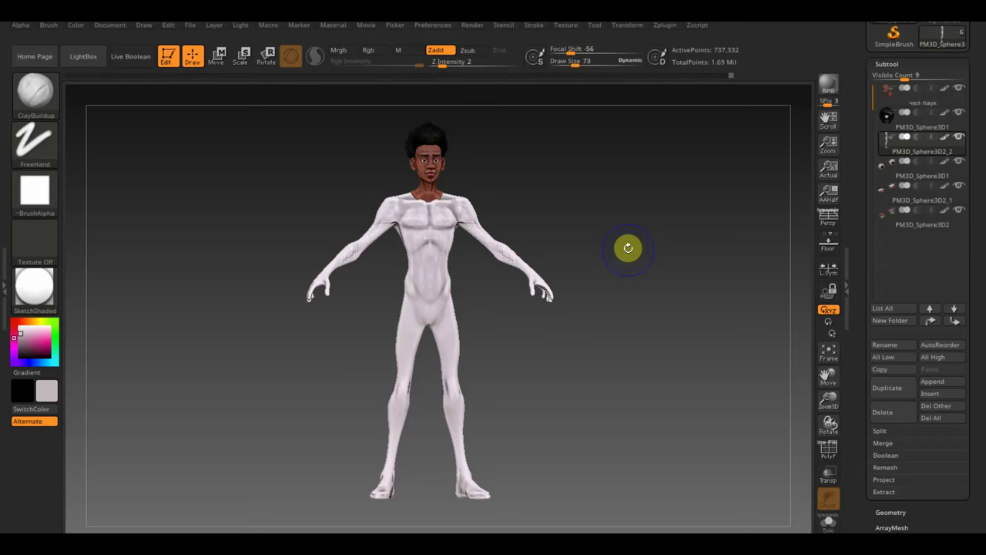
# Step: Rotate the figure, line the reference image up behind it, then hide it again
pyautogui.moveTo(627, 248); pyautogui.dragTo(630, 249)
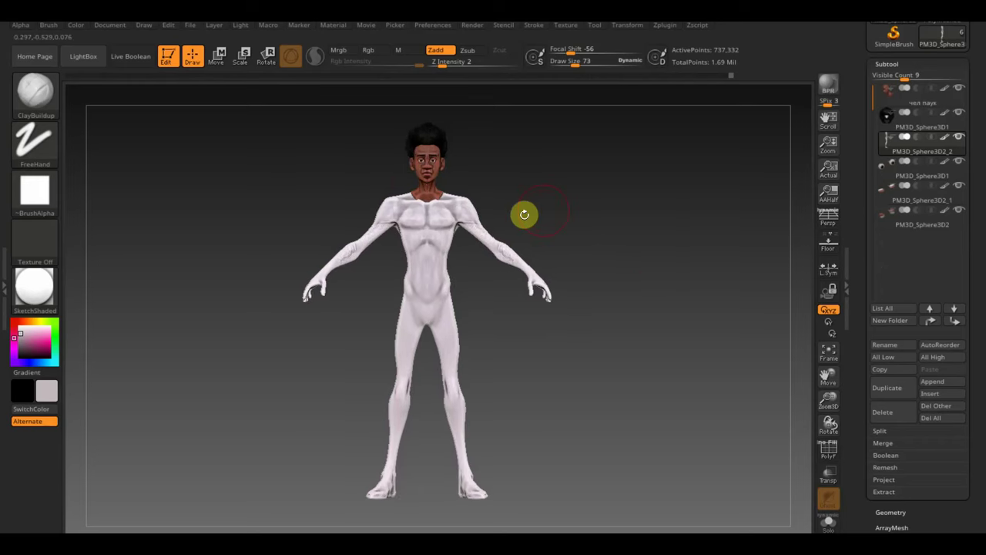
pyautogui.click(560, 209)
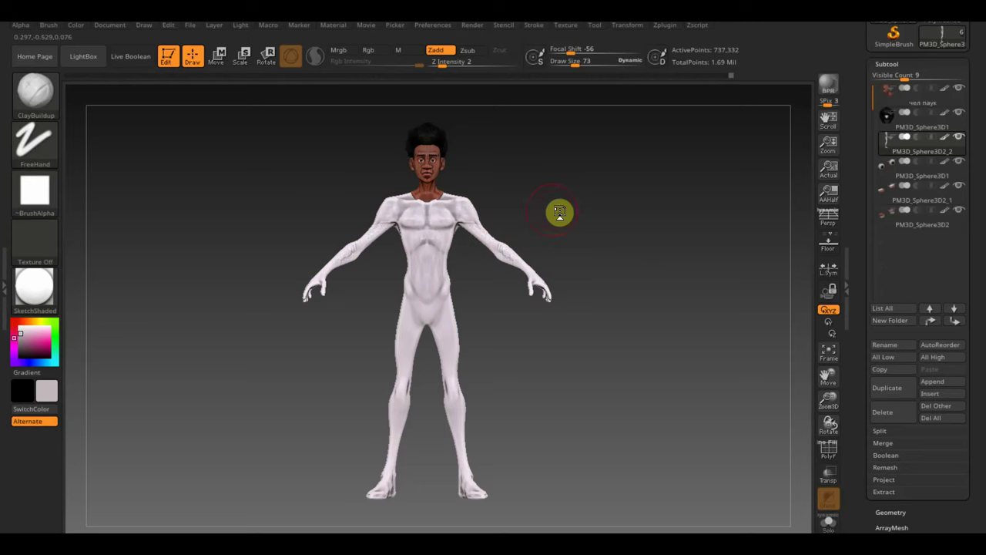
pyautogui.click(459, 225)
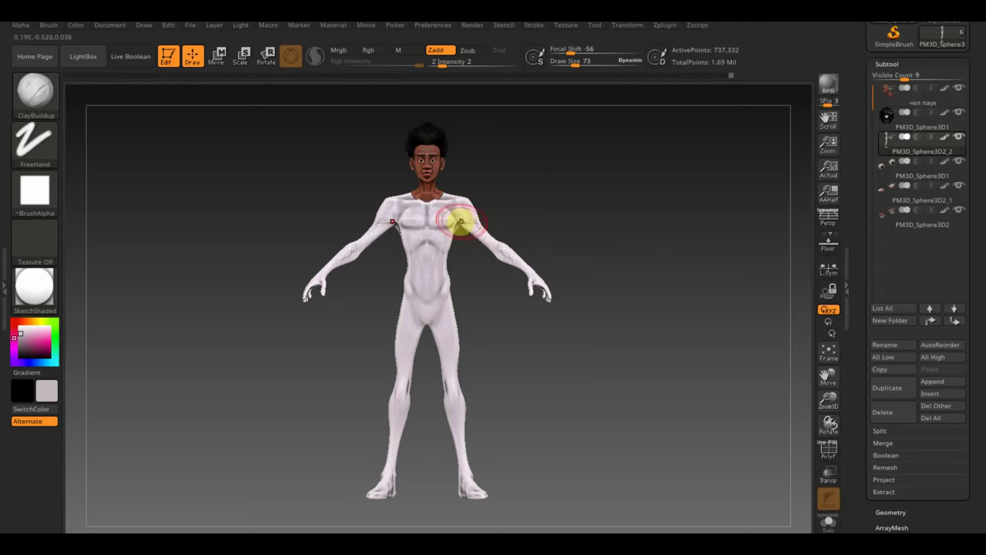
pyautogui.moveTo(459, 224)
pyautogui.mouseDown()
pyautogui.moveTo(393, 225)
pyautogui.moveTo(414, 299)
pyautogui.moveTo(403, 293)
pyautogui.mouseUp()
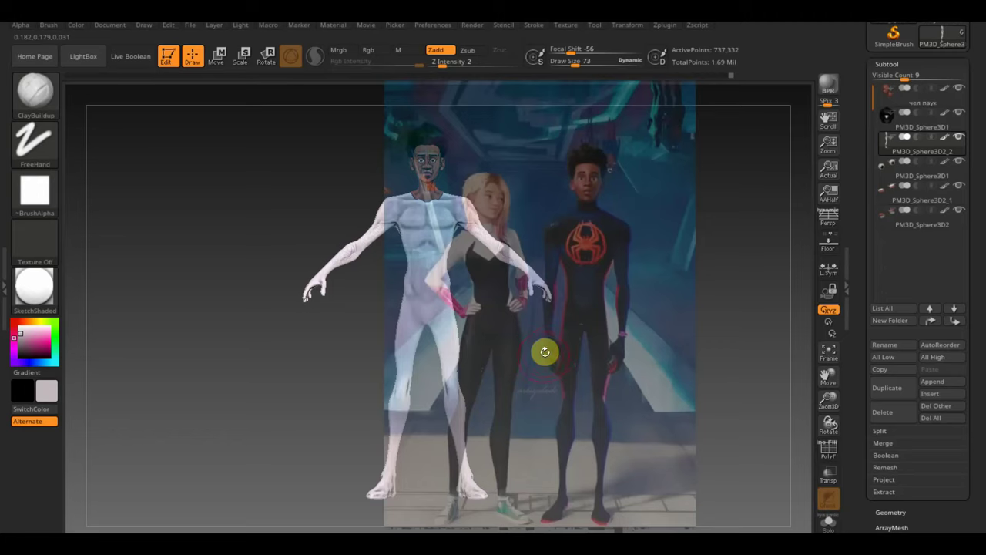
pyautogui.hotkey('shift', 'z')
pyautogui.moveTo(540, 352); pyautogui.dragTo(488, 300)
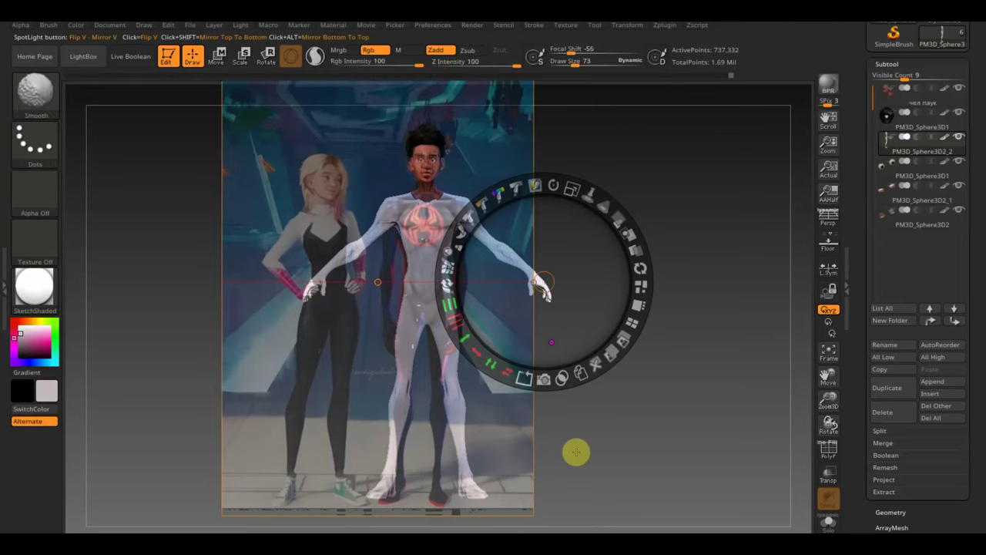
pyautogui.hotkey('shift', 'z')
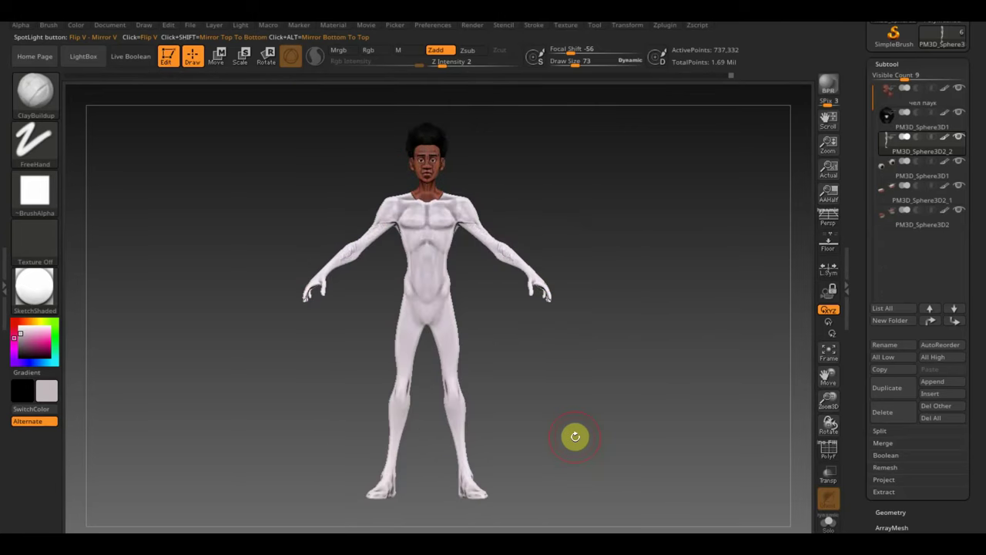
# Step: Turn to a three-quarter view and smooth the toe and sole ridges at Draw Size 28
pyautogui.moveTo(575, 436)
pyautogui.mouseDown()
pyautogui.moveTo(506, 438)
pyautogui.moveTo(576, 431)
pyautogui.mouseUp()
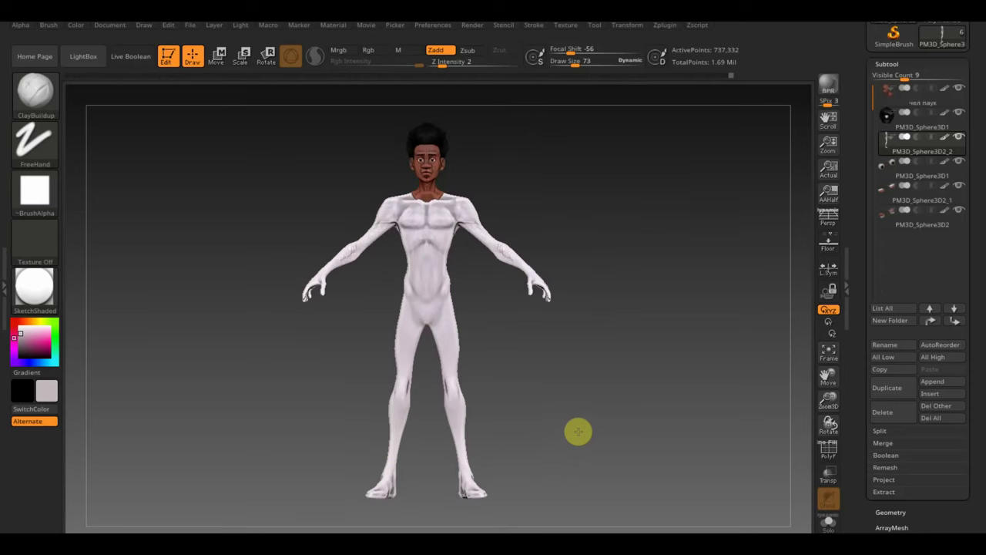
pyautogui.moveTo(464, 451)
pyautogui.mouseDown()
pyautogui.moveTo(578, 436)
pyautogui.moveTo(539, 500)
pyautogui.moveTo(550, 517)
pyautogui.moveTo(586, 488)
pyautogui.moveTo(606, 411)
pyautogui.moveTo(618, 447)
pyautogui.moveTo(610, 462)
pyautogui.moveTo(588, 426)
pyautogui.moveTo(578, 432)
pyautogui.moveTo(697, 531)
pyautogui.moveTo(675, 352)
pyautogui.moveTo(685, 335)
pyautogui.moveTo(726, 339)
pyautogui.moveTo(711, 352)
pyautogui.mouseUp()
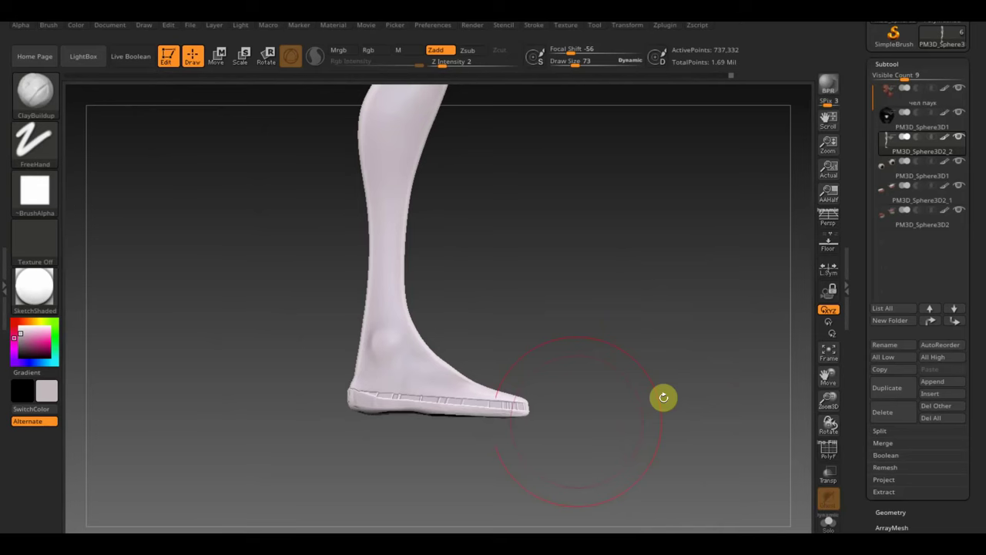
pyautogui.moveTo(575, 61); pyautogui.dragTo(566, 61)
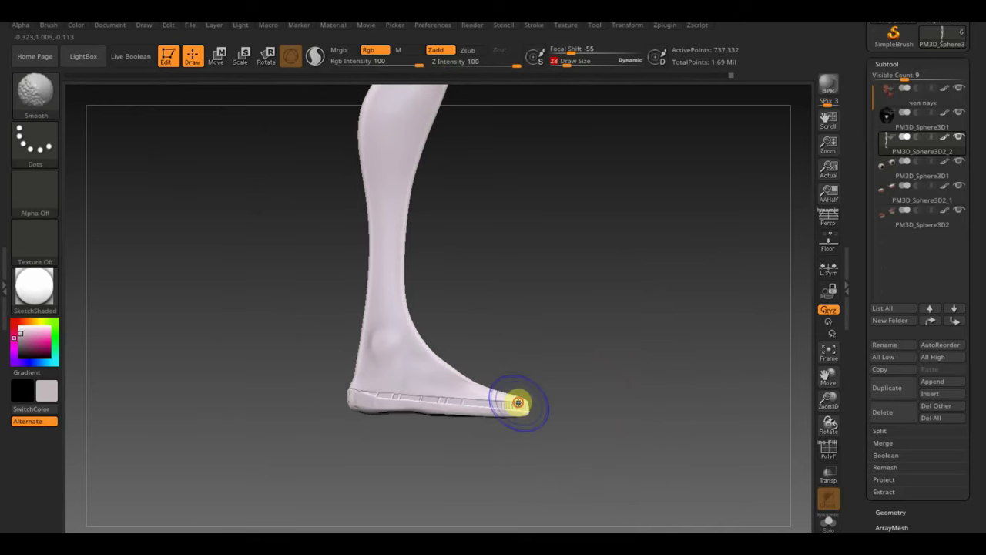
pyautogui.moveTo(519, 402)
pyautogui.keyDown('shift'); pyautogui.mouseDown()
pyautogui.moveTo(334, 385)
pyautogui.moveTo(381, 392)
pyautogui.moveTo(341, 389)
pyautogui.mouseUp(); pyautogui.keyUp('shift')
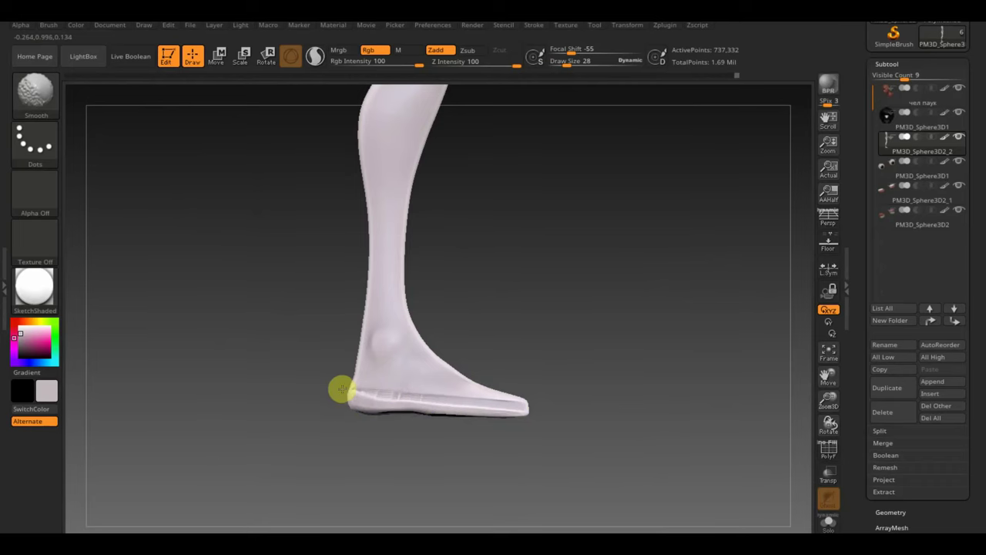
# Step: Orbit around both legs, zoom out and check the figure's back
pyautogui.moveTo(475, 372); pyautogui.dragTo(496, 365)
pyautogui.moveTo(392, 388)
pyautogui.keyDown('shift'); pyautogui.mouseDown()
pyautogui.moveTo(364, 399)
pyautogui.moveTo(407, 394)
pyautogui.moveTo(268, 400)
pyautogui.moveTo(263, 411)
pyautogui.moveTo(286, 403)
pyautogui.moveTo(557, 414)
pyautogui.moveTo(540, 396)
pyautogui.moveTo(557, 383)
pyautogui.mouseUp(); pyautogui.keyUp('shift')
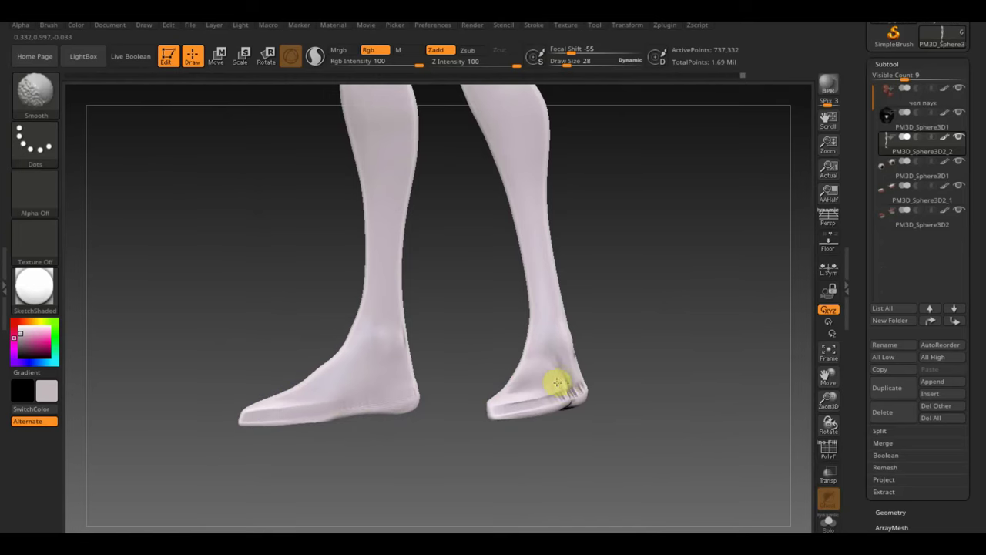
pyautogui.keyDown('shift'); pyautogui.moveTo(645, 374); pyautogui.dragTo(665, 392); pyautogui.keyUp('shift')
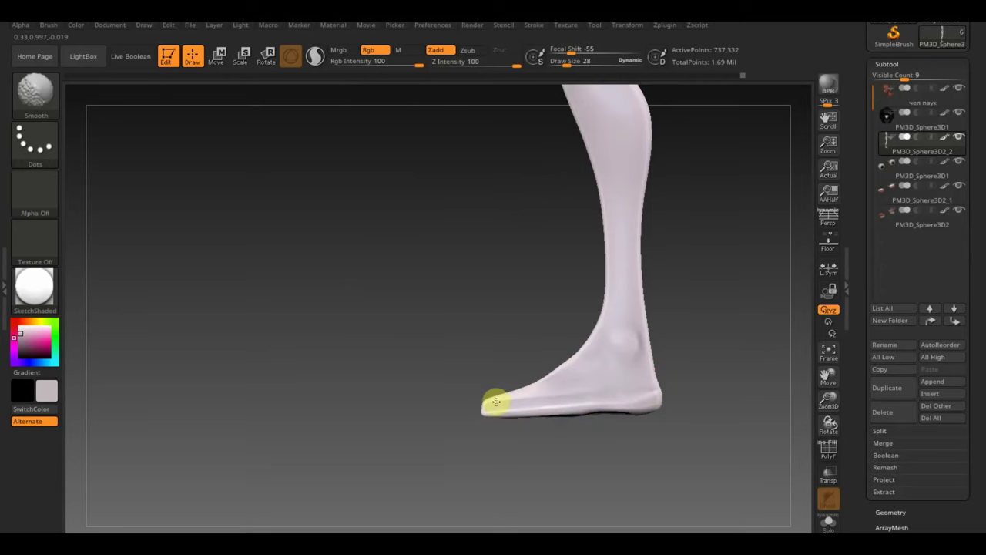
pyautogui.moveTo(500, 398)
pyautogui.mouseDown()
pyautogui.moveTo(465, 377)
pyautogui.moveTo(480, 378)
pyautogui.moveTo(464, 383)
pyautogui.mouseUp()
pyautogui.moveTo(644, 379)
pyautogui.keyDown('alt'); pyautogui.mouseDown()
pyautogui.moveTo(610, 308)
pyautogui.moveTo(603, 433)
pyautogui.mouseUp(); pyautogui.keyUp('alt')
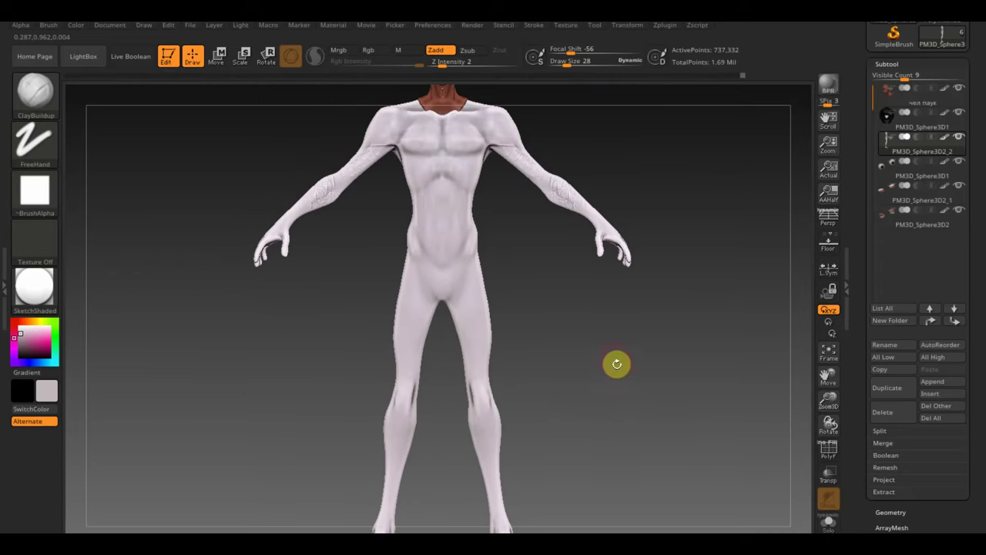
pyautogui.moveTo(660, 377)
pyautogui.mouseDown()
pyautogui.moveTo(760, 380)
pyautogui.moveTo(632, 400)
pyautogui.moveTo(622, 455)
pyautogui.mouseUp()
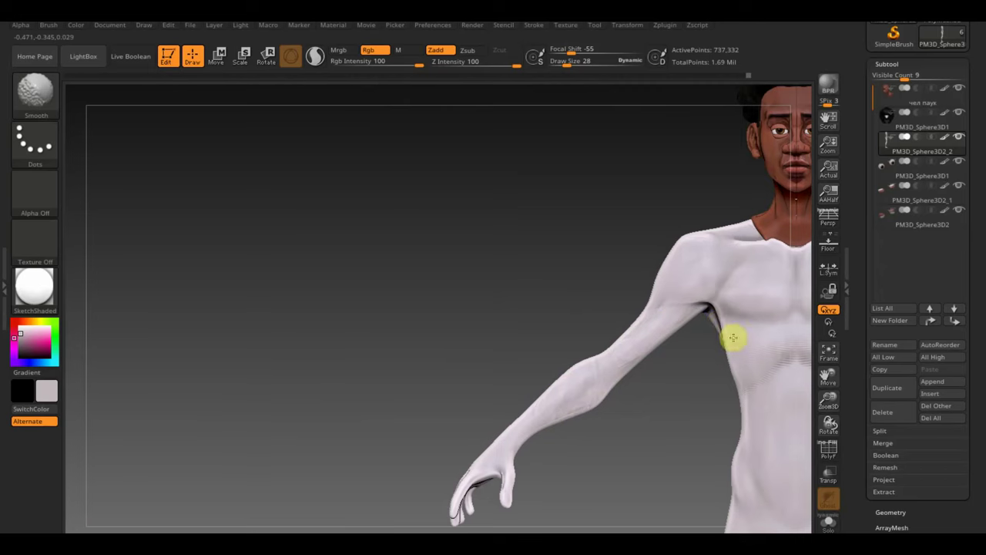
pyautogui.keyDown('alt'); pyautogui.moveTo(555, 275); pyautogui.dragTo(337, 217); pyautogui.keyUp('alt')
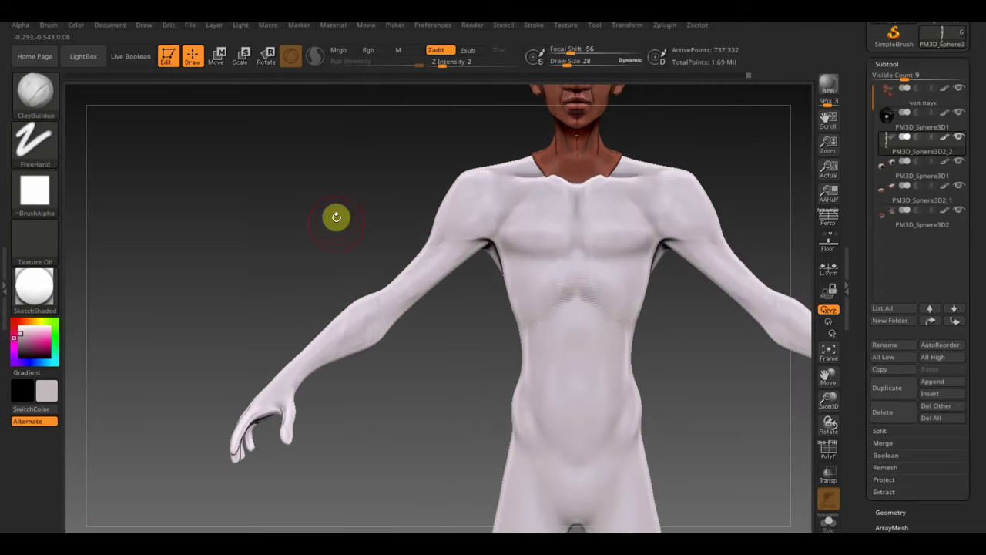
pyautogui.moveTo(363, 274)
pyautogui.mouseDown()
pyautogui.moveTo(605, 438)
pyautogui.moveTo(590, 396)
pyautogui.moveTo(576, 430)
pyautogui.moveTo(596, 395)
pyautogui.mouseUp()
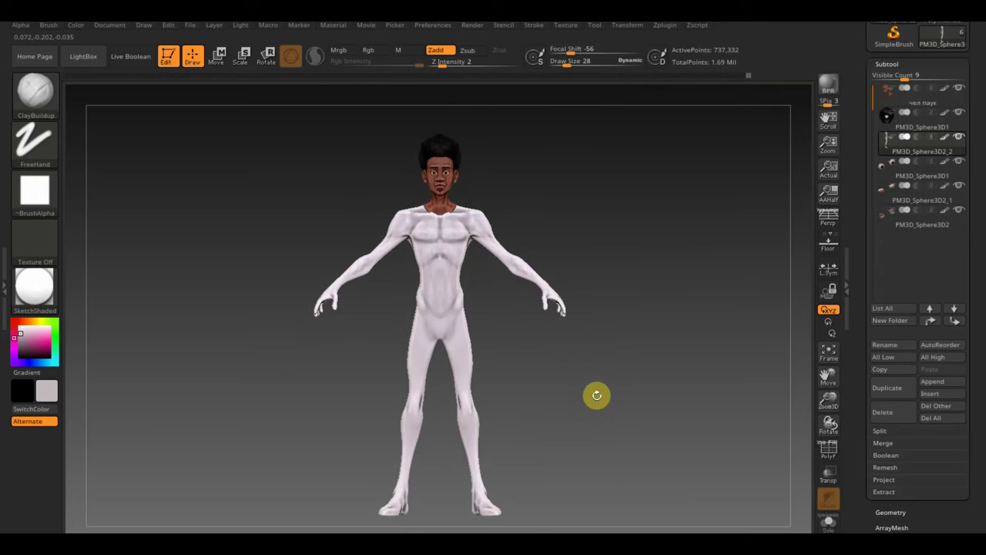
# Step: Expand the Deformation sub-palette in the Tool palette
pyautogui.scroll(-3, 975, 396)
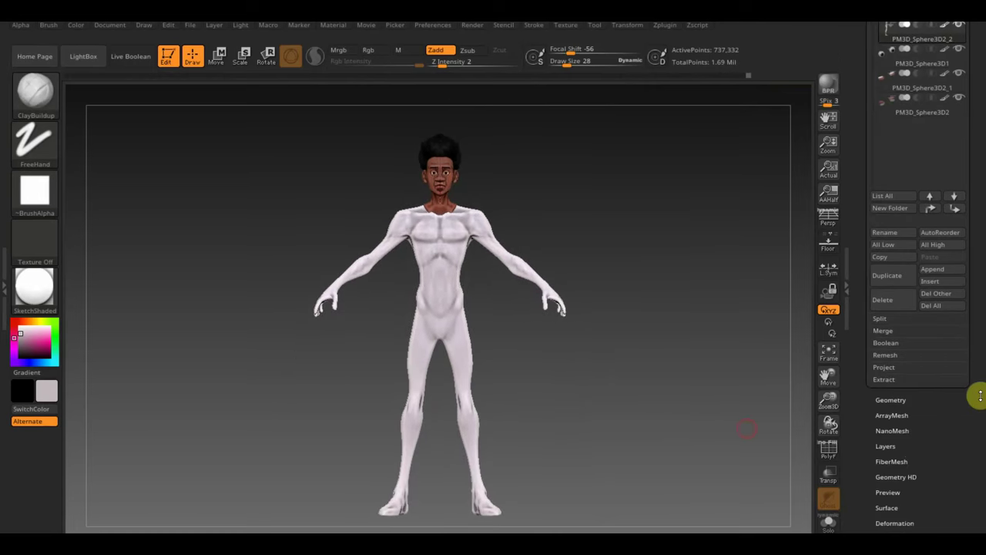
pyautogui.scroll(-2, 975, 385)
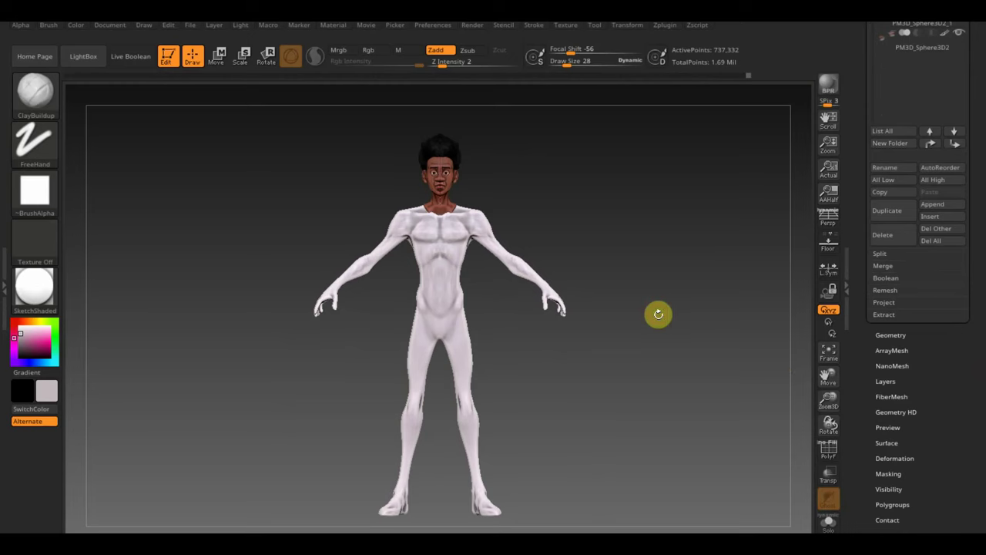
pyautogui.scroll(-1, 942, 393)
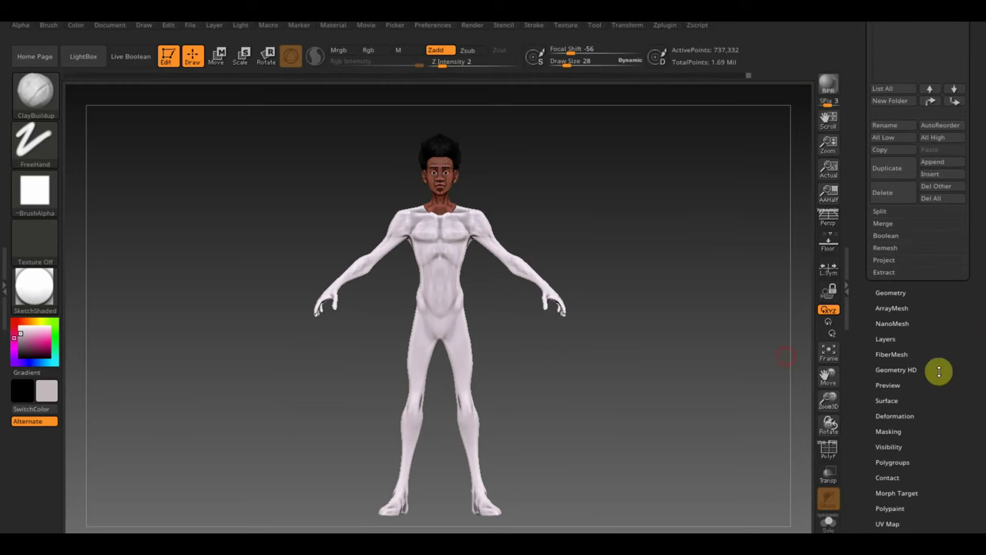
pyautogui.click(904, 416)
pyautogui.scroll(2, 975, 196)
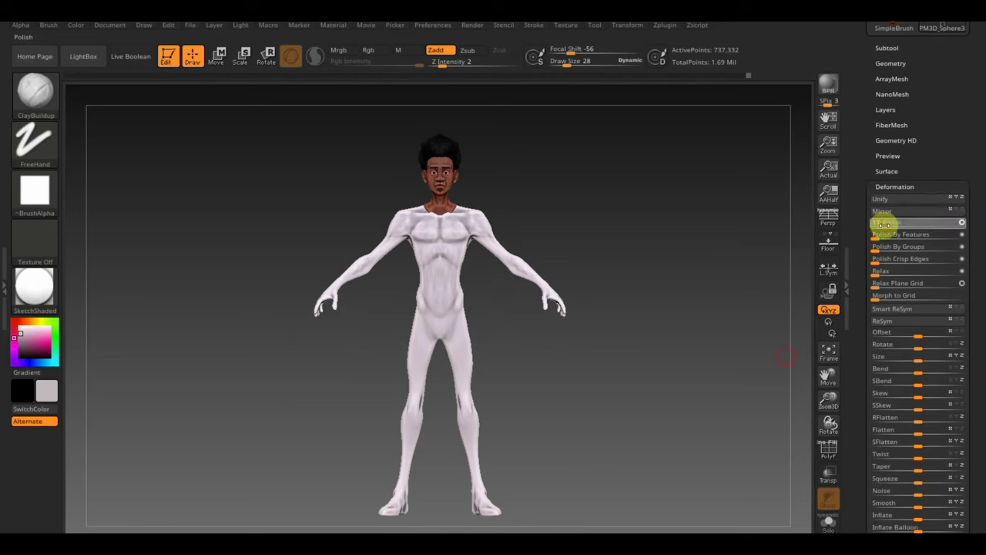
pyautogui.moveTo(883, 223); pyautogui.dragTo(772, 250)
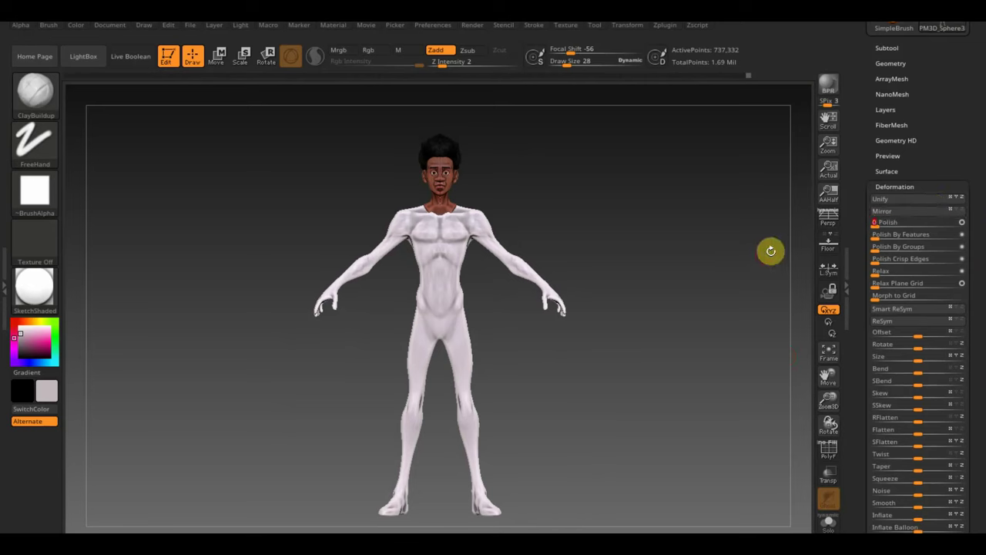
# Step: Toggle the PolyF wireframe on and off, then expand the Geometry sub-palette
pyautogui.click(828, 450)
pyautogui.click(829, 450)
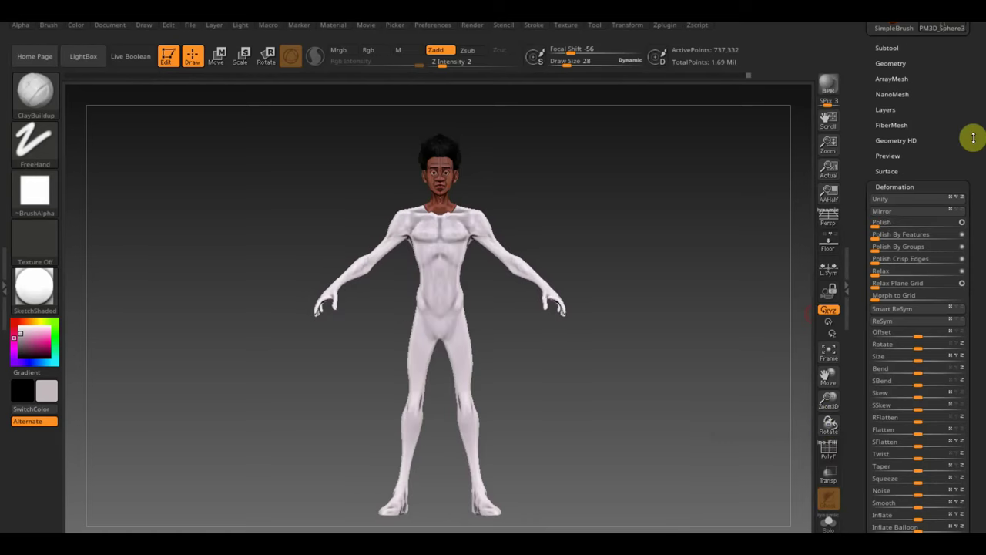
pyautogui.scroll(2, 966, 146)
pyautogui.click(891, 127)
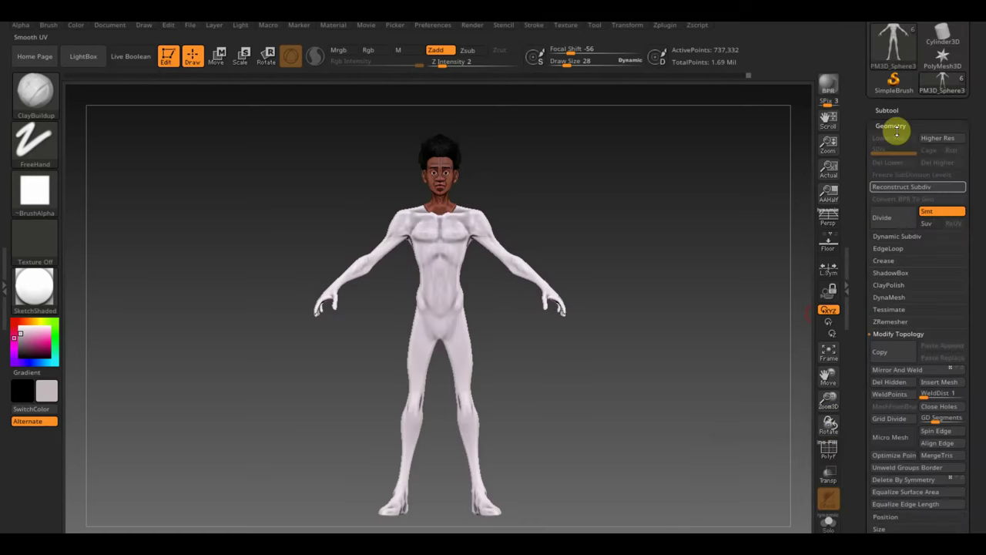
# Step: Remesh the body with DynaMesh, inspect the torso and arms, then undo it
pyautogui.click(886, 297)
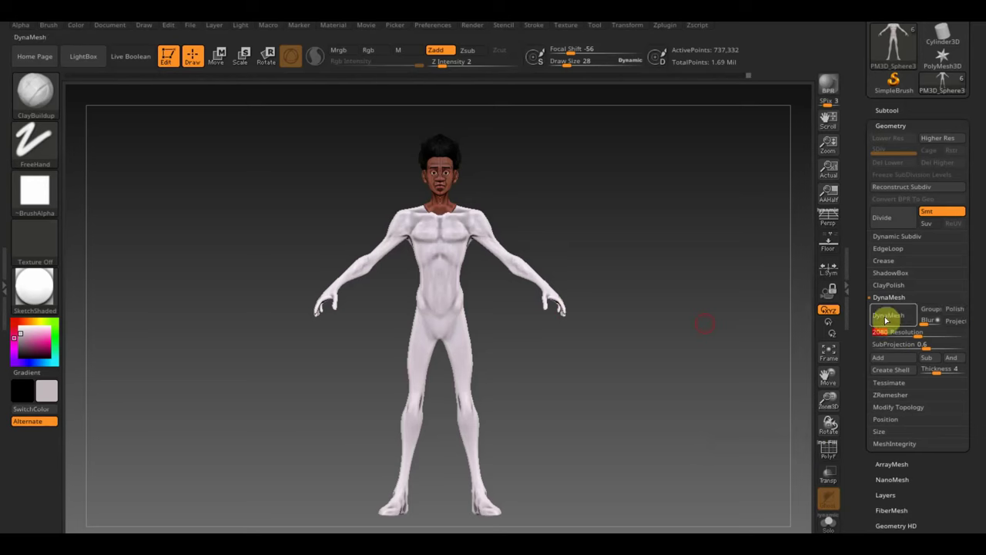
pyautogui.click(889, 320)
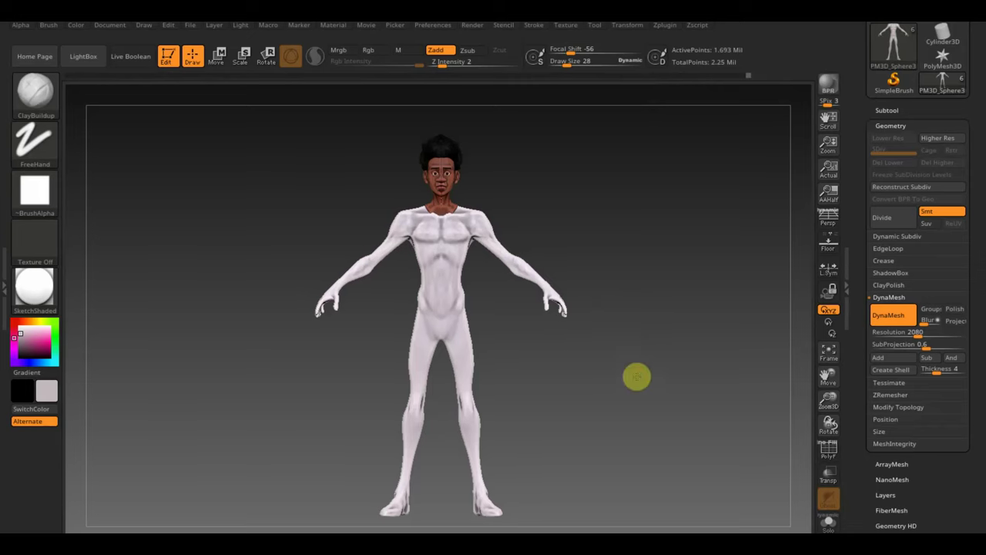
pyautogui.moveTo(637, 376)
pyautogui.keyDown('alt'); pyautogui.mouseDown(button='right')
pyautogui.moveTo(648, 389)
pyautogui.moveTo(550, 341)
pyautogui.moveTo(557, 335)
pyautogui.moveTo(540, 286)
pyautogui.moveTo(666, 365)
pyautogui.mouseUp(button='right'); pyautogui.keyUp('alt')
pyautogui.hotkey('ctrl', 'z')
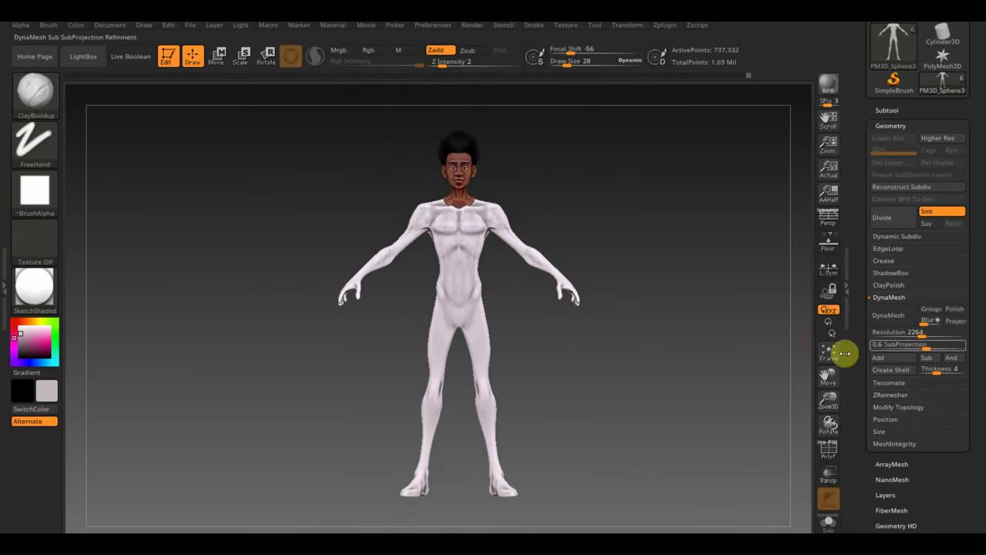
# Step: Try a DynaMesh resolution of 2632 (2560 nudged up), then undo the remesh
pyautogui.click(915, 333)
pyautogui.write('2560')
pyautogui.press('Return')
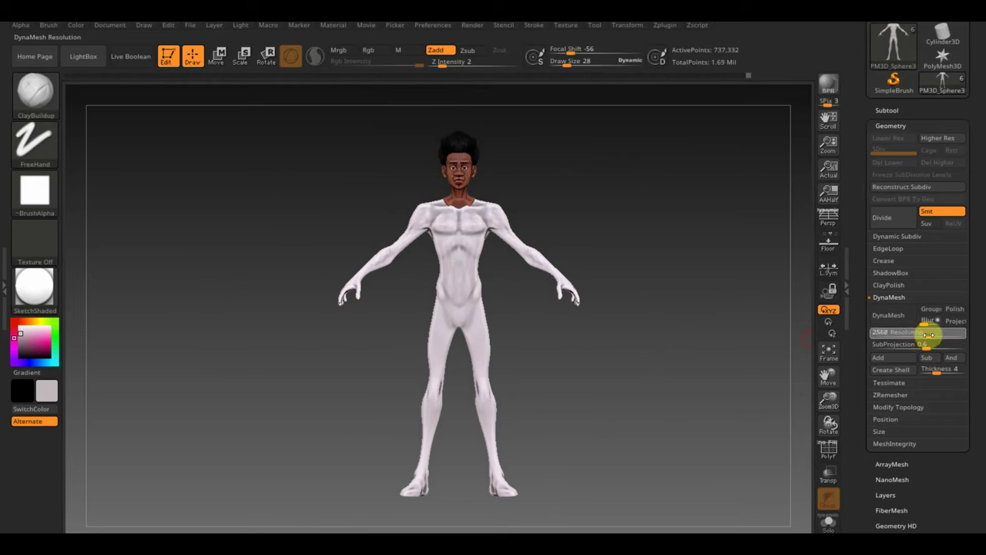
pyautogui.click(928, 334)
pyautogui.click(897, 323)
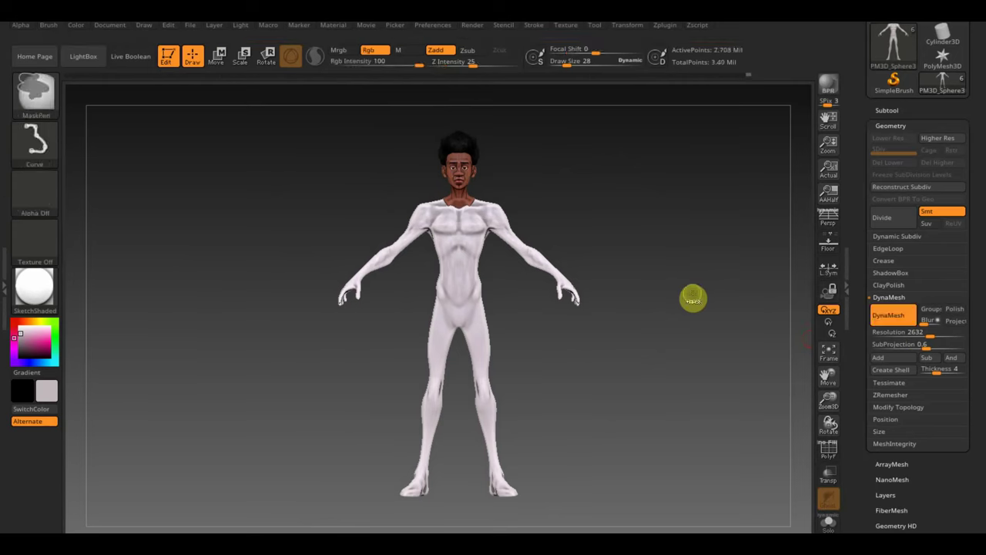
pyautogui.hotkey('ctrl', 'z')
# Step: Try resolution 1744 and undo it, then remesh the body at 1408
pyautogui.click(933, 330)
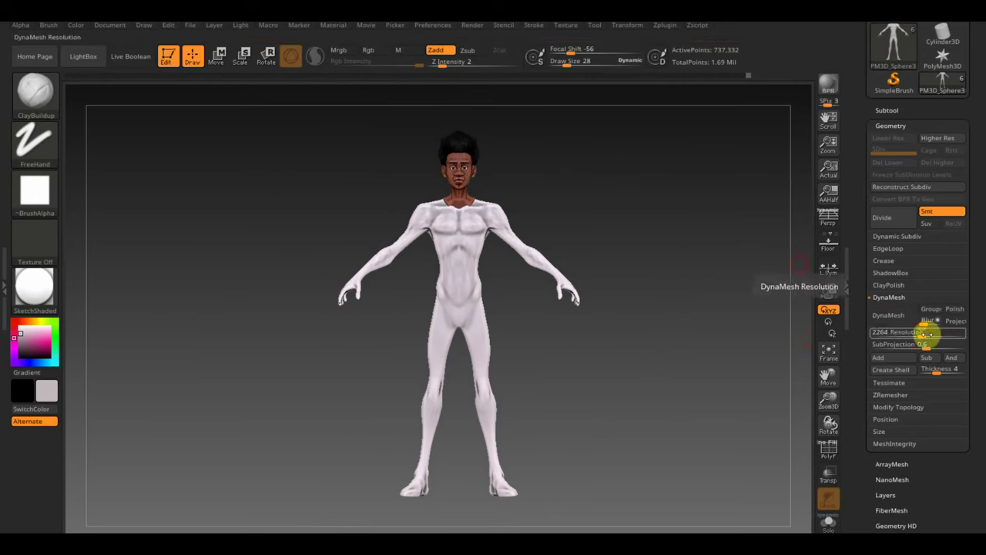
pyautogui.moveTo(928, 333); pyautogui.dragTo(909, 336)
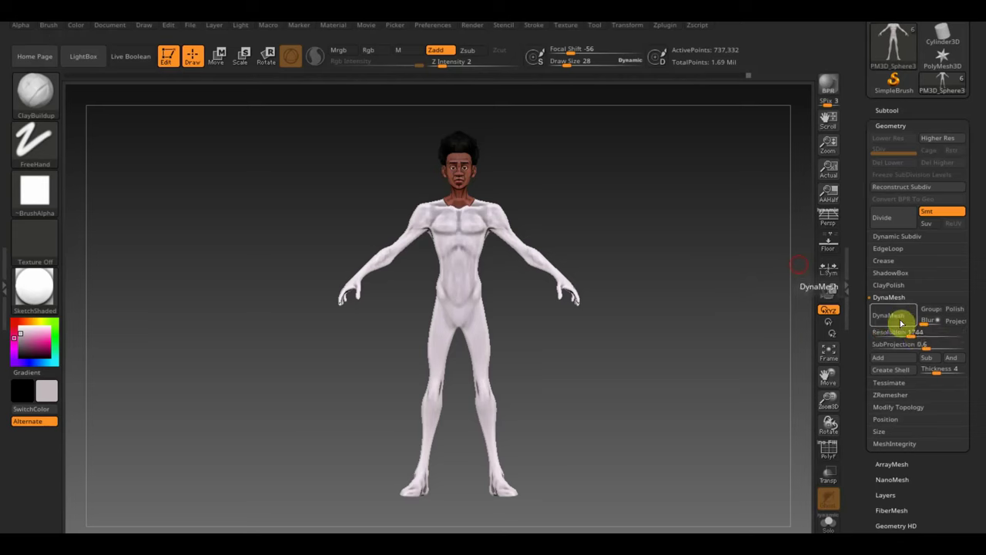
pyautogui.click(901, 323)
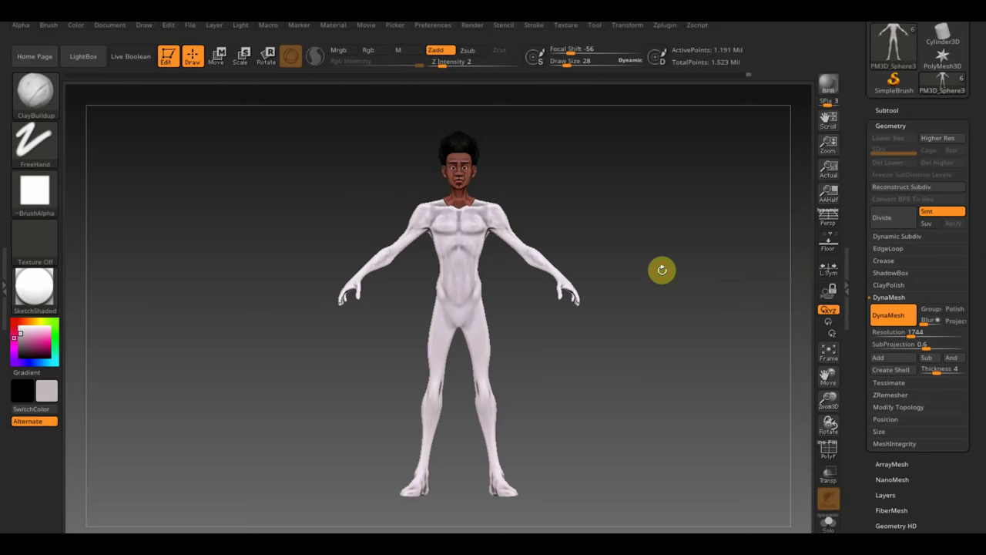
pyautogui.hotkey('ctrl', 'z')
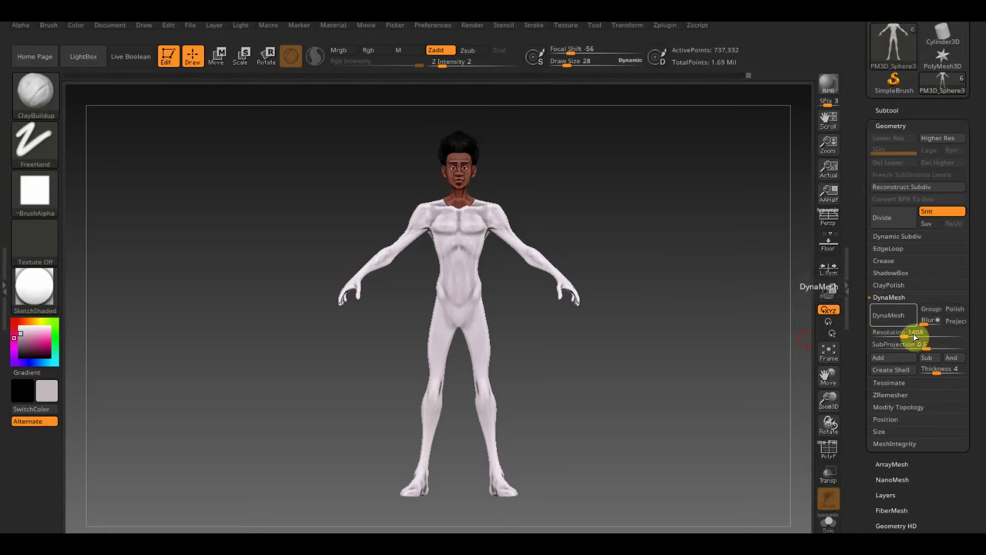
pyautogui.click(897, 317)
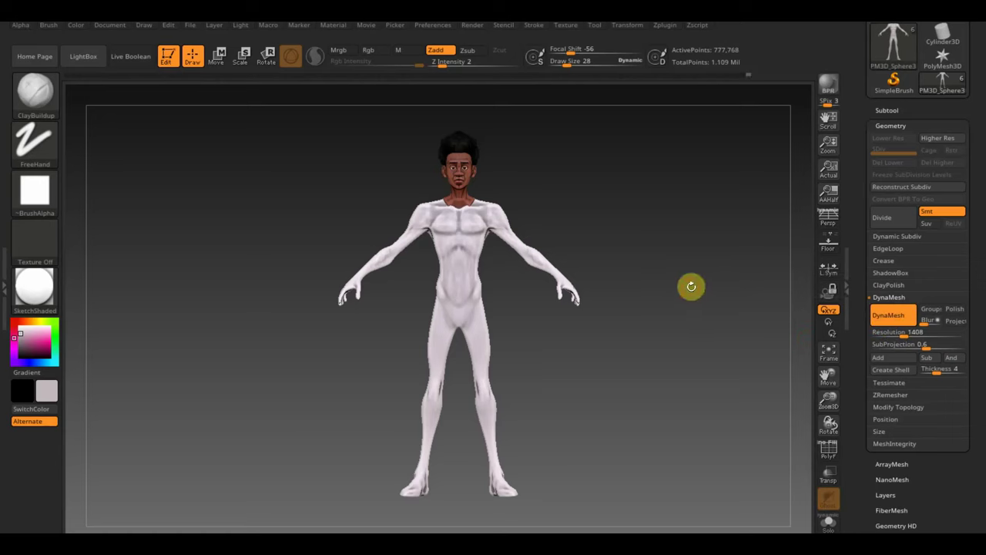
pyautogui.moveTo(695, 299); pyautogui.dragTo(760, 322)
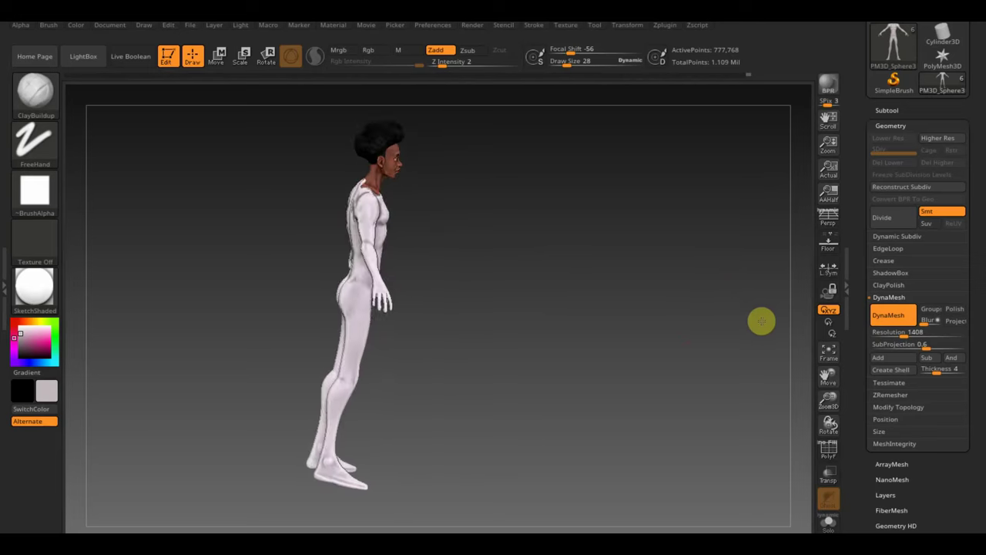
pyautogui.moveTo(629, 344)
pyautogui.keyDown('alt'); pyautogui.mouseDown()
pyautogui.moveTo(655, 420)
pyautogui.moveTo(639, 455)
pyautogui.moveTo(614, 455)
pyautogui.mouseUp(); pyautogui.keyUp('alt')
pyautogui.press('shift')
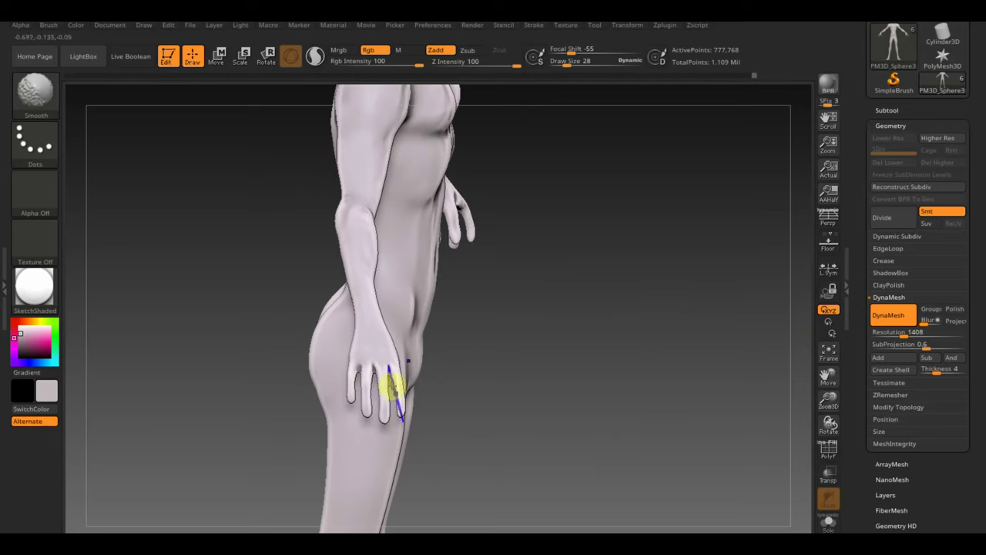
pyautogui.moveTo(403, 406)
pyautogui.mouseDown()
pyautogui.moveTo(501, 396)
pyautogui.moveTo(414, 378)
pyautogui.mouseUp()
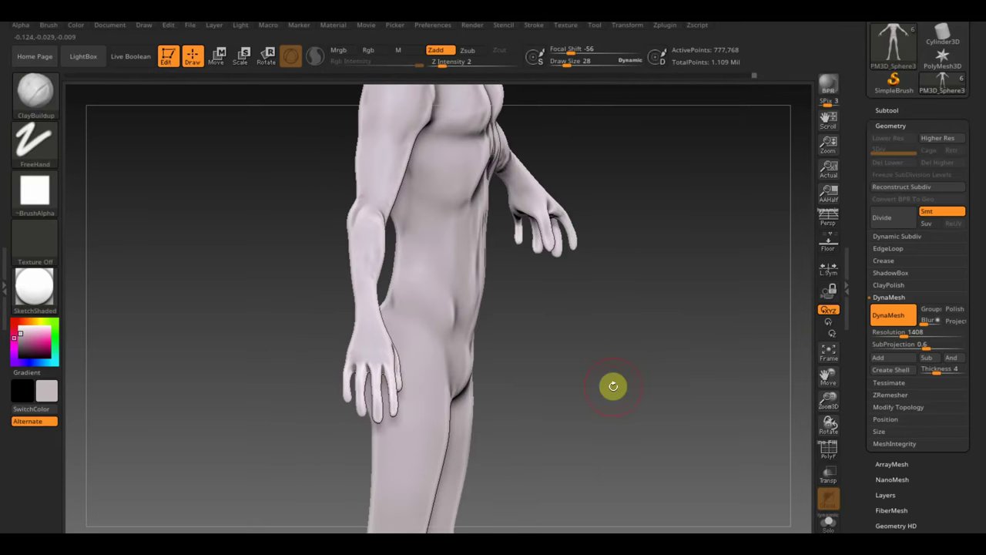
pyautogui.moveTo(613, 385)
pyautogui.mouseDown()
pyautogui.moveTo(620, 404)
pyautogui.moveTo(475, 354)
pyautogui.moveTo(482, 369)
pyautogui.mouseUp()
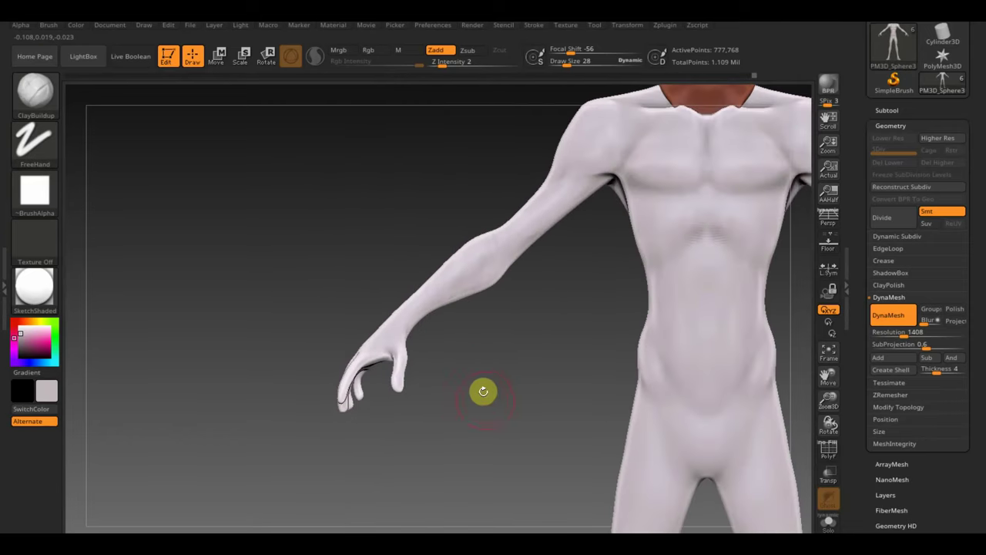
pyautogui.keyDown('alt'); pyautogui.moveTo(489, 419); pyautogui.dragTo(425, 345); pyautogui.keyUp('alt')
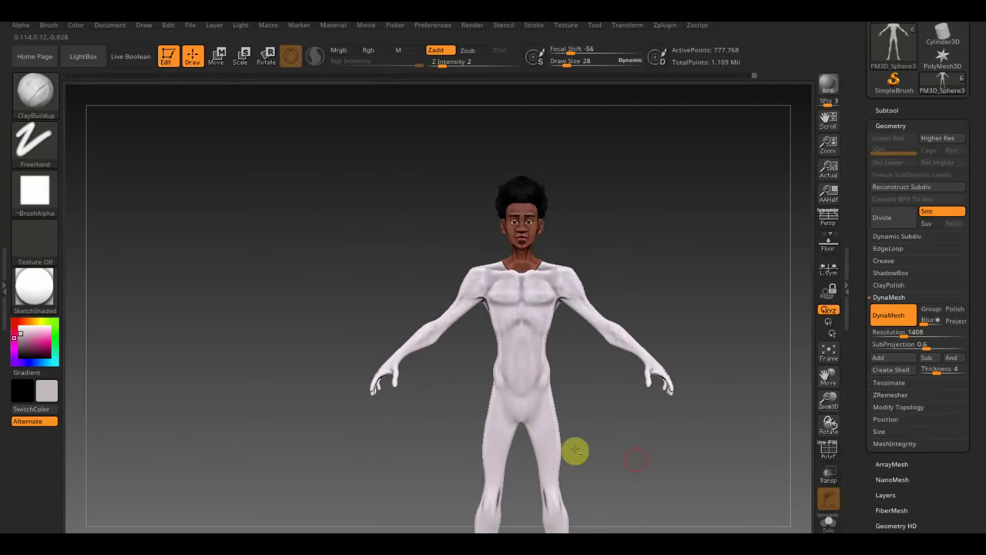
# Step: Smooth the belly, torso, left shoulder and chest from a downward view
pyautogui.moveTo(574, 450)
pyautogui.mouseDown()
pyautogui.moveTo(585, 345)
pyautogui.moveTo(590, 388)
pyautogui.moveTo(575, 436)
pyautogui.moveTo(512, 353)
pyautogui.moveTo(573, 346)
pyautogui.moveTo(616, 429)
pyautogui.mouseUp()
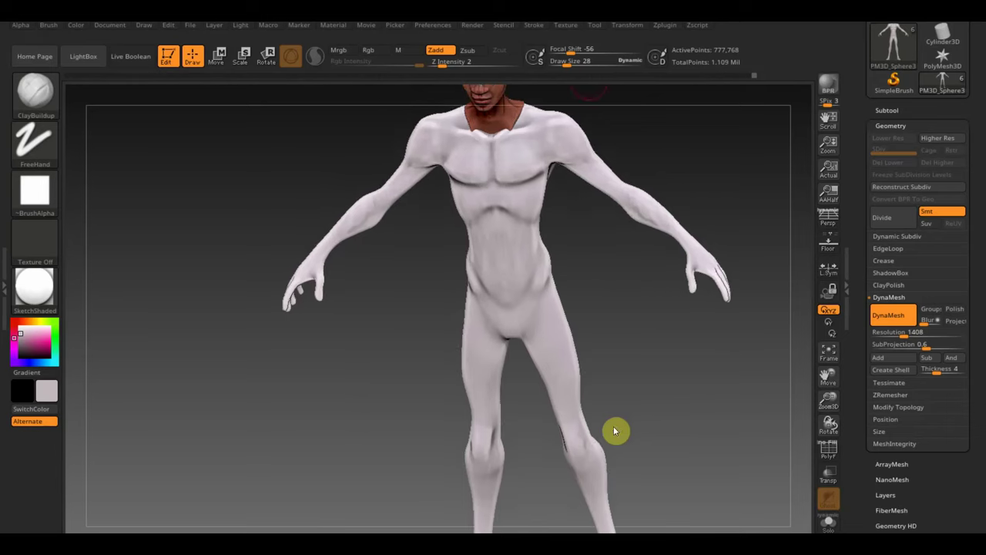
pyautogui.keyDown('shift'); pyautogui.moveTo(527, 217); pyautogui.dragTo(493, 252); pyautogui.keyUp('shift')
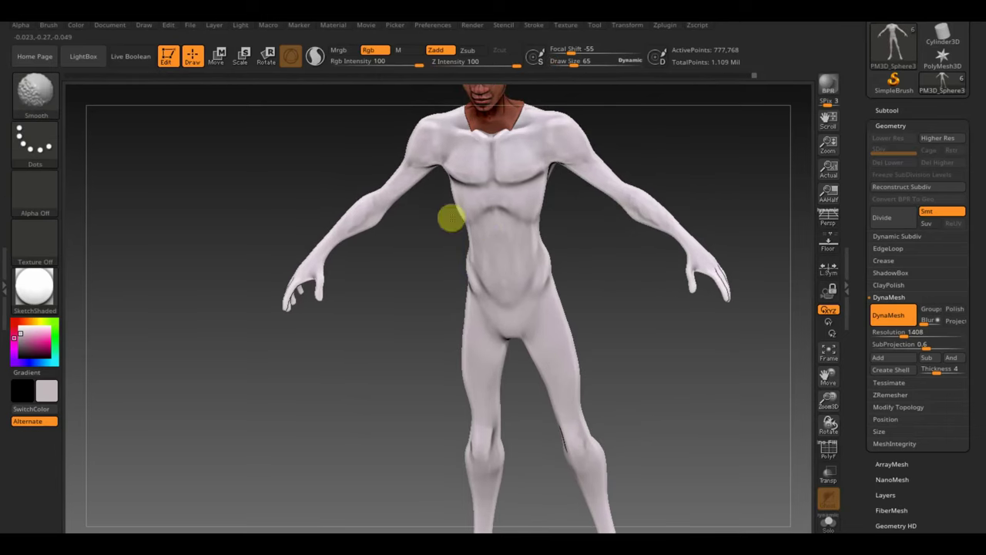
pyautogui.moveTo(451, 218)
pyautogui.keyDown('shift'); pyautogui.mouseDown()
pyautogui.moveTo(515, 283)
pyautogui.moveTo(498, 187)
pyautogui.moveTo(452, 172)
pyautogui.mouseUp(); pyautogui.keyUp('shift')
pyautogui.moveTo(405, 275)
pyautogui.mouseDown()
pyautogui.moveTo(440, 165)
pyautogui.moveTo(396, 154)
pyautogui.mouseUp()
pyautogui.moveTo(408, 232)
pyautogui.mouseDown()
pyautogui.moveTo(396, 256)
pyautogui.moveTo(464, 220)
pyautogui.mouseUp()
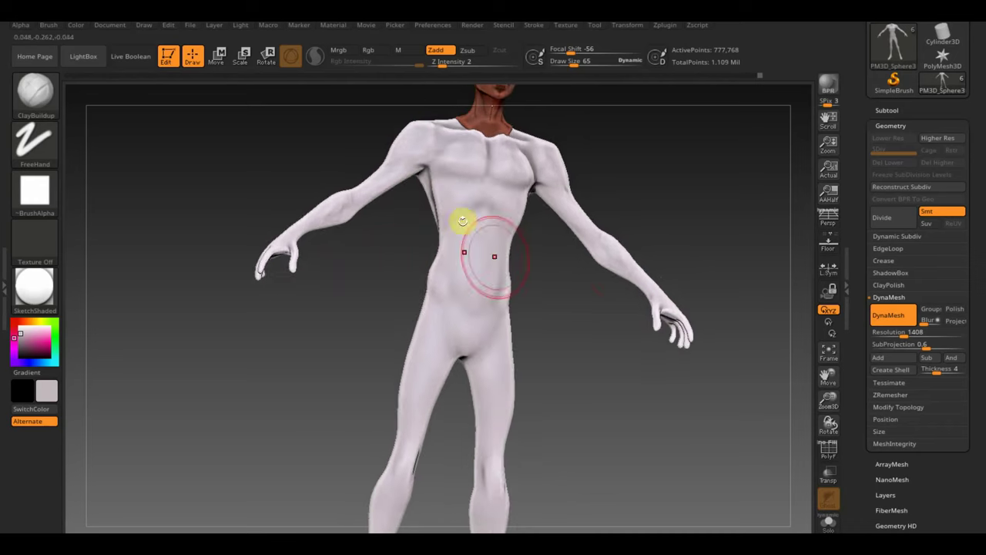
pyautogui.moveTo(583, 319)
pyautogui.mouseDown()
pyautogui.moveTo(583, 416)
pyautogui.moveTo(619, 427)
pyautogui.moveTo(627, 367)
pyautogui.moveTo(636, 372)
pyautogui.moveTo(625, 372)
pyautogui.moveTo(660, 301)
pyautogui.moveTo(647, 321)
pyautogui.moveTo(653, 368)
pyautogui.mouseUp()
# Step: Enlarge the brush to 73 and smooth the arm and shoulders from overhead angles
pyautogui.moveTo(651, 394); pyautogui.dragTo(655, 409)
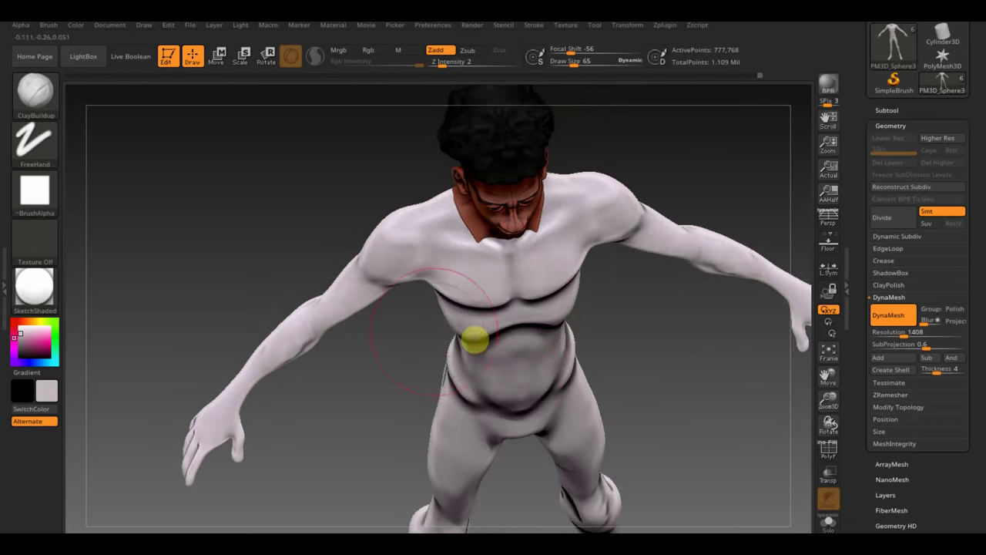
pyautogui.moveTo(601, 61); pyautogui.dragTo(576, 62)
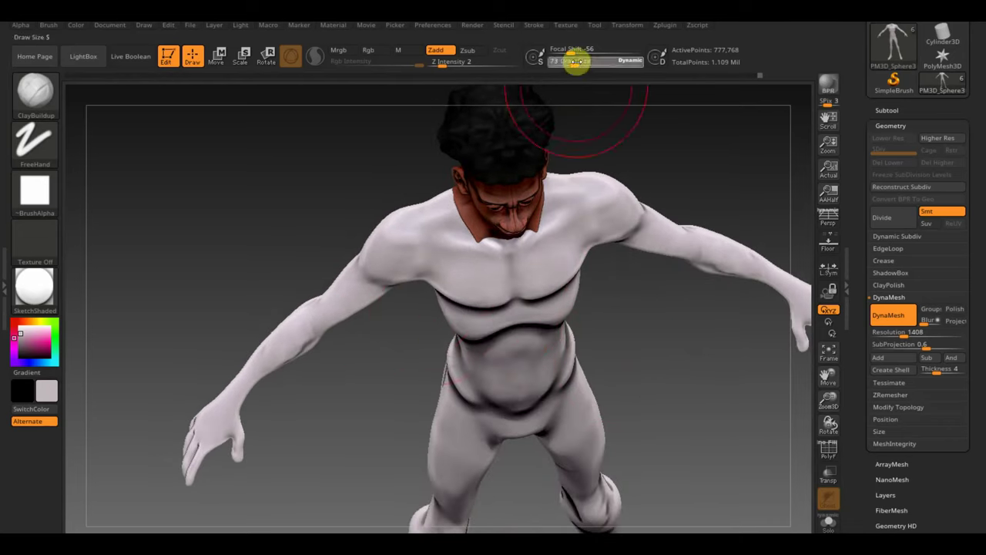
pyautogui.press('shift')
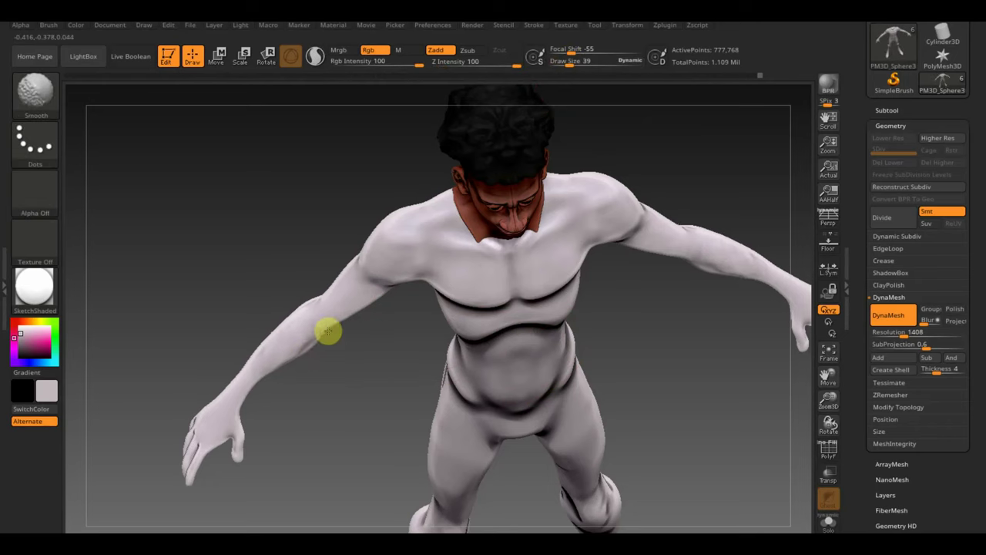
pyautogui.moveTo(391, 346); pyautogui.dragTo(370, 253)
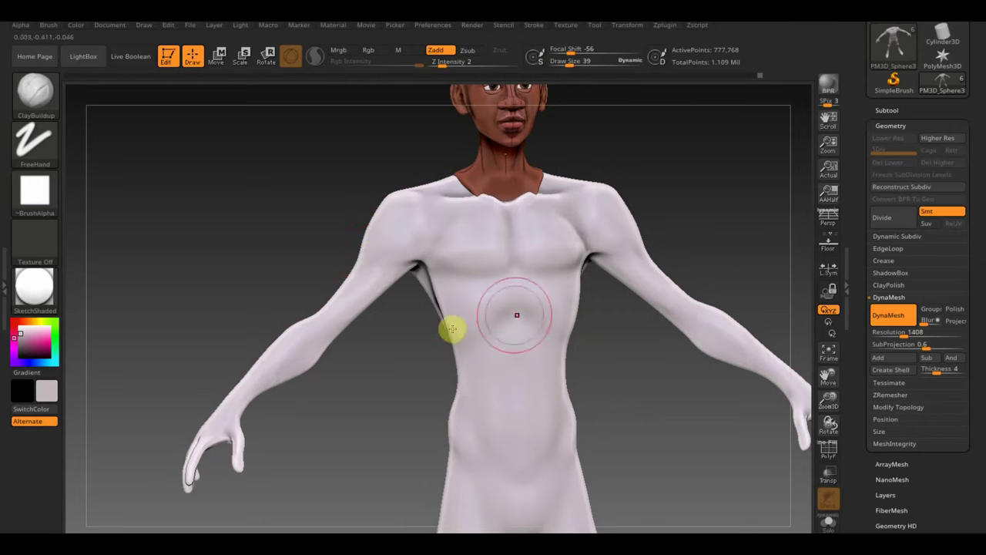
pyautogui.moveTo(588, 293); pyautogui.dragTo(607, 459)
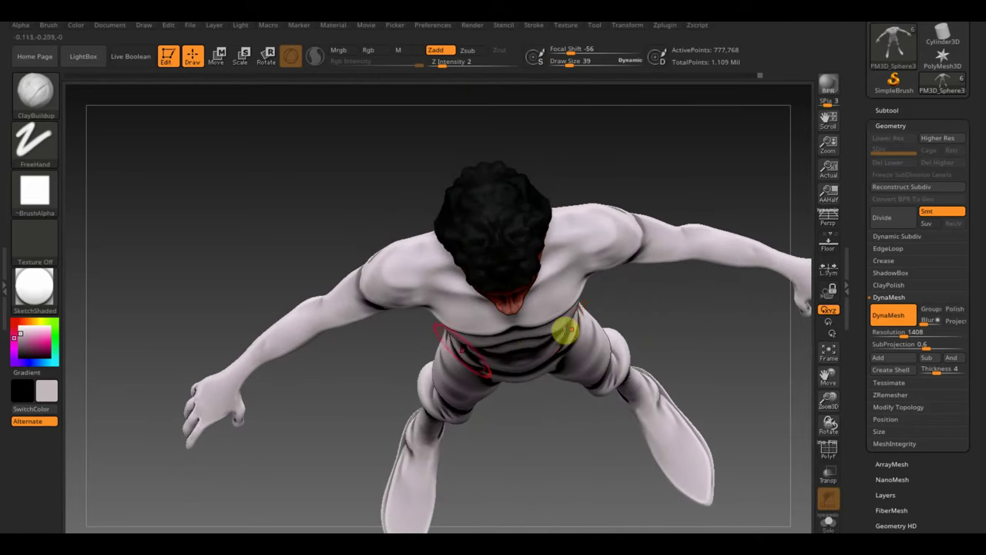
pyautogui.press('shift')
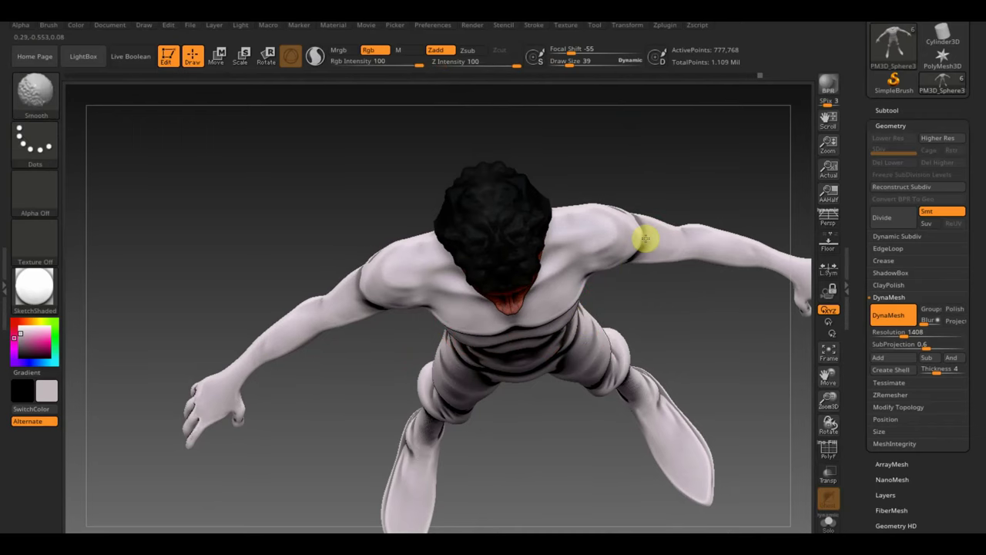
pyautogui.moveTo(646, 239)
pyautogui.keyDown('shift'); pyautogui.mouseDown(button='right')
pyautogui.moveTo(627, 399)
pyautogui.moveTo(559, 339)
pyautogui.mouseUp(button='right'); pyautogui.keyUp('shift')
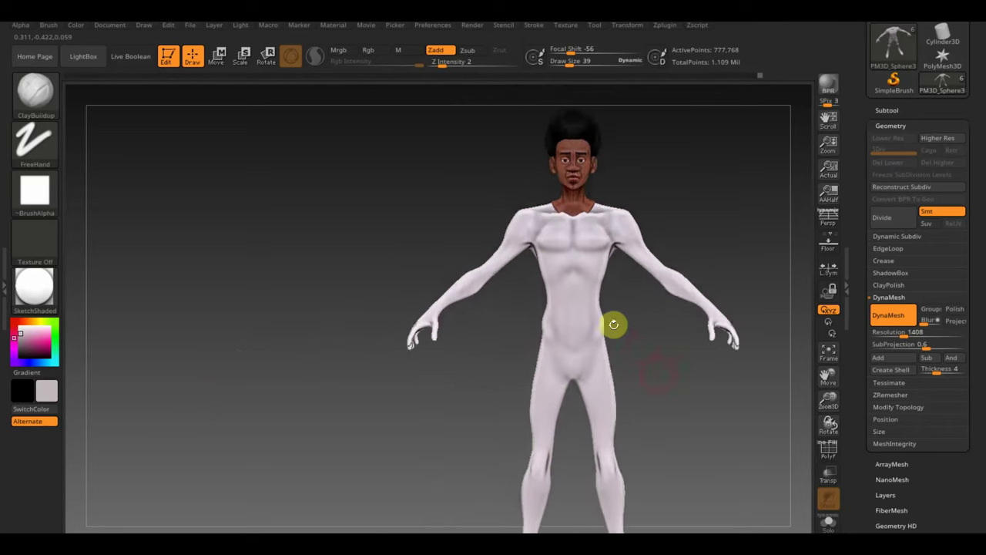
pyautogui.moveTo(560, 339)
pyautogui.mouseDown()
pyautogui.moveTo(570, 347)
pyautogui.moveTo(563, 328)
pyautogui.moveTo(563, 349)
pyautogui.moveTo(579, 354)
pyautogui.moveTo(577, 380)
pyautogui.mouseUp()
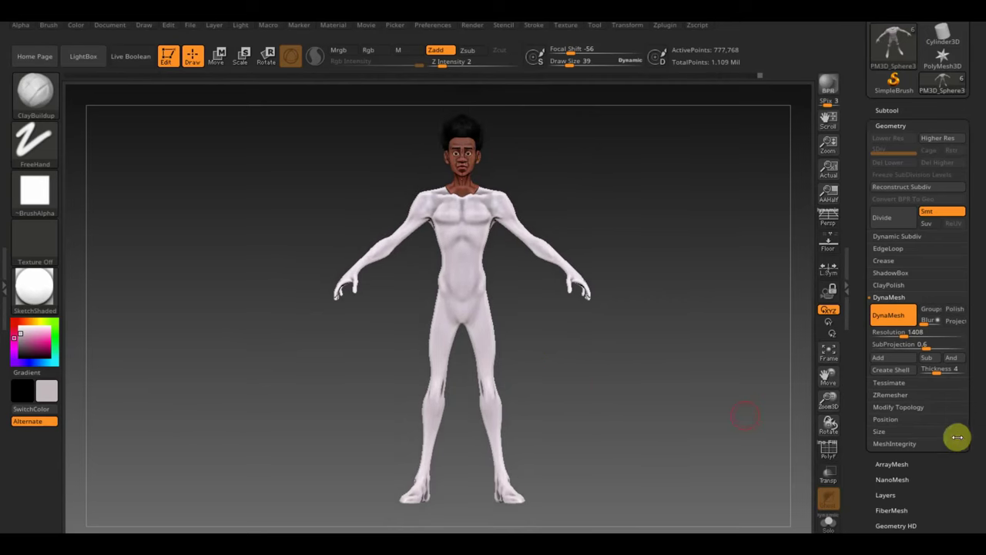
# Step: Polish the whole mesh from Deformation, then check it in side and three-quarter views
pyautogui.scroll(-3, 933, 486)
pyautogui.scroll(-1, 934, 401)
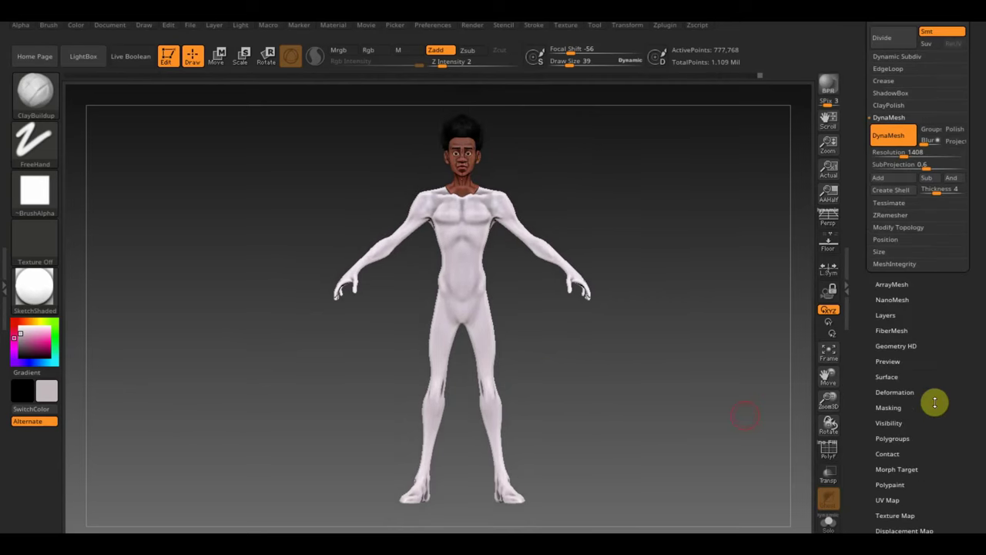
pyautogui.click(894, 392)
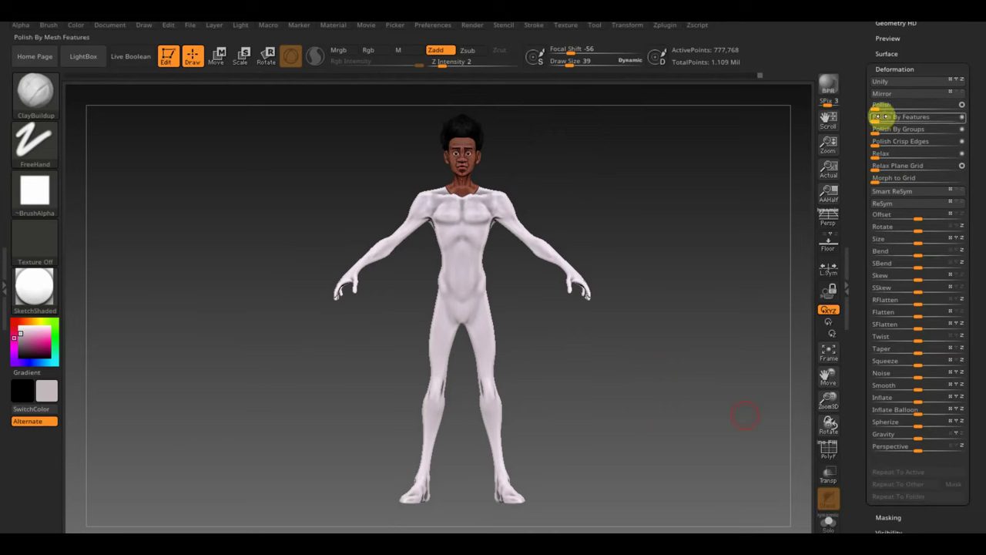
pyautogui.click(882, 108)
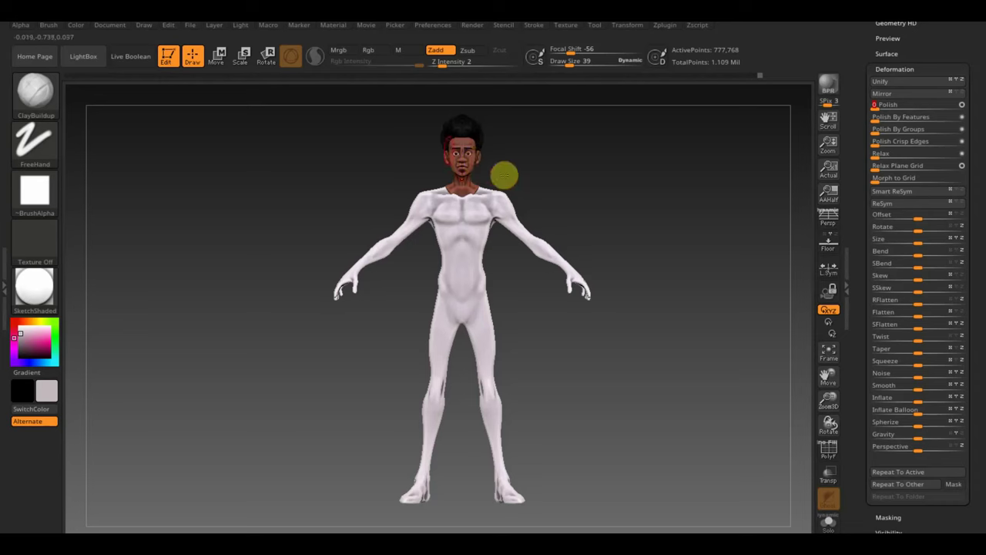
pyautogui.moveTo(551, 217)
pyautogui.mouseDown()
pyautogui.moveTo(685, 222)
pyautogui.moveTo(555, 209)
pyautogui.mouseUp()
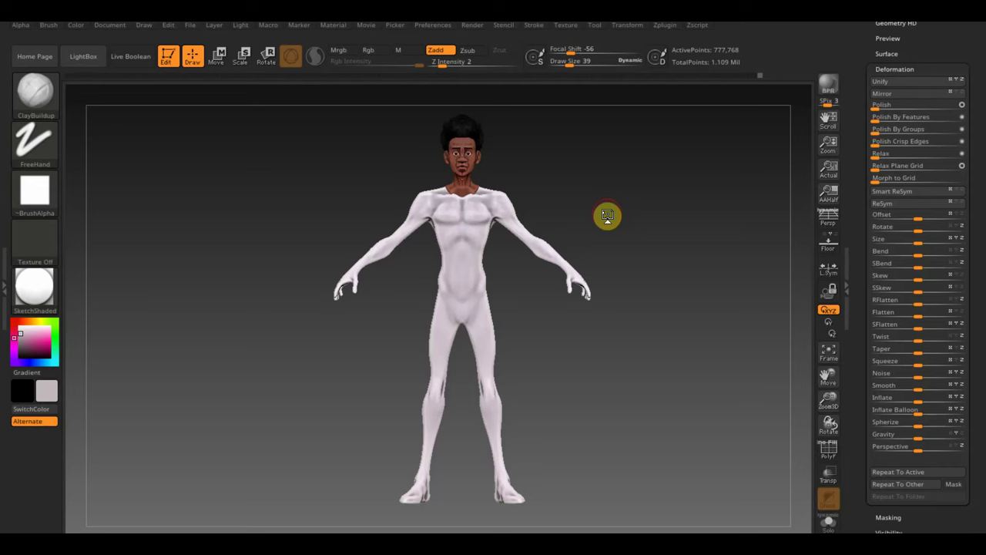
pyautogui.moveTo(655, 233)
pyautogui.mouseDown()
pyautogui.moveTo(701, 319)
pyautogui.moveTo(638, 331)
pyautogui.moveTo(686, 455)
pyautogui.moveTo(667, 408)
pyautogui.moveTo(691, 355)
pyautogui.moveTo(671, 352)
pyautogui.moveTo(684, 356)
pyautogui.moveTo(669, 333)
pyautogui.moveTo(647, 326)
pyautogui.moveTo(636, 352)
pyautogui.mouseUp()
pyautogui.moveTo(642, 389)
pyautogui.keyDown('alt'); pyautogui.mouseDown()
pyautogui.moveTo(605, 270)
pyautogui.moveTo(599, 352)
pyautogui.moveTo(539, 434)
pyautogui.mouseUp(); pyautogui.keyUp('alt')
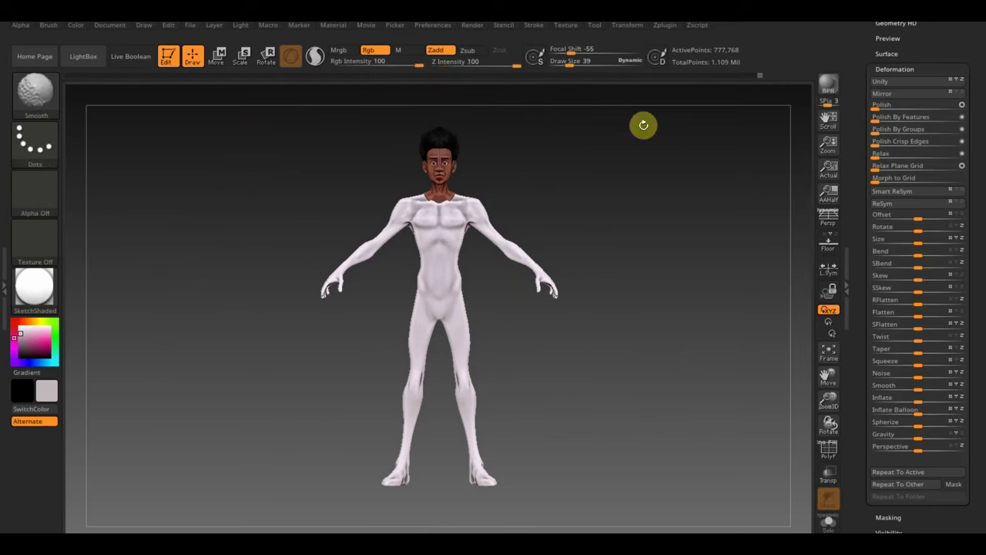
# Step: Move the Spider-Verse reference image right of the figure, then hide it
pyautogui.hotkey('shift', 'z')
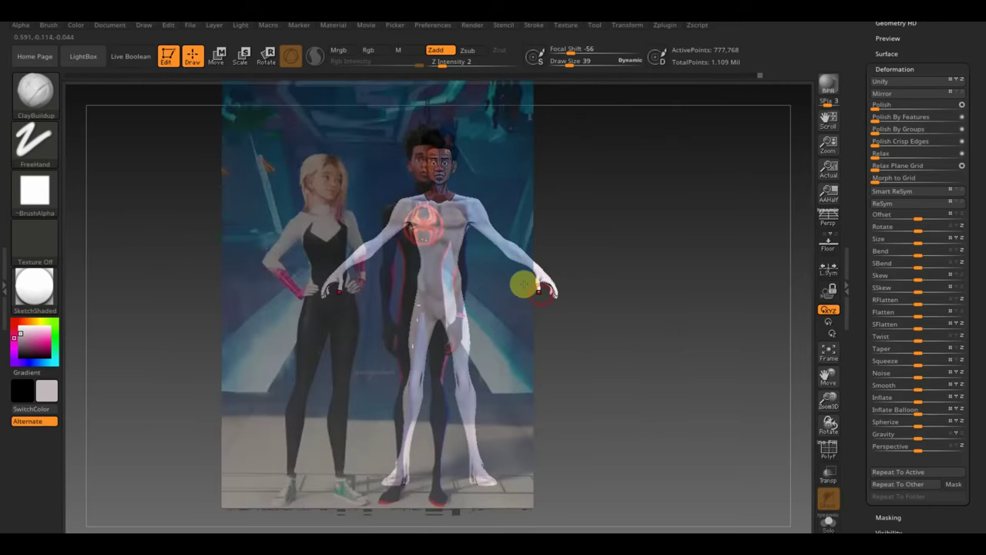
pyautogui.hotkey('shift', 'z')
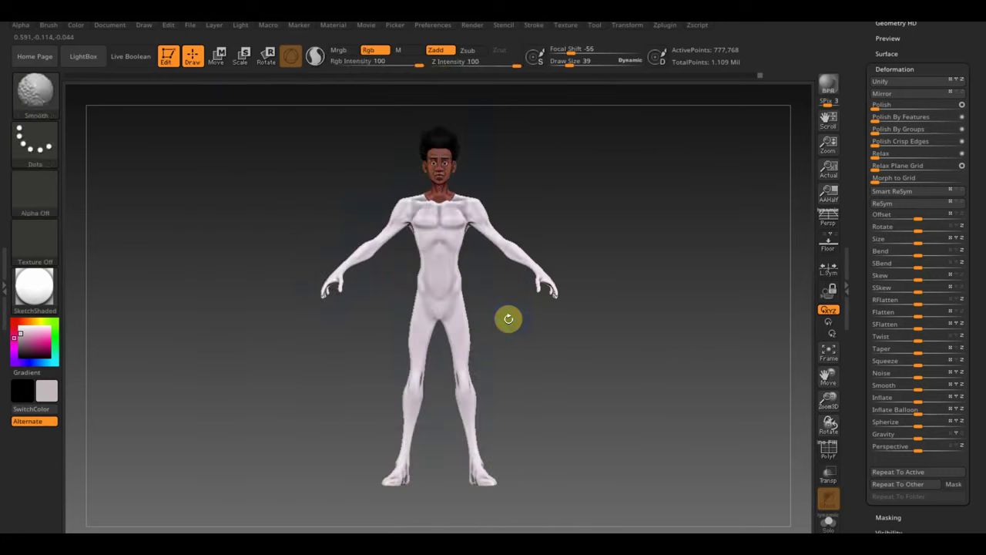
pyautogui.hotkey('shift', 'z')
pyautogui.moveTo(568, 316); pyautogui.dragTo(751, 337)
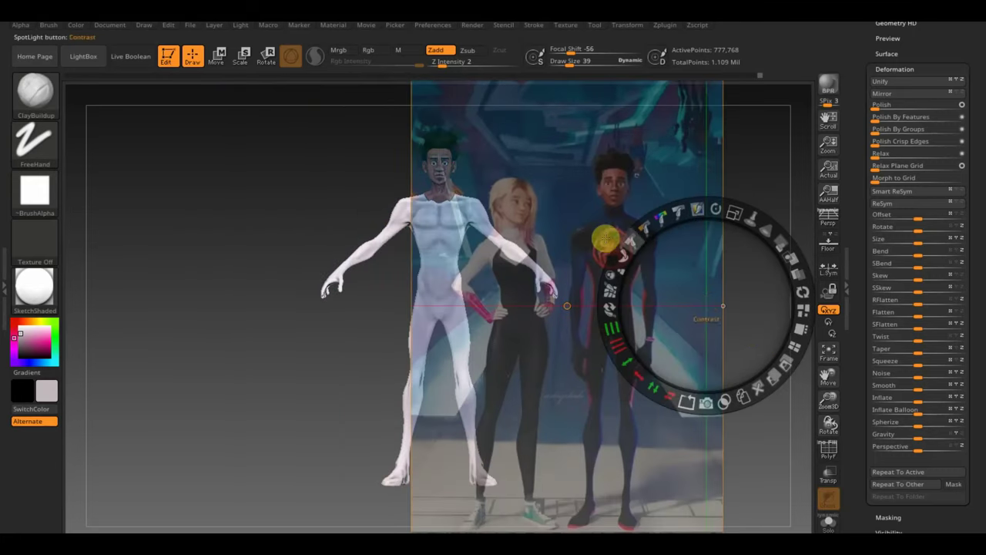
pyautogui.press('z')
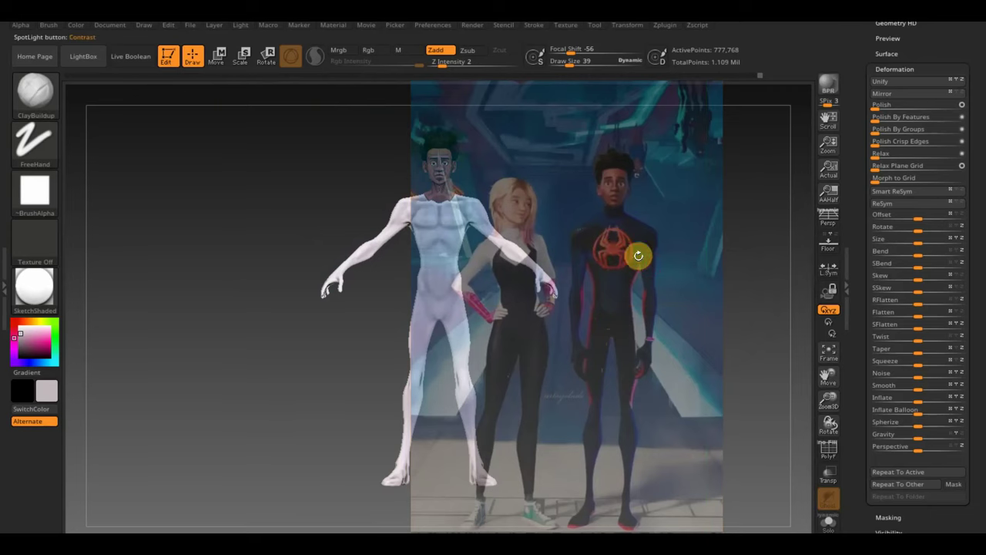
pyautogui.hotkey('shift', 'z')
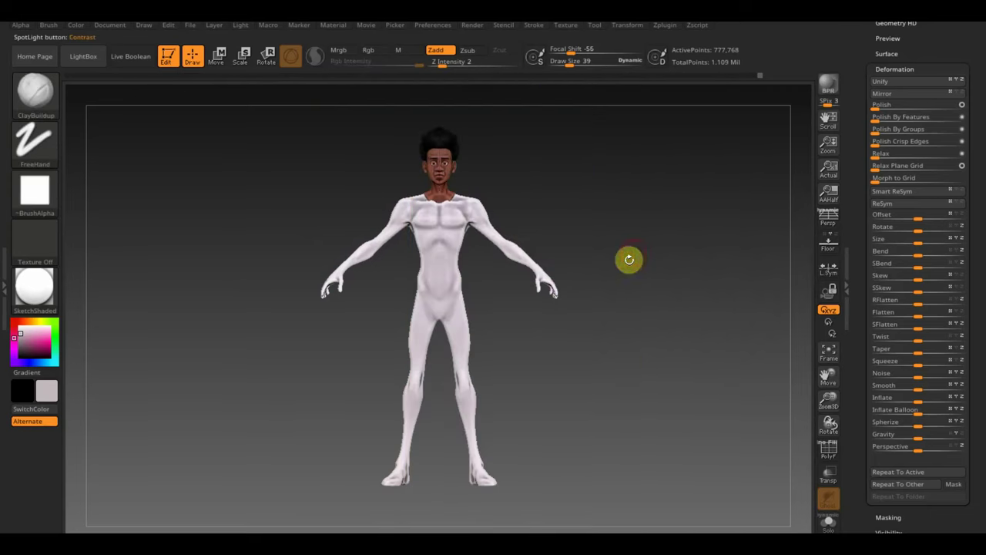
pyautogui.click(570, 27)
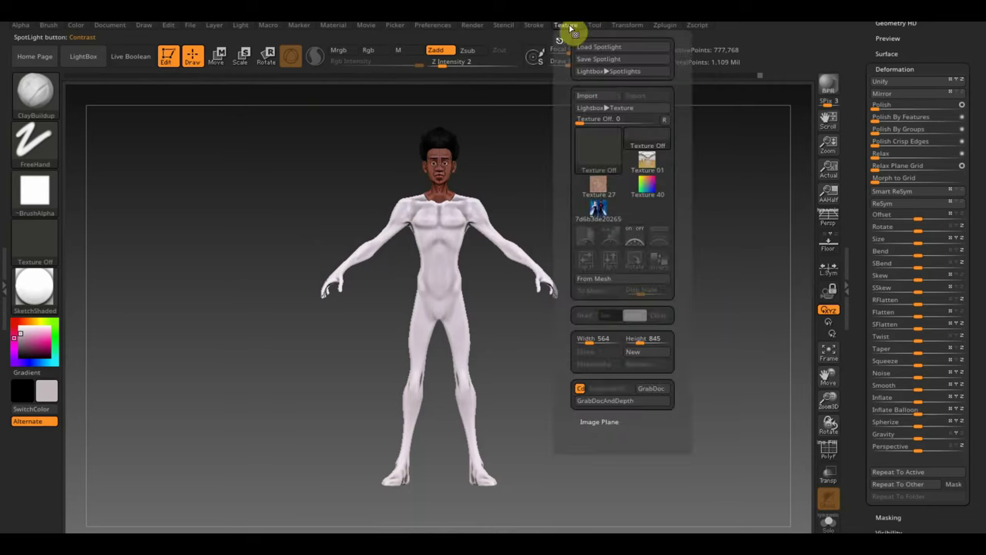
pyautogui.click(587, 95)
pyautogui.scroll(-2, 346, 192)
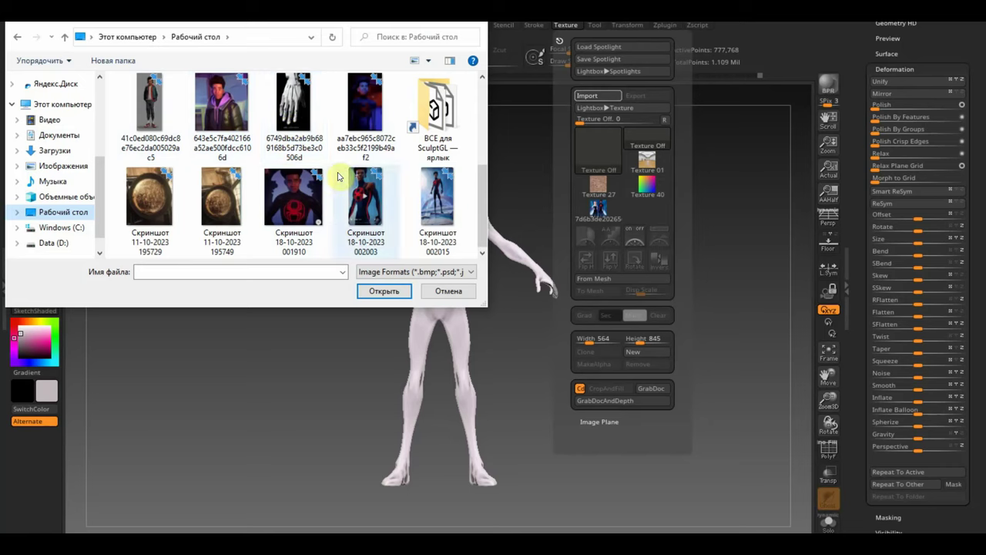
pyautogui.click(293, 201)
pyautogui.click(384, 291)
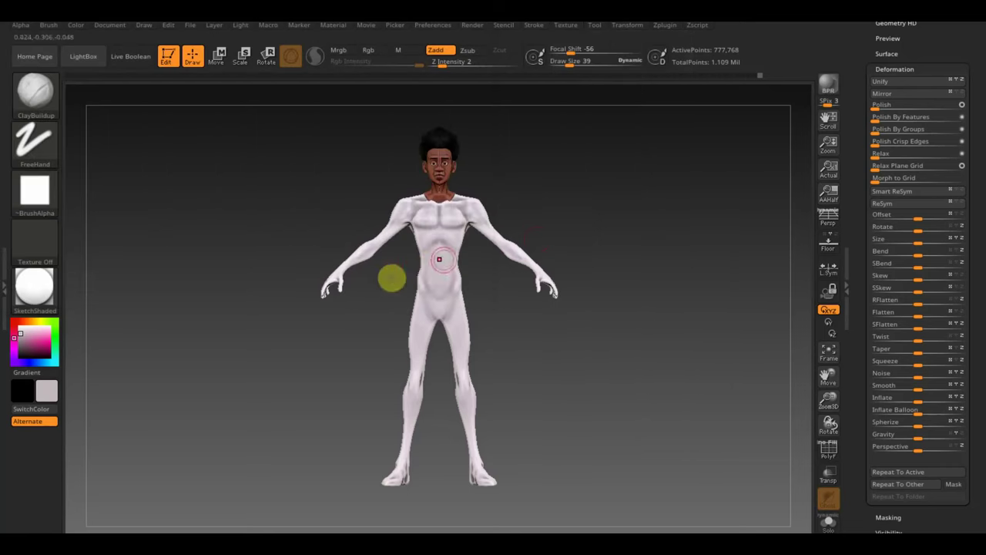
pyautogui.moveTo(613, 231)
pyautogui.keyDown('alt'); pyautogui.mouseDown()
pyautogui.moveTo(640, 299)
pyautogui.moveTo(639, 236)
pyautogui.moveTo(728, 280)
pyautogui.moveTo(636, 203)
pyautogui.moveTo(615, 199)
pyautogui.moveTo(632, 215)
pyautogui.mouseUp(); pyautogui.keyUp('alt')
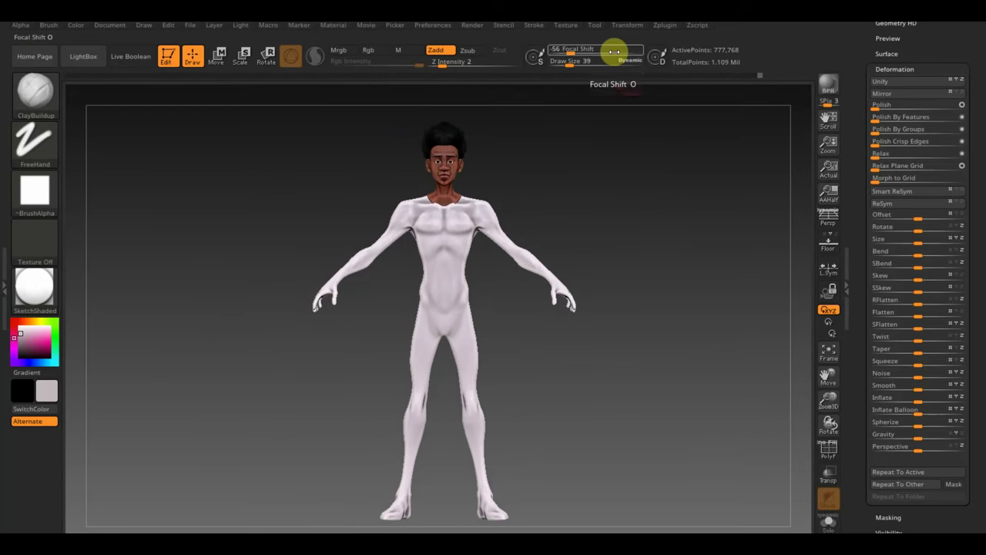
pyautogui.click(566, 26)
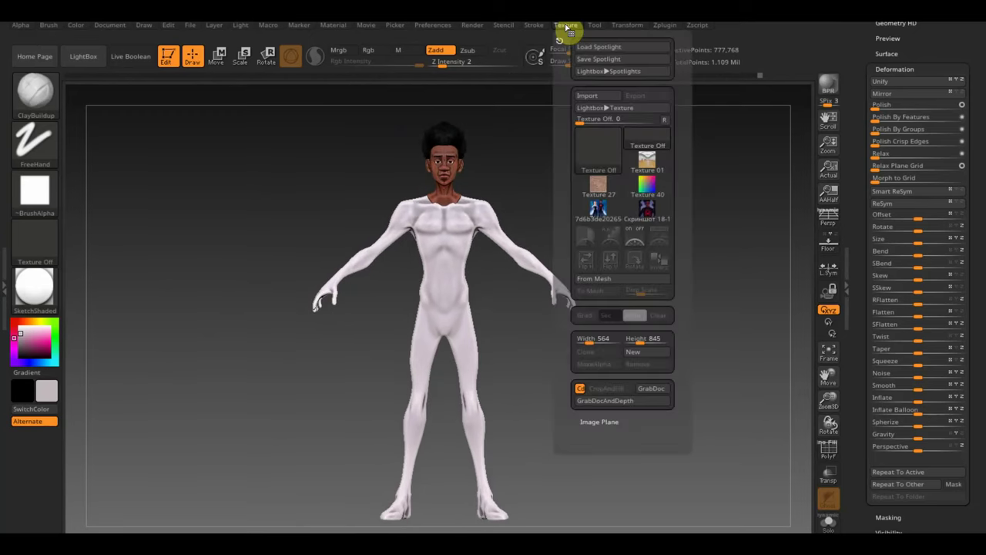
# Step: Put the screenshot in Spotlight, shrink it and align its logo over the chest
pyautogui.click(647, 214)
pyautogui.click(662, 234)
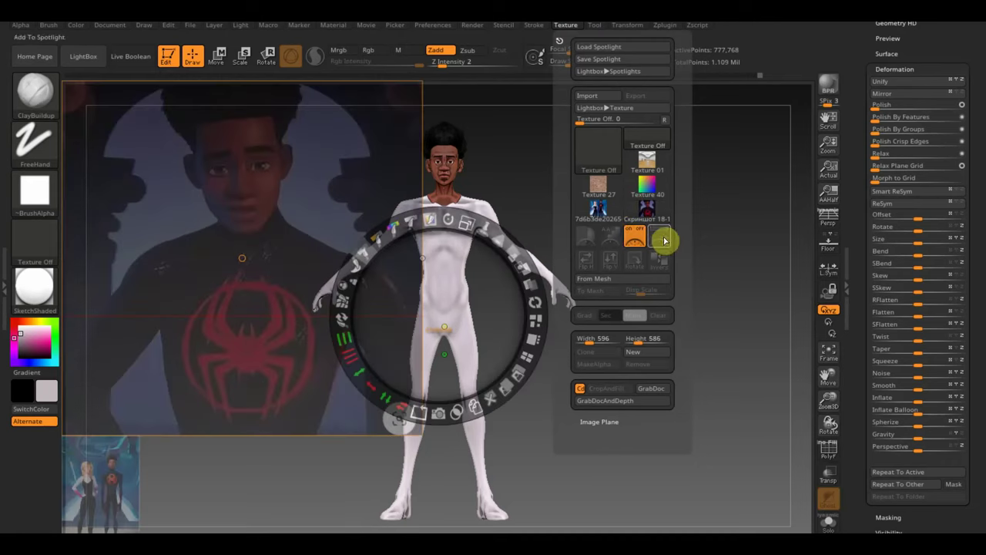
pyautogui.moveTo(438, 316); pyautogui.dragTo(632, 331)
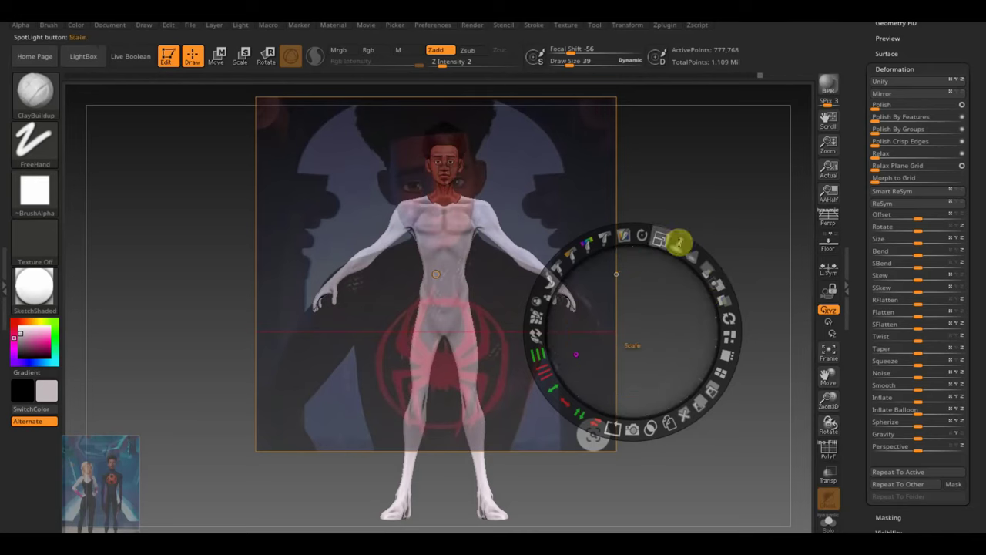
pyautogui.moveTo(678, 238)
pyautogui.mouseDown()
pyautogui.moveTo(602, 218)
pyautogui.moveTo(534, 225)
pyautogui.mouseUp()
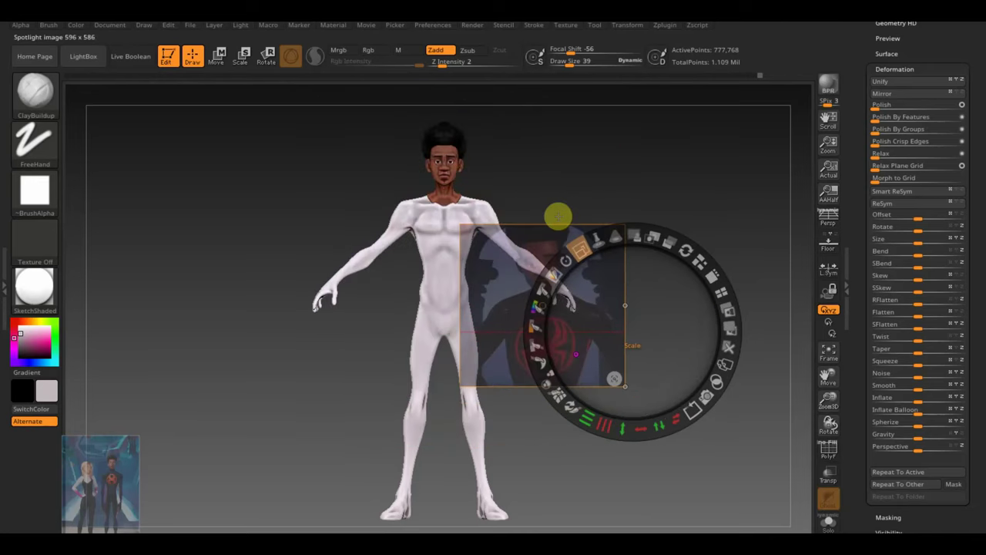
pyautogui.moveTo(654, 280); pyautogui.dragTo(534, 180)
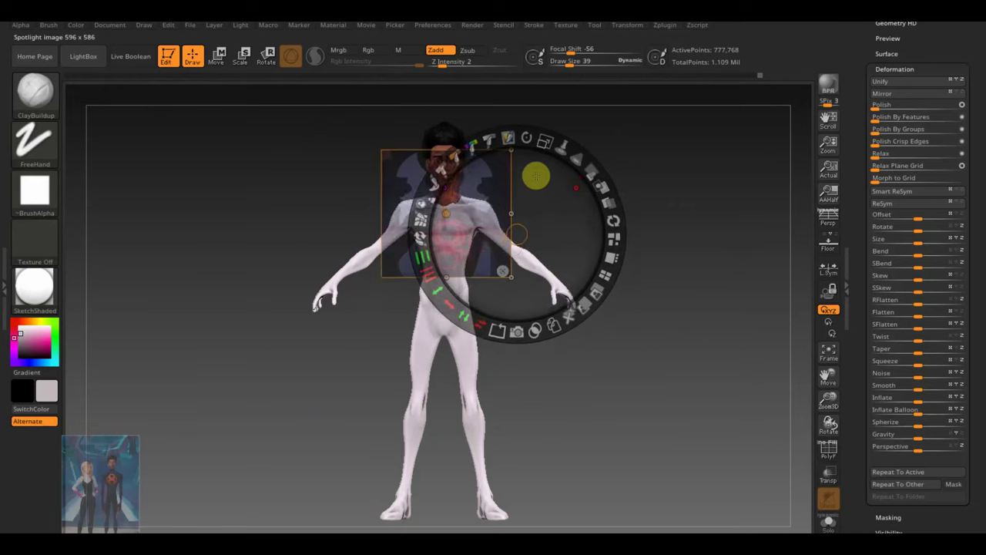
pyautogui.moveTo(534, 180)
pyautogui.mouseDown()
pyautogui.moveTo(663, 207)
pyautogui.moveTo(536, 179)
pyautogui.moveTo(536, 134)
pyautogui.moveTo(513, 123)
pyautogui.moveTo(559, 201)
pyautogui.moveTo(550, 200)
pyautogui.moveTo(558, 198)
pyautogui.mouseUp()
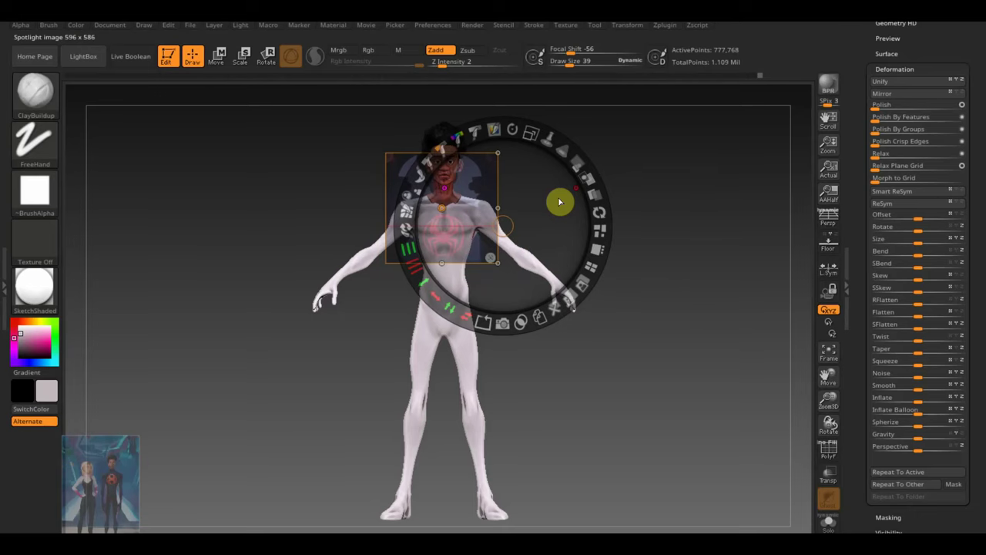
# Step: Leave Spotlight adjustment with Z and select the Standard brush
pyautogui.press('z')
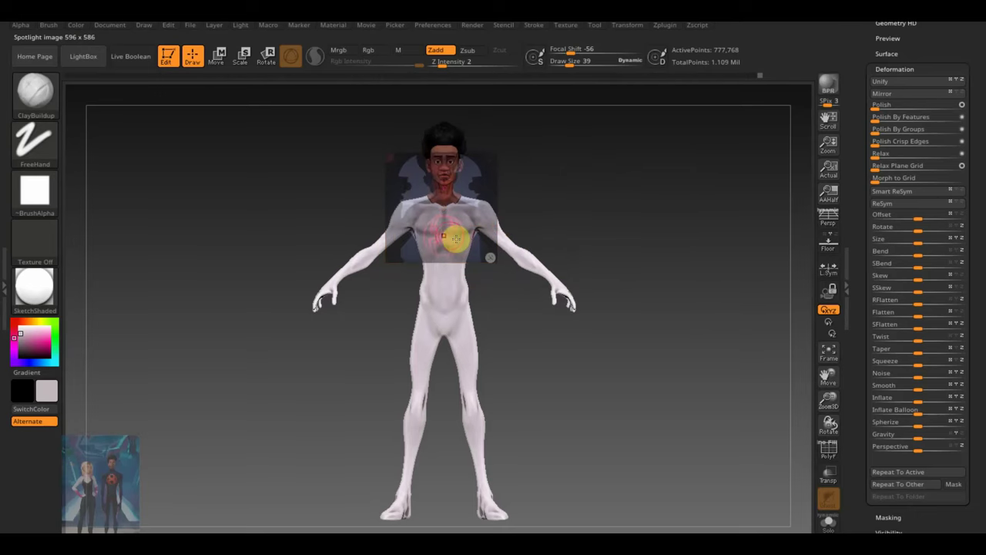
pyautogui.click(51, 102)
pyautogui.click(391, 107)
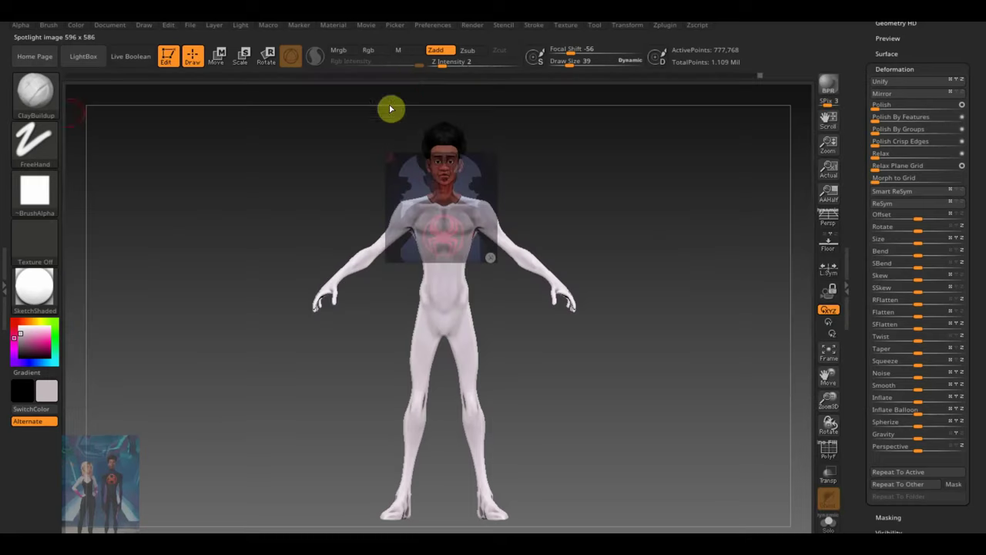
# Step: With Rgb on and Zadd off, paint the red spider logo onto the chest
pyautogui.click(368, 50)
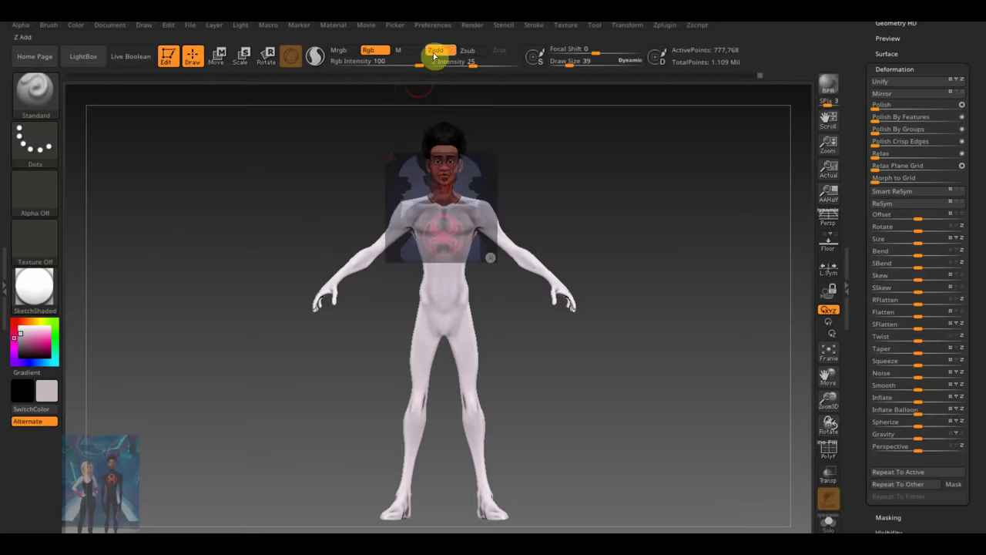
pyautogui.click(436, 50)
pyautogui.moveTo(433, 238); pyautogui.dragTo(441, 246)
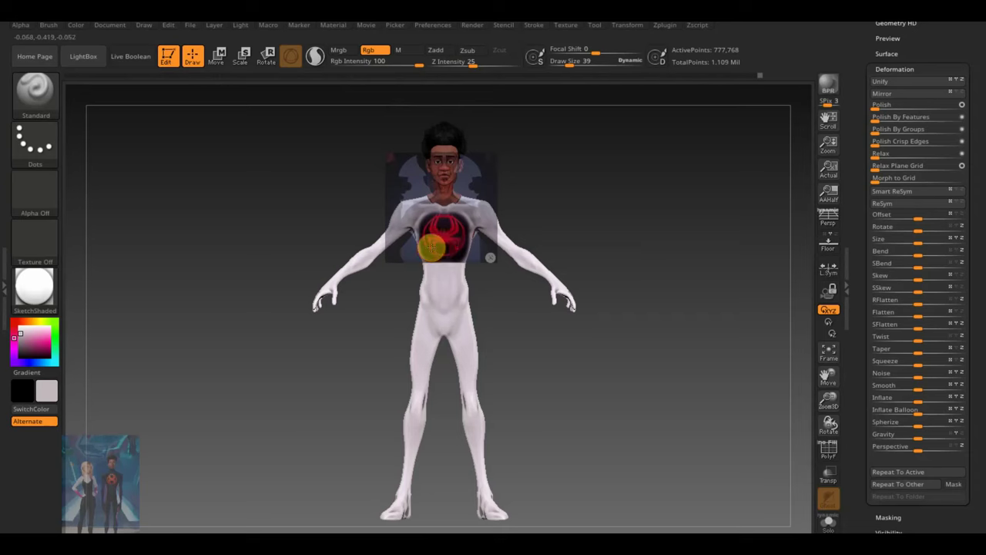
pyautogui.moveTo(435, 259)
pyautogui.mouseDown()
pyautogui.moveTo(451, 221)
pyautogui.moveTo(458, 248)
pyautogui.moveTo(407, 214)
pyautogui.moveTo(462, 212)
pyautogui.moveTo(450, 250)
pyautogui.mouseUp()
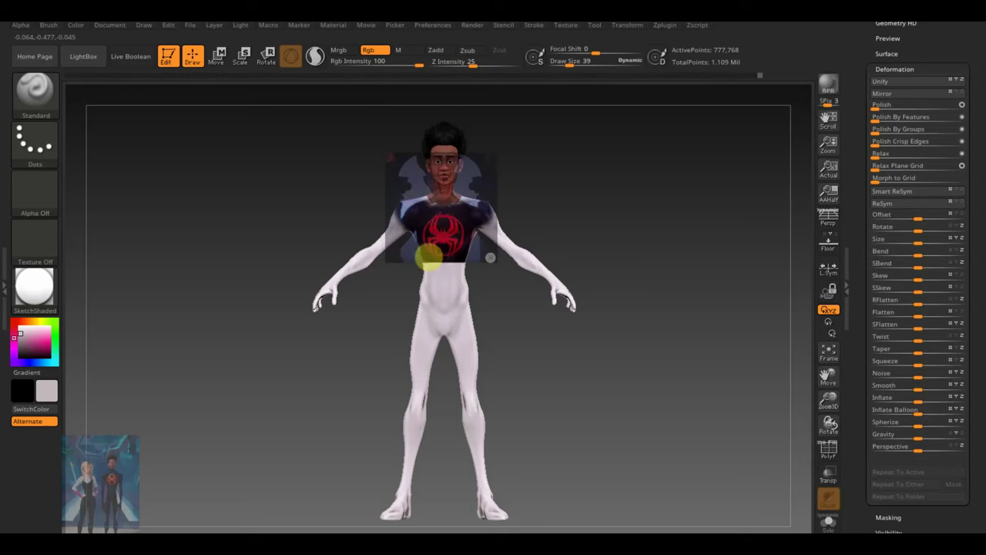
# Step: Hide the reference and paint the shoulders, torso and arms dark navy
pyautogui.hotkey('shift', 'z')
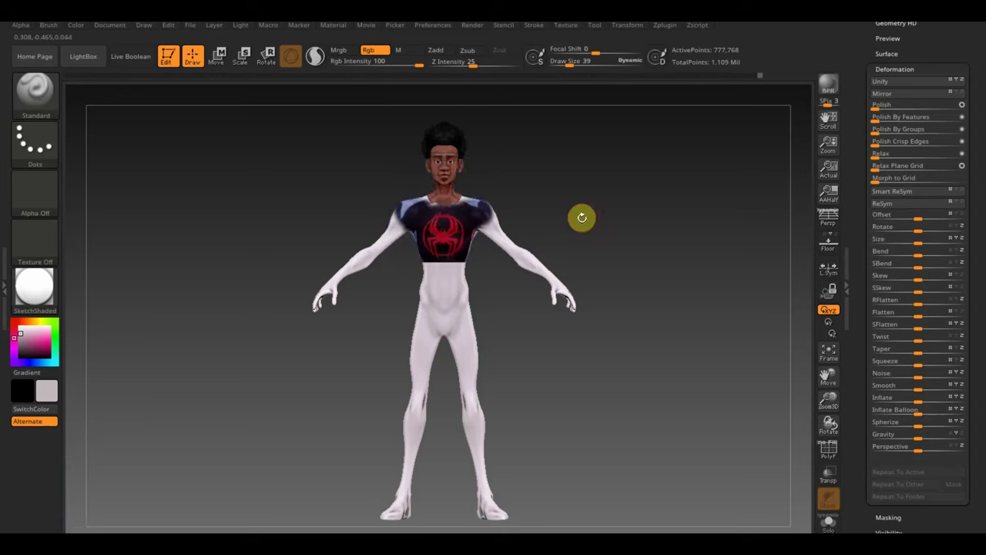
pyautogui.scroll(2, 609, 243)
pyautogui.scroll(2, 614, 247)
pyautogui.keyDown('alt'); pyautogui.moveTo(656, 405); pyautogui.dragTo(603, 400, button='right'); pyautogui.keyUp('alt')
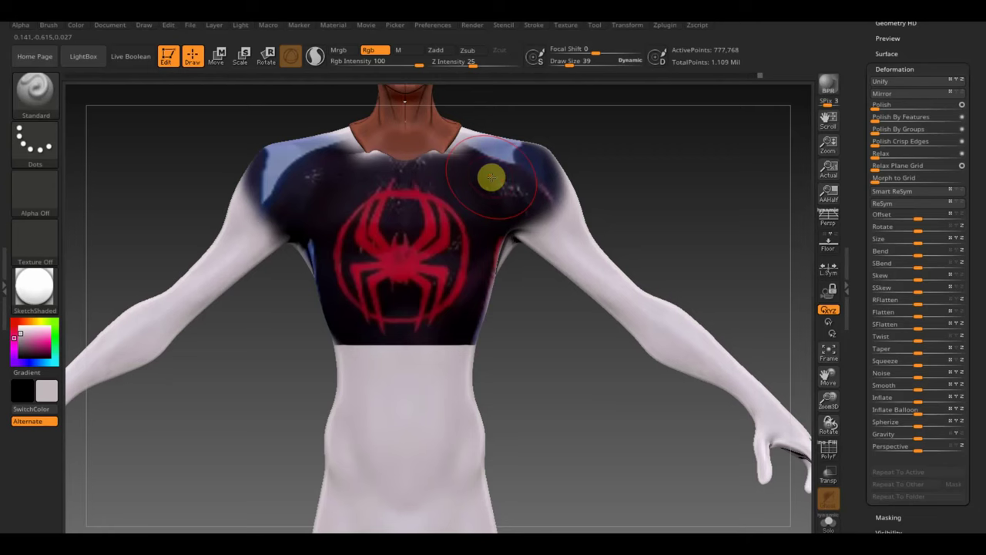
pyautogui.moveTo(501, 180)
pyautogui.mouseDown()
pyautogui.moveTo(484, 145)
pyautogui.moveTo(496, 143)
pyautogui.moveTo(454, 147)
pyautogui.moveTo(550, 187)
pyautogui.moveTo(526, 211)
pyautogui.moveTo(509, 259)
pyautogui.moveTo(500, 238)
pyautogui.moveTo(475, 387)
pyautogui.moveTo(421, 371)
pyautogui.moveTo(455, 368)
pyautogui.moveTo(470, 444)
pyautogui.moveTo(501, 445)
pyautogui.moveTo(513, 463)
pyautogui.moveTo(585, 202)
pyautogui.moveTo(546, 289)
pyautogui.moveTo(630, 315)
pyautogui.moveTo(682, 305)
pyautogui.moveTo(774, 435)
pyautogui.mouseUp()
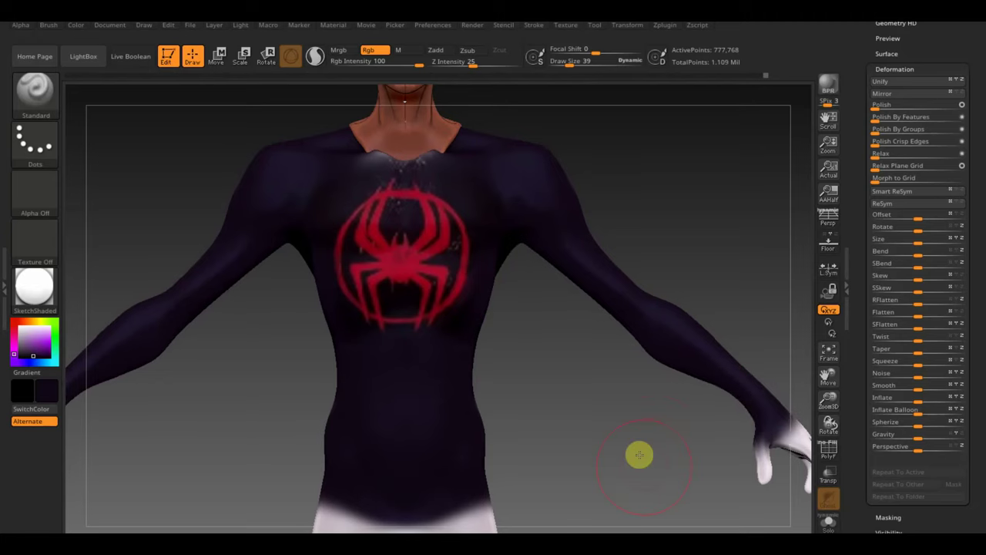
pyautogui.press('f')
pyautogui.keyDown('alt'); pyautogui.moveTo(610, 347); pyautogui.dragTo(576, 387); pyautogui.keyUp('alt')
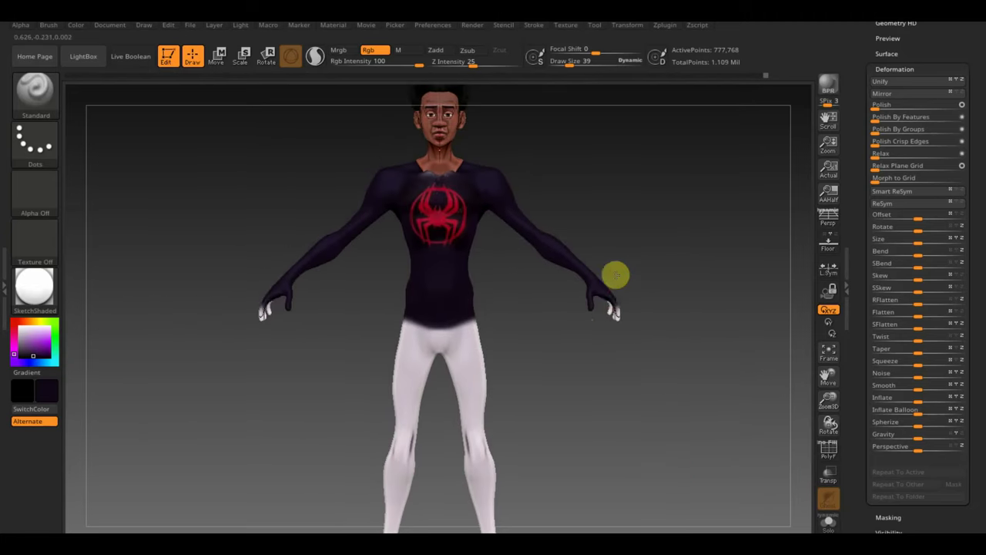
# Step: Paint the hands and upper legs, enlarge the brush to about 169, then darken the lower back
pyautogui.moveTo(617, 275)
pyautogui.mouseDown()
pyautogui.moveTo(609, 321)
pyautogui.moveTo(429, 370)
pyautogui.moveTo(409, 352)
pyautogui.moveTo(458, 437)
pyautogui.moveTo(484, 352)
pyautogui.mouseUp()
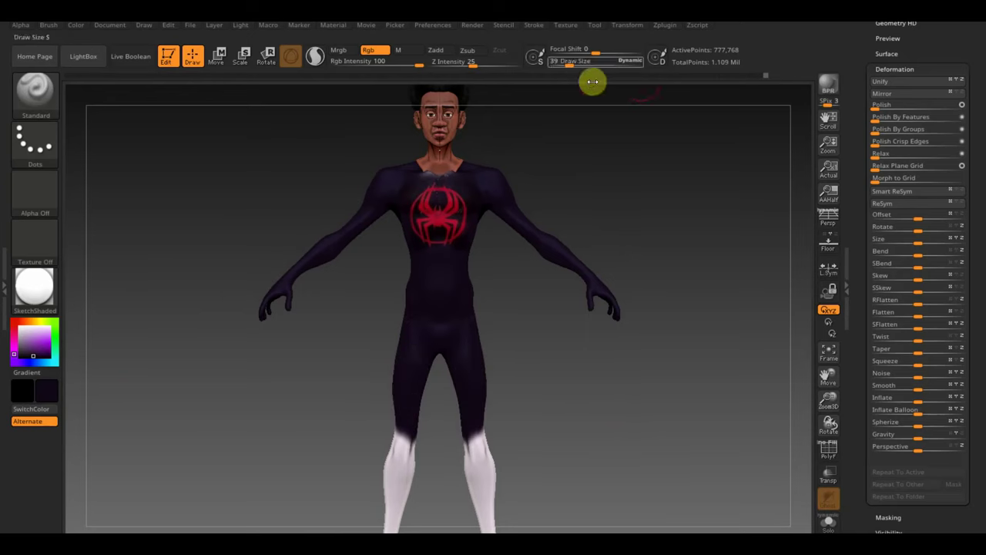
pyautogui.moveTo(592, 81); pyautogui.dragTo(589, 73)
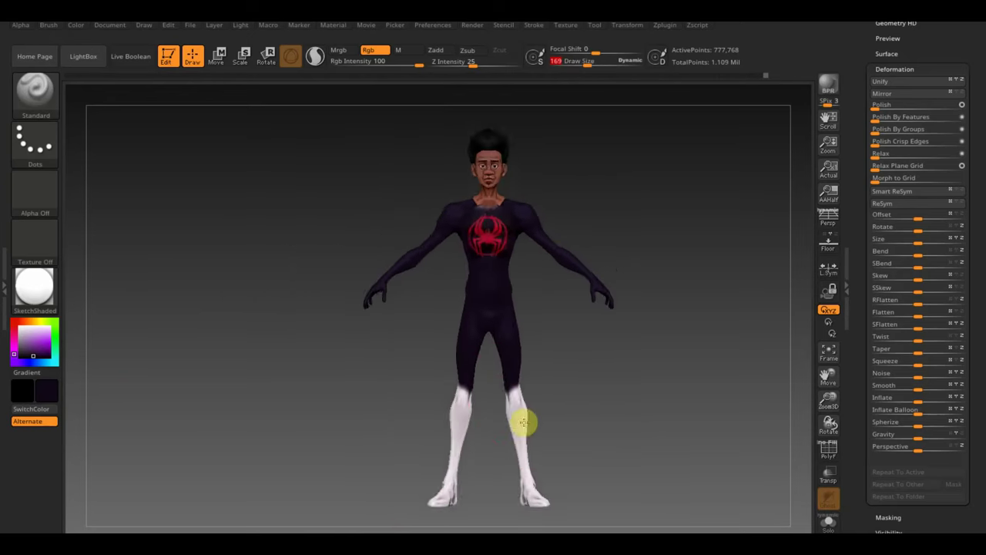
pyautogui.moveTo(513, 444)
pyautogui.mouseDown()
pyautogui.moveTo(499, 397)
pyautogui.moveTo(537, 403)
pyautogui.moveTo(546, 374)
pyautogui.moveTo(570, 464)
pyautogui.moveTo(498, 493)
pyautogui.moveTo(539, 495)
pyautogui.moveTo(544, 411)
pyautogui.moveTo(453, 425)
pyautogui.mouseUp()
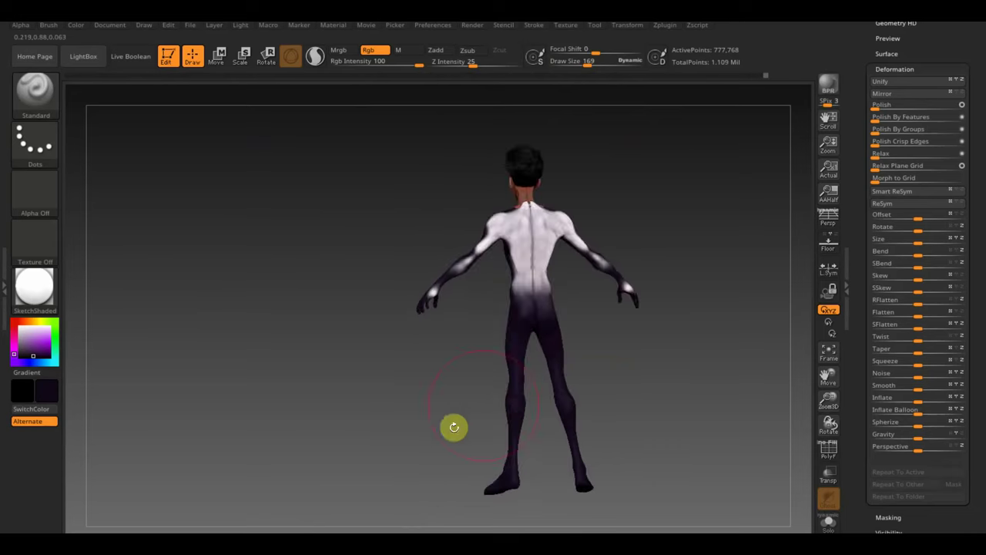
pyautogui.moveTo(592, 62); pyautogui.dragTo(576, 63)
pyautogui.moveTo(521, 285)
pyautogui.mouseDown()
pyautogui.moveTo(532, 303)
pyautogui.moveTo(531, 240)
pyautogui.moveTo(489, 220)
pyautogui.moveTo(533, 207)
pyautogui.moveTo(464, 260)
pyautogui.moveTo(423, 309)
pyautogui.moveTo(442, 369)
pyautogui.mouseUp()
pyautogui.moveTo(529, 357)
pyautogui.mouseDown(button='right')
pyautogui.moveTo(645, 355)
pyautogui.moveTo(597, 390)
pyautogui.mouseUp(button='right')
pyautogui.scroll(3, 640, 359)
pyautogui.scroll(3, 667, 356)
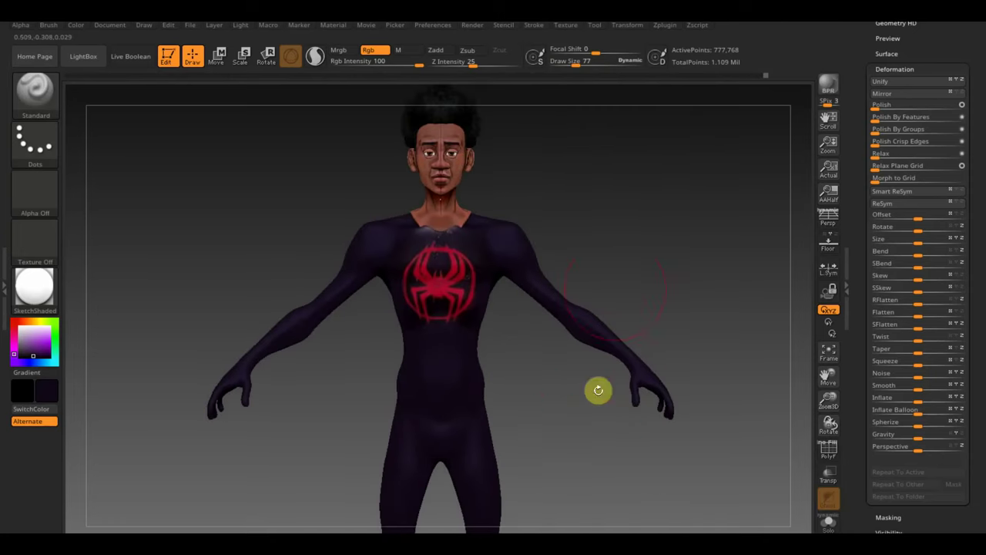
pyautogui.moveTo(576, 59); pyautogui.dragTo(566, 63)
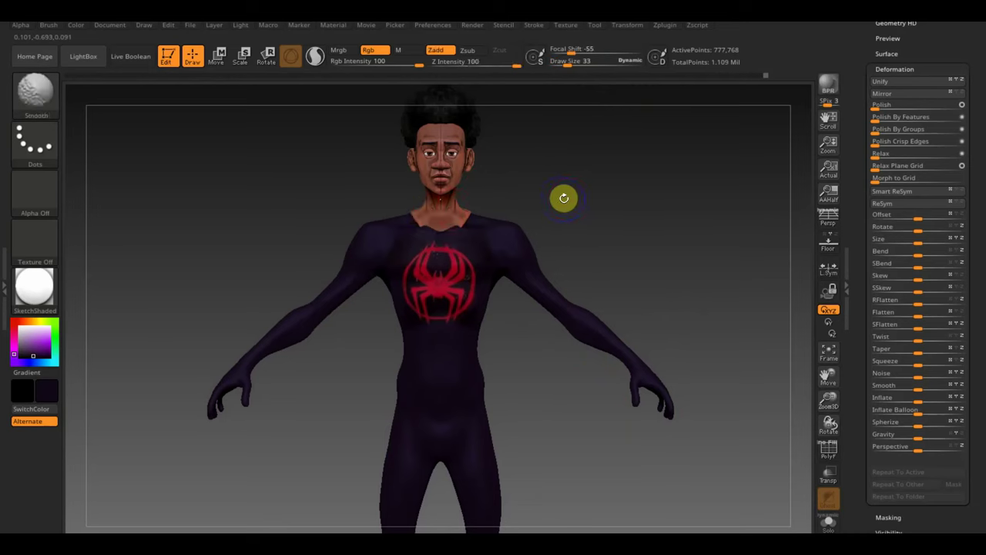
# Step: Show the references again, moving the logo image upper right and the full-scene image lower left
pyautogui.hotkey('shift', 'z')
pyautogui.press('z')
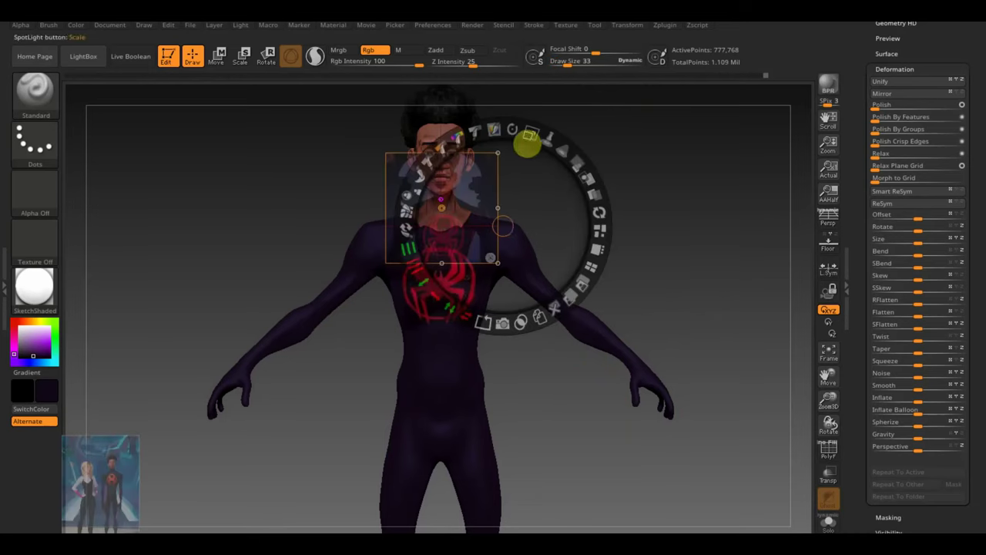
pyautogui.moveTo(529, 148); pyautogui.dragTo(839, 137)
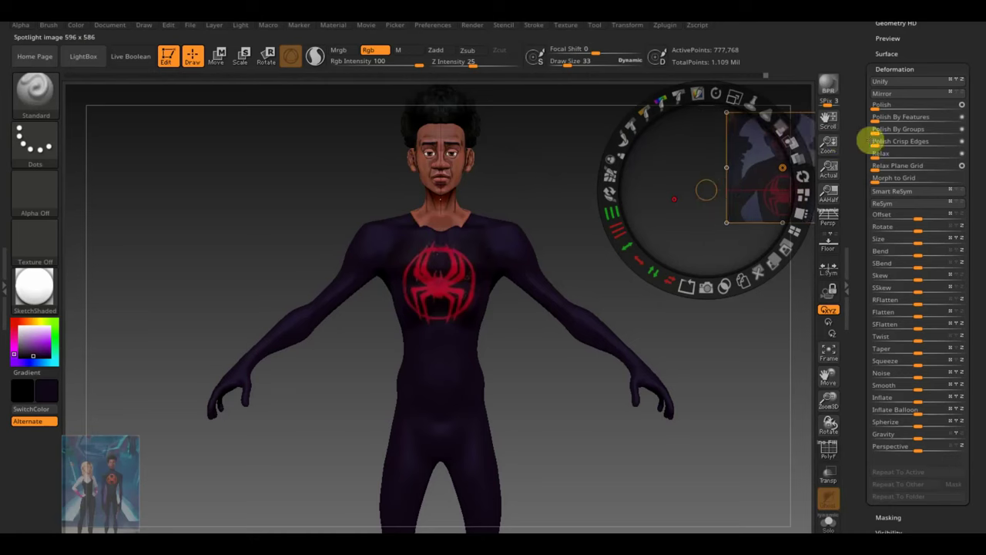
pyautogui.click(116, 474)
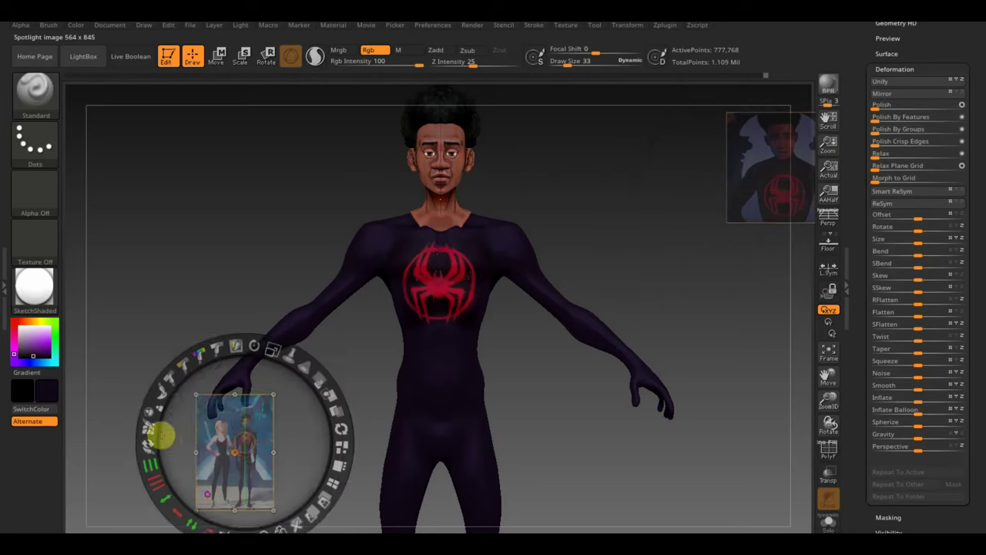
pyautogui.moveTo(159, 434); pyautogui.dragTo(276, 329)
# Step: Scale the full-scene reference up behind the model, then hide the reference overlay
pyautogui.moveTo(282, 278); pyautogui.dragTo(369, 369)
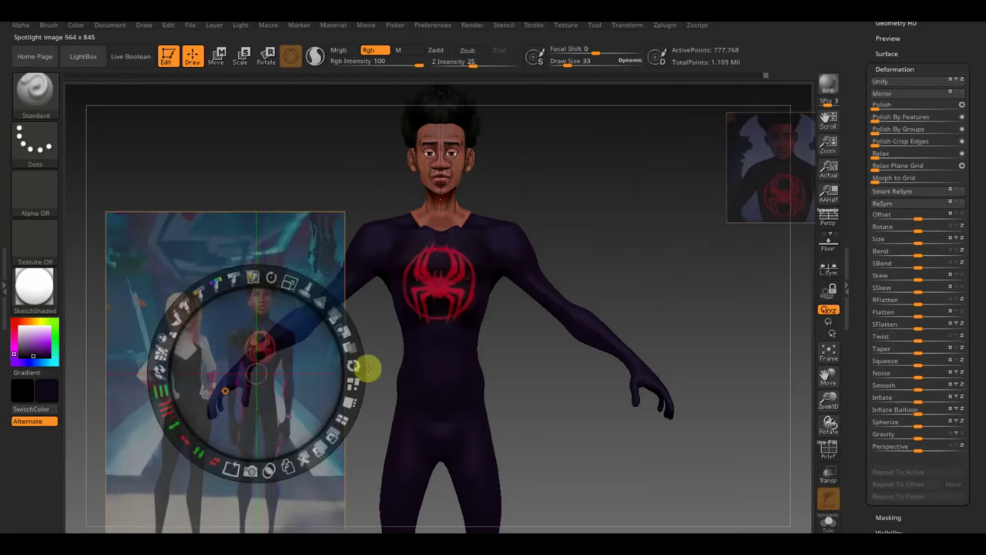
pyautogui.moveTo(281, 280)
pyautogui.mouseDown()
pyautogui.moveTo(346, 326)
pyautogui.moveTo(264, 346)
pyautogui.mouseUp()
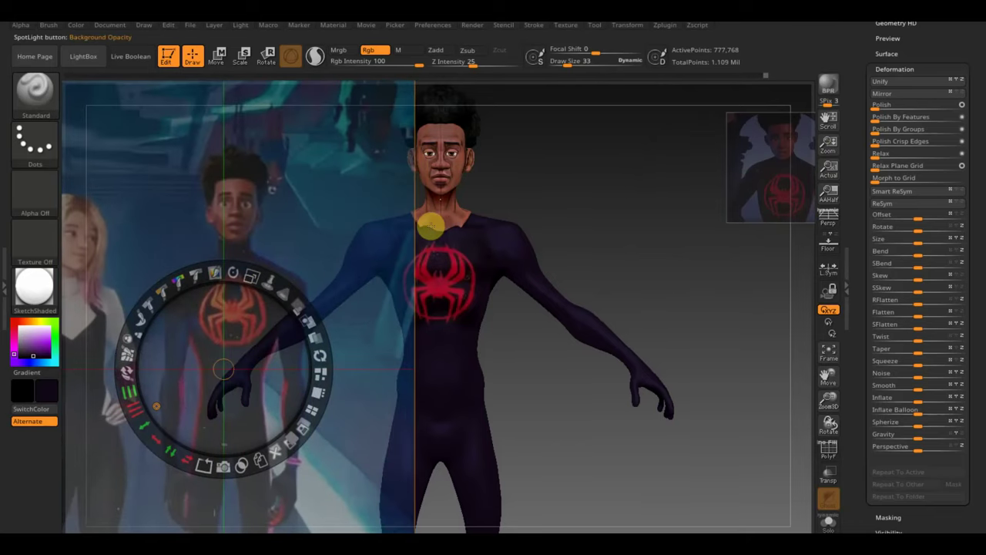
pyautogui.press('z')
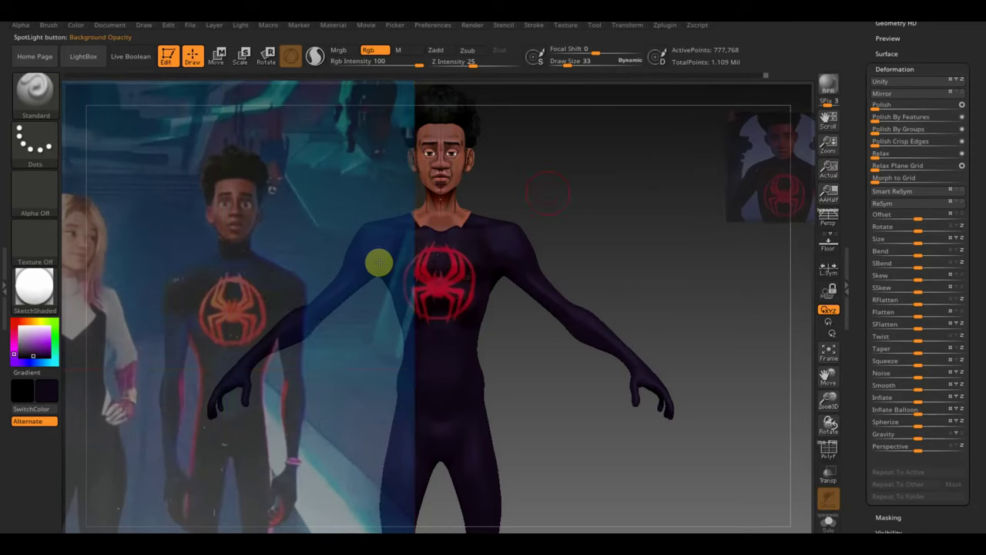
pyautogui.hotkey('shift', 'z')
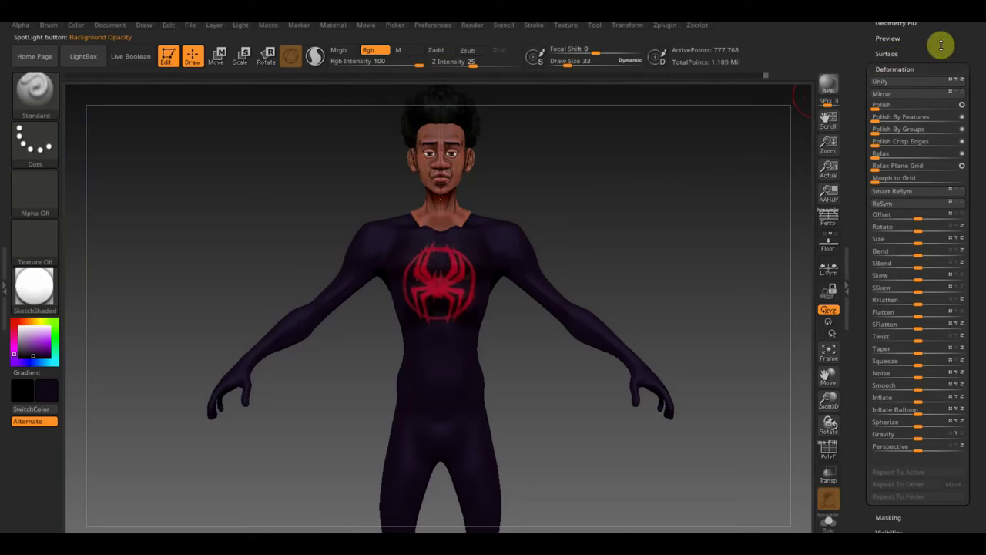
# Step: Expand the Tool palette's Geometry subpalette, showing DynaMesh resolution 1408
pyautogui.scroll(5, 933, 61)
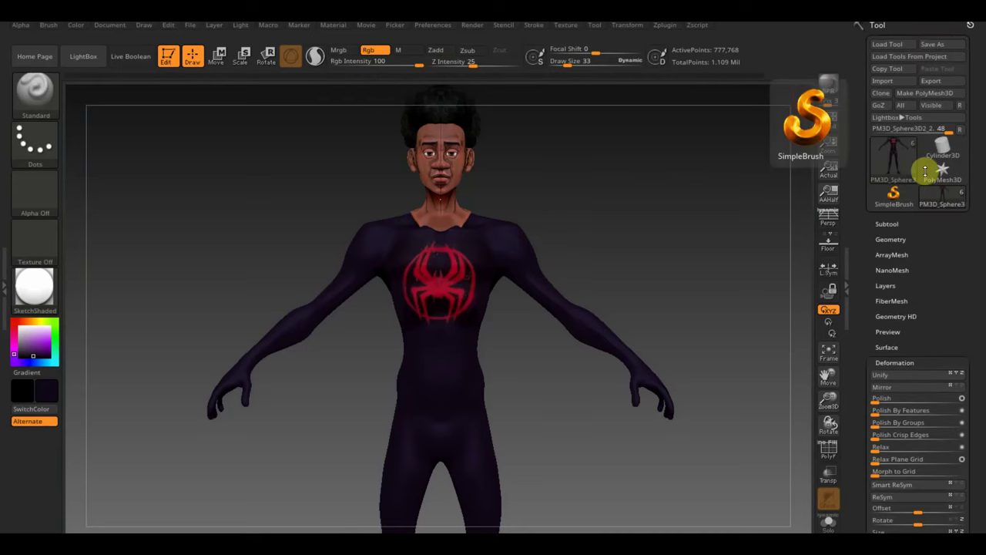
pyautogui.click(891, 238)
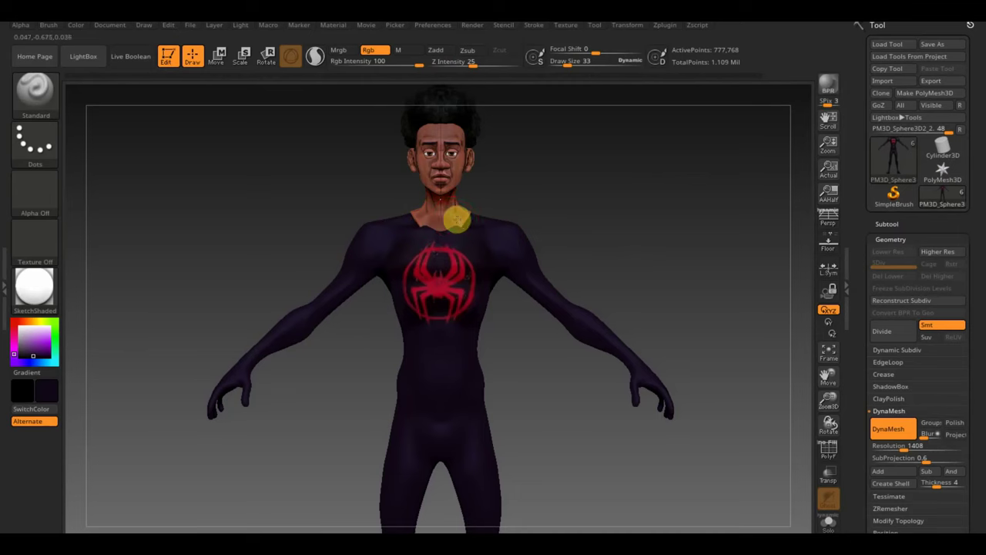
# Step: Select the чел паук subtool and orbit to view the figure's left profile and back
pyautogui.keyDown('alt'); pyautogui.click(463, 221); pyautogui.keyUp('alt')
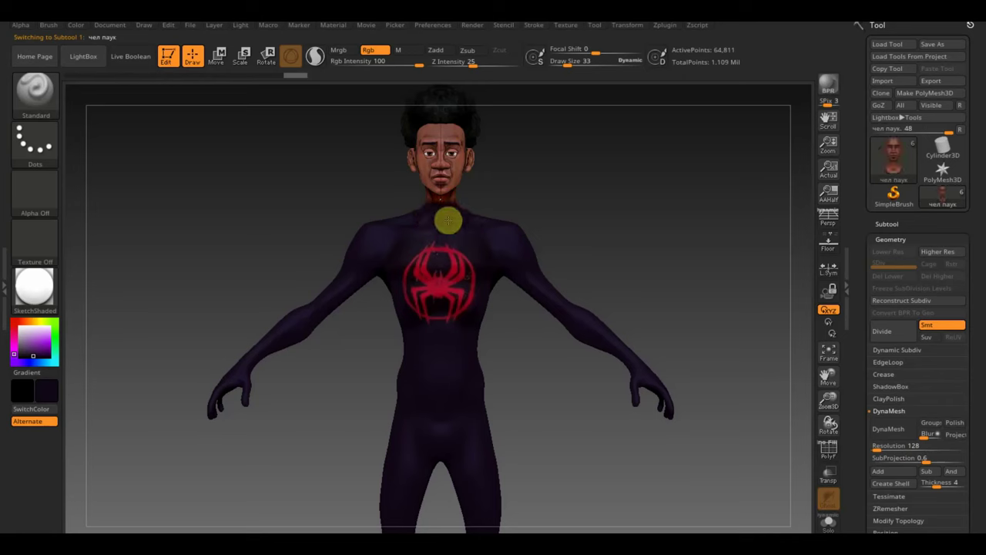
pyautogui.keyDown('shift'); pyautogui.moveTo(559, 193); pyautogui.dragTo(498, 211); pyautogui.keyUp('shift')
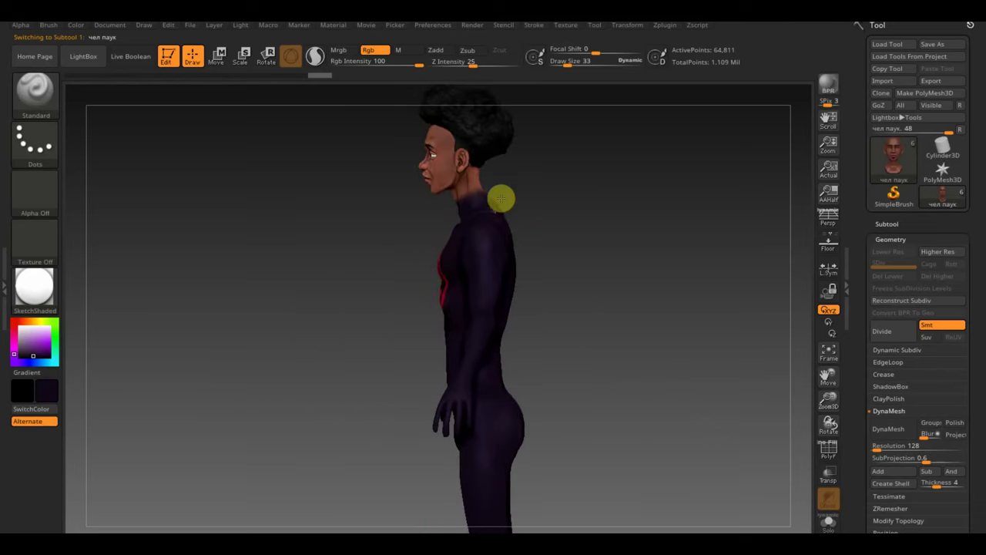
pyautogui.moveTo(463, 215)
pyautogui.mouseDown(button='right')
pyautogui.moveTo(513, 211)
pyautogui.moveTo(460, 211)
pyautogui.mouseUp(button='right')
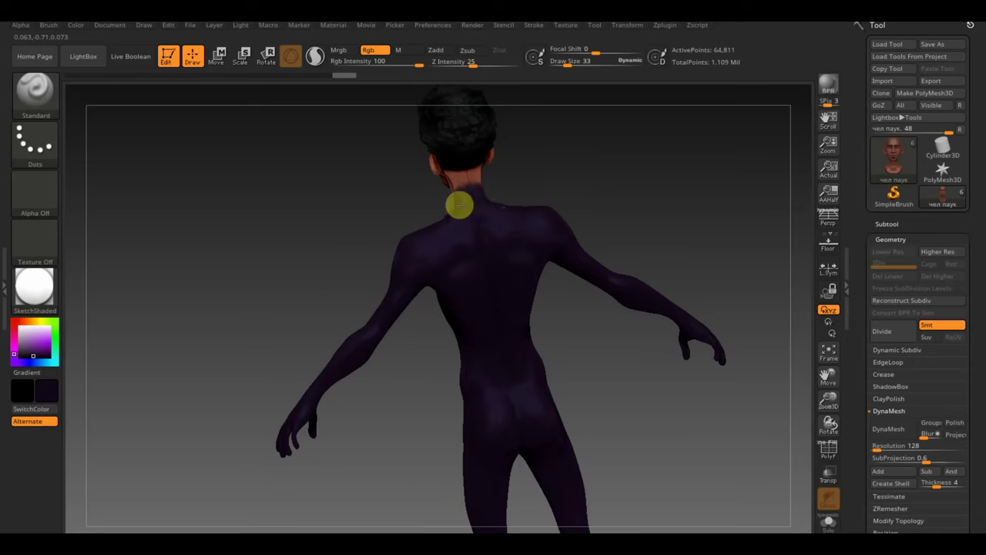
pyautogui.moveTo(391, 236)
pyautogui.mouseDown(button='right')
pyautogui.moveTo(359, 228)
pyautogui.moveTo(577, 212)
pyautogui.moveTo(595, 243)
pyautogui.mouseUp(button='right')
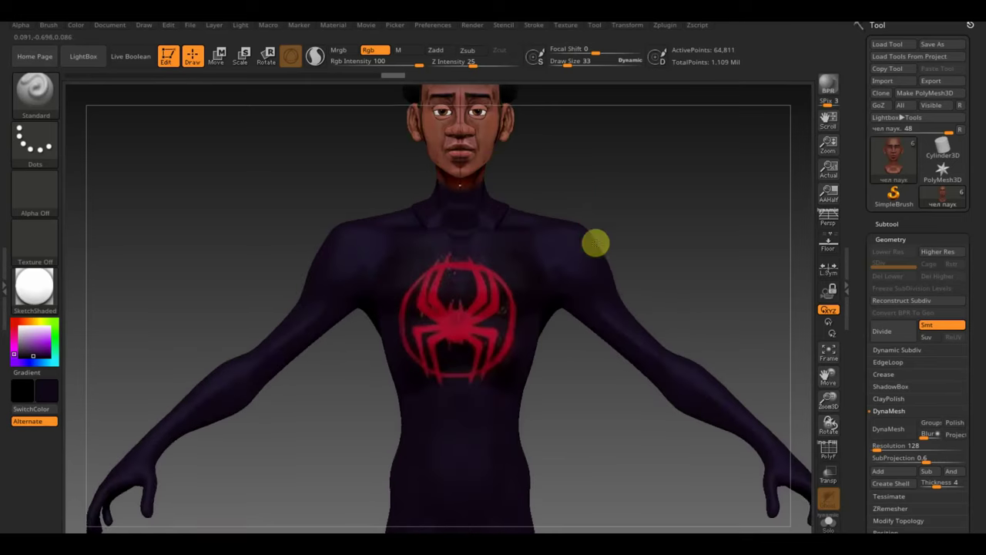
# Step: Select the Move Topologic brush and turn the figure through its side profiles
pyautogui.click(56, 112)
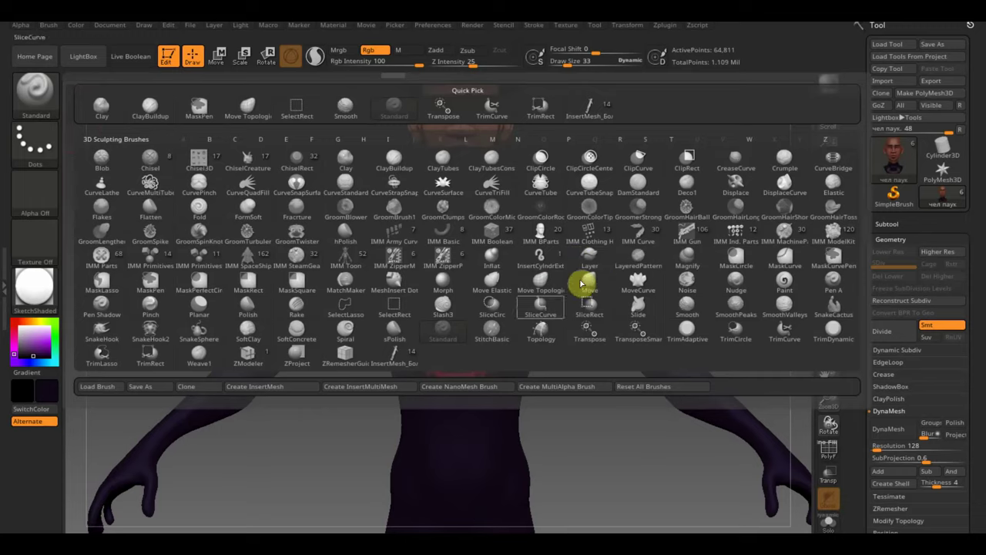
pyautogui.click(543, 281)
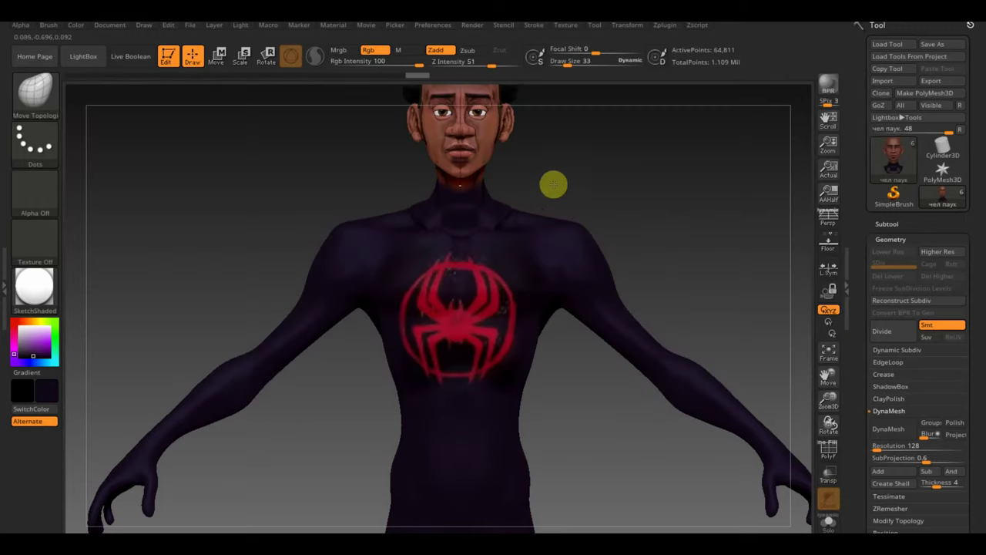
pyautogui.moveTo(550, 183); pyautogui.dragTo(524, 202, button='right')
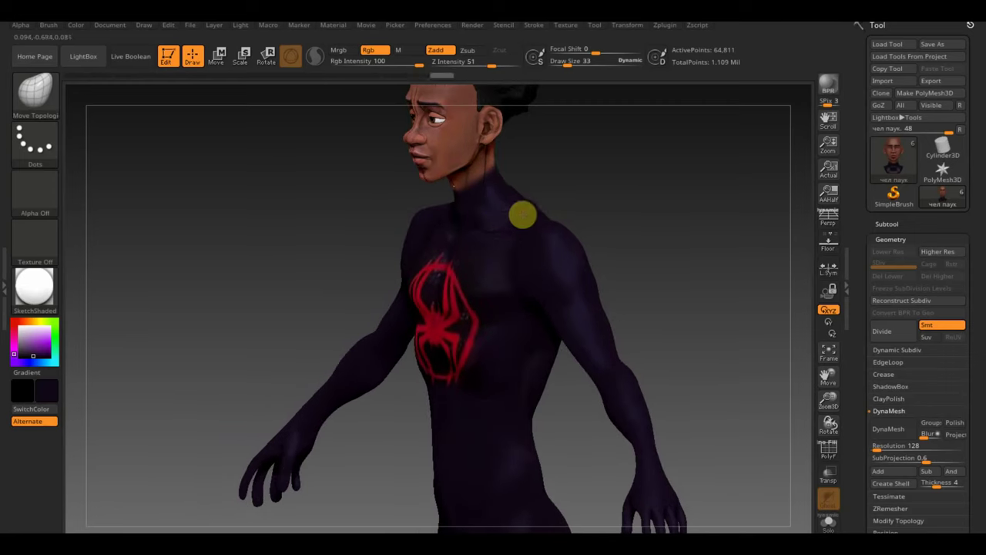
pyautogui.moveTo(524, 214)
pyautogui.mouseDown(button='right')
pyautogui.moveTo(670, 165)
pyautogui.moveTo(689, 242)
pyautogui.mouseUp(button='right')
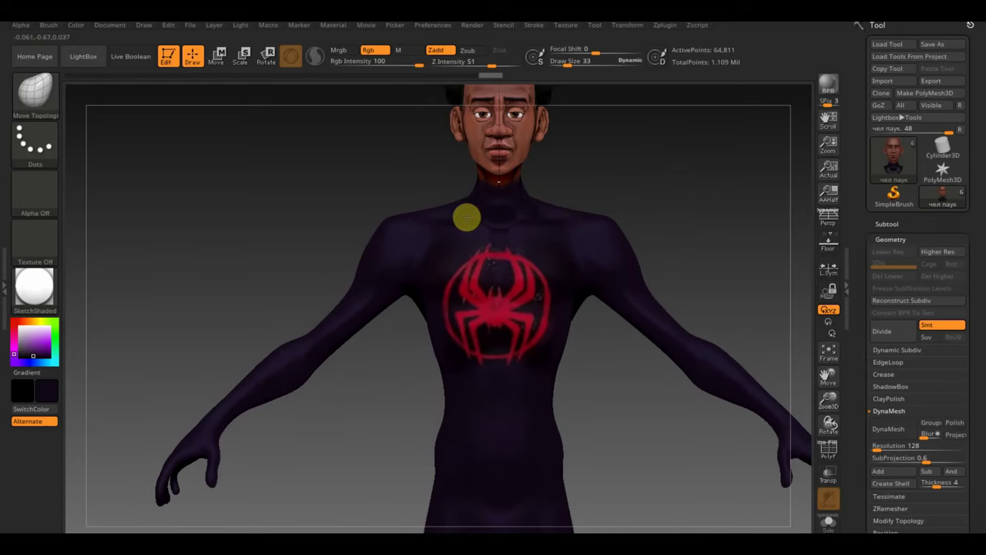
pyautogui.moveTo(482, 214)
pyautogui.mouseDown(button='right')
pyautogui.moveTo(652, 180)
pyautogui.moveTo(717, 195)
pyautogui.mouseUp(button='right')
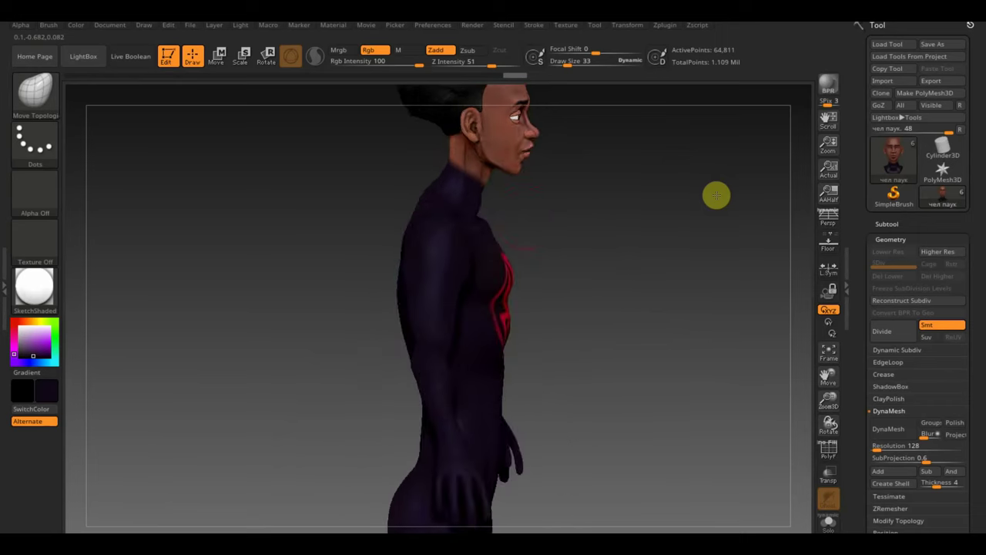
pyautogui.rightClick(430, 185)
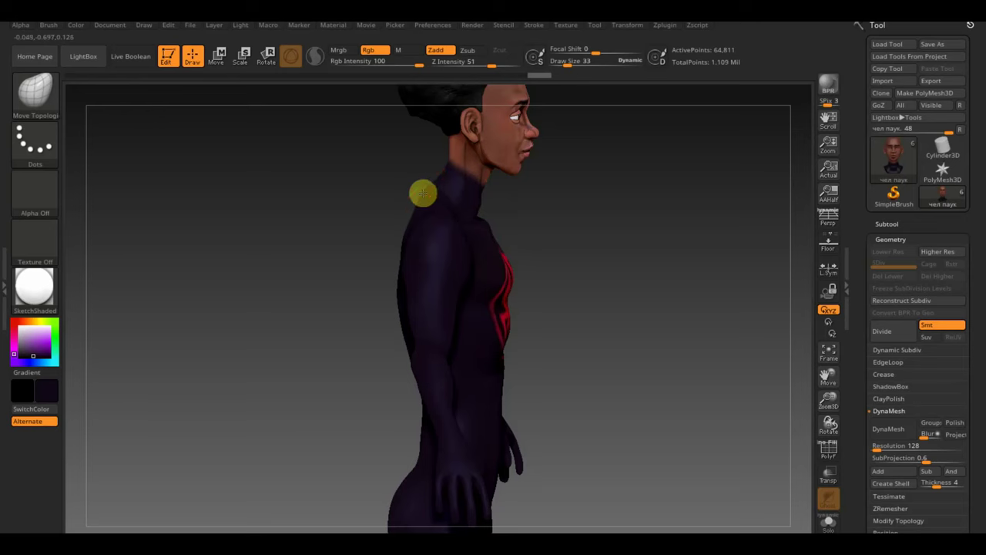
# Step: Zoom in on the chest logo and set the brush Draw Size to 8
pyautogui.moveTo(605, 236)
pyautogui.mouseDown(button='right')
pyautogui.moveTo(579, 209)
pyautogui.moveTo(613, 240)
pyautogui.moveTo(561, 227)
pyautogui.mouseUp(button='right')
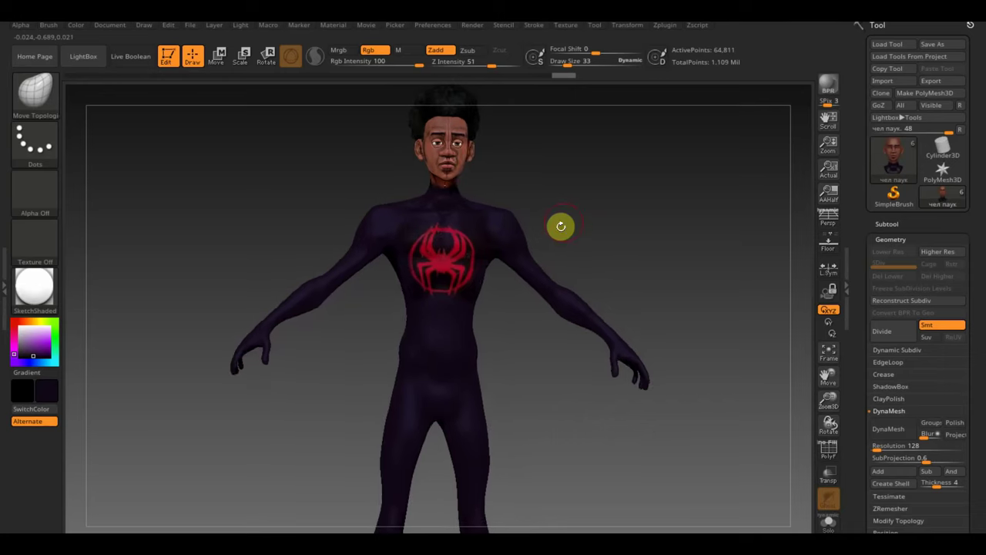
pyautogui.keyDown('ctrl'); pyautogui.moveTo(617, 208); pyautogui.dragTo(667, 334, button='right'); pyautogui.keyUp('ctrl')
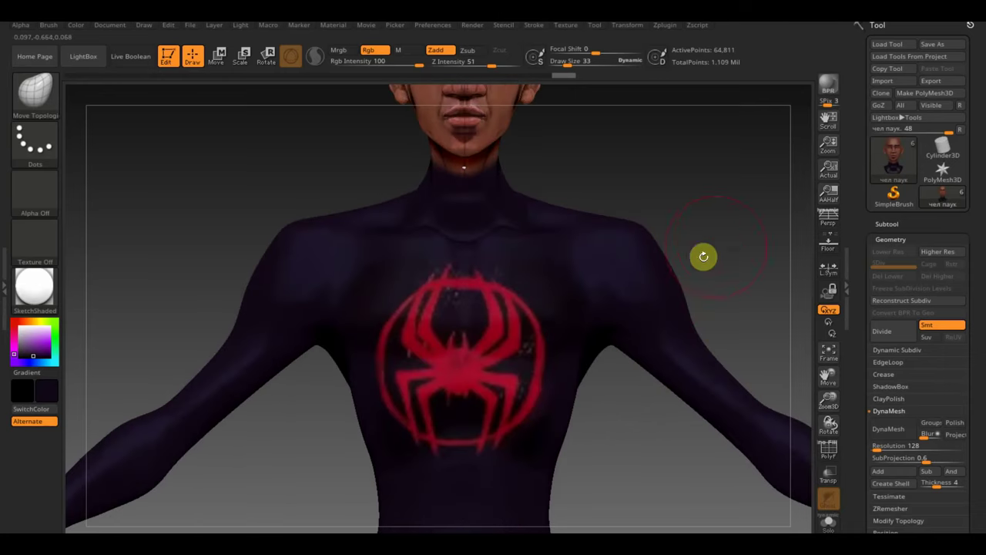
pyautogui.moveTo(701, 255)
pyautogui.keyDown('alt'); pyautogui.mouseDown(button='right')
pyautogui.moveTo(719, 229)
pyautogui.moveTo(682, 172)
pyautogui.mouseUp(button='right'); pyautogui.keyUp('alt')
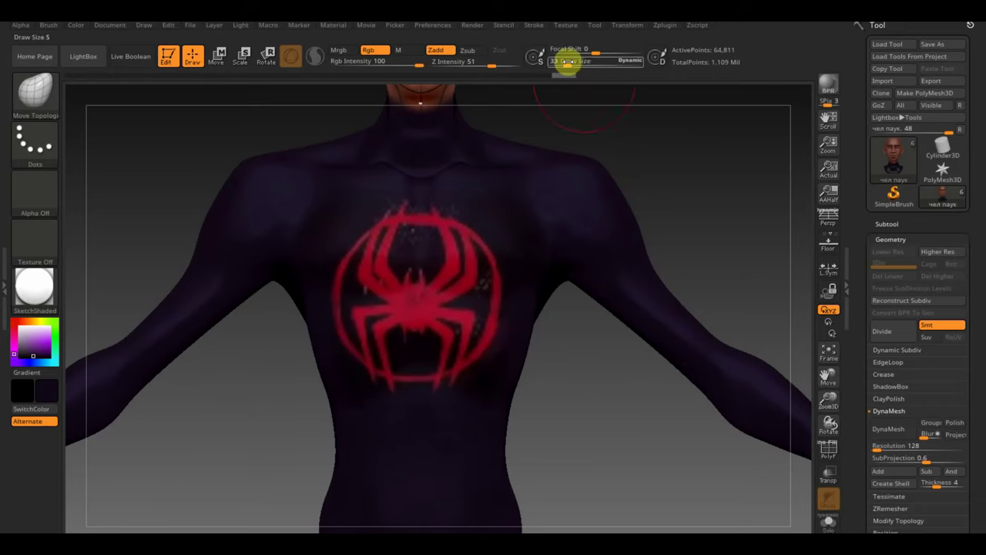
pyautogui.moveTo(567, 62); pyautogui.dragTo(561, 62)
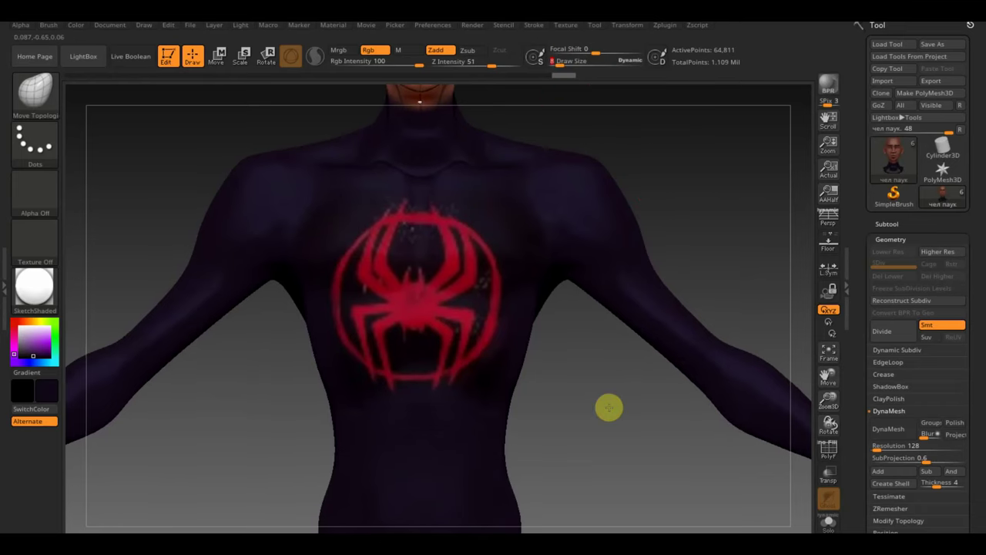
pyautogui.keyDown('ctrl'); pyautogui.moveTo(608, 405); pyautogui.dragTo(590, 338, button='right'); pyautogui.keyUp('ctrl')
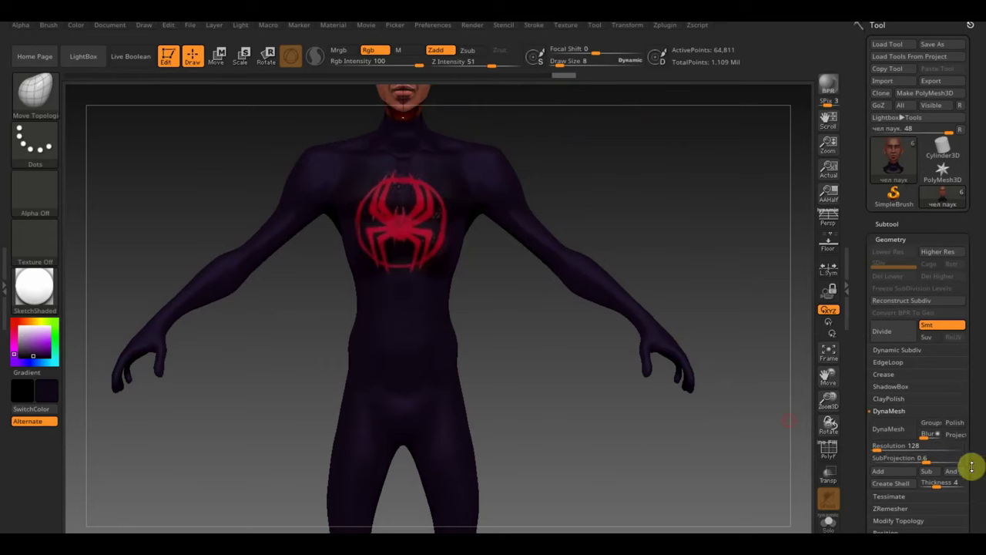
# Step: Expand the Modify Topology settings and pan down to show the head
pyautogui.scroll(-4, 975, 447)
pyautogui.scroll(-1, 955, 420)
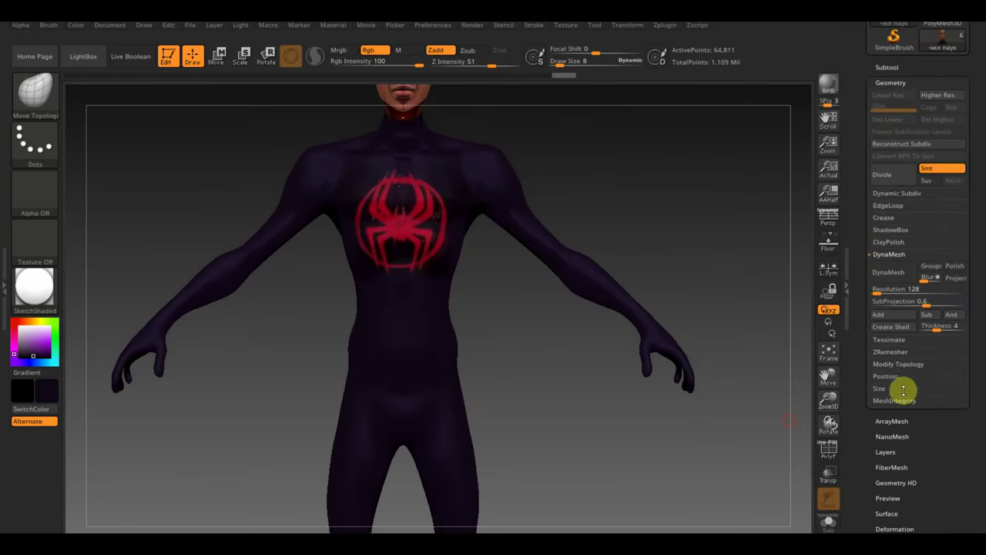
pyautogui.click(899, 364)
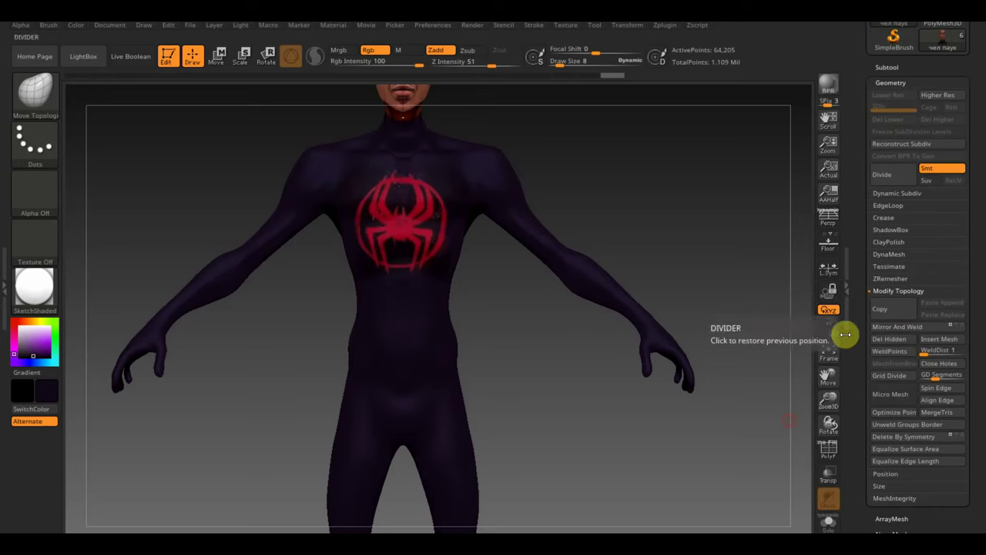
pyautogui.moveTo(741, 295)
pyautogui.keyDown('alt'); pyautogui.mouseDown()
pyautogui.moveTo(724, 357)
pyautogui.moveTo(724, 410)
pyautogui.mouseUp(); pyautogui.keyUp('alt')
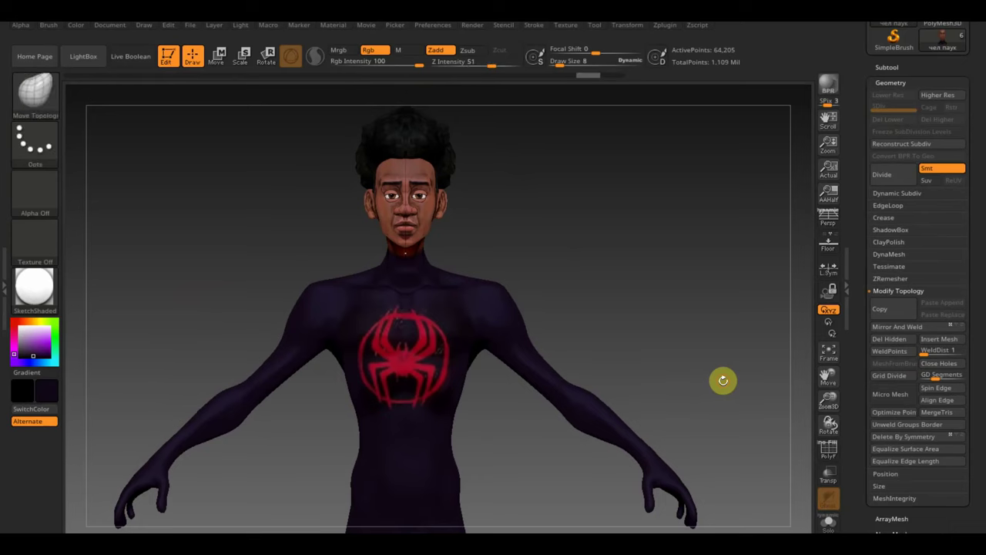
# Step: Select the PM3D_Sphere3D2_2 subtool, mirror it, and reduce Draw Size to 6
pyautogui.keyDown('alt'); pyautogui.click(488, 312); pyautogui.keyUp('alt')
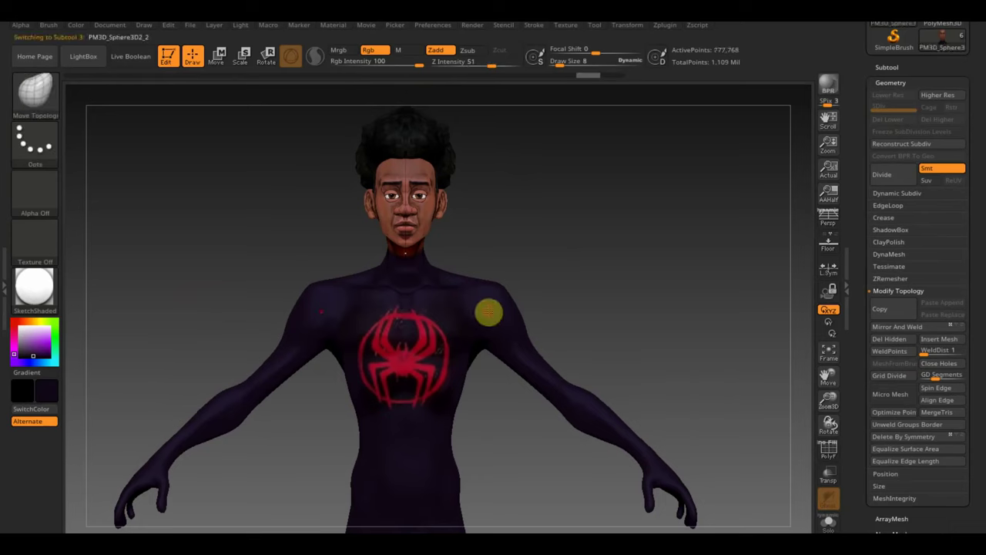
pyautogui.click(892, 330)
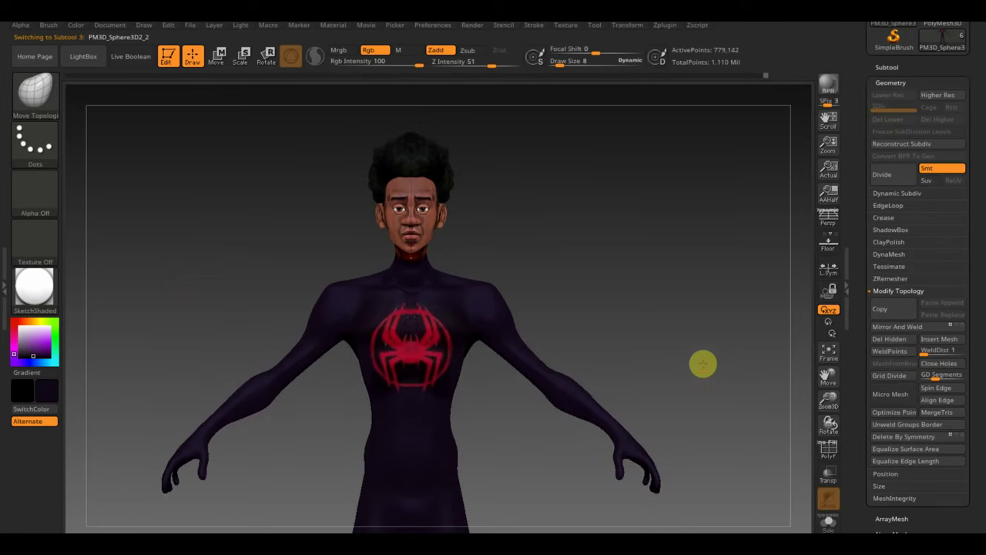
pyautogui.scroll(3, 703, 364)
pyautogui.scroll(2, 702, 341)
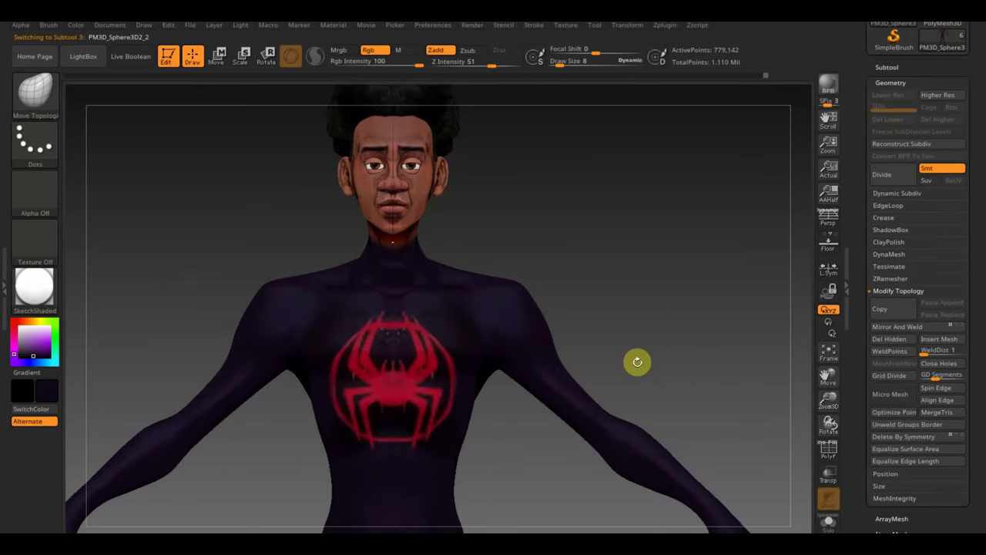
pyautogui.scroll(2, 660, 319)
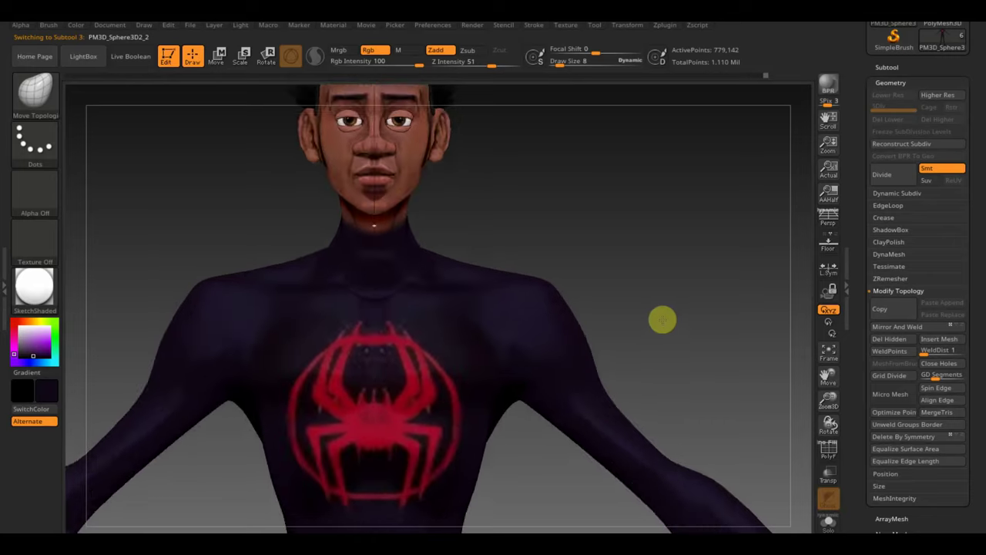
pyautogui.scroll(2, 665, 331)
pyautogui.scroll(2, 665, 330)
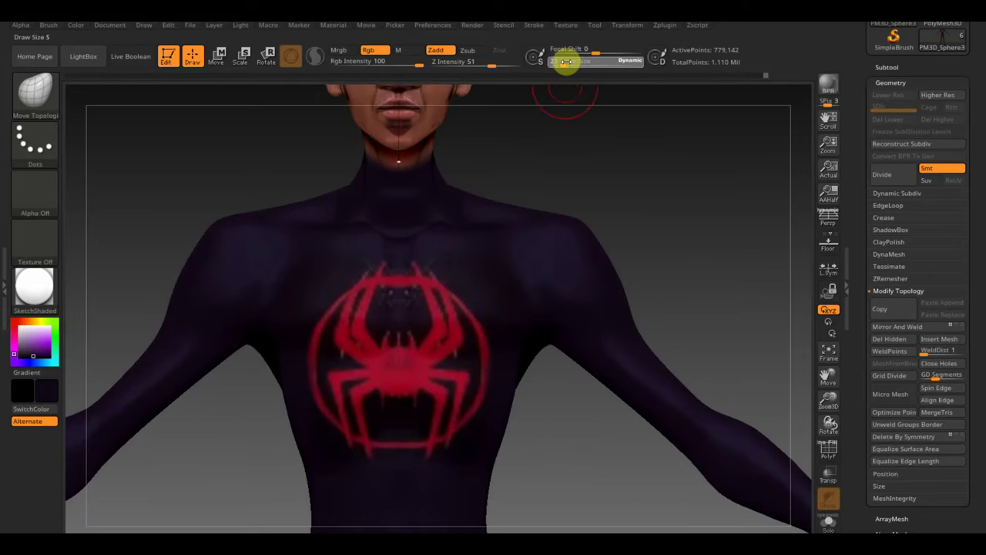
pyautogui.moveTo(568, 62); pyautogui.dragTo(562, 62)
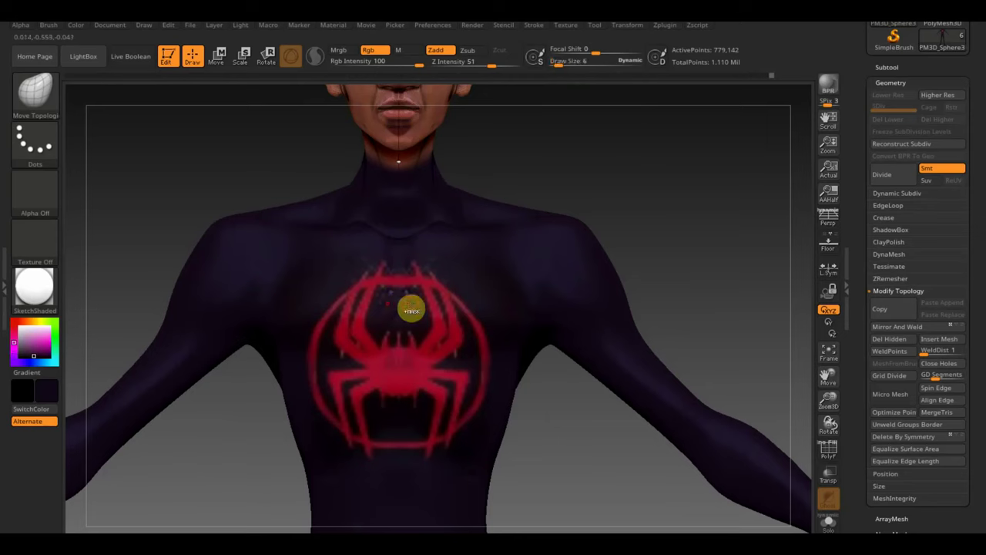
# Step: Switch the active brush to Standard using the brush picker
pyautogui.press('b')
pyautogui.press('m')
pyautogui.press('p')
pyautogui.press('b')
pyautogui.press('m')
pyautogui.press('t')
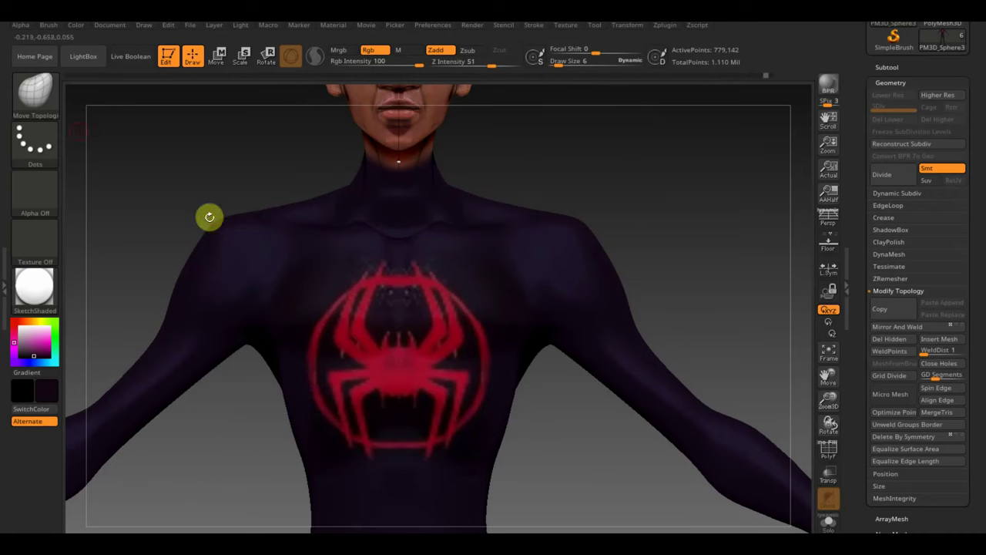
pyautogui.press('b')
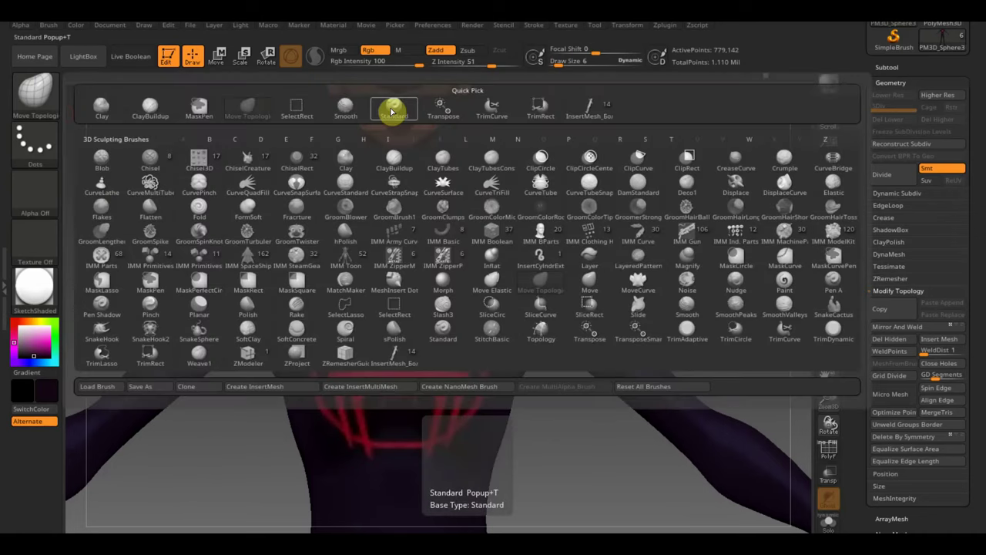
pyautogui.click(390, 110)
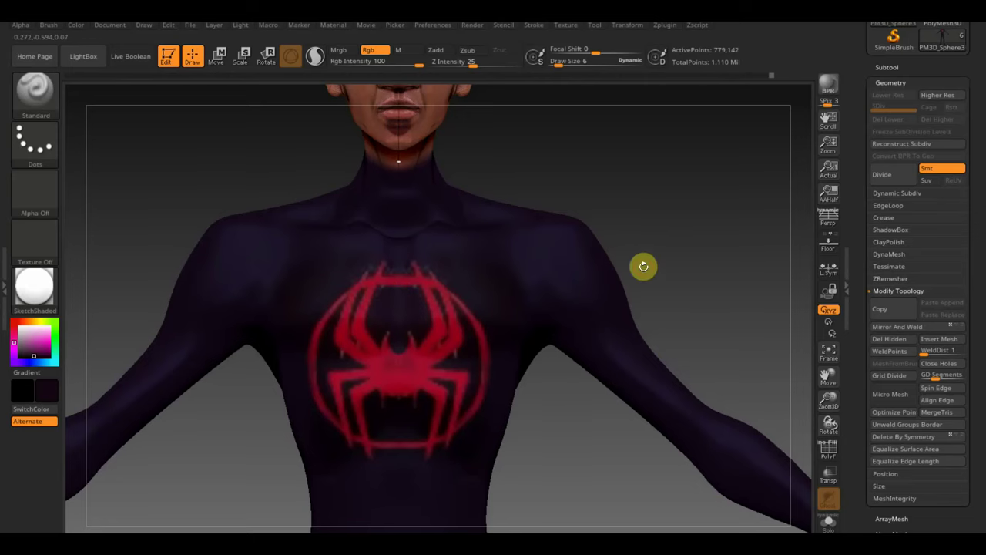
# Step: Sample the emblem's red as paint colour and reduce Draw Size to 3
pyautogui.moveTo(645, 268); pyautogui.dragTo(645, 262)
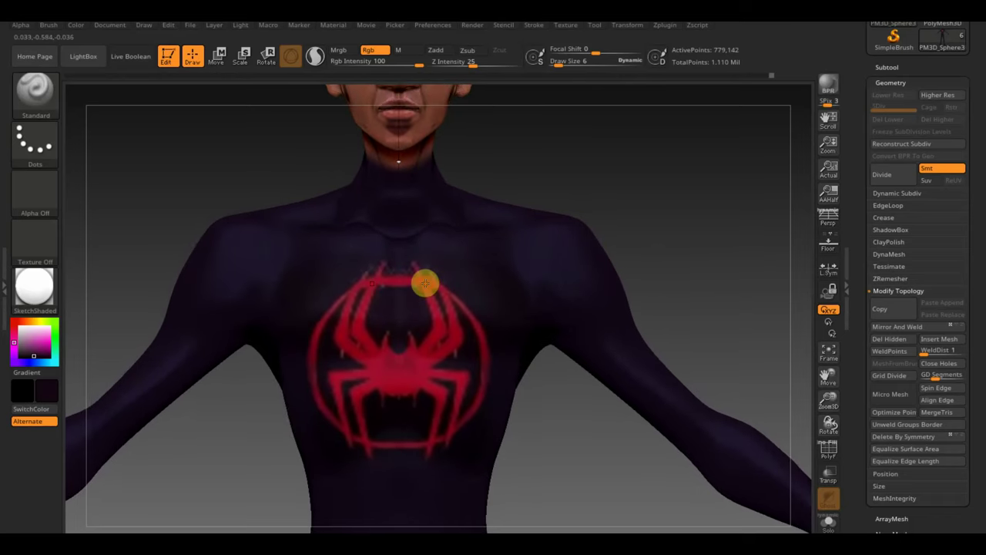
pyautogui.press('c')
pyautogui.moveTo(563, 66); pyautogui.dragTo(555, 66)
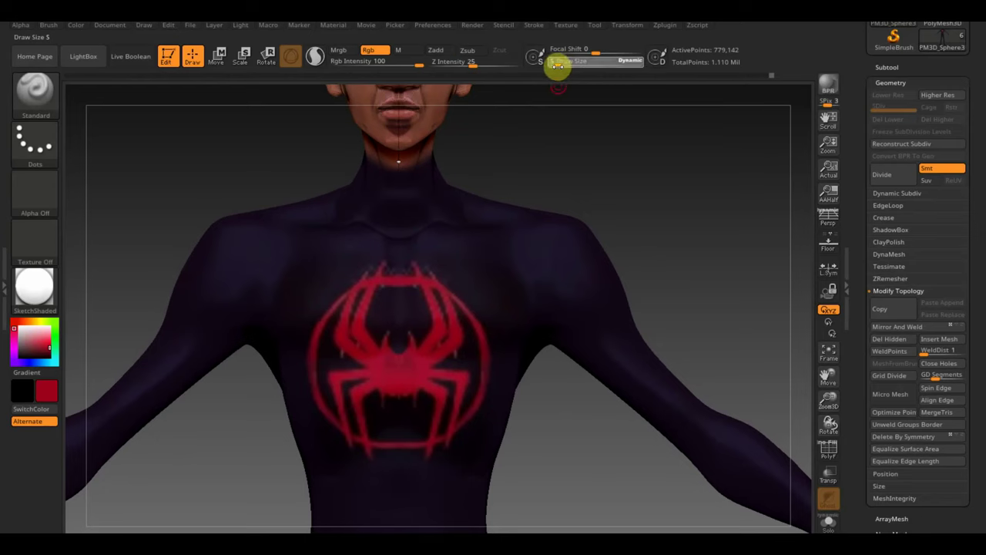
pyautogui.moveTo(556, 66); pyautogui.dragTo(554, 66)
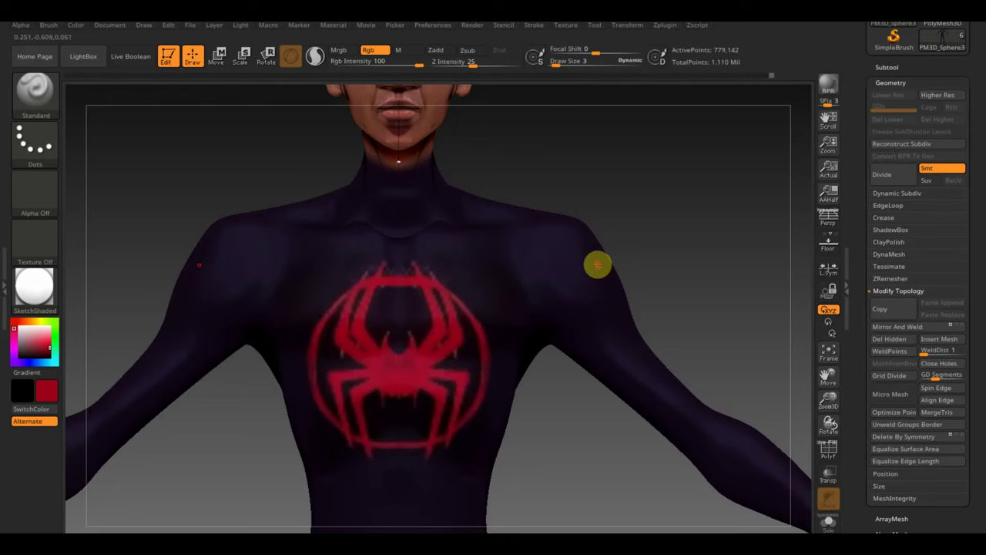
pyautogui.press('ctrl')
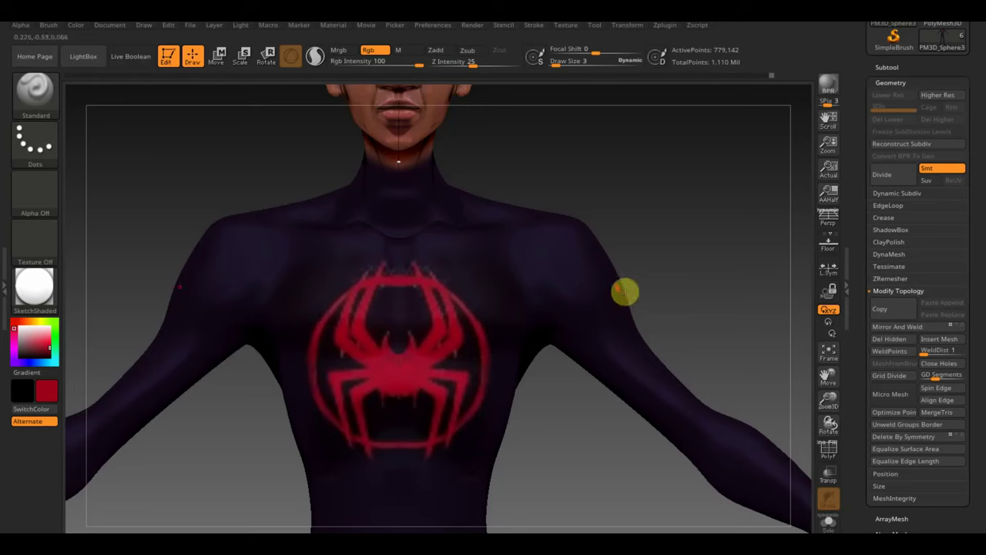
# Step: Set Draw Size 5 with black paint and frame the spider emblem close-up
pyautogui.keyDown('ctrl'); pyautogui.moveTo(631, 229); pyautogui.dragTo(648, 266, button='right'); pyautogui.keyUp('ctrl')
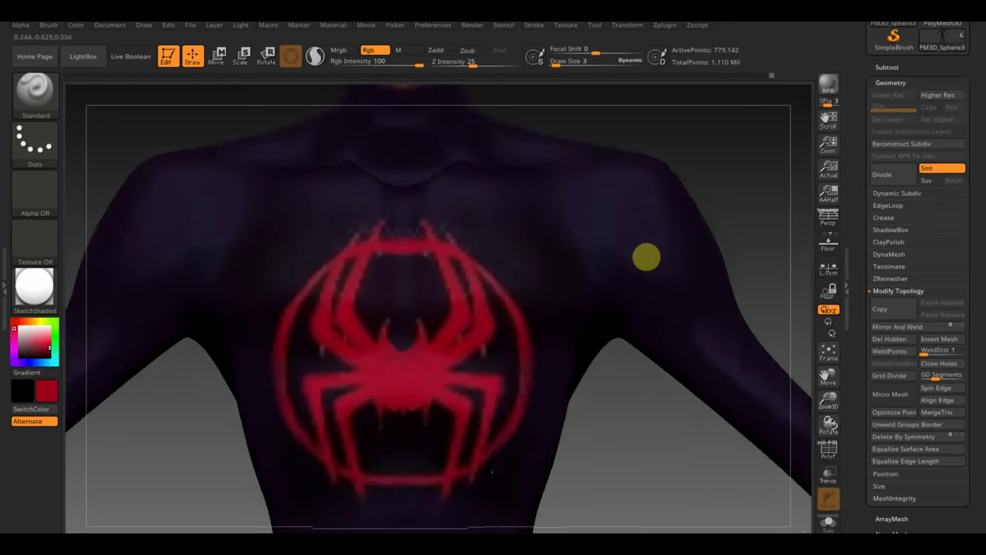
pyautogui.moveTo(556, 62); pyautogui.dragTo(552, 61)
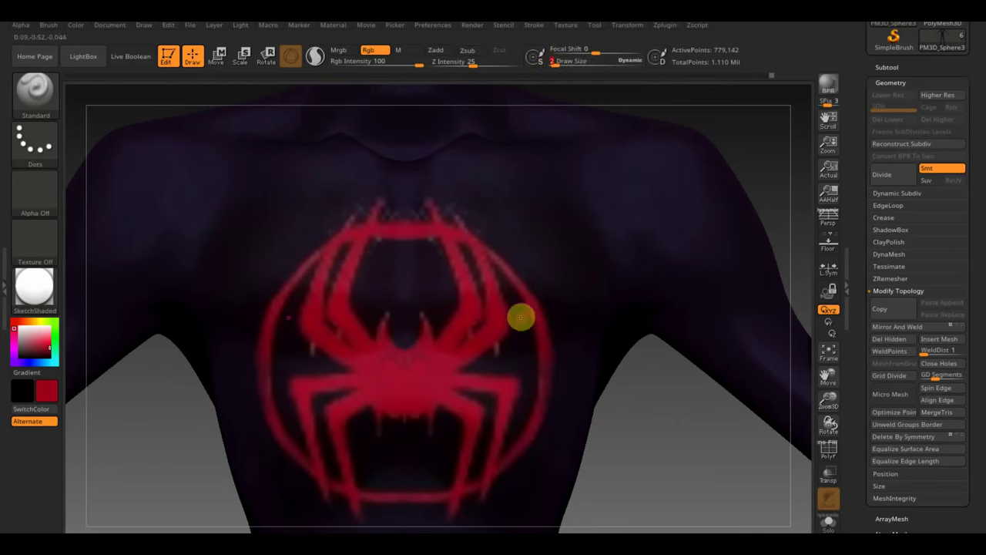
pyautogui.press('c')
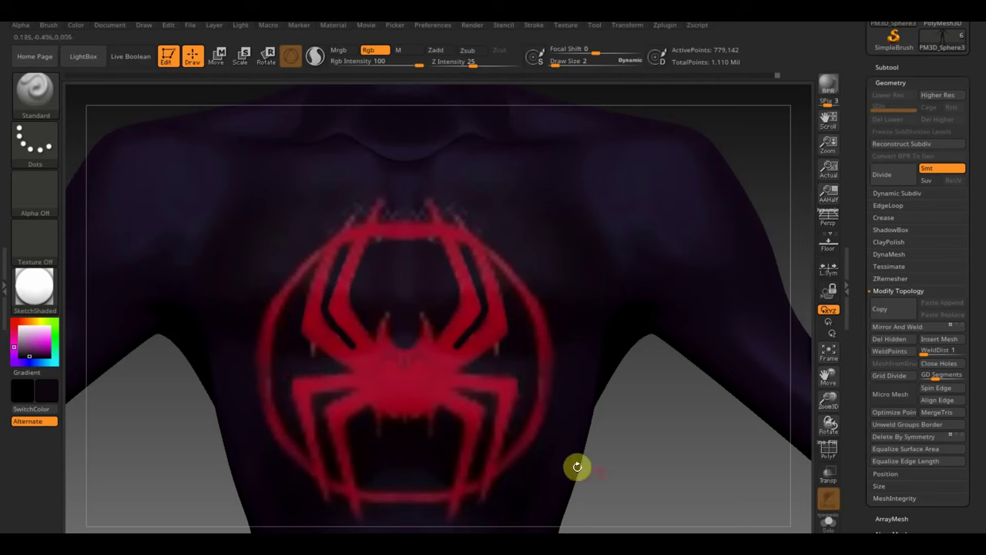
pyautogui.keyDown('alt'); pyautogui.moveTo(658, 478); pyautogui.dragTo(665, 394); pyautogui.keyUp('alt')
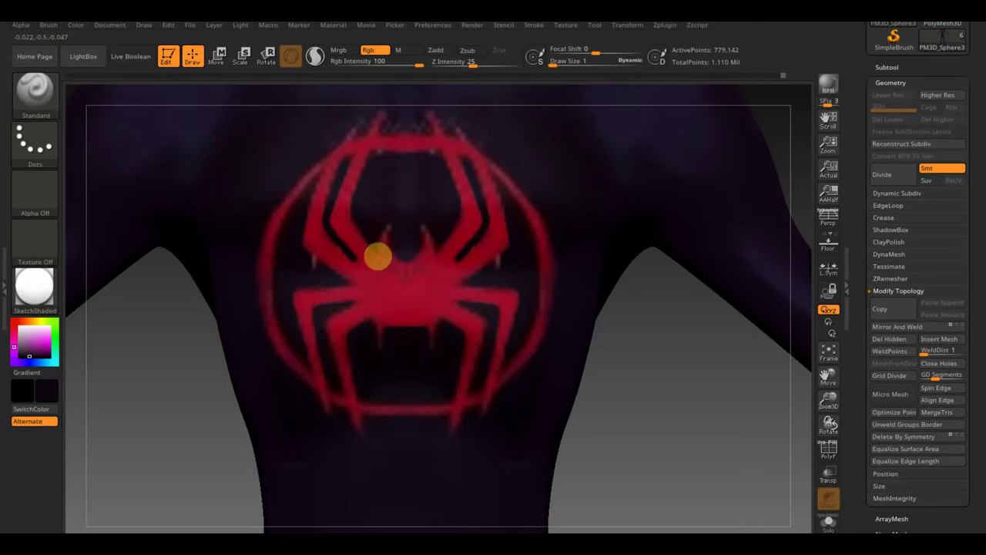
# Step: Paint dark beneath the spider's legs, then extend the lower legs in red at size 2
pyautogui.press('c')
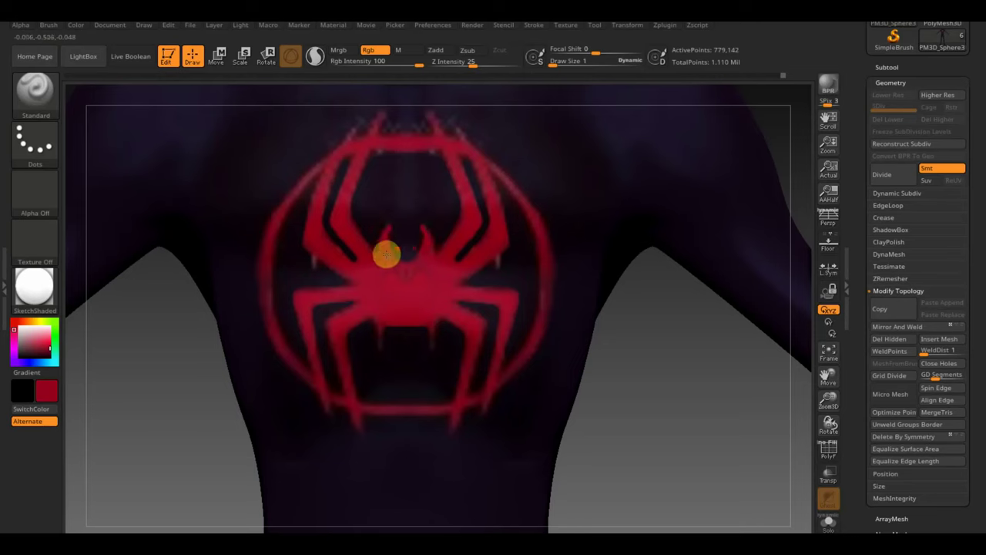
pyautogui.press('c')
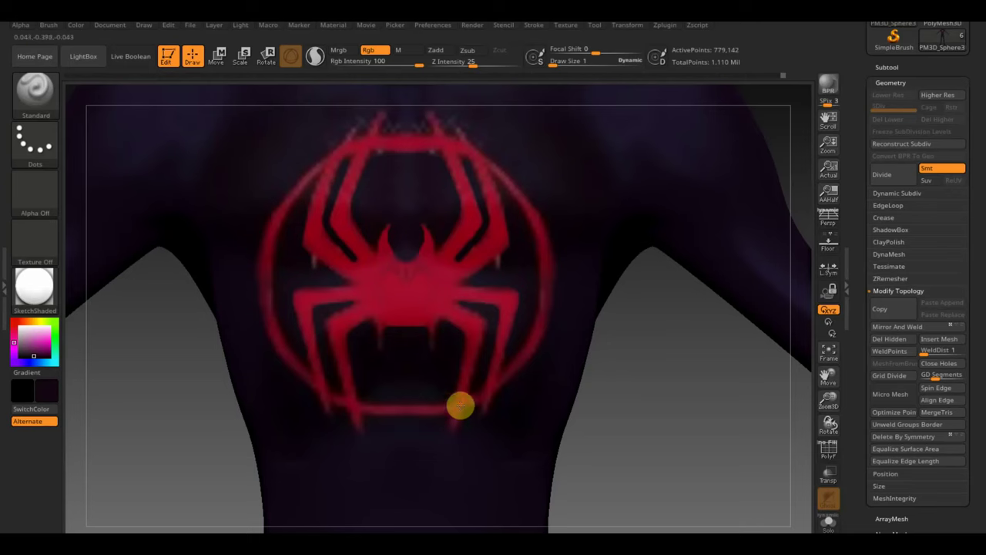
pyautogui.moveTo(459, 396); pyautogui.dragTo(452, 426)
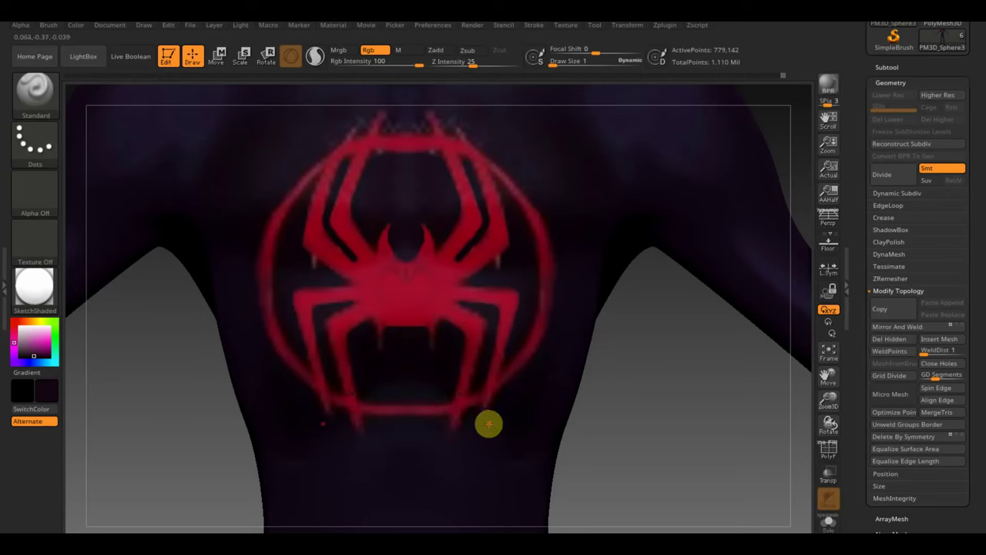
pyautogui.click(553, 64)
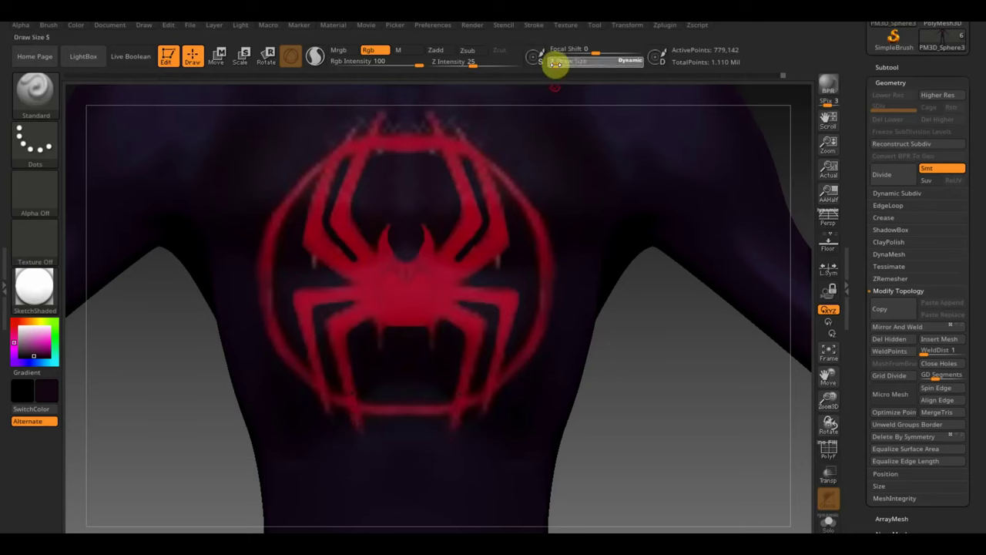
pyautogui.moveTo(555, 64); pyautogui.dragTo(550, 64)
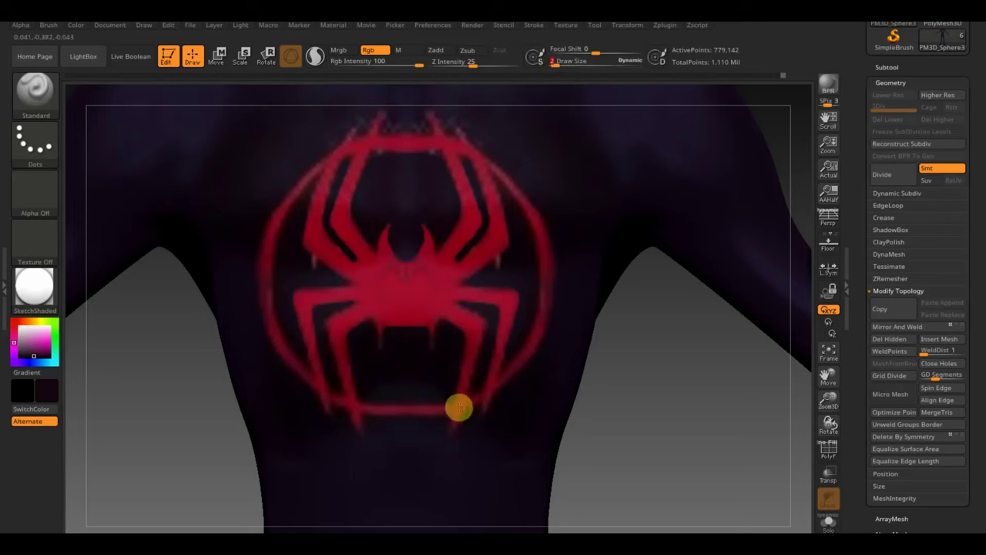
pyautogui.press('c')
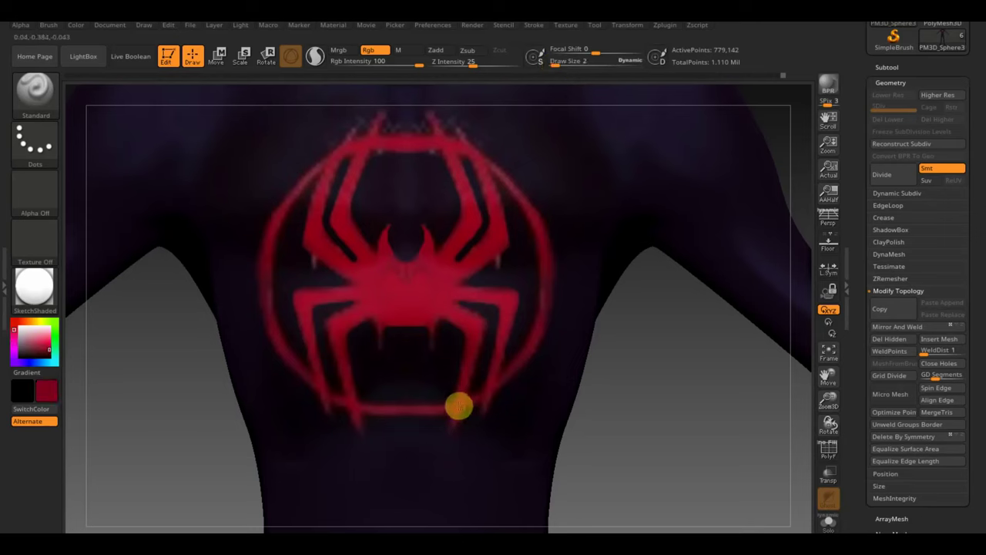
pyautogui.moveTo(457, 401); pyautogui.dragTo(446, 449)
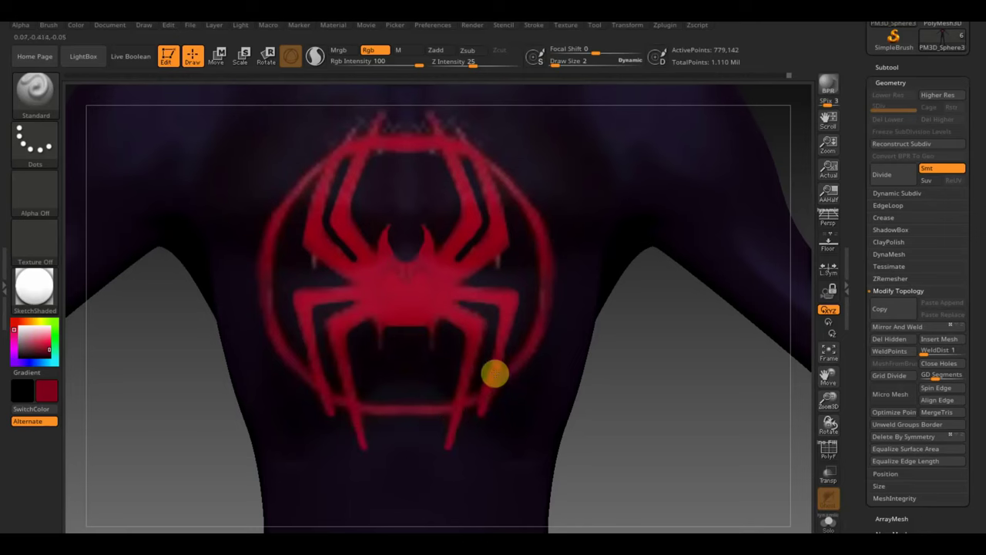
pyautogui.moveTo(488, 378); pyautogui.dragTo(494, 395)
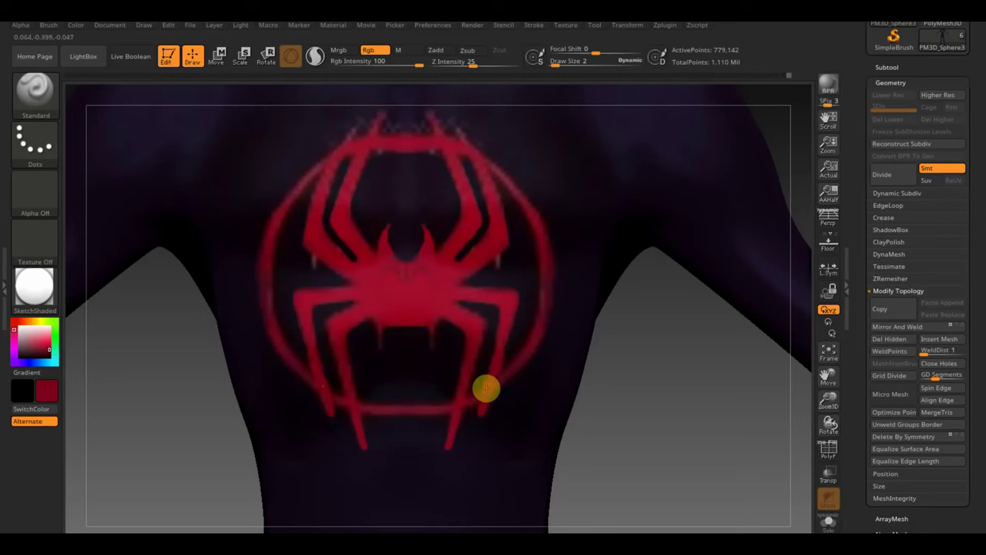
# Step: Darken the lower legs' edges and tips in black, and cover a stray red stroke
pyautogui.press('c')
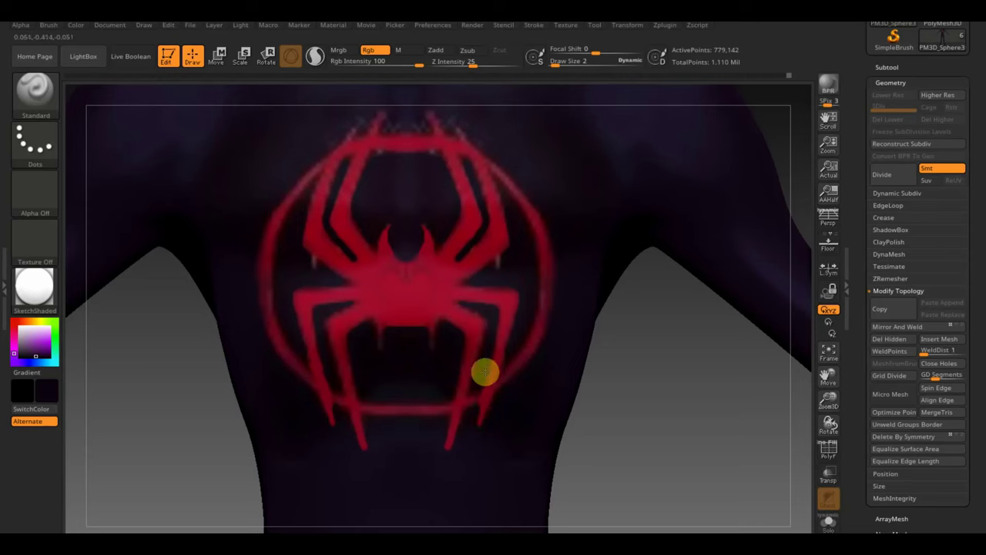
pyautogui.moveTo(485, 372); pyautogui.dragTo(479, 393)
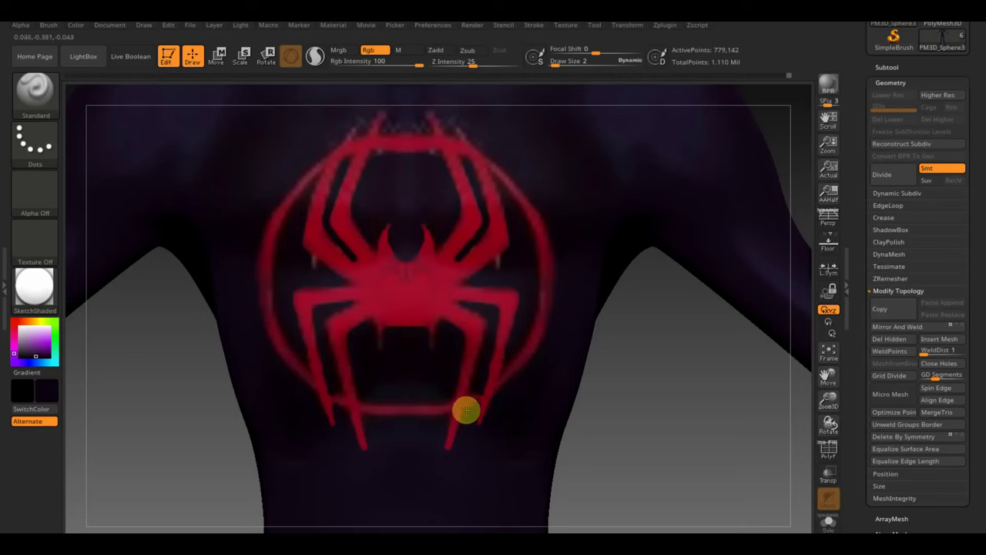
pyautogui.moveTo(460, 423); pyautogui.dragTo(449, 465)
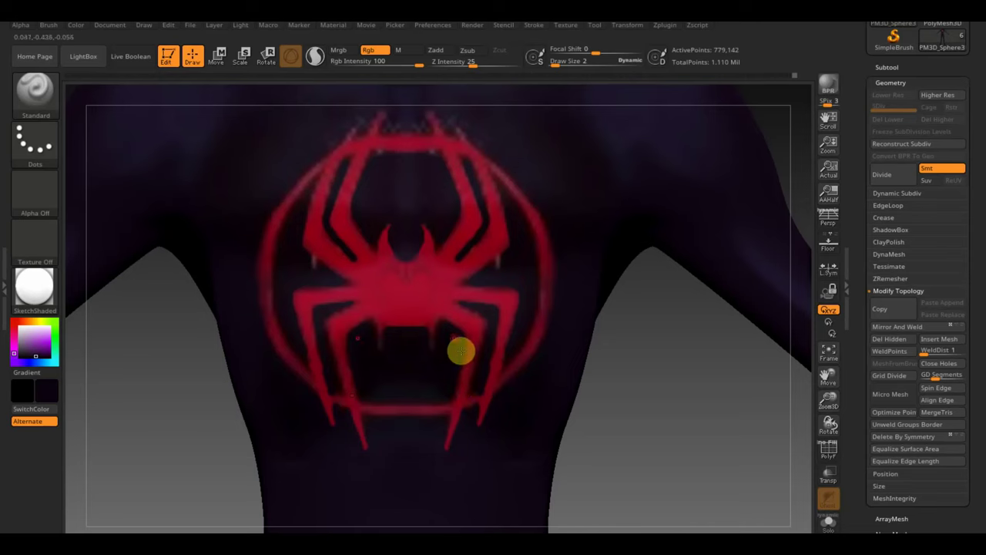
pyautogui.press('c')
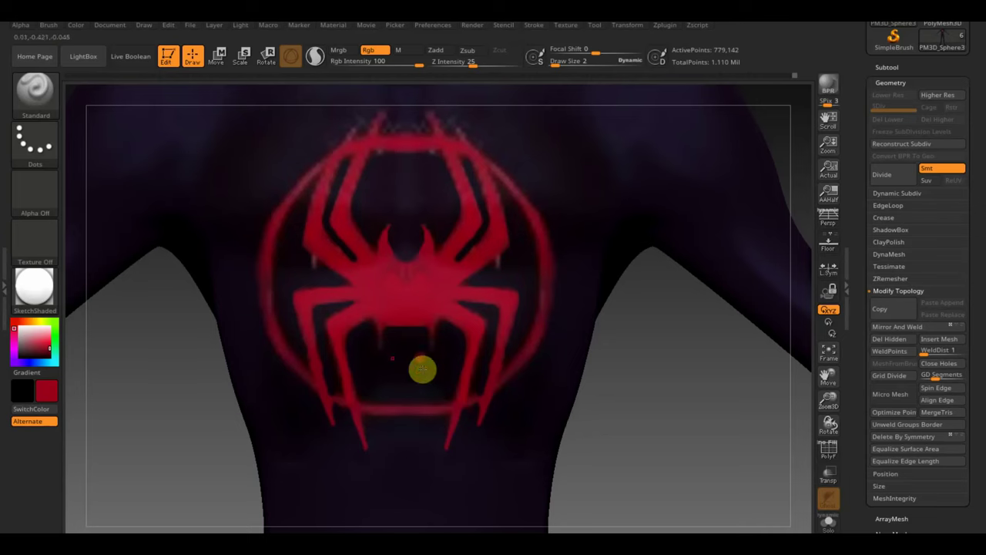
pyautogui.moveTo(379, 321); pyautogui.dragTo(403, 362)
pyautogui.press('c')
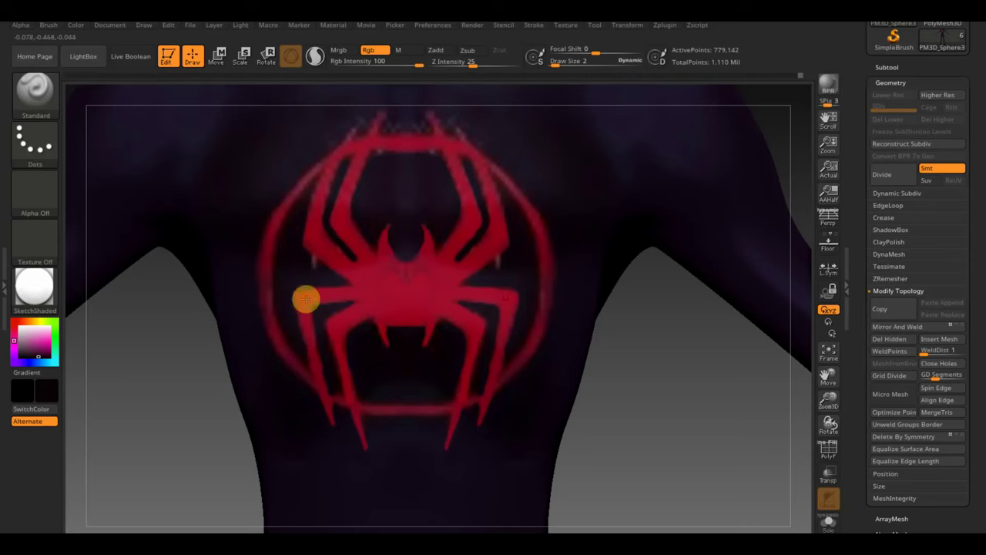
# Step: Re-sample the emblem red and paint along the top of the logo ring
pyautogui.press('c')
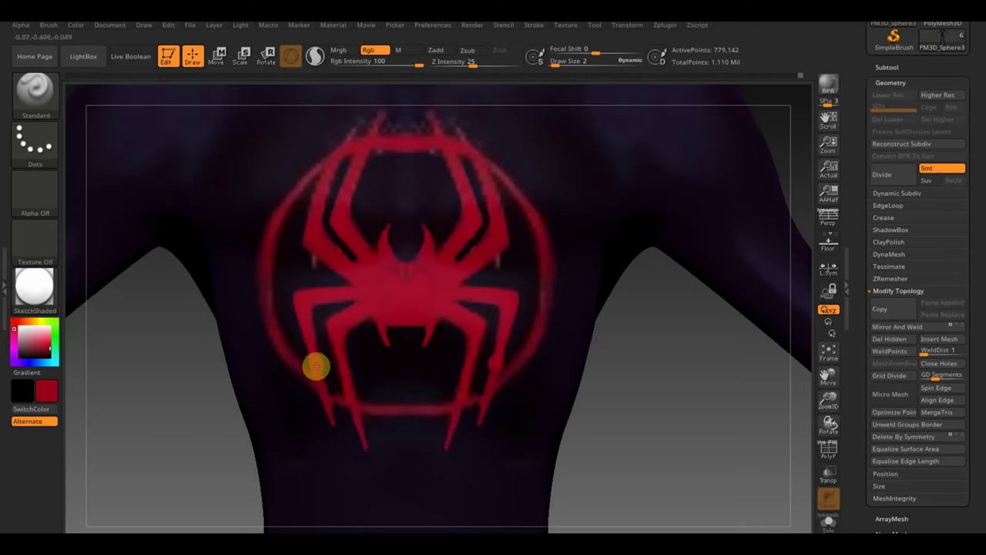
pyautogui.press('c')
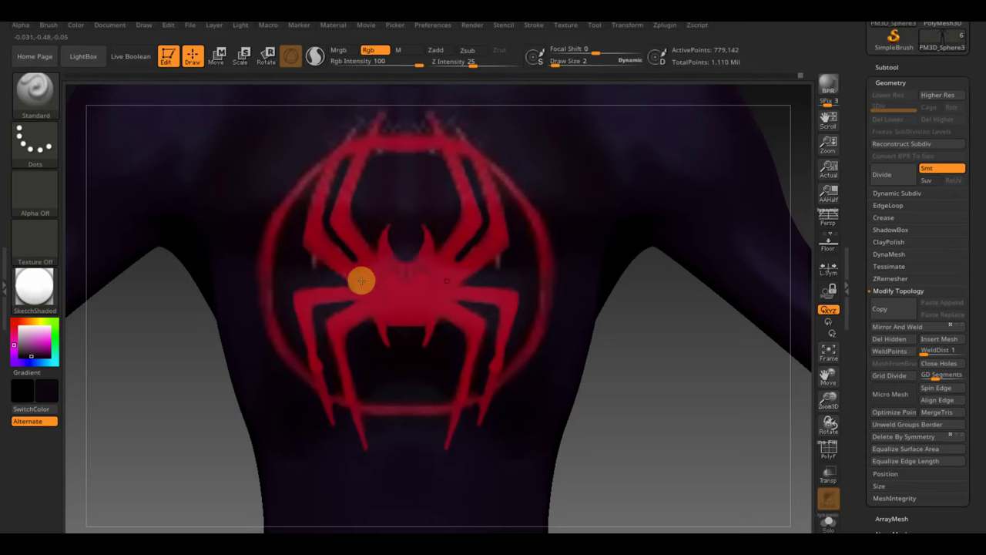
pyautogui.press('c')
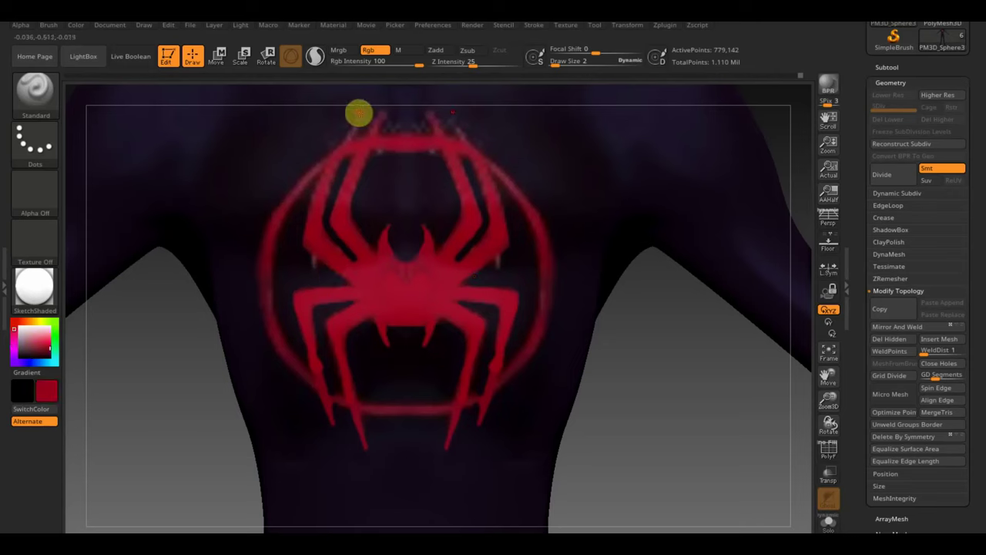
pyautogui.moveTo(360, 114); pyautogui.dragTo(326, 178)
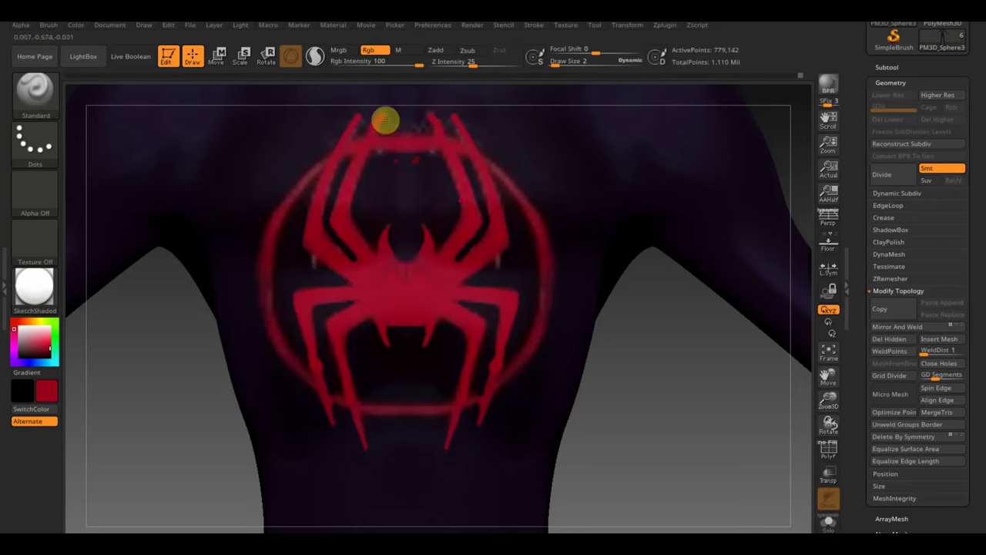
# Step: Lengthen the spider's upper legs toward the collar, then sample the dark purple suit colour
pyautogui.keyDown('alt'); pyautogui.moveTo(662, 431); pyautogui.dragTo(663, 508); pyautogui.keyUp('alt')
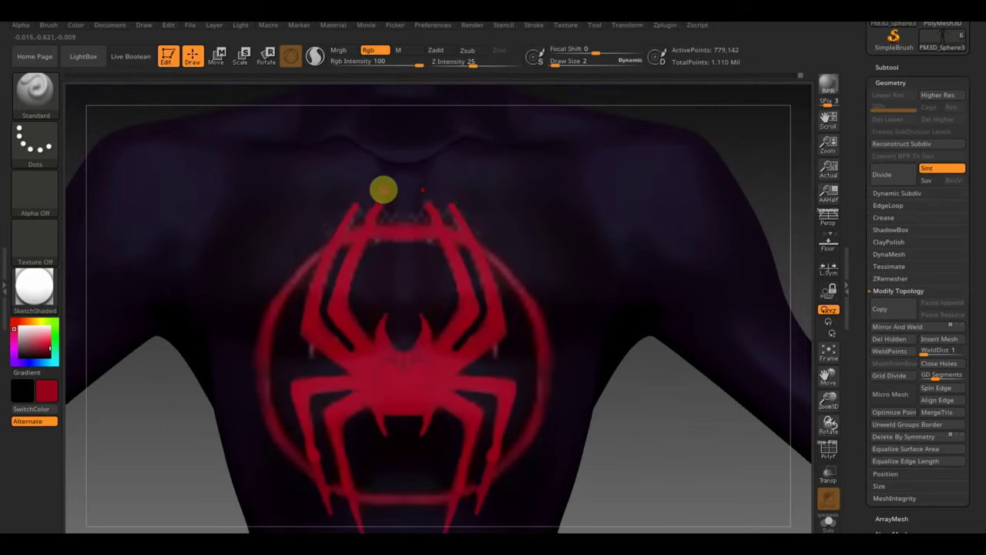
pyautogui.moveTo(383, 190); pyautogui.dragTo(381, 193)
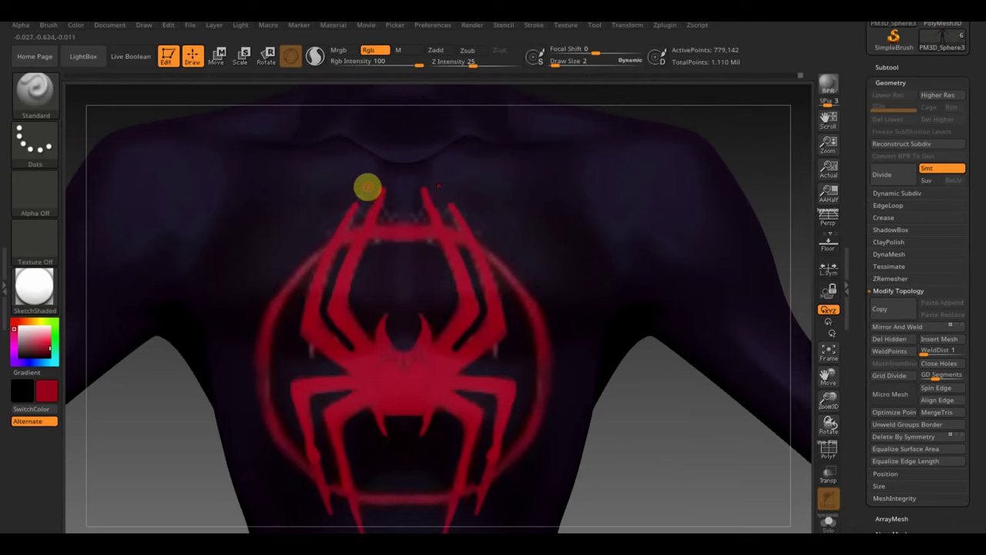
pyautogui.press('c')
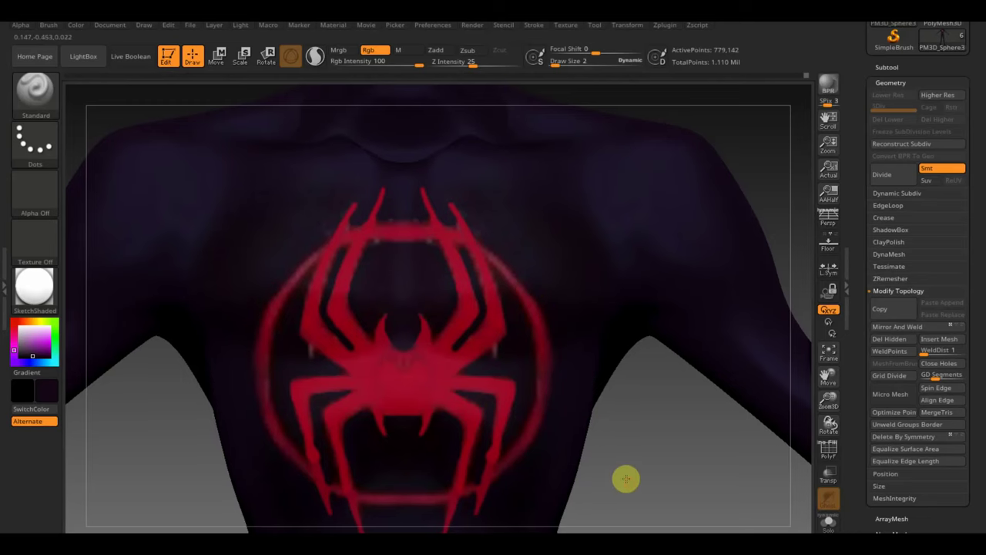
pyautogui.moveTo(625, 478)
pyautogui.mouseDown()
pyautogui.moveTo(611, 442)
pyautogui.moveTo(568, 418)
pyautogui.mouseUp()
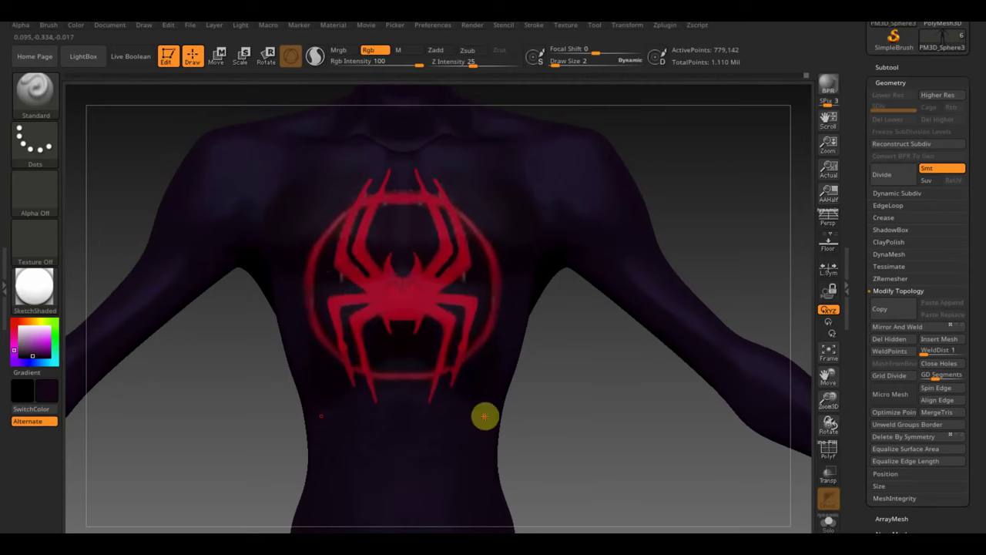
# Step: Choose the dotted stroke type and drag a circular mask over the chest logo
pyautogui.click(35, 142)
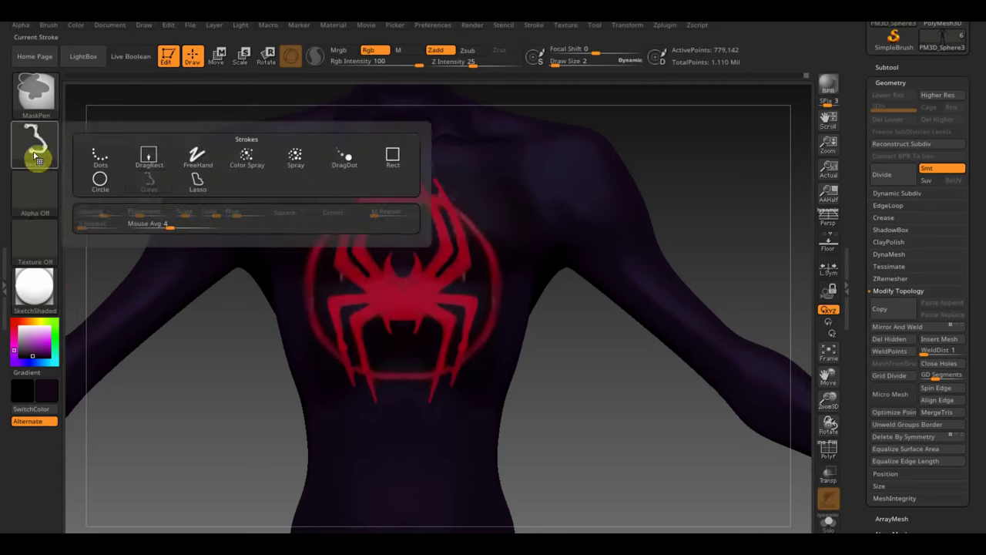
pyautogui.click(99, 180)
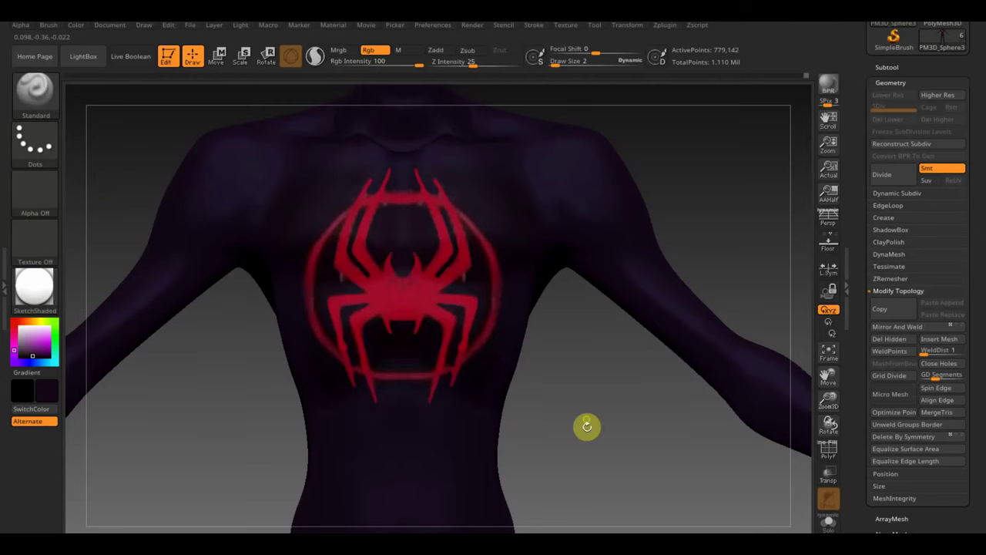
pyautogui.moveTo(593, 413)
pyautogui.keyDown('ctrl'); pyautogui.mouseDown()
pyautogui.moveTo(685, 489)
pyautogui.moveTo(434, 315)
pyautogui.moveTo(498, 390)
pyautogui.moveTo(491, 376)
pyautogui.mouseUp(); pyautogui.keyUp('ctrl')
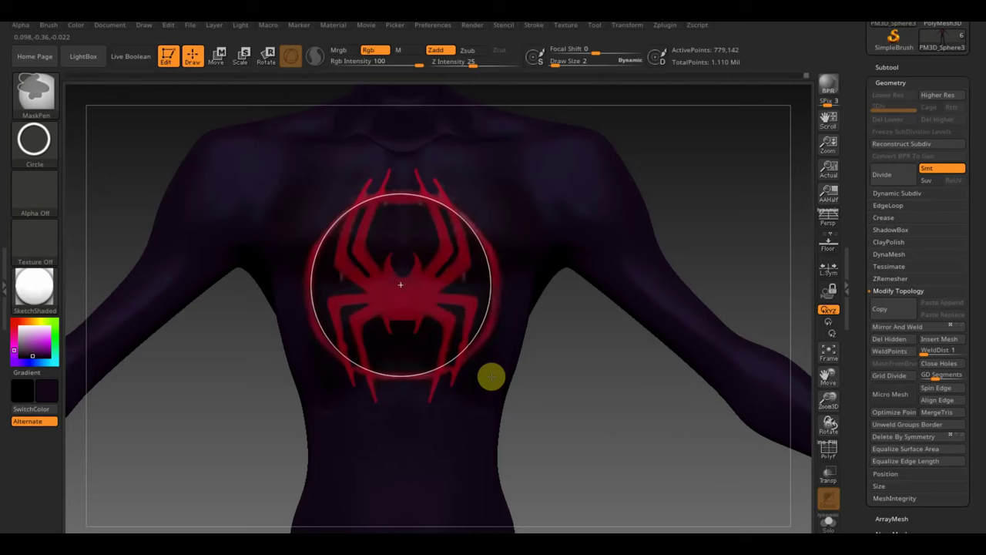
pyautogui.keyDown('ctrl'); pyautogui.moveTo(491, 377); pyautogui.dragTo(493, 380); pyautogui.keyUp('ctrl')
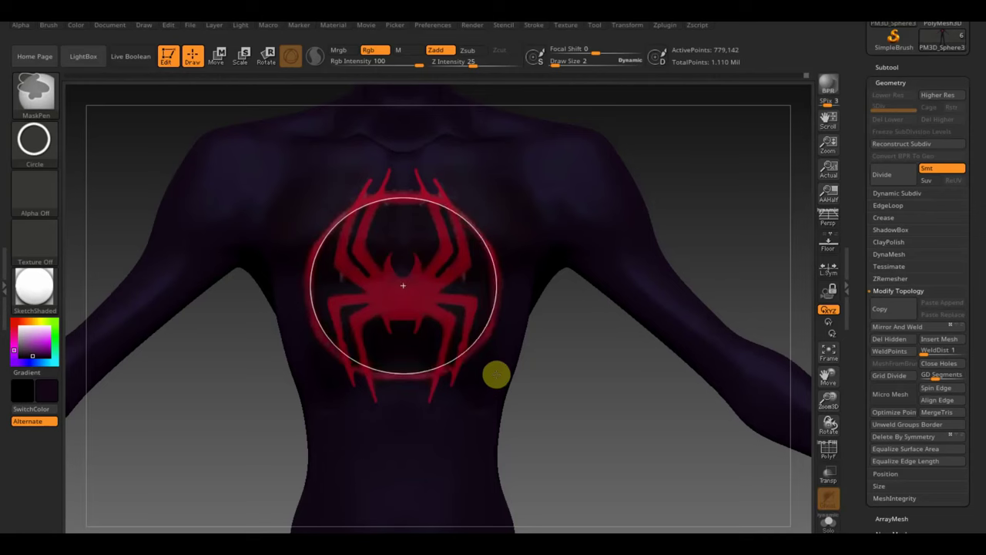
pyautogui.keyDown('ctrl'); pyautogui.moveTo(493, 379); pyautogui.dragTo(493, 379); pyautogui.keyUp('ctrl')
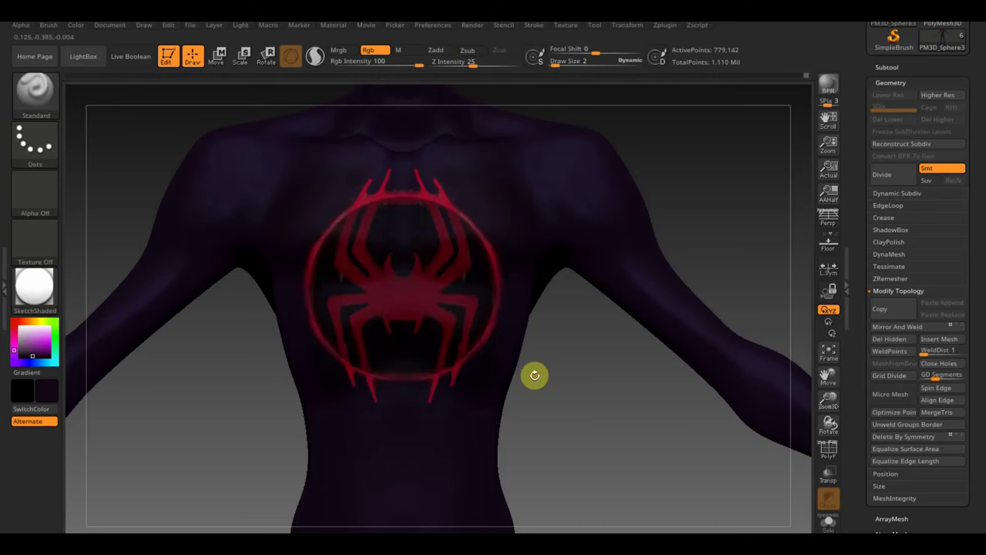
# Step: Redraw the MaskCircle over the spider logo and expand the Subtool list
pyautogui.press('ctrl')
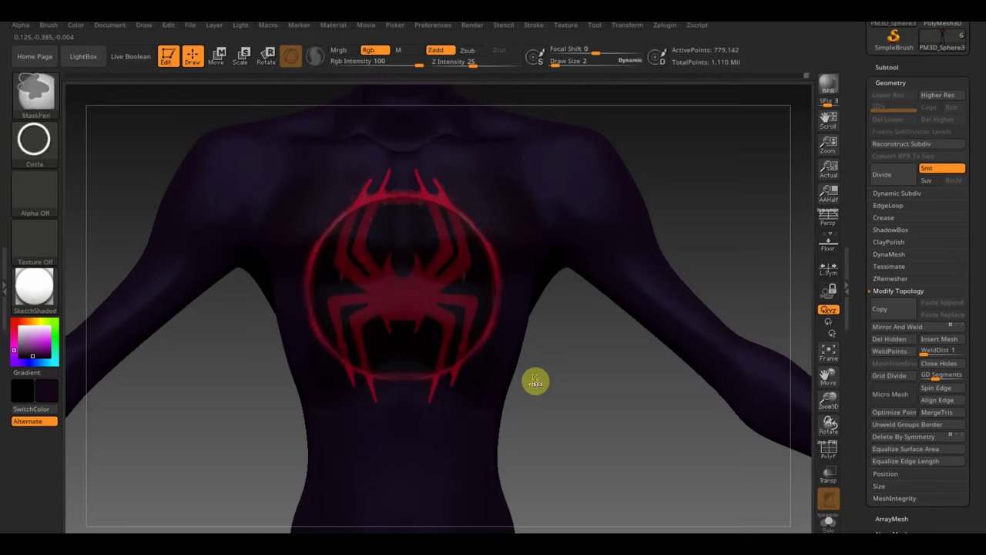
pyautogui.moveTo(536, 380)
pyautogui.keyDown('ctrl'); pyautogui.mouseDown()
pyautogui.moveTo(579, 455)
pyautogui.moveTo(407, 293)
pyautogui.moveTo(540, 396)
pyautogui.moveTo(483, 365)
pyautogui.moveTo(499, 381)
pyautogui.mouseUp(); pyautogui.keyUp('ctrl')
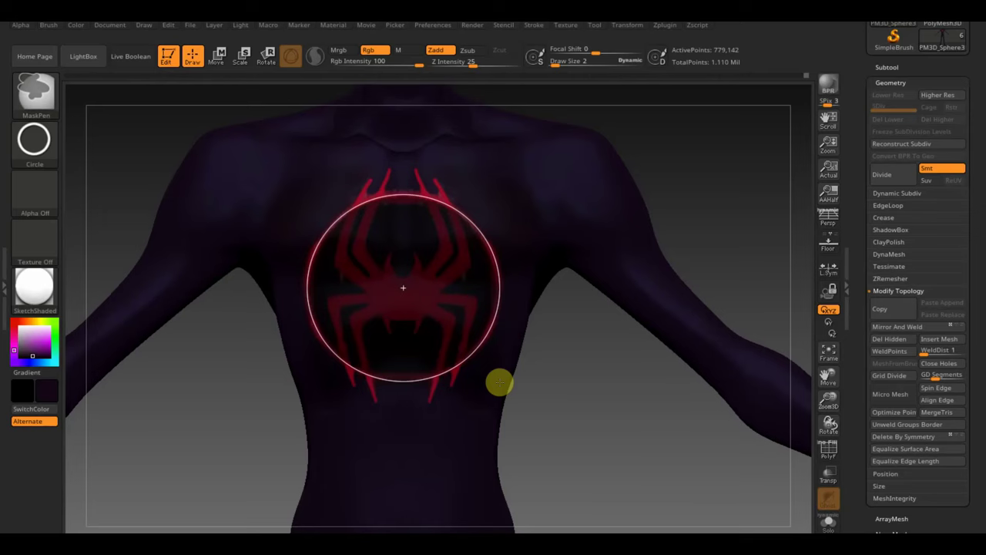
pyautogui.keyDown('ctrl'); pyautogui.moveTo(499, 381); pyautogui.dragTo(499, 382); pyautogui.keyUp('ctrl')
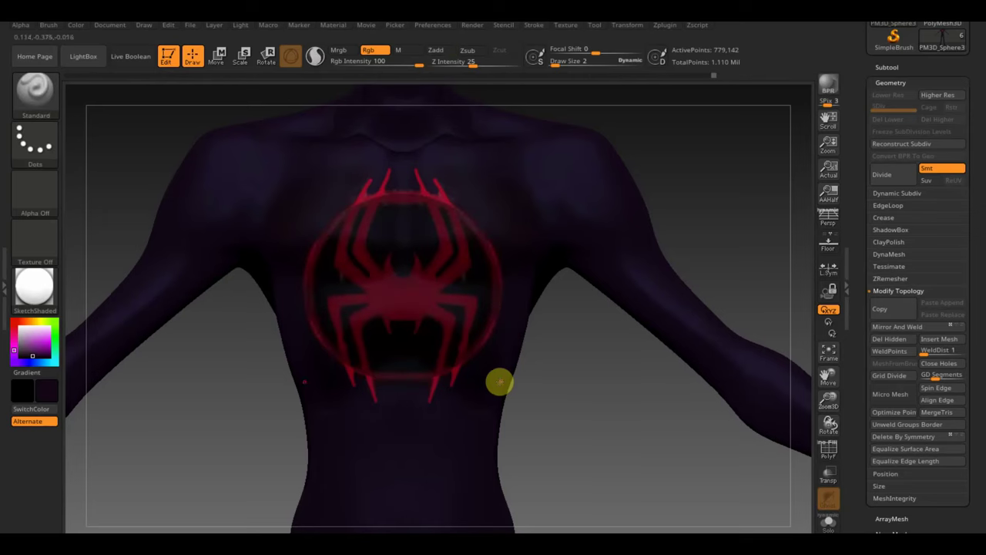
pyautogui.click(887, 67)
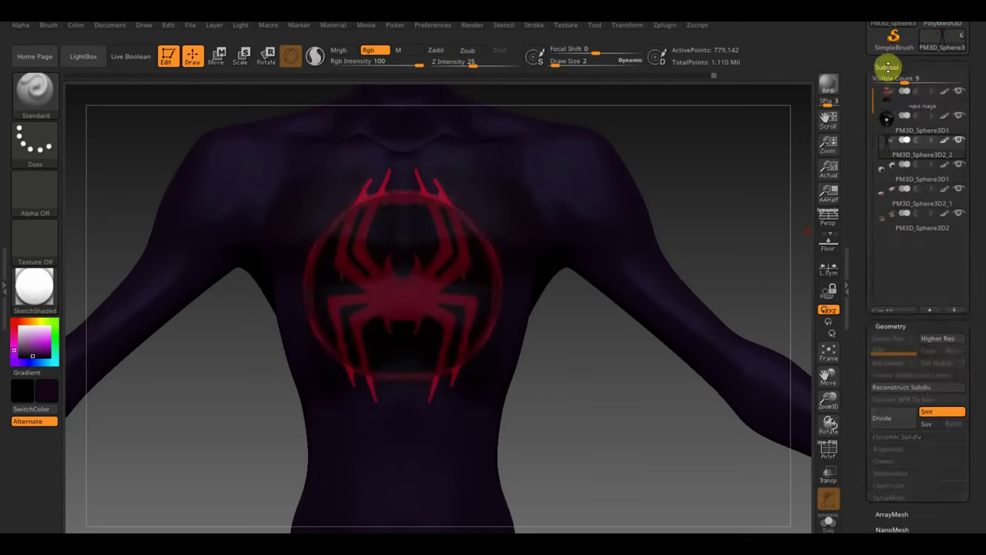
pyautogui.moveTo(924, 142)
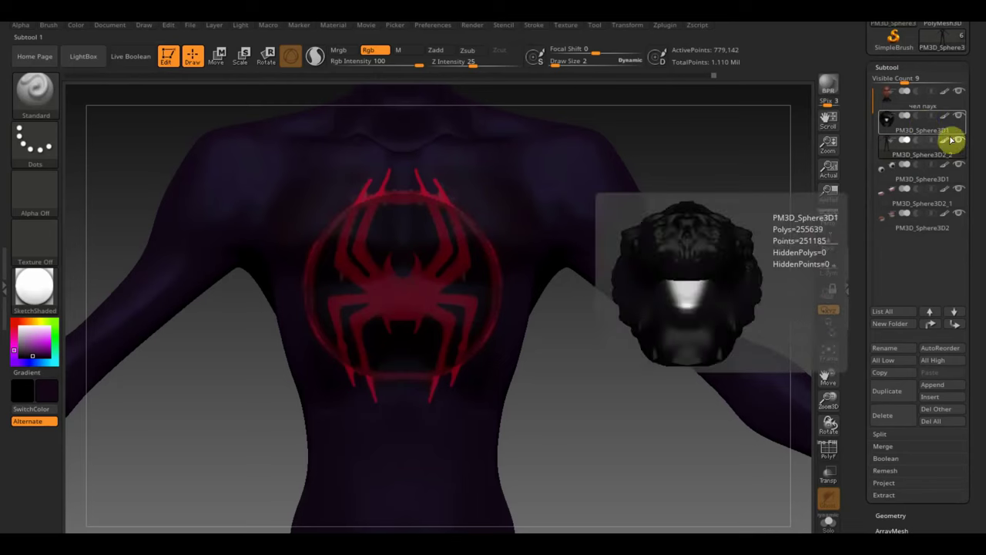
# Step: Make the body the active subtool and load white as the paint colour
pyautogui.click(951, 142)
pyautogui.click(946, 142)
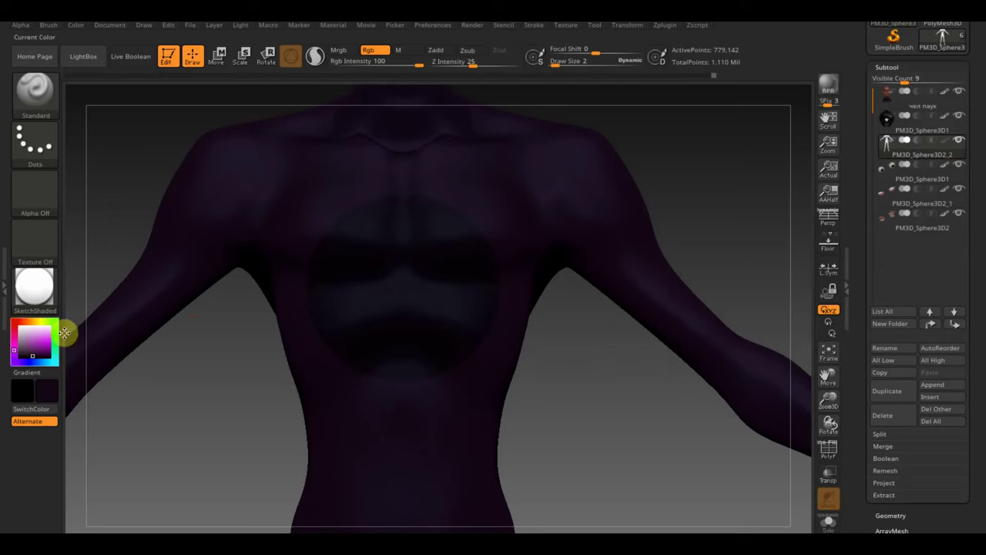
pyautogui.click(19, 326)
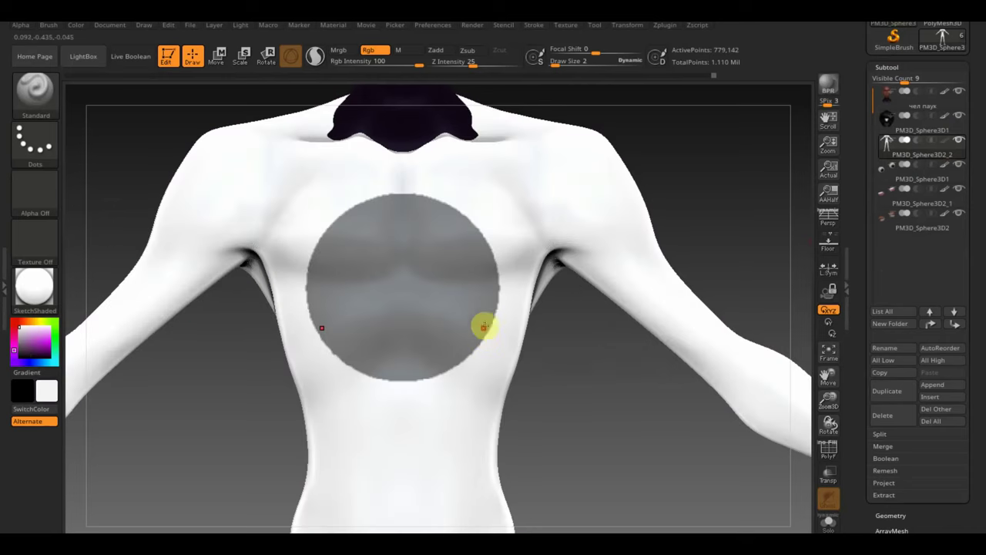
pyautogui.click(946, 142)
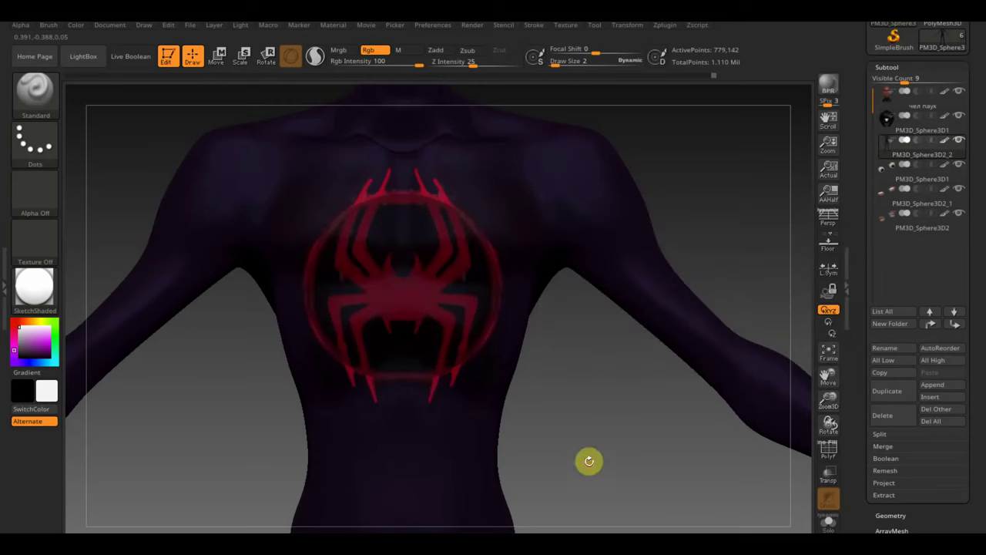
# Step: Cut the chest mask's centre out with a smaller MaskCircle, leaving a ring around the spider logo
pyautogui.press('ctrl')
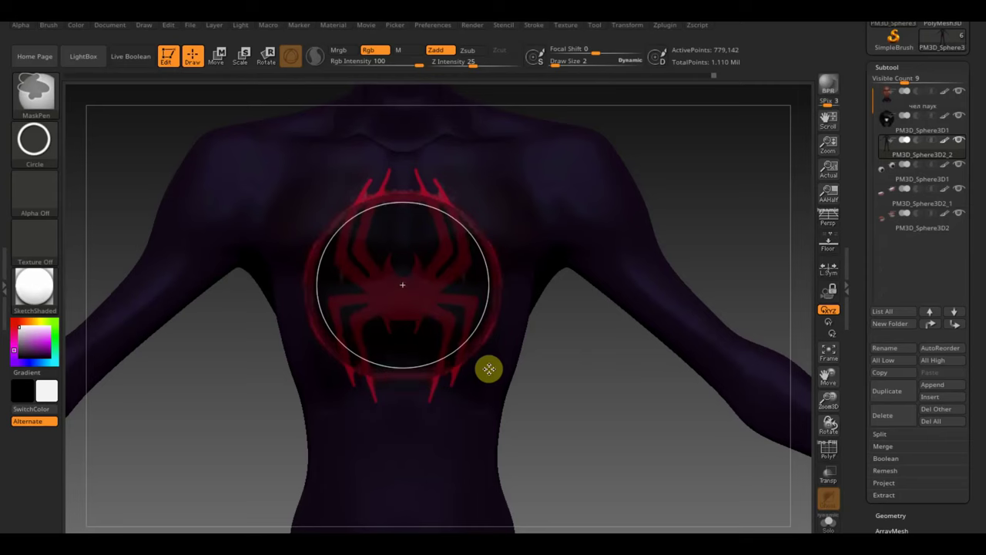
pyautogui.moveTo(488, 371); pyautogui.dragTo(487, 375)
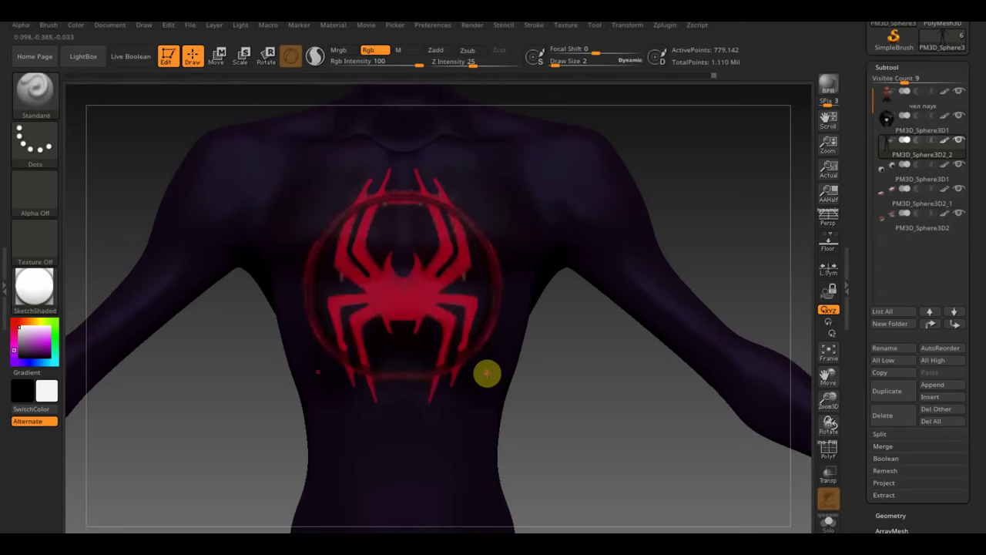
pyautogui.click(941, 140)
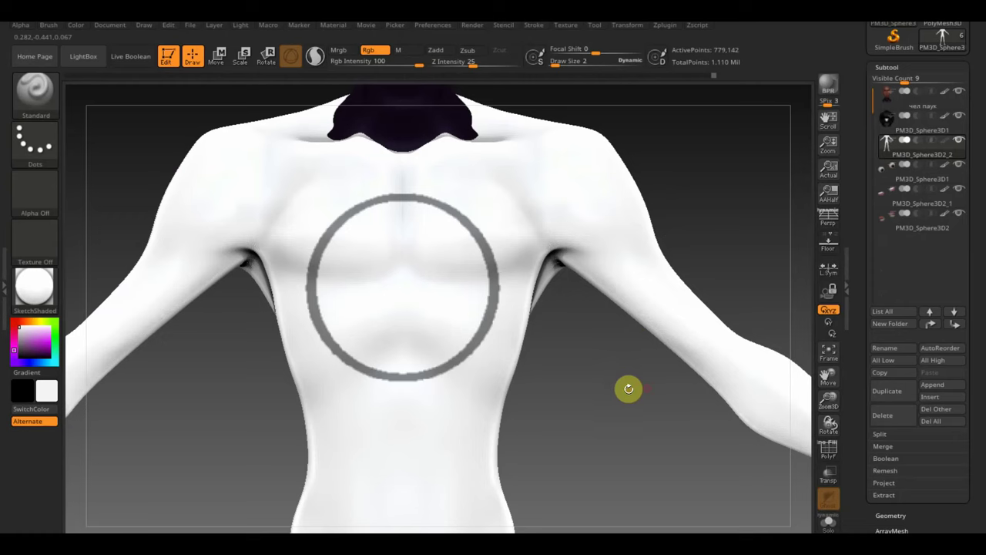
pyautogui.click(949, 147)
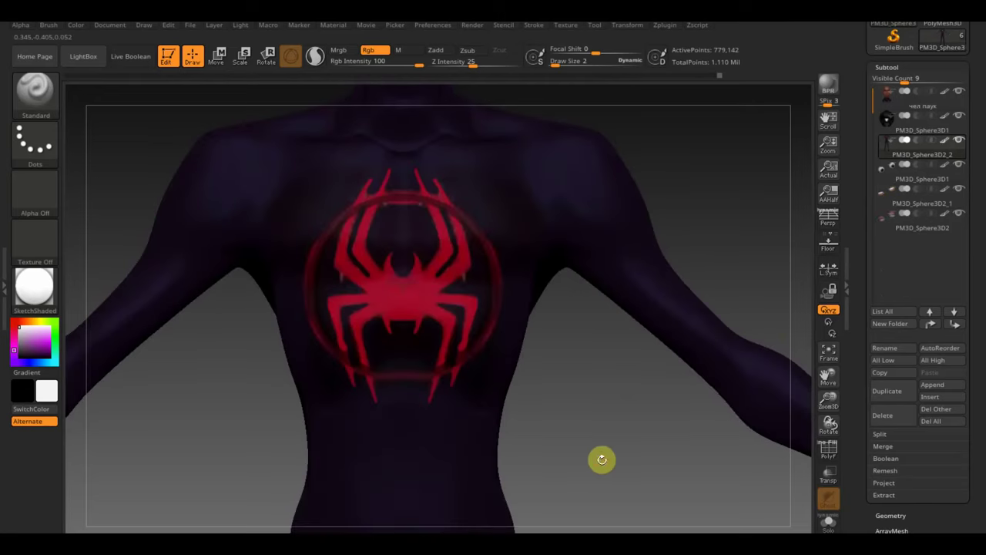
pyautogui.press('ctrl')
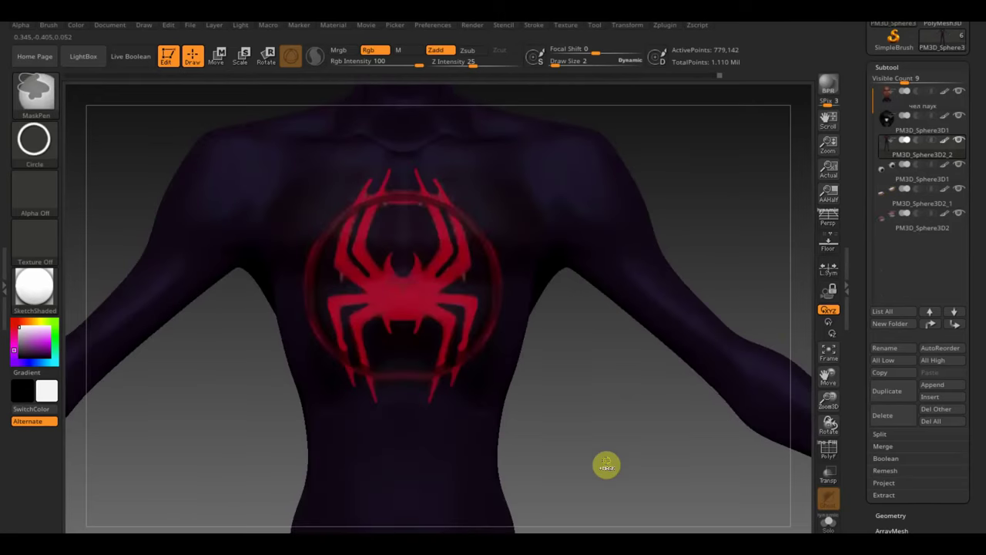
# Step: Invert the mask and paint the ring around the spider red at brush size 5
pyautogui.keyDown('ctrl'); pyautogui.click(606, 466); pyautogui.keyUp('ctrl')
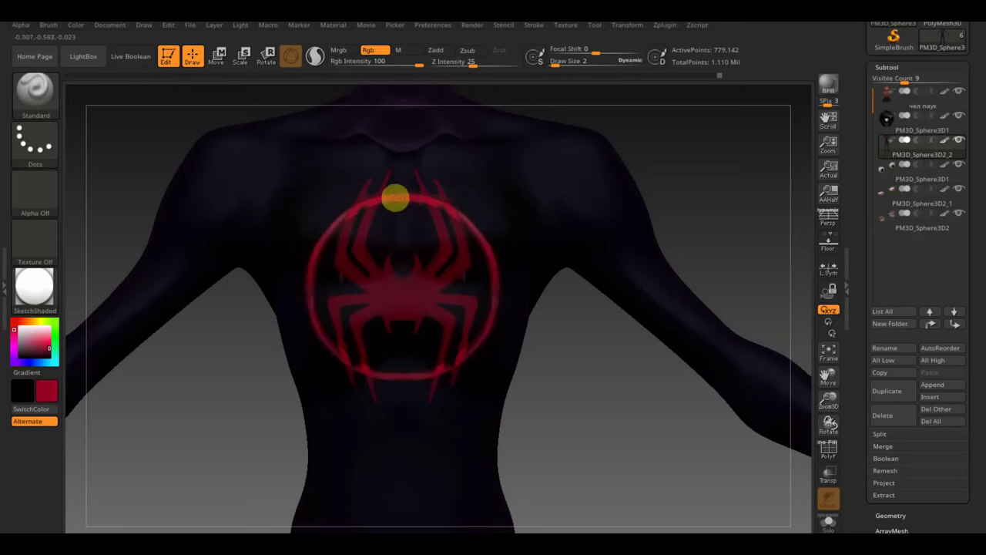
pyautogui.moveTo(554, 66); pyautogui.dragTo(566, 68)
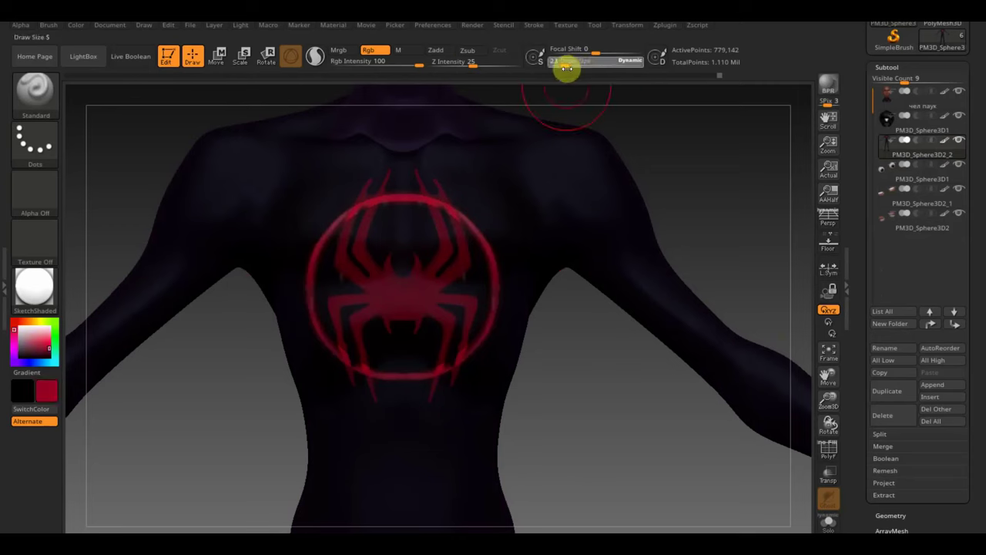
pyautogui.moveTo(467, 212)
pyautogui.mouseDown()
pyautogui.moveTo(317, 284)
pyautogui.moveTo(354, 359)
pyautogui.moveTo(475, 339)
pyautogui.moveTo(299, 265)
pyautogui.mouseUp()
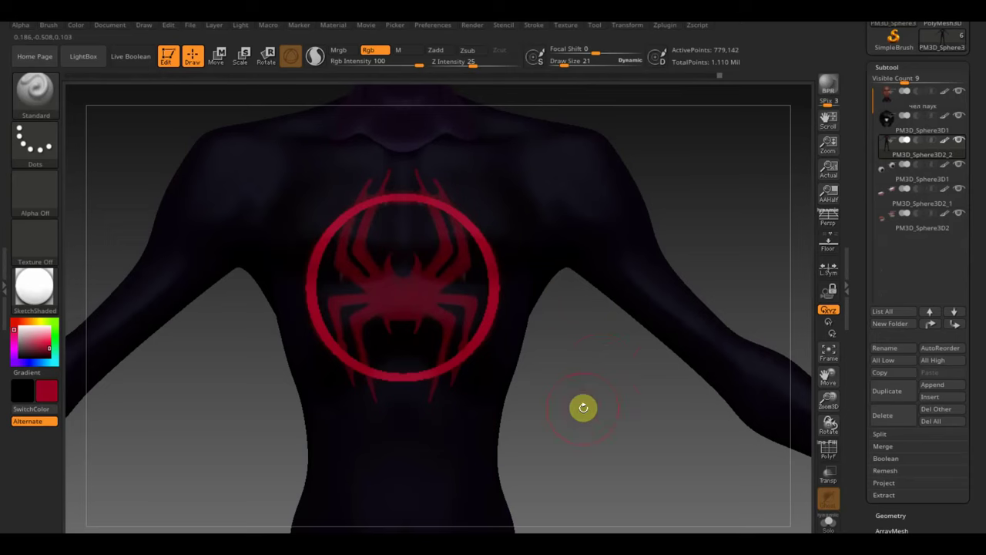
# Step: Re-invert the mask, sample the dark suit colour at size 5, then clear the mask and zoom out
pyautogui.press('ctrl')
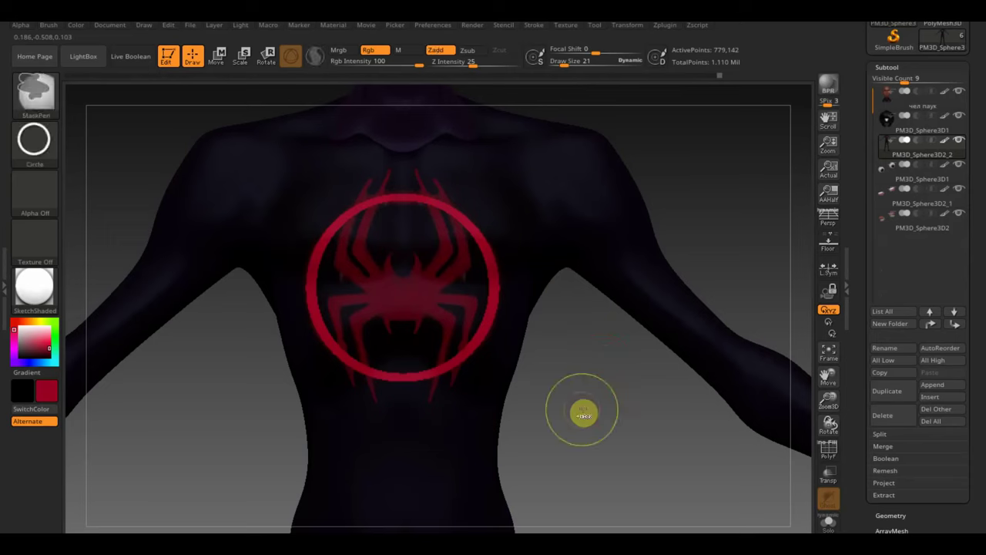
pyautogui.keyDown('ctrl'); pyautogui.click(583, 414); pyautogui.keyUp('ctrl')
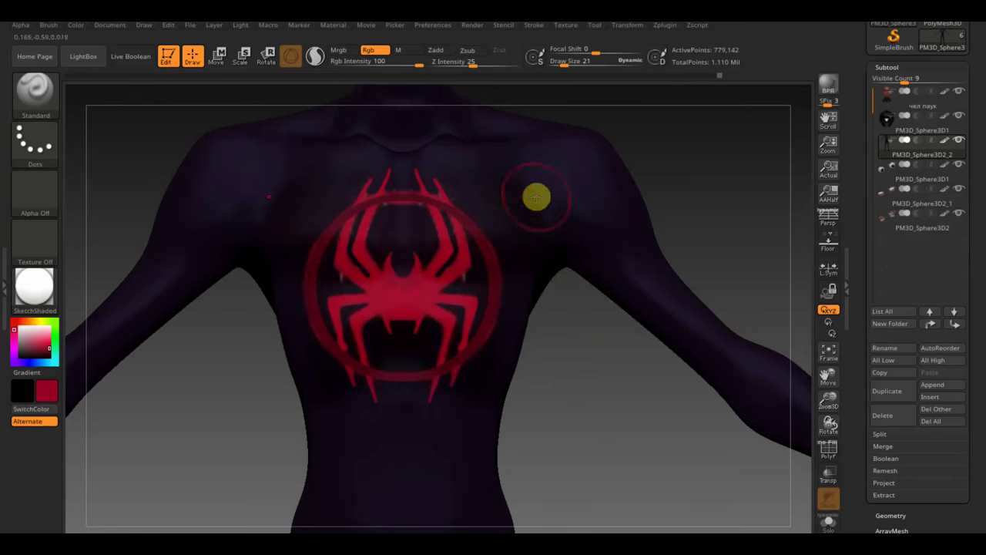
pyautogui.press('c')
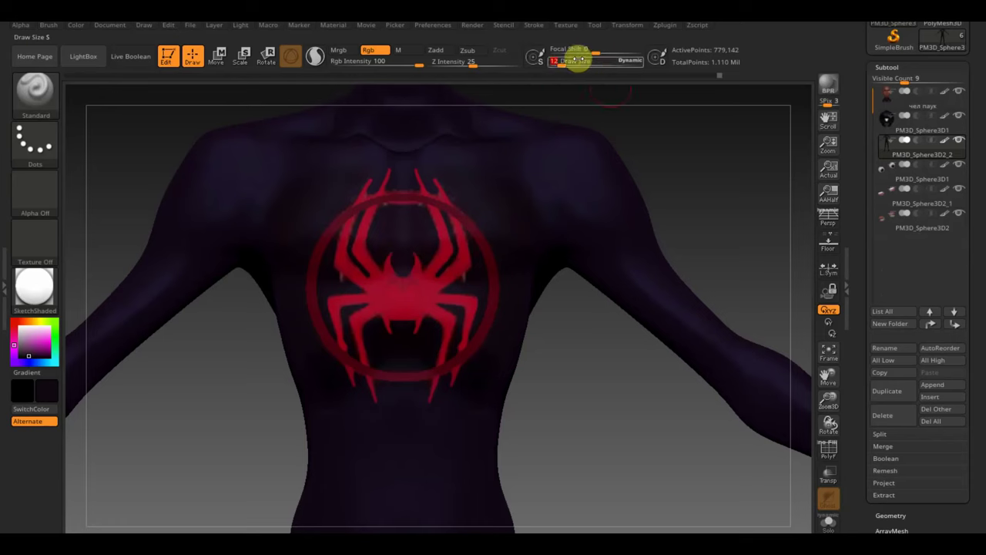
pyautogui.moveTo(579, 62); pyautogui.dragTo(561, 64)
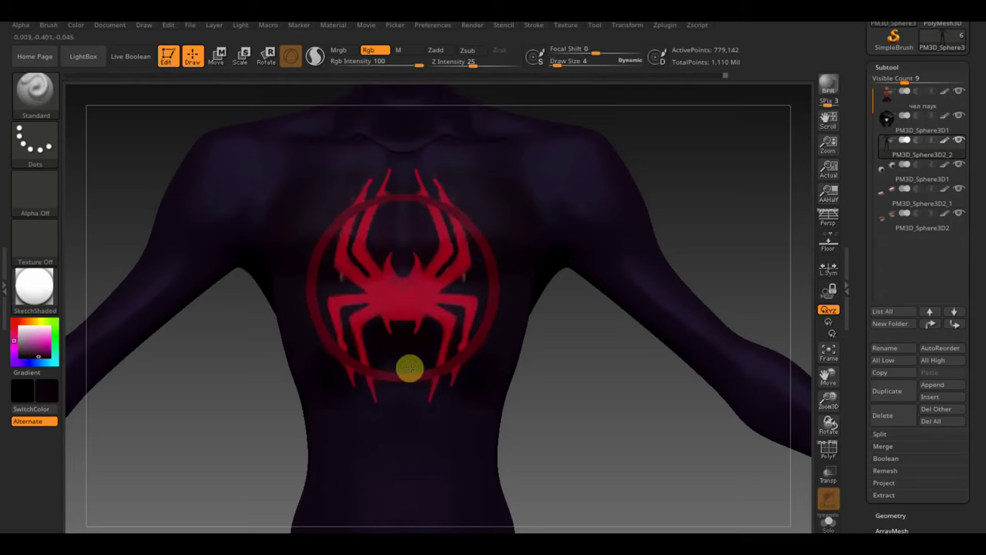
pyautogui.press('ctrl')
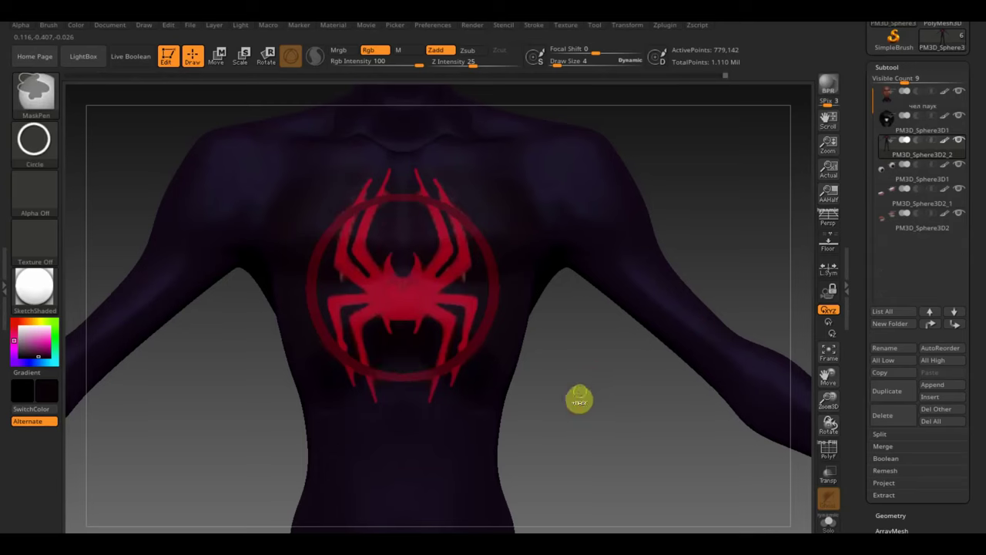
pyautogui.keyDown('ctrl'); pyautogui.moveTo(579, 399); pyautogui.dragTo(607, 433); pyautogui.keyUp('ctrl')
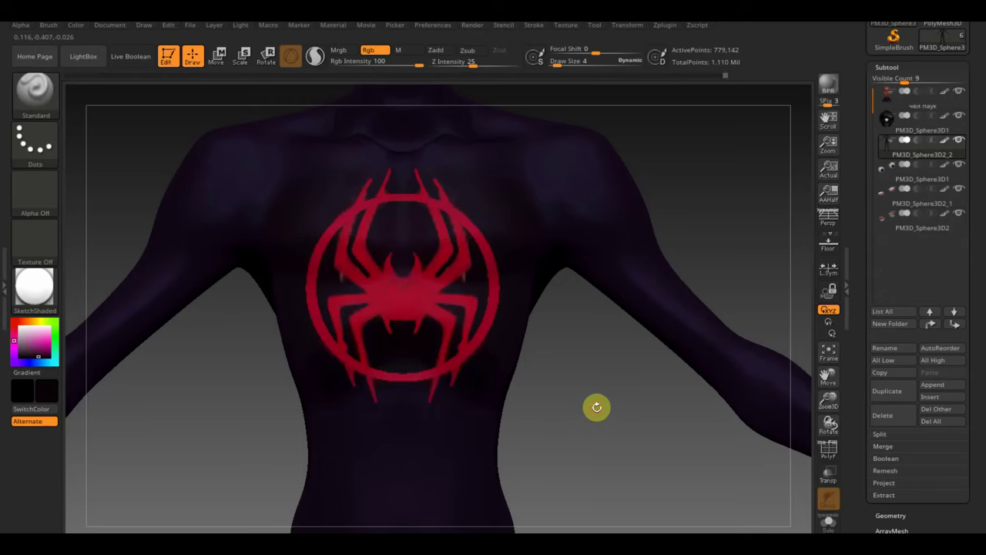
pyautogui.moveTo(586, 439); pyautogui.dragTo(562, 363)
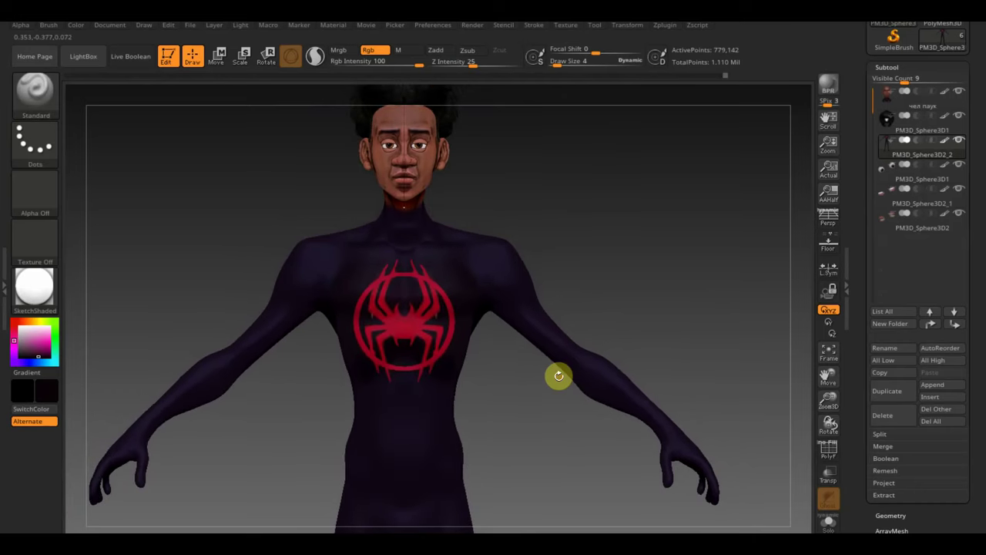
pyautogui.moveTo(511, 401)
pyautogui.mouseDown()
pyautogui.moveTo(568, 438)
pyautogui.moveTo(534, 473)
pyautogui.moveTo(473, 403)
pyautogui.moveTo(459, 414)
pyautogui.mouseUp()
pyautogui.moveTo(566, 395)
pyautogui.mouseDown()
pyautogui.moveTo(658, 397)
pyautogui.moveTo(639, 392)
pyautogui.moveTo(654, 255)
pyautogui.mouseUp()
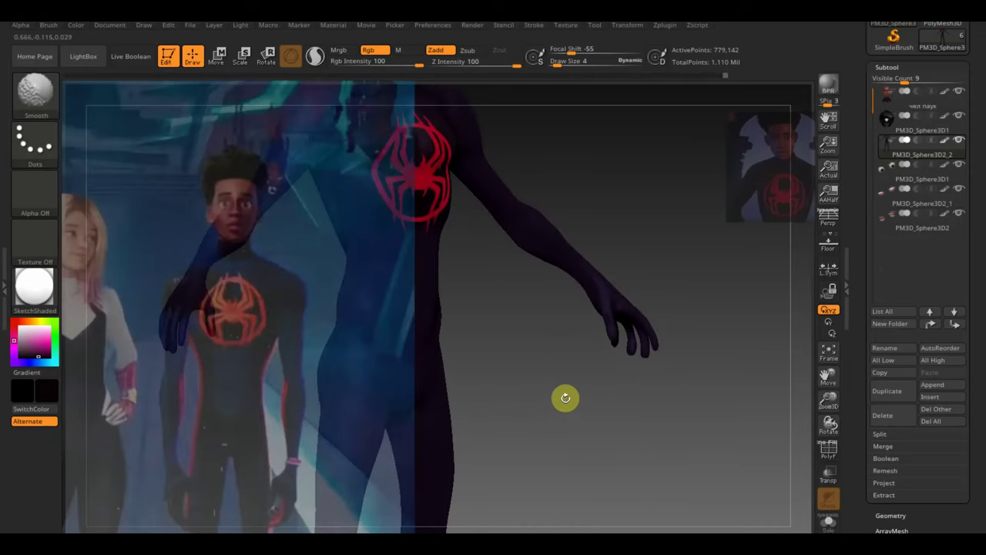
pyautogui.hotkey('shift', 'z')
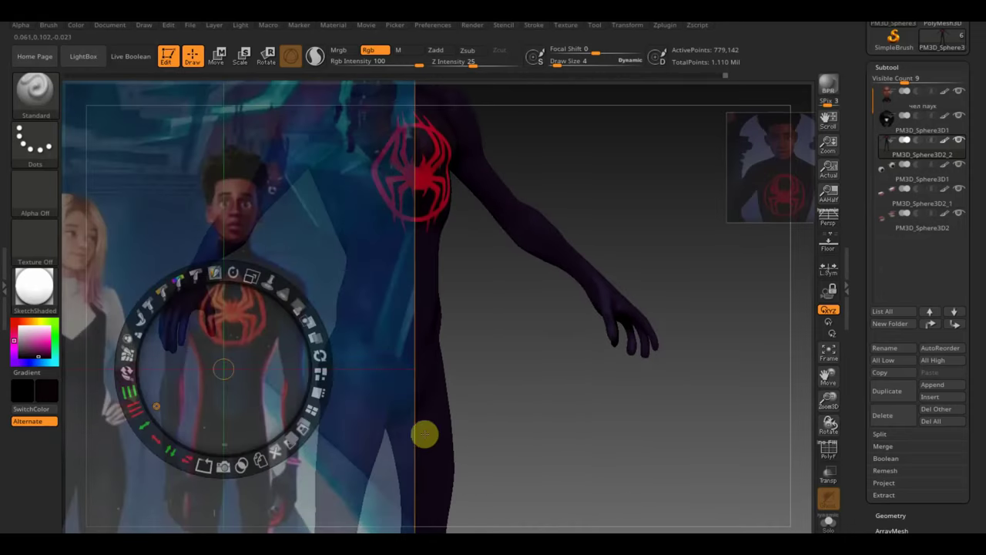
pyautogui.moveTo(313, 401)
pyautogui.mouseDown()
pyautogui.moveTo(426, 360)
pyautogui.moveTo(685, 341)
pyautogui.moveTo(686, 318)
pyautogui.moveTo(625, 289)
pyautogui.moveTo(646, 297)
pyautogui.mouseUp()
pyautogui.press('z')
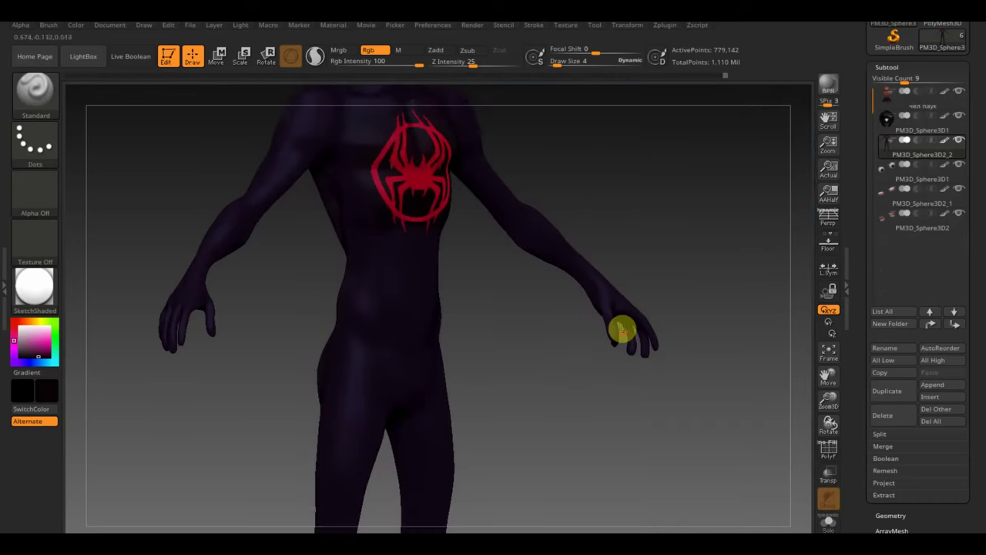
pyautogui.moveTo(621, 331)
pyautogui.keyDown('shift'); pyautogui.mouseDown()
pyautogui.moveTo(525, 384)
pyautogui.moveTo(597, 384)
pyautogui.moveTo(619, 399)
pyautogui.mouseUp(); pyautogui.keyUp('shift')
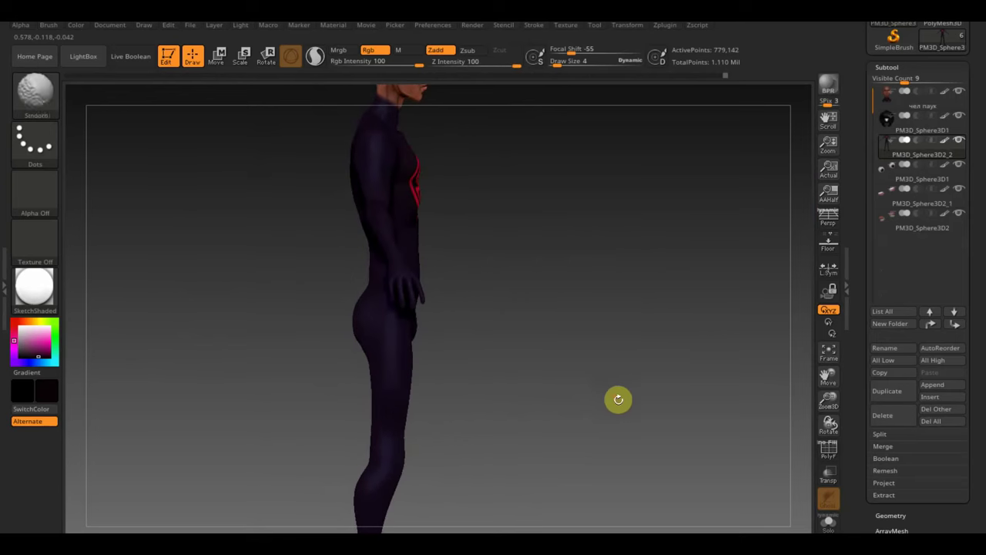
pyautogui.keyDown('shift'); pyautogui.moveTo(618, 399); pyautogui.dragTo(558, 399); pyautogui.keyUp('shift')
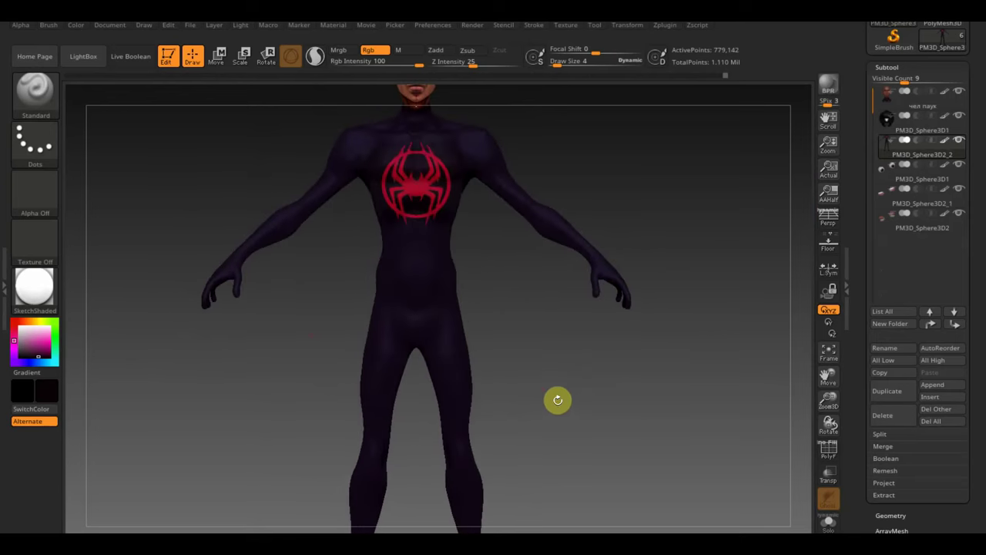
pyautogui.press('f')
pyautogui.keyDown('alt'); pyautogui.moveTo(324, 368); pyautogui.dragTo(328, 378); pyautogui.keyUp('alt')
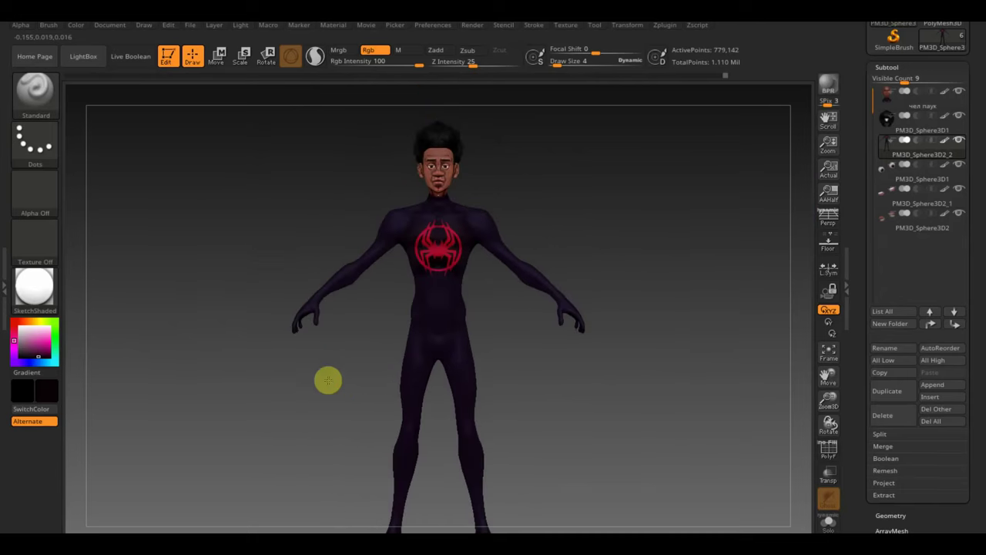
pyautogui.moveTo(249, 187)
pyautogui.keyDown('ctrl'); pyautogui.mouseDown()
pyautogui.moveTo(403, 314)
pyautogui.moveTo(406, 305)
pyautogui.moveTo(375, 361)
pyautogui.moveTo(400, 326)
pyautogui.mouseUp(); pyautogui.keyUp('ctrl')
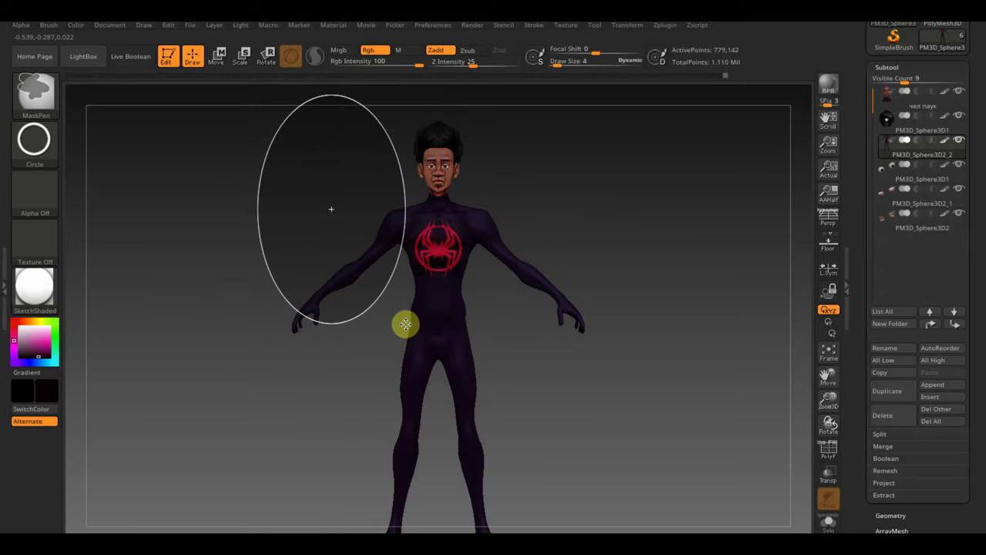
pyautogui.keyDown('ctrl'); pyautogui.moveTo(406, 325); pyautogui.dragTo(403, 324); pyautogui.keyUp('ctrl')
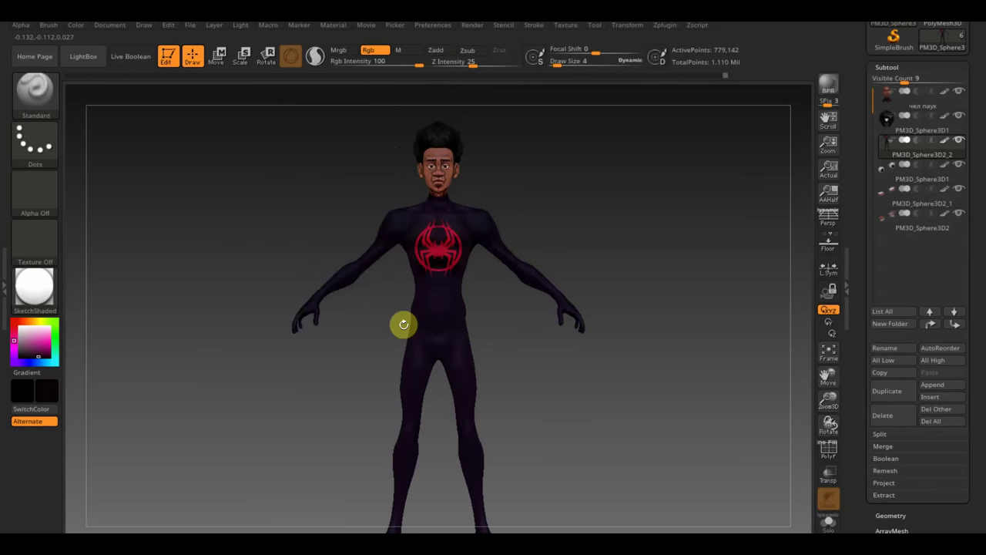
pyautogui.moveTo(319, 356)
pyautogui.keyDown('ctrl'); pyautogui.mouseDown()
pyautogui.moveTo(342, 374)
pyautogui.moveTo(254, 285)
pyautogui.mouseUp(); pyautogui.keyUp('ctrl')
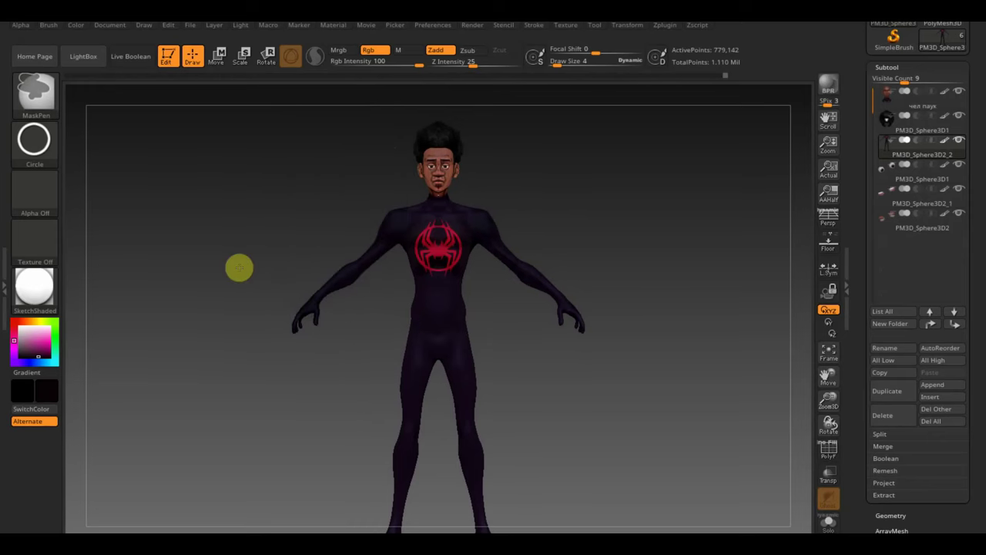
pyautogui.press('ctrl')
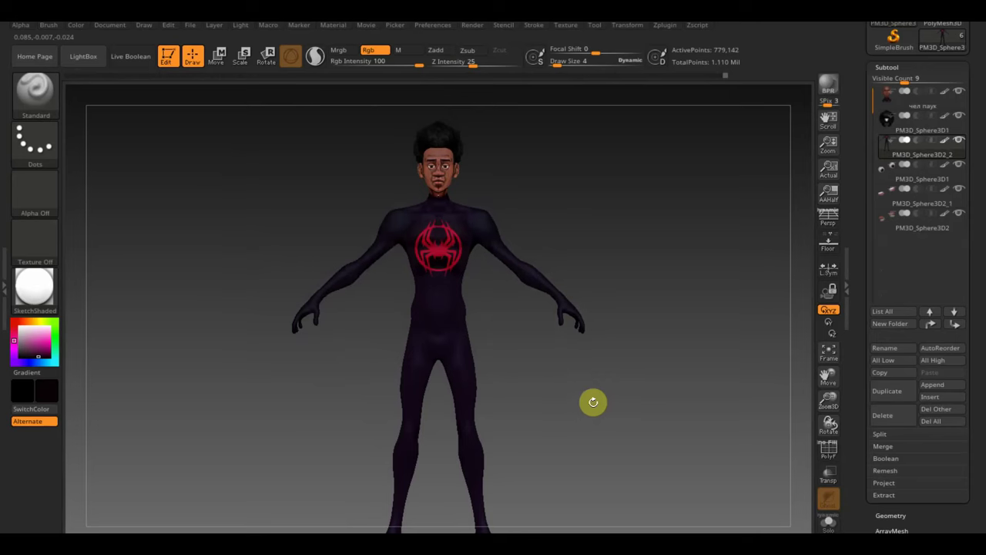
pyautogui.hotkey('ctrl', 'shift')
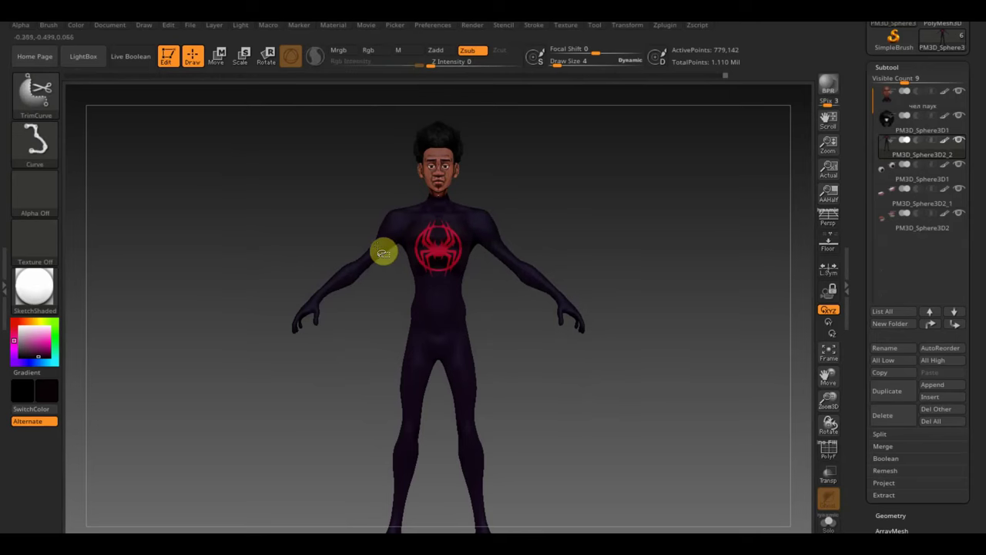
# Step: Hide the arms by isolating them and inverting visibility, then frame a close side profile
pyautogui.click(52, 104)
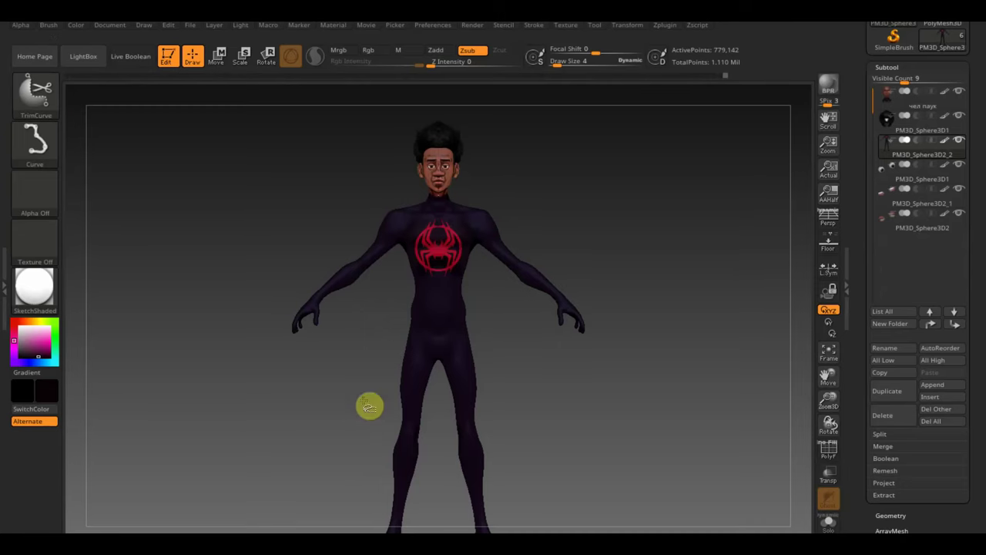
pyautogui.keyDown('ctrl'); pyautogui.keyDown('shift'); pyautogui.click(348, 275); pyautogui.keyUp('shift'); pyautogui.keyUp('ctrl')
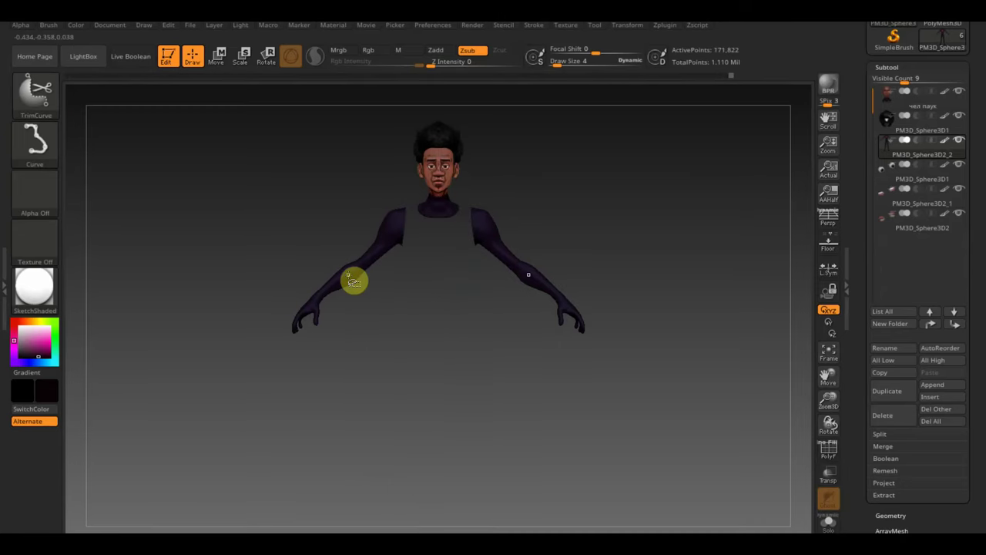
pyautogui.keyDown('ctrl'); pyautogui.keyDown('shift'); pyautogui.click(350, 277); pyautogui.keyUp('shift'); pyautogui.keyUp('ctrl')
pyautogui.moveTo(563, 346)
pyautogui.mouseDown()
pyautogui.moveTo(640, 341)
pyautogui.moveTo(643, 352)
pyautogui.mouseUp()
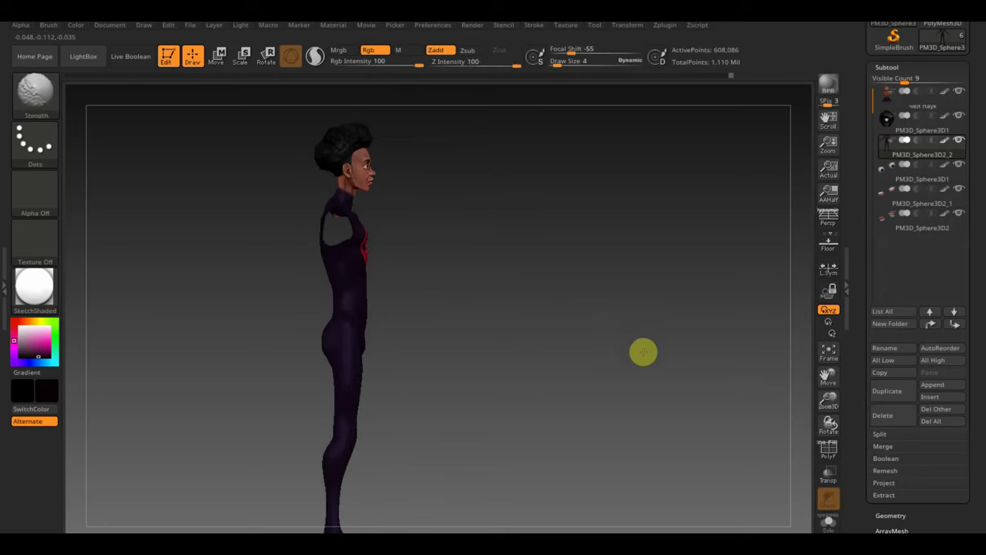
pyautogui.moveTo(586, 365)
pyautogui.keyDown('alt'); pyautogui.mouseDown()
pyautogui.moveTo(680, 342)
pyautogui.moveTo(687, 376)
pyautogui.moveTo(684, 346)
pyautogui.moveTo(696, 335)
pyautogui.moveTo(675, 313)
pyautogui.mouseUp(); pyautogui.keyUp('alt')
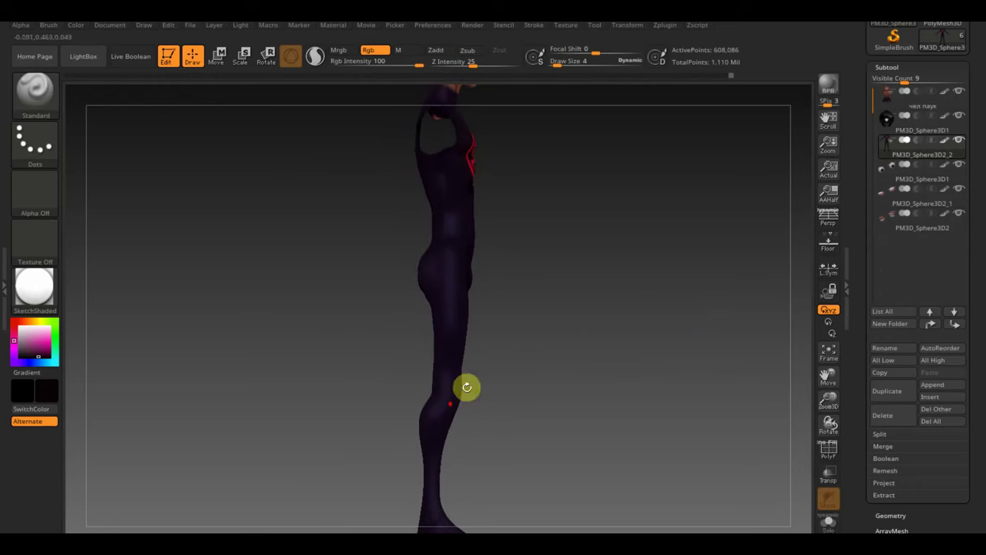
# Step: Switch MaskPen to a Rectangle stroke and mask everything except a narrow vertical strip down the side
pyautogui.keyDown('ctrl'); pyautogui.click(49, 148); pyautogui.keyUp('ctrl')
pyautogui.click(185, 159)
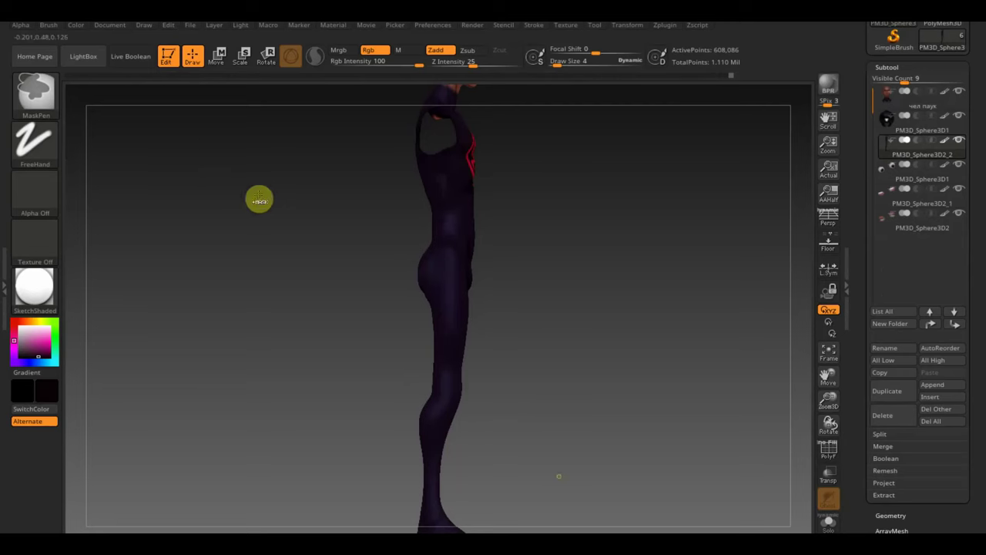
pyautogui.keyDown('ctrl'); pyautogui.moveTo(579, 461); pyautogui.dragTo(455, 145); pyautogui.keyUp('ctrl')
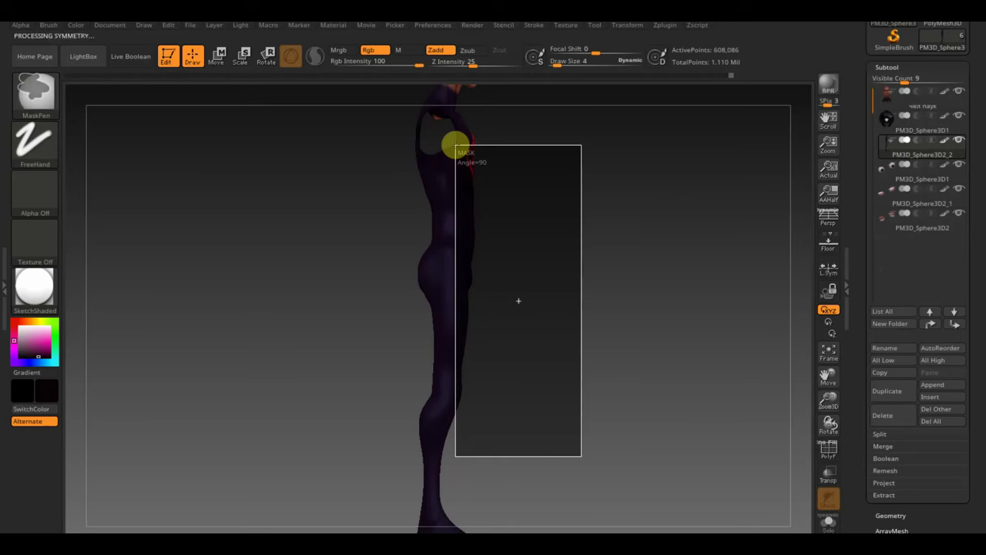
pyautogui.moveTo(346, 128)
pyautogui.keyDown('ctrl'); pyautogui.mouseDown()
pyautogui.moveTo(429, 307)
pyautogui.moveTo(440, 439)
pyautogui.mouseUp(); pyautogui.keyUp('ctrl')
pyautogui.keyDown('ctrl'); pyautogui.moveTo(595, 460); pyautogui.dragTo(385, 398); pyautogui.keyUp('ctrl')
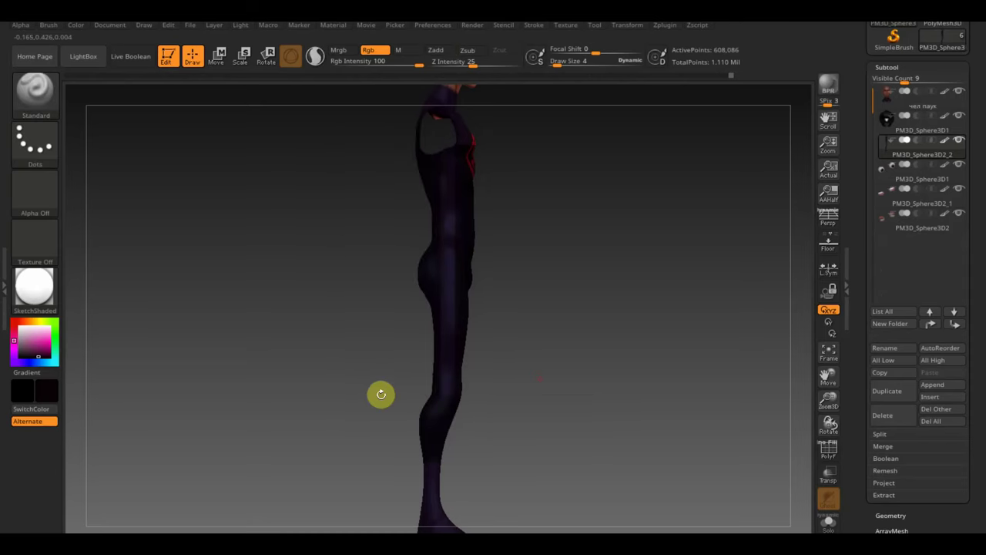
pyautogui.moveTo(614, 297)
pyautogui.mouseDown()
pyautogui.moveTo(572, 308)
pyautogui.moveTo(611, 306)
pyautogui.moveTo(567, 220)
pyautogui.moveTo(568, 178)
pyautogui.mouseUp()
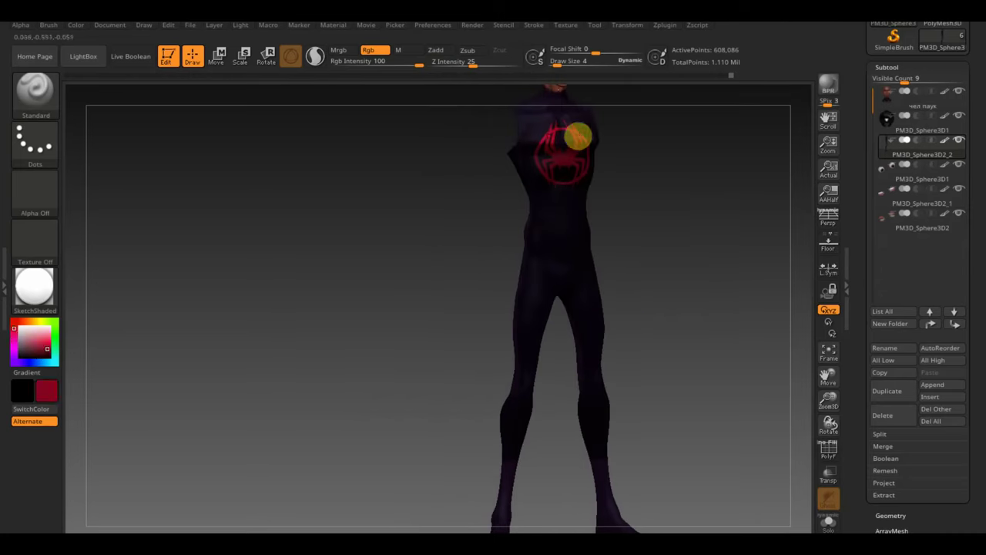
# Step: Paint a red stripe down the unmasked side strip with an enlarged brush
pyautogui.moveTo(610, 178); pyautogui.dragTo(651, 214)
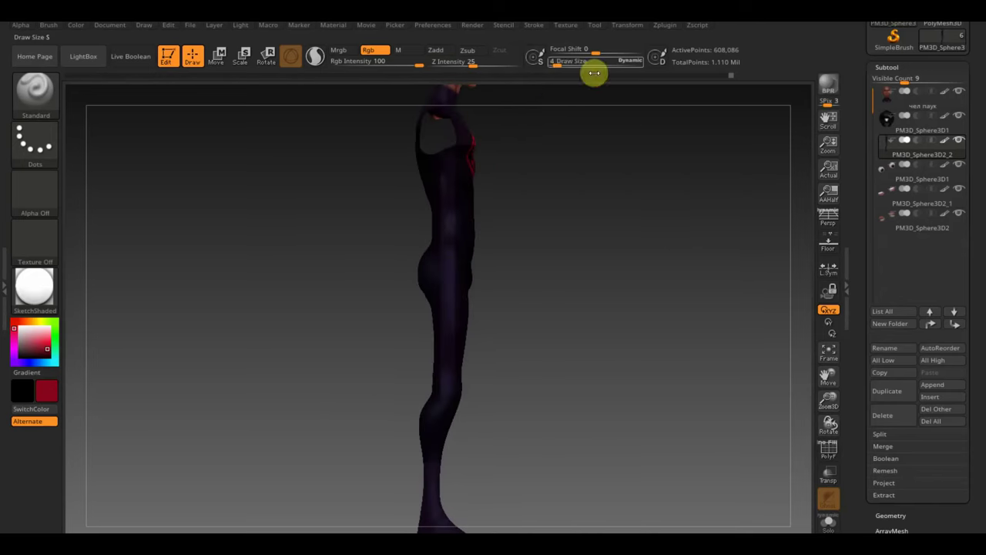
pyautogui.moveTo(557, 61)
pyautogui.mouseDown()
pyautogui.moveTo(577, 72)
pyautogui.moveTo(571, 65)
pyautogui.mouseUp()
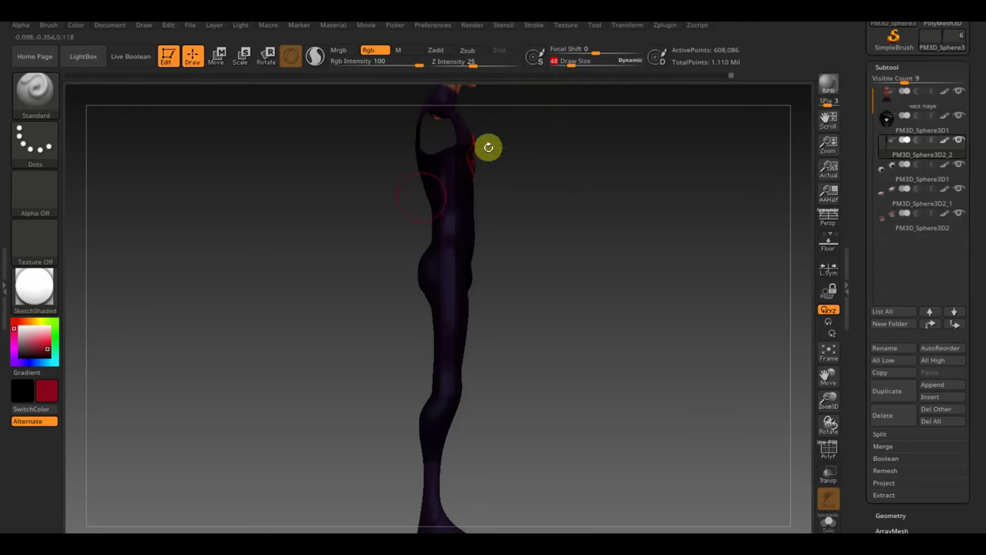
pyautogui.moveTo(445, 154); pyautogui.dragTo(450, 351)
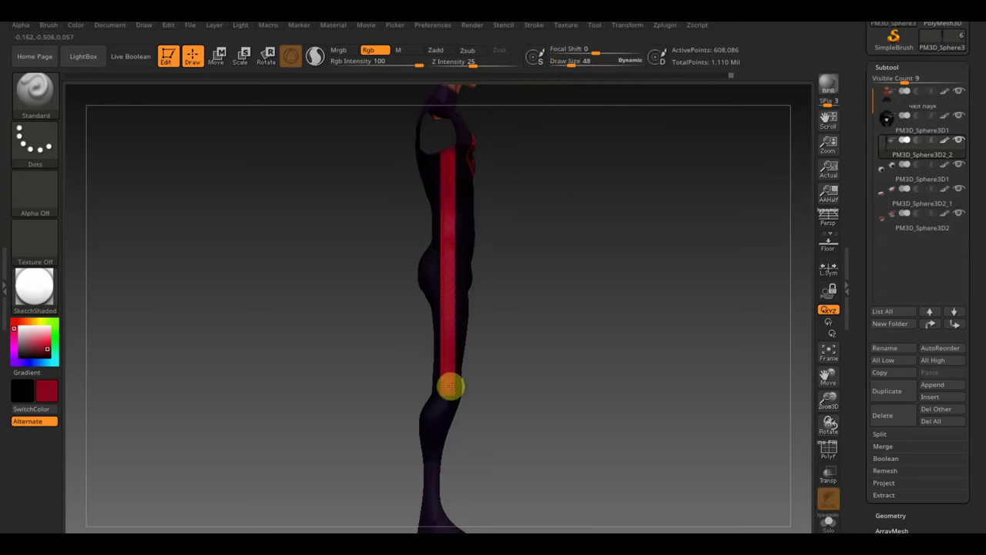
# Step: Rotate to check the stripe and chest logo, and switch the paint colour back to near-black
pyautogui.moveTo(596, 332)
pyautogui.mouseDown()
pyautogui.moveTo(583, 336)
pyautogui.moveTo(627, 337)
pyautogui.moveTo(627, 326)
pyautogui.mouseUp()
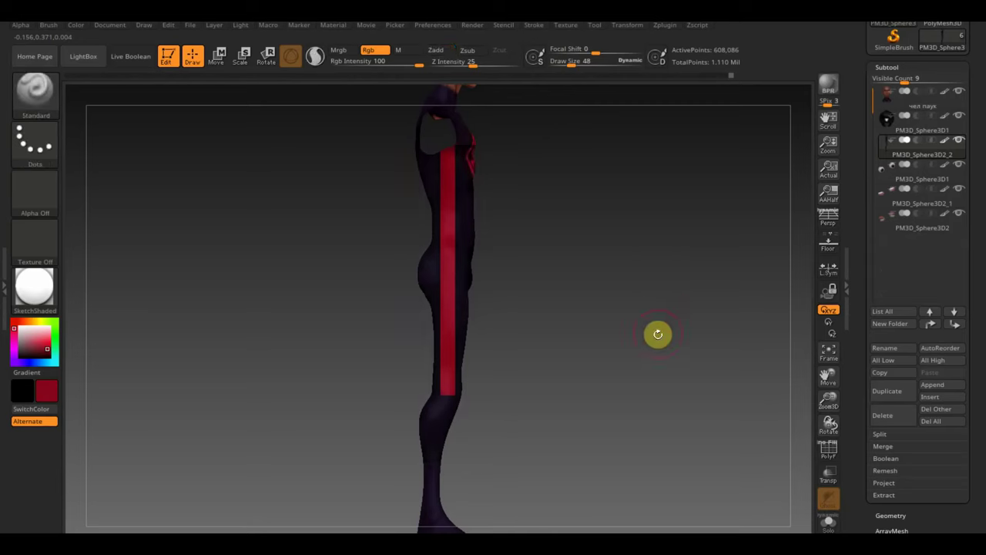
pyautogui.moveTo(655, 332)
pyautogui.mouseDown()
pyautogui.moveTo(623, 336)
pyautogui.moveTo(676, 330)
pyautogui.moveTo(651, 334)
pyautogui.mouseUp()
pyautogui.moveTo(649, 333)
pyautogui.mouseDown()
pyautogui.moveTo(682, 334)
pyautogui.moveTo(600, 334)
pyautogui.moveTo(612, 334)
pyautogui.mouseUp()
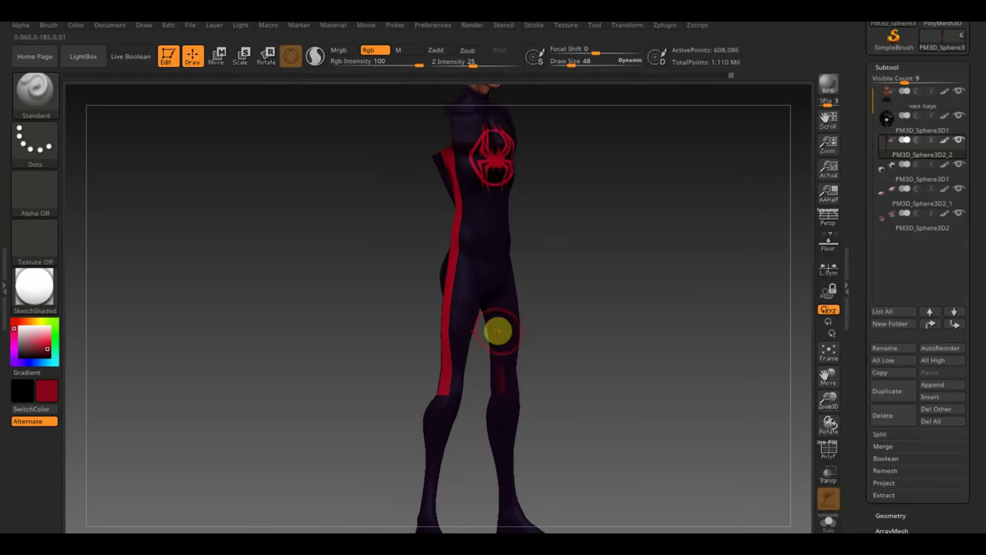
pyautogui.press('c')
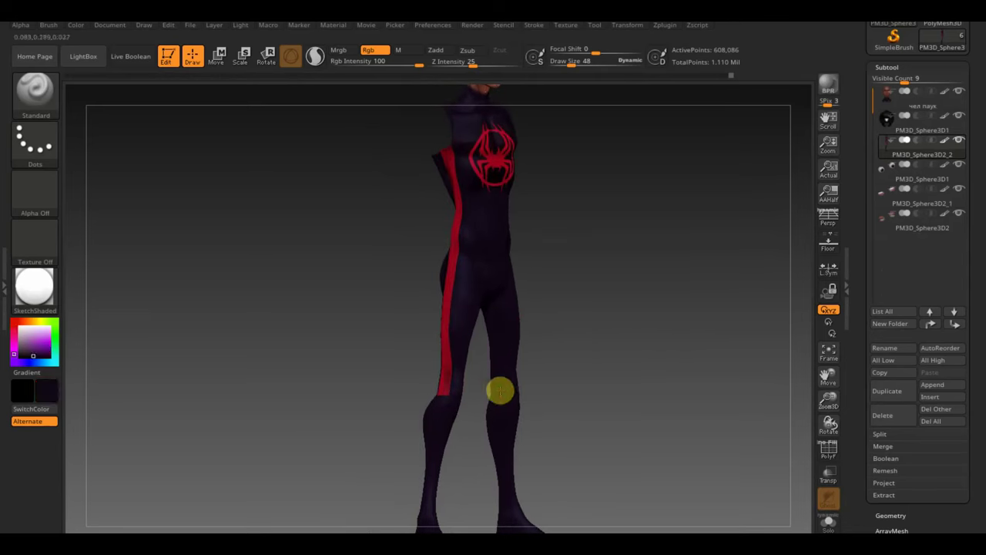
pyautogui.keyDown('shift'); pyautogui.moveTo(647, 390); pyautogui.dragTo(529, 411); pyautogui.keyUp('shift')
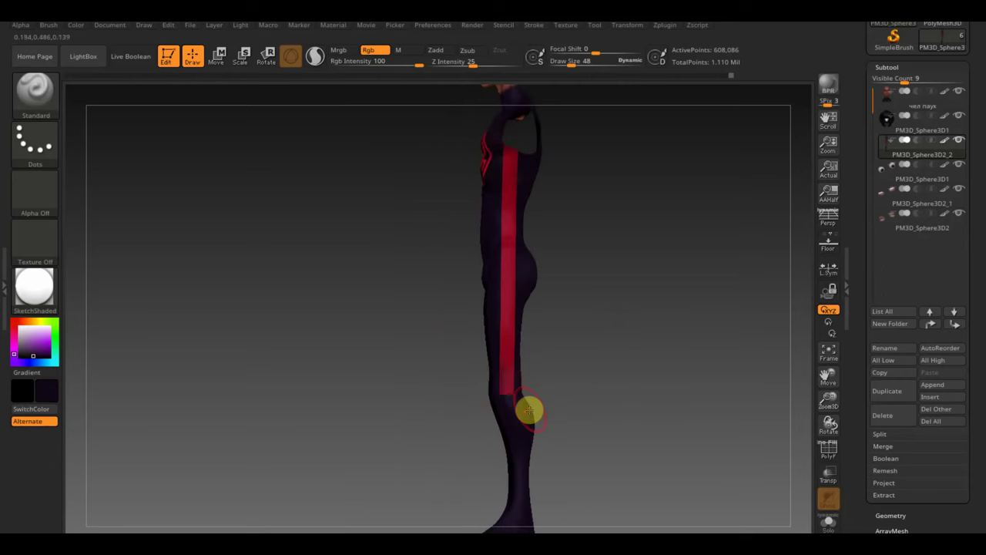
# Step: Shrink the brush and extend the red stripe further down the leg in side profile
pyautogui.moveTo(570, 61); pyautogui.dragTo(566, 61)
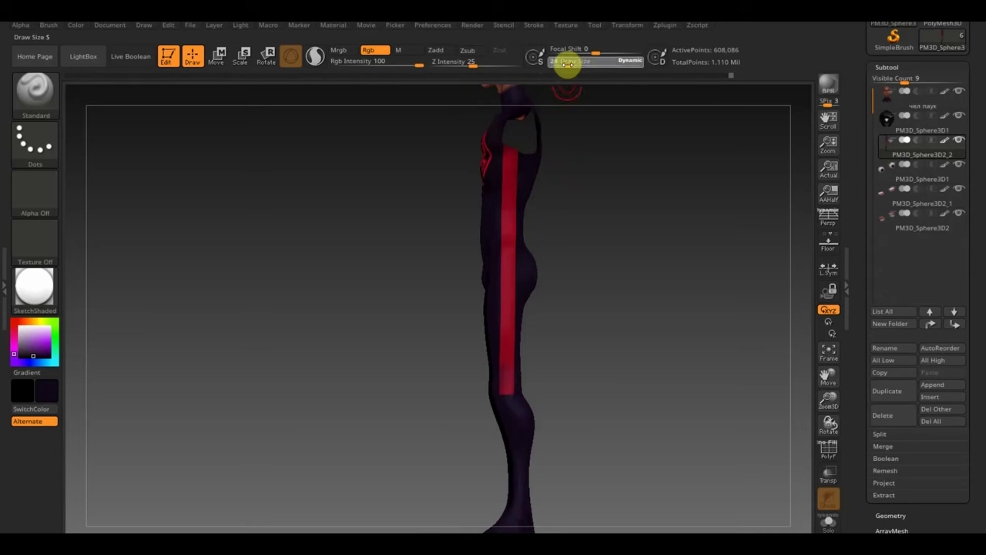
pyautogui.moveTo(607, 317); pyautogui.dragTo(629, 355)
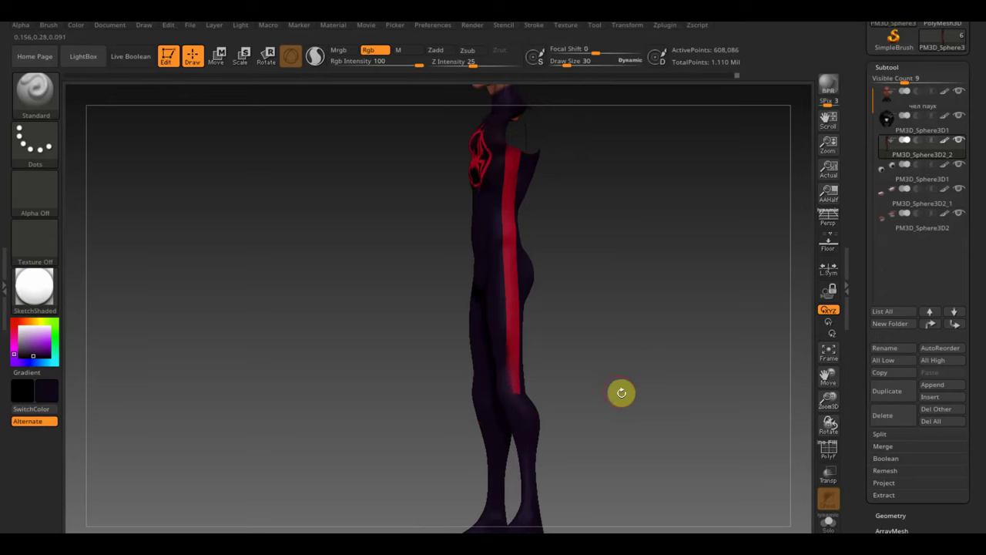
pyautogui.moveTo(621, 392); pyautogui.dragTo(577, 381)
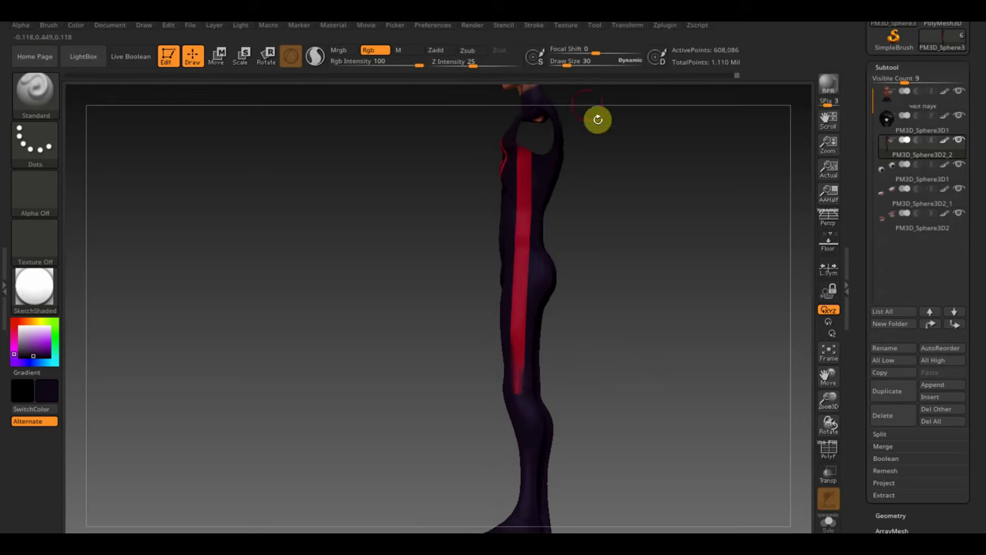
pyautogui.moveTo(568, 61); pyautogui.dragTo(561, 61)
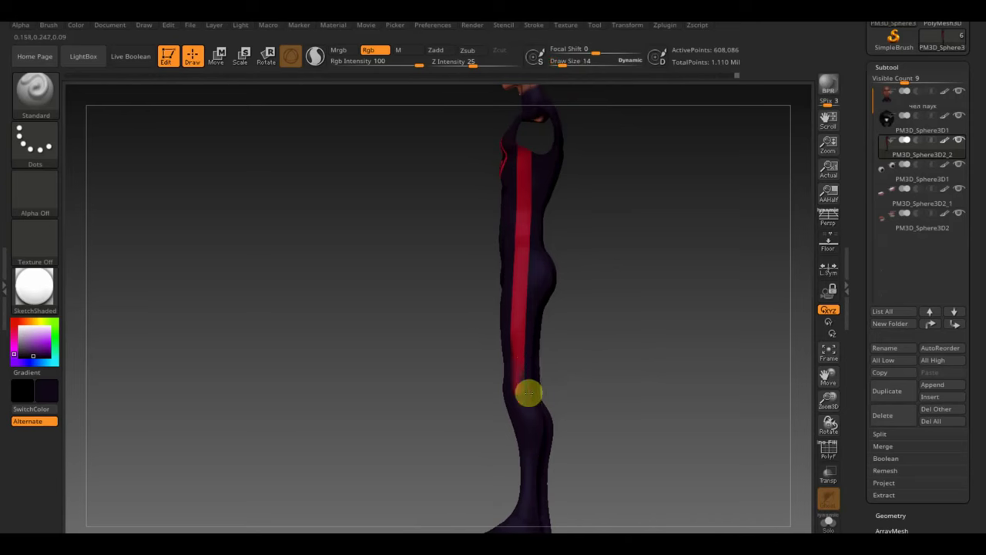
pyautogui.moveTo(529, 393); pyautogui.dragTo(519, 356)
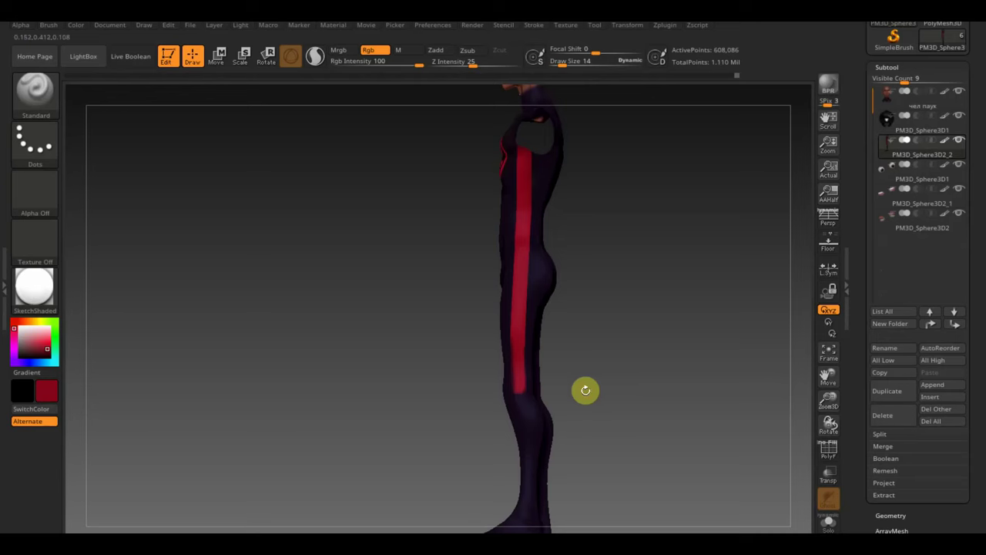
# Step: Rotate the figure through front and rear three-quarter views to check the stripe
pyautogui.moveTo(634, 396); pyautogui.dragTo(677, 387)
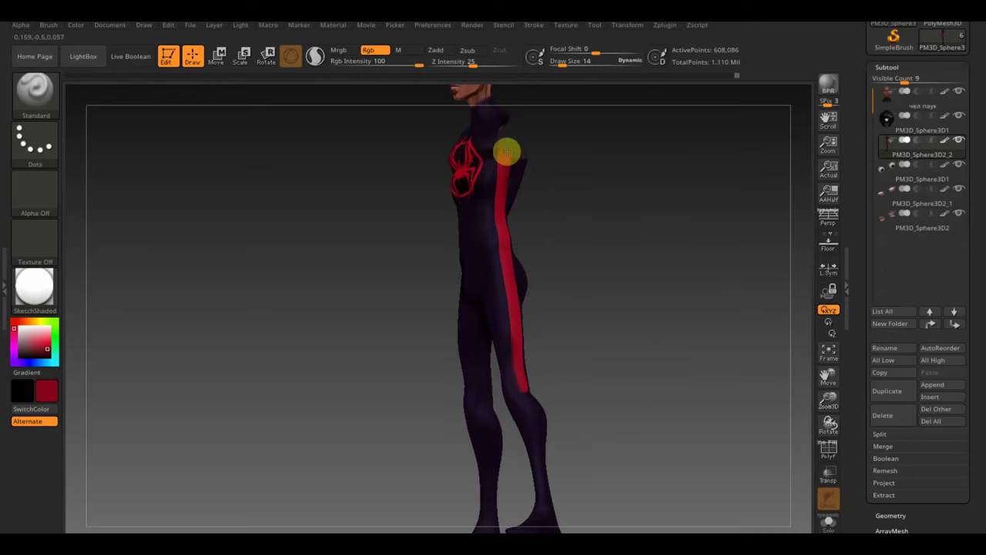
pyautogui.moveTo(506, 152)
pyautogui.mouseDown()
pyautogui.moveTo(557, 161)
pyautogui.moveTo(663, 277)
pyautogui.moveTo(659, 355)
pyautogui.moveTo(730, 362)
pyautogui.mouseUp()
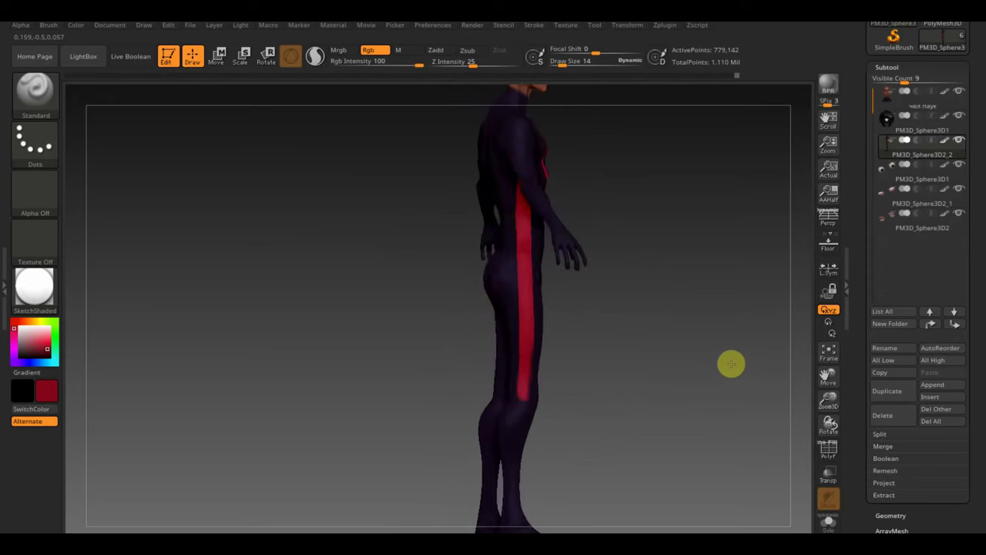
pyautogui.moveTo(675, 346)
pyautogui.mouseDown()
pyautogui.moveTo(690, 342)
pyautogui.moveTo(685, 321)
pyautogui.moveTo(683, 359)
pyautogui.moveTo(661, 378)
pyautogui.mouseUp()
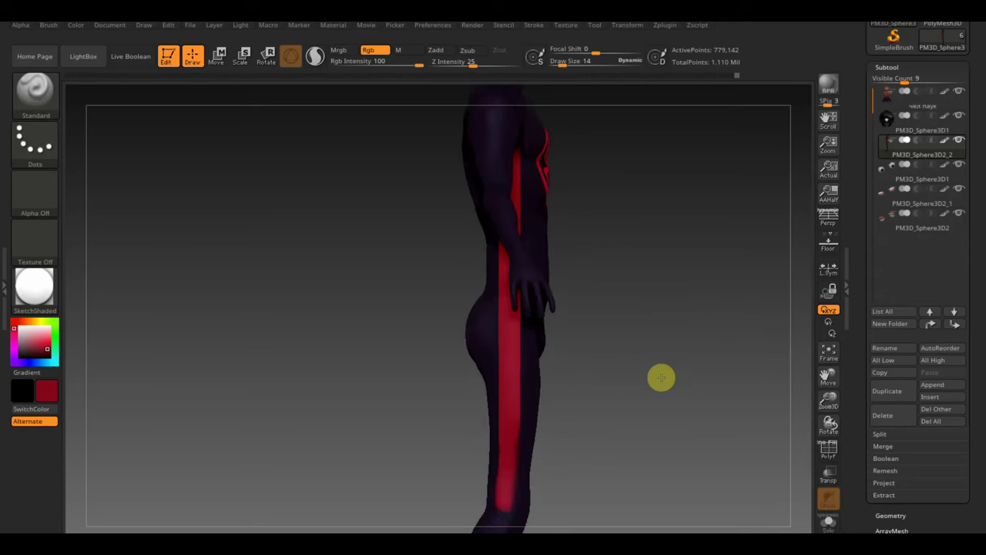
pyautogui.hotkey('ctrl', 'shift')
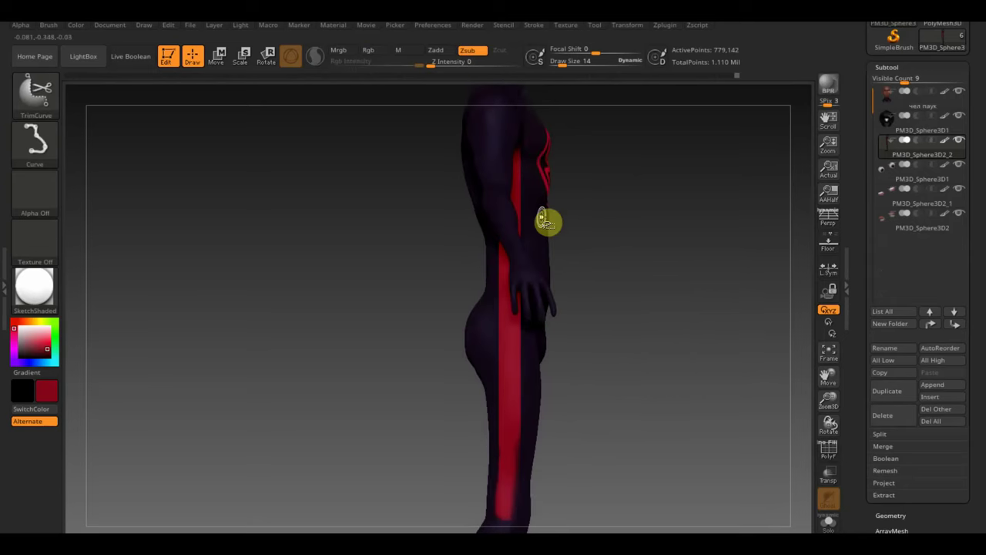
# Step: Hide both arms and paint over the red side stripe in dark suit colour at brush size 26
pyautogui.keyDown('ctrl'); pyautogui.keyDown('alt'); pyautogui.keyDown('shift'); pyautogui.click(545, 222); pyautogui.keyUp('shift'); pyautogui.keyUp('alt'); pyautogui.keyUp('ctrl')
pyautogui.moveTo(656, 375)
pyautogui.mouseDown()
pyautogui.moveTo(654, 318)
pyautogui.moveTo(652, 331)
pyautogui.mouseUp()
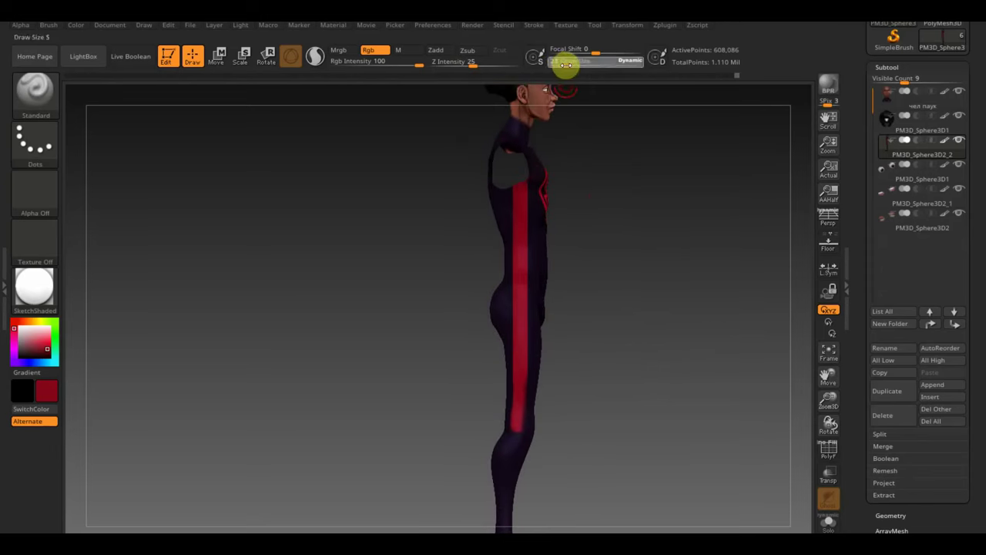
pyautogui.moveTo(566, 65); pyautogui.dragTo(568, 64)
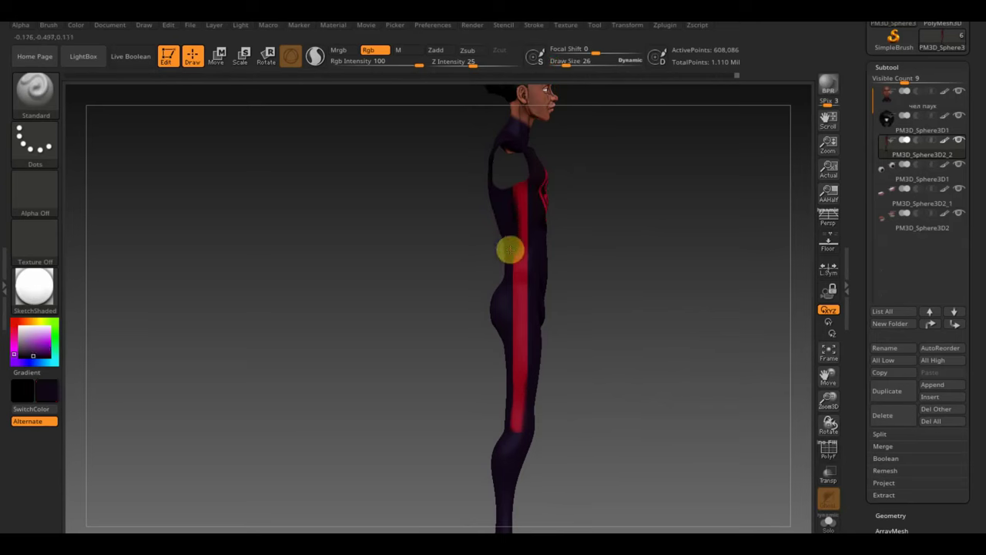
pyautogui.moveTo(513, 291); pyautogui.dragTo(512, 410)
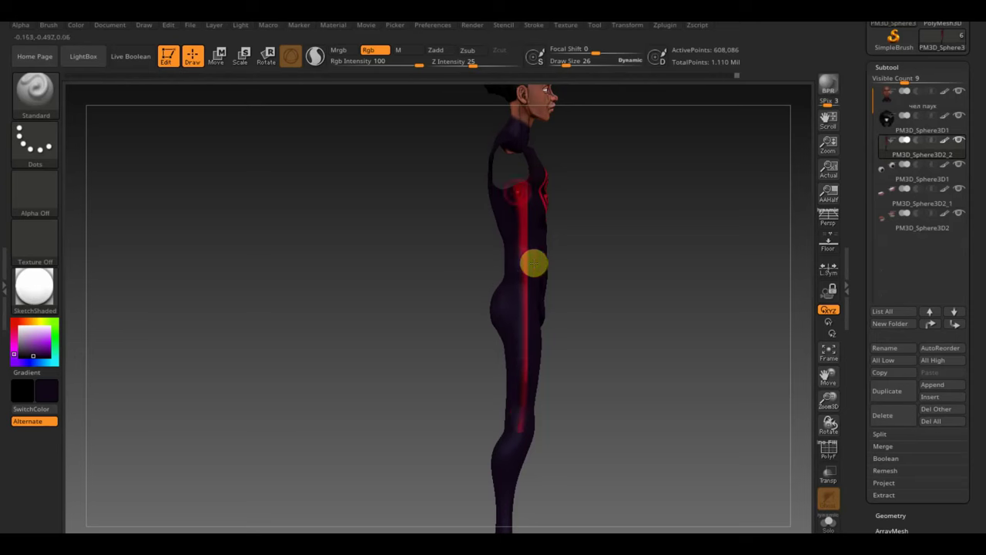
pyautogui.moveTo(516, 190)
pyautogui.mouseDown()
pyautogui.moveTo(527, 360)
pyautogui.moveTo(517, 423)
pyautogui.mouseUp()
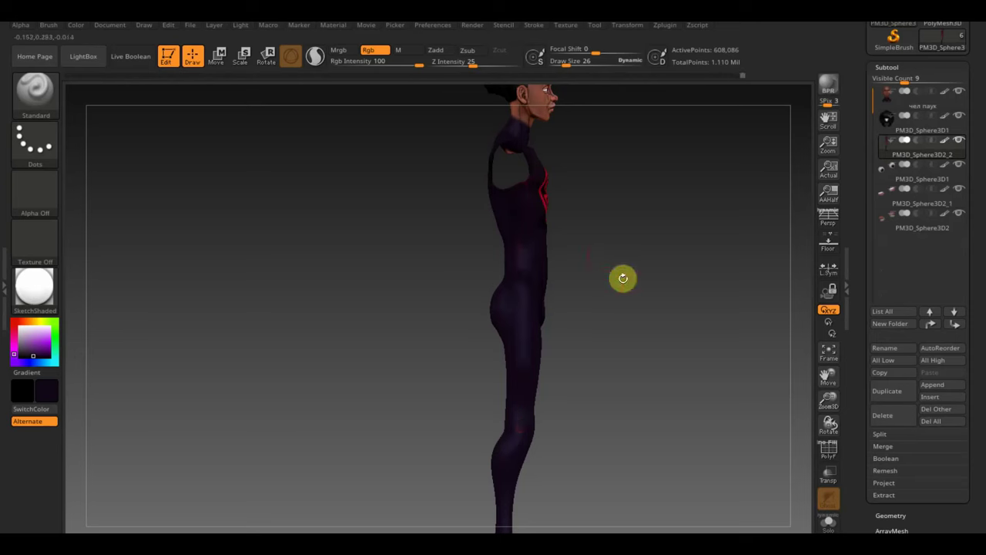
# Step: Enlarge the brush to about 30 and paint a new thinner red stripe down the side
pyautogui.moveTo(622, 277)
pyautogui.mouseDown()
pyautogui.moveTo(682, 229)
pyautogui.moveTo(545, 233)
pyautogui.moveTo(556, 192)
pyautogui.mouseUp()
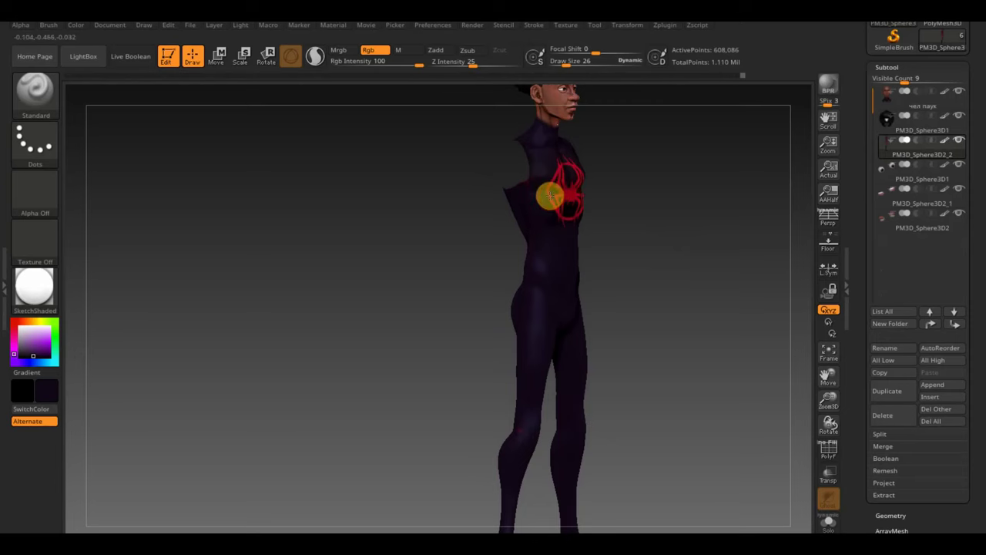
pyautogui.moveTo(600, 248); pyautogui.dragTo(654, 273)
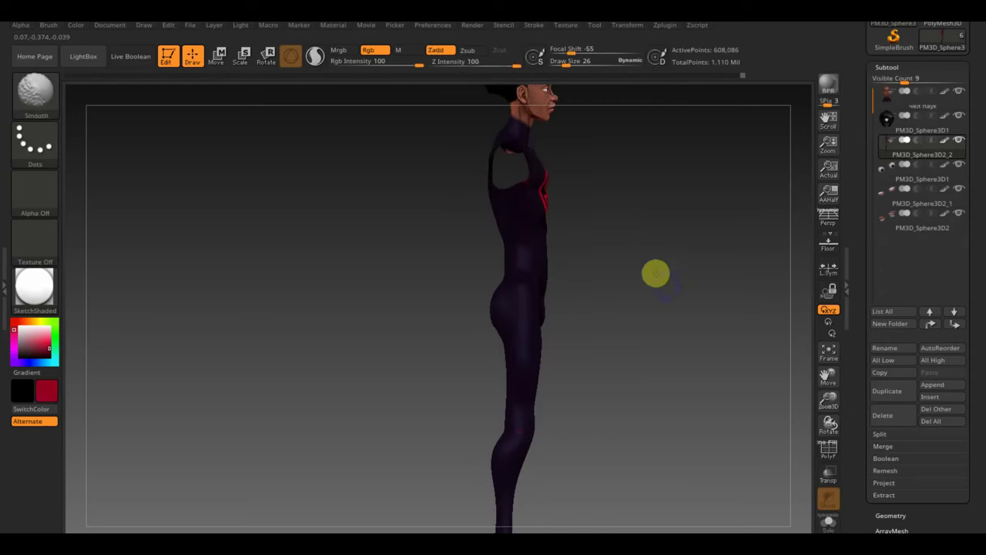
pyautogui.moveTo(566, 63); pyautogui.dragTo(568, 63)
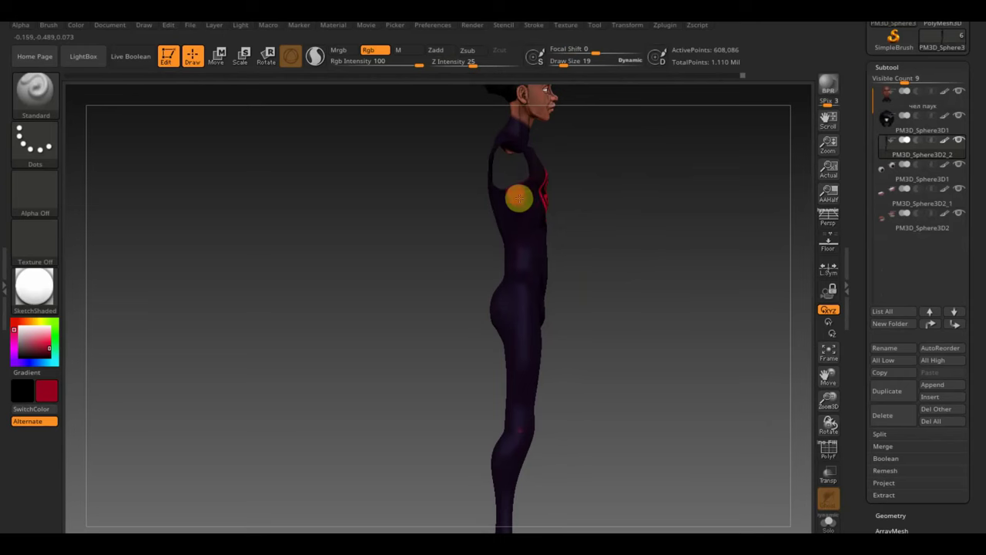
pyautogui.moveTo(522, 235); pyautogui.dragTo(523, 270)
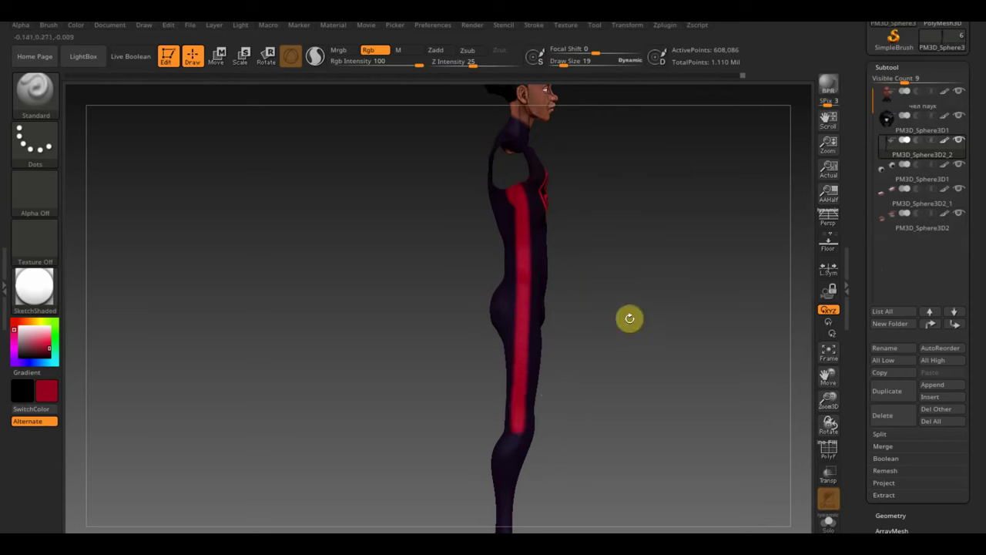
# Step: Rotate through three-quarter, side and front views to inspect the new stripe
pyautogui.moveTo(629, 315)
pyautogui.mouseDown()
pyautogui.moveTo(655, 295)
pyautogui.moveTo(673, 300)
pyautogui.moveTo(631, 315)
pyautogui.moveTo(707, 312)
pyautogui.moveTo(660, 313)
pyautogui.mouseUp()
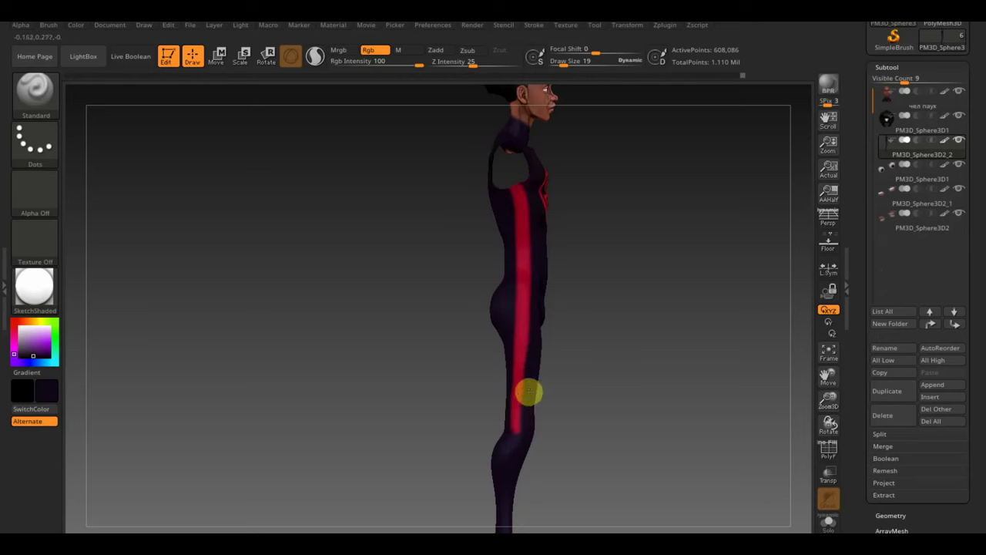
pyautogui.moveTo(642, 345)
pyautogui.mouseDown()
pyautogui.moveTo(654, 346)
pyautogui.moveTo(634, 352)
pyautogui.mouseUp()
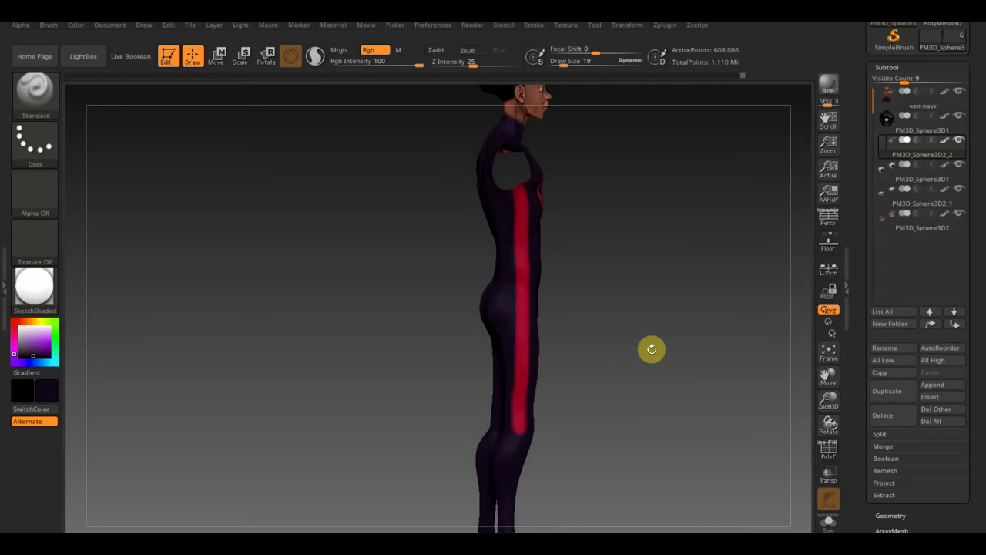
pyautogui.moveTo(617, 359); pyautogui.dragTo(658, 363)
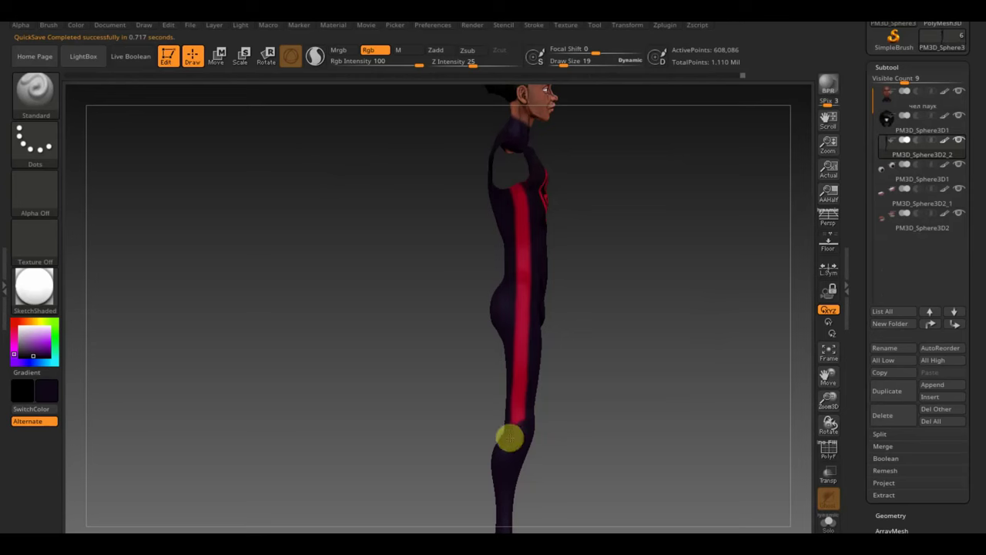
pyautogui.moveTo(647, 432)
pyautogui.mouseDown()
pyautogui.moveTo(645, 443)
pyautogui.moveTo(601, 438)
pyautogui.mouseUp()
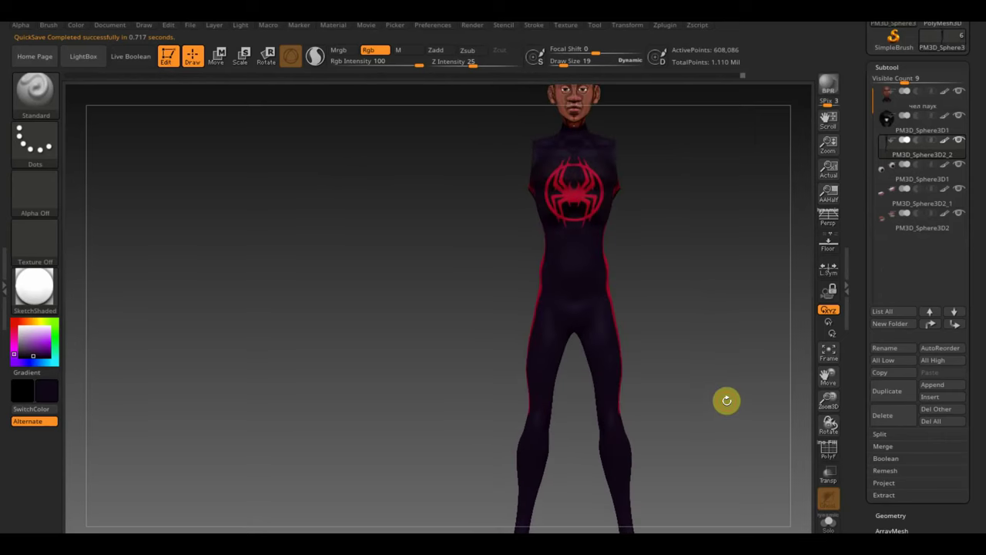
# Step: Show all hidden polygroups with Ctrl+Shift on empty canvas, restoring the 779,142-point figure
pyautogui.press('ctrl')
pyautogui.keyDown('ctrl'); pyautogui.keyDown('shift'); pyautogui.click(719, 341); pyautogui.keyUp('shift'); pyautogui.keyUp('ctrl')
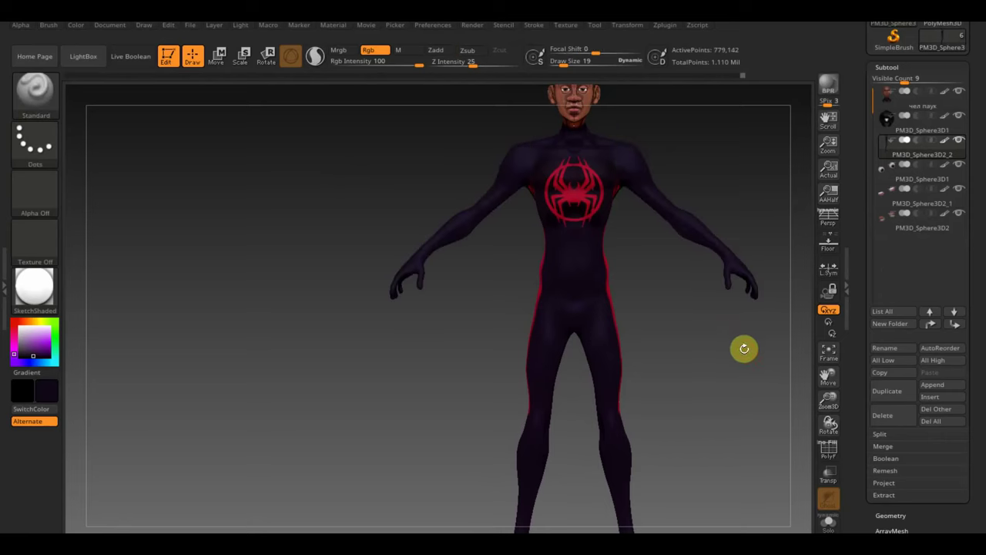
pyautogui.moveTo(744, 347)
pyautogui.keyDown('alt'); pyautogui.mouseDown()
pyautogui.moveTo(647, 376)
pyautogui.moveTo(633, 362)
pyautogui.mouseUp(); pyautogui.keyUp('alt')
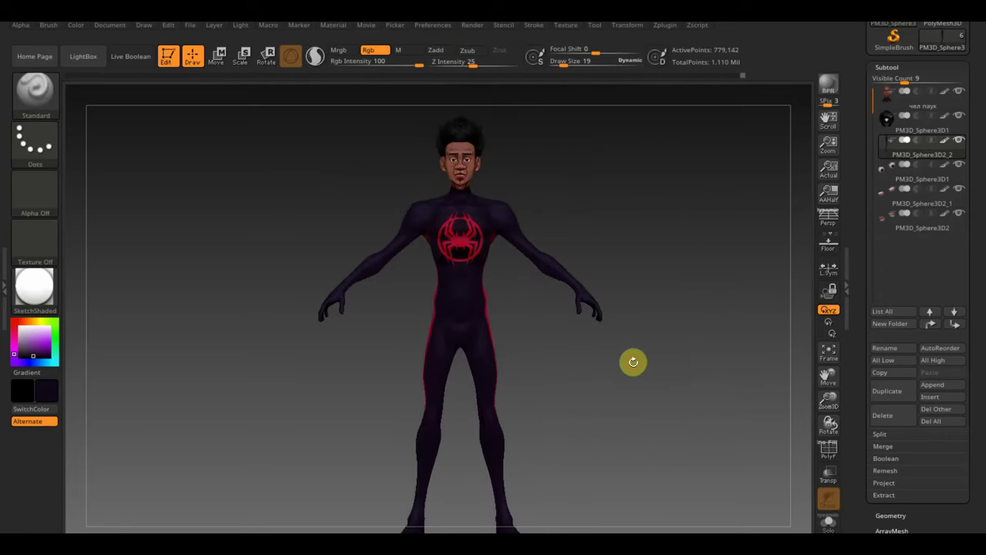
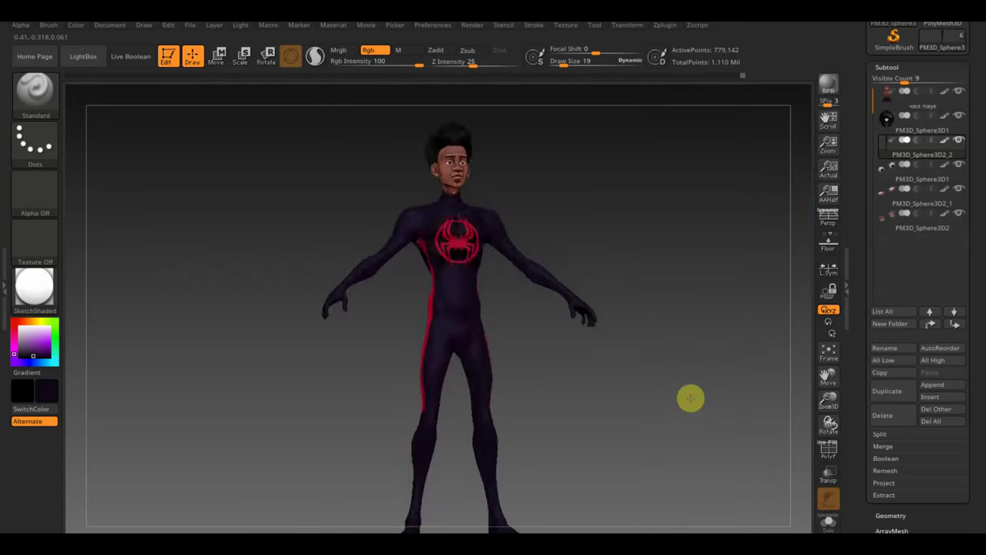
# Step: Paint the hand's fingertips red with the Standard brush, then drop Draw Size to 5
pyautogui.moveTo(689, 398)
pyautogui.mouseDown()
pyautogui.moveTo(720, 344)
pyautogui.moveTo(721, 354)
pyautogui.mouseUp()
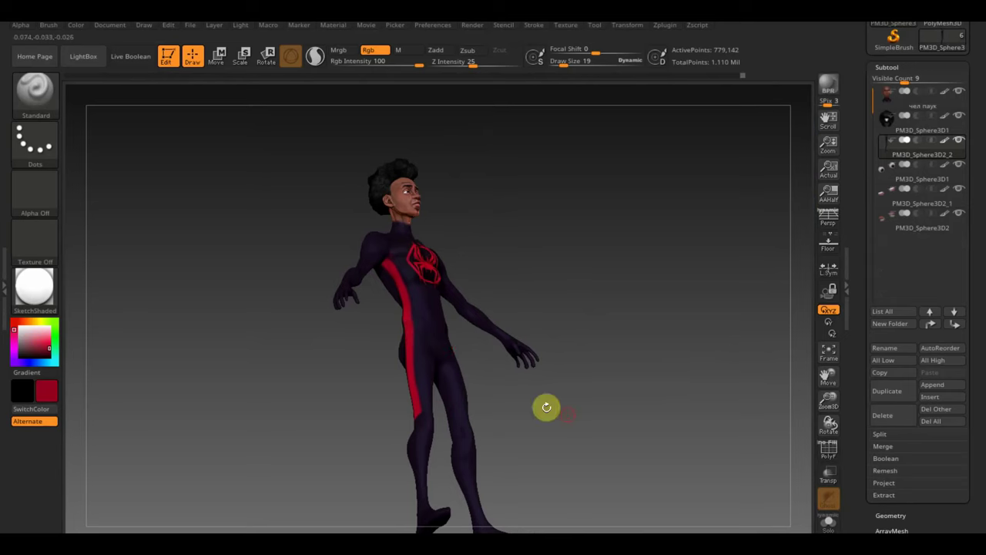
pyautogui.moveTo(619, 408)
pyautogui.mouseDown()
pyautogui.moveTo(565, 396)
pyautogui.moveTo(568, 367)
pyautogui.moveTo(451, 254)
pyautogui.moveTo(522, 352)
pyautogui.moveTo(504, 328)
pyautogui.moveTo(460, 319)
pyautogui.moveTo(491, 301)
pyautogui.moveTo(370, 251)
pyautogui.moveTo(348, 206)
pyautogui.mouseUp()
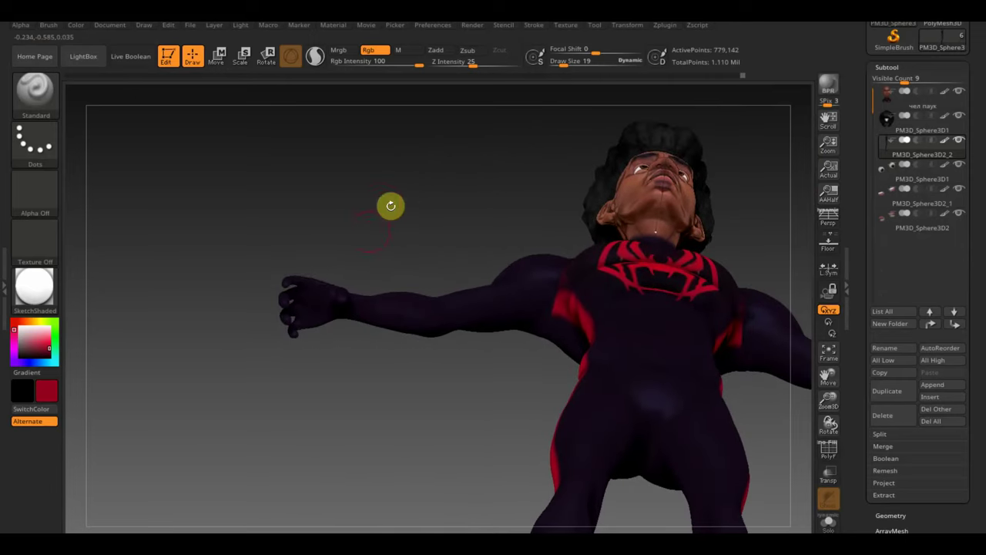
pyautogui.moveTo(320, 297)
pyautogui.mouseDown()
pyautogui.moveTo(295, 292)
pyautogui.moveTo(315, 311)
pyautogui.moveTo(292, 330)
pyautogui.moveTo(318, 310)
pyautogui.moveTo(359, 356)
pyautogui.moveTo(369, 393)
pyautogui.moveTo(341, 306)
pyautogui.moveTo(381, 335)
pyautogui.moveTo(419, 390)
pyautogui.mouseUp()
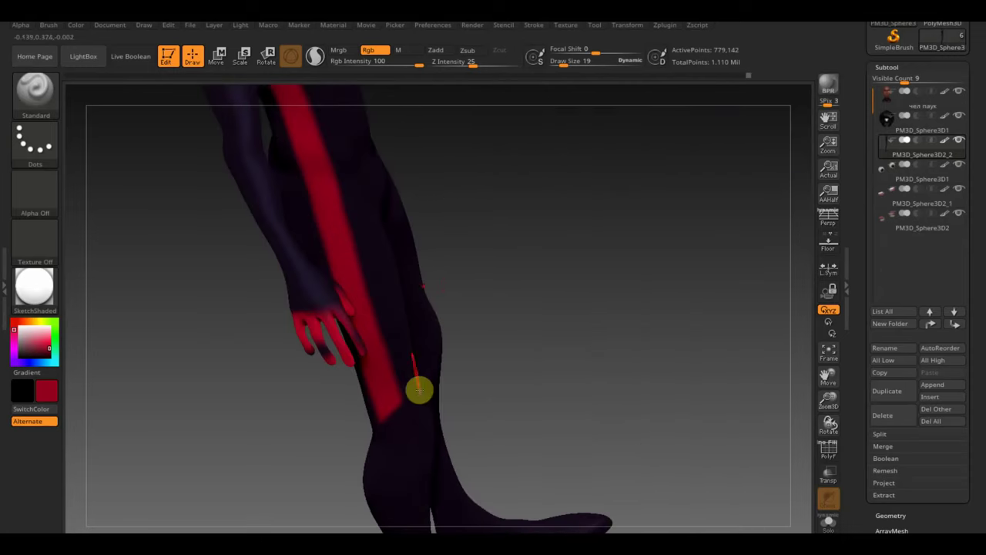
pyautogui.moveTo(563, 63); pyautogui.dragTo(560, 63)
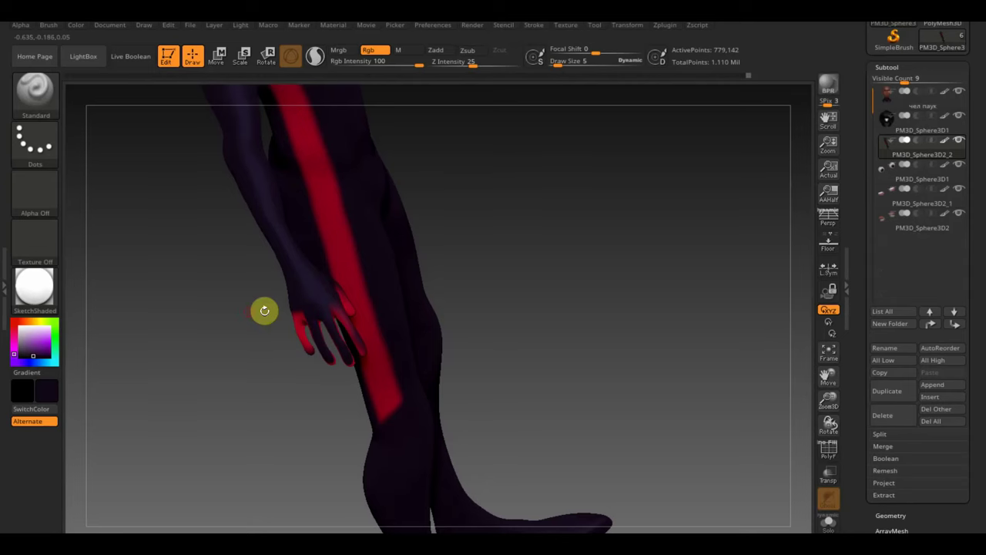
# Step: Orbit and zoom around the legs, arm and hand to inspect the red-painted fingertips
pyautogui.moveTo(264, 310); pyautogui.dragTo(244, 305)
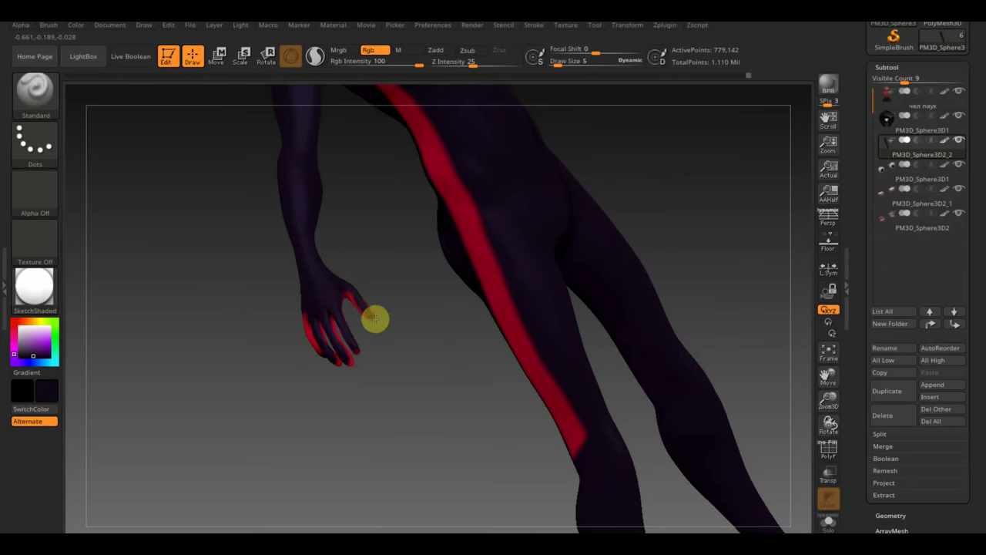
pyautogui.moveTo(387, 326); pyautogui.dragTo(386, 380)
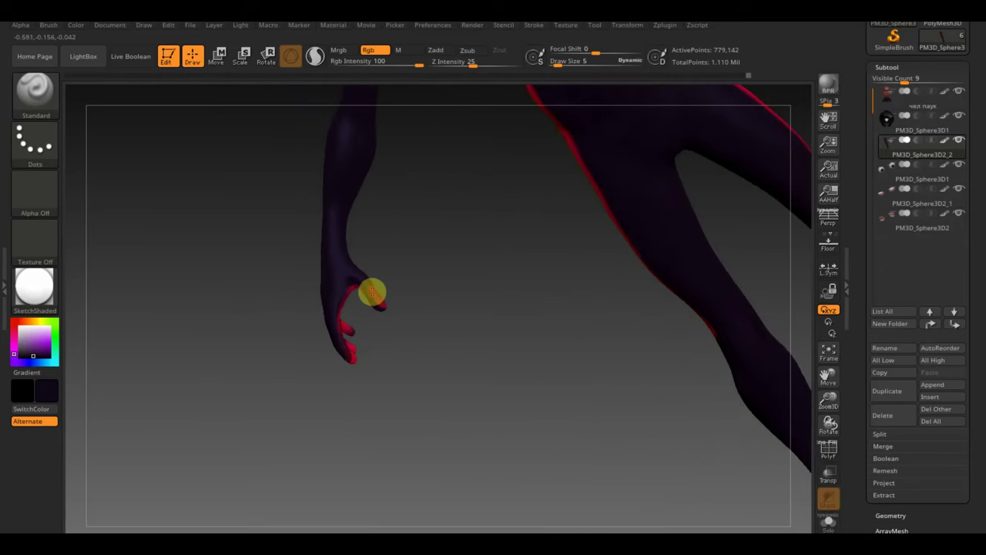
pyautogui.moveTo(379, 280)
pyautogui.mouseDown()
pyautogui.moveTo(350, 282)
pyautogui.moveTo(362, 275)
pyautogui.moveTo(374, 319)
pyautogui.mouseUp()
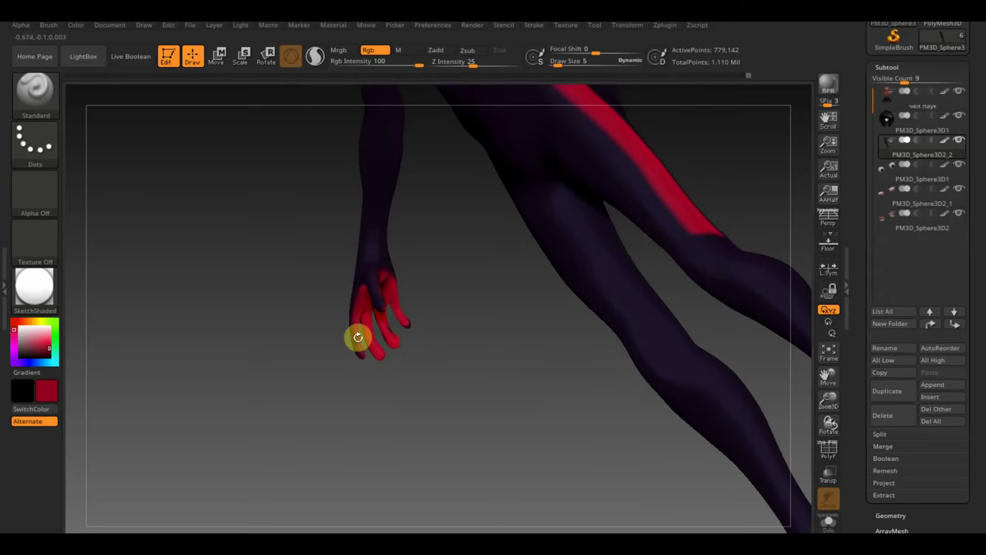
pyautogui.moveTo(358, 337)
pyautogui.mouseDown()
pyautogui.moveTo(422, 346)
pyautogui.moveTo(406, 325)
pyautogui.moveTo(393, 383)
pyautogui.moveTo(348, 372)
pyautogui.moveTo(344, 355)
pyautogui.mouseUp()
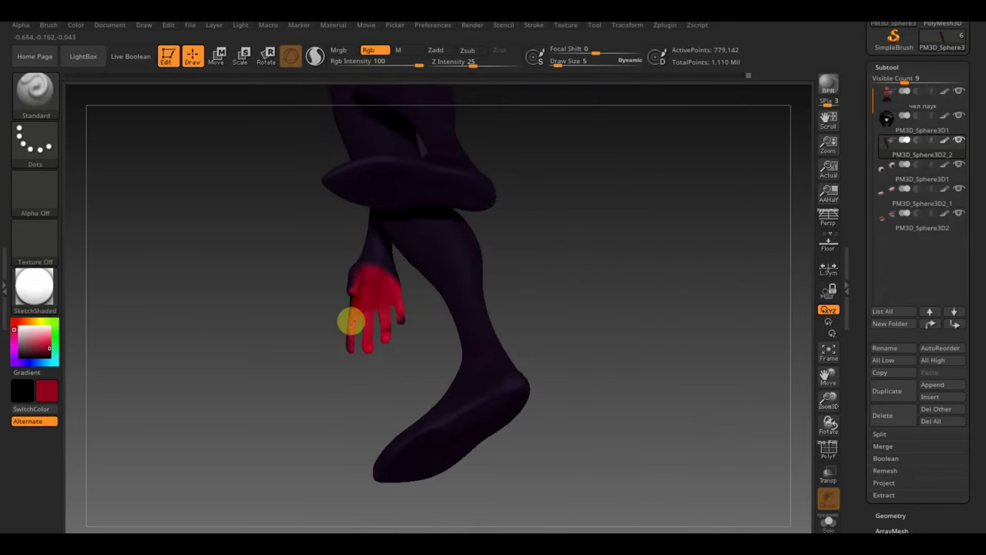
pyautogui.moveTo(357, 351)
pyautogui.mouseDown()
pyautogui.moveTo(401, 339)
pyautogui.moveTo(407, 326)
pyautogui.moveTo(378, 139)
pyautogui.mouseUp()
pyautogui.moveTo(552, 242)
pyautogui.mouseDown()
pyautogui.moveTo(574, 206)
pyautogui.moveTo(547, 183)
pyautogui.moveTo(528, 213)
pyautogui.moveTo(548, 218)
pyautogui.moveTo(425, 245)
pyautogui.moveTo(421, 285)
pyautogui.moveTo(393, 290)
pyautogui.moveTo(375, 254)
pyautogui.moveTo(412, 306)
pyautogui.moveTo(388, 287)
pyautogui.moveTo(412, 297)
pyautogui.moveTo(379, 303)
pyautogui.moveTo(372, 321)
pyautogui.moveTo(350, 321)
pyautogui.moveTo(414, 317)
pyautogui.moveTo(425, 293)
pyautogui.moveTo(442, 311)
pyautogui.moveTo(408, 234)
pyautogui.moveTo(411, 273)
pyautogui.moveTo(427, 302)
pyautogui.moveTo(424, 282)
pyautogui.moveTo(441, 304)
pyautogui.mouseUp()
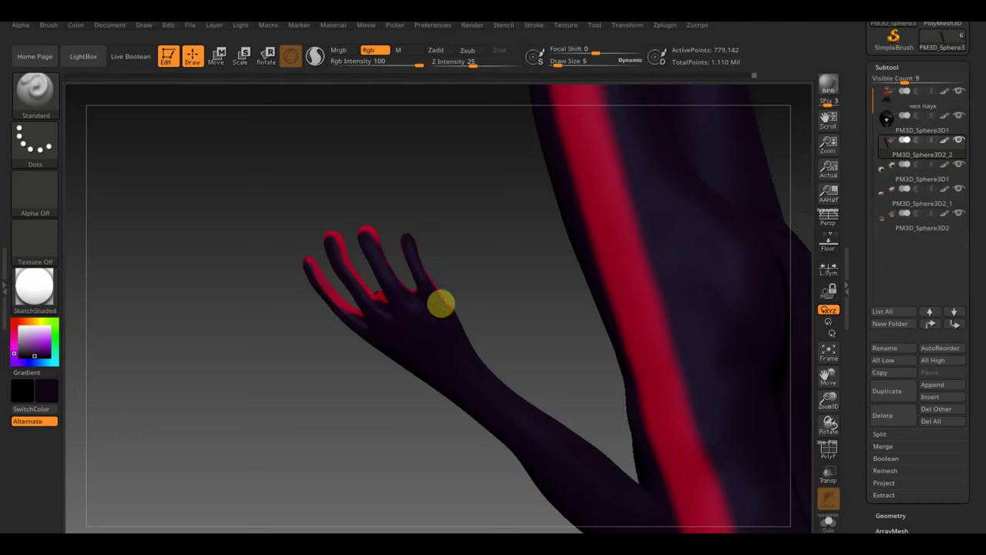
pyautogui.moveTo(348, 380)
pyautogui.mouseDown()
pyautogui.moveTo(365, 393)
pyautogui.moveTo(373, 340)
pyautogui.mouseUp()
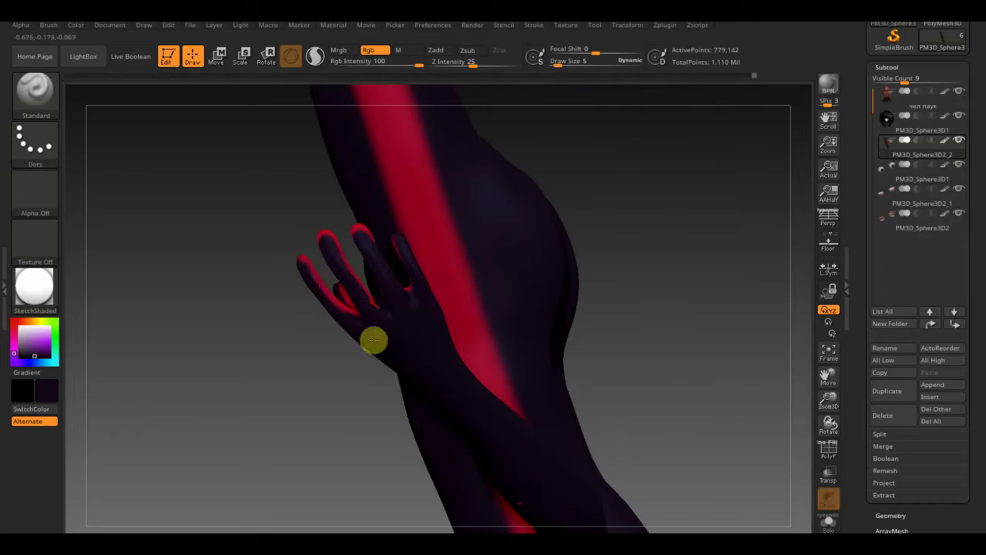
pyautogui.moveTo(270, 292)
pyautogui.mouseDown()
pyautogui.moveTo(251, 325)
pyautogui.moveTo(267, 311)
pyautogui.mouseUp()
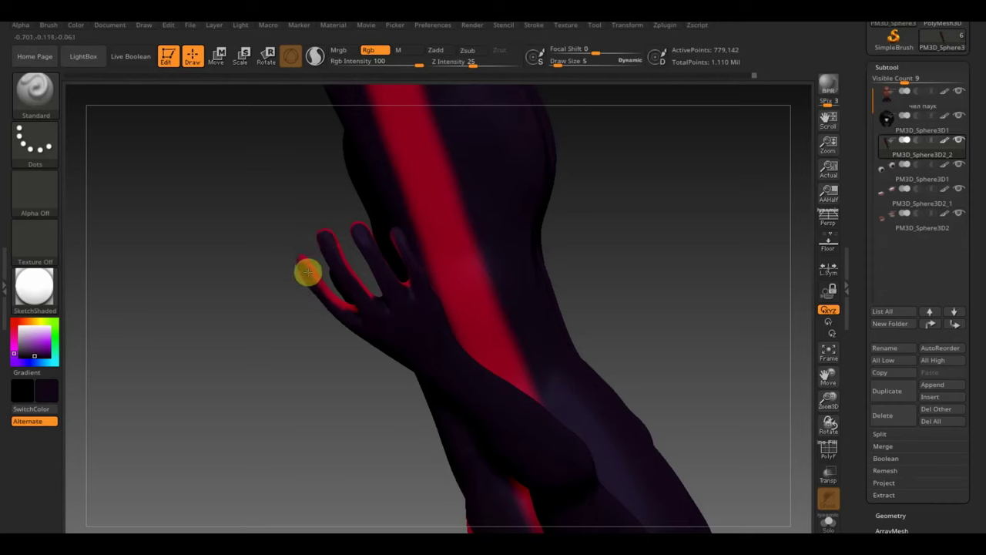
pyautogui.moveTo(299, 265)
pyautogui.mouseDown()
pyautogui.moveTo(278, 282)
pyautogui.moveTo(306, 248)
pyautogui.moveTo(356, 259)
pyautogui.moveTo(386, 315)
pyautogui.moveTo(306, 504)
pyautogui.moveTo(297, 452)
pyautogui.moveTo(264, 465)
pyautogui.mouseUp()
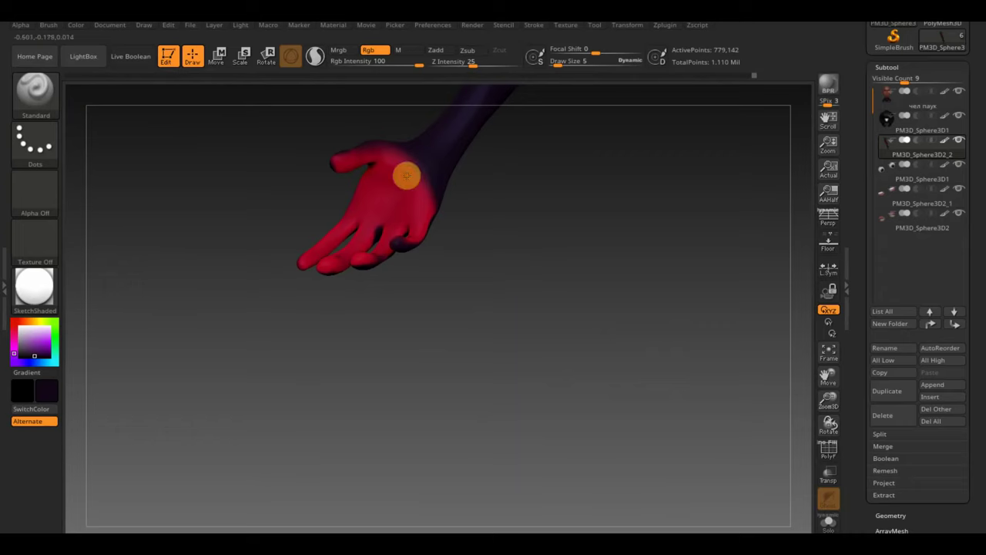
pyautogui.moveTo(406, 176)
pyautogui.mouseDown()
pyautogui.moveTo(497, 235)
pyautogui.moveTo(513, 335)
pyautogui.moveTo(522, 338)
pyautogui.moveTo(516, 318)
pyautogui.moveTo(550, 350)
pyautogui.moveTo(436, 188)
pyautogui.moveTo(608, 295)
pyautogui.moveTo(514, 323)
pyautogui.moveTo(540, 333)
pyautogui.mouseUp()
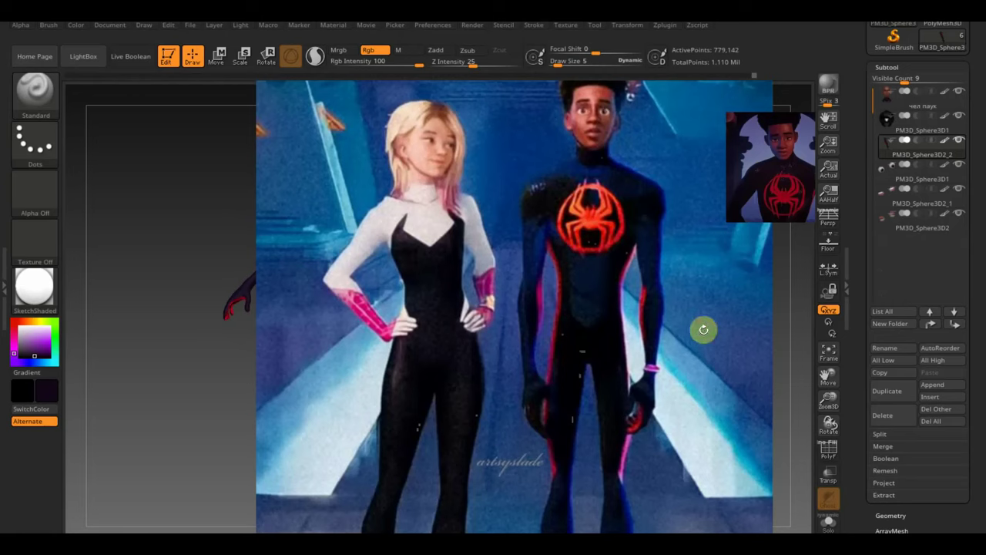
# Step: Hide the reference, frame the upper body front-on, and lower Rgb Intensity to 14
pyautogui.hotkey('shift', 'z')
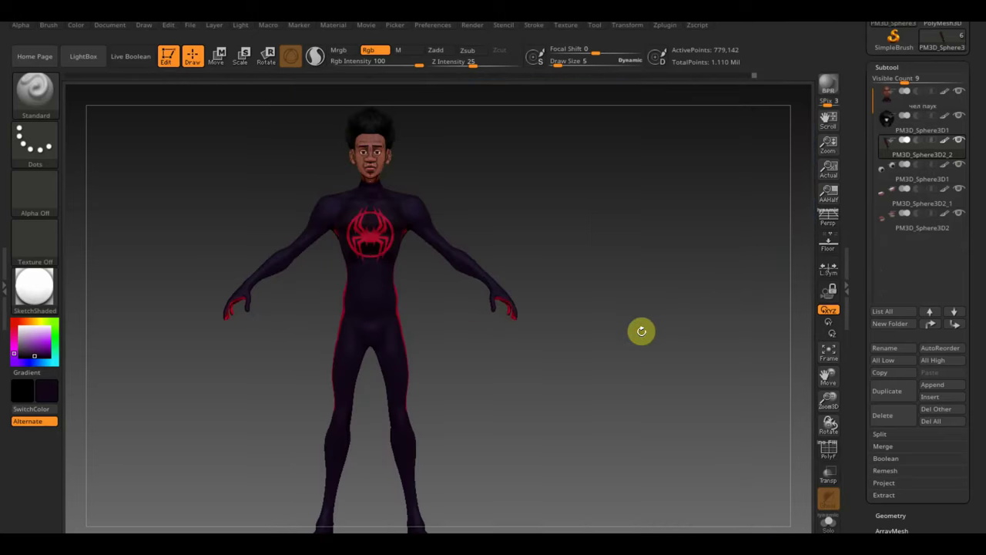
pyautogui.moveTo(598, 368)
pyautogui.keyDown('alt'); pyautogui.mouseDown()
pyautogui.moveTo(642, 398)
pyautogui.moveTo(572, 454)
pyautogui.mouseUp(); pyautogui.keyUp('alt')
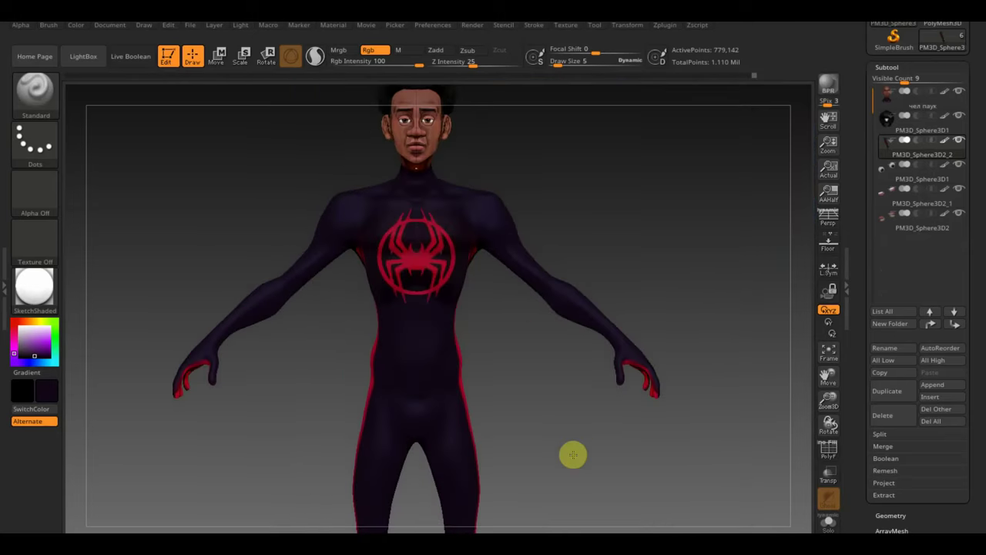
pyautogui.keyDown('alt'); pyautogui.moveTo(504, 398); pyautogui.dragTo(512, 441); pyautogui.keyUp('alt')
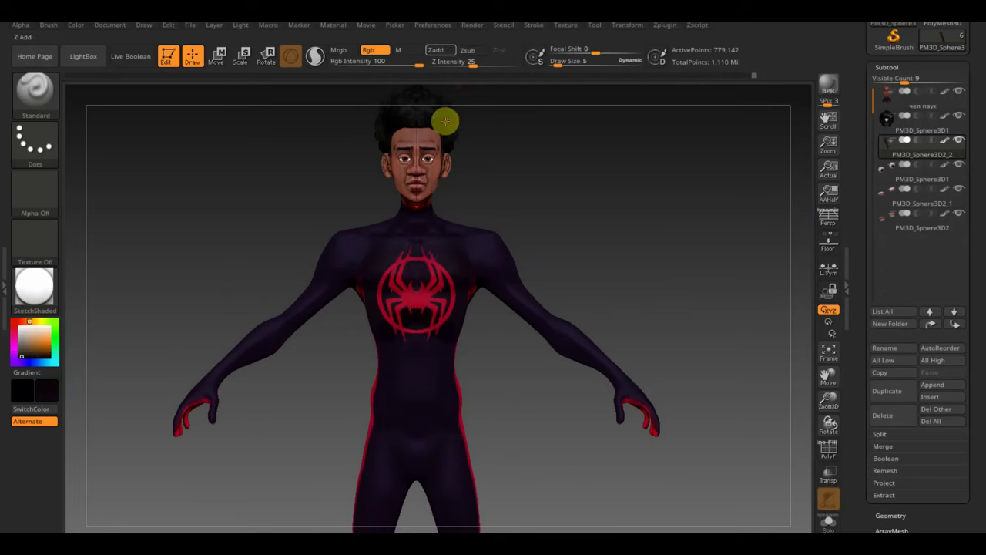
pyautogui.moveTo(411, 61); pyautogui.dragTo(372, 63)
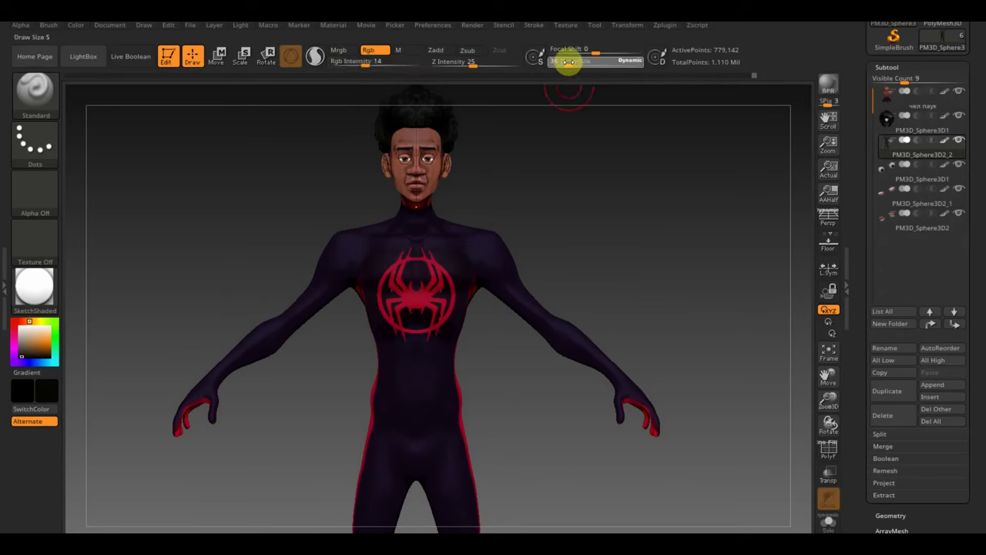
pyautogui.moveTo(567, 62); pyautogui.dragTo(565, 63)
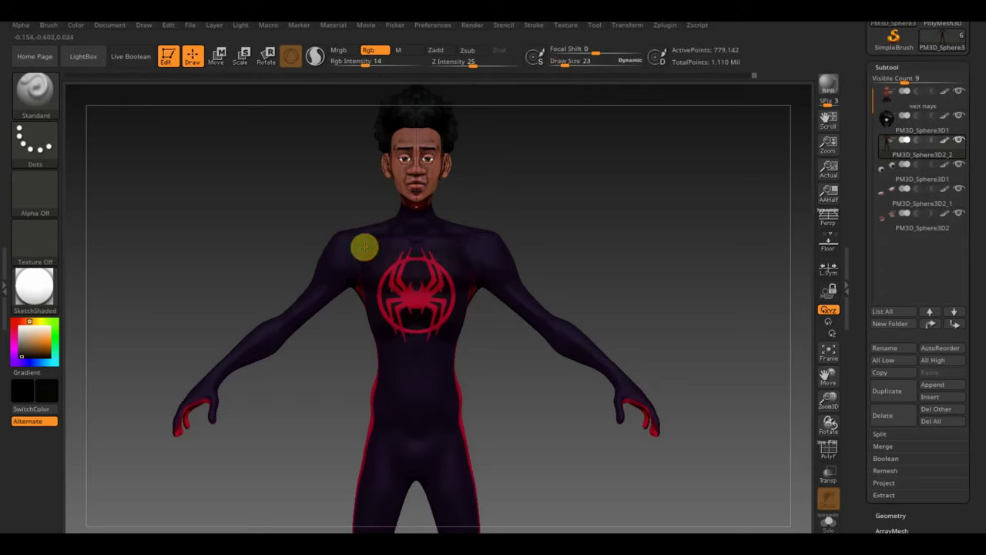
pyautogui.moveTo(571, 202)
pyautogui.mouseDown()
pyautogui.moveTo(603, 235)
pyautogui.moveTo(388, 238)
pyautogui.mouseUp()
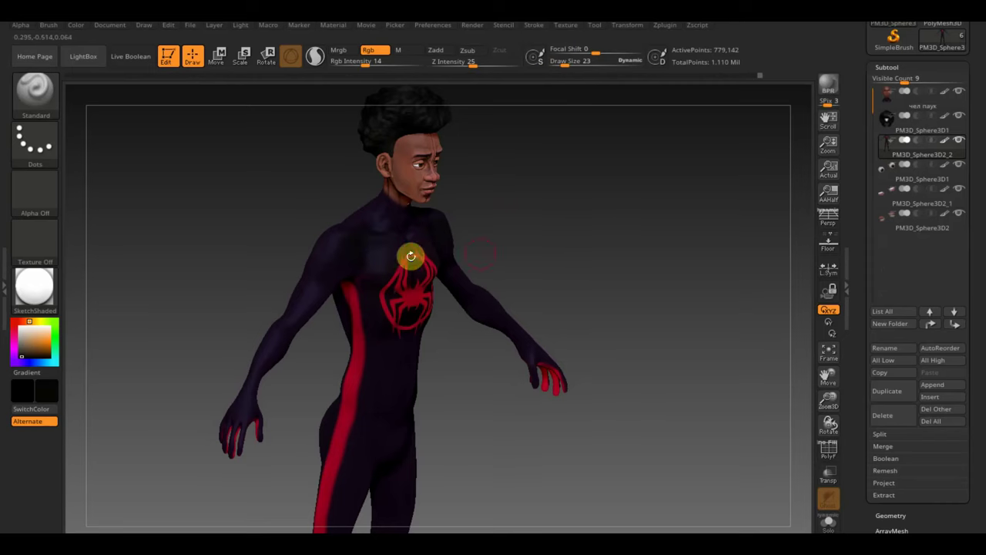
pyautogui.moveTo(566, 248); pyautogui.dragTo(708, 227)
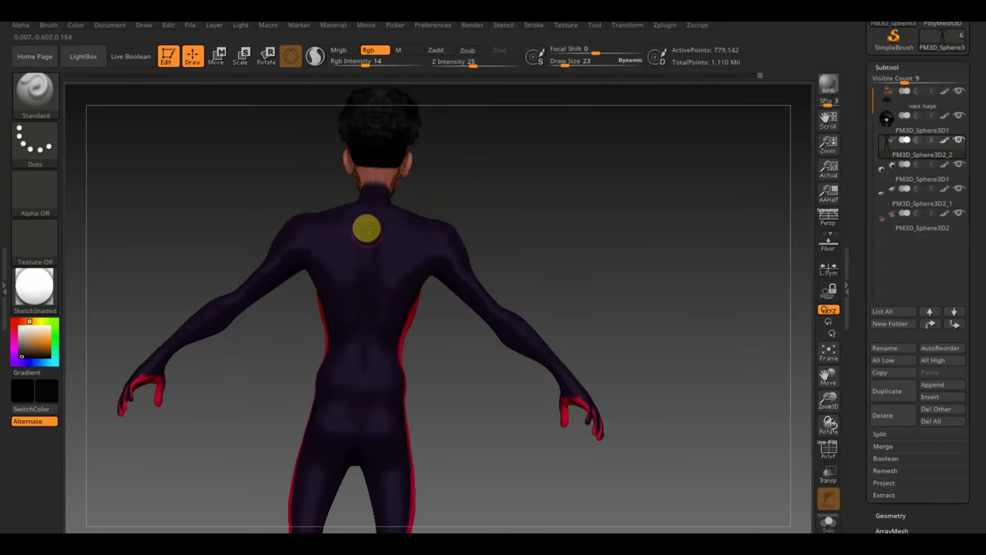
pyautogui.moveTo(370, 202); pyautogui.dragTo(380, 273)
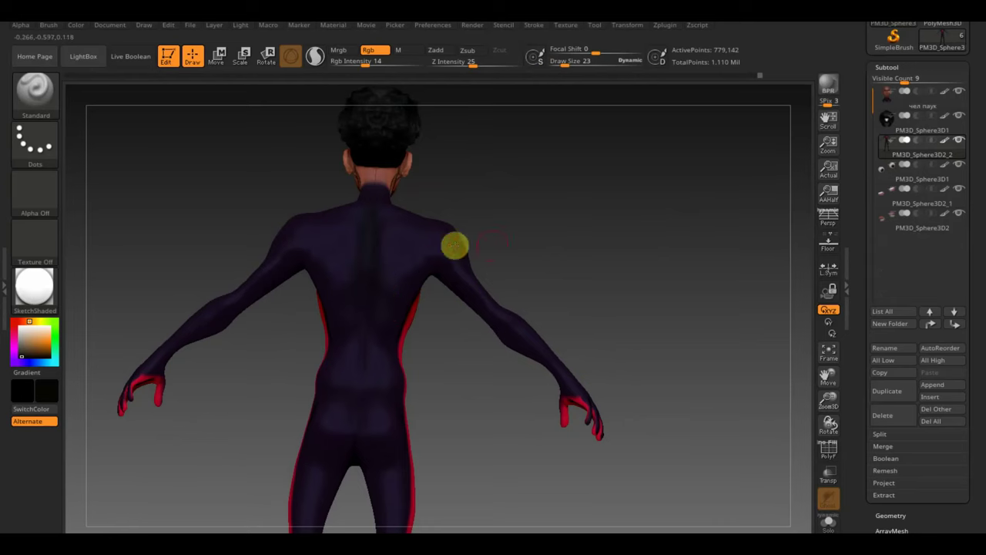
pyautogui.moveTo(455, 244)
pyautogui.mouseDown()
pyautogui.moveTo(544, 264)
pyautogui.moveTo(478, 255)
pyautogui.mouseUp()
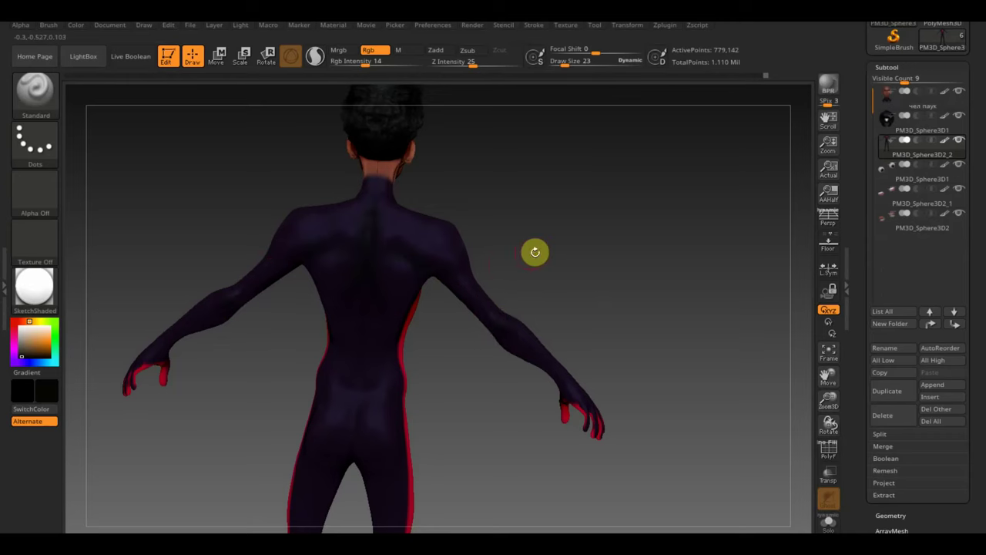
pyautogui.moveTo(533, 251); pyautogui.dragTo(524, 257)
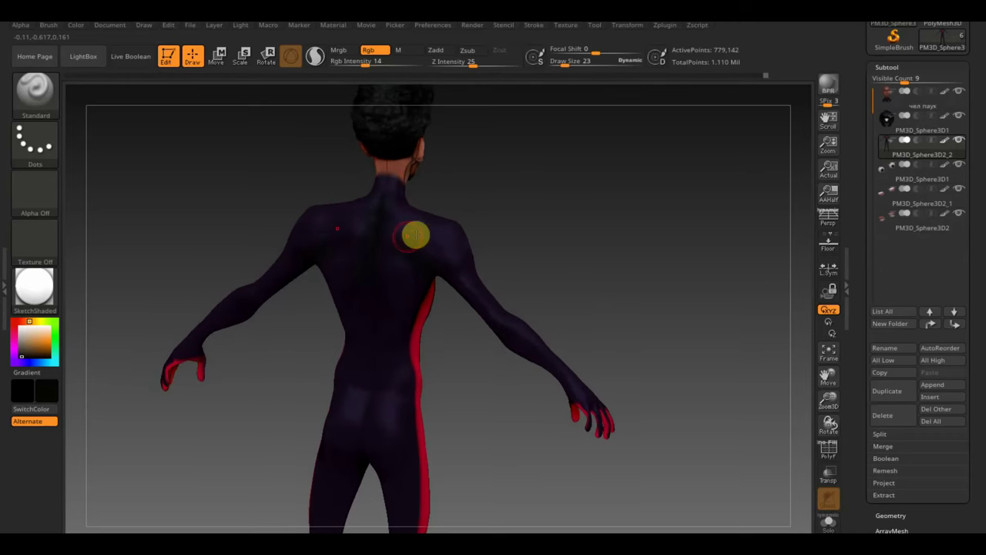
pyautogui.moveTo(483, 228); pyautogui.dragTo(541, 252)
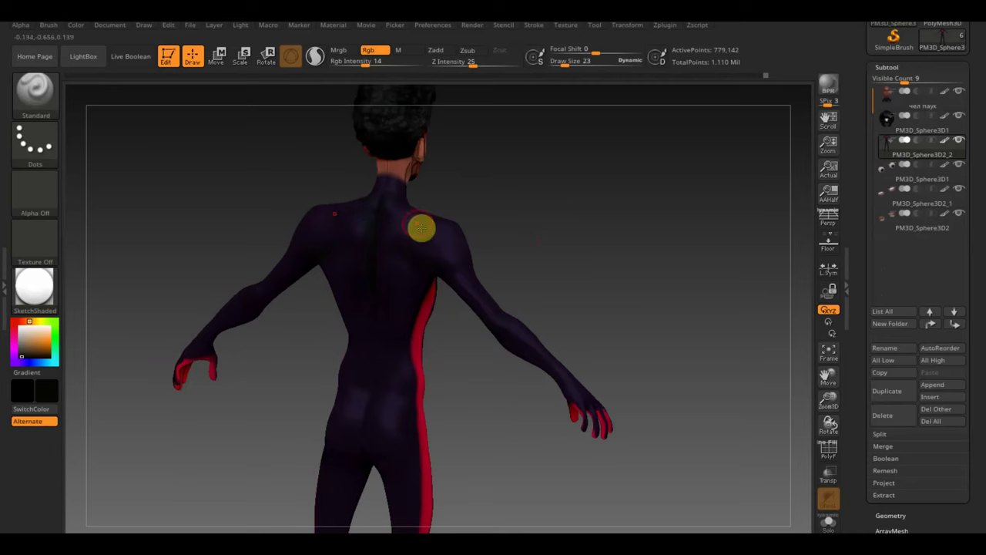
pyautogui.moveTo(426, 232); pyautogui.dragTo(411, 236)
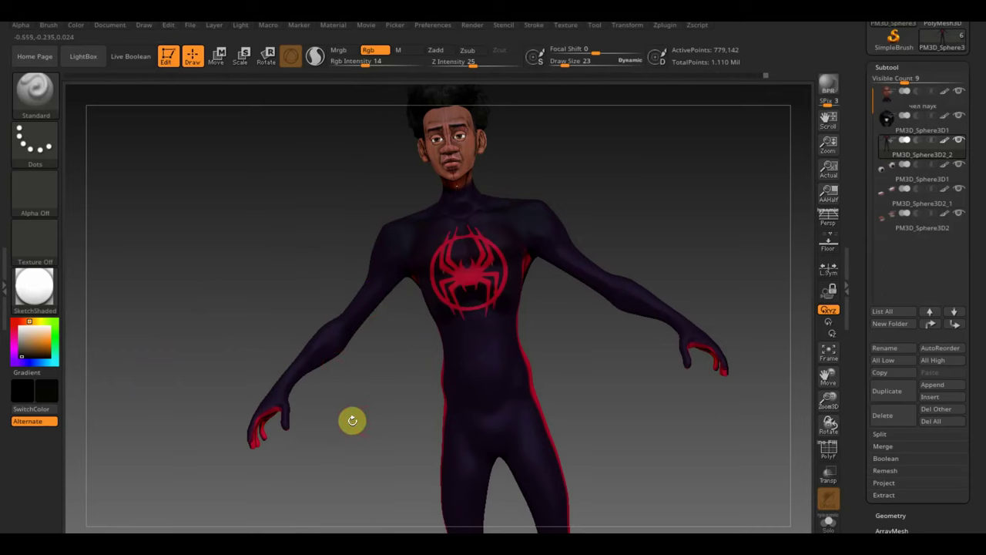
pyautogui.moveTo(508, 409)
pyautogui.mouseDown()
pyautogui.moveTo(600, 418)
pyautogui.moveTo(585, 442)
pyautogui.moveTo(519, 346)
pyautogui.mouseUp()
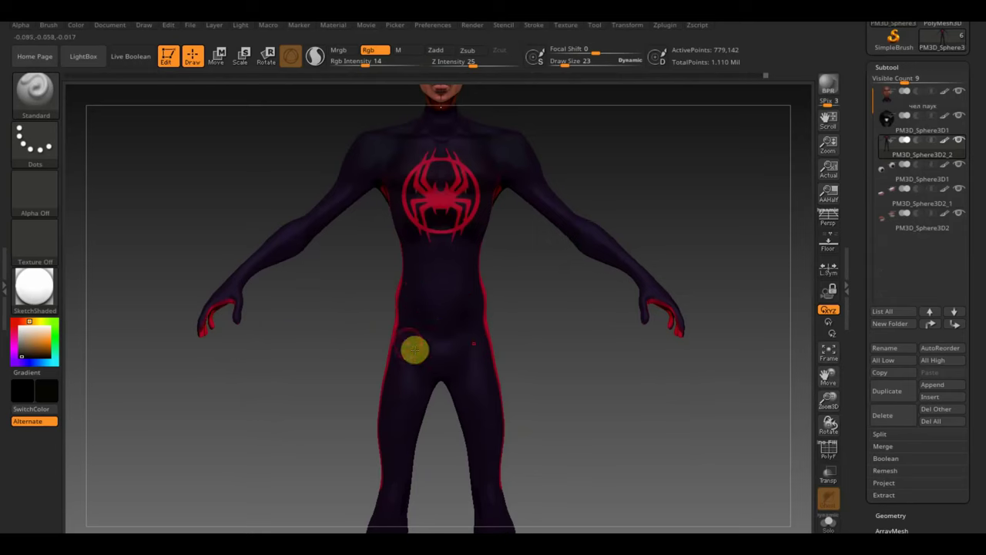
pyautogui.moveTo(583, 388)
pyautogui.keyDown('alt'); pyautogui.mouseDown()
pyautogui.moveTo(574, 334)
pyautogui.moveTo(584, 226)
pyautogui.mouseUp(); pyautogui.keyUp('alt')
pyautogui.click(494, 357)
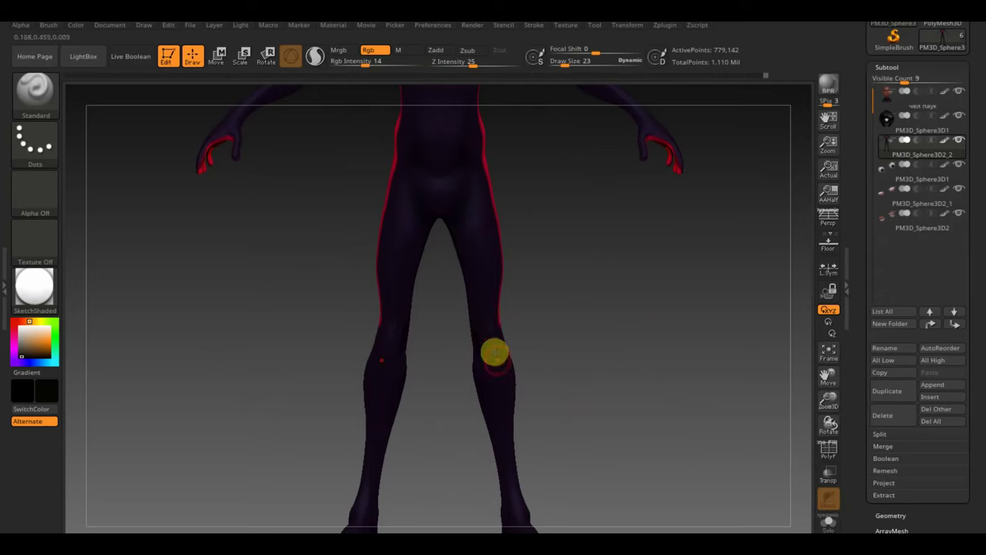
pyautogui.moveTo(597, 368)
pyautogui.mouseDown()
pyautogui.moveTo(590, 339)
pyautogui.moveTo(596, 352)
pyautogui.moveTo(630, 358)
pyautogui.mouseUp()
pyautogui.click(484, 439)
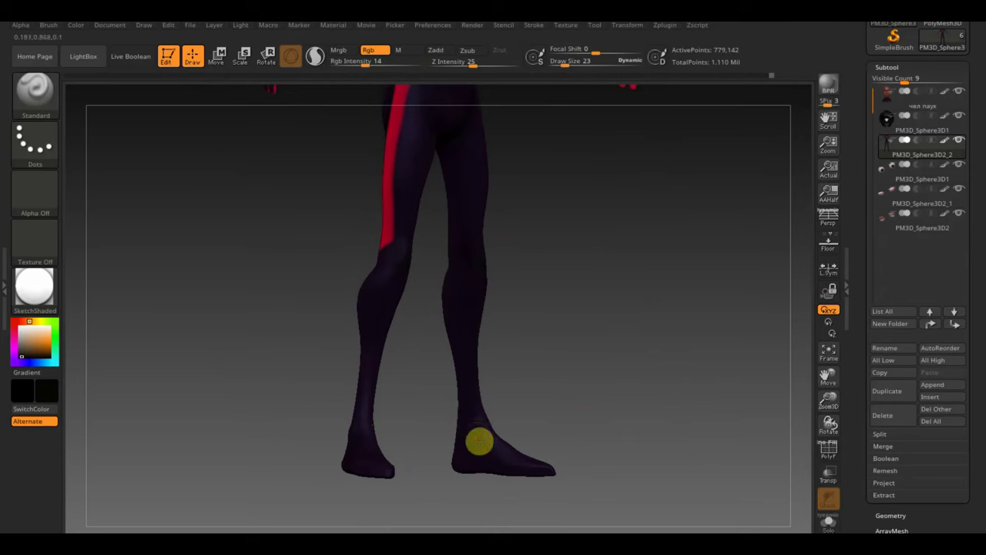
pyautogui.moveTo(530, 427)
pyautogui.mouseDown()
pyautogui.moveTo(542, 465)
pyautogui.moveTo(579, 450)
pyautogui.moveTo(517, 467)
pyautogui.mouseUp()
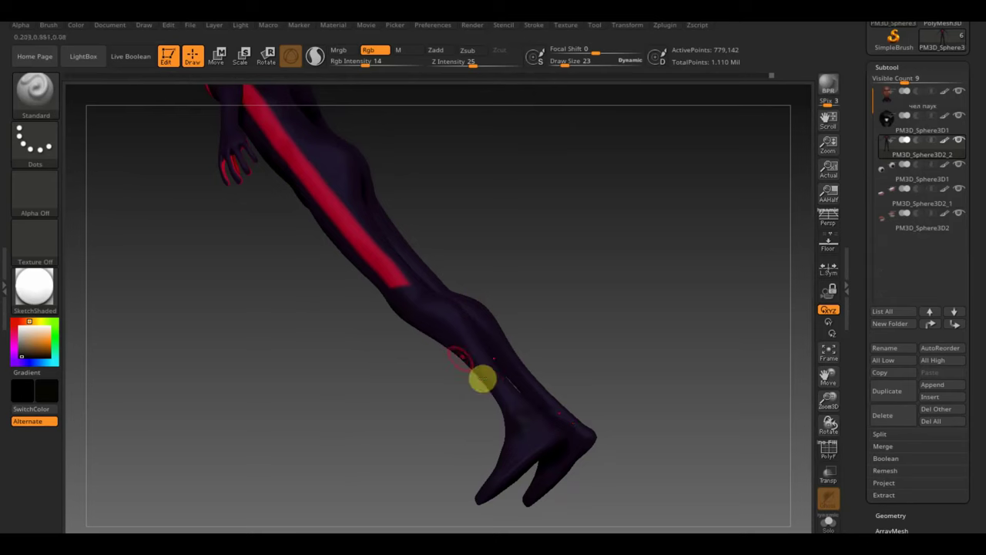
pyautogui.moveTo(422, 295)
pyautogui.mouseDown()
pyautogui.moveTo(537, 282)
pyautogui.moveTo(435, 300)
pyautogui.mouseUp()
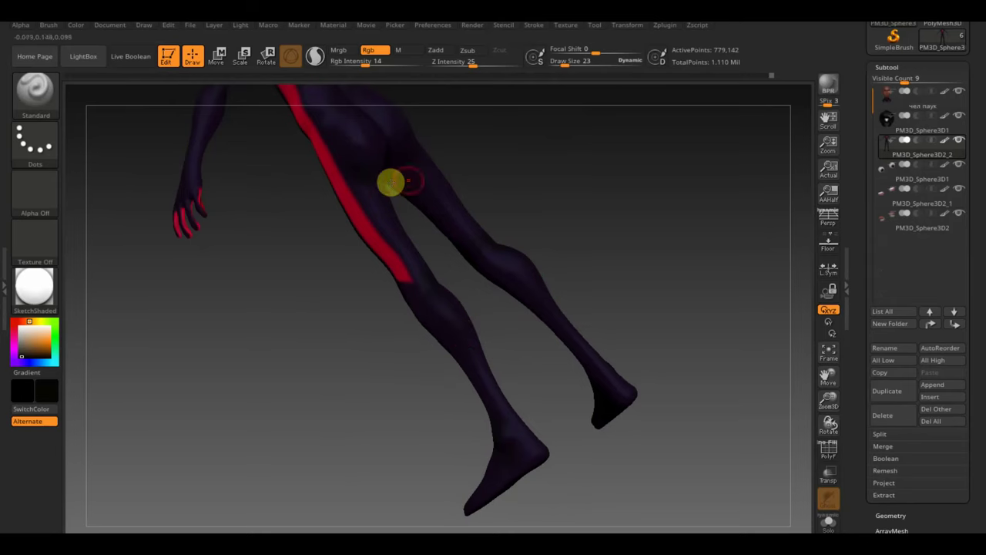
pyautogui.moveTo(553, 150)
pyautogui.keyDown('shift'); pyautogui.mouseDown()
pyautogui.moveTo(570, 149)
pyautogui.moveTo(569, 193)
pyautogui.mouseUp(); pyautogui.keyUp('shift')
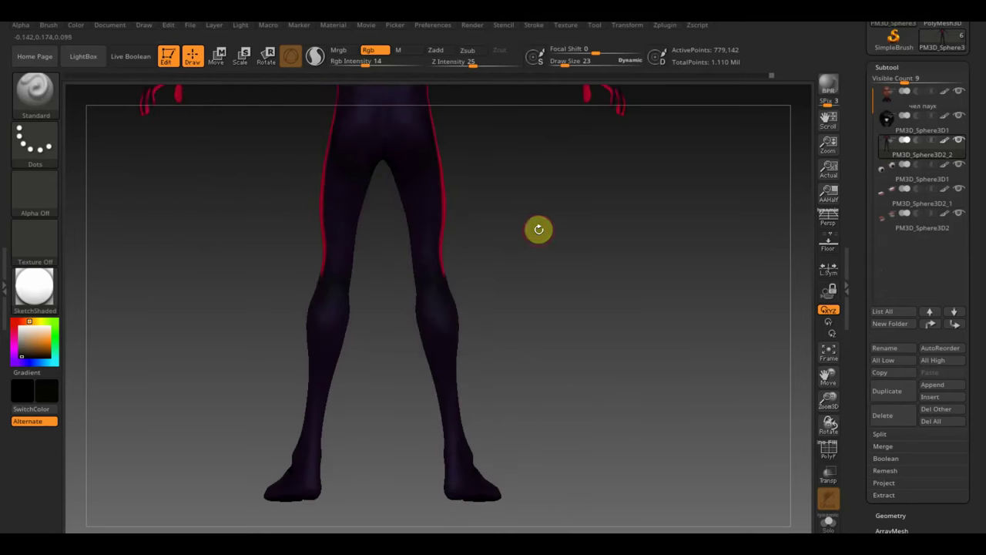
pyautogui.keyDown('alt'); pyautogui.moveTo(537, 229); pyautogui.dragTo(559, 341); pyautogui.keyUp('alt')
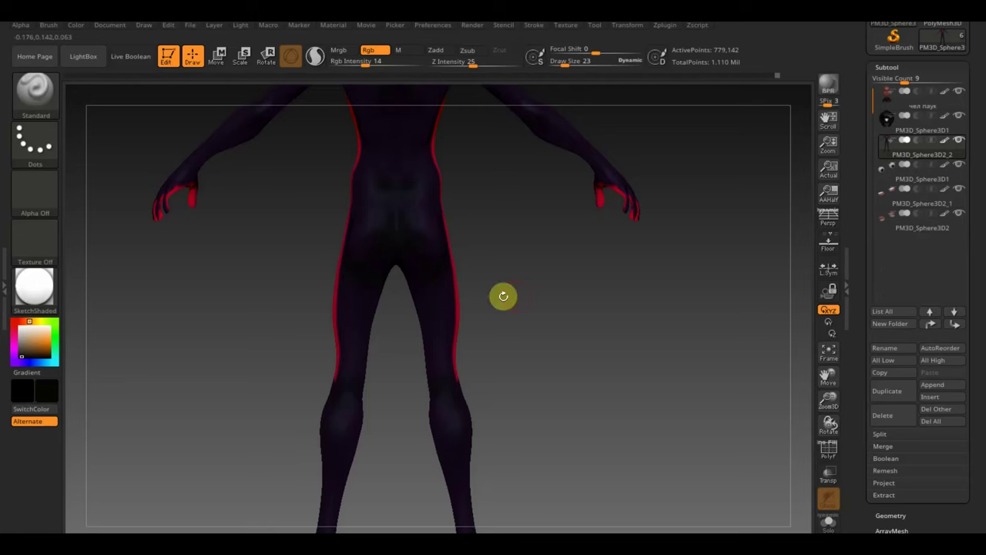
pyautogui.moveTo(502, 292)
pyautogui.mouseDown()
pyautogui.moveTo(487, 292)
pyautogui.moveTo(427, 161)
pyautogui.mouseUp()
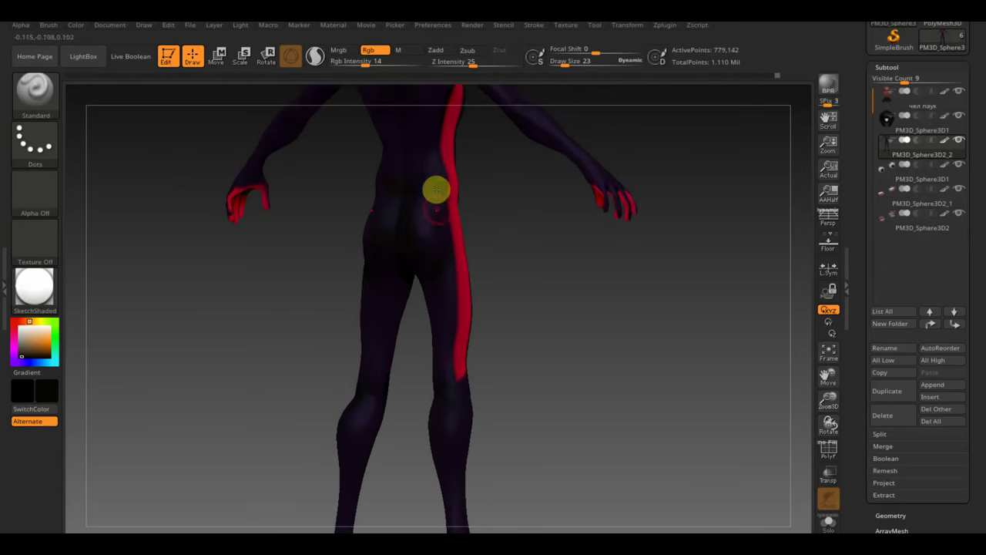
pyautogui.moveTo(546, 365)
pyautogui.mouseDown()
pyautogui.moveTo(580, 362)
pyautogui.moveTo(542, 362)
pyautogui.moveTo(579, 411)
pyautogui.mouseUp()
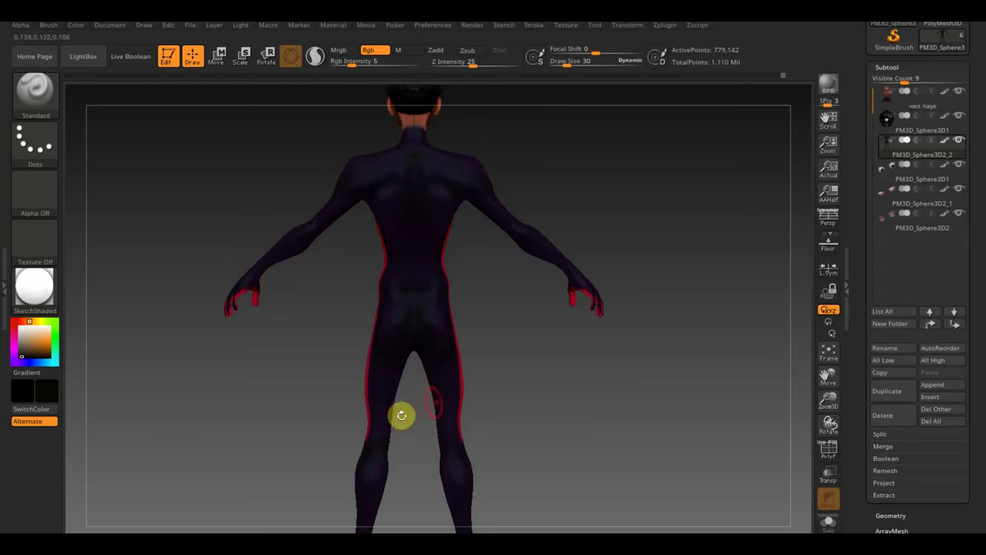
# Step: Turn the figure to face front and fit it in the view
pyautogui.moveTo(640, 346)
pyautogui.mouseDown()
pyautogui.moveTo(510, 412)
pyautogui.moveTo(465, 398)
pyautogui.mouseUp()
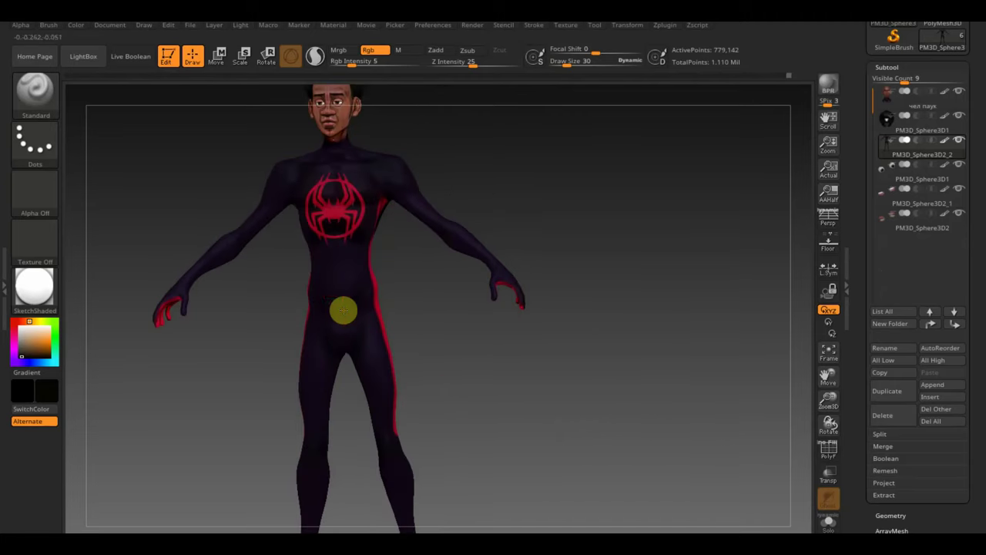
pyautogui.moveTo(409, 368); pyautogui.dragTo(473, 362)
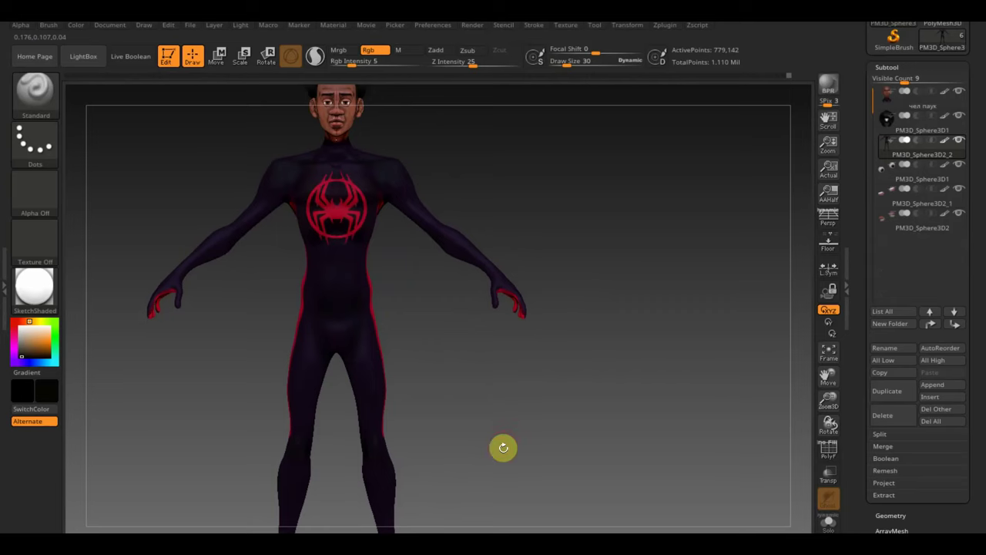
pyautogui.press('f')
pyautogui.keyDown('alt'); pyautogui.moveTo(501, 447); pyautogui.dragTo(560, 410); pyautogui.keyUp('alt')
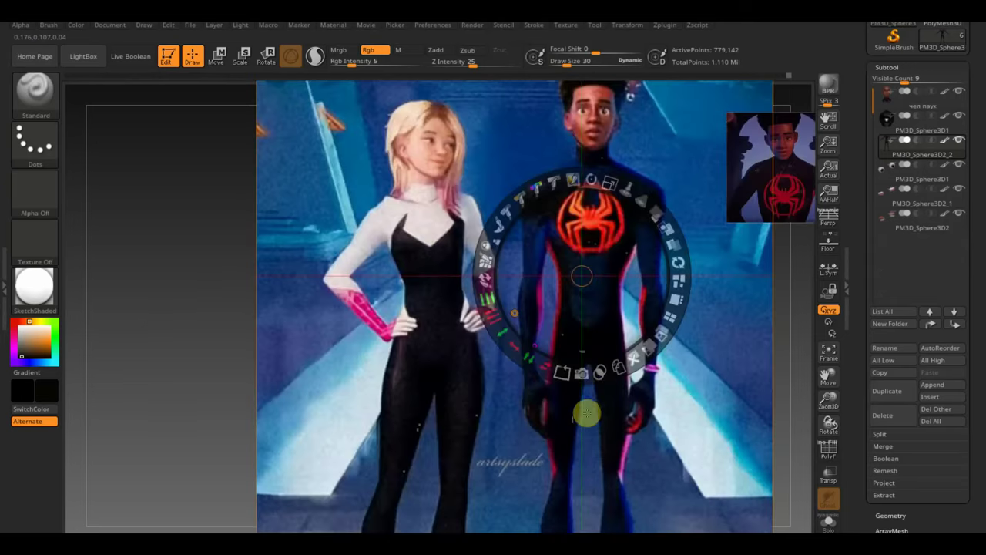
# Step: Shift the reference to show its red-soled shoes, then hide it and frame the lower leg side-on
pyautogui.moveTo(617, 339); pyautogui.dragTo(608, 164)
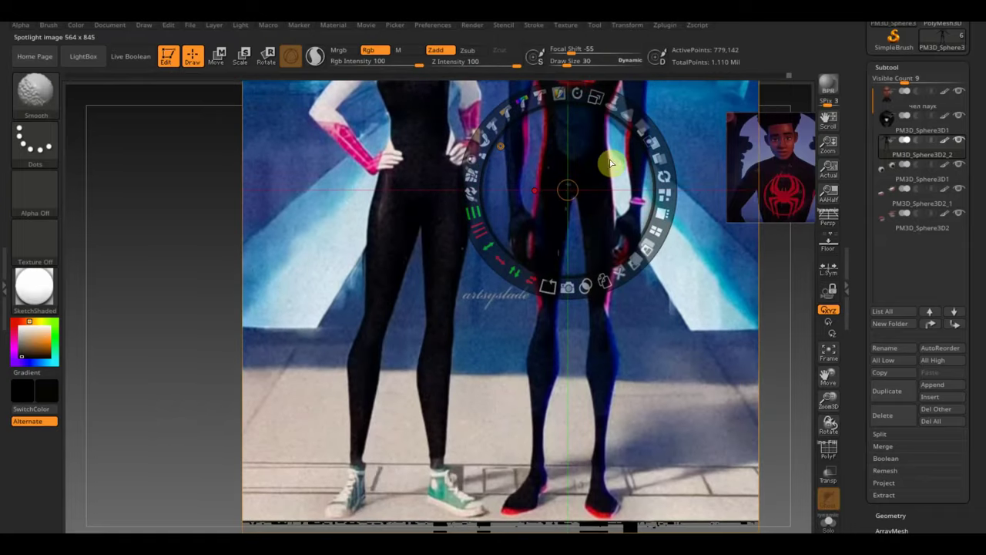
pyautogui.hotkey('shift', 'z')
pyautogui.moveTo(608, 160)
pyautogui.keyDown('shift'); pyautogui.mouseDown()
pyautogui.moveTo(654, 432)
pyautogui.moveTo(657, 412)
pyautogui.moveTo(627, 438)
pyautogui.moveTo(633, 423)
pyautogui.mouseUp(); pyautogui.keyUp('shift')
pyautogui.keyDown('ctrl'); pyautogui.moveTo(539, 505); pyautogui.dragTo(302, 438); pyautogui.keyUp('ctrl')
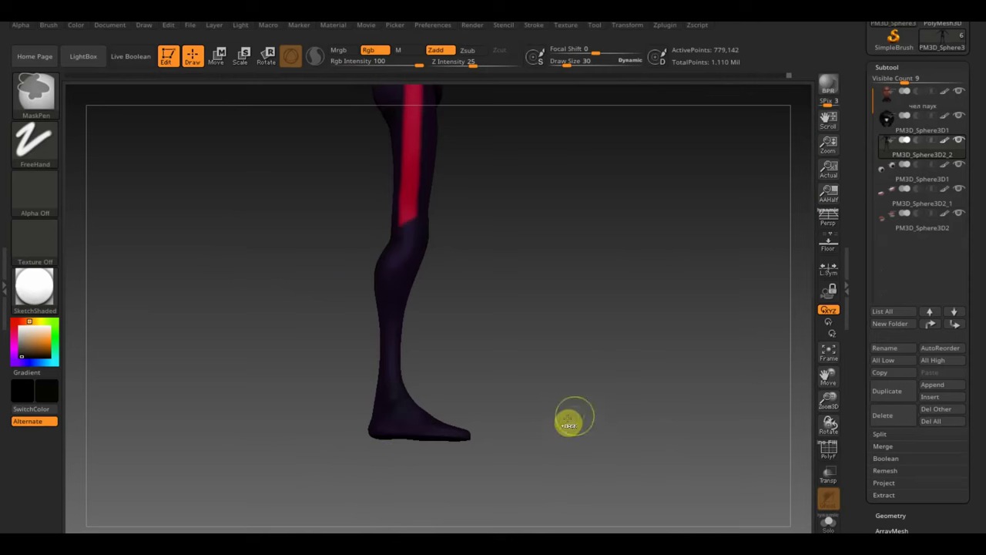
# Step: Undo the stray mask on the leg and raise Rgb Intensity back to 100
pyautogui.press('ctrl')
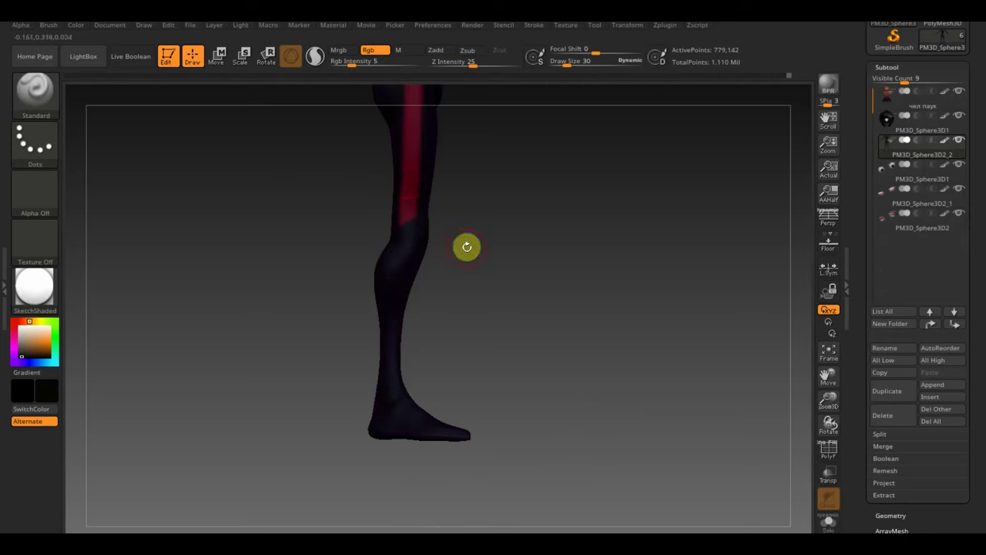
pyautogui.press('ctrl')
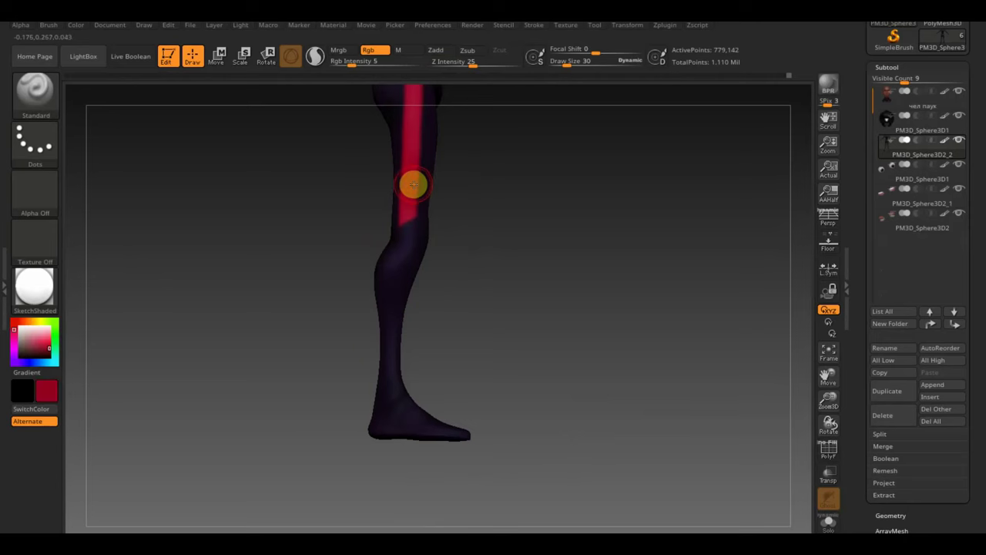
pyautogui.keyDown('ctrl'); pyautogui.click(440, 230); pyautogui.keyUp('ctrl')
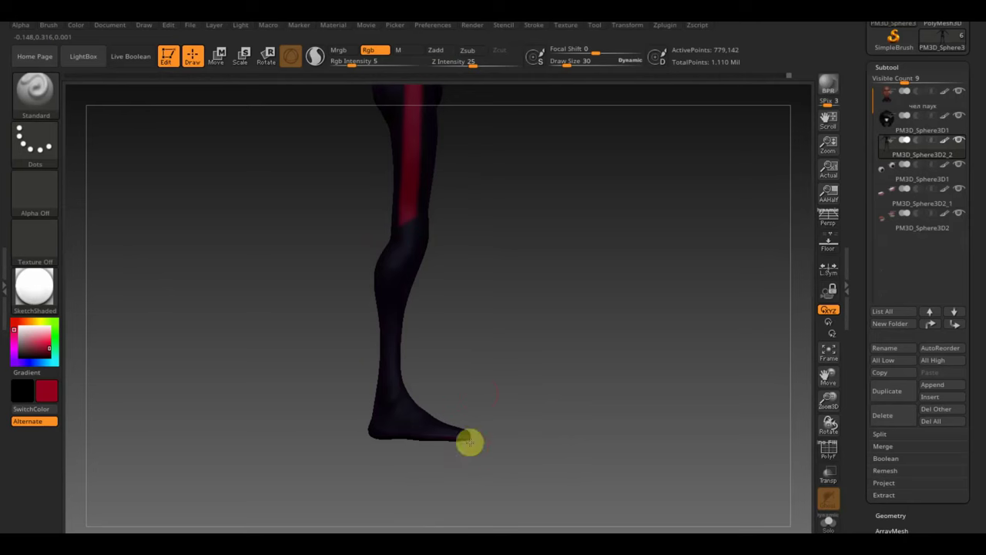
pyautogui.hotkey('ctrl', 'z')
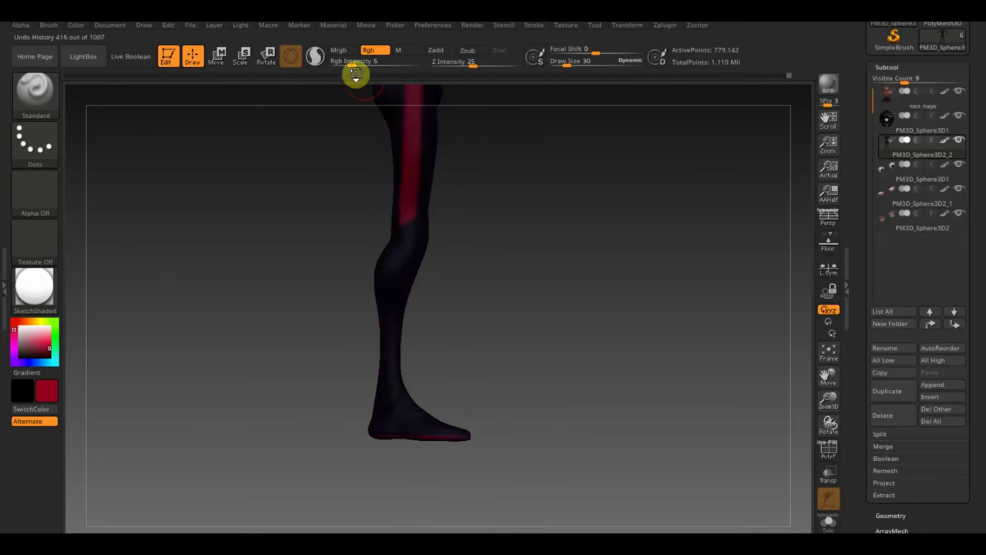
pyautogui.moveTo(352, 62); pyautogui.dragTo(428, 65)
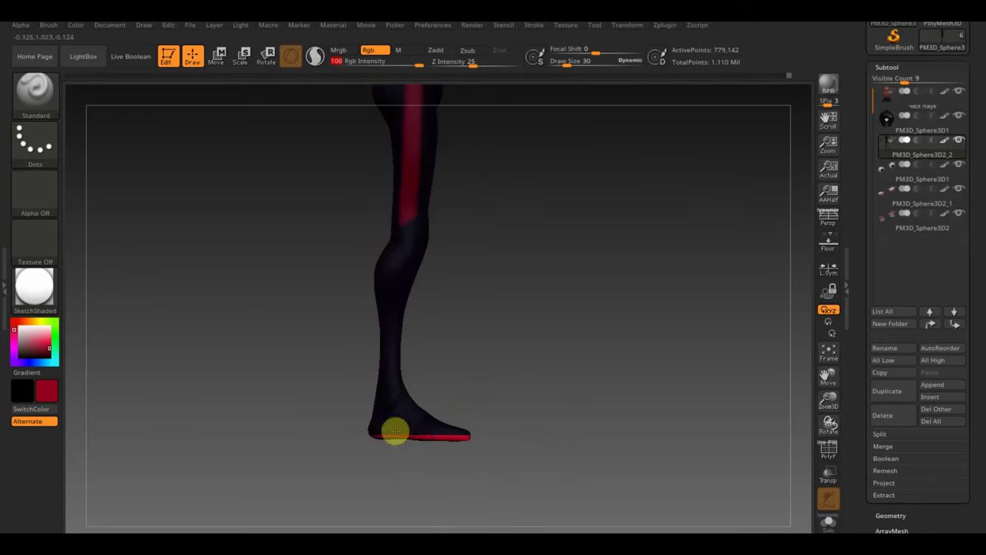
# Step: Paint a red strip along the sole and, at Draw Size 5, around the back of the heel
pyautogui.moveTo(329, 433)
pyautogui.mouseDown()
pyautogui.moveTo(521, 455)
pyautogui.moveTo(431, 471)
pyautogui.mouseUp()
pyautogui.moveTo(470, 443); pyautogui.dragTo(594, 436)
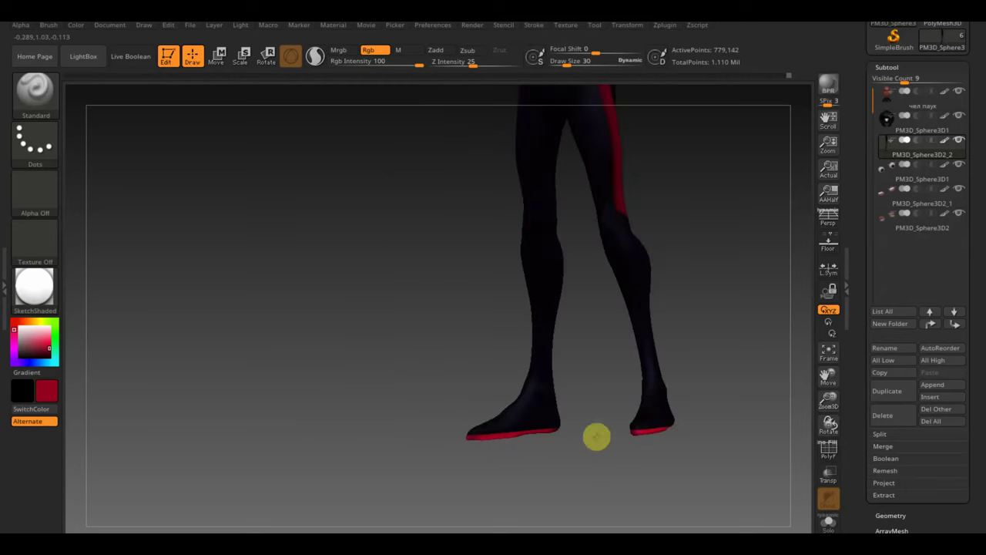
pyautogui.moveTo(520, 448); pyautogui.dragTo(652, 468)
pyautogui.moveTo(627, 414)
pyautogui.mouseDown()
pyautogui.moveTo(601, 387)
pyautogui.moveTo(603, 411)
pyautogui.moveTo(621, 325)
pyautogui.moveTo(608, 346)
pyautogui.moveTo(612, 434)
pyautogui.moveTo(634, 321)
pyautogui.moveTo(647, 324)
pyautogui.moveTo(673, 367)
pyautogui.mouseUp()
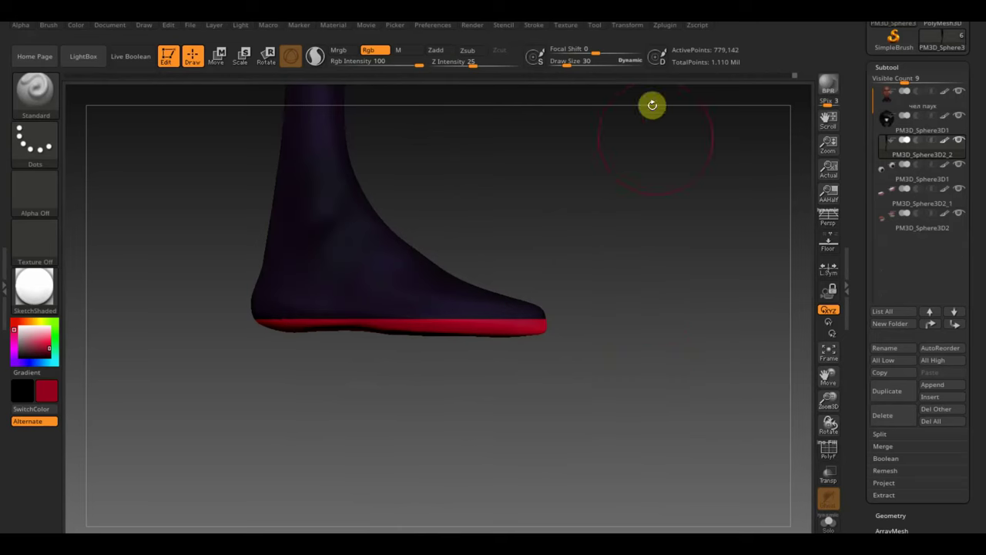
pyautogui.moveTo(572, 61); pyautogui.dragTo(559, 60)
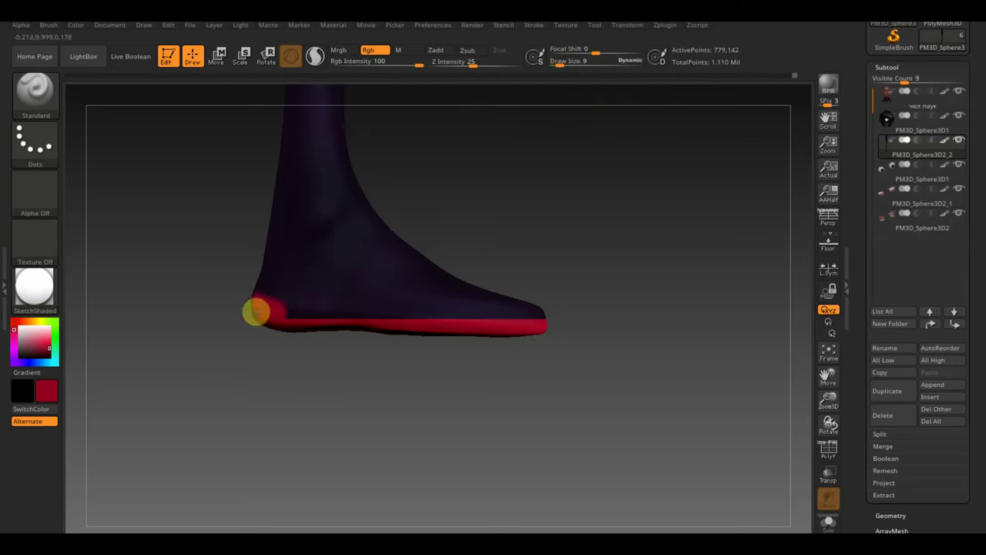
pyautogui.moveTo(243, 301); pyautogui.dragTo(281, 309)
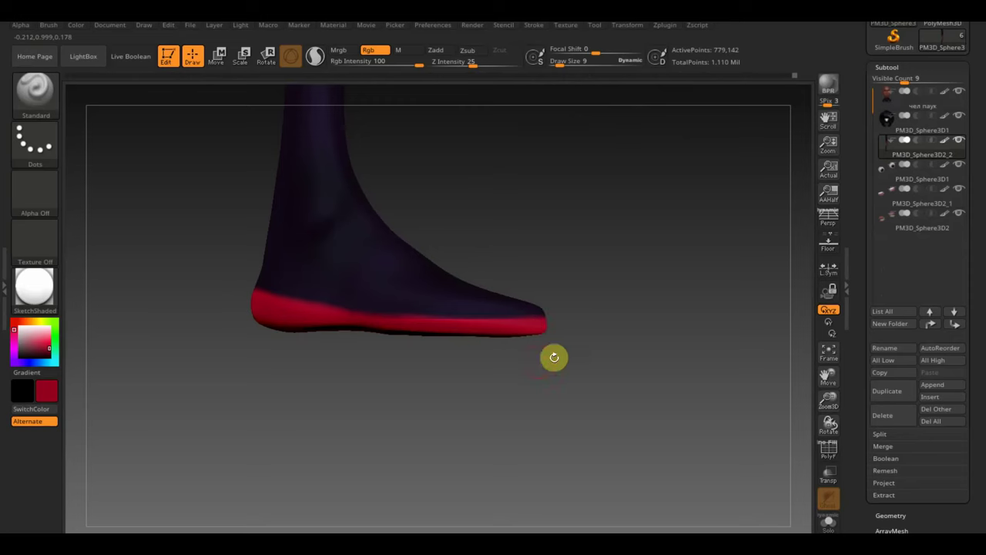
pyautogui.moveTo(508, 343); pyautogui.dragTo(663, 376)
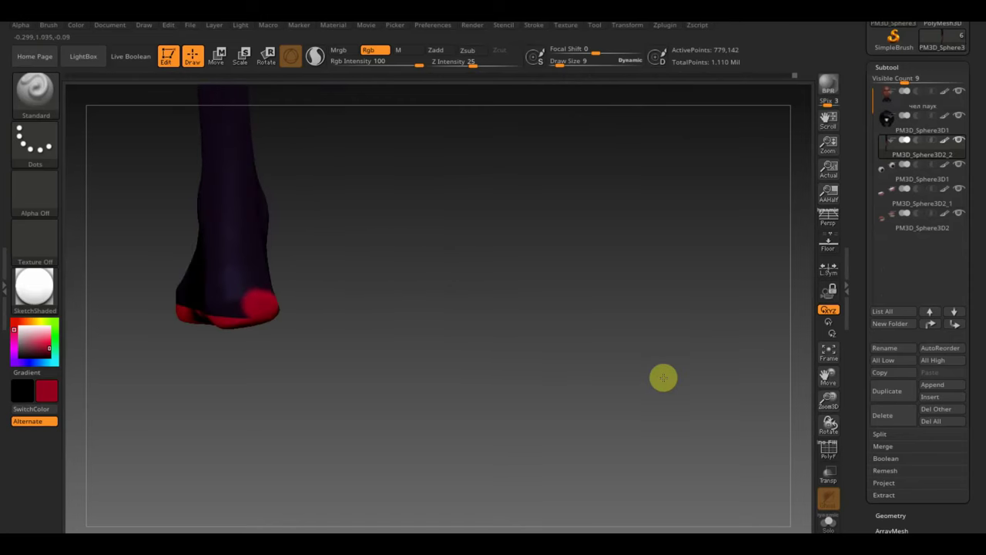
pyautogui.click(259, 301)
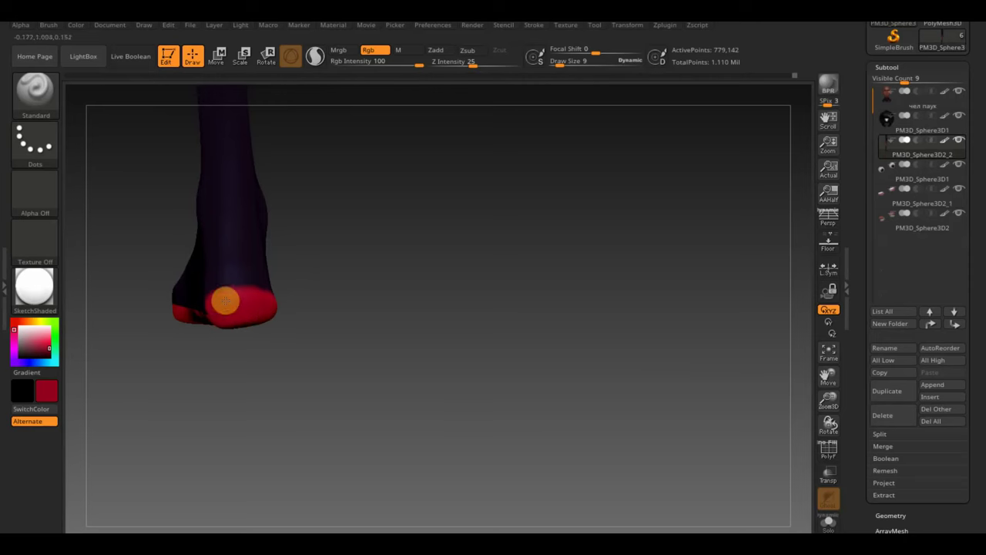
# Step: Orbit around the shoes to check the red sole band from the side and below
pyautogui.moveTo(295, 316)
pyautogui.mouseDown()
pyautogui.moveTo(293, 359)
pyautogui.moveTo(269, 359)
pyautogui.moveTo(385, 347)
pyautogui.moveTo(334, 370)
pyautogui.moveTo(332, 390)
pyautogui.moveTo(290, 425)
pyautogui.moveTo(562, 376)
pyautogui.mouseUp()
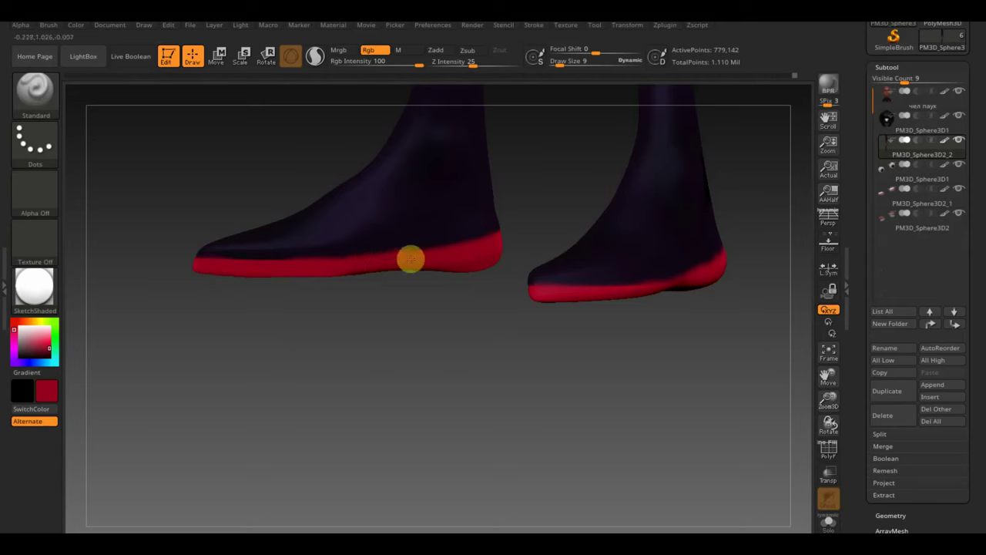
pyautogui.moveTo(510, 242)
pyautogui.mouseDown()
pyautogui.moveTo(453, 319)
pyautogui.moveTo(537, 330)
pyautogui.mouseUp()
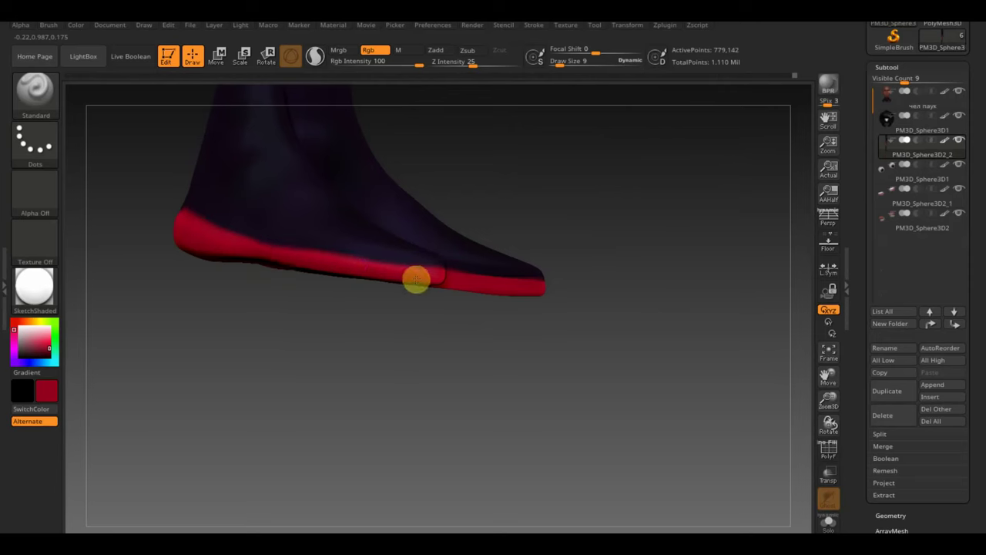
pyautogui.moveTo(442, 284); pyautogui.dragTo(503, 369)
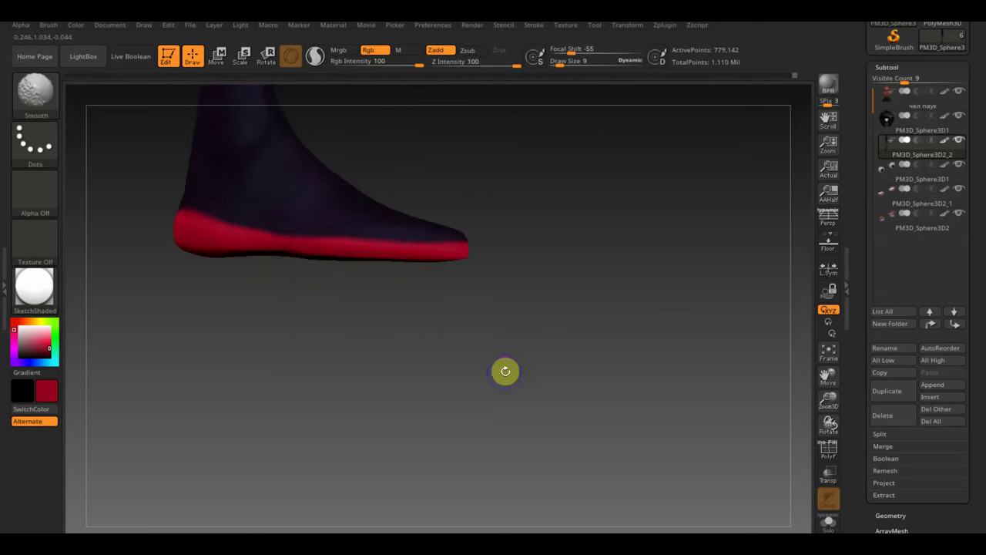
pyautogui.moveTo(427, 433)
pyautogui.mouseDown()
pyautogui.moveTo(452, 429)
pyautogui.moveTo(453, 405)
pyautogui.mouseUp()
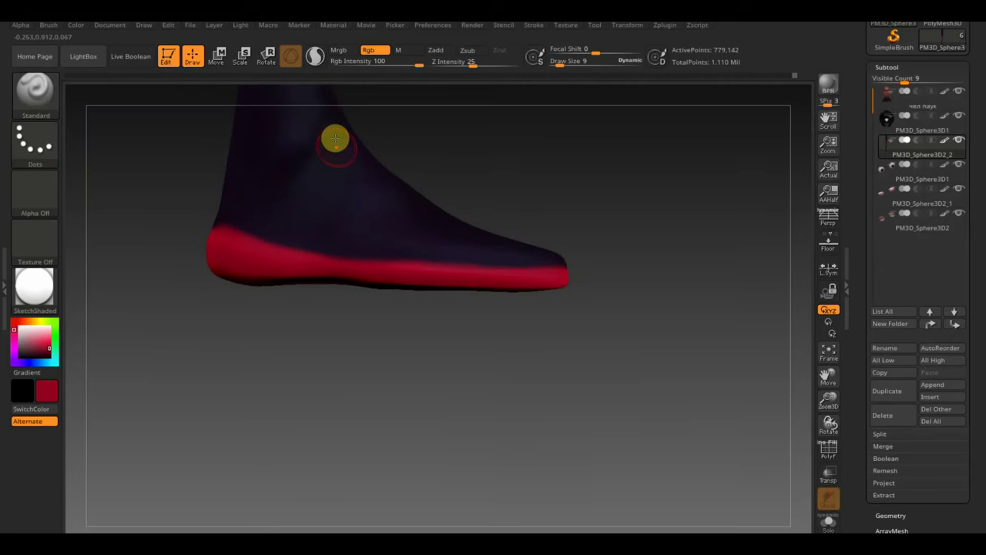
# Step: At Draw Size 6, sample the sole's red and fill the dark notch and grey underside
pyautogui.press('c')
pyautogui.moveTo(563, 63); pyautogui.dragTo(557, 62)
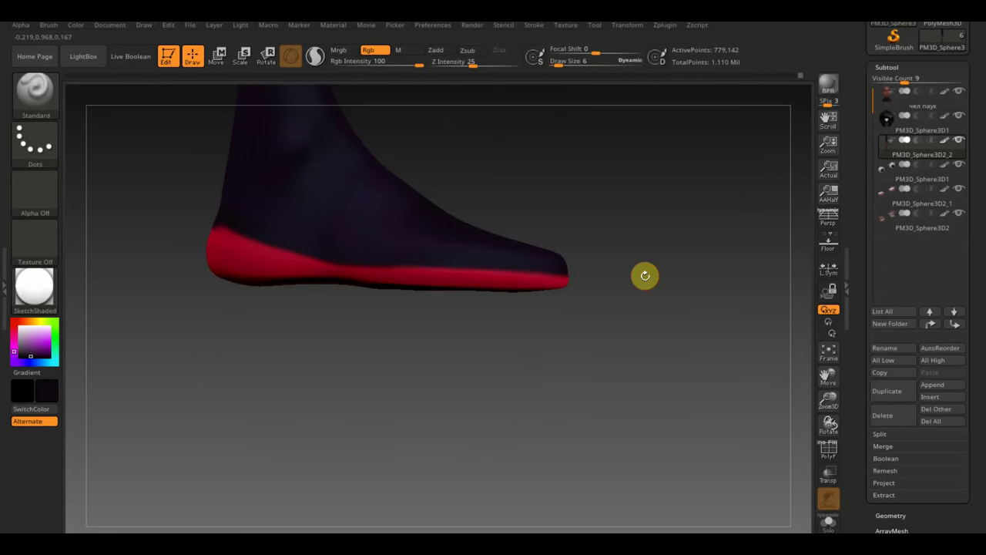
pyautogui.moveTo(664, 286)
pyautogui.mouseDown()
pyautogui.moveTo(613, 298)
pyautogui.moveTo(620, 308)
pyautogui.mouseUp()
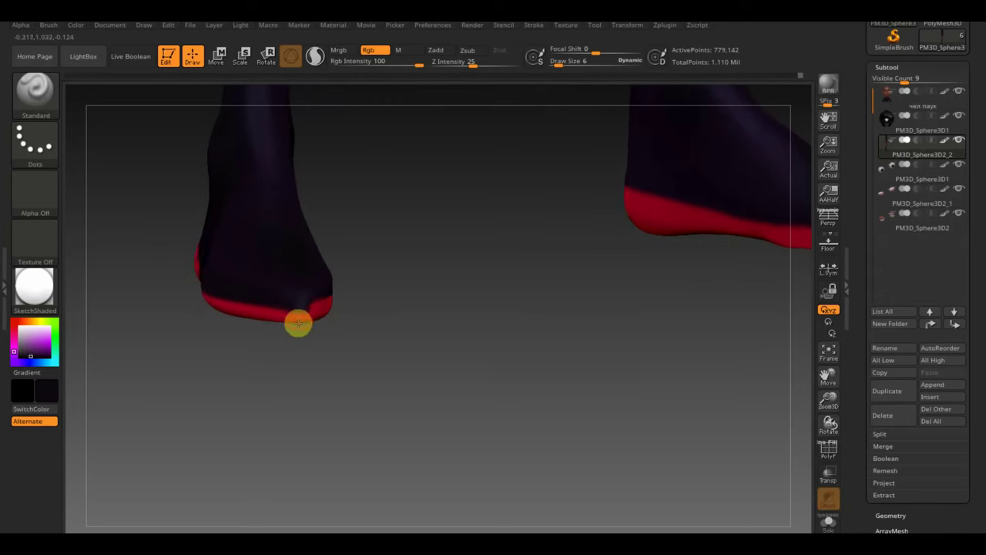
pyautogui.press('c')
pyautogui.moveTo(272, 315); pyautogui.dragTo(313, 316)
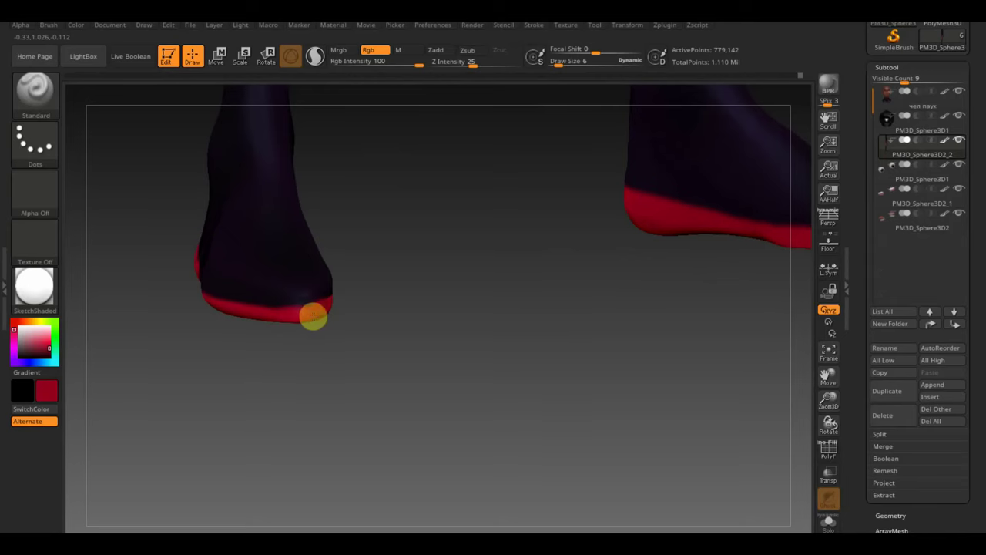
pyautogui.moveTo(293, 348); pyautogui.dragTo(286, 341)
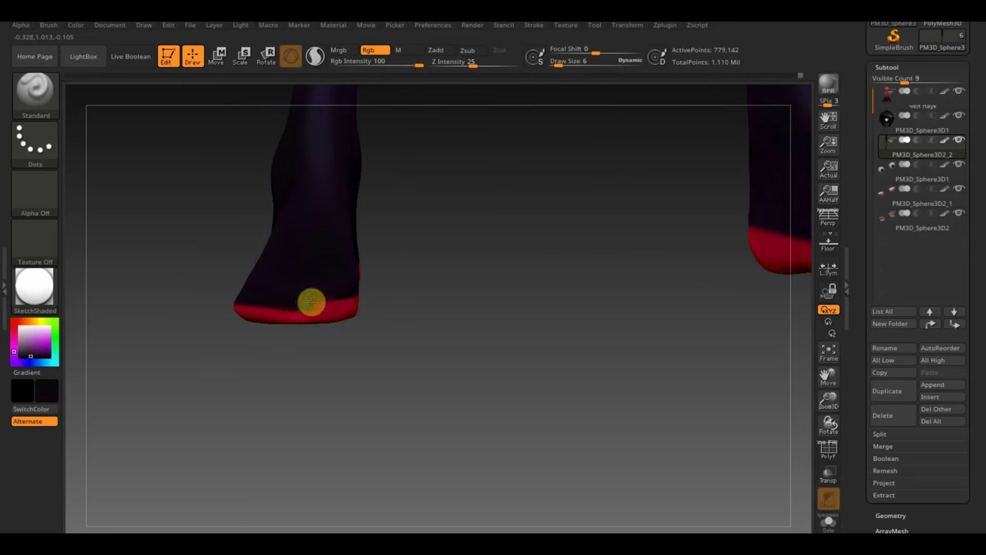
pyautogui.moveTo(375, 291); pyautogui.dragTo(311, 332)
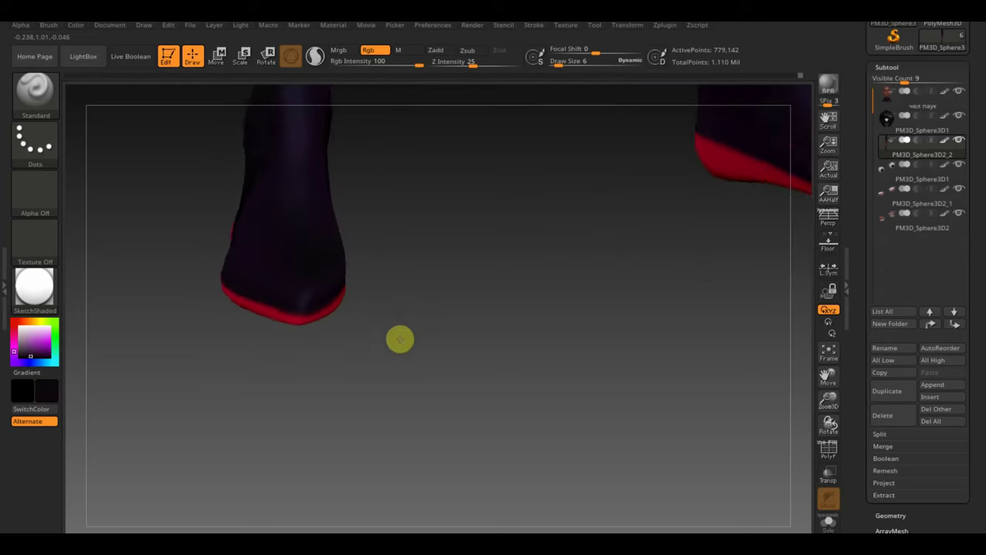
pyautogui.press('c')
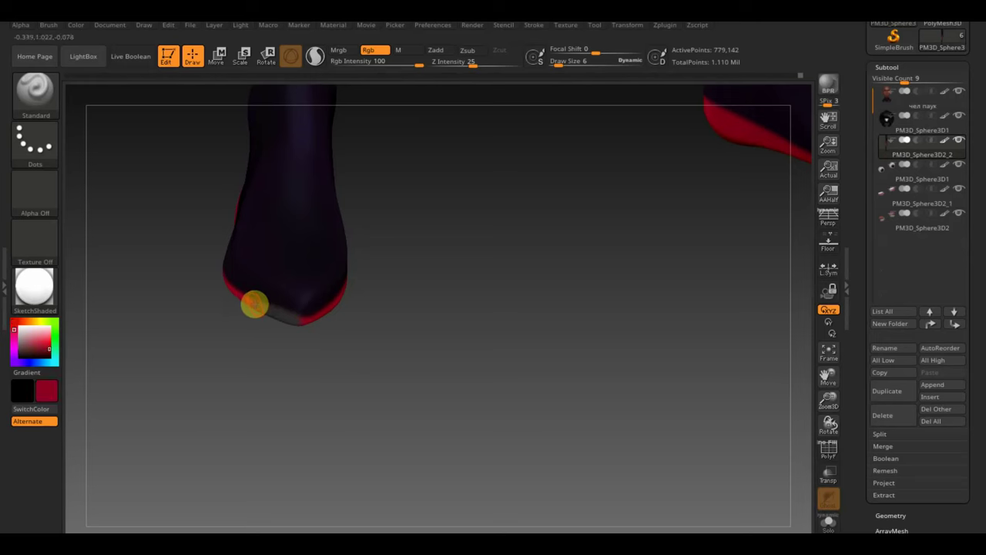
pyautogui.moveTo(255, 305)
pyautogui.mouseDown()
pyautogui.moveTo(286, 320)
pyautogui.moveTo(390, 311)
pyautogui.moveTo(403, 319)
pyautogui.mouseUp()
# Step: Paint the dark suit colour along the sole band's upper edge to narrow it evenly
pyautogui.press('c')
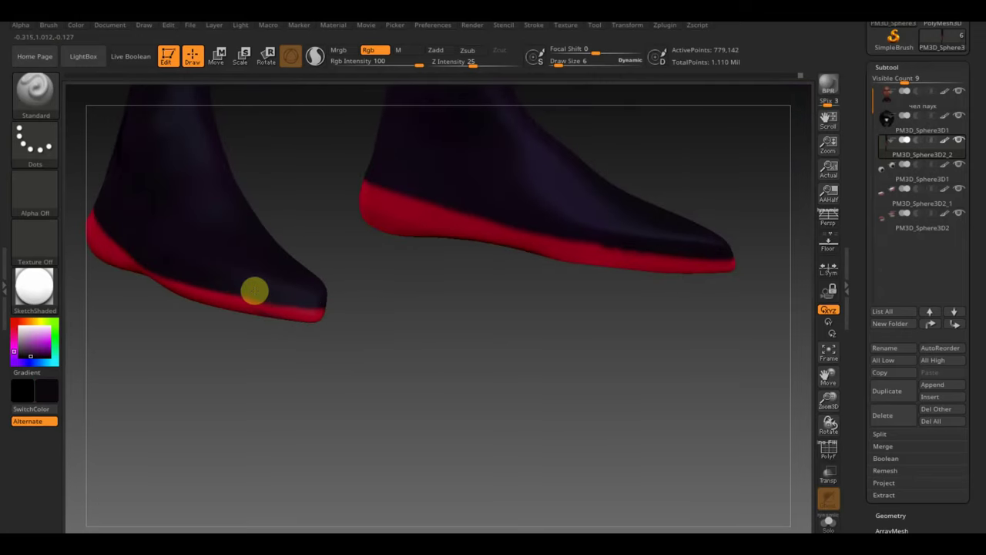
pyautogui.moveTo(383, 348)
pyautogui.mouseDown()
pyautogui.moveTo(317, 336)
pyautogui.moveTo(331, 324)
pyautogui.mouseUp()
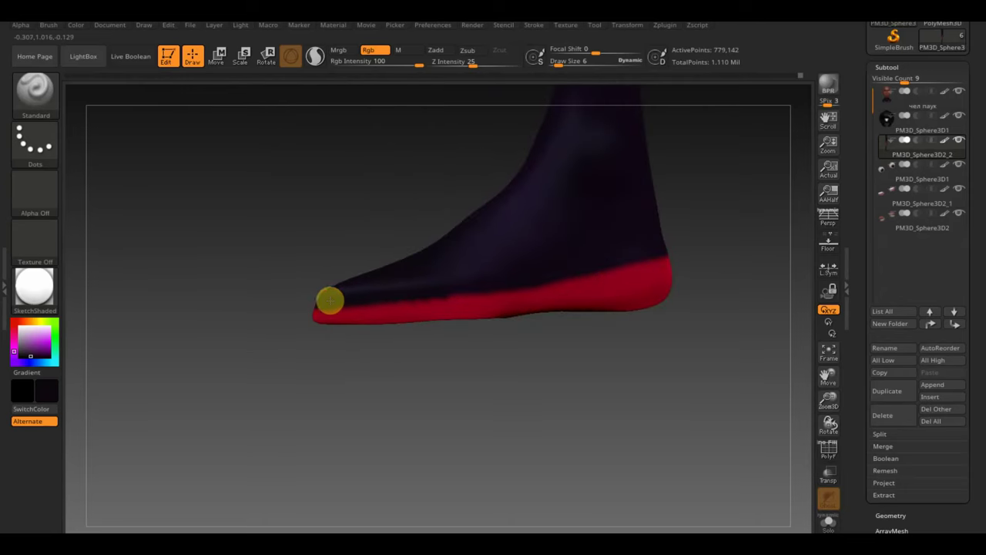
pyautogui.moveTo(400, 300); pyautogui.dragTo(610, 272)
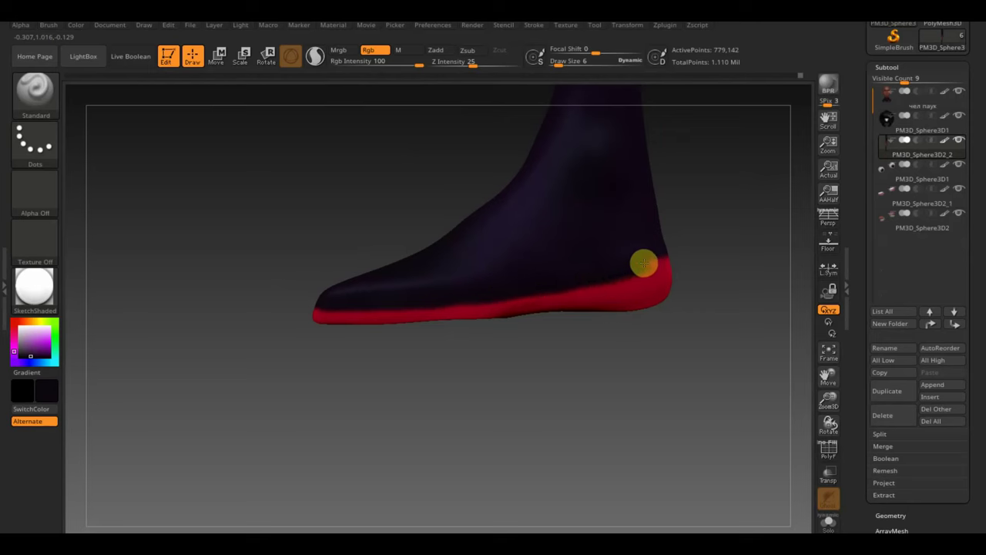
pyautogui.moveTo(674, 358)
pyautogui.mouseDown()
pyautogui.moveTo(532, 383)
pyautogui.moveTo(548, 403)
pyautogui.mouseUp()
# Step: Work the boots with the Move Topological brush at Draw Size 26
pyautogui.click(36, 91)
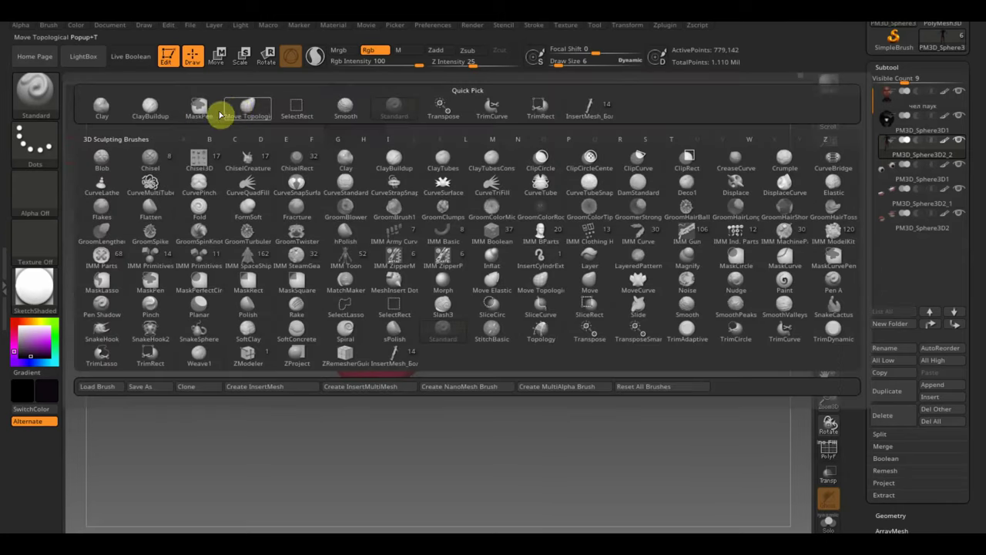
pyautogui.click(250, 108)
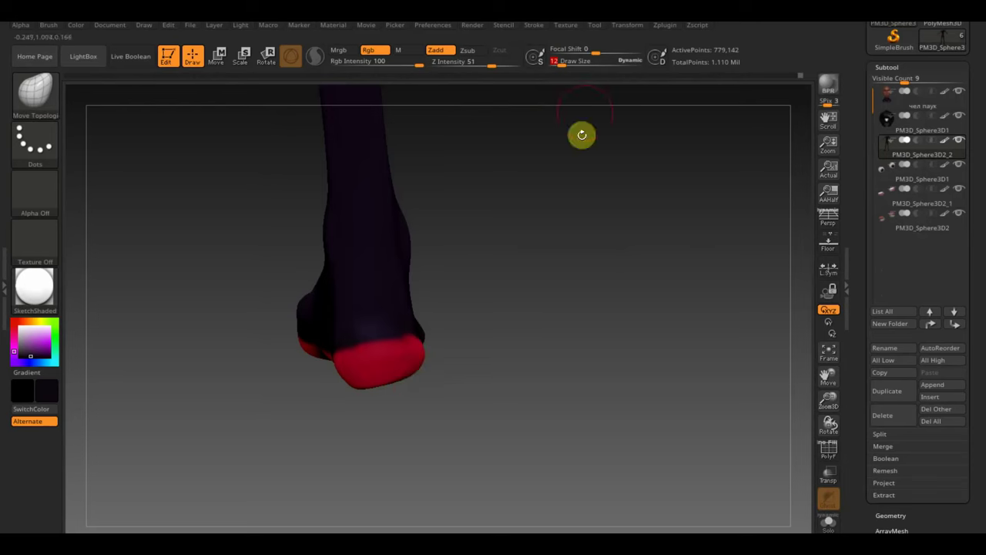
pyautogui.click(562, 61)
pyautogui.write('126')
pyautogui.press('Return')
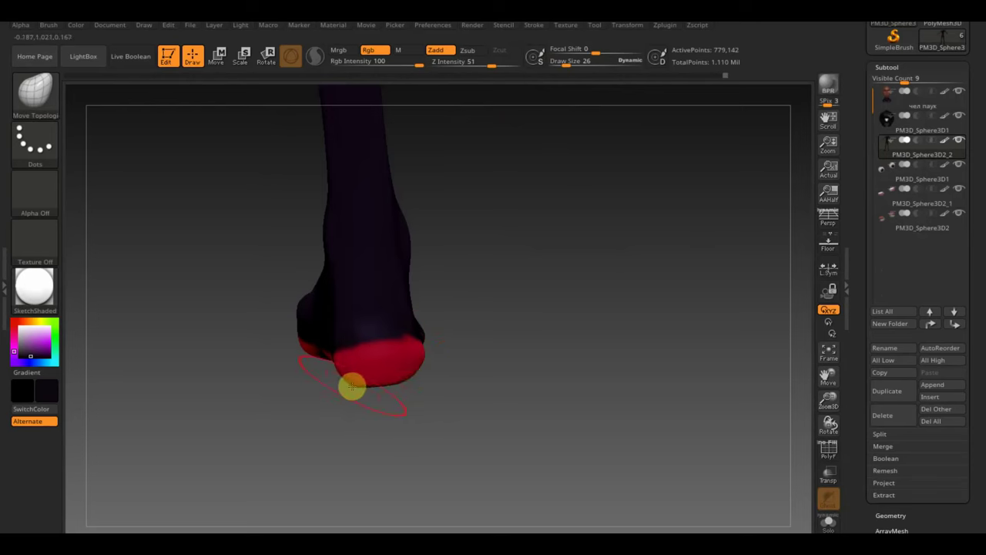
pyautogui.moveTo(420, 390)
pyautogui.mouseDown()
pyautogui.moveTo(435, 377)
pyautogui.moveTo(428, 294)
pyautogui.moveTo(402, 347)
pyautogui.moveTo(349, 391)
pyautogui.mouseUp()
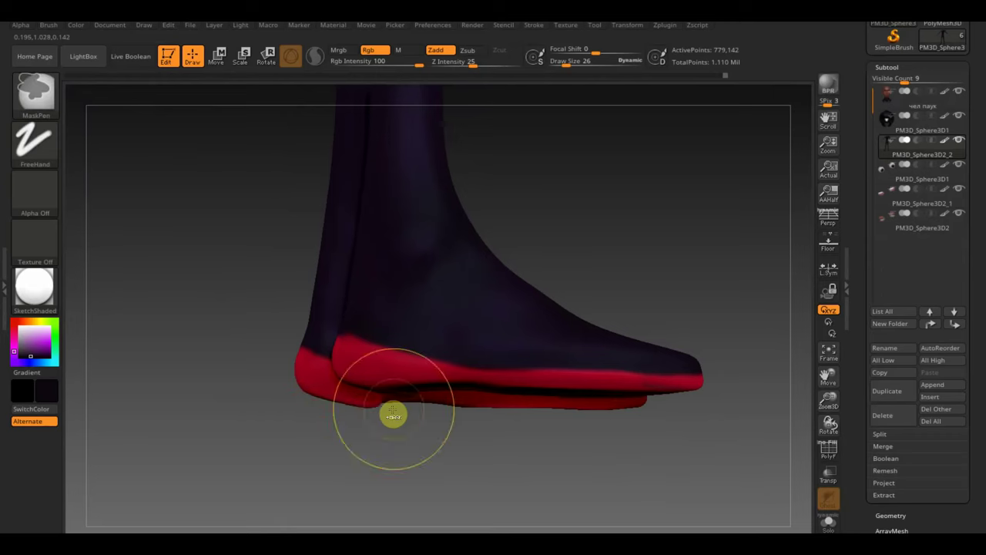
pyautogui.moveTo(379, 458)
pyautogui.keyDown('shift'); pyautogui.mouseDown()
pyautogui.moveTo(420, 465)
pyautogui.moveTo(500, 436)
pyautogui.moveTo(479, 432)
pyautogui.mouseUp(); pyautogui.keyUp('shift')
pyautogui.moveTo(563, 389)
pyautogui.mouseDown()
pyautogui.moveTo(563, 374)
pyautogui.moveTo(323, 381)
pyautogui.mouseUp()
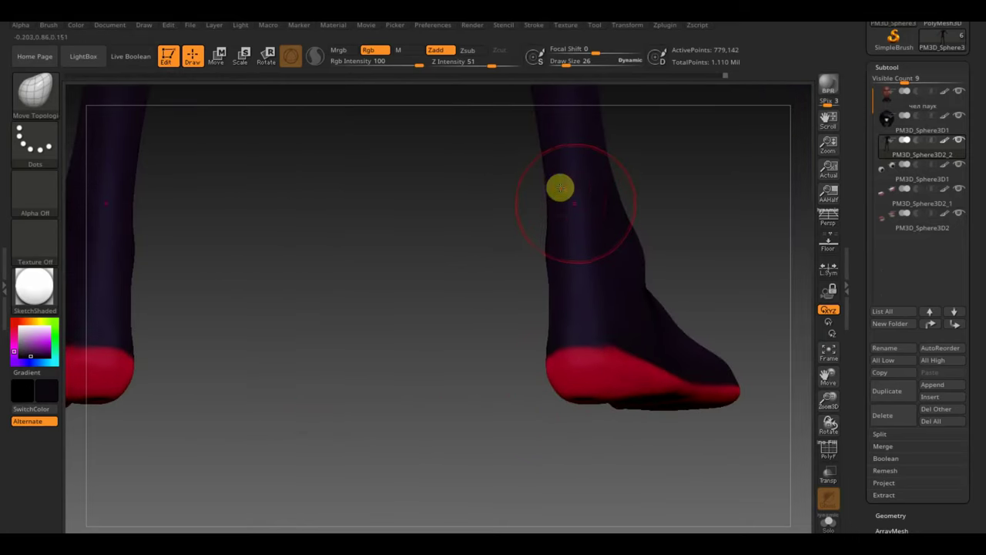
# Step: Set Draw Size to 7 and switch back to the Standard brush
pyautogui.moveTo(574, 63); pyautogui.dragTo(560, 67)
pyautogui.click(40, 93)
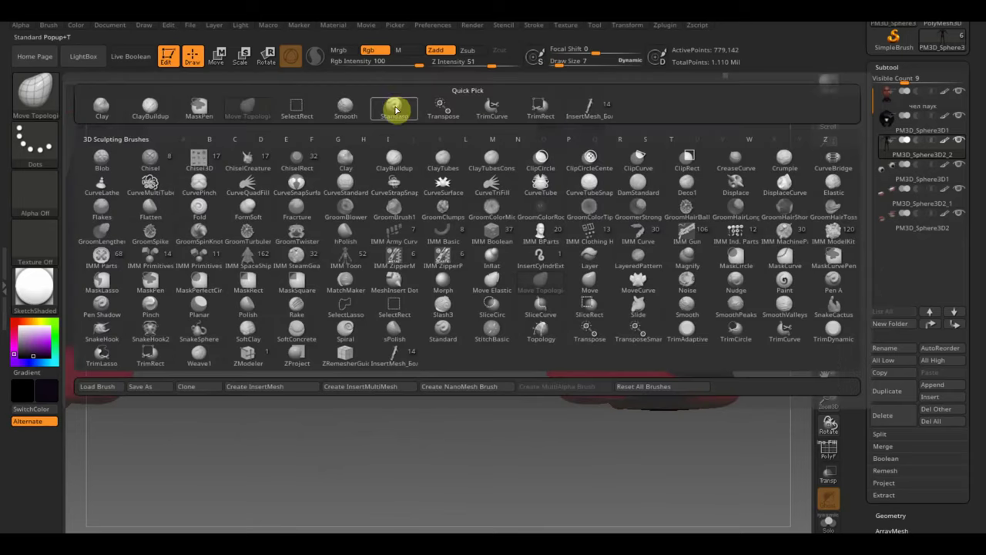
pyautogui.click(396, 111)
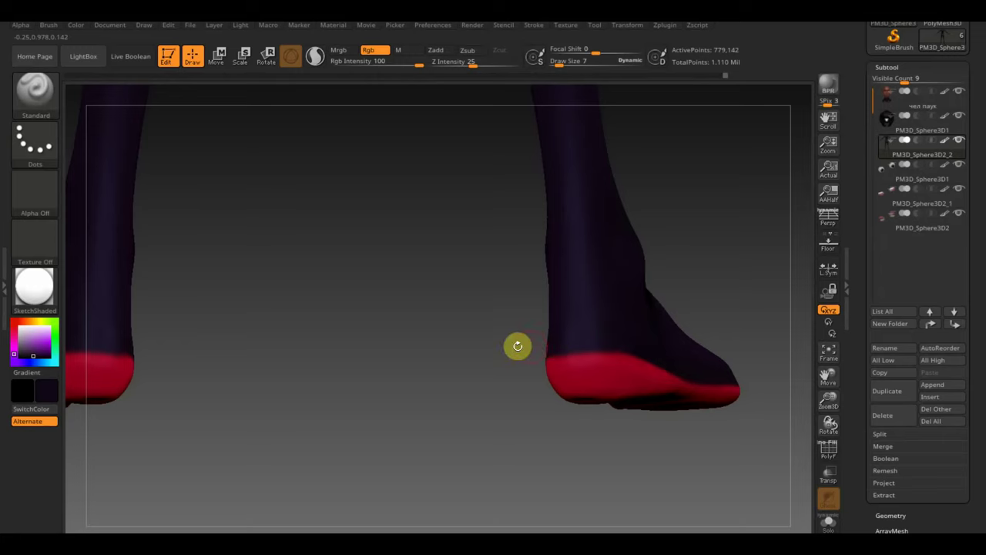
pyautogui.moveTo(458, 350)
pyautogui.mouseDown()
pyautogui.moveTo(386, 365)
pyautogui.moveTo(209, 367)
pyautogui.mouseUp()
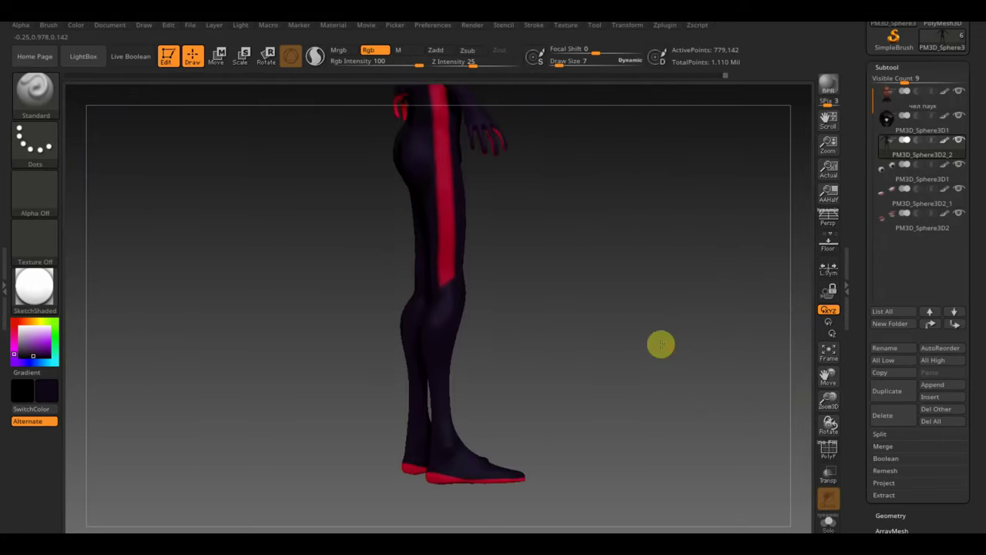
pyautogui.moveTo(660, 344)
pyautogui.mouseDown()
pyautogui.moveTo(617, 279)
pyautogui.moveTo(605, 352)
pyautogui.mouseUp()
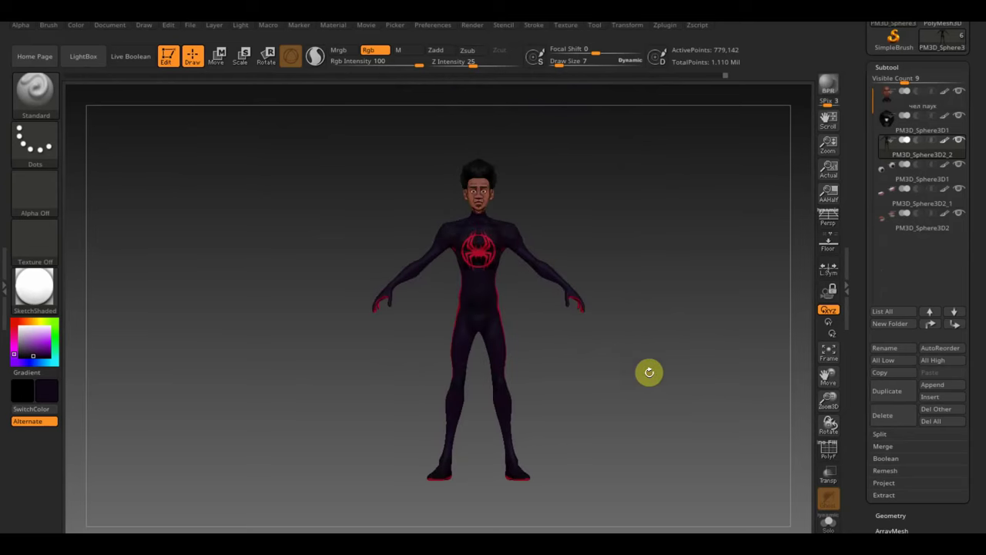
pyautogui.moveTo(648, 372)
pyautogui.mouseDown()
pyautogui.moveTo(699, 375)
pyautogui.moveTo(637, 414)
pyautogui.moveTo(638, 402)
pyautogui.mouseUp()
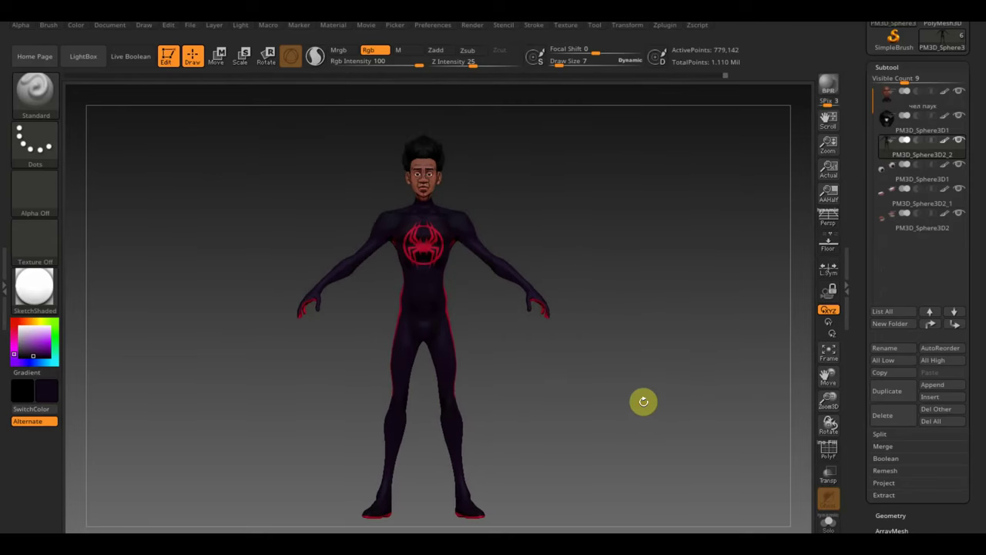
pyautogui.moveTo(916, 203)
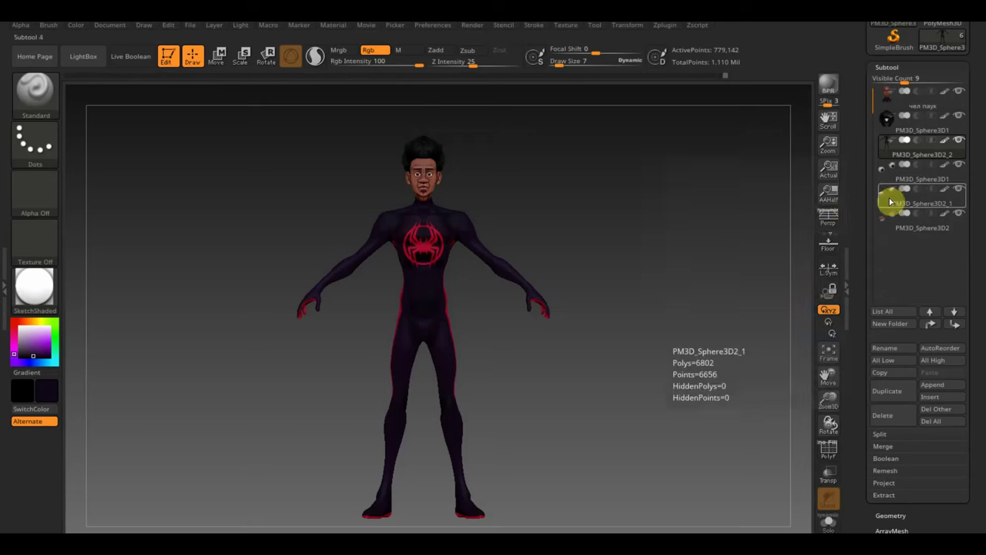
# Step: Solo the PM3D_Sphere3D2_1 eye piece and sample its reddish-brown colour
pyautogui.click(890, 202)
pyautogui.keyDown('shift'); pyautogui.click(958, 189); pyautogui.keyUp('shift')
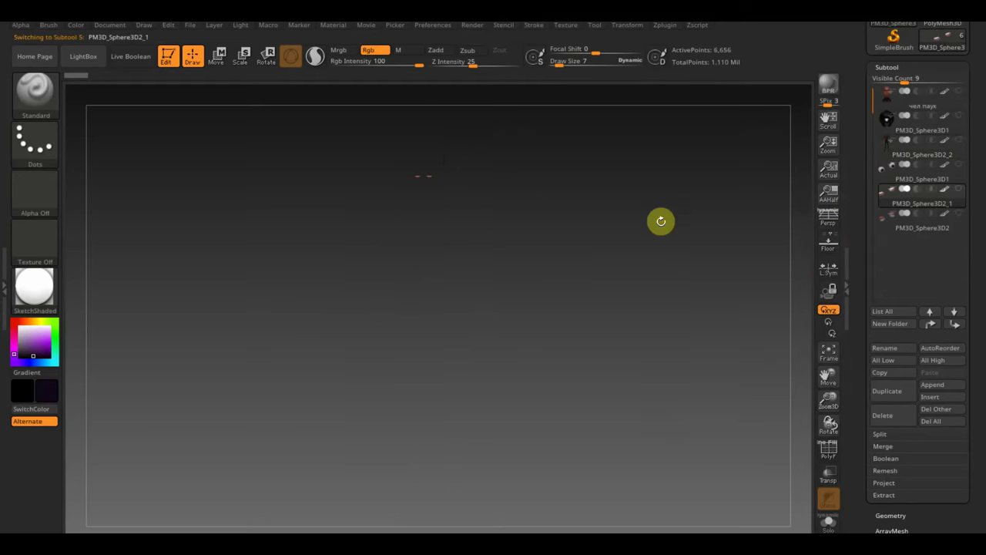
pyautogui.moveTo(661, 221)
pyautogui.keyDown('alt'); pyautogui.mouseDown()
pyautogui.moveTo(662, 291)
pyautogui.moveTo(650, 339)
pyautogui.moveTo(608, 346)
pyautogui.moveTo(696, 483)
pyautogui.moveTo(583, 424)
pyautogui.mouseUp(); pyautogui.keyUp('alt')
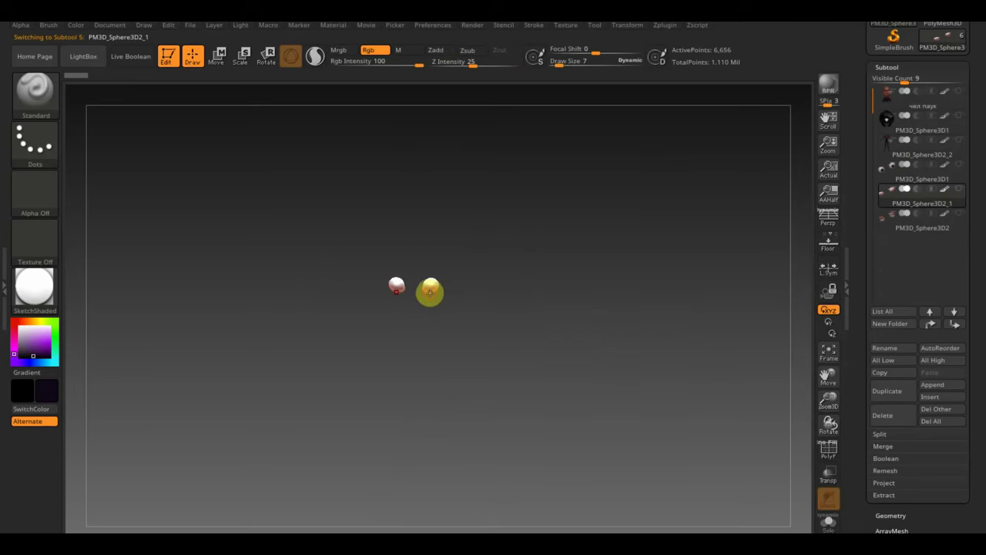
pyautogui.press('c')
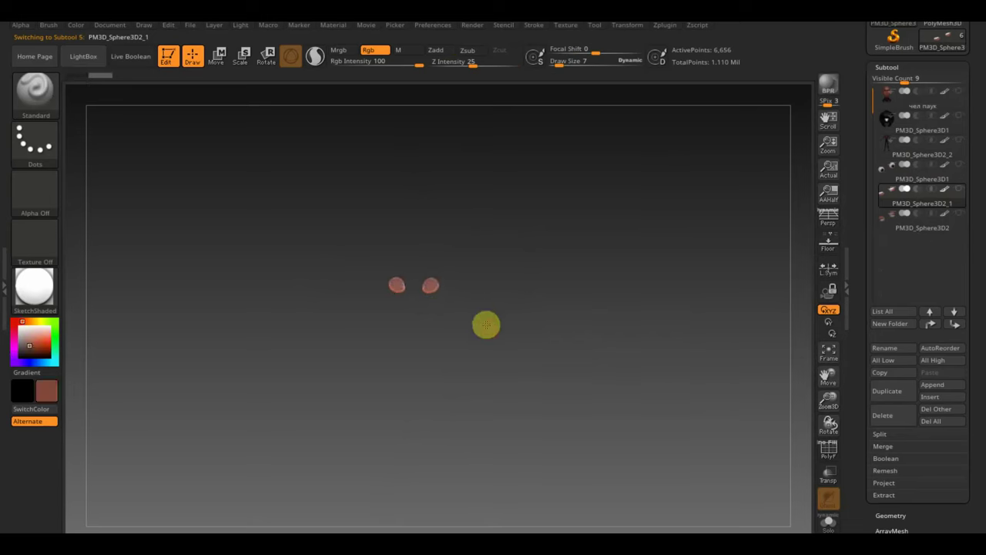
pyautogui.moveTo(484, 324); pyautogui.dragTo(477, 168)
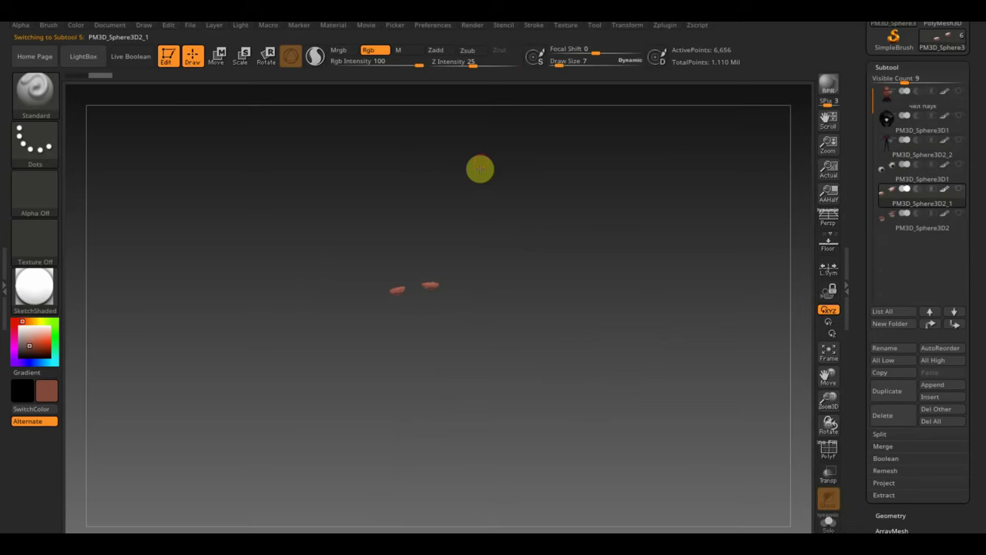
# Step: Select PM3D_Sphere3D2, orbit to inspect it, then turn Solo off to show the whole character
pyautogui.click(899, 225)
pyautogui.moveTo(770, 269)
pyautogui.mouseDown()
pyautogui.moveTo(606, 323)
pyautogui.moveTo(585, 310)
pyautogui.mouseUp()
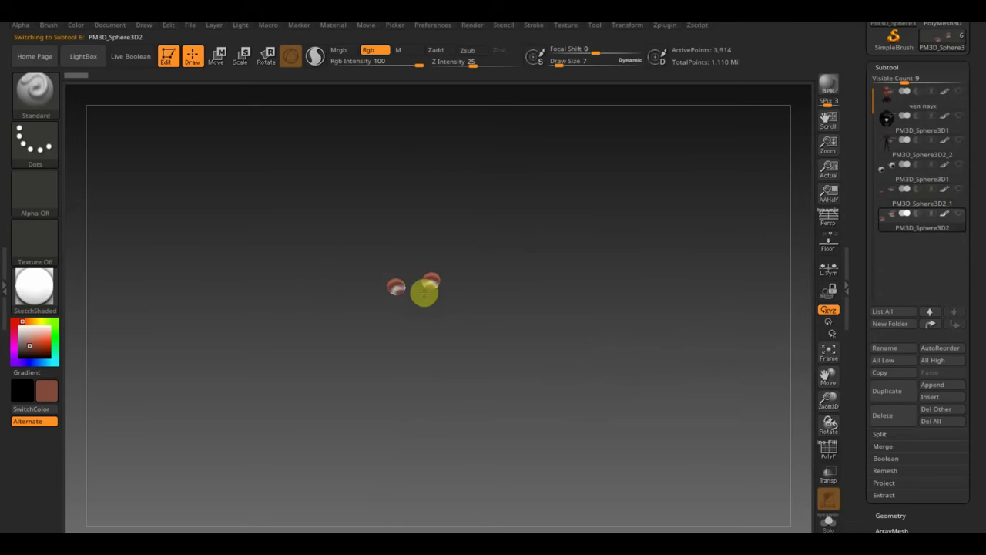
pyautogui.moveTo(456, 289)
pyautogui.mouseDown()
pyautogui.moveTo(465, 341)
pyautogui.moveTo(421, 274)
pyautogui.moveTo(452, 269)
pyautogui.moveTo(502, 315)
pyautogui.moveTo(575, 337)
pyautogui.mouseUp()
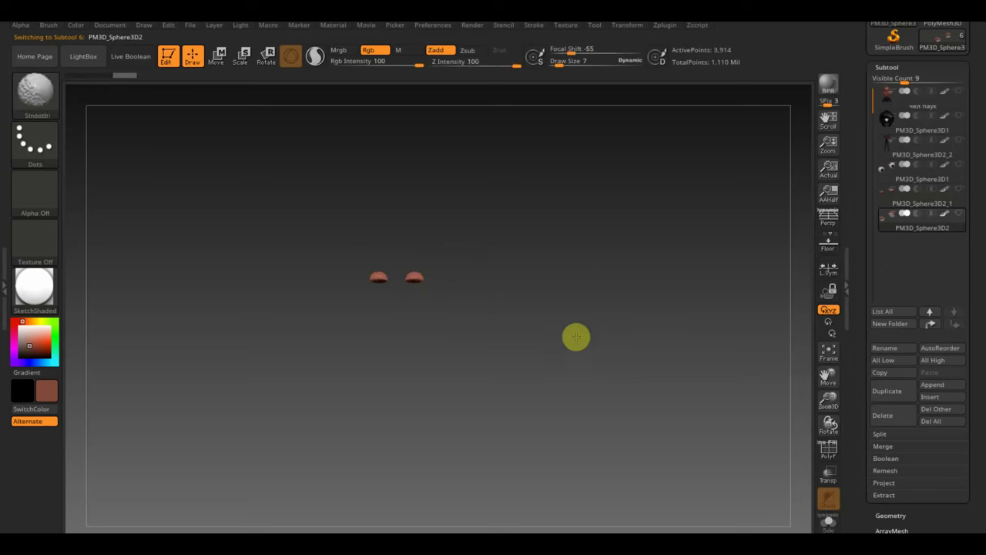
pyautogui.keyDown('shift'); pyautogui.click(955, 217); pyautogui.keyUp('shift')
pyautogui.moveTo(563, 327); pyautogui.dragTo(590, 293)
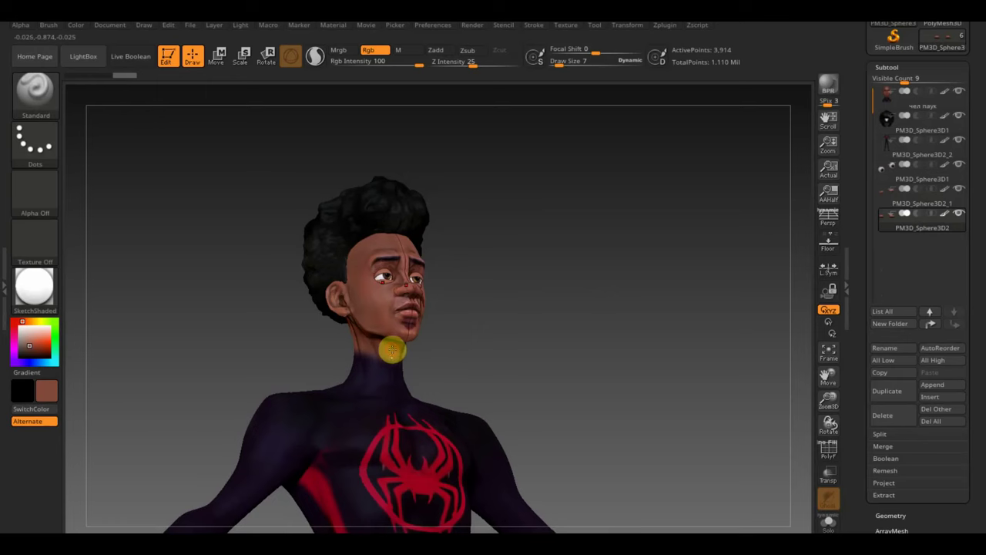
pyautogui.keyDown('alt'); pyautogui.click(392, 348); pyautogui.keyUp('alt')
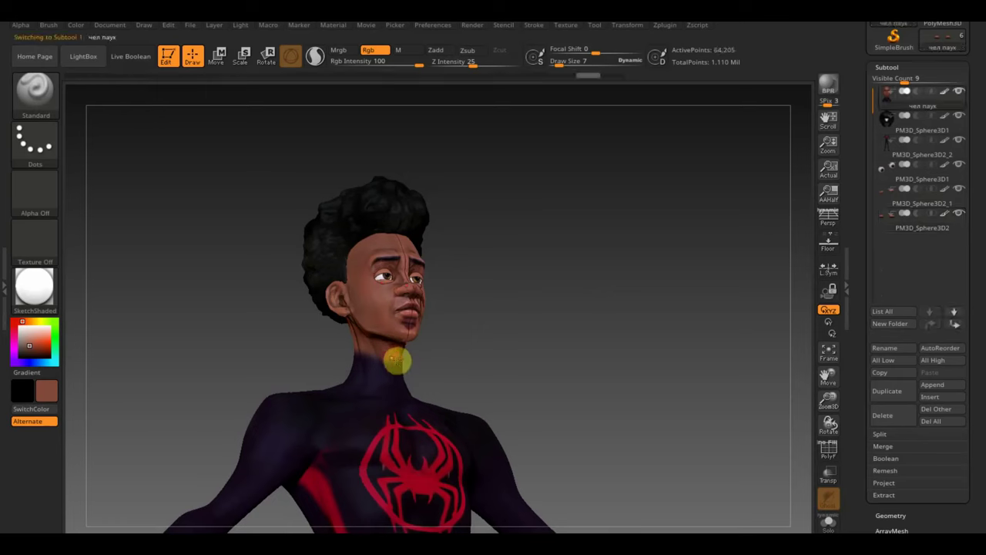
pyautogui.press('c')
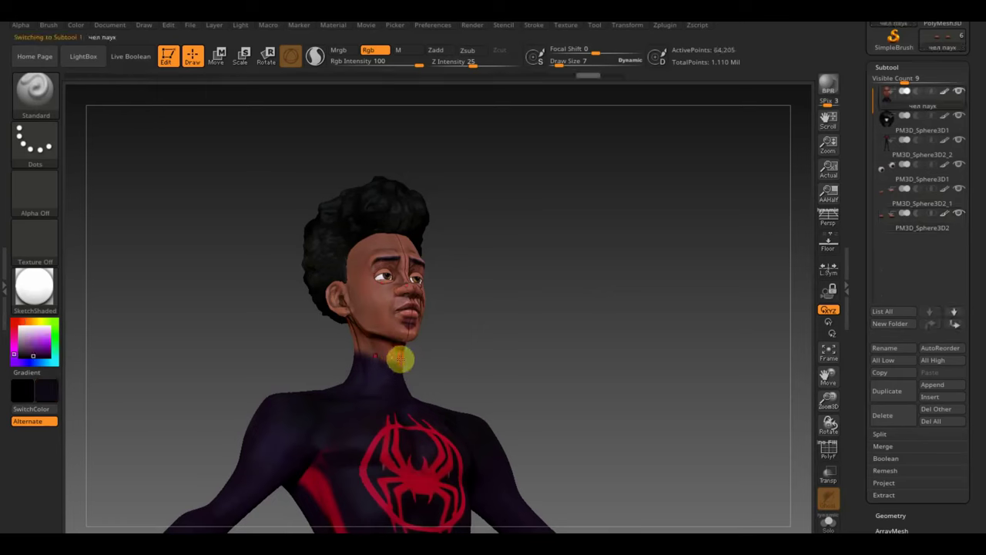
pyautogui.press('c')
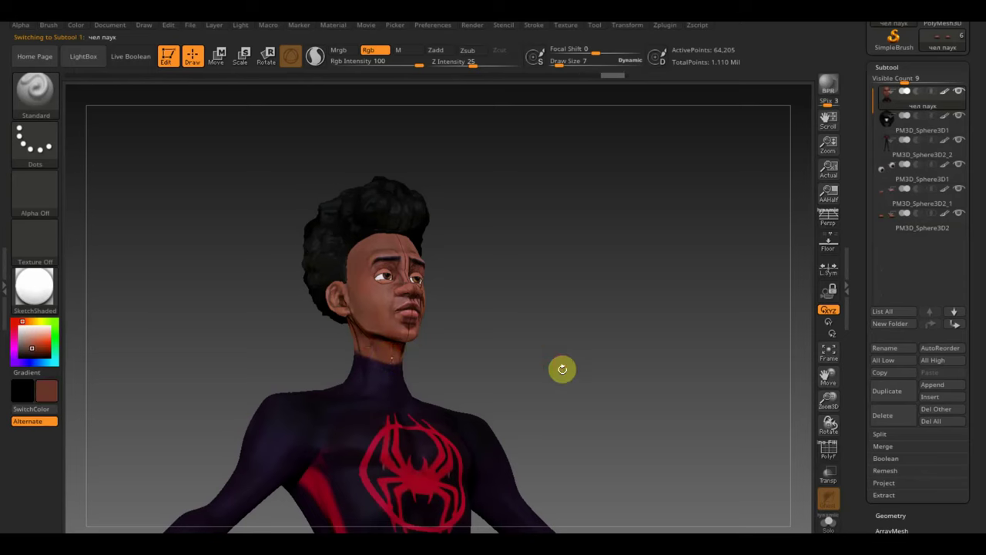
pyautogui.moveTo(561, 367); pyautogui.dragTo(429, 361)
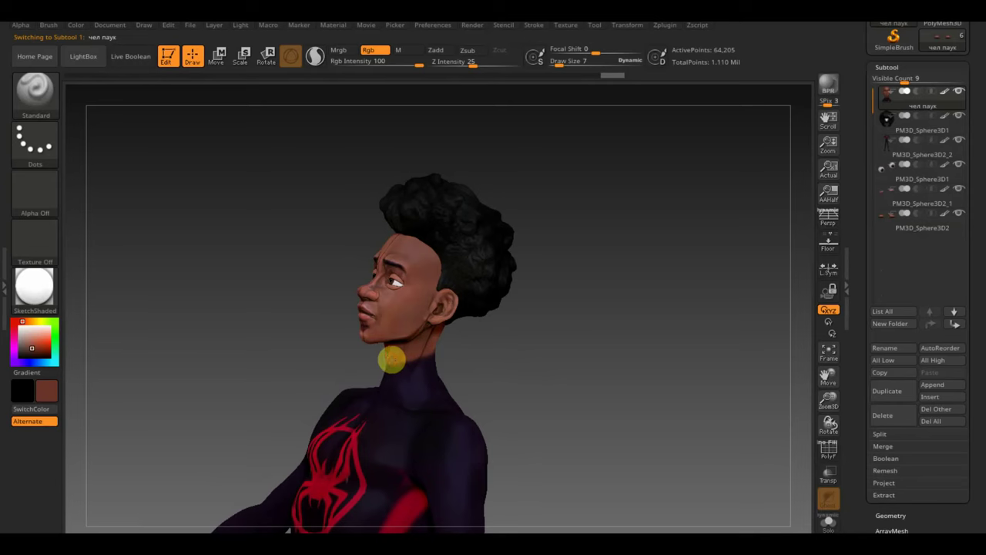
pyautogui.moveTo(445, 345); pyautogui.dragTo(400, 352)
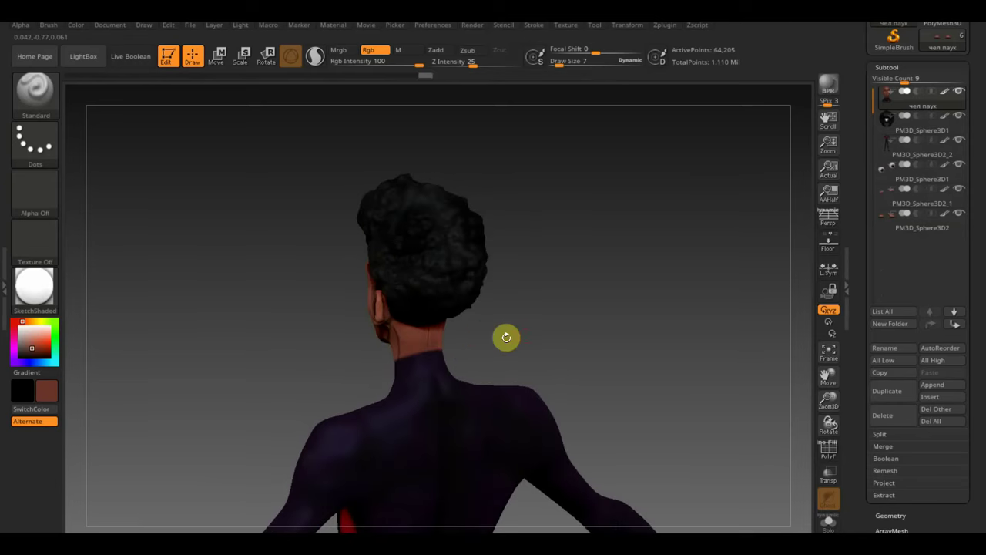
pyautogui.moveTo(506, 336); pyautogui.dragTo(620, 332)
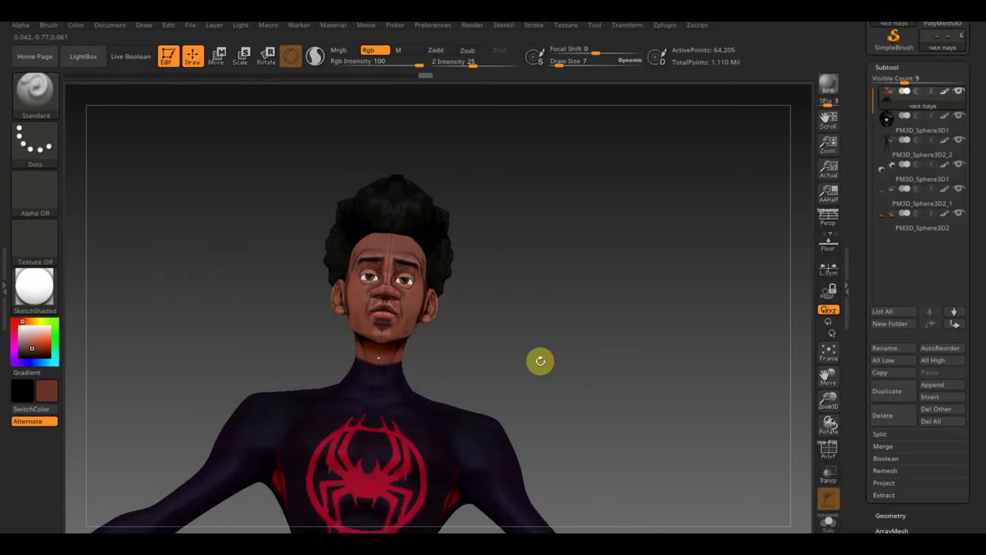
pyautogui.moveTo(539, 358)
pyautogui.mouseDown()
pyautogui.moveTo(553, 352)
pyautogui.moveTo(594, 418)
pyautogui.moveTo(369, 360)
pyautogui.mouseUp()
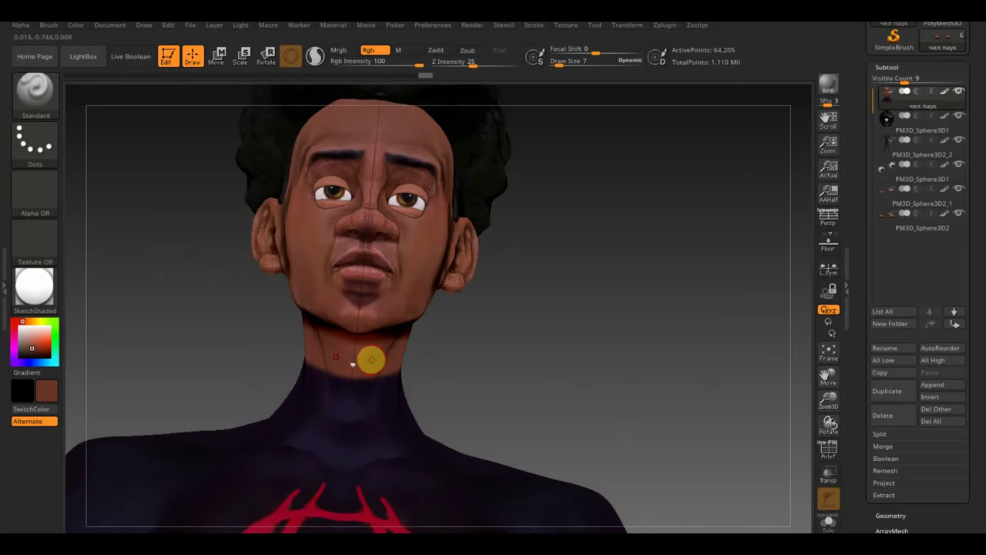
pyautogui.press('f')
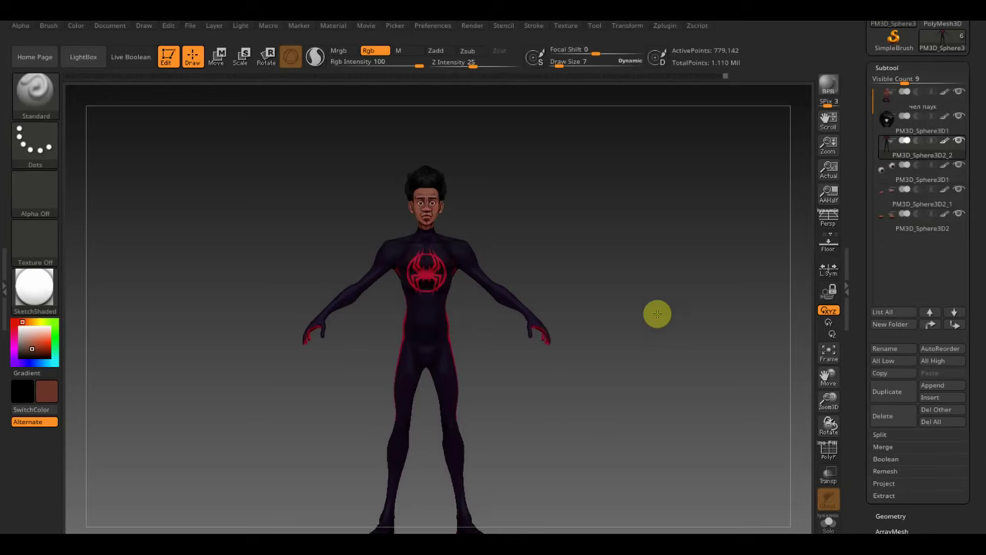
# Step: Make the чел паук head subtool active and turn it to a right-facing profile
pyautogui.moveTo(655, 308)
pyautogui.mouseDown()
pyautogui.moveTo(665, 288)
pyautogui.moveTo(722, 297)
pyautogui.moveTo(702, 308)
pyautogui.moveTo(689, 429)
pyautogui.moveTo(647, 326)
pyautogui.moveTo(622, 414)
pyautogui.moveTo(645, 482)
pyautogui.moveTo(611, 339)
pyautogui.moveTo(600, 403)
pyautogui.mouseUp()
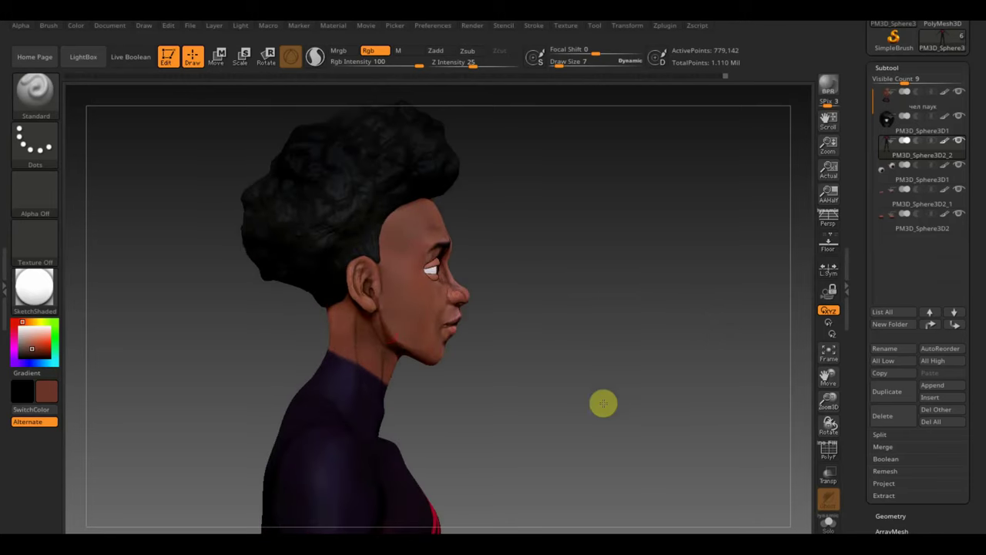
pyautogui.keyDown('alt'); pyautogui.click(419, 339); pyautogui.keyUp('alt')
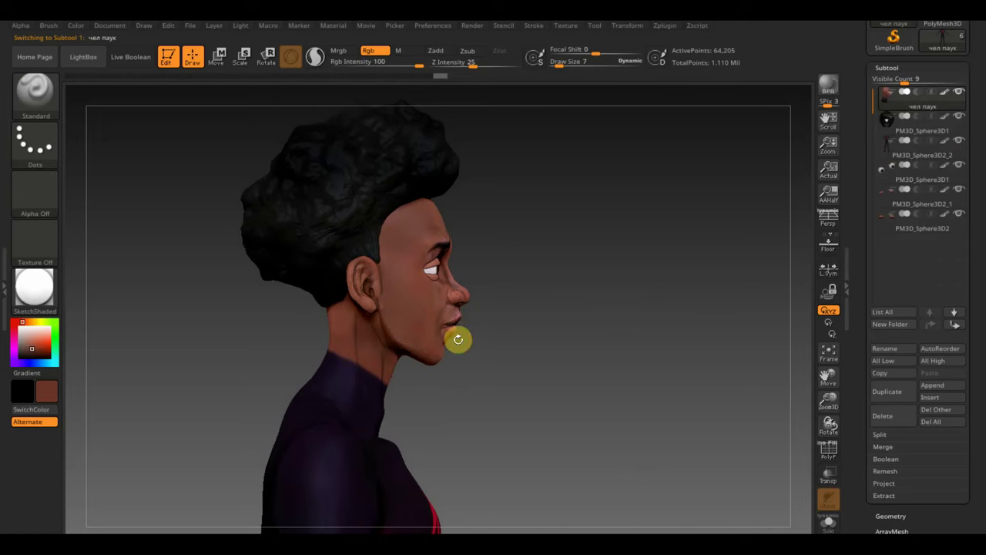
pyautogui.moveTo(451, 333); pyautogui.dragTo(379, 302)
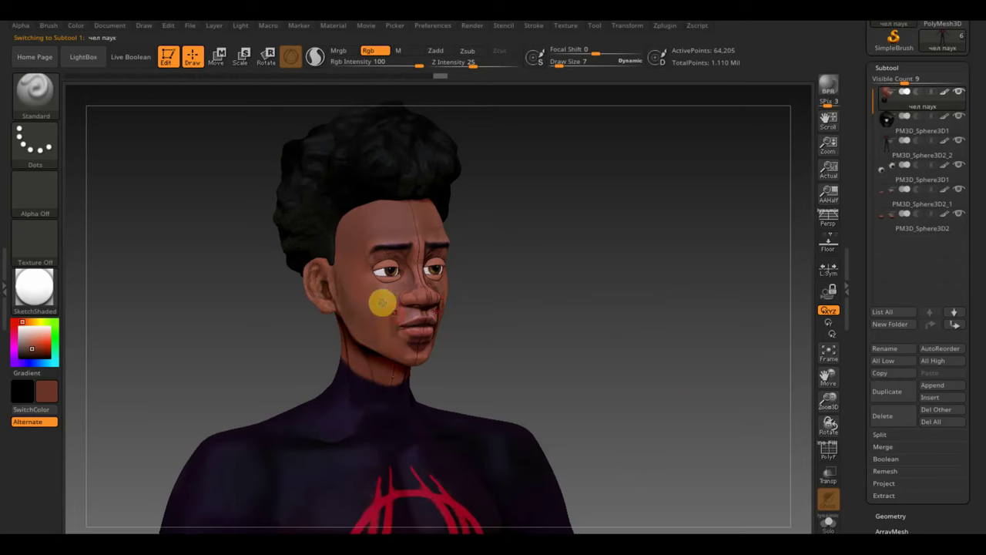
pyautogui.moveTo(563, 352); pyautogui.dragTo(601, 363)
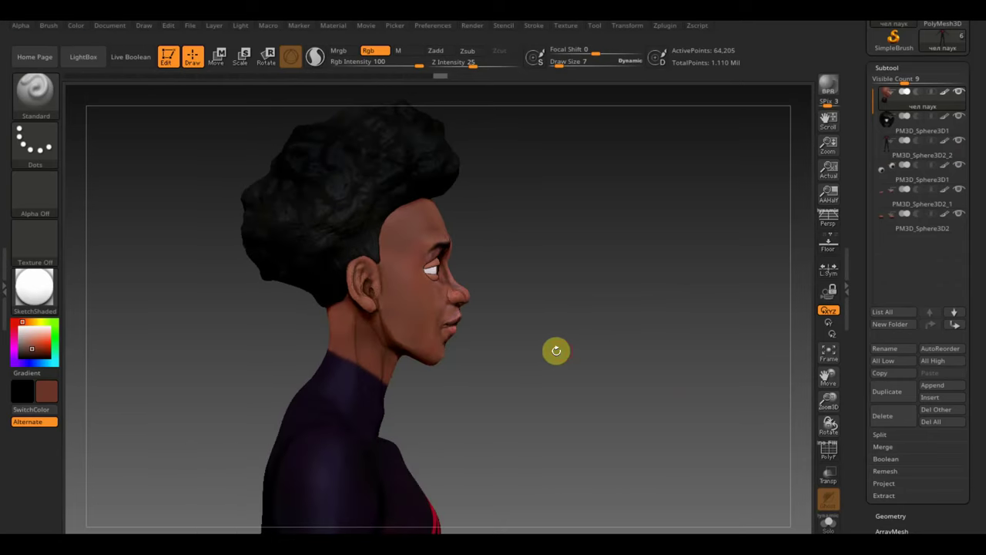
# Step: Mask an elliptical area under the chin using the MaskPen ellipse stroke
pyautogui.press('ctrl')
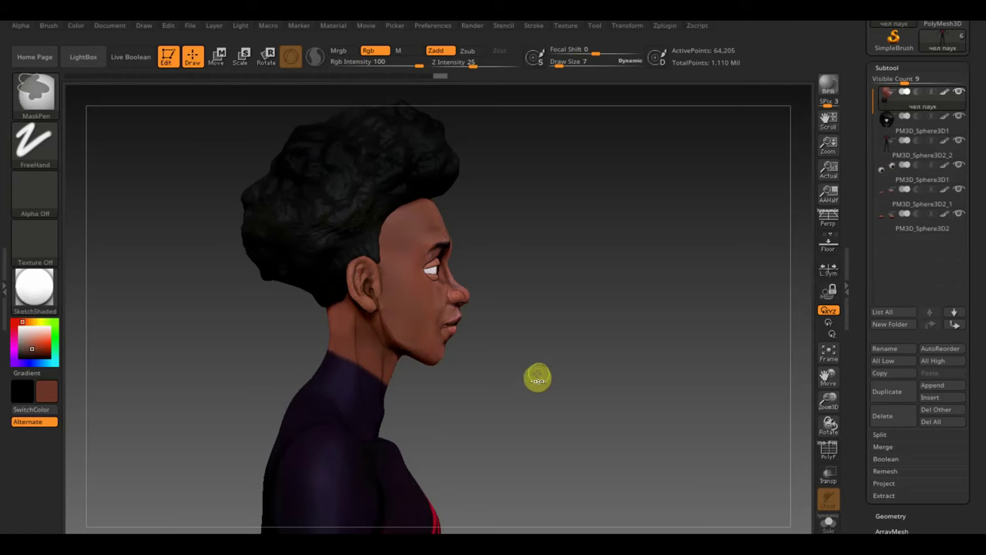
pyautogui.keyDown('ctrl'); pyautogui.click(46, 146); pyautogui.keyUp('ctrl')
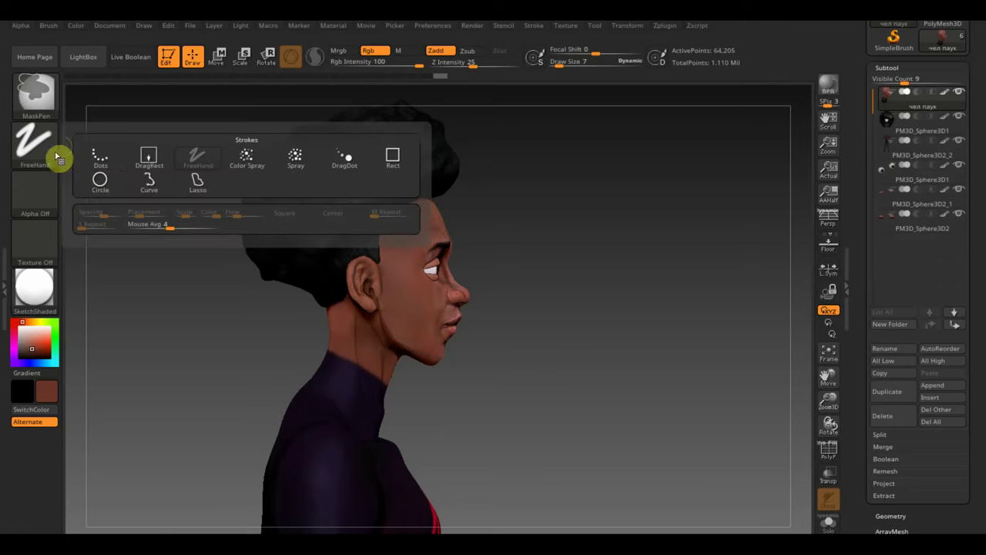
pyautogui.keyDown('ctrl'); pyautogui.click(92, 185); pyautogui.keyUp('ctrl')
pyautogui.keyDown('ctrl'); pyautogui.moveTo(542, 404); pyautogui.dragTo(409, 324); pyautogui.keyUp('ctrl')
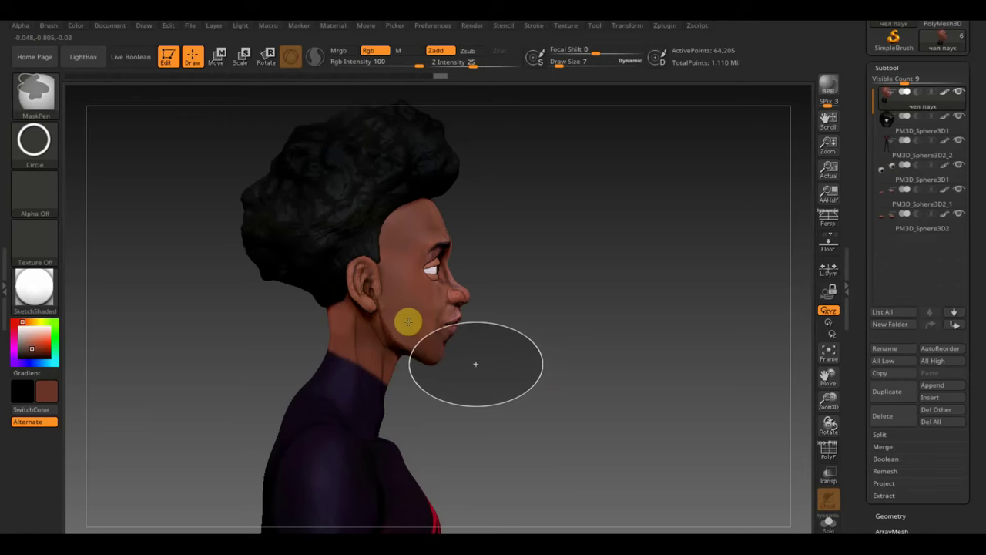
pyautogui.keyDown('ctrl'); pyautogui.moveTo(409, 324); pyautogui.dragTo(407, 321); pyautogui.keyUp('ctrl')
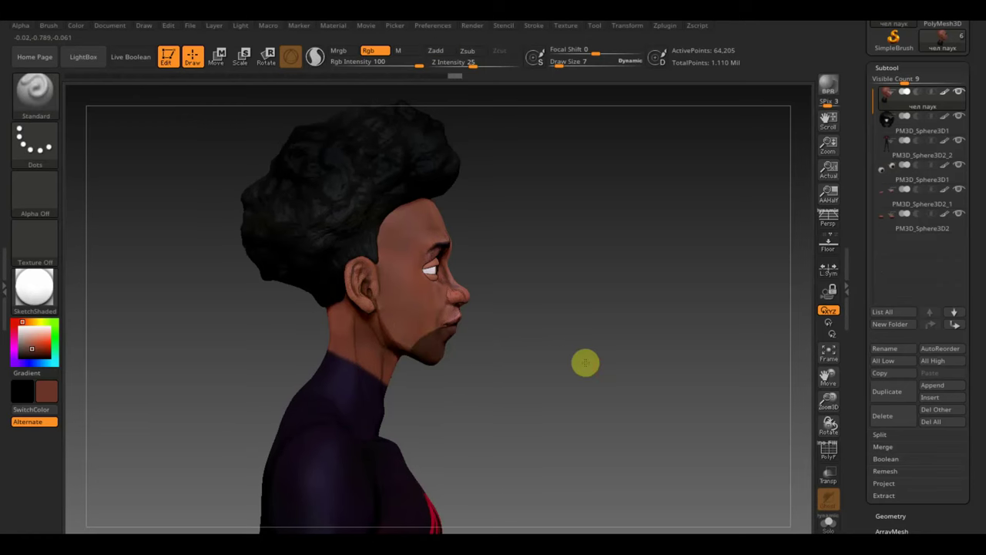
pyautogui.moveTo(583, 361)
pyautogui.mouseDown()
pyautogui.moveTo(535, 361)
pyautogui.moveTo(546, 355)
pyautogui.moveTo(603, 416)
pyautogui.mouseUp()
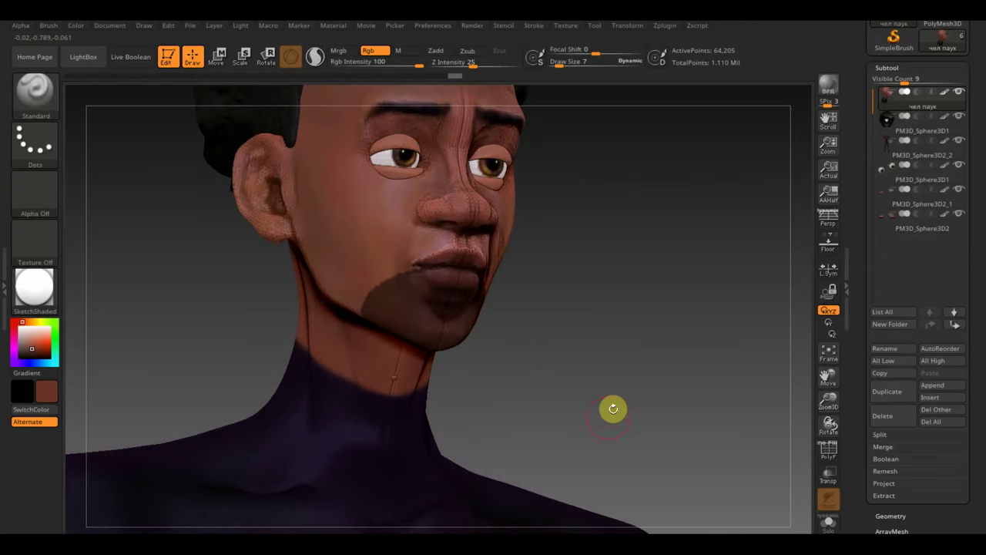
pyautogui.moveTo(590, 102)
pyautogui.mouseDown()
pyautogui.moveTo(614, 215)
pyautogui.moveTo(646, 222)
pyautogui.mouseUp()
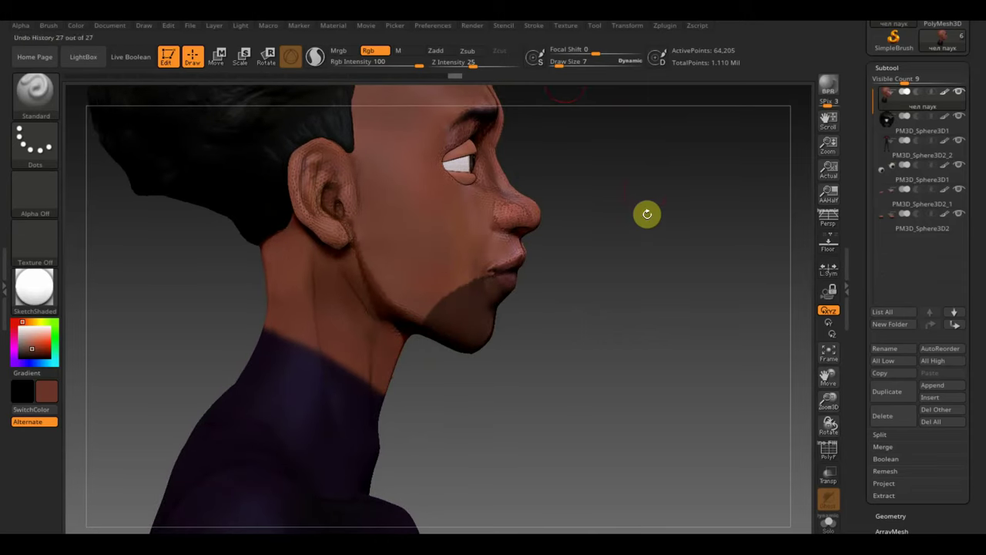
# Step: Clear the mask from the chin and neck, then zoom out to show head and torso
pyautogui.moveTo(558, 63); pyautogui.dragTo(554, 63)
pyautogui.press('ctrl')
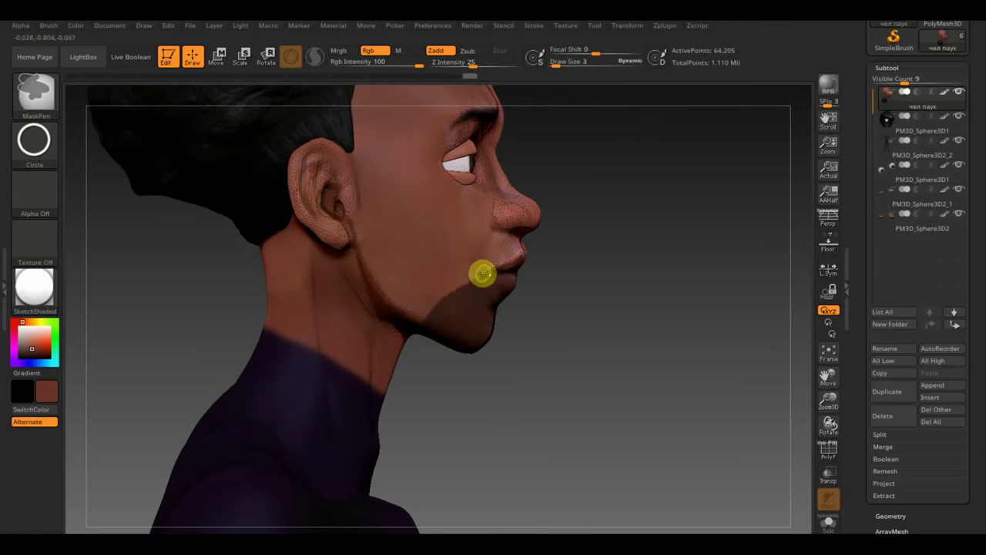
pyautogui.click(39, 138)
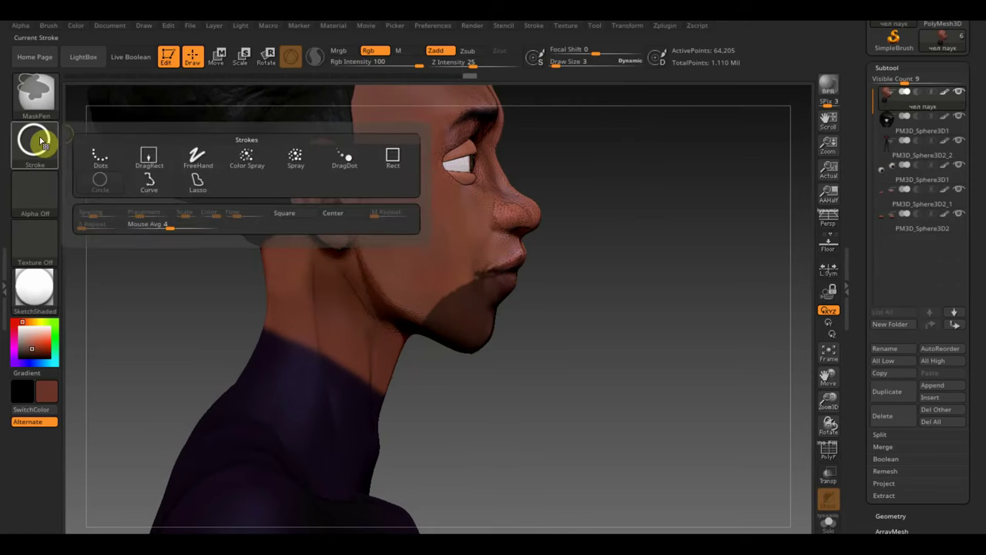
pyautogui.click(95, 153)
pyautogui.keyDown('ctrl'); pyautogui.moveTo(671, 333); pyautogui.dragTo(716, 384); pyautogui.keyUp('ctrl')
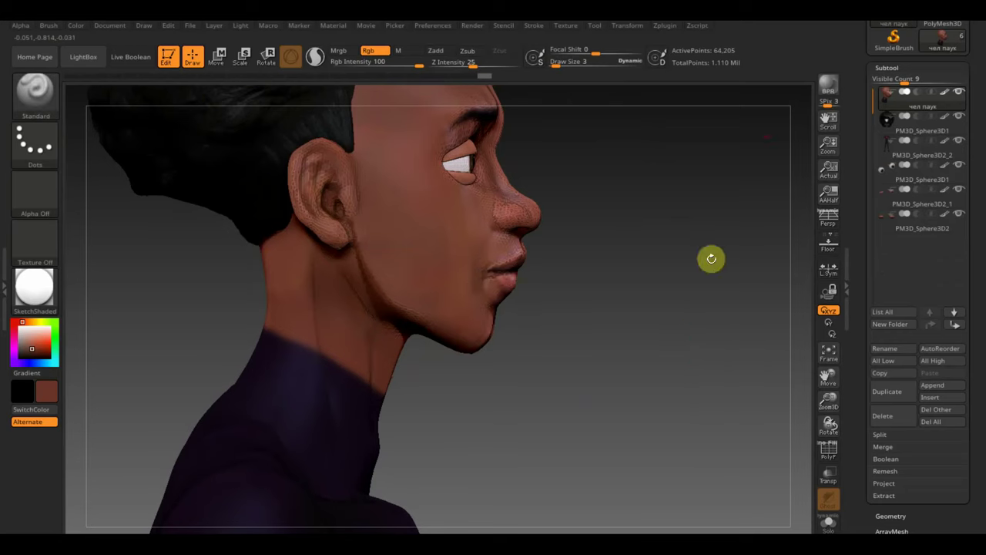
pyautogui.moveTo(610, 289); pyautogui.dragTo(634, 322)
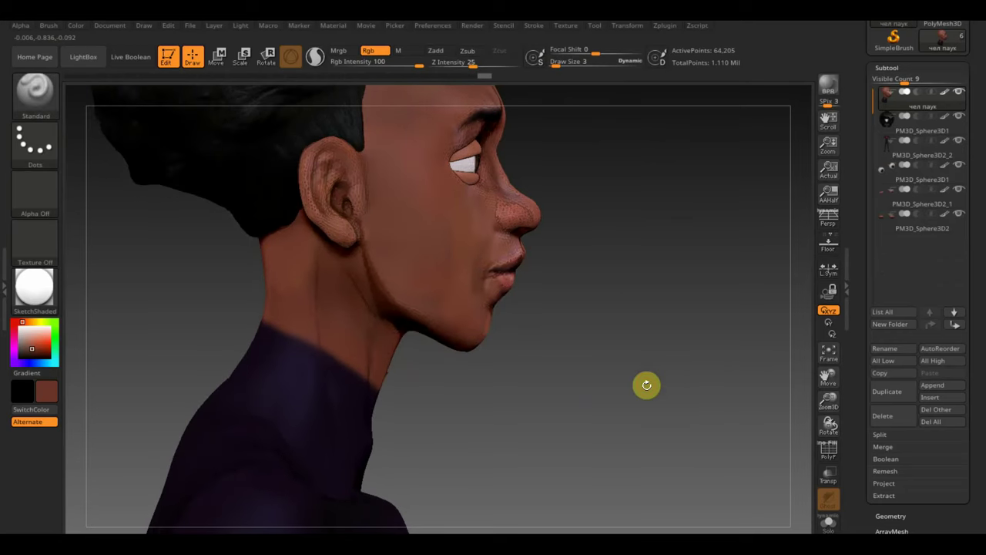
pyautogui.keyDown('alt'); pyautogui.moveTo(645, 385); pyautogui.dragTo(648, 323); pyautogui.keyUp('alt')
# Step: Undo a trial subdivision, then Del Lower in Tool > Geometry, keeping 385,220 points
pyautogui.press('ctrl')
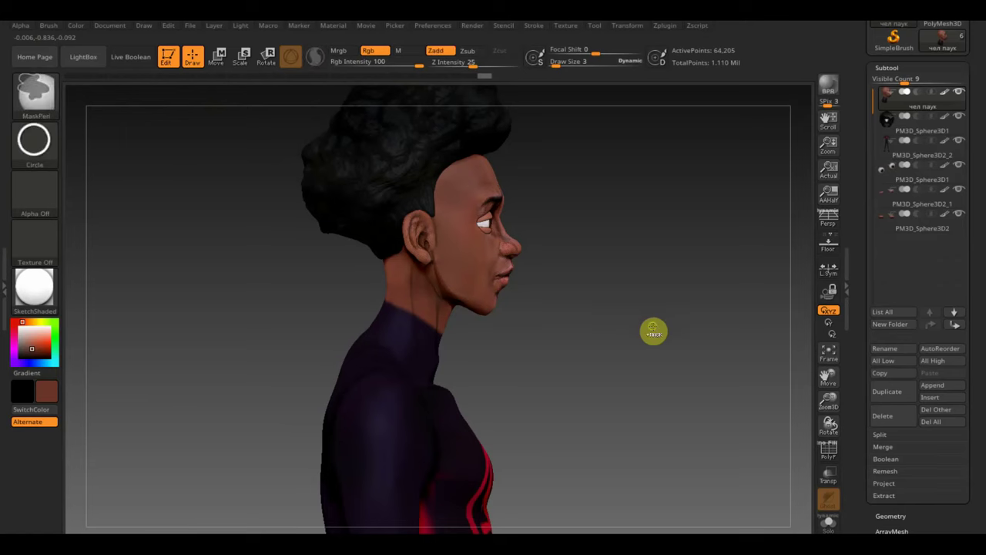
pyautogui.hotkey('ctrl', 'd')
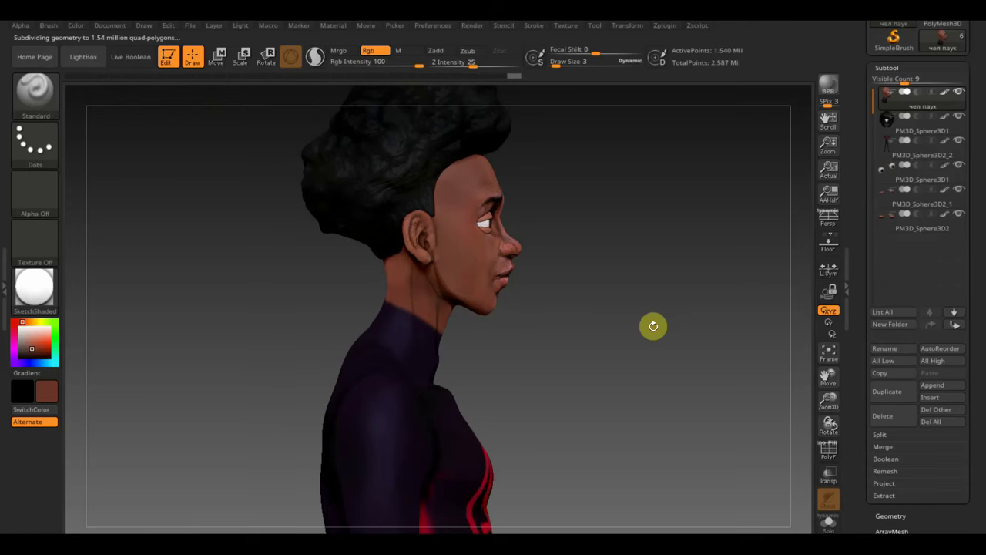
pyautogui.hotkey('ctrl', 'z')
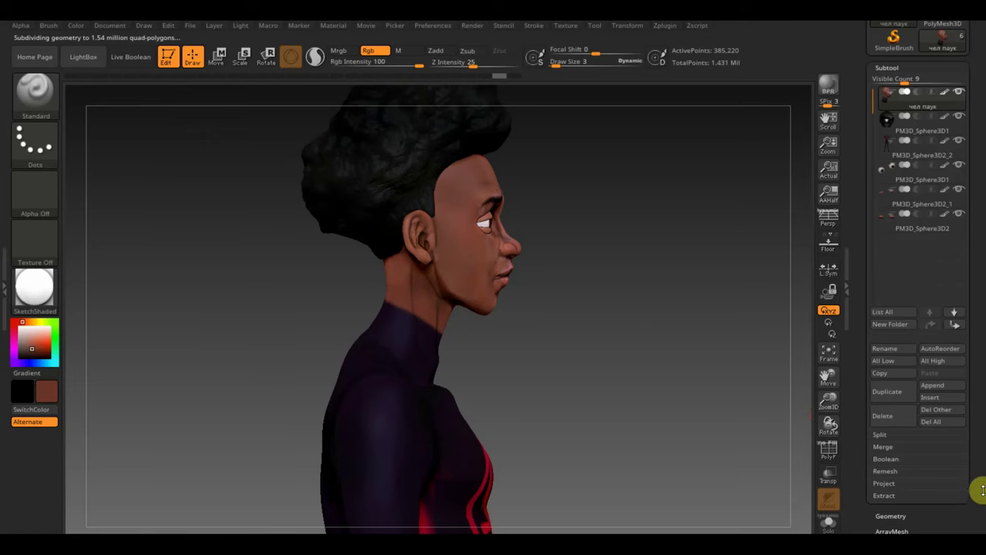
pyautogui.scroll(-2, 978, 470)
pyautogui.scroll(-2, 924, 439)
pyautogui.click(896, 432)
pyautogui.click(896, 439)
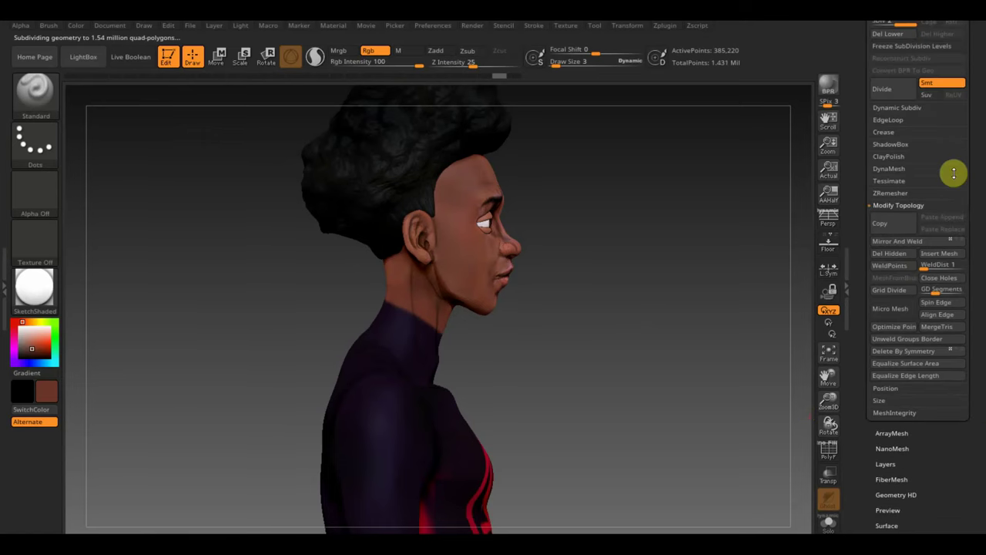
pyautogui.scroll(2, 977, 167)
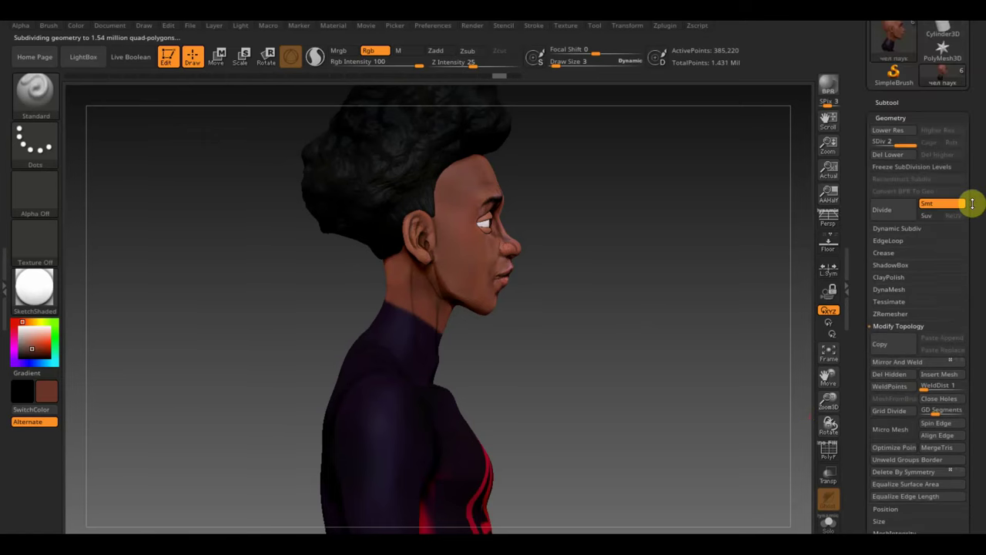
pyautogui.click(902, 158)
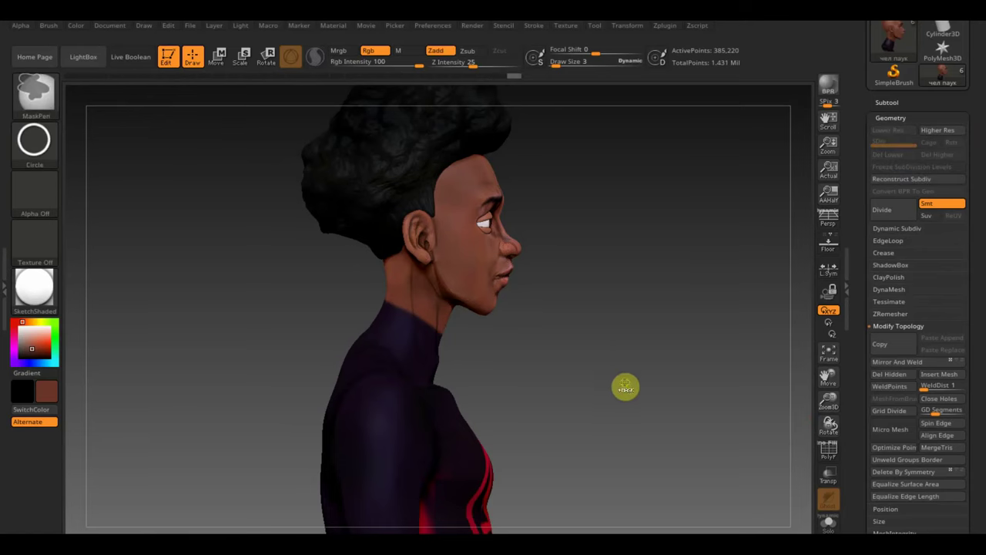
# Step: Mask an elliptical patch over the chin and switch the mask stroke to FreeHand
pyautogui.keyDown('ctrl'); pyautogui.moveTo(624, 387); pyautogui.dragTo(452, 270); pyautogui.keyUp('ctrl')
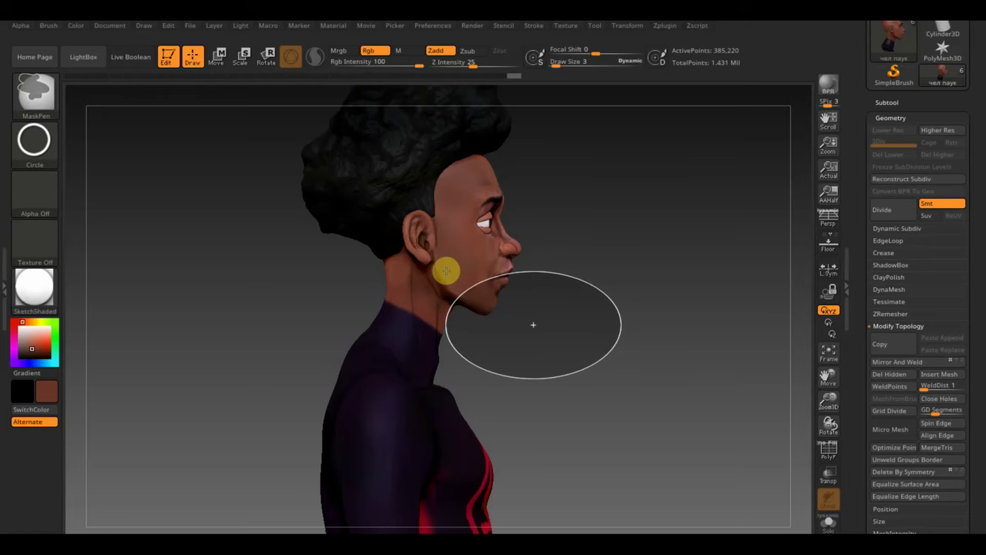
pyautogui.moveTo(565, 321)
pyautogui.mouseDown()
pyautogui.moveTo(592, 243)
pyautogui.moveTo(563, 284)
pyautogui.moveTo(566, 299)
pyautogui.mouseUp()
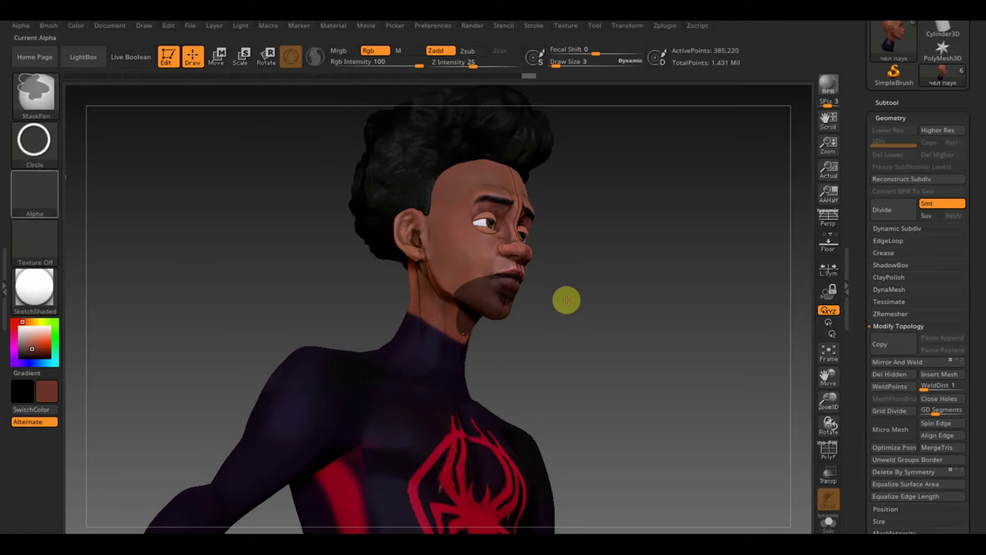
pyautogui.keyDown('ctrl'); pyautogui.click(40, 145); pyautogui.keyUp('ctrl')
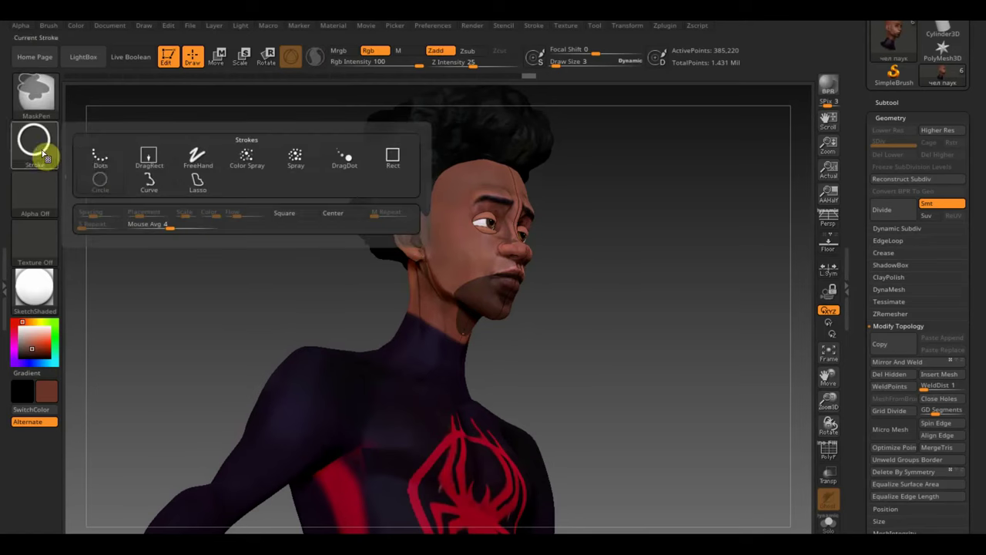
pyautogui.click(196, 160)
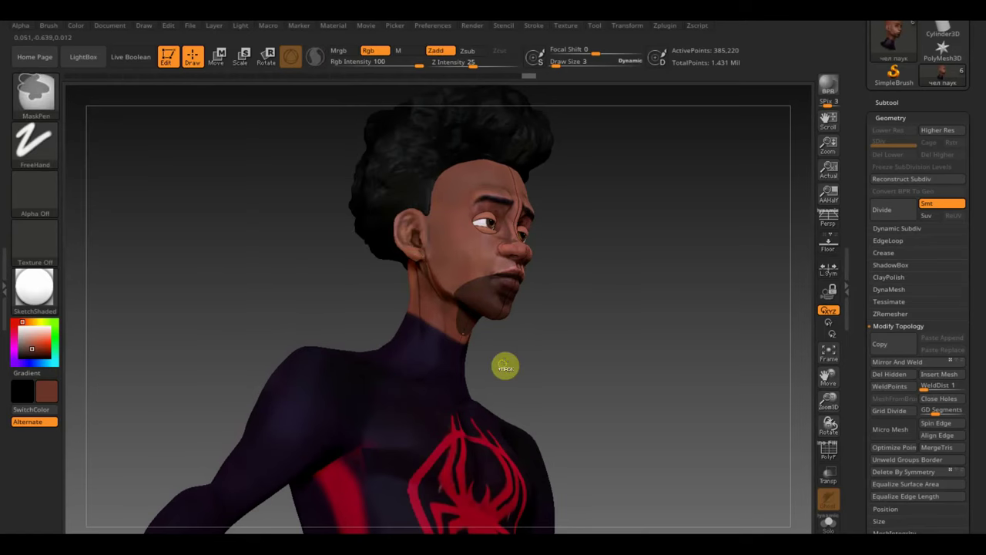
# Step: Enlarge the draw size and check the chin mask from side, below and front
pyautogui.keyDown('shift'); pyautogui.moveTo(503, 362); pyautogui.dragTo(503, 365); pyautogui.keyUp('shift')
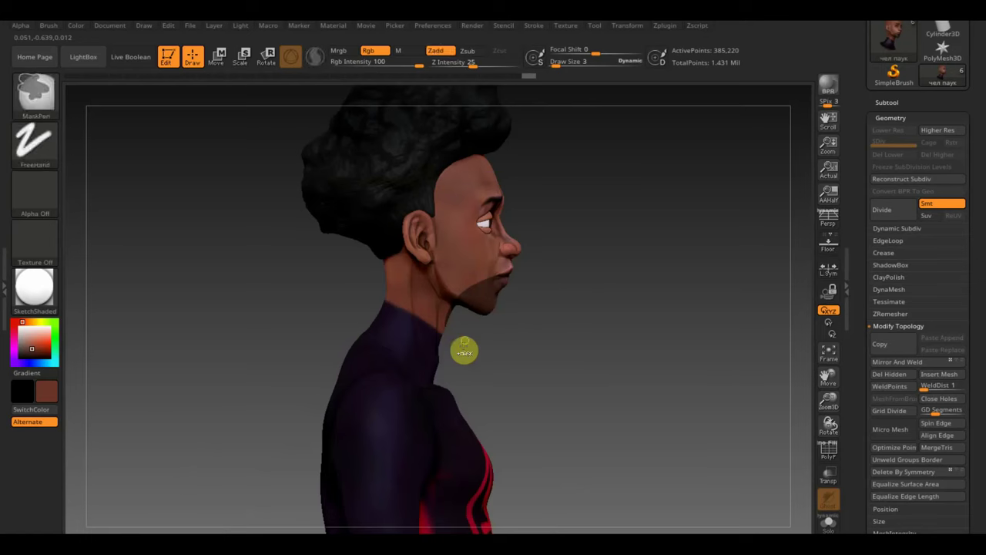
pyautogui.moveTo(556, 66); pyautogui.dragTo(562, 66)
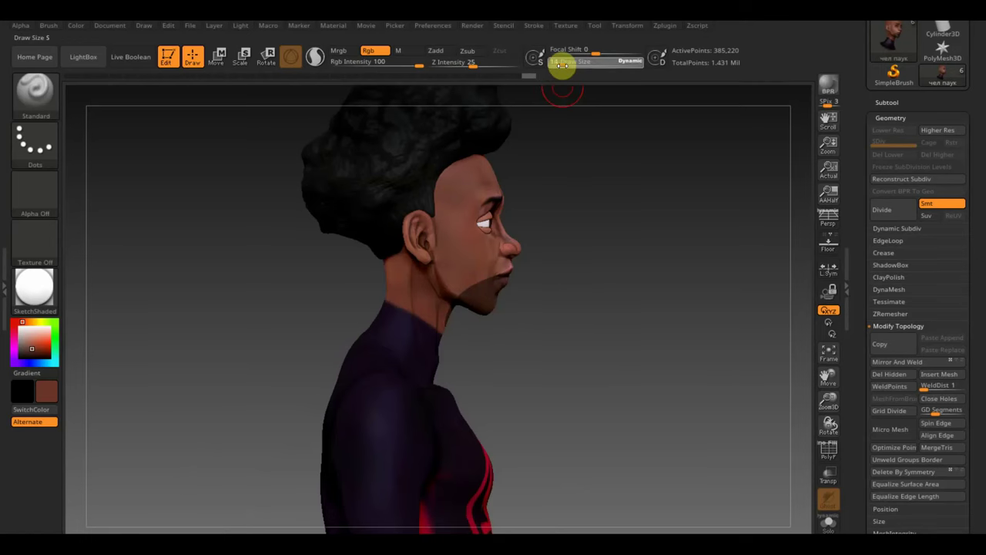
pyautogui.press('ctrl')
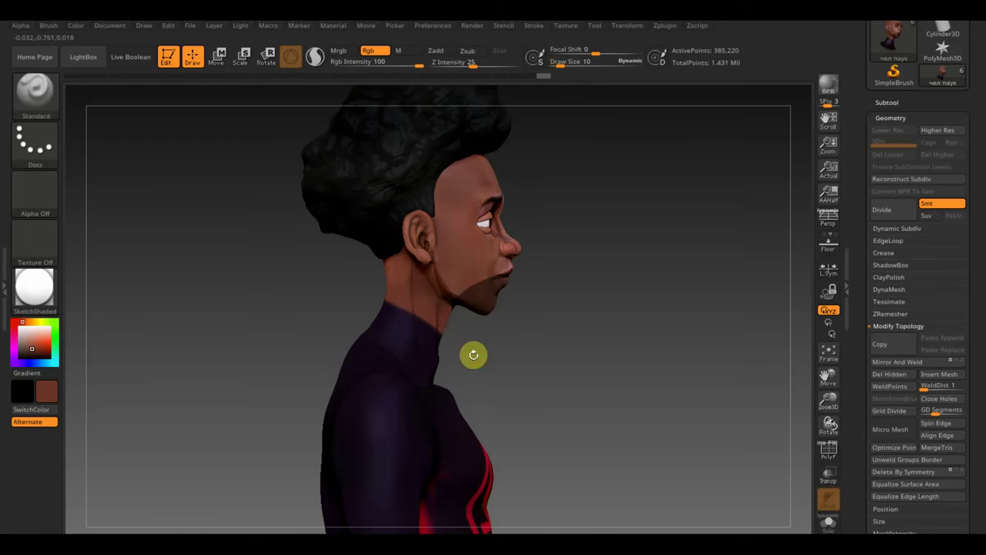
pyautogui.moveTo(470, 352); pyautogui.dragTo(451, 249, button='right')
pyautogui.press('ctrl')
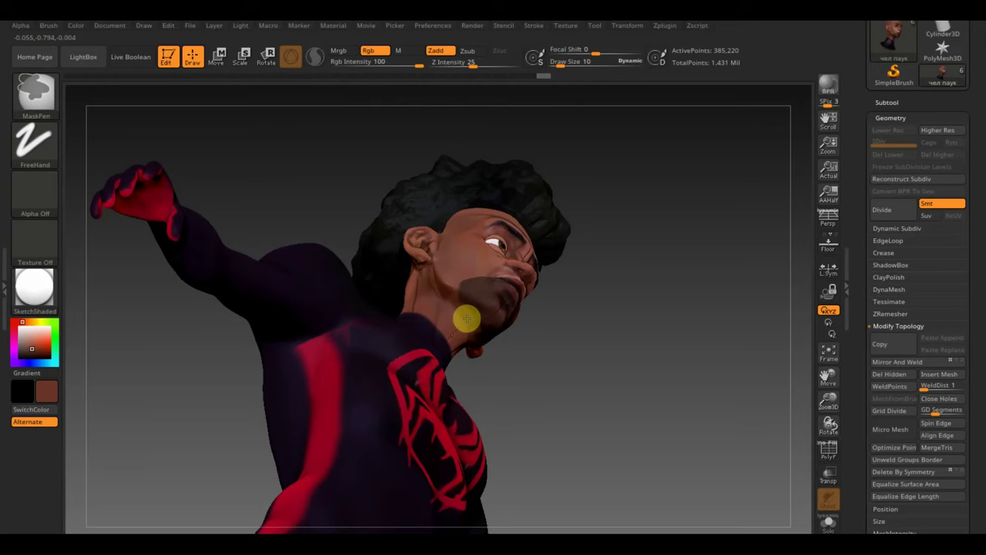
pyautogui.moveTo(582, 369)
pyautogui.mouseDown()
pyautogui.moveTo(599, 410)
pyautogui.moveTo(493, 341)
pyautogui.mouseUp()
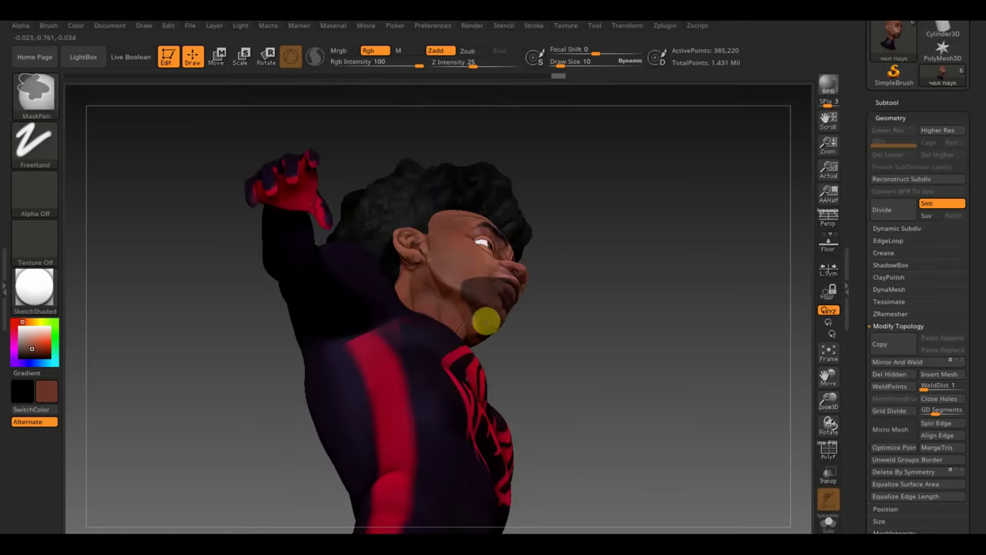
pyautogui.moveTo(486, 321)
pyautogui.mouseDown()
pyautogui.moveTo(606, 433)
pyautogui.moveTo(671, 306)
pyautogui.moveTo(660, 275)
pyautogui.moveTo(679, 367)
pyautogui.mouseUp()
pyautogui.moveTo(722, 277); pyautogui.dragTo(728, 288)
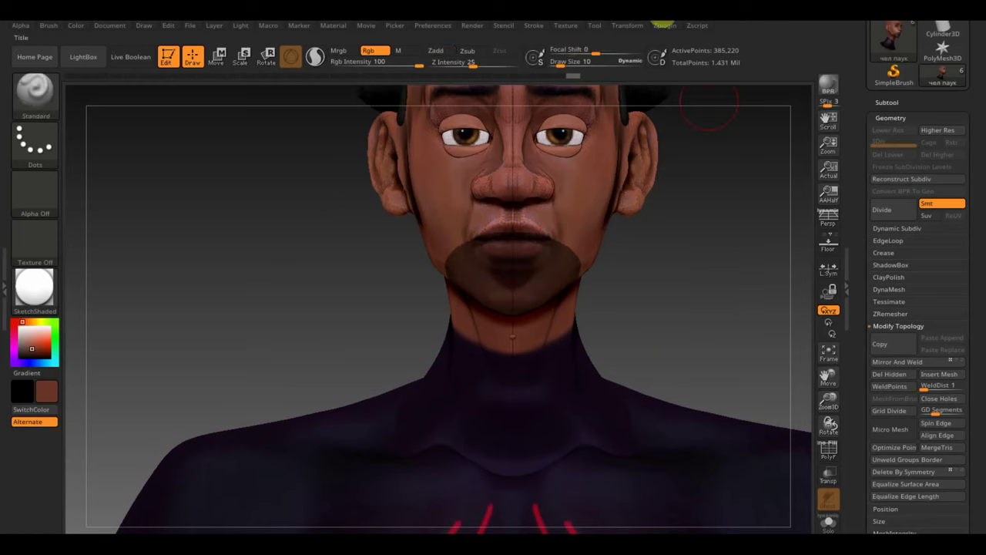
# Step: Reduce the draw size and zoom in on the chin and mouth from below
pyautogui.moveTo(566, 64); pyautogui.dragTo(559, 62)
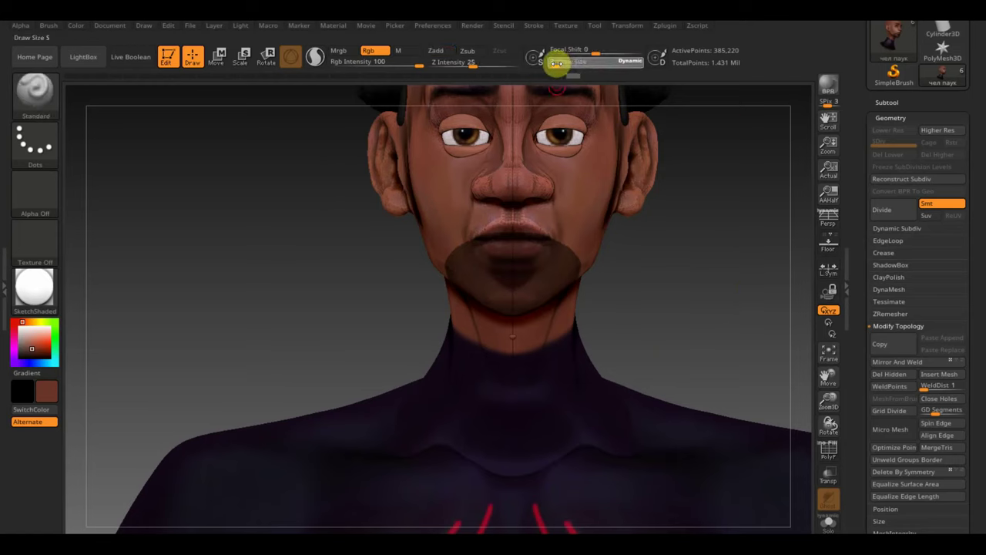
pyautogui.press('ctrl')
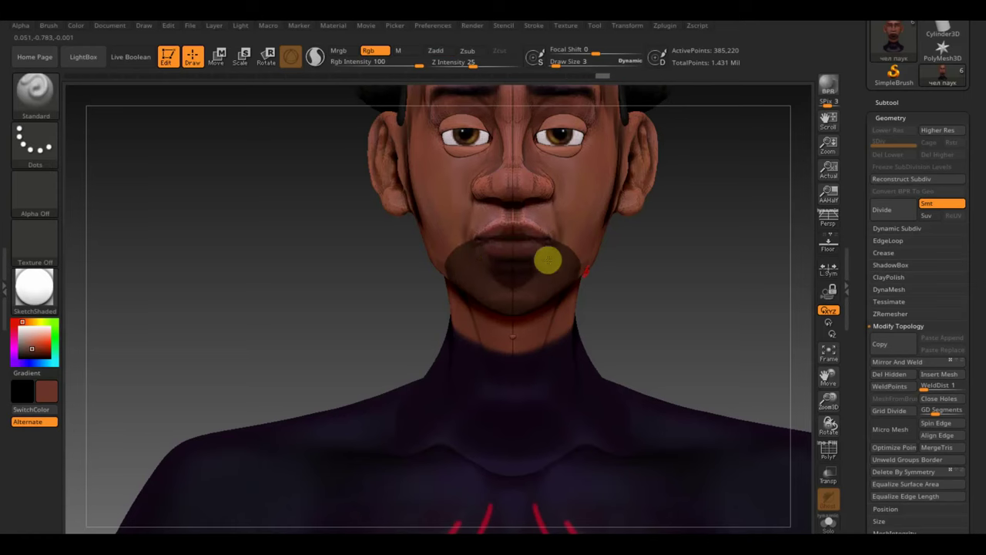
pyautogui.keyDown('alt'); pyautogui.moveTo(551, 264); pyautogui.dragTo(724, 334); pyautogui.keyUp('alt')
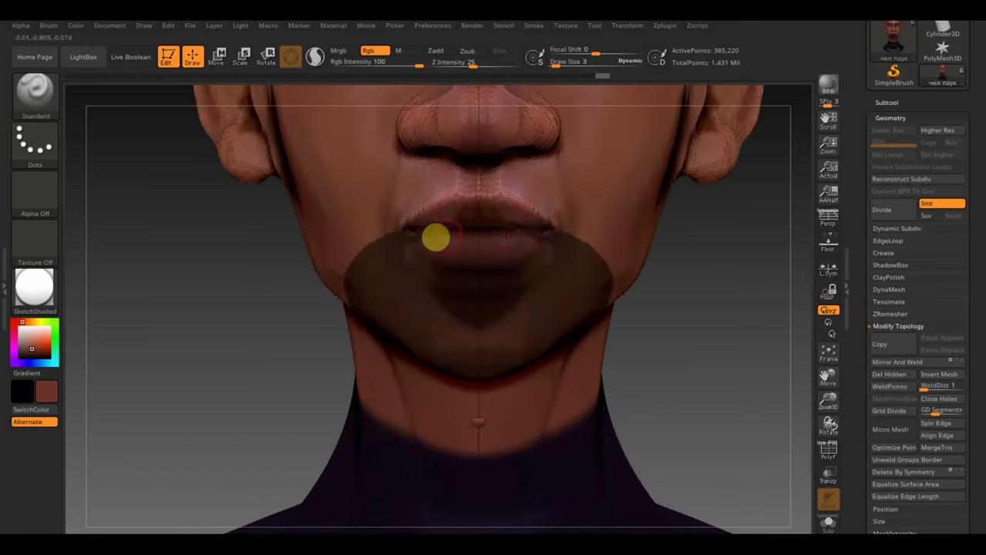
pyautogui.press('ctrl')
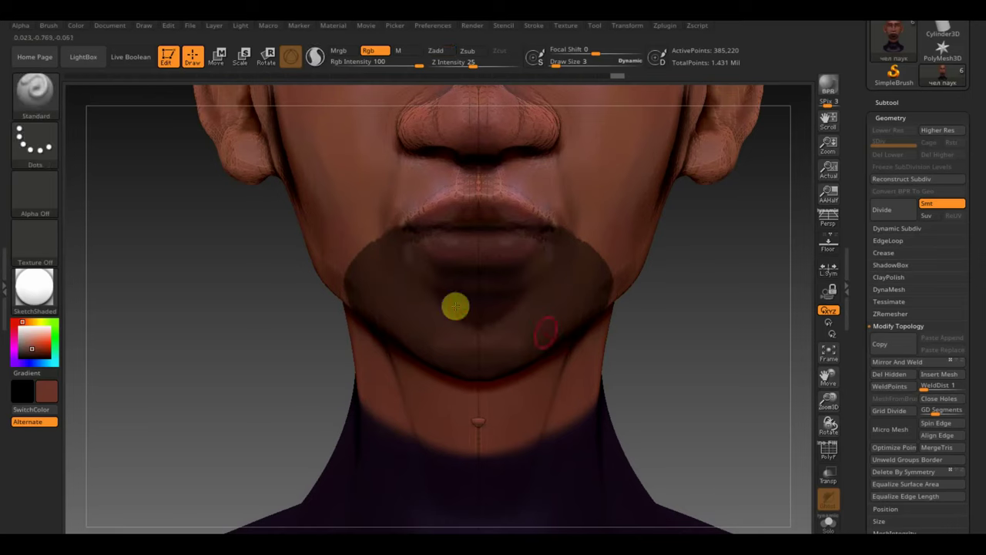
pyautogui.moveTo(681, 337)
pyautogui.mouseDown()
pyautogui.moveTo(688, 270)
pyautogui.moveTo(705, 280)
pyautogui.moveTo(688, 315)
pyautogui.moveTo(709, 332)
pyautogui.mouseUp()
pyautogui.press('ctrl')
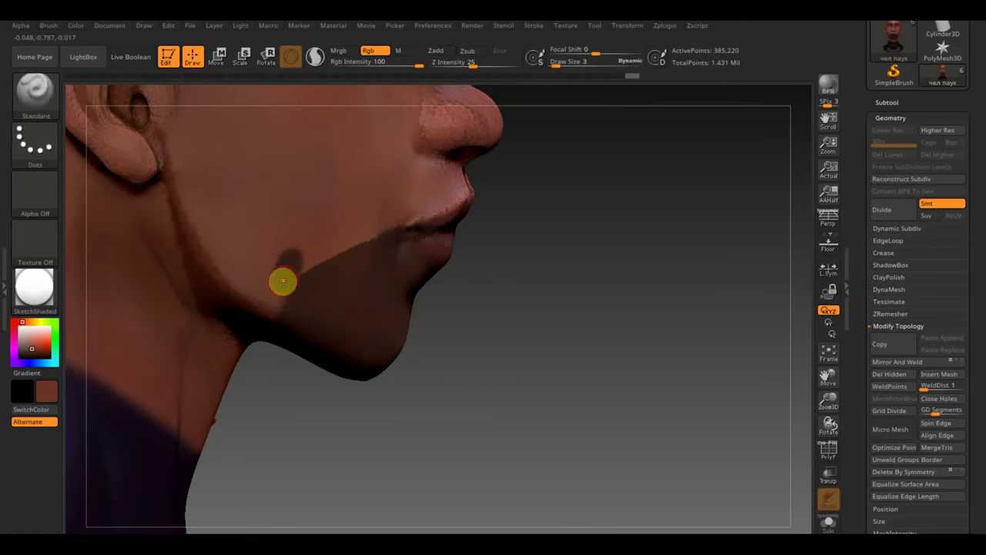
# Step: Clear the mask from the jaw and chin
pyautogui.press('ctrl')
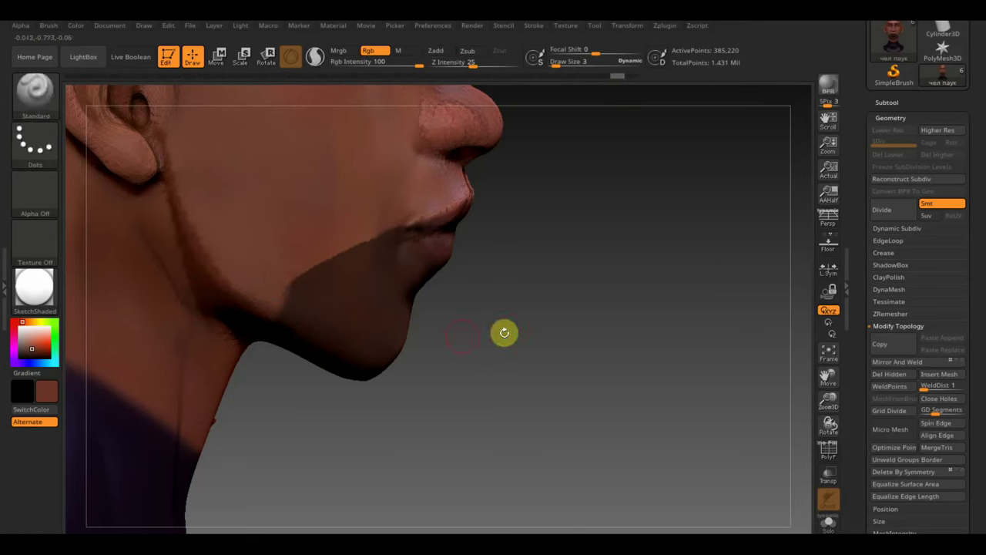
pyautogui.press('ctrl')
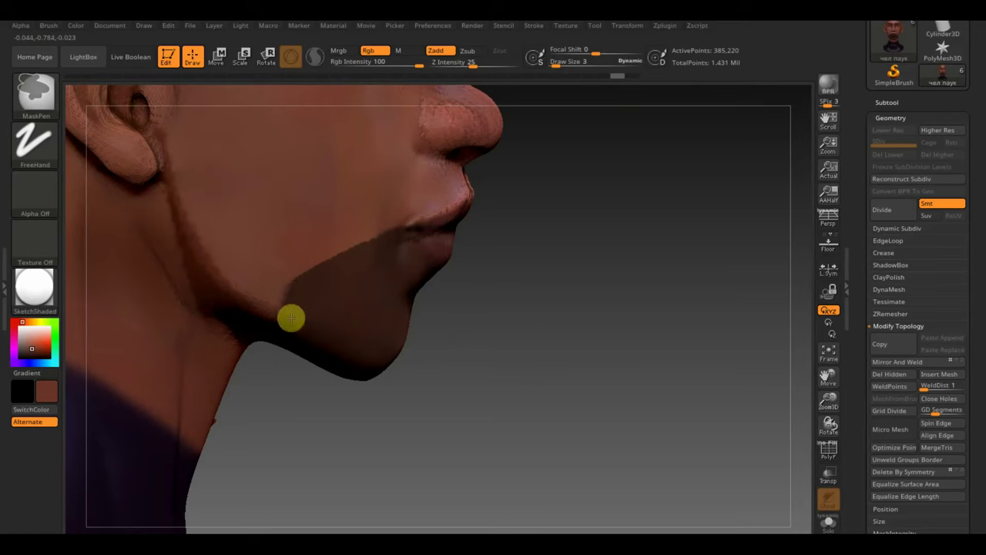
pyautogui.press('ctrl')
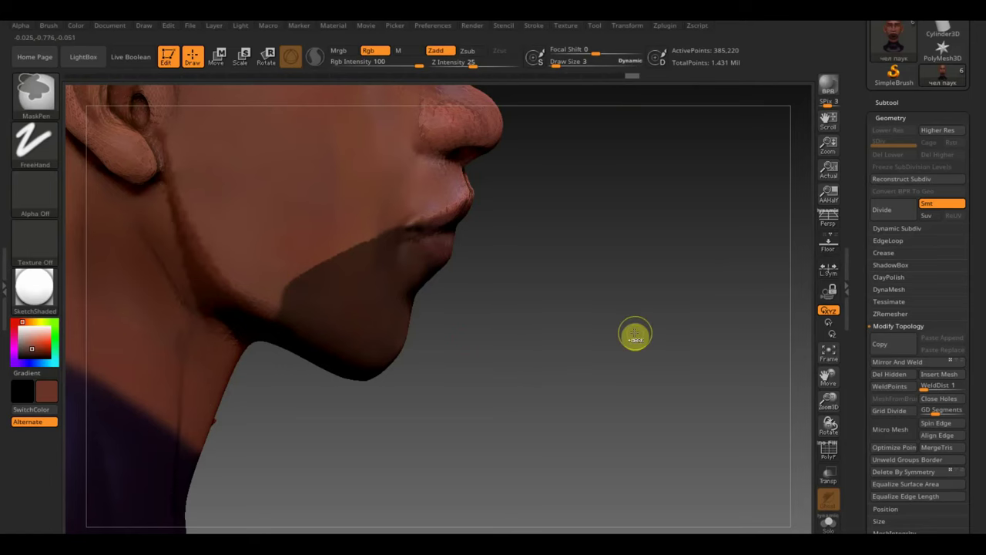
pyautogui.keyDown('ctrl'); pyautogui.moveTo(634, 334); pyautogui.dragTo(635, 331); pyautogui.keyUp('ctrl')
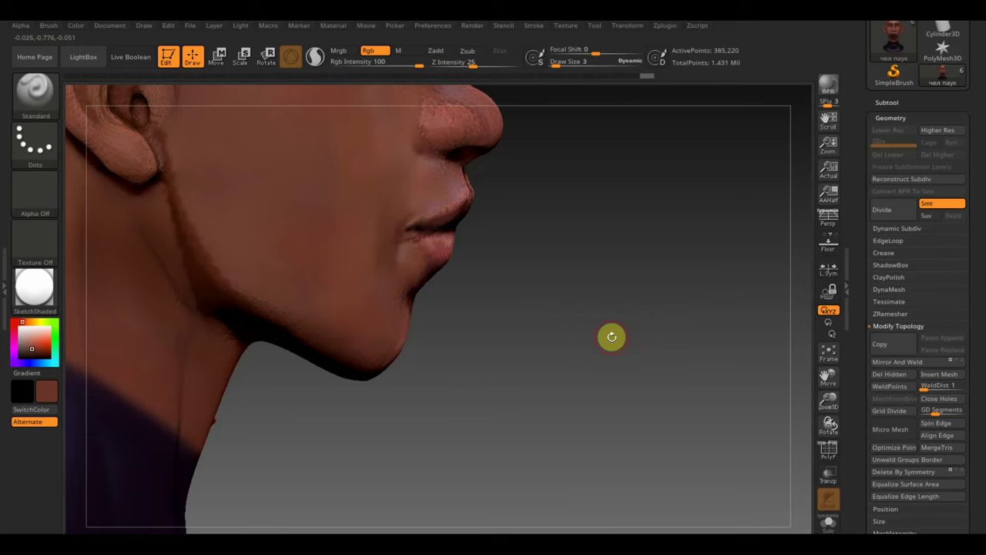
# Step: Trim the head with a curve, then undo so the hair and shirt return
pyautogui.hotkey('ctrl', 'shift')
pyautogui.keyDown('ctrl'); pyautogui.keyDown('shift'); pyautogui.moveTo(422, 332); pyautogui.dragTo(363, 325); pyautogui.keyUp('shift'); pyautogui.keyUp('ctrl')
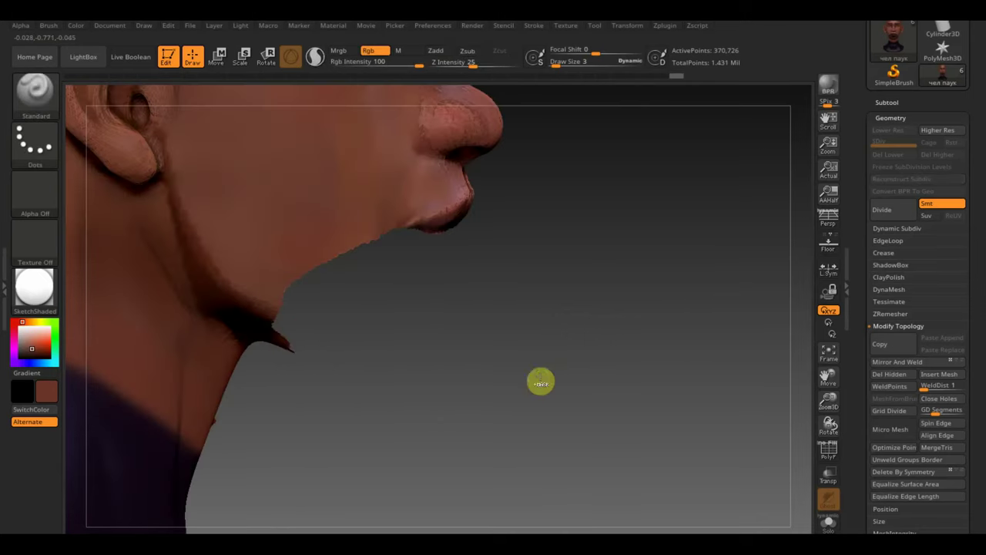
pyautogui.keyDown('shift'); pyautogui.moveTo(540, 383); pyautogui.dragTo(537, 360); pyautogui.keyUp('shift')
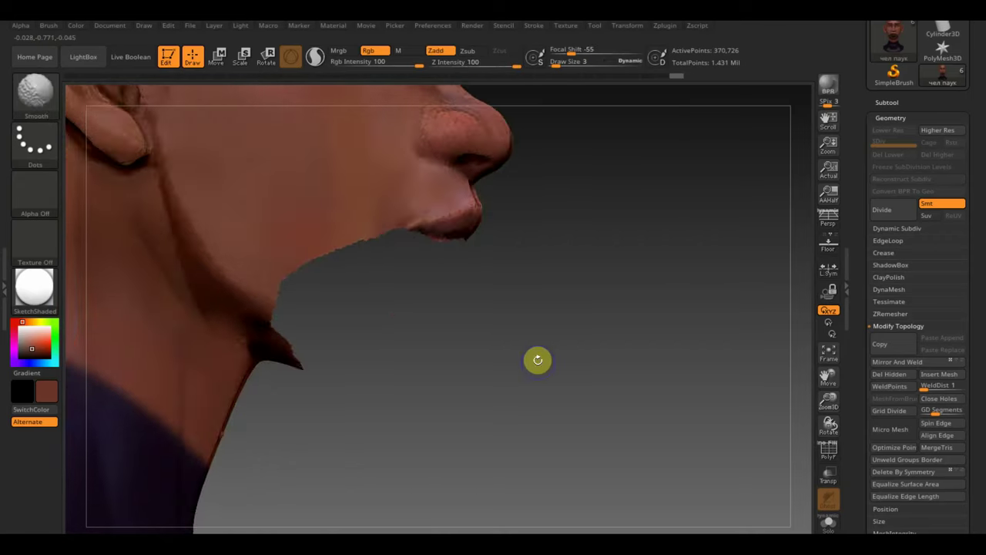
pyautogui.hotkey('ctrl', 'z')
pyautogui.hotkey('ctrl', 'z')
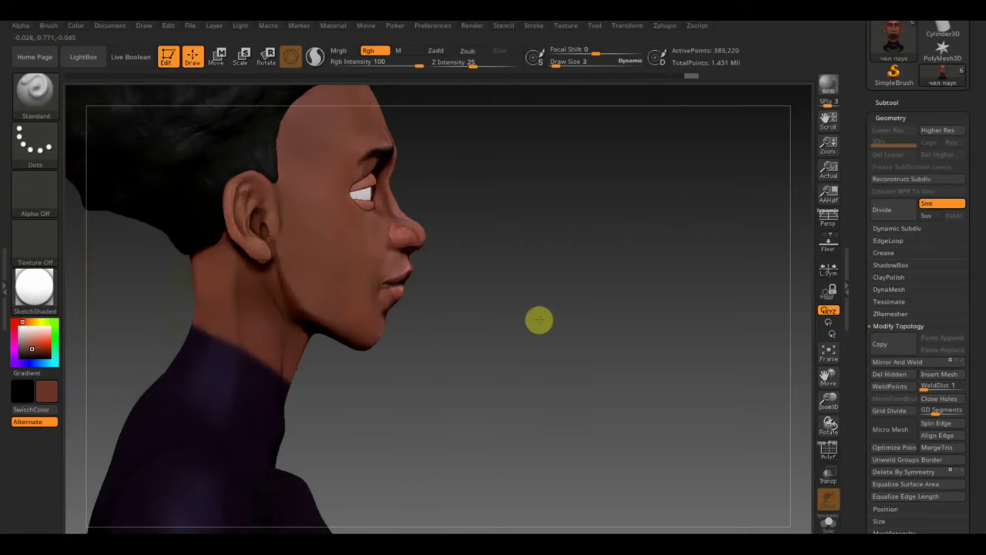
# Step: Duplicate the head subtool and solo the copy
pyautogui.click(887, 102)
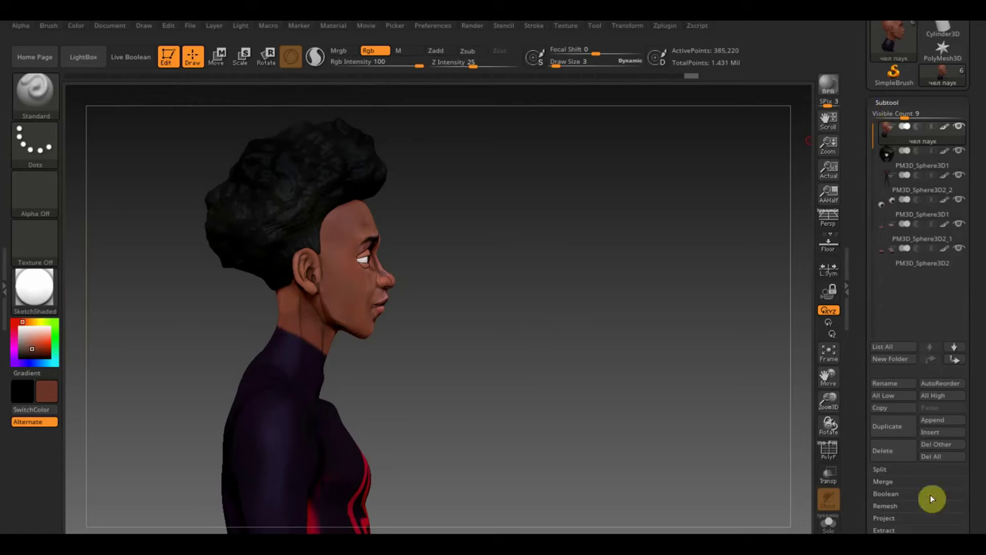
pyautogui.click(891, 429)
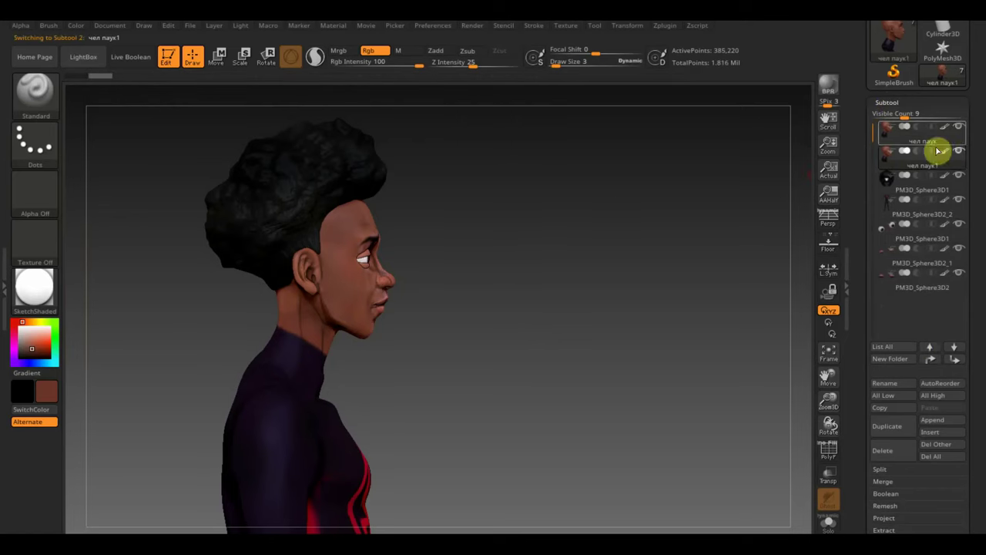
pyautogui.keyDown('shift'); pyautogui.click(958, 127); pyautogui.keyUp('shift')
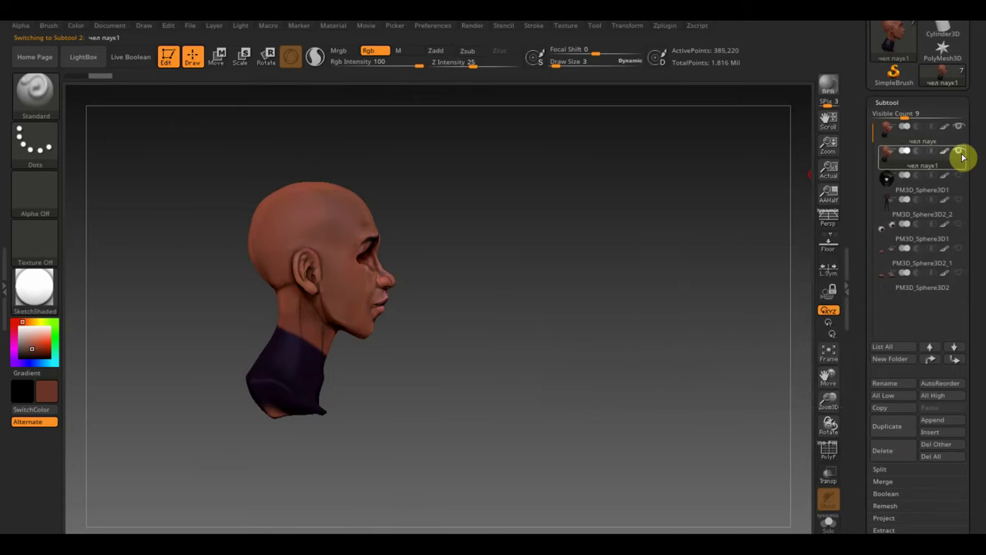
# Step: Cut the chin region with TrimCurve and bring up the Geometry settings
pyautogui.press('ctrl')
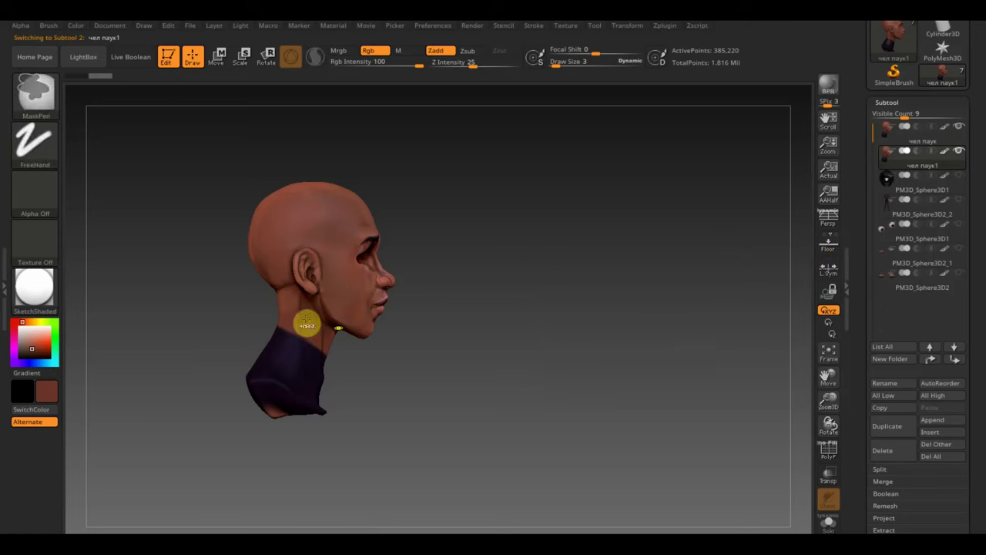
pyautogui.hotkey('ctrl', 'shift')
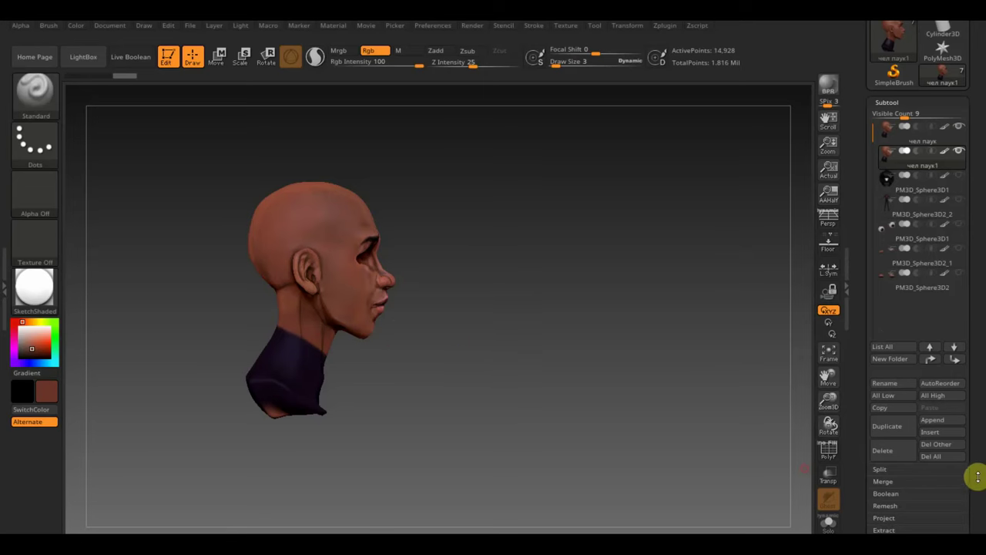
pyautogui.moveTo(975, 472); pyautogui.dragTo(975, 398)
pyautogui.click(907, 380)
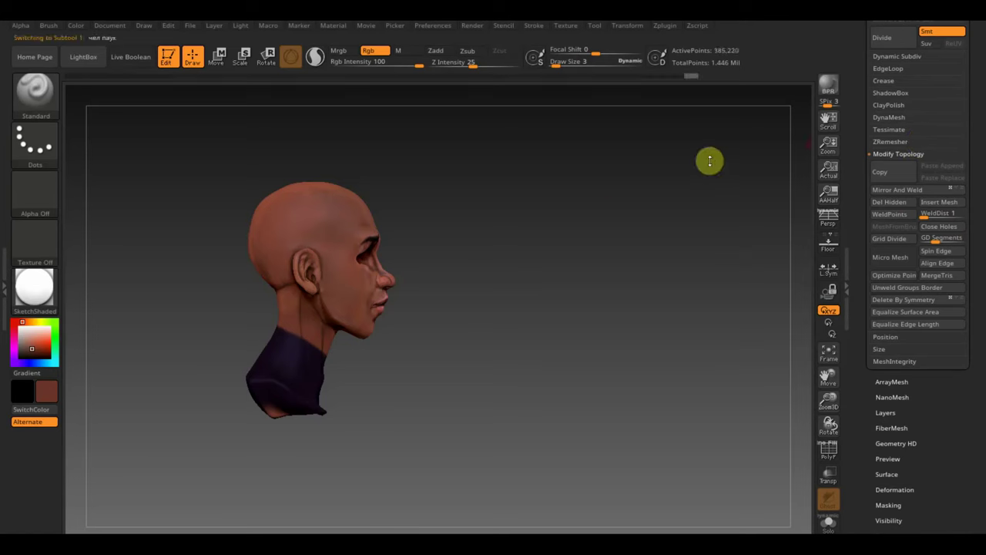
pyautogui.moveTo(972, 104); pyautogui.dragTo(980, 163)
# Step: Trim the head again with a curve and delete the hidden geometry
pyautogui.click(916, 156)
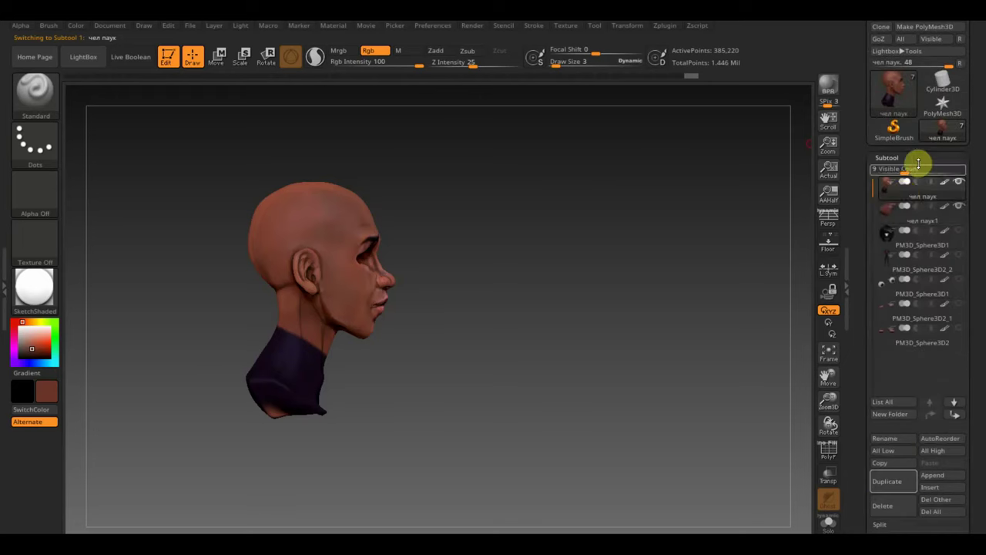
pyautogui.hotkey('ctrl', 'shift')
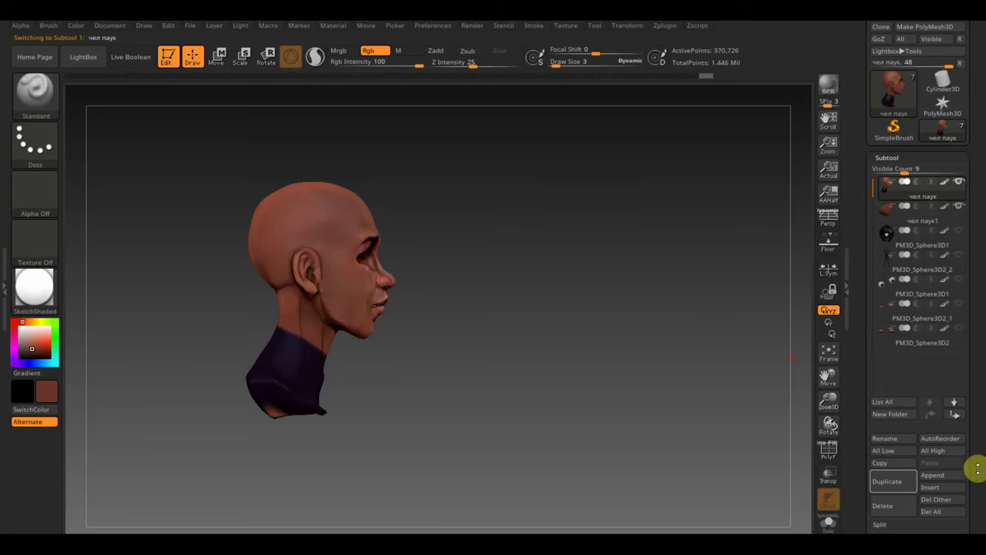
pyautogui.moveTo(975, 468)
pyautogui.mouseDown()
pyautogui.moveTo(983, 356)
pyautogui.moveTo(979, 370)
pyautogui.mouseUp()
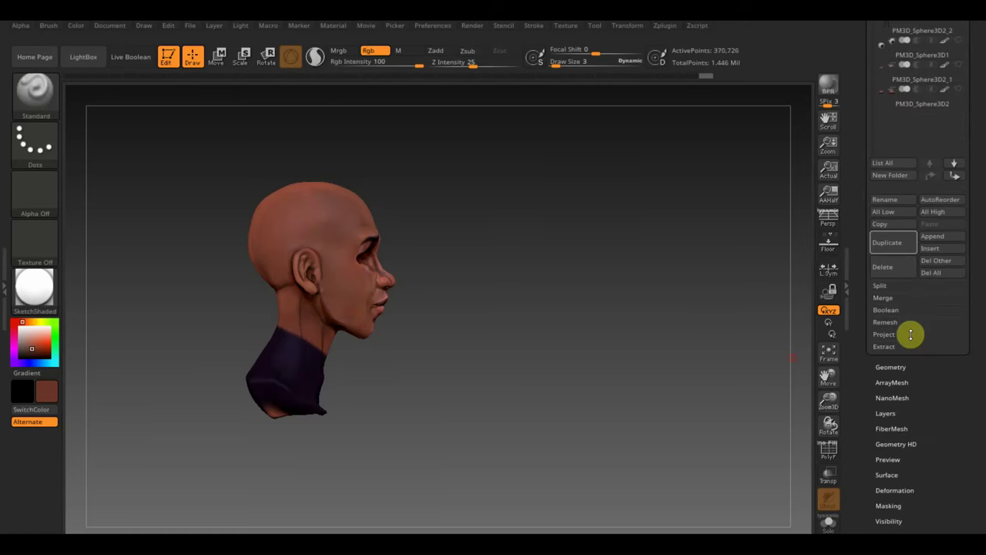
pyautogui.click(893, 368)
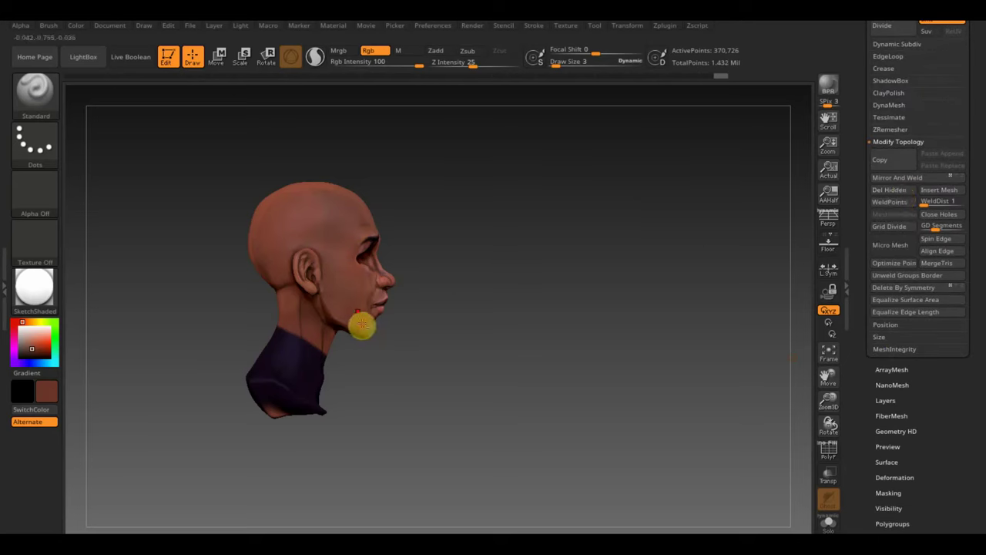
# Step: Tilt and nudge the chin piece with the Move gizmo until it sits beneath the lower lip
pyautogui.click(218, 56)
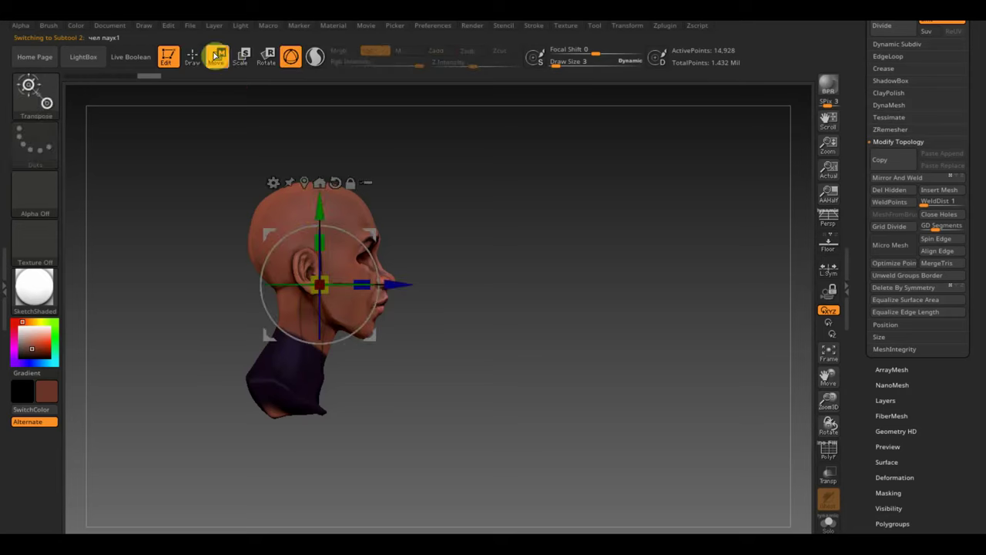
pyautogui.moveTo(370, 233); pyautogui.dragTo(393, 273)
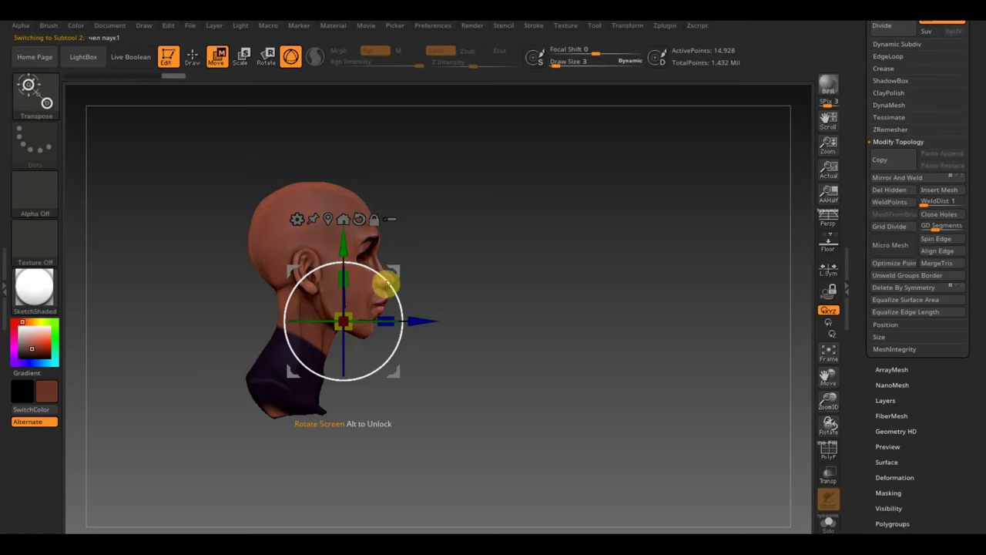
pyautogui.moveTo(386, 285); pyautogui.dragTo(392, 291)
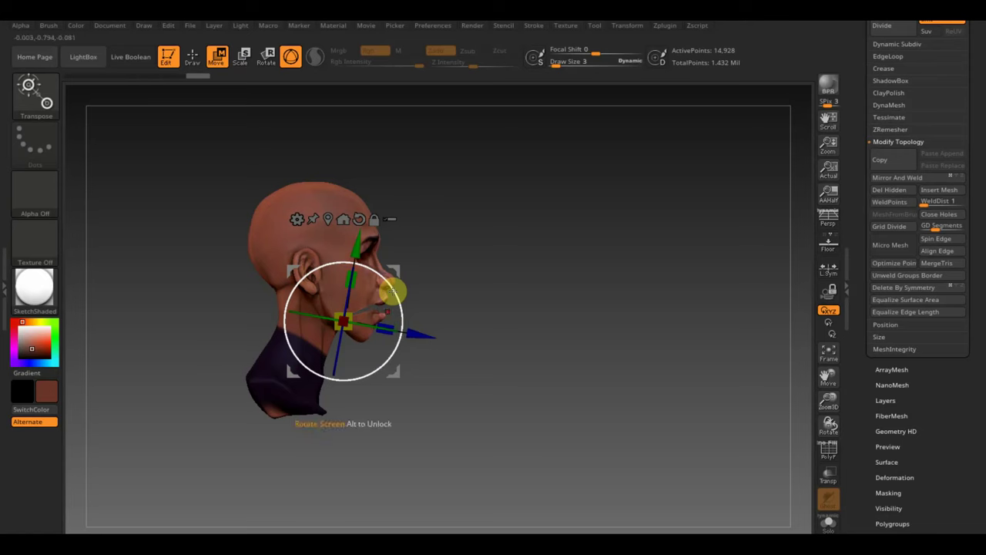
pyautogui.moveTo(385, 330); pyautogui.dragTo(383, 330)
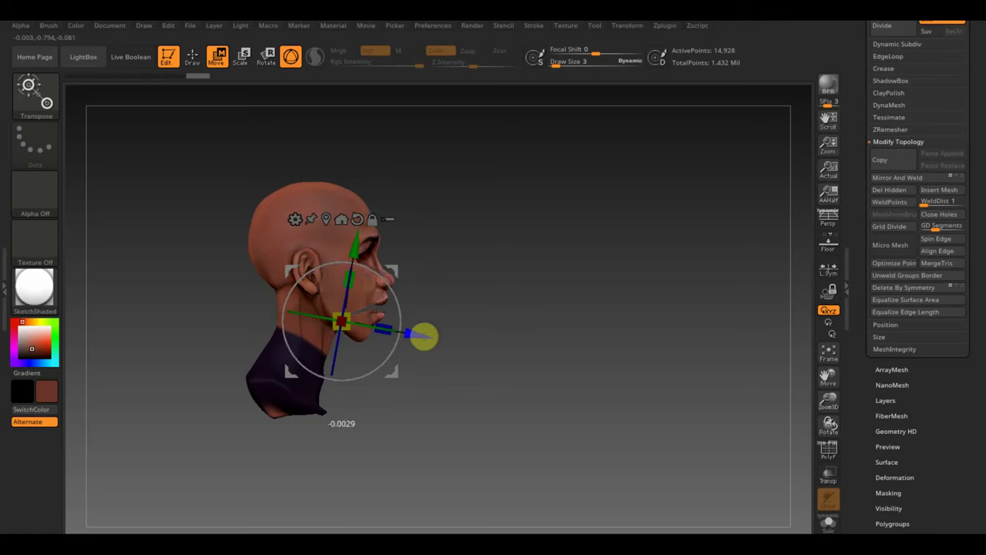
pyautogui.scroll(5, 509, 334)
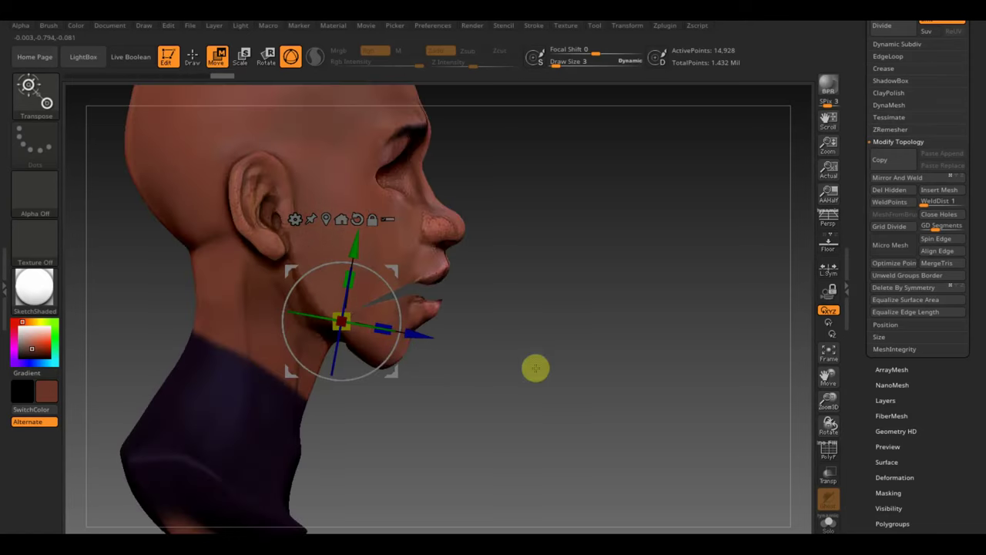
pyautogui.moveTo(401, 261)
pyautogui.mouseDown()
pyautogui.moveTo(393, 268)
pyautogui.moveTo(484, 290)
pyautogui.moveTo(479, 229)
pyautogui.mouseUp()
pyautogui.moveTo(562, 321)
pyautogui.mouseDown()
pyautogui.moveTo(543, 392)
pyautogui.moveTo(529, 386)
pyautogui.moveTo(513, 359)
pyautogui.mouseUp()
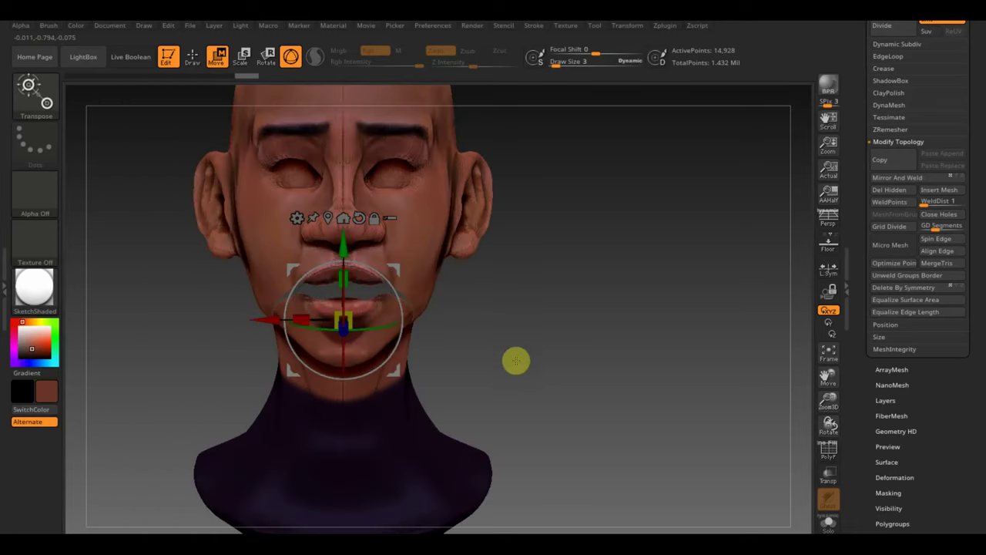
pyautogui.click(192, 57)
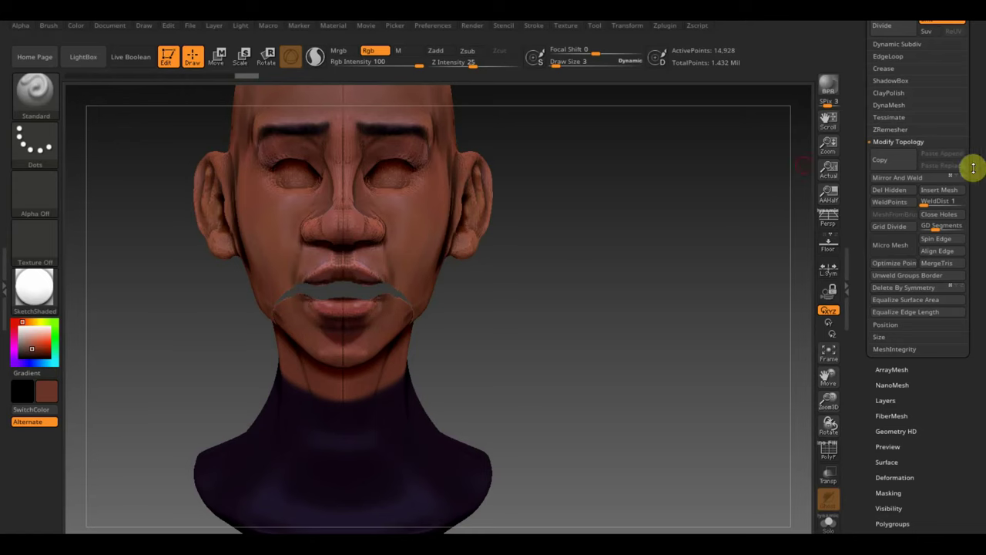
# Step: DynaMesh the chin piece at resolution 2512 and view it in side profile
pyautogui.click(890, 104)
pyautogui.moveTo(878, 140); pyautogui.dragTo(928, 150)
pyautogui.click(894, 126)
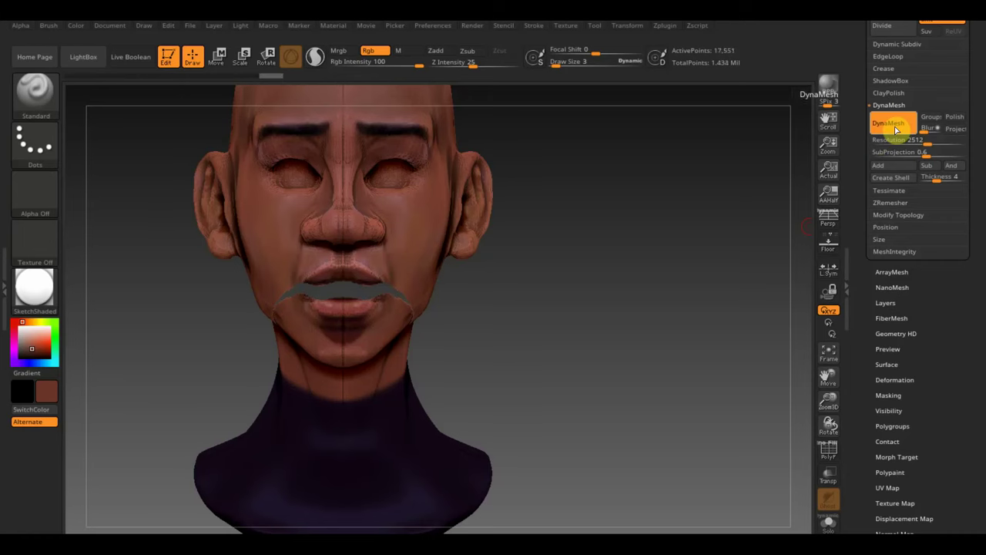
pyautogui.moveTo(577, 272)
pyautogui.mouseDown()
pyautogui.moveTo(646, 276)
pyautogui.moveTo(621, 344)
pyautogui.moveTo(612, 343)
pyautogui.moveTo(608, 301)
pyautogui.moveTo(596, 318)
pyautogui.moveTo(801, 161)
pyautogui.mouseUp()
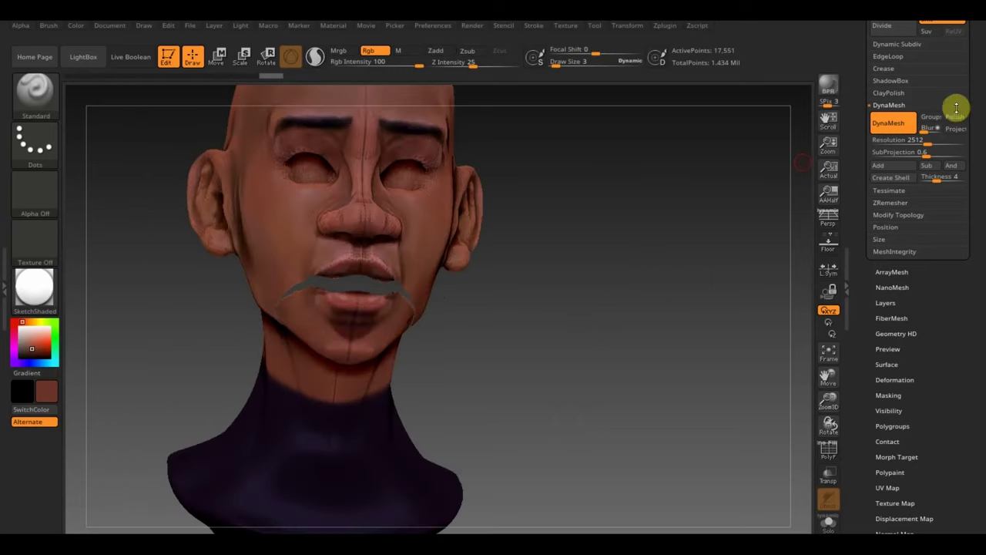
pyautogui.scroll(3, 973, 133)
pyautogui.scroll(2, 974, 133)
# Step: Select the main head, hide the chin piece, and DynaMesh the head at 2872
pyautogui.click(891, 31)
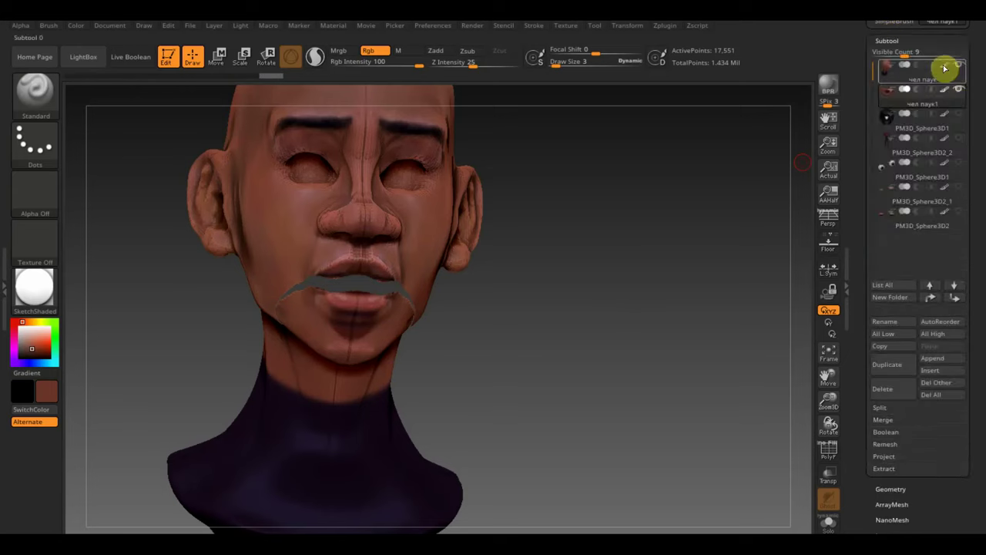
pyautogui.click(903, 71)
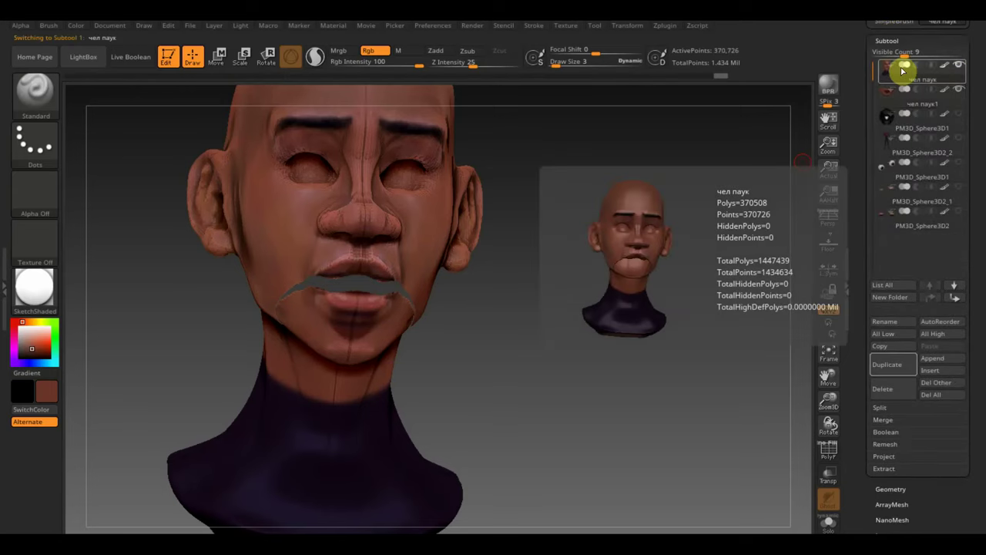
pyautogui.click(959, 89)
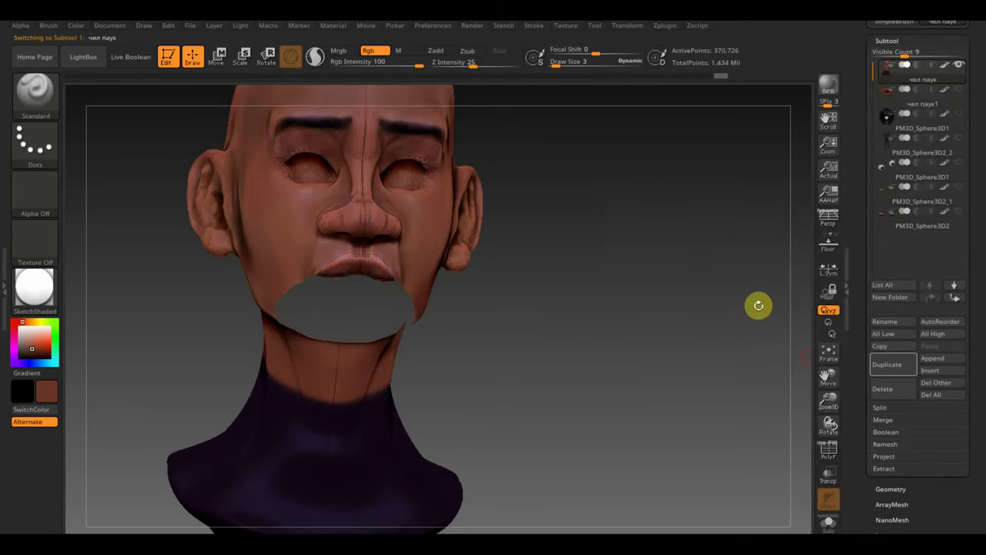
pyautogui.click(890, 488)
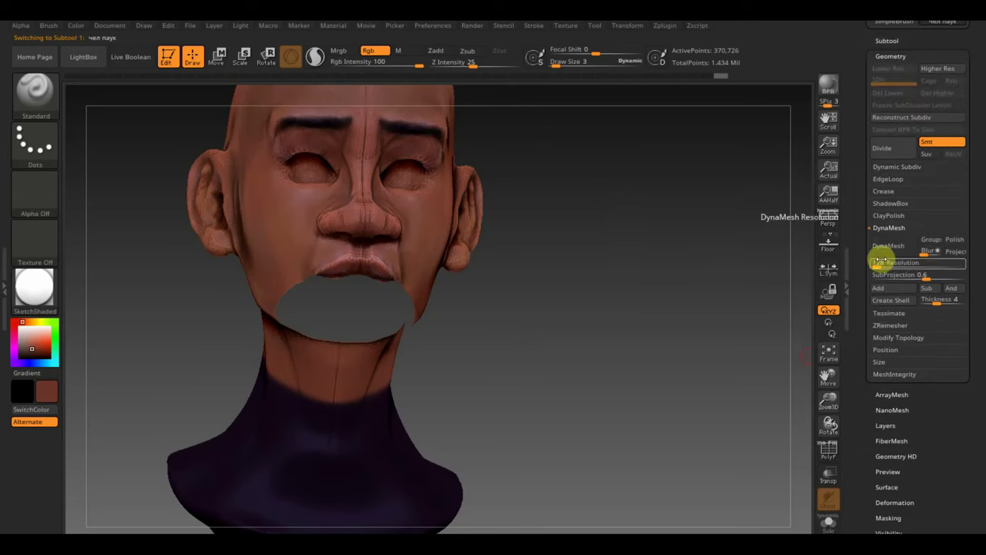
pyautogui.moveTo(880, 259)
pyautogui.mouseDown()
pyautogui.moveTo(932, 263)
pyautogui.moveTo(914, 262)
pyautogui.mouseUp()
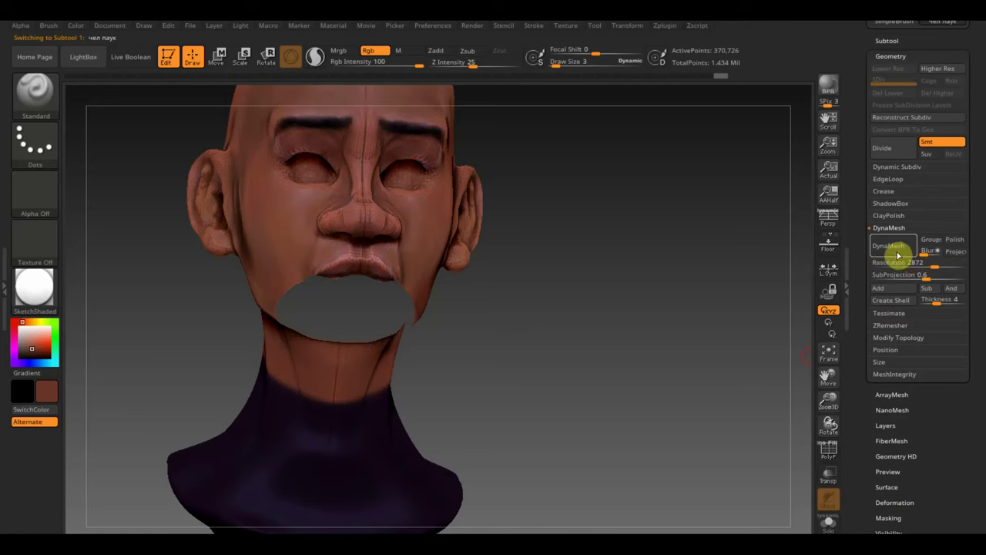
pyautogui.click(895, 252)
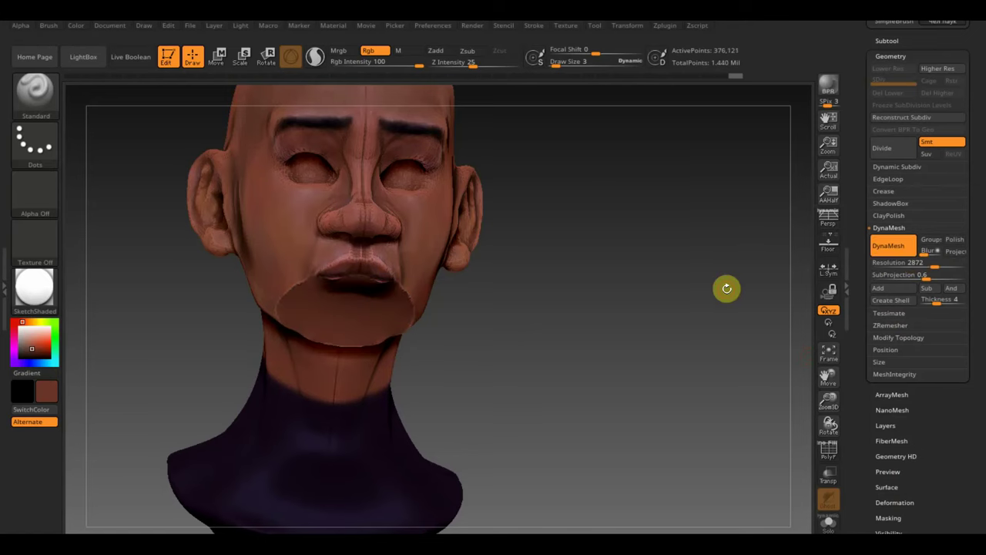
# Step: Undo trial remeshes at 128 and 2512, then remesh the head at 2872 and inspect under the chin
pyautogui.hotkey('ctrl', 'z')
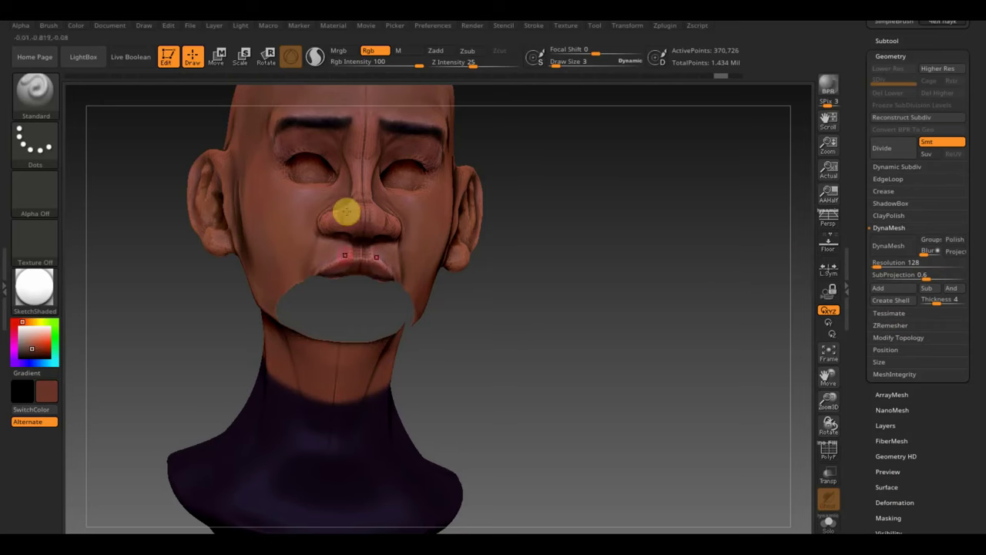
pyautogui.click(896, 246)
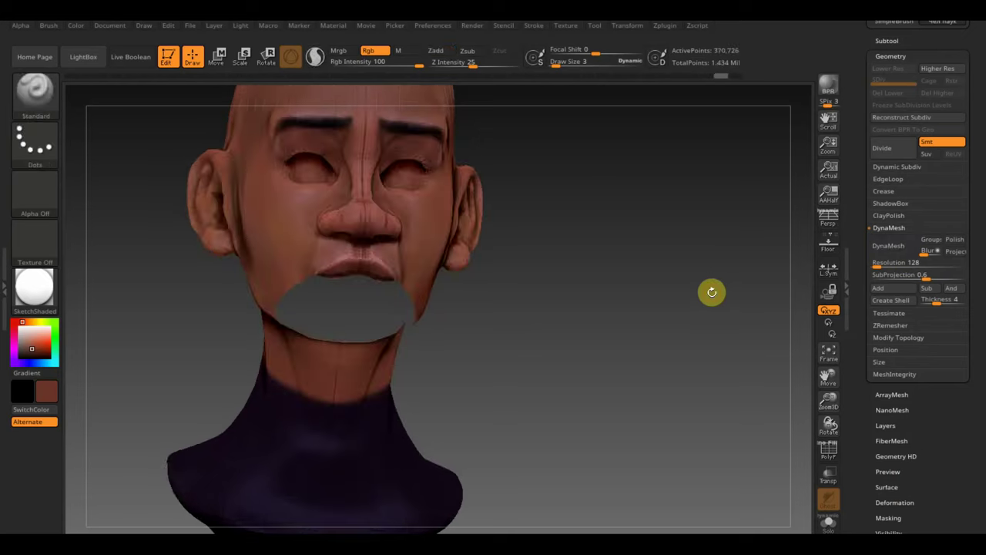
pyautogui.moveTo(891, 262)
pyautogui.mouseDown()
pyautogui.moveTo(924, 272)
pyautogui.moveTo(907, 262)
pyautogui.mouseUp()
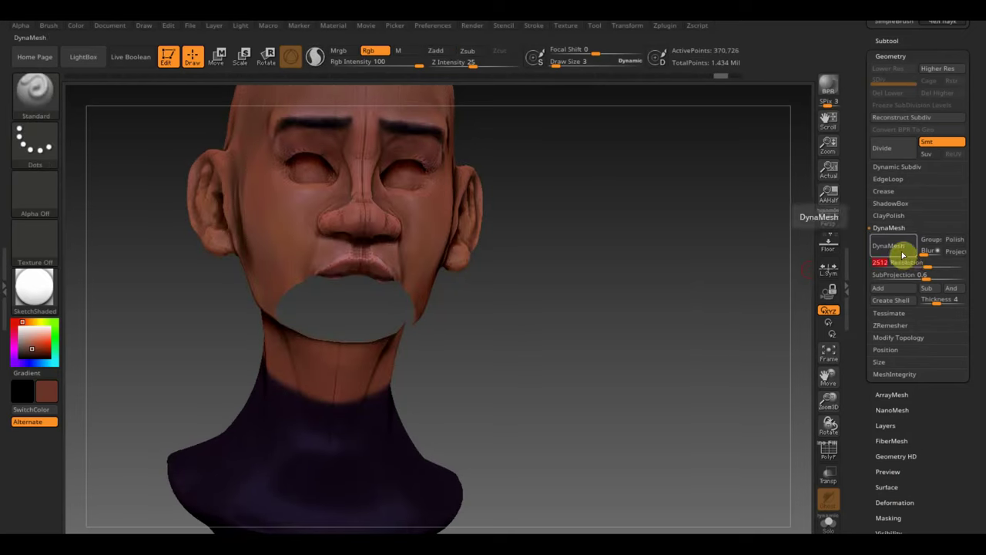
pyautogui.click(902, 255)
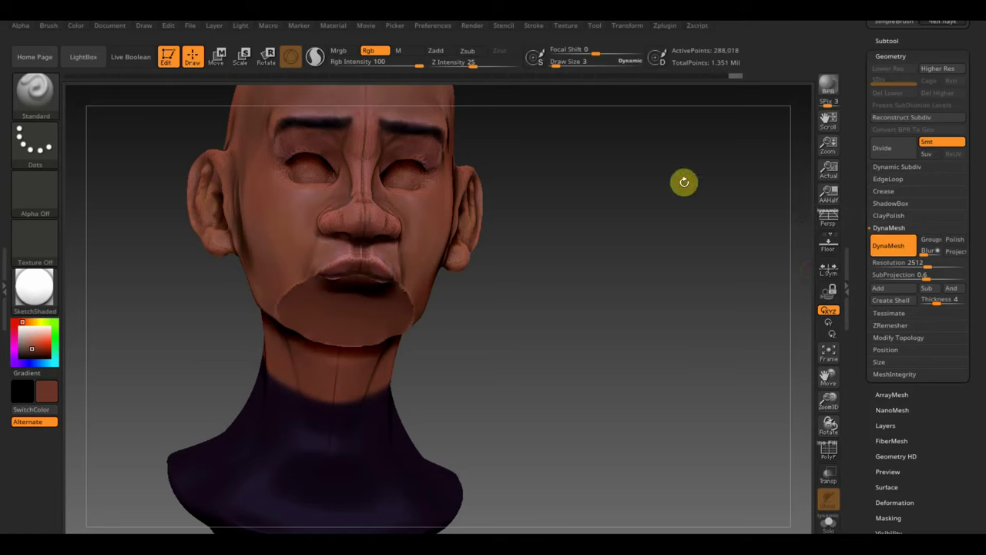
pyautogui.hotkey('ctrl', 'z')
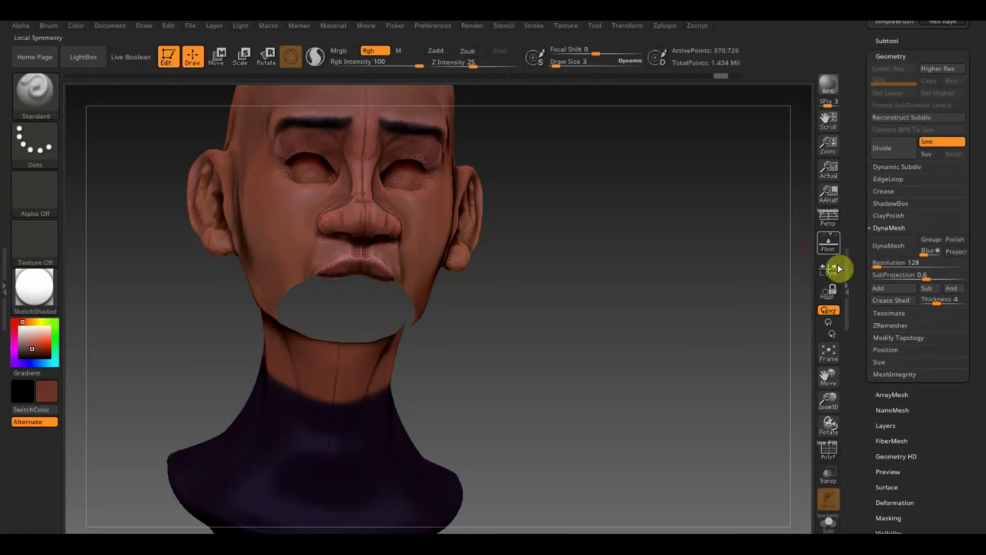
pyautogui.moveTo(889, 266); pyautogui.dragTo(935, 267)
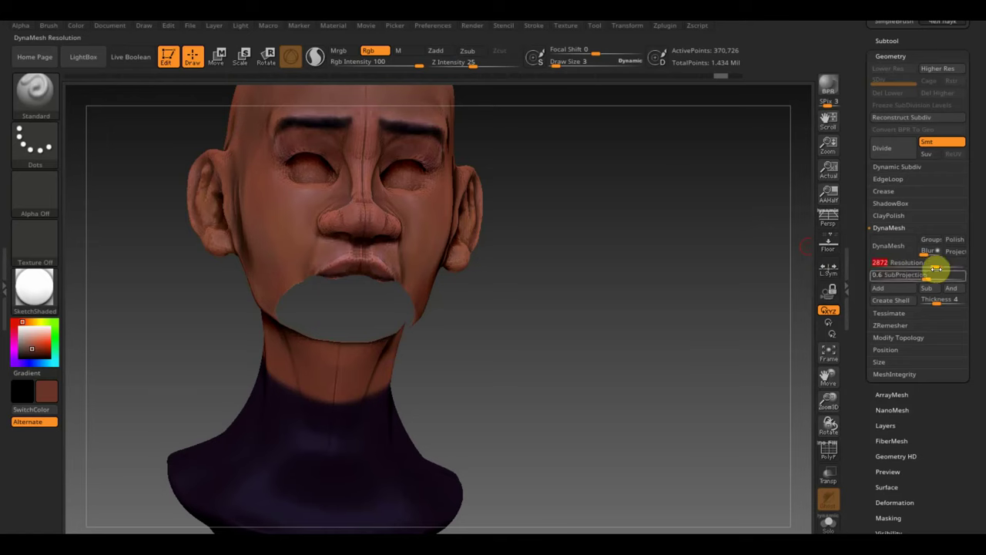
pyautogui.click(906, 254)
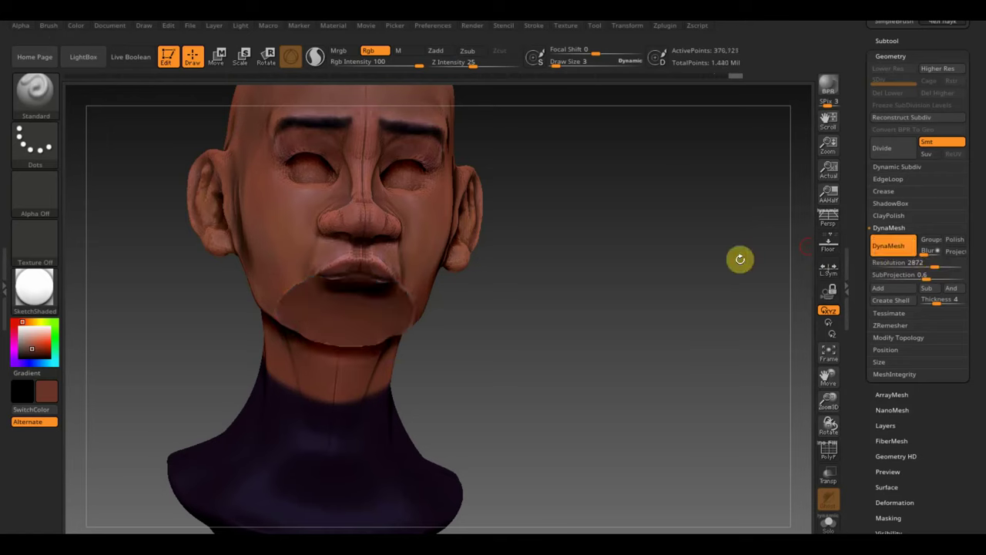
pyautogui.moveTo(627, 303)
pyautogui.mouseDown()
pyautogui.moveTo(625, 282)
pyautogui.moveTo(652, 309)
pyautogui.moveTo(659, 278)
pyautogui.moveTo(650, 347)
pyautogui.mouseUp()
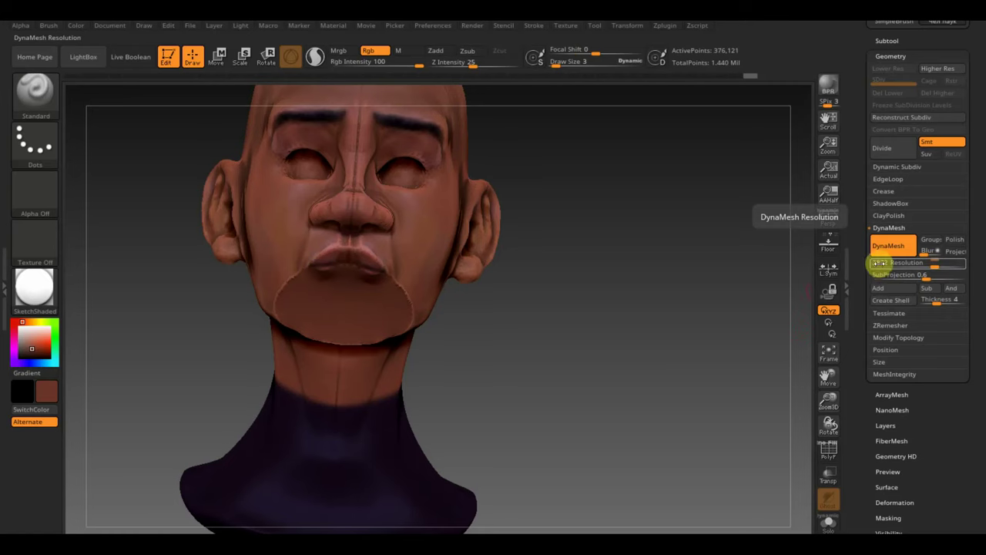
pyautogui.press('shift')
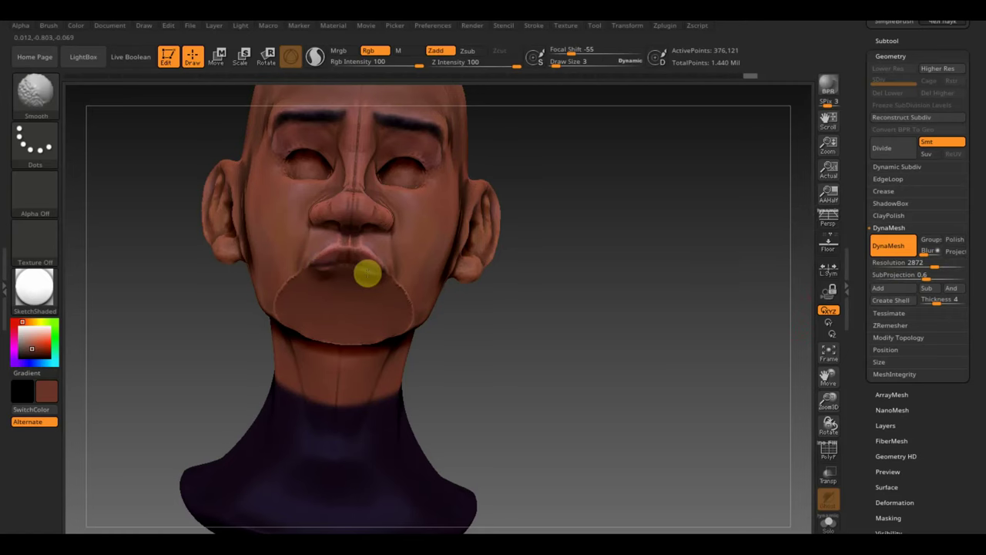
# Step: Pick the ClayBuildup brush at a smaller draw size and tilt the head to view the chin
pyautogui.moveTo(572, 352); pyautogui.dragTo(613, 363)
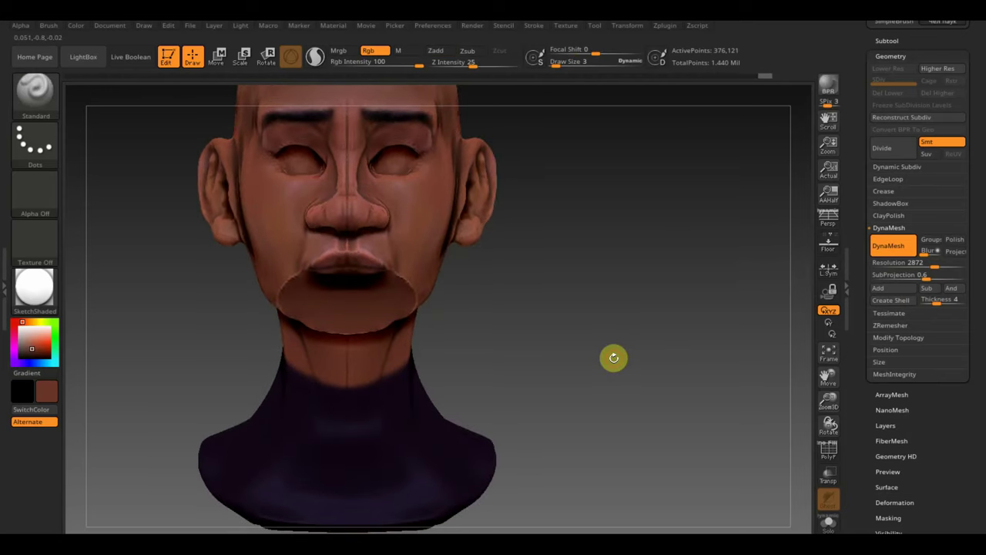
pyautogui.click(40, 93)
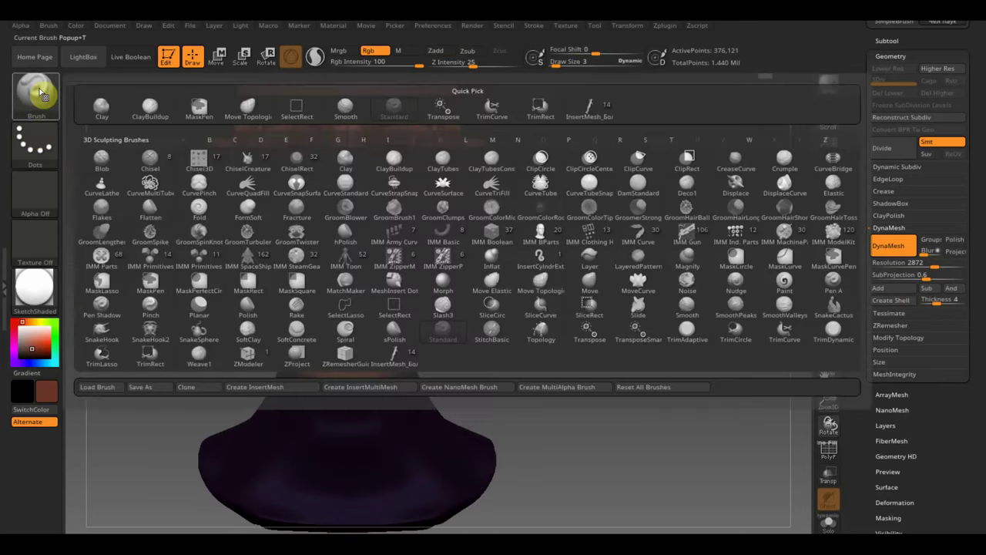
pyautogui.click(33, 91)
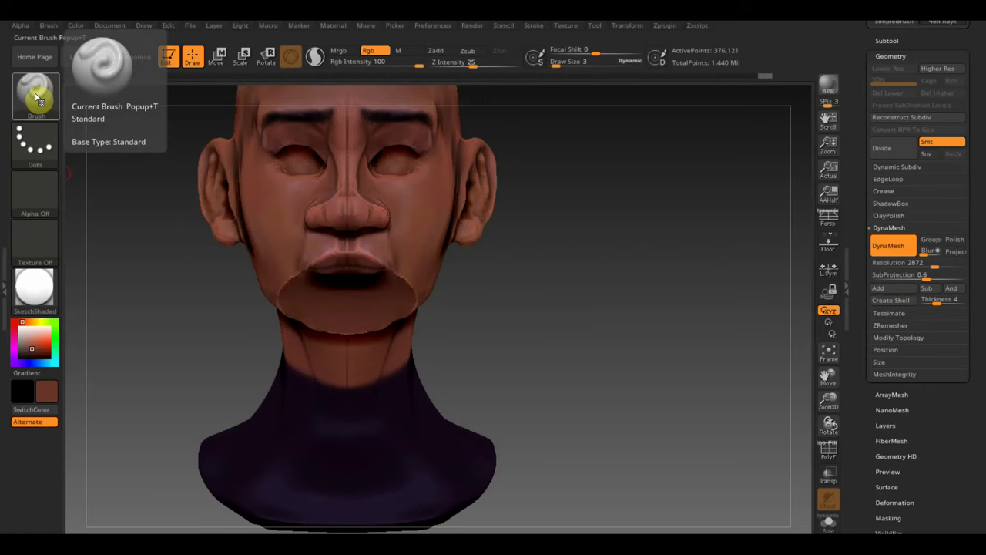
pyautogui.click(37, 97)
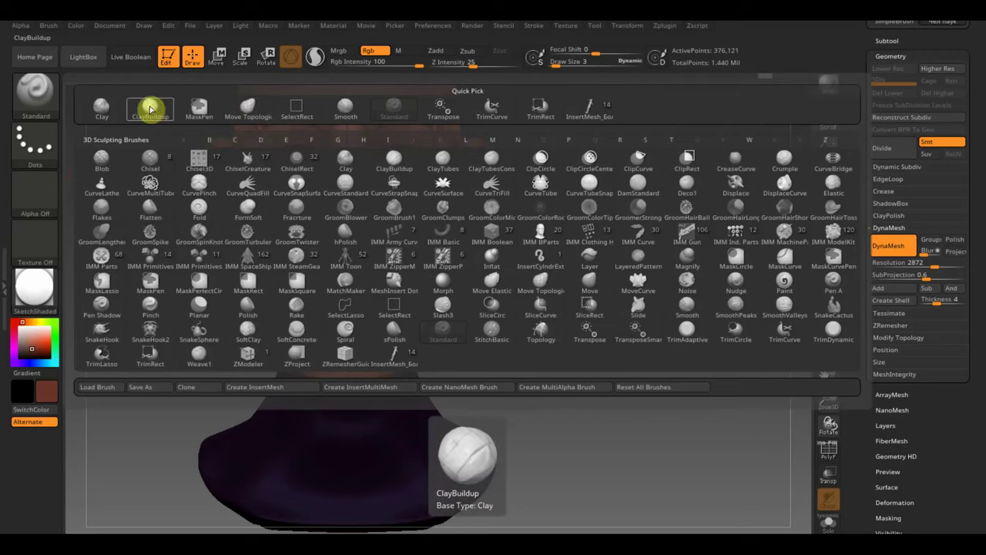
pyautogui.click(151, 106)
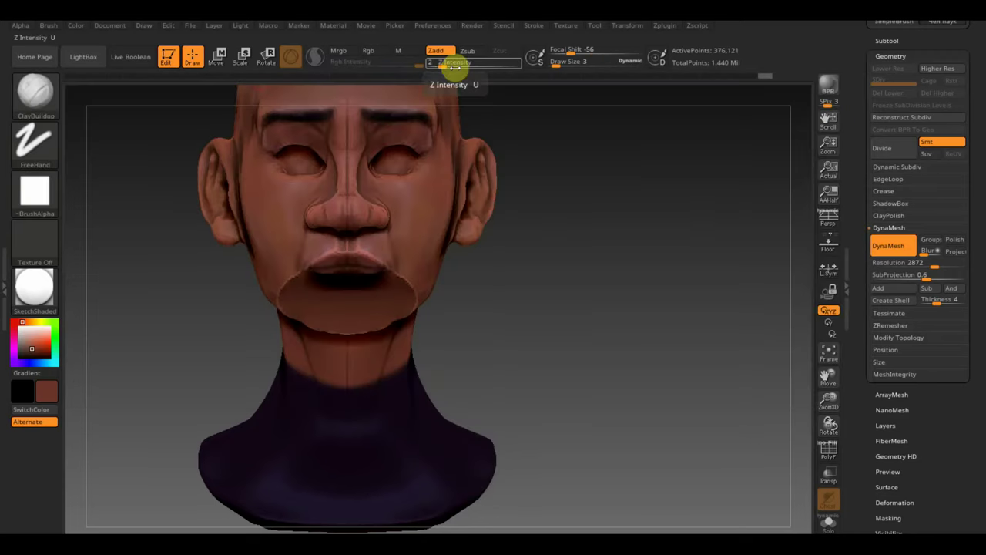
pyautogui.moveTo(562, 62); pyautogui.dragTo(559, 66)
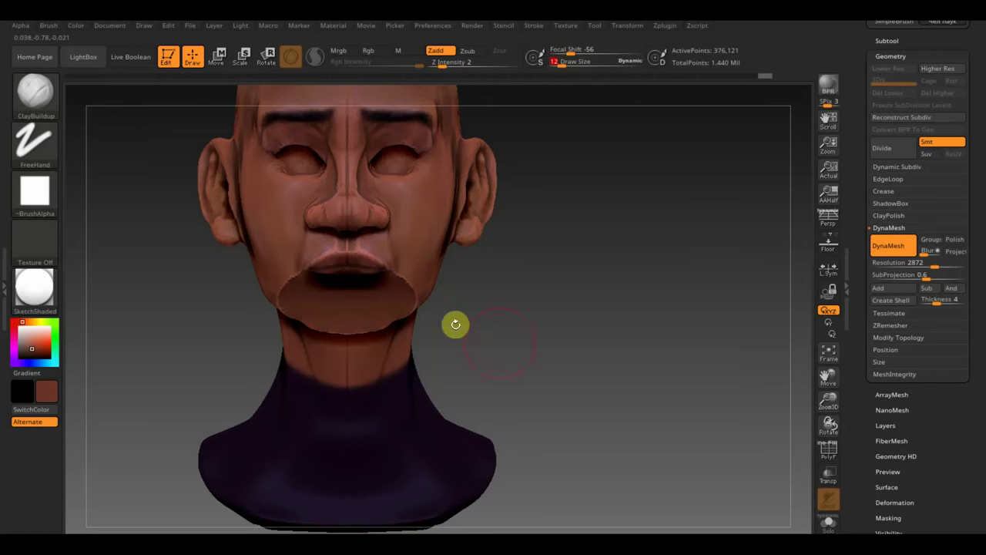
pyautogui.moveTo(519, 344); pyautogui.dragTo(544, 292)
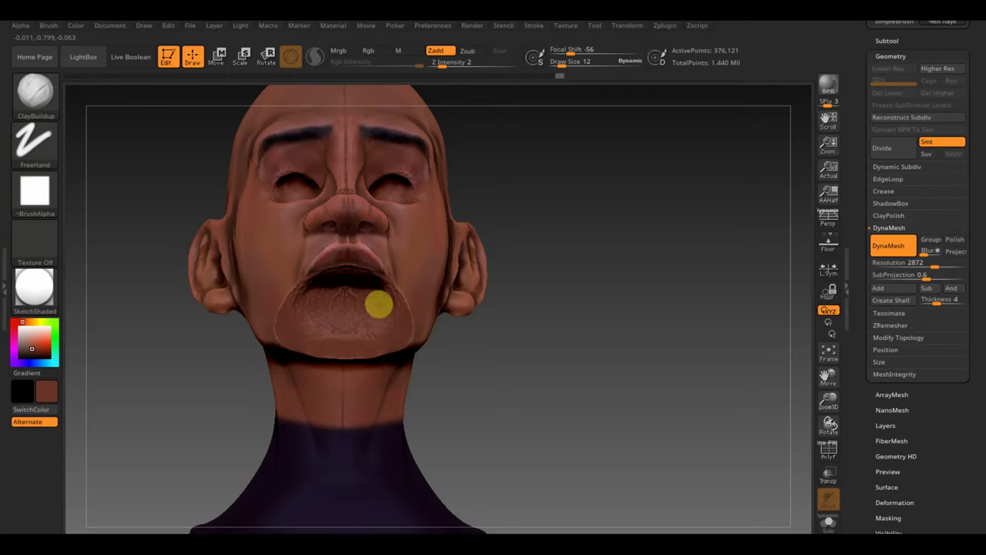
# Step: Inspect the chin from below and three-quarter views, reducing the brush size to 5
pyautogui.moveTo(509, 334); pyautogui.dragTo(531, 294)
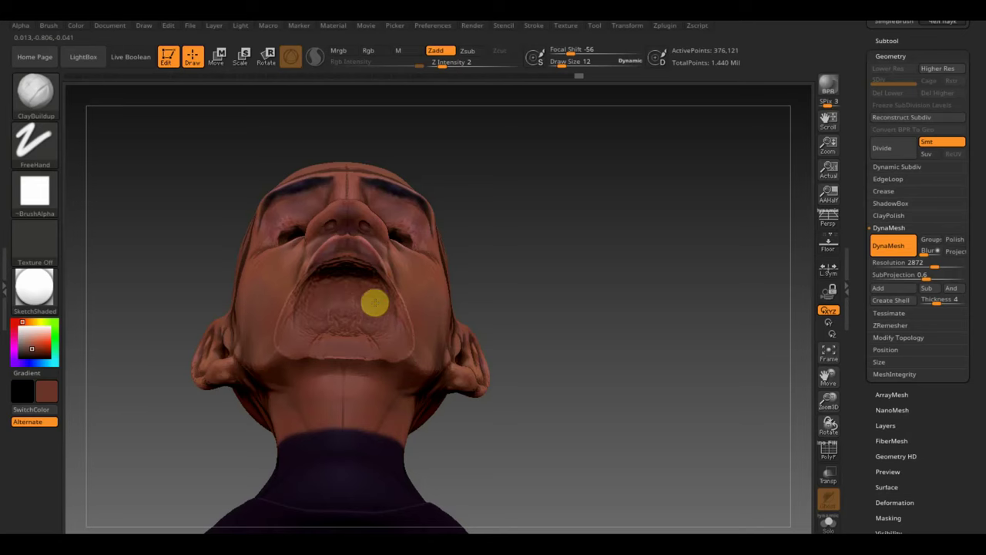
pyautogui.moveTo(537, 299); pyautogui.dragTo(568, 305)
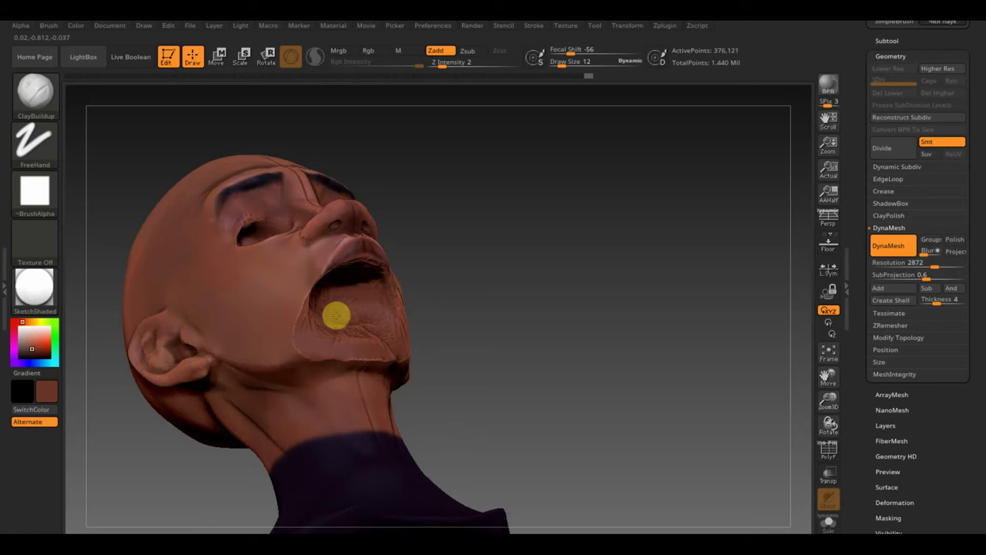
pyautogui.moveTo(445, 302)
pyautogui.mouseDown()
pyautogui.moveTo(493, 291)
pyautogui.moveTo(471, 335)
pyautogui.mouseUp()
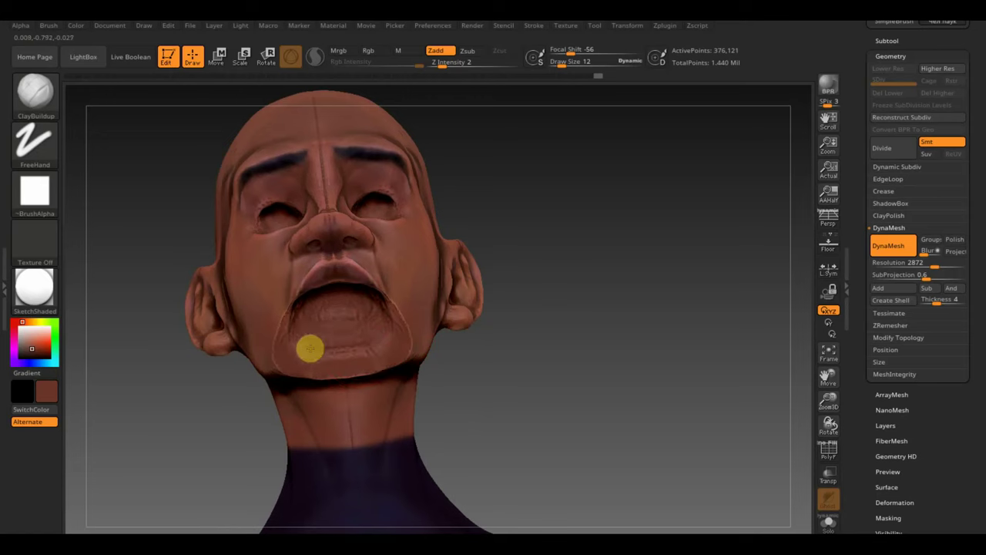
pyautogui.moveTo(509, 337)
pyautogui.mouseDown()
pyautogui.moveTo(535, 324)
pyautogui.moveTo(532, 256)
pyautogui.mouseUp()
pyautogui.moveTo(563, 63); pyautogui.dragTo(557, 62)
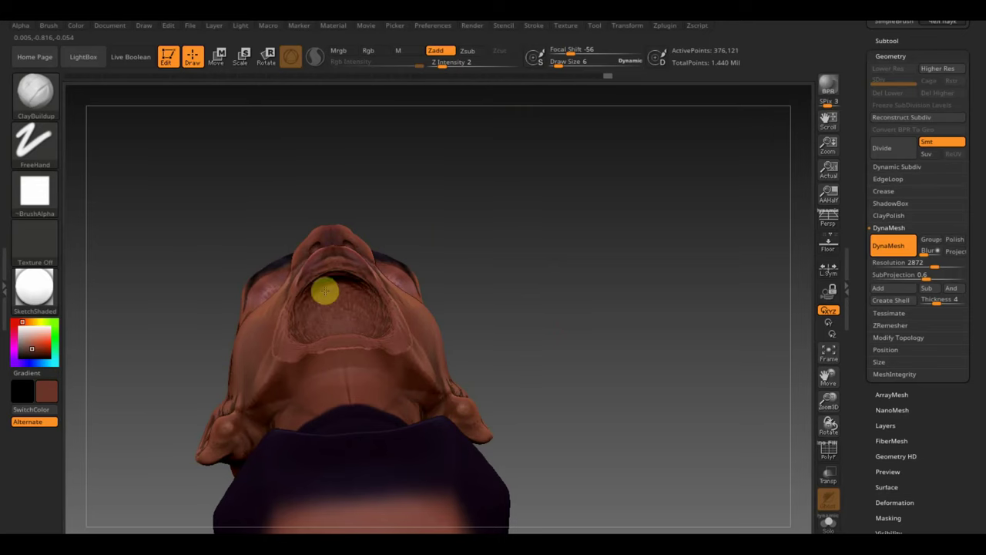
pyautogui.moveTo(306, 316); pyautogui.dragTo(394, 288)
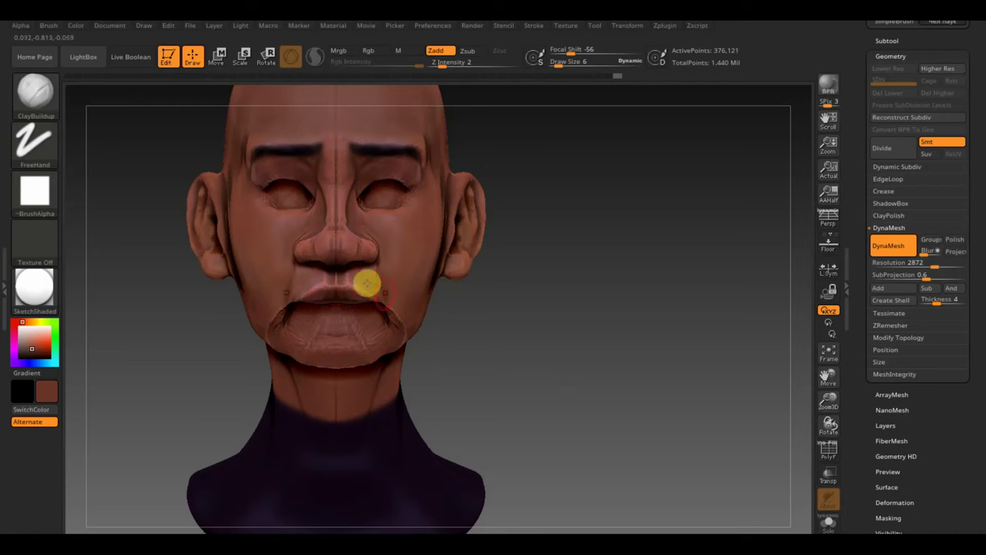
# Step: Smooth the lips, add a clay stroke near the mouth, DynaMesh, and smooth under the lip
pyautogui.keyDown('shift'); pyautogui.moveTo(363, 282); pyautogui.dragTo(535, 324); pyautogui.keyUp('shift')
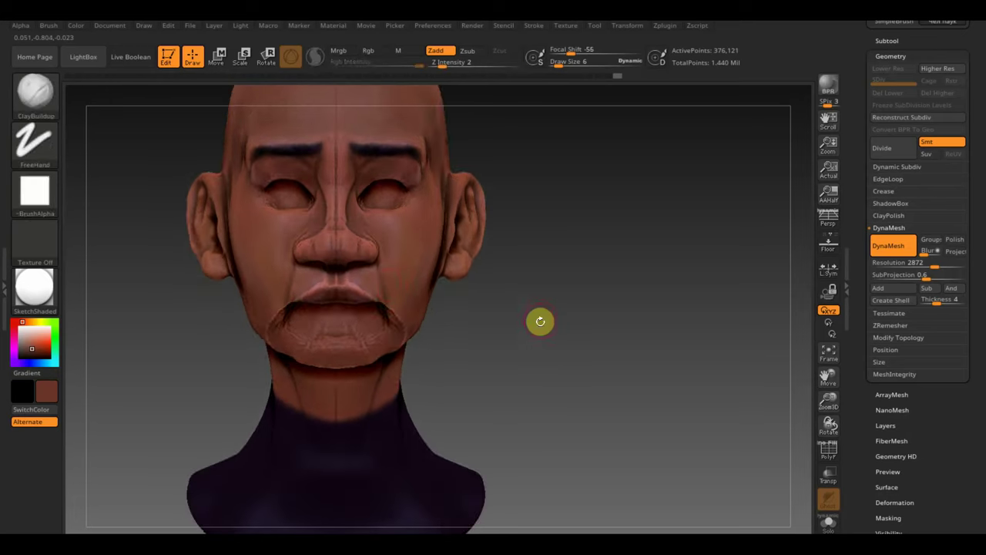
pyautogui.moveTo(308, 263); pyautogui.dragTo(377, 280)
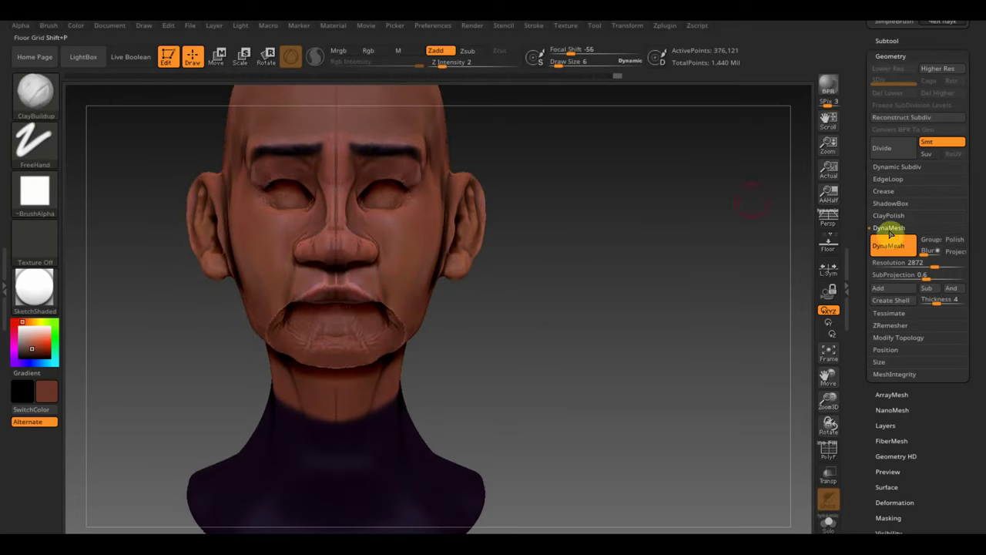
pyautogui.keyDown('ctrl'); pyautogui.moveTo(667, 250); pyautogui.dragTo(671, 262); pyautogui.keyUp('ctrl')
pyautogui.moveTo(677, 323); pyautogui.dragTo(665, 280)
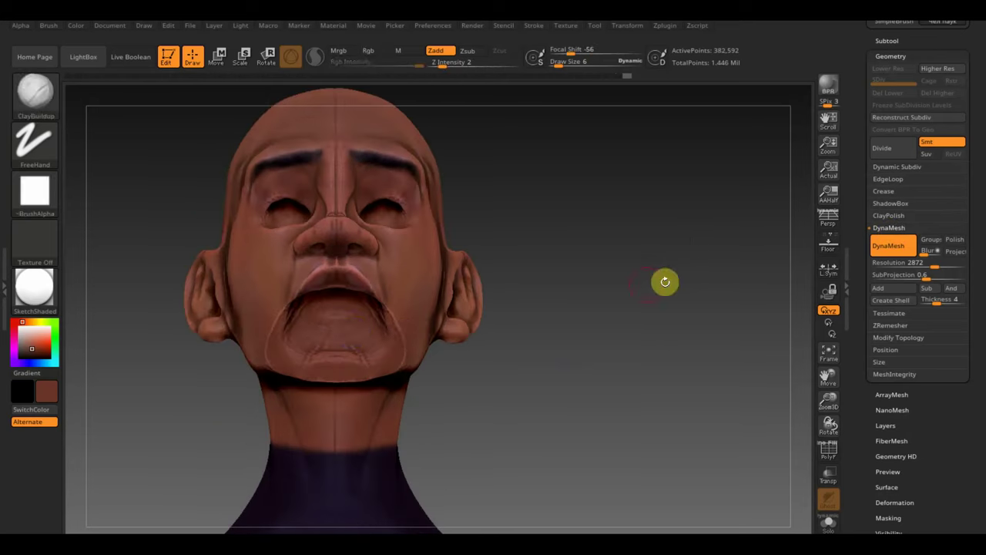
pyautogui.press('shift')
pyautogui.keyDown('shift'); pyautogui.moveTo(285, 332); pyautogui.dragTo(340, 367); pyautogui.keyUp('shift')
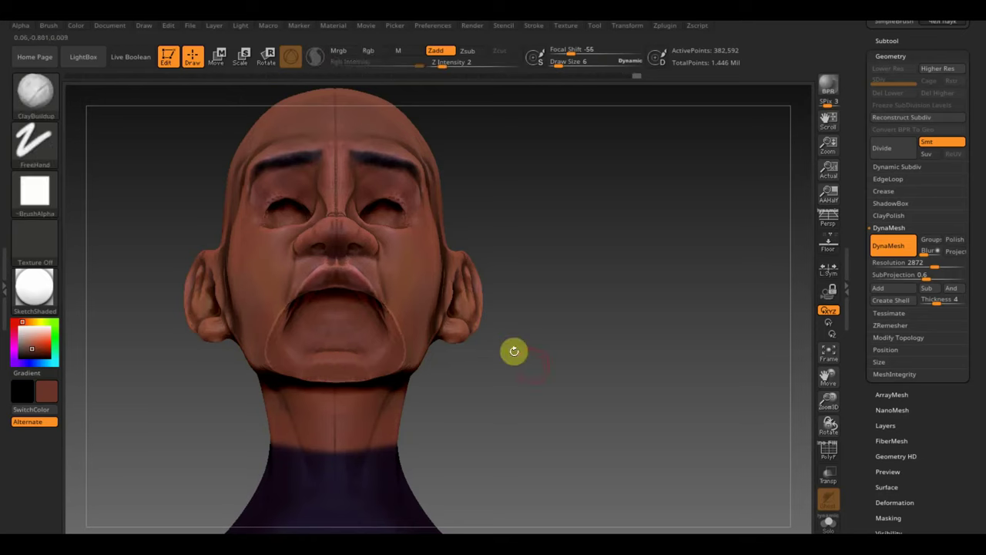
pyautogui.moveTo(513, 348)
pyautogui.mouseDown()
pyautogui.moveTo(567, 338)
pyautogui.moveTo(550, 309)
pyautogui.mouseUp()
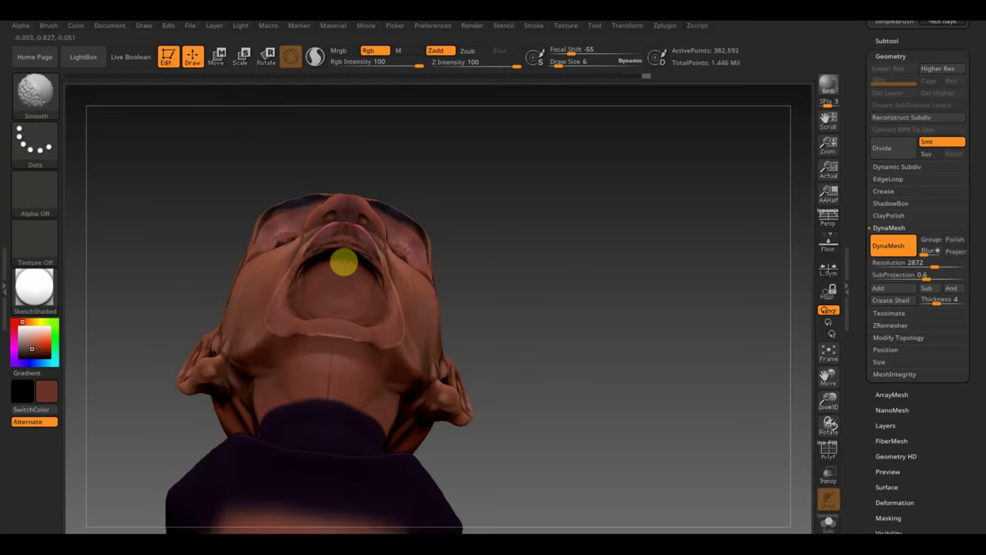
pyautogui.moveTo(380, 292)
pyautogui.mouseDown()
pyautogui.moveTo(528, 293)
pyautogui.moveTo(541, 409)
pyautogui.mouseUp()
pyautogui.press('shift')
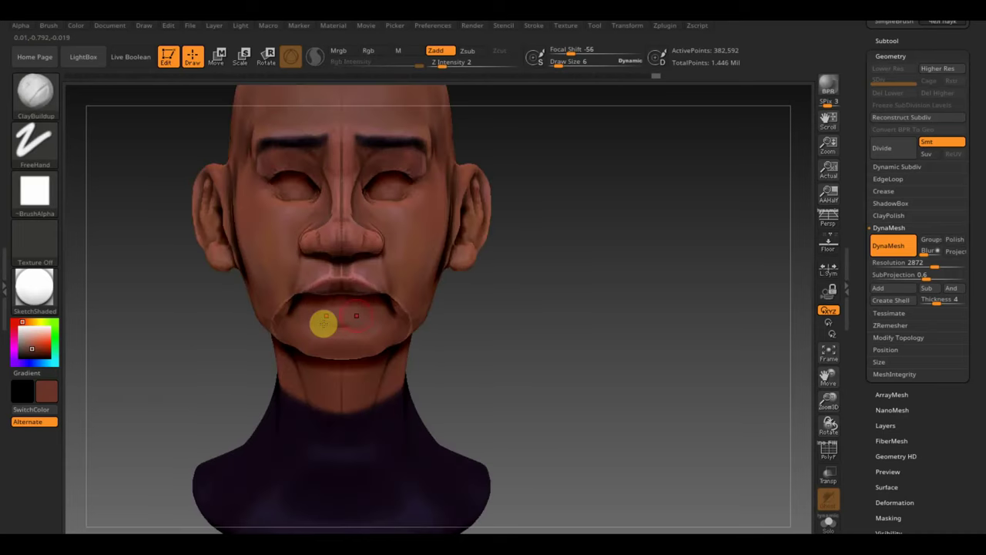
# Step: Select the chin piece subtool and hide the head to isolate it
pyautogui.click(887, 40)
pyautogui.click(894, 104)
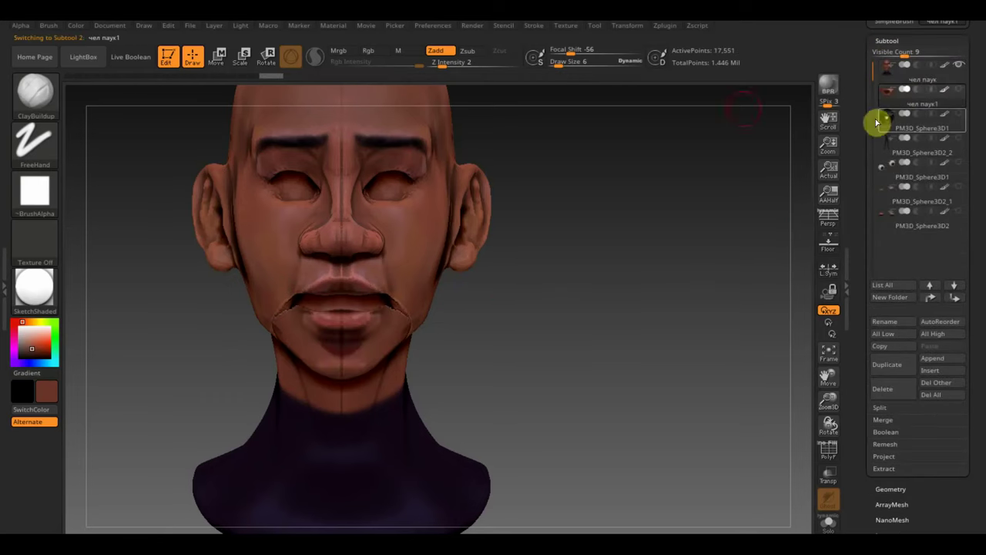
pyautogui.moveTo(509, 285); pyautogui.dragTo(629, 307)
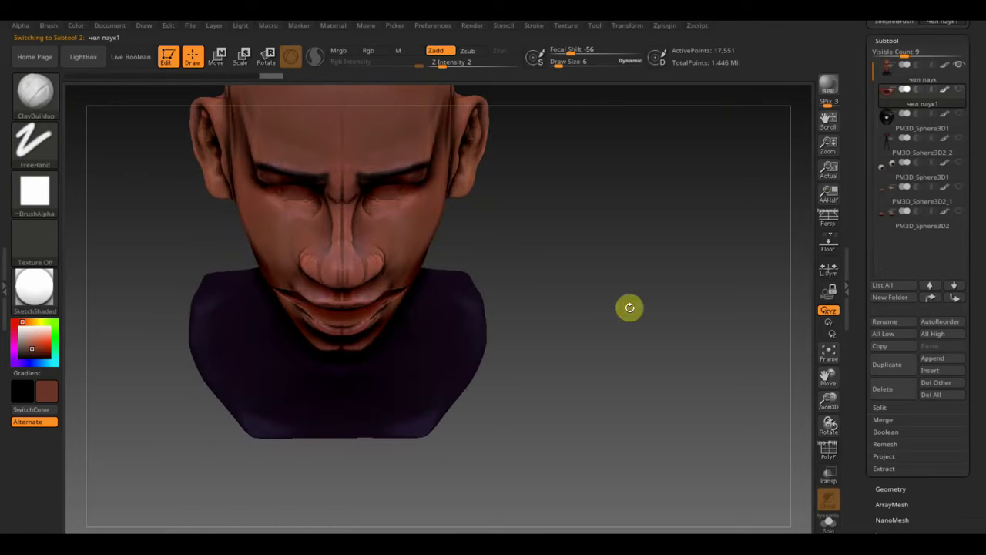
pyautogui.moveTo(894, 74)
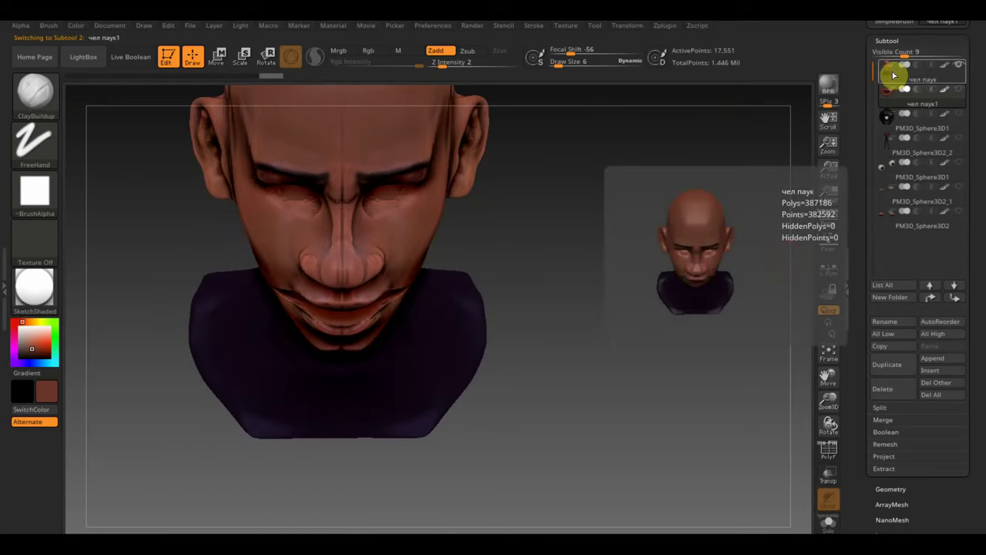
pyautogui.click(958, 64)
pyautogui.moveTo(737, 169); pyautogui.dragTo(645, 298)
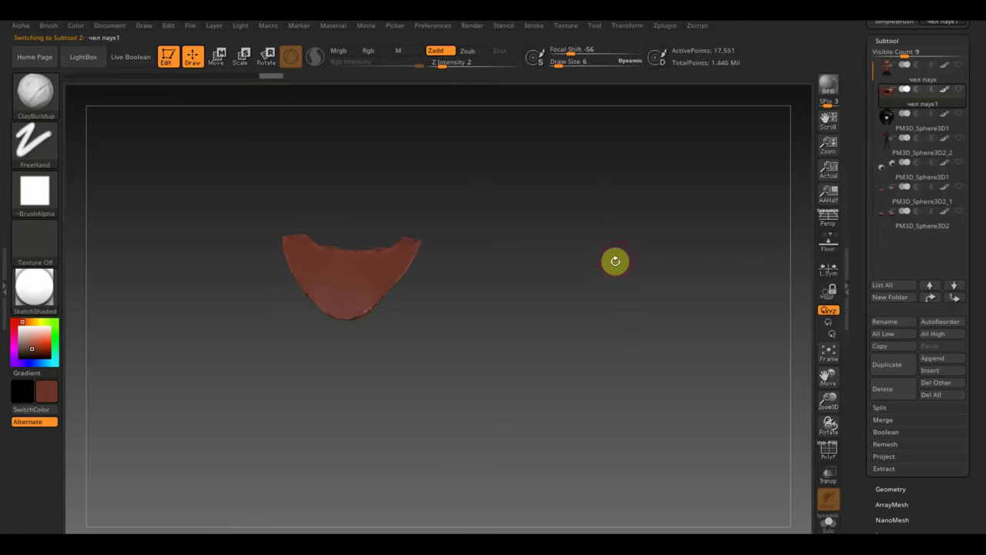
pyautogui.scroll(2, 559, 292)
# Step: Sculpt clay ridges onto the chin piece at brush size 5
pyautogui.click(568, 64)
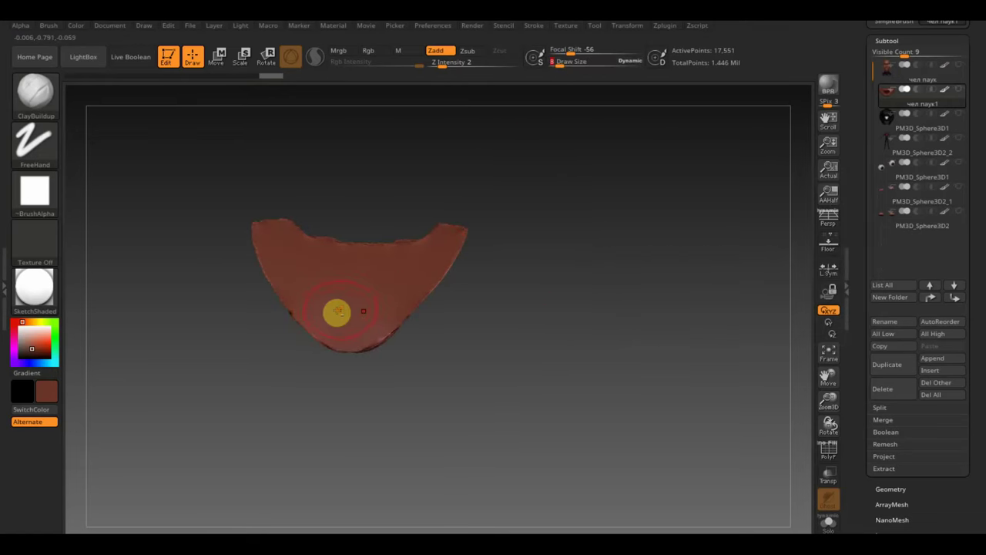
pyautogui.moveTo(348, 313)
pyautogui.mouseDown()
pyautogui.moveTo(321, 300)
pyautogui.moveTo(344, 312)
pyautogui.moveTo(328, 309)
pyautogui.moveTo(329, 290)
pyautogui.moveTo(321, 306)
pyautogui.moveTo(310, 279)
pyautogui.moveTo(319, 294)
pyautogui.moveTo(334, 282)
pyautogui.moveTo(486, 253)
pyautogui.moveTo(383, 334)
pyautogui.moveTo(548, 345)
pyautogui.moveTo(577, 357)
pyautogui.moveTo(587, 336)
pyautogui.moveTo(575, 313)
pyautogui.moveTo(585, 363)
pyautogui.mouseUp()
pyautogui.moveTo(405, 284)
pyautogui.mouseDown()
pyautogui.moveTo(509, 337)
pyautogui.moveTo(541, 311)
pyautogui.moveTo(506, 337)
pyautogui.moveTo(519, 380)
pyautogui.moveTo(540, 348)
pyautogui.moveTo(544, 359)
pyautogui.moveTo(606, 365)
pyautogui.moveTo(601, 385)
pyautogui.moveTo(567, 369)
pyautogui.moveTo(534, 326)
pyautogui.mouseUp()
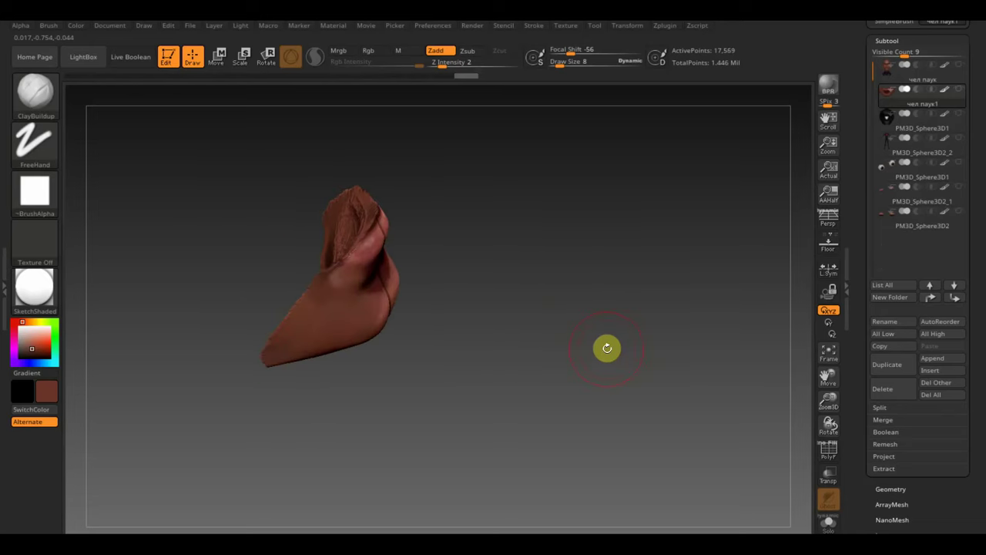
pyautogui.moveTo(607, 347)
pyautogui.mouseDown()
pyautogui.moveTo(601, 378)
pyautogui.moveTo(621, 282)
pyautogui.mouseUp()
pyautogui.scroll(2, 597, 368)
pyautogui.scroll(2, 609, 366)
# Step: At a smaller brush size, smooth the chin piece's ridge and check its shape
pyautogui.moveTo(563, 63); pyautogui.dragTo(553, 63)
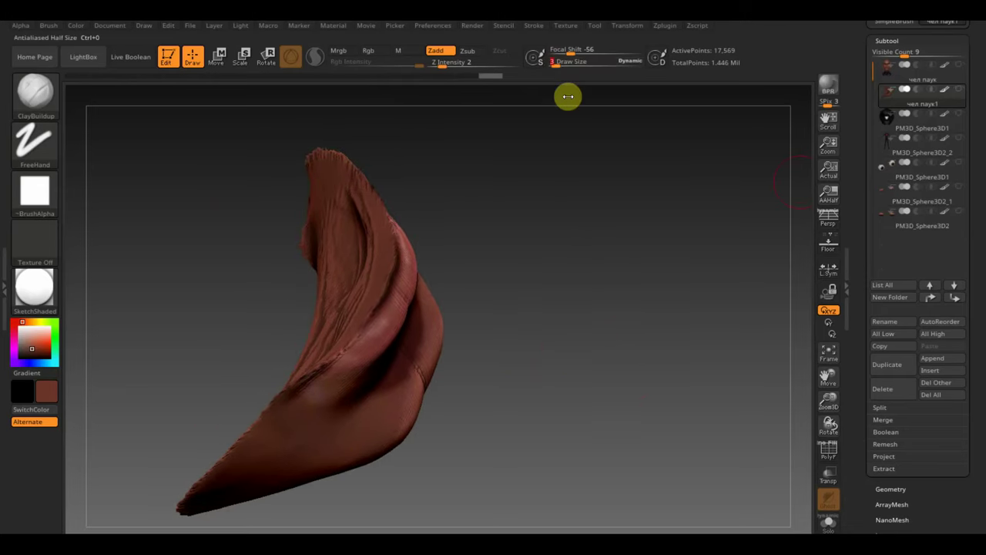
pyautogui.click(947, 93)
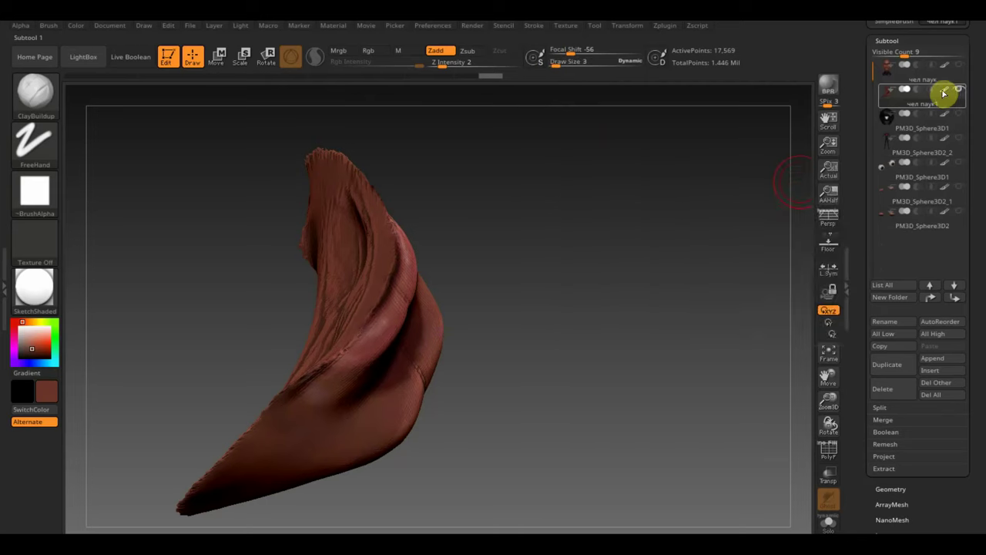
pyautogui.moveTo(402, 243)
pyautogui.keyDown('shift'); pyautogui.mouseDown()
pyautogui.moveTo(389, 273)
pyautogui.moveTo(396, 236)
pyautogui.moveTo(383, 208)
pyautogui.moveTo(398, 240)
pyautogui.moveTo(376, 303)
pyautogui.moveTo(304, 373)
pyautogui.moveTo(383, 284)
pyautogui.moveTo(385, 251)
pyautogui.moveTo(345, 174)
pyautogui.mouseUp(); pyautogui.keyUp('shift')
pyautogui.moveTo(493, 224)
pyautogui.mouseDown()
pyautogui.moveTo(562, 260)
pyautogui.moveTo(585, 254)
pyautogui.mouseUp()
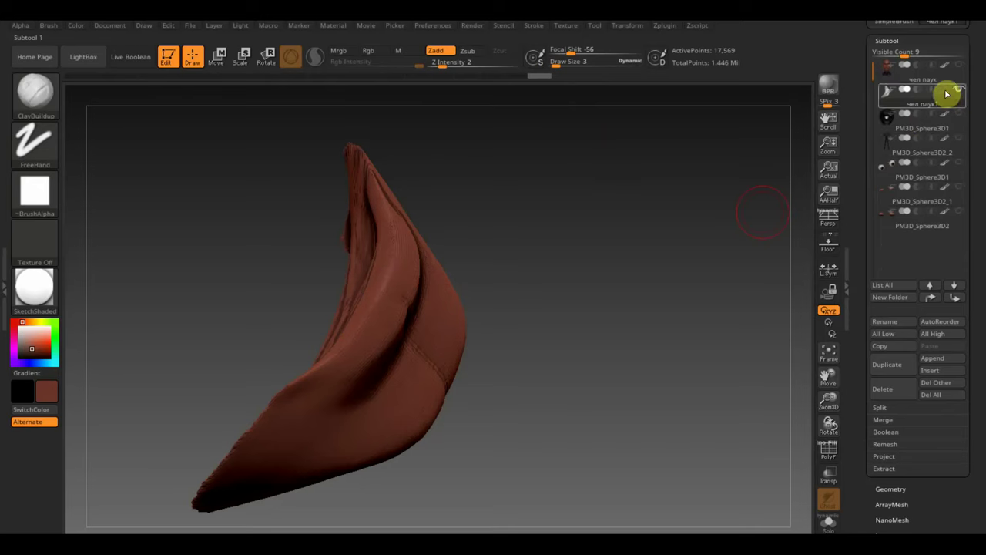
pyautogui.moveTo(750, 229)
pyautogui.mouseDown()
pyautogui.moveTo(610, 289)
pyautogui.moveTo(609, 300)
pyautogui.mouseUp()
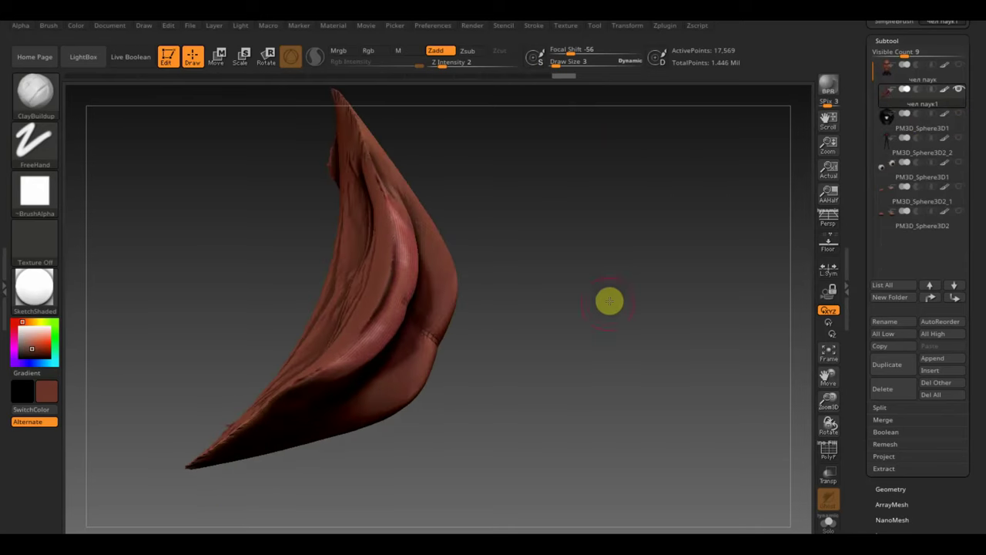
pyautogui.click(37, 90)
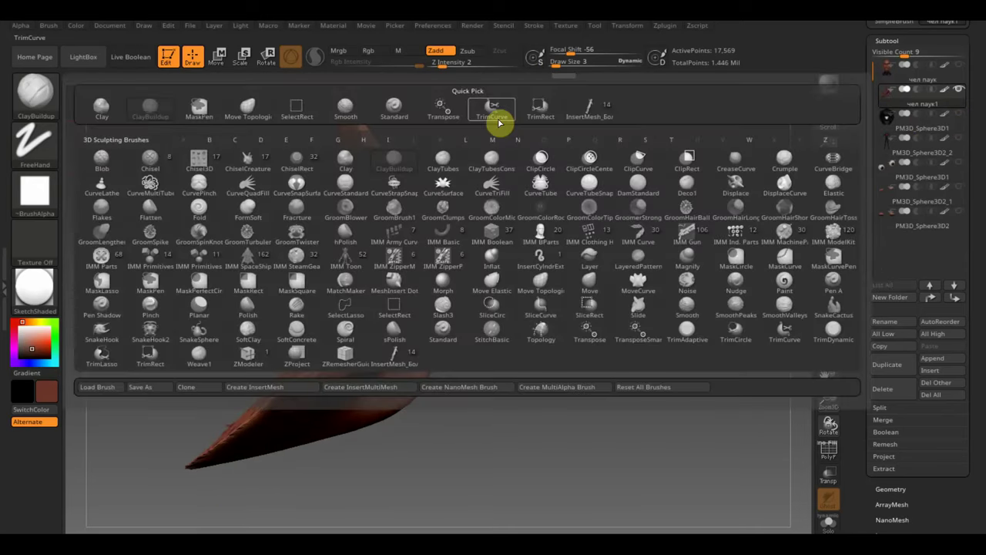
# Step: Polypaint a faint lighter streak along the chin piece's ridge at Rgb Intensity 7
pyautogui.click(497, 121)
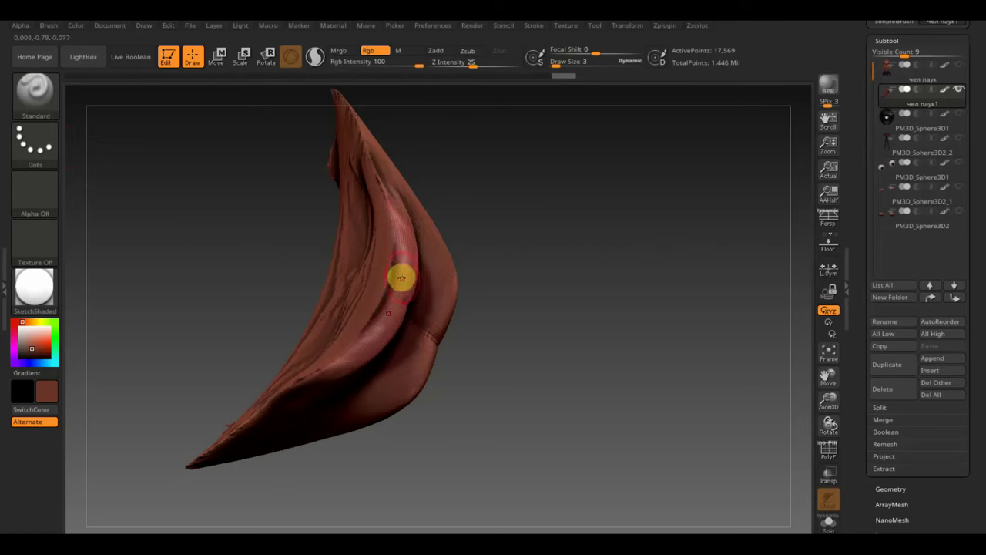
pyautogui.moveTo(401, 276); pyautogui.dragTo(408, 248)
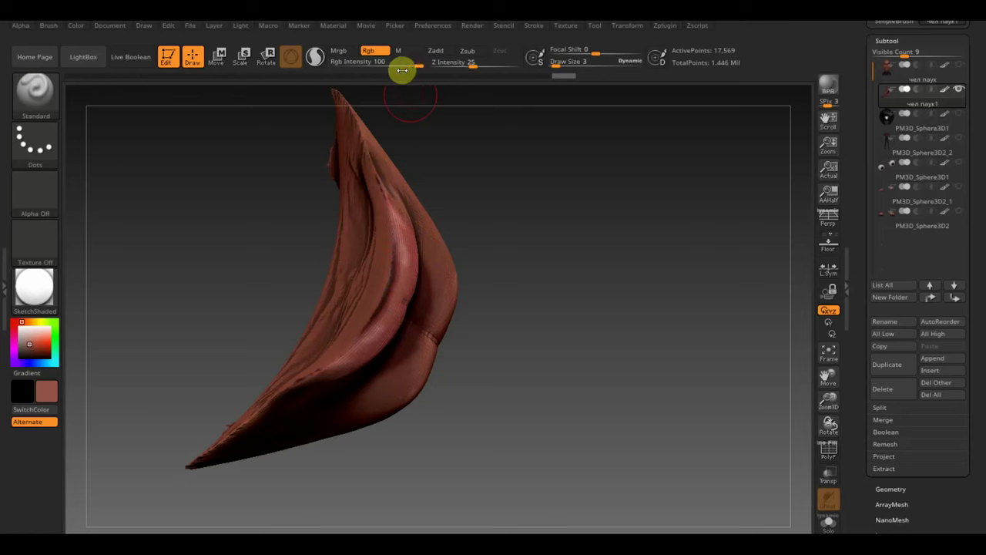
pyautogui.moveTo(402, 70)
pyautogui.mouseDown()
pyautogui.moveTo(418, 66)
pyautogui.moveTo(348, 67)
pyautogui.moveTo(357, 72)
pyautogui.mouseUp()
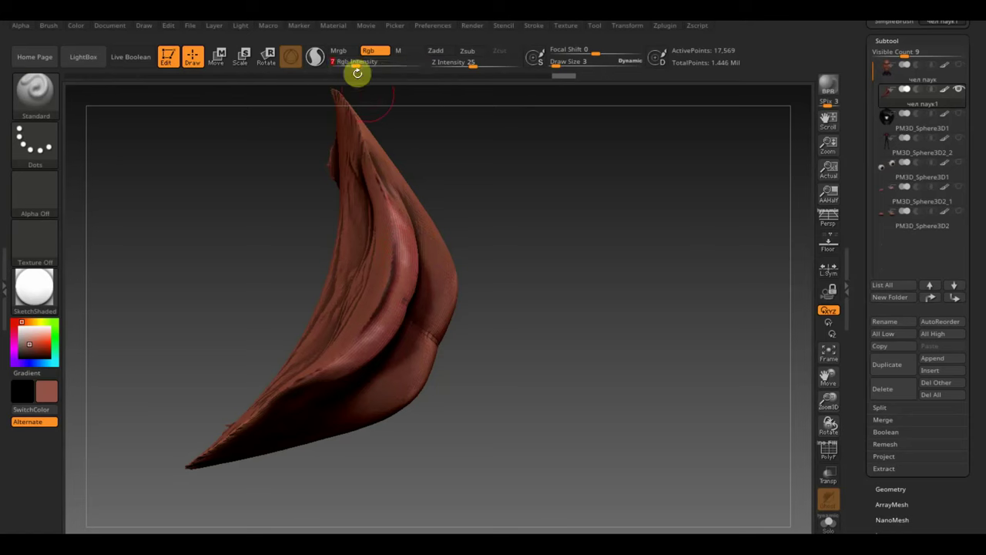
pyautogui.moveTo(390, 231)
pyautogui.mouseDown()
pyautogui.moveTo(372, 192)
pyautogui.moveTo(384, 264)
pyautogui.mouseUp()
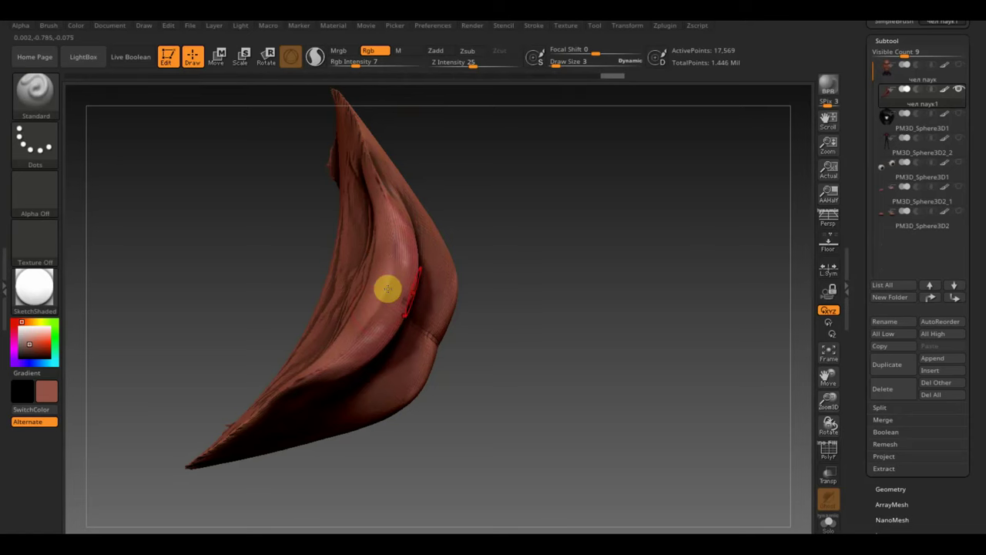
pyautogui.moveTo(563, 264)
pyautogui.mouseDown()
pyautogui.moveTo(546, 229)
pyautogui.moveTo(581, 242)
pyautogui.moveTo(549, 248)
pyautogui.mouseUp()
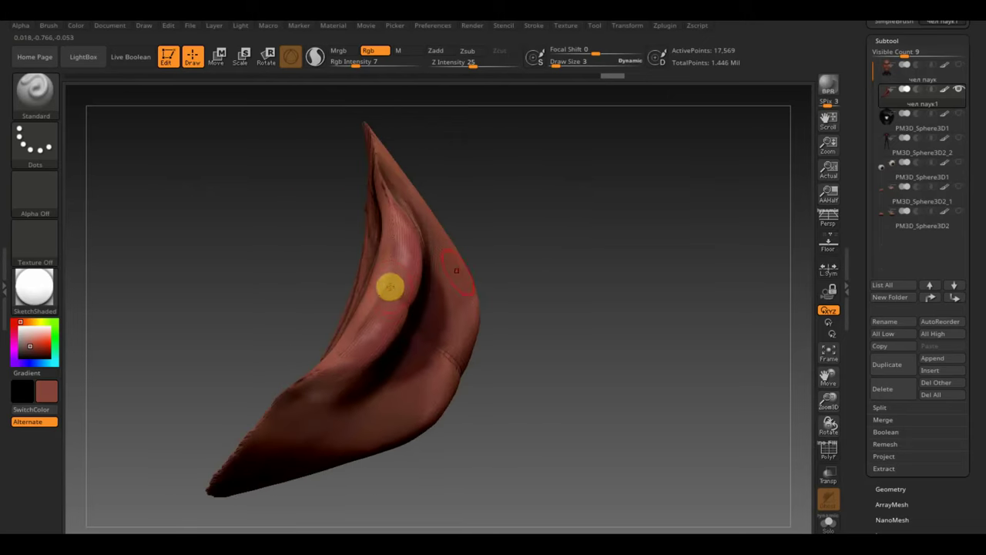
pyautogui.moveTo(494, 261); pyautogui.dragTo(571, 269)
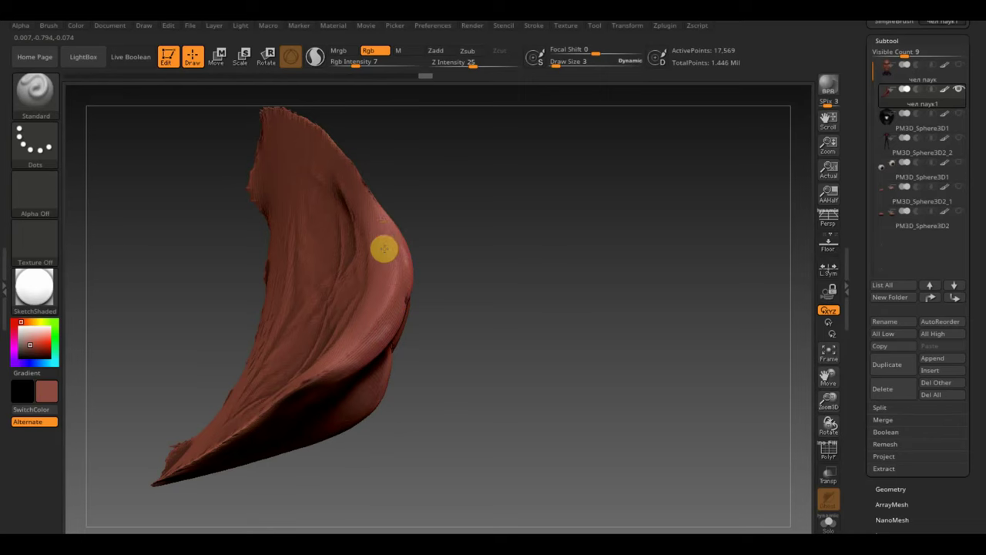
pyautogui.moveTo(384, 248)
pyautogui.mouseDown(button='right')
pyautogui.moveTo(469, 267)
pyautogui.moveTo(446, 273)
pyautogui.mouseUp(button='right')
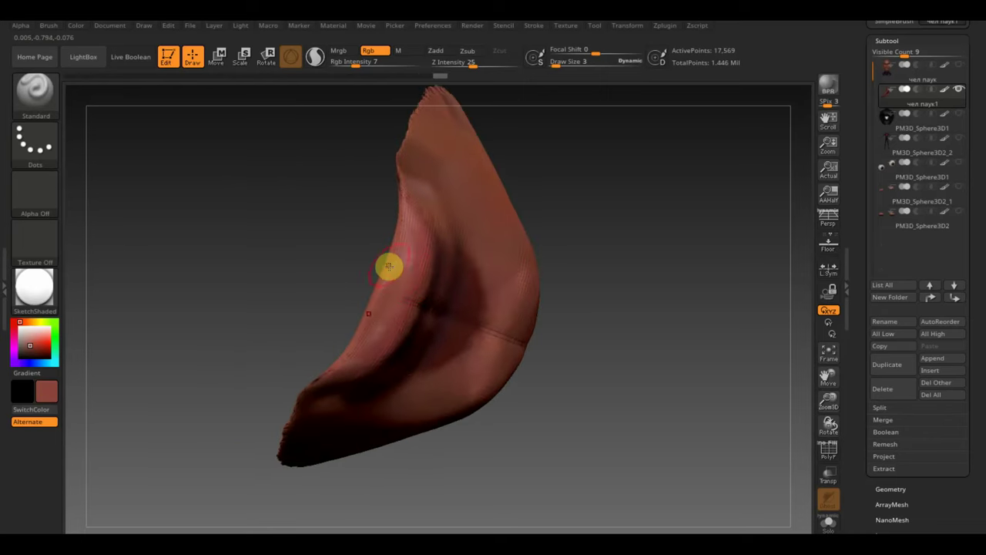
pyautogui.moveTo(396, 242); pyautogui.dragTo(424, 248)
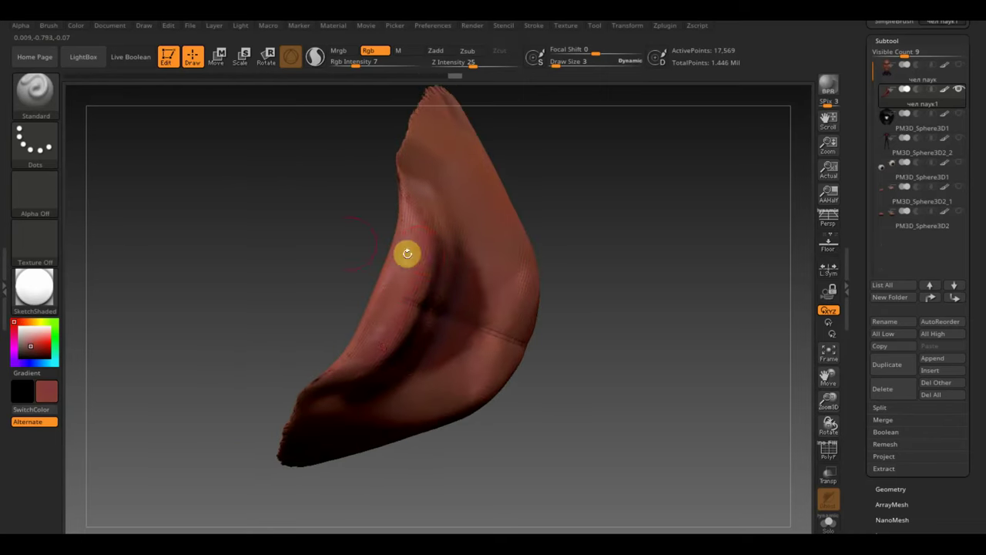
pyautogui.moveTo(407, 252); pyautogui.dragTo(377, 252, button='right')
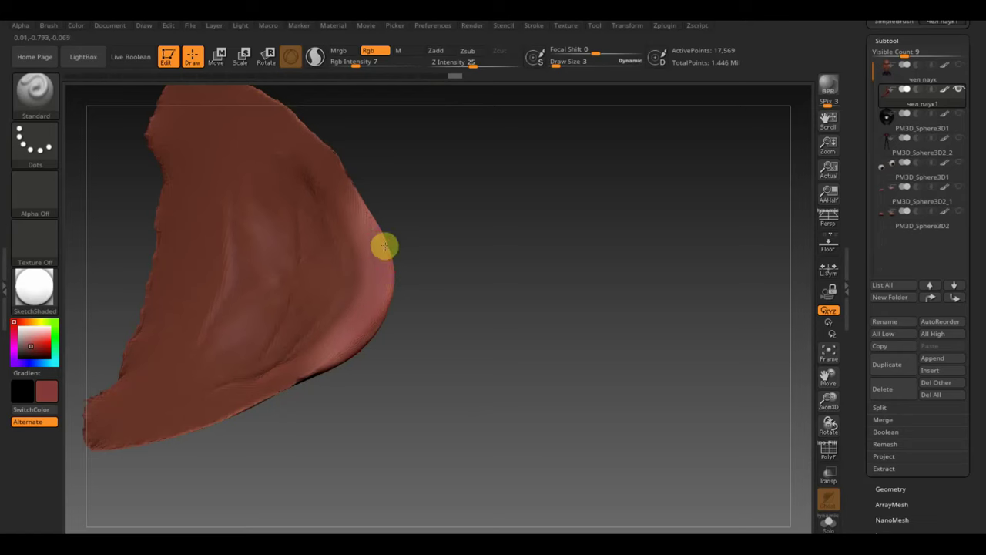
pyautogui.click(22, 329)
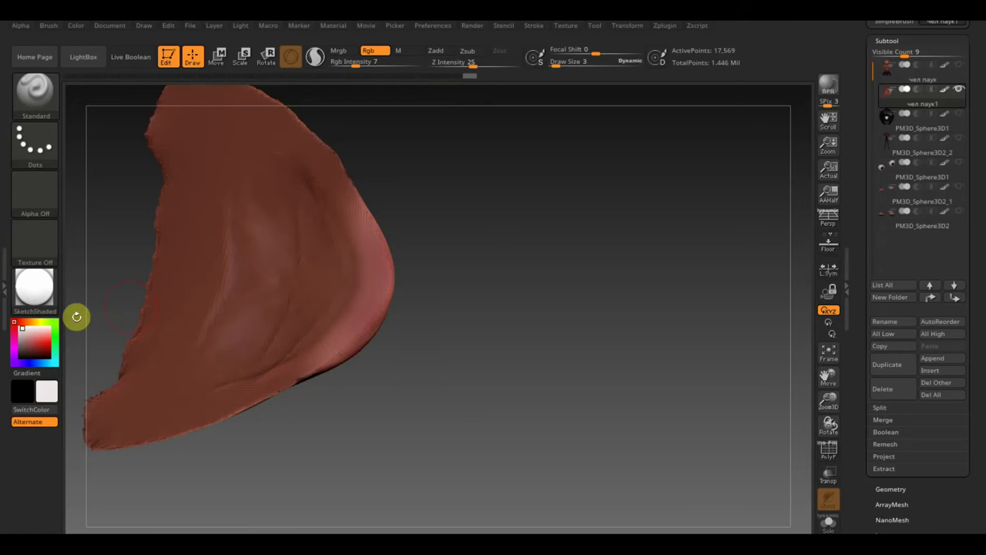
pyautogui.moveTo(367, 231); pyautogui.dragTo(375, 246)
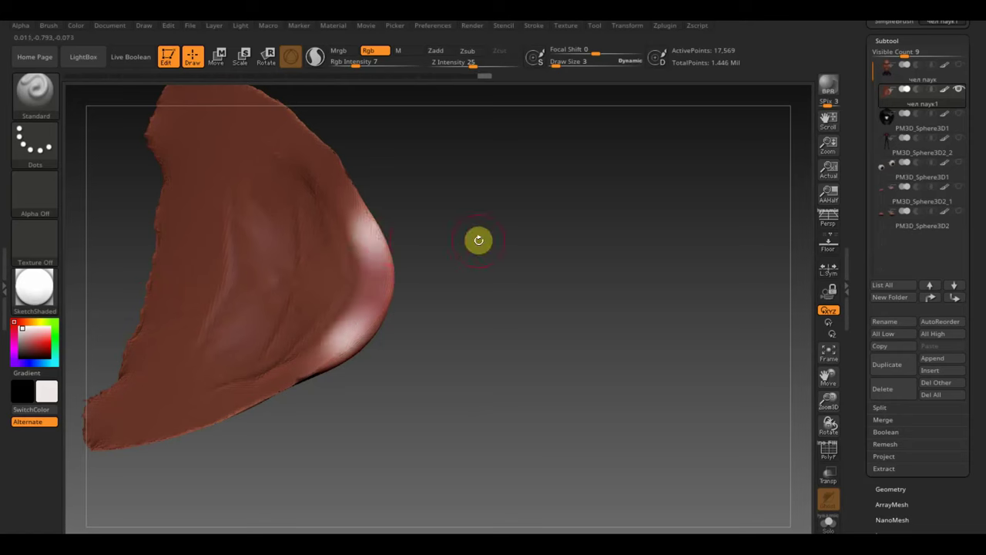
pyautogui.hotkey('ctrl', 'z')
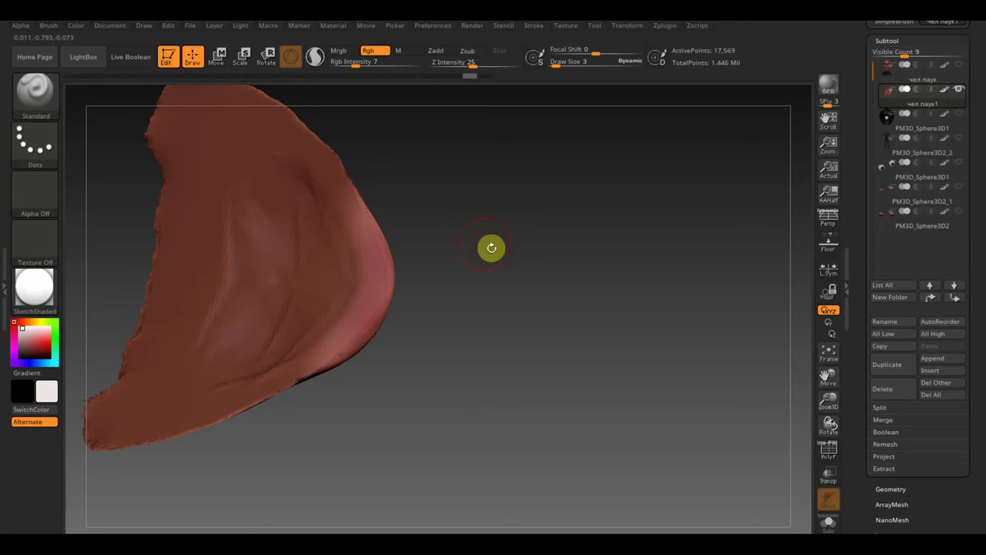
pyautogui.moveTo(491, 248); pyautogui.dragTo(471, 242)
pyautogui.moveTo(401, 260)
pyautogui.mouseDown()
pyautogui.moveTo(462, 280)
pyautogui.moveTo(473, 240)
pyautogui.moveTo(449, 222)
pyautogui.moveTo(628, 319)
pyautogui.moveTo(465, 329)
pyautogui.moveTo(409, 388)
pyautogui.moveTo(396, 357)
pyautogui.moveTo(424, 301)
pyautogui.moveTo(448, 286)
pyautogui.mouseUp()
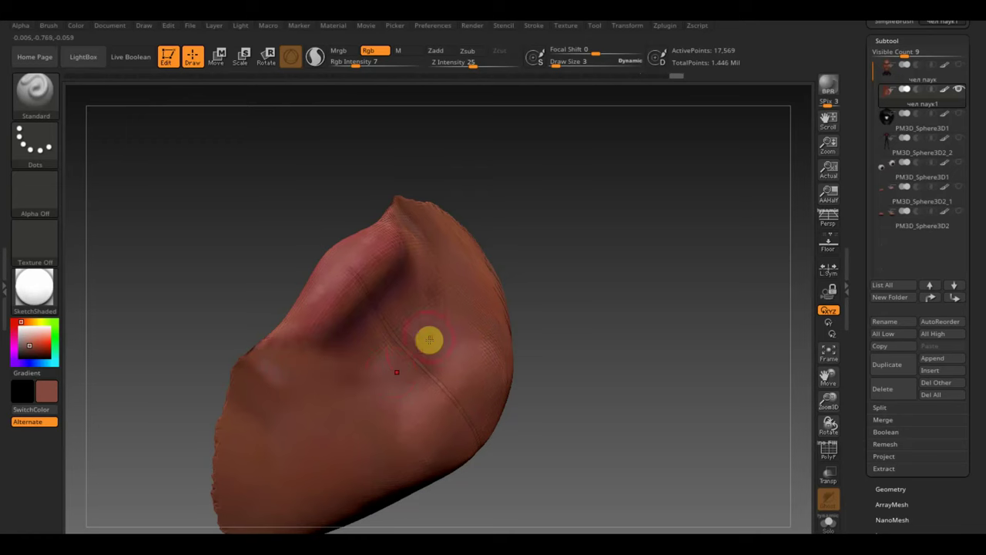
pyautogui.moveTo(603, 349)
pyautogui.mouseDown()
pyautogui.moveTo(656, 332)
pyautogui.moveTo(614, 390)
pyautogui.mouseUp()
pyautogui.moveTo(405, 295)
pyautogui.mouseDown(button='right')
pyautogui.moveTo(296, 351)
pyautogui.moveTo(319, 326)
pyautogui.mouseUp(button='right')
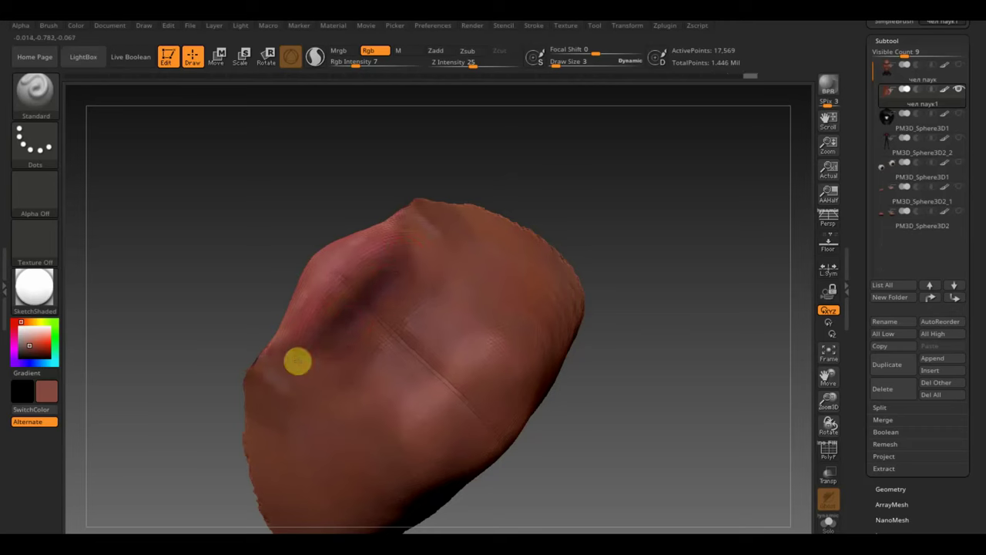
pyautogui.moveTo(226, 407)
pyautogui.mouseDown()
pyautogui.moveTo(134, 433)
pyautogui.moveTo(392, 282)
pyautogui.mouseUp()
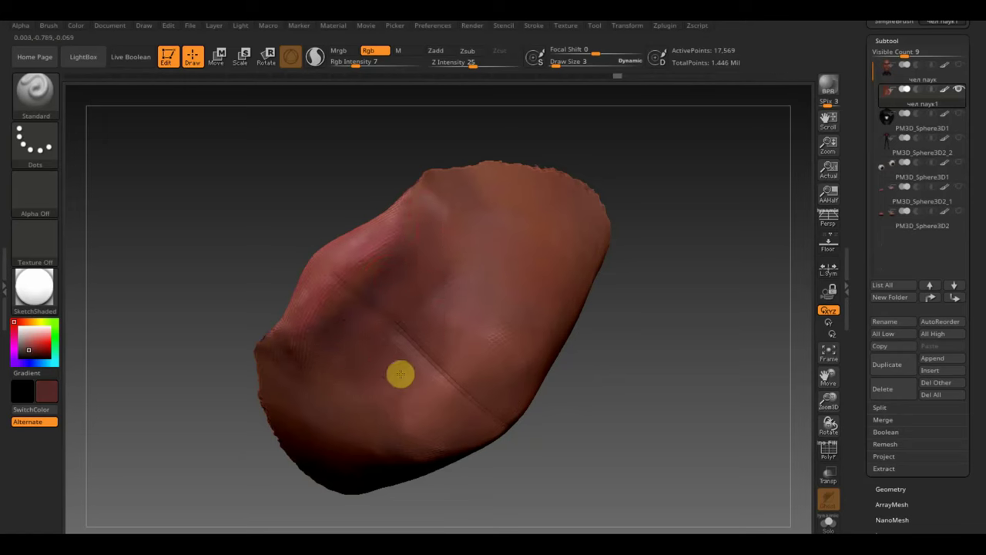
pyautogui.moveTo(563, 405)
pyautogui.mouseDown()
pyautogui.moveTo(550, 526)
pyautogui.moveTo(649, 460)
pyautogui.mouseUp()
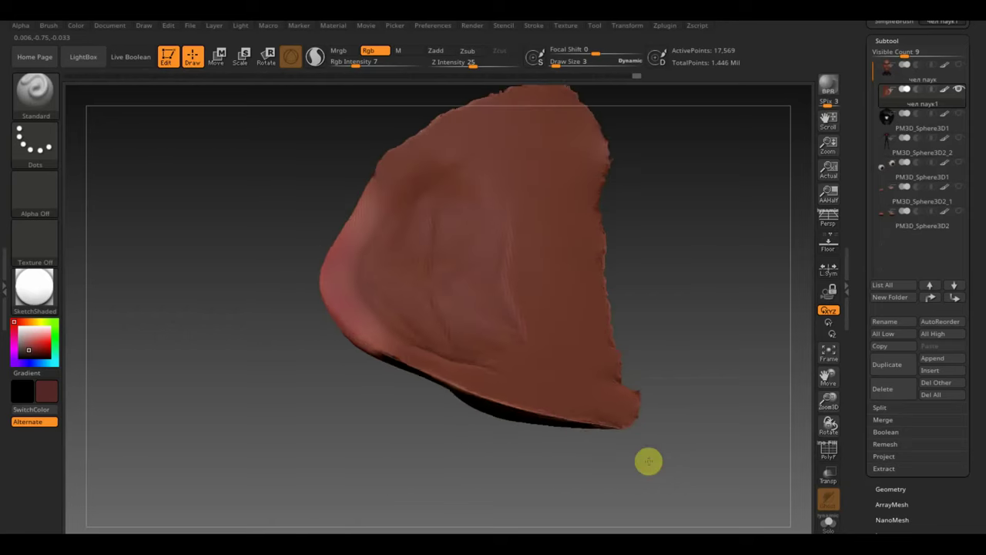
# Step: Smooth the chin piece's bumpy surface and orbit around it to check
pyautogui.press('shift')
pyautogui.moveTo(436, 244)
pyautogui.keyDown('shift'); pyautogui.mouseDown()
pyautogui.moveTo(534, 352)
pyautogui.moveTo(502, 285)
pyautogui.moveTo(545, 254)
pyautogui.moveTo(717, 337)
pyautogui.moveTo(699, 347)
pyautogui.mouseUp(); pyautogui.keyUp('shift')
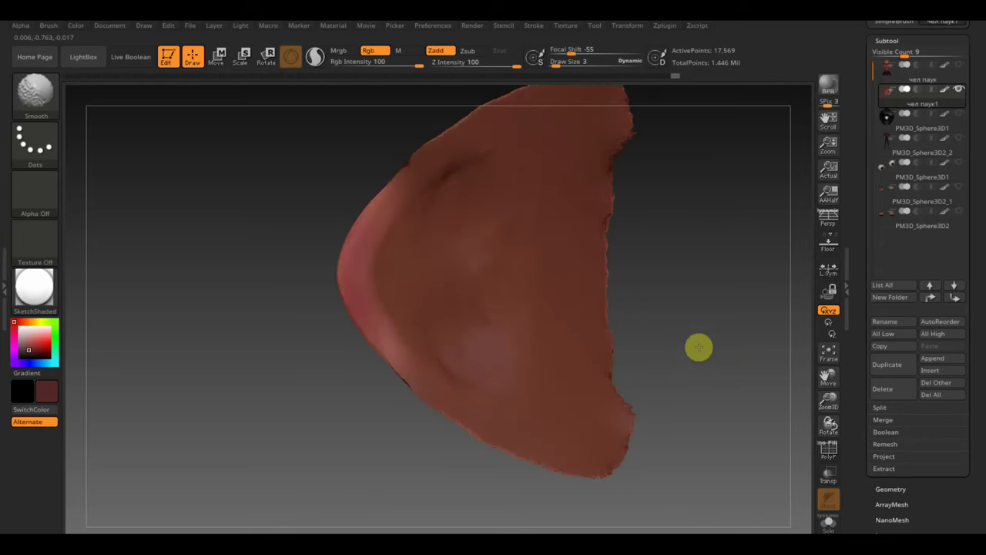
pyautogui.click(694, 377)
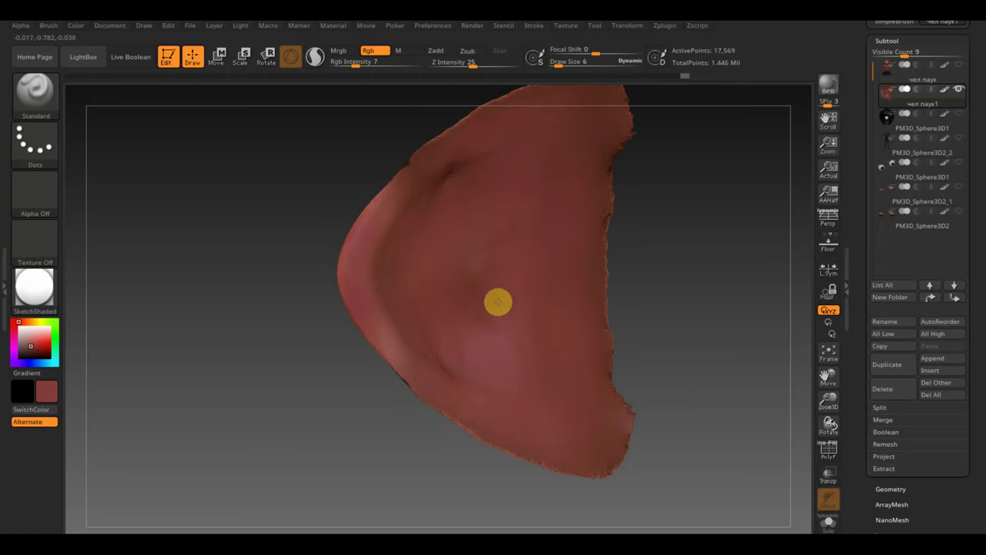
pyautogui.moveTo(668, 389)
pyautogui.mouseDown()
pyautogui.moveTo(788, 128)
pyautogui.moveTo(748, 222)
pyautogui.moveTo(751, 280)
pyautogui.mouseUp()
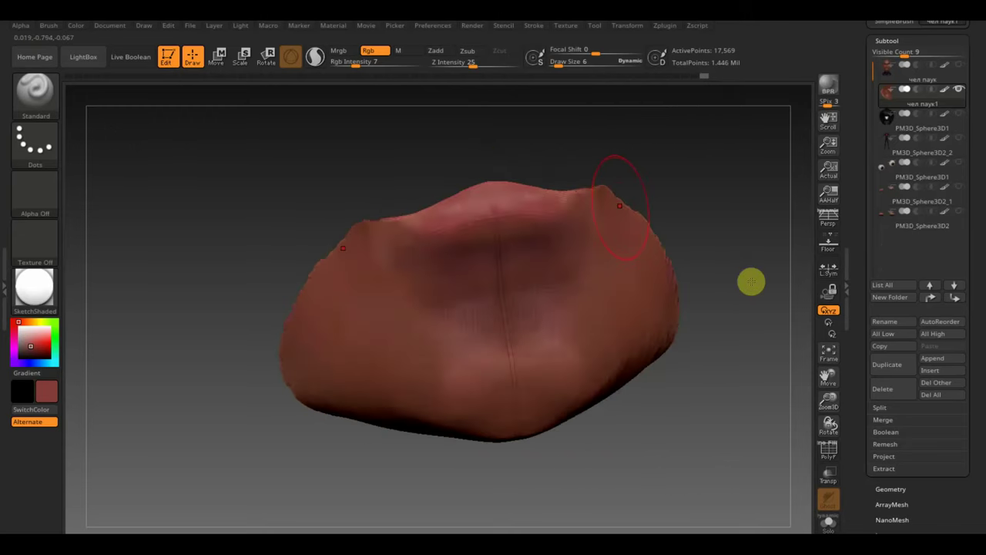
pyautogui.moveTo(169, 131); pyautogui.dragTo(231, 205)
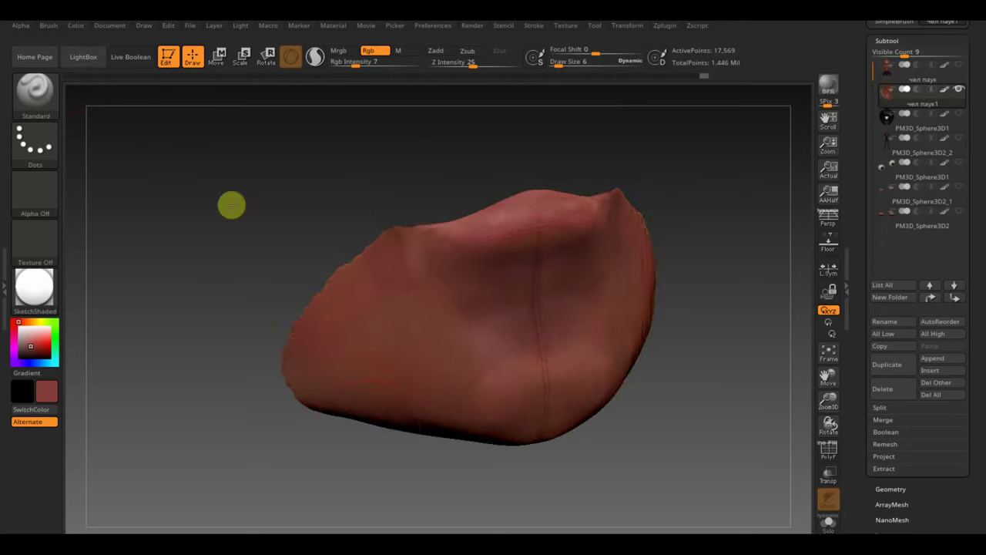
pyautogui.moveTo(395, 416)
pyautogui.mouseDown()
pyautogui.moveTo(400, 475)
pyautogui.moveTo(432, 350)
pyautogui.moveTo(456, 365)
pyautogui.mouseUp()
pyautogui.moveTo(432, 330)
pyautogui.mouseDown()
pyautogui.moveTo(367, 347)
pyautogui.moveTo(220, 316)
pyautogui.moveTo(242, 306)
pyautogui.mouseUp()
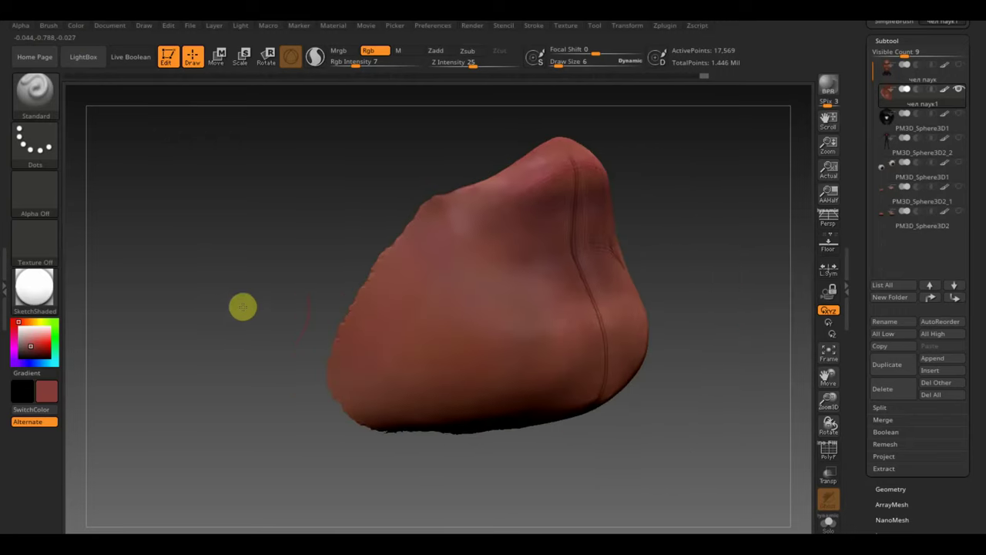
# Step: Rotate the chin piece and bring up the brush's Auto Masking settings
pyautogui.press('ctrl')
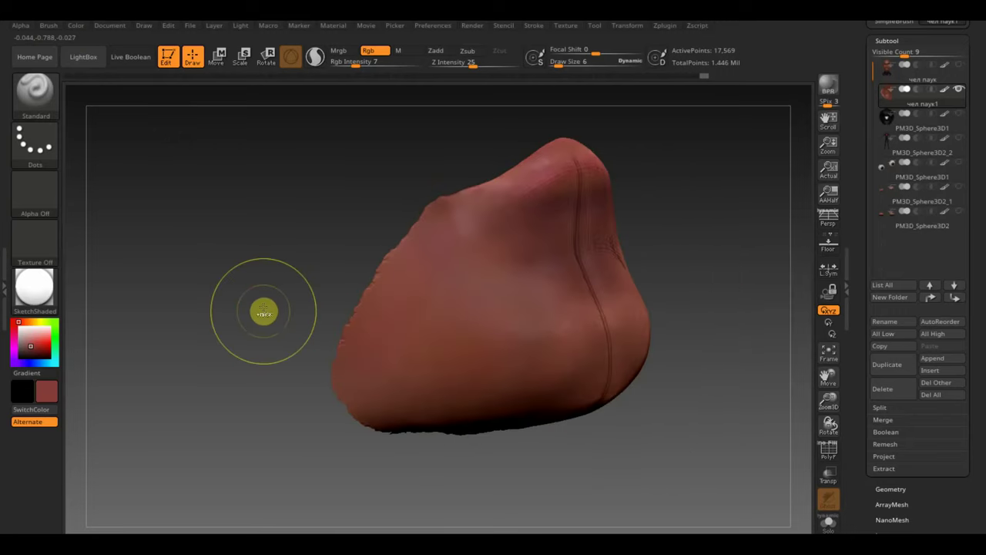
pyautogui.press('ctrl')
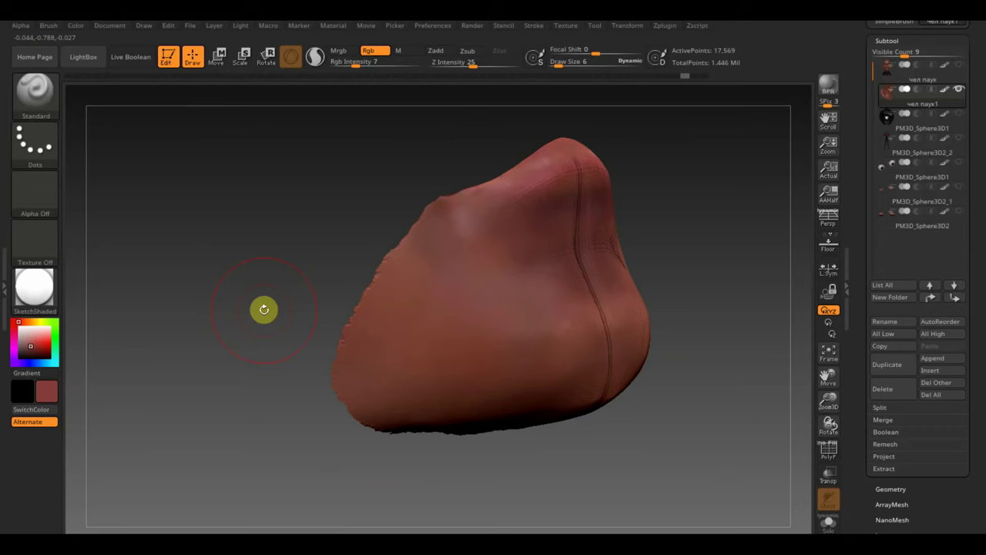
pyautogui.moveTo(346, 259)
pyautogui.mouseDown()
pyautogui.moveTo(393, 315)
pyautogui.moveTo(319, 275)
pyautogui.mouseUp()
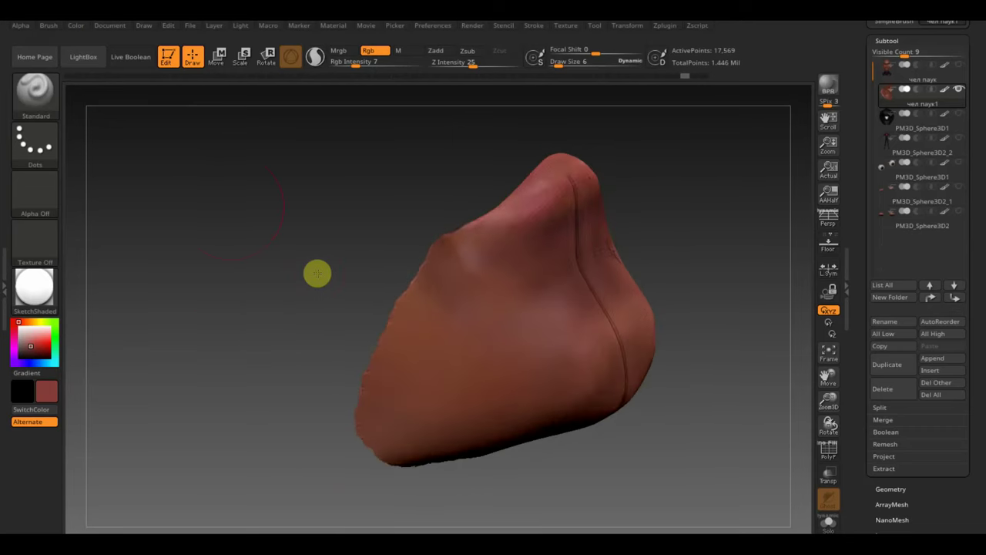
pyautogui.click(54, 31)
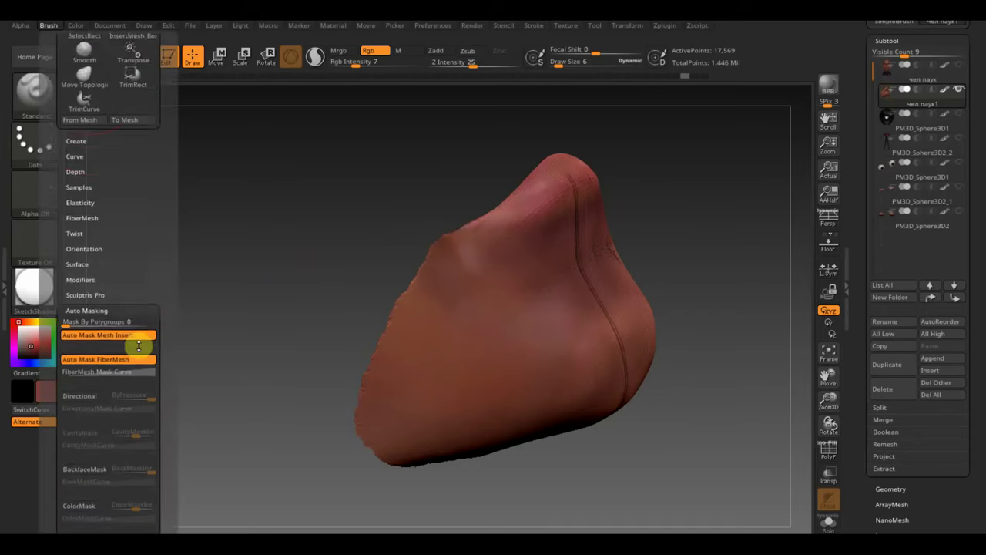
# Step: Enable BackfaceMask auto-masking for the brush and orbit around the isolated chin piece
pyautogui.moveTo(136, 341); pyautogui.dragTo(110, 274)
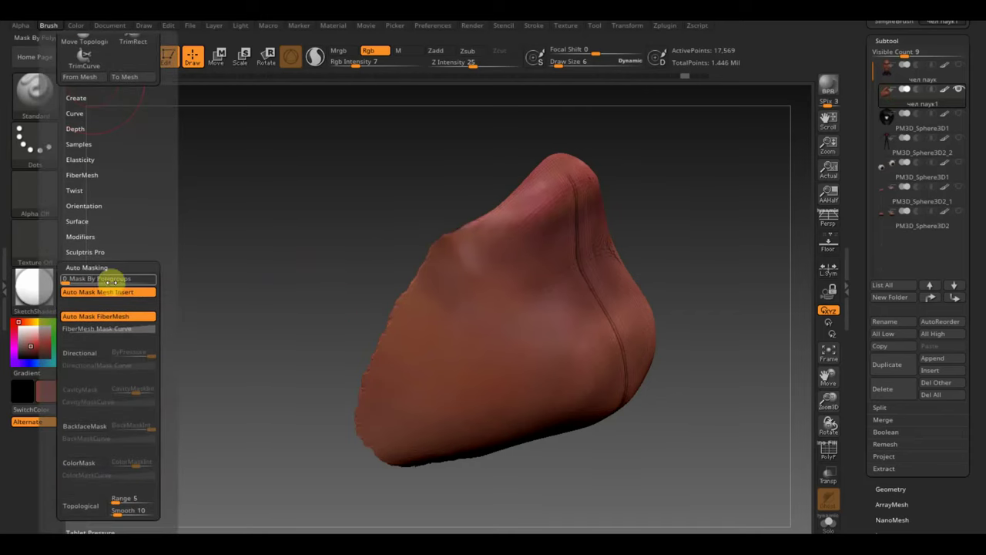
pyautogui.click(97, 432)
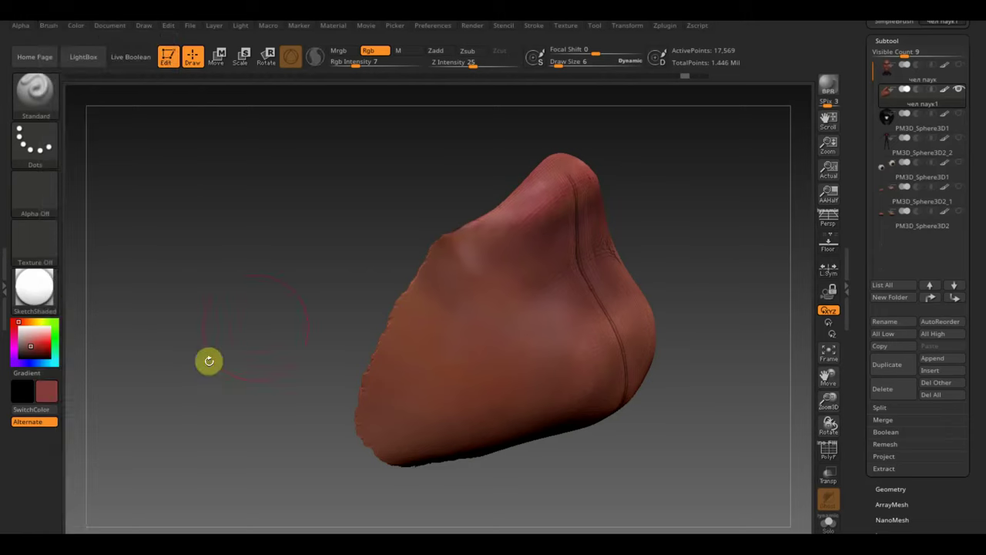
pyautogui.moveTo(209, 359)
pyautogui.mouseDown()
pyautogui.moveTo(297, 326)
pyautogui.moveTo(472, 342)
pyautogui.mouseUp()
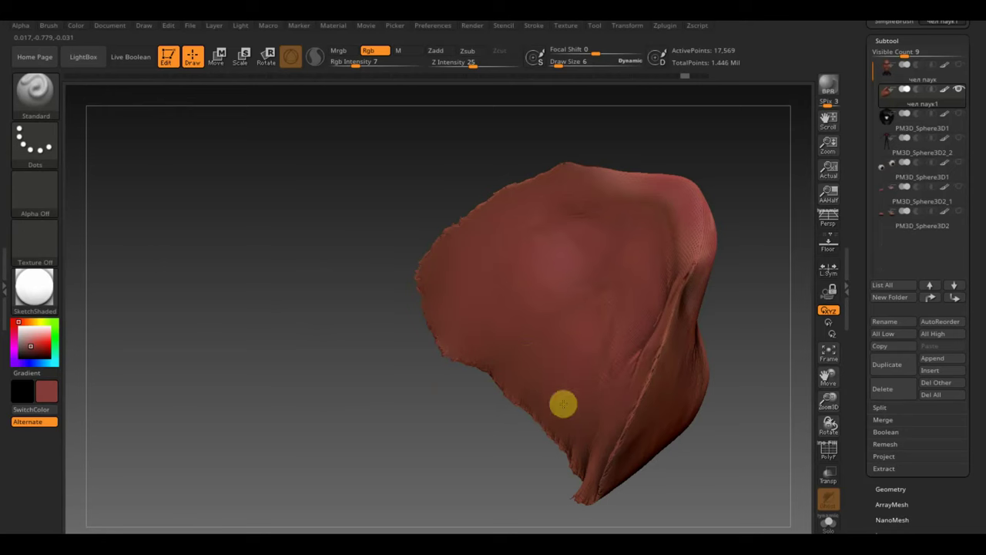
pyautogui.moveTo(588, 343)
pyautogui.mouseDown(button='right')
pyautogui.moveTo(398, 426)
pyautogui.moveTo(392, 408)
pyautogui.moveTo(348, 414)
pyautogui.moveTo(625, 438)
pyautogui.moveTo(544, 519)
pyautogui.moveTo(502, 506)
pyautogui.mouseUp(button='right')
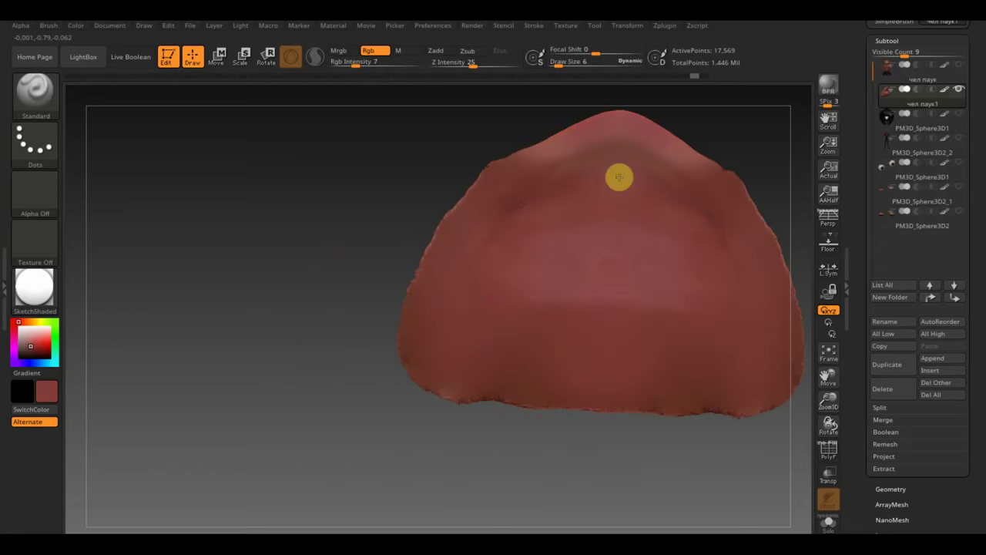
pyautogui.moveTo(339, 369)
pyautogui.mouseDown(button='right')
pyautogui.moveTo(241, 352)
pyautogui.moveTo(390, 394)
pyautogui.mouseUp(button='right')
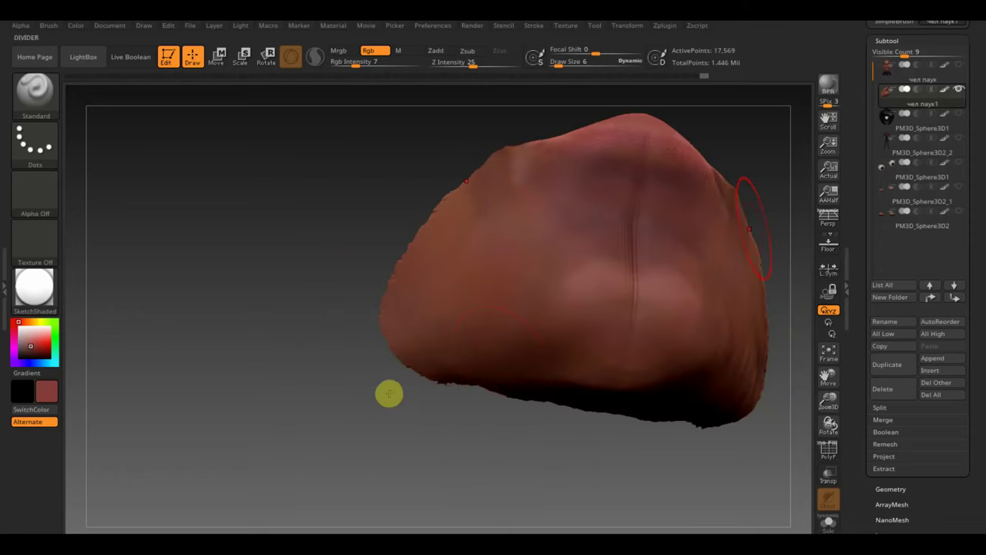
# Step: Show the head subtool again, hide the eyeball, and inspect the whole bust from several angles
pyautogui.click(898, 80)
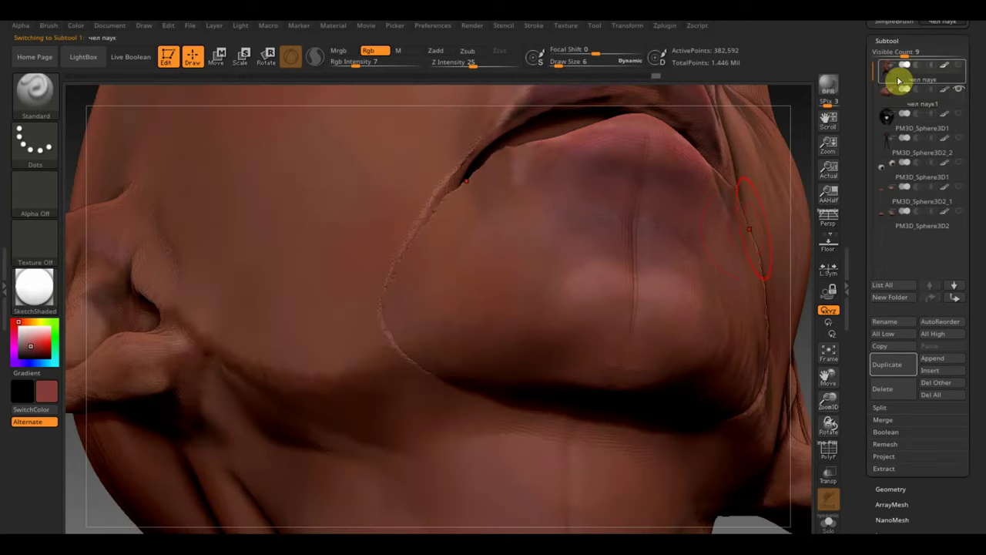
pyautogui.click(959, 64)
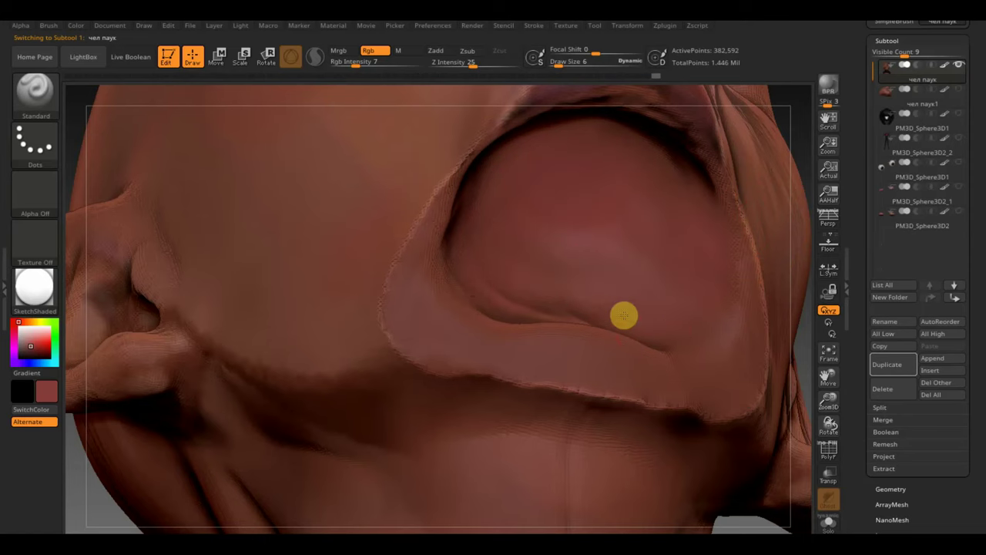
pyautogui.click(828, 356)
pyautogui.moveTo(707, 327); pyautogui.dragTo(655, 297)
pyautogui.moveTo(655, 235); pyautogui.dragTo(666, 197)
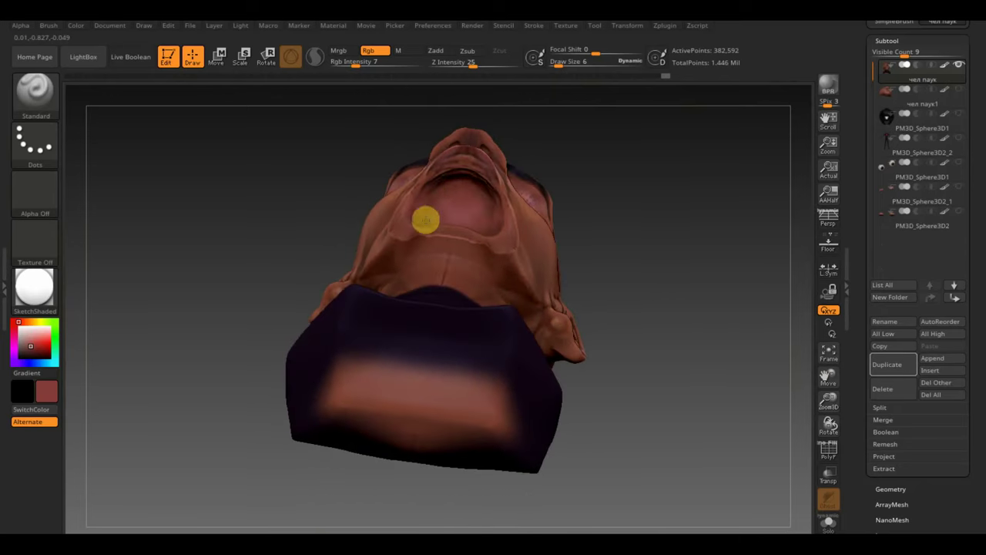
pyautogui.moveTo(662, 195); pyautogui.dragTo(627, 323)
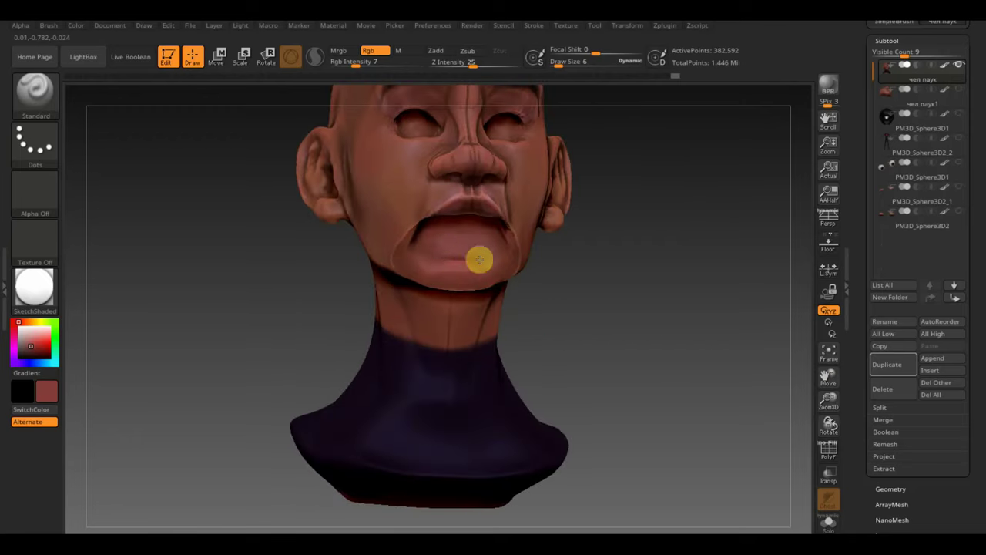
pyautogui.moveTo(520, 271)
pyautogui.mouseDown()
pyautogui.moveTo(676, 270)
pyautogui.moveTo(608, 292)
pyautogui.moveTo(626, 249)
pyautogui.mouseUp()
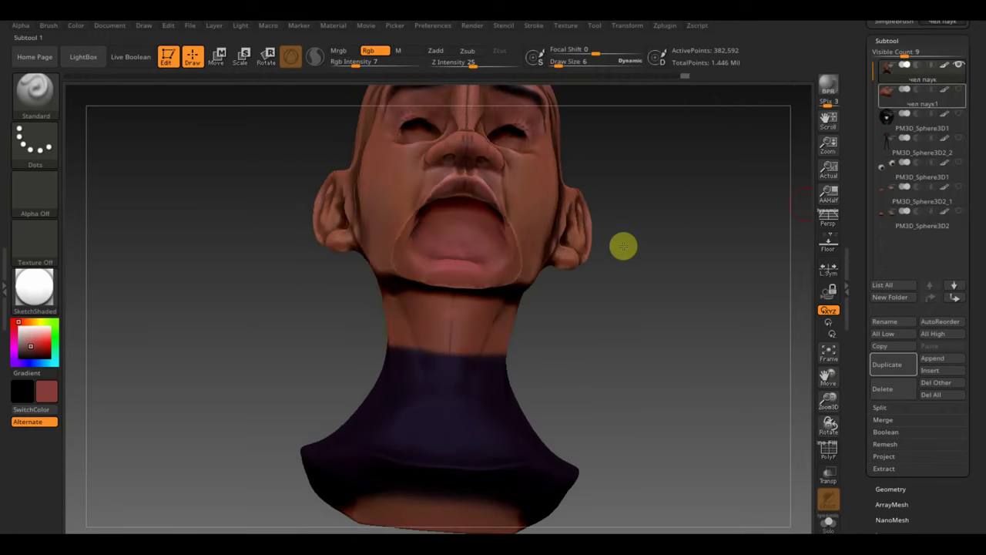
# Step: Toggle the chin piece's visibility to check underneath, then make it the active subtool
pyautogui.click(959, 90)
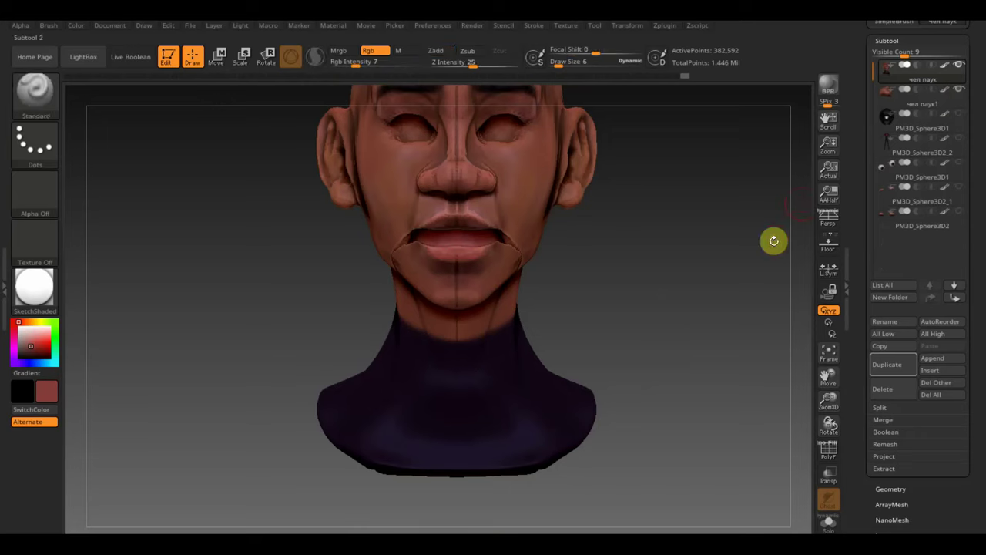
pyautogui.click(907, 90)
pyautogui.click(899, 104)
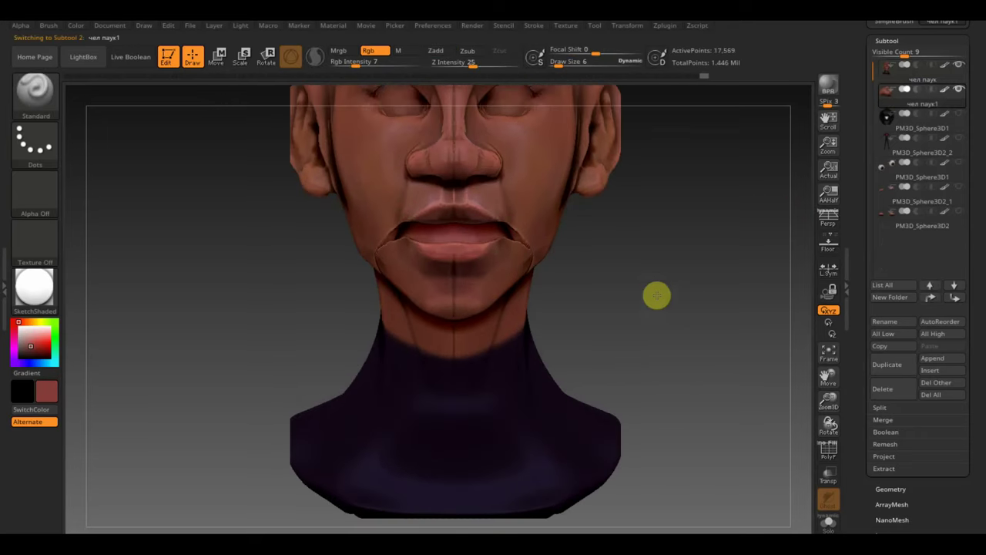
pyautogui.moveTo(661, 311); pyautogui.dragTo(658, 361)
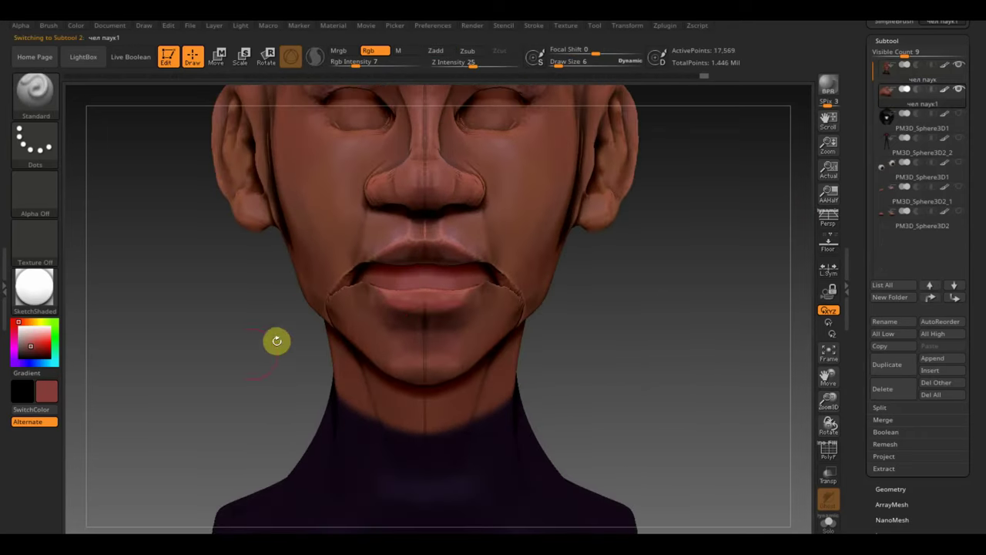
pyautogui.moveTo(275, 342)
pyautogui.mouseDown()
pyautogui.moveTo(256, 345)
pyautogui.moveTo(284, 346)
pyautogui.moveTo(337, 299)
pyautogui.mouseUp()
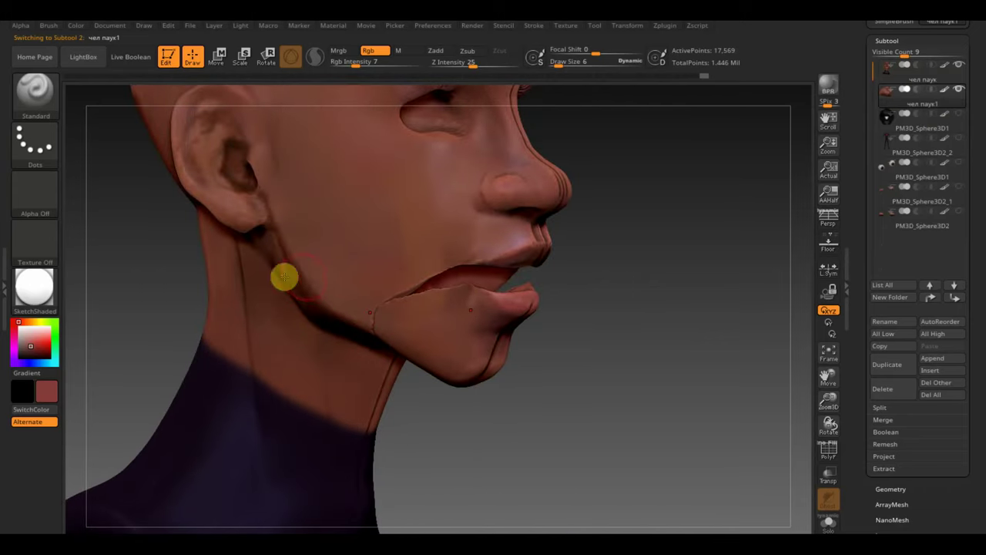
# Step: Load the Move Topological brush at draw size 17 and view the jaw from below
pyautogui.click(35, 90)
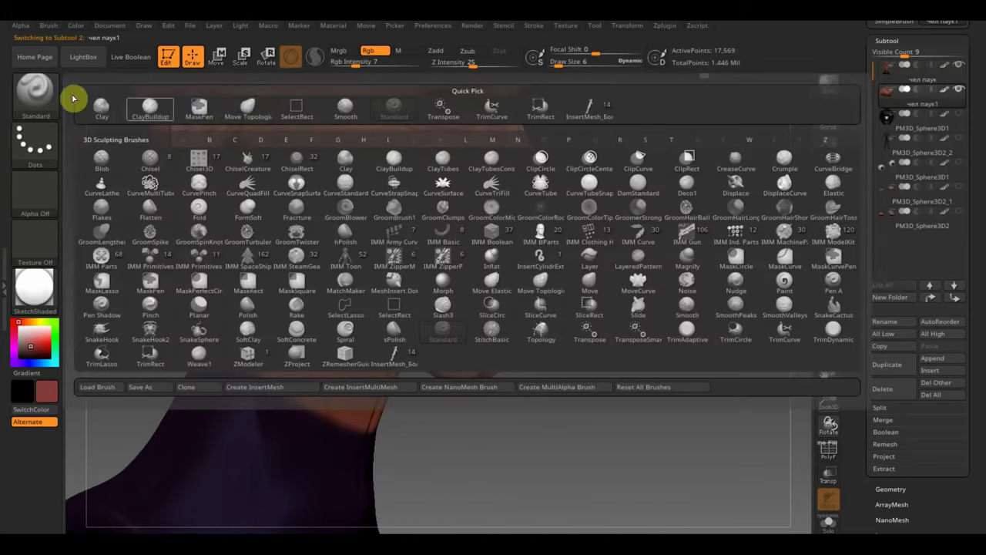
pyautogui.click(227, 117)
pyautogui.moveTo(558, 66); pyautogui.dragTo(561, 64)
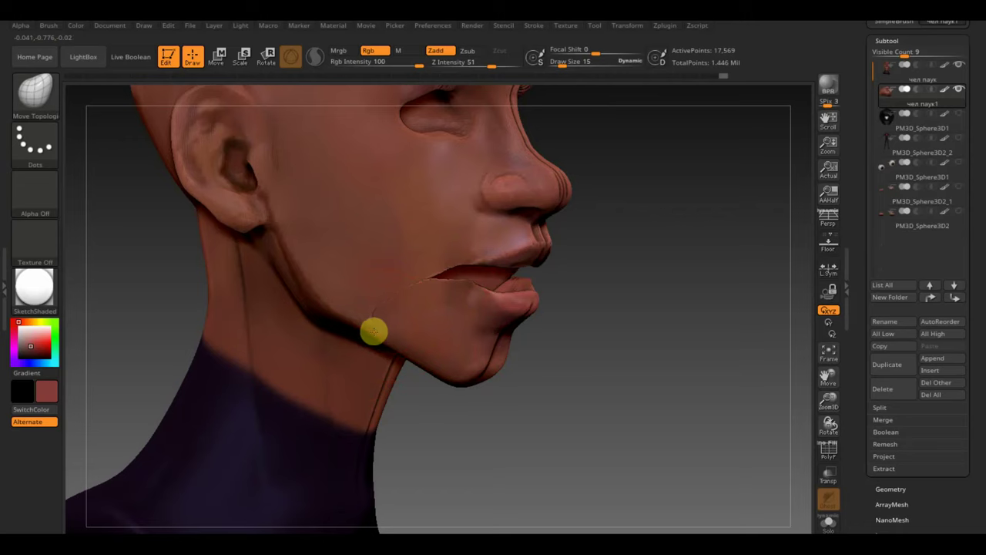
pyautogui.moveTo(475, 425)
pyautogui.mouseDown()
pyautogui.moveTo(504, 354)
pyautogui.moveTo(393, 403)
pyautogui.mouseUp()
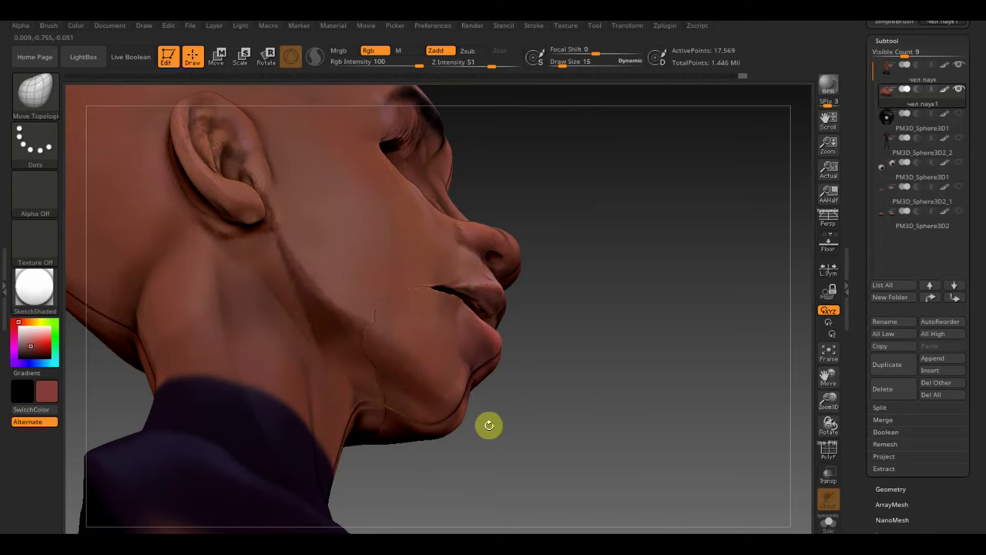
pyautogui.moveTo(486, 423)
pyautogui.mouseDown()
pyautogui.moveTo(556, 442)
pyautogui.moveTo(533, 444)
pyautogui.moveTo(519, 423)
pyautogui.moveTo(535, 346)
pyautogui.moveTo(508, 460)
pyautogui.moveTo(763, 273)
pyautogui.mouseUp()
# Step: Switch to the main head subtool, turn it to face front, and reduce the draw size
pyautogui.hotkey('alt', 'Up')
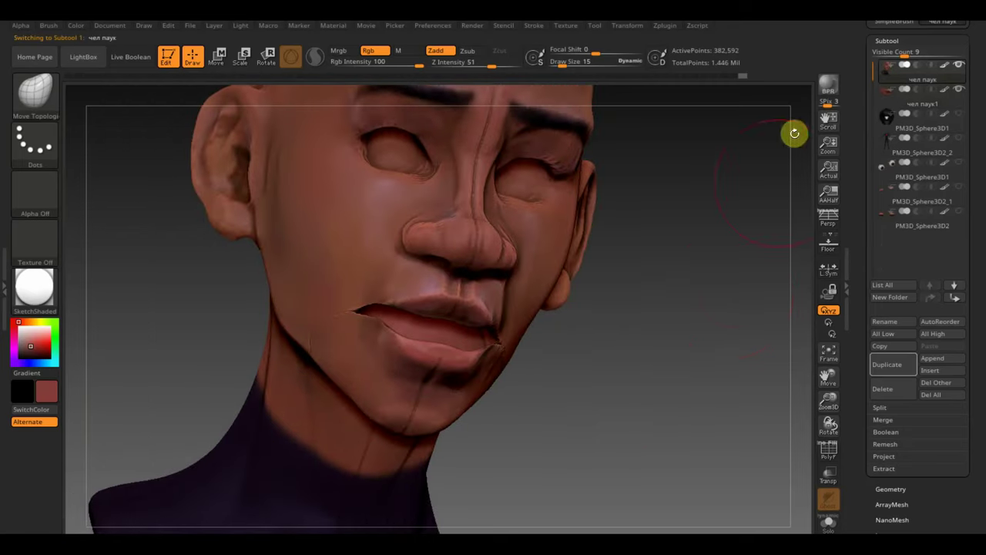
pyautogui.moveTo(696, 255); pyautogui.dragTo(655, 270)
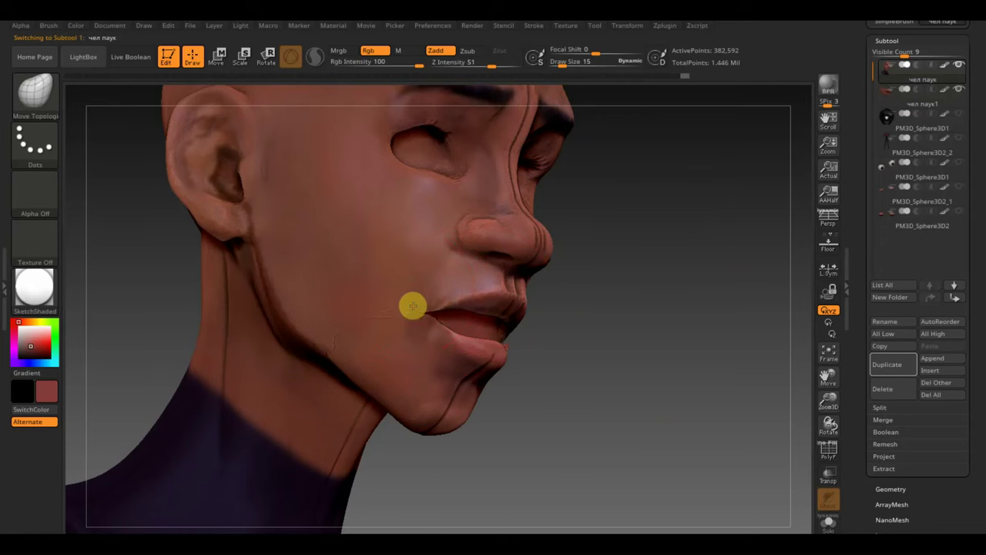
pyautogui.moveTo(581, 389)
pyautogui.mouseDown()
pyautogui.moveTo(618, 392)
pyautogui.moveTo(561, 364)
pyautogui.moveTo(218, 341)
pyautogui.mouseUp()
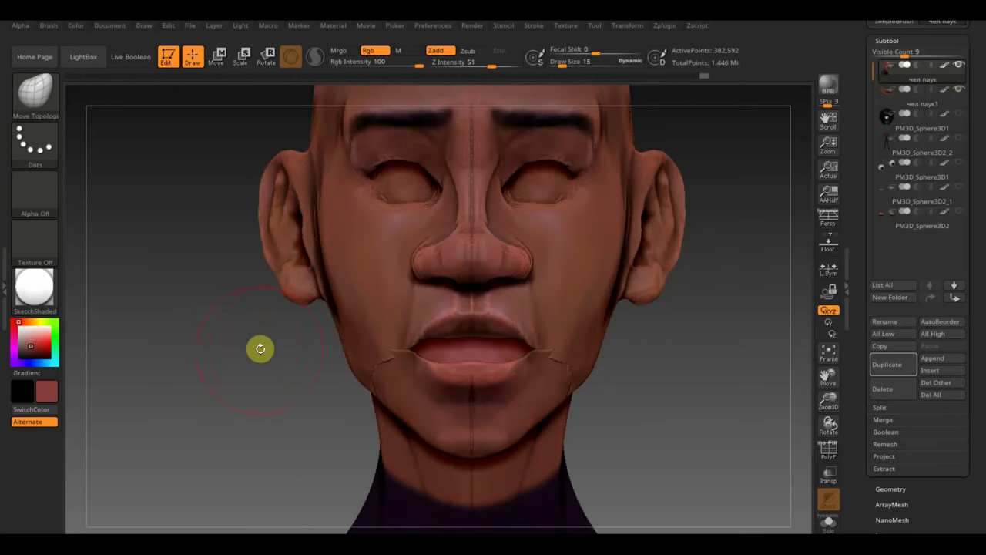
pyautogui.moveTo(568, 61)
pyautogui.mouseDown()
pyautogui.moveTo(557, 63)
pyautogui.moveTo(562, 258)
pyautogui.mouseUp()
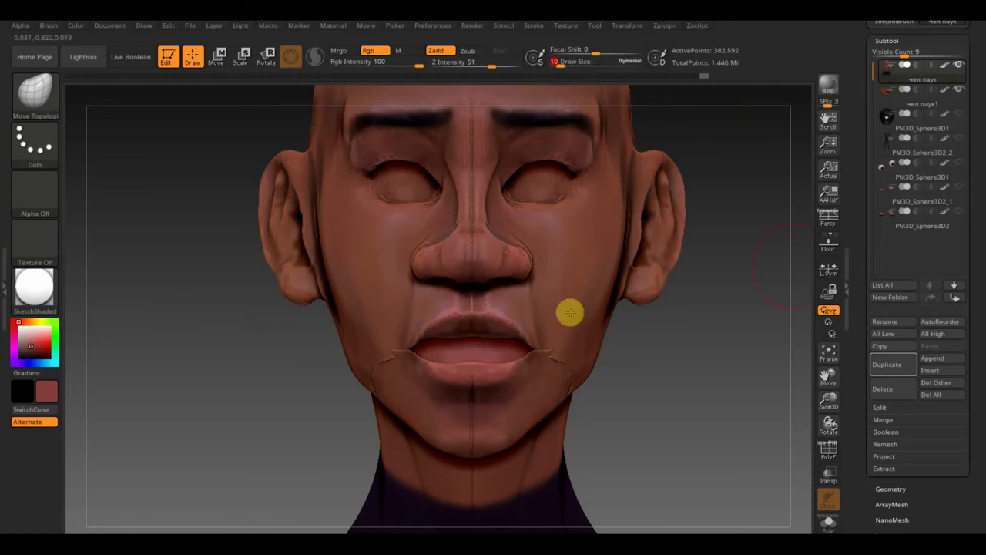
# Step: Make the chin piece active and pull its edge along the lower lip with Move Topological
pyautogui.click(899, 103)
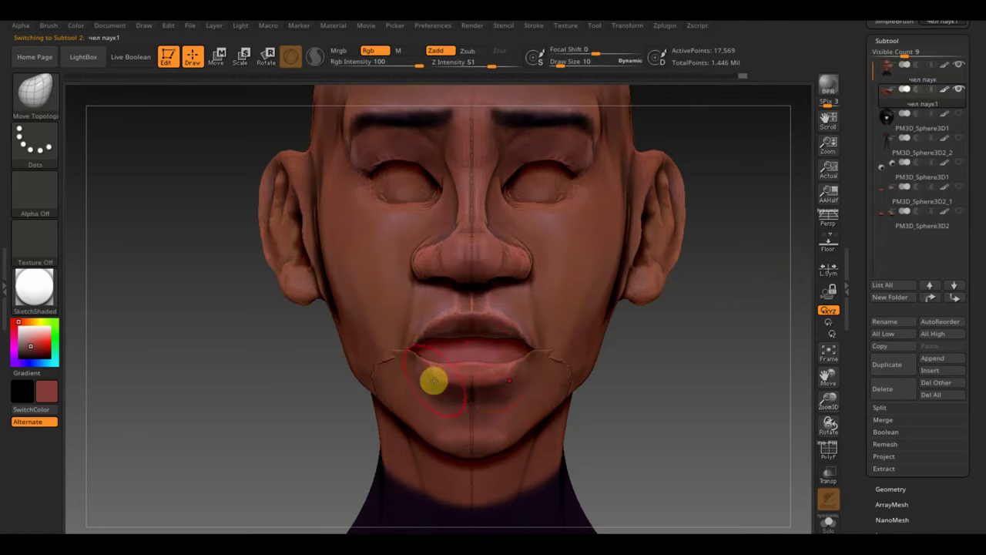
pyautogui.moveTo(434, 378); pyautogui.dragTo(515, 370)
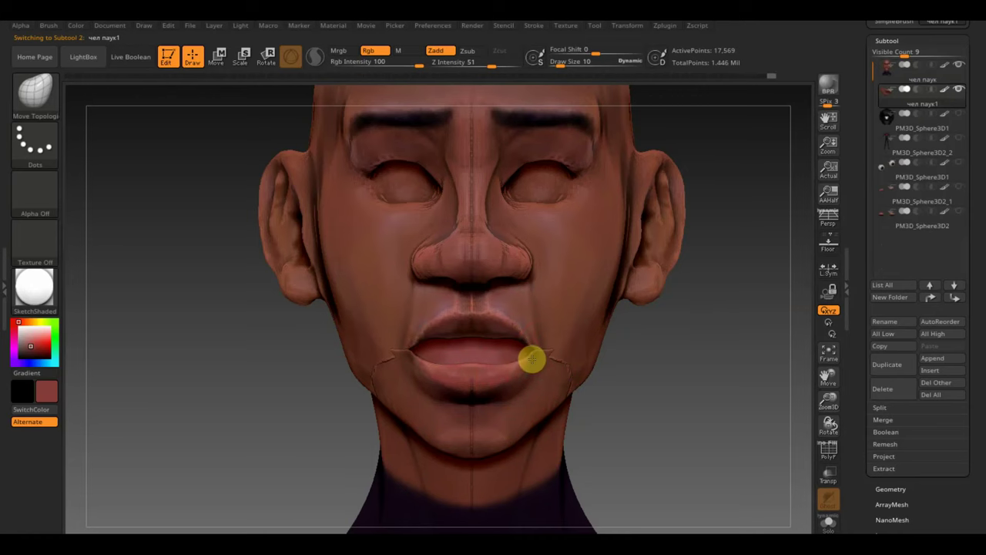
pyautogui.moveTo(681, 408)
pyautogui.mouseDown()
pyautogui.moveTo(706, 424)
pyautogui.moveTo(744, 409)
pyautogui.moveTo(610, 398)
pyautogui.moveTo(599, 423)
pyautogui.mouseUp()
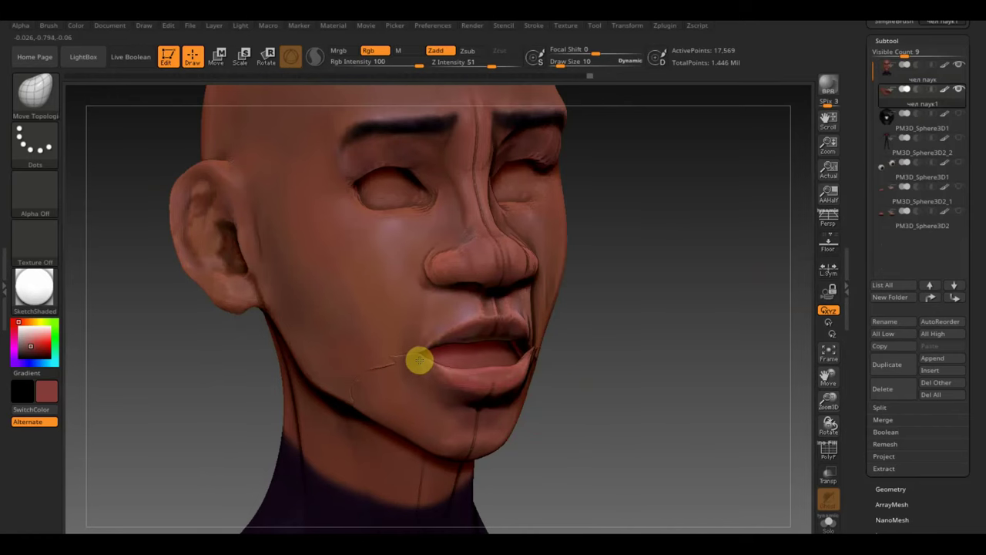
pyautogui.moveTo(593, 393)
pyautogui.mouseDown()
pyautogui.moveTo(612, 398)
pyautogui.moveTo(634, 461)
pyautogui.moveTo(614, 464)
pyautogui.moveTo(567, 372)
pyautogui.moveTo(323, 291)
pyautogui.mouseUp()
pyautogui.keyDown('shift'); pyautogui.moveTo(329, 351); pyautogui.dragTo(241, 392); pyautogui.keyUp('shift')
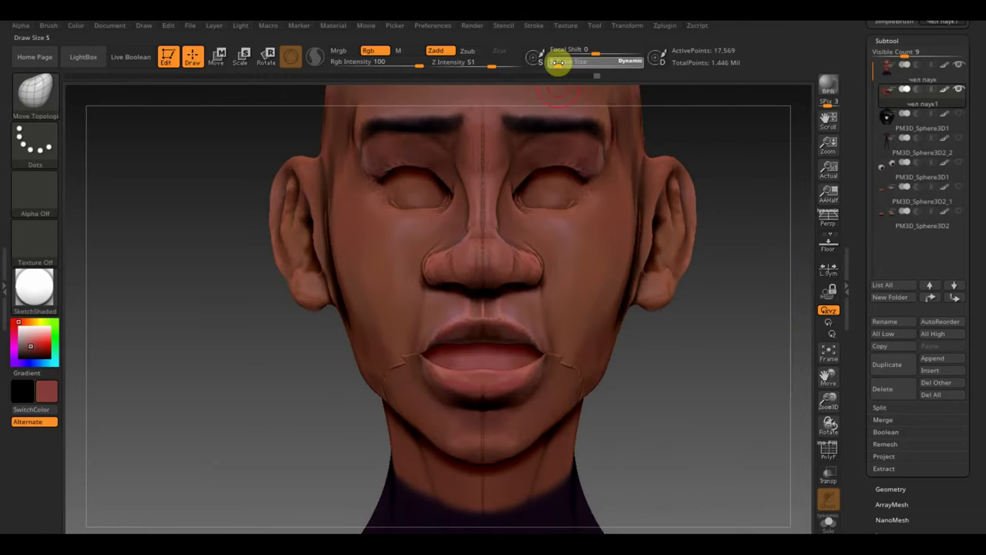
# Step: Smooth the chin piece, then make the main head subtool active again
pyautogui.press('shift')
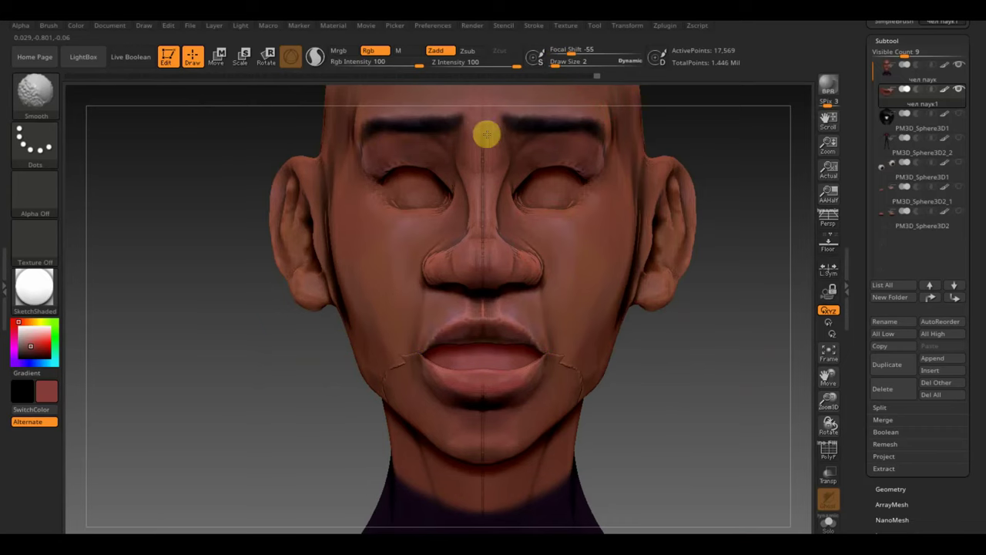
pyautogui.keyDown('alt'); pyautogui.moveTo(665, 389); pyautogui.dragTo(655, 352); pyautogui.keyUp('alt')
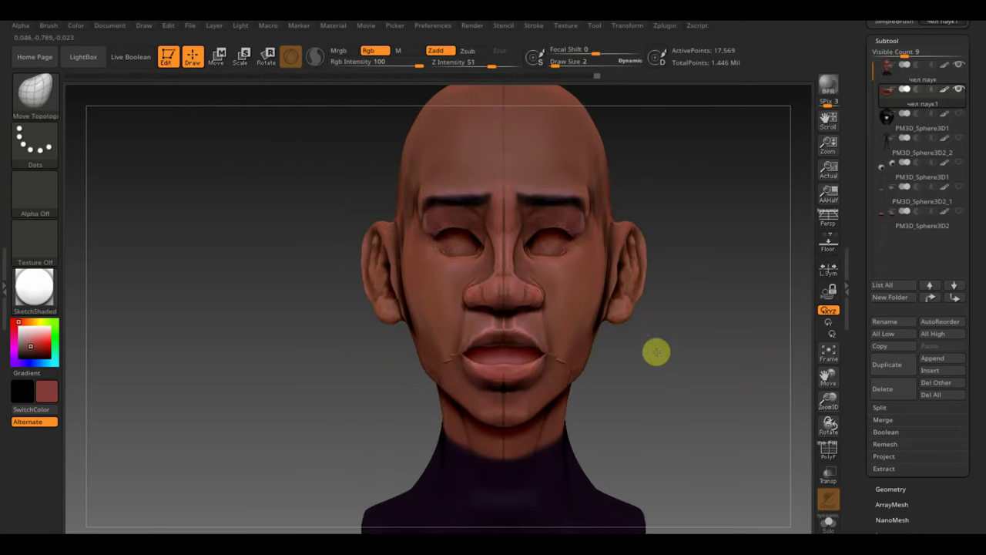
pyautogui.click(896, 77)
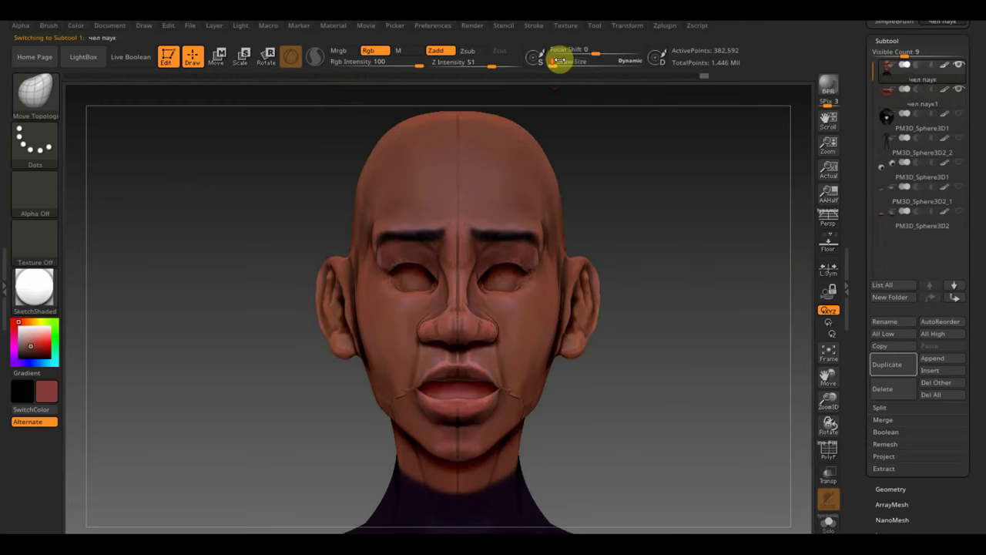
# Step: At draw size 12, undo a stray forehead bump and smooth the top of the forehead
pyautogui.click(458, 187)
pyautogui.click(552, 65)
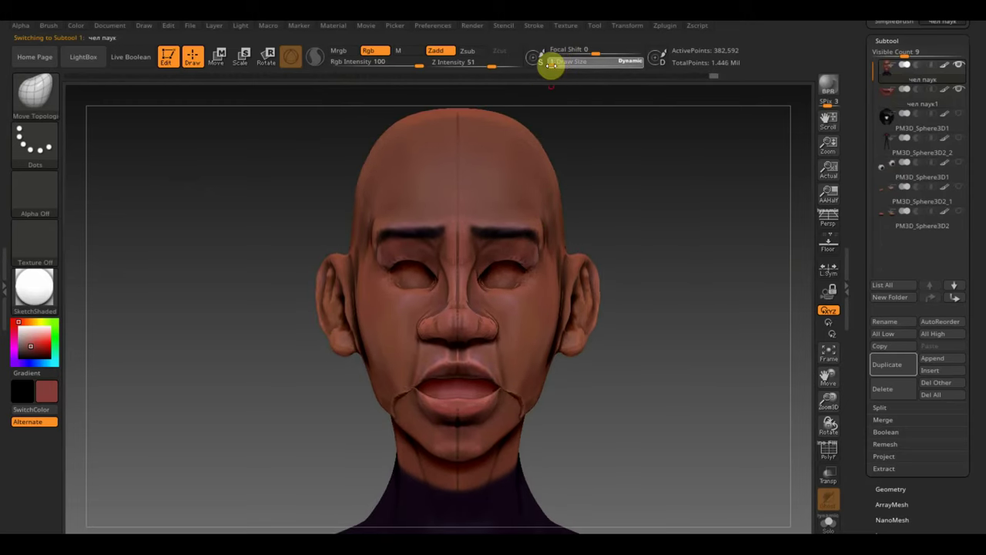
pyautogui.write('12')
pyautogui.click(457, 176)
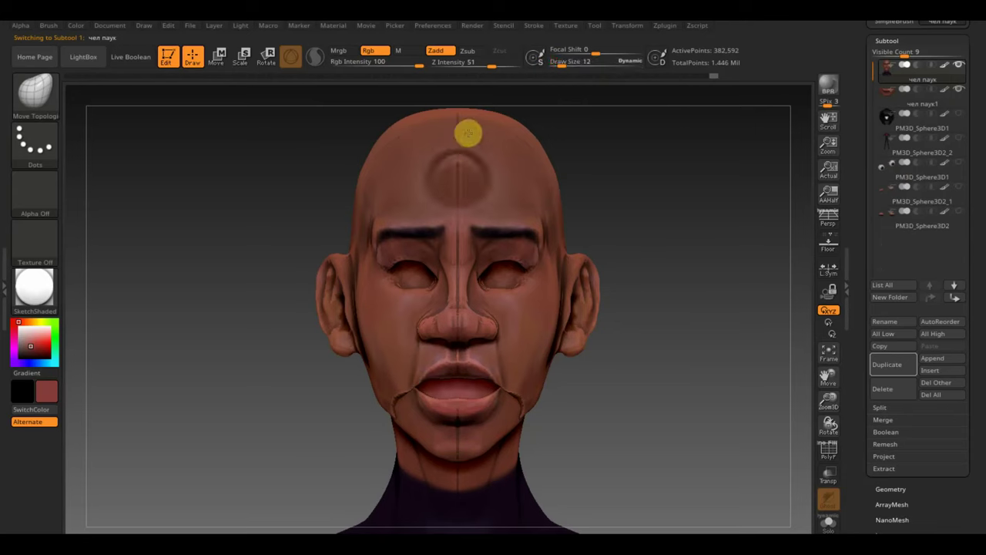
pyautogui.hotkey('ctrl', 'z')
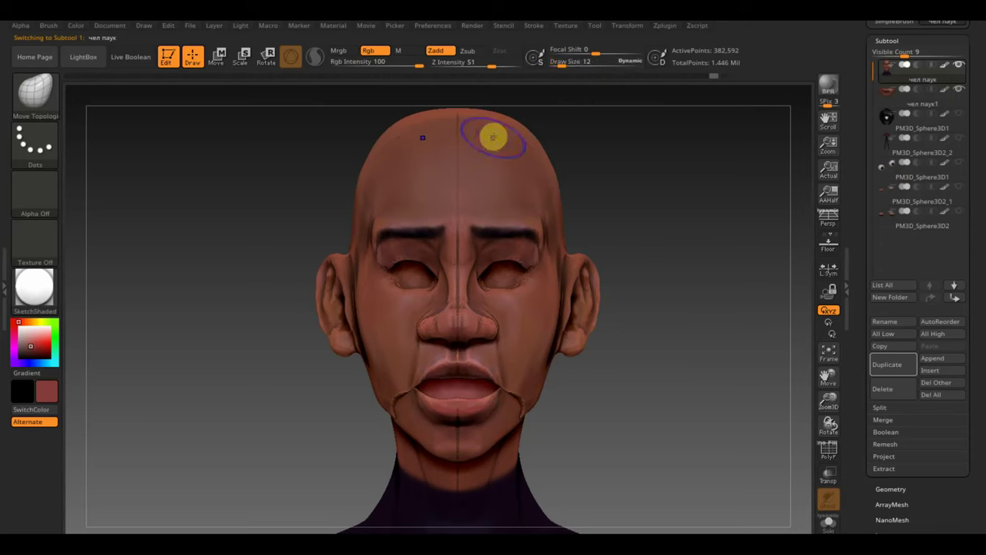
pyautogui.keyDown('shift'); pyautogui.moveTo(493, 137); pyautogui.dragTo(452, 157); pyautogui.keyUp('shift')
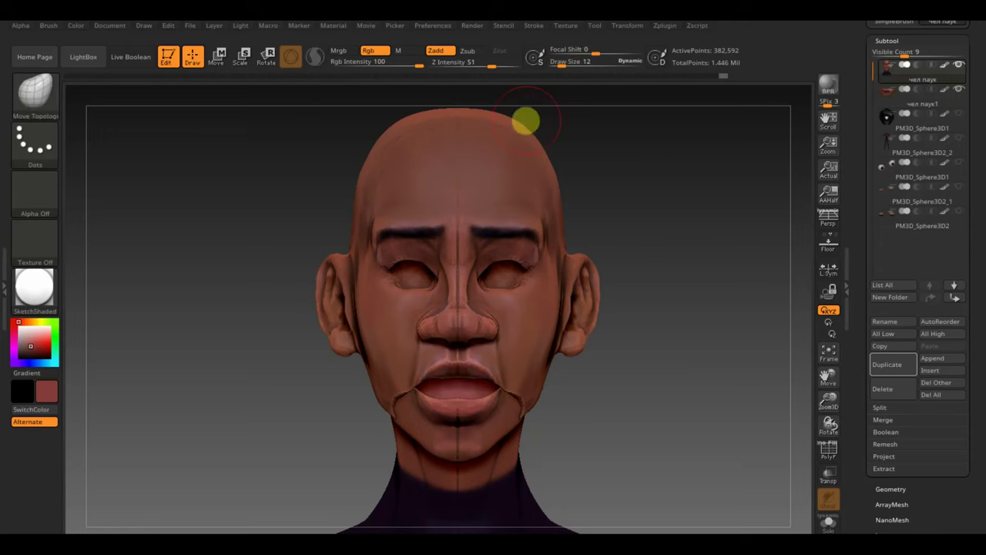
# Step: With a larger brush, smooth the back of the skull from several angles
pyautogui.moveTo(565, 62); pyautogui.dragTo(553, 70)
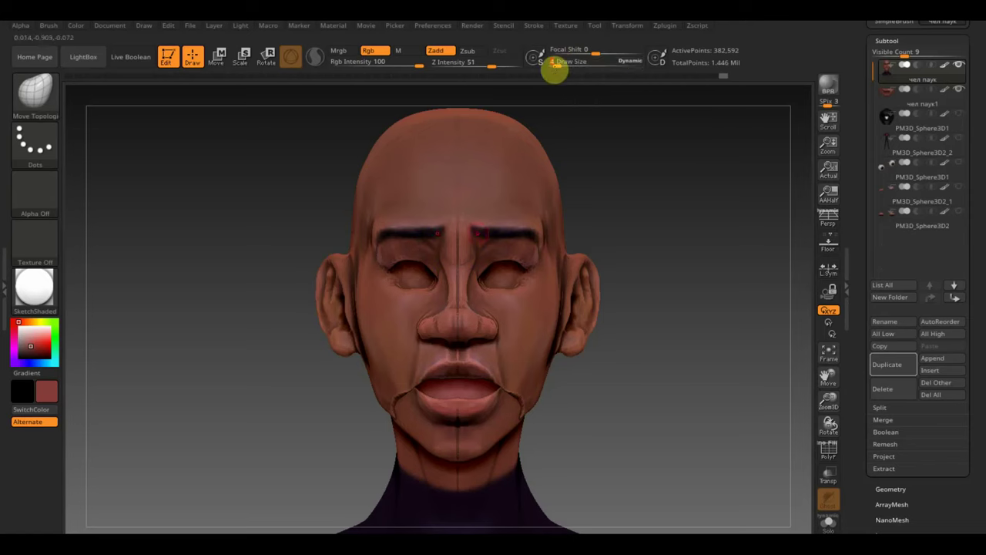
pyautogui.press('shift')
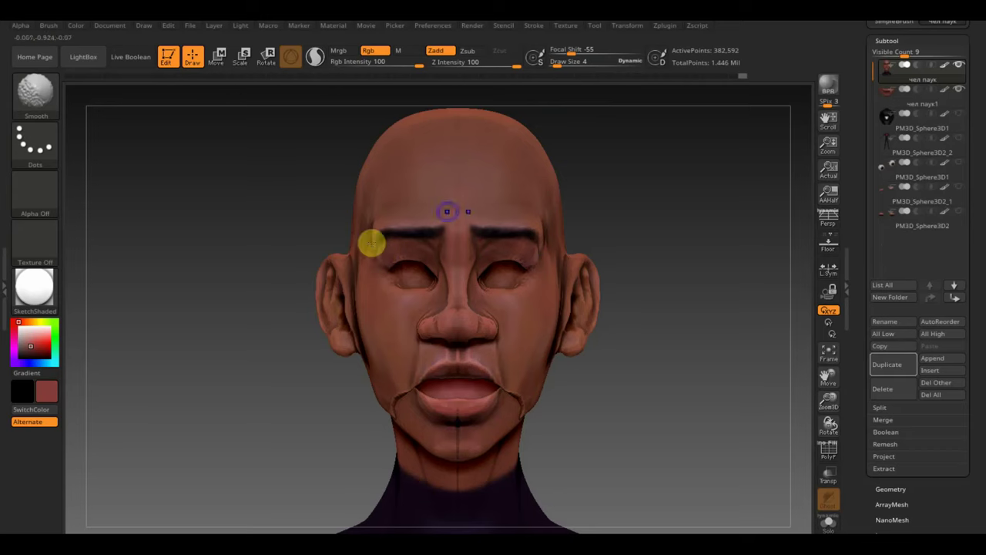
pyautogui.moveTo(593, 180)
pyautogui.mouseDown()
pyautogui.moveTo(682, 198)
pyautogui.moveTo(630, 196)
pyautogui.moveTo(567, 330)
pyautogui.moveTo(521, 282)
pyautogui.moveTo(691, 401)
pyautogui.mouseUp()
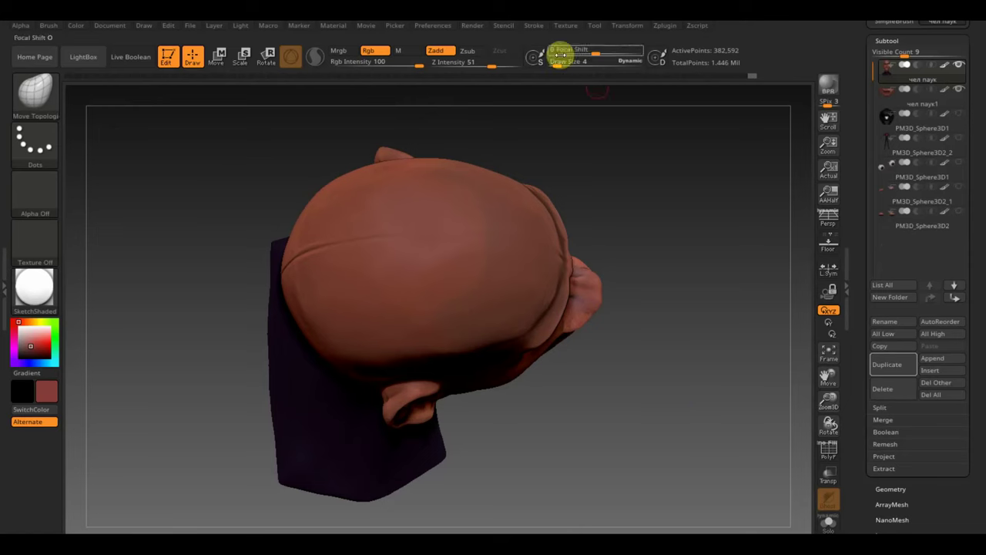
pyautogui.press('shift')
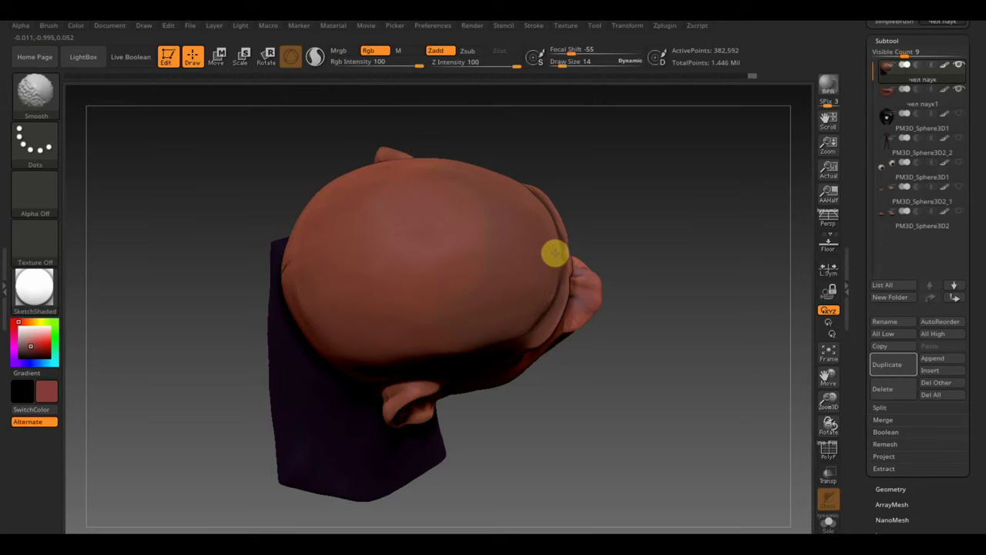
pyautogui.press('shift')
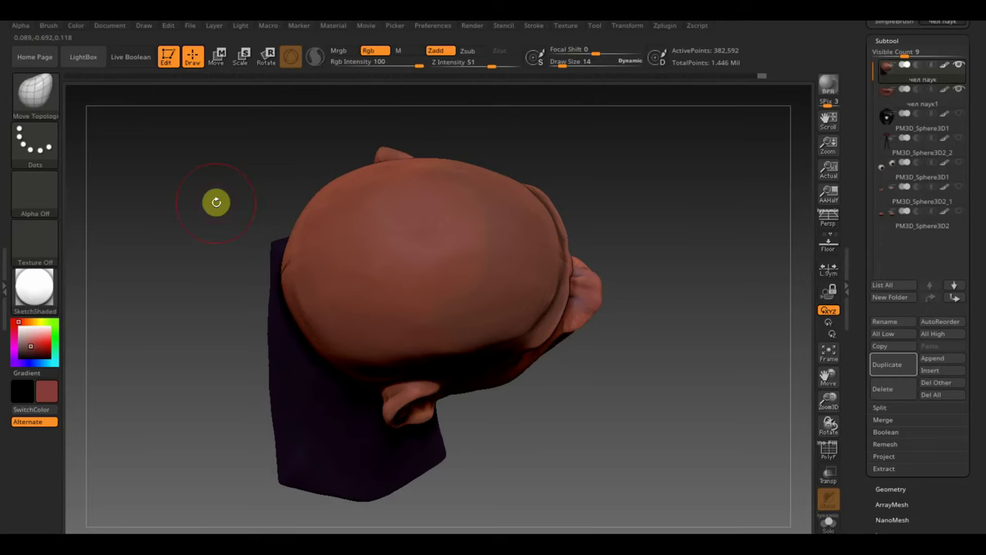
pyautogui.moveTo(216, 202)
pyautogui.mouseDown()
pyautogui.moveTo(297, 258)
pyautogui.moveTo(220, 282)
pyautogui.moveTo(238, 278)
pyautogui.moveTo(175, 366)
pyautogui.moveTo(192, 321)
pyautogui.moveTo(143, 398)
pyautogui.moveTo(156, 359)
pyautogui.moveTo(193, 385)
pyautogui.moveTo(187, 316)
pyautogui.moveTo(246, 297)
pyautogui.moveTo(205, 300)
pyautogui.moveTo(181, 354)
pyautogui.mouseUp()
pyautogui.press('shift')
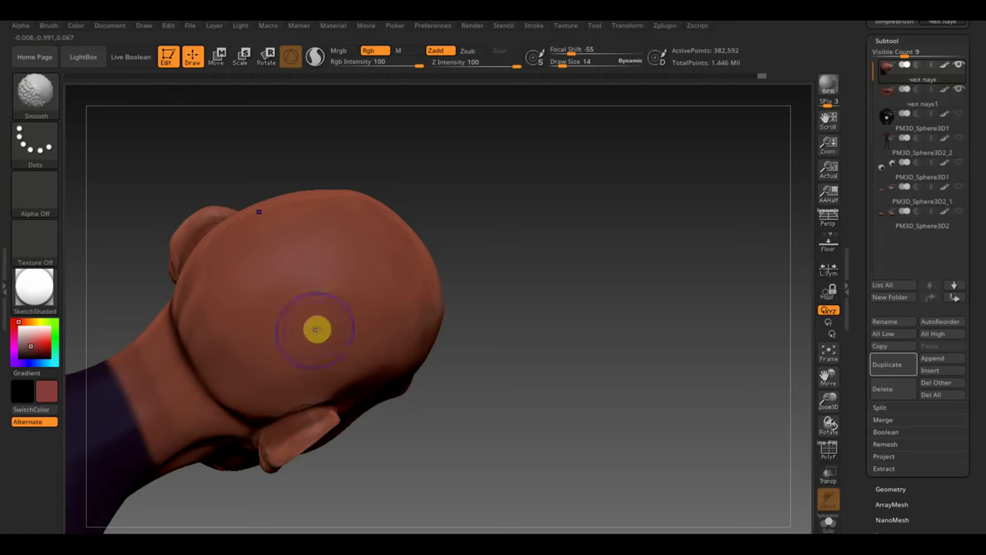
pyautogui.moveTo(493, 262)
pyautogui.mouseDown()
pyautogui.moveTo(658, 314)
pyautogui.moveTo(557, 205)
pyautogui.moveTo(578, 226)
pyautogui.moveTo(618, 228)
pyautogui.moveTo(662, 313)
pyautogui.moveTo(655, 349)
pyautogui.moveTo(593, 383)
pyautogui.mouseUp()
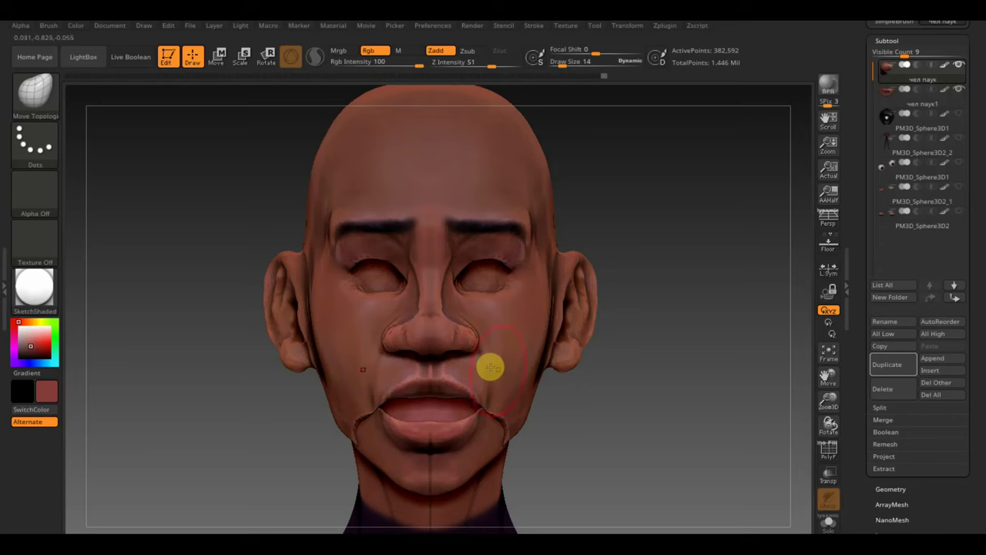
# Step: Shape and smooth the head's jaw and chin seam from three-quarter, front and low angles
pyautogui.moveTo(667, 432); pyautogui.dragTo(528, 392)
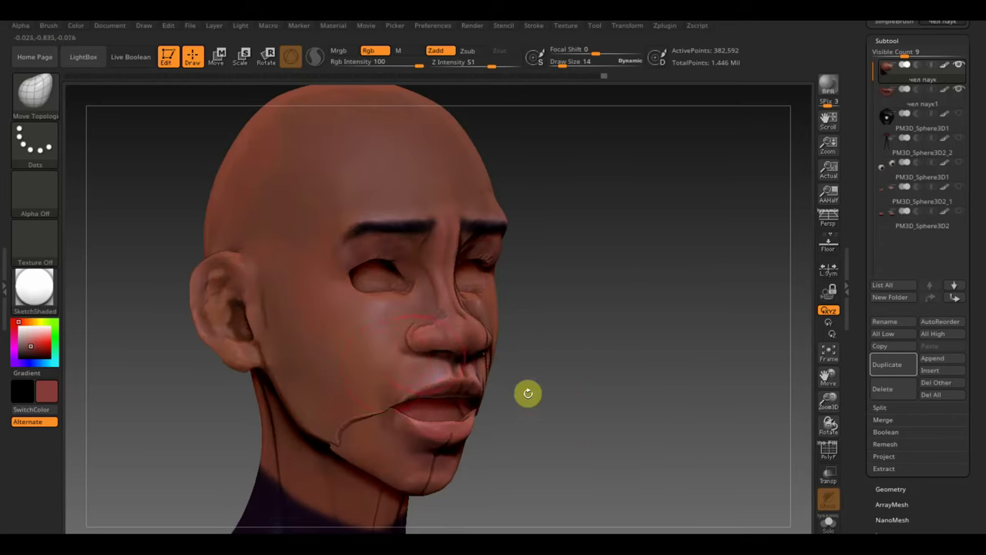
pyautogui.moveTo(578, 416); pyautogui.dragTo(506, 411)
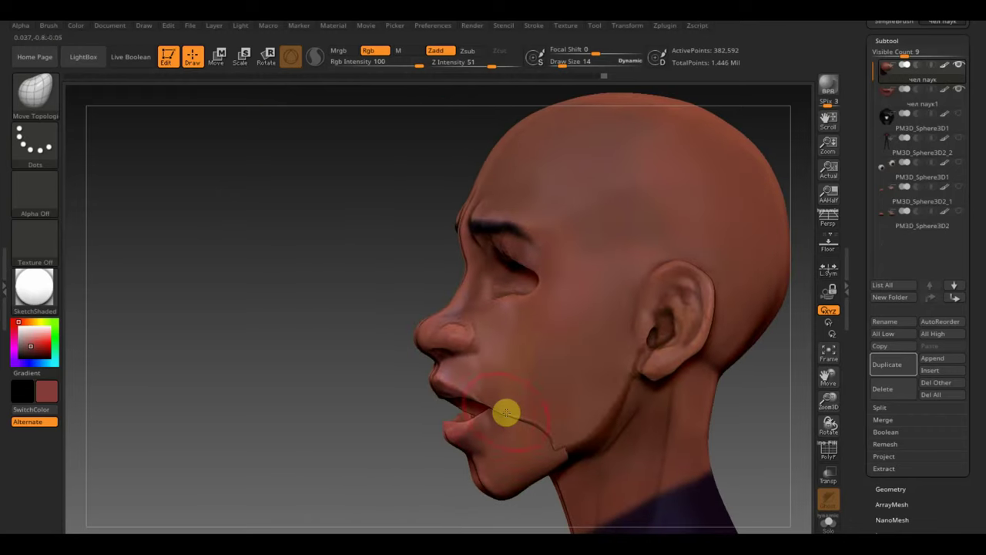
pyautogui.moveTo(327, 410); pyautogui.dragTo(341, 401)
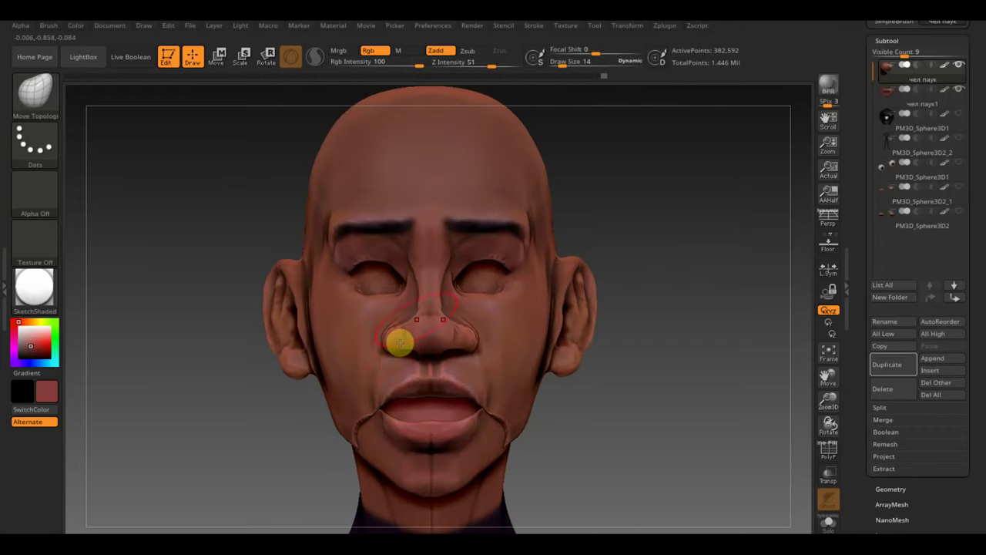
pyautogui.moveTo(615, 251); pyautogui.dragTo(647, 273)
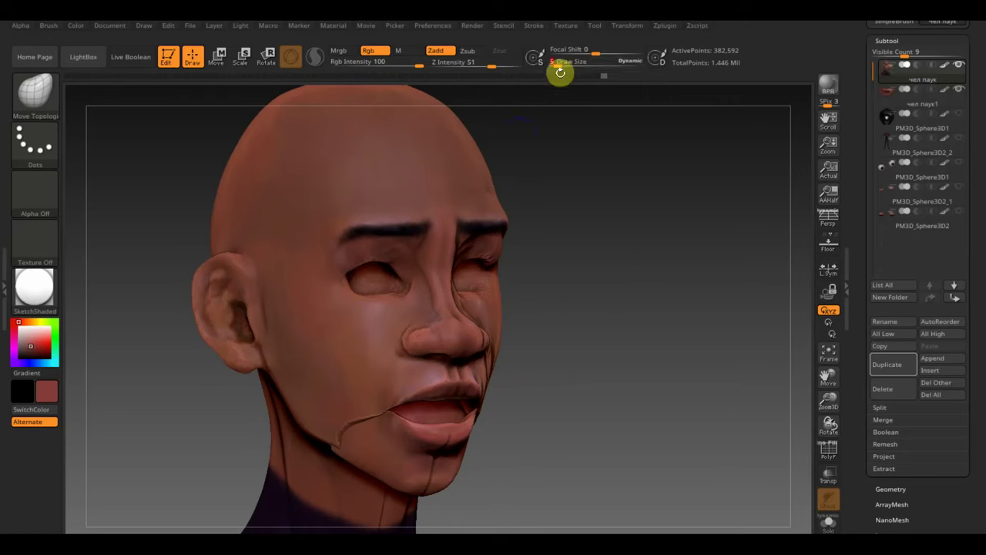
pyautogui.press('shift')
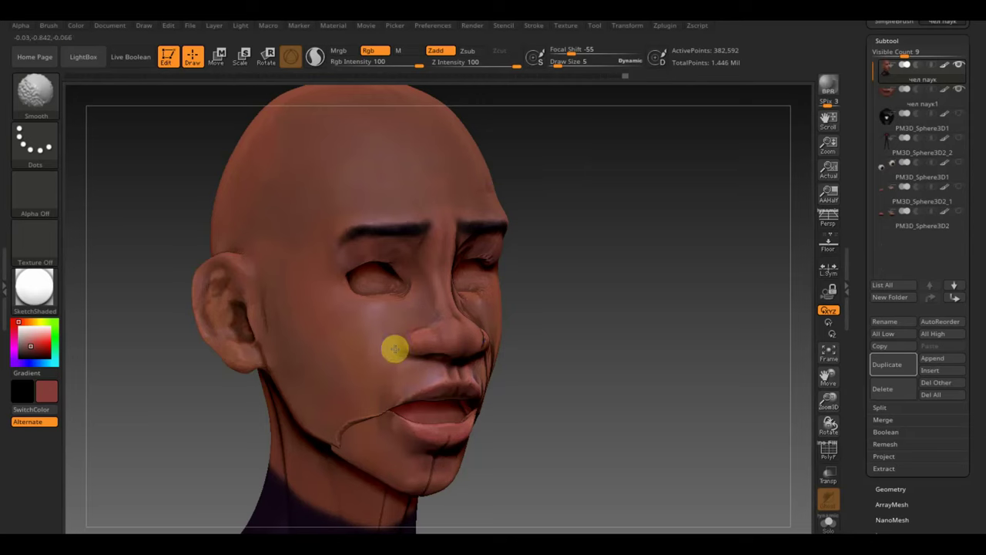
pyautogui.keyDown('shift'); pyautogui.moveTo(395, 349); pyautogui.dragTo(588, 326, button='right'); pyautogui.keyUp('shift')
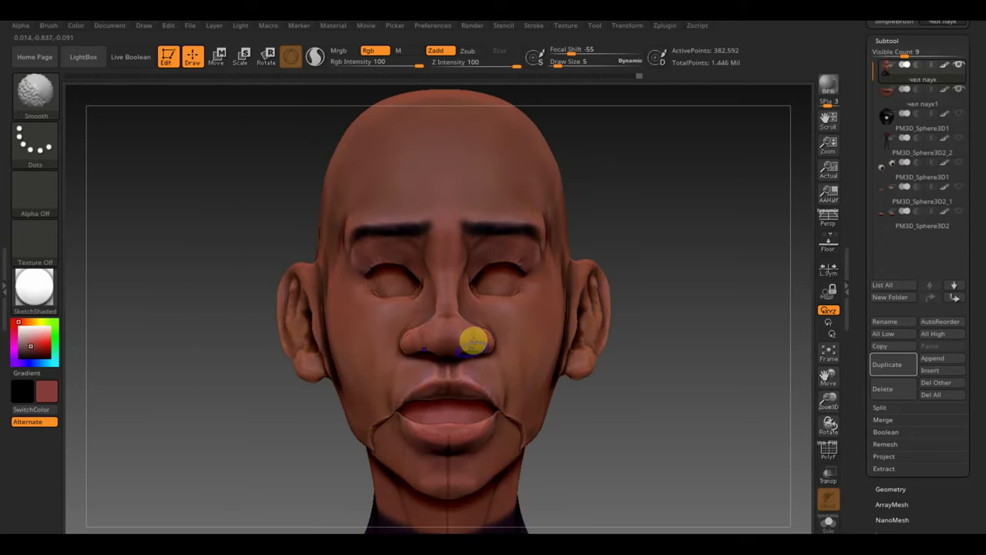
pyautogui.moveTo(704, 363)
pyautogui.mouseDown()
pyautogui.moveTo(687, 387)
pyautogui.moveTo(690, 375)
pyautogui.moveTo(684, 436)
pyautogui.moveTo(655, 432)
pyautogui.moveTo(658, 365)
pyautogui.moveTo(657, 431)
pyautogui.moveTo(670, 447)
pyautogui.mouseUp()
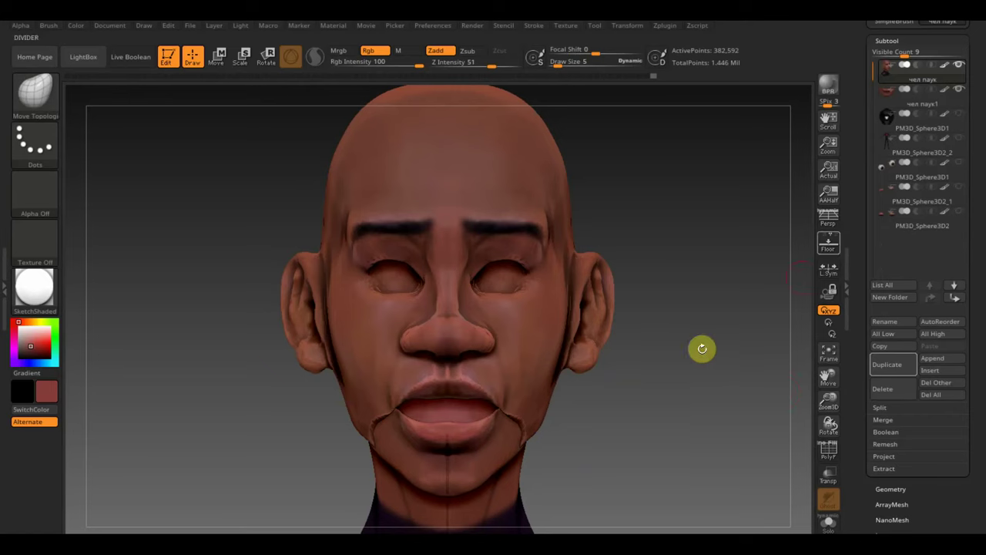
pyautogui.press('shift')
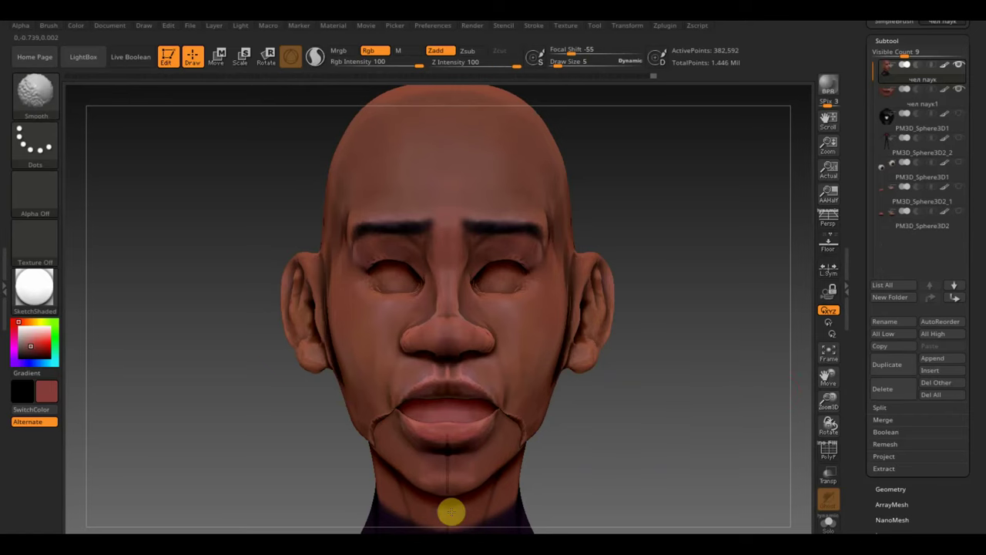
pyautogui.moveTo(539, 493)
pyautogui.mouseDown()
pyautogui.moveTo(624, 455)
pyautogui.moveTo(572, 400)
pyautogui.mouseUp()
pyautogui.press('shift')
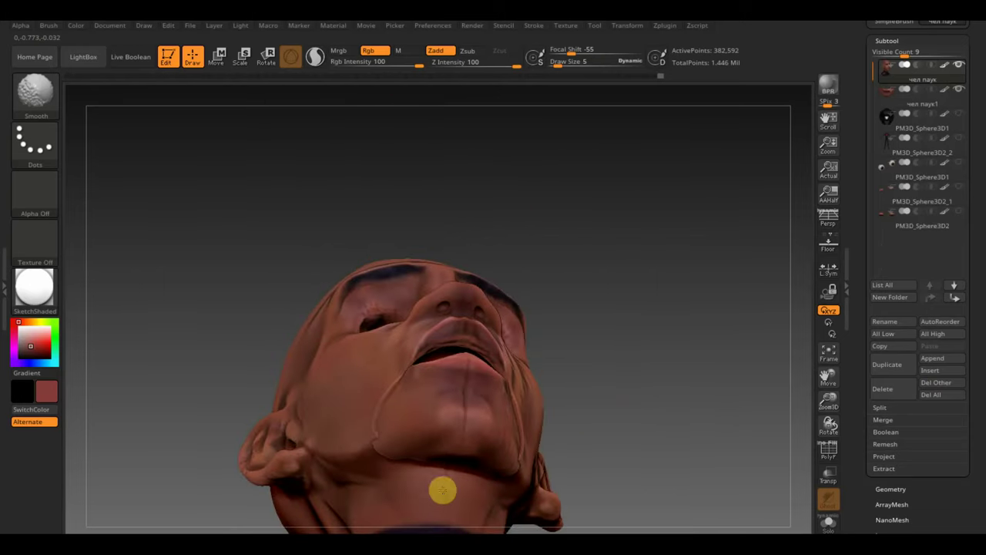
# Step: Select the чел паук1 chin piece and smooth its surface while viewing from below and front
pyautogui.click(892, 93)
pyautogui.press('shift')
pyautogui.moveTo(461, 407)
pyautogui.keyDown('shift'); pyautogui.mouseDown()
pyautogui.moveTo(462, 416)
pyautogui.moveTo(652, 462)
pyautogui.mouseUp(); pyautogui.keyUp('shift')
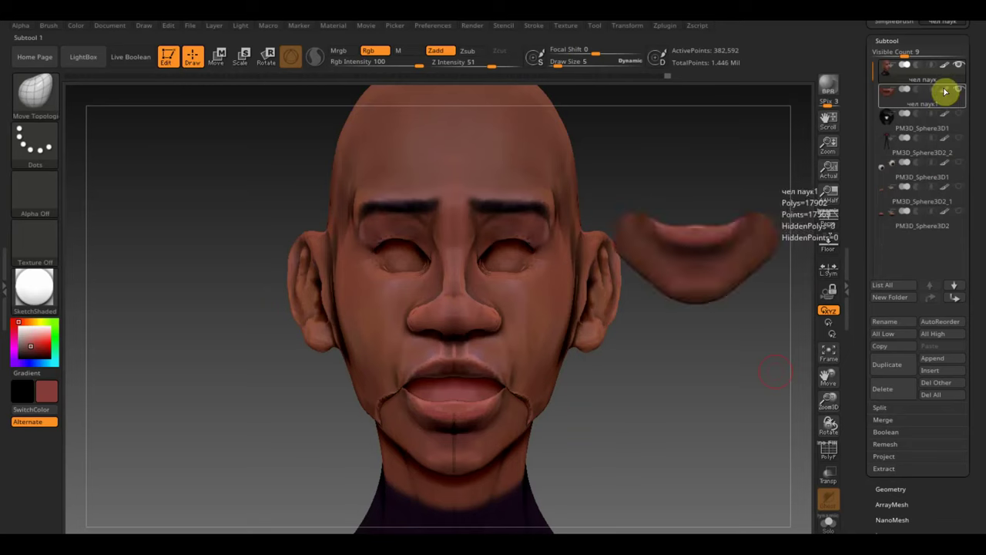
pyautogui.moveTo(762, 341); pyautogui.dragTo(725, 321)
pyautogui.press('shift')
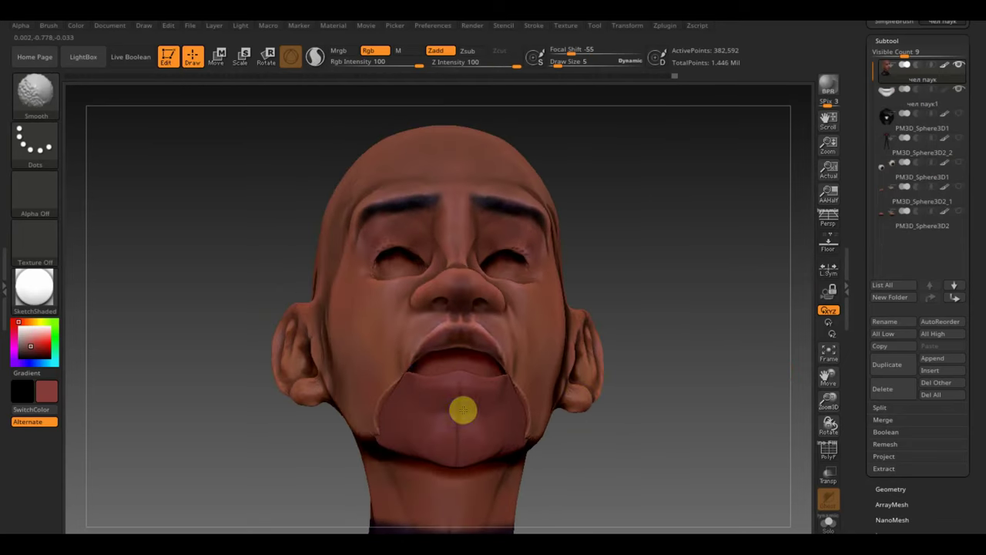
pyautogui.click(891, 97)
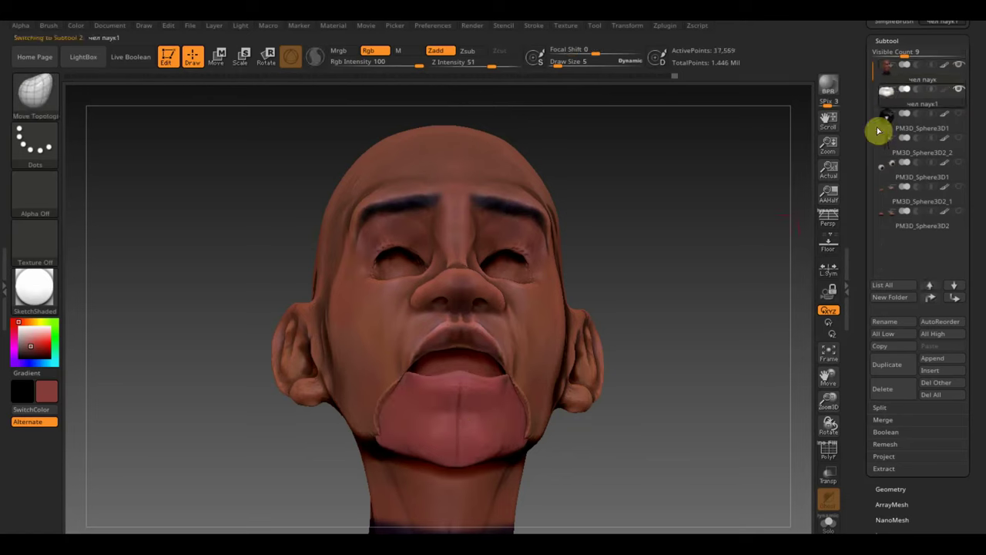
pyautogui.press('shift')
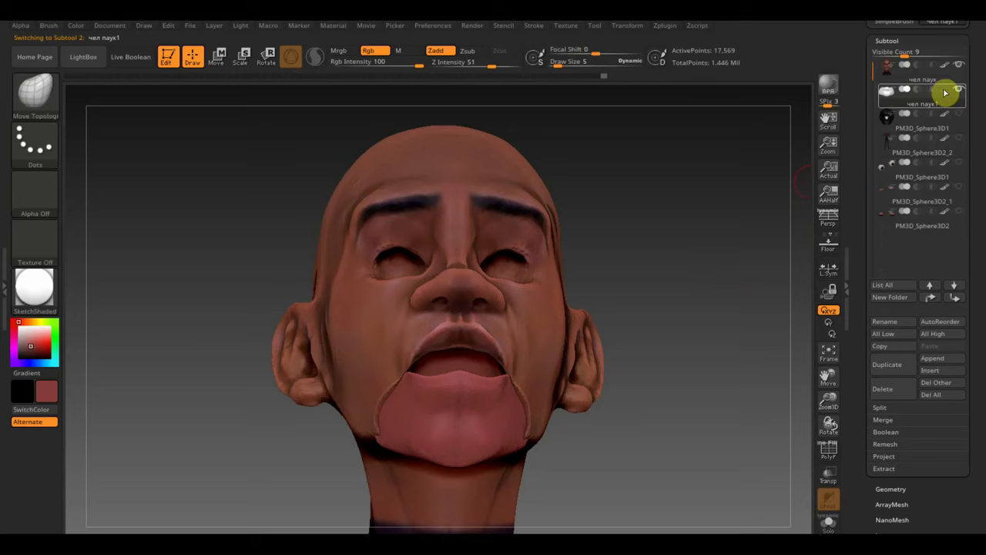
pyautogui.keyDown('shift'); pyautogui.moveTo(693, 313); pyautogui.dragTo(627, 354); pyautogui.keyUp('shift')
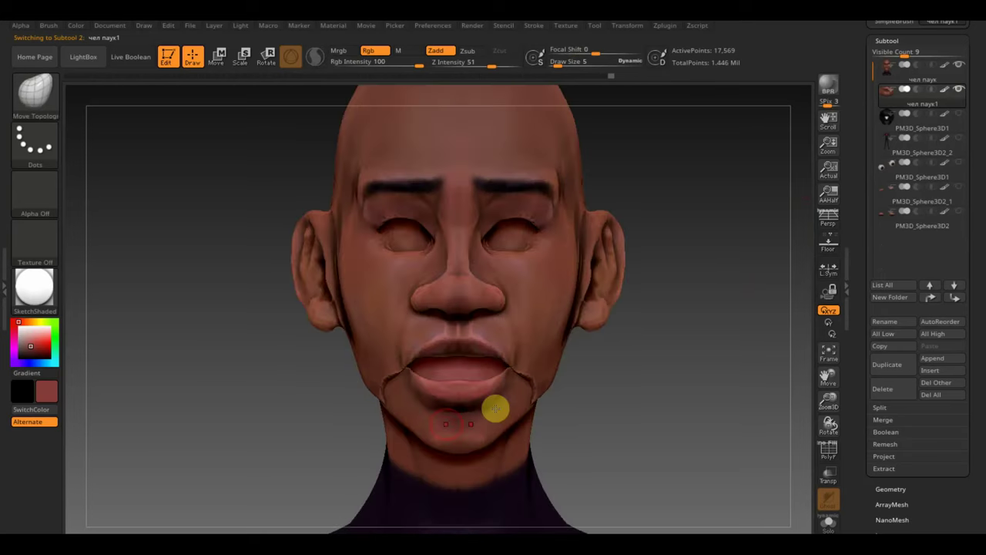
pyautogui.moveTo(612, 416)
pyautogui.mouseDown()
pyautogui.moveTo(645, 398)
pyautogui.moveTo(652, 347)
pyautogui.moveTo(654, 385)
pyautogui.moveTo(667, 385)
pyautogui.moveTo(665, 350)
pyautogui.moveTo(681, 407)
pyautogui.mouseUp()
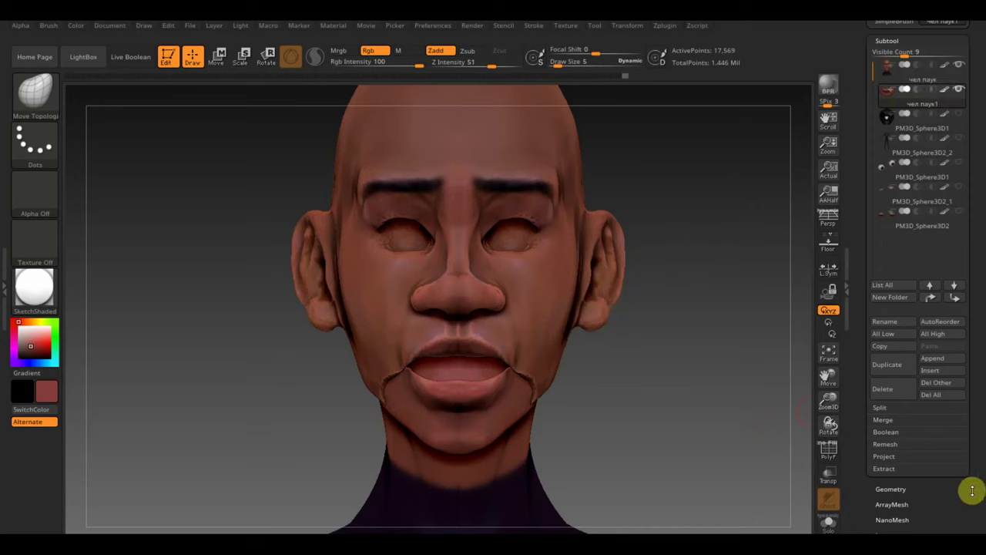
# Step: Make the чел паук head active and MergeDown the chin piece into it, confirming with OK
pyautogui.scroll(-3, 973, 454)
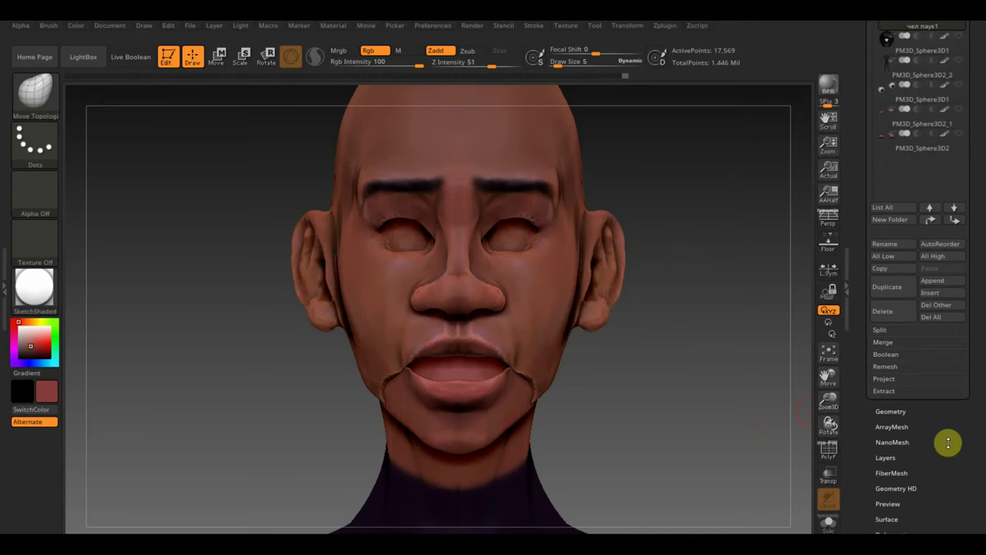
pyautogui.scroll(1, 982, 156)
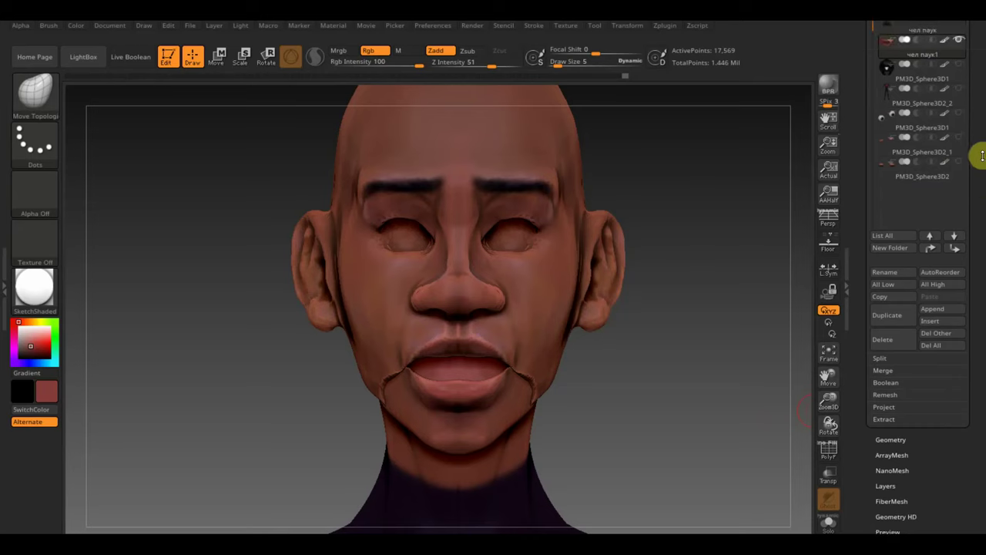
pyautogui.scroll(2, 983, 156)
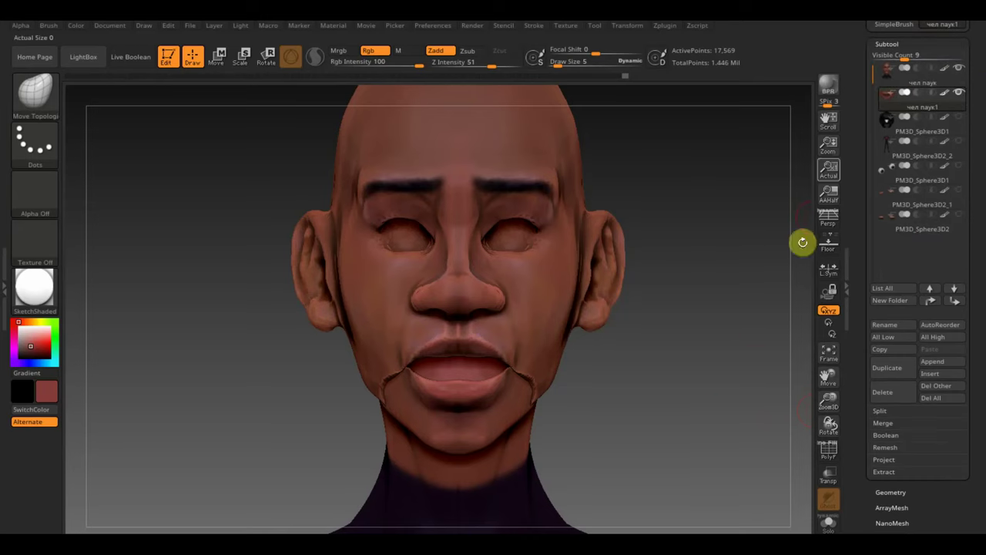
pyautogui.click(895, 85)
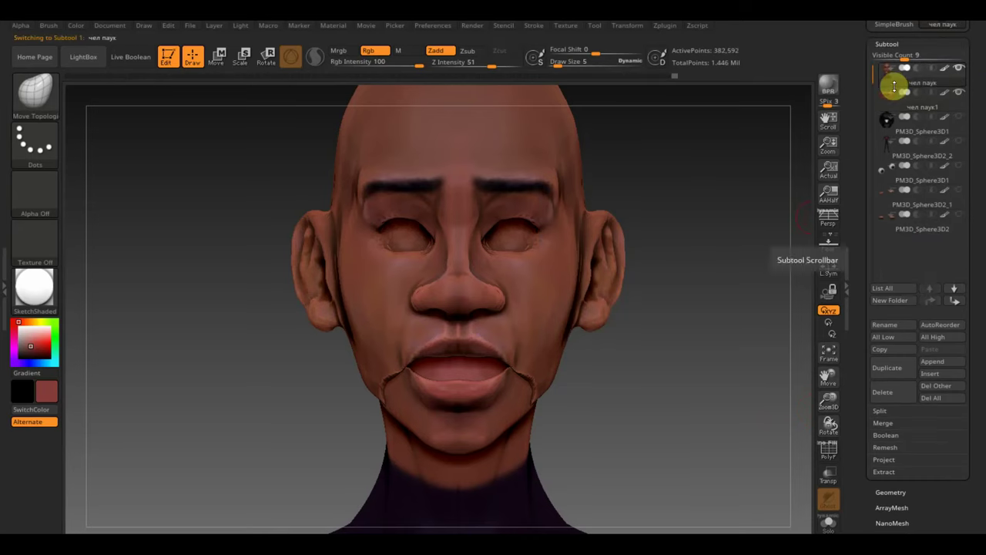
pyautogui.click(892, 424)
pyautogui.click(897, 437)
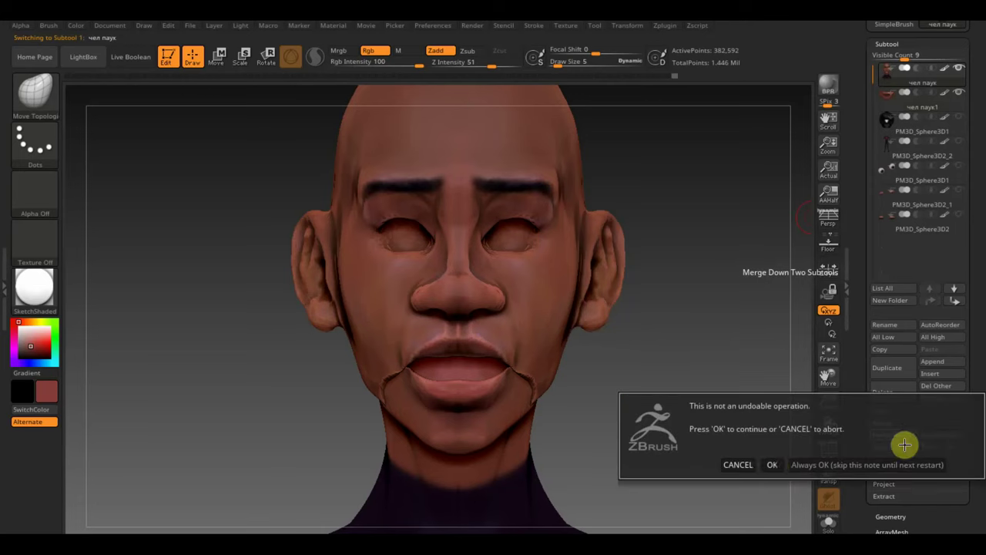
pyautogui.click(774, 465)
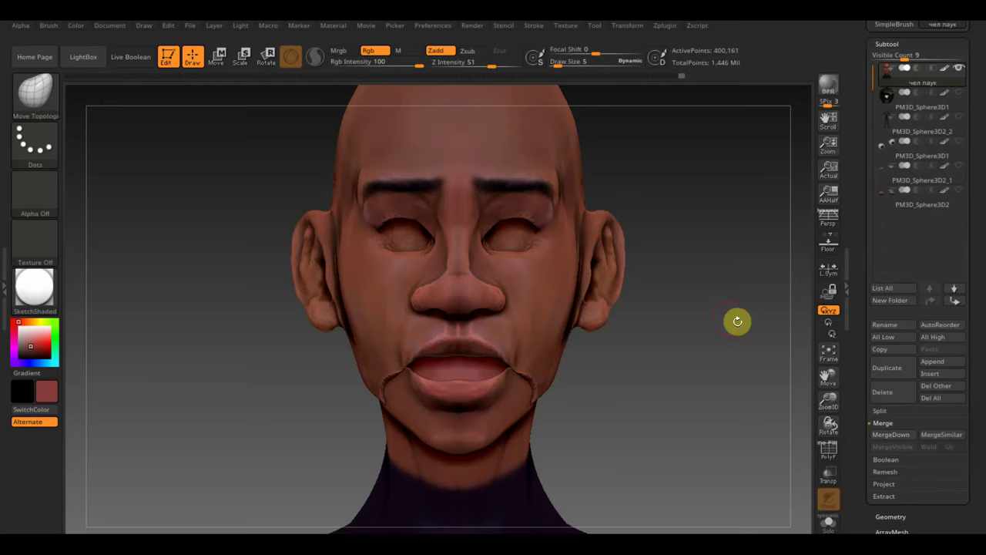
# Step: Begin masking and smoothing the merged chin seam from a three-quarter view
pyautogui.press('ctrl')
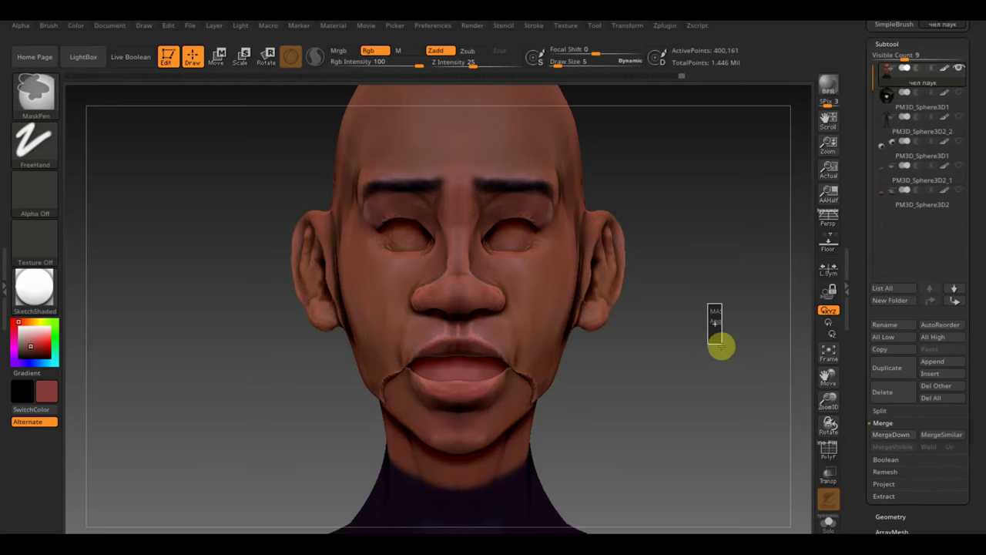
pyautogui.moveTo(663, 386)
pyautogui.mouseDown()
pyautogui.moveTo(681, 392)
pyautogui.moveTo(592, 390)
pyautogui.mouseUp()
pyautogui.press('shift')
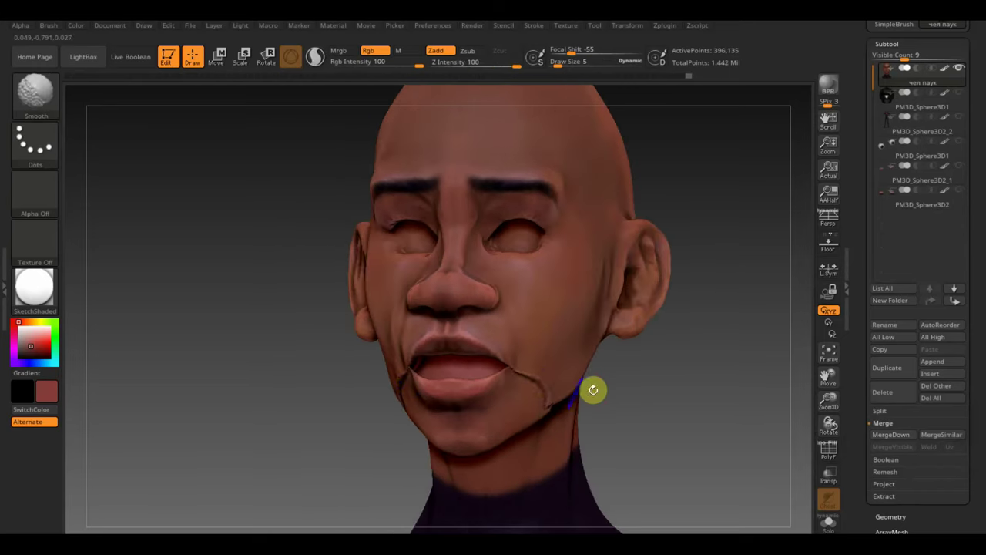
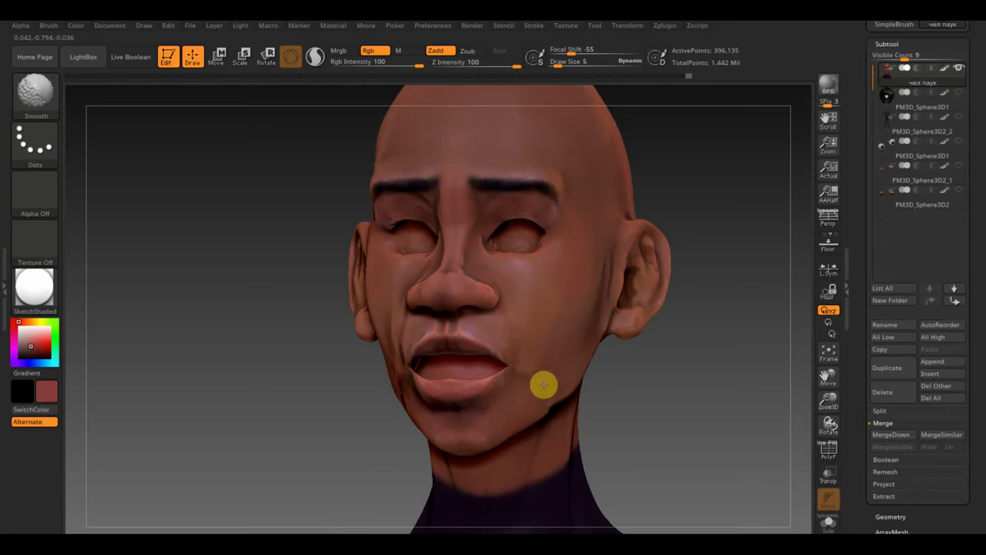
# Step: Tilt the head back to view it from below and smooth the jawline crease
pyautogui.moveTo(529, 379); pyautogui.dragTo(545, 435)
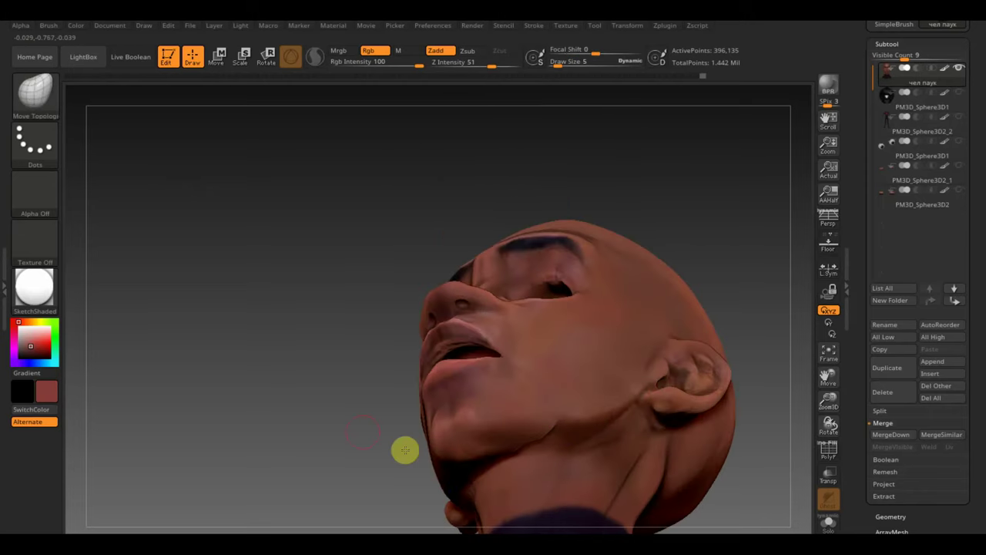
pyautogui.moveTo(403, 449)
pyautogui.mouseDown()
pyautogui.moveTo(335, 390)
pyautogui.moveTo(341, 385)
pyautogui.mouseUp()
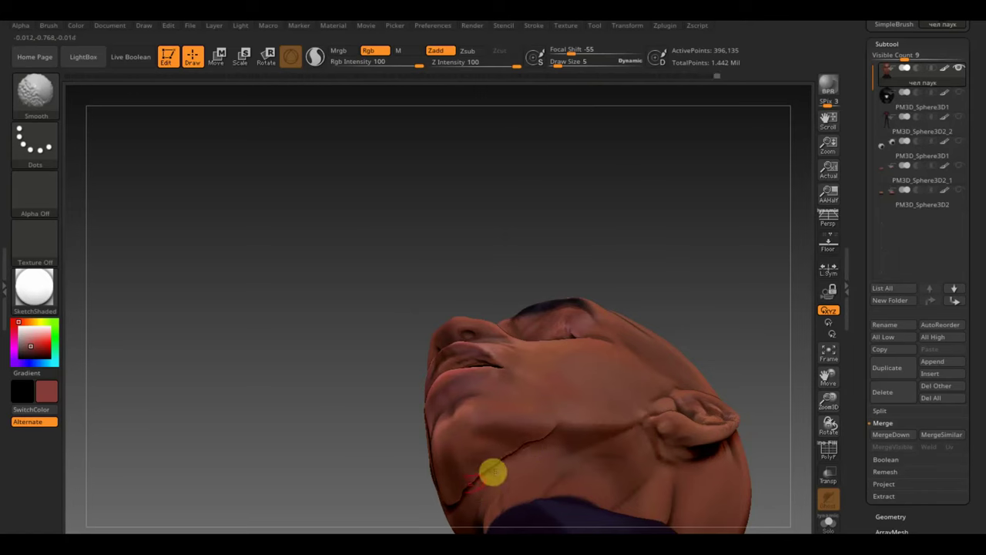
pyautogui.moveTo(493, 471)
pyautogui.keyDown('shift'); pyautogui.mouseDown()
pyautogui.moveTo(425, 488)
pyautogui.moveTo(339, 419)
pyautogui.mouseUp(); pyautogui.keyUp('shift')
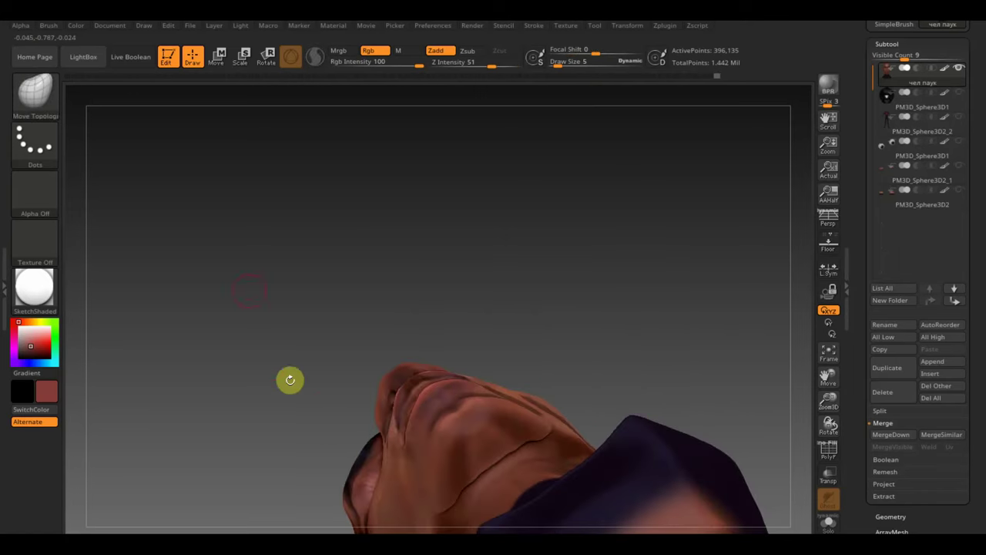
# Step: Switch to ClayBuildup at draw size 8 and build up clay along the neck
pyautogui.click(42, 92)
pyautogui.click(148, 108)
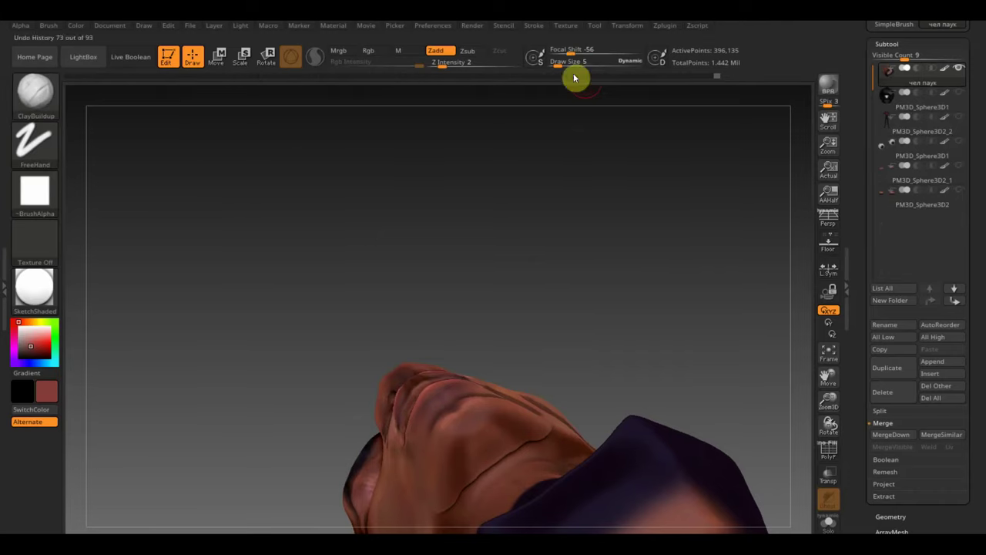
pyautogui.moveTo(560, 62); pyautogui.dragTo(562, 61)
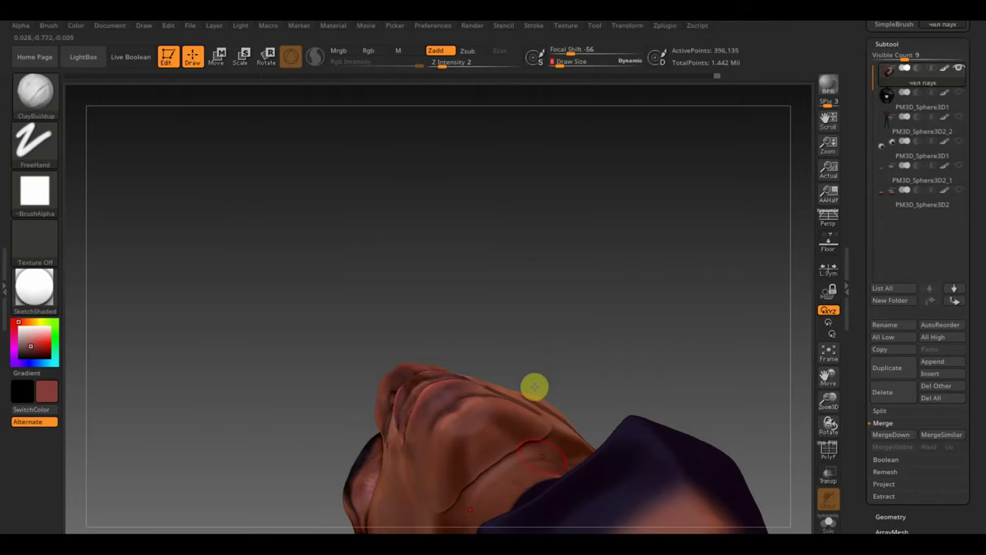
pyautogui.moveTo(546, 442)
pyautogui.mouseDown()
pyautogui.moveTo(513, 443)
pyautogui.moveTo(521, 449)
pyautogui.moveTo(478, 479)
pyautogui.mouseUp()
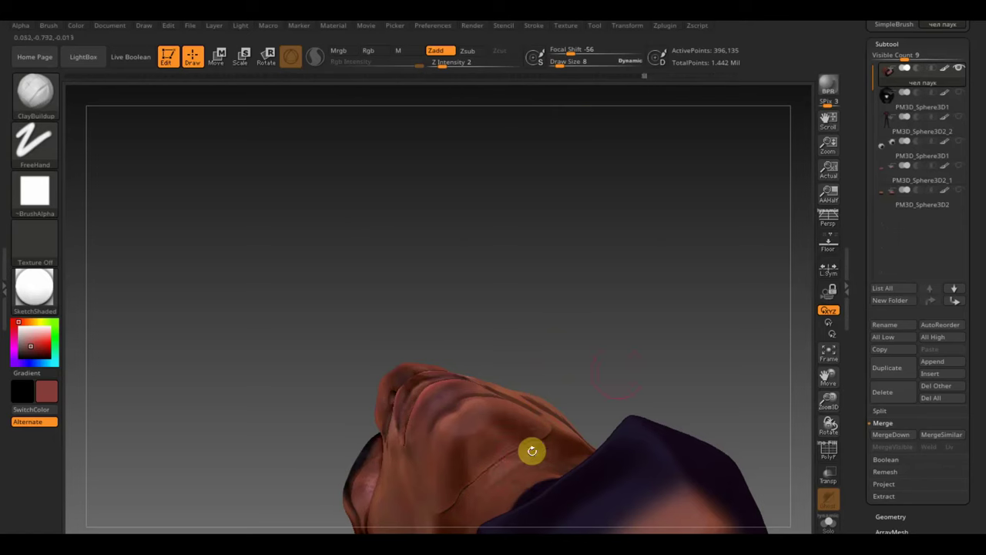
pyautogui.moveTo(531, 452)
pyautogui.mouseDown()
pyautogui.moveTo(658, 315)
pyautogui.moveTo(614, 237)
pyautogui.mouseUp()
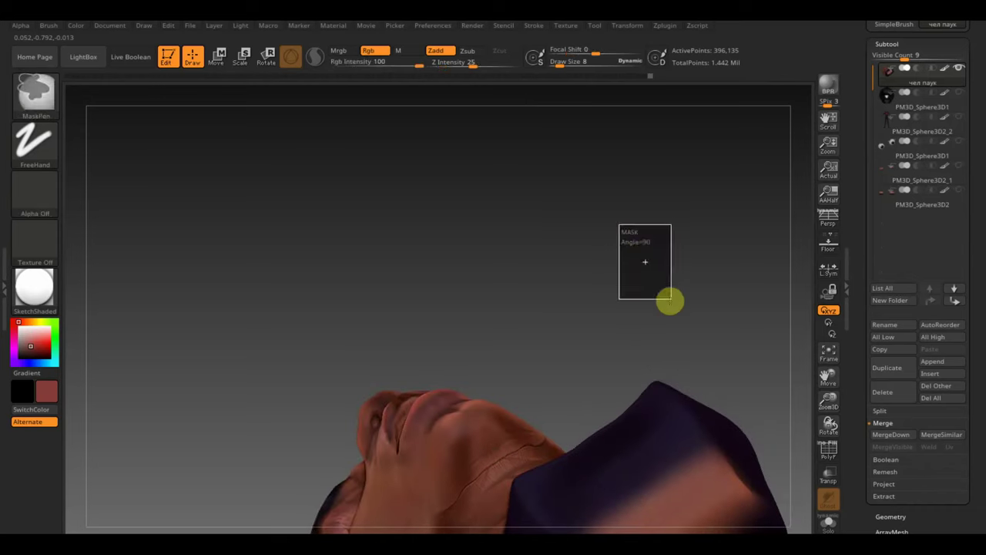
# Step: Shift-smooth the jaw crease from a side profile view
pyautogui.press('shift')
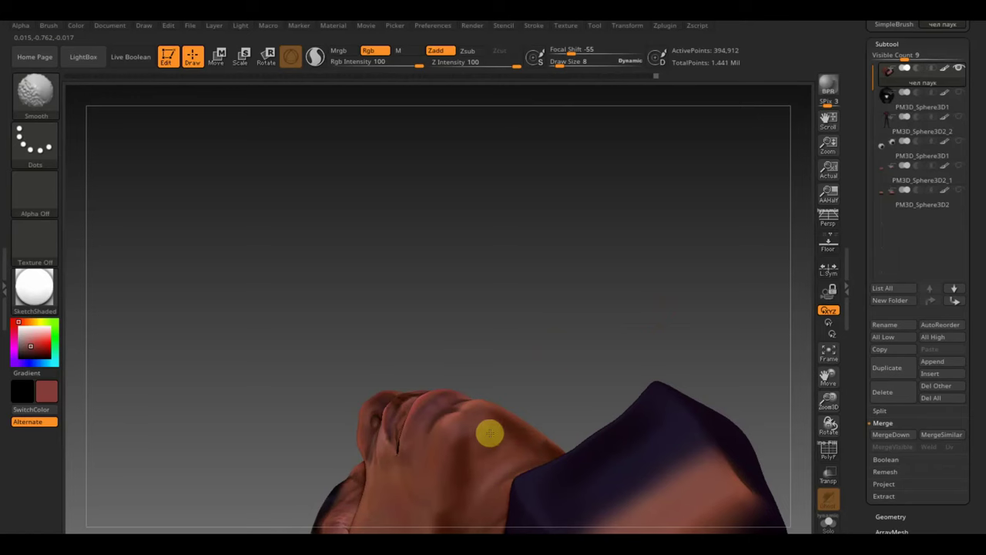
pyautogui.moveTo(489, 434); pyautogui.dragTo(606, 434)
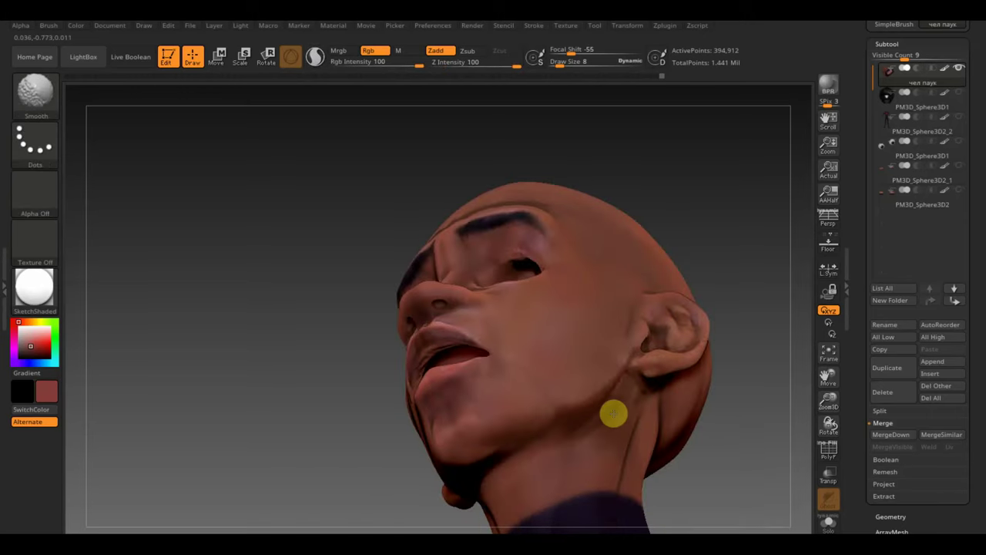
pyautogui.moveTo(290, 420); pyautogui.dragTo(249, 407)
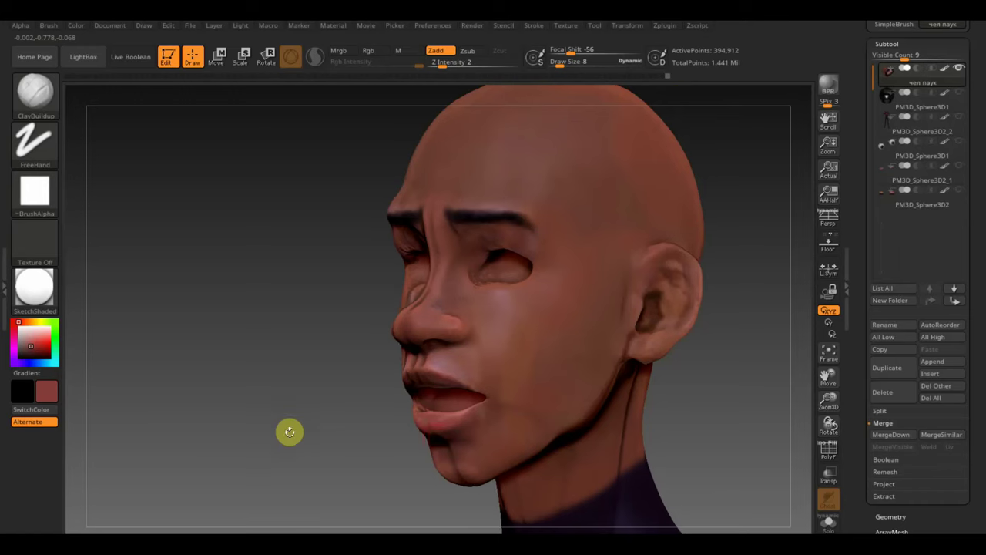
pyautogui.press('shift')
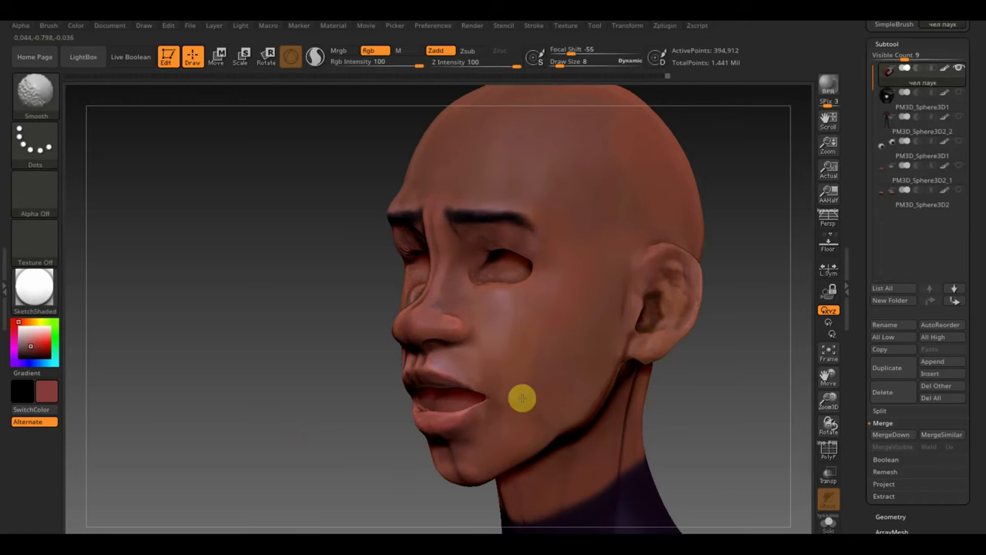
pyautogui.click(554, 406)
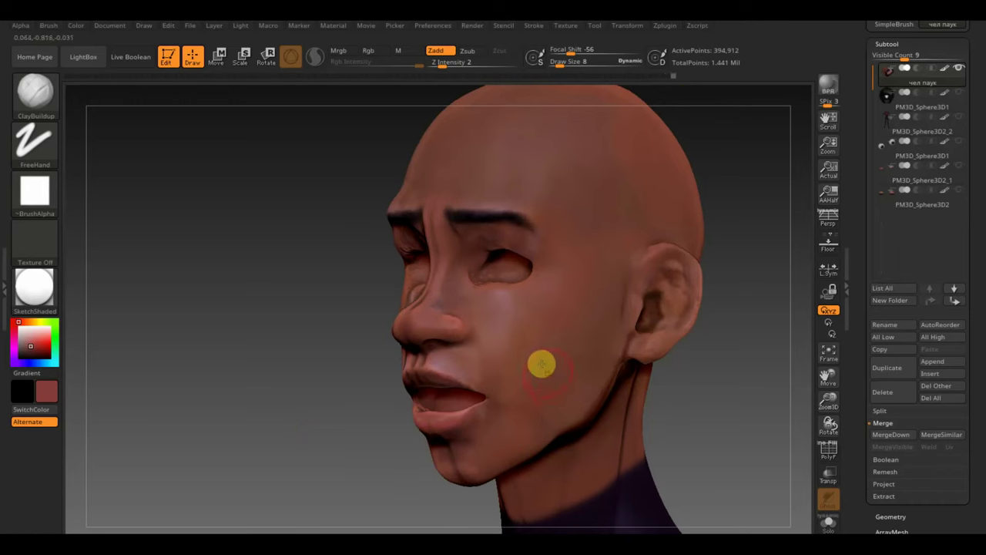
pyautogui.click(43, 97)
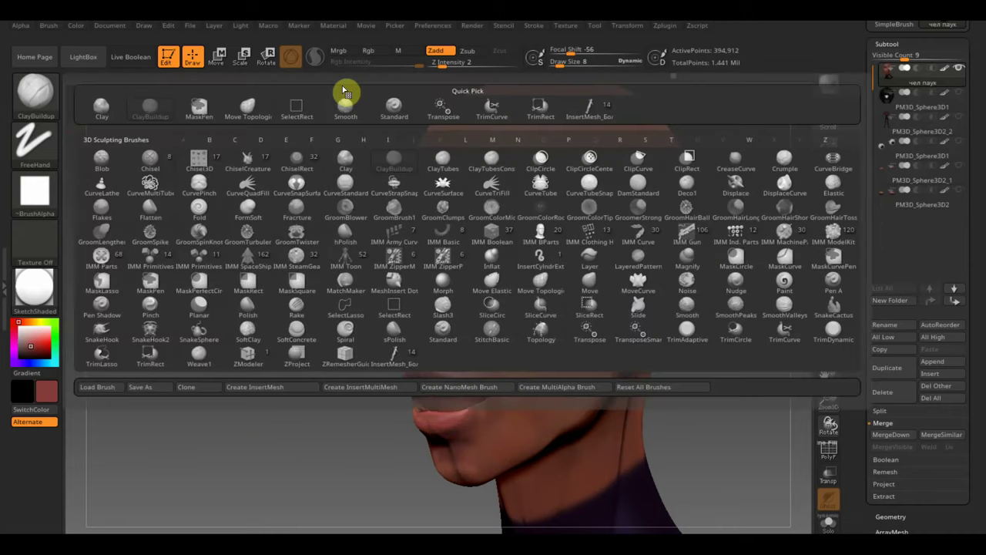
# Step: Pick the Standard brush for polypainting and set Rgb Intensity to 16
pyautogui.click(345, 97)
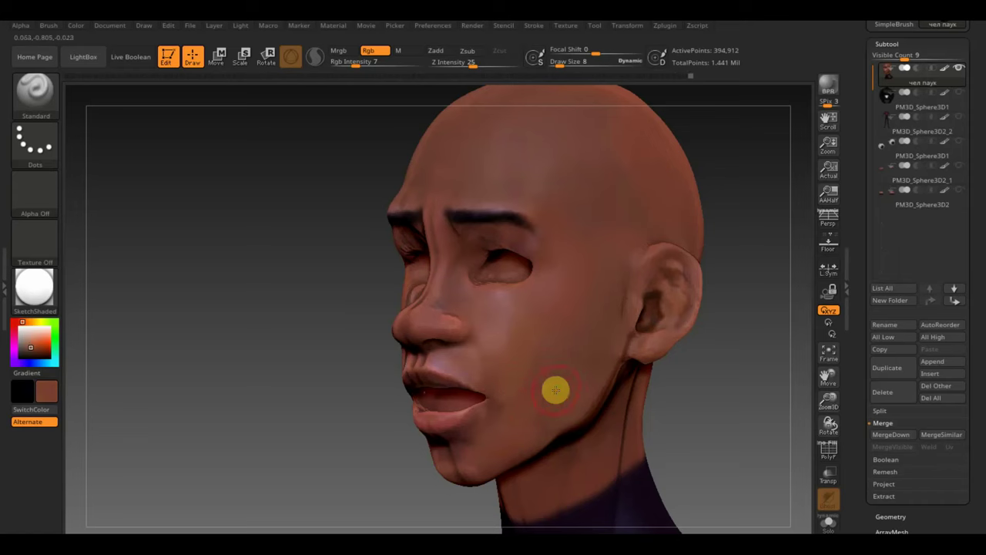
pyautogui.click(535, 385)
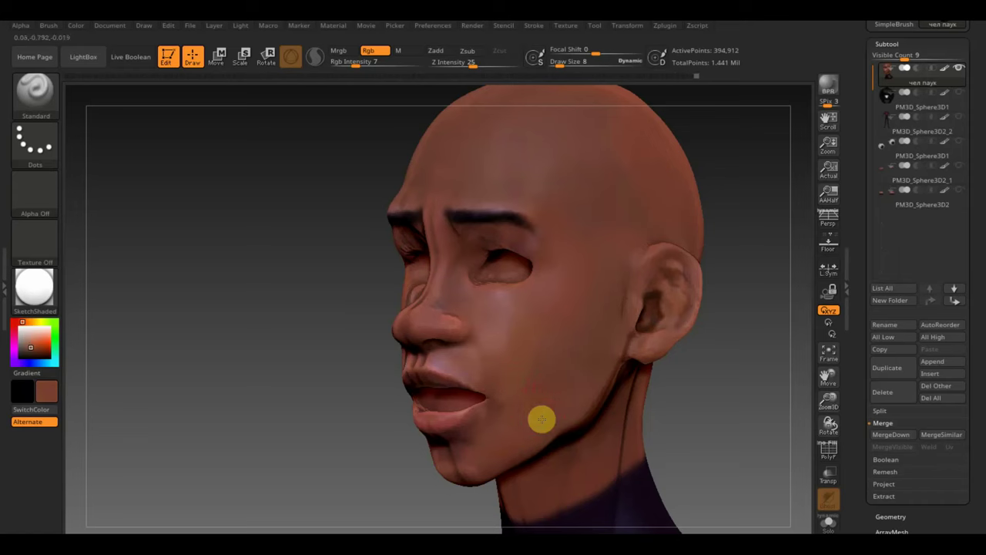
pyautogui.click(370, 91)
pyautogui.moveTo(366, 65); pyautogui.dragTo(368, 65)
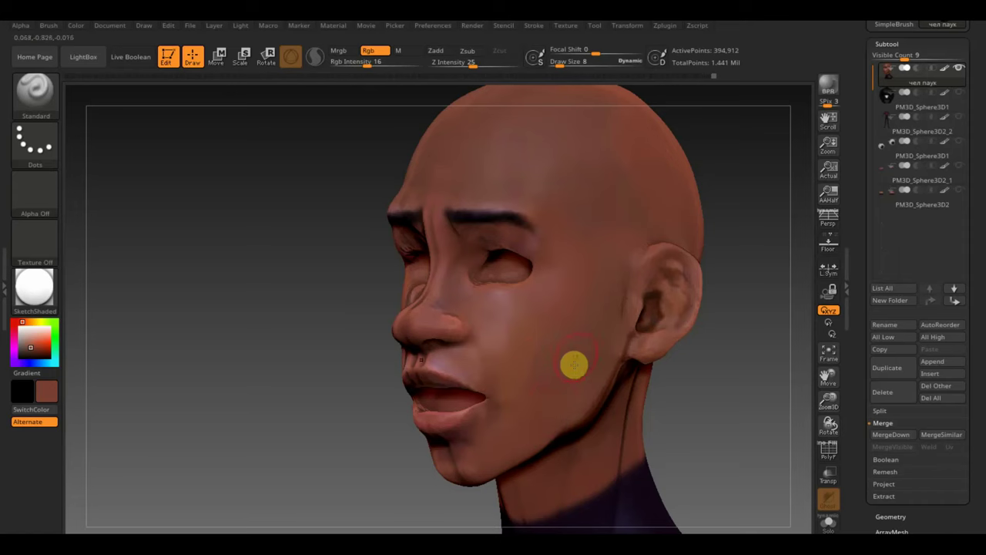
# Step: Lightly paint brown skin tone over the cheek, jaw and up to the temple
pyautogui.click(566, 403)
pyautogui.moveTo(589, 342); pyautogui.dragTo(599, 328)
pyautogui.click(530, 393)
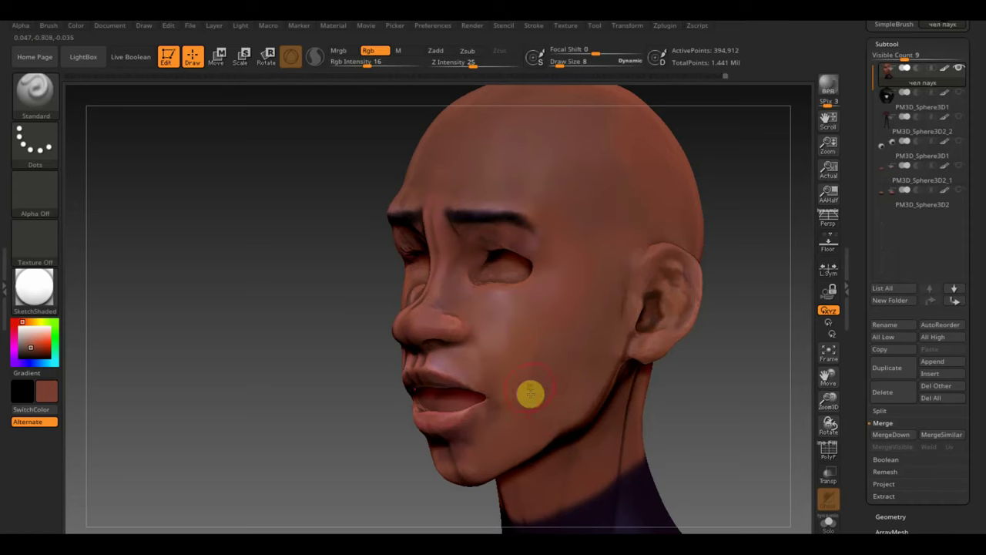
pyautogui.moveTo(518, 361); pyautogui.dragTo(506, 429)
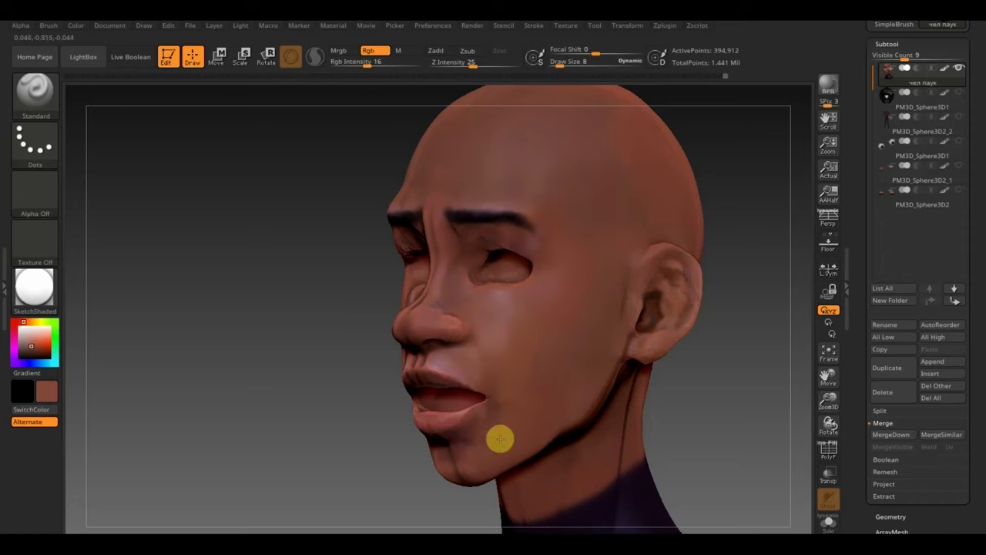
pyautogui.moveTo(560, 367); pyautogui.dragTo(495, 469)
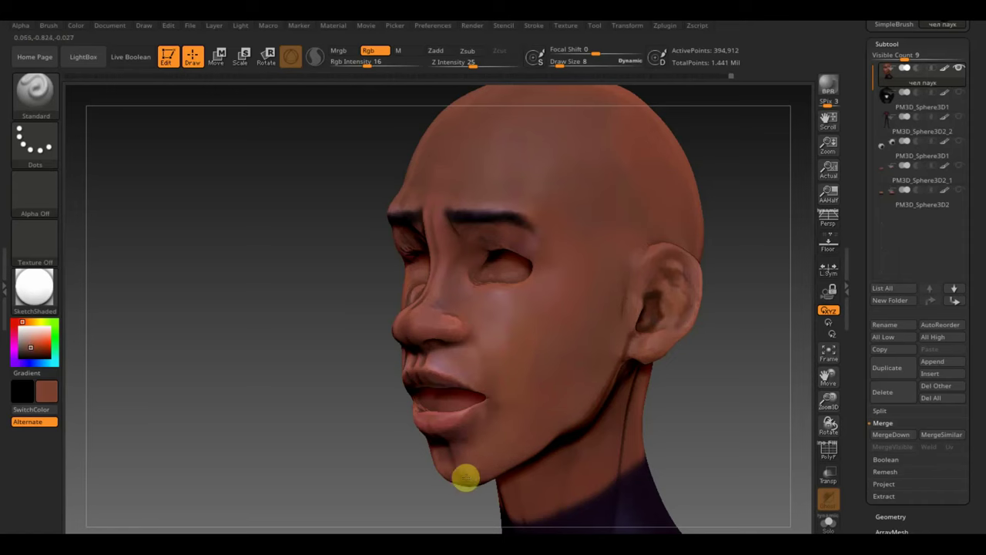
pyautogui.moveTo(602, 229); pyautogui.dragTo(613, 243)
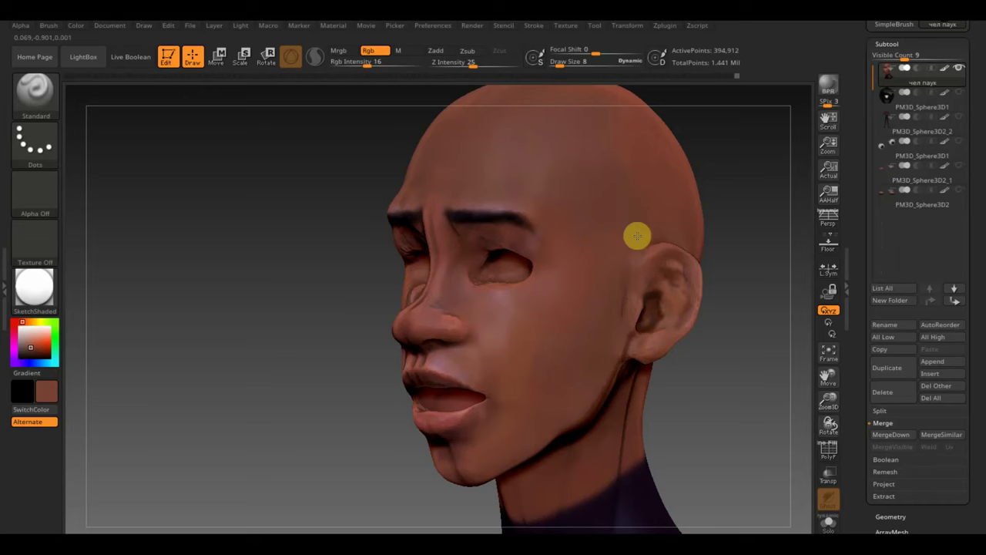
pyautogui.moveTo(543, 254)
pyautogui.mouseDown()
pyautogui.moveTo(317, 226)
pyautogui.moveTo(513, 227)
pyautogui.mouseUp()
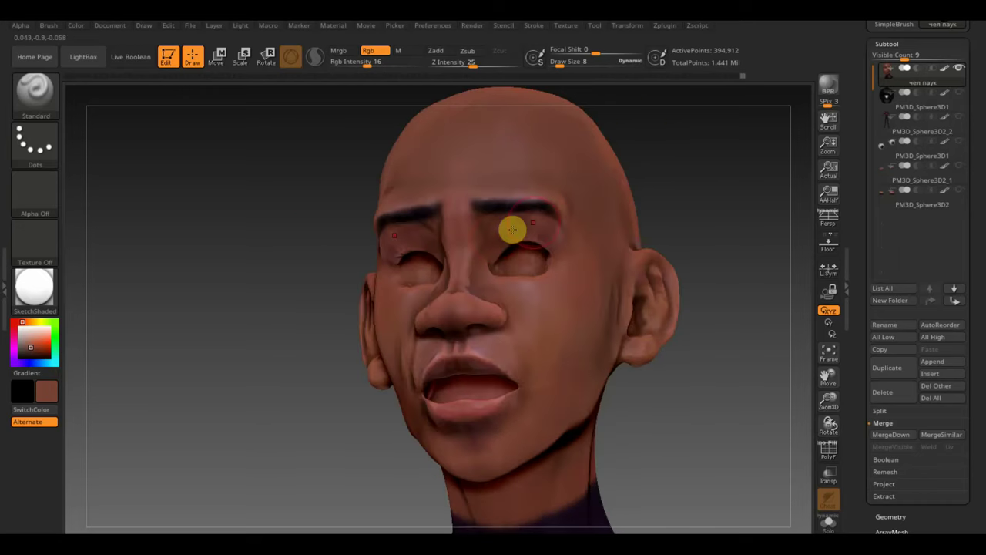
# Step: At draw size 5, smooth the eye socket, lips, cheek and brow
pyautogui.click(561, 61)
pyautogui.press('shift')
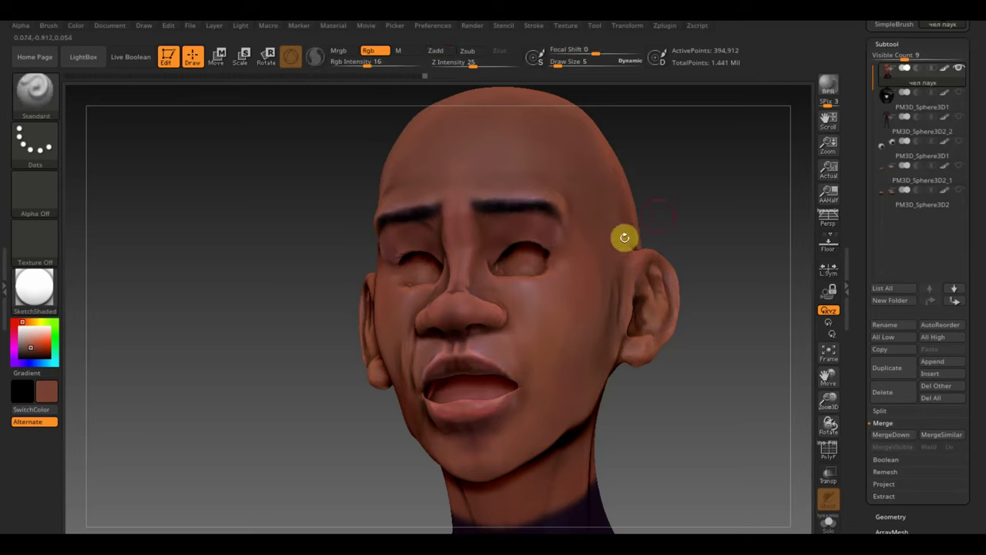
pyautogui.moveTo(623, 238); pyautogui.dragTo(711, 226)
pyautogui.press('shift')
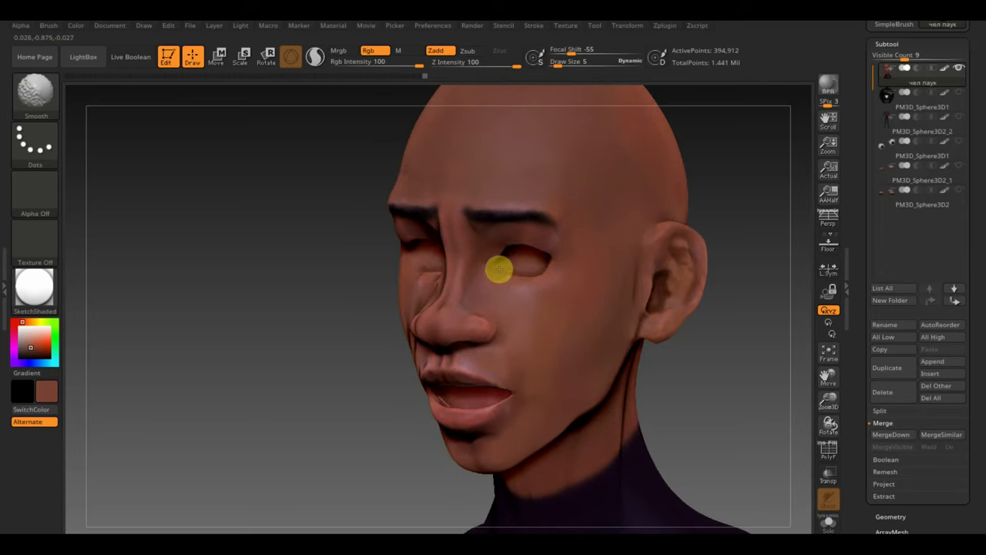
pyautogui.keyDown('shift'); pyautogui.moveTo(519, 275); pyautogui.dragTo(528, 286); pyautogui.keyUp('shift')
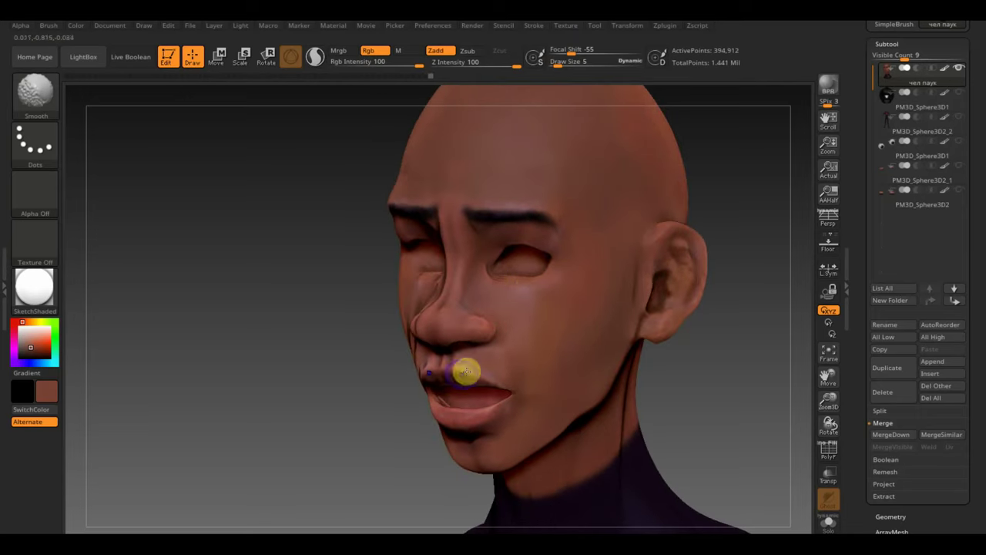
pyautogui.keyDown('shift'); pyautogui.moveTo(467, 370); pyautogui.dragTo(508, 380); pyautogui.keyUp('shift')
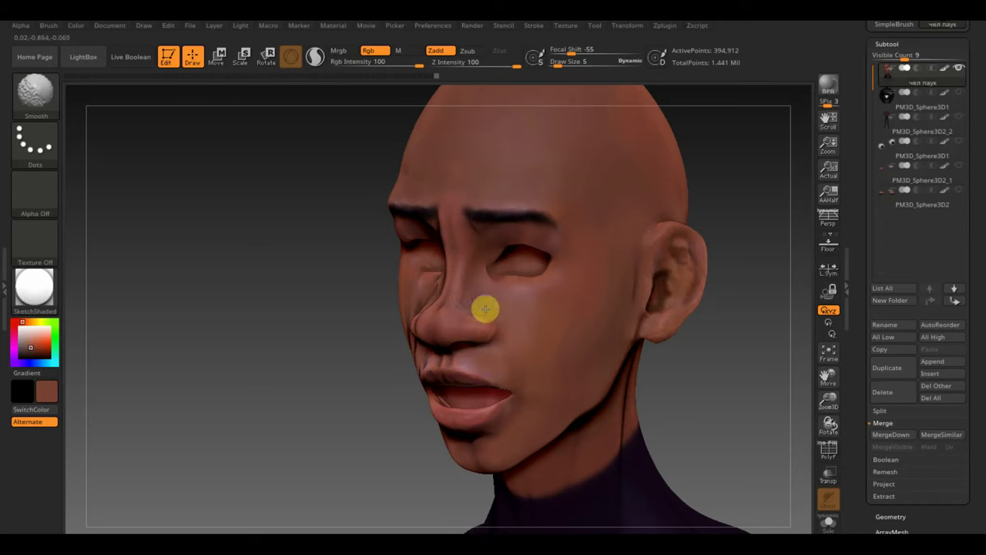
pyautogui.keyDown('shift'); pyautogui.moveTo(484, 308); pyautogui.dragTo(465, 270); pyautogui.keyUp('shift')
pyautogui.keyDown('shift'); pyautogui.moveTo(466, 229); pyautogui.dragTo(473, 232); pyautogui.keyUp('shift')
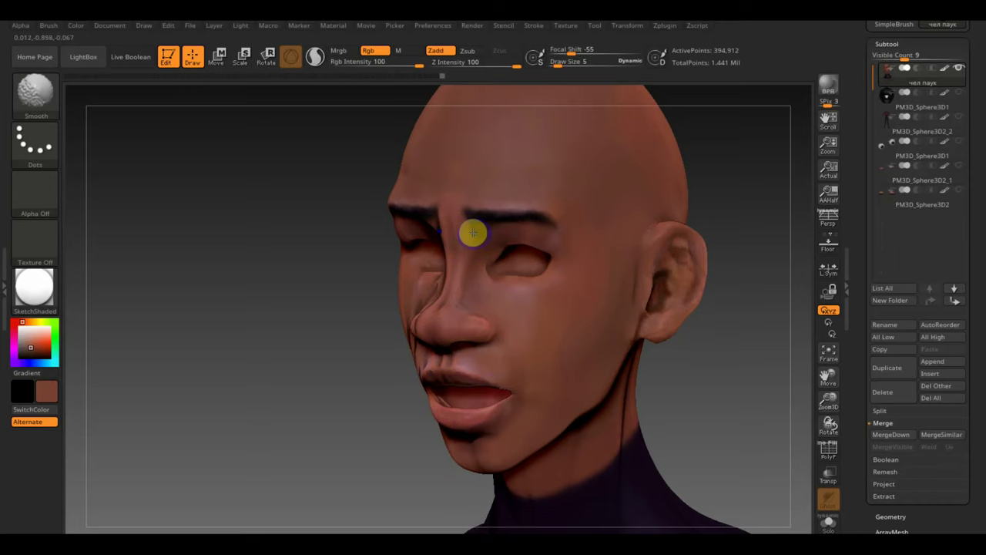
pyautogui.keyDown('shift'); pyautogui.moveTo(739, 339); pyautogui.dragTo(737, 354); pyautogui.keyUp('shift')
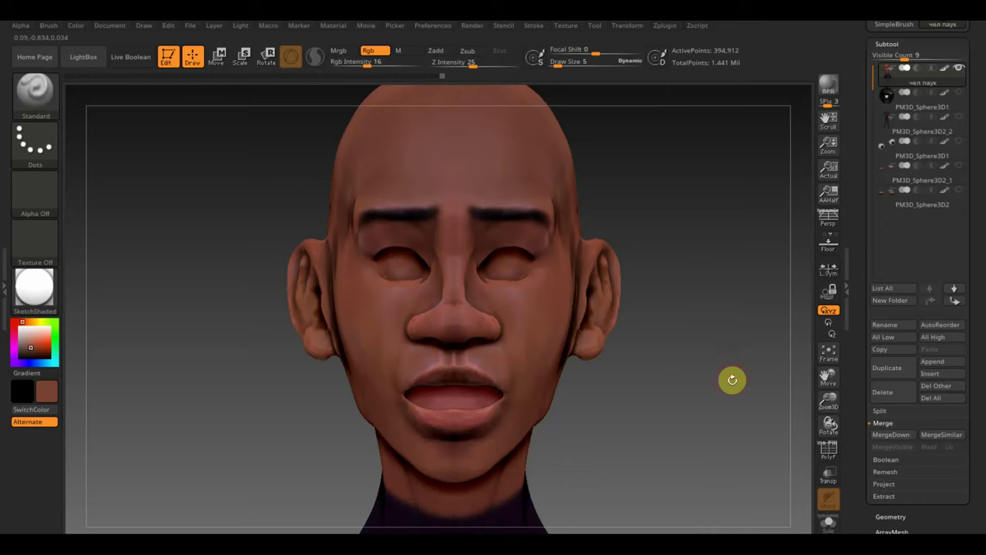
pyautogui.keyDown('alt'); pyautogui.moveTo(688, 443); pyautogui.dragTo(621, 262); pyautogui.keyUp('alt')
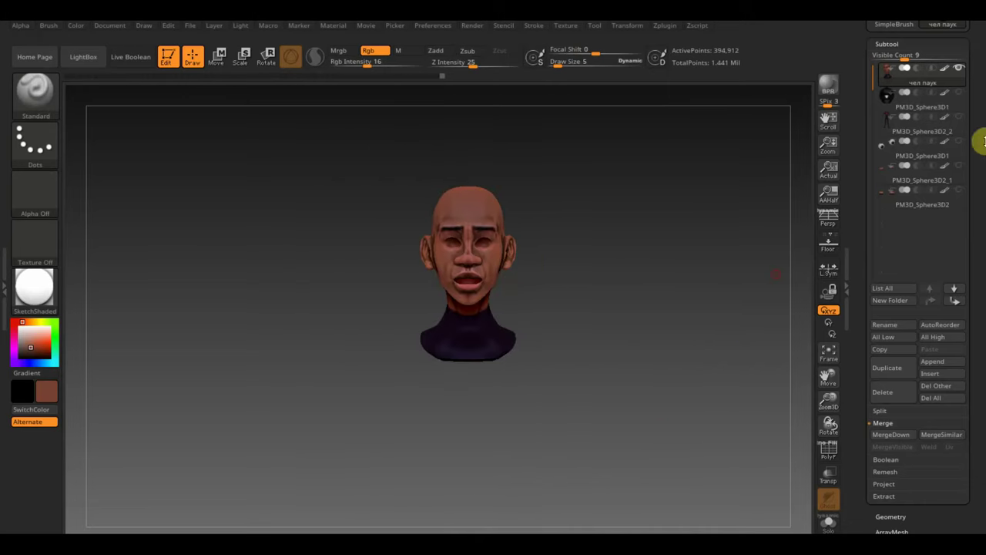
pyautogui.keyDown('shift'); pyautogui.click(961, 68); pyautogui.keyUp('shift')
pyautogui.moveTo(643, 279)
pyautogui.mouseDown()
pyautogui.moveTo(660, 280)
pyautogui.moveTo(651, 253)
pyautogui.moveTo(671, 288)
pyautogui.moveTo(646, 285)
pyautogui.moveTo(674, 366)
pyautogui.moveTo(466, 372)
pyautogui.mouseUp()
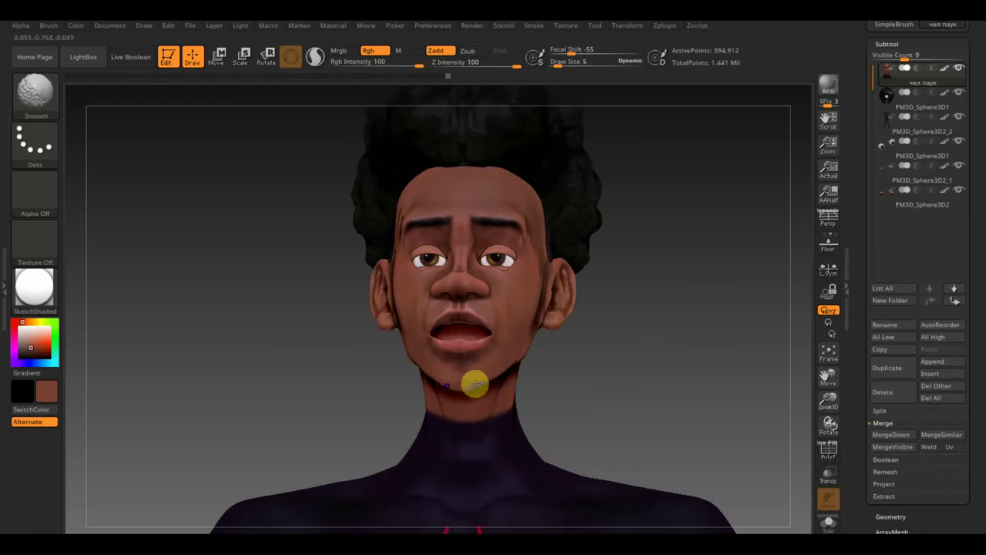
pyautogui.moveTo(469, 390)
pyautogui.mouseDown()
pyautogui.moveTo(595, 369)
pyautogui.moveTo(634, 380)
pyautogui.moveTo(511, 380)
pyautogui.mouseUp()
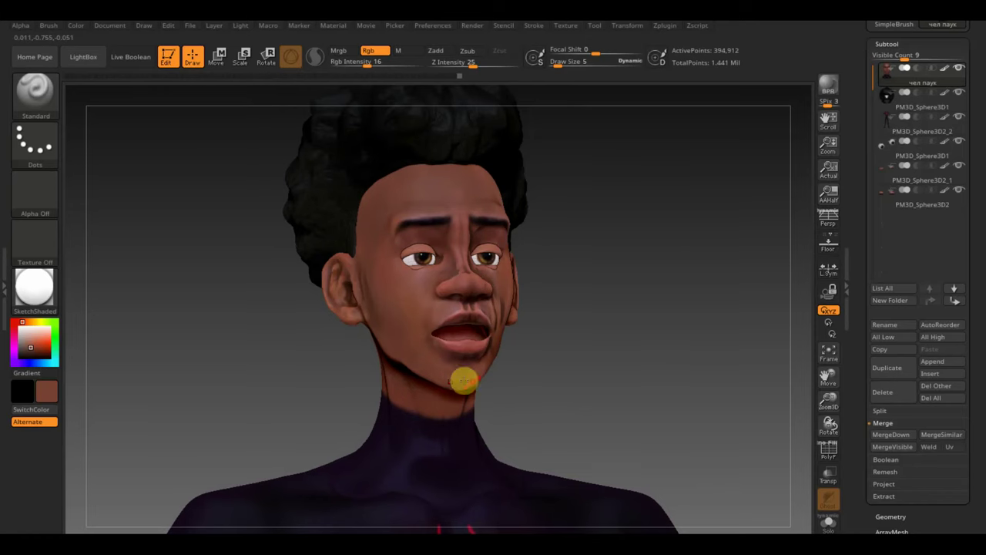
pyautogui.moveTo(546, 398)
pyautogui.mouseDown()
pyautogui.moveTo(534, 398)
pyautogui.moveTo(541, 385)
pyautogui.moveTo(615, 374)
pyautogui.moveTo(577, 354)
pyautogui.mouseUp()
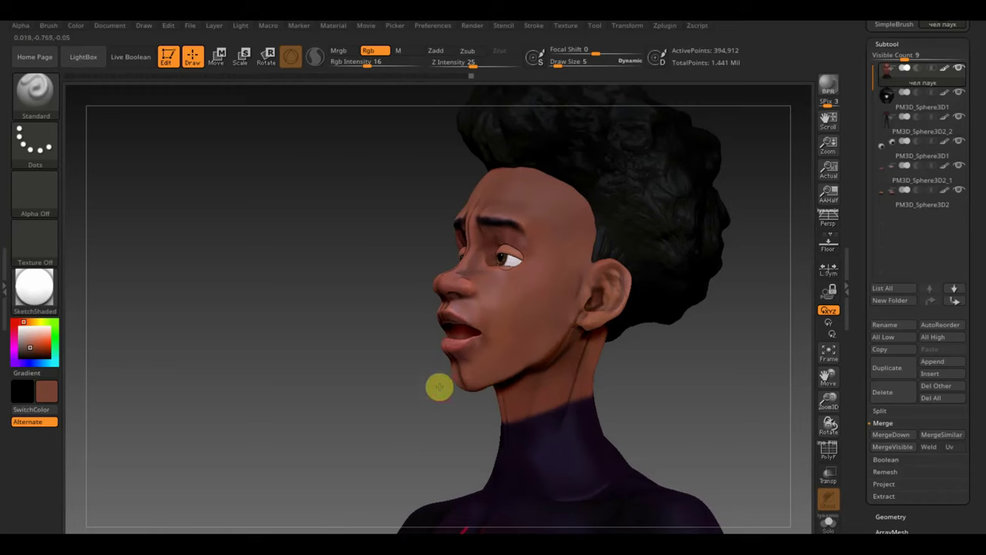
pyautogui.moveTo(439, 387)
pyautogui.mouseDown()
pyautogui.moveTo(421, 399)
pyautogui.moveTo(488, 393)
pyautogui.mouseUp()
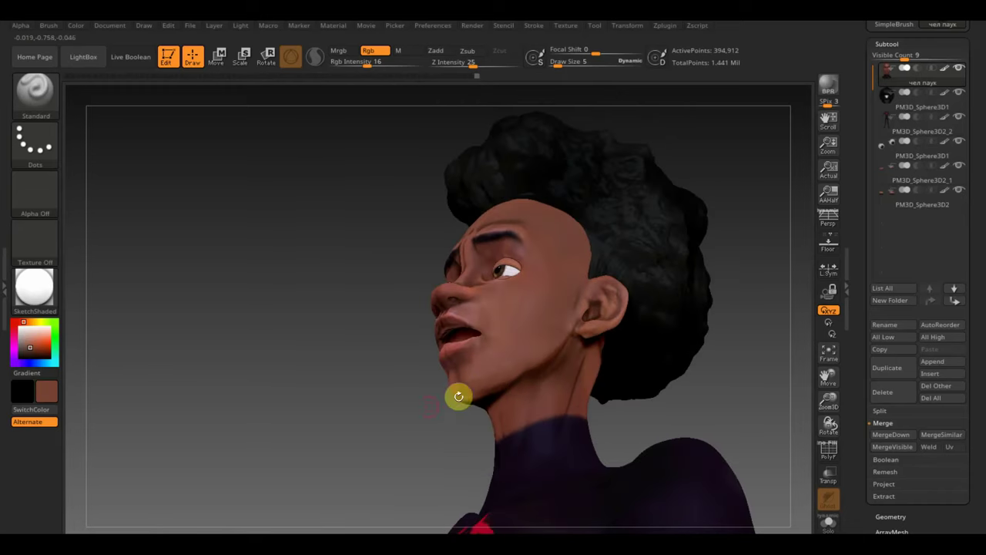
pyautogui.moveTo(421, 407)
pyautogui.mouseDown()
pyautogui.moveTo(403, 385)
pyautogui.moveTo(396, 403)
pyautogui.moveTo(434, 384)
pyautogui.moveTo(427, 355)
pyautogui.moveTo(400, 420)
pyautogui.moveTo(399, 410)
pyautogui.moveTo(570, 339)
pyautogui.moveTo(603, 363)
pyautogui.moveTo(614, 337)
pyautogui.mouseUp()
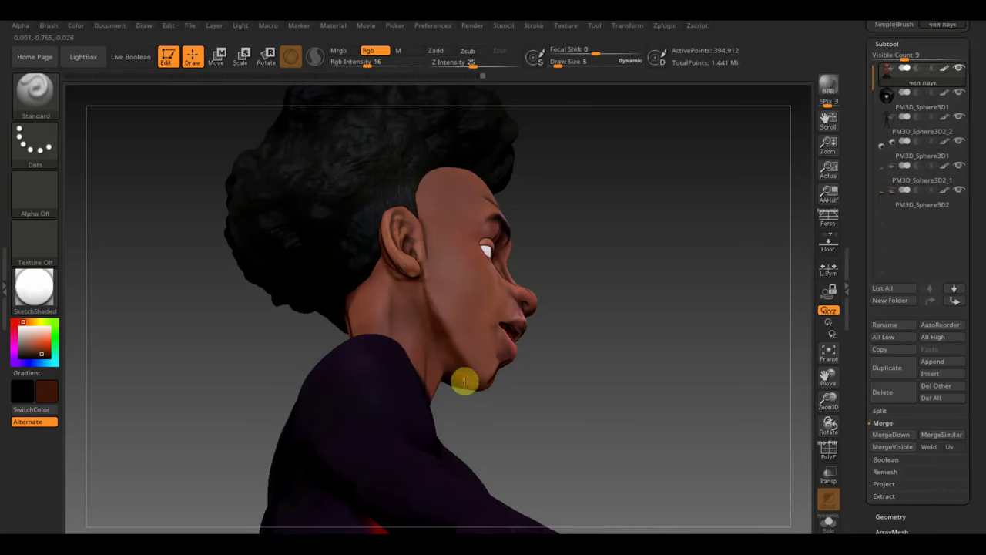
# Step: Lower Rgb Intensity to 5, enlarge the brush, and paint skin tone down the neck and ear
pyautogui.moveTo(546, 409); pyautogui.dragTo(566, 434)
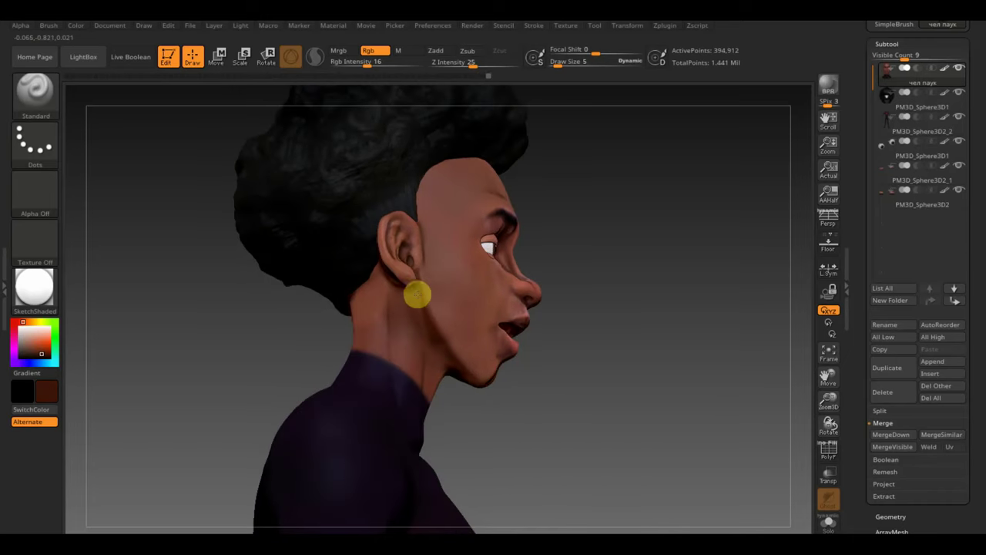
pyautogui.moveTo(548, 392); pyautogui.dragTo(579, 322)
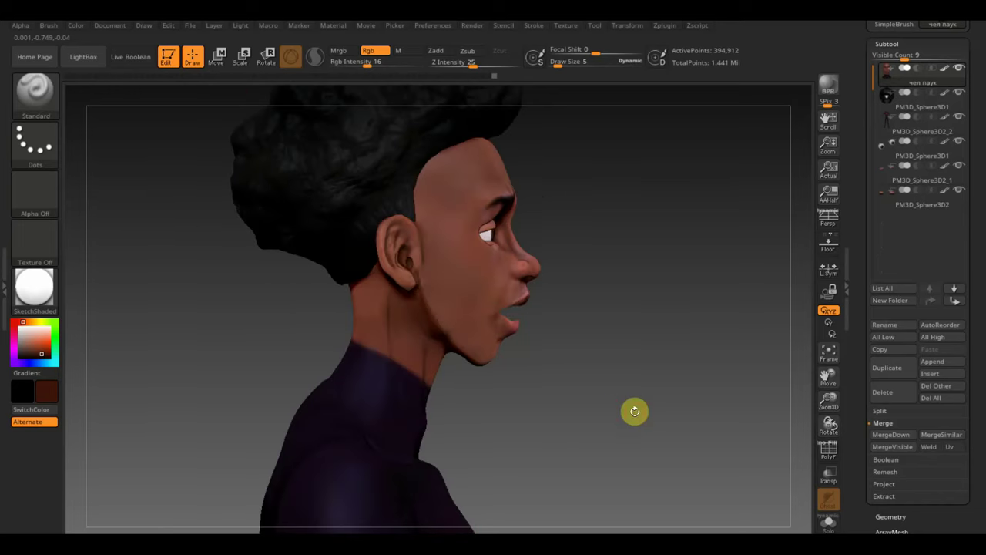
pyautogui.moveTo(447, 356)
pyautogui.mouseDown()
pyautogui.moveTo(528, 401)
pyautogui.moveTo(419, 199)
pyautogui.mouseUp()
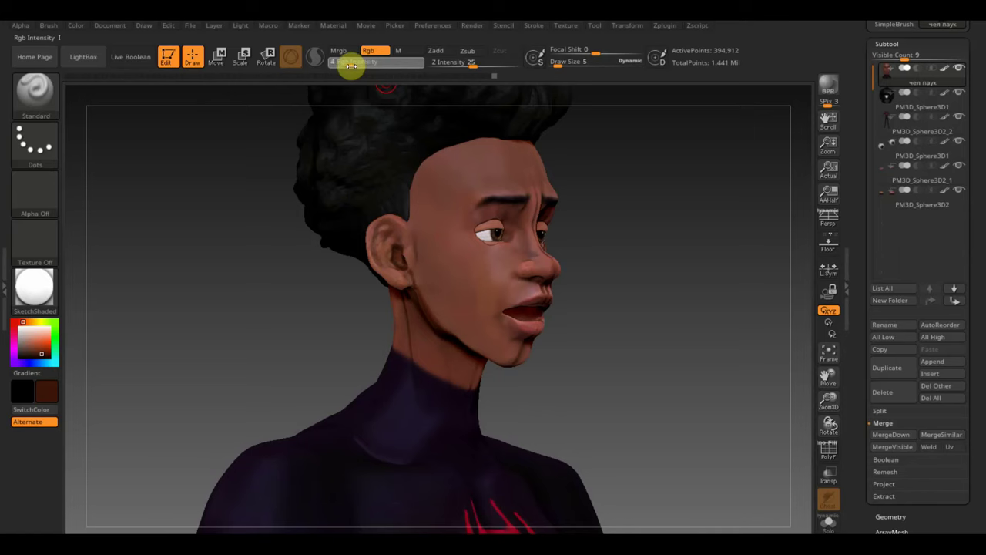
pyautogui.moveTo(348, 67); pyautogui.dragTo(351, 67)
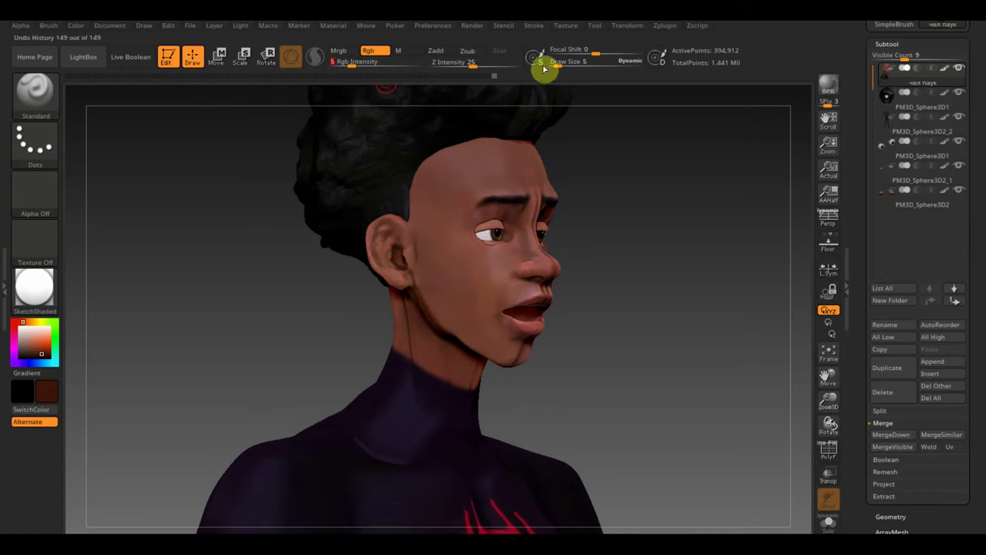
pyautogui.moveTo(565, 67); pyautogui.dragTo(559, 63)
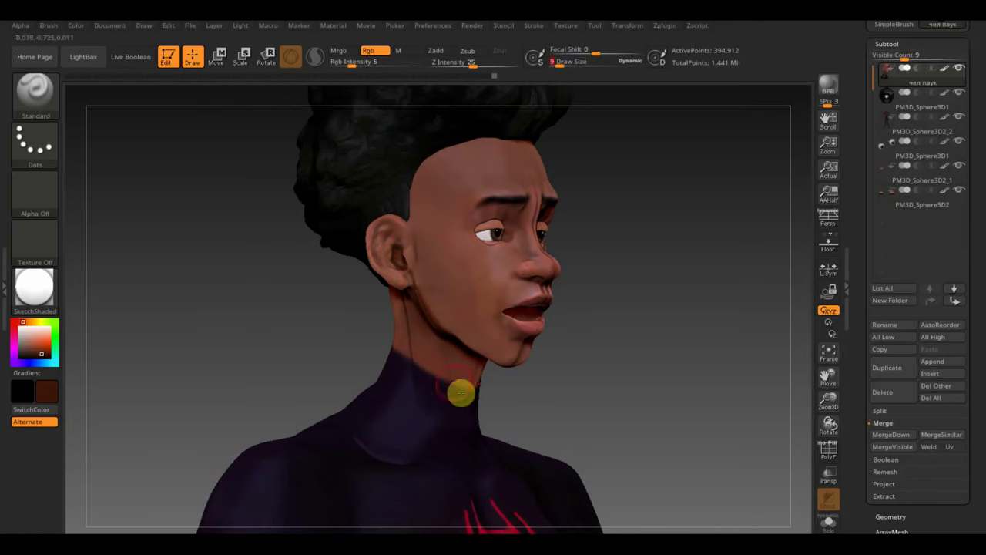
pyautogui.moveTo(444, 347)
pyautogui.mouseDown()
pyautogui.moveTo(450, 364)
pyautogui.moveTo(352, 315)
pyautogui.mouseUp()
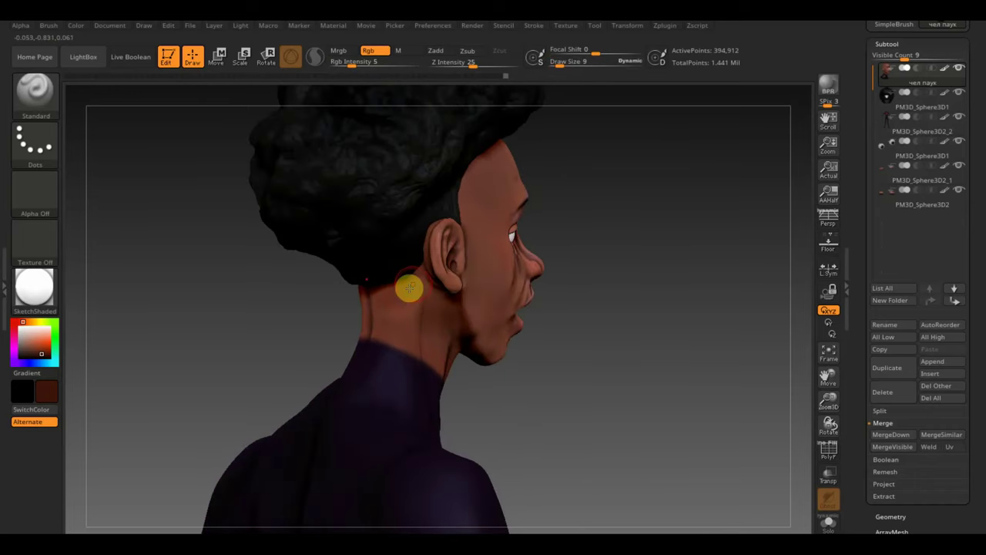
pyautogui.moveTo(409, 287); pyautogui.dragTo(397, 288)
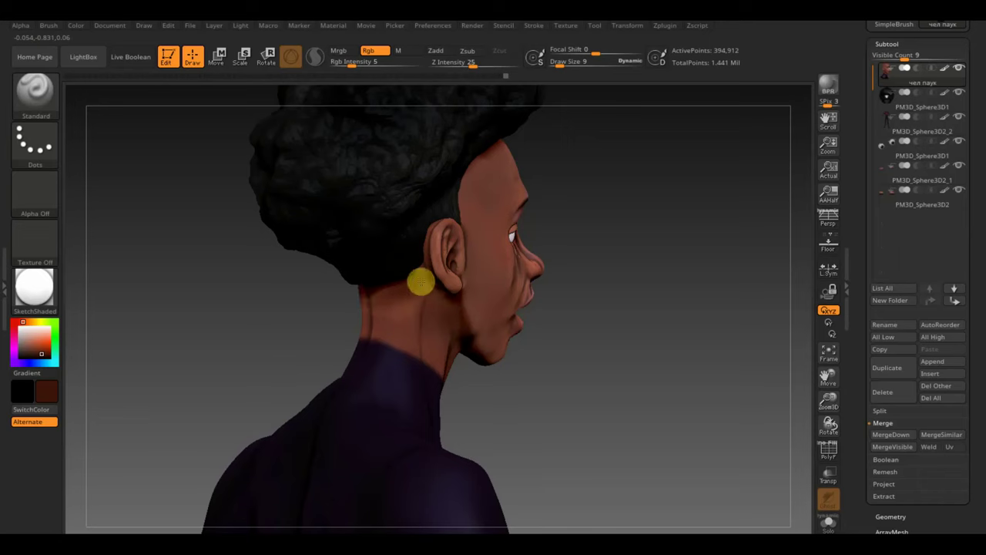
pyautogui.moveTo(421, 277); pyautogui.dragTo(445, 240)
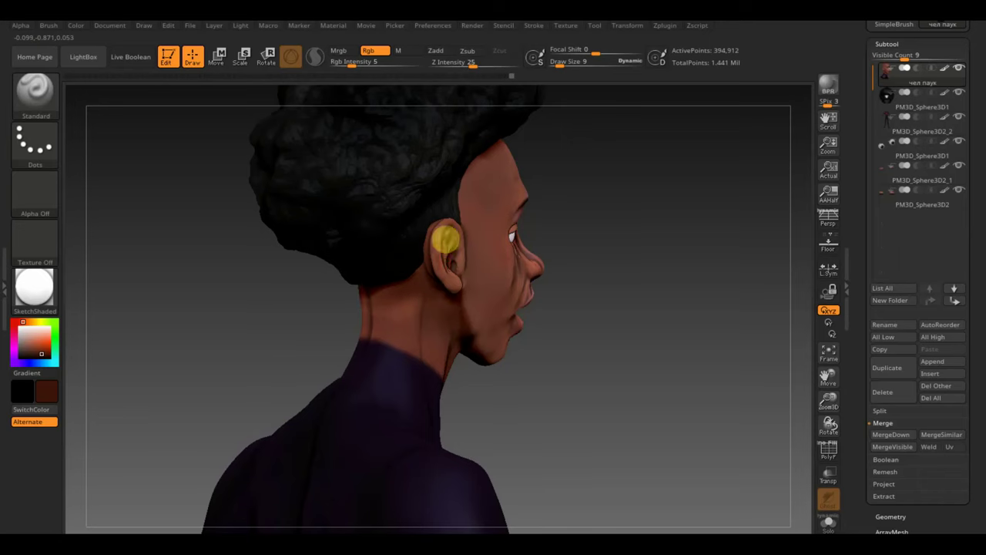
# Step: Paint skin tone along the forehead hairline, temple and forehead with a smaller brush
pyautogui.moveTo(623, 288)
pyautogui.mouseDown()
pyautogui.moveTo(488, 255)
pyautogui.moveTo(466, 233)
pyautogui.mouseUp()
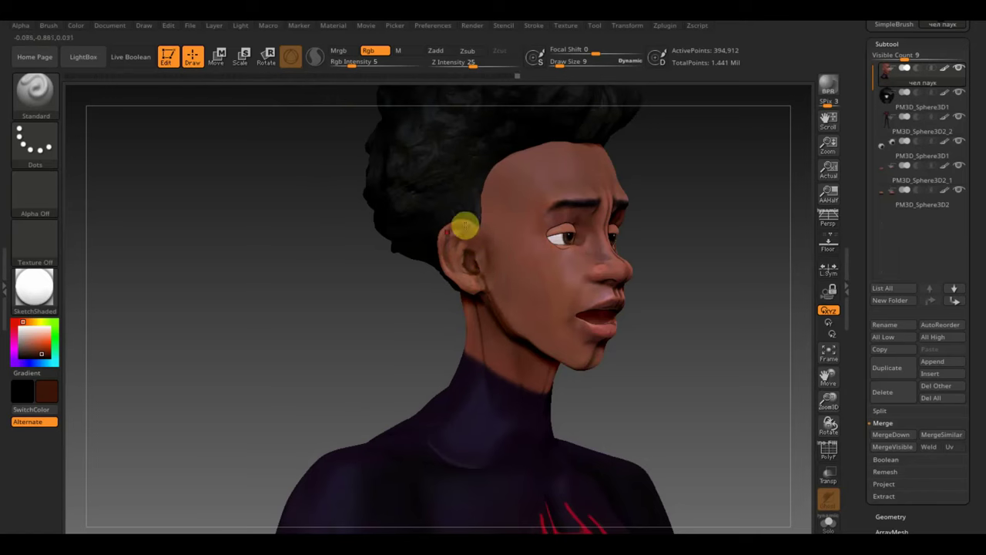
pyautogui.moveTo(488, 176); pyautogui.dragTo(522, 189)
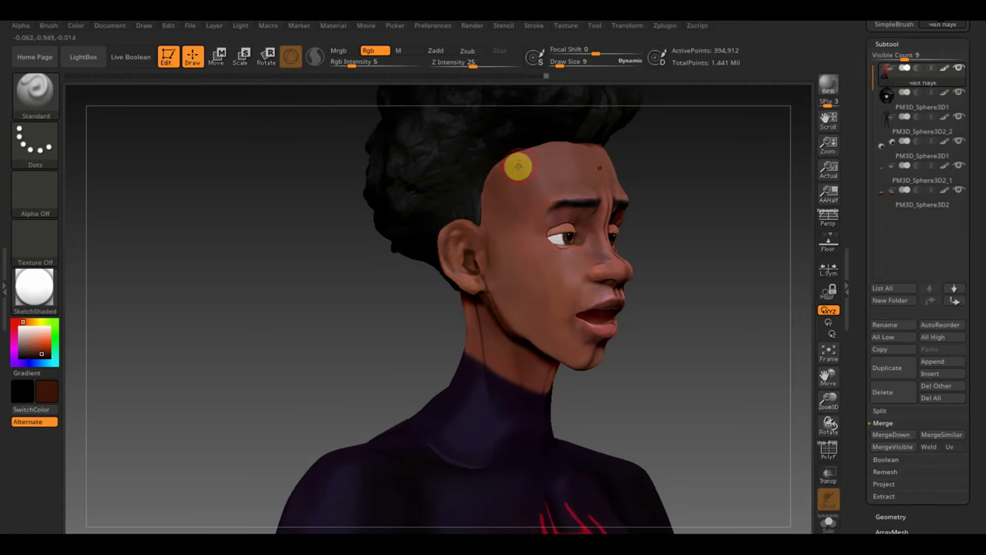
pyautogui.moveTo(519, 213); pyautogui.dragTo(530, 227)
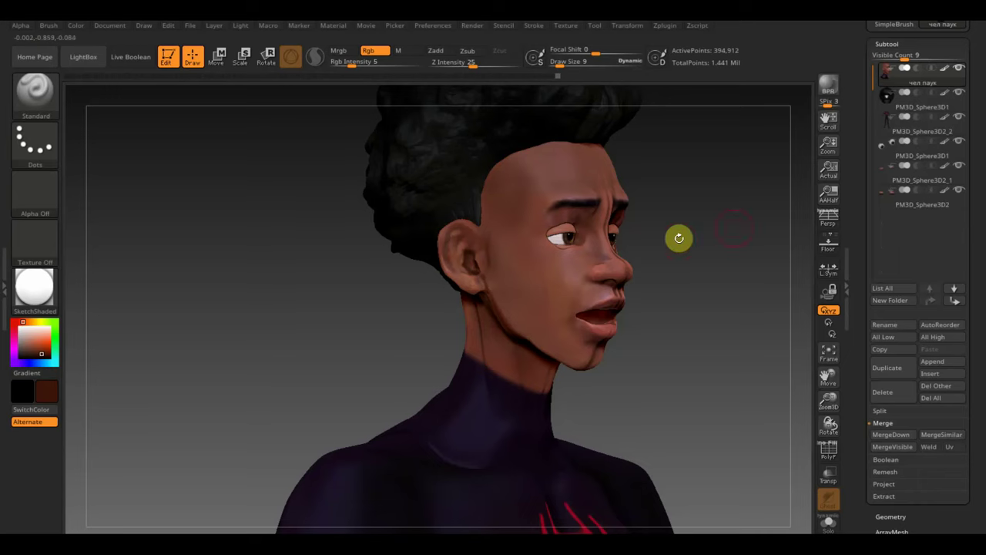
pyautogui.moveTo(739, 230)
pyautogui.mouseDown()
pyautogui.moveTo(727, 246)
pyautogui.moveTo(620, 242)
pyautogui.moveTo(623, 222)
pyautogui.moveTo(775, 238)
pyautogui.mouseUp()
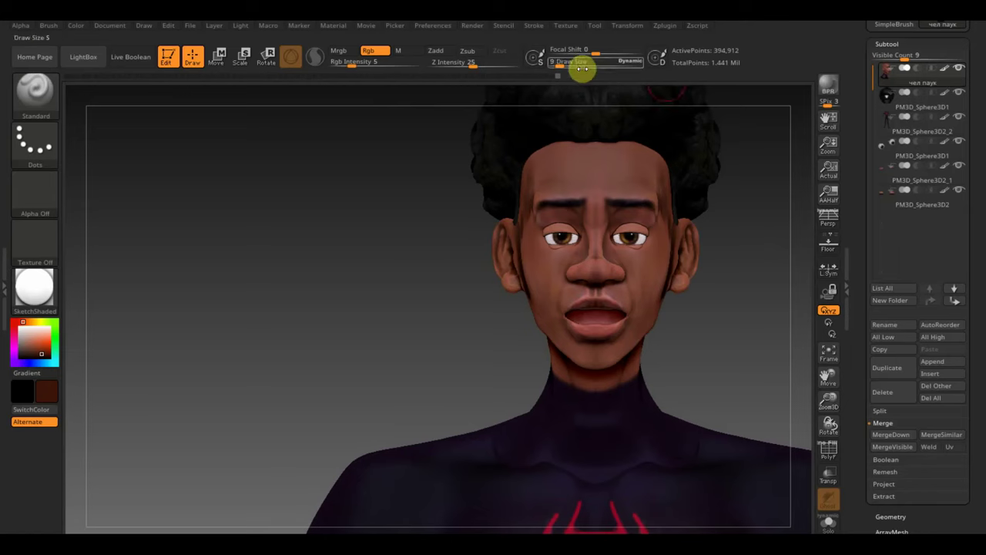
pyautogui.moveTo(566, 64); pyautogui.dragTo(561, 63)
pyautogui.press('shift')
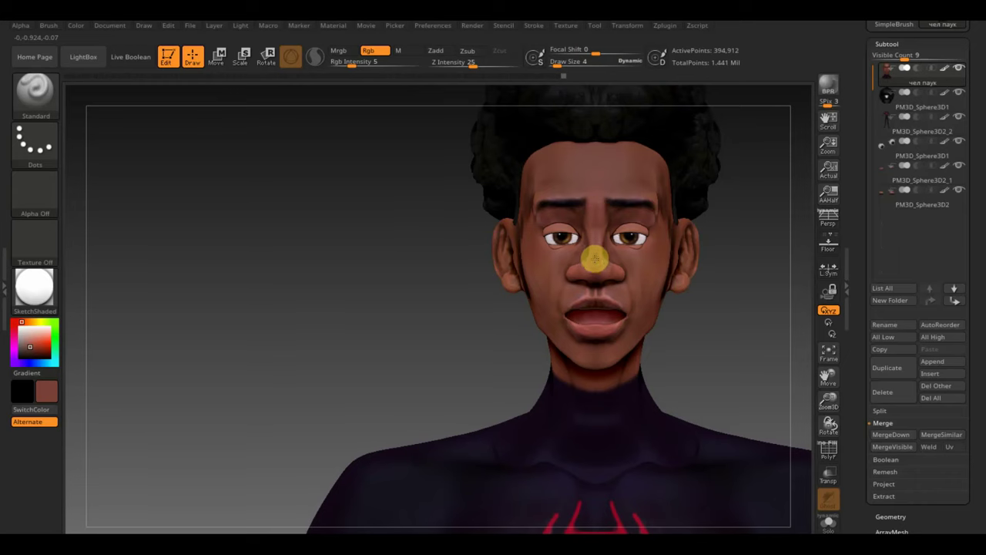
pyautogui.moveTo(746, 282)
pyautogui.mouseDown()
pyautogui.moveTo(797, 267)
pyautogui.moveTo(781, 282)
pyautogui.mouseUp()
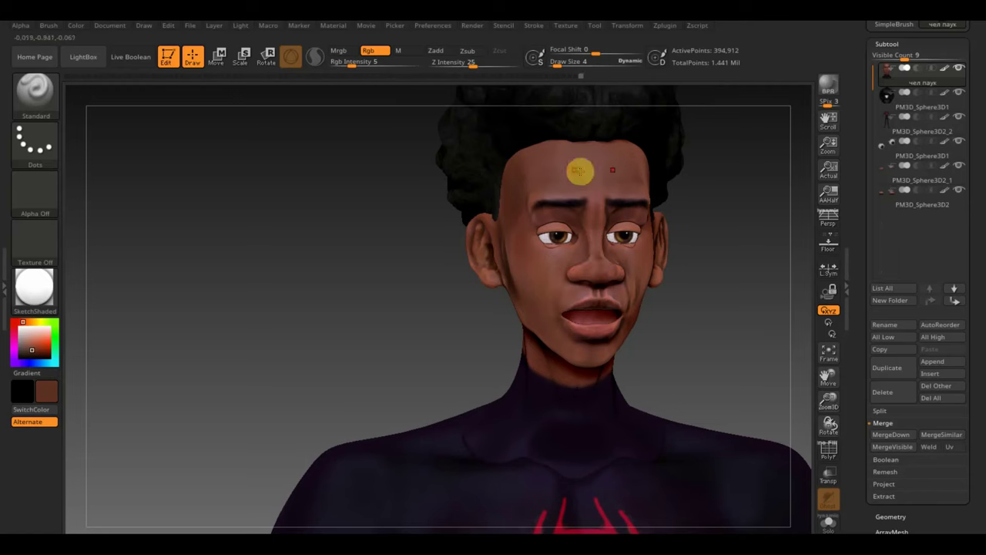
pyautogui.click(574, 167)
pyautogui.hotkey('ctrl', 'z')
pyautogui.click(585, 164)
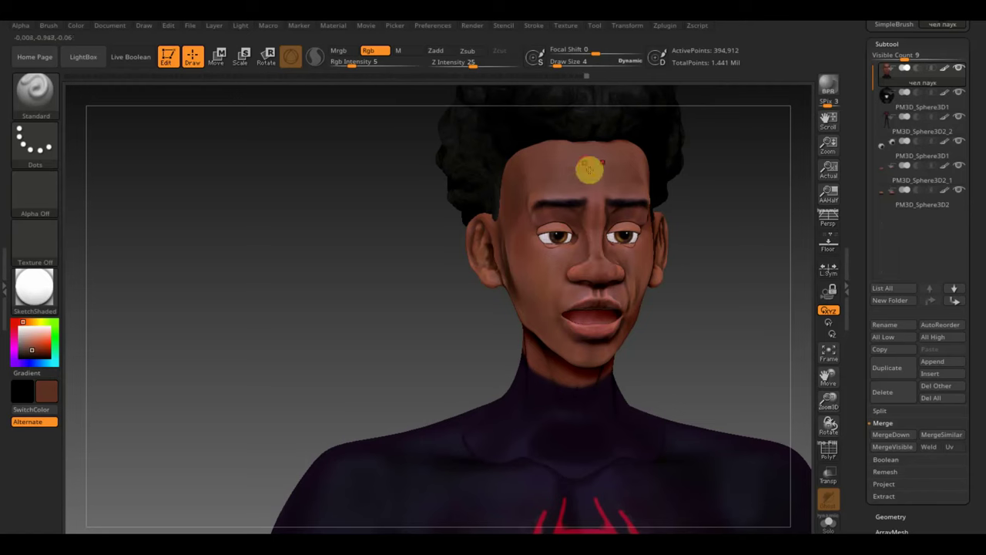
# Step: Zoom out and orbit to review the full figure from the front and side
pyautogui.moveTo(767, 225); pyautogui.dragTo(798, 297)
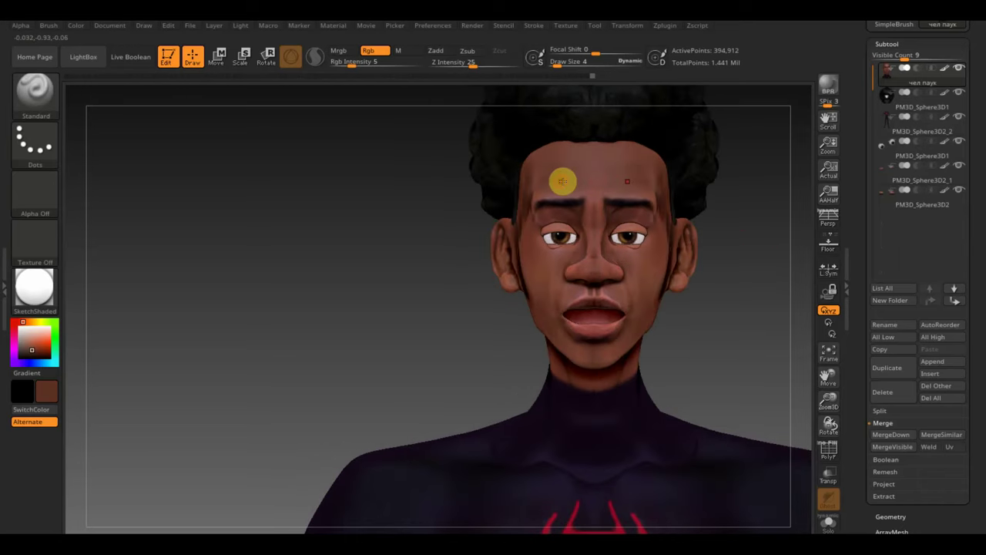
pyautogui.keyDown('alt'); pyautogui.moveTo(332, 295); pyautogui.dragTo(455, 251); pyautogui.keyUp('alt')
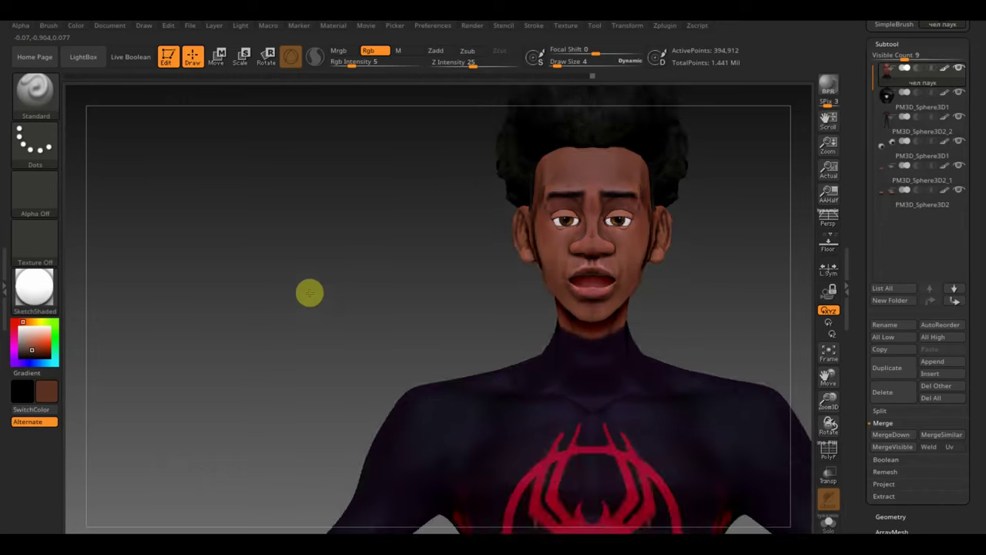
pyautogui.moveTo(677, 270)
pyautogui.keyDown('alt'); pyautogui.mouseDown()
pyautogui.moveTo(667, 214)
pyautogui.moveTo(629, 214)
pyautogui.mouseUp(); pyautogui.keyUp('alt')
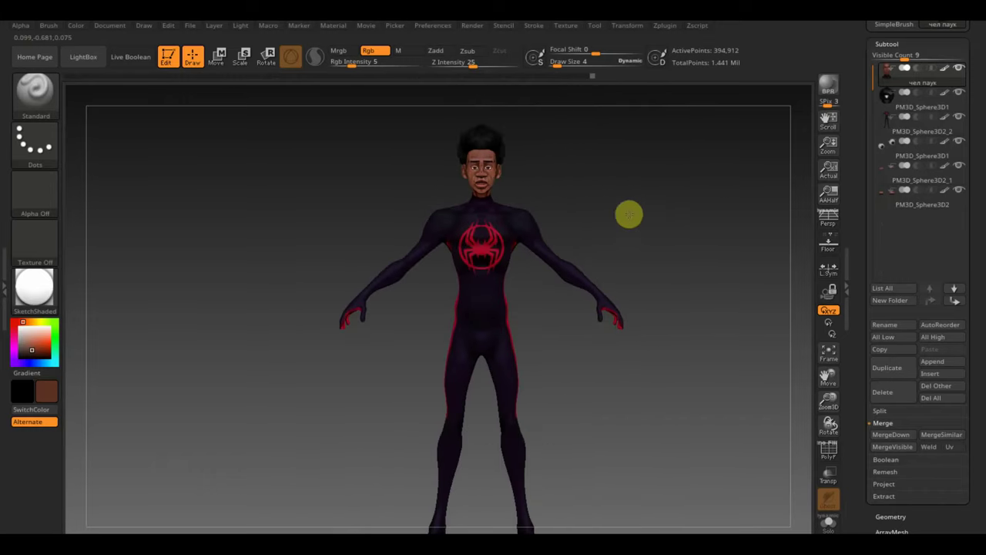
pyautogui.moveTo(734, 390)
pyautogui.mouseDown()
pyautogui.moveTo(722, 370)
pyautogui.moveTo(713, 395)
pyautogui.moveTo(734, 444)
pyautogui.moveTo(768, 381)
pyautogui.moveTo(745, 341)
pyautogui.moveTo(770, 467)
pyautogui.mouseUp()
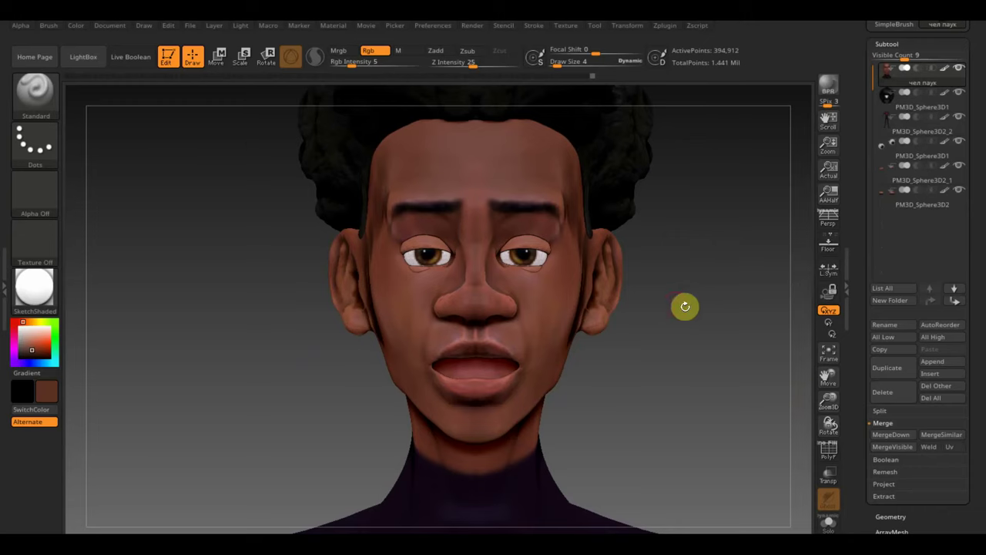
pyautogui.moveTo(685, 306)
pyautogui.mouseDown()
pyautogui.moveTo(708, 313)
pyautogui.moveTo(440, 279)
pyautogui.mouseUp()
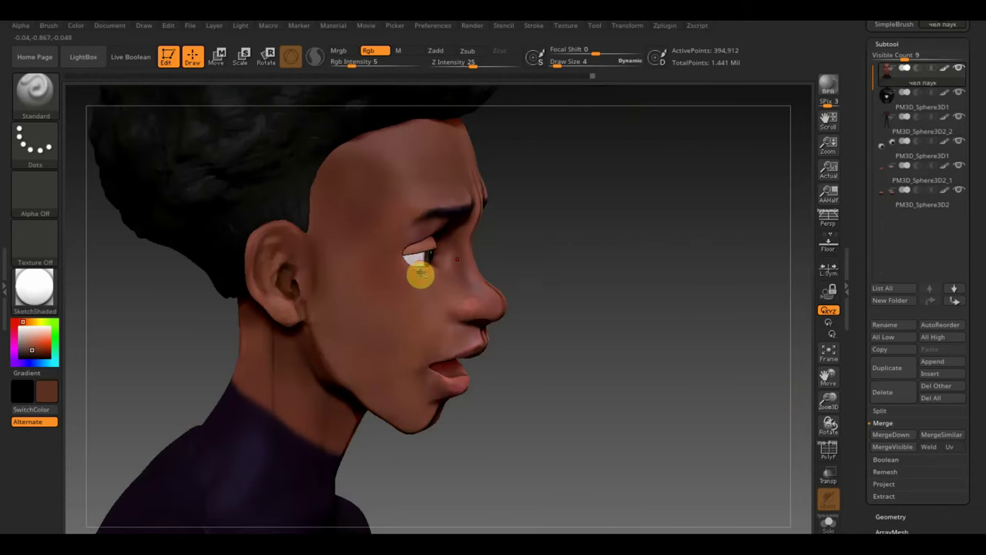
# Step: Nudge eyeball PM3D_Sphere3D2_1 slightly along its depth axis with the Move gizmo, returning to Draw
pyautogui.keyDown('alt'); pyautogui.click(421, 273); pyautogui.keyUp('alt')
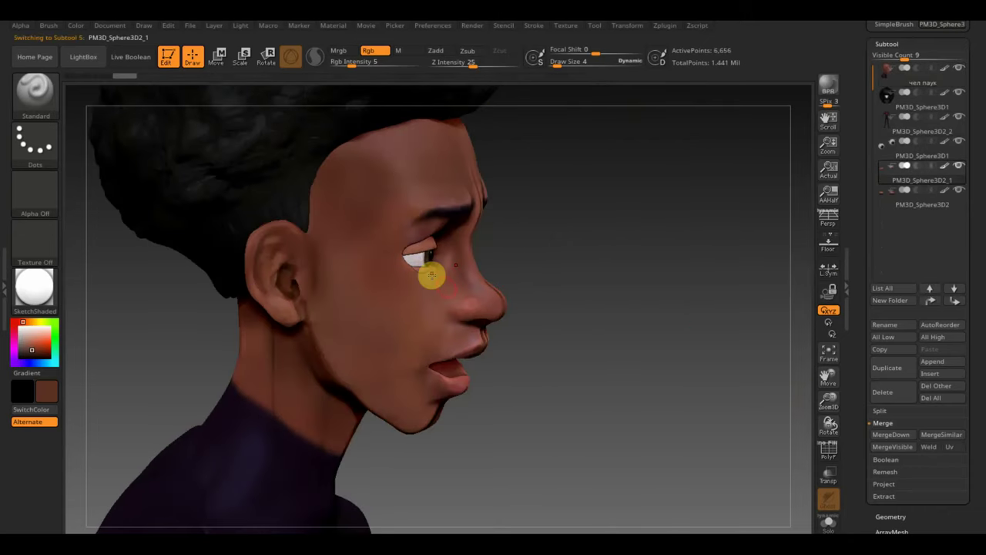
pyautogui.click(217, 55)
pyautogui.moveTo(485, 255); pyautogui.dragTo(488, 260)
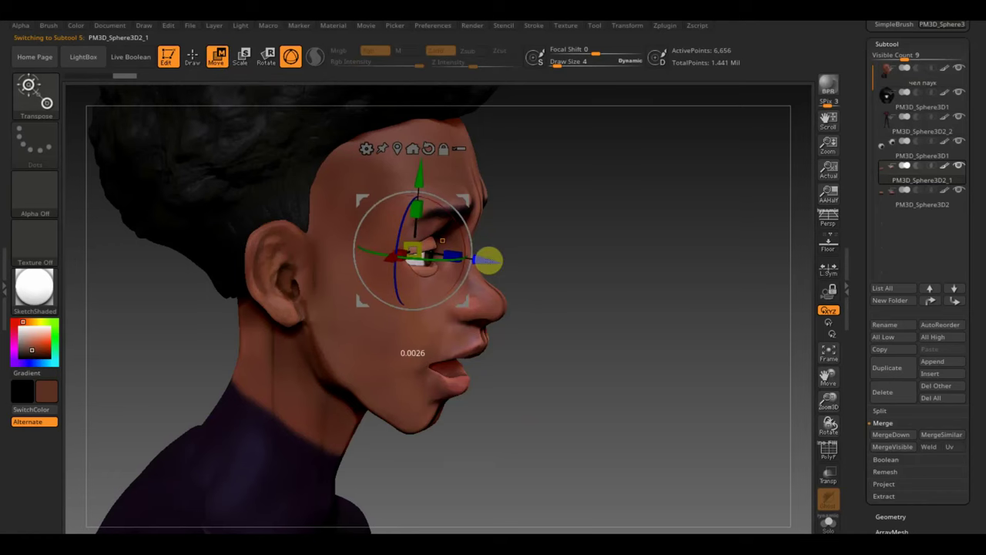
pyautogui.moveTo(660, 291); pyautogui.dragTo(594, 291)
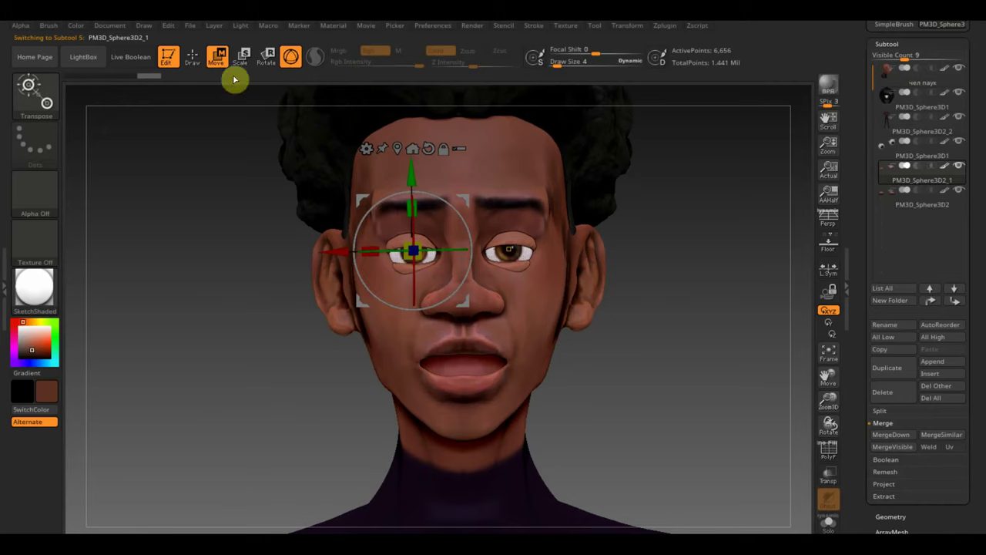
pyautogui.click(192, 57)
pyautogui.moveTo(208, 89)
pyautogui.mouseDown()
pyautogui.moveTo(286, 236)
pyautogui.moveTo(275, 246)
pyautogui.mouseUp()
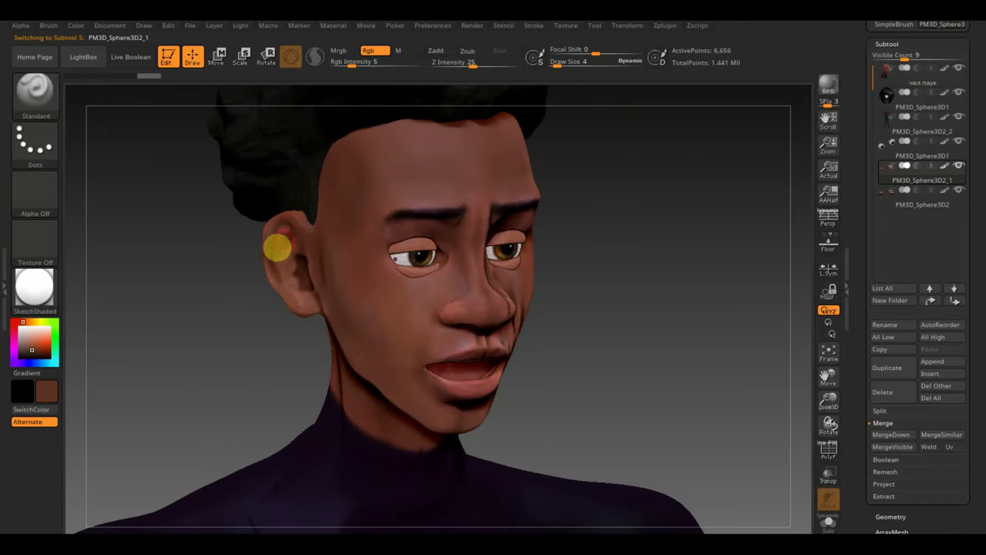
pyautogui.moveTo(198, 331); pyautogui.dragTo(231, 317)
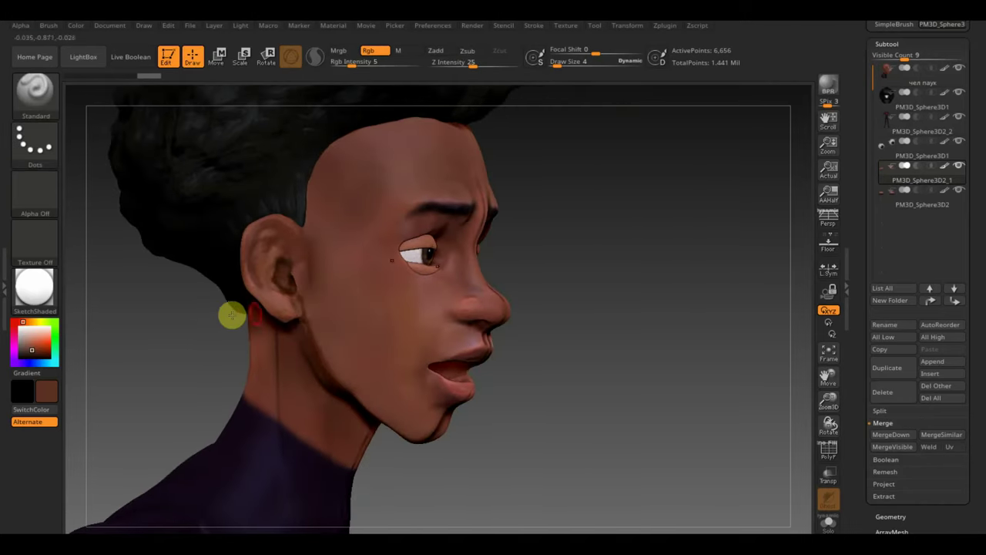
pyautogui.moveTo(708, 355); pyautogui.dragTo(748, 348)
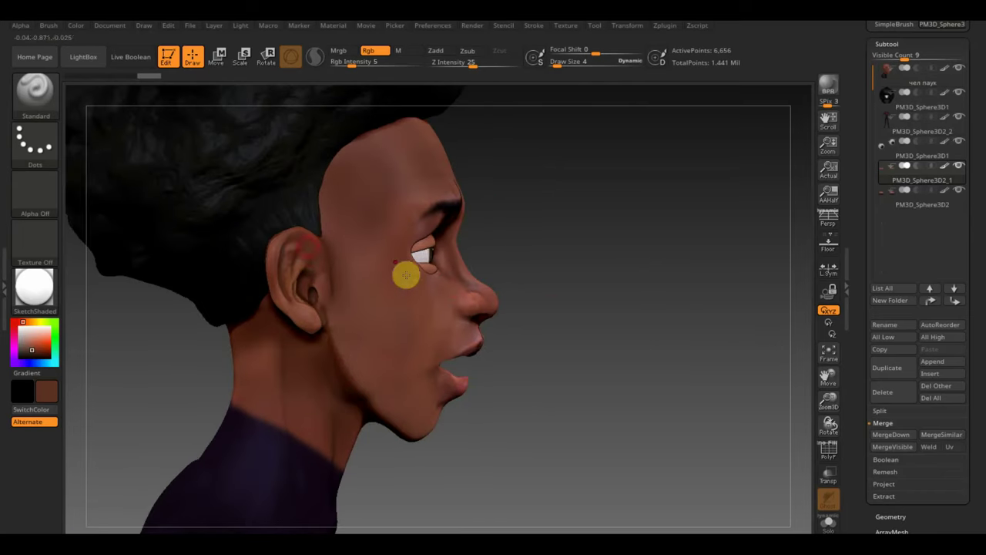
# Step: On the main character mesh, choose the Move Topological brush
pyautogui.keyDown('alt'); pyautogui.click(328, 269); pyautogui.keyUp('alt')
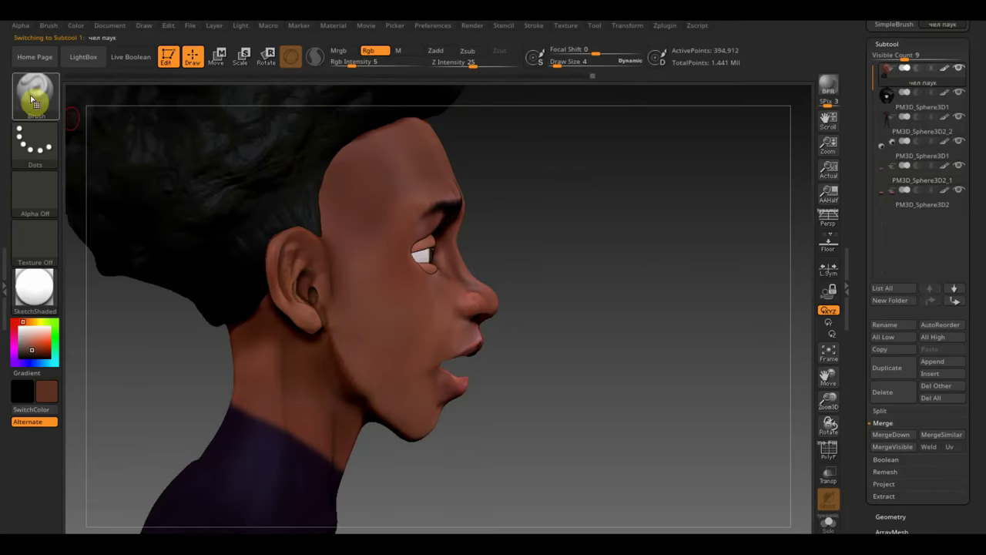
pyautogui.click(35, 91)
pyautogui.click(246, 112)
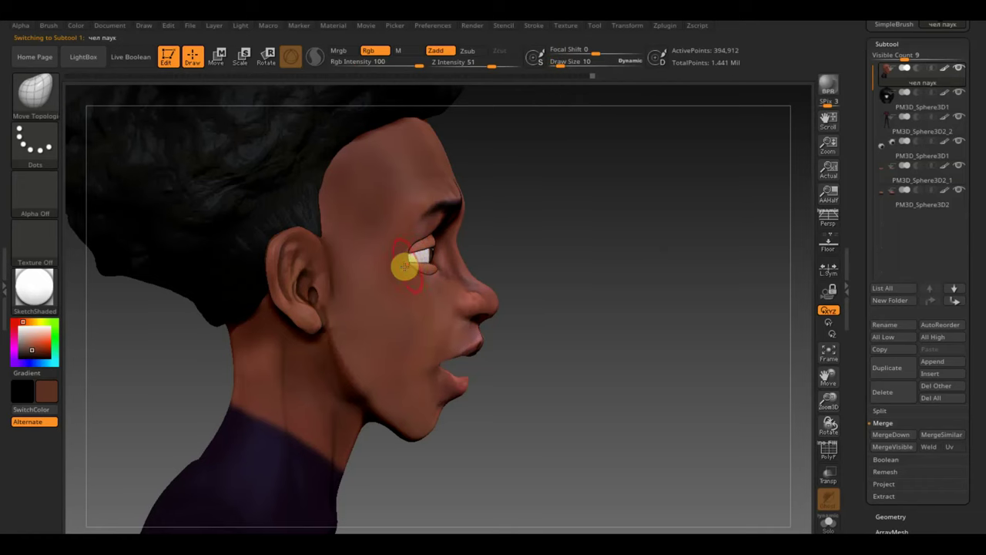
pyautogui.moveTo(404, 257)
pyautogui.mouseDown()
pyautogui.moveTo(546, 264)
pyautogui.moveTo(685, 246)
pyautogui.mouseUp()
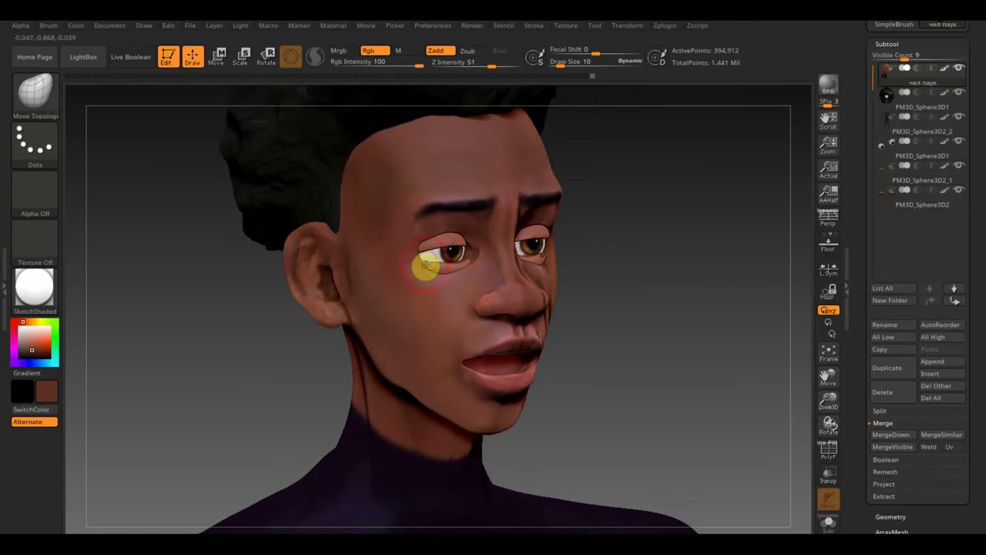
# Step: Make the PM3D_Sphere3D2_1 and then PM3D_Sphere3D2 eyeballs the active mesh
pyautogui.keyDown('alt'); pyautogui.click(423, 263); pyautogui.keyUp('alt')
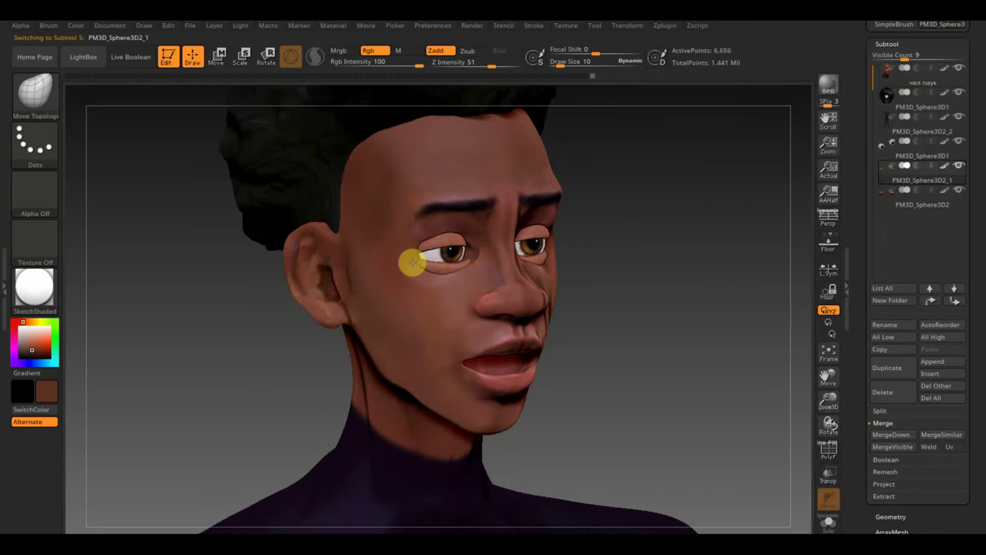
pyautogui.keyDown('alt'); pyautogui.click(423, 249); pyautogui.keyUp('alt')
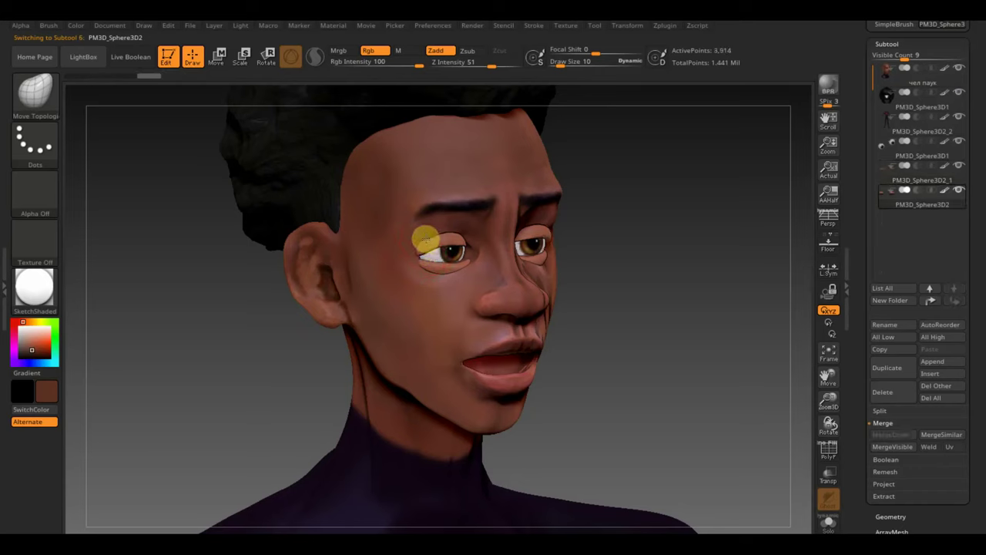
pyautogui.moveTo(426, 237)
pyautogui.mouseDown(button='right')
pyautogui.moveTo(666, 244)
pyautogui.moveTo(625, 248)
pyautogui.moveTo(685, 310)
pyautogui.mouseUp(button='right')
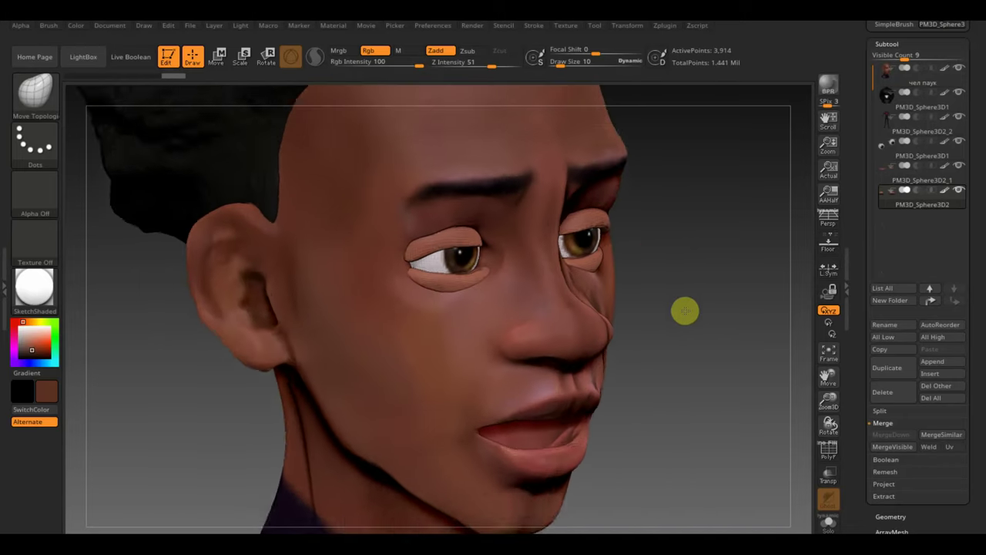
# Step: Bring the draw size down to 7 and reselect the main character body, facing the head forward
pyautogui.moveTo(568, 66); pyautogui.dragTo(562, 66)
pyautogui.moveTo(675, 262); pyautogui.dragTo(686, 258, button='right')
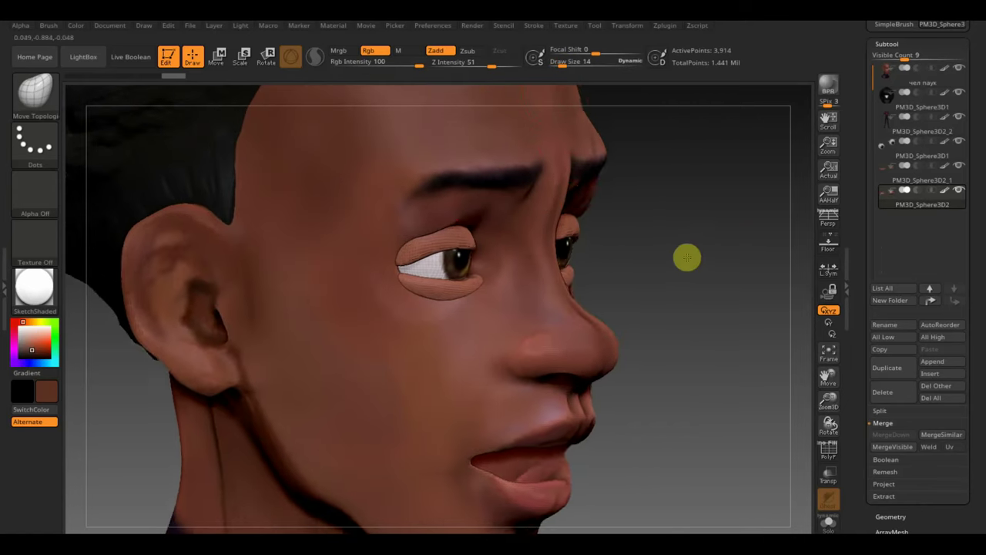
pyautogui.moveTo(565, 65); pyautogui.dragTo(557, 66)
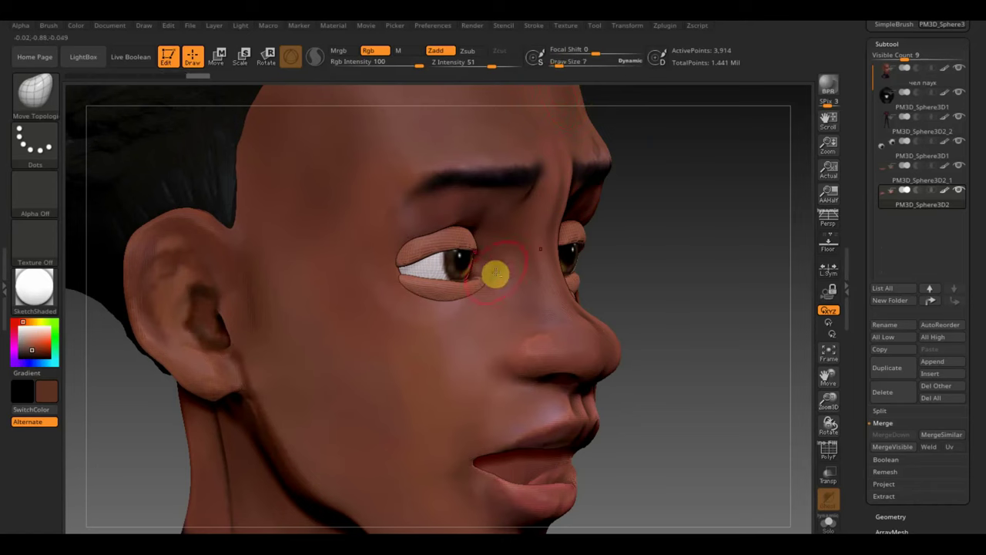
pyautogui.keyDown('alt'); pyautogui.click(495, 272); pyautogui.keyUp('alt')
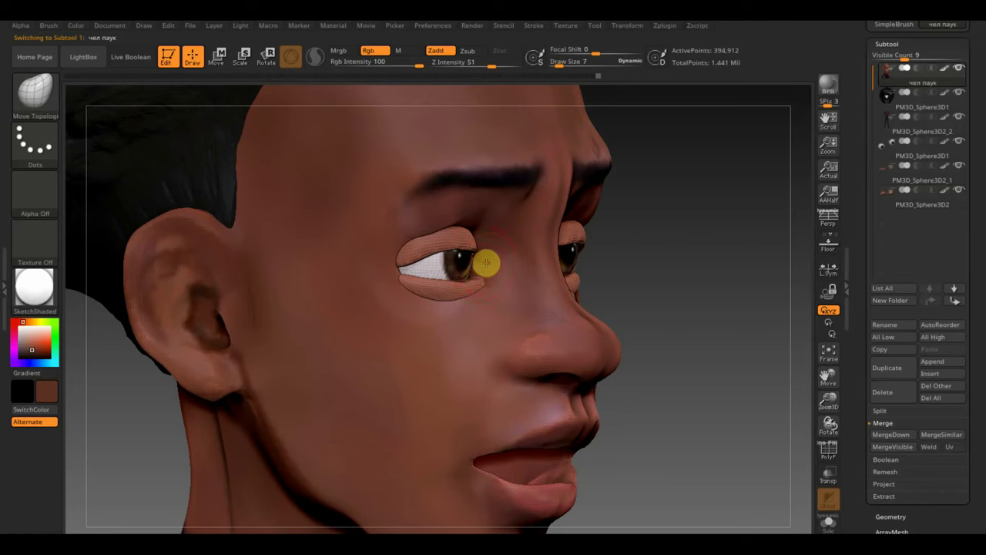
pyautogui.moveTo(612, 270); pyautogui.dragTo(685, 286)
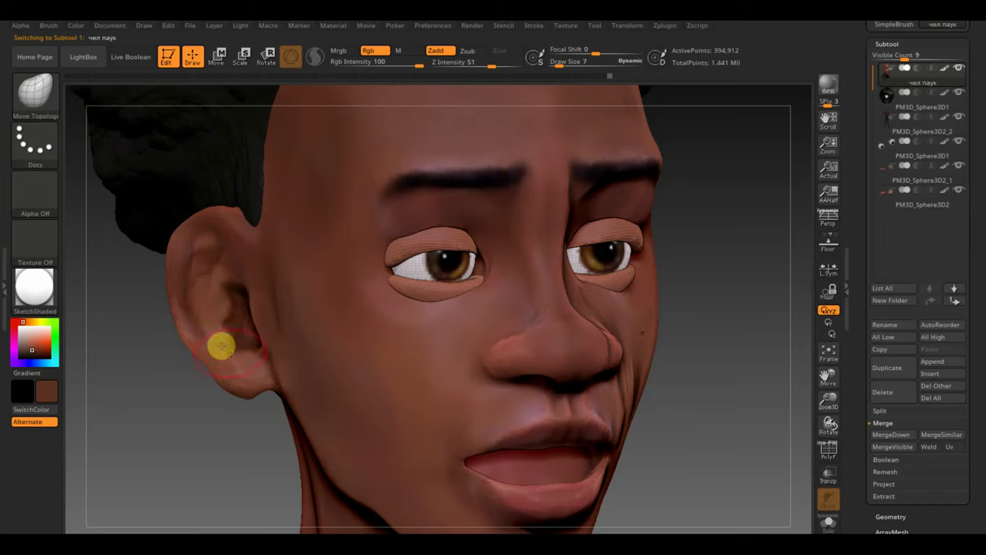
pyautogui.moveTo(170, 392); pyautogui.dragTo(136, 403)
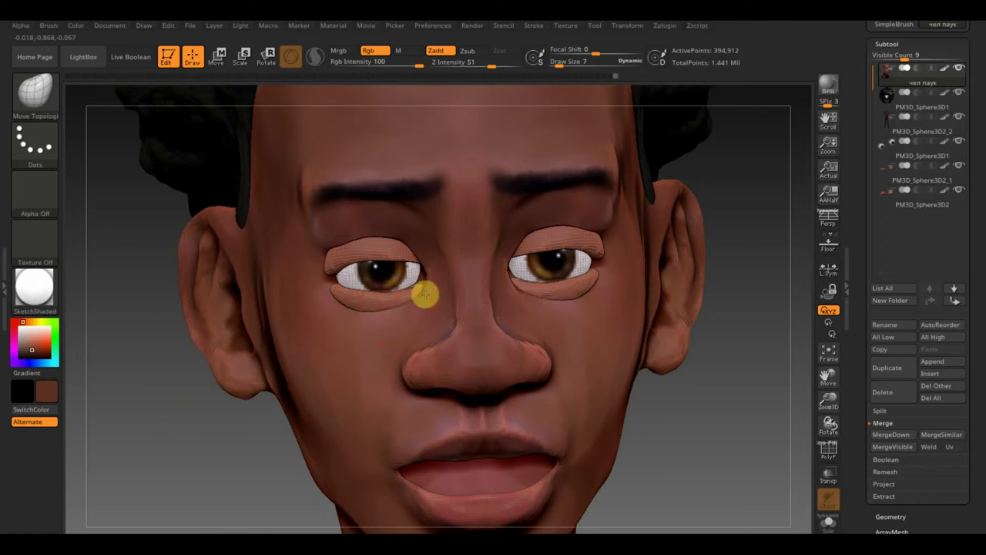
# Step: With PM3D_Sphere3D2 active, reshape the left eye's lower lid and outer corner, then reselect the body
pyautogui.keyDown('alt'); pyautogui.click(380, 260); pyautogui.keyUp('alt')
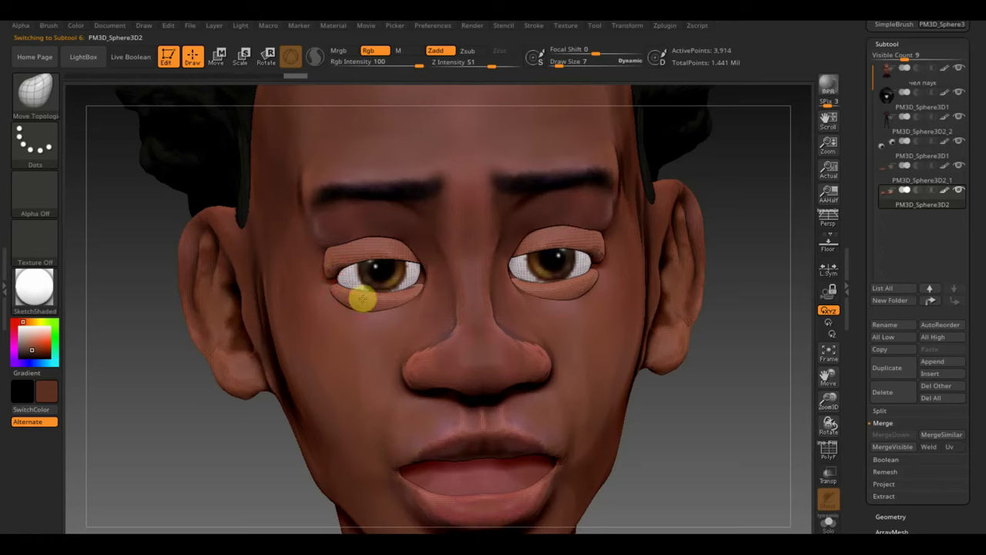
pyautogui.moveTo(359, 298)
pyautogui.mouseDown()
pyautogui.moveTo(418, 292)
pyautogui.moveTo(341, 289)
pyautogui.mouseUp()
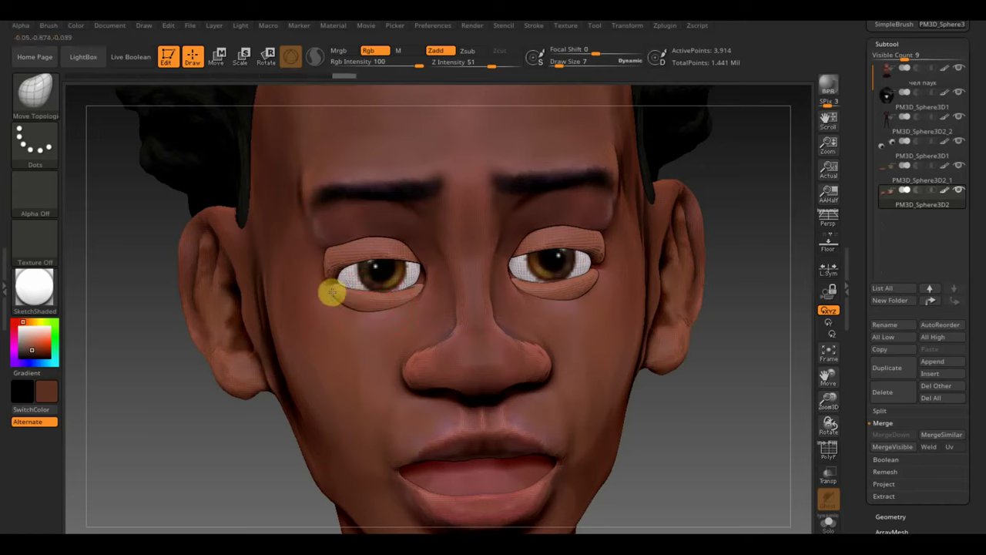
pyautogui.moveTo(331, 294); pyautogui.dragTo(315, 285)
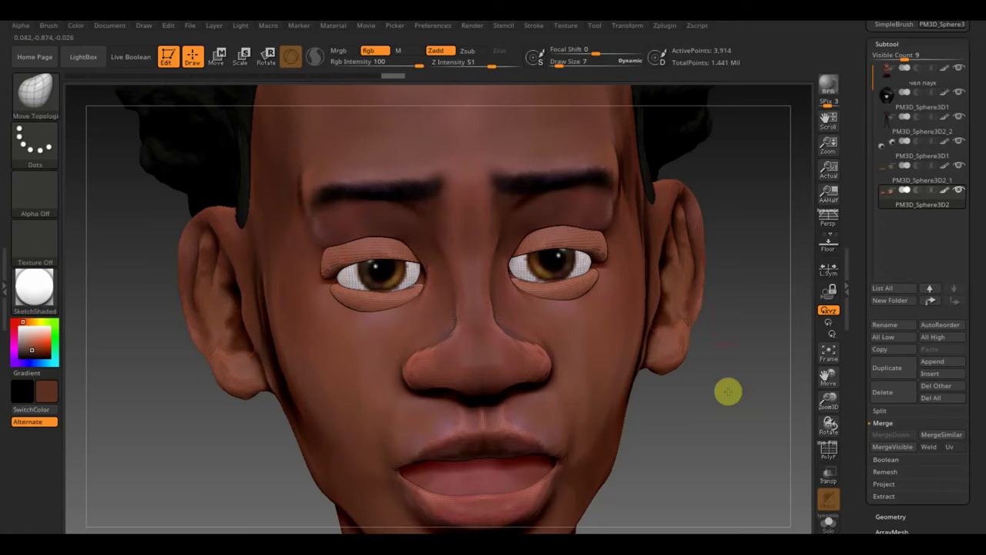
pyautogui.moveTo(724, 387); pyautogui.dragTo(716, 391)
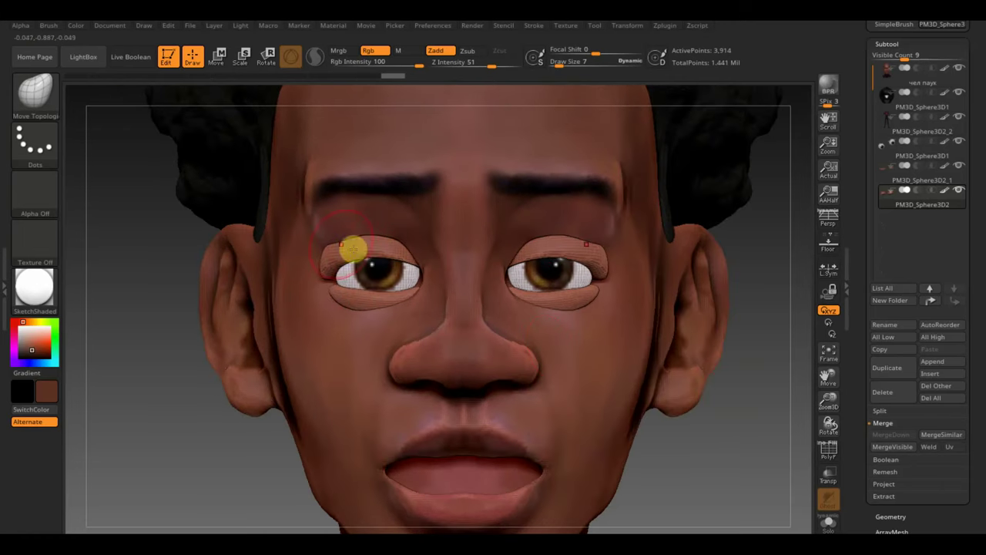
pyautogui.moveTo(322, 259)
pyautogui.mouseDown()
pyautogui.moveTo(312, 233)
pyautogui.moveTo(311, 245)
pyautogui.mouseUp()
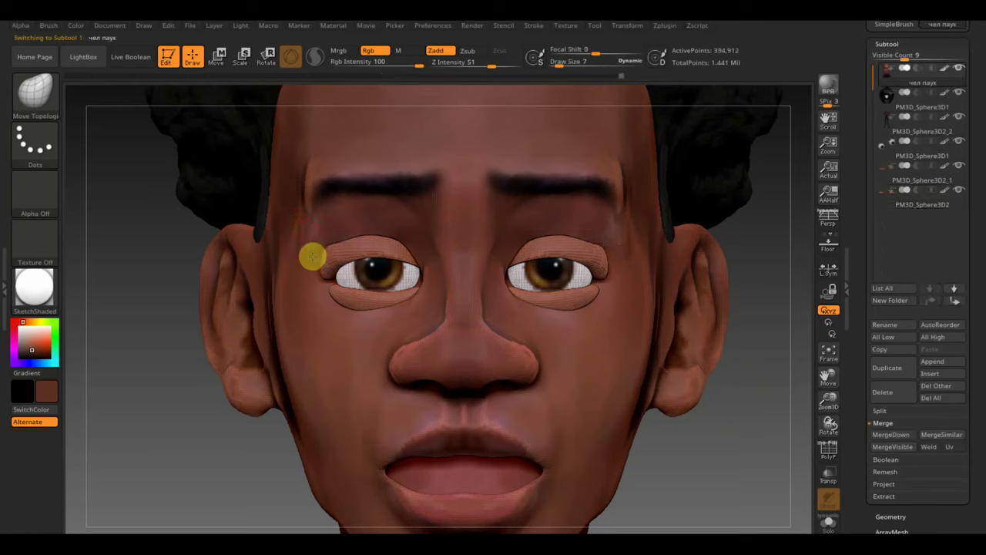
pyautogui.moveTo(312, 255)
pyautogui.mouseDown()
pyautogui.moveTo(308, 265)
pyautogui.moveTo(321, 241)
pyautogui.mouseUp()
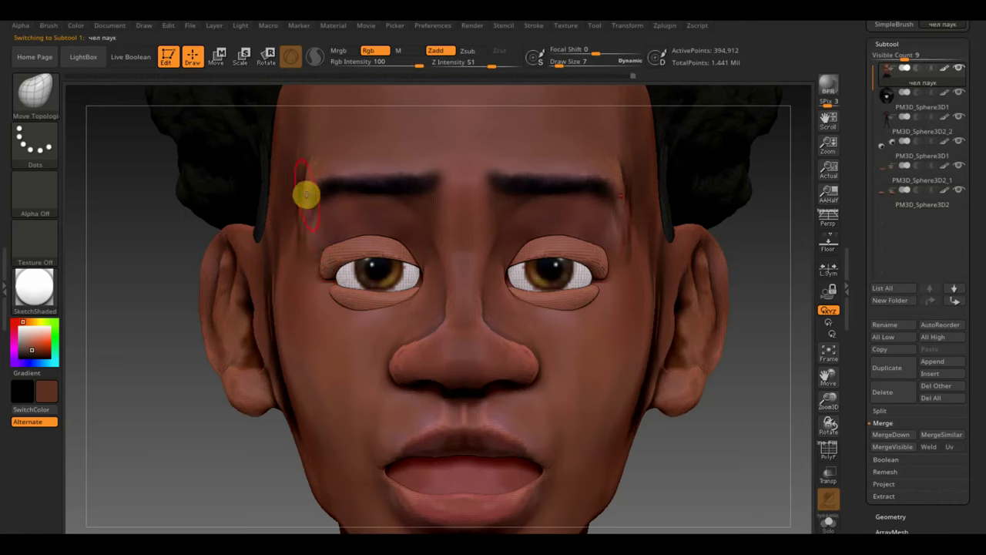
pyautogui.keyDown('alt'); pyautogui.moveTo(755, 449); pyautogui.dragTo(695, 312); pyautogui.keyUp('alt')
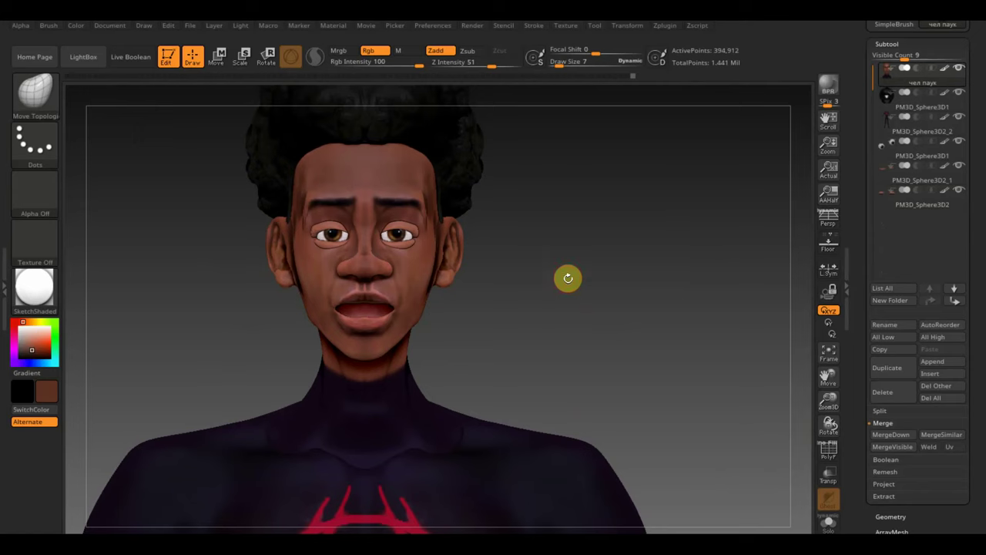
# Step: Show Tool > Geometry > Modify Topology for the eyeball subtools and frame the head
pyautogui.keyDown('alt'); pyautogui.click(332, 232); pyautogui.keyUp('alt')
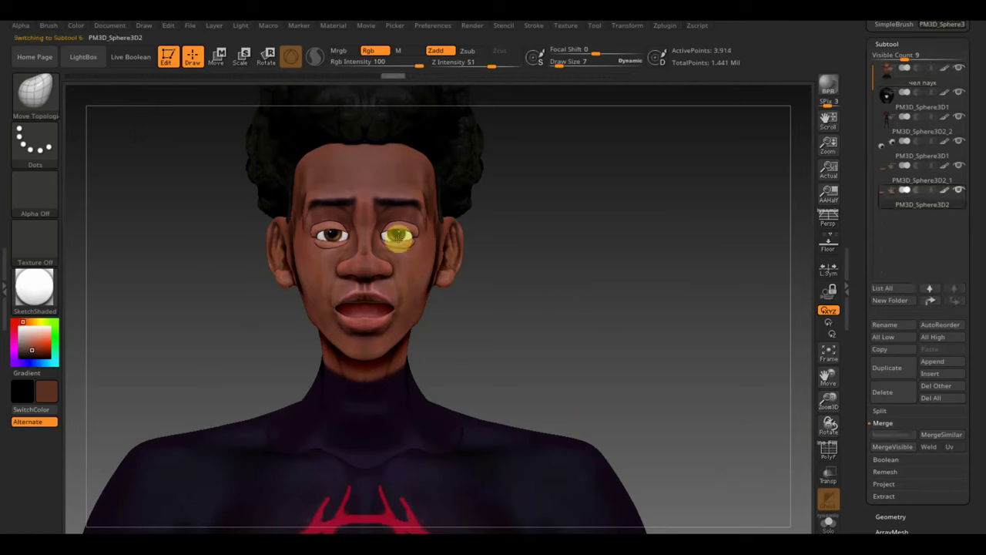
pyautogui.click(894, 516)
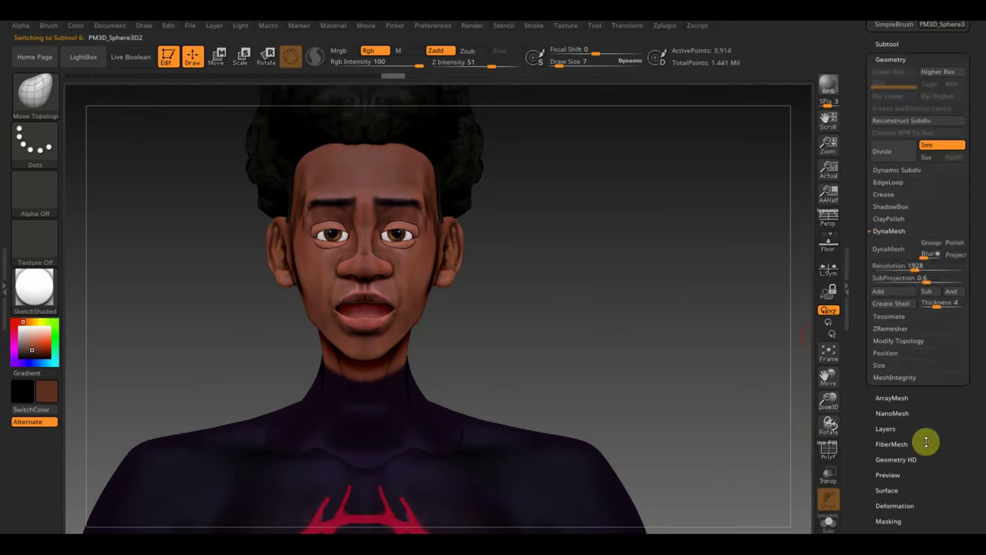
pyautogui.click(896, 340)
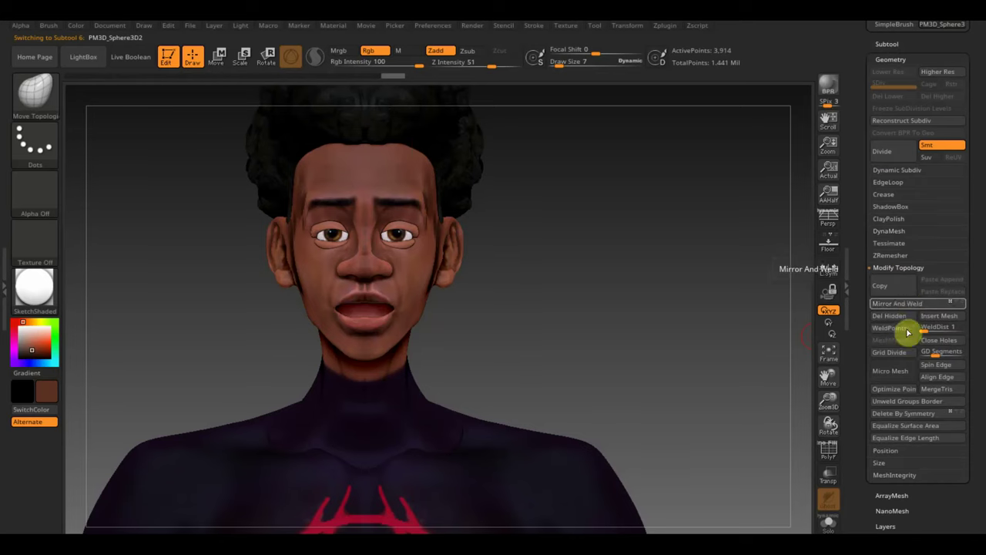
pyautogui.press('f')
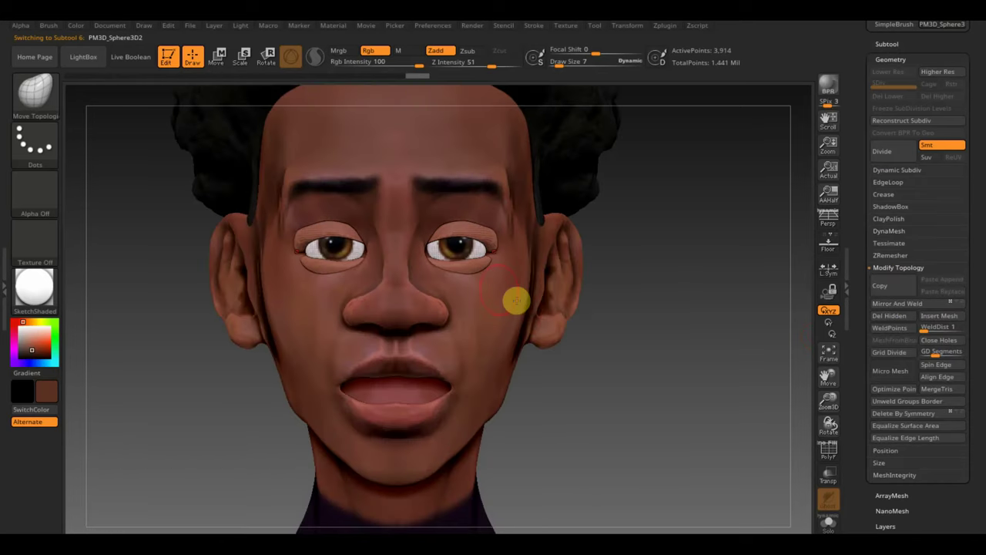
pyautogui.keyDown('alt'); pyautogui.click(469, 261); pyautogui.keyUp('alt')
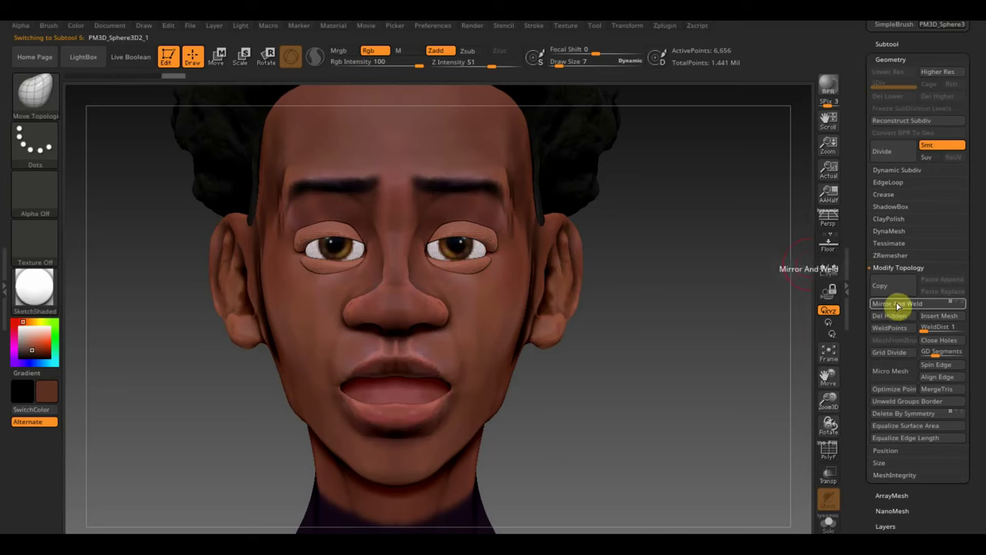
# Step: Orbit to an exact front view and zoom out to the full body
pyautogui.moveTo(613, 321)
pyautogui.mouseDown()
pyautogui.moveTo(693, 336)
pyautogui.moveTo(678, 343)
pyautogui.moveTo(717, 334)
pyautogui.mouseUp()
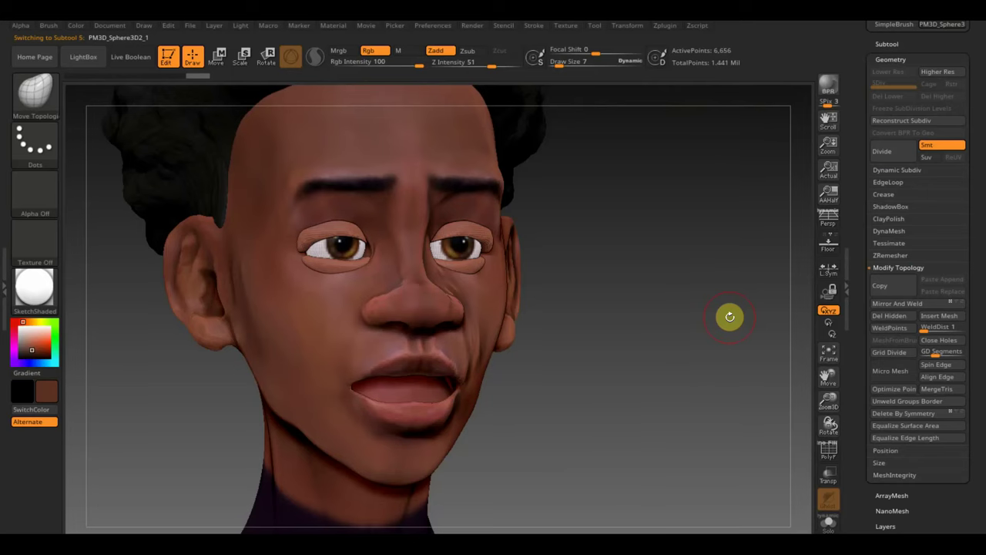
pyautogui.keyDown('shift'); pyautogui.moveTo(730, 316); pyautogui.dragTo(752, 397); pyautogui.keyUp('shift')
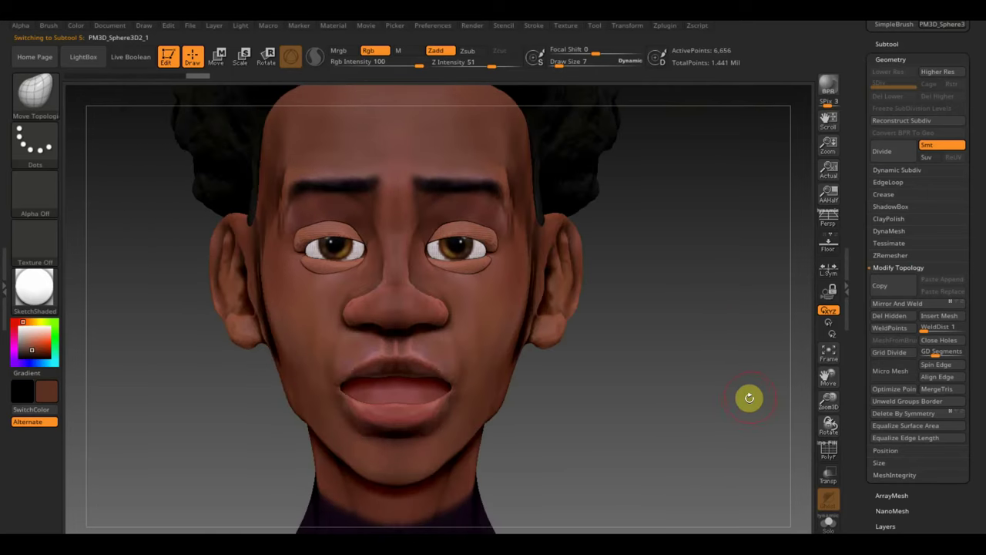
pyautogui.keyDown('alt'); pyautogui.moveTo(726, 423); pyautogui.dragTo(655, 264); pyautogui.keyUp('alt')
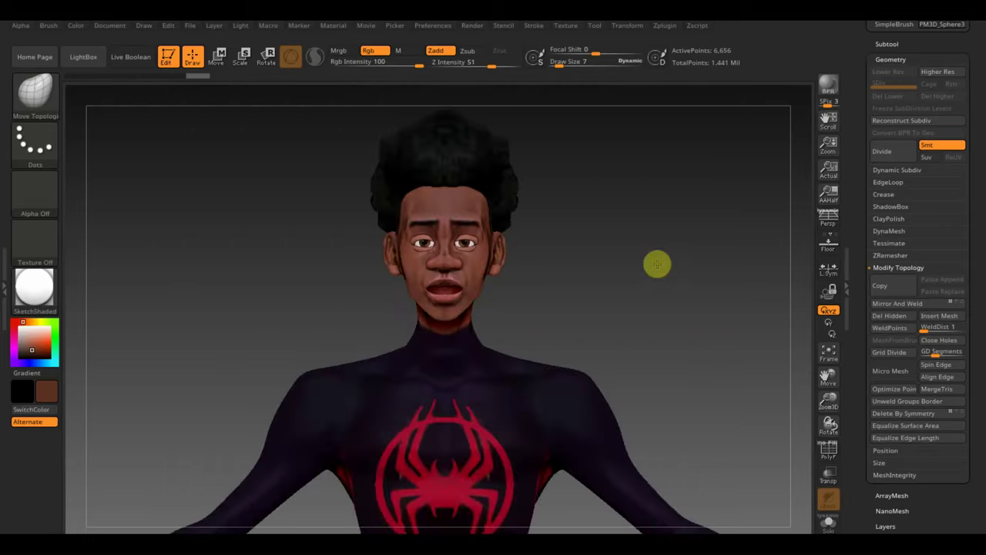
pyautogui.keyDown('alt'); pyautogui.moveTo(660, 362); pyautogui.dragTo(636, 249); pyautogui.keyUp('alt')
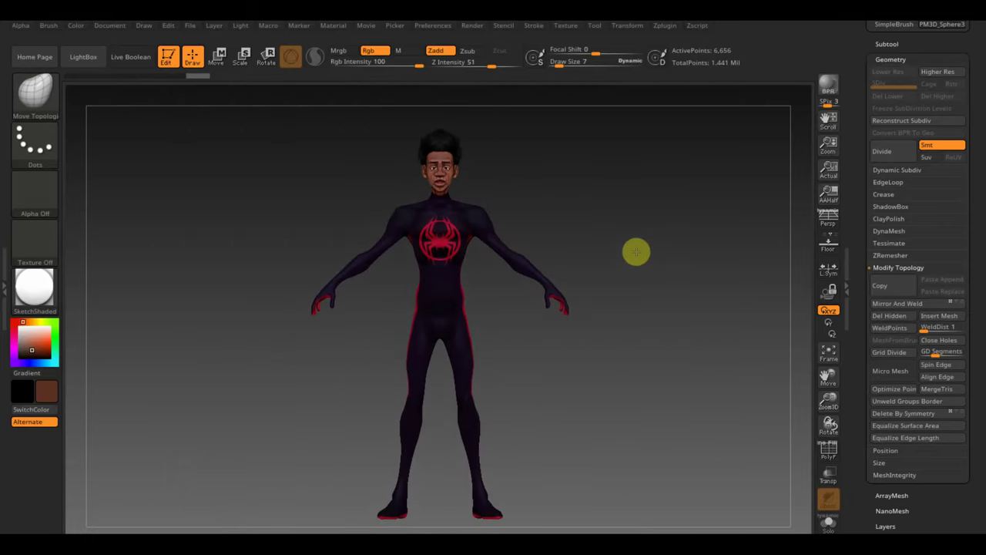
# Step: Save the project as ZBrushProject, overwriting the existing file
pyautogui.click(190, 26)
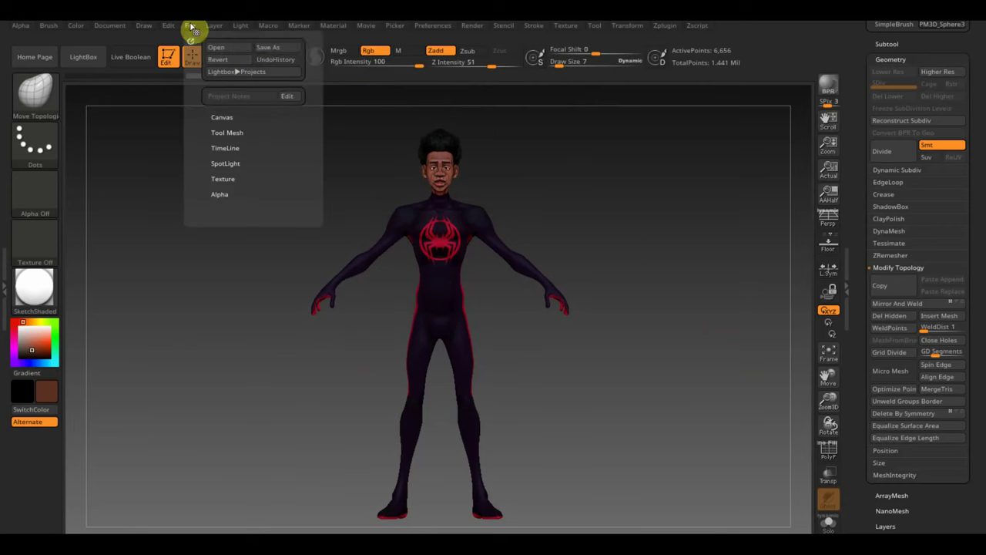
pyautogui.click(266, 48)
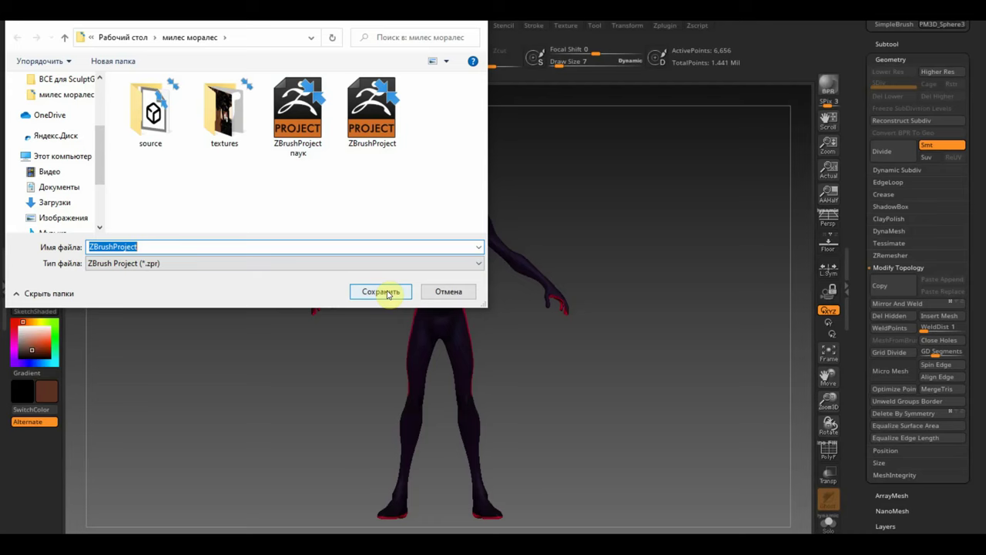
pyautogui.click(387, 294)
pyautogui.click(523, 286)
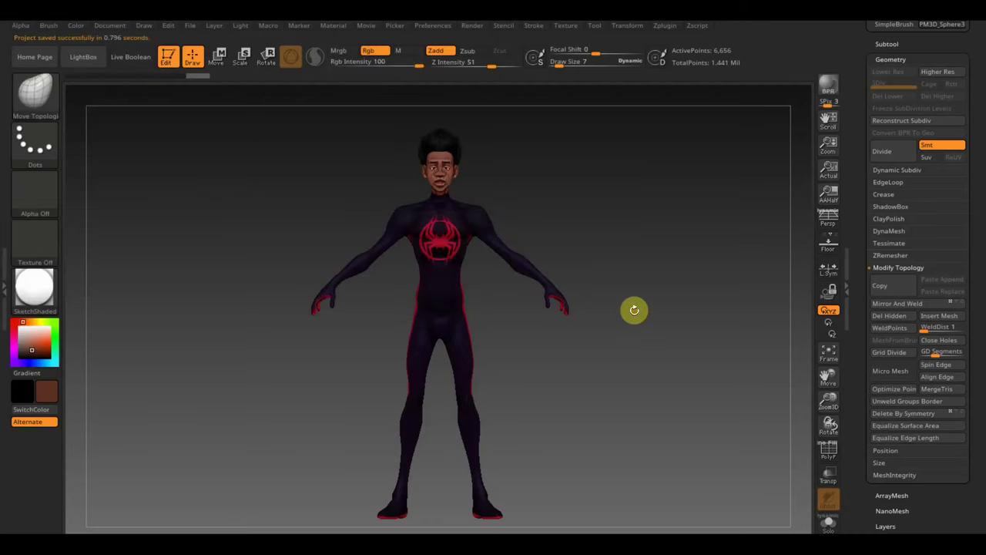
# Step: Move the PM3D_Sphere3D1 subtool down to the bottom of the subtool list
pyautogui.click(895, 42)
pyautogui.click(890, 154)
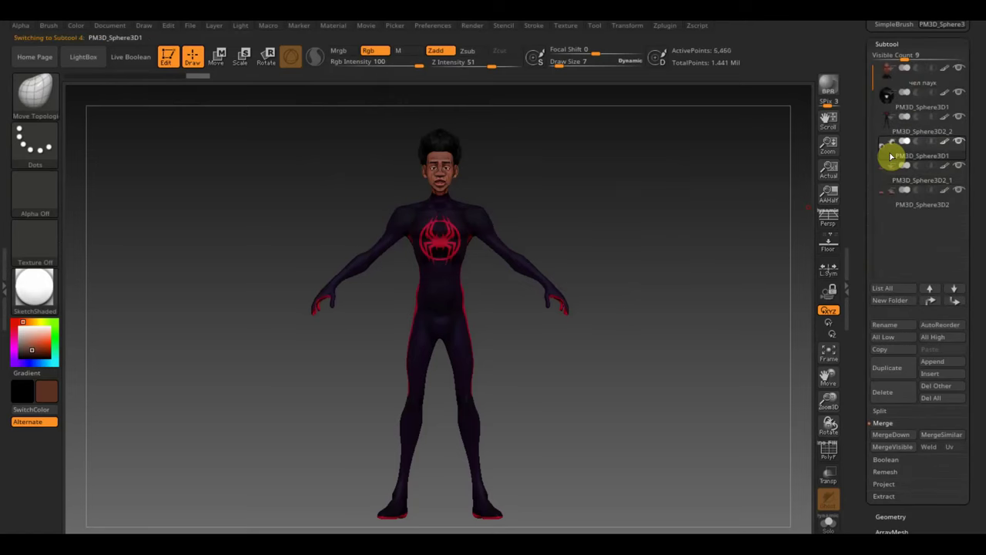
pyautogui.click(953, 300)
pyautogui.click(954, 300)
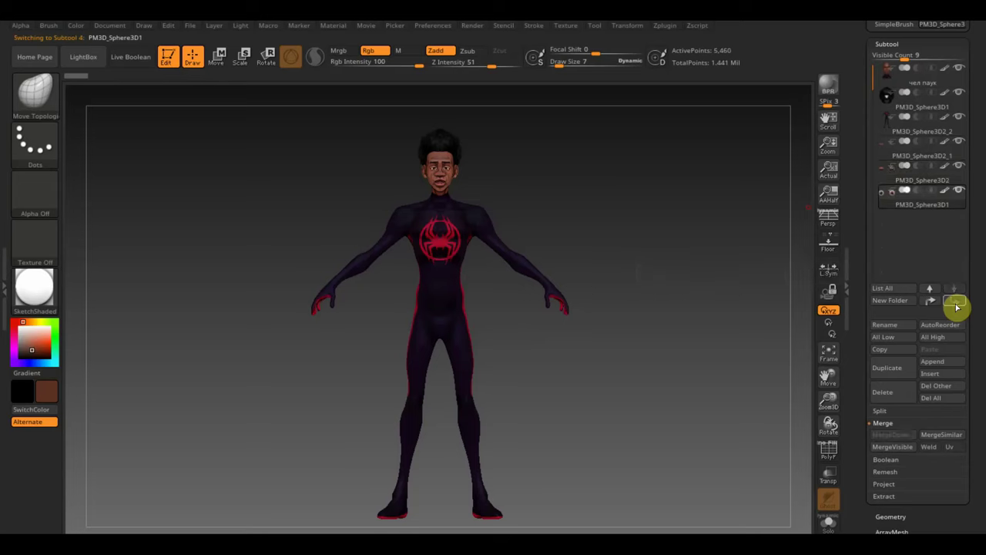
# Step: Move the hair subtool to the bottom of the list and orbit to check the character
pyautogui.click(891, 96)
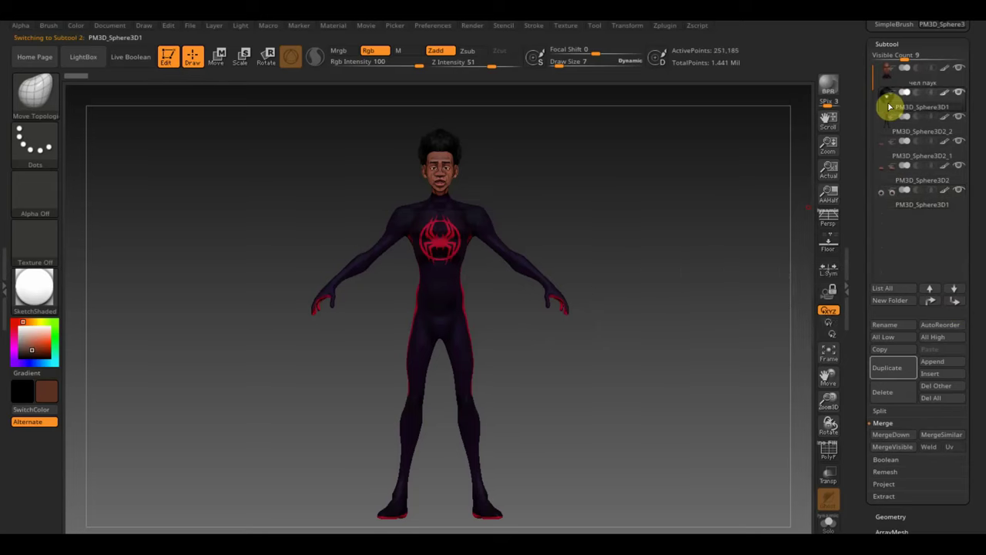
pyautogui.click(961, 306)
pyautogui.click(961, 306)
pyautogui.click(960, 306)
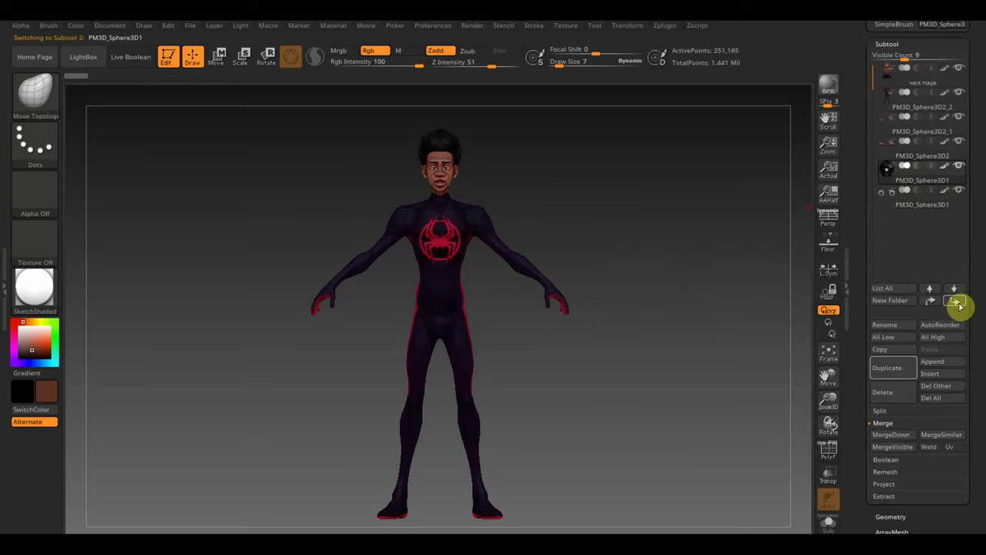
pyautogui.click(960, 306)
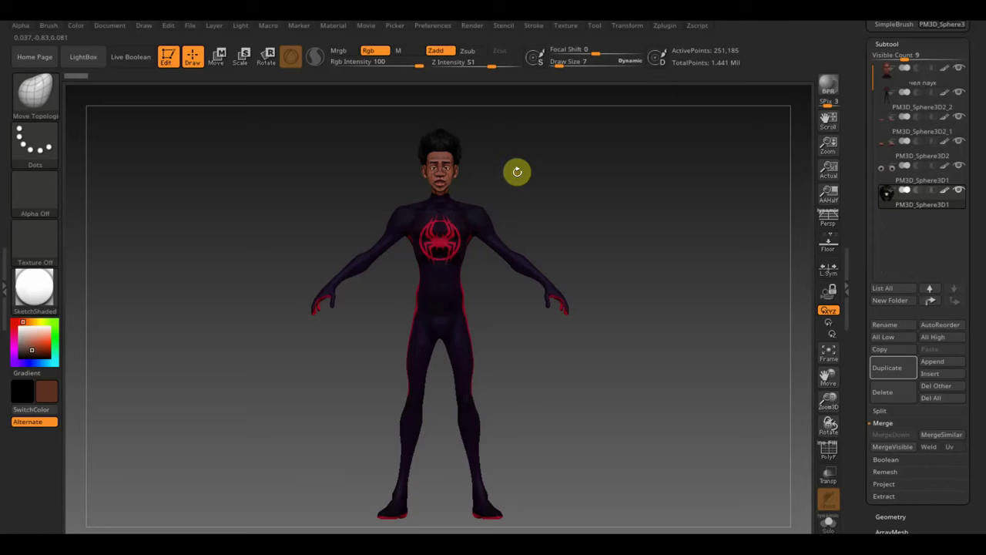
pyautogui.moveTo(517, 169)
pyautogui.mouseDown()
pyautogui.moveTo(568, 170)
pyautogui.moveTo(528, 176)
pyautogui.mouseUp()
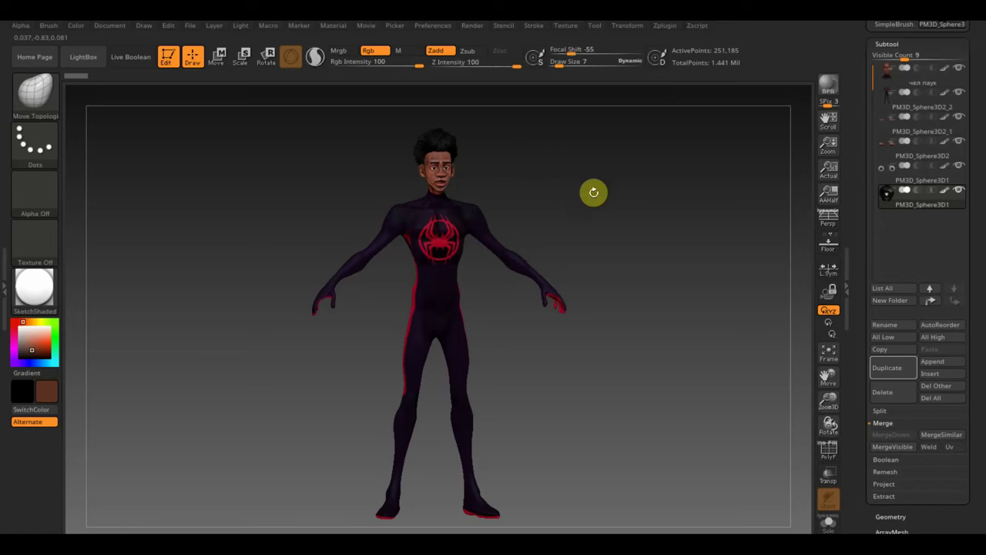
pyautogui.moveTo(593, 192); pyautogui.dragTo(582, 205)
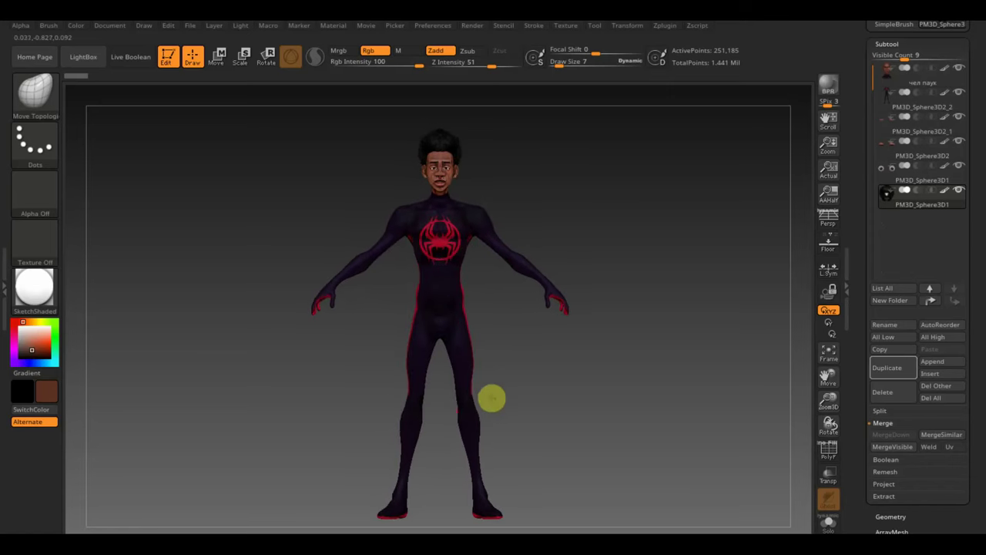
pyautogui.moveTo(579, 394)
pyautogui.mouseDown()
pyautogui.moveTo(588, 436)
pyautogui.moveTo(583, 424)
pyautogui.moveTo(588, 436)
pyautogui.moveTo(580, 436)
pyautogui.mouseUp()
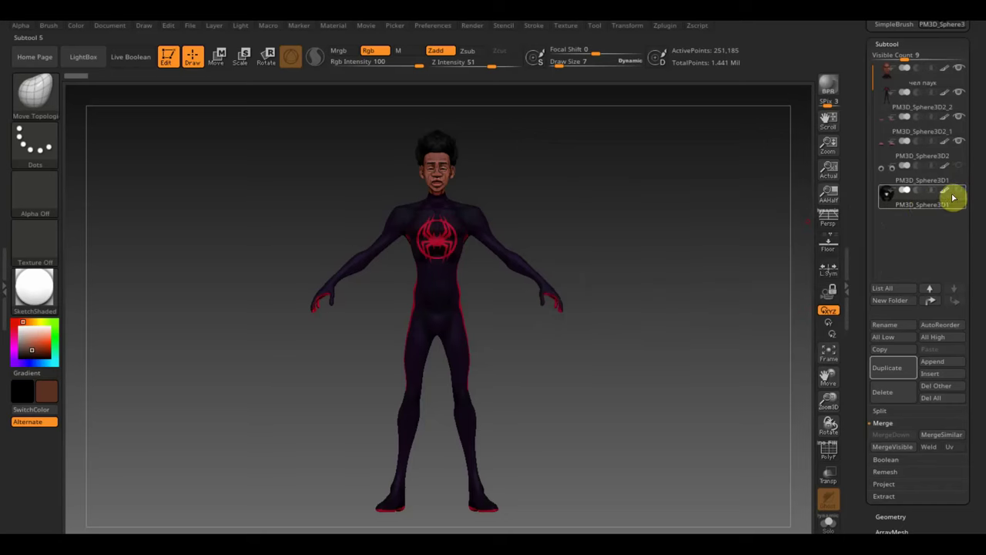
pyautogui.moveTo(922, 167)
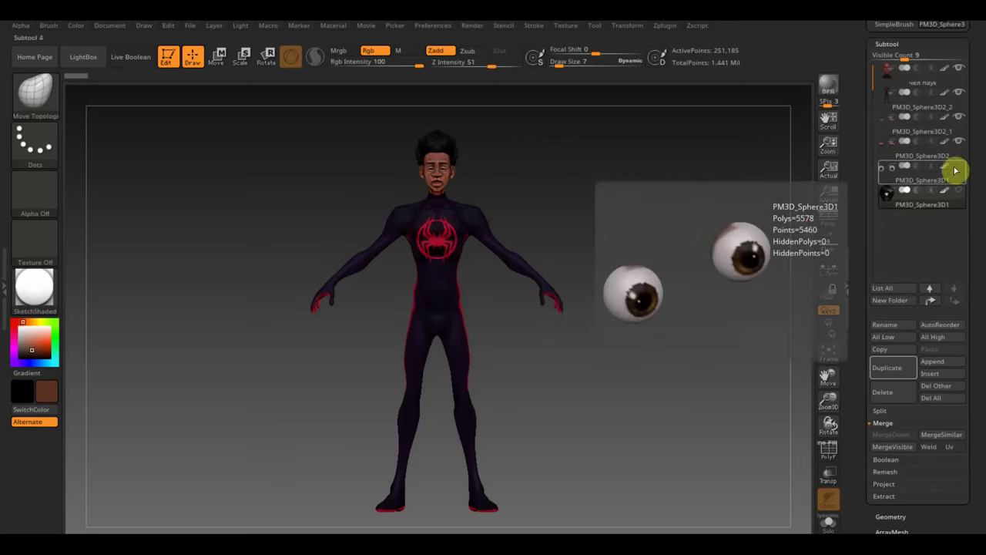
# Step: Make чел паук the active subtool and MergeDown three times, confirming the warning
pyautogui.click(894, 81)
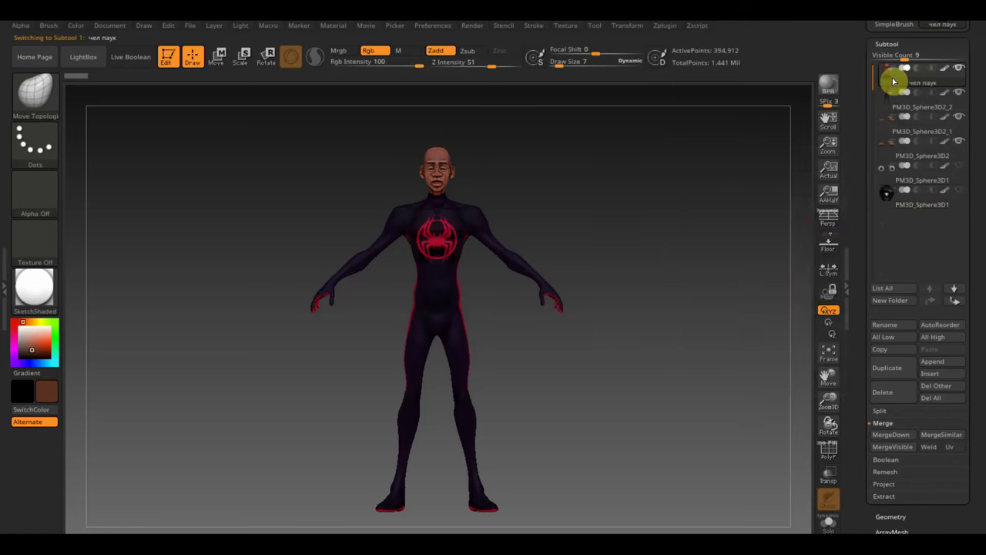
pyautogui.click(897, 434)
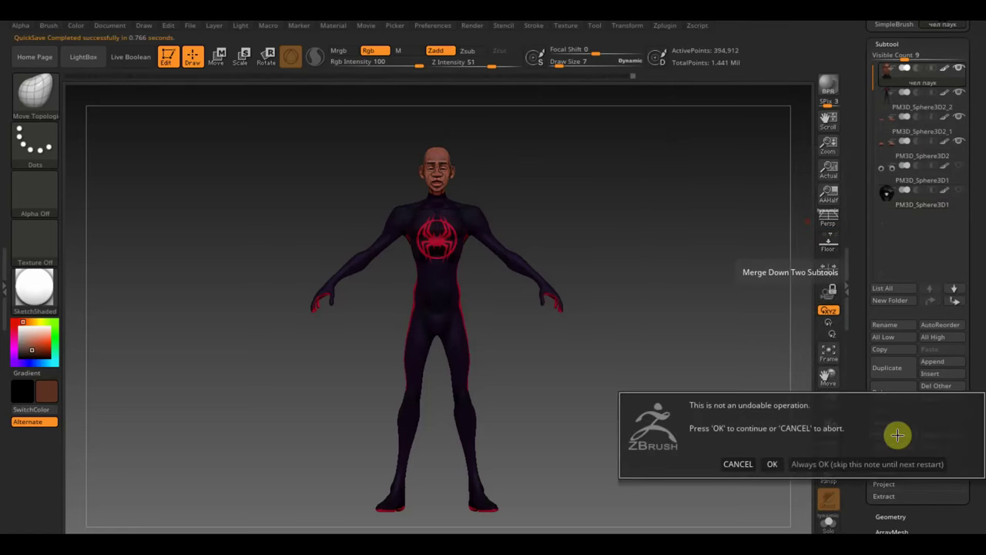
pyautogui.click(795, 463)
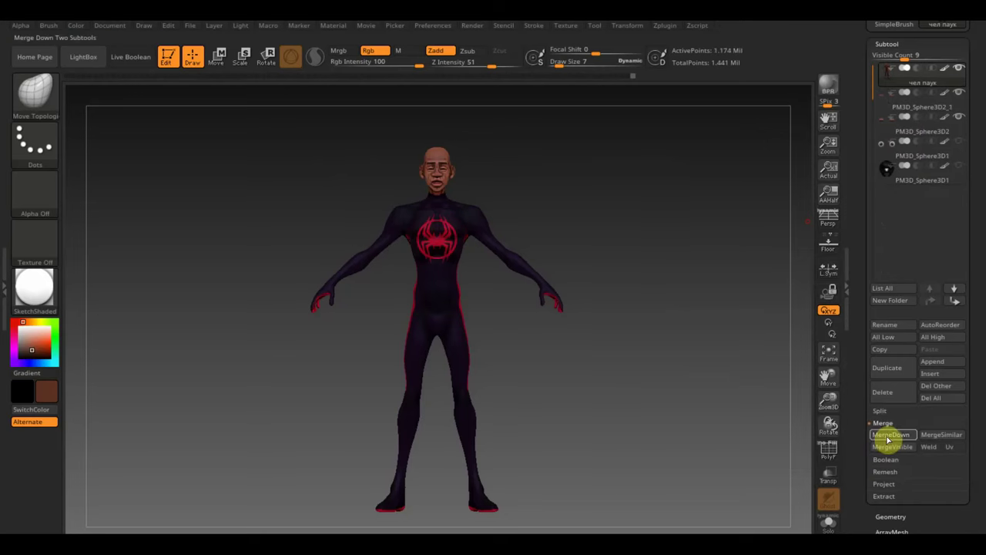
pyautogui.click(890, 435)
pyautogui.click(887, 436)
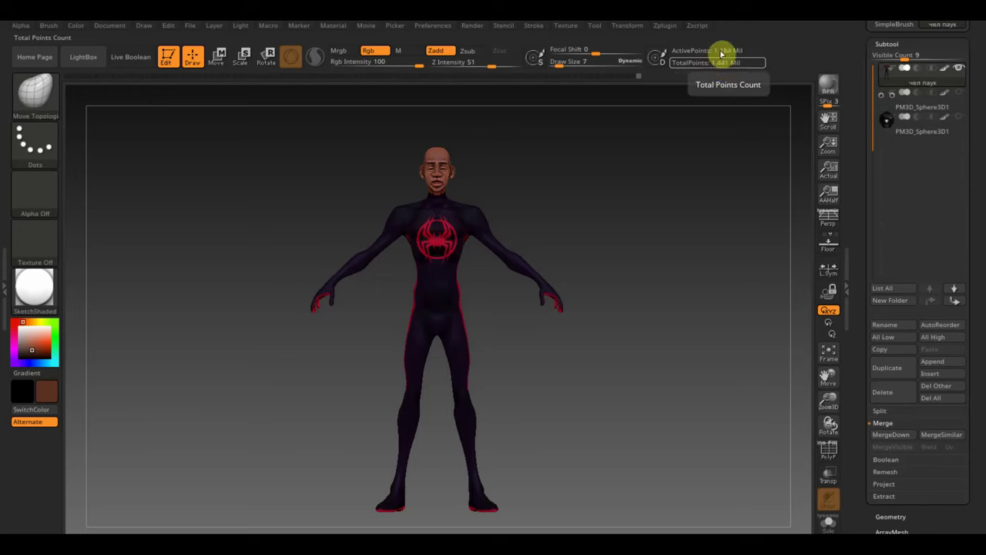
# Step: Clear the mask from the merged character and zoom in on the upper body
pyautogui.keyDown('ctrl'); pyautogui.moveTo(630, 184); pyautogui.dragTo(691, 282); pyautogui.keyUp('ctrl')
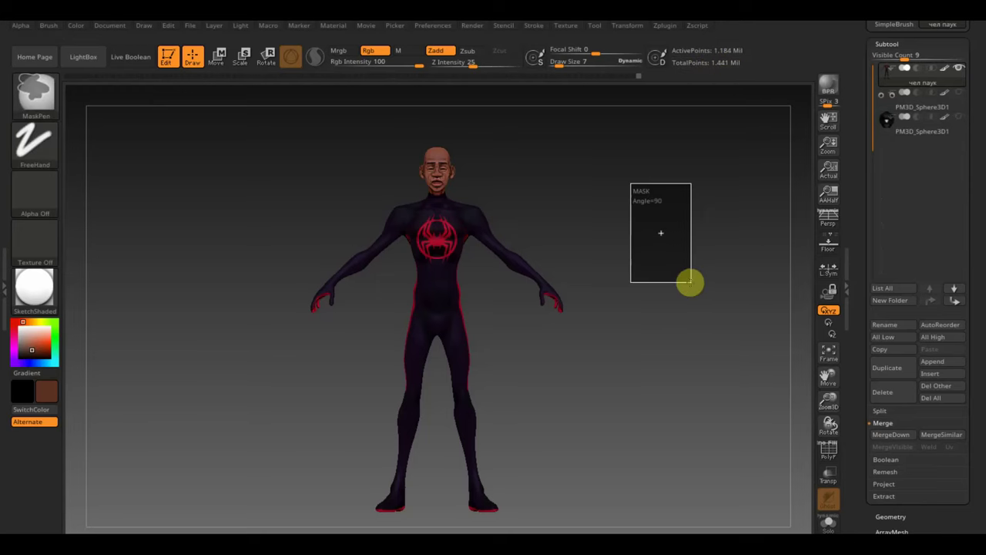
pyautogui.keyDown('ctrl'); pyautogui.moveTo(689, 282); pyautogui.dragTo(660, 265); pyautogui.keyUp('ctrl')
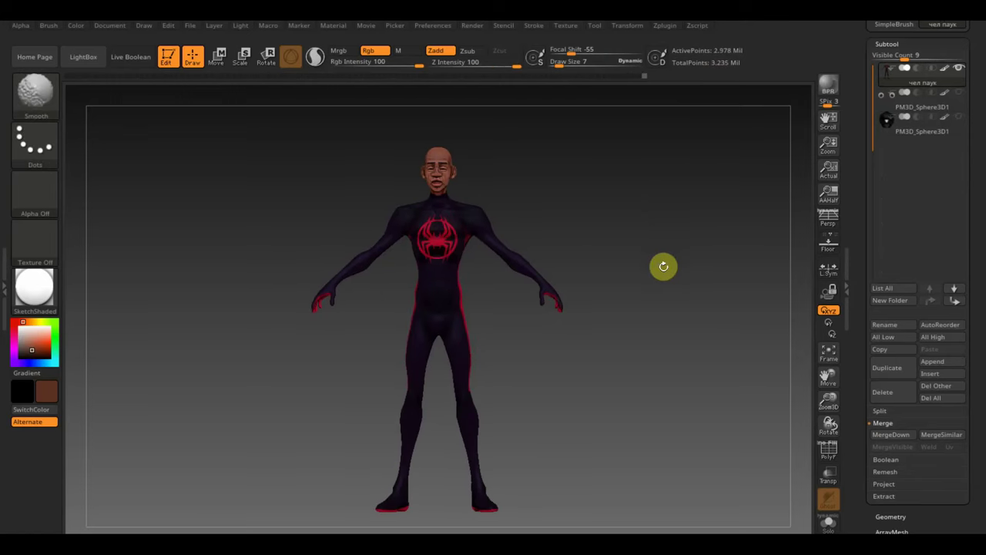
pyautogui.keyDown('alt'); pyautogui.moveTo(659, 265); pyautogui.dragTo(731, 412); pyautogui.keyUp('alt')
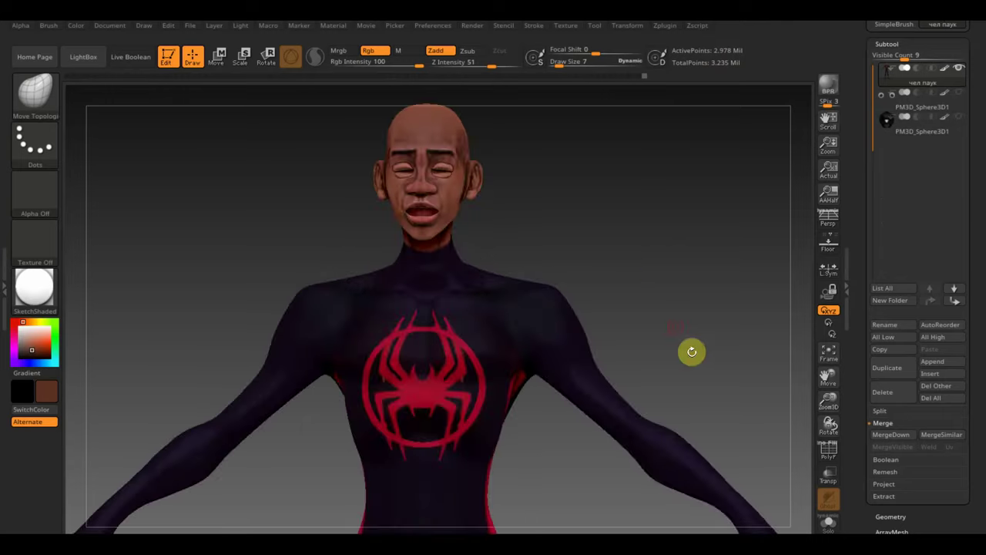
pyautogui.moveTo(667, 308)
pyautogui.mouseDown()
pyautogui.moveTo(786, 327)
pyautogui.moveTo(667, 313)
pyautogui.moveTo(682, 322)
pyautogui.mouseUp()
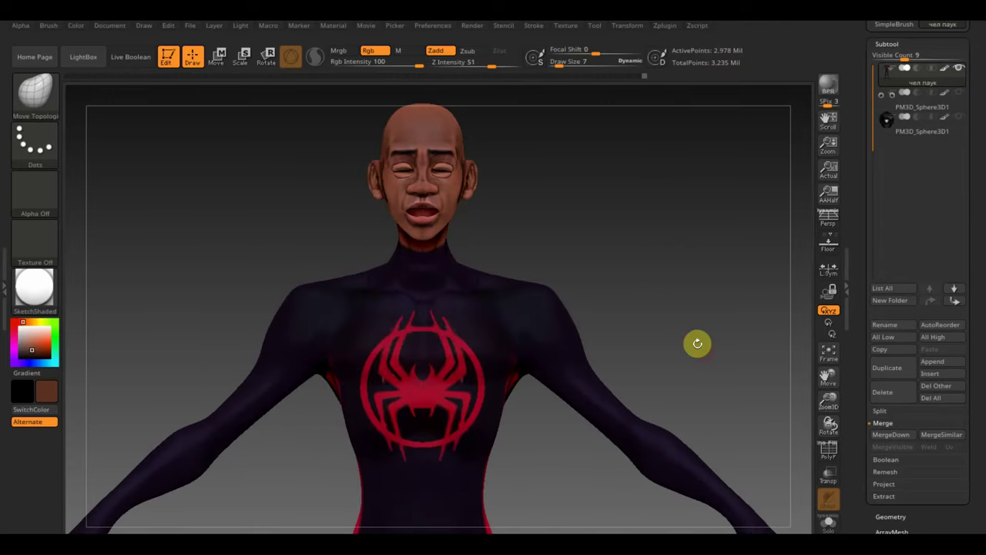
# Step: Inspect the framed character from the front, side profile and three-quarter views
pyautogui.press('f')
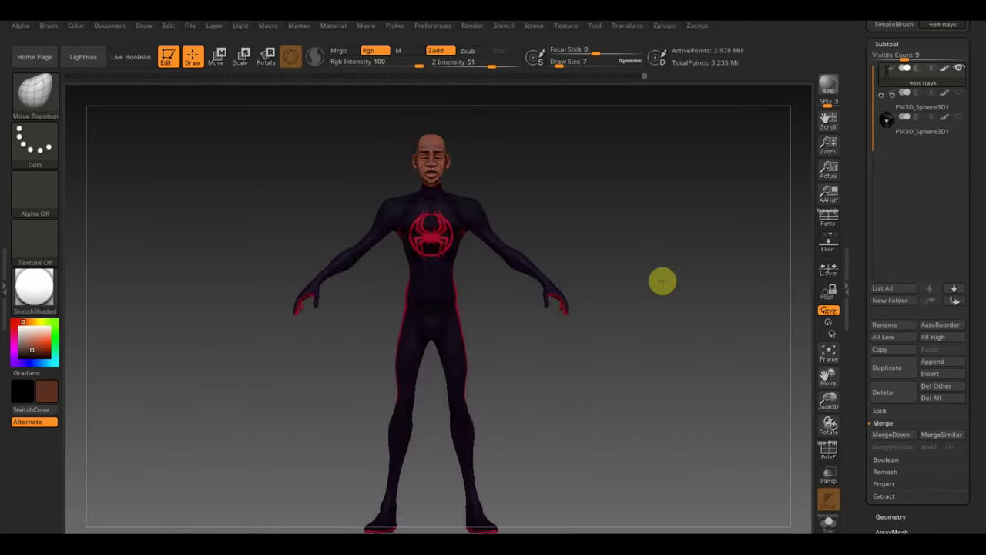
pyautogui.moveTo(662, 281)
pyautogui.mouseDown()
pyautogui.moveTo(550, 314)
pyautogui.moveTo(689, 467)
pyautogui.mouseUp()
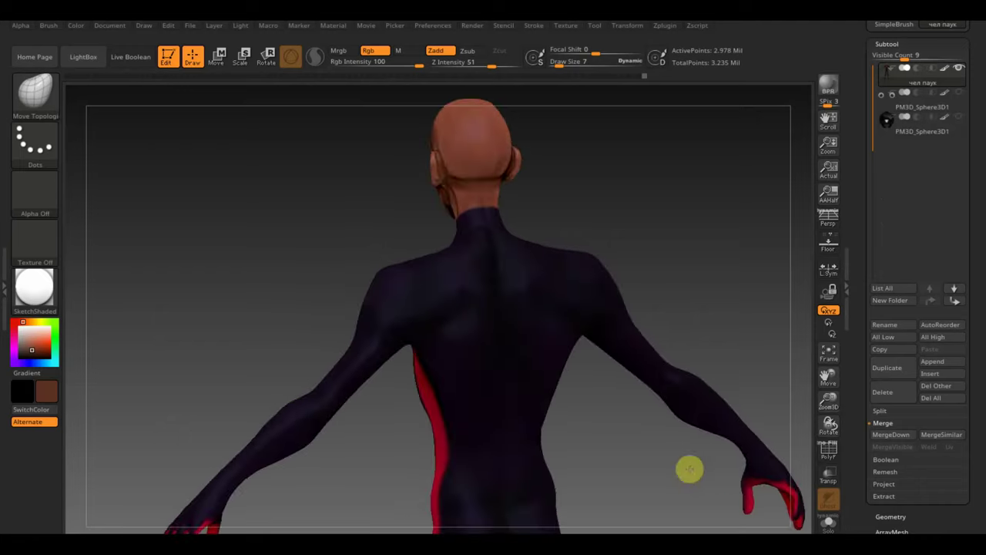
pyautogui.moveTo(616, 440)
pyautogui.keyDown('alt'); pyautogui.mouseDown()
pyautogui.moveTo(575, 183)
pyautogui.moveTo(605, 270)
pyautogui.moveTo(590, 189)
pyautogui.moveTo(603, 247)
pyautogui.moveTo(715, 252)
pyautogui.moveTo(627, 293)
pyautogui.moveTo(593, 264)
pyautogui.moveTo(592, 227)
pyautogui.moveTo(602, 281)
pyautogui.mouseUp(); pyautogui.keyUp('alt')
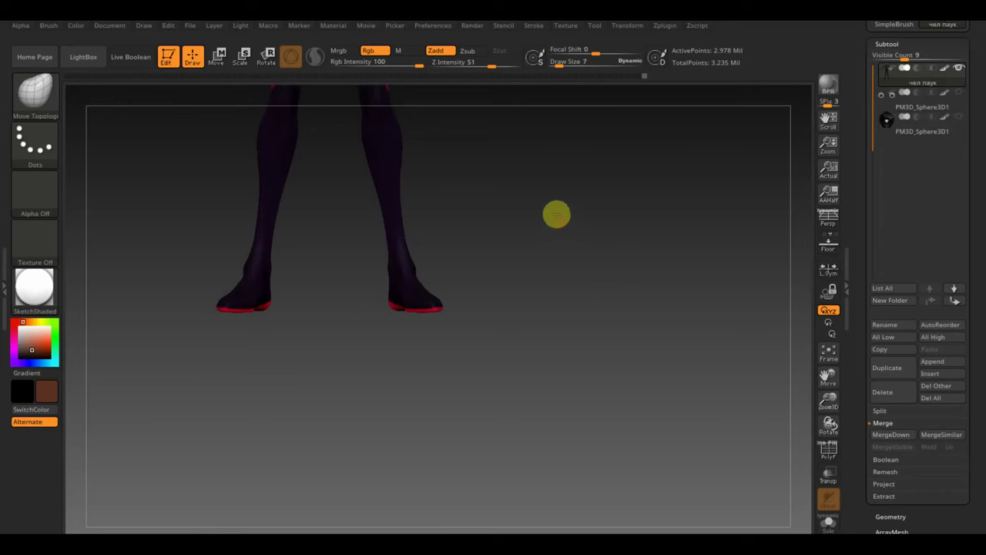
pyautogui.moveTo(557, 213)
pyautogui.mouseDown()
pyautogui.moveTo(651, 402)
pyautogui.moveTo(639, 301)
pyautogui.moveTo(629, 392)
pyautogui.moveTo(665, 424)
pyautogui.mouseUp()
pyautogui.press('f')
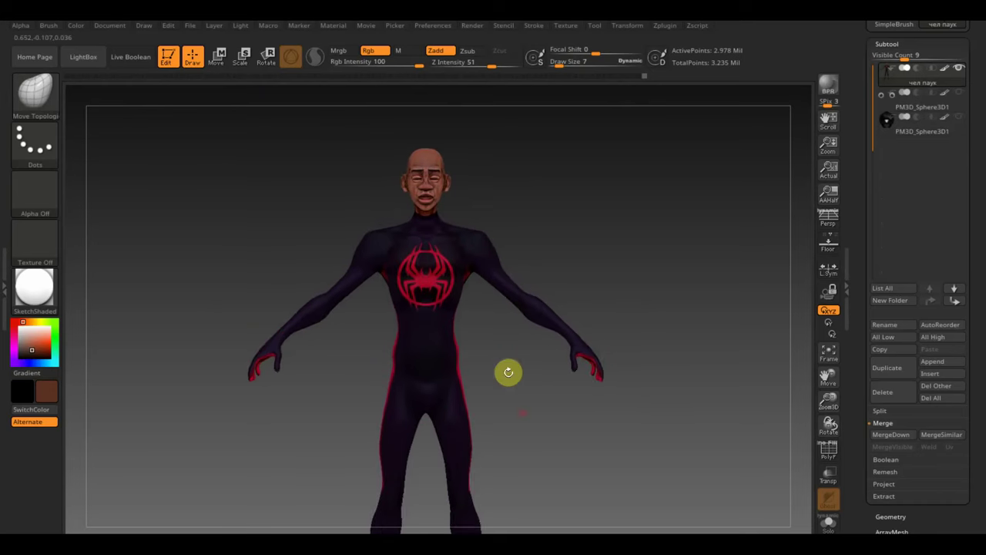
pyautogui.moveTo(508, 372)
pyautogui.mouseDown()
pyautogui.moveTo(547, 434)
pyautogui.moveTo(577, 427)
pyautogui.mouseUp()
pyautogui.keyDown('alt'); pyautogui.moveTo(588, 346); pyautogui.dragTo(627, 492); pyautogui.keyUp('alt')
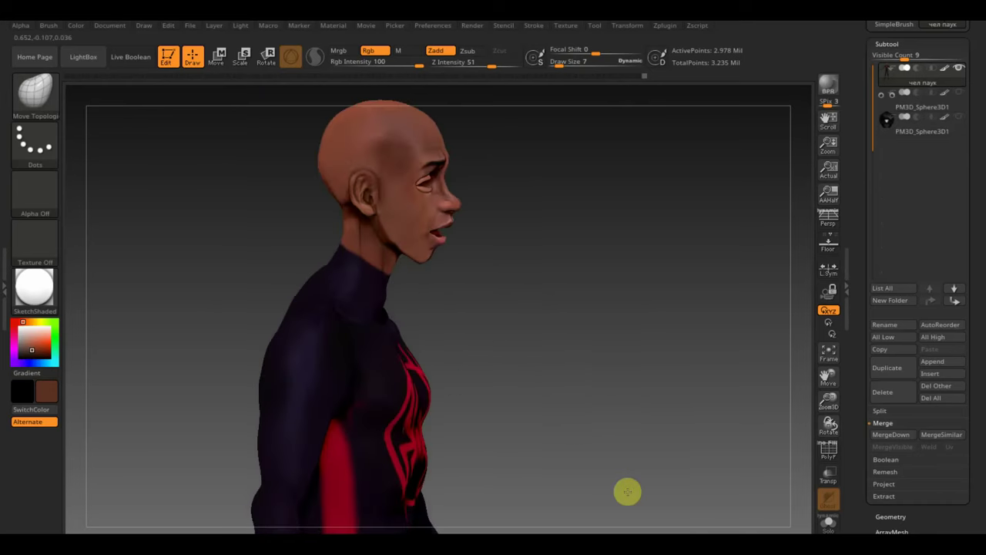
pyautogui.keyDown('alt'); pyautogui.moveTo(630, 346); pyautogui.dragTo(656, 414); pyautogui.keyUp('alt')
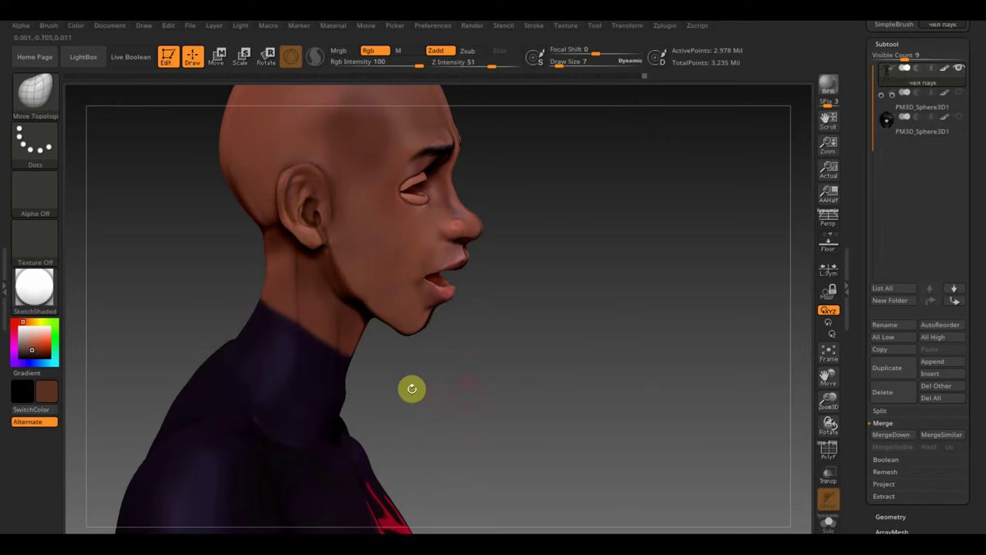
pyautogui.moveTo(412, 388)
pyautogui.mouseDown()
pyautogui.moveTo(451, 416)
pyautogui.moveTo(266, 439)
pyautogui.mouseUp()
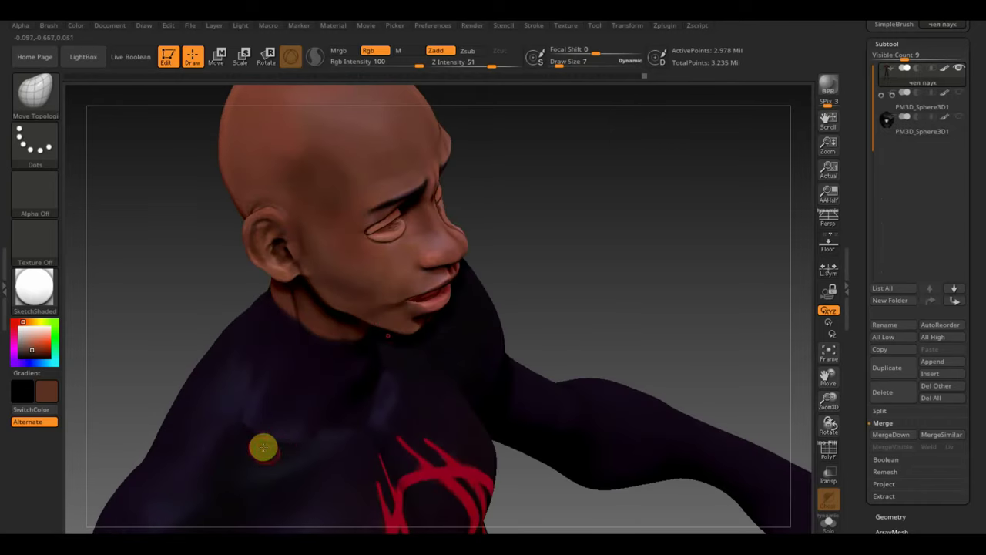
# Step: Turn off polypaint to view the bare clay from the back and side
pyautogui.click(905, 92)
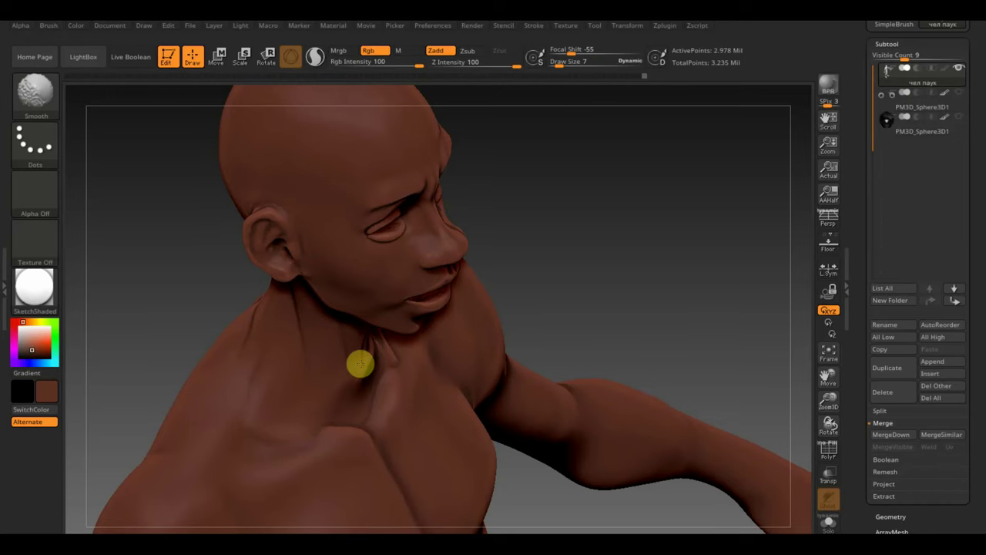
pyautogui.moveTo(126, 314); pyautogui.dragTo(174, 303)
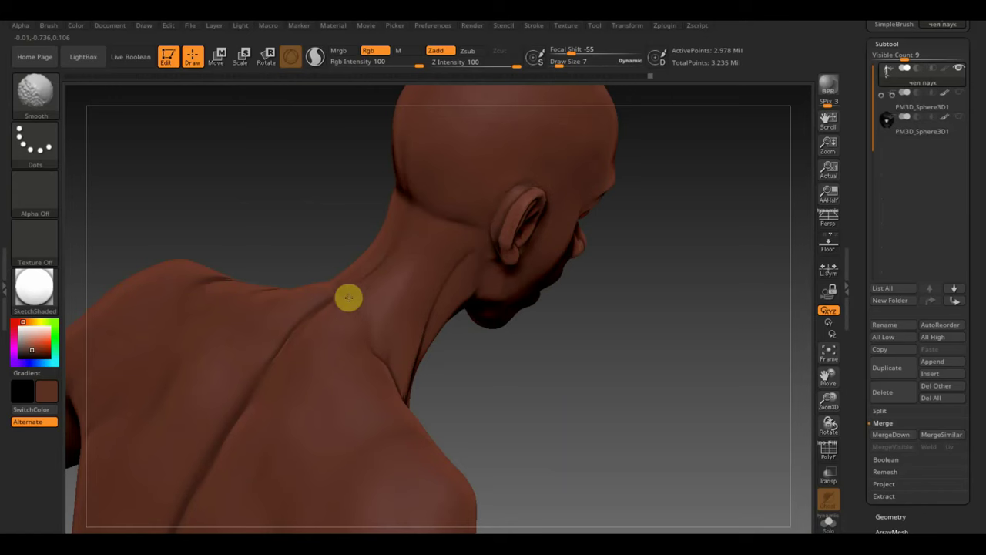
pyautogui.keyDown('shift'); pyautogui.moveTo(409, 339); pyautogui.dragTo(416, 343, button='right'); pyautogui.keyUp('shift')
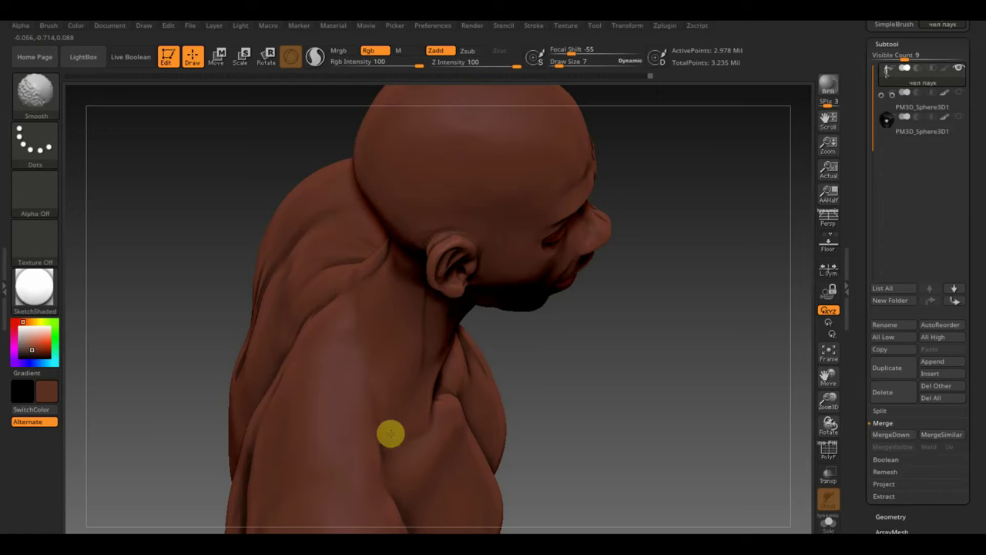
# Step: Switch brushes with BMT, then smooth the side of the neck with Shift
pyautogui.press('b')
pyautogui.press('m')
pyautogui.press('t')
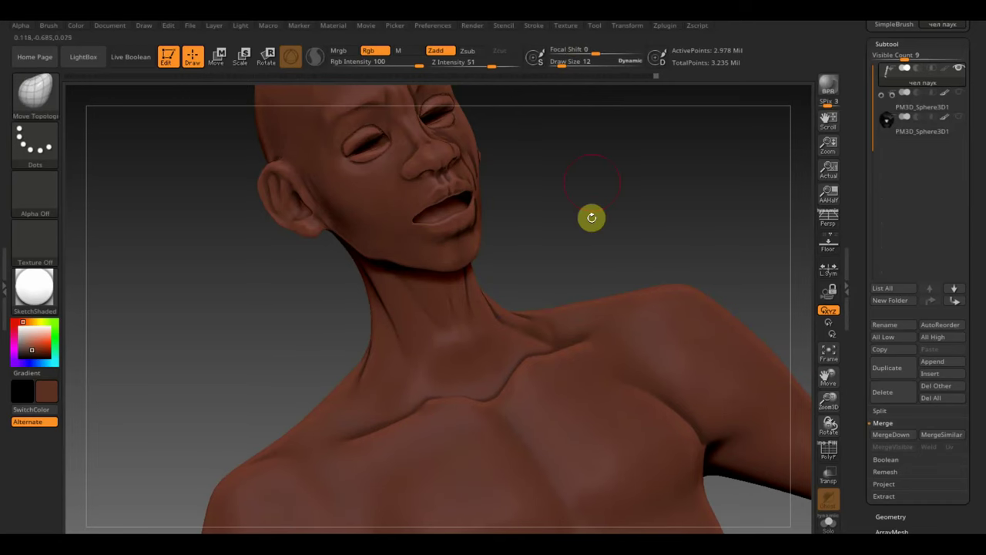
pyautogui.moveTo(590, 216)
pyautogui.mouseDown()
pyautogui.moveTo(532, 275)
pyautogui.moveTo(524, 325)
pyautogui.moveTo(485, 345)
pyautogui.mouseUp()
pyautogui.press('shift')
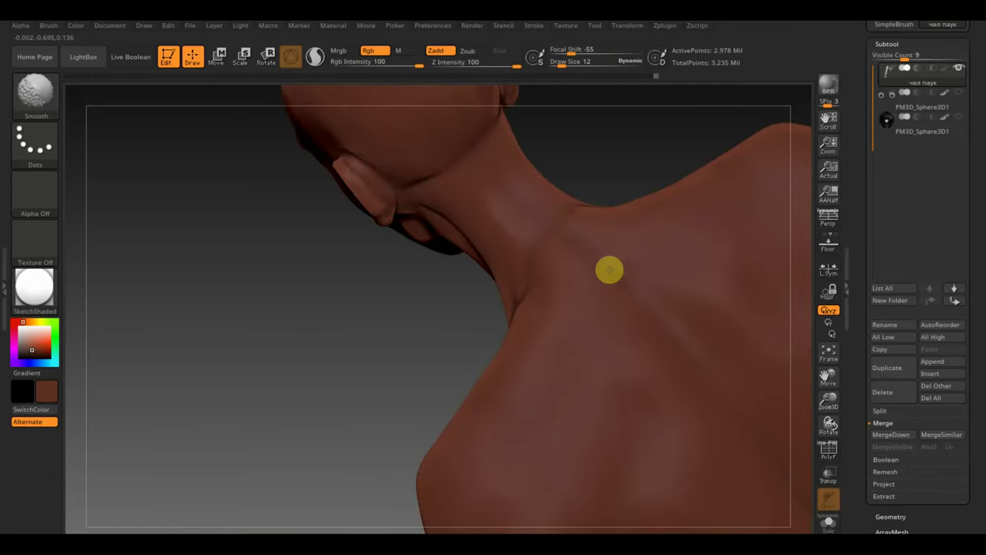
pyautogui.moveTo(583, 191)
pyautogui.keyDown('shift'); pyautogui.mouseDown()
pyautogui.moveTo(539, 275)
pyautogui.moveTo(575, 198)
pyautogui.moveTo(533, 252)
pyautogui.moveTo(552, 251)
pyautogui.moveTo(583, 191)
pyautogui.moveTo(534, 239)
pyautogui.moveTo(539, 266)
pyautogui.moveTo(530, 255)
pyautogui.moveTo(562, 258)
pyautogui.moveTo(562, 227)
pyautogui.moveTo(577, 200)
pyautogui.moveTo(552, 200)
pyautogui.moveTo(542, 284)
pyautogui.moveTo(532, 233)
pyautogui.moveTo(521, 330)
pyautogui.moveTo(554, 238)
pyautogui.moveTo(552, 284)
pyautogui.moveTo(565, 251)
pyautogui.moveTo(607, 218)
pyautogui.moveTo(656, 149)
pyautogui.moveTo(643, 191)
pyautogui.mouseUp(); pyautogui.keyUp('shift')
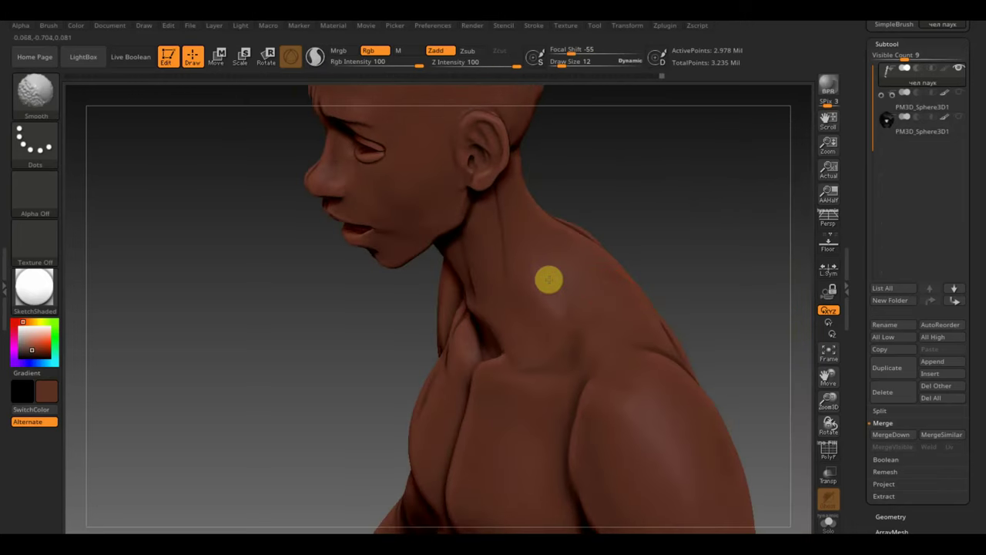
pyautogui.moveTo(662, 262)
pyautogui.keyDown('shift'); pyautogui.mouseDown()
pyautogui.moveTo(720, 244)
pyautogui.moveTo(742, 220)
pyautogui.moveTo(802, 269)
pyautogui.mouseUp(); pyautogui.keyUp('shift')
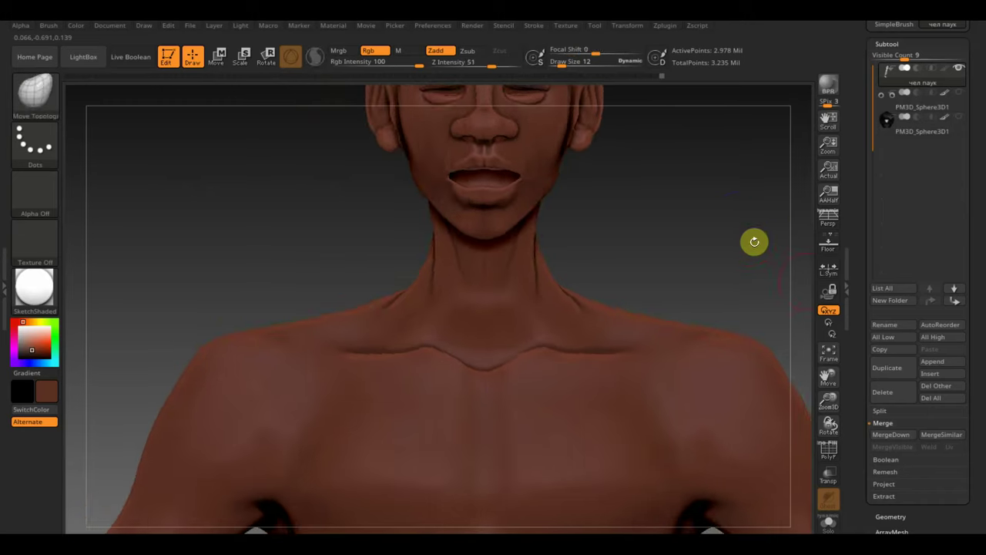
pyautogui.moveTo(923, 73)
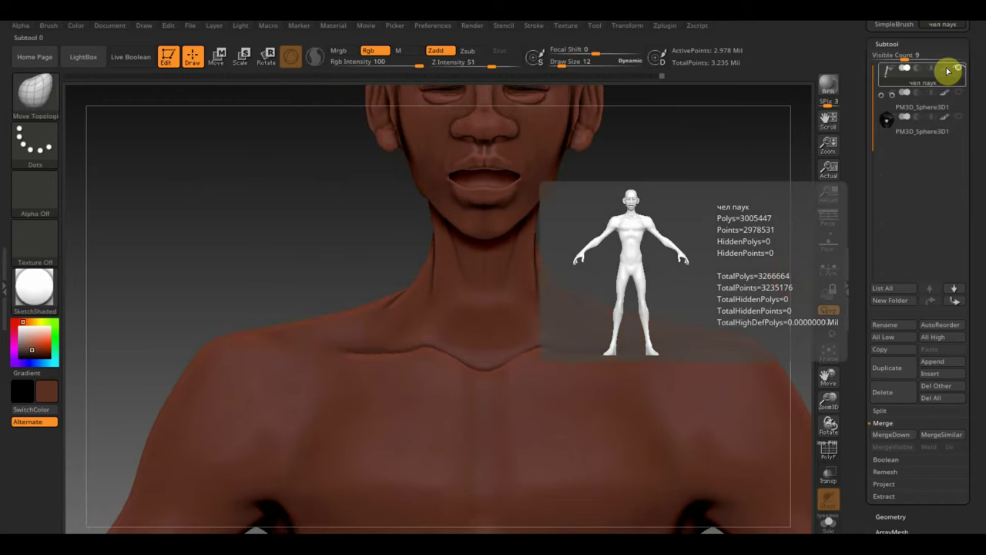
# Step: Show polypaint again and DynaMesh the body at resolution 1840
pyautogui.click(955, 69)
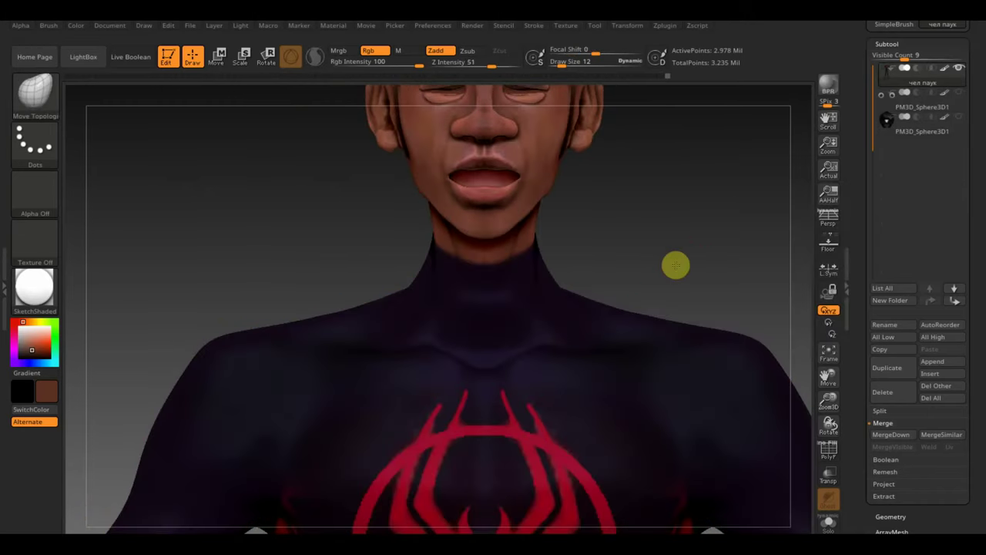
pyautogui.moveTo(676, 265)
pyautogui.keyDown('alt'); pyautogui.mouseDown()
pyautogui.moveTo(566, 79)
pyautogui.moveTo(656, 238)
pyautogui.moveTo(564, 151)
pyautogui.moveTo(638, 220)
pyautogui.moveTo(619, 203)
pyautogui.mouseUp(); pyautogui.keyUp('alt')
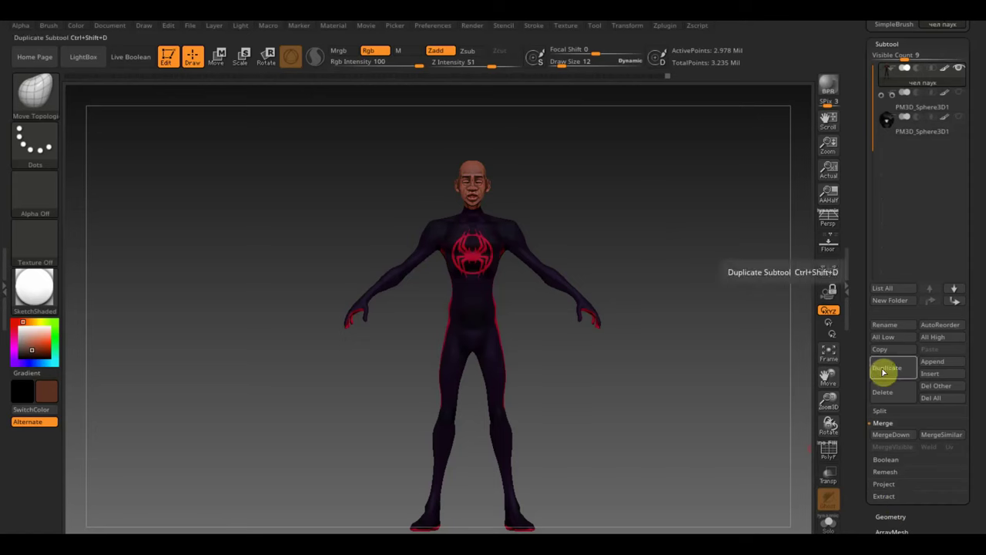
pyautogui.moveTo(983, 476); pyautogui.dragTo(983, 428)
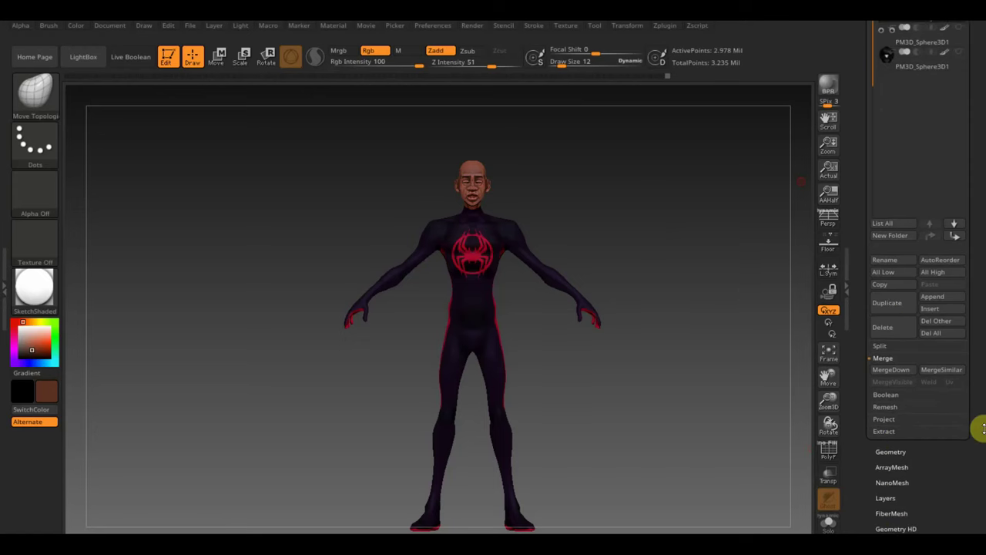
pyautogui.click(902, 451)
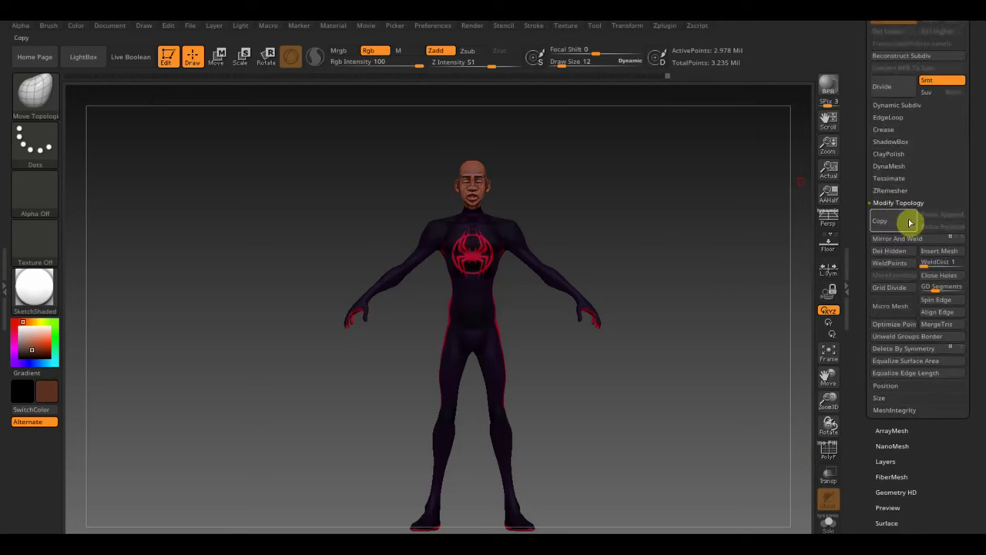
pyautogui.click(894, 167)
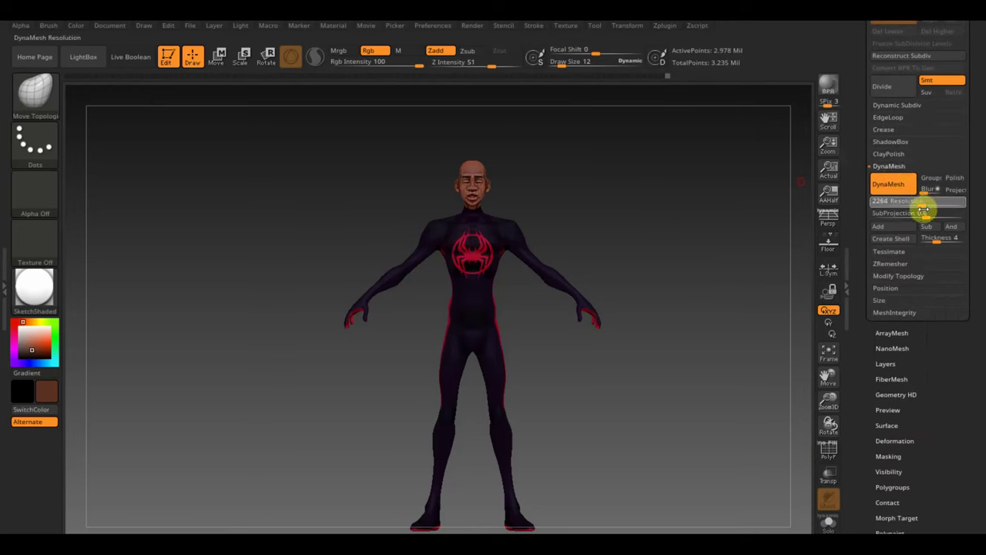
pyautogui.moveTo(916, 212); pyautogui.dragTo(909, 213)
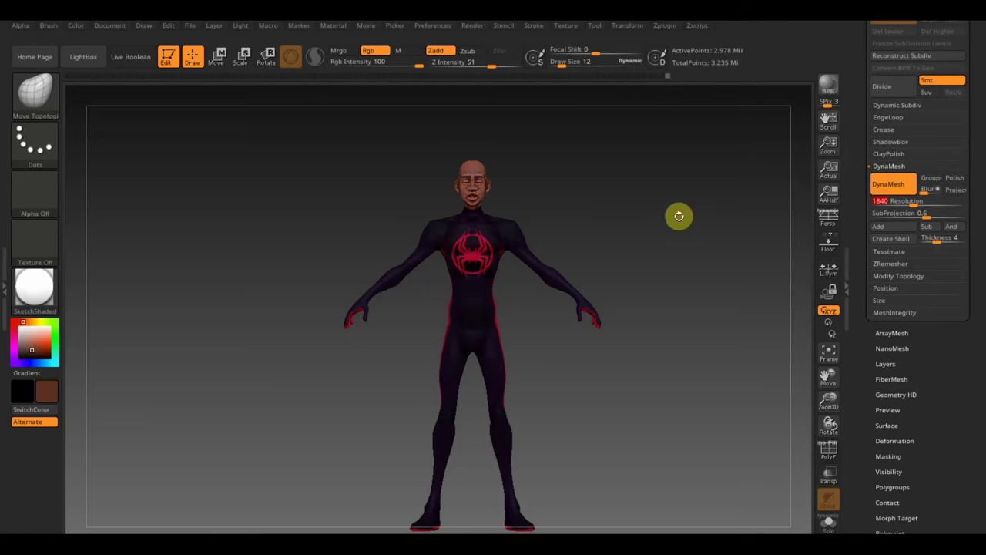
pyautogui.press('ctrl')
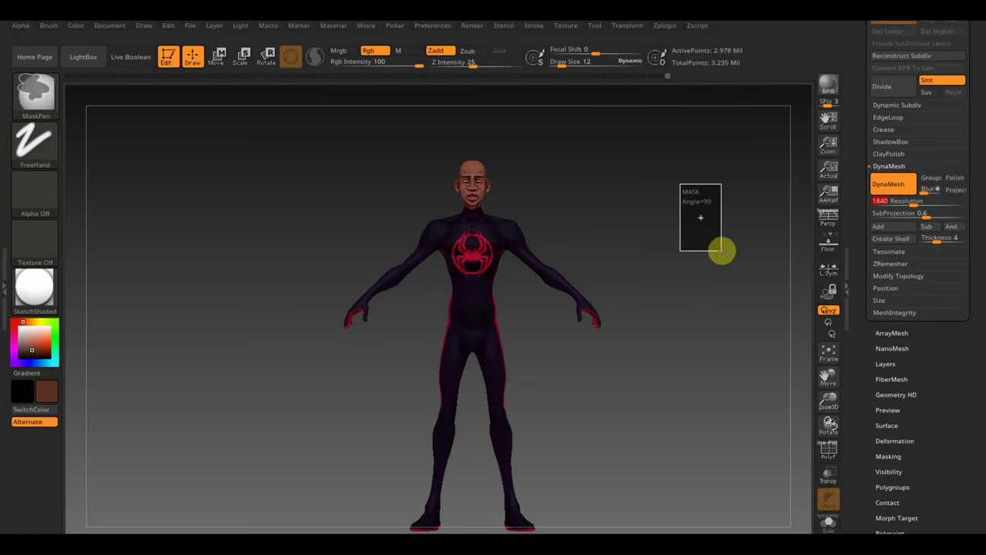
pyautogui.keyDown('ctrl'); pyautogui.click(721, 249); pyautogui.keyUp('ctrl')
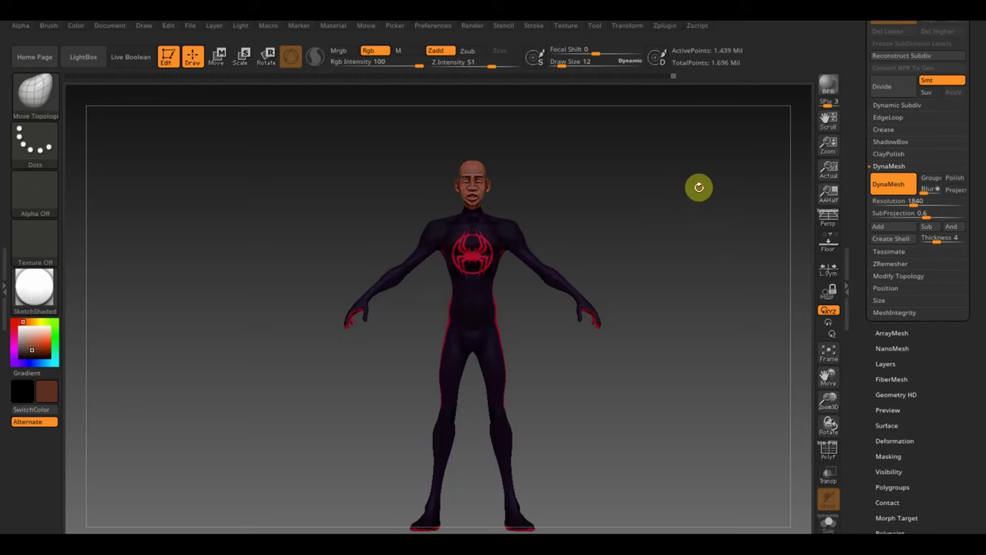
# Step: Zoom in on the torso, pick the Standard brush and tilt the head back
pyautogui.keyDown('alt'); pyautogui.moveTo(676, 238); pyautogui.dragTo(719, 350); pyautogui.keyUp('alt')
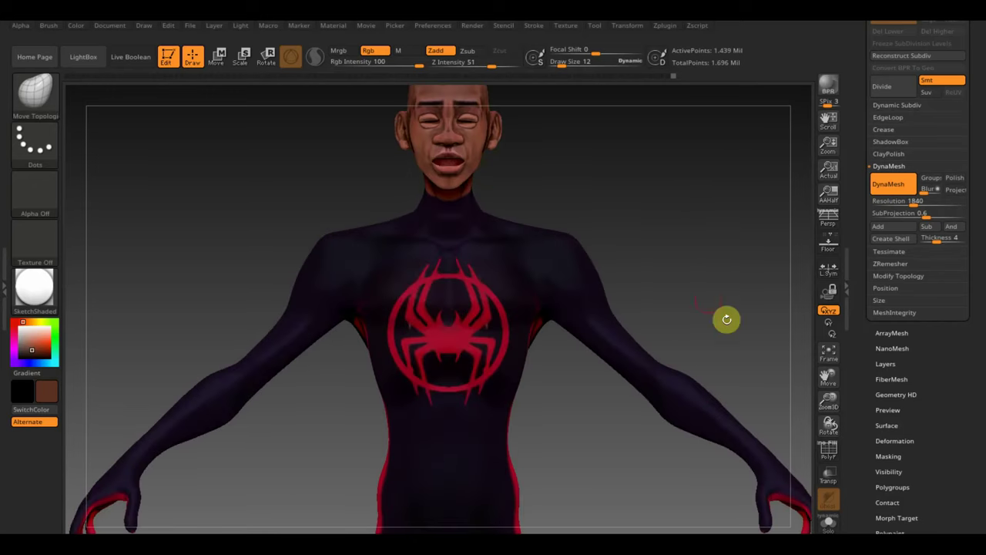
pyautogui.moveTo(675, 271); pyautogui.dragTo(661, 244)
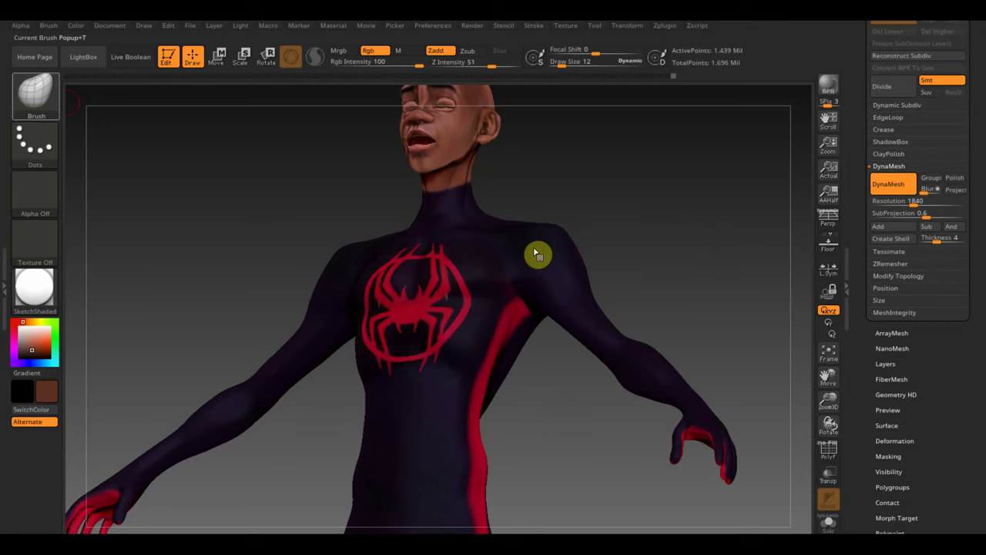
pyautogui.press('b')
pyautogui.click(389, 113)
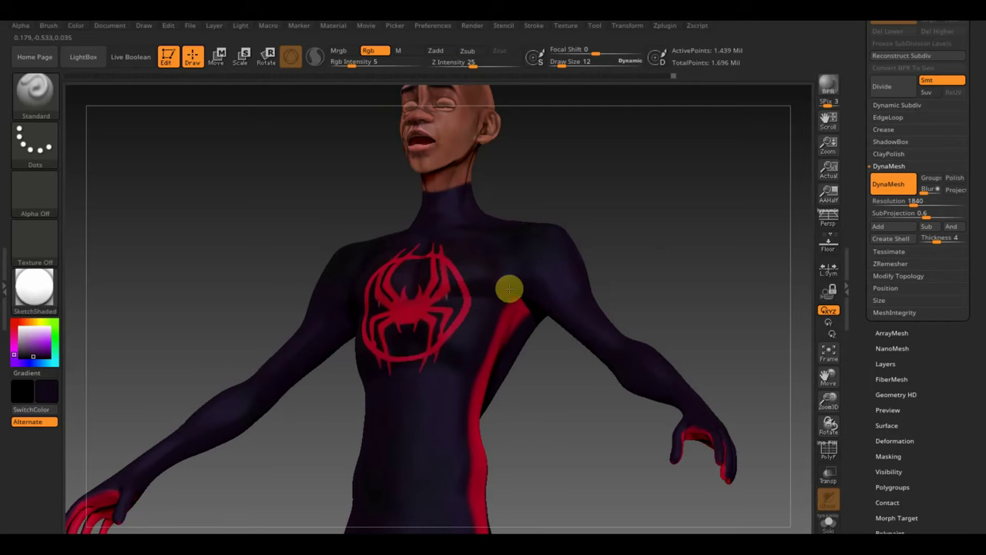
pyautogui.moveTo(643, 263)
pyautogui.mouseDown()
pyautogui.moveTo(685, 210)
pyautogui.moveTo(649, 162)
pyautogui.moveTo(717, 321)
pyautogui.moveTo(700, 310)
pyautogui.moveTo(695, 278)
pyautogui.moveTo(656, 441)
pyautogui.moveTo(564, 267)
pyautogui.mouseUp()
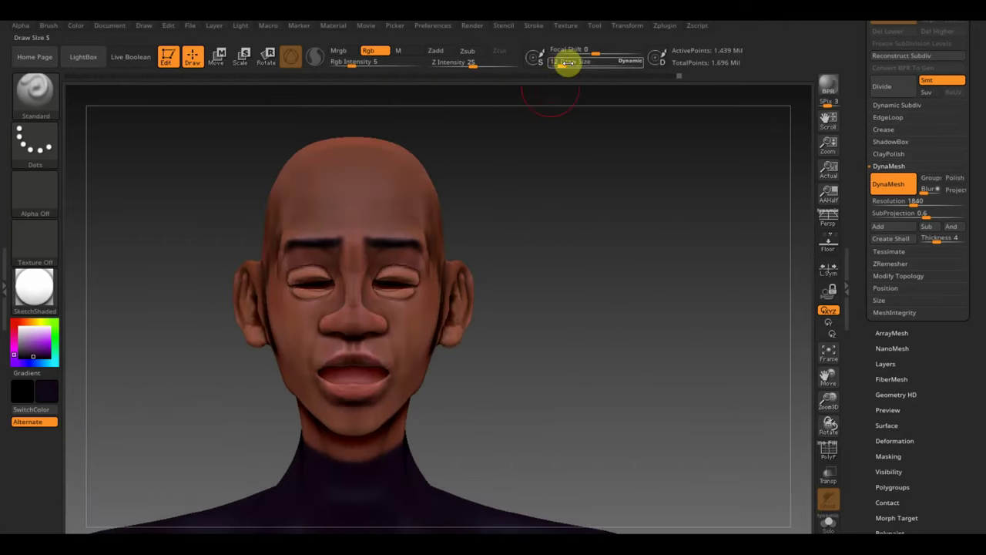
# Step: At brush size 5, smooth the skin around the right eyelid, cheek and eye
pyautogui.moveTo(565, 61); pyautogui.dragTo(558, 63)
pyautogui.press('shift')
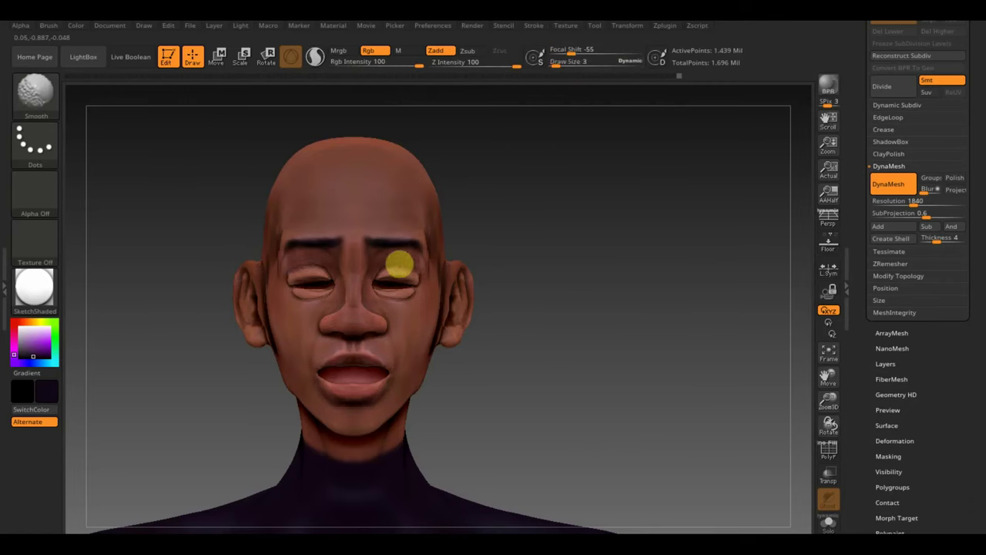
pyautogui.moveTo(399, 264)
pyautogui.keyDown('shift'); pyautogui.mouseDown()
pyautogui.moveTo(407, 286)
pyautogui.moveTo(421, 277)
pyautogui.moveTo(391, 304)
pyautogui.moveTo(403, 319)
pyautogui.mouseUp(); pyautogui.keyUp('shift')
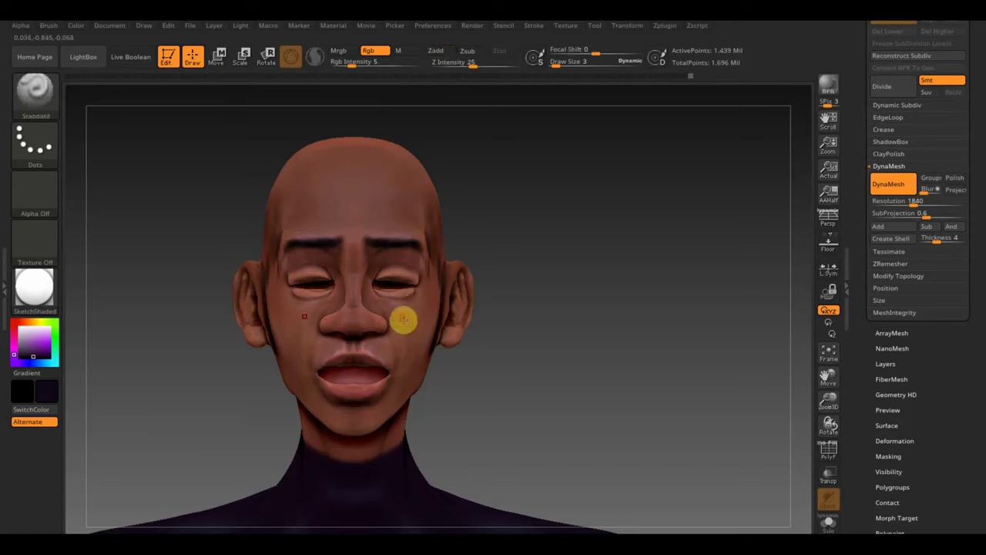
pyautogui.moveTo(485, 296); pyautogui.dragTo(547, 286)
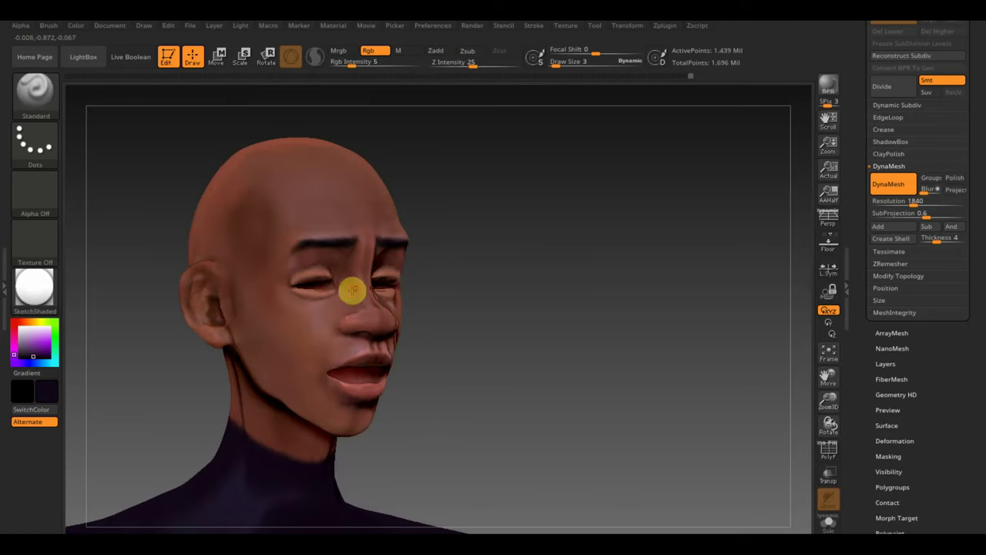
pyautogui.keyDown('shift'); pyautogui.moveTo(337, 300); pyautogui.dragTo(345, 290); pyautogui.keyUp('shift')
pyautogui.press('shift')
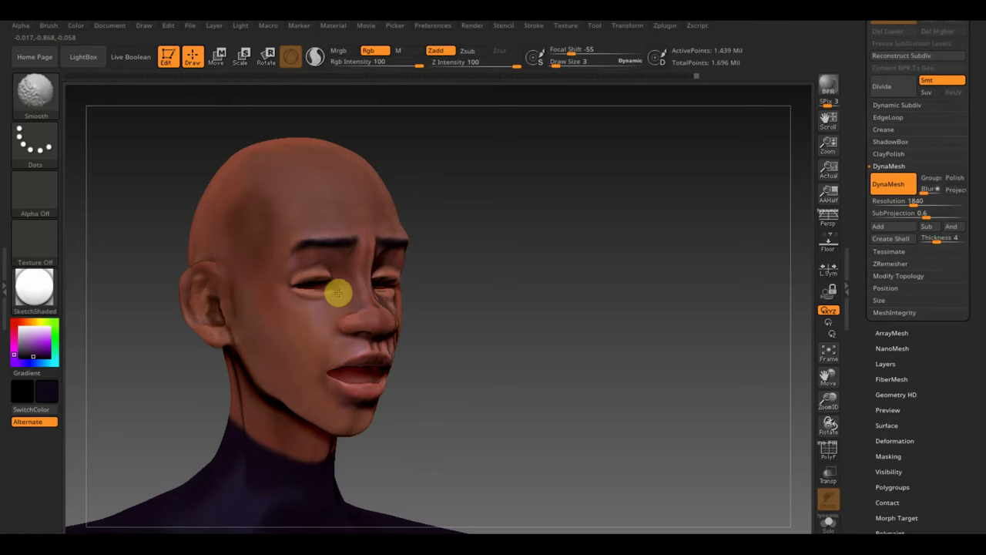
pyautogui.moveTo(337, 293)
pyautogui.keyDown('shift'); pyautogui.mouseDown()
pyautogui.moveTo(318, 296)
pyautogui.moveTo(292, 272)
pyautogui.mouseUp(); pyautogui.keyUp('shift')
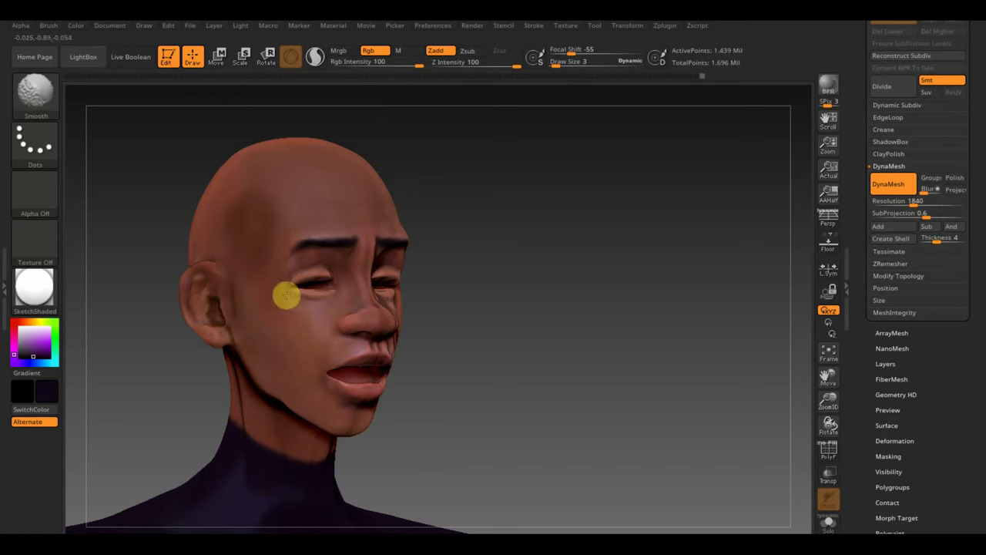
pyautogui.moveTo(480, 267); pyautogui.dragTo(449, 281)
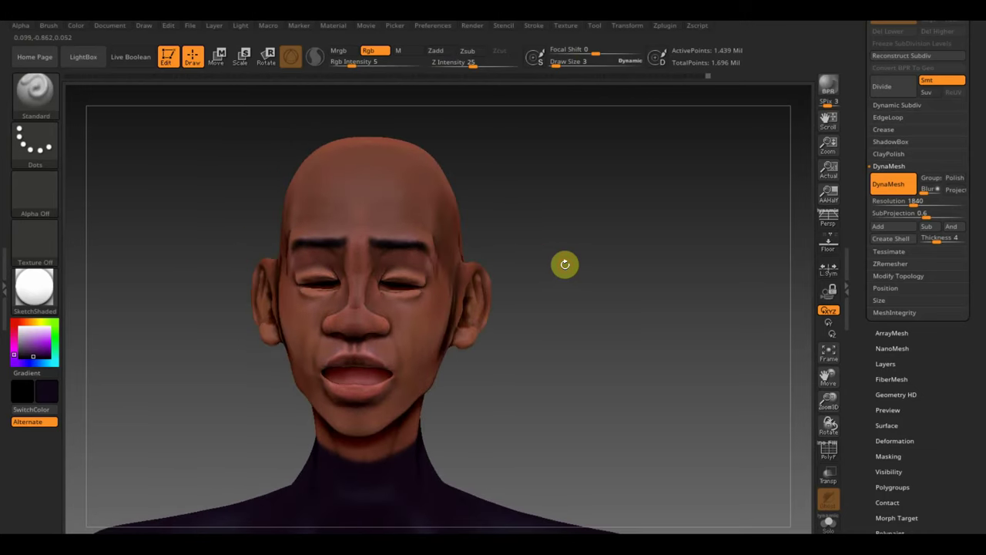
pyautogui.keyDown('alt'); pyautogui.moveTo(565, 265); pyautogui.dragTo(592, 319); pyautogui.keyUp('alt')
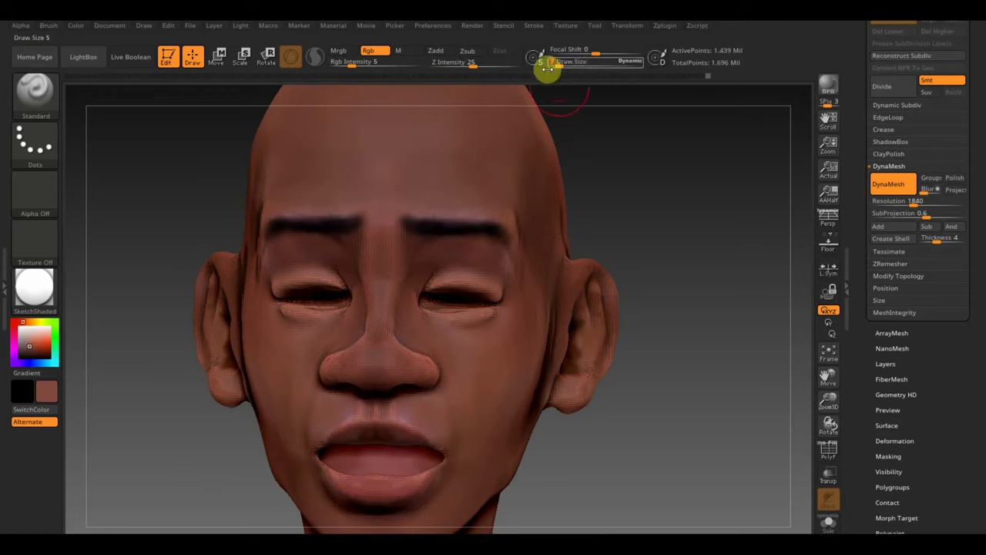
# Step: Paint the right eyebrow with a size 1 brush at Rgb Intensity 100
pyautogui.moveTo(547, 68); pyautogui.dragTo(551, 68)
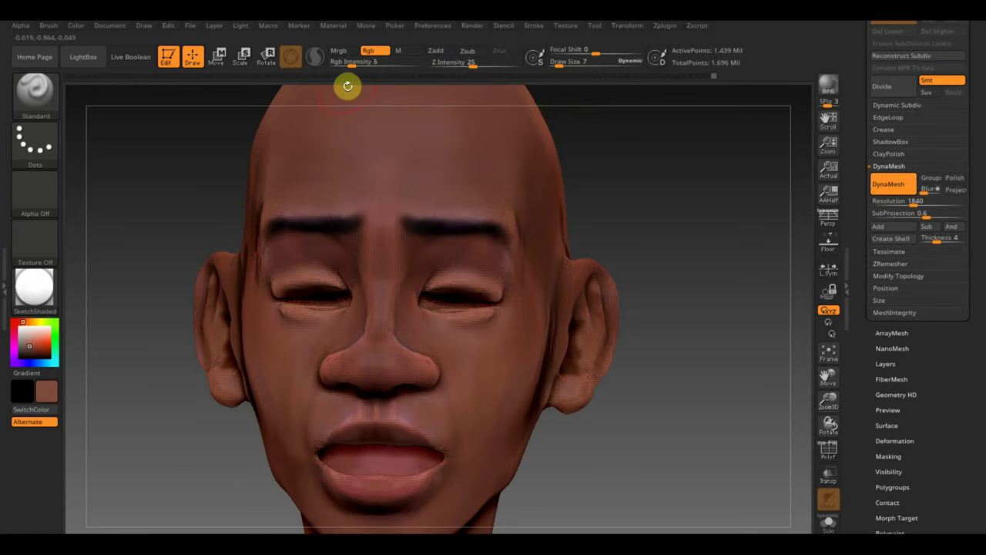
pyautogui.moveTo(352, 64); pyautogui.dragTo(359, 66)
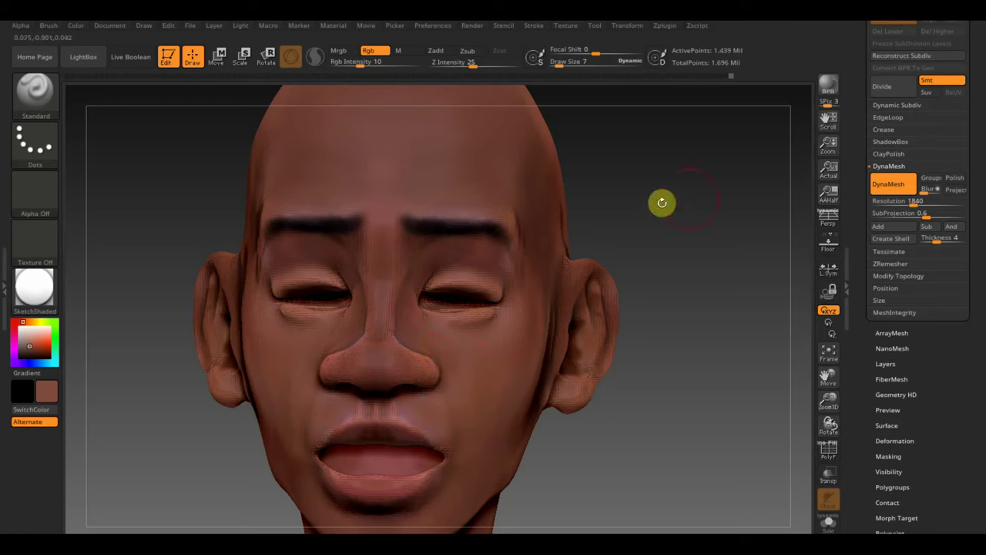
pyautogui.moveTo(582, 67); pyautogui.dragTo(553, 61)
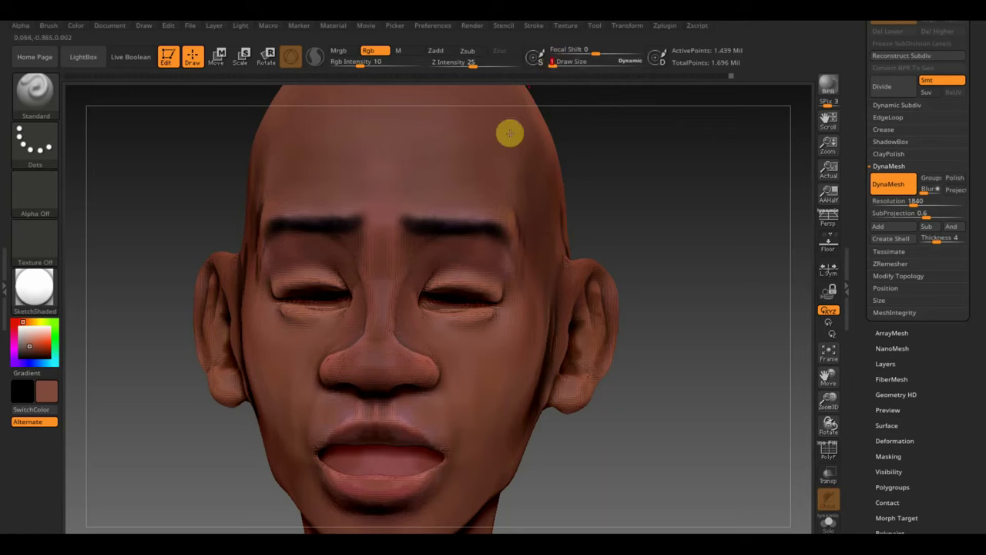
pyautogui.moveTo(551, 63); pyautogui.dragTo(553, 64)
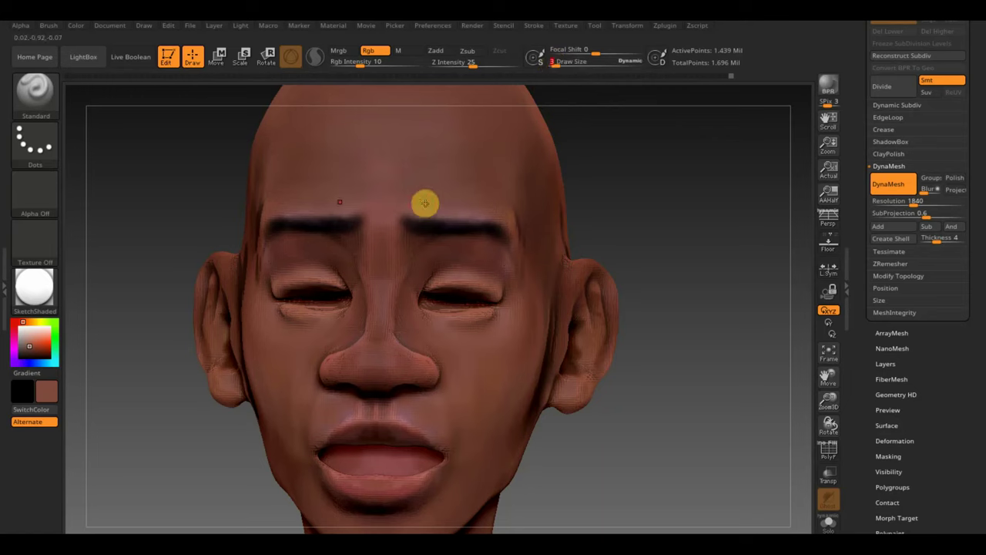
pyautogui.moveTo(424, 201)
pyautogui.mouseDown()
pyautogui.moveTo(407, 205)
pyautogui.moveTo(416, 210)
pyautogui.mouseUp()
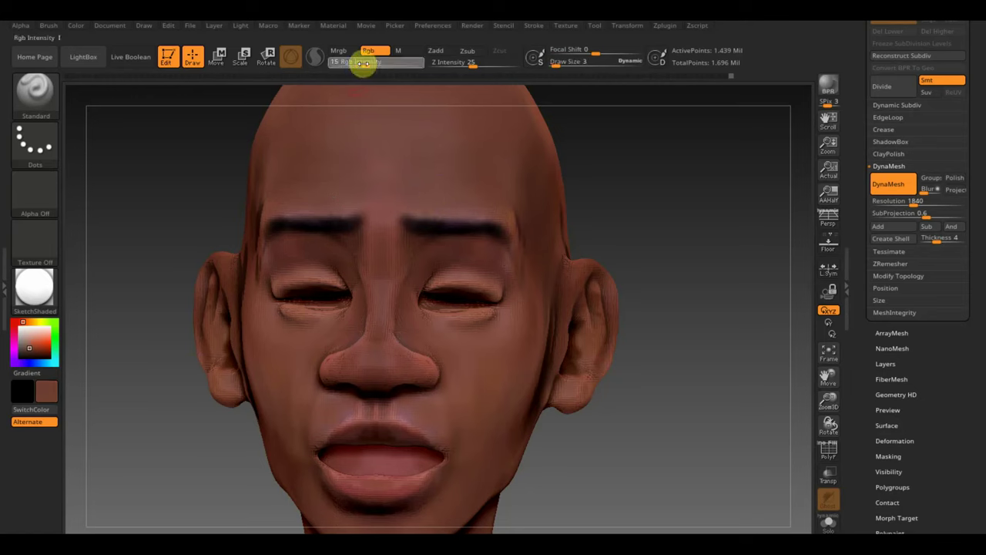
pyautogui.moveTo(359, 62); pyautogui.dragTo(426, 75)
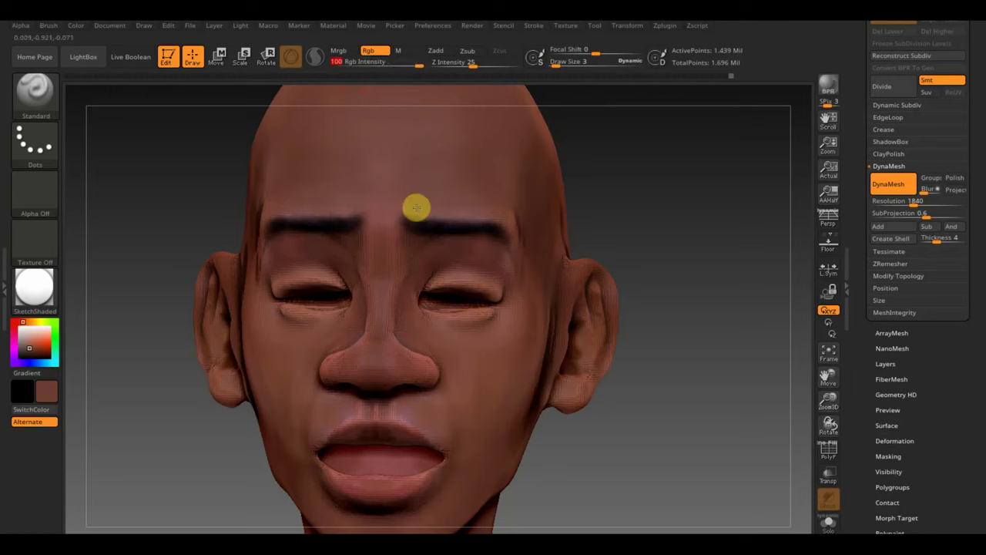
pyautogui.moveTo(441, 213)
pyautogui.mouseDown()
pyautogui.moveTo(458, 212)
pyautogui.moveTo(424, 247)
pyautogui.moveTo(409, 236)
pyautogui.moveTo(434, 247)
pyautogui.moveTo(406, 234)
pyautogui.moveTo(426, 240)
pyautogui.moveTo(426, 229)
pyautogui.mouseUp()
# Step: Rotate the head to check the face, then zoom out to the whole character
pyautogui.moveTo(656, 213); pyautogui.dragTo(670, 204)
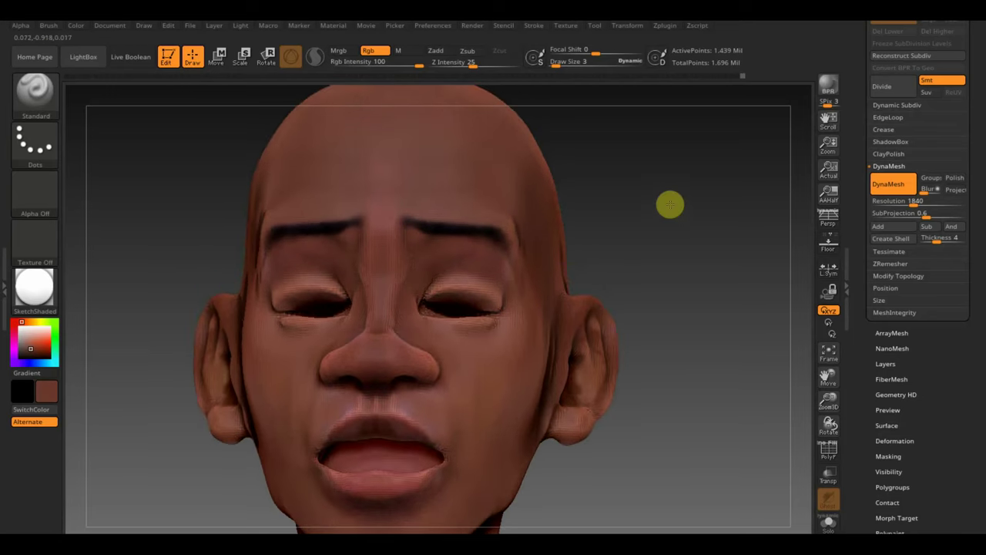
pyautogui.press('ctrl')
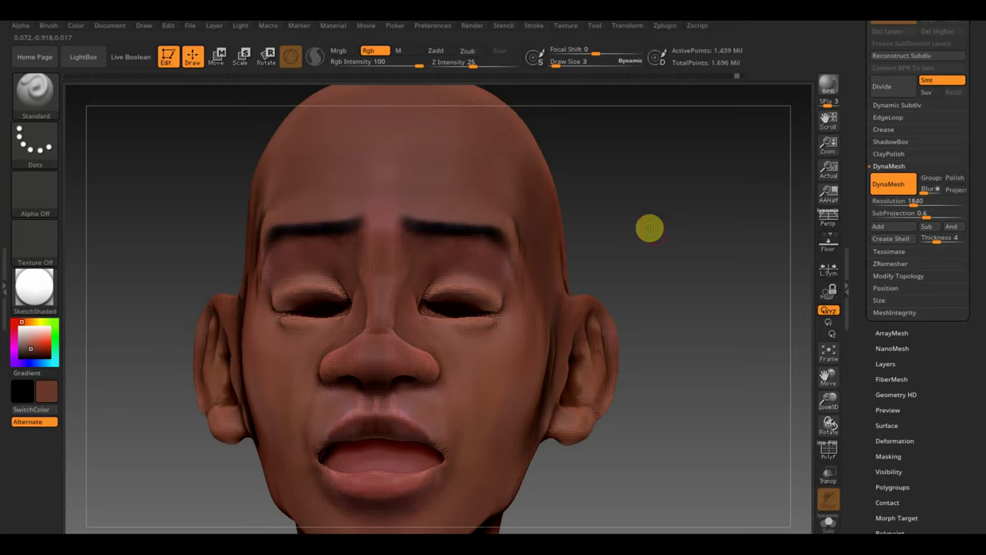
pyautogui.moveTo(649, 227); pyautogui.dragTo(658, 246)
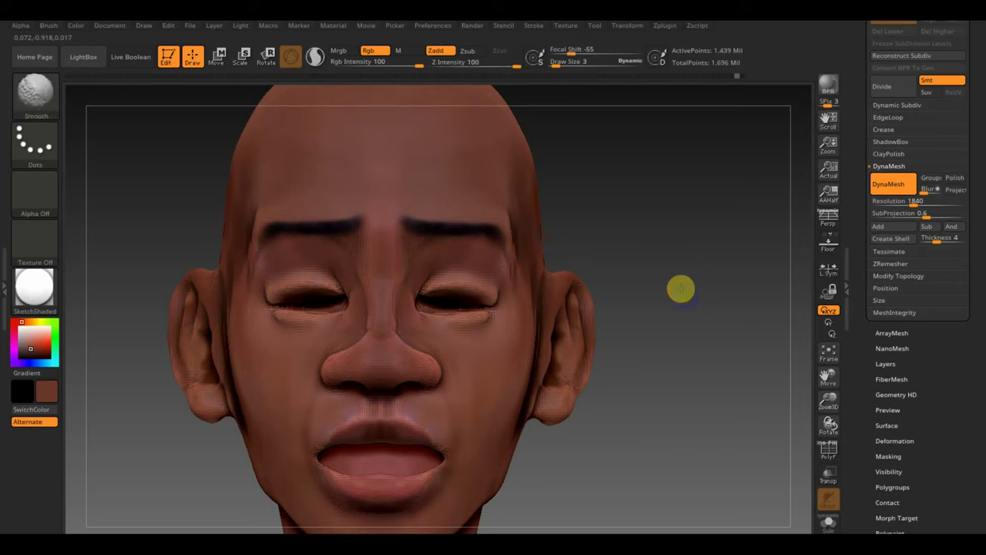
pyautogui.moveTo(681, 286); pyautogui.dragTo(698, 329)
pyautogui.moveTo(690, 404)
pyautogui.mouseDown()
pyautogui.moveTo(686, 379)
pyautogui.moveTo(592, 298)
pyautogui.moveTo(583, 269)
pyautogui.moveTo(603, 290)
pyautogui.moveTo(640, 238)
pyautogui.mouseUp()
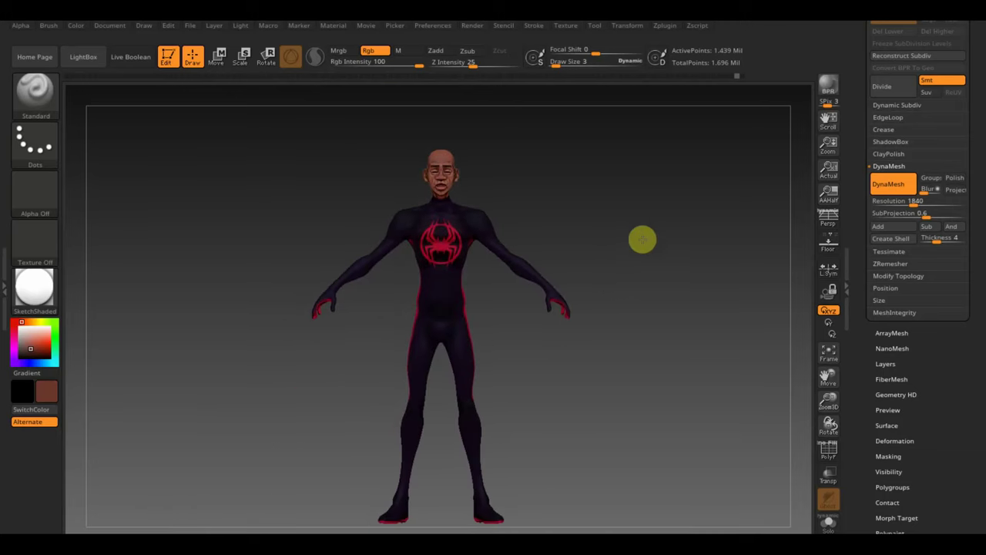
# Step: Expand the subtool list and duplicate the character's body subtool
pyautogui.scroll(10, 981, 74)
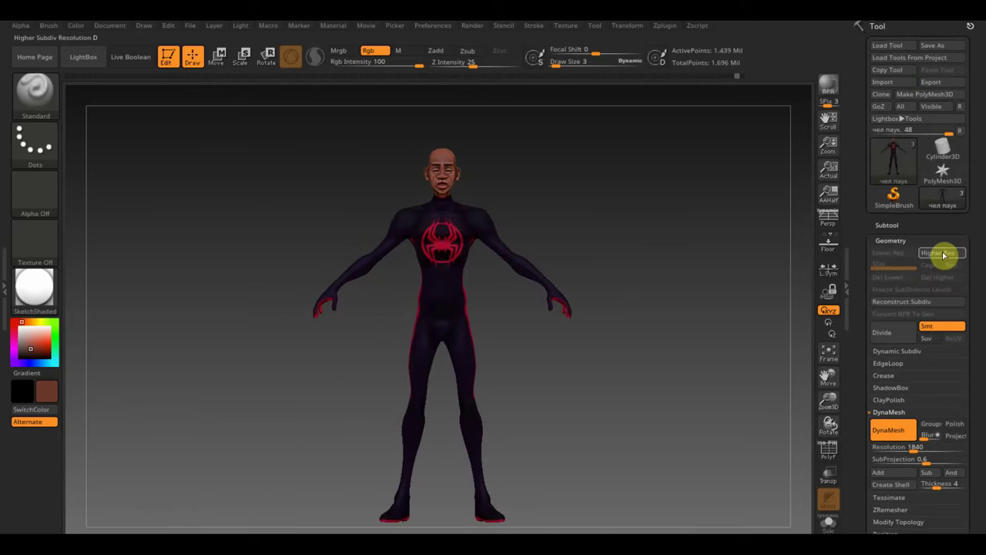
pyautogui.click(884, 225)
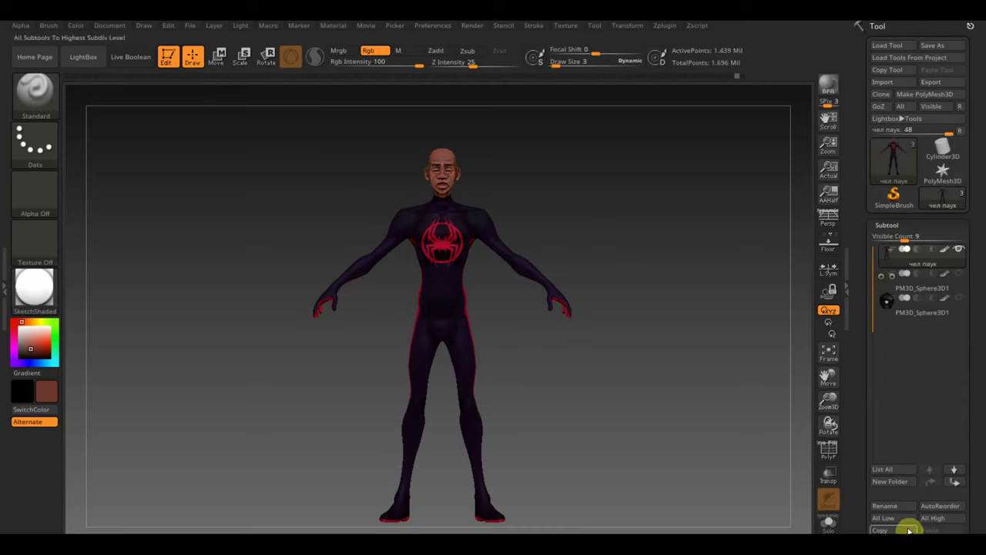
pyautogui.scroll(-2, 975, 473)
pyautogui.scroll(-3, 963, 431)
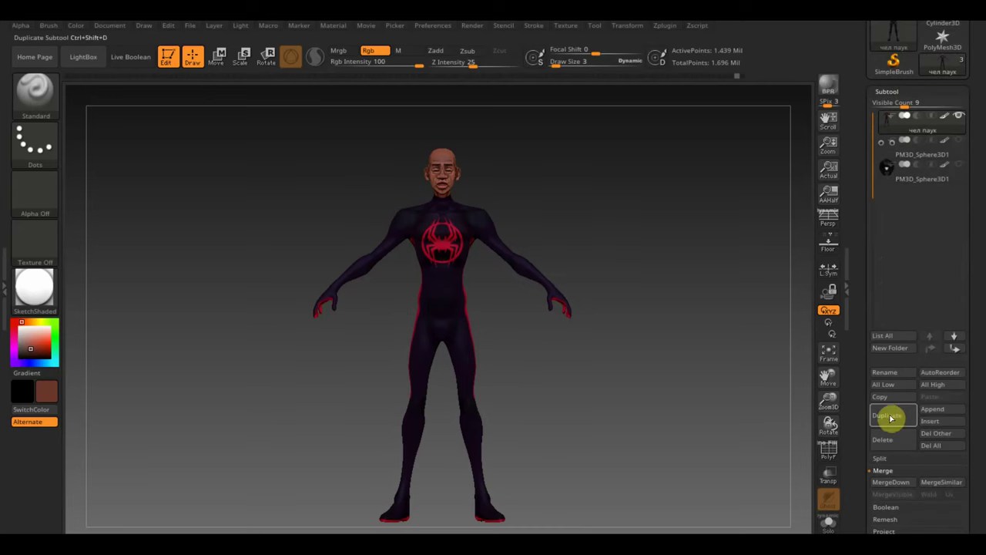
pyautogui.click(887, 416)
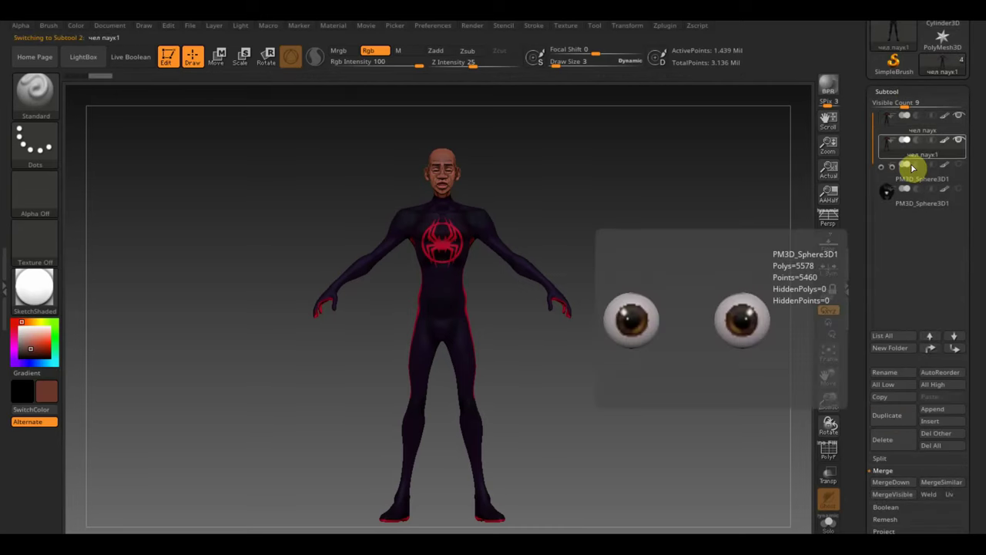
# Step: Select the original body subtool and bring up its Geometry > ZRemesher settings
pyautogui.click(895, 127)
pyautogui.scroll(-2, 972, 455)
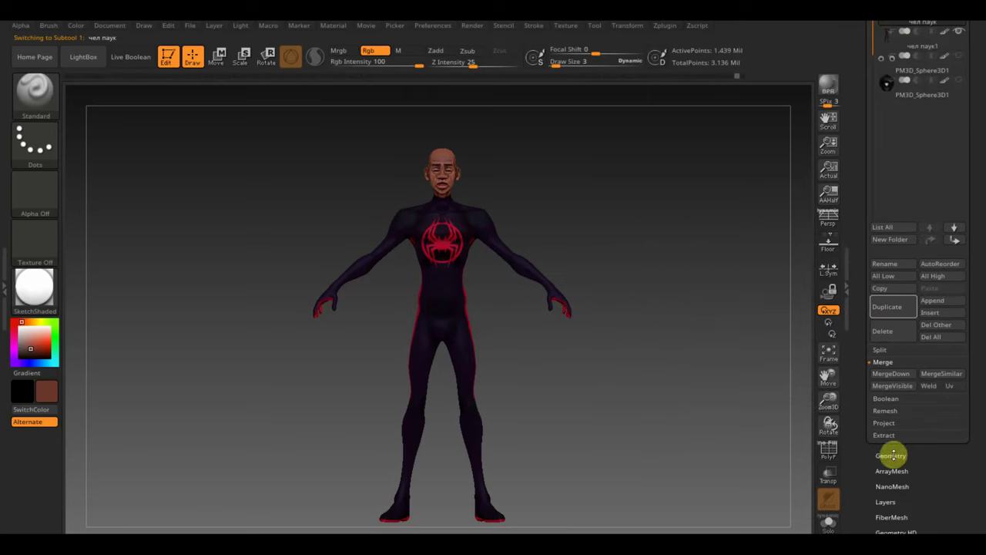
pyautogui.click(891, 454)
pyautogui.click(902, 267)
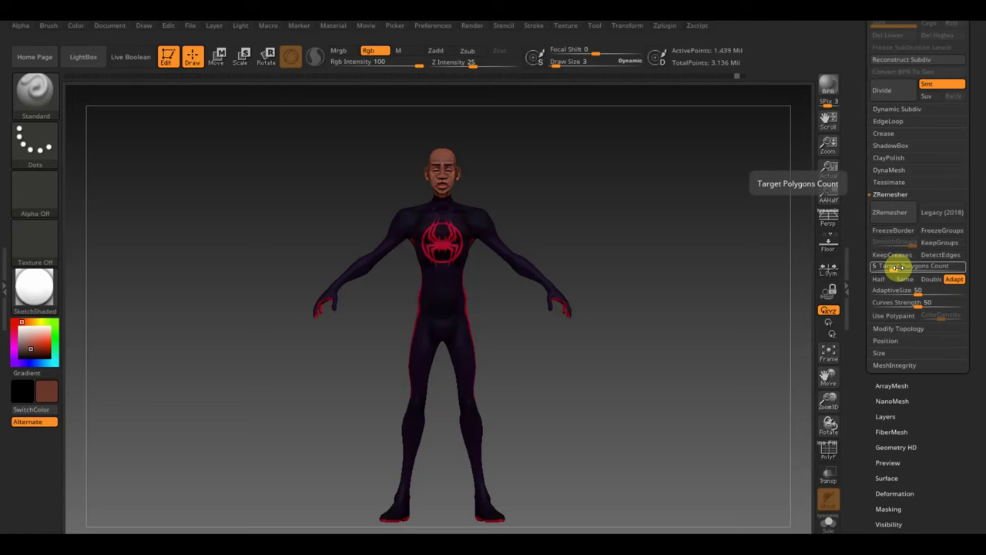
# Step: Enable Legacy (2018), confirm target polygon count 5, and run ZRemesher on the body
pyautogui.press('Return')
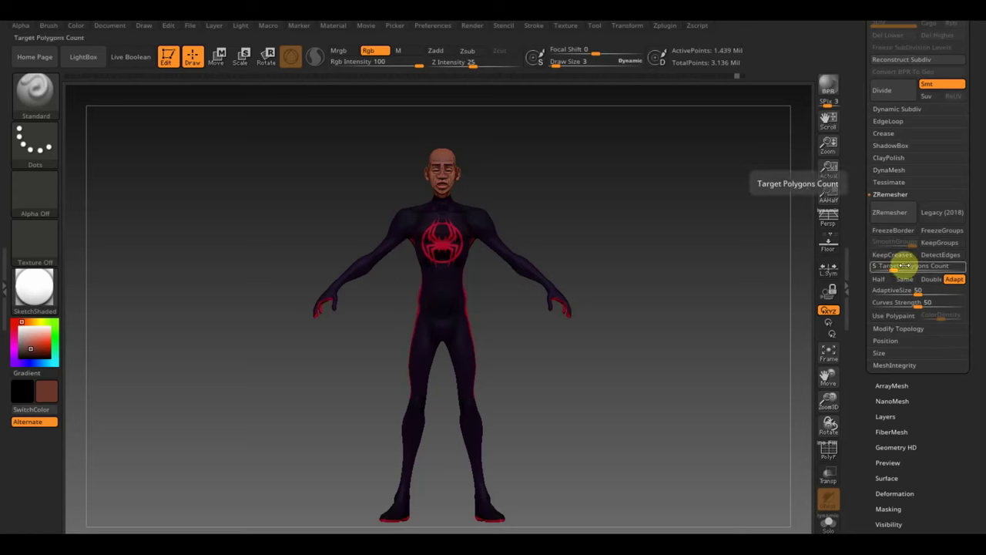
pyautogui.click(939, 214)
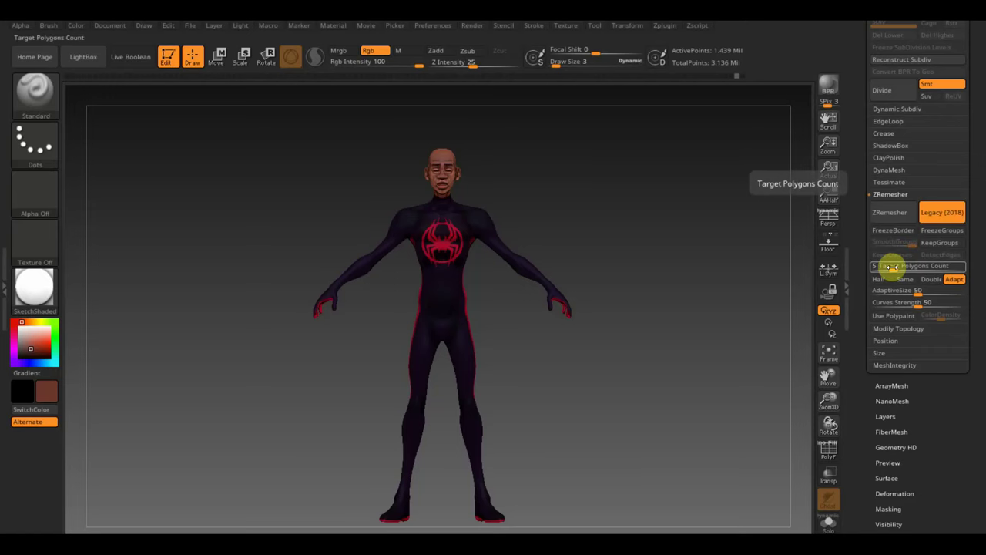
pyautogui.press('Return')
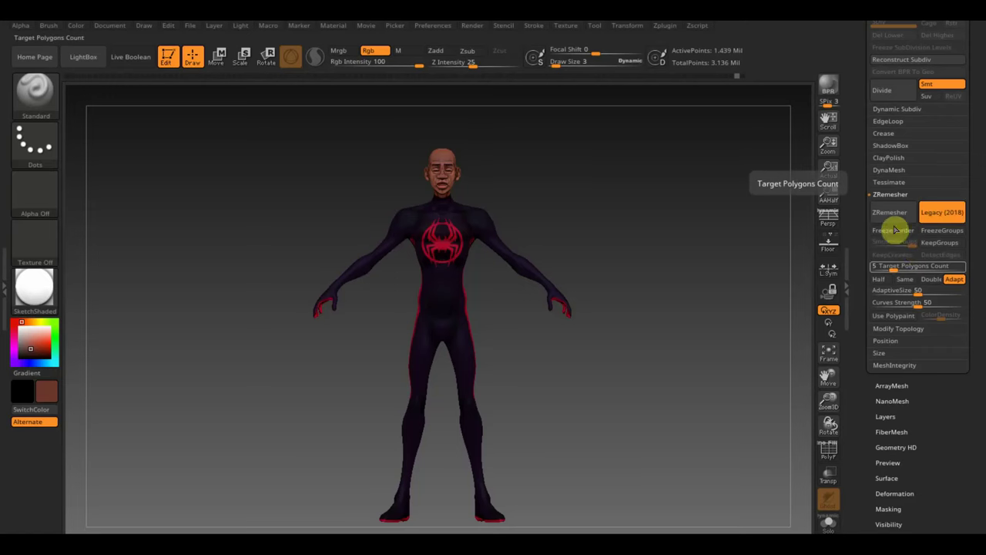
pyautogui.click(890, 266)
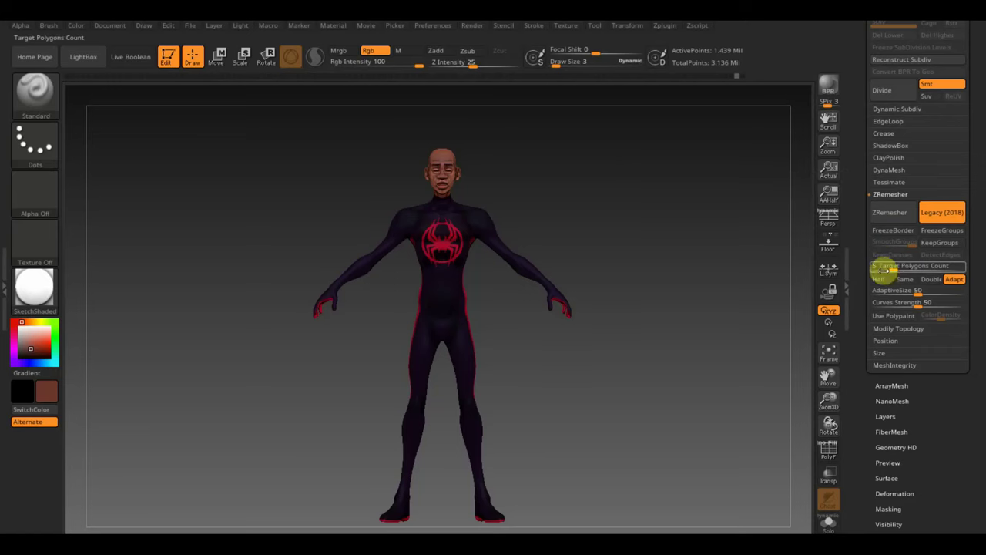
pyautogui.press('Return')
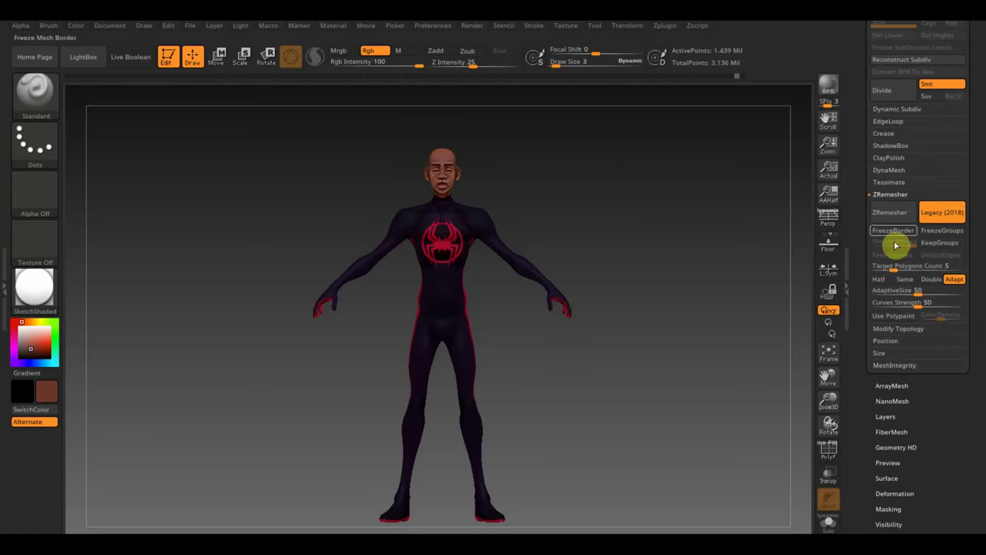
pyautogui.click(892, 218)
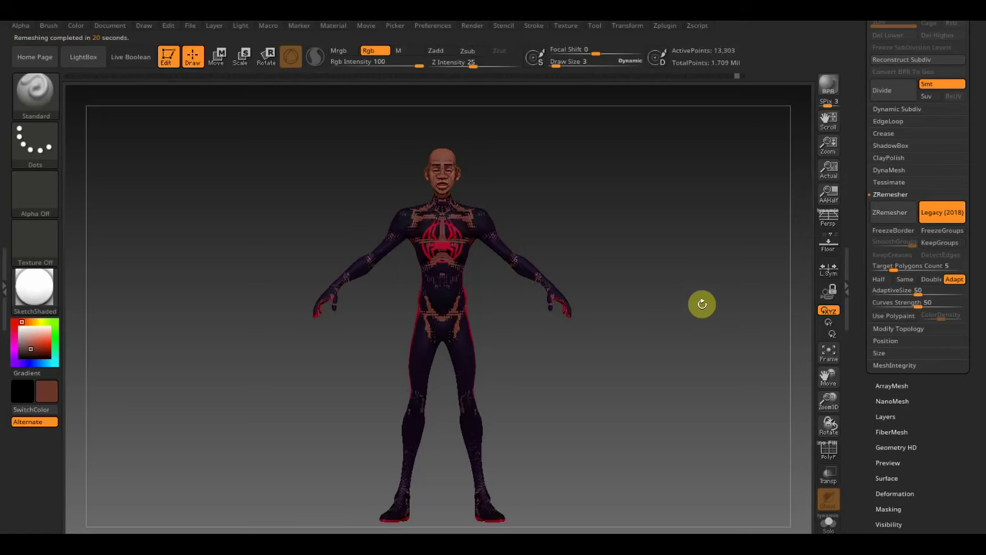
# Step: Hide polypaint and inspect the remeshed body's new topology from several angles
pyautogui.keyDown('alt'); pyautogui.moveTo(702, 220); pyautogui.dragTo(714, 250); pyautogui.keyUp('alt')
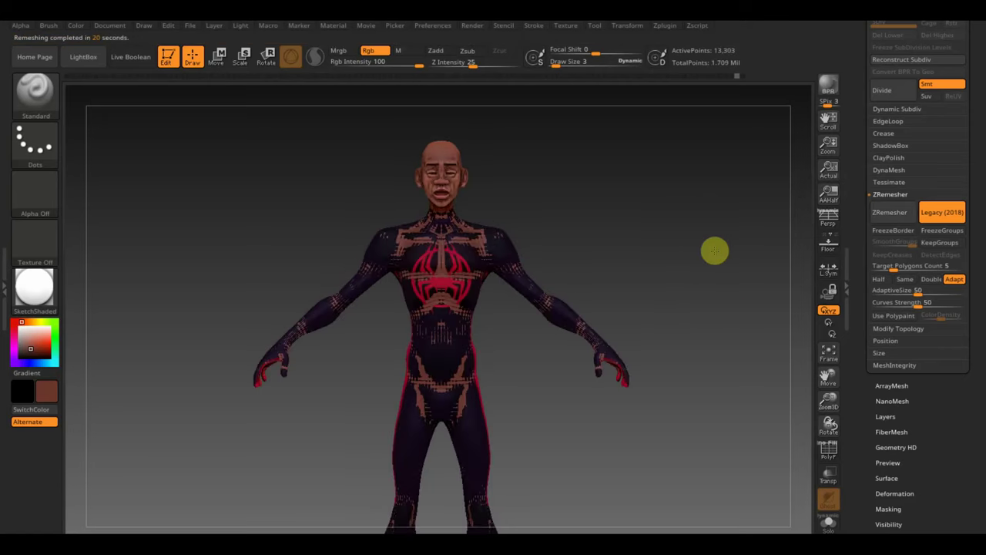
pyautogui.scroll(5, 976, 118)
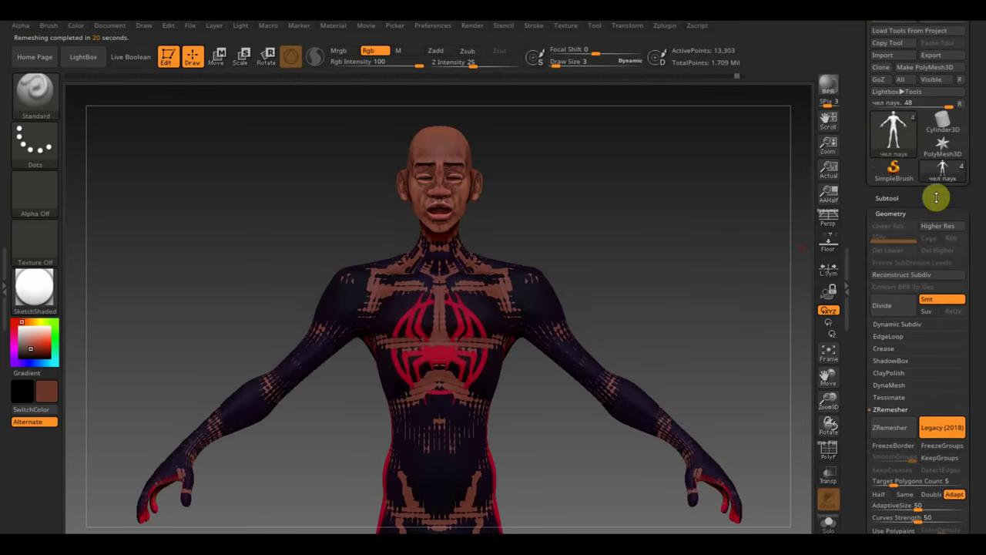
pyautogui.click(894, 196)
pyautogui.click(960, 246)
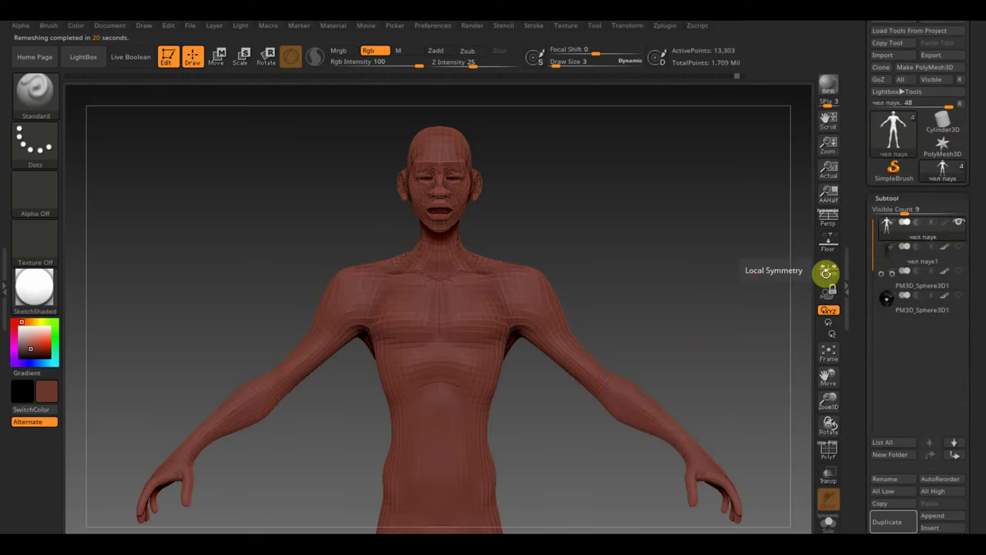
pyautogui.moveTo(653, 268)
pyautogui.mouseDown()
pyautogui.moveTo(695, 277)
pyautogui.moveTo(652, 274)
pyautogui.moveTo(724, 431)
pyautogui.mouseUp()
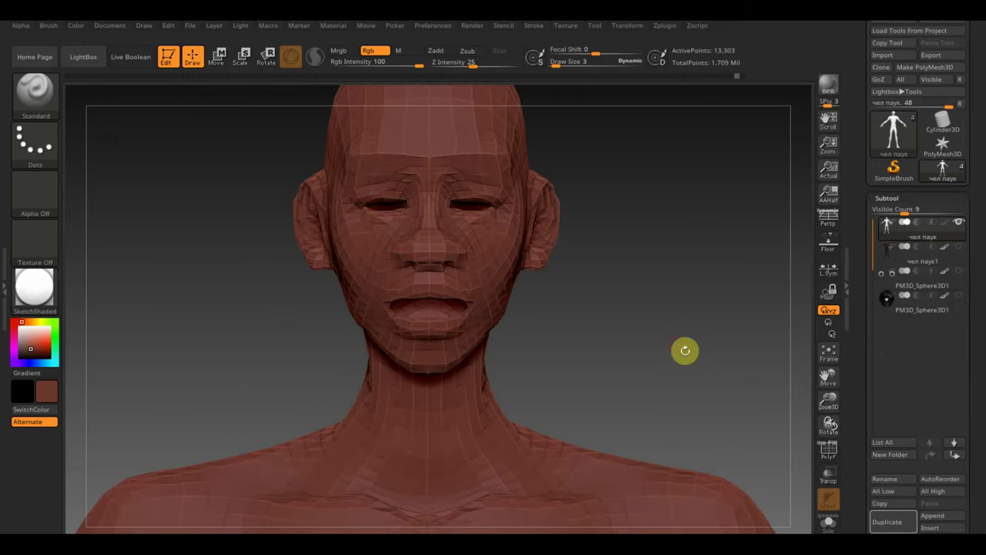
pyautogui.moveTo(684, 351)
pyautogui.mouseDown()
pyautogui.moveTo(680, 337)
pyautogui.moveTo(694, 336)
pyautogui.moveTo(693, 347)
pyautogui.moveTo(609, 224)
pyautogui.mouseUp()
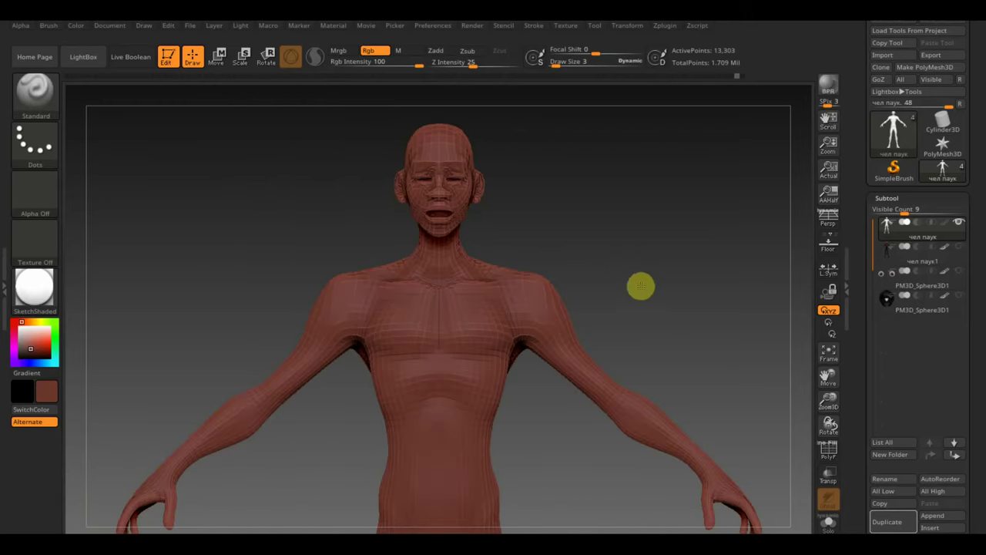
pyautogui.moveTo(640, 284)
pyautogui.keyDown('alt'); pyautogui.mouseDown()
pyautogui.moveTo(612, 229)
pyautogui.moveTo(630, 283)
pyautogui.moveTo(621, 253)
pyautogui.moveTo(636, 260)
pyautogui.mouseUp(); pyautogui.keyUp('alt')
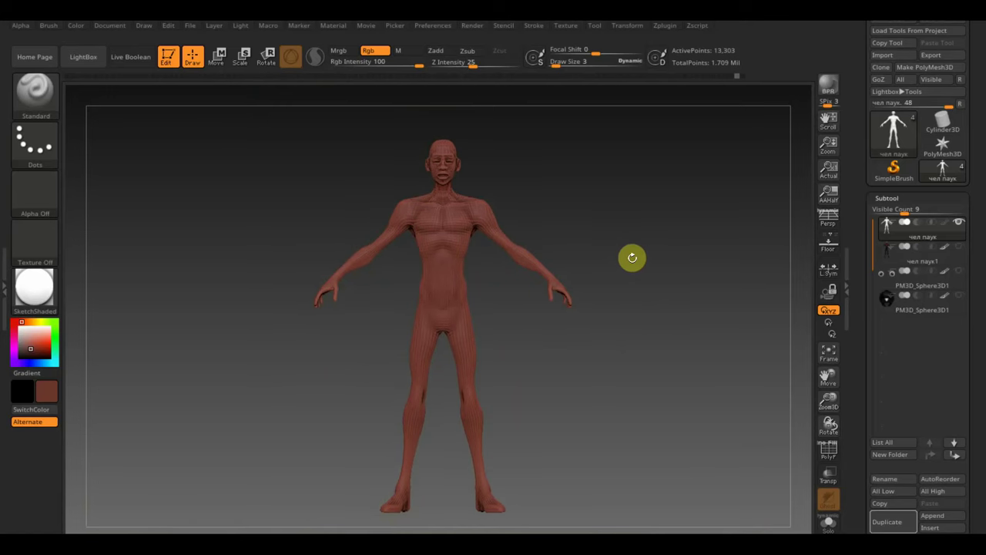
# Step: Subdivide once, then undo back to the original 1.439-million-point painted mesh
pyautogui.click(917, 248)
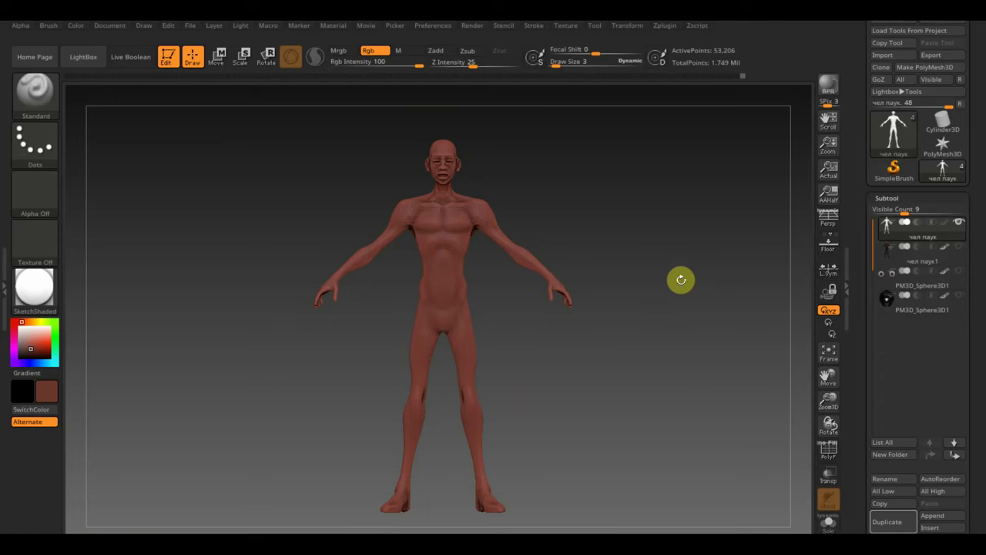
pyautogui.press('b')
pyautogui.press('s')
pyautogui.press('p')
pyautogui.press('b')
pyautogui.press('s')
pyautogui.press('t')
pyautogui.press('b')
pyautogui.press('s')
pyautogui.press('p')
pyautogui.press('b')
pyautogui.press('s')
pyautogui.press('t')
pyautogui.hotkey('ctrl', 'z')
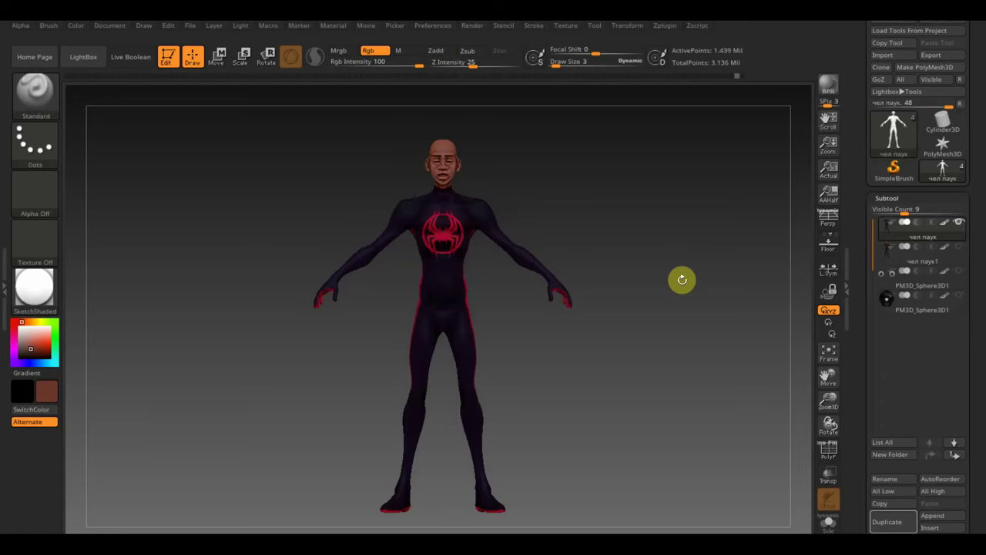
pyautogui.scroll(-5, 979, 429)
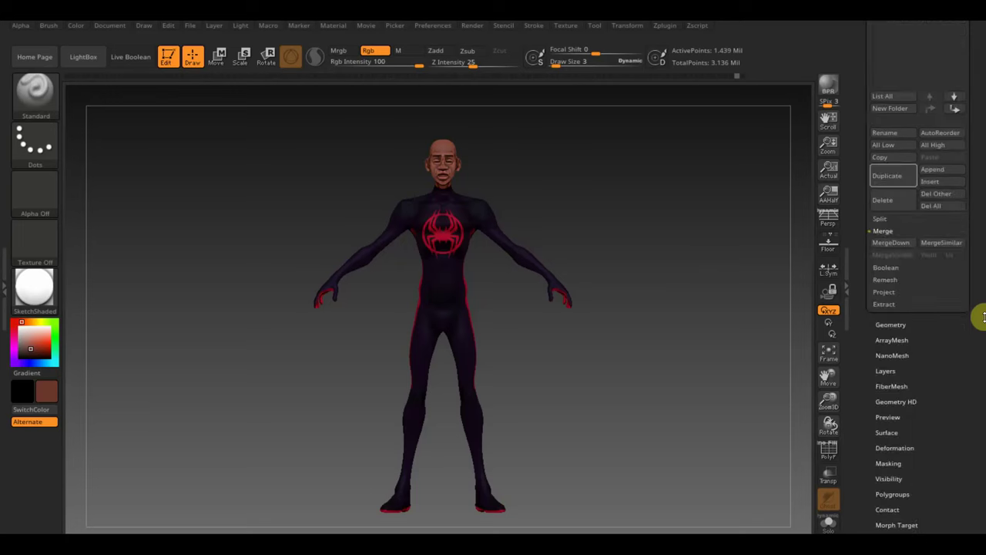
# Step: ZRemesh the body at target polygon count 8.1338, yielding 18,885 points
pyautogui.click(900, 329)
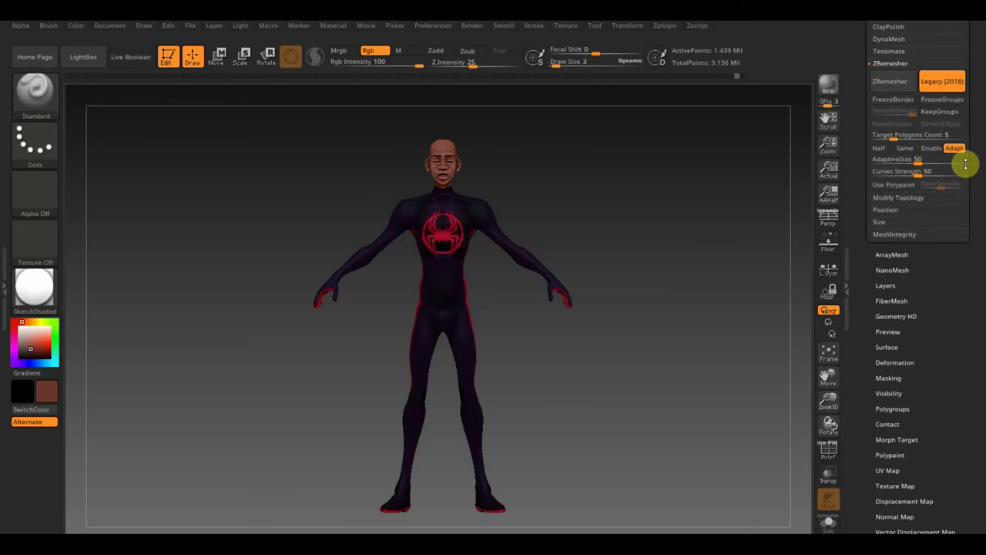
pyautogui.click(895, 136)
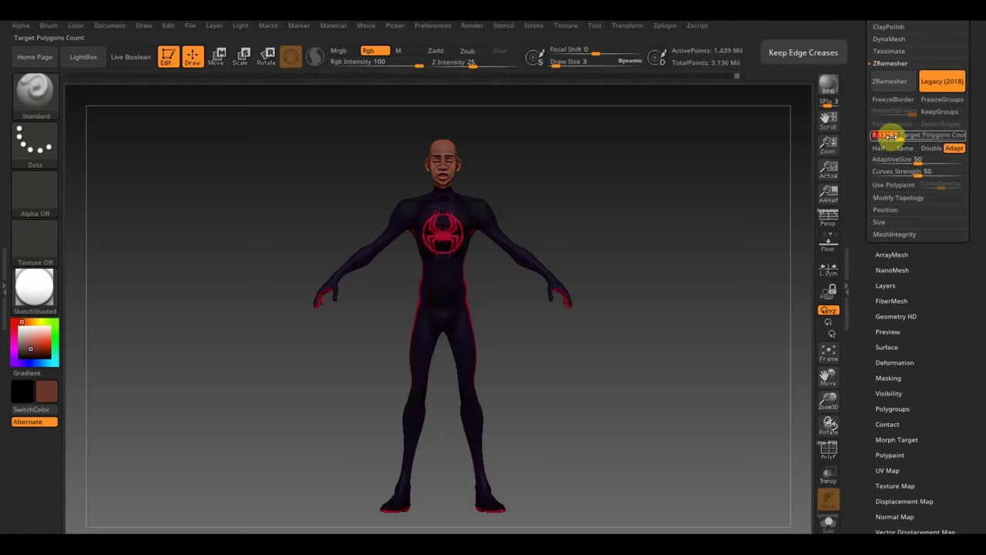
pyautogui.click(905, 90)
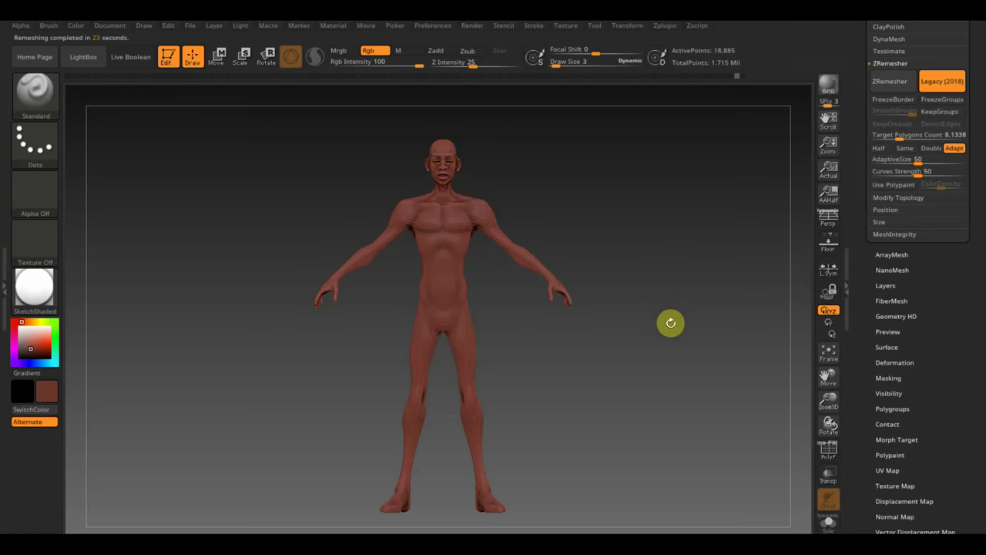
pyautogui.moveTo(667, 324)
pyautogui.mouseDown()
pyautogui.moveTo(749, 509)
pyautogui.moveTo(666, 323)
pyautogui.mouseUp()
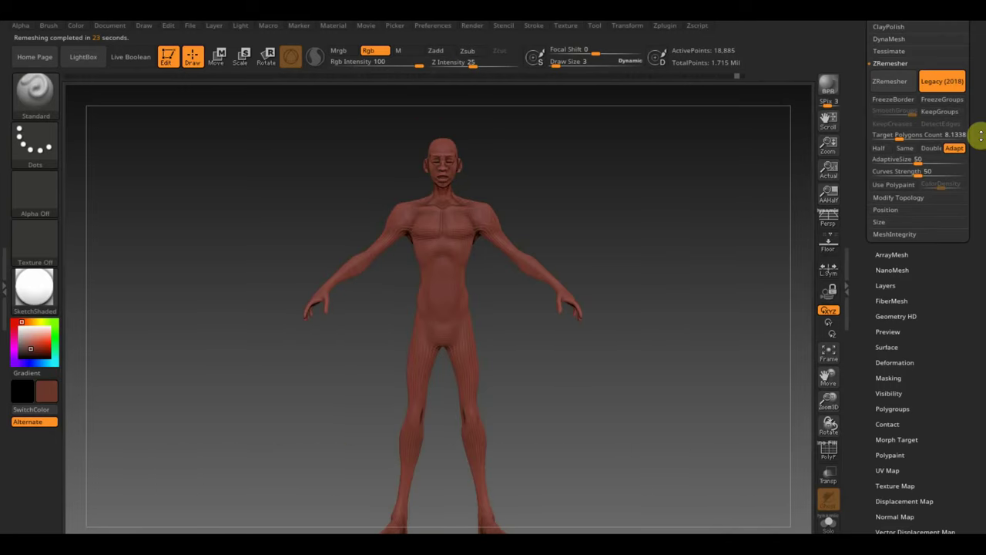
pyautogui.moveTo(975, 137); pyautogui.dragTo(975, 215)
# Step: Restore the suit's painted colours on the body and subdivide the remeshed body once
pyautogui.click(887, 36)
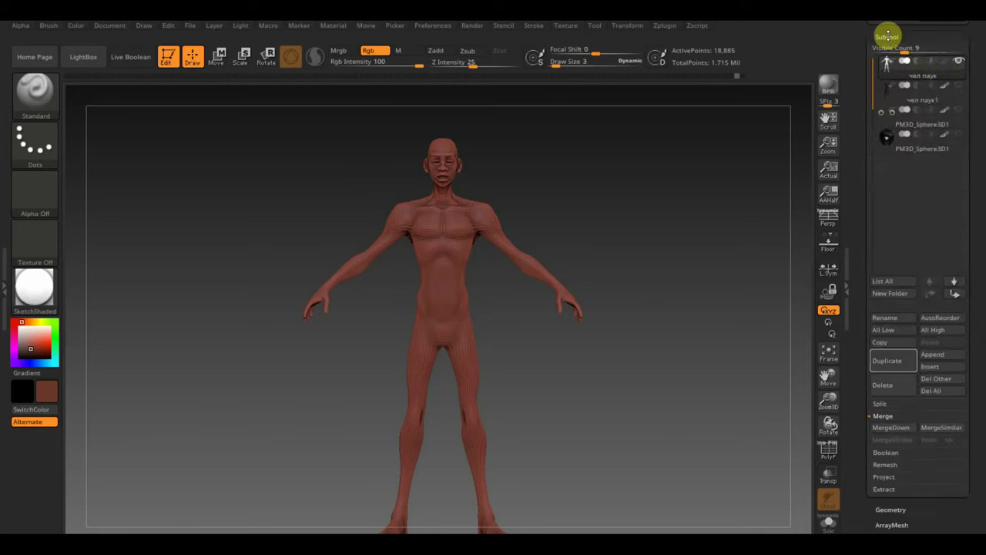
pyautogui.click(956, 62)
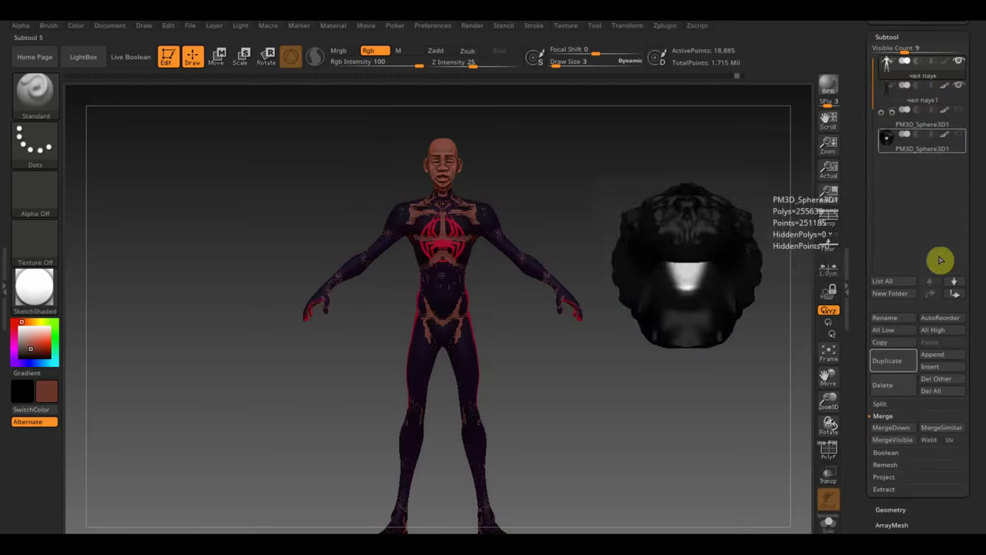
pyautogui.scroll(-1, 960, 523)
pyautogui.scroll(-5, 960, 522)
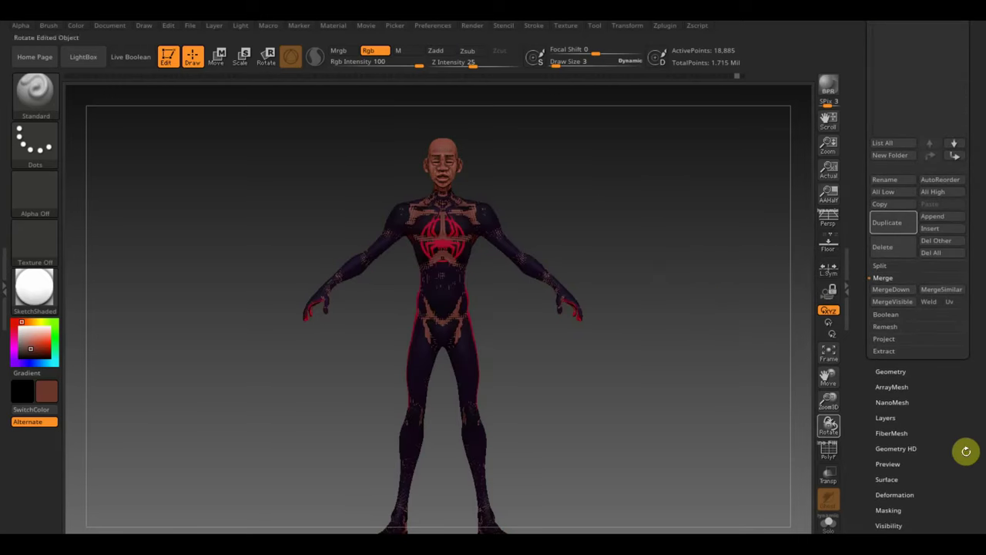
pyautogui.moveTo(980, 114); pyautogui.dragTo(975, 213)
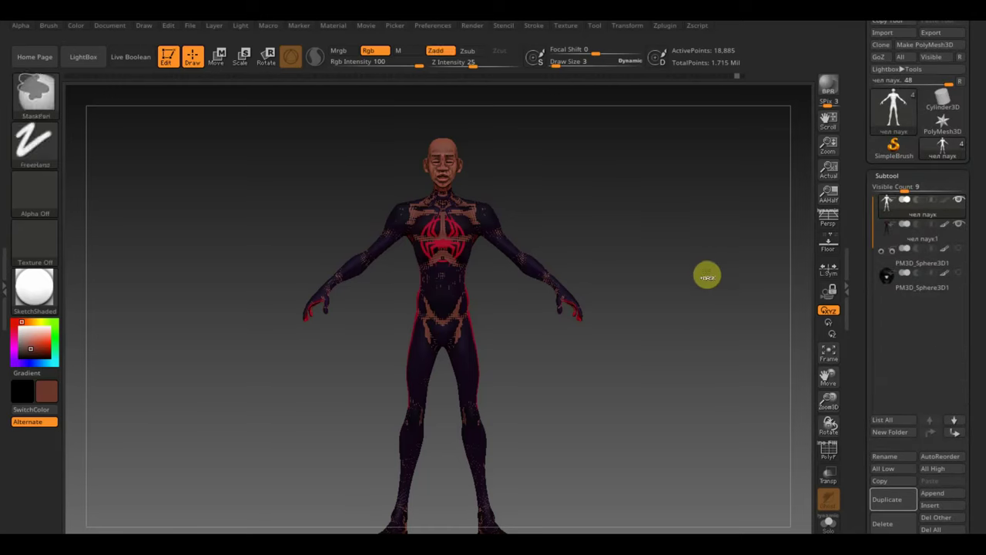
pyautogui.press('d')
pyautogui.press('d')
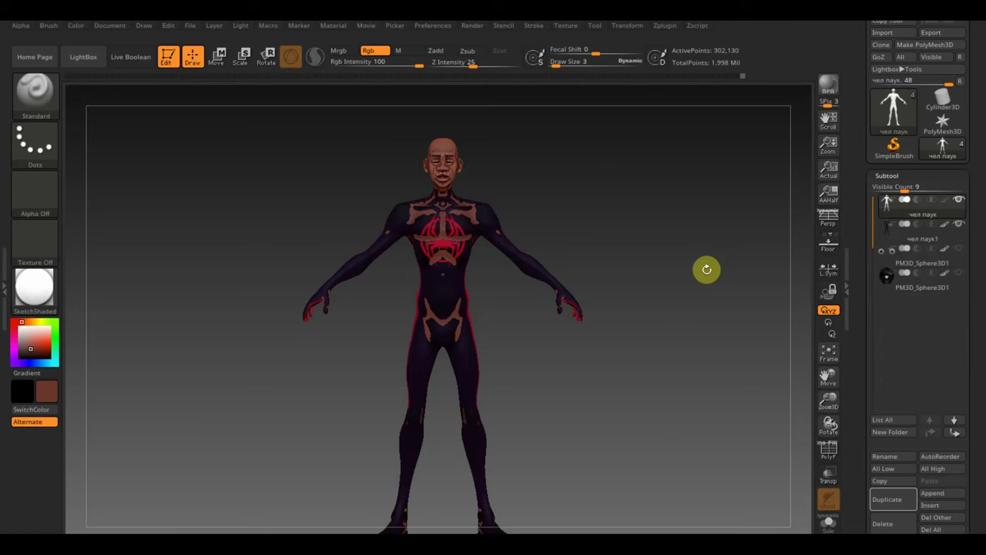
# Step: Project detail and polypaint from all visible subtools onto the new mesh
pyautogui.moveTo(975, 490); pyautogui.dragTo(979, 383)
pyautogui.click(899, 426)
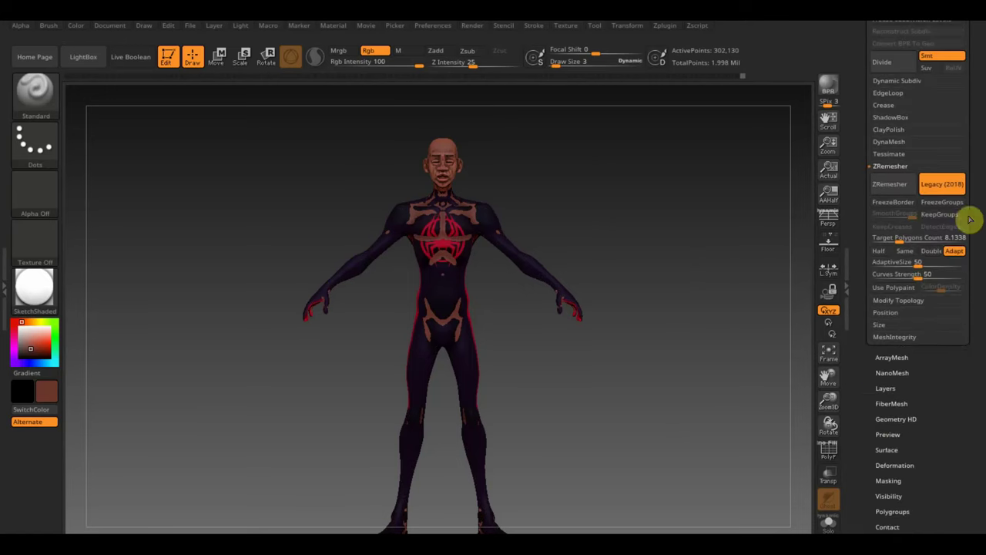
pyautogui.moveTo(983, 155); pyautogui.dragTo(978, 220)
pyautogui.click(889, 171)
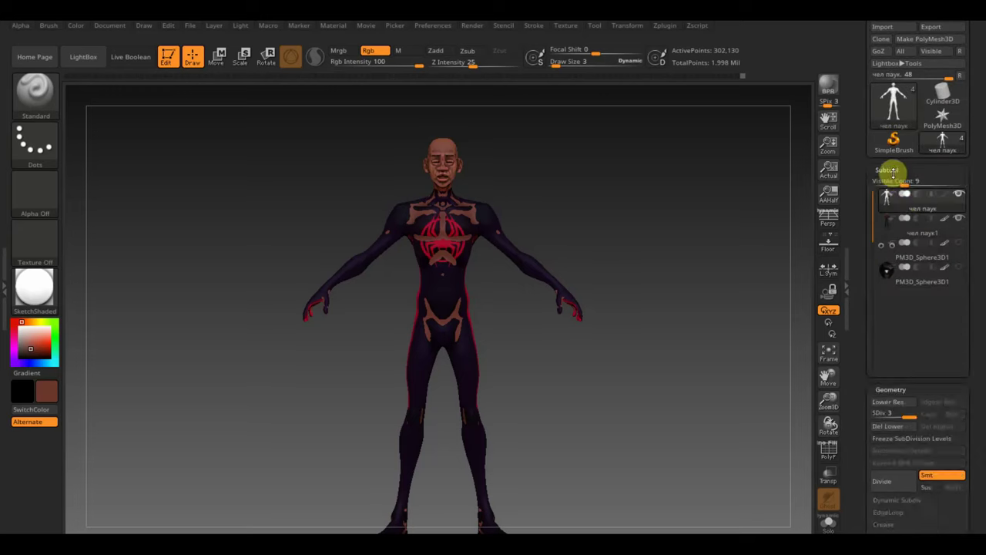
pyautogui.moveTo(975, 375); pyautogui.dragTo(975, 285)
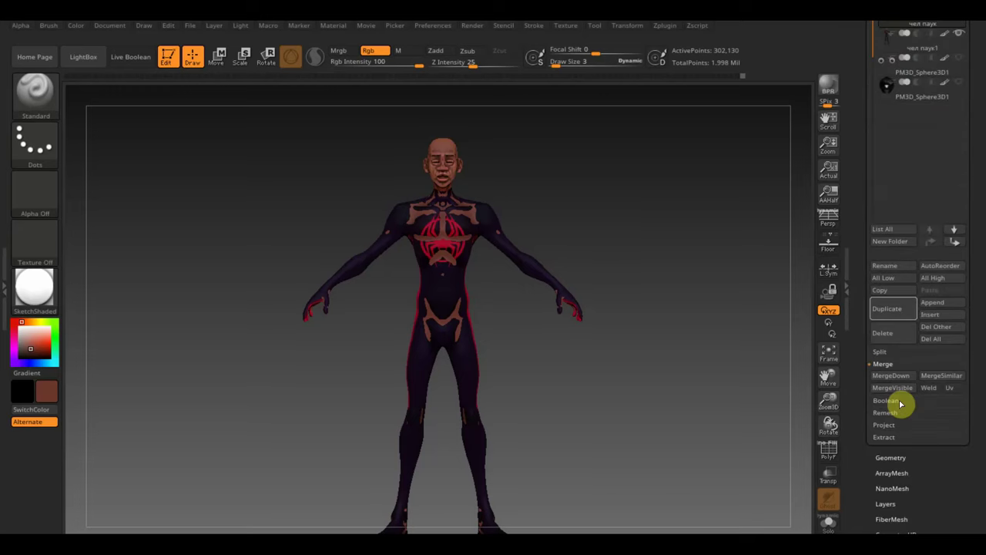
pyautogui.click(890, 429)
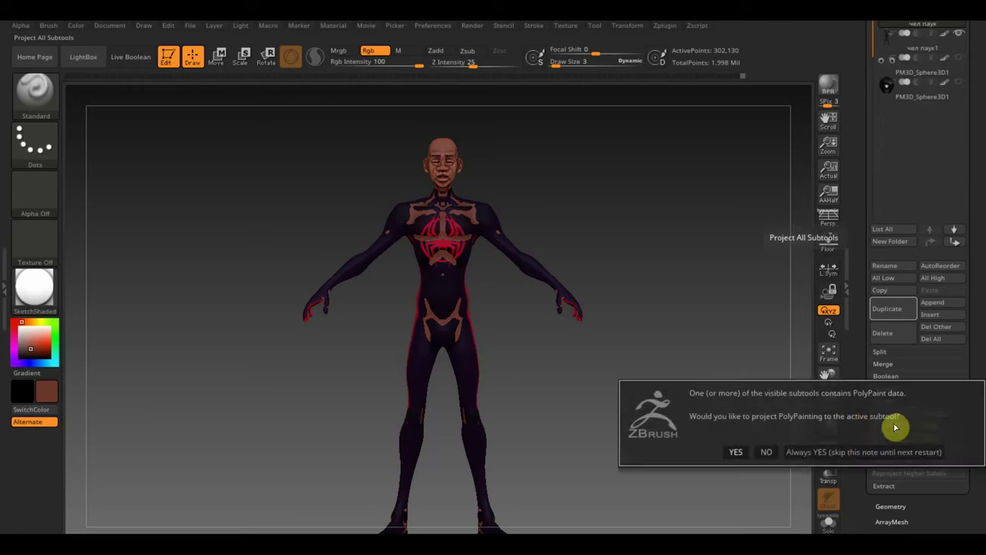
pyautogui.click(733, 453)
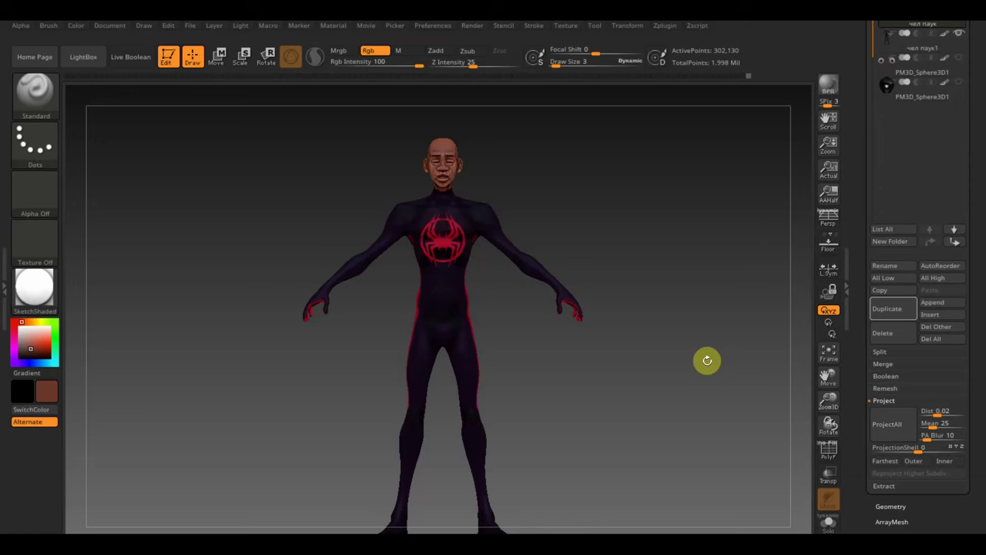
# Step: Hide the original suit subtool and rotate the character to check the projection
pyautogui.moveTo(971, 128); pyautogui.dragTo(984, 163)
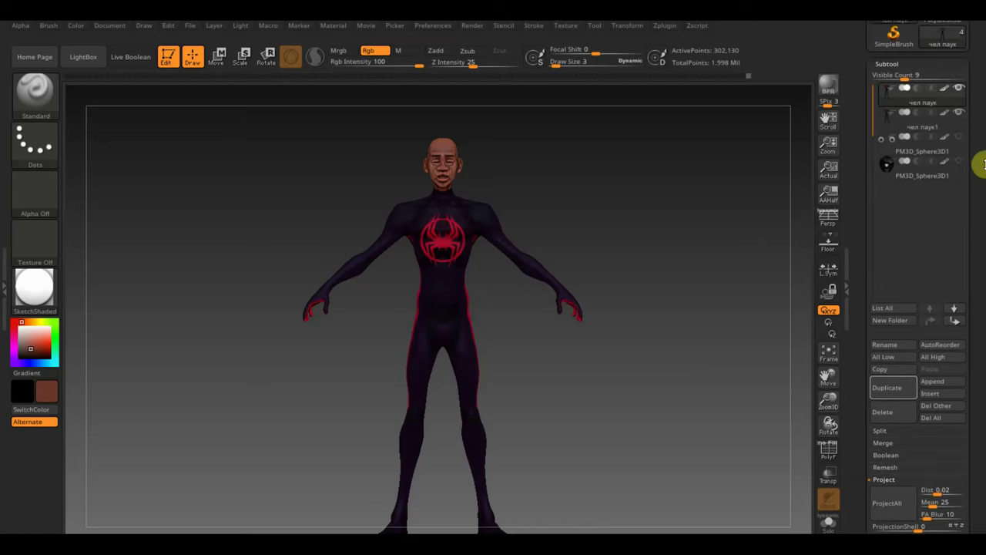
pyautogui.click(960, 115)
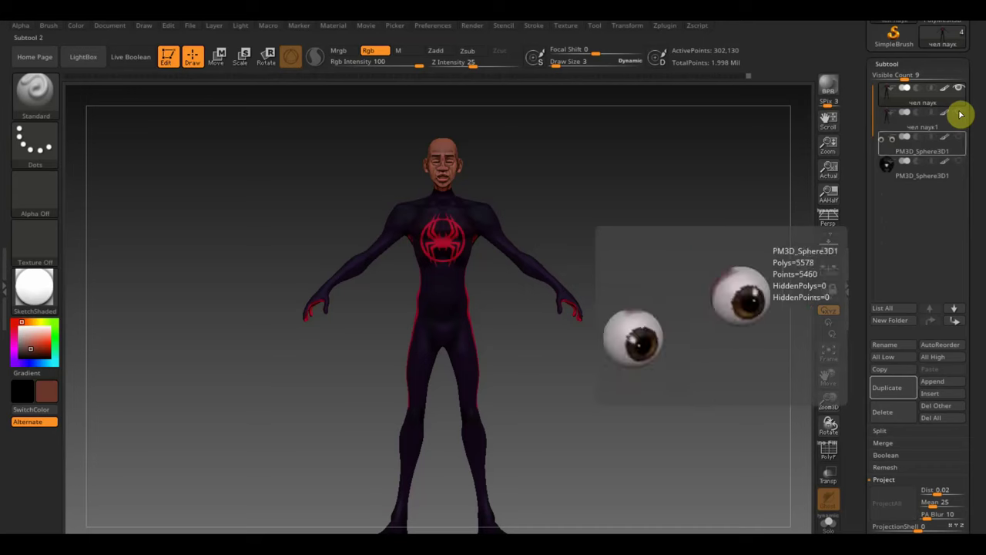
pyautogui.moveTo(666, 264)
pyautogui.mouseDown()
pyautogui.moveTo(724, 271)
pyautogui.moveTo(622, 270)
pyautogui.mouseUp()
# Step: Turn PolyF on and zoom into a straight frontal close-up of the face
pyautogui.click(828, 451)
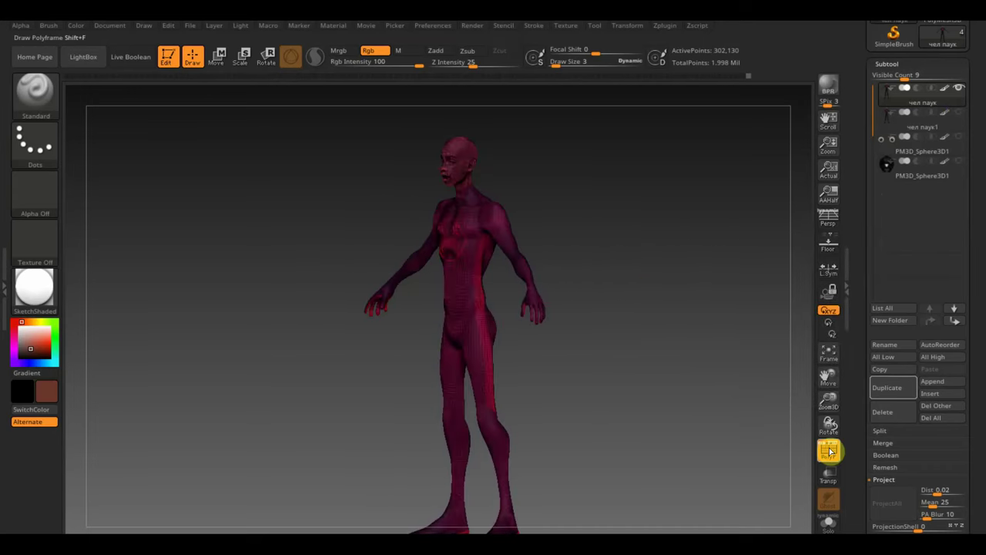
pyautogui.keyDown('shift'); pyautogui.moveTo(797, 435); pyautogui.dragTo(750, 393); pyautogui.keyUp('shift')
pyautogui.keyDown('alt'); pyautogui.moveTo(673, 405); pyautogui.dragTo(732, 510); pyautogui.keyUp('alt')
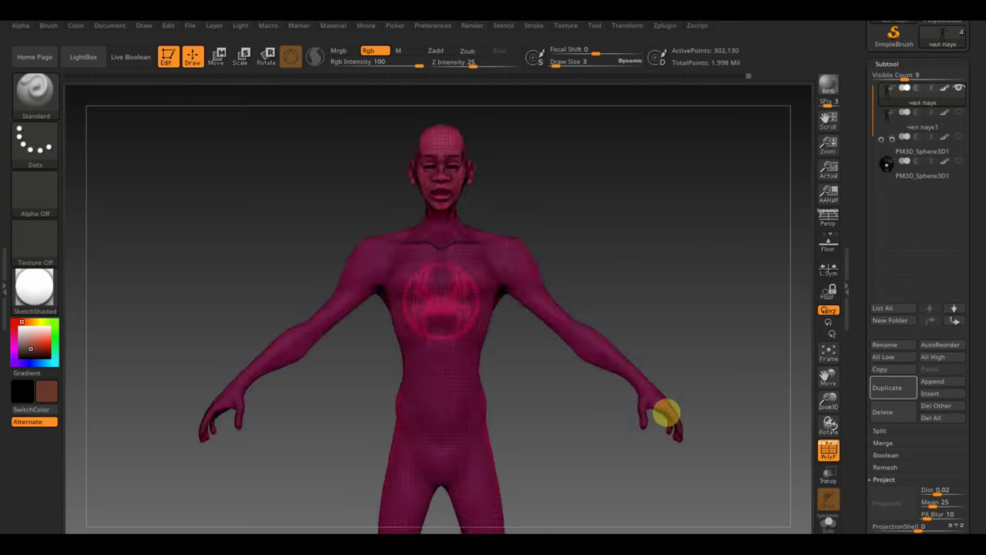
pyautogui.keyDown('alt'); pyautogui.moveTo(709, 351); pyautogui.dragTo(748, 449); pyautogui.keyUp('alt')
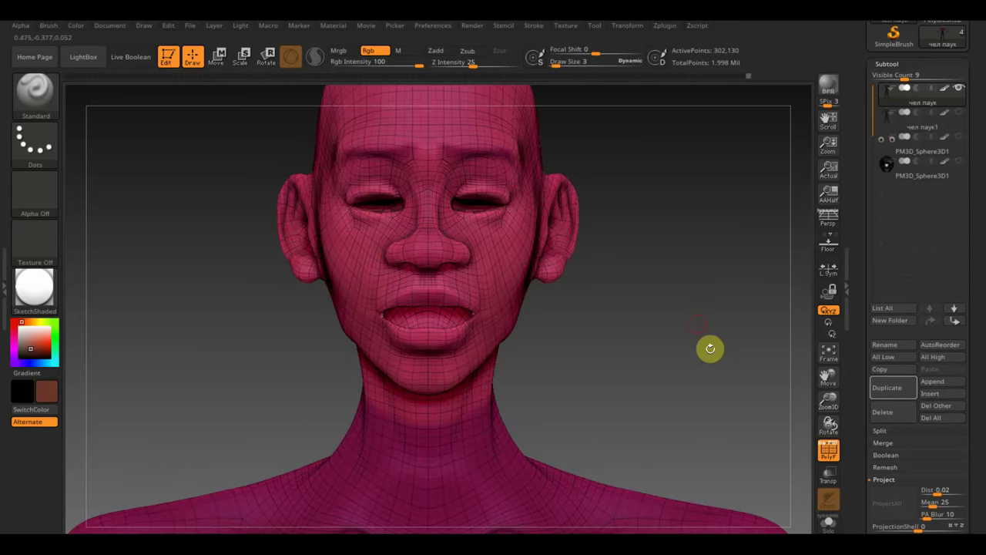
pyautogui.moveTo(708, 347)
pyautogui.keyDown('alt'); pyautogui.mouseDown()
pyautogui.moveTo(711, 403)
pyautogui.moveTo(649, 390)
pyautogui.moveTo(584, 402)
pyautogui.moveTo(717, 409)
pyautogui.moveTo(688, 419)
pyautogui.mouseUp(); pyautogui.keyUp('alt')
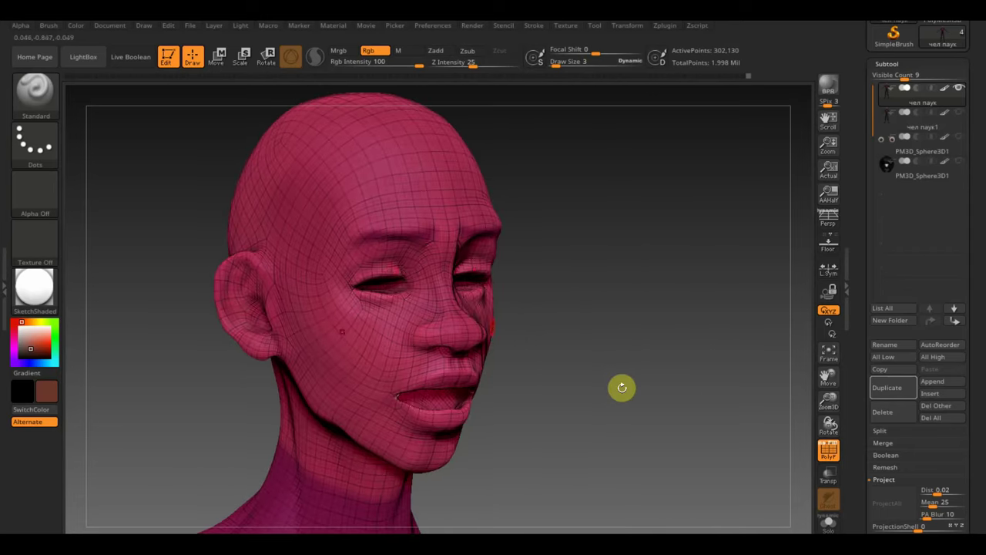
pyautogui.moveTo(684, 284)
pyautogui.keyDown('shift'); pyautogui.mouseDown()
pyautogui.moveTo(675, 282)
pyautogui.moveTo(702, 344)
pyautogui.mouseUp(); pyautogui.keyUp('shift')
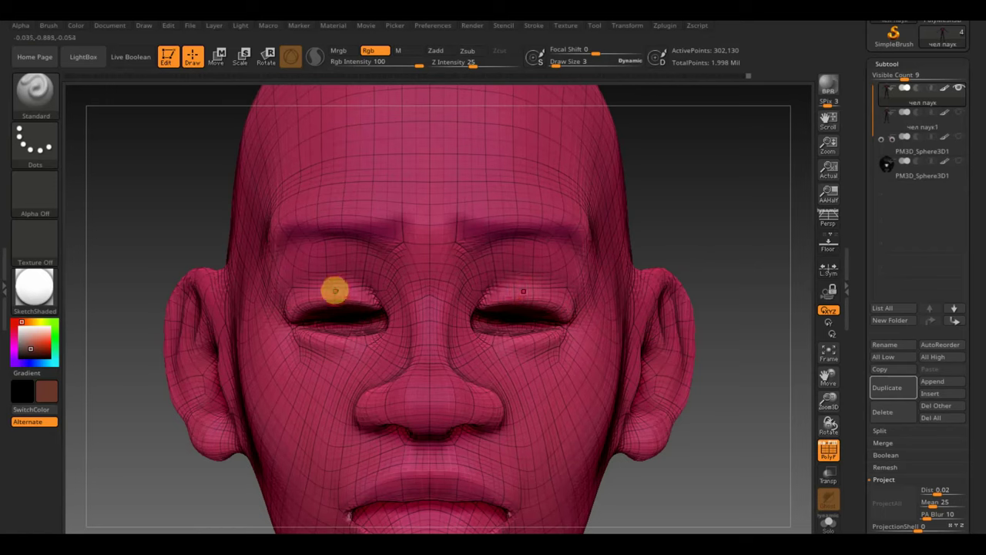
# Step: With Move Topological at draw size 5, lift both eyelids and the brow slightly with symmetry
pyautogui.click(38, 97)
pyautogui.click(250, 106)
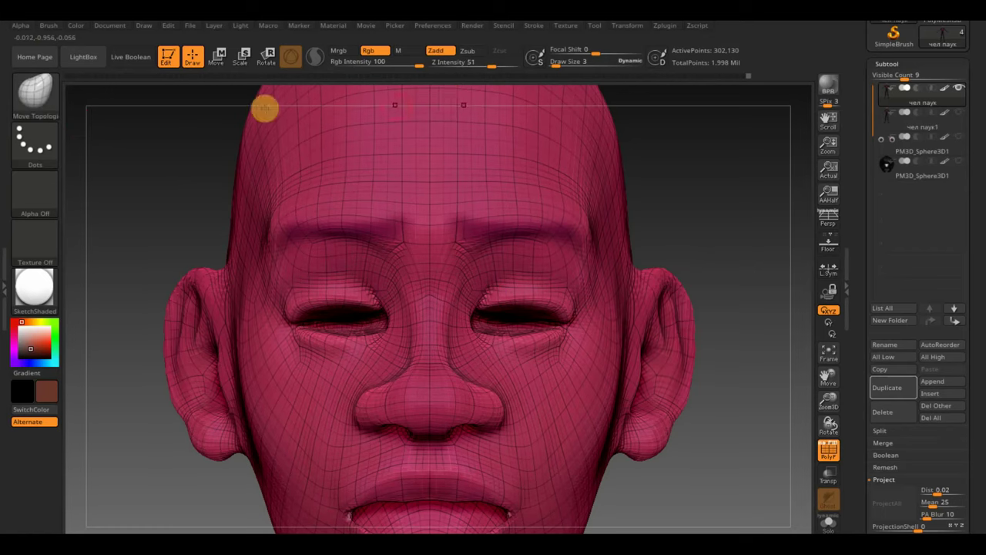
pyautogui.click(558, 64)
pyautogui.write('8')
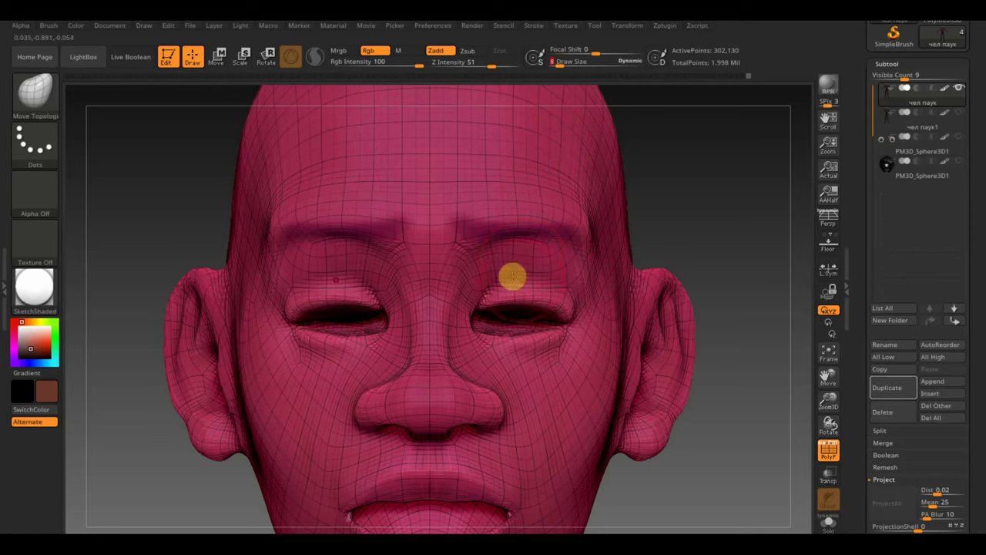
pyautogui.moveTo(524, 283); pyautogui.dragTo(552, 282)
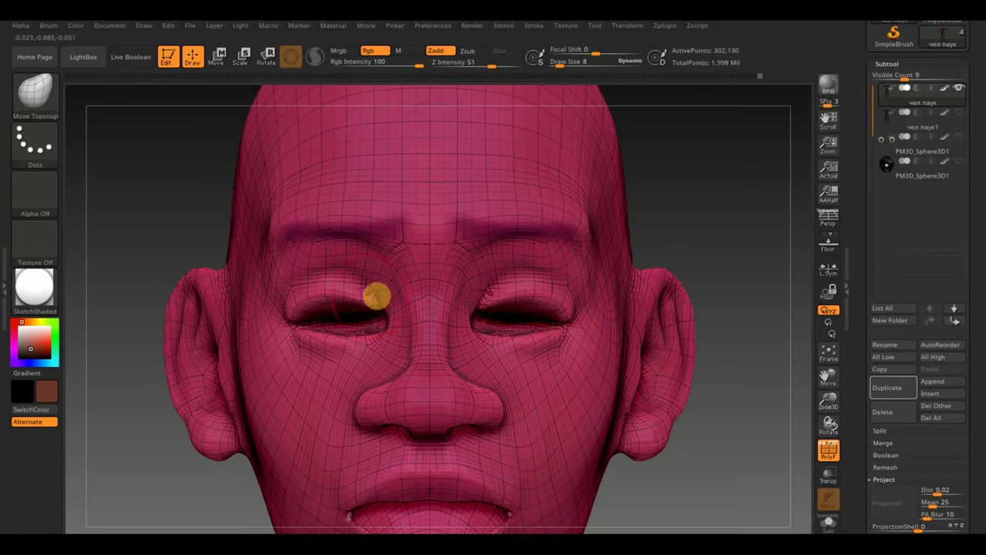
pyautogui.moveTo(418, 255); pyautogui.dragTo(436, 256)
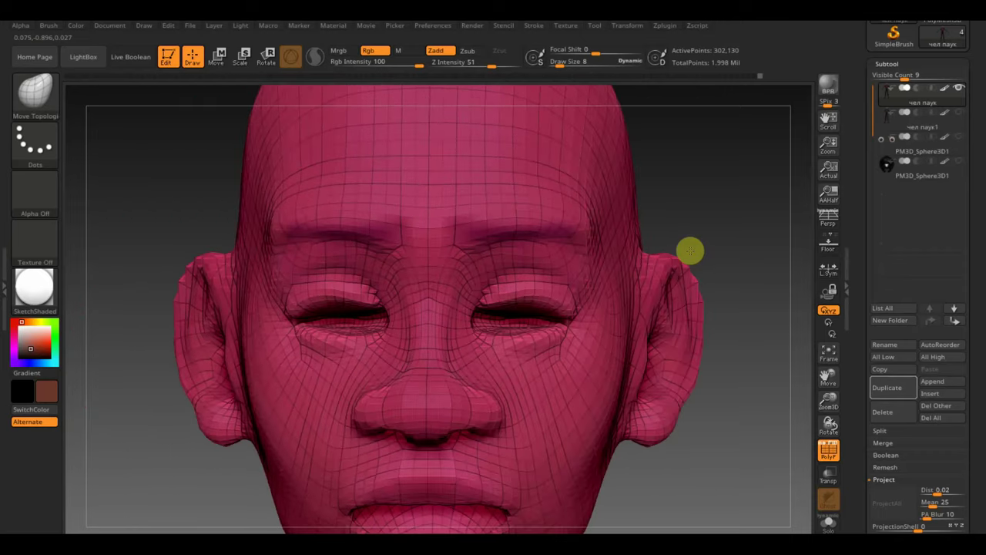
pyautogui.moveTo(690, 249); pyautogui.dragTo(694, 254)
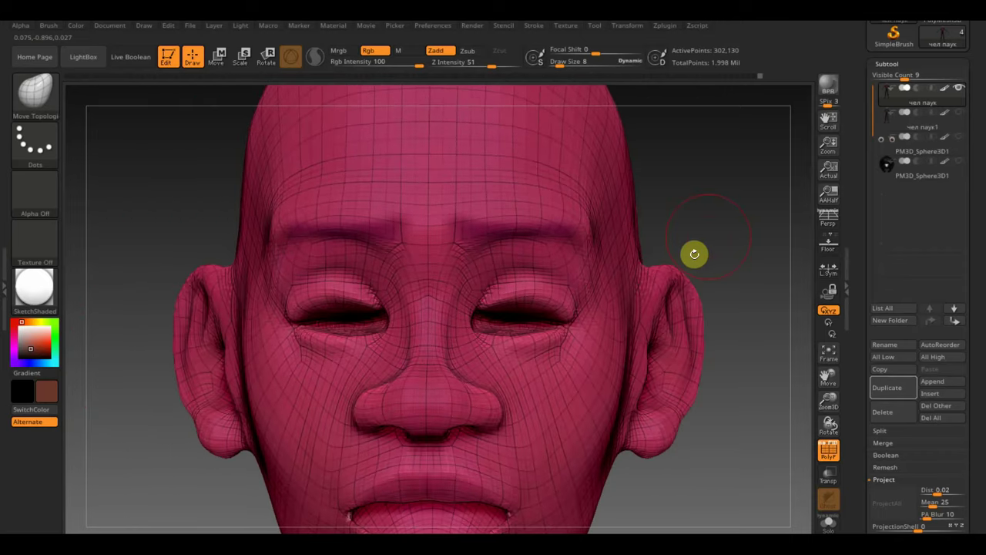
pyautogui.moveTo(748, 424); pyautogui.dragTo(756, 371)
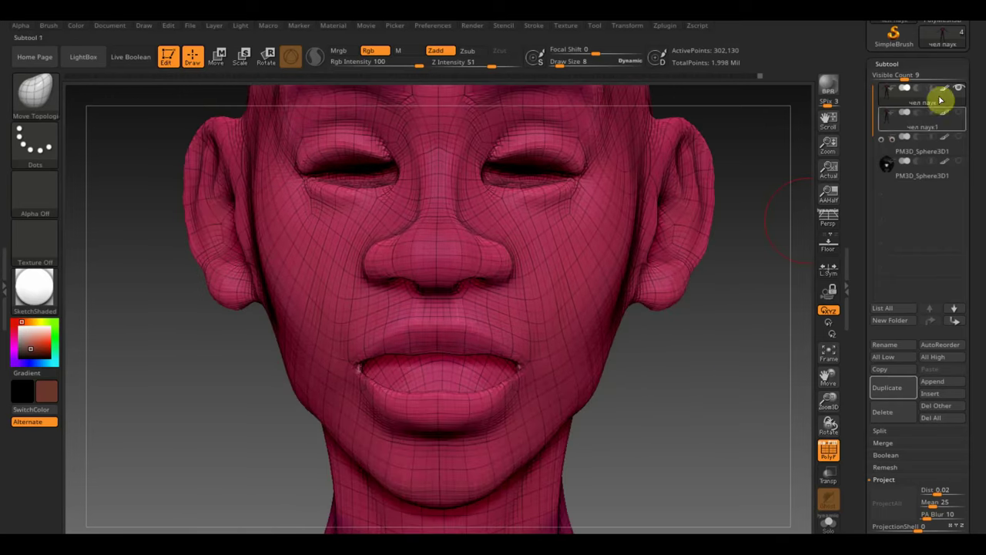
# Step: Turn PolyF off and orbit around the head to check the painted face, briefly smoothing
pyautogui.click(828, 456)
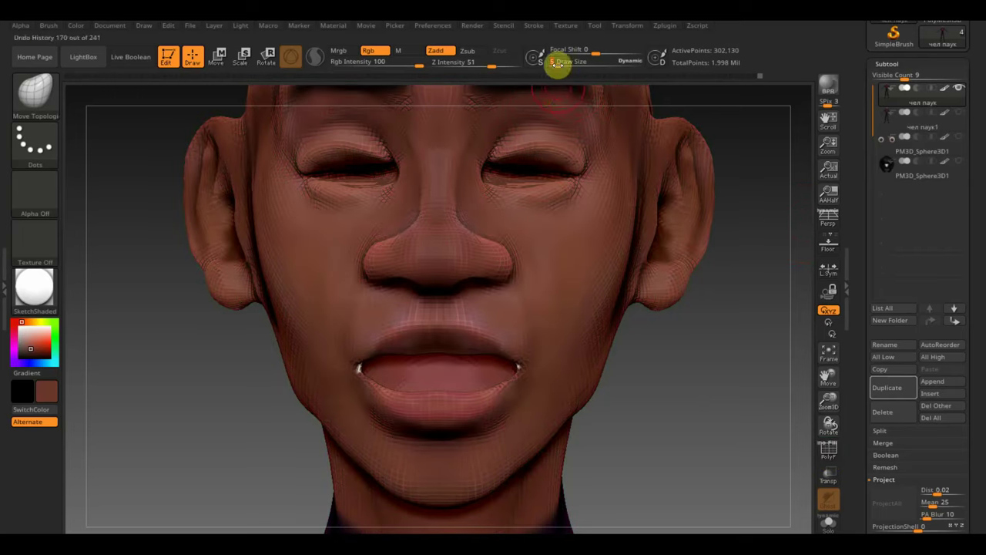
pyautogui.moveTo(193, 418); pyautogui.dragTo(176, 424)
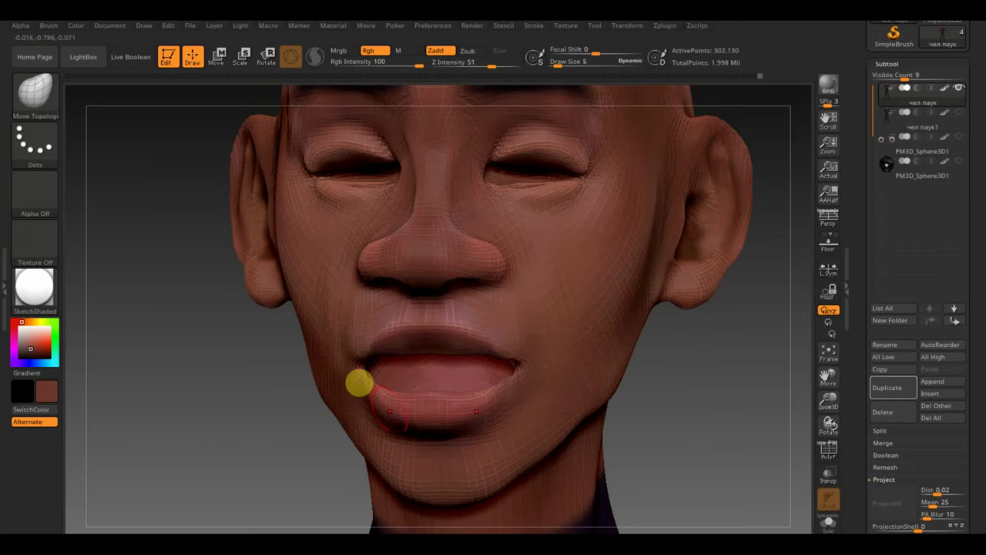
pyautogui.moveTo(678, 440)
pyautogui.mouseDown()
pyautogui.moveTo(705, 432)
pyautogui.moveTo(700, 420)
pyautogui.moveTo(715, 393)
pyautogui.moveTo(601, 384)
pyautogui.mouseUp()
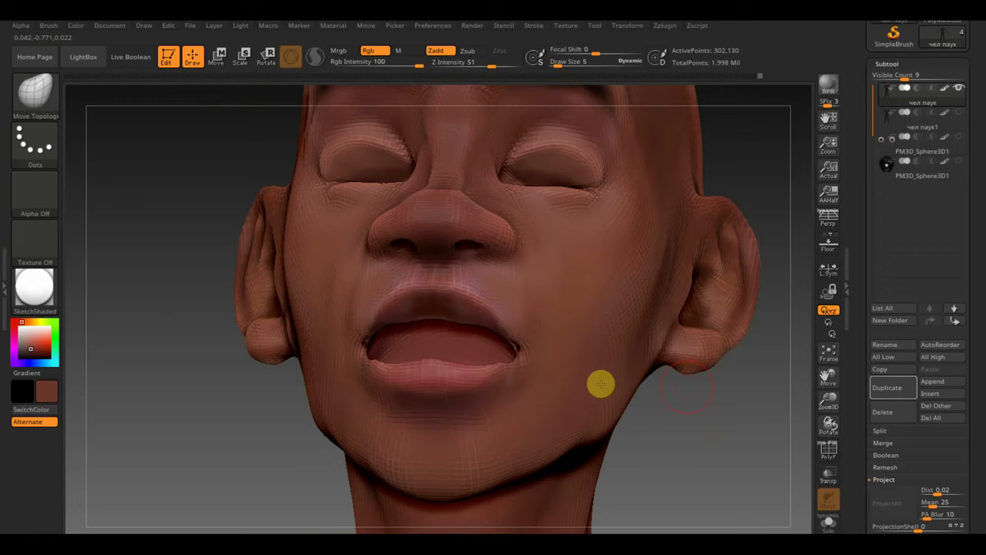
pyautogui.press('shift')
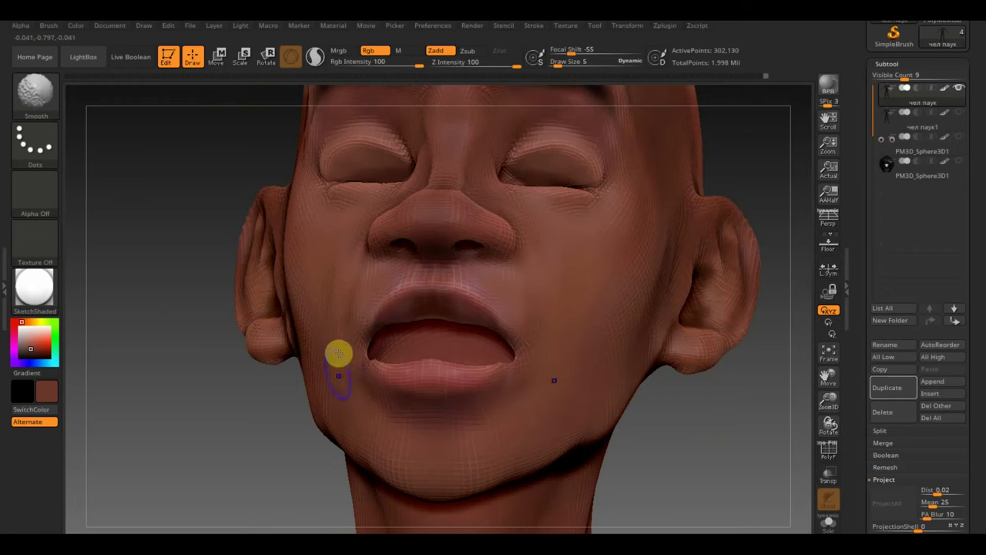
pyautogui.moveTo(658, 411)
pyautogui.mouseDown()
pyautogui.moveTo(696, 422)
pyautogui.moveTo(731, 471)
pyautogui.moveTo(708, 442)
pyautogui.moveTo(696, 481)
pyautogui.moveTo(605, 412)
pyautogui.moveTo(658, 297)
pyautogui.moveTo(651, 272)
pyautogui.moveTo(674, 321)
pyautogui.mouseUp()
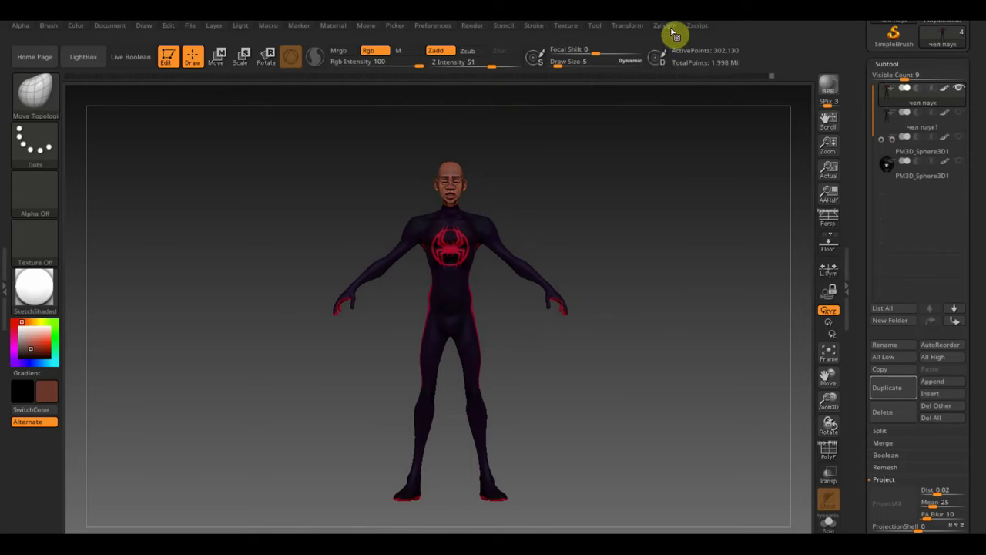
# Step: In UV Master, make a working clone of the character and unwrap its UVs
pyautogui.click(667, 26)
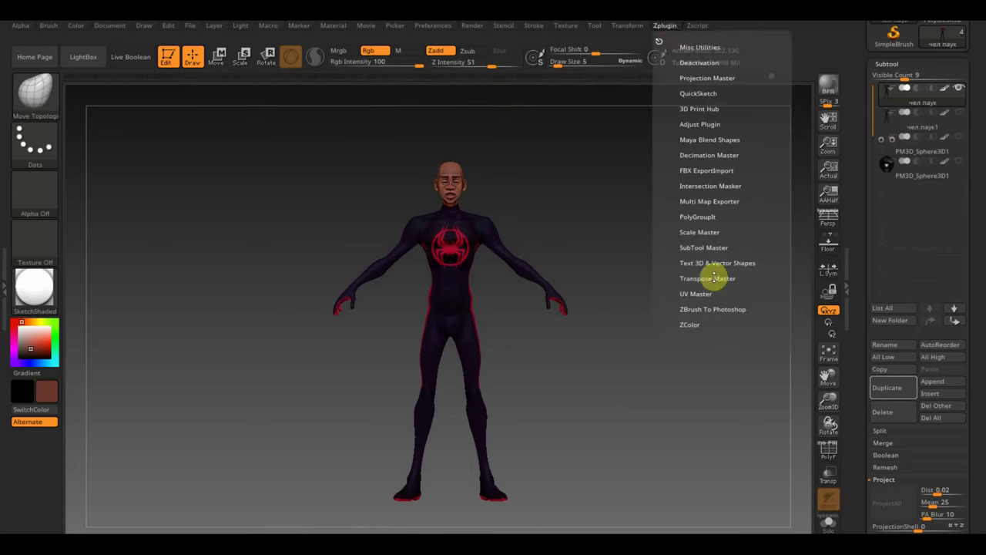
pyautogui.click(698, 294)
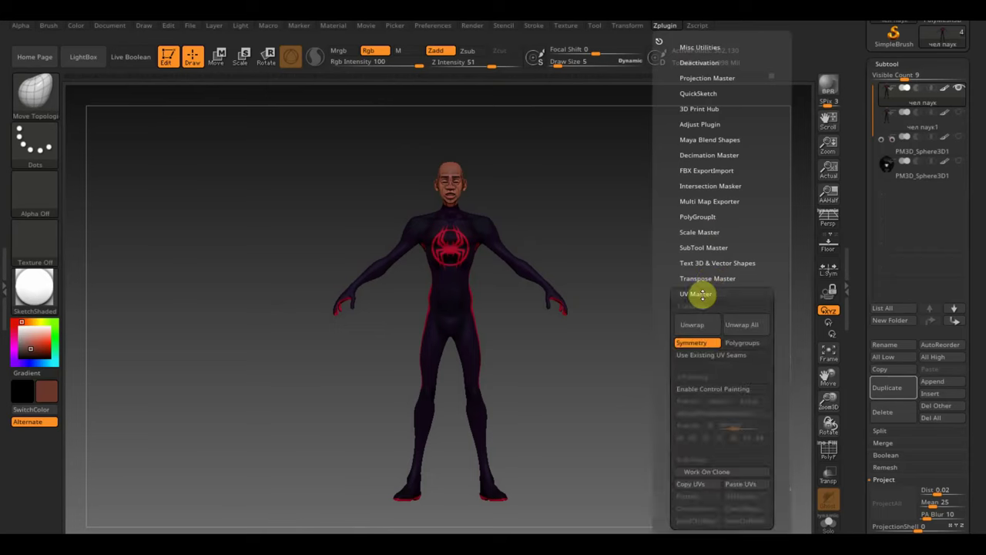
pyautogui.scroll(-2, 788, 396)
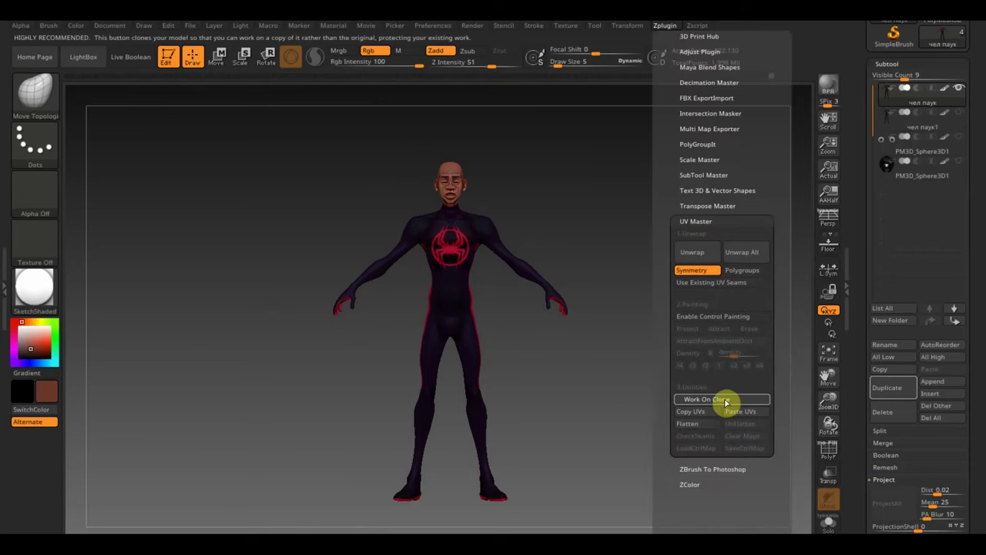
pyautogui.click(725, 400)
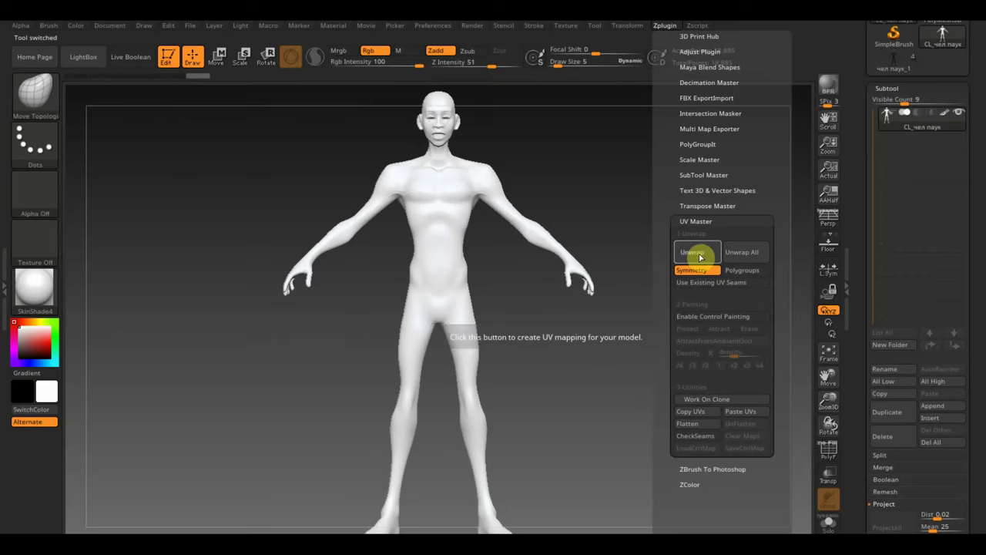
pyautogui.click(700, 255)
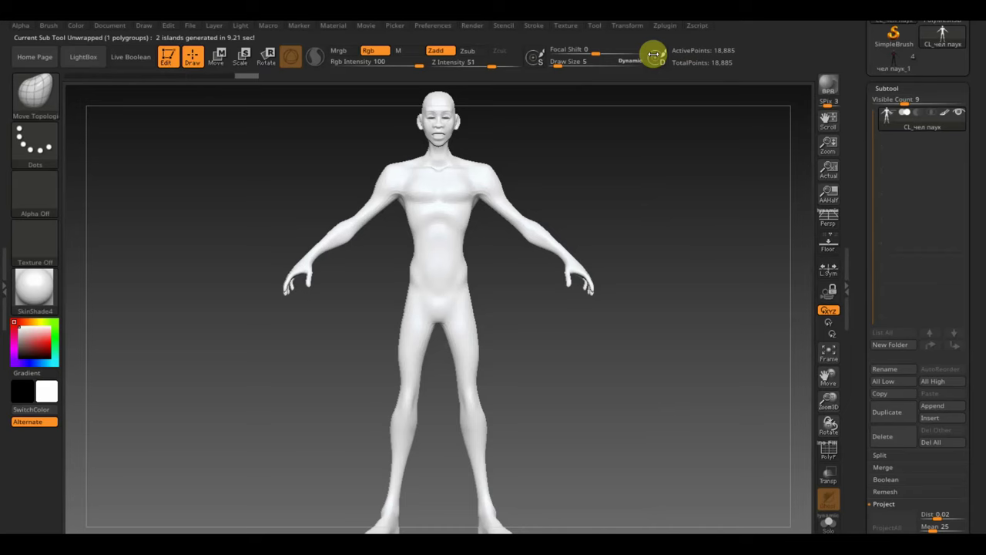
# Step: Copy the clone's UVs and paste them onto the textured spider-suit model
pyautogui.click(662, 25)
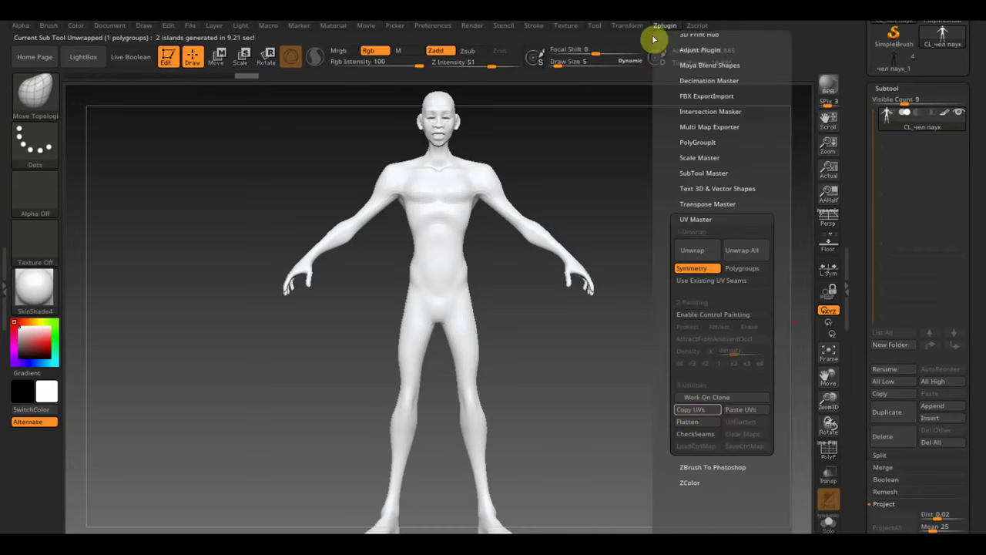
pyautogui.click(689, 410)
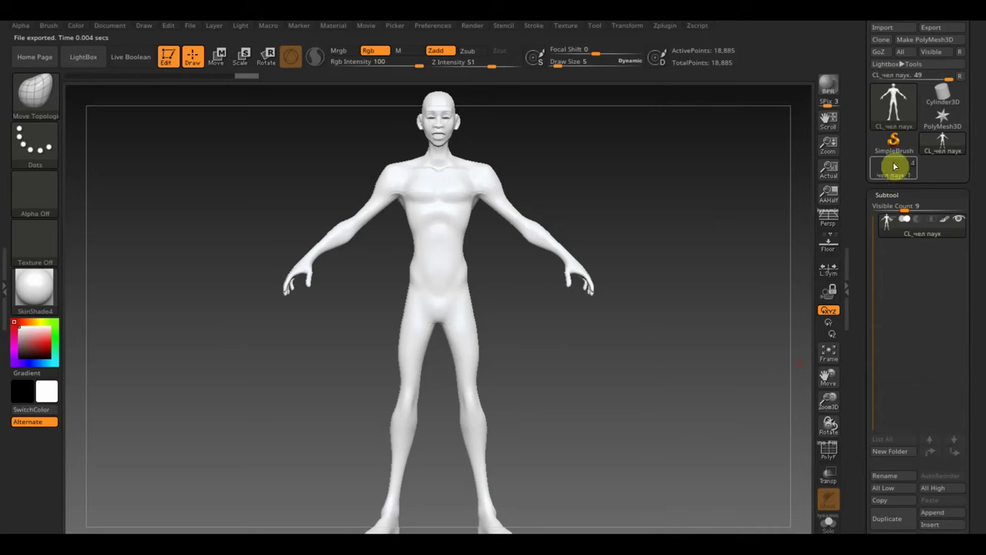
pyautogui.click(898, 168)
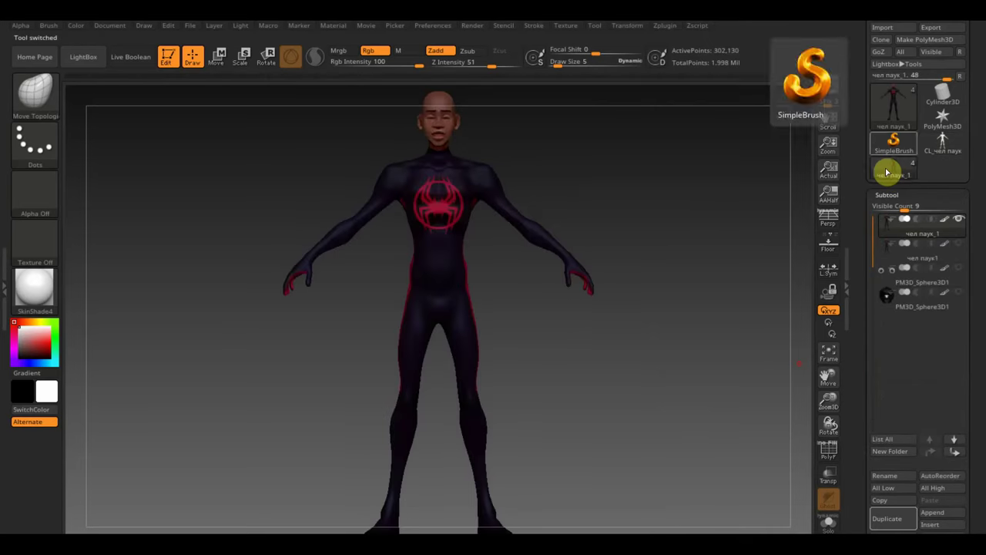
pyautogui.click(665, 26)
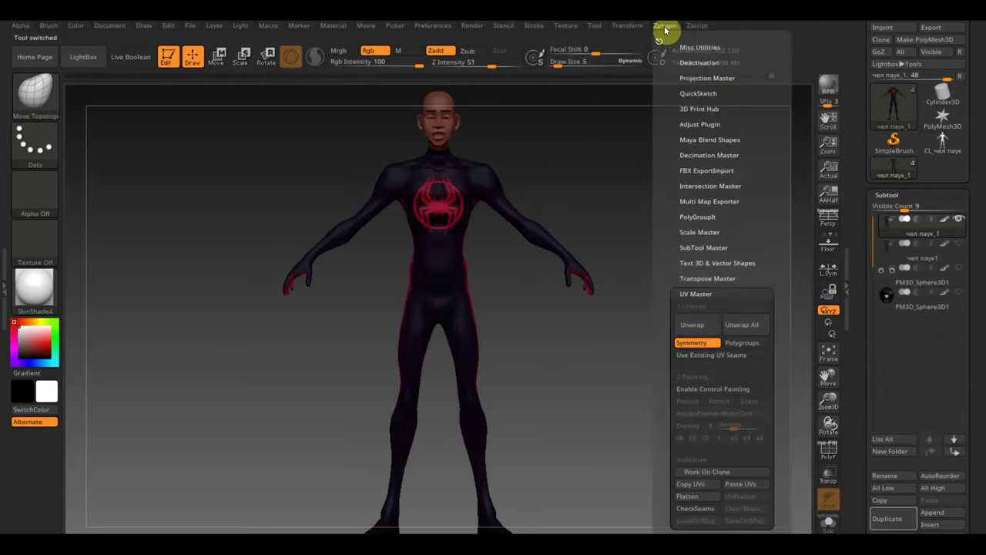
pyautogui.click(742, 484)
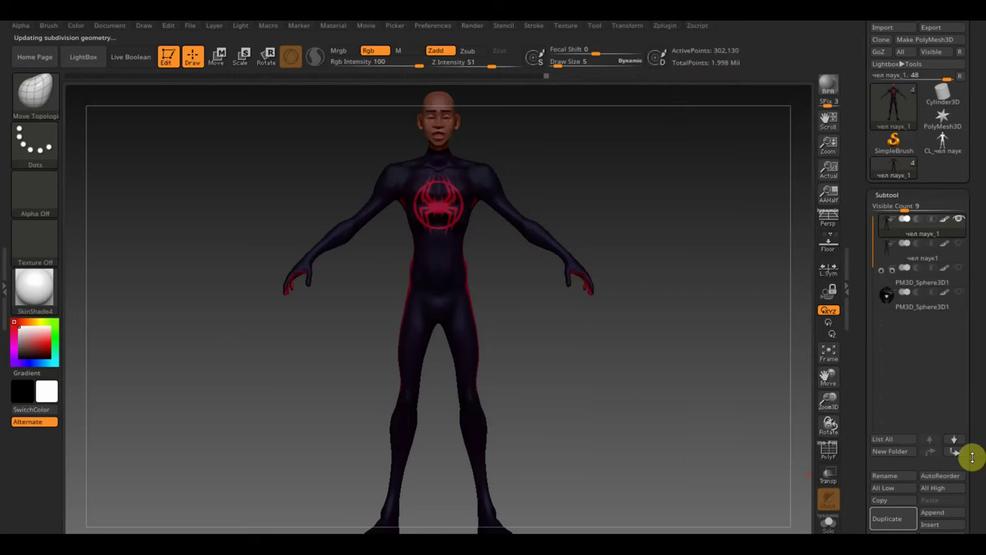
# Step: Create a 2048×2048 texture from the polypaint and clone it into the texture slot
pyautogui.scroll(-5, 975, 452)
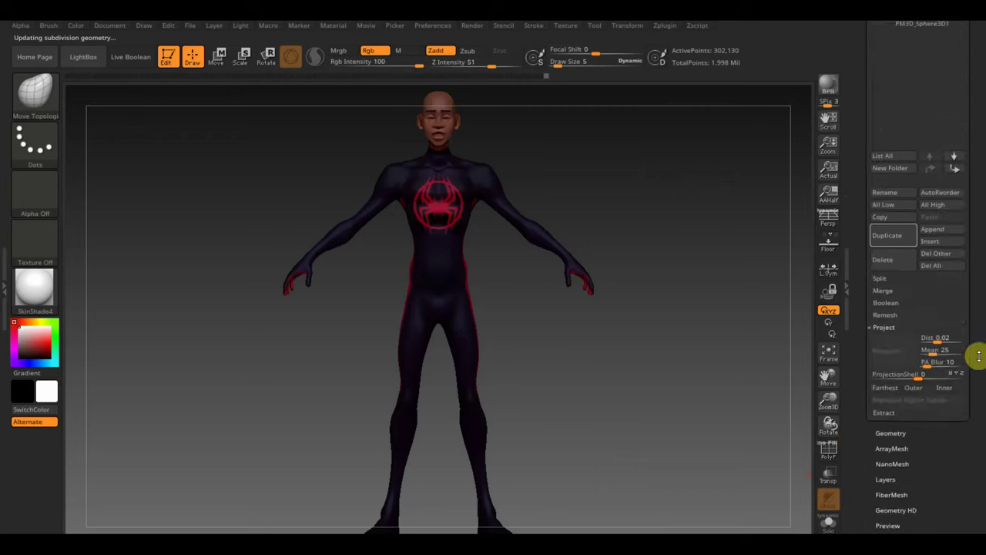
pyautogui.scroll(-5, 976, 352)
pyautogui.scroll(-1, 978, 304)
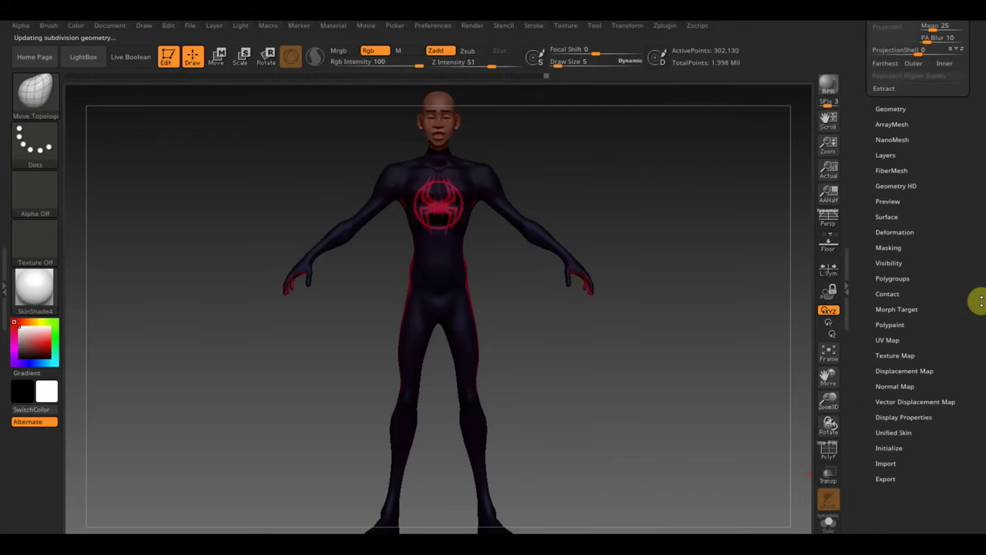
pyautogui.click(916, 353)
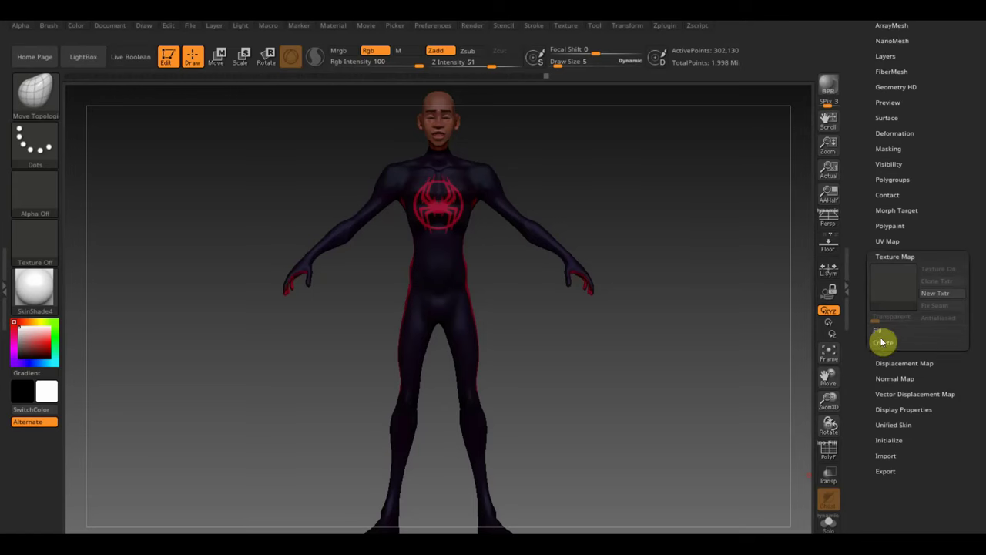
pyautogui.click(880, 341)
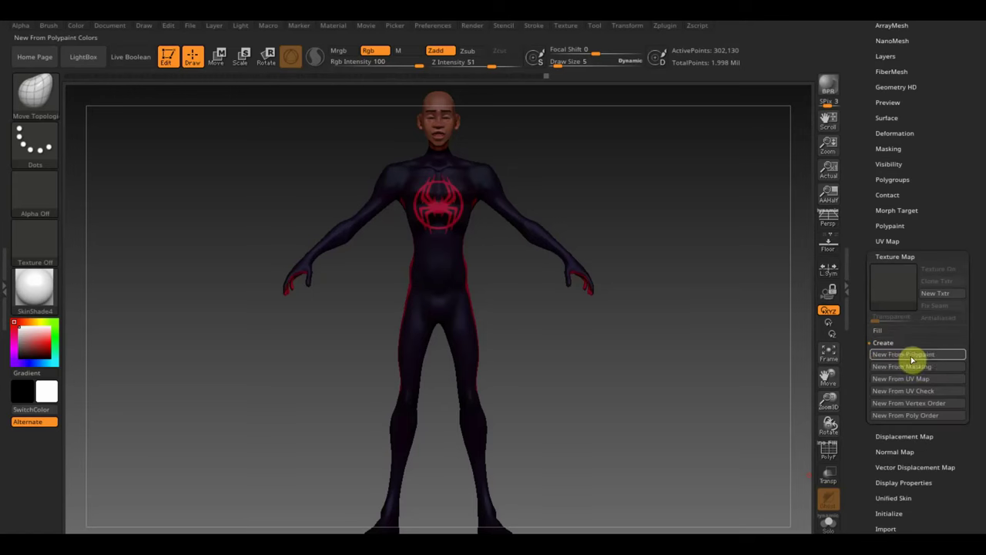
pyautogui.click(918, 356)
pyautogui.moveTo(894, 285)
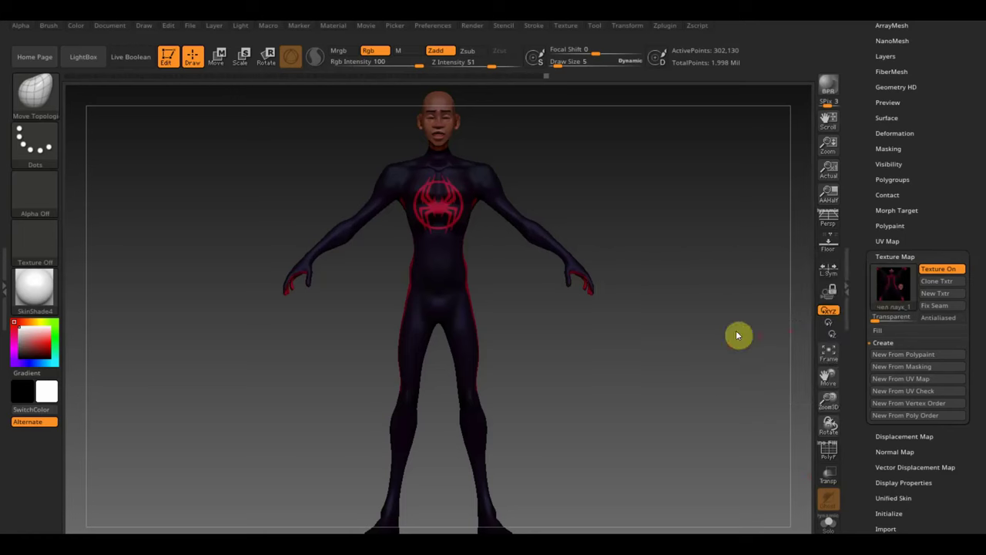
pyautogui.click(943, 284)
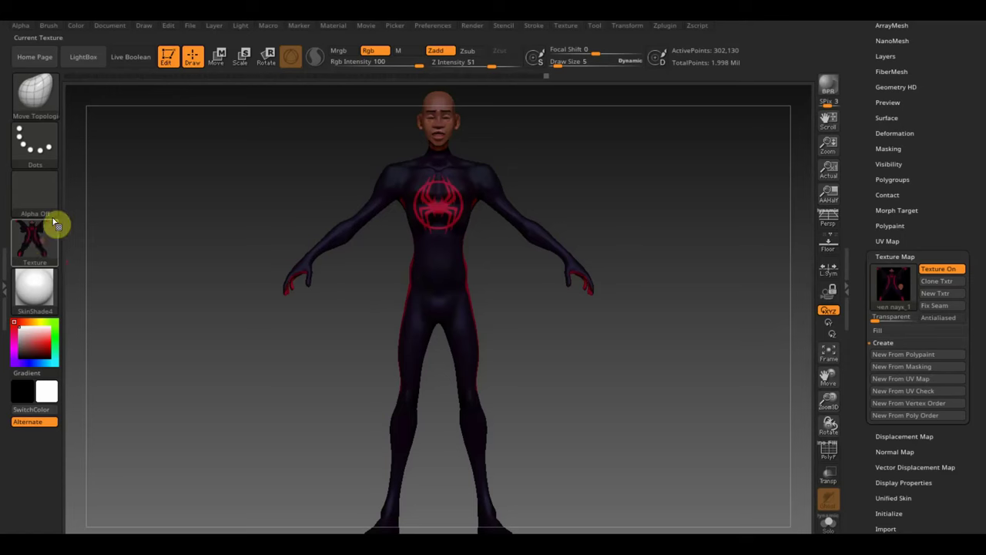
# Step: Export the colour texture as PNG file чел паук_1
pyautogui.click(567, 25)
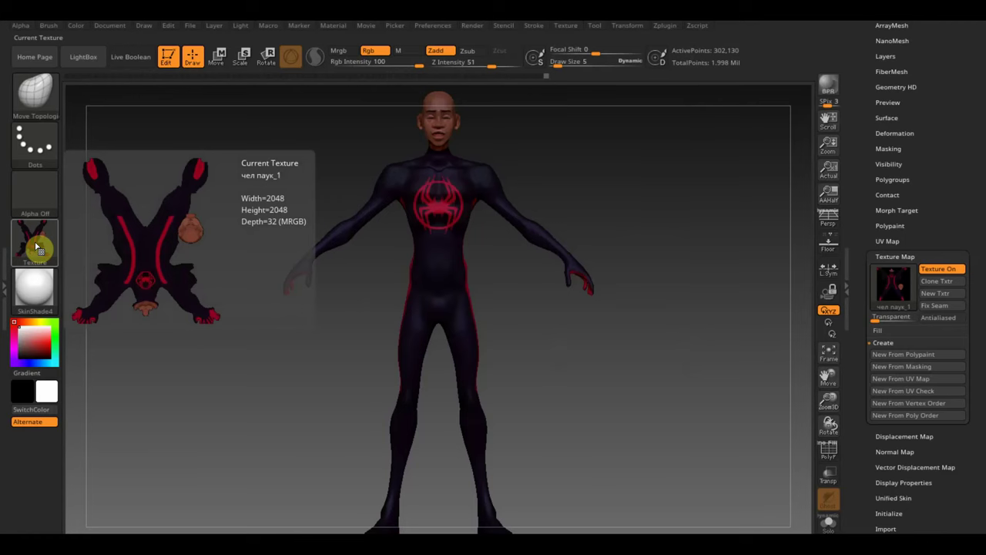
pyautogui.click(35, 246)
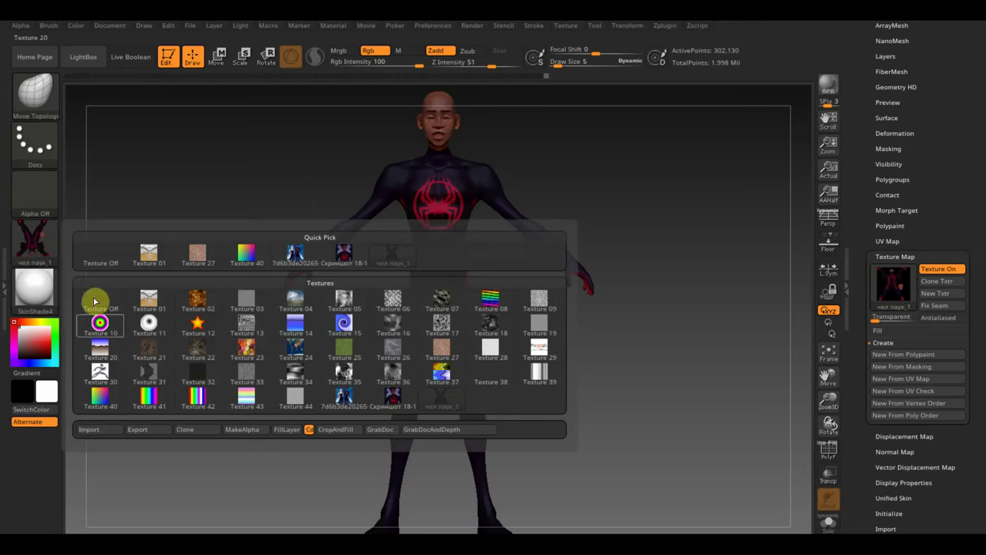
pyautogui.click(140, 434)
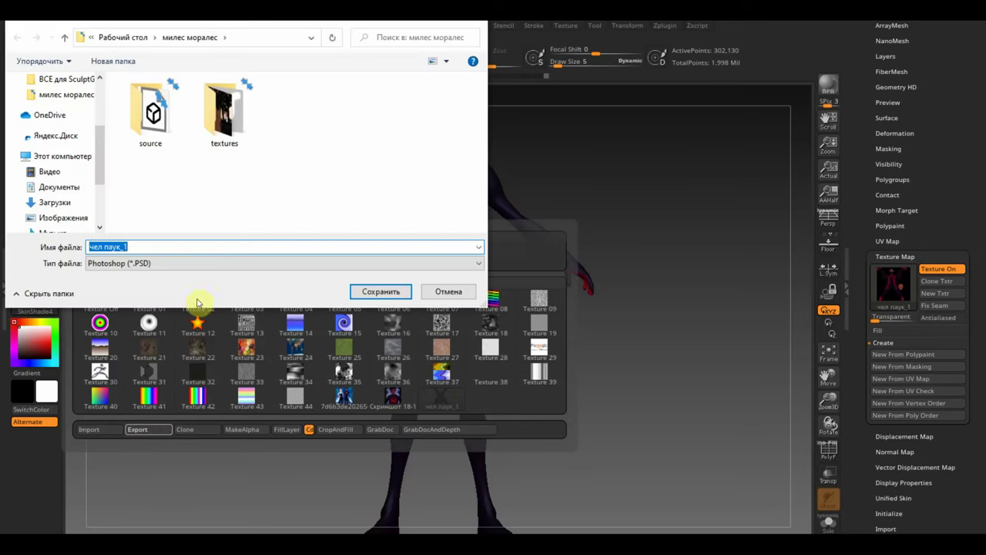
pyautogui.click(163, 262)
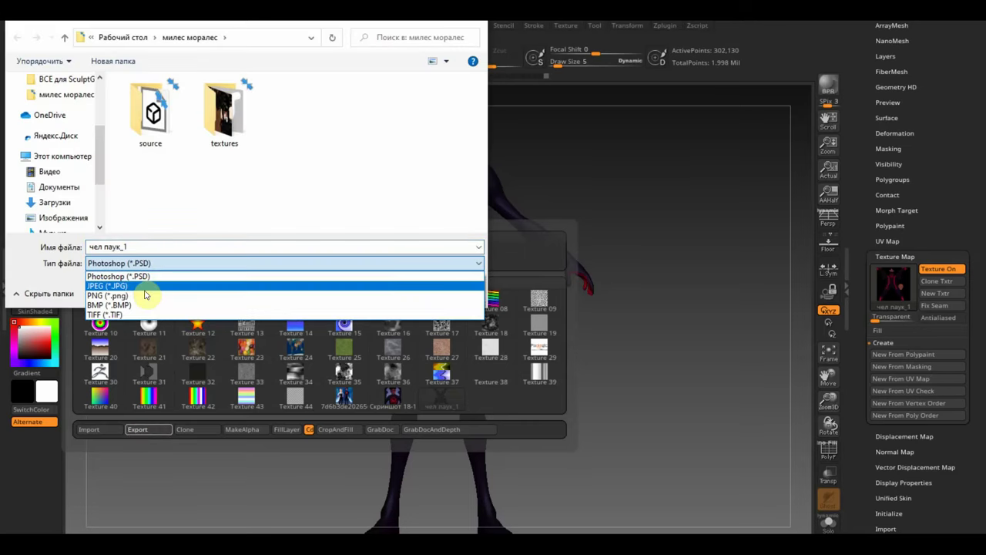
pyautogui.click(154, 284)
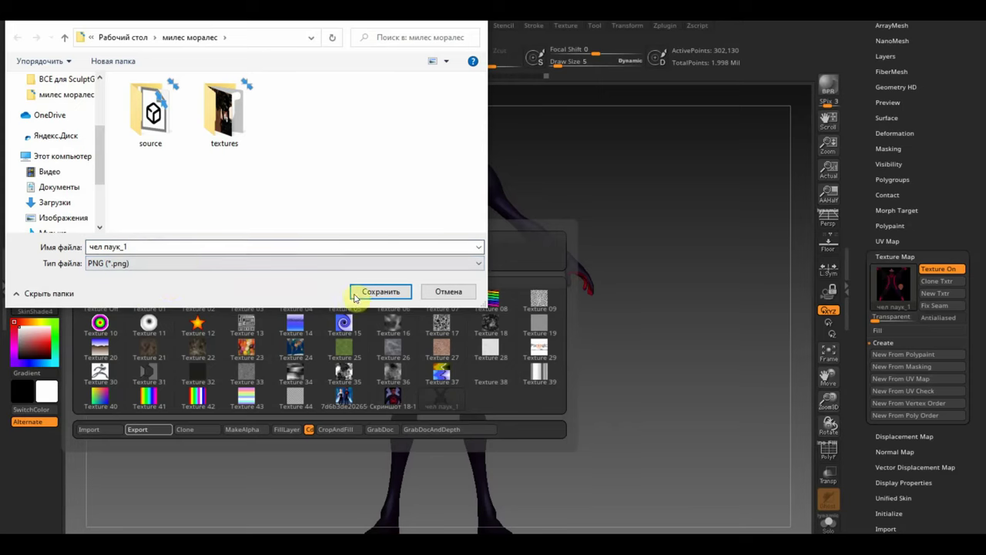
pyautogui.click(371, 294)
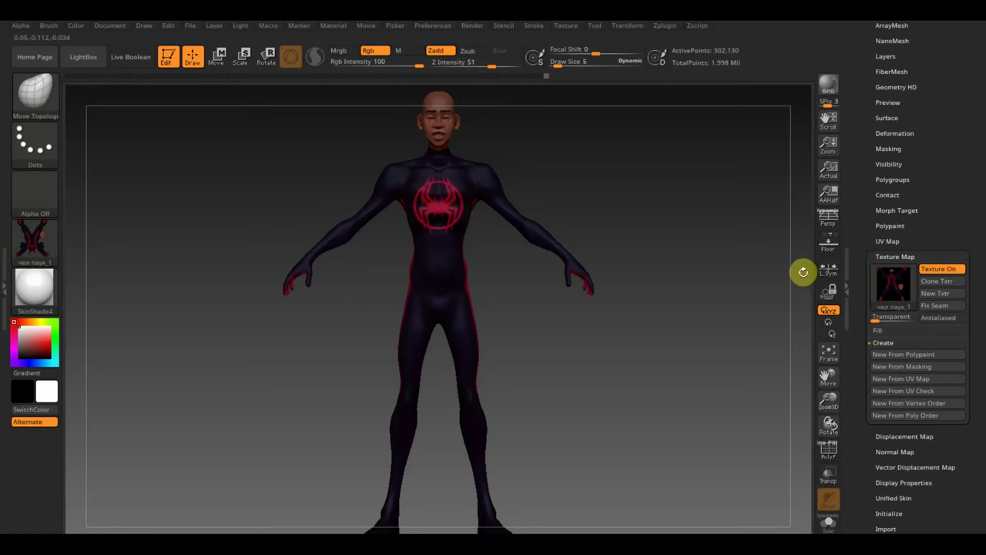
# Step: Drop the mesh to SDiv 1, create a normal map and clone it into the textures
pyautogui.moveTo(956, 158); pyautogui.dragTo(952, 217)
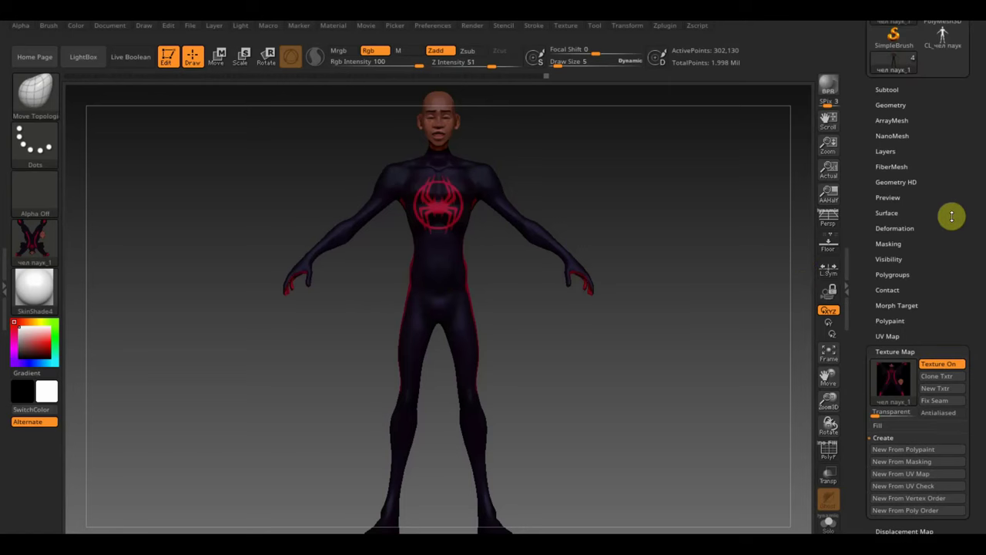
pyautogui.click(892, 103)
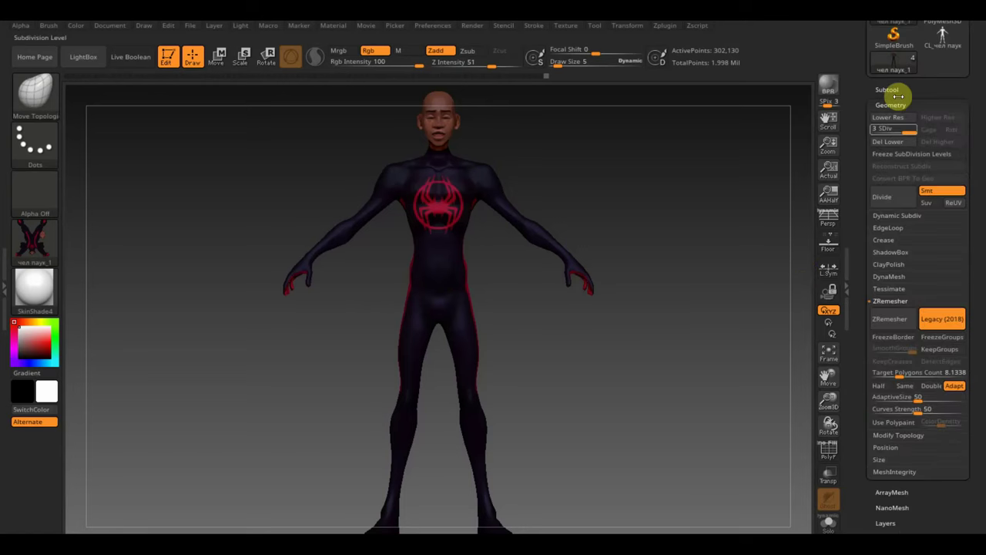
pyautogui.moveTo(902, 129); pyautogui.dragTo(885, 137)
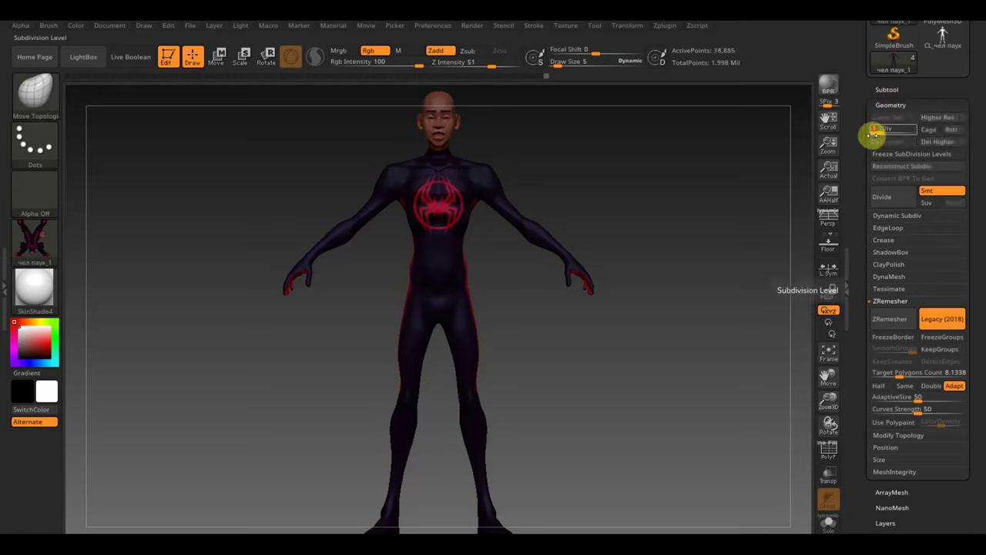
pyautogui.moveTo(975, 203); pyautogui.dragTo(976, 184)
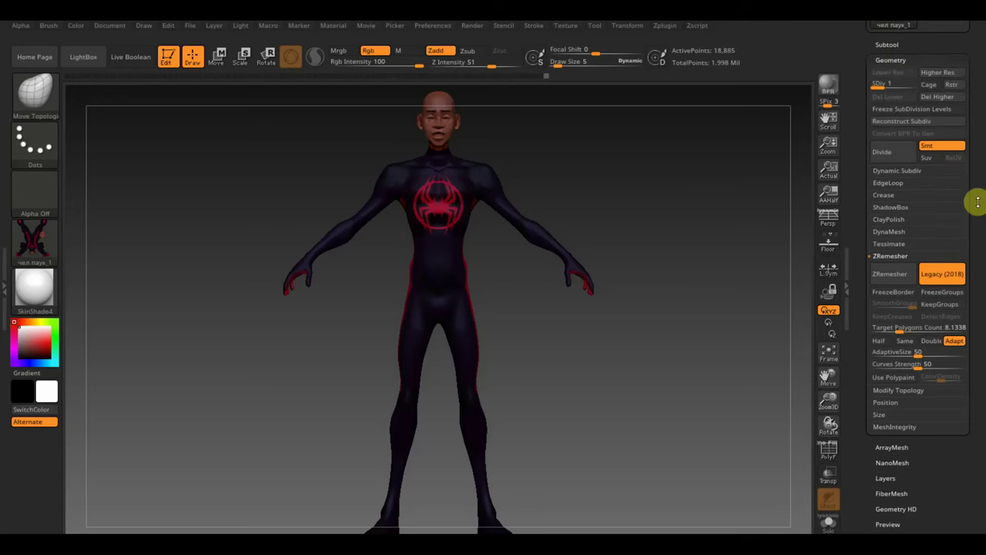
pyautogui.scroll(-5, 959, 309)
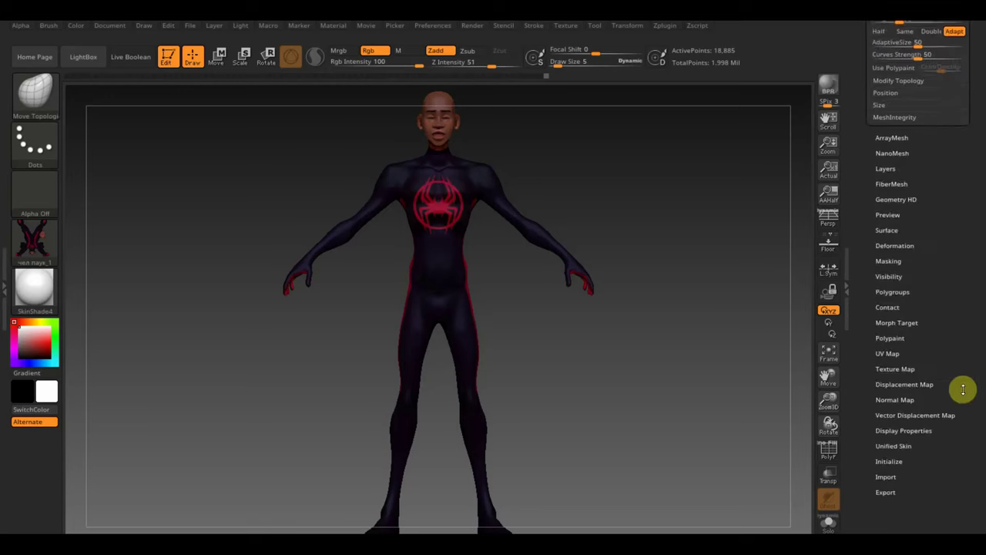
pyautogui.click(901, 391)
pyautogui.scroll(5, 925, 346)
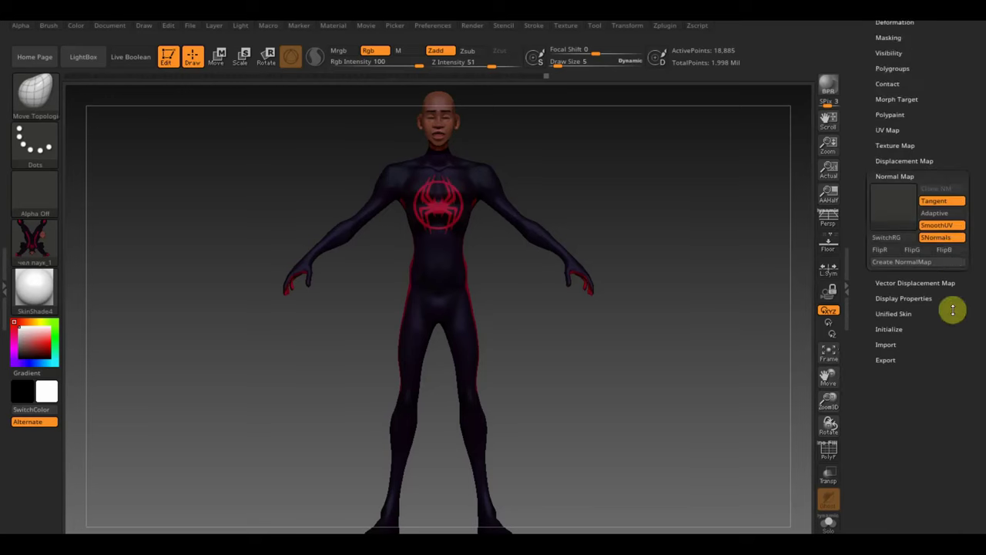
pyautogui.click(897, 320)
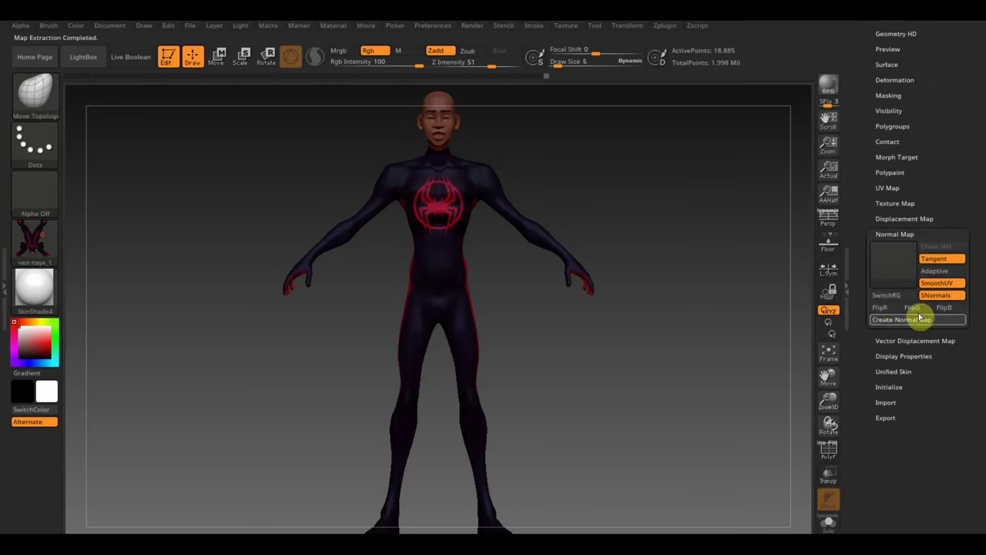
pyautogui.click(931, 249)
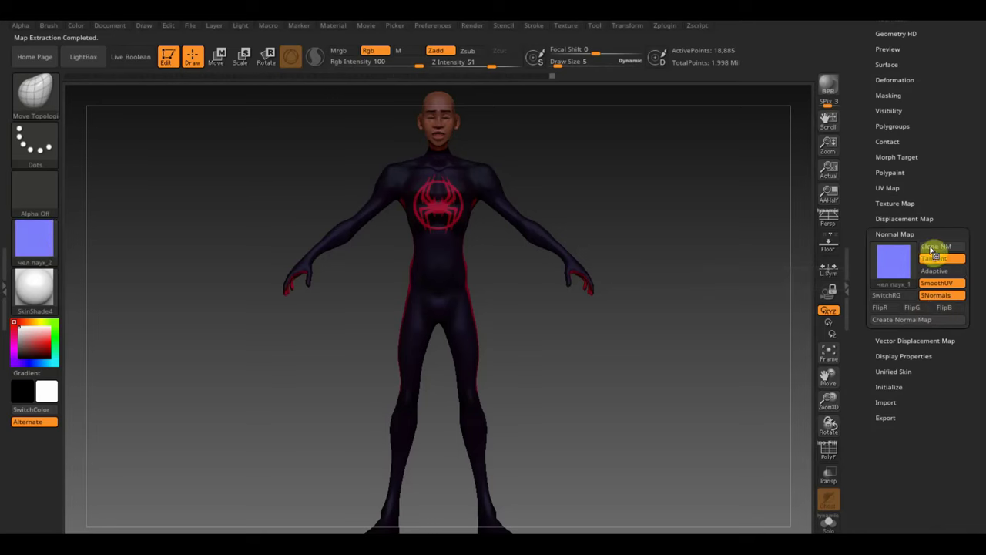
# Step: Export the normal map as PNG file чел паук_2
pyautogui.click(36, 235)
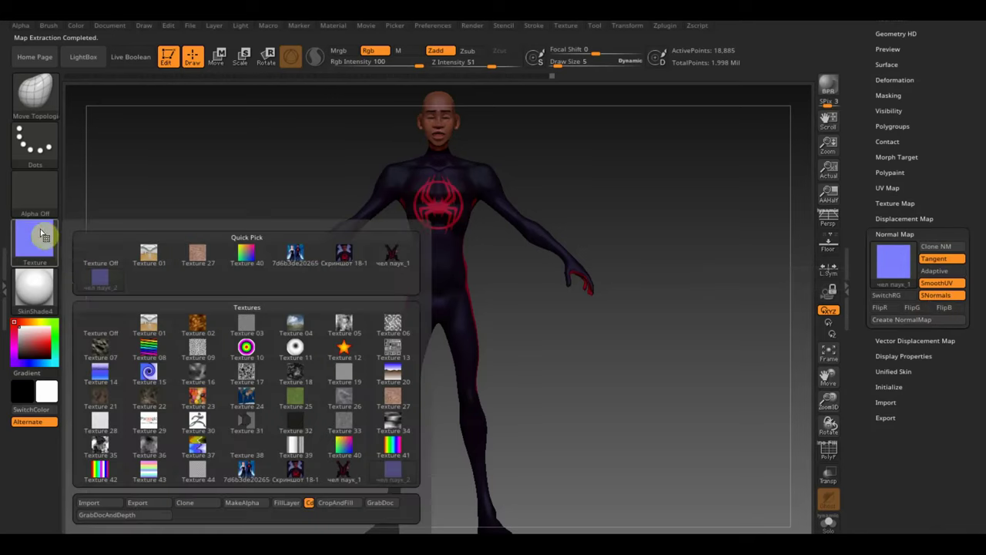
pyautogui.click(144, 502)
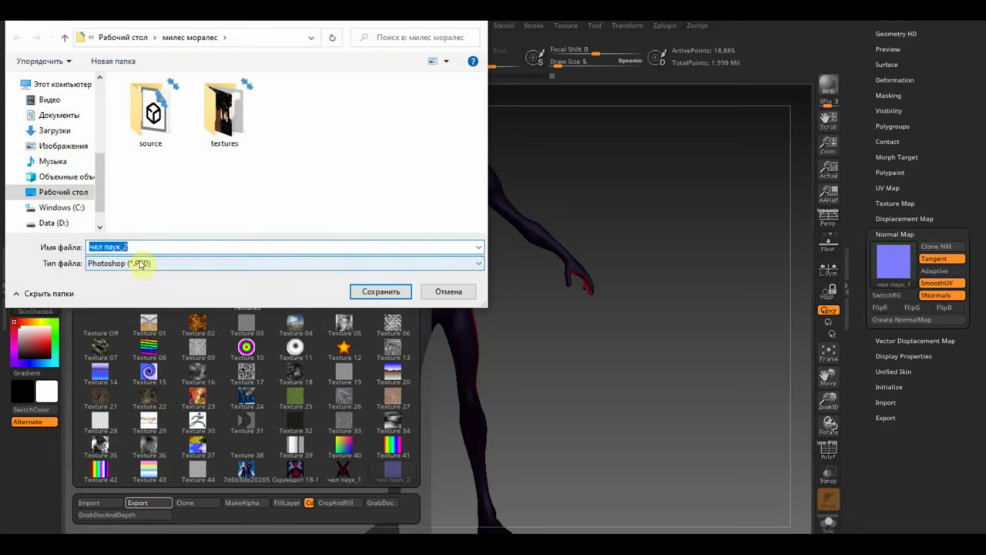
pyautogui.click(143, 263)
pyautogui.click(150, 288)
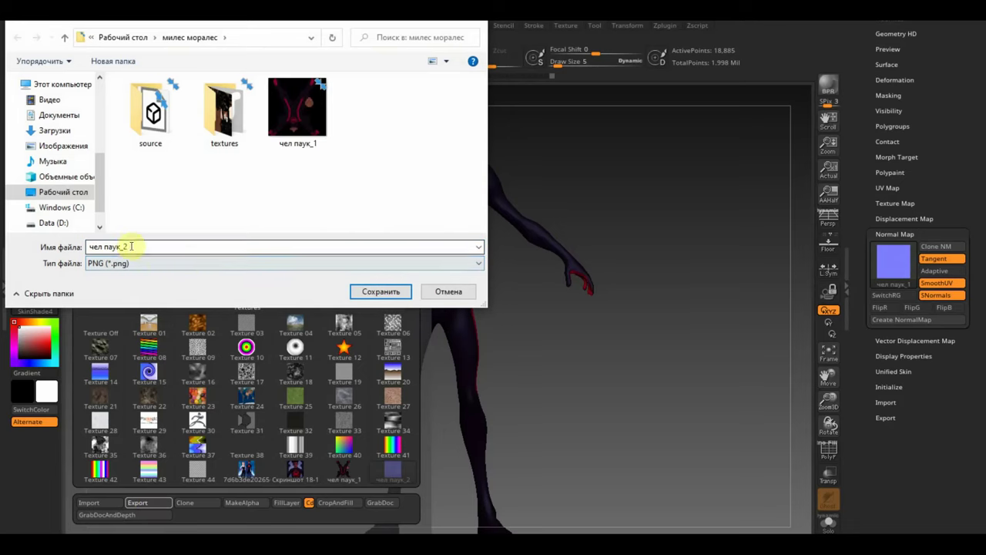
pyautogui.click(381, 291)
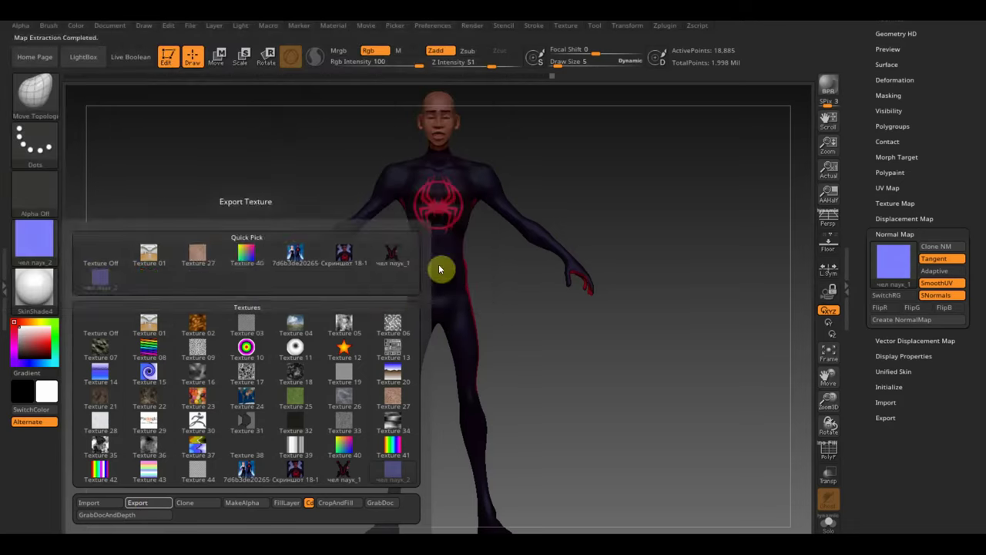
# Step: Delete the mesh's higher subdivision levels with Del Higher
pyautogui.moveTo(971, 124); pyautogui.dragTo(959, 200)
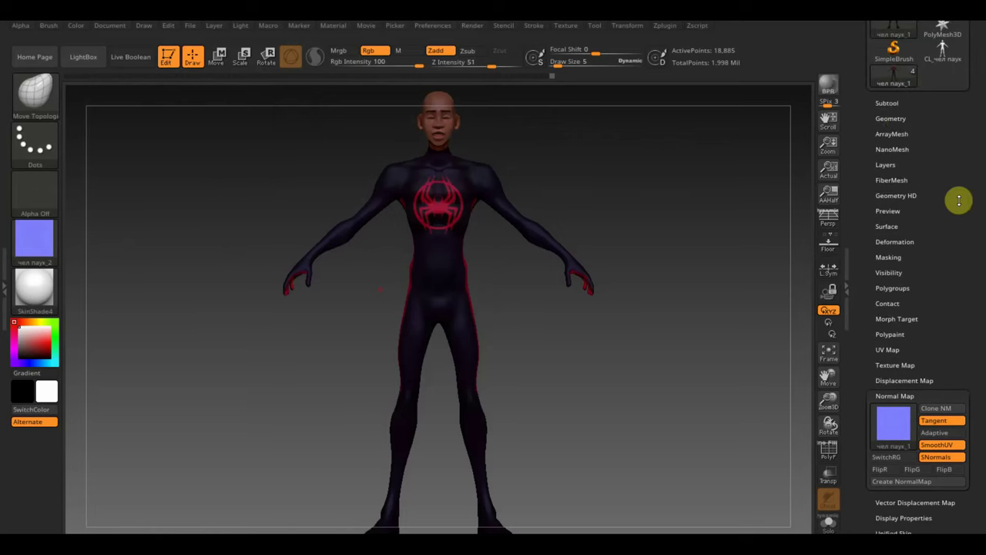
pyautogui.click(898, 118)
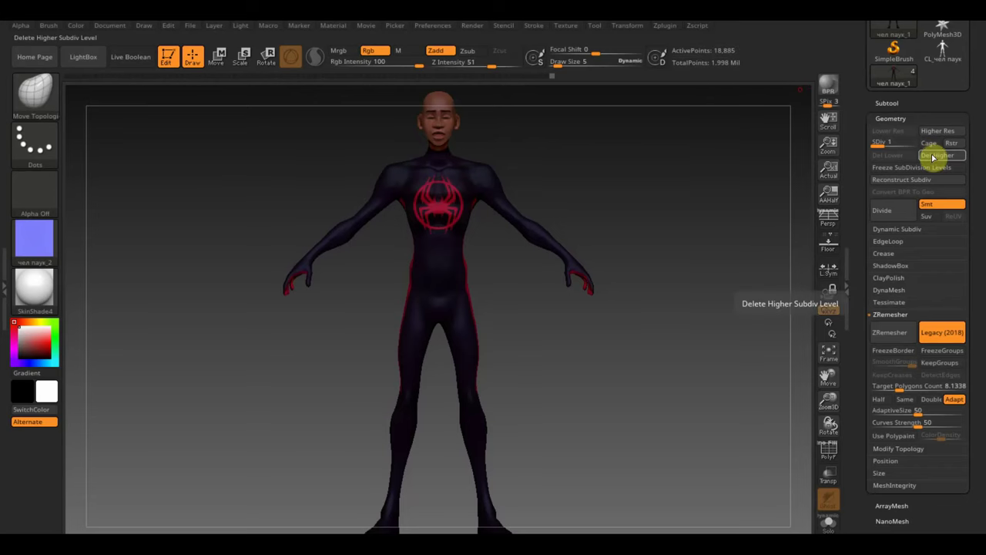
pyautogui.click(935, 159)
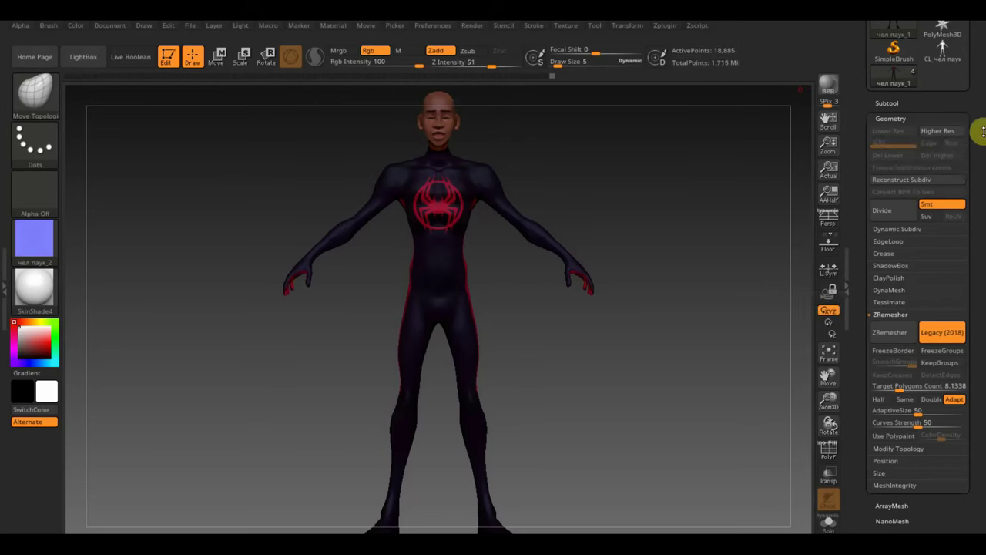
# Step: Export the mesh as OBJ file чел паук with its polypaint
pyautogui.moveTo(979, 132); pyautogui.dragTo(979, 211)
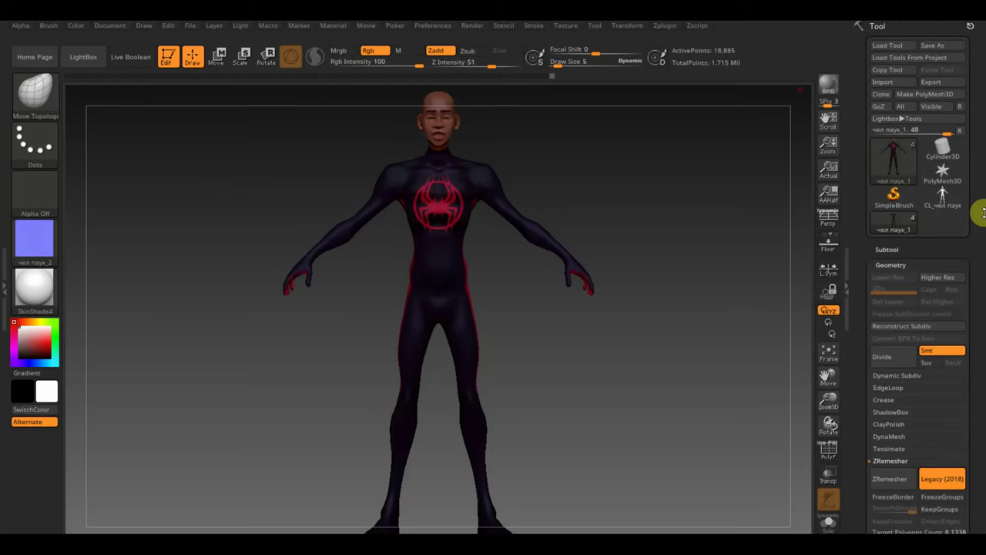
pyautogui.click(938, 82)
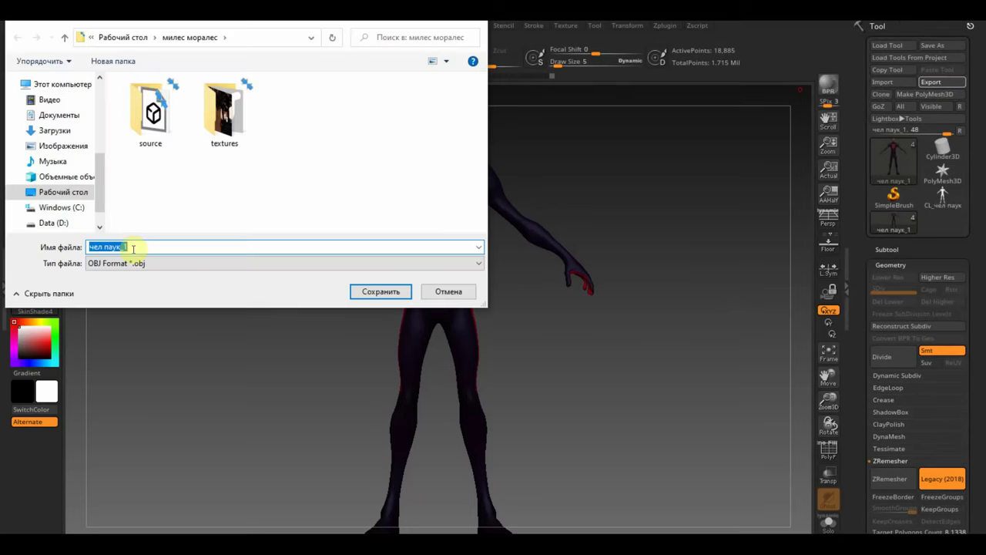
pyautogui.click(385, 293)
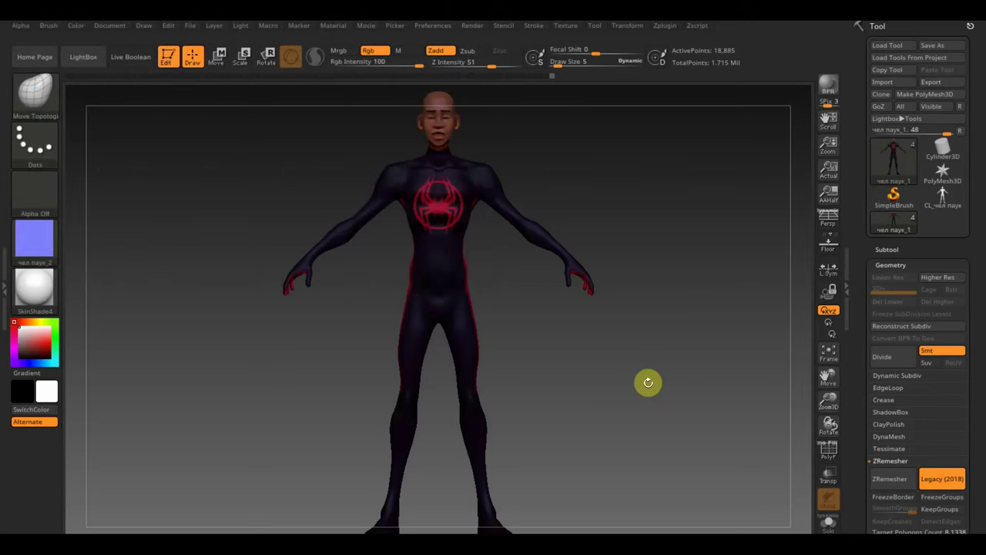
# Step: Raise the mesh back to subdivision level 3 and zoom out to the whole character
pyautogui.press('ctrl')
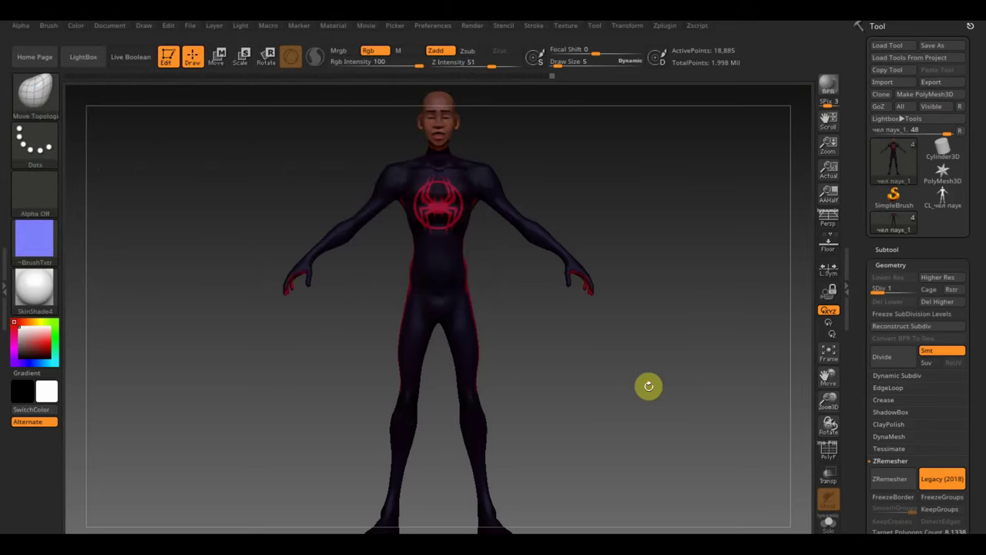
pyautogui.moveTo(888, 286)
pyautogui.mouseDown()
pyautogui.moveTo(913, 298)
pyautogui.moveTo(880, 287)
pyautogui.mouseUp()
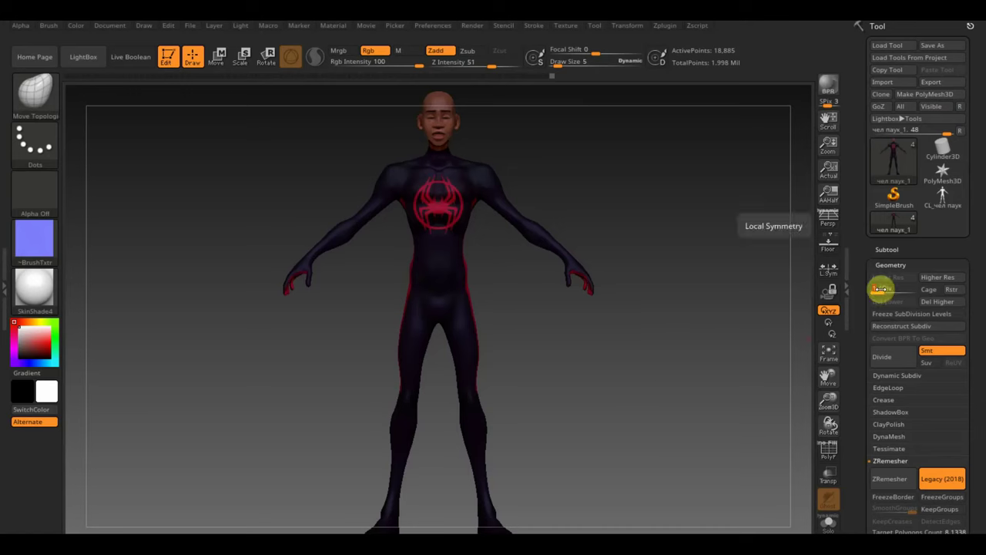
pyautogui.moveTo(518, 386)
pyautogui.mouseDown()
pyautogui.moveTo(549, 419)
pyautogui.moveTo(539, 390)
pyautogui.moveTo(557, 375)
pyautogui.moveTo(581, 452)
pyautogui.moveTo(575, 407)
pyautogui.mouseUp()
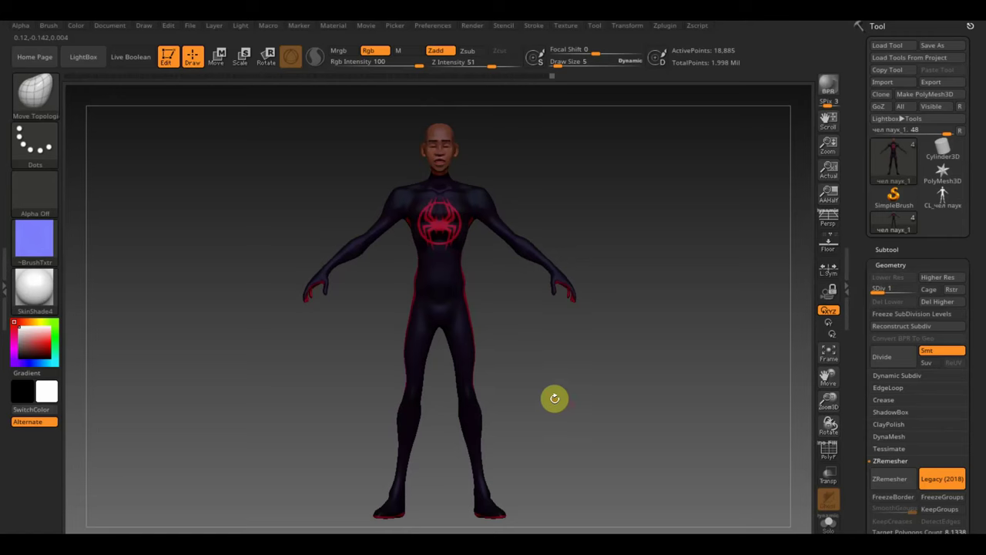
pyautogui.scroll(-3, 984, 342)
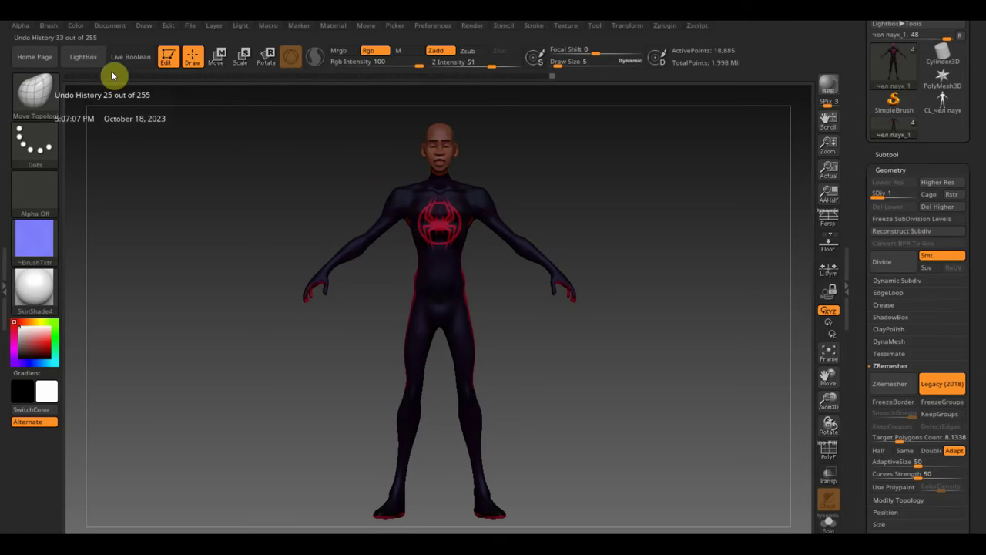
# Step: Save the project over ZBrushProject.ZPR, confirming the replace, then expand the Subtool list
pyautogui.click(197, 29)
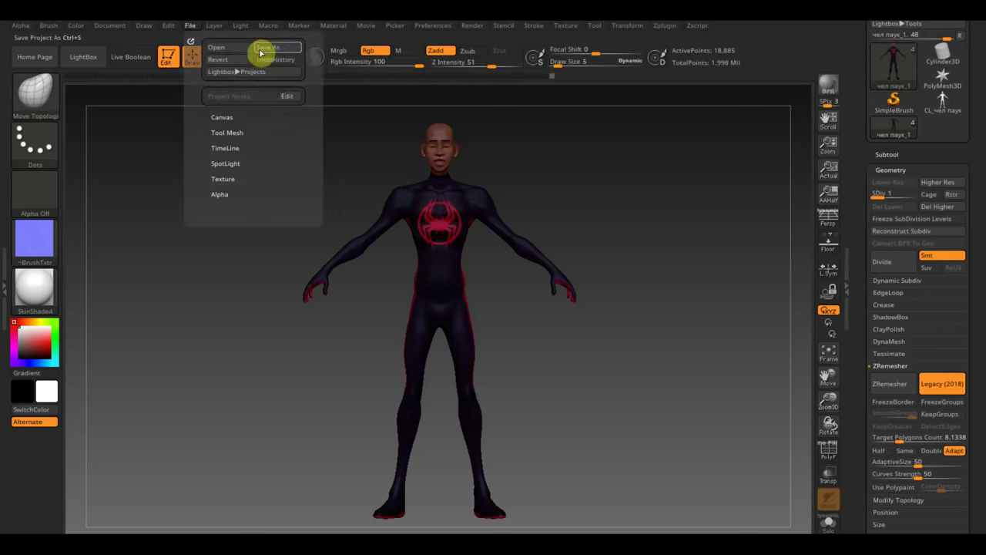
pyautogui.click(262, 49)
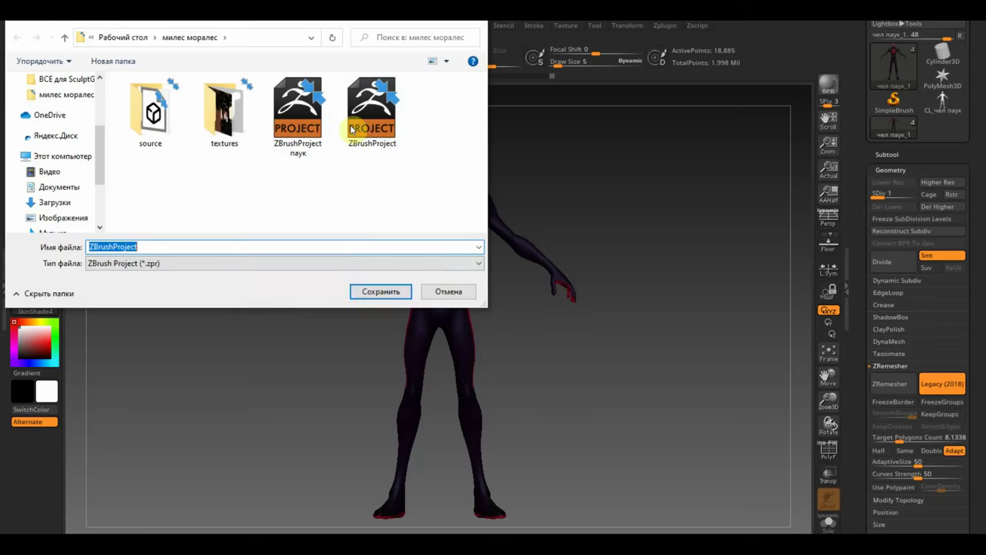
pyautogui.click(380, 296)
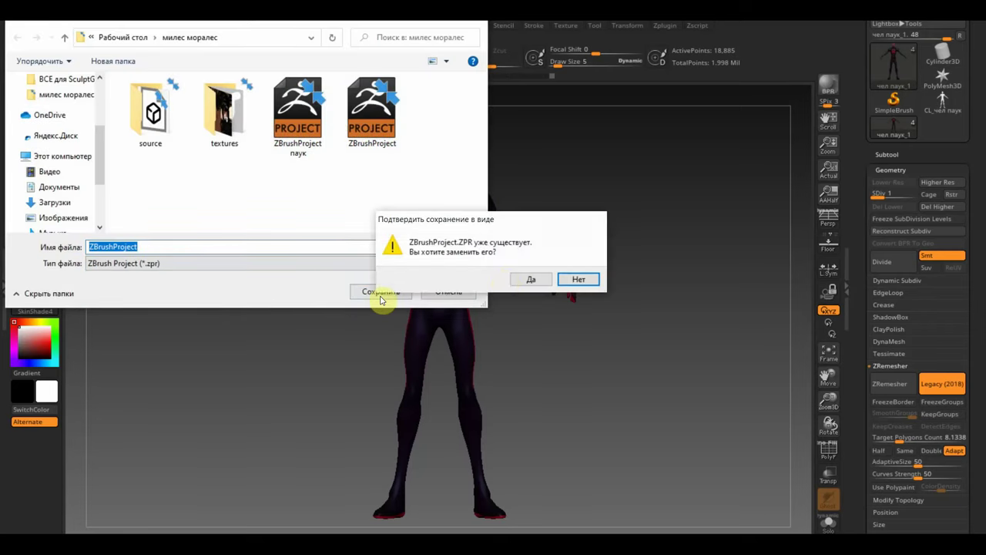
pyautogui.click(529, 280)
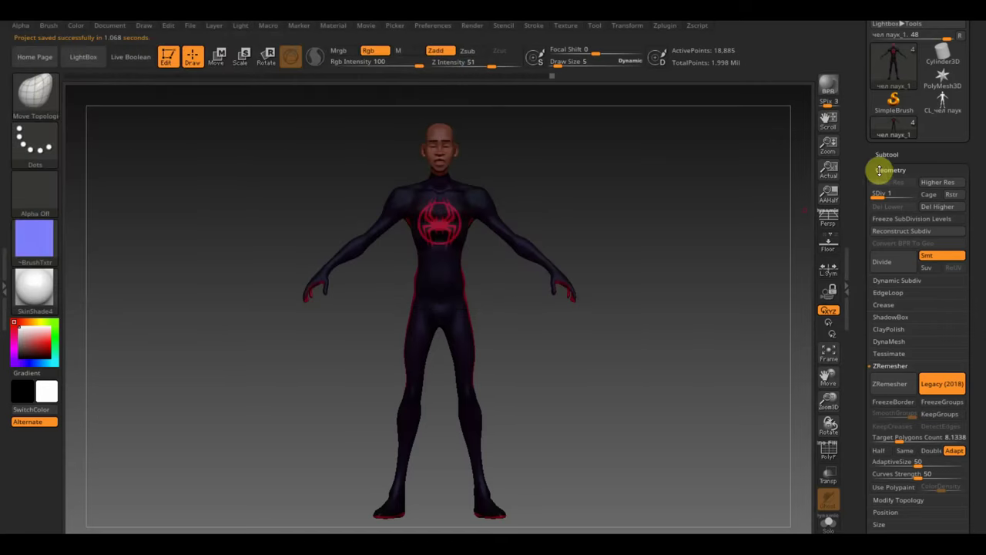
pyautogui.click(887, 154)
pyautogui.moveTo(977, 286); pyautogui.dragTo(981, 227)
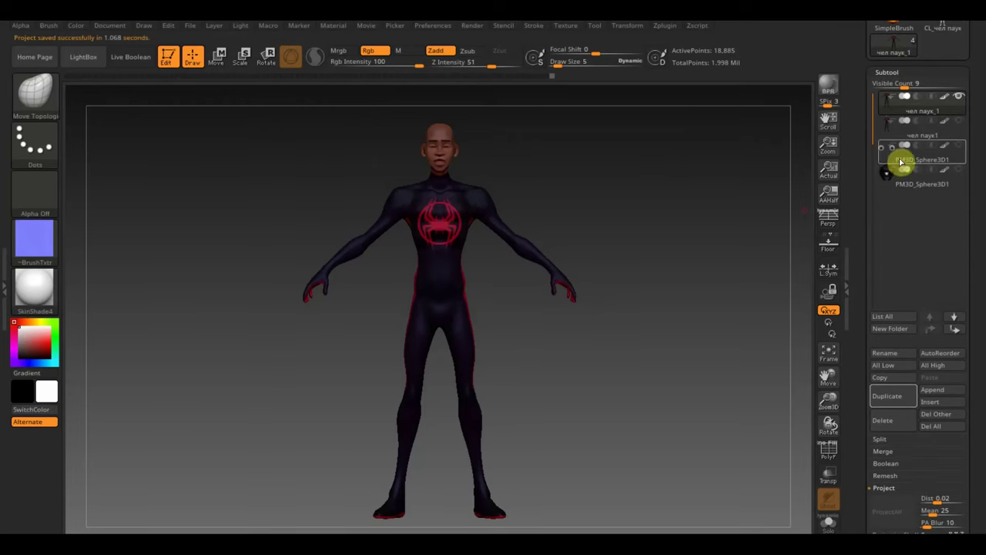
pyautogui.moveTo(917, 160)
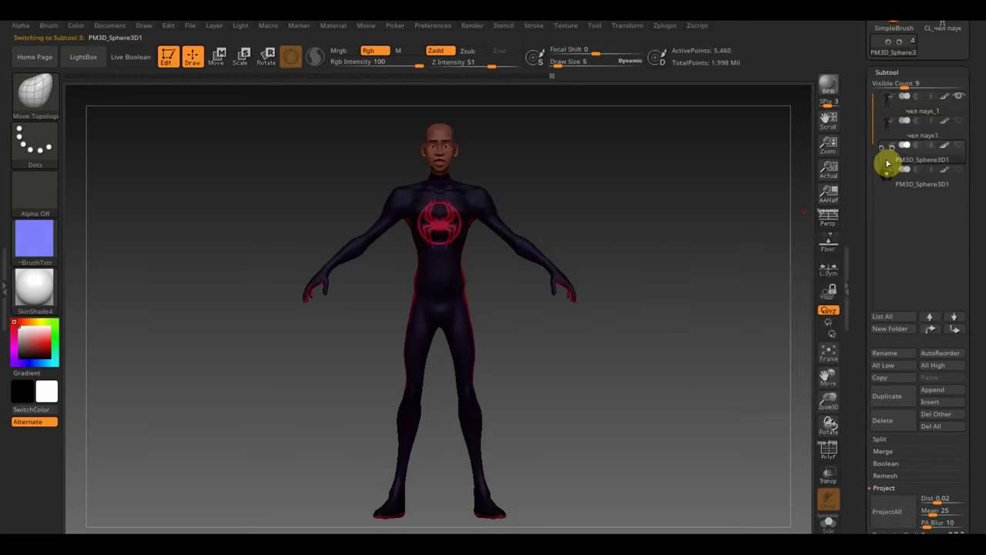
# Step: Make PM3D_Sphere3D1 the active subtool, solo it and centre the eyeballs
pyautogui.click(887, 158)
pyautogui.click(959, 97)
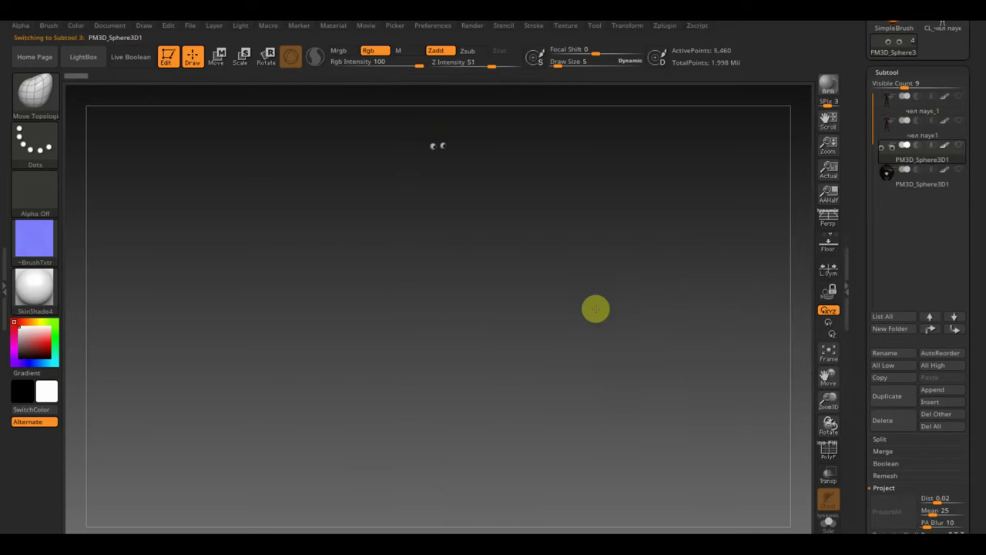
pyautogui.moveTo(591, 283)
pyautogui.keyDown('alt'); pyautogui.mouseDown()
pyautogui.moveTo(622, 469)
pyautogui.moveTo(687, 372)
pyautogui.moveTo(625, 390)
pyautogui.moveTo(621, 407)
pyautogui.mouseUp(); pyautogui.keyUp('alt')
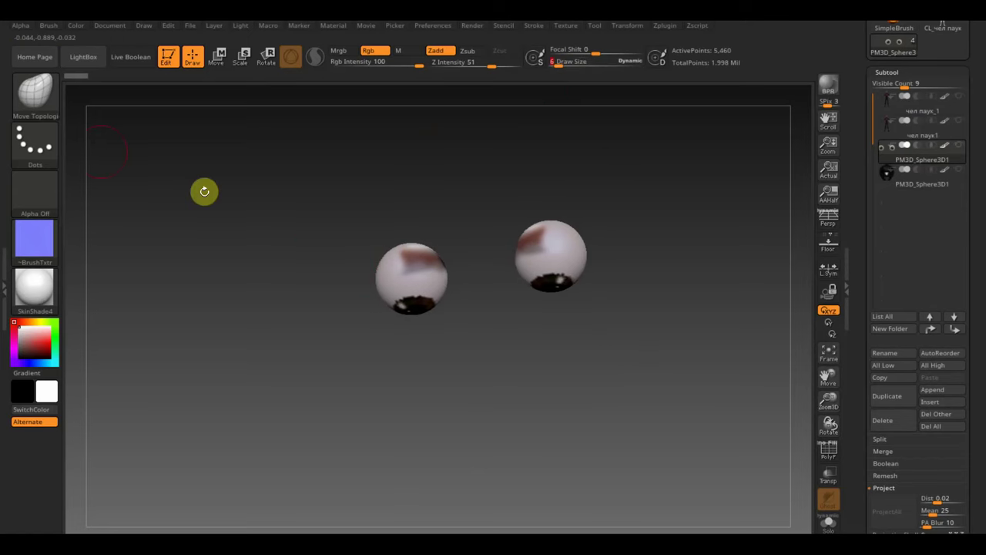
# Step: Paint white over the red smears with the Standard brush, smooth, and zoom in on the eyeballs
pyautogui.click(44, 111)
pyautogui.click(402, 109)
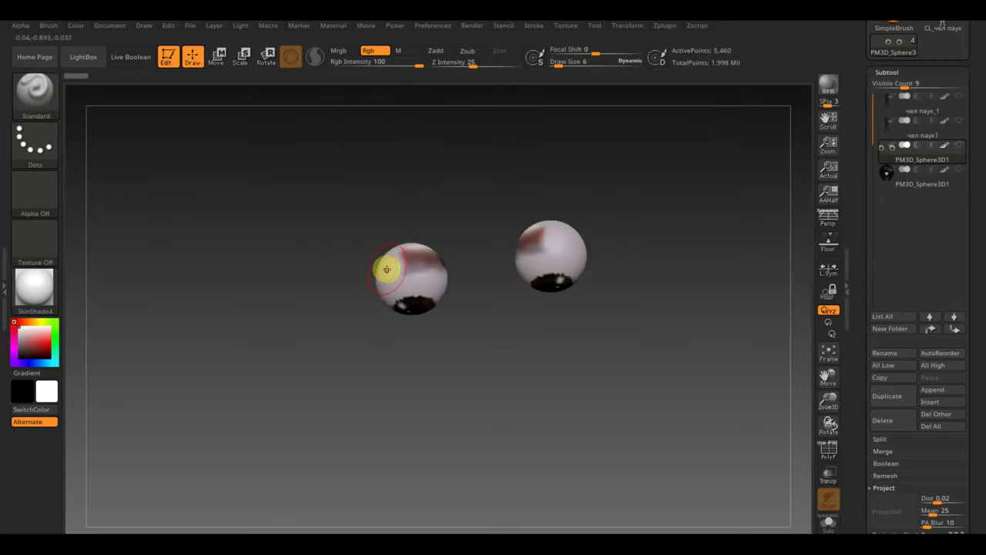
pyautogui.moveTo(388, 267); pyautogui.dragTo(557, 234)
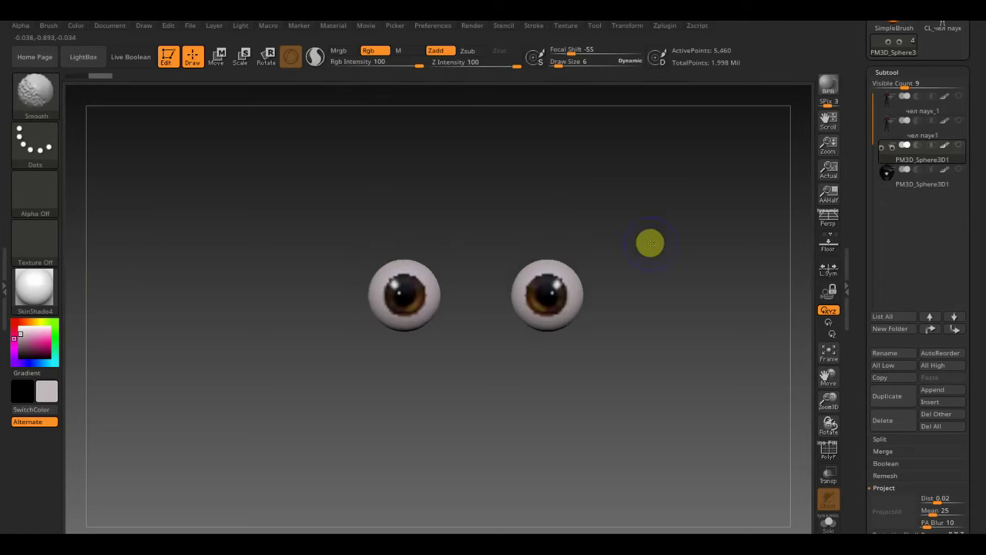
pyautogui.press('shift')
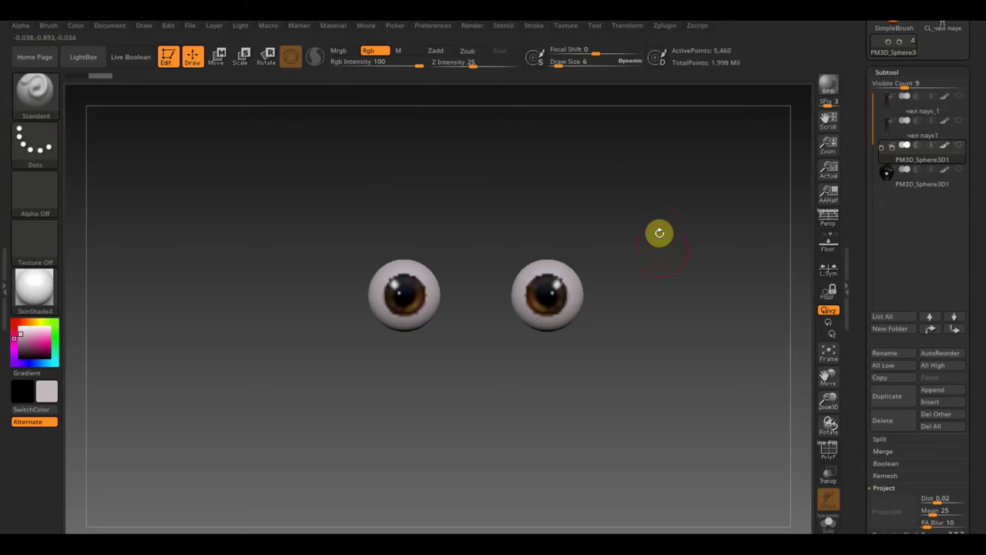
pyautogui.keyDown('alt'); pyautogui.moveTo(667, 266); pyautogui.dragTo(689, 321); pyautogui.keyUp('alt')
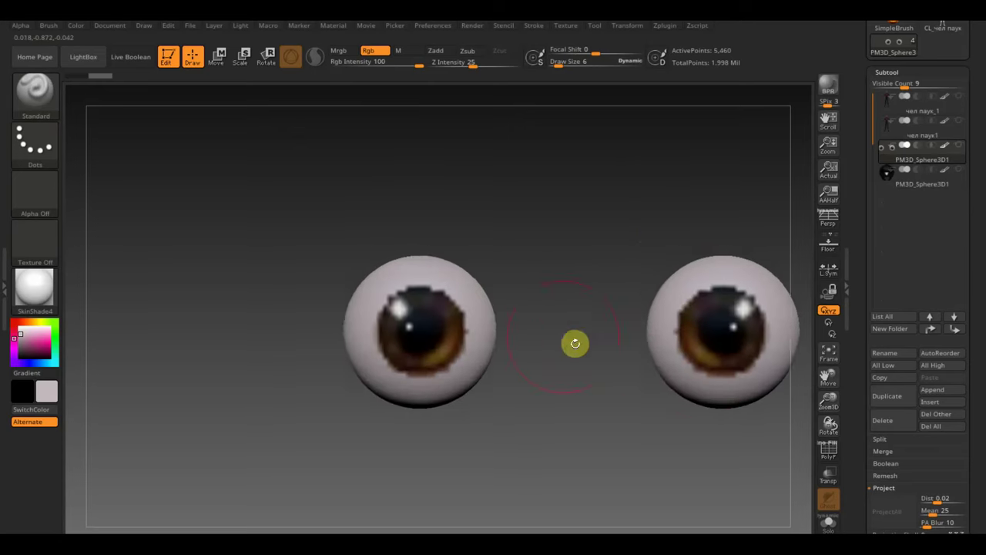
pyautogui.keyDown('alt'); pyautogui.moveTo(575, 346); pyautogui.dragTo(501, 312); pyautogui.keyUp('alt')
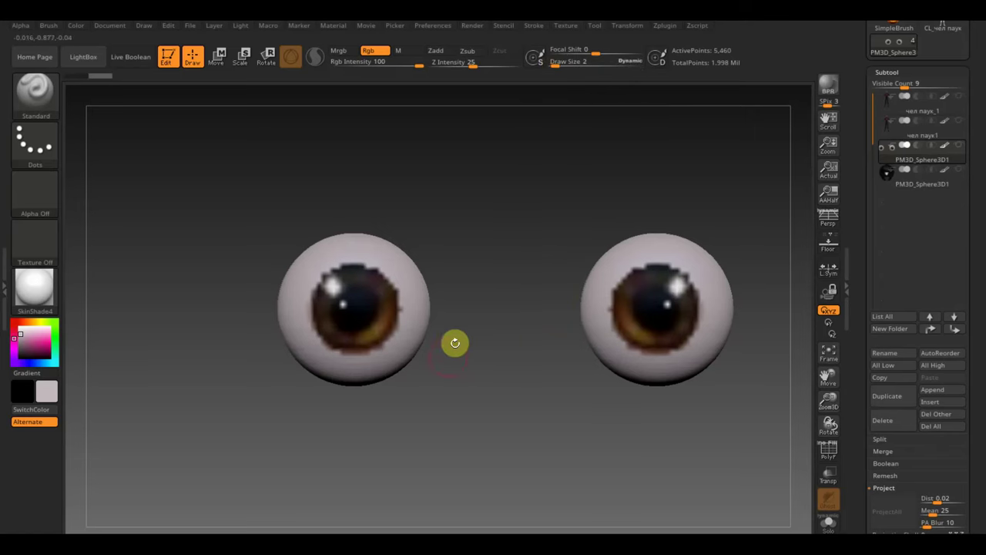
# Step: Set the mask stroke to Circle, test-mask the left iris, clear it, and subdivide the eyeballs
pyautogui.keyDown('ctrl'); pyautogui.click(51, 151); pyautogui.keyUp('ctrl')
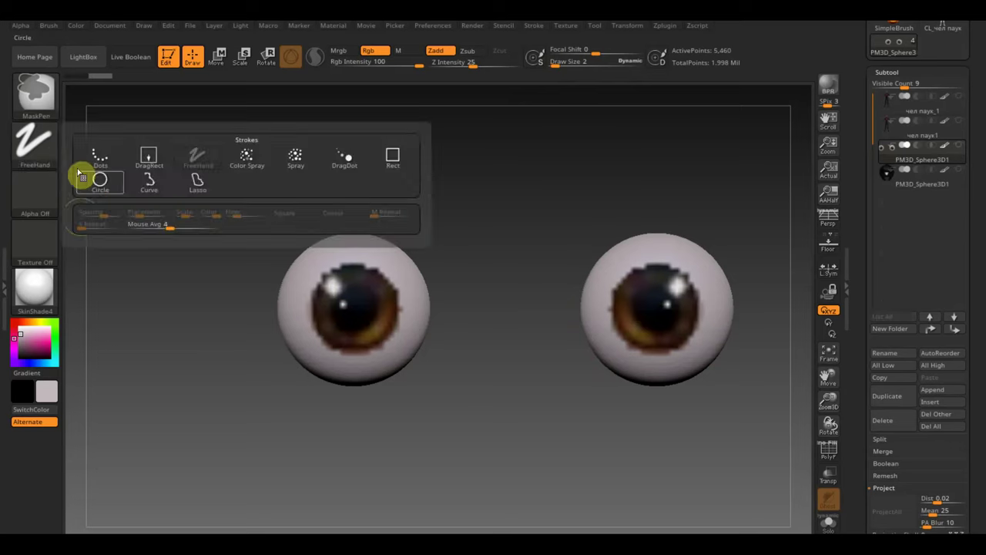
pyautogui.click(98, 180)
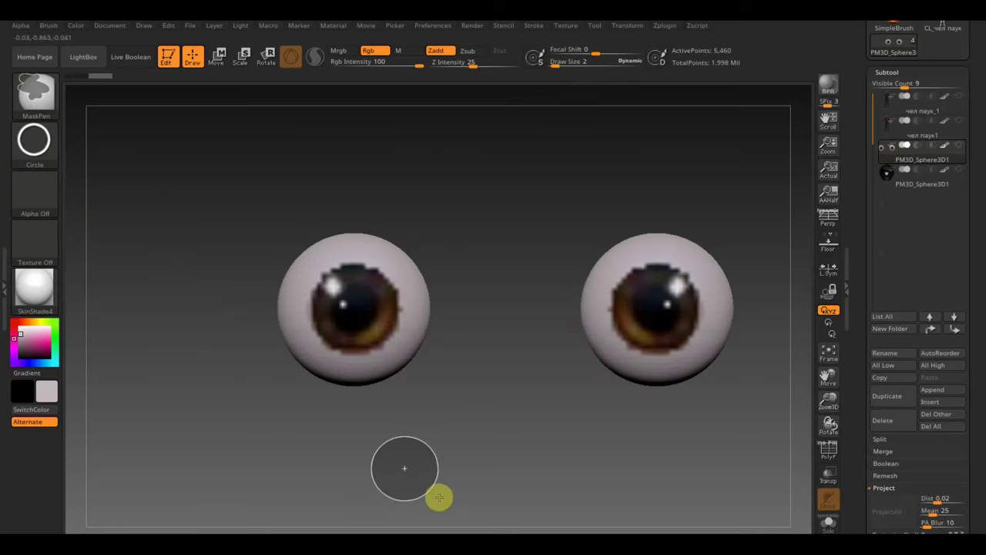
pyautogui.moveTo(341, 312)
pyautogui.keyDown('ctrl'); pyautogui.mouseDown()
pyautogui.moveTo(375, 352)
pyautogui.moveTo(397, 352)
pyautogui.mouseUp(); pyautogui.keyUp('ctrl')
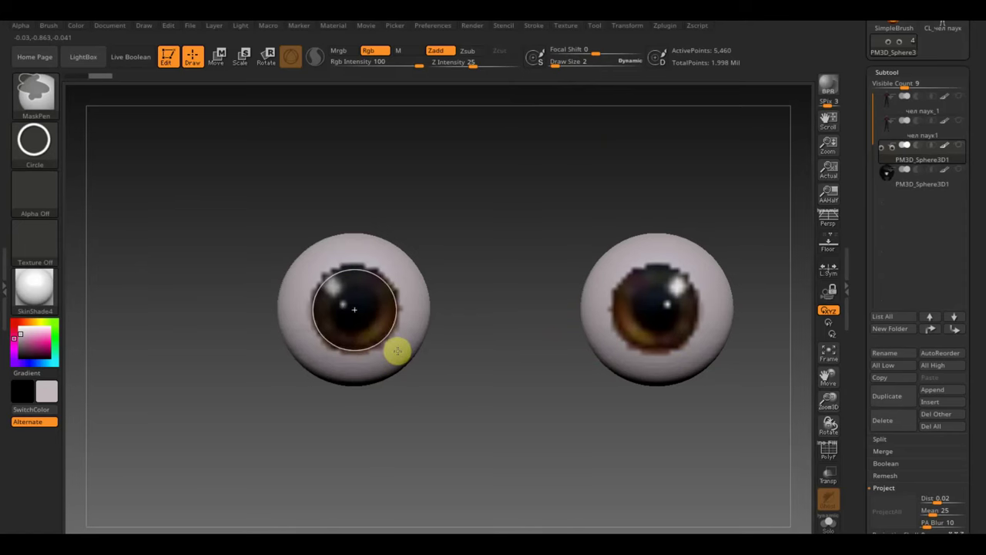
pyautogui.keyDown('ctrl'); pyautogui.moveTo(397, 351); pyautogui.dragTo(398, 352); pyautogui.keyUp('ctrl')
pyautogui.keyDown('ctrl'); pyautogui.click(511, 414); pyautogui.keyUp('ctrl')
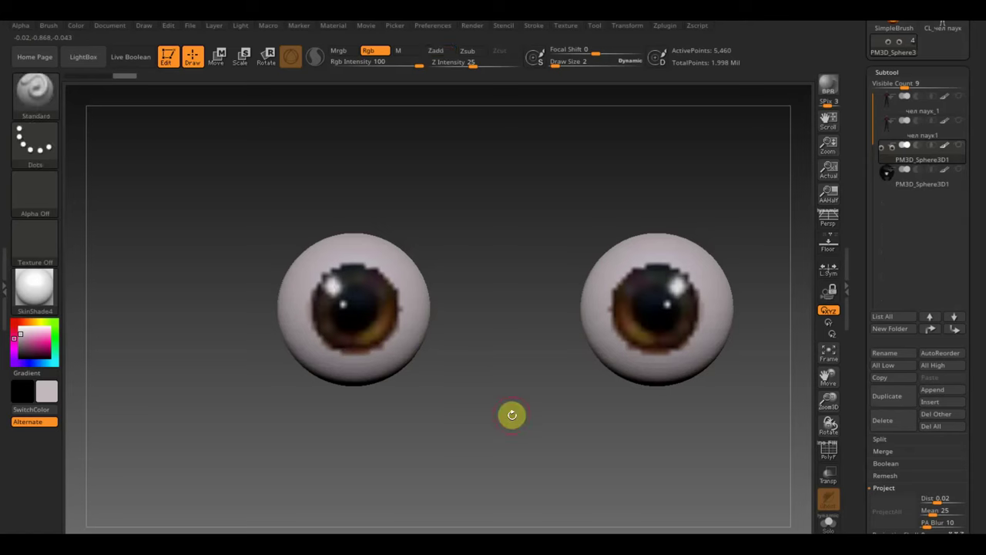
pyautogui.press('ctrl')
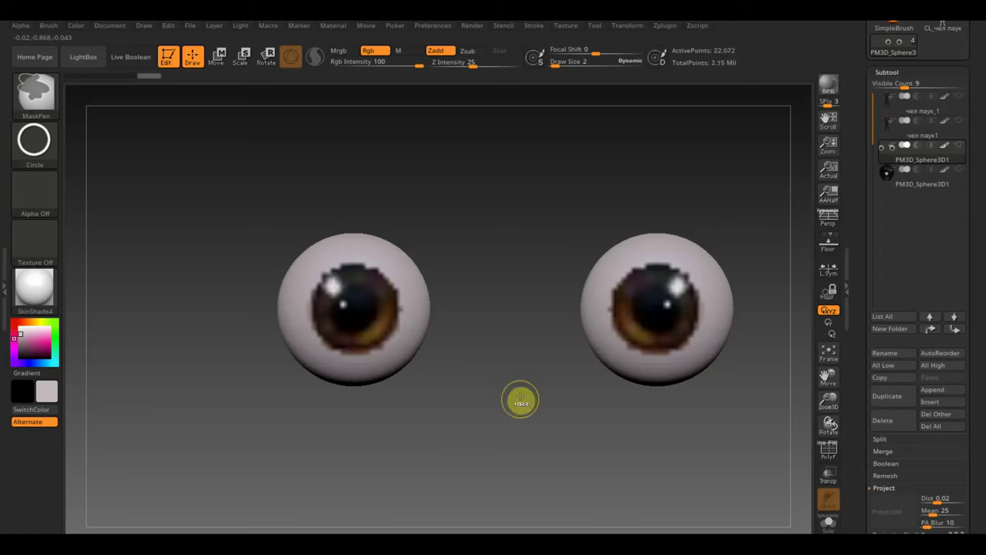
pyautogui.keyDown('ctrl'); pyautogui.keyDown('shift'); pyautogui.click(521, 401); pyautogui.keyUp('shift'); pyautogui.keyUp('ctrl')
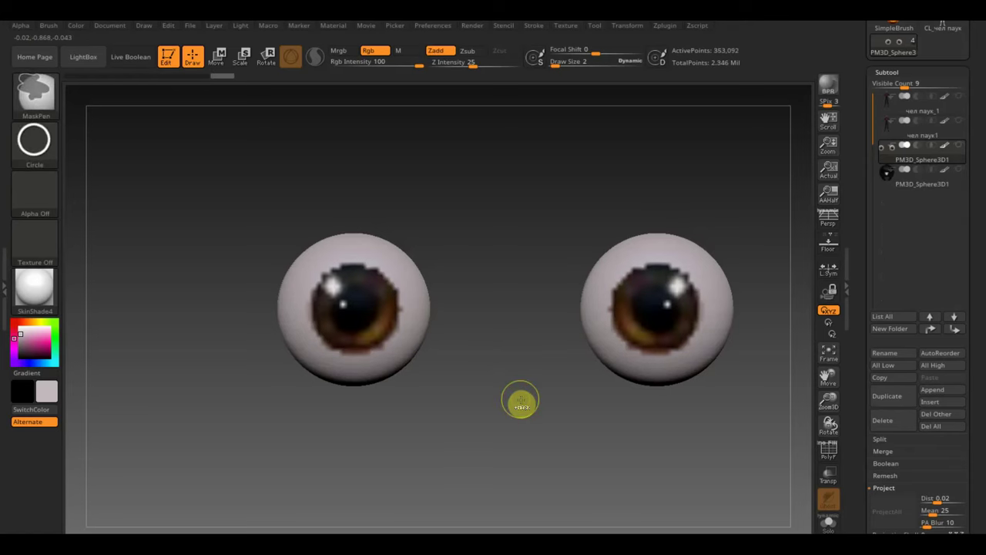
# Step: Circle-mask the left iris, repaint the irises with smooth round edges, then clear the mask
pyautogui.moveTo(489, 382)
pyautogui.keyDown('ctrl'); pyautogui.mouseDown()
pyautogui.moveTo(556, 452)
pyautogui.moveTo(385, 332)
pyautogui.moveTo(391, 340)
pyautogui.mouseUp(); pyautogui.keyUp('ctrl')
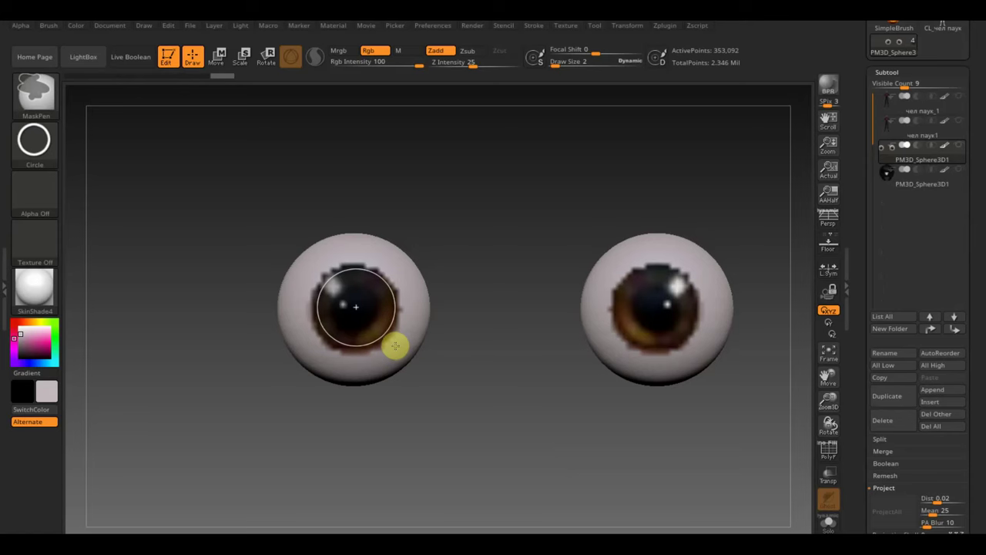
pyautogui.keyDown('ctrl'); pyautogui.moveTo(393, 347); pyautogui.dragTo(396, 348); pyautogui.keyUp('ctrl')
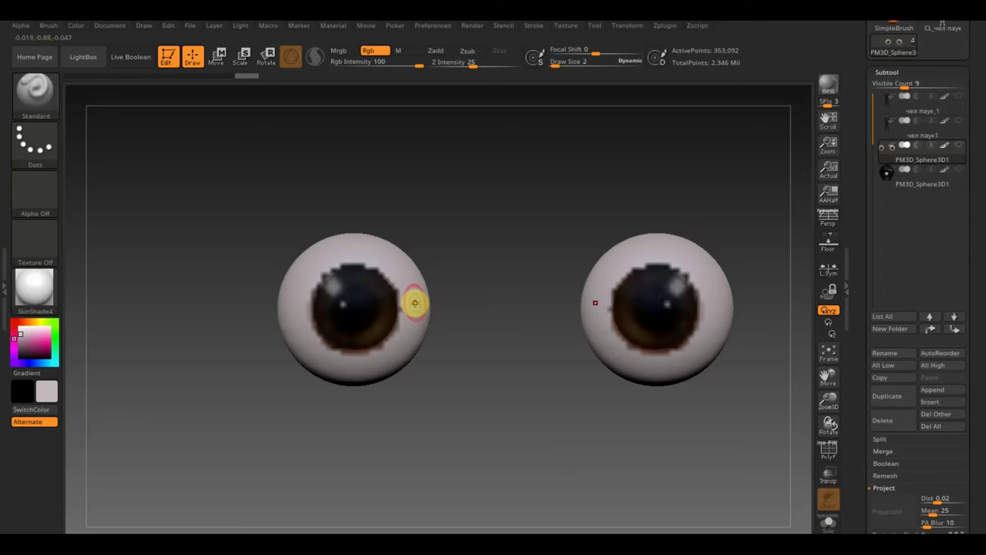
pyautogui.moveTo(404, 324); pyautogui.dragTo(373, 279)
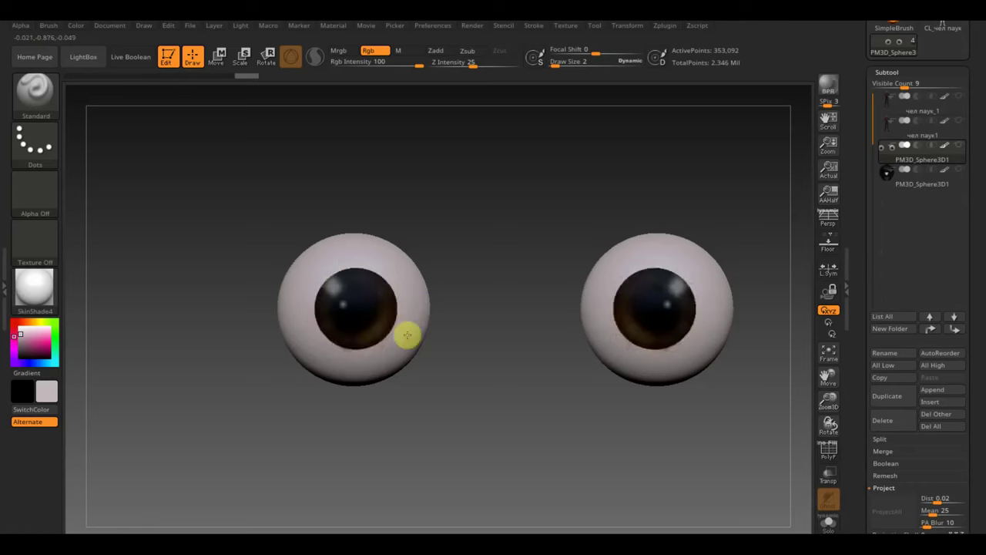
pyautogui.keyDown('ctrl'); pyautogui.moveTo(476, 334); pyautogui.dragTo(525, 379); pyautogui.keyUp('ctrl')
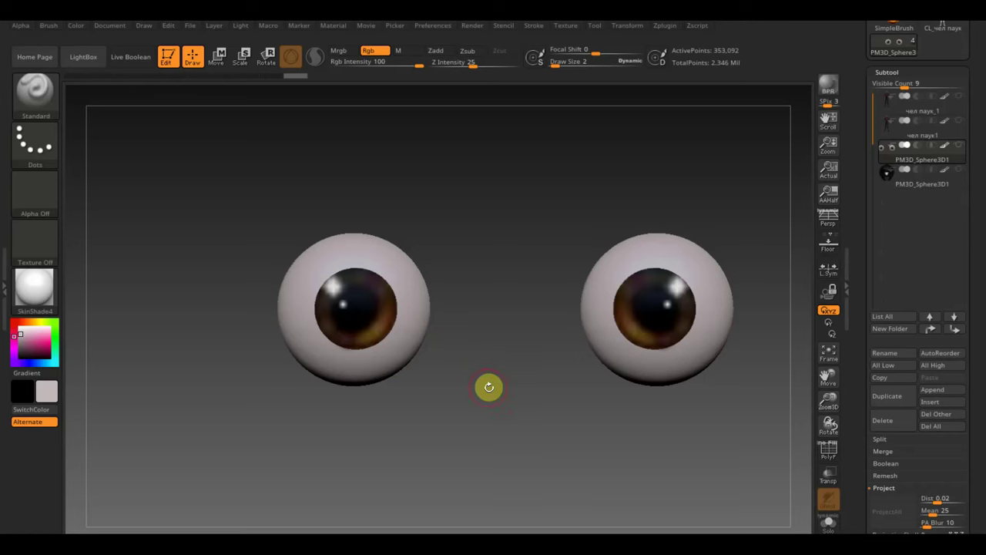
pyautogui.scroll(-2, 516, 448)
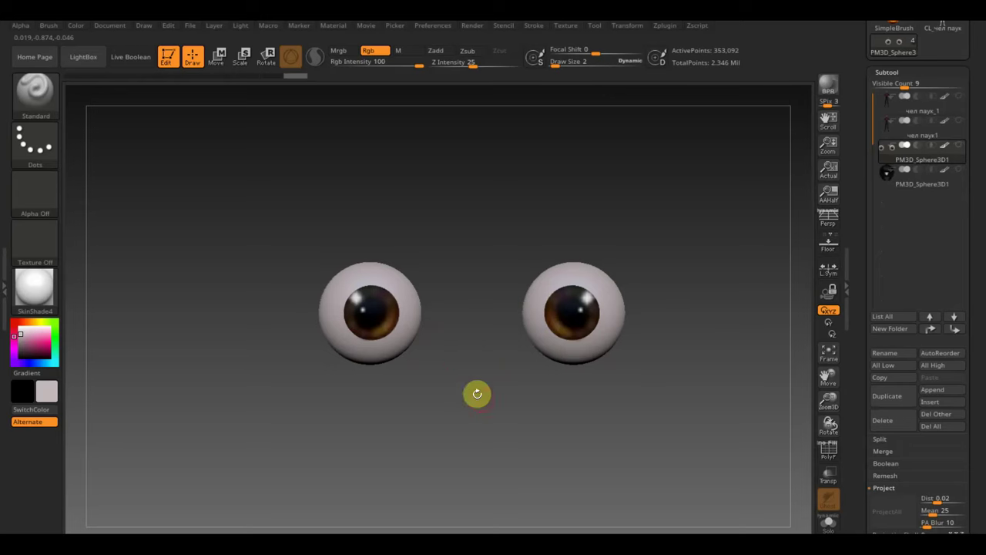
pyautogui.moveTo(469, 327)
pyautogui.mouseDown()
pyautogui.moveTo(468, 370)
pyautogui.moveTo(484, 408)
pyautogui.mouseUp()
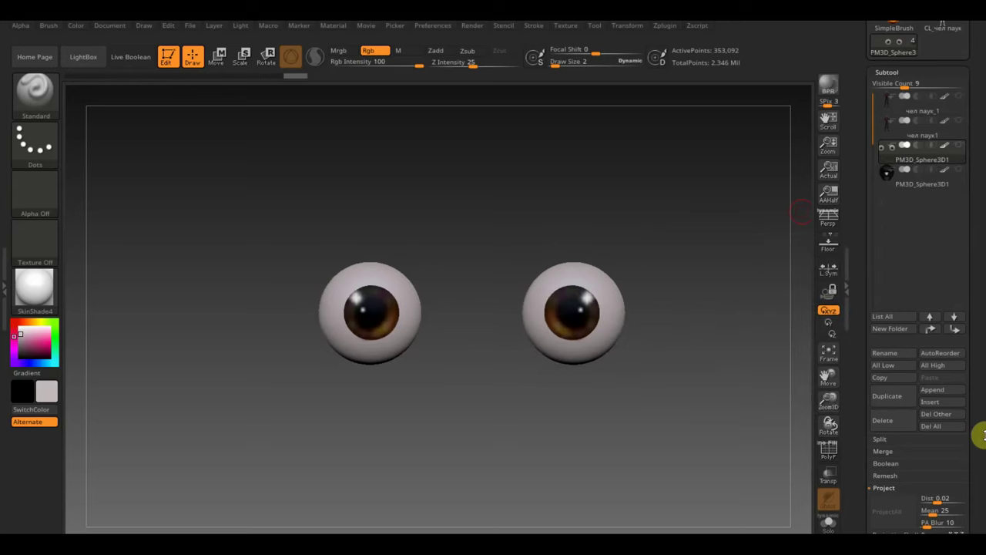
pyautogui.scroll(-5, 978, 416)
# Step: Delete the eyeballs' lower subdivision levels with Del Lower
pyautogui.click(898, 293)
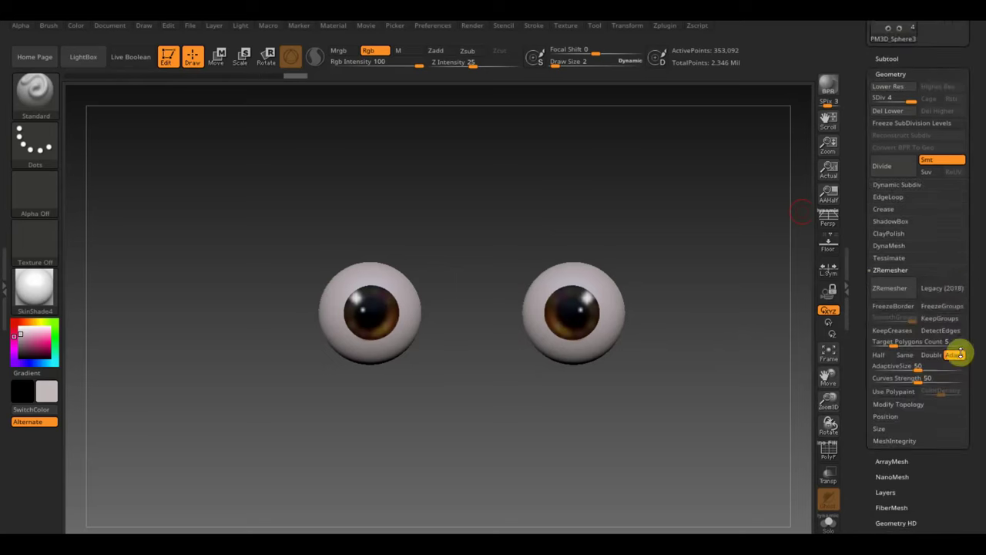
pyautogui.click(900, 119)
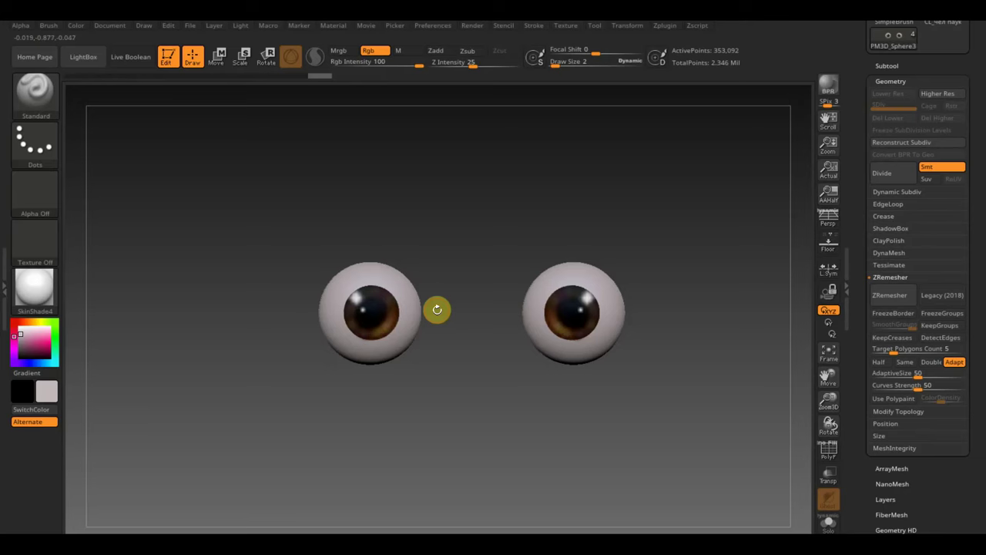
pyautogui.click(801, 178)
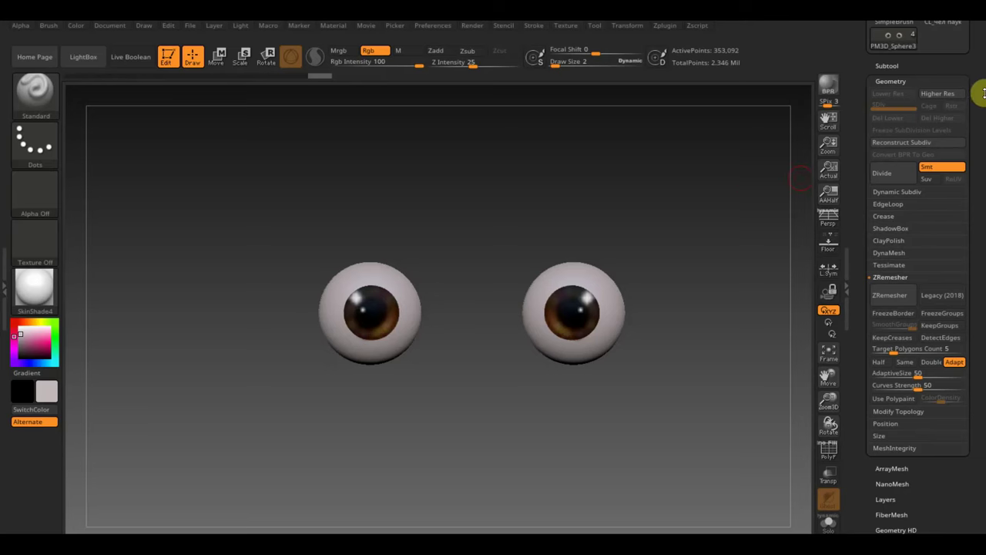
pyautogui.moveTo(984, 93); pyautogui.dragTo(982, 160)
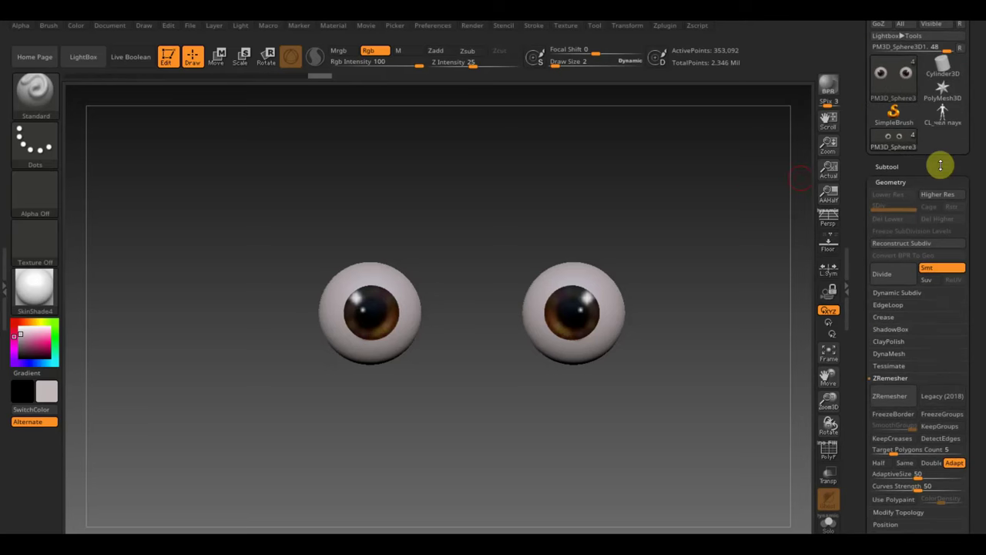
# Step: Duplicate the eyeball subtool, then reselect the original eyeball subtool
pyautogui.click(940, 165)
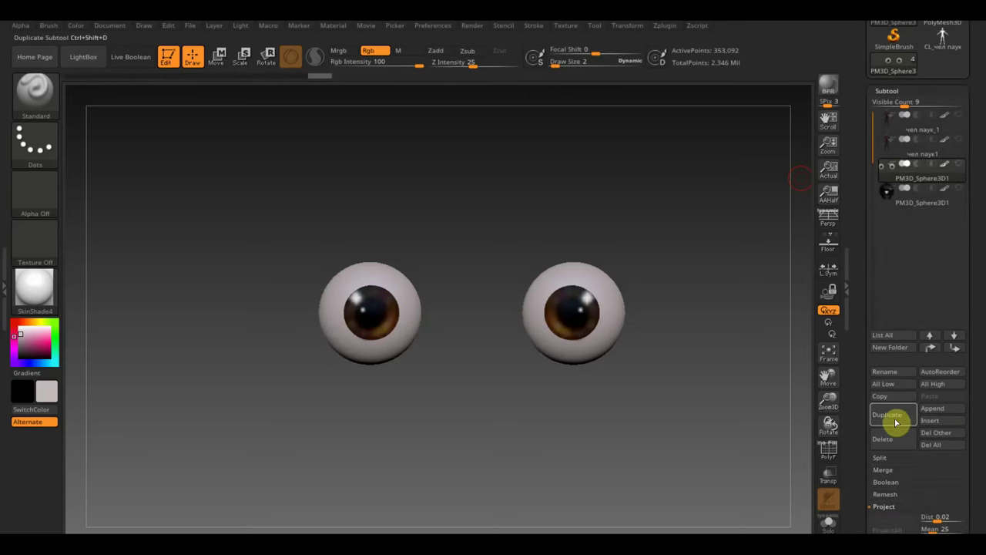
pyautogui.click(896, 420)
pyautogui.click(894, 178)
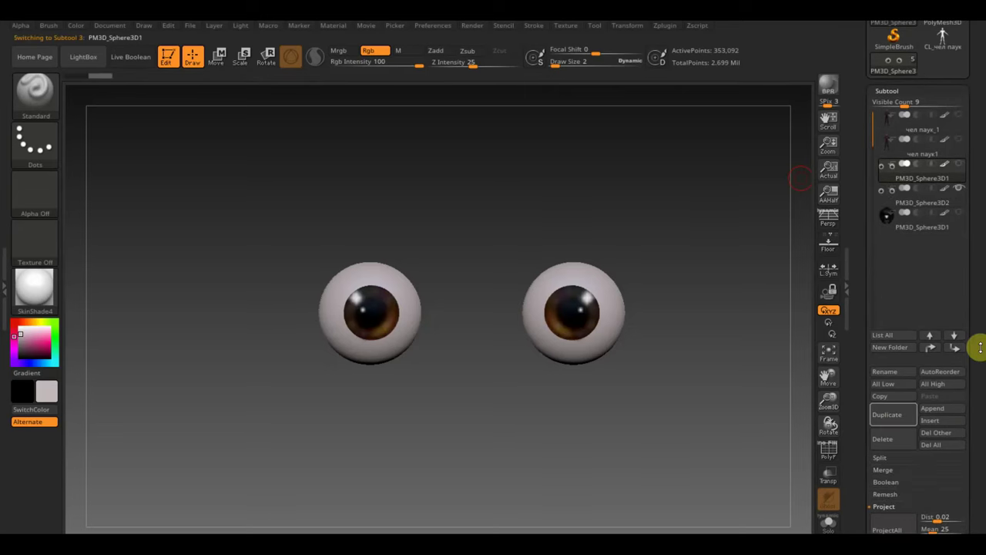
pyautogui.moveTo(975, 346); pyautogui.dragTo(980, 266)
# Step: Switch ZRemesher to Legacy (2018) and set Target Polygons Count to 5
pyautogui.click(890, 274)
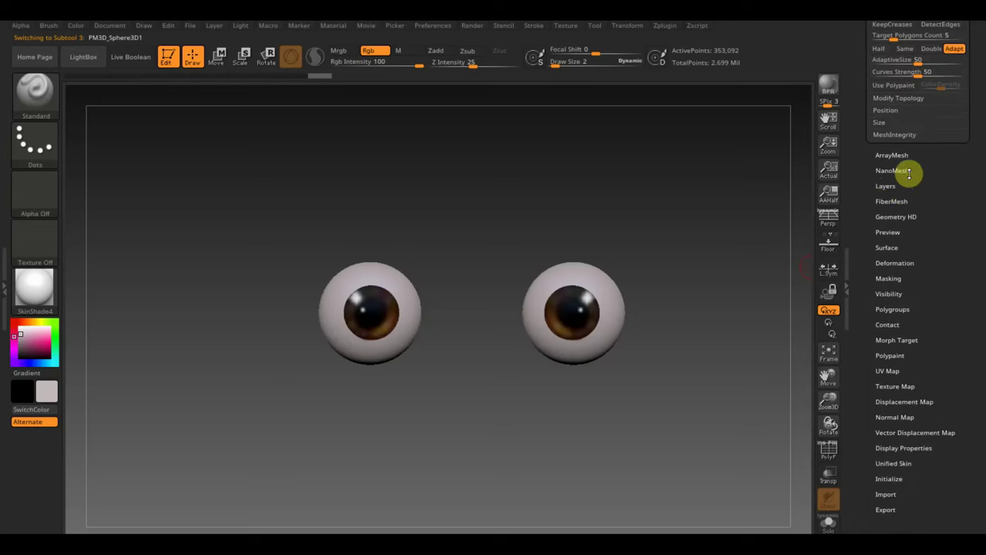
pyautogui.scroll(5, 917, 216)
pyautogui.click(940, 183)
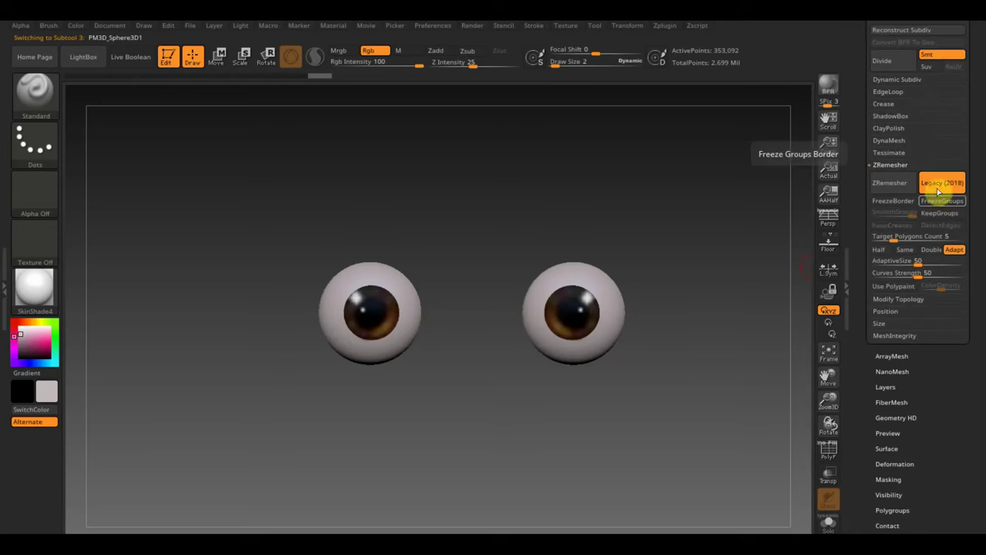
pyautogui.click(891, 236)
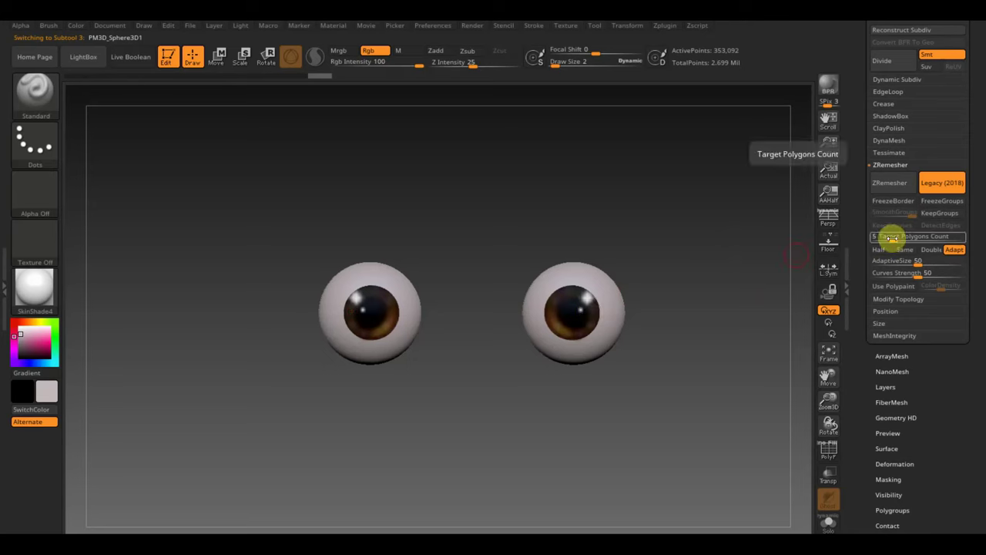
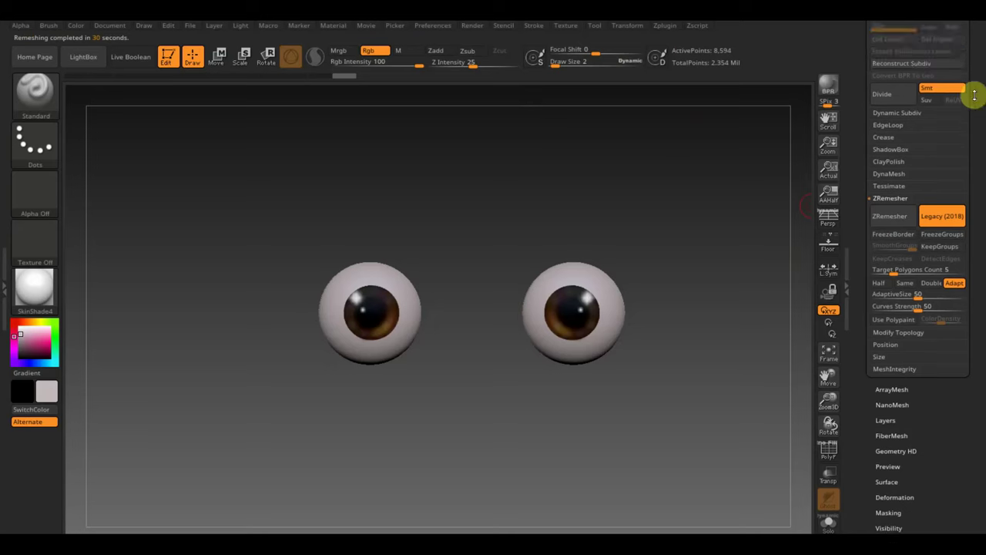
# Step: Subdivide the eyeball mesh to a higher resolution with Ctrl+D
pyautogui.scroll(5, 976, 100)
pyautogui.click(884, 111)
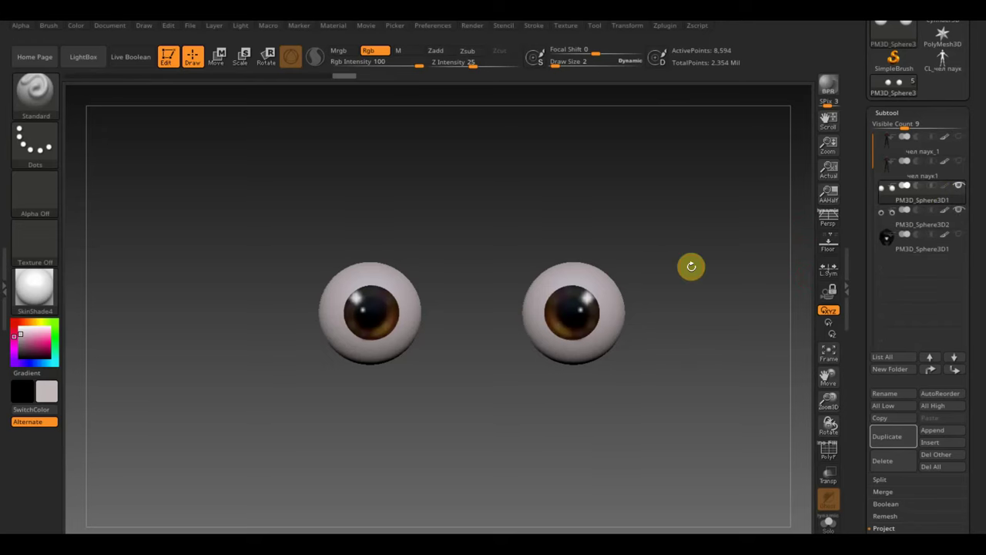
pyautogui.press('ctrl')
pyautogui.hotkey('ctrl', 'd')
pyautogui.hotkey('ctrl', 'd')
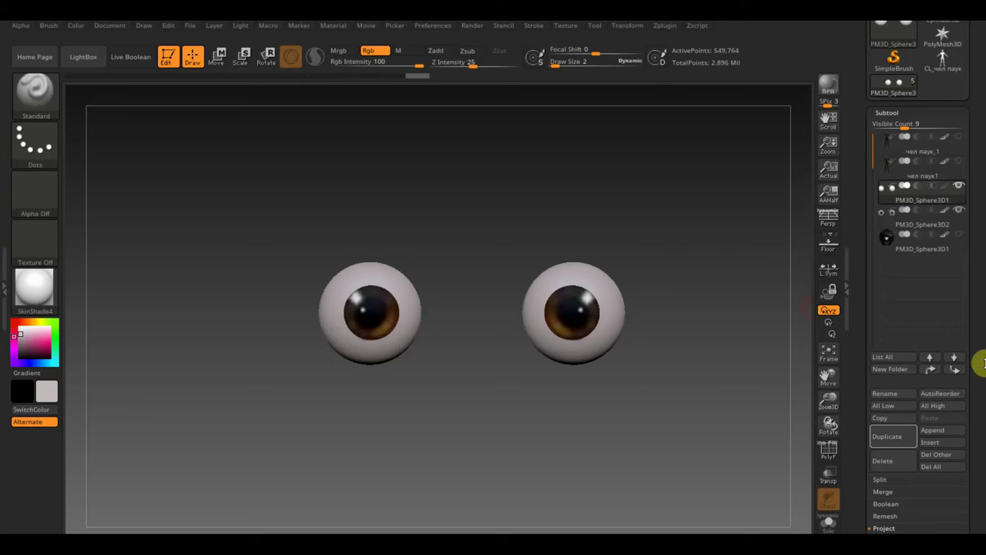
# Step: Project all visible subtools' detail and polypaint onto the eyeball with ProjectAll
pyautogui.scroll(-3, 983, 303)
pyautogui.scroll(-5, 981, 286)
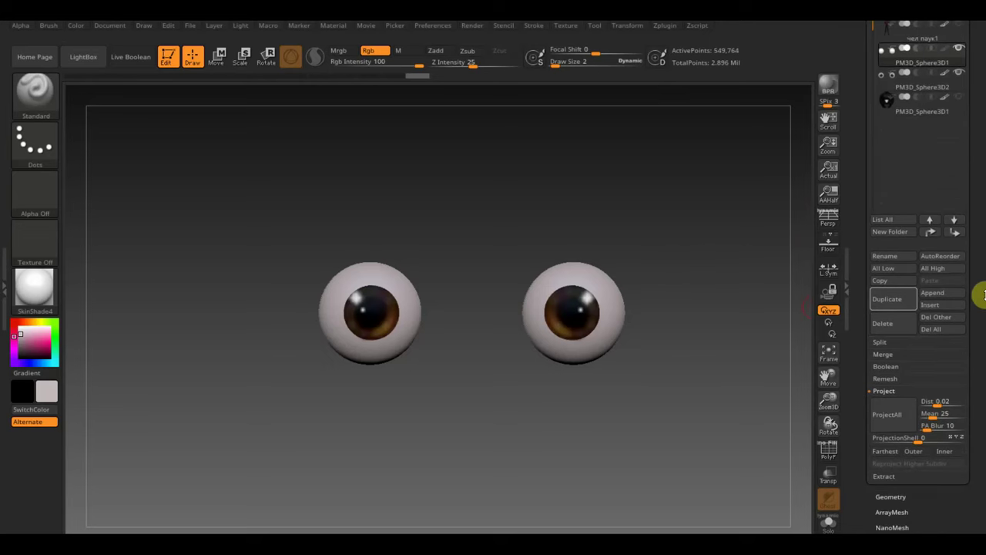
pyautogui.scroll(-3, 894, 433)
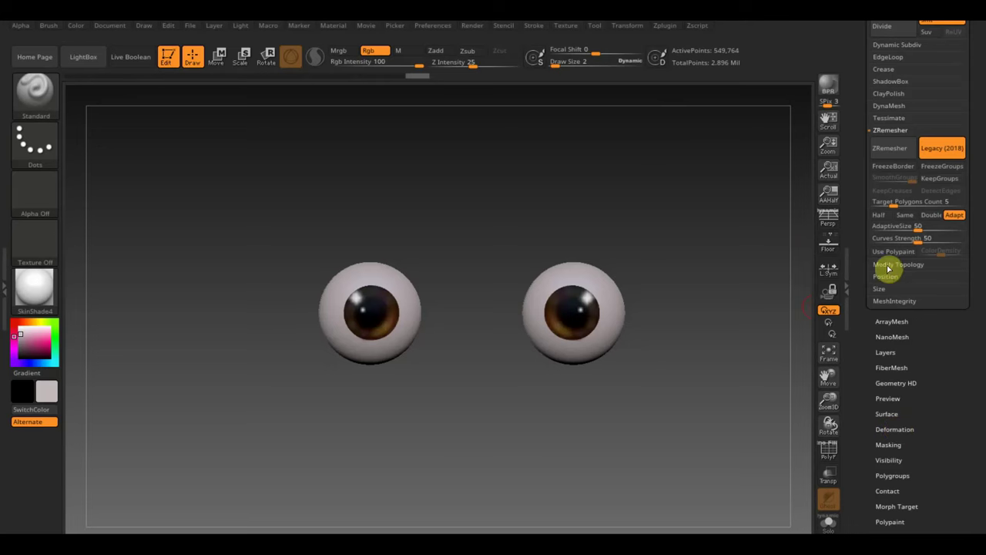
pyautogui.moveTo(979, 93); pyautogui.dragTo(980, 160)
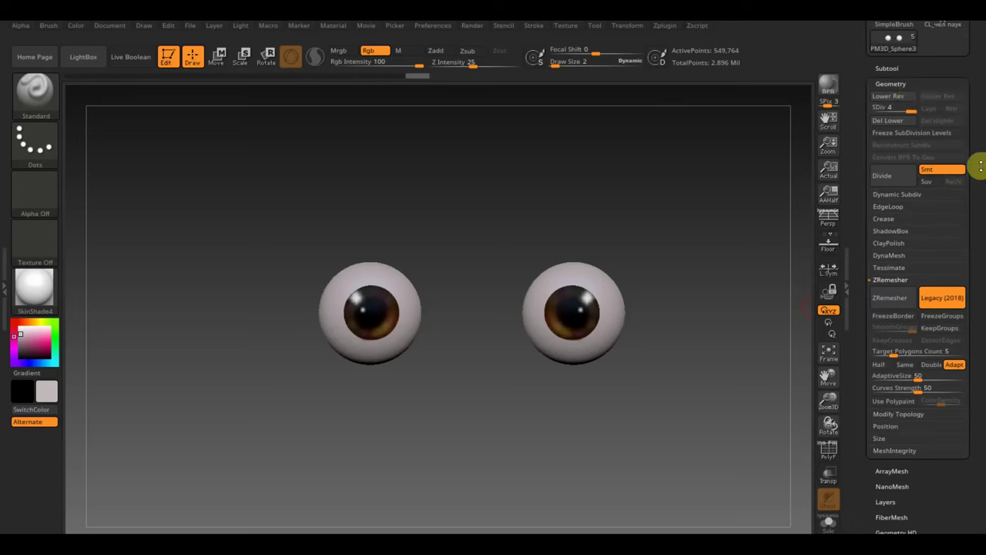
pyautogui.click(891, 69)
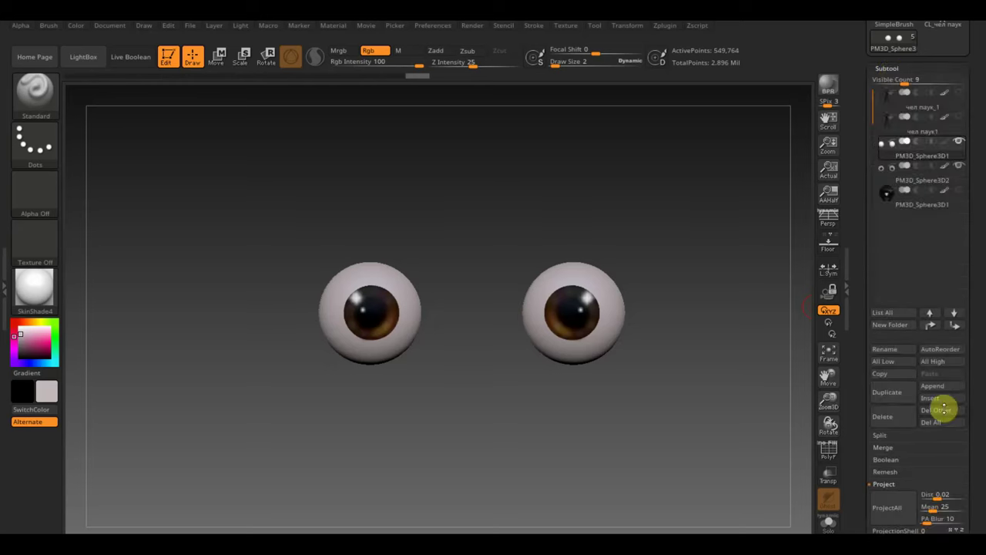
pyautogui.moveTo(942, 403); pyautogui.dragTo(977, 369)
pyautogui.click(895, 291)
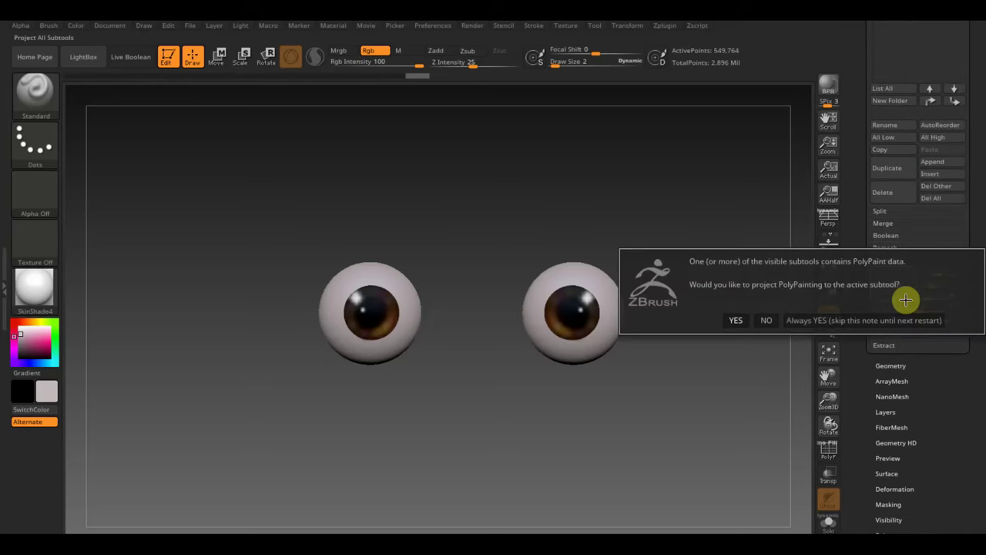
pyautogui.click(737, 319)
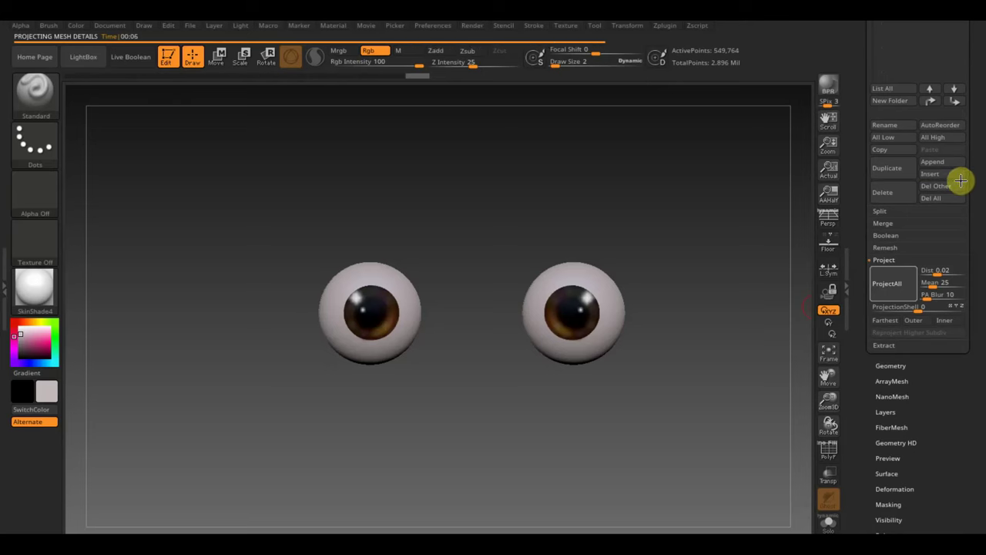
pyautogui.scroll(5, 978, 169)
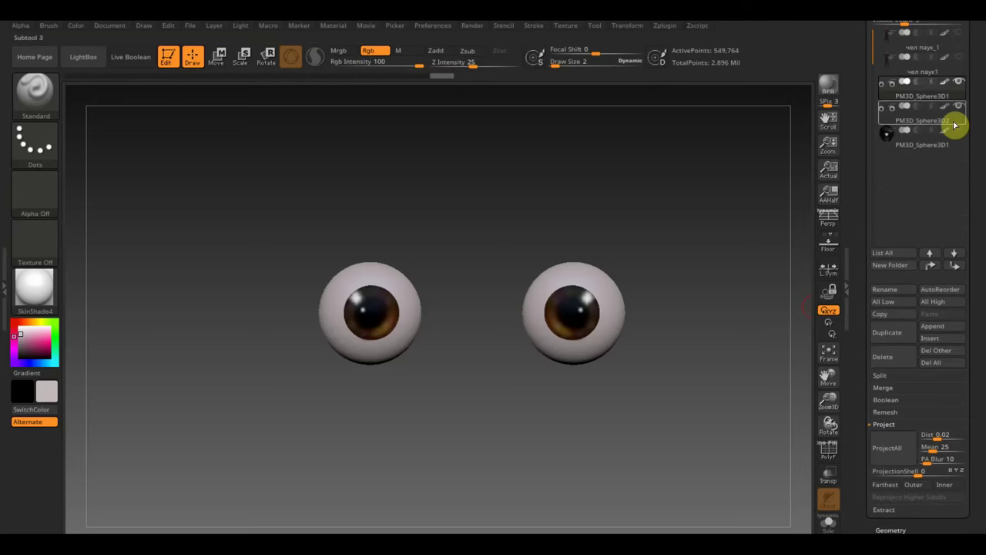
# Step: Unwrap UVs on a clone of the eyeballs with UV Master and copy them
pyautogui.click(663, 26)
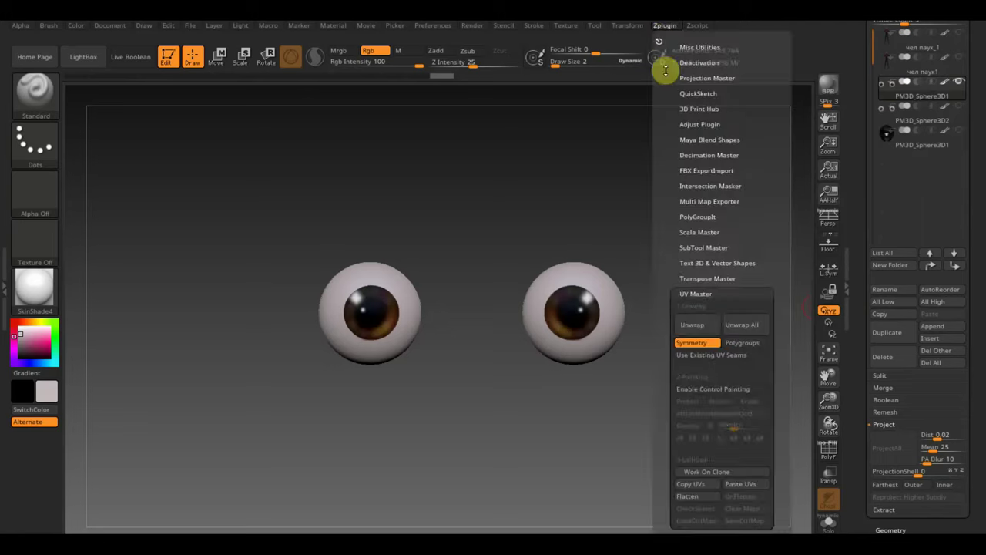
pyautogui.click(713, 471)
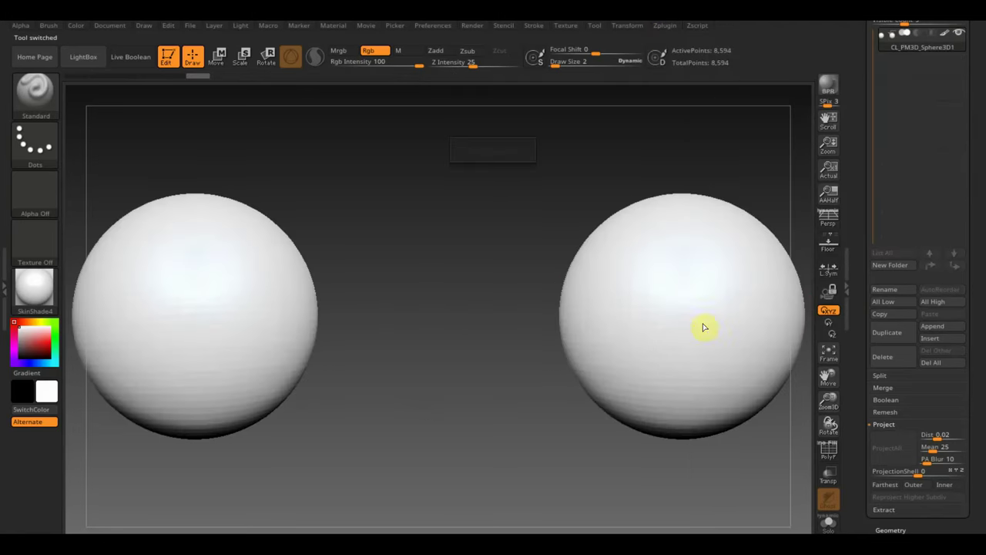
pyautogui.click(667, 29)
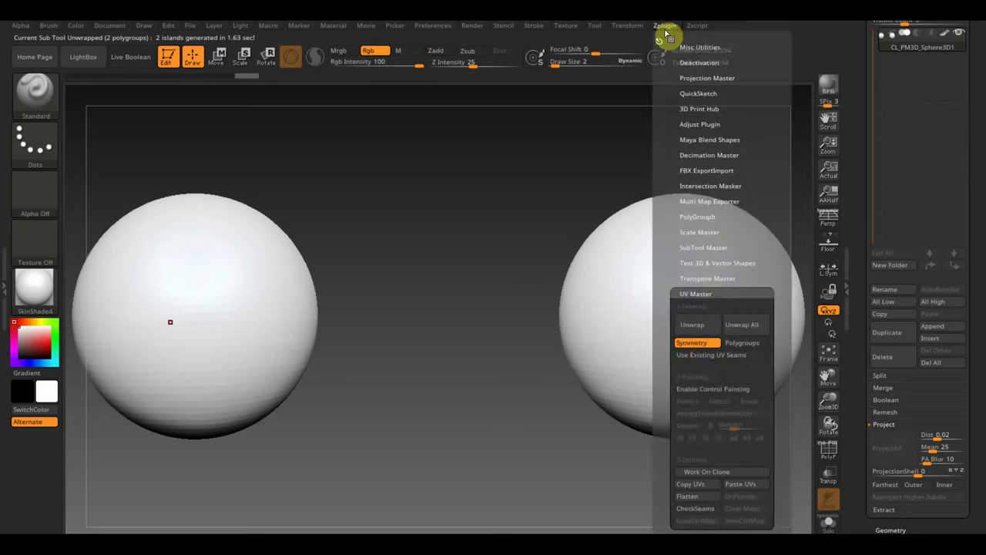
pyautogui.click(697, 484)
# Step: Paste the copied UVs onto the original textured eyeball tool
pyautogui.scroll(4, 878, 286)
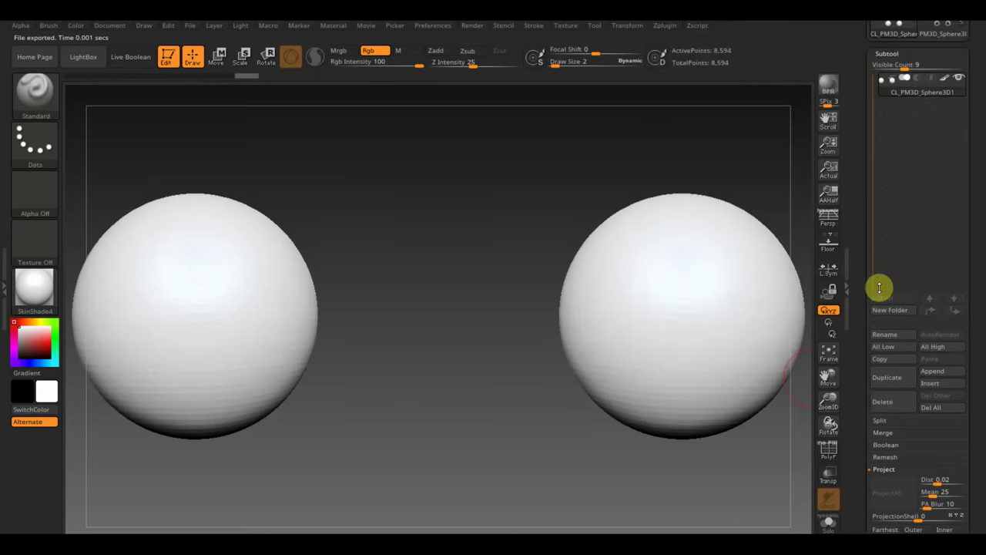
pyautogui.click(940, 133)
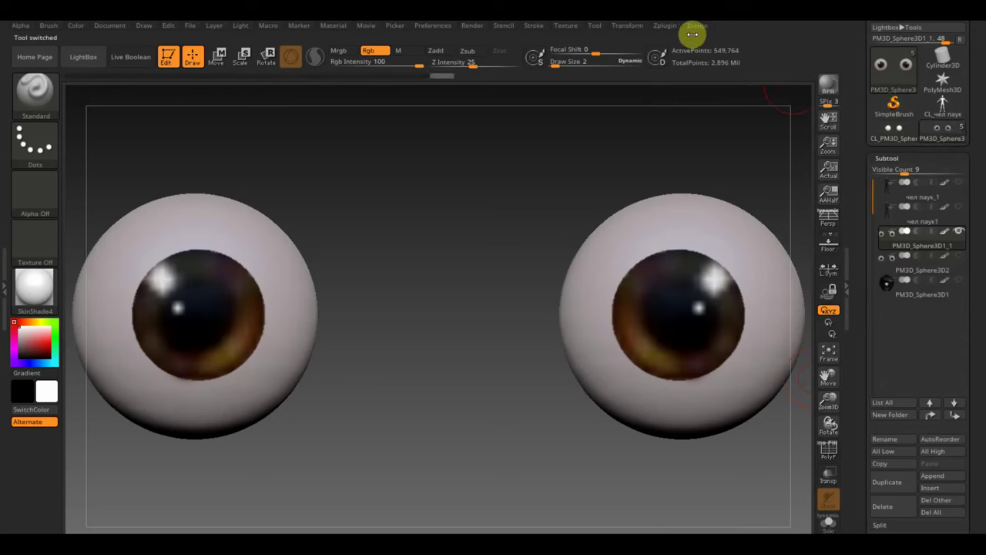
pyautogui.click(667, 29)
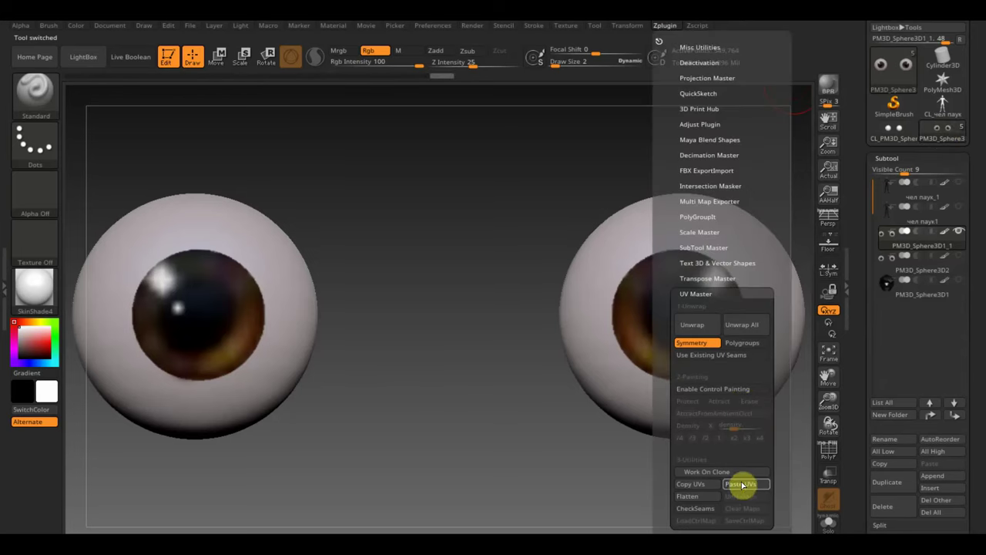
pyautogui.click(741, 484)
pyautogui.moveTo(976, 478); pyautogui.dragTo(975, 326)
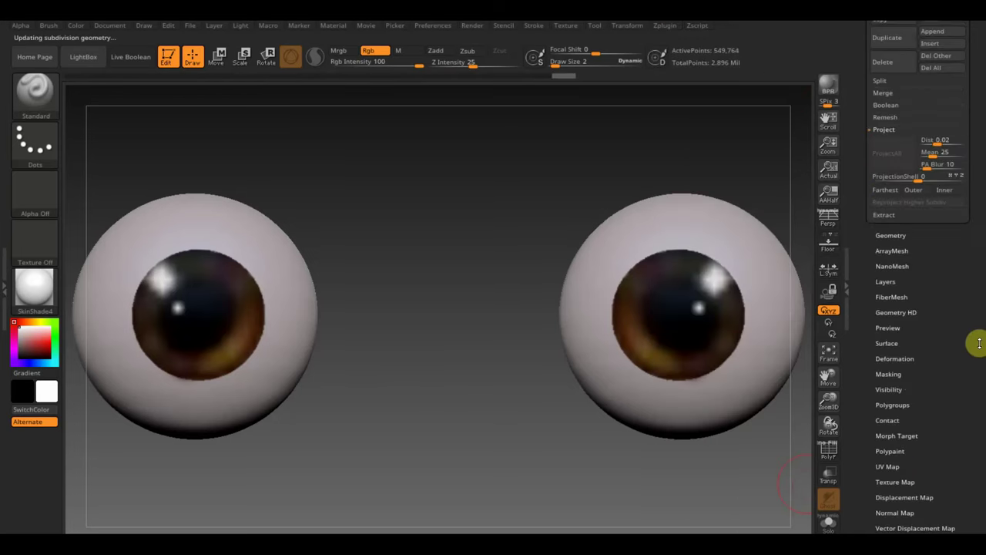
# Step: Bake the eyeball polypaint into a new 2048×2048 texture, clone it, and flip it vertically
pyautogui.click(896, 356)
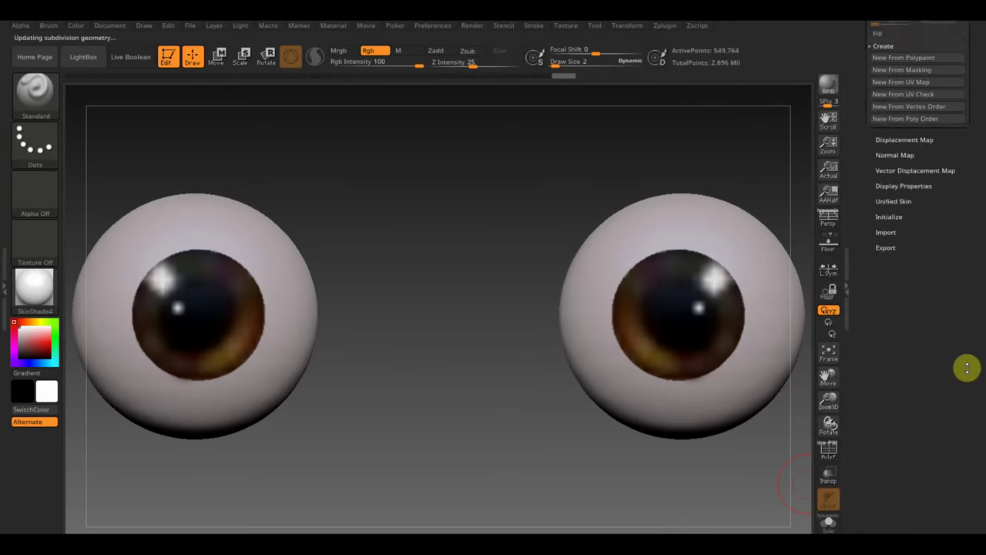
pyautogui.click(921, 201)
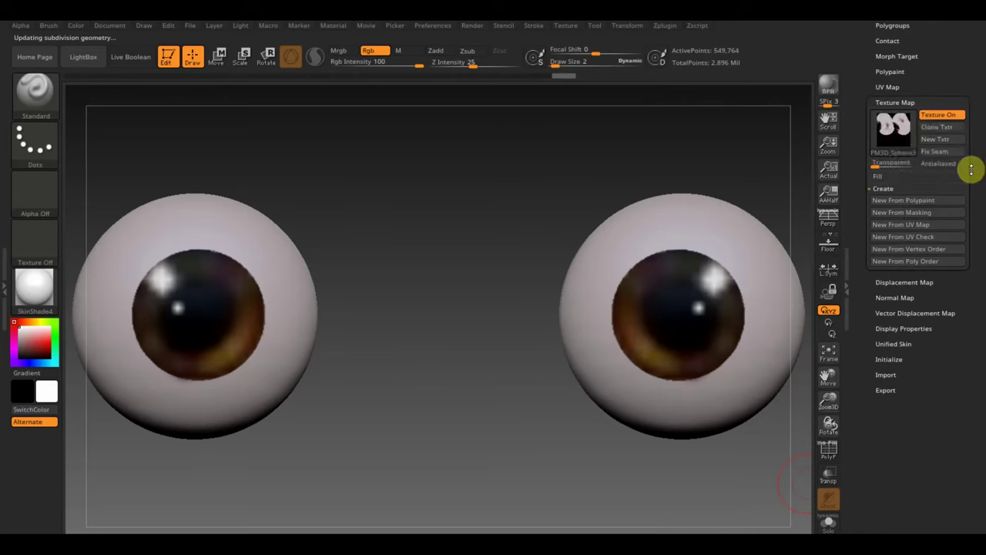
pyautogui.click(941, 126)
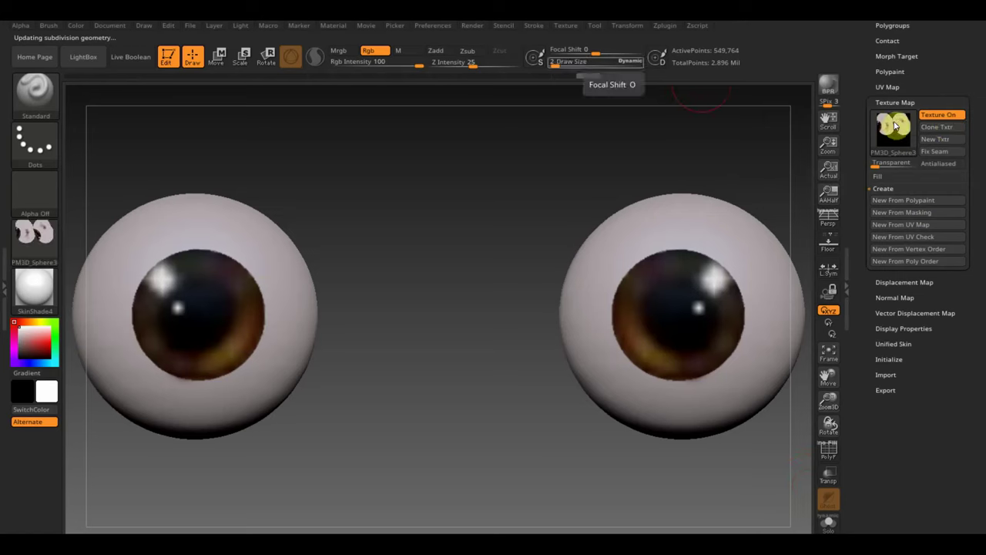
pyautogui.click(566, 26)
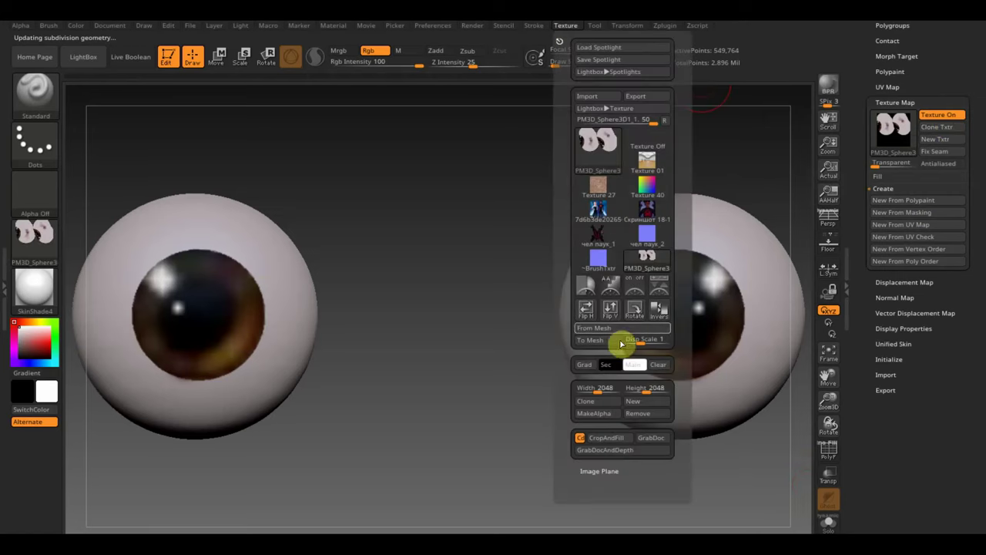
pyautogui.click(609, 309)
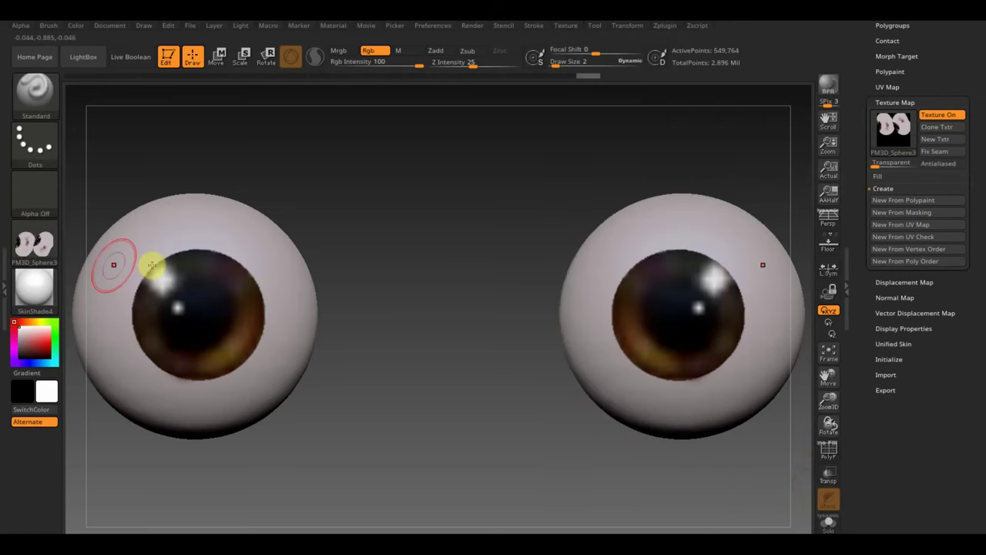
# Step: Export the eyeball texture as a PNG file
pyautogui.click(34, 235)
pyautogui.click(146, 479)
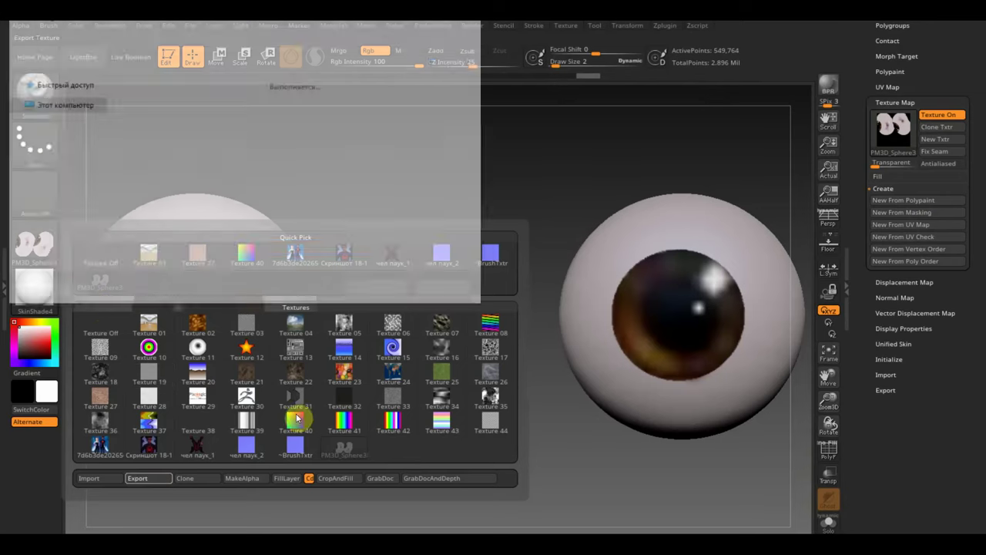
pyautogui.click(183, 266)
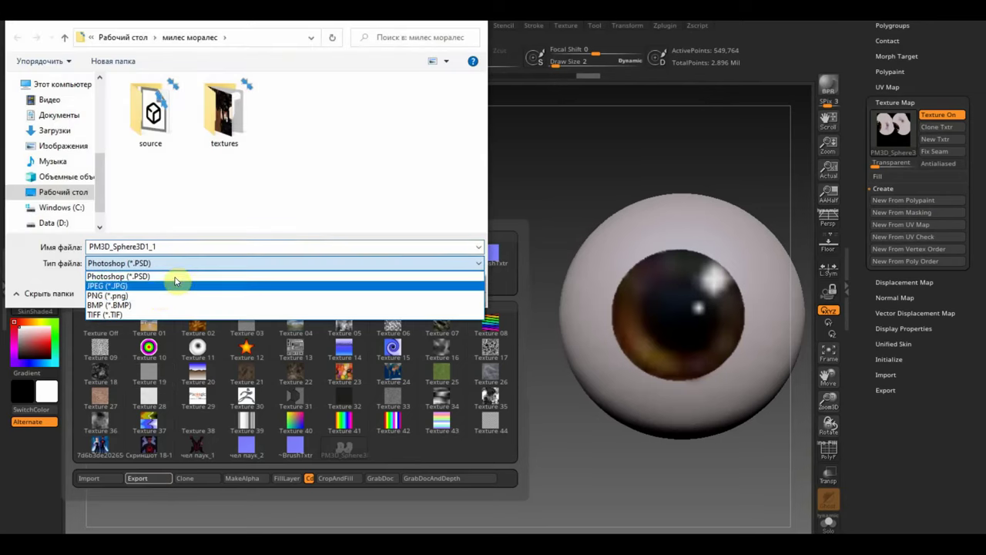
pyautogui.click(160, 293)
pyautogui.click(381, 291)
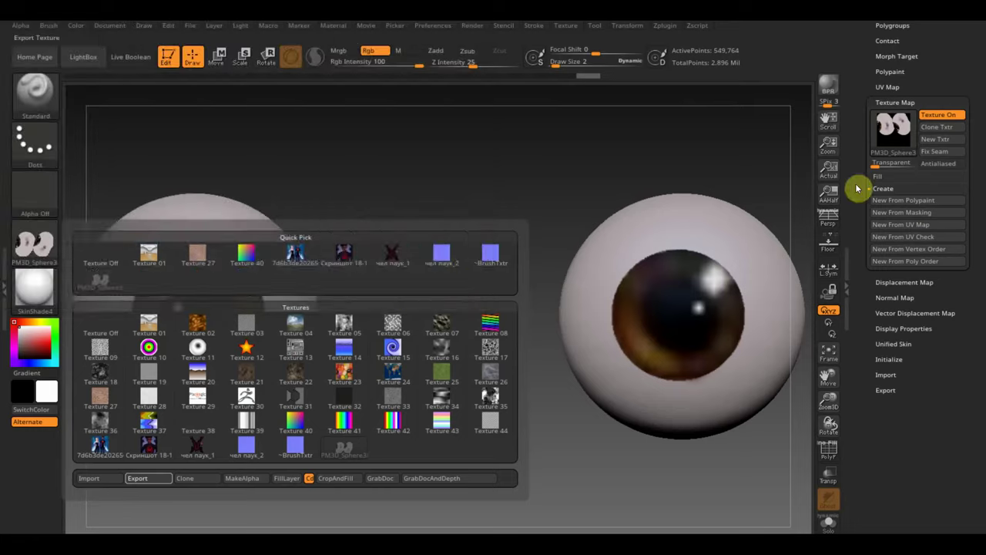
# Step: Drop the eyeball to subdivision level 1
pyautogui.moveTo(975, 96); pyautogui.dragTo(980, 154)
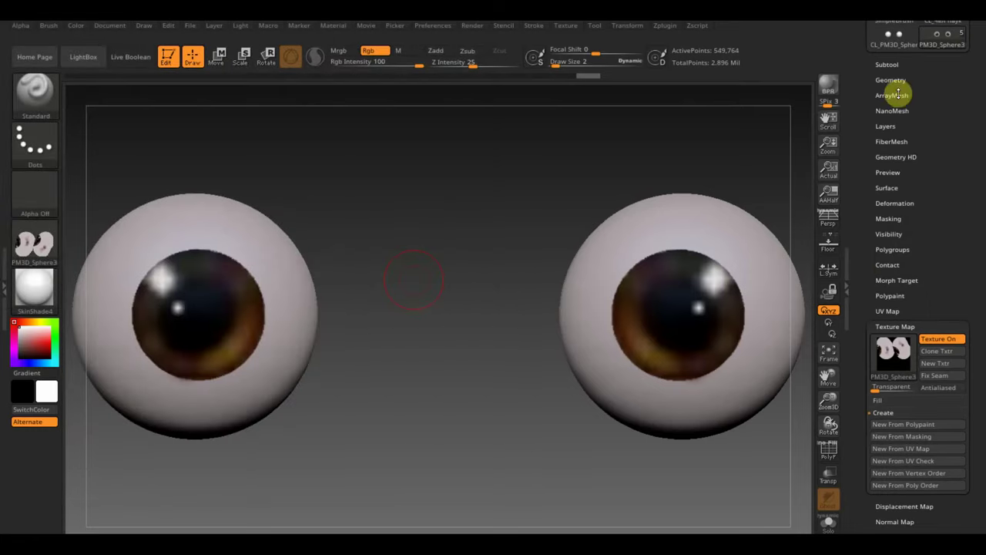
pyautogui.click(896, 91)
pyautogui.moveTo(905, 102); pyautogui.dragTo(838, 103)
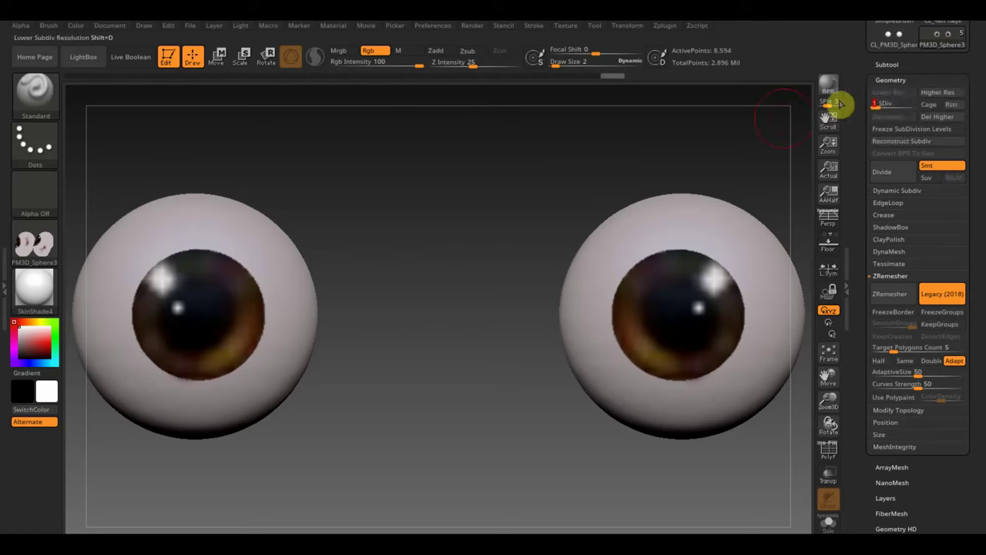
# Step: Delete higher subdivisions and export the eyeball as PM3D_Sphere3D1_1.obj into the project folder
pyautogui.click(942, 117)
pyautogui.scroll(5, 979, 139)
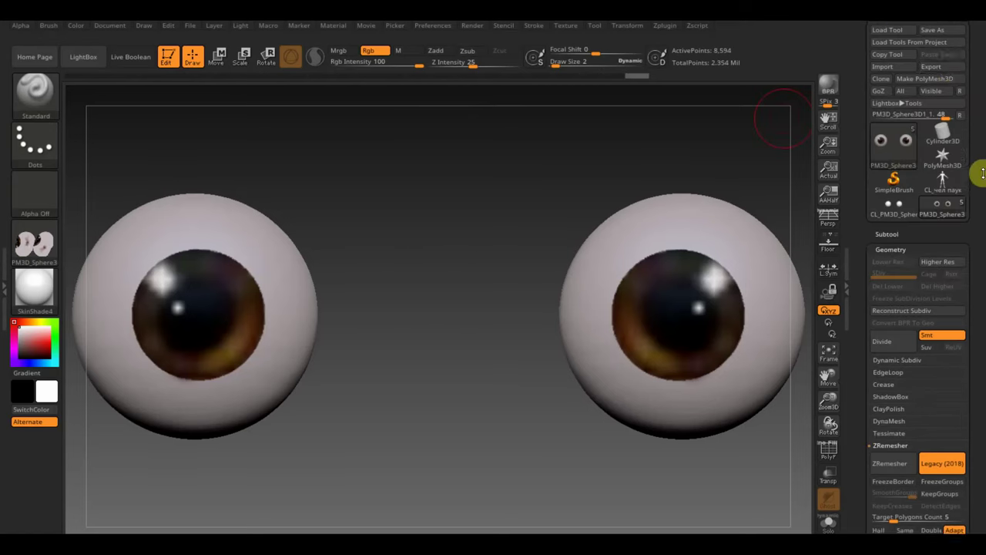
pyautogui.click(938, 74)
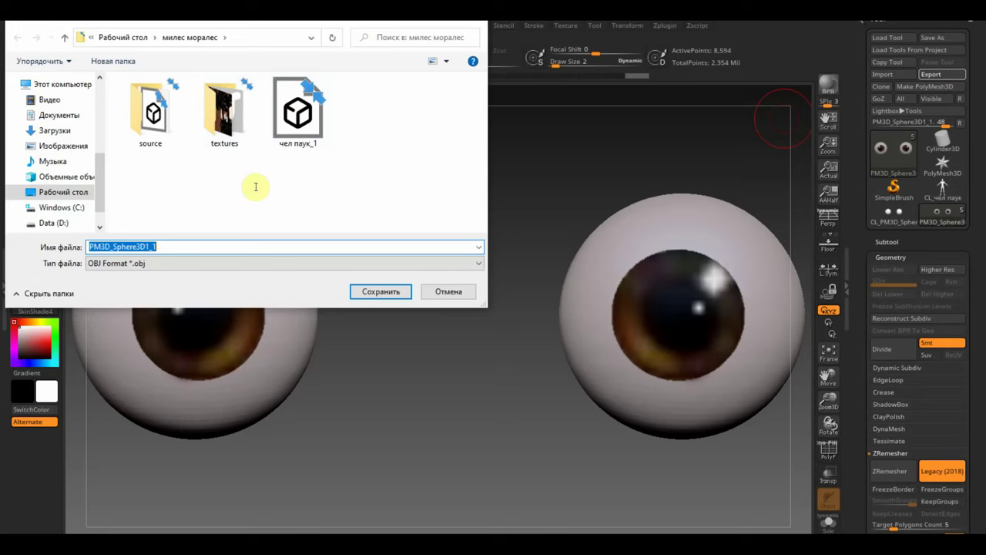
pyautogui.click(380, 291)
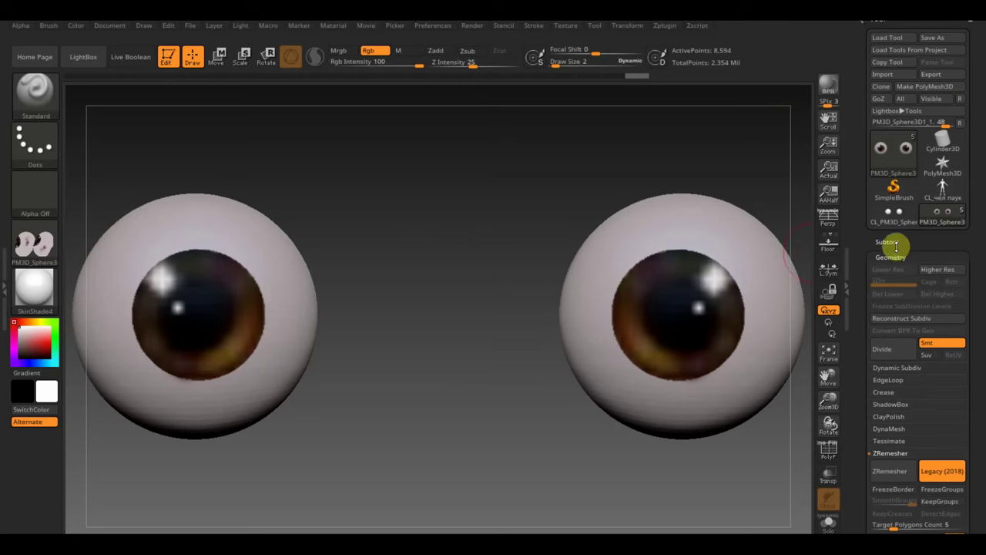
# Step: Select PM3D_Sphere3D1, frame the head, and hide the eyeball subtool
pyautogui.moveTo(977, 294); pyautogui.dragTo(977, 247)
pyautogui.click(887, 184)
pyautogui.moveTo(922, 223)
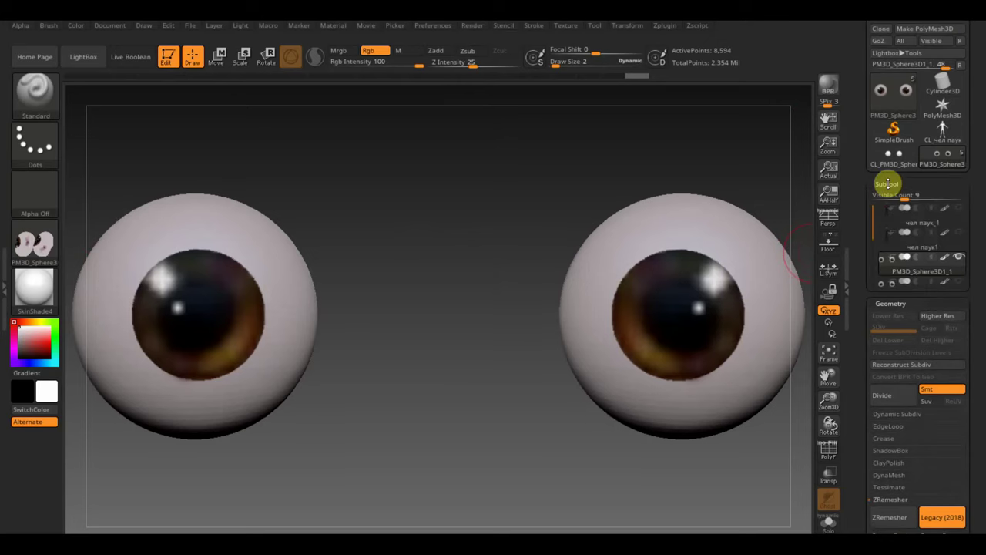
pyautogui.click(894, 324)
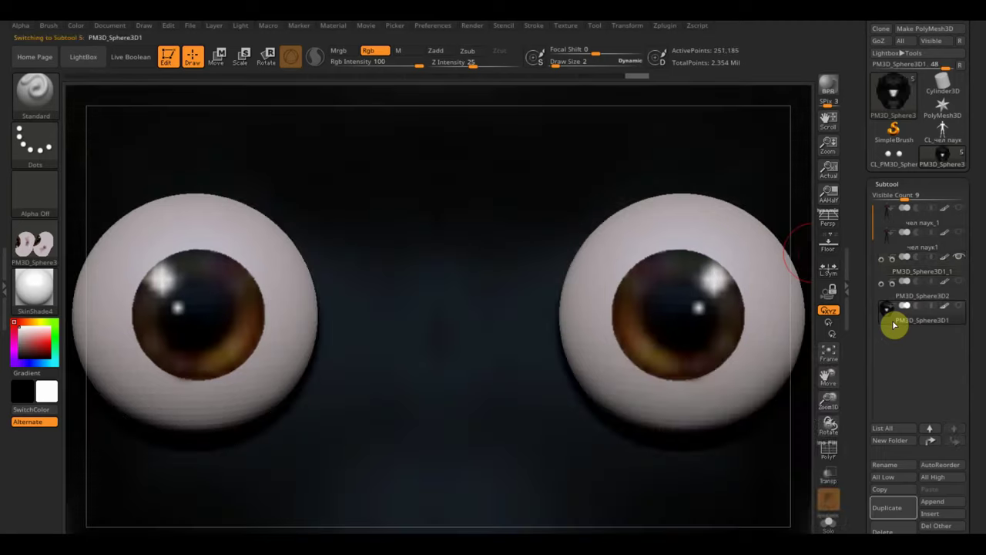
pyautogui.click(828, 356)
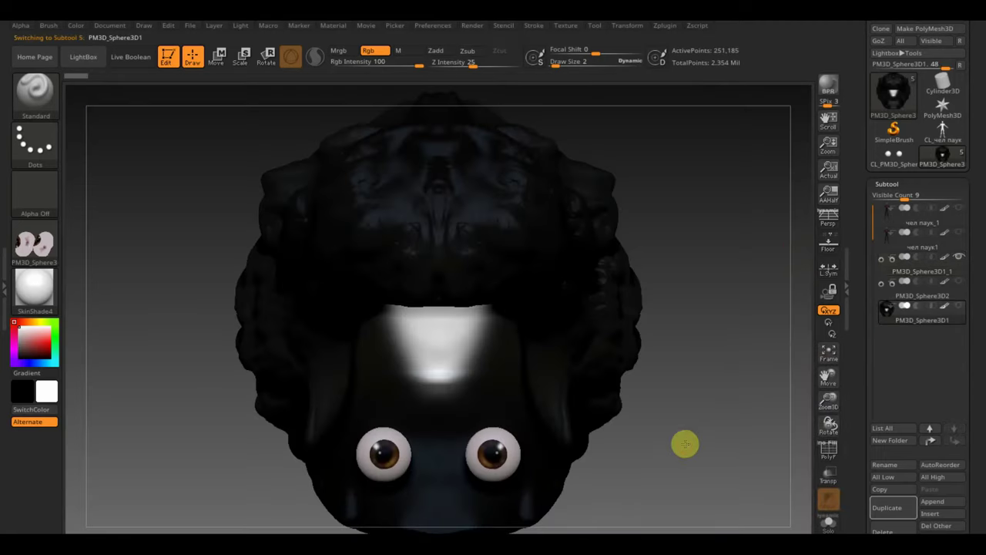
pyautogui.moveTo(685, 442)
pyautogui.keyDown('alt'); pyautogui.mouseDown()
pyautogui.moveTo(621, 441)
pyautogui.moveTo(667, 358)
pyautogui.mouseUp(); pyautogui.keyUp('alt')
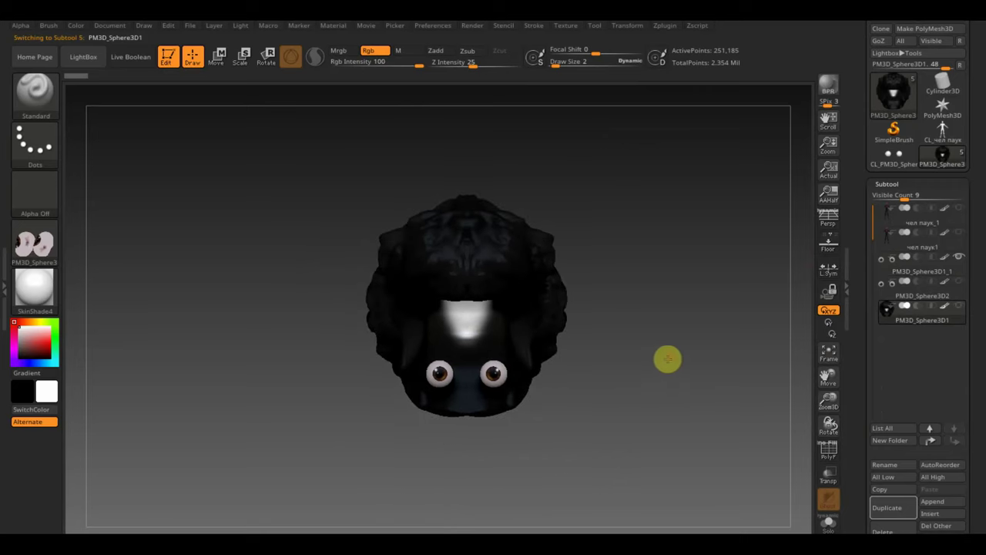
pyautogui.click(958, 256)
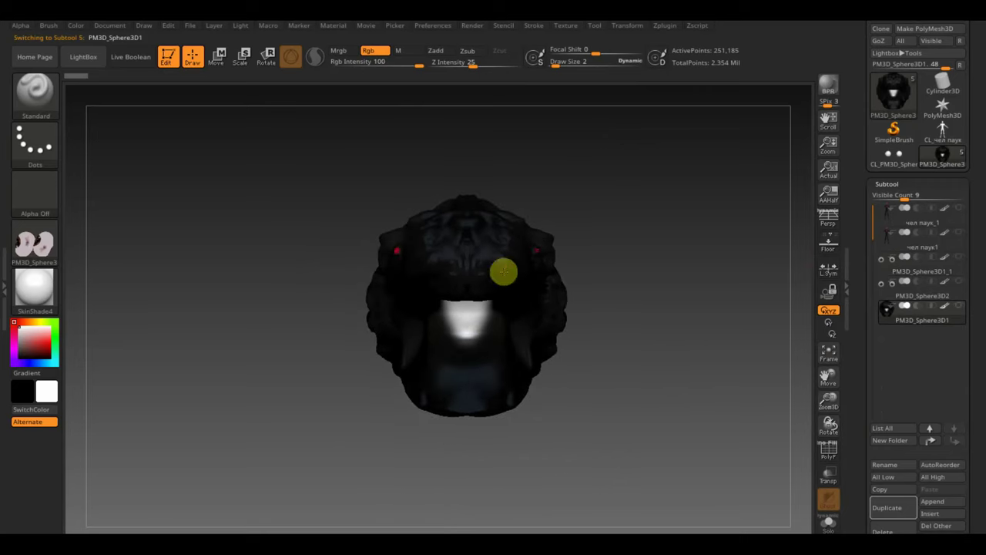
# Step: Turn the brush texture off and set Draw Size to 39
pyautogui.click(34, 243)
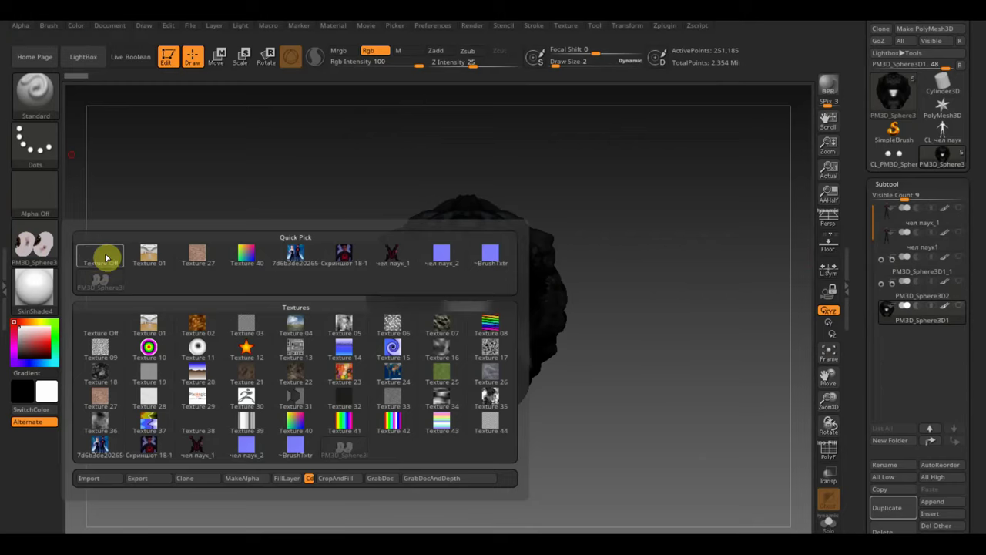
pyautogui.click(106, 258)
pyautogui.click(52, 106)
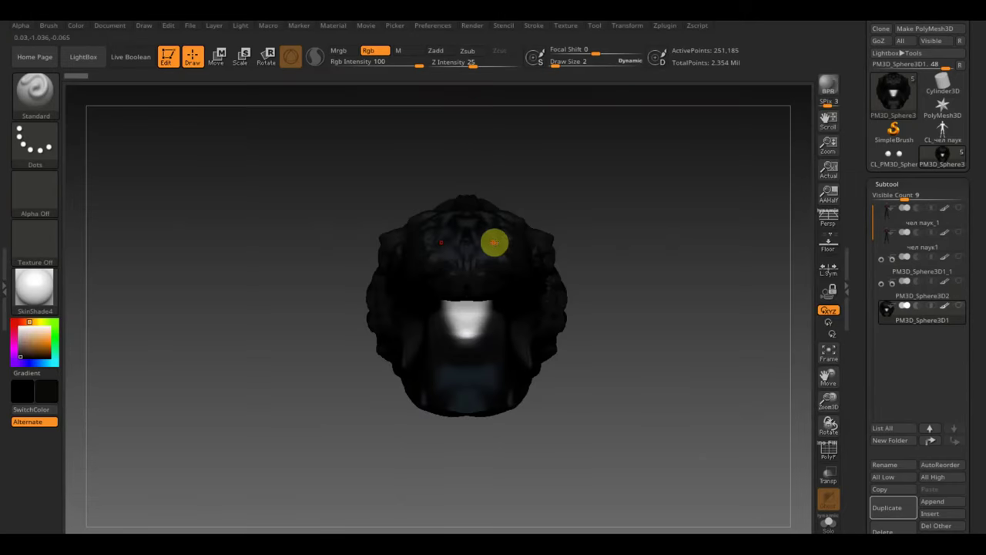
pyautogui.moveTo(554, 63); pyautogui.dragTo(569, 66)
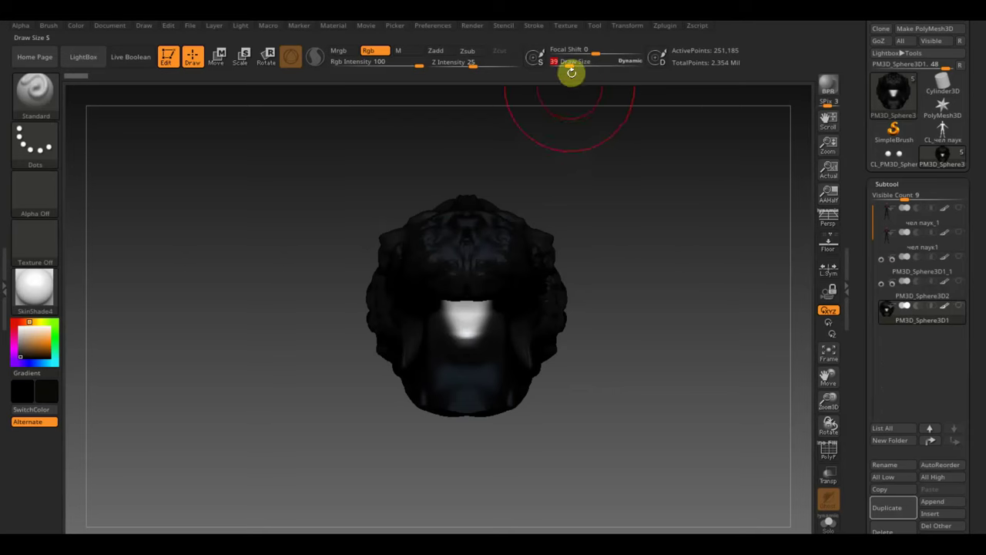
pyautogui.moveTo(600, 321); pyautogui.dragTo(578, 275)
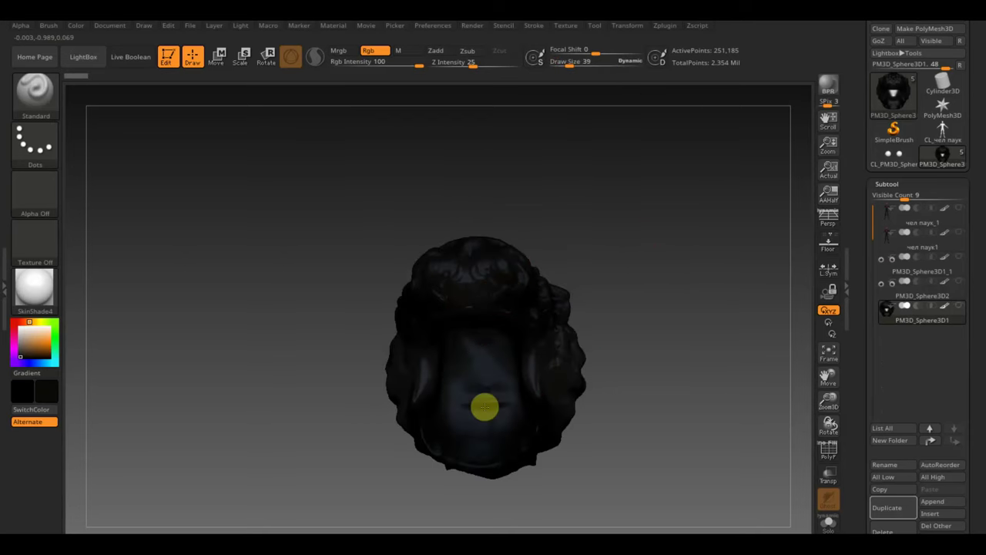
pyautogui.moveTo(676, 359)
pyautogui.mouseDown()
pyautogui.moveTo(720, 416)
pyautogui.moveTo(738, 416)
pyautogui.moveTo(760, 359)
pyautogui.moveTo(753, 431)
pyautogui.moveTo(680, 458)
pyautogui.moveTo(661, 374)
pyautogui.moveTo(632, 321)
pyautogui.mouseUp()
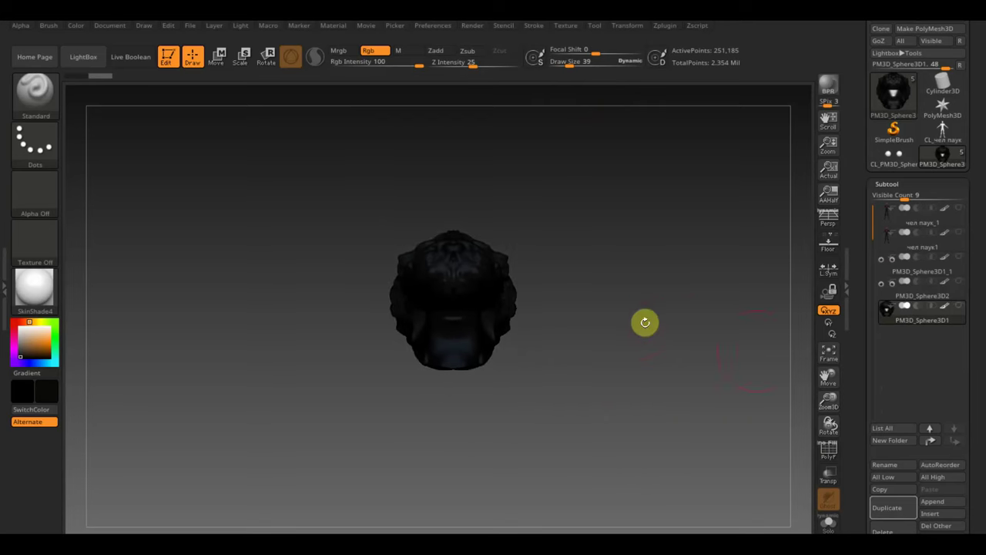
# Step: Duplicate the head subtool as a backup and make PM3D_Sphere3D1 active
pyautogui.click(893, 508)
pyautogui.click(894, 318)
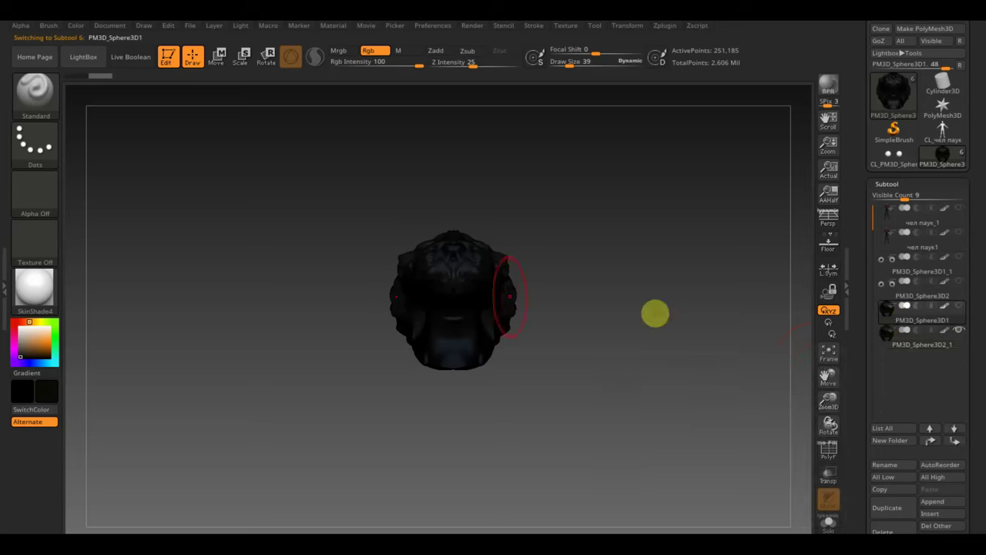
pyautogui.moveTo(975, 470); pyautogui.dragTo(976, 397)
pyautogui.scroll(-1, 932, 462)
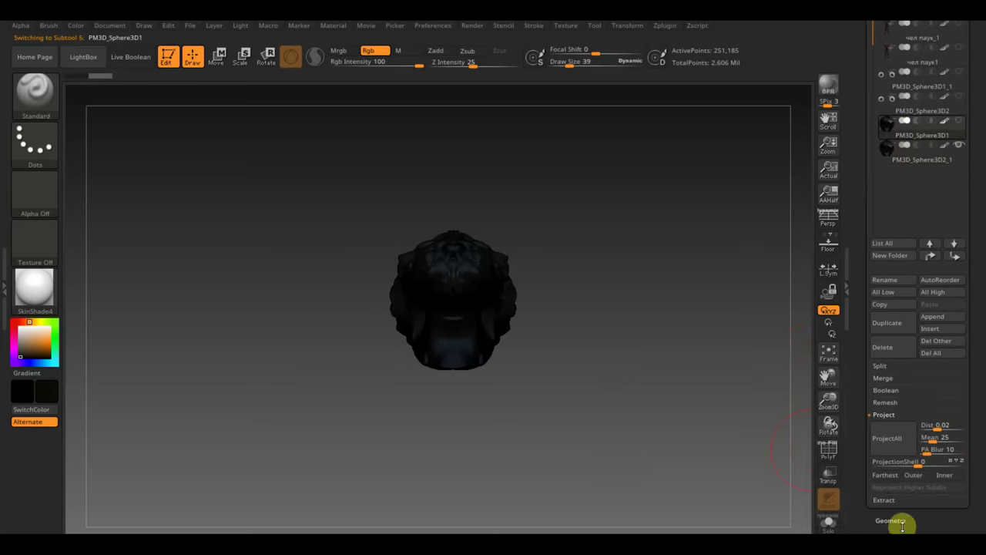
# Step: ZRemesh the head down to 8,183 points, then undo to compare with the original
pyautogui.click(893, 520)
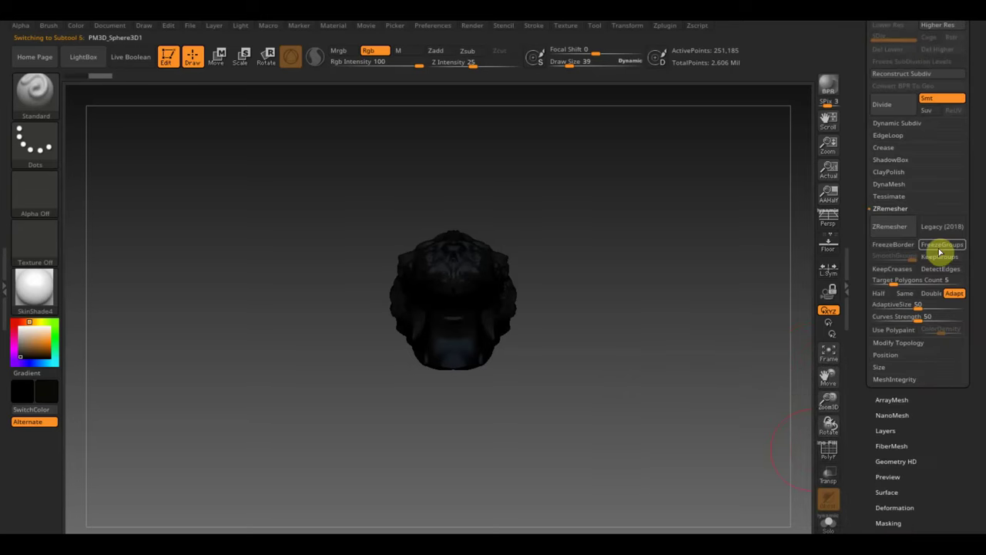
pyautogui.click(891, 281)
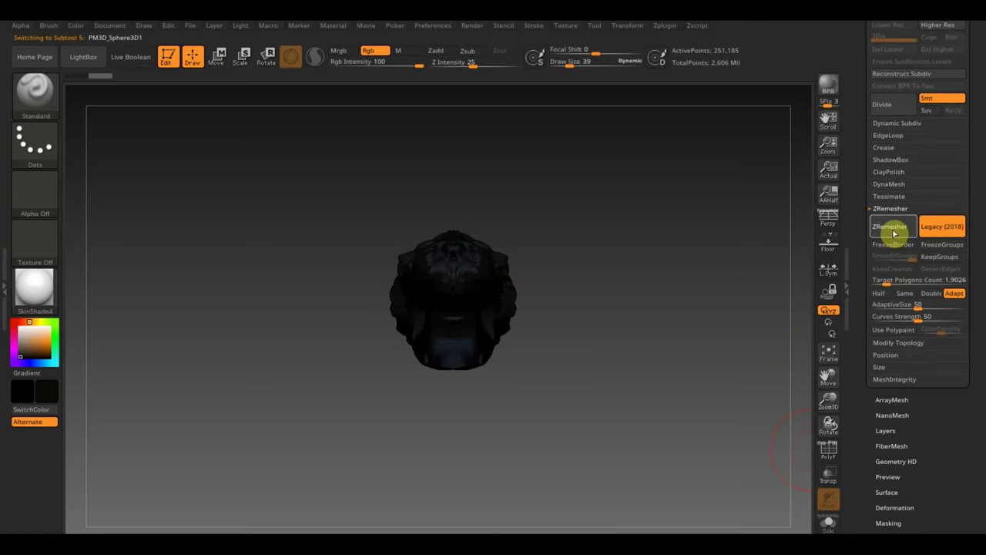
pyautogui.click(889, 227)
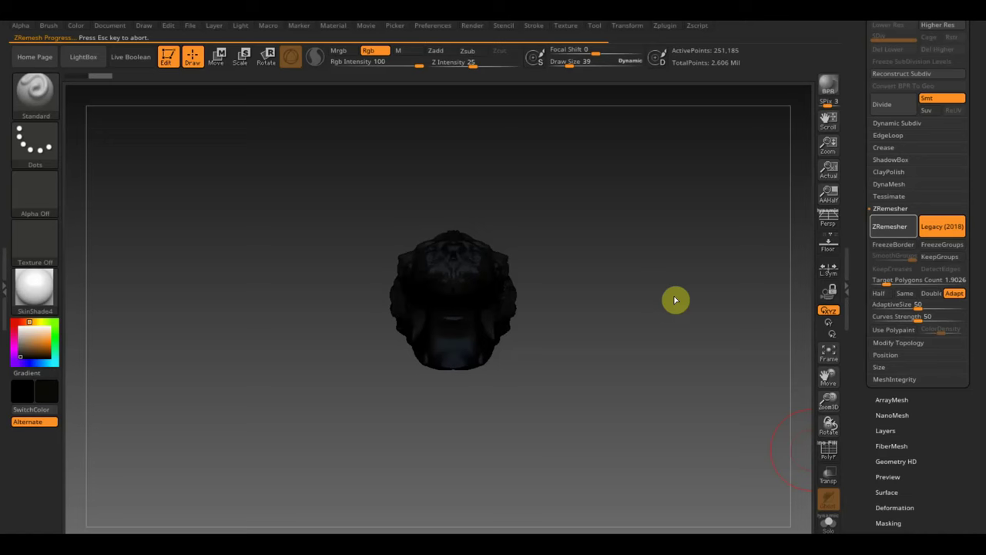
pyautogui.click(674, 294)
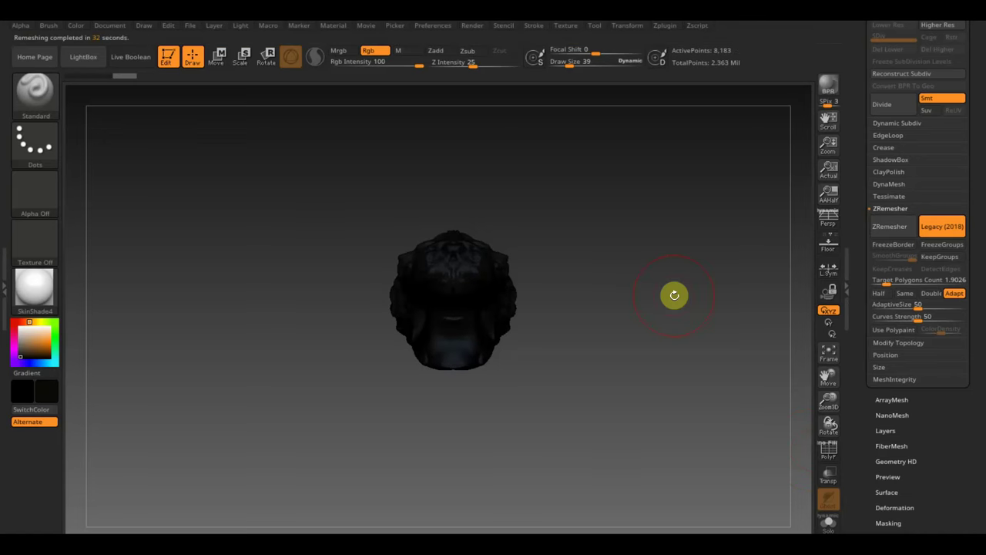
pyautogui.hotkey('ctrl', 'z')
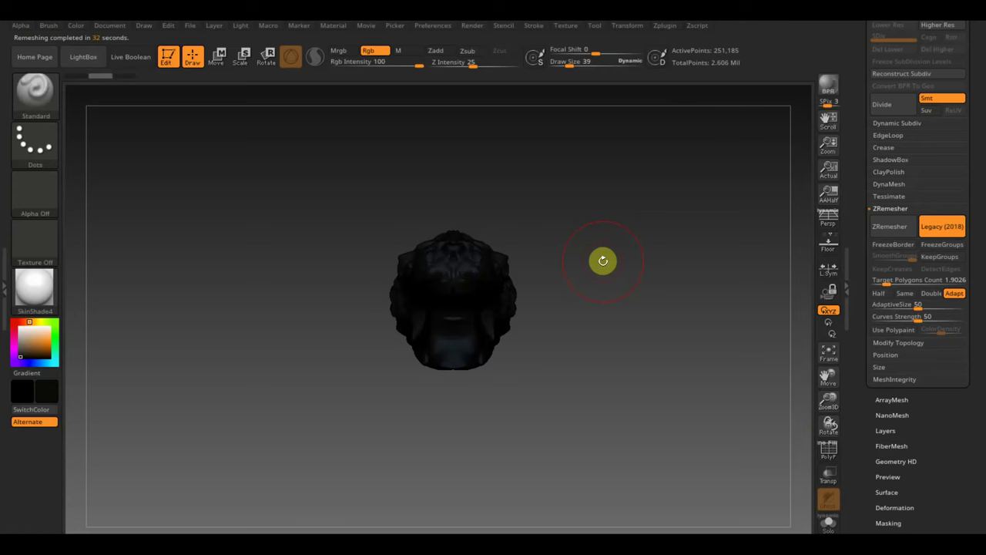
# Step: Redo the ZRemesh and make the duplicate head PM3D_Sphere3D2_1 visible
pyautogui.hotkey('ctrl', 'shift', 'z')
pyautogui.click(665, 26)
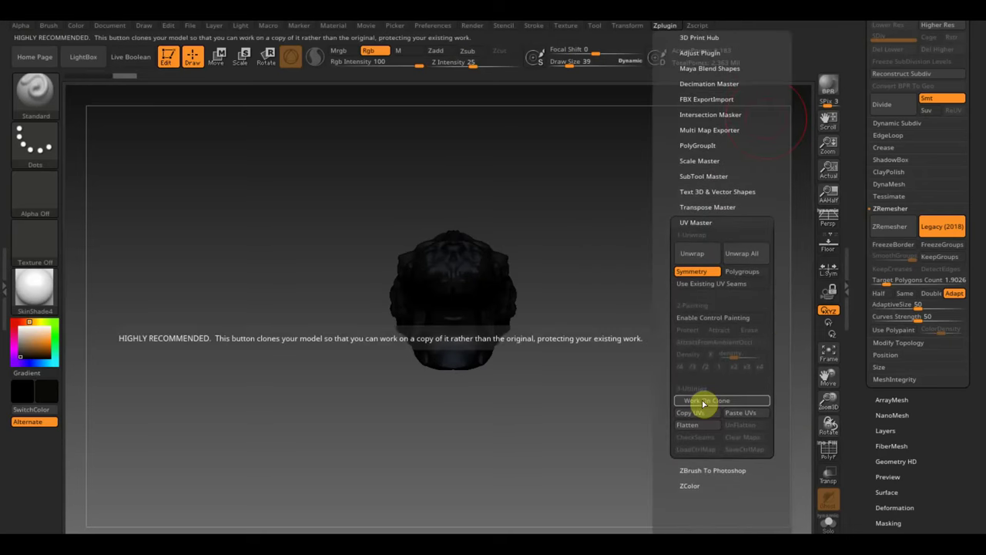
pyautogui.click(702, 402)
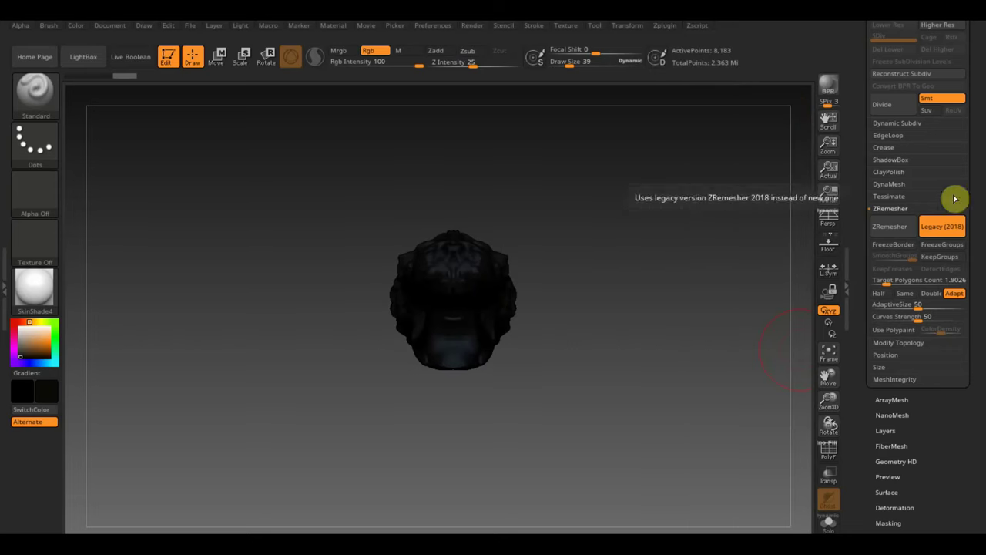
pyautogui.scroll(3, 970, 239)
pyautogui.scroll(3, 924, 262)
pyautogui.scroll(2, 892, 249)
pyautogui.click(891, 249)
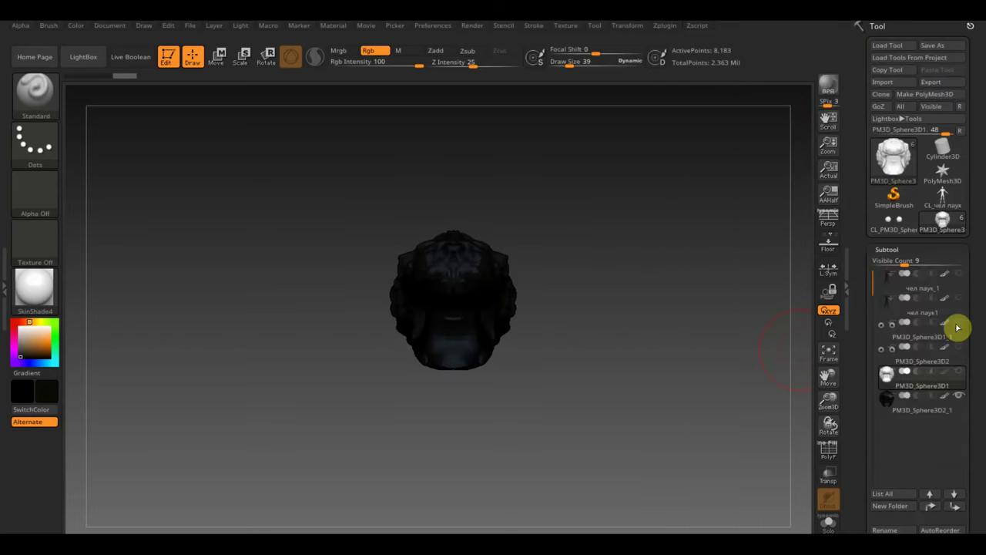
pyautogui.click(959, 400)
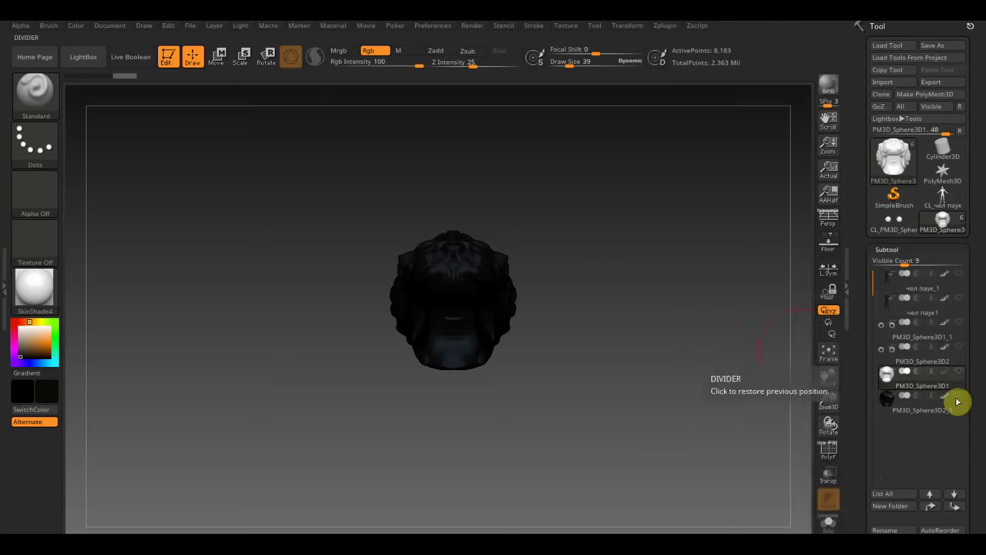
pyautogui.moveTo(593, 361)
pyautogui.mouseDown()
pyautogui.moveTo(668, 357)
pyautogui.moveTo(644, 343)
pyautogui.moveTo(699, 476)
pyautogui.moveTo(694, 456)
pyautogui.moveTo(685, 464)
pyautogui.moveTo(695, 486)
pyautogui.moveTo(698, 468)
pyautogui.moveTo(624, 341)
pyautogui.mouseUp()
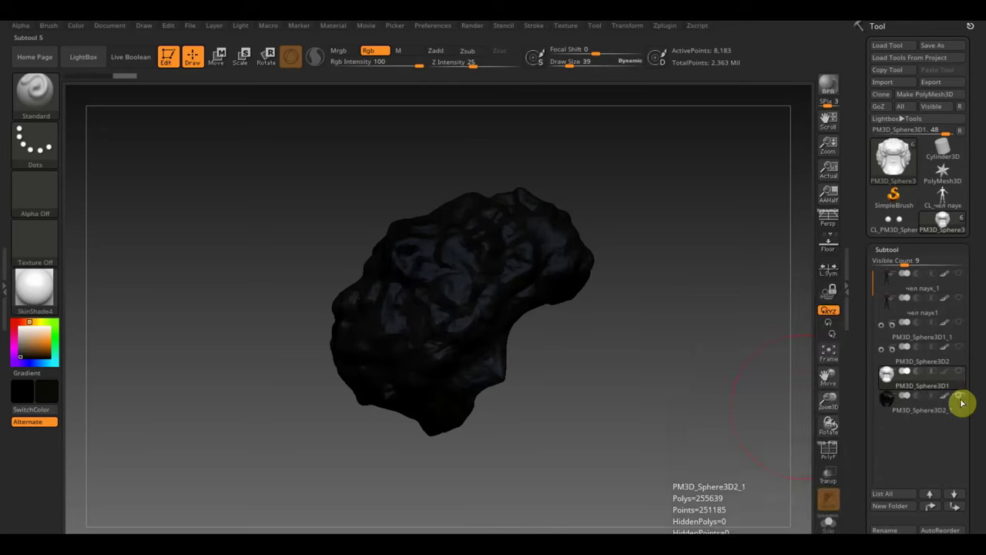
# Step: Subdivide the remeshed head twice to SDiv 3, about 130,898 points
pyautogui.press('ctrl')
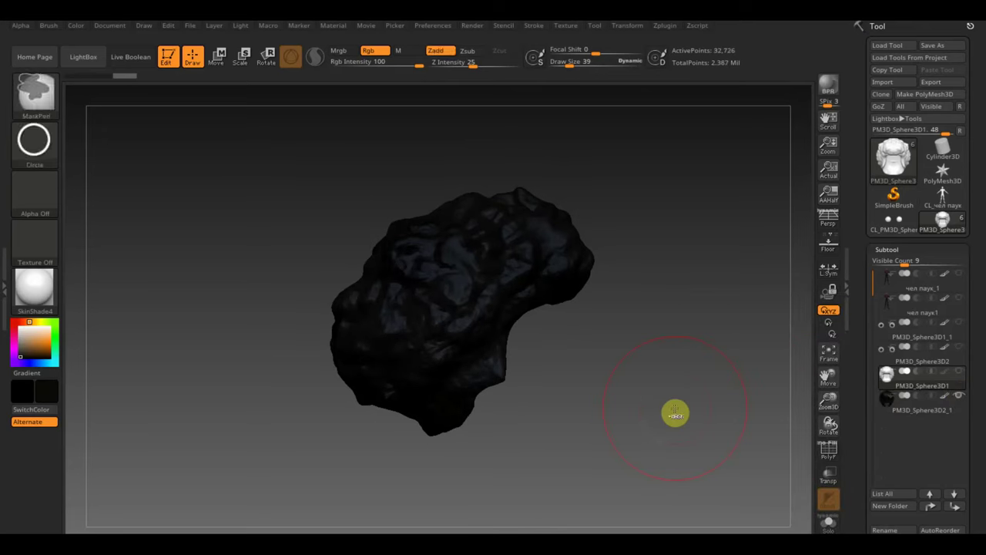
pyautogui.hotkey('ctrl', 'd')
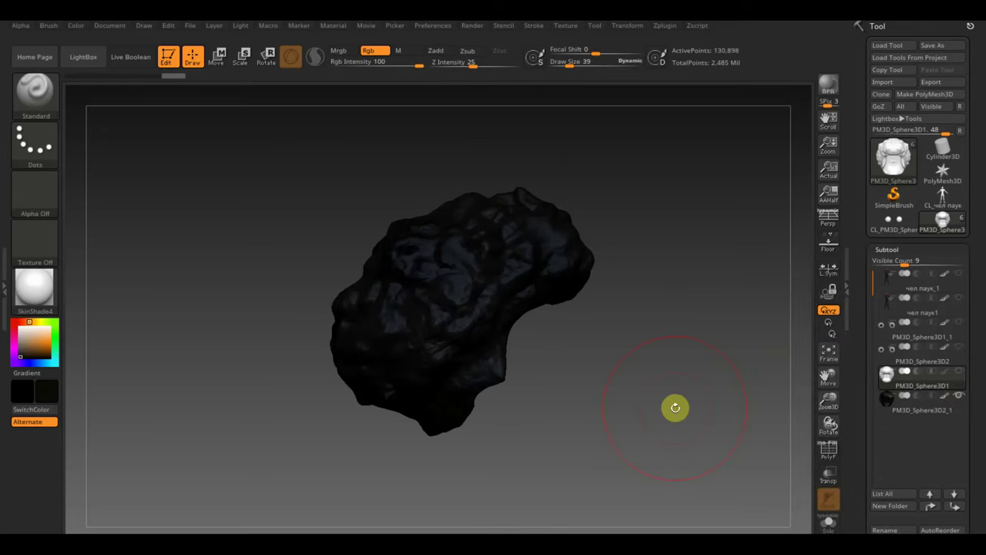
pyautogui.scroll(-4, 979, 462)
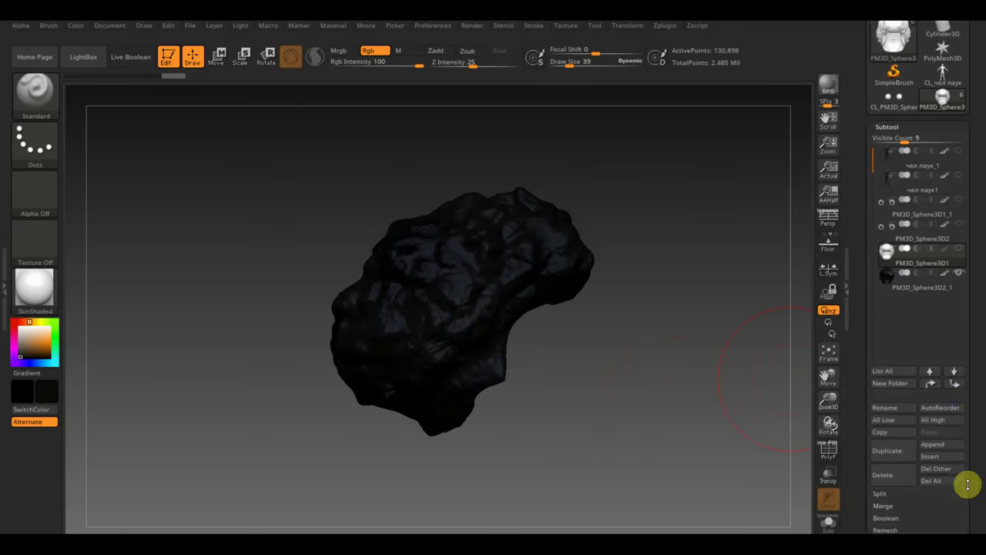
pyautogui.scroll(-3, 969, 478)
pyautogui.scroll(-1, 947, 452)
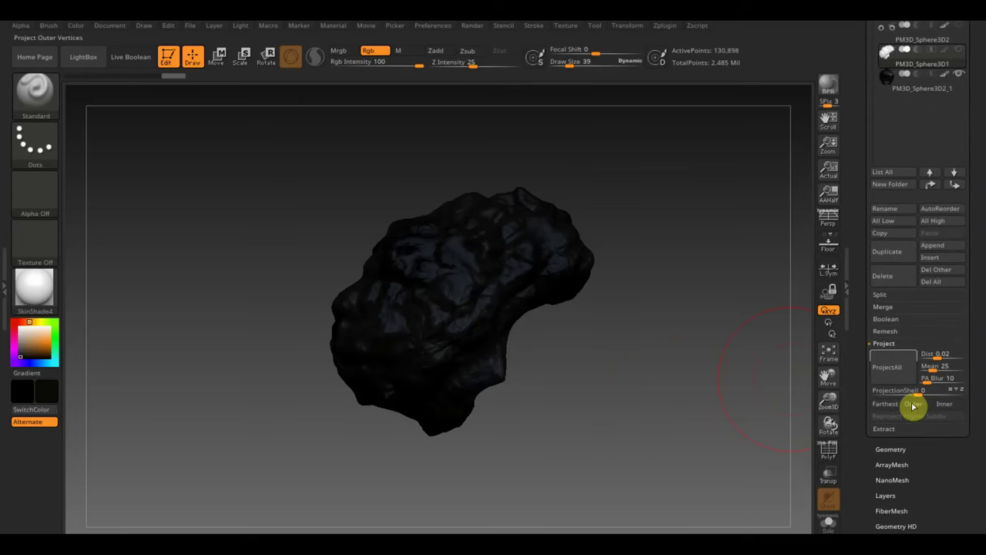
pyautogui.click(892, 448)
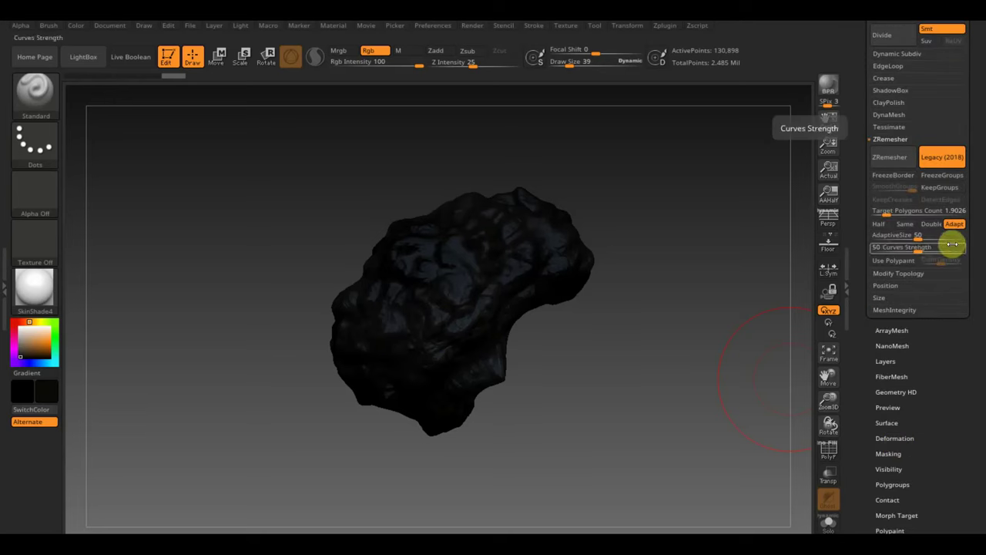
# Step: Project the original sculpt's detail onto the remeshed head with ProjectAll
pyautogui.scroll(2, 982, 132)
pyautogui.scroll(1, 978, 154)
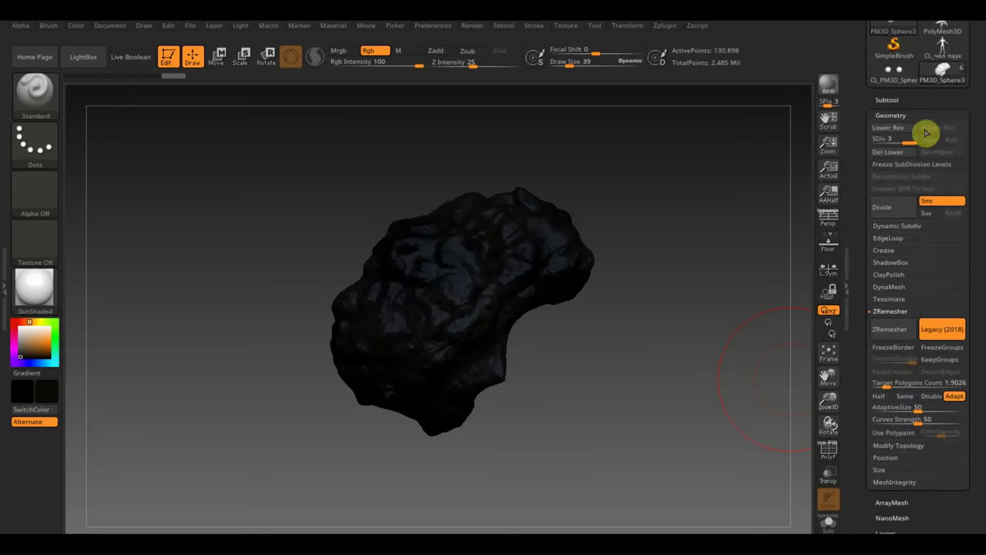
pyautogui.click(892, 100)
pyautogui.scroll(-3, 979, 443)
pyautogui.moveTo(979, 469); pyautogui.dragTo(976, 358)
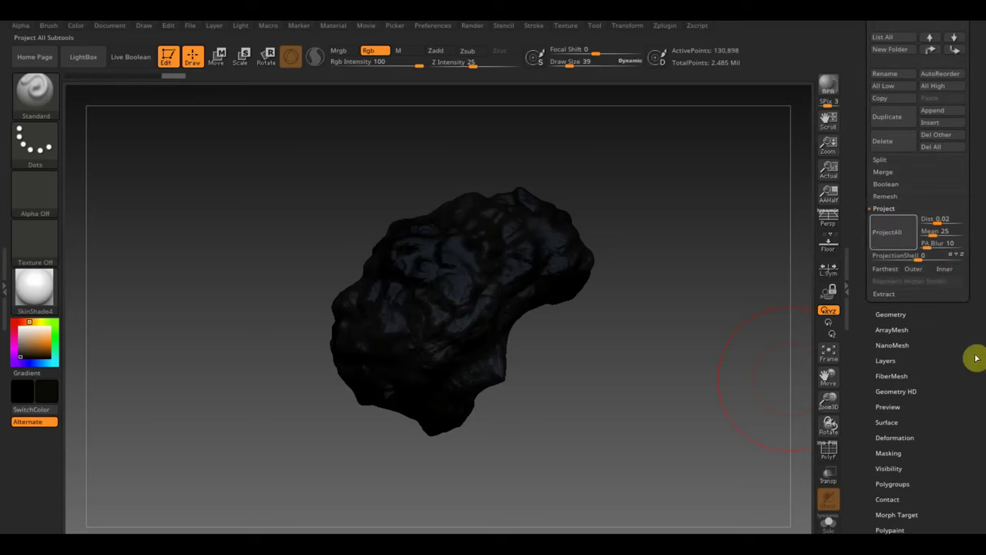
pyautogui.click(890, 232)
pyautogui.click(736, 266)
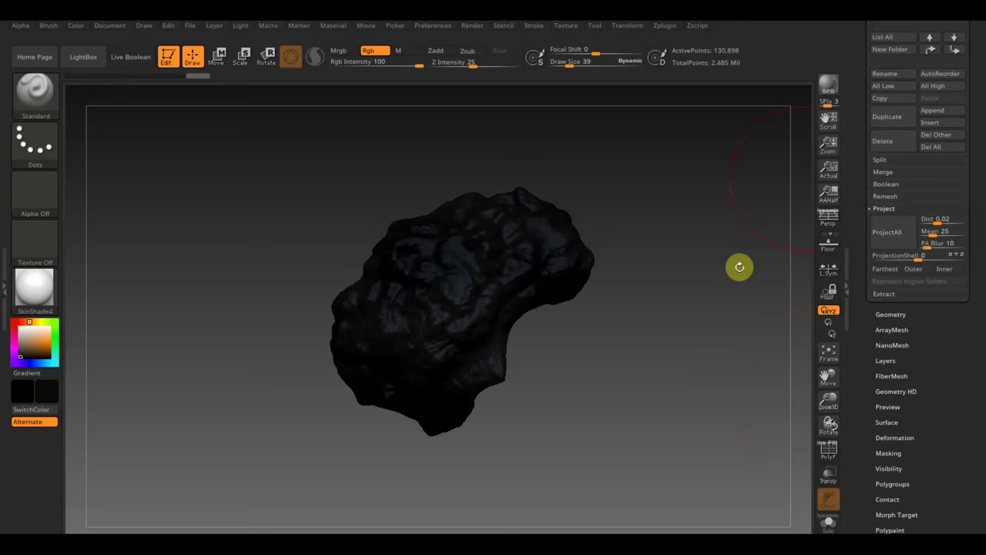
# Step: Unwrap UVs on a clone of the head with UV Master and copy them
pyautogui.click(666, 28)
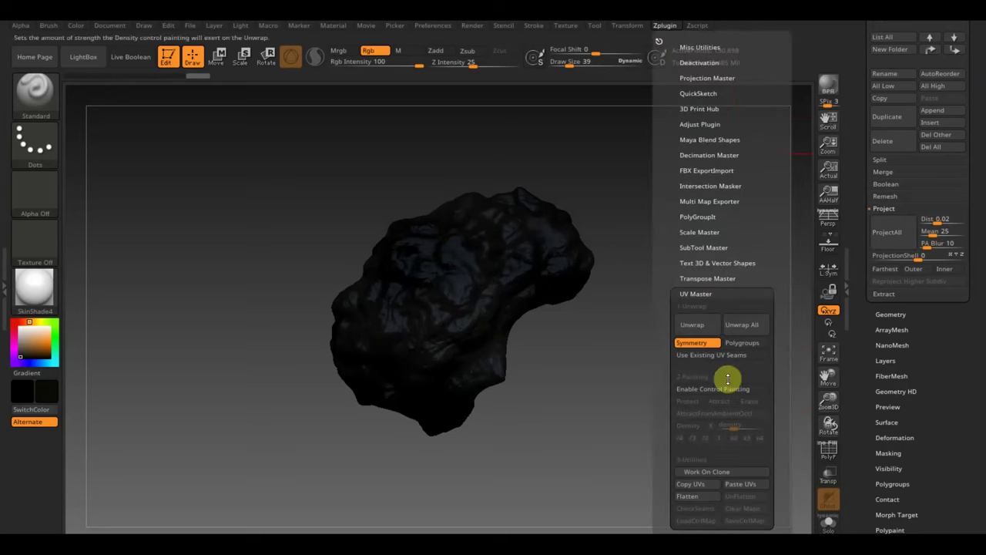
pyautogui.click(707, 469)
pyautogui.click(692, 325)
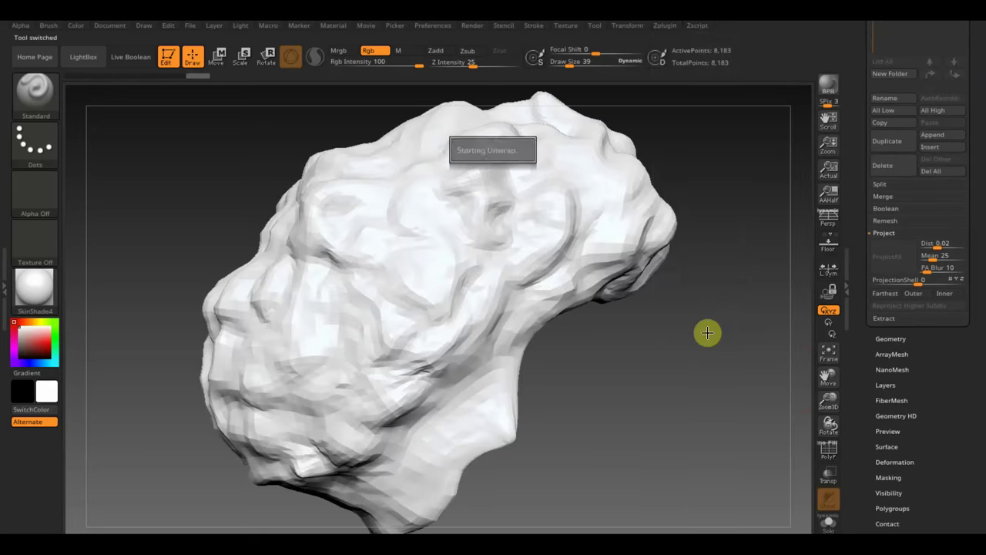
pyautogui.click(666, 26)
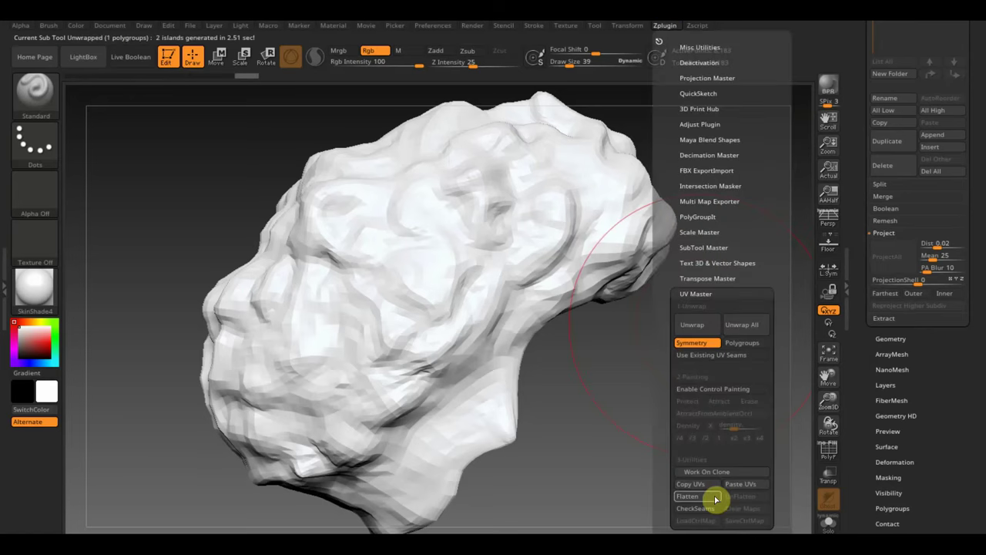
pyautogui.click(693, 484)
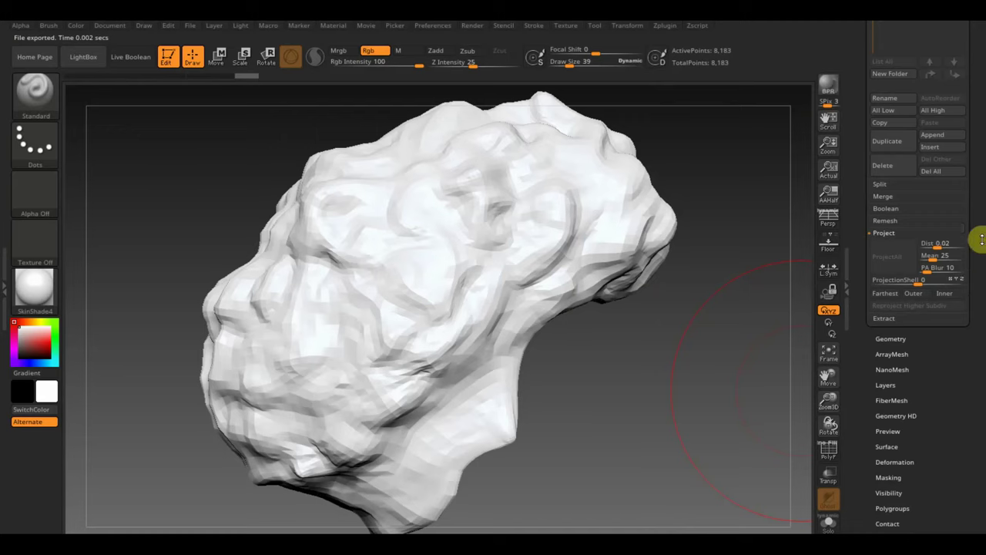
# Step: Paste the copied UVs onto the dark multi-part head model
pyautogui.scroll(3, 980, 239)
pyautogui.scroll(3, 975, 275)
pyautogui.scroll(3, 962, 172)
pyautogui.scroll(3, 975, 188)
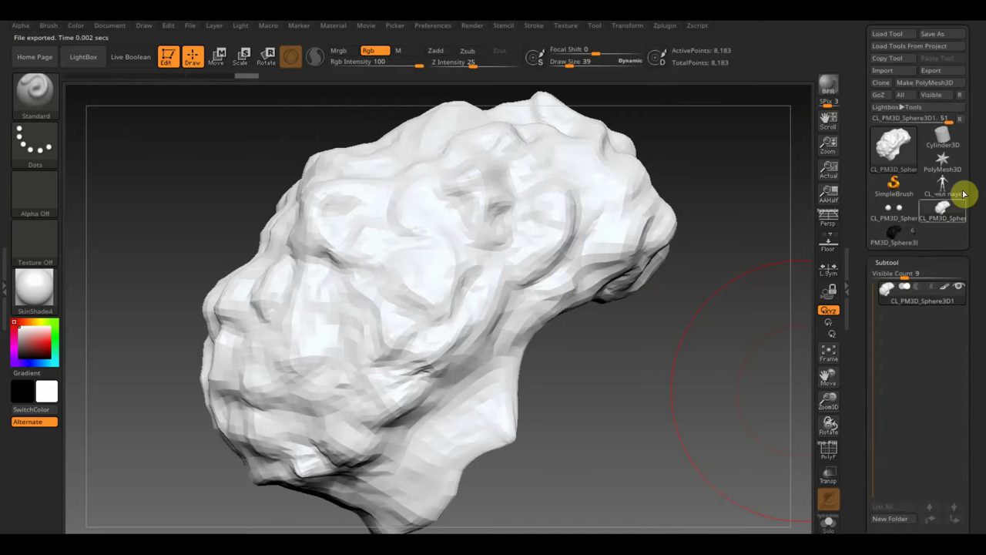
pyautogui.click(963, 194)
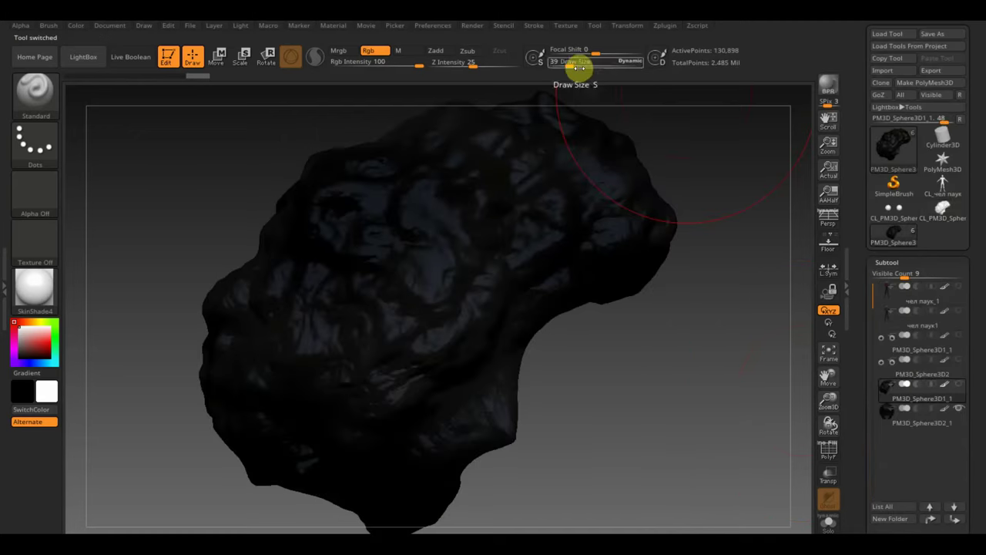
pyautogui.click(667, 29)
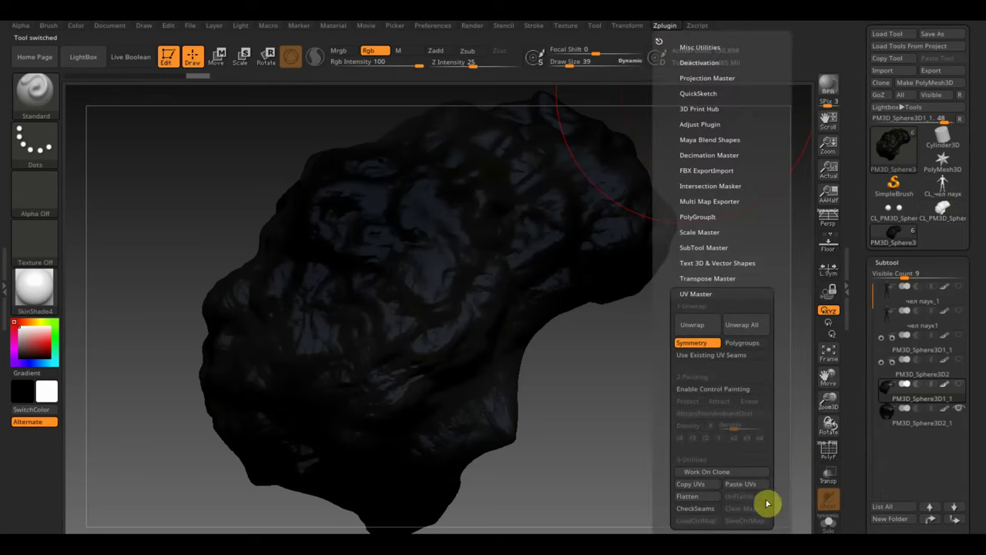
pyautogui.click(761, 487)
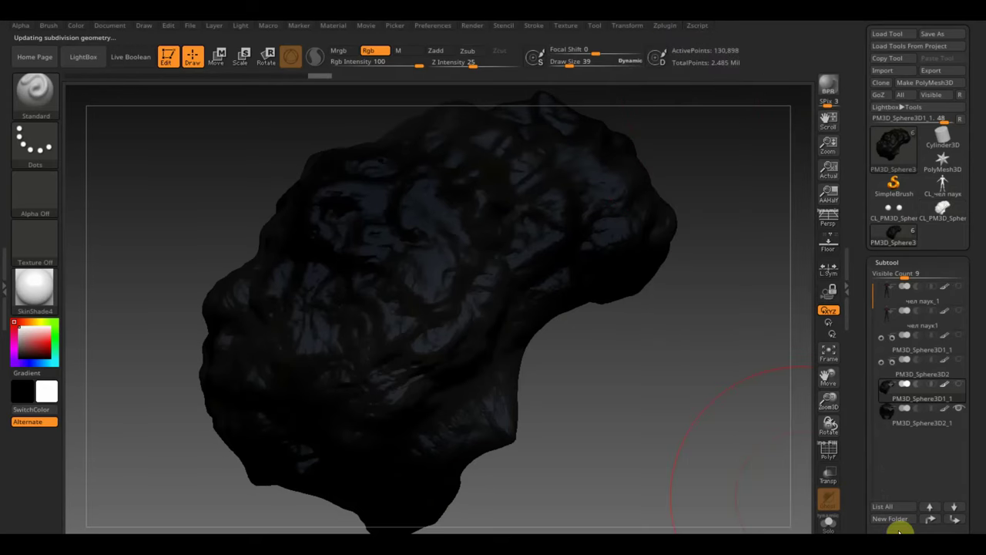
# Step: Bake the head's polypaint into a new texture map and clone it to the texture slot
pyautogui.moveTo(899, 532); pyautogui.dragTo(980, 365)
pyautogui.click(895, 399)
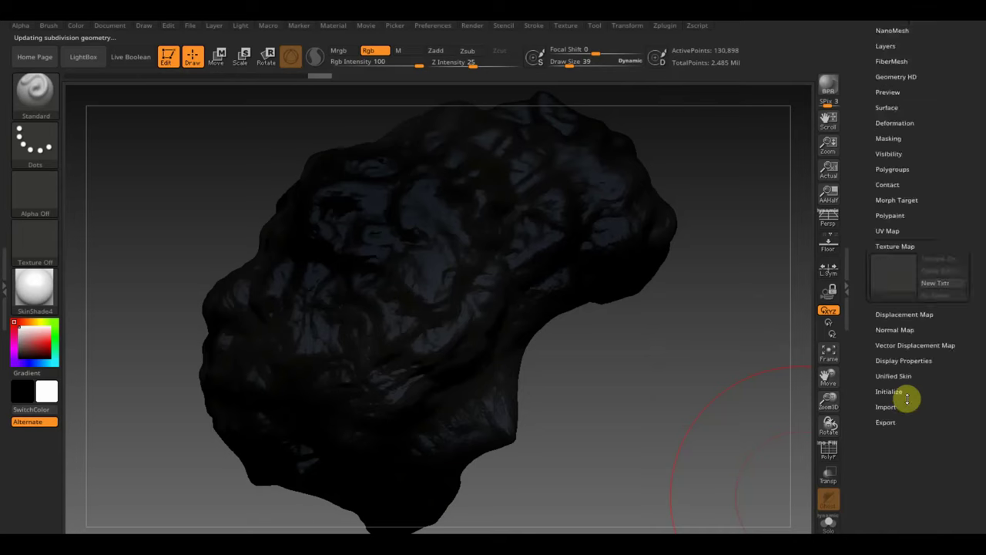
pyautogui.moveTo(975, 282); pyautogui.dragTo(976, 403)
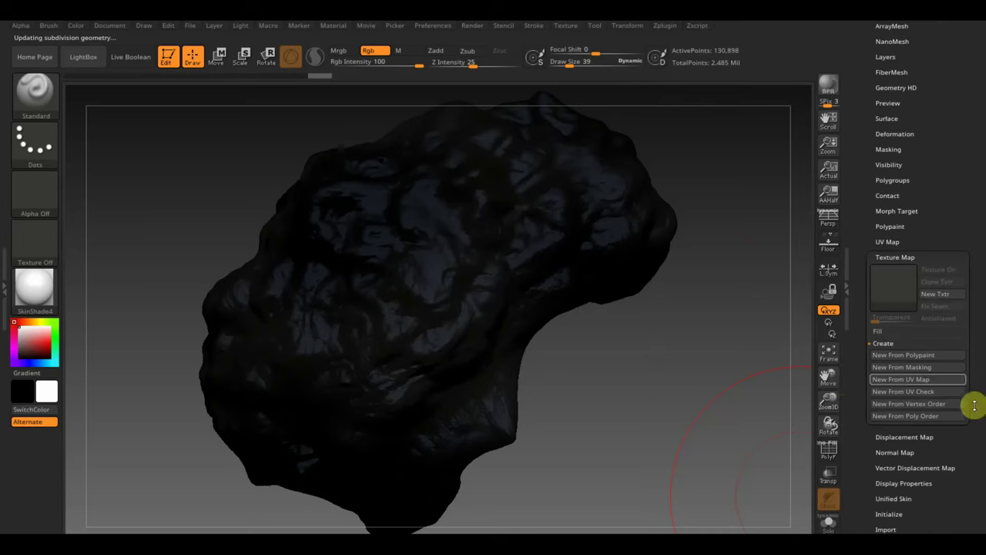
pyautogui.click(905, 354)
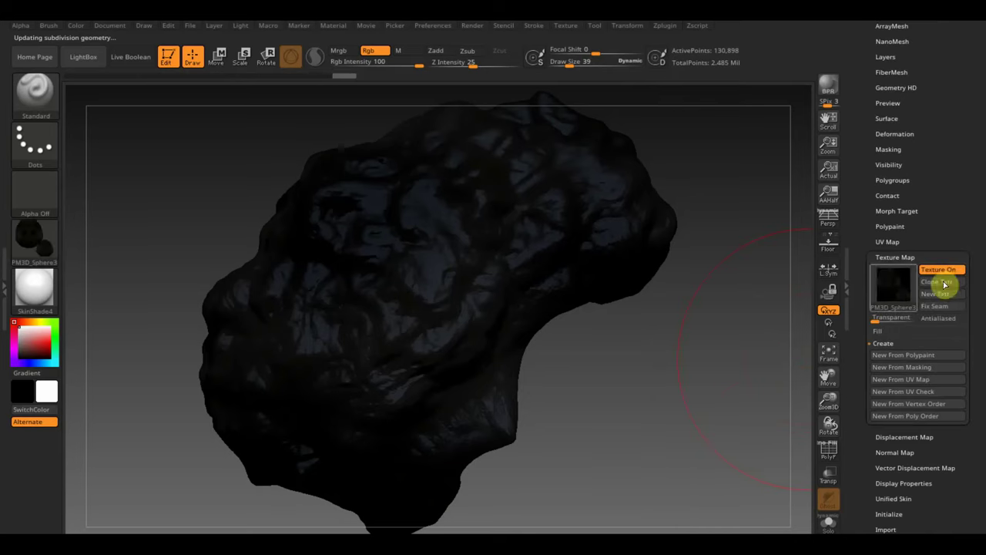
pyautogui.click(31, 254)
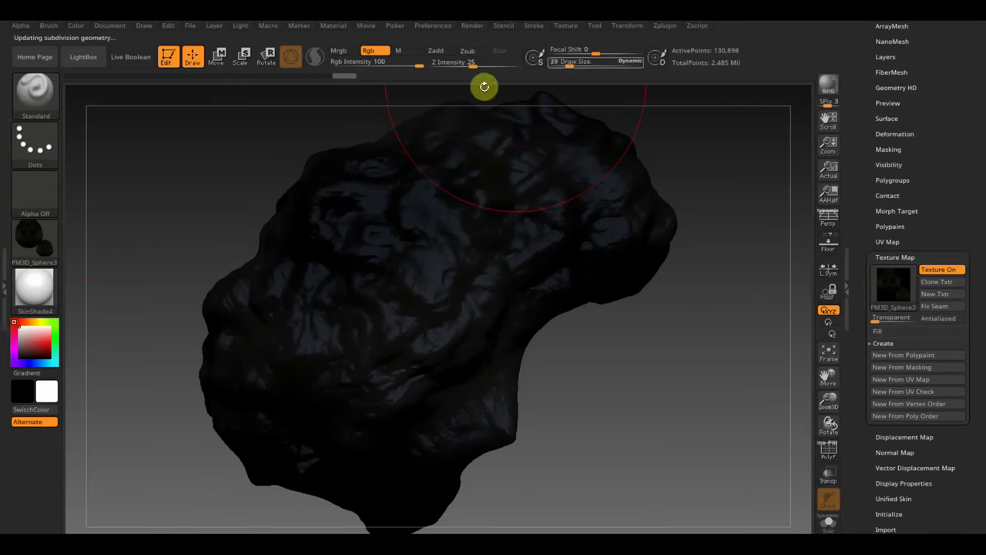
# Step: Export the baked head texture as PNG file PM3D_Sphere3D1_2
pyautogui.click(571, 29)
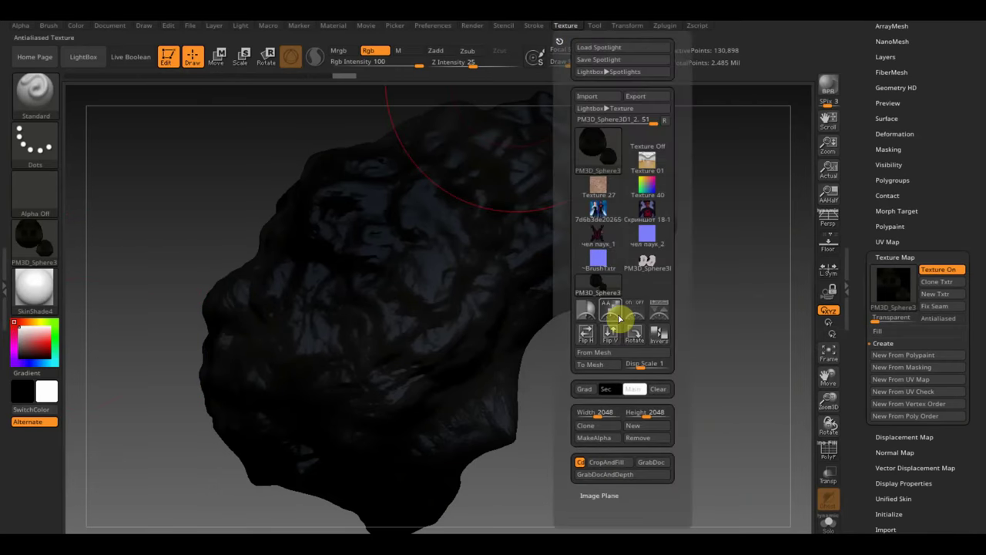
pyautogui.click(35, 241)
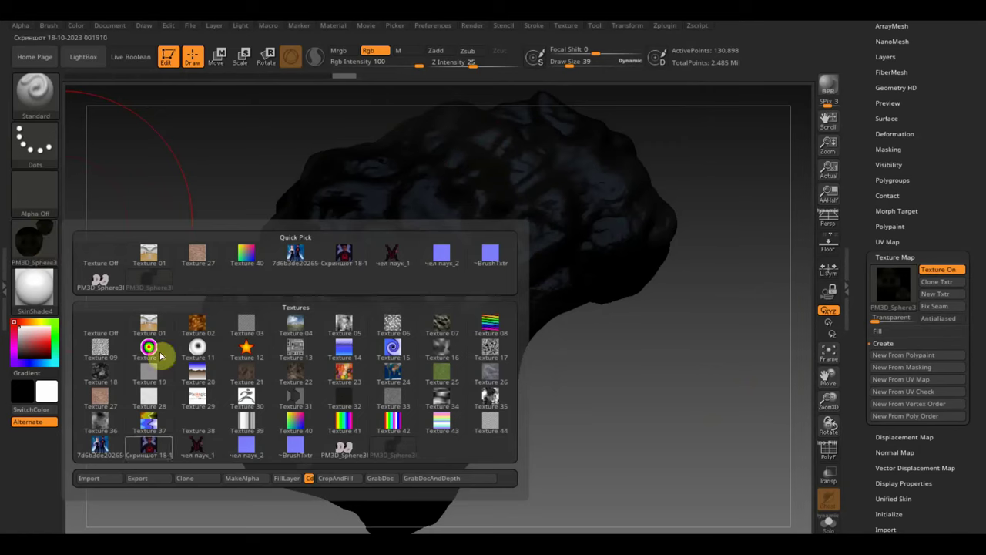
pyautogui.click(139, 480)
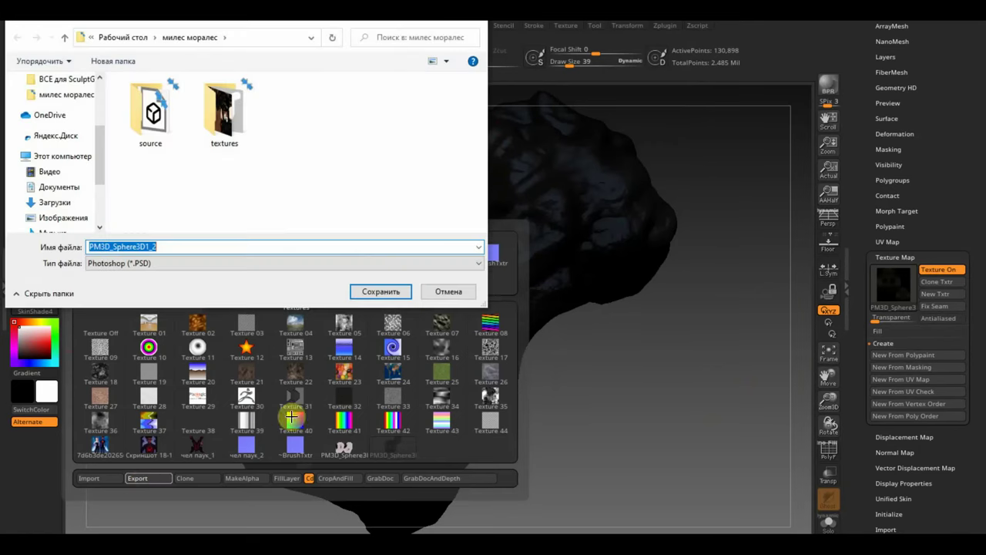
pyautogui.click(181, 265)
pyautogui.click(173, 295)
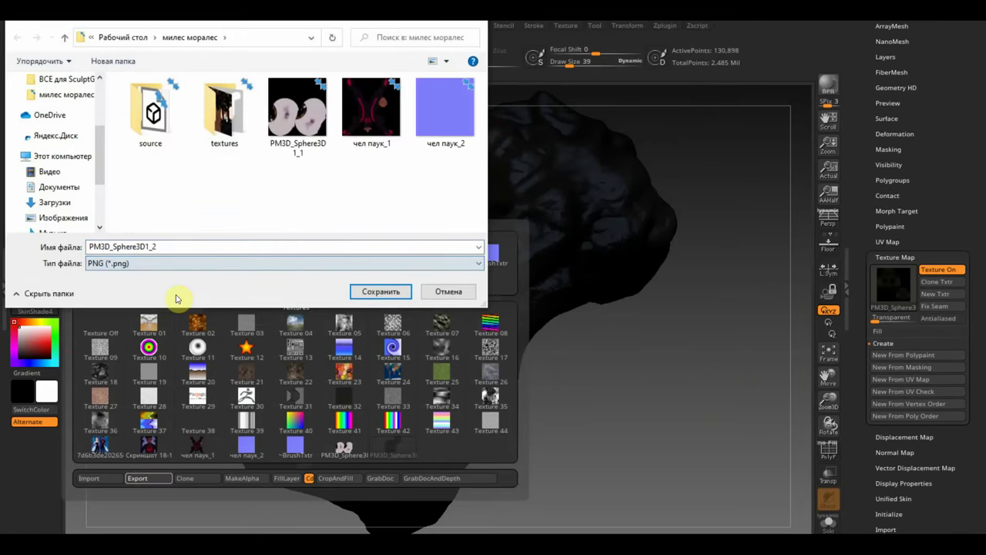
pyautogui.click(378, 292)
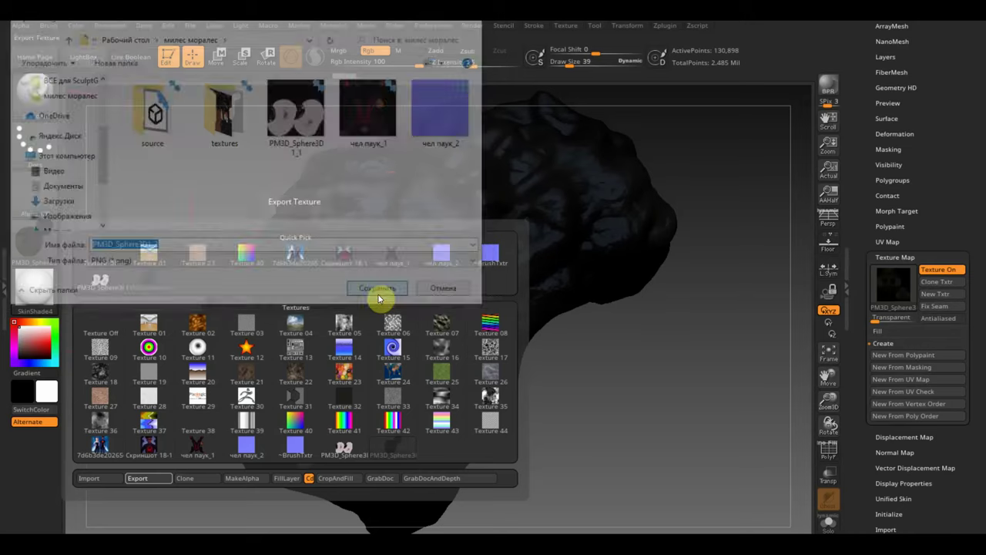
pyautogui.scroll(3, 951, 208)
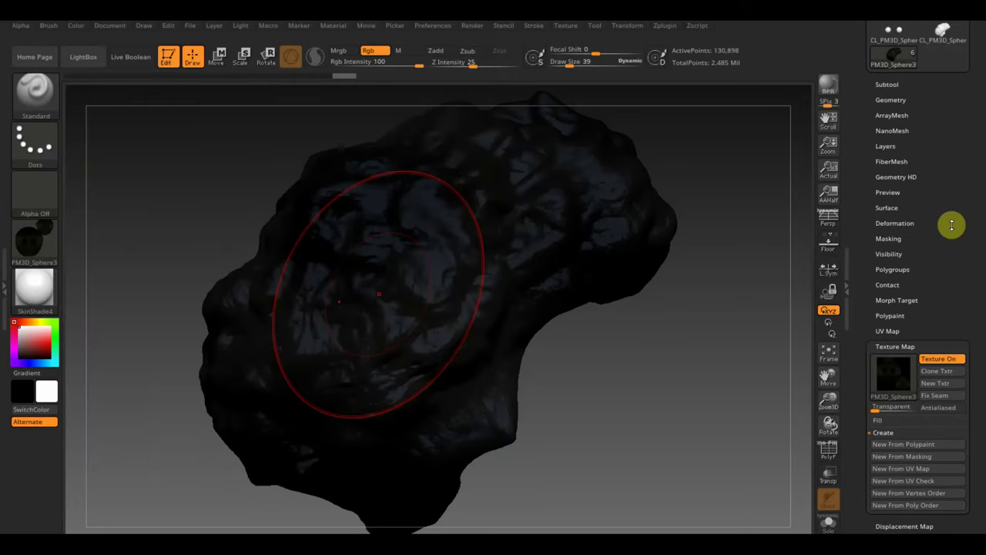
# Step: Drop the head to its lowest subdivision level, SDiv 1
pyautogui.click(892, 100)
pyautogui.click(887, 111)
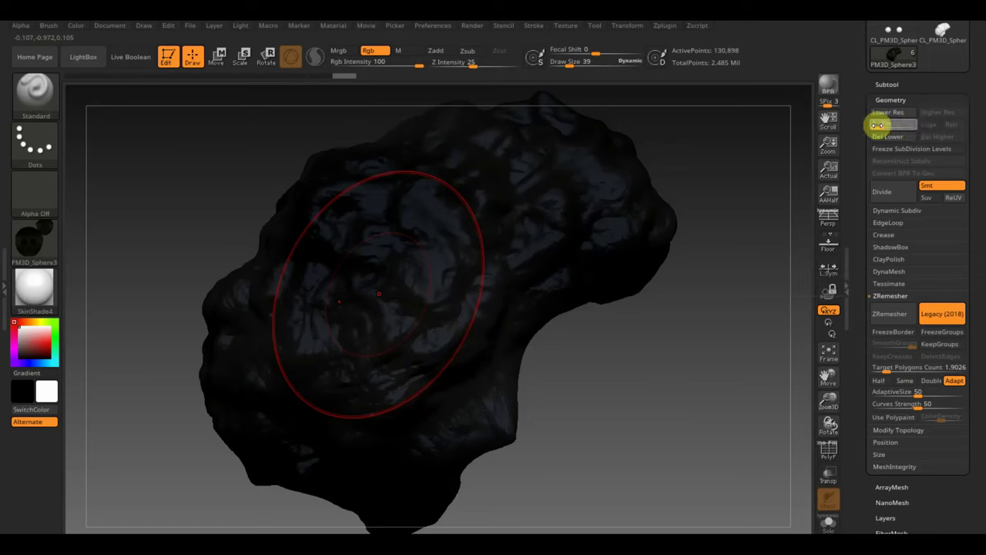
pyautogui.click(887, 111)
pyautogui.scroll(-2, 979, 262)
pyautogui.scroll(-4, 982, 276)
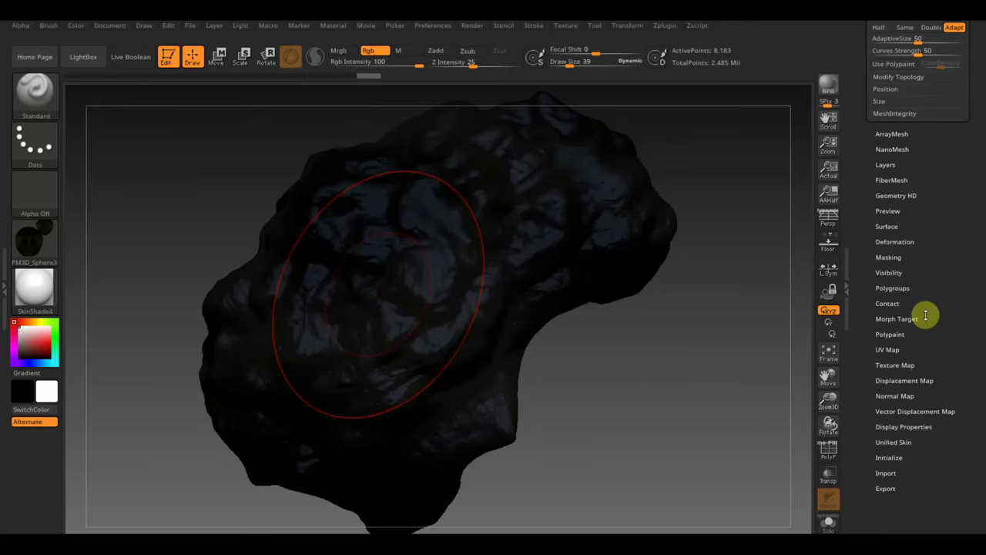
# Step: Create a normal map from the sculpted detail and clone it into the texture slot
pyautogui.click(888, 349)
pyautogui.scroll(-2, 918, 321)
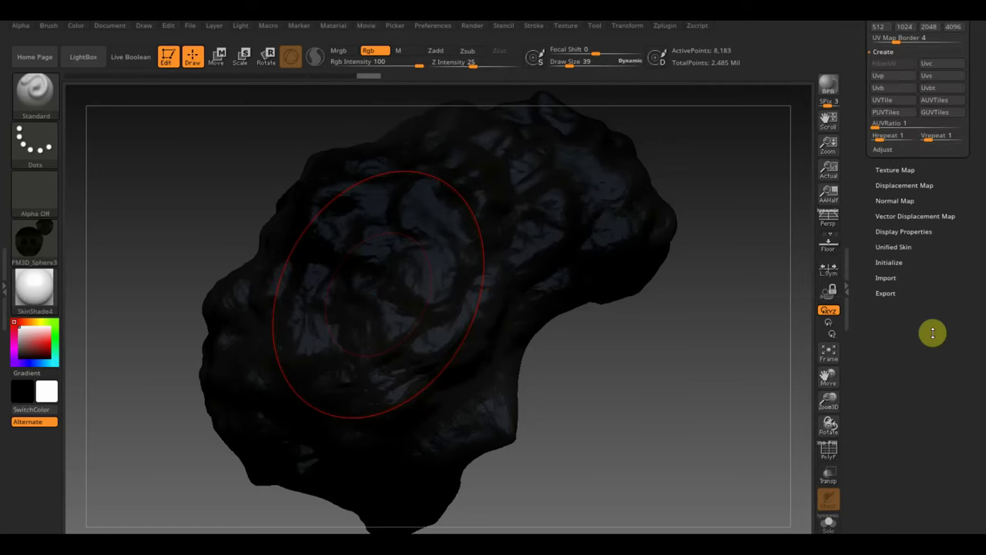
pyautogui.click(894, 235)
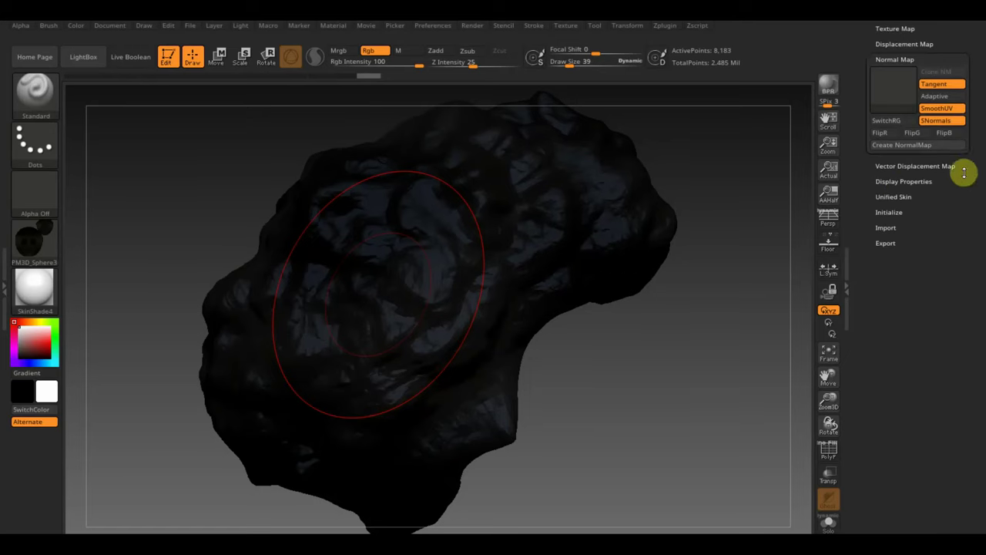
pyautogui.moveTo(963, 173); pyautogui.dragTo(917, 308)
pyautogui.click(912, 321)
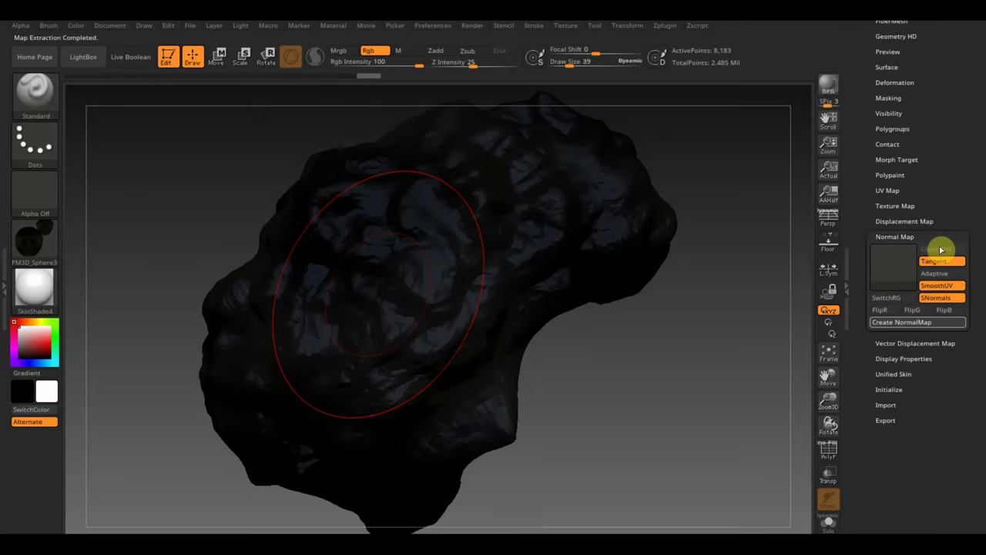
pyautogui.click(939, 248)
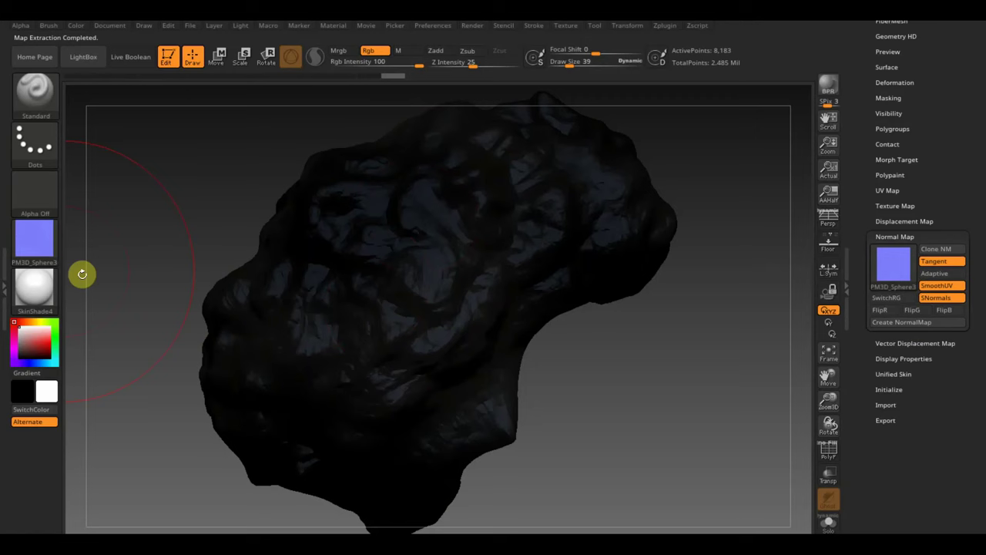
# Step: Export the normal map as a PNG file
pyautogui.click(37, 245)
pyautogui.click(139, 478)
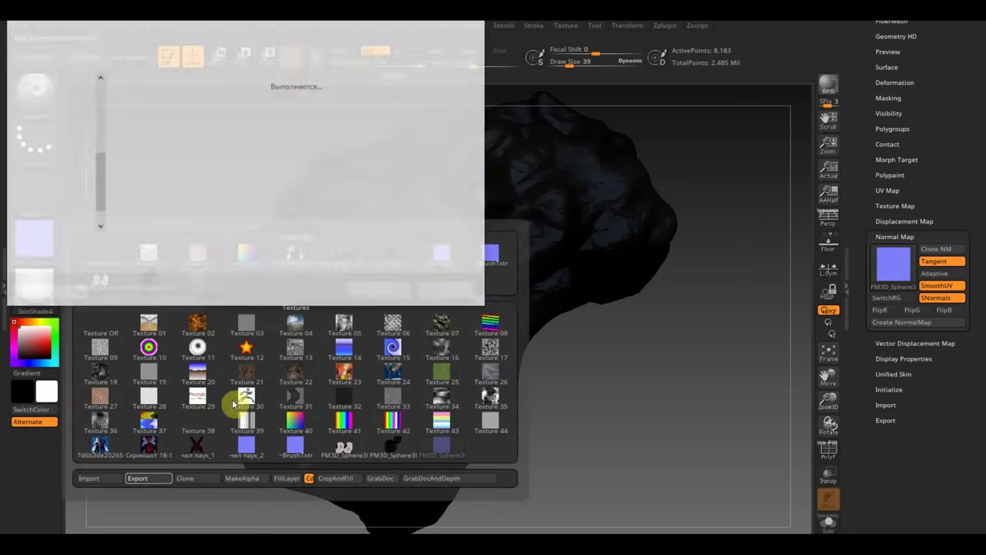
pyautogui.click(209, 264)
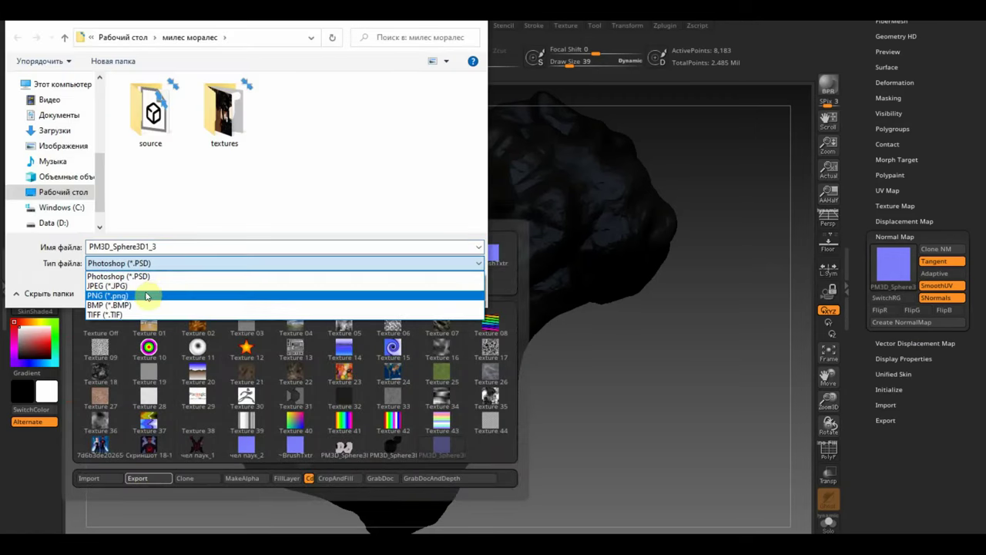
pyautogui.click(148, 295)
pyautogui.click(352, 293)
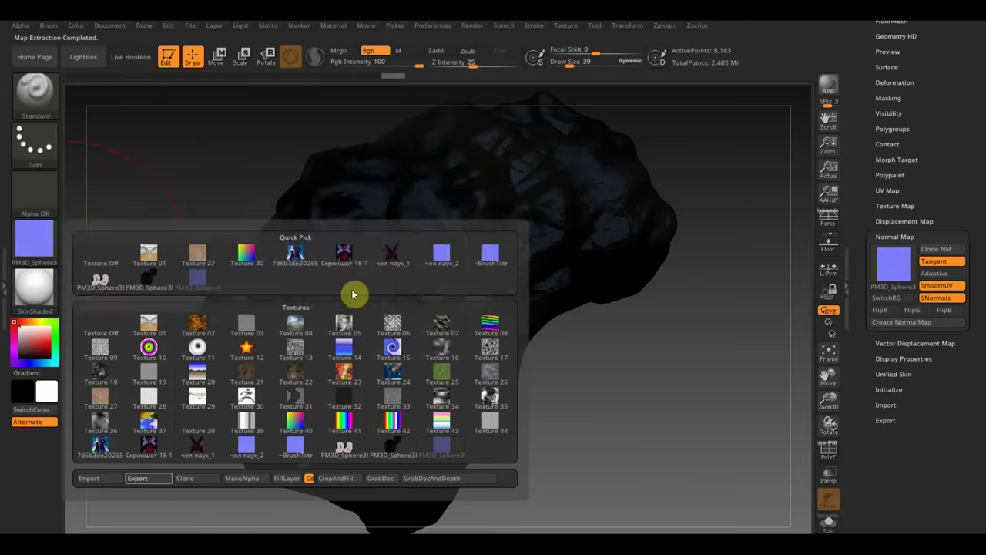
pyautogui.scroll(1, 942, 136)
pyautogui.scroll(5, 940, 196)
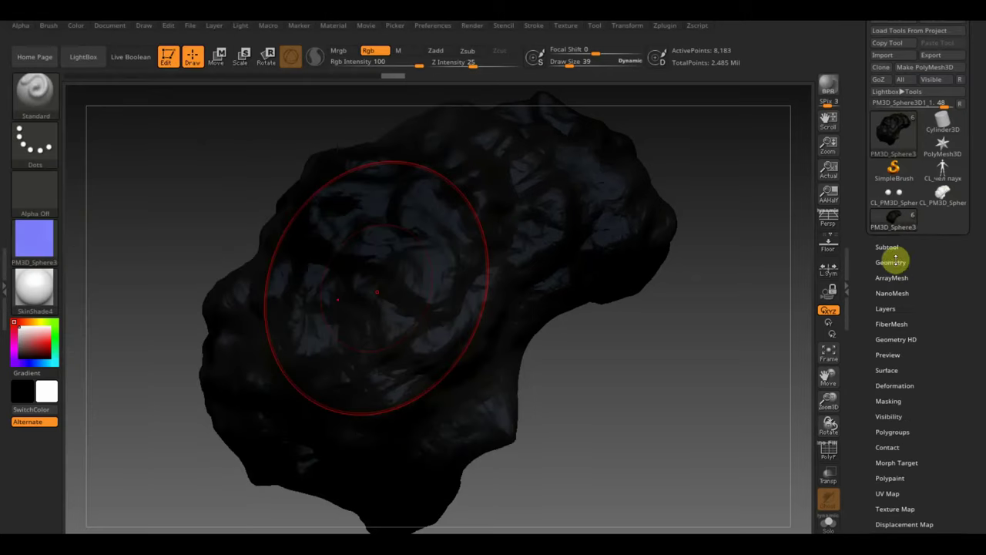
# Step: Delete the head's higher subdivision levels, leaving 8,183 active points
pyautogui.click(890, 248)
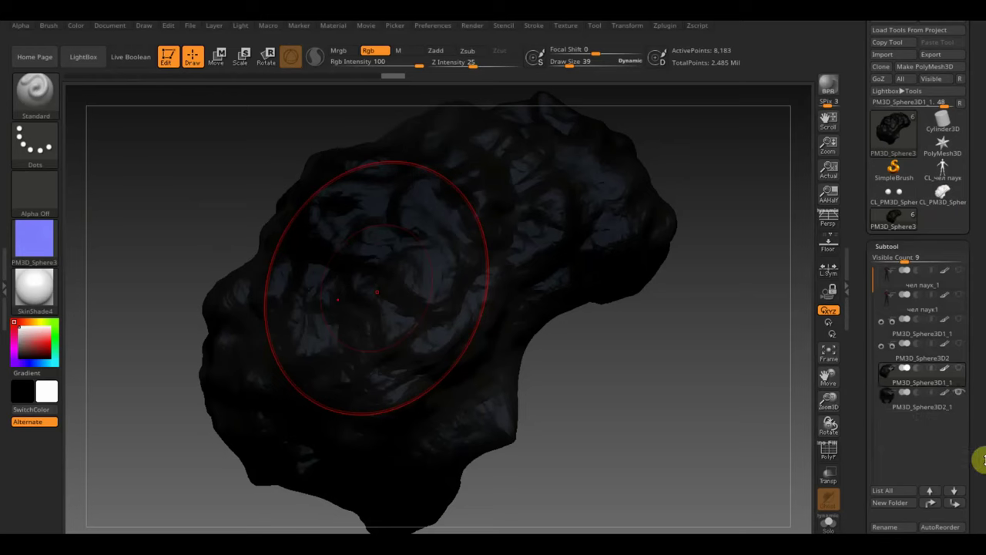
pyautogui.scroll(-3, 975, 399)
pyautogui.scroll(-2, 976, 399)
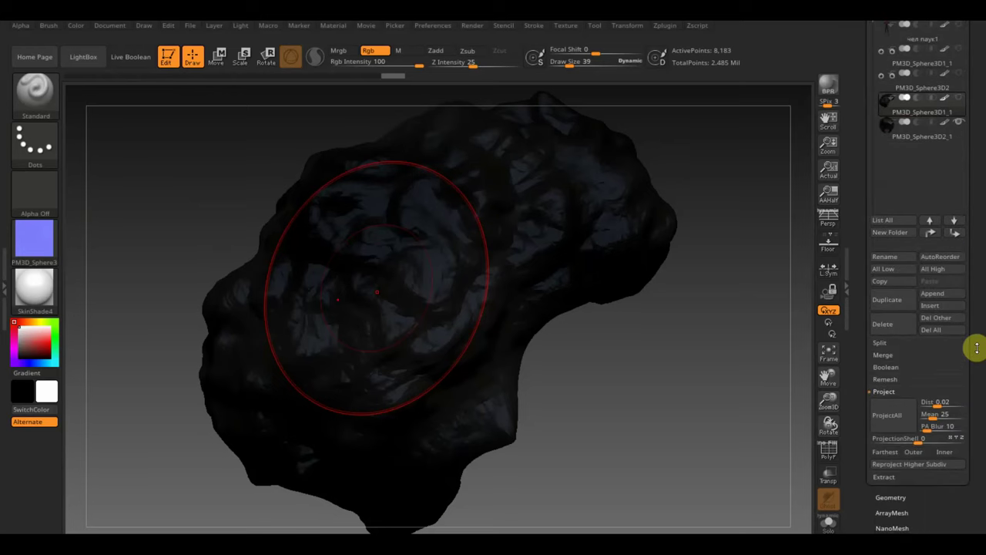
pyautogui.click(893, 497)
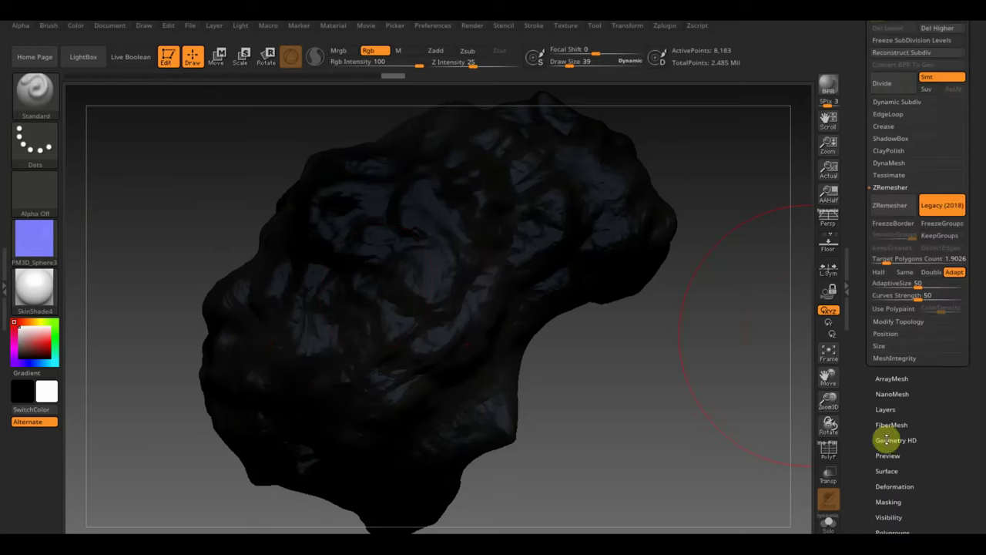
pyautogui.scroll(4, 982, 308)
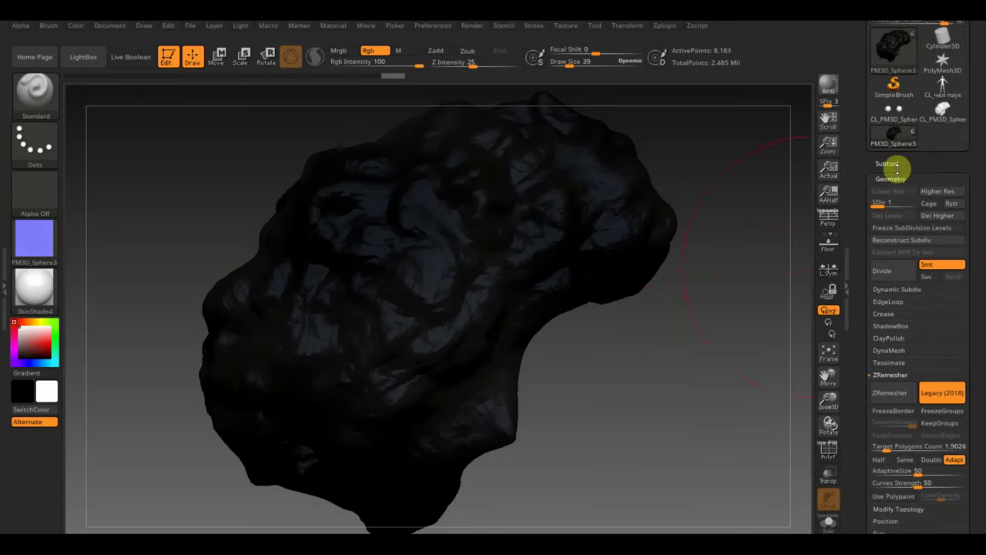
pyautogui.click(942, 216)
# Step: Hide PM3D_Sphere3D2_1 and export the hair mesh as OBJ 'волос' in the милес моралес folder
pyautogui.click(890, 162)
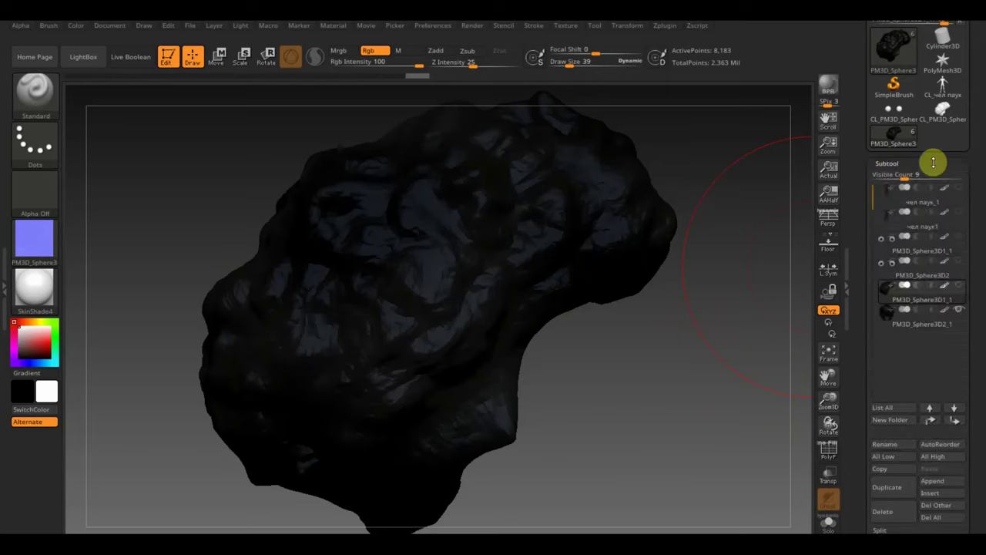
pyautogui.click(959, 308)
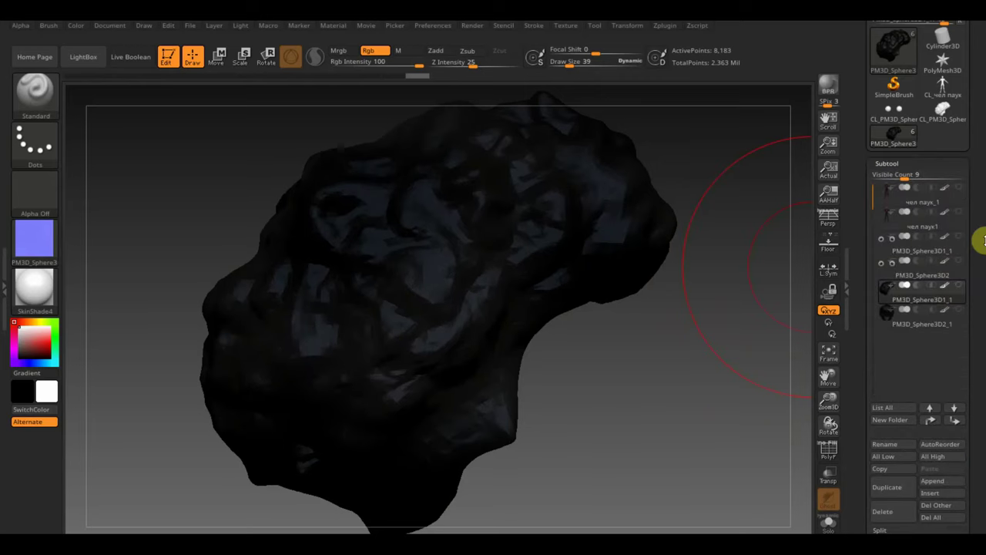
pyautogui.scroll(3, 984, 244)
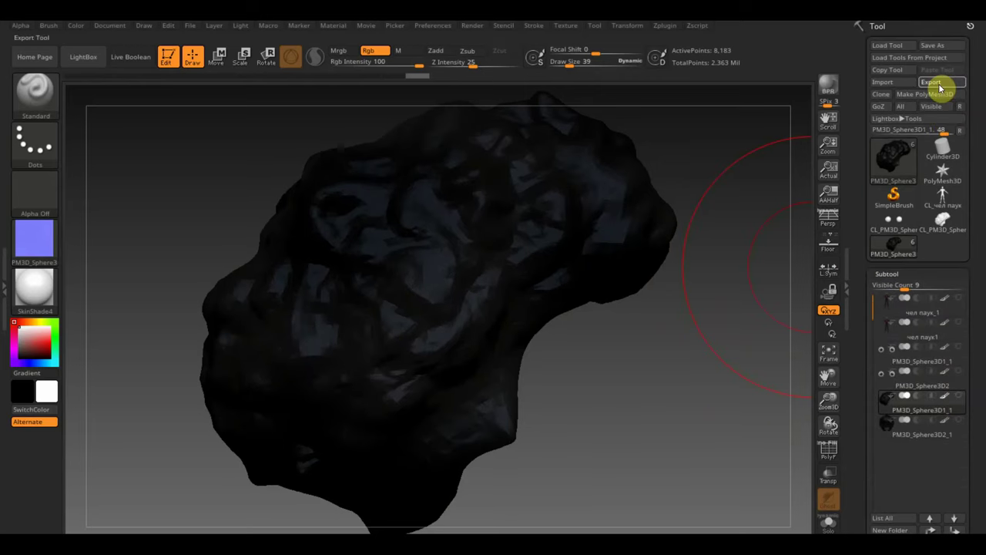
pyautogui.click(932, 82)
pyautogui.write('волос')
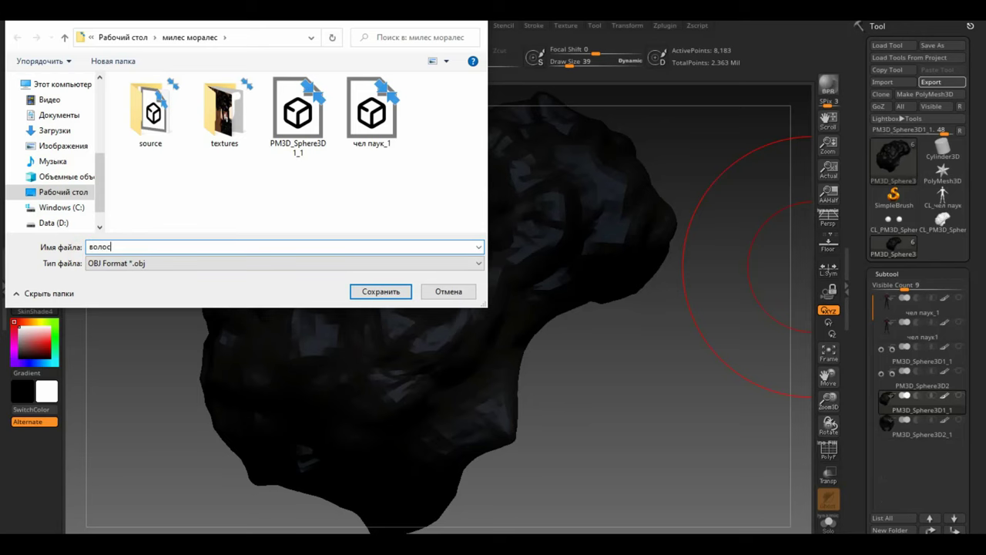
pyautogui.press('Return')
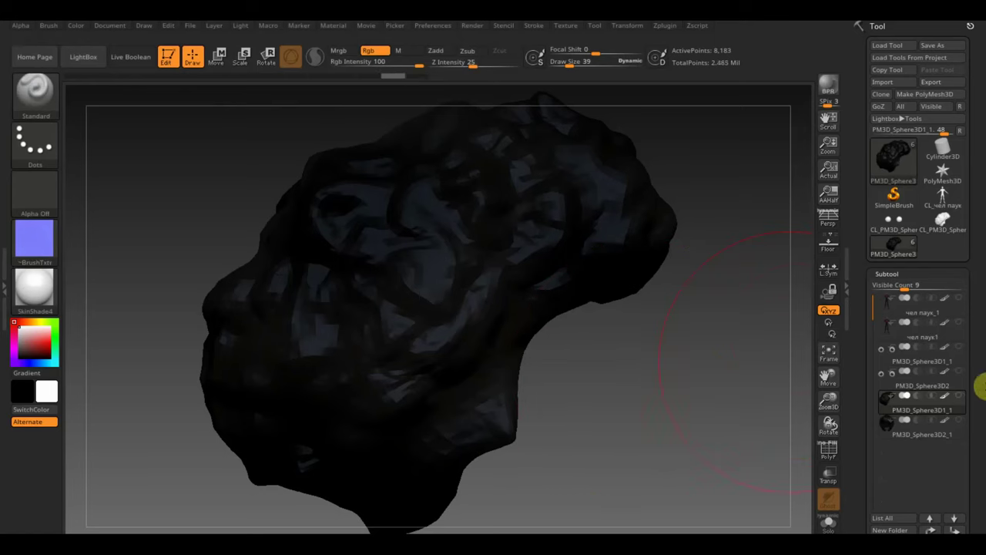
pyautogui.moveTo(917, 359)
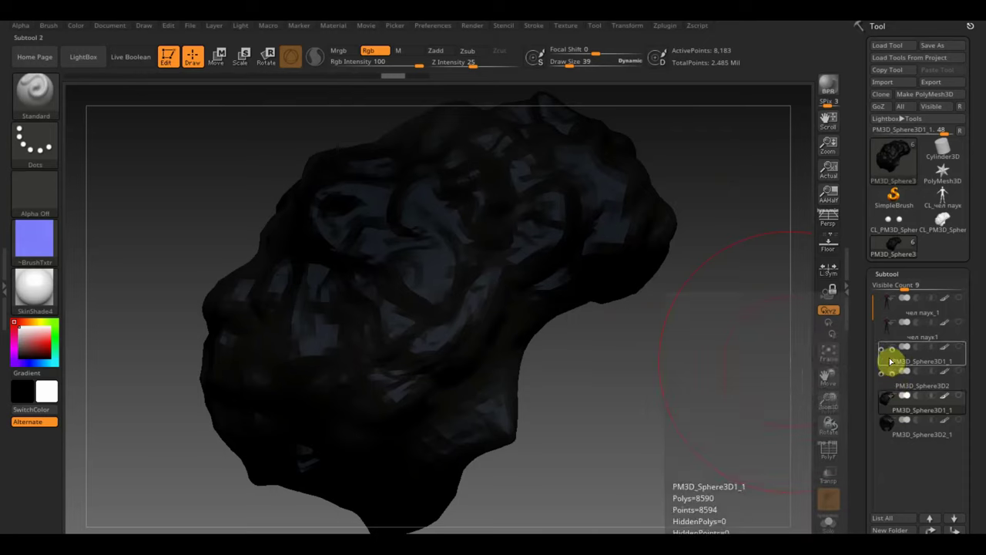
# Step: Drop the eyeball subtool to subdivision level 1
pyautogui.click(890, 361)
pyautogui.scroll(-5, 953, 414)
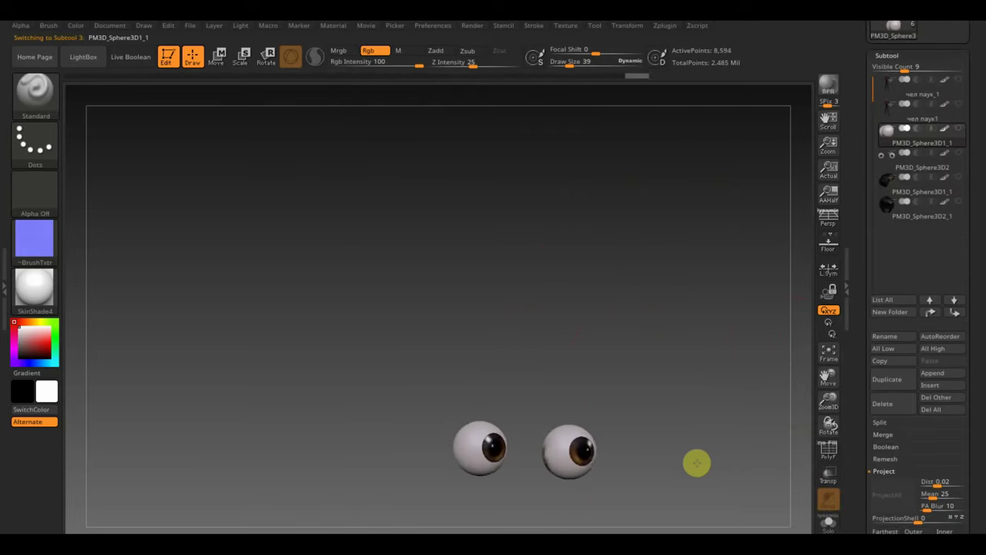
pyautogui.keyDown('alt'); pyautogui.moveTo(697, 462); pyautogui.dragTo(664, 461); pyautogui.keyUp('alt')
pyautogui.scroll(-4, 984, 456)
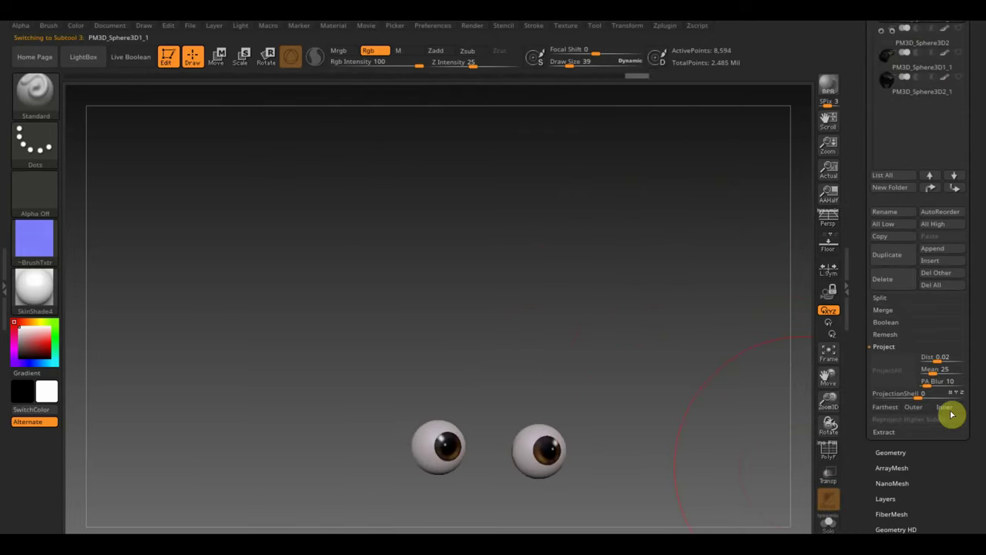
pyautogui.click(890, 452)
pyautogui.scroll(3, 975, 346)
pyautogui.scroll(3, 975, 257)
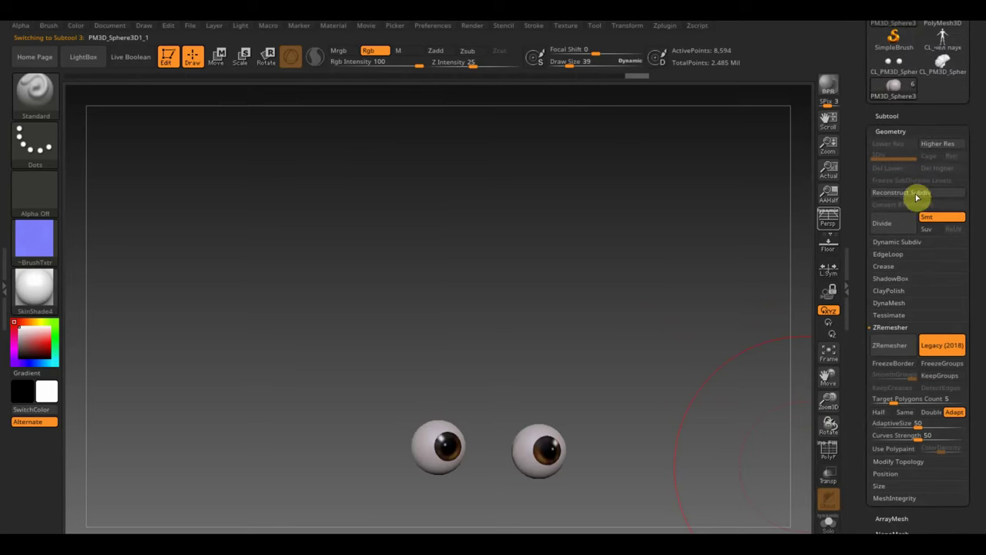
pyautogui.press('ctrl')
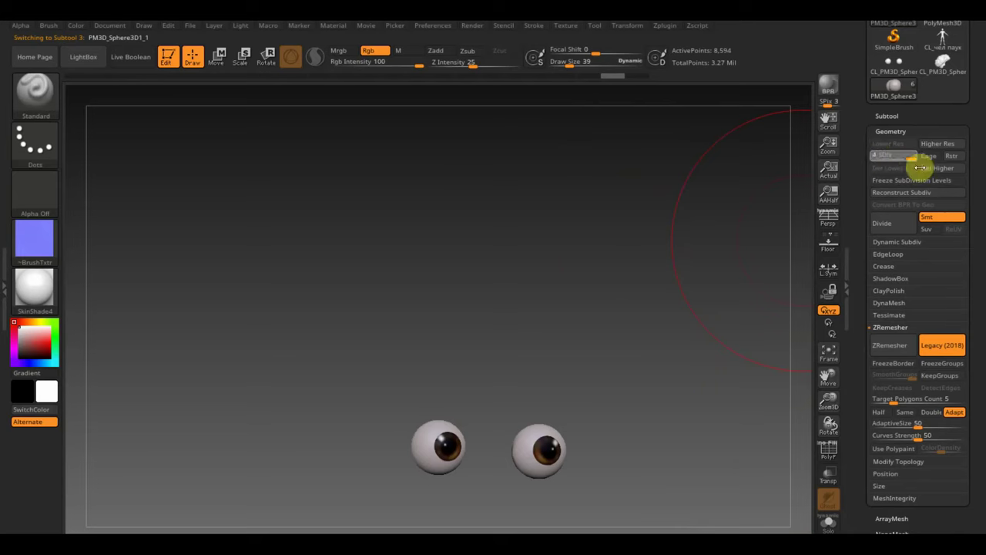
pyautogui.moveTo(920, 167); pyautogui.dragTo(890, 164)
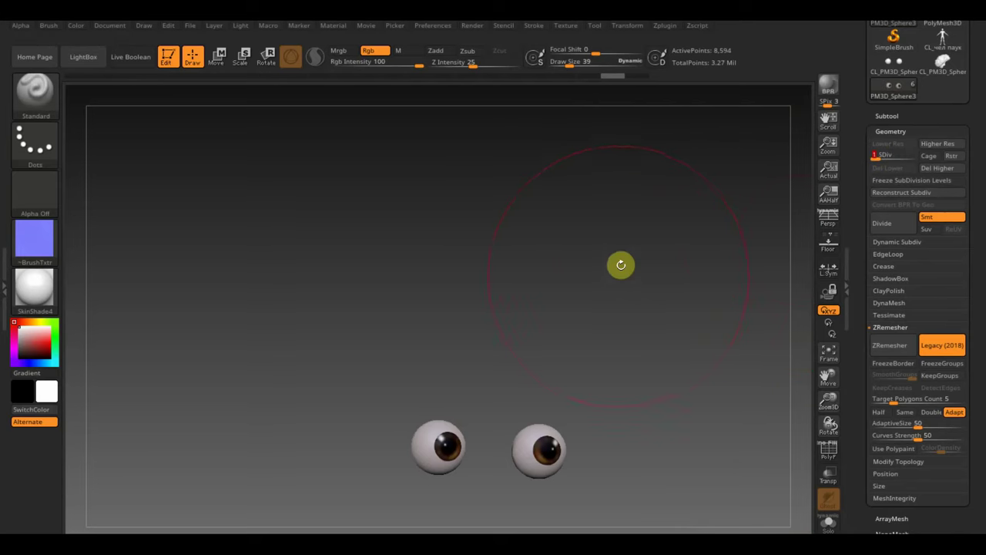
# Step: Make all subtools visible again and zoom out to show the whole head
pyautogui.click(886, 115)
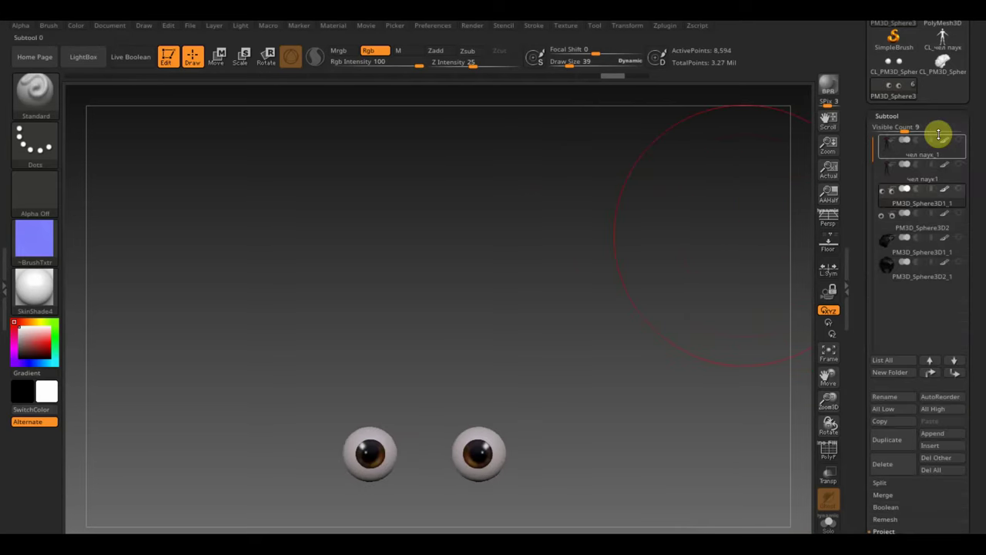
pyautogui.keyDown('shift'); pyautogui.click(960, 142); pyautogui.keyUp('shift')
pyautogui.moveTo(757, 429)
pyautogui.keyDown('alt'); pyautogui.mouseDown()
pyautogui.moveTo(727, 315)
pyautogui.moveTo(706, 367)
pyautogui.moveTo(631, 211)
pyautogui.moveTo(714, 359)
pyautogui.moveTo(698, 346)
pyautogui.moveTo(708, 304)
pyautogui.moveTo(665, 284)
pyautogui.moveTo(733, 352)
pyautogui.moveTo(691, 345)
pyautogui.moveTo(701, 322)
pyautogui.moveTo(717, 341)
pyautogui.moveTo(691, 324)
pyautogui.moveTo(706, 330)
pyautogui.moveTo(704, 321)
pyautogui.mouseUp(); pyautogui.keyUp('alt')
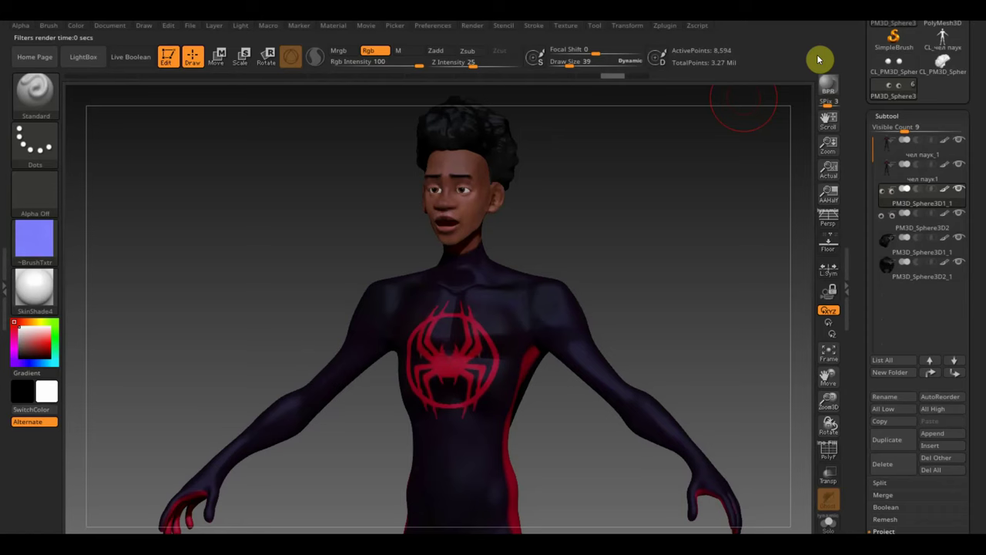
# Step: Capture the ZBrush canvas and save the screenshot as a JPEG on the desktop
pyautogui.press('Print')
pyautogui.moveTo(788, 527); pyautogui.dragTo(789, 526)
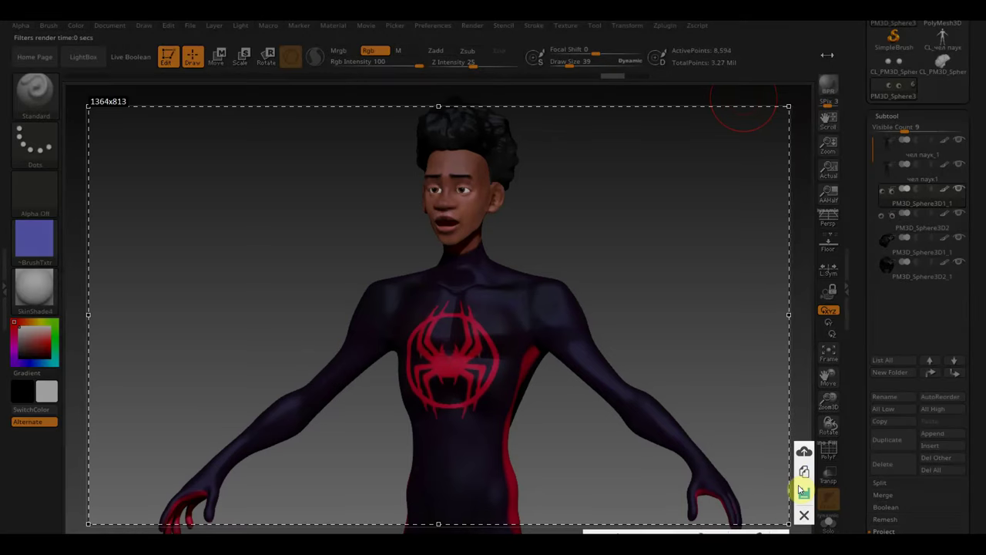
pyautogui.click(804, 494)
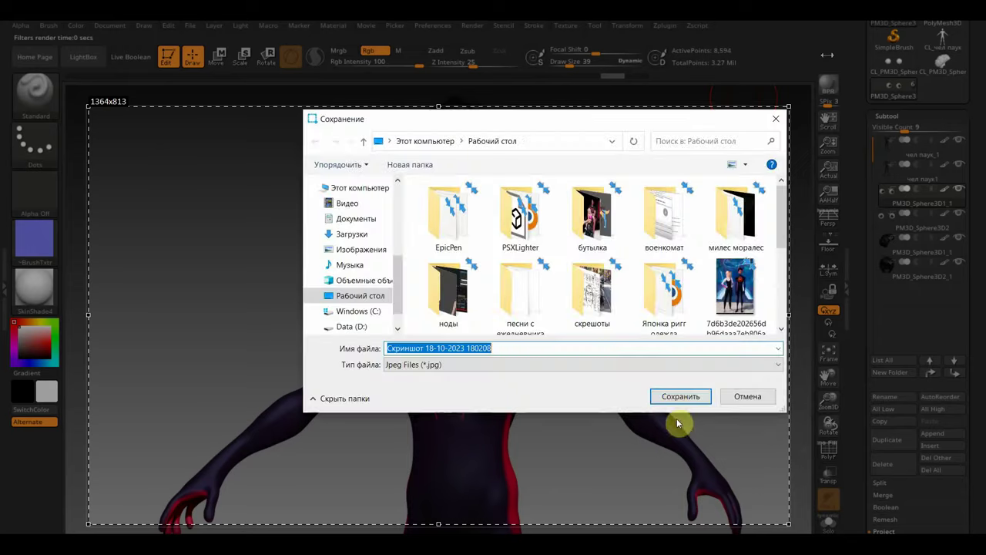
pyautogui.click(674, 398)
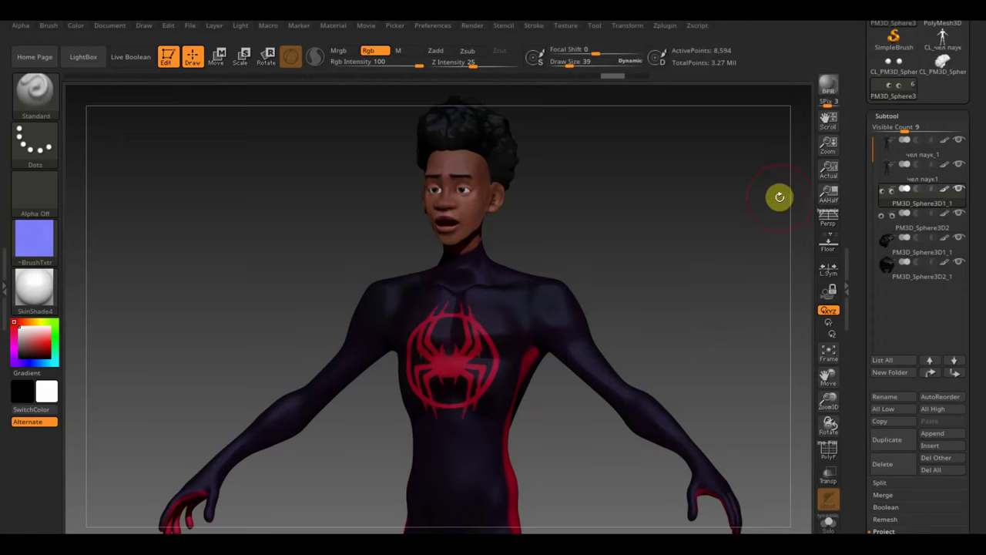
# Step: Turn the character to face the front with the full body in view
pyautogui.moveTo(794, 154)
pyautogui.mouseDown()
pyautogui.moveTo(722, 203)
pyautogui.moveTo(731, 210)
pyautogui.mouseUp()
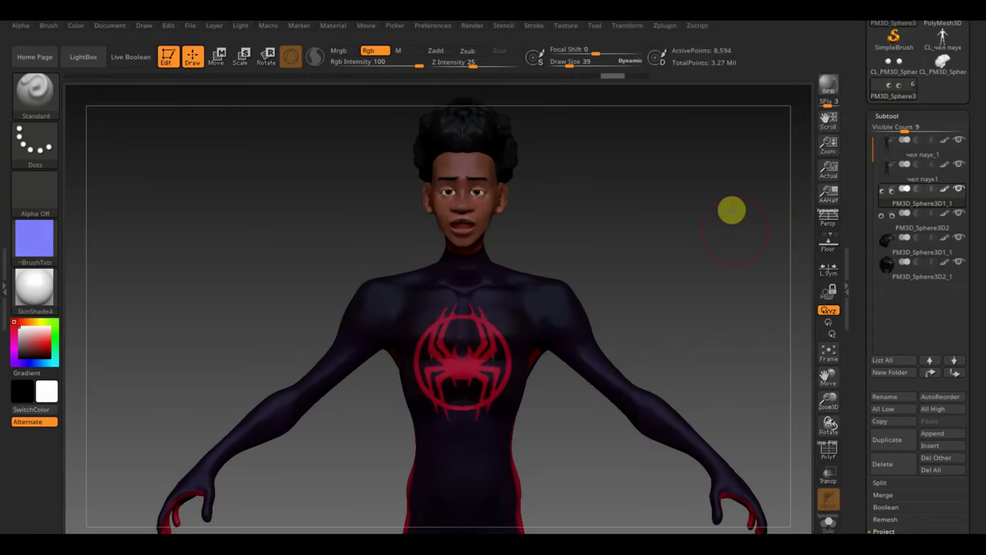
pyautogui.press('f')
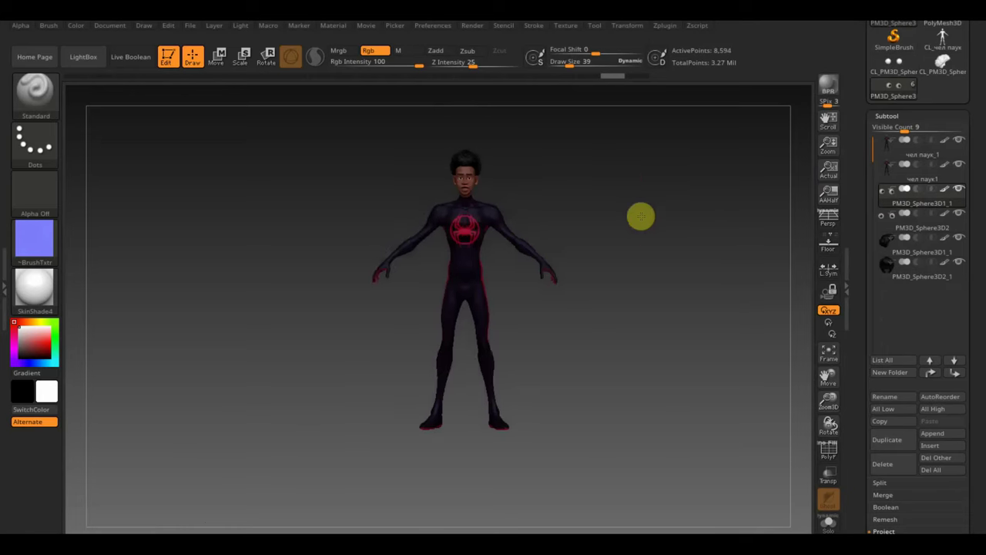
pyautogui.moveTo(640, 216)
pyautogui.mouseDown()
pyautogui.moveTo(660, 249)
pyautogui.moveTo(649, 226)
pyautogui.moveTo(640, 240)
pyautogui.moveTo(660, 269)
pyautogui.moveTo(640, 257)
pyautogui.moveTo(655, 246)
pyautogui.mouseUp()
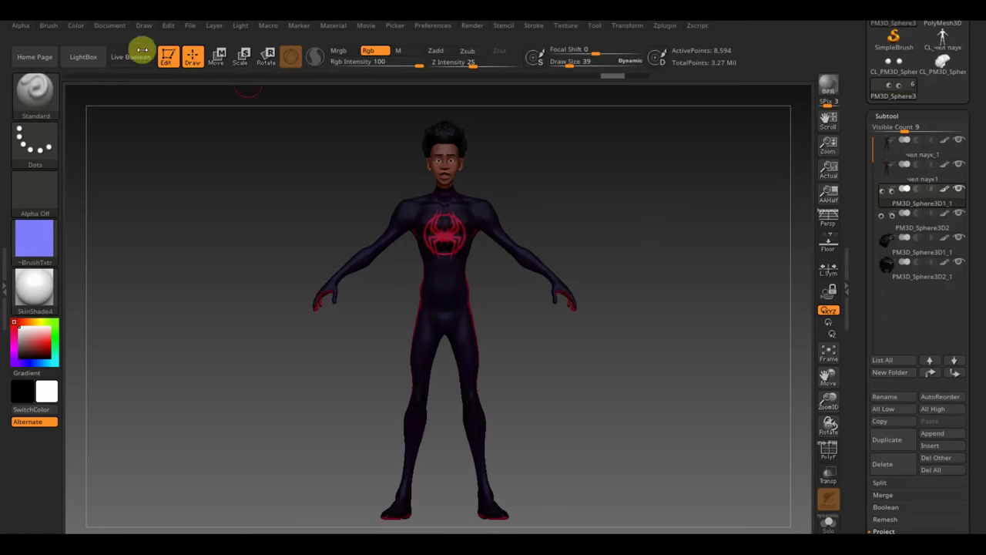
# Step: Save the ZBrush project over the existing ZBrushProject file
pyautogui.click(190, 28)
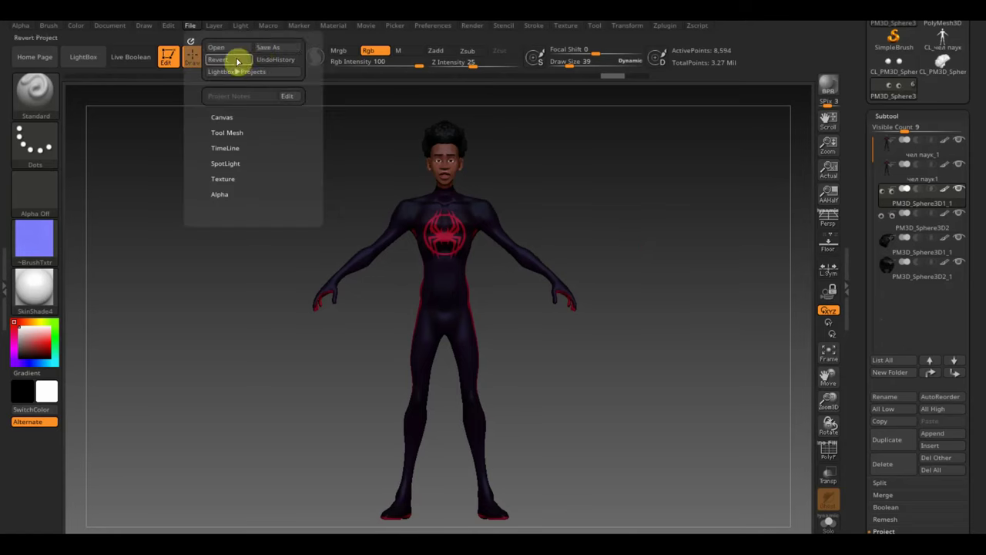
pyautogui.click(268, 53)
pyautogui.click(381, 291)
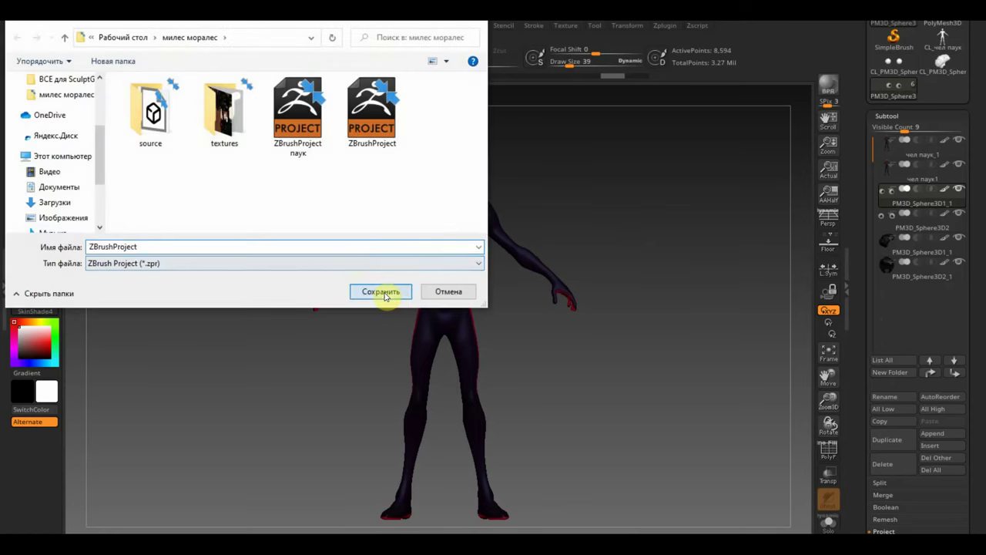
pyautogui.click(531, 281)
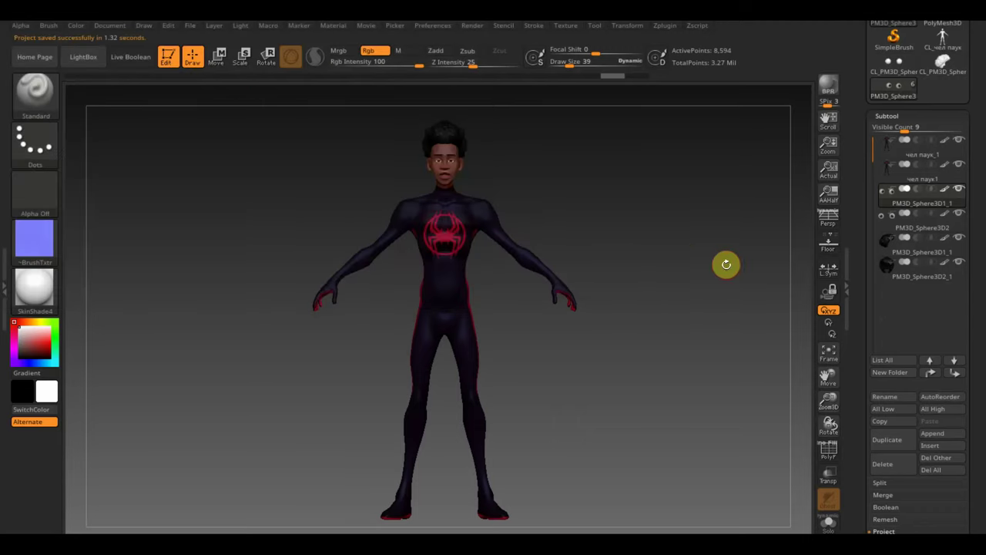
# Step: Close ZBrush and launch Blender 3.6 from the desktop
pyautogui.click(977, 22)
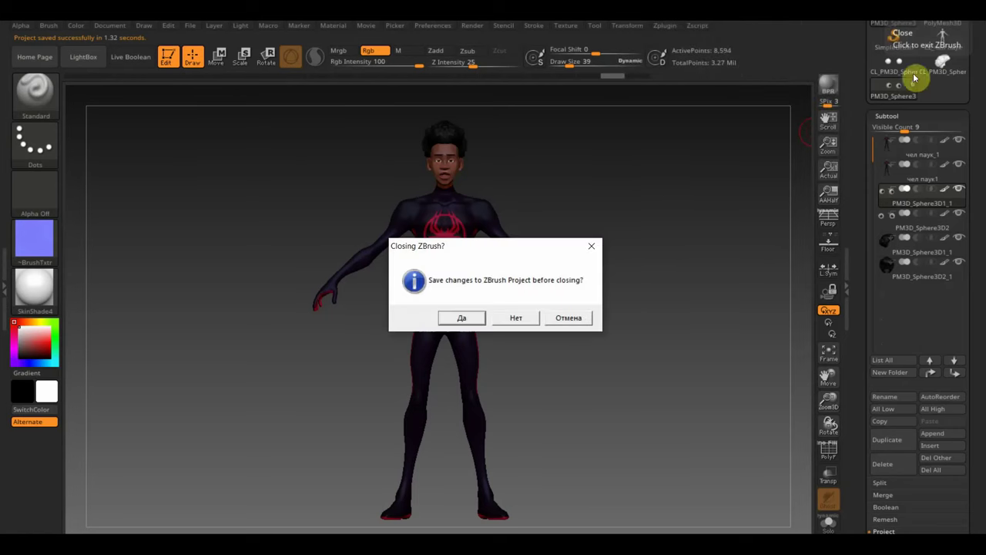
pyautogui.click(517, 318)
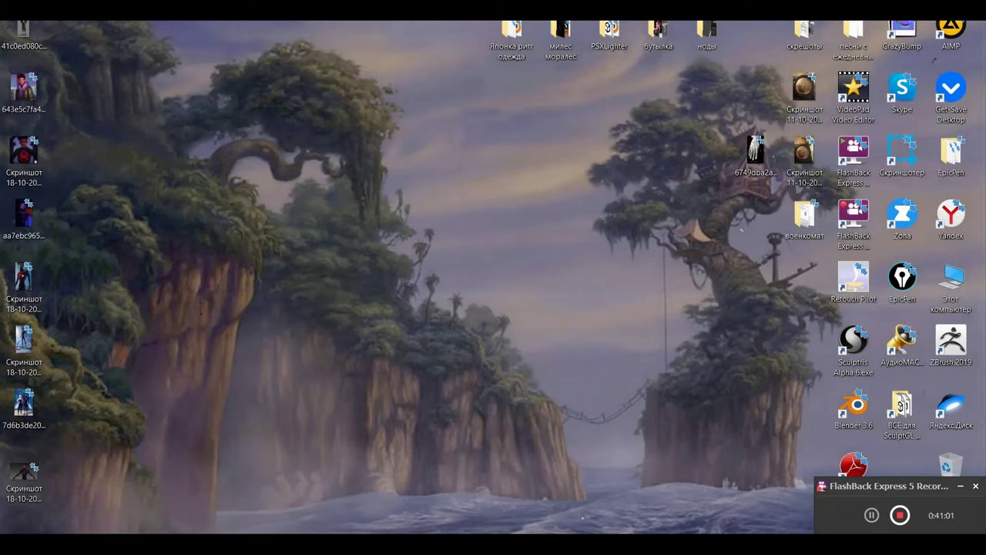
pyautogui.click(297, 530)
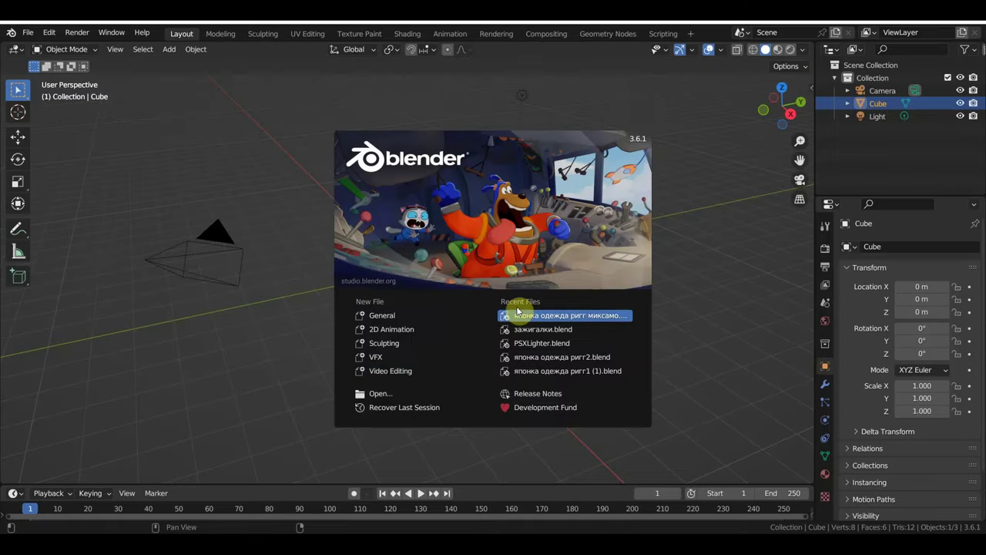
# Step: Clear the default cube and switch to front orthographic view
pyautogui.click(766, 267)
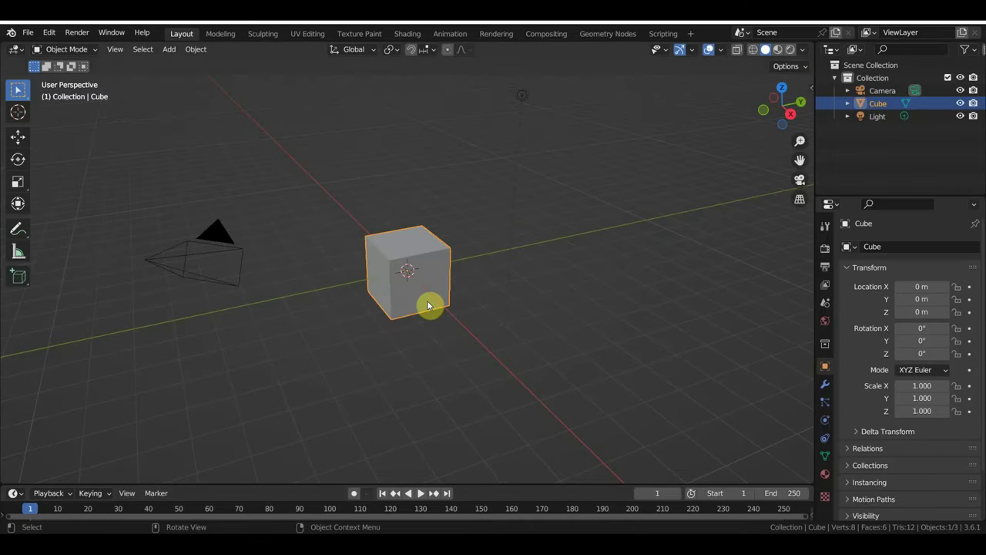
pyautogui.press('Delete')
pyautogui.press('KP_1')
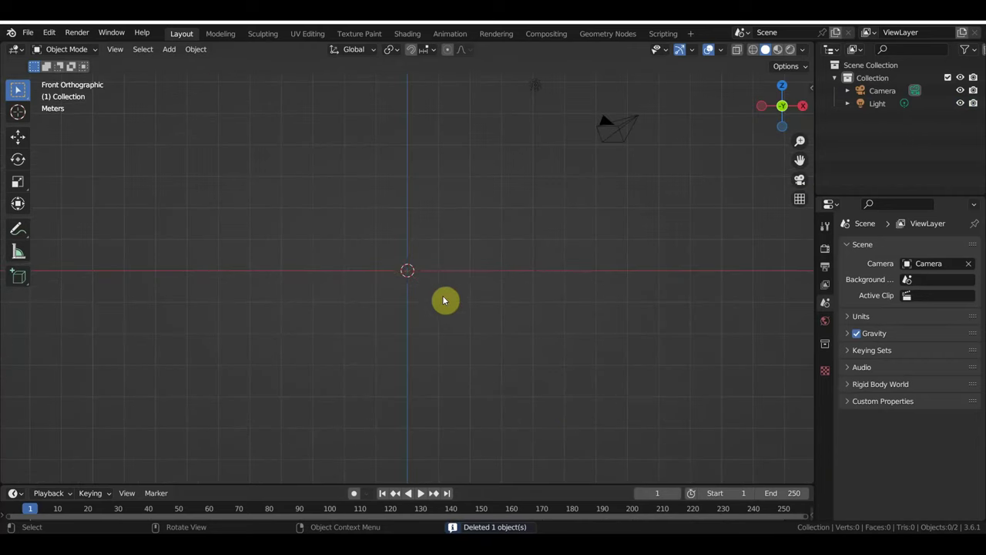
# Step: Import the PM3D_Sphere3D1_1 eyeball OBJ from the милес моралес folder
pyautogui.click(27, 33)
pyautogui.moveTo(50, 204)
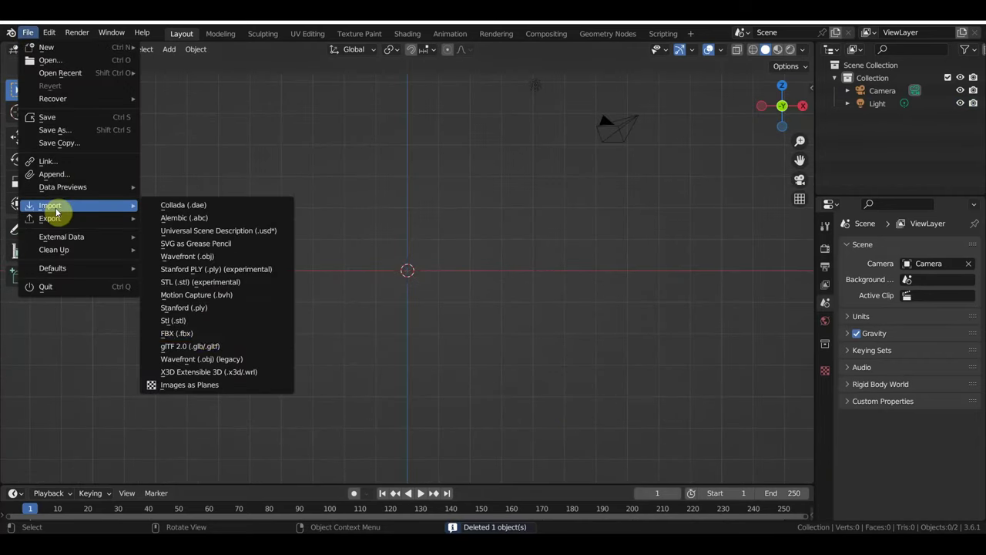
pyautogui.click(206, 359)
pyautogui.click(202, 230)
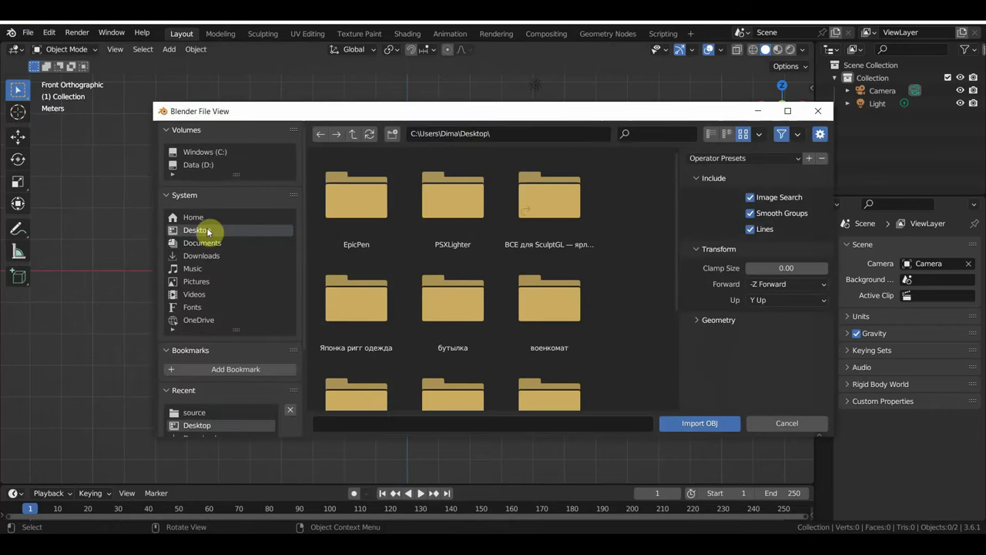
pyautogui.scroll(-1, 468, 294)
pyautogui.scroll(-3, 470, 296)
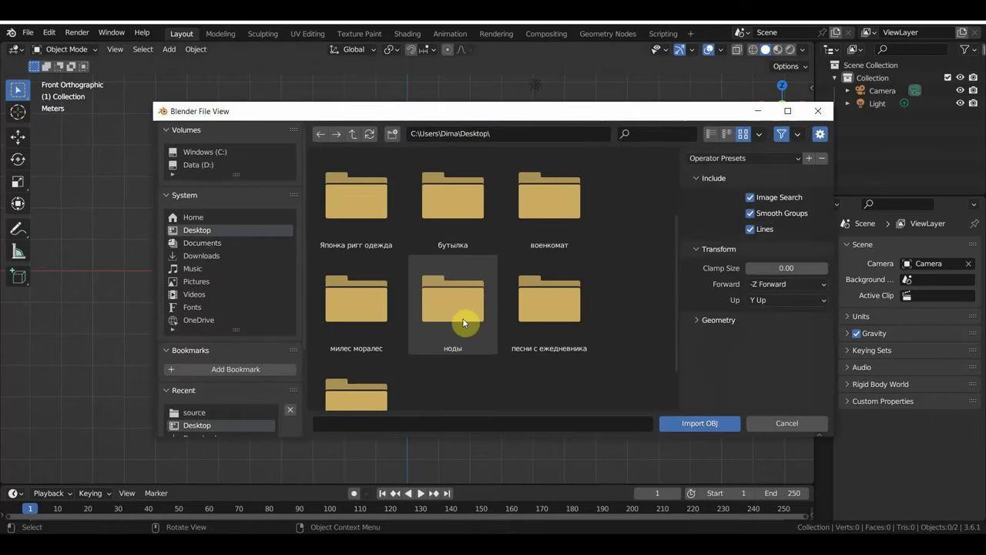
pyautogui.scroll(1, 466, 312)
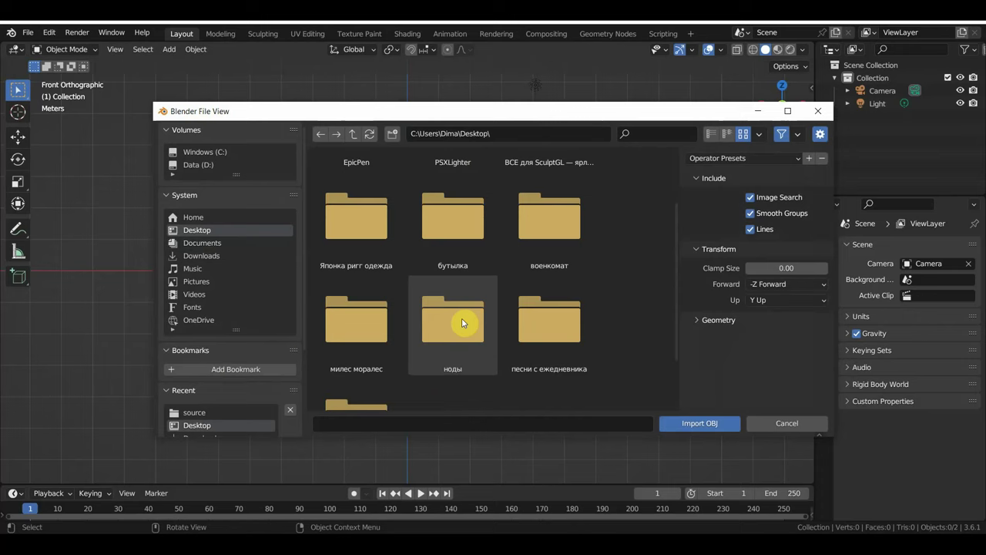
pyautogui.doubleClick(372, 334)
pyautogui.scroll(-1, 462, 316)
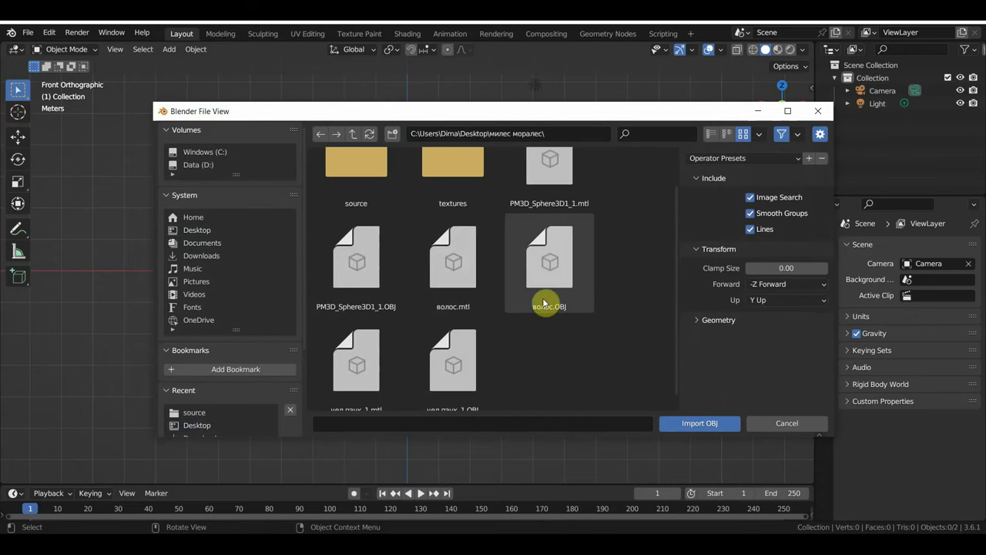
pyautogui.doubleClick(360, 302)
pyautogui.scroll(5, 486, 300)
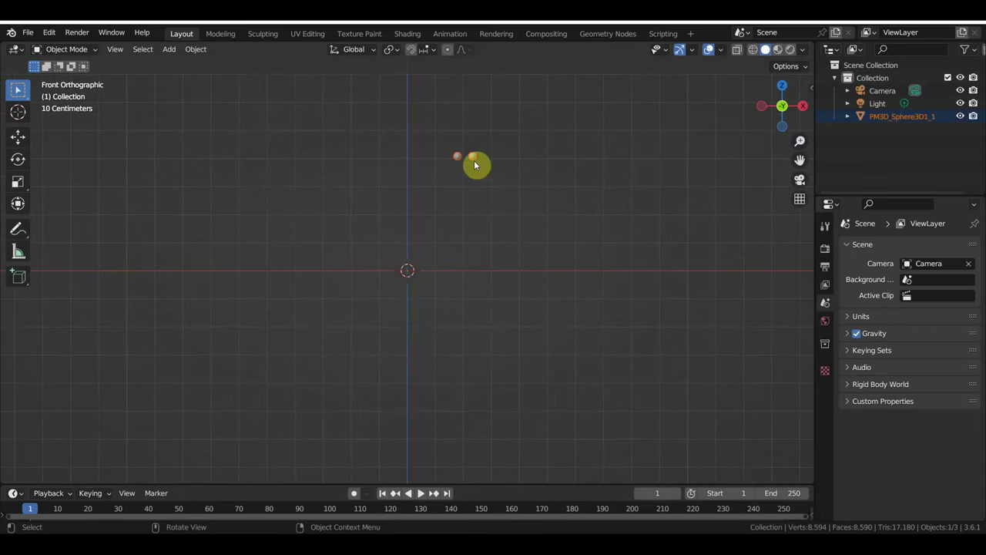
# Step: Import волос.OBJ hair and чел паук_1.OBJ body with the legacy OBJ importer
pyautogui.click(28, 33)
pyautogui.moveTo(50, 205)
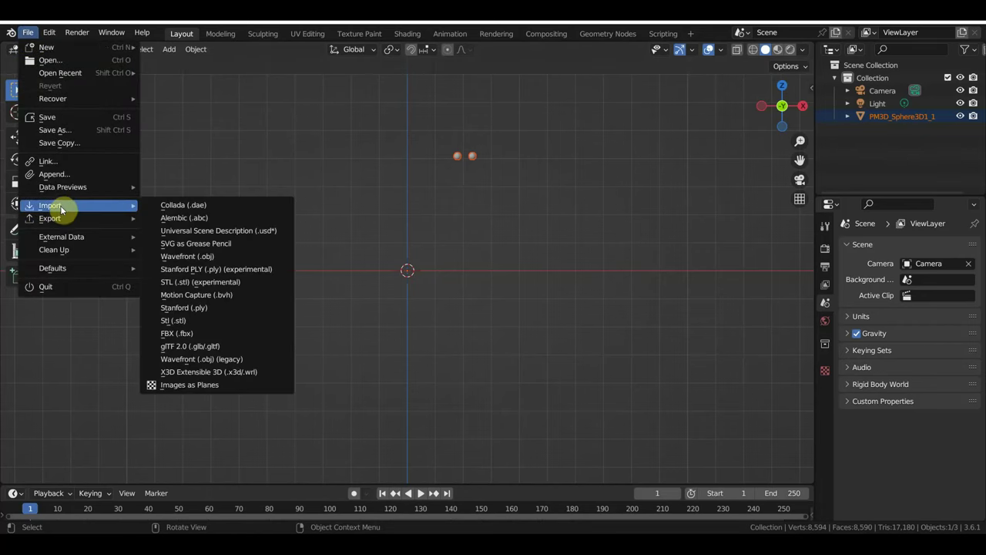
pyautogui.click(213, 359)
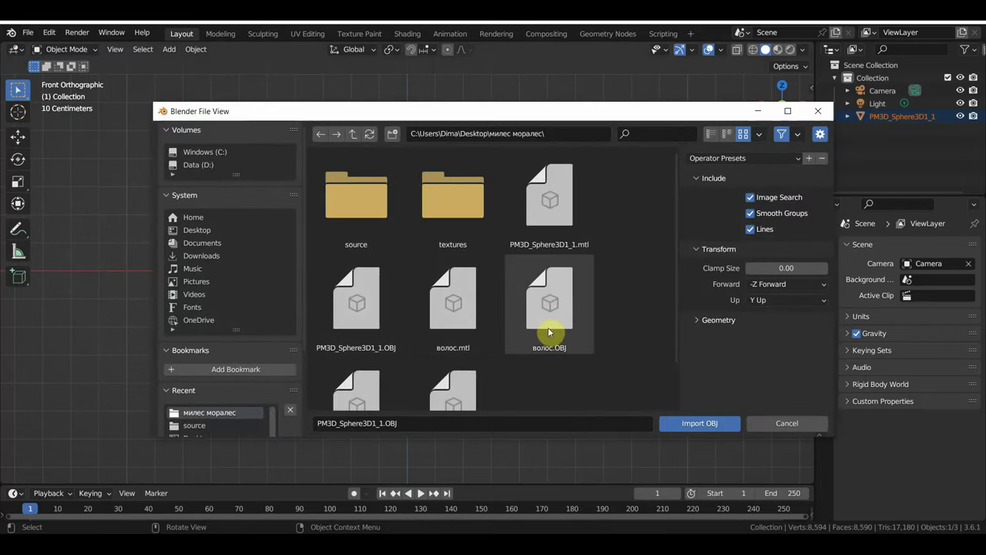
pyautogui.click(550, 329)
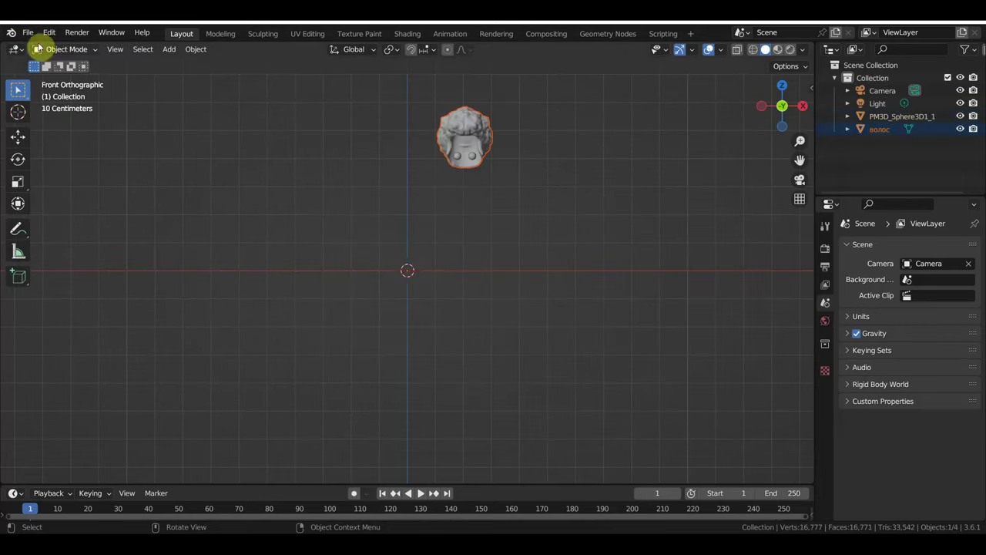
pyautogui.click(28, 34)
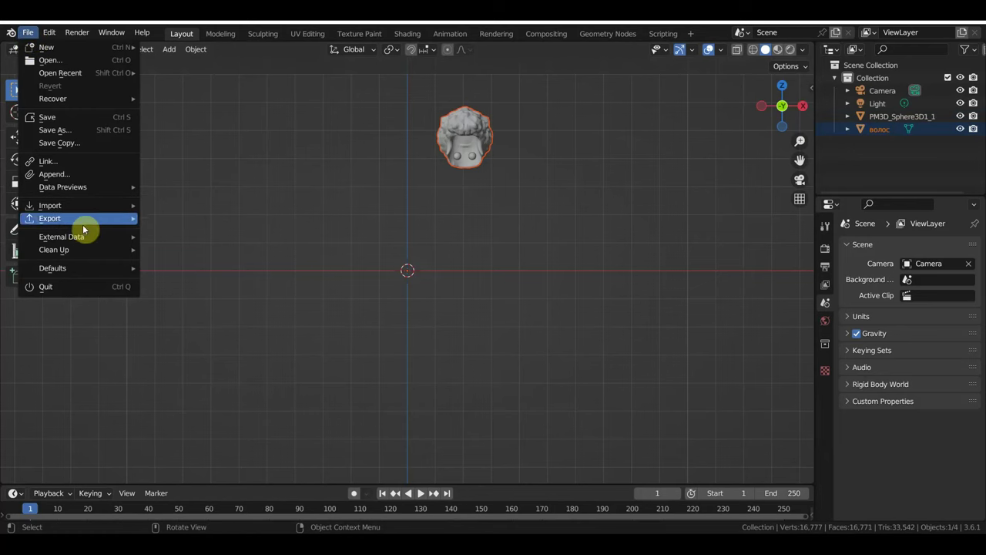
pyautogui.moveTo(50, 205)
pyautogui.click(229, 360)
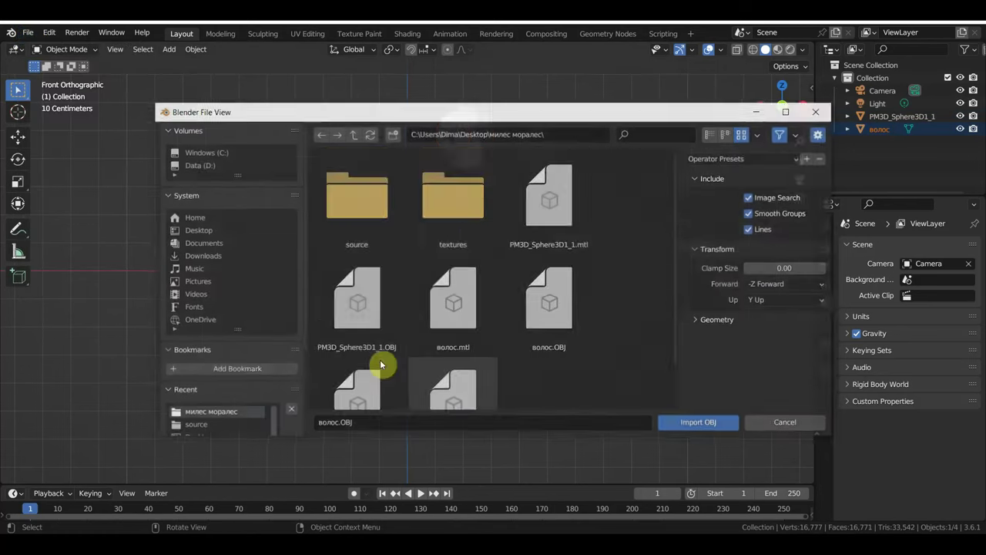
pyautogui.doubleClick(445, 367)
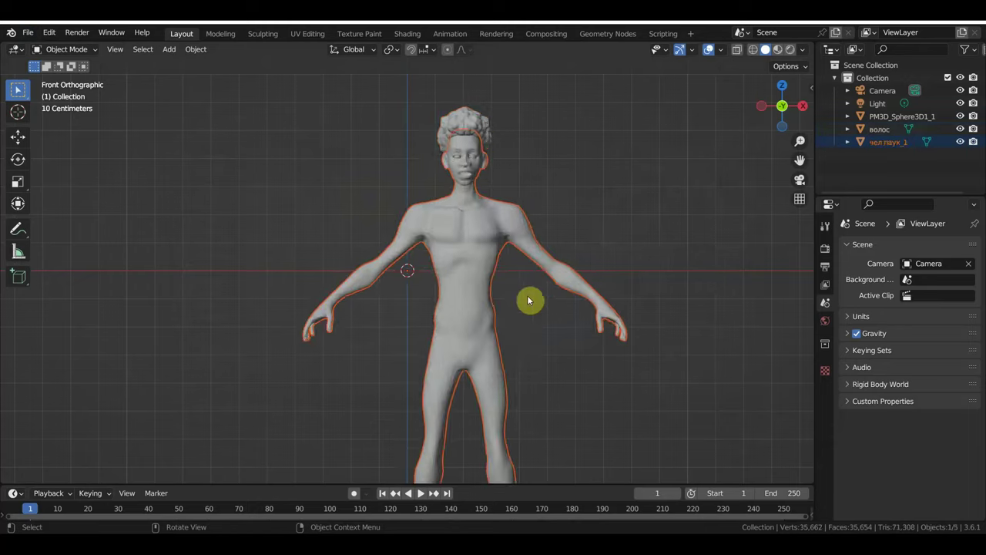
# Step: Set up a front orthographic view of the imported figure
pyautogui.click(597, 285)
pyautogui.moveTo(596, 284)
pyautogui.mouseDown(button='middle')
pyautogui.moveTo(671, 293)
pyautogui.moveTo(632, 282)
pyautogui.mouseUp(button='middle')
pyautogui.press('KP_5')
pyautogui.press('KP_3')
pyautogui.press('KP_1')
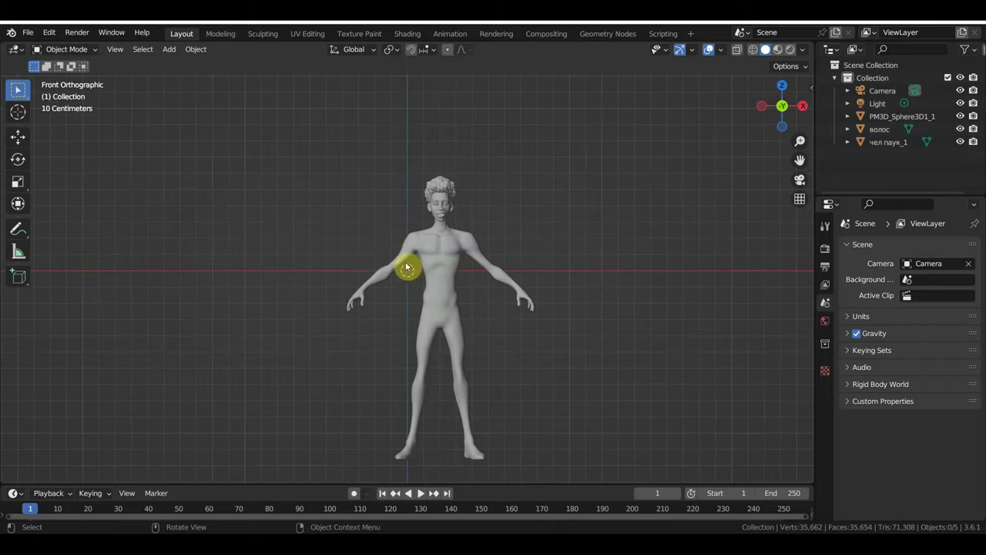
pyautogui.scroll(-1, 408, 269)
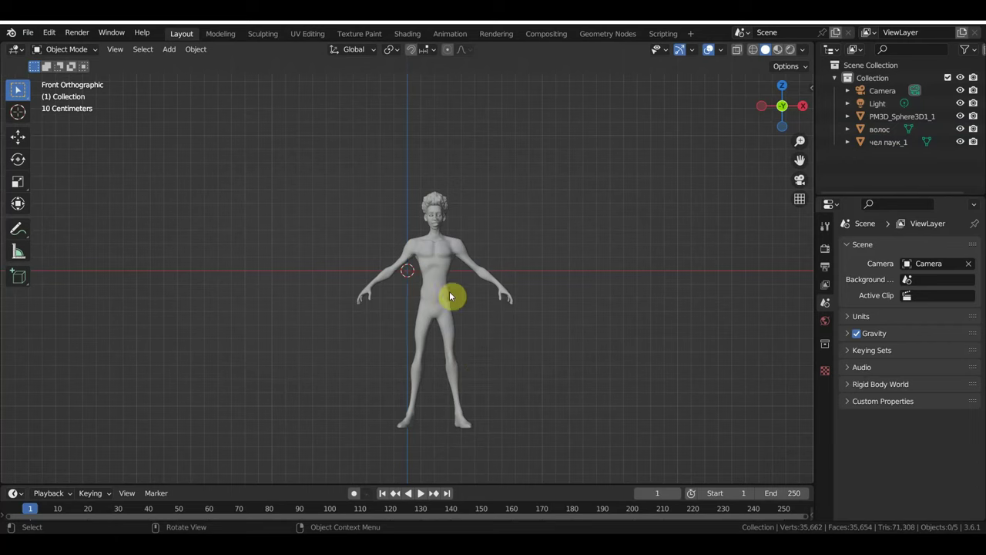
pyautogui.scroll(1, 430, 312)
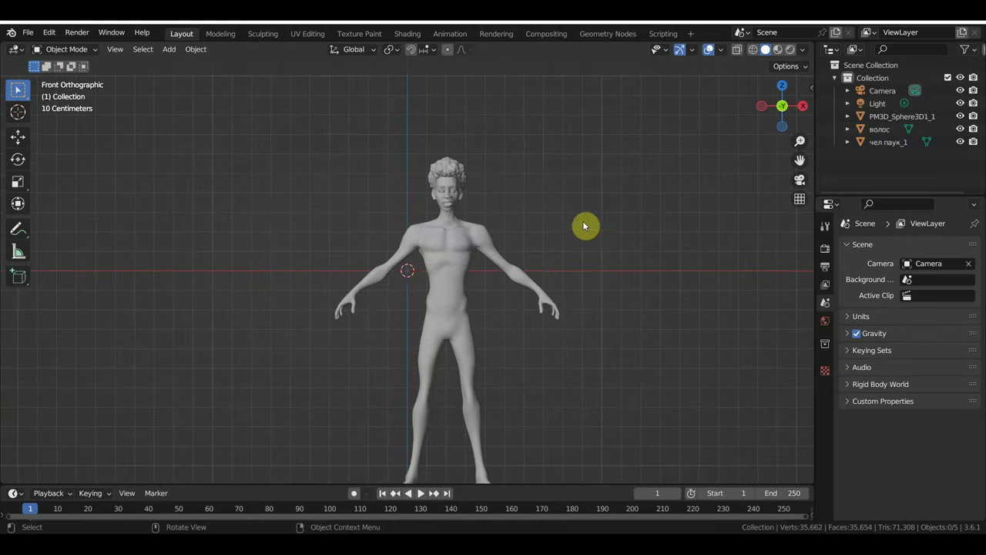
pyautogui.scroll(-1, 513, 336)
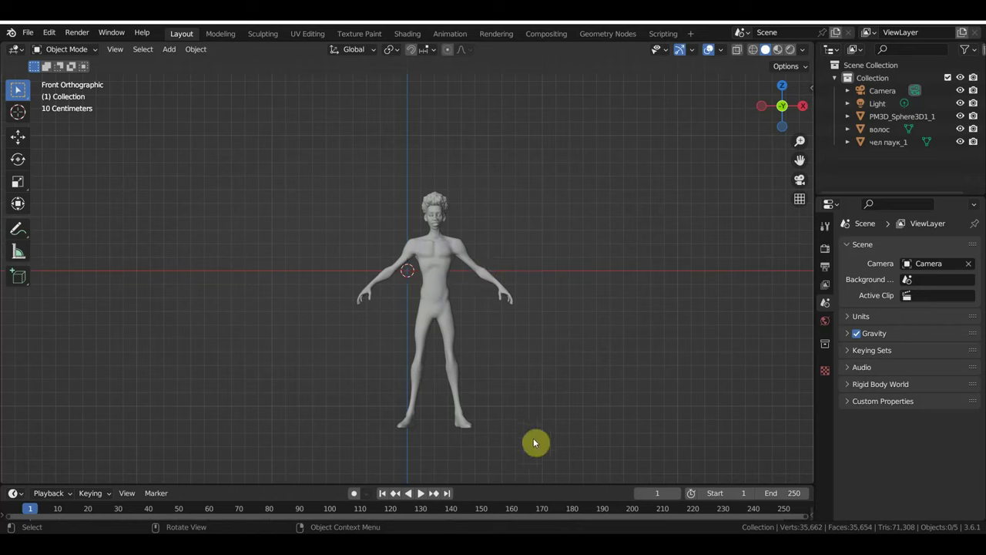
# Step: Move the hair, body and eye meshes left and up so the feet meet the ground
pyautogui.moveTo(532, 445); pyautogui.dragTo(331, 165)
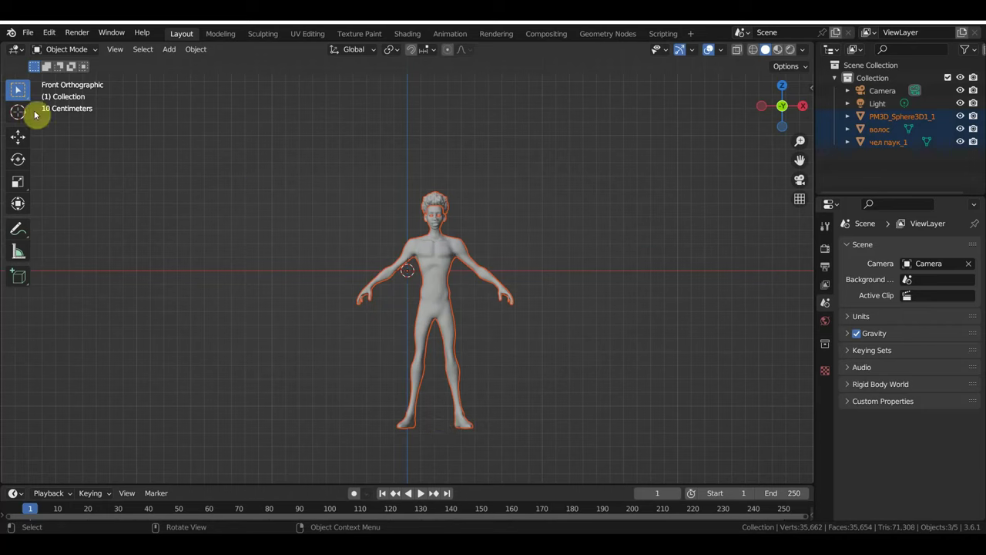
pyautogui.click(20, 141)
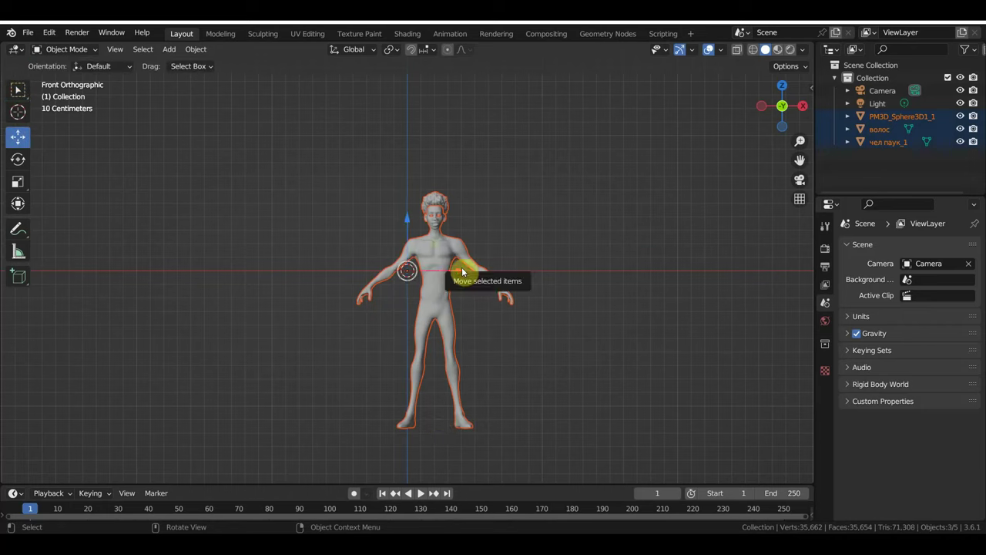
pyautogui.moveTo(462, 271); pyautogui.dragTo(431, 272)
pyautogui.moveTo(381, 219); pyautogui.dragTo(396, 55)
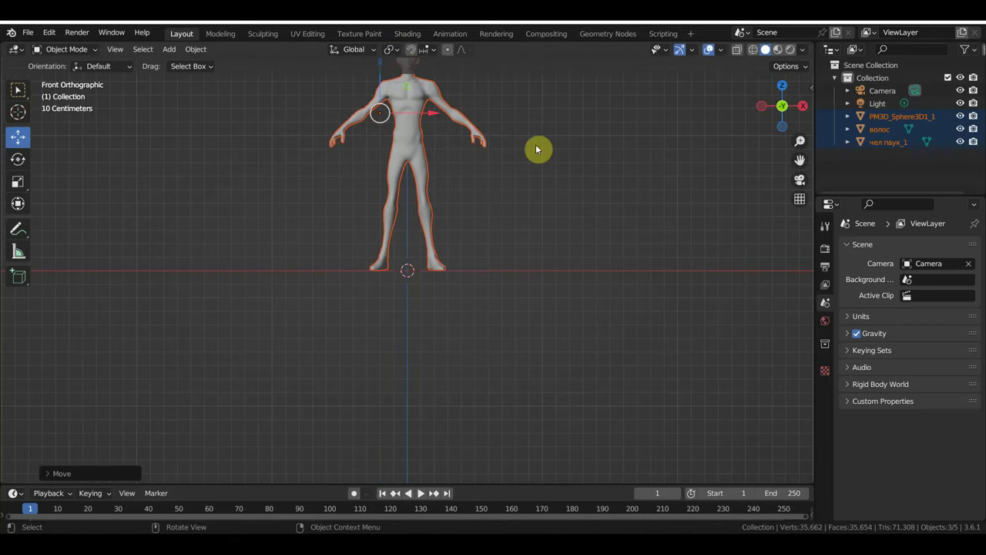
pyautogui.scroll(2, 568, 177)
pyautogui.scroll(-3, 571, 178)
pyautogui.keyDown('shift'); pyautogui.moveTo(574, 193); pyautogui.dragTo(553, 339, button='middle'); pyautogui.keyUp('shift')
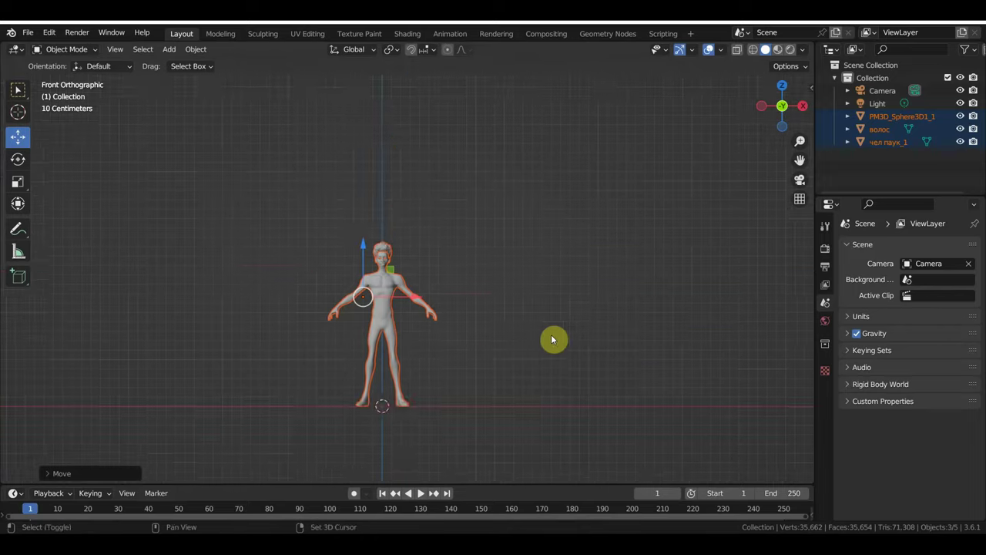
pyautogui.scroll(3, 315, 323)
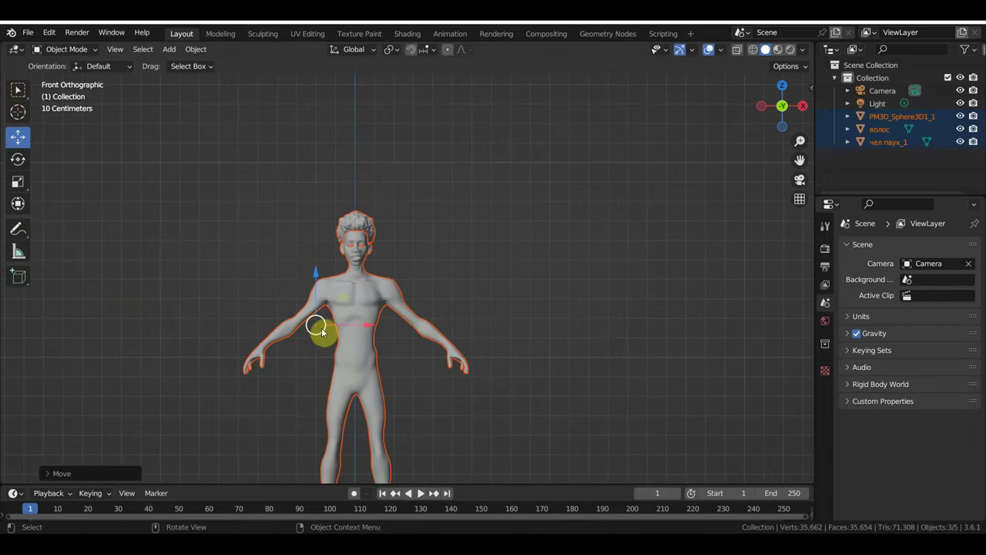
# Step: Set the three meshes' origin to the 3D cursor at world centre
pyautogui.click(196, 48)
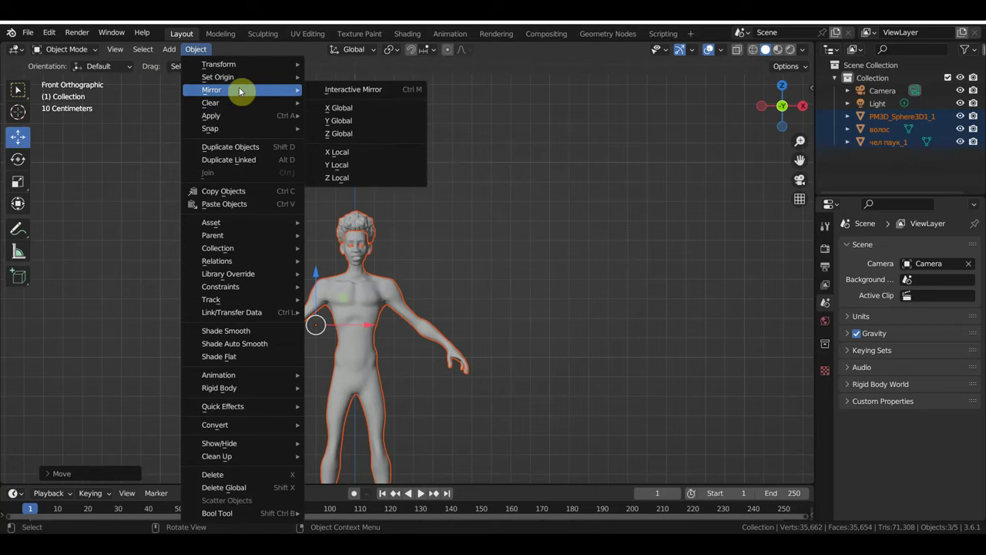
pyautogui.moveTo(218, 77)
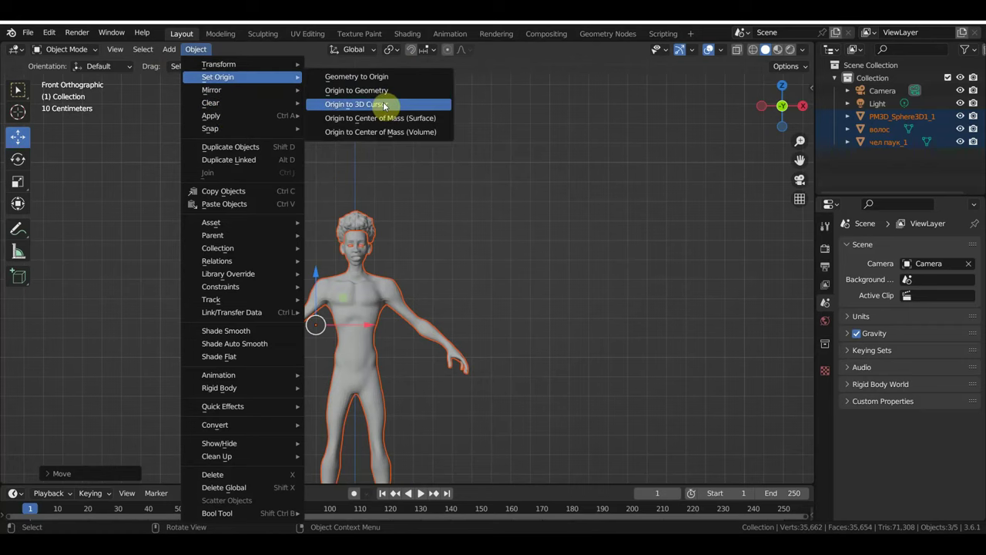
pyautogui.click(383, 105)
pyautogui.scroll(-3, 506, 310)
# Step: Check the new origin position from the side and front views
pyautogui.press('KP_3')
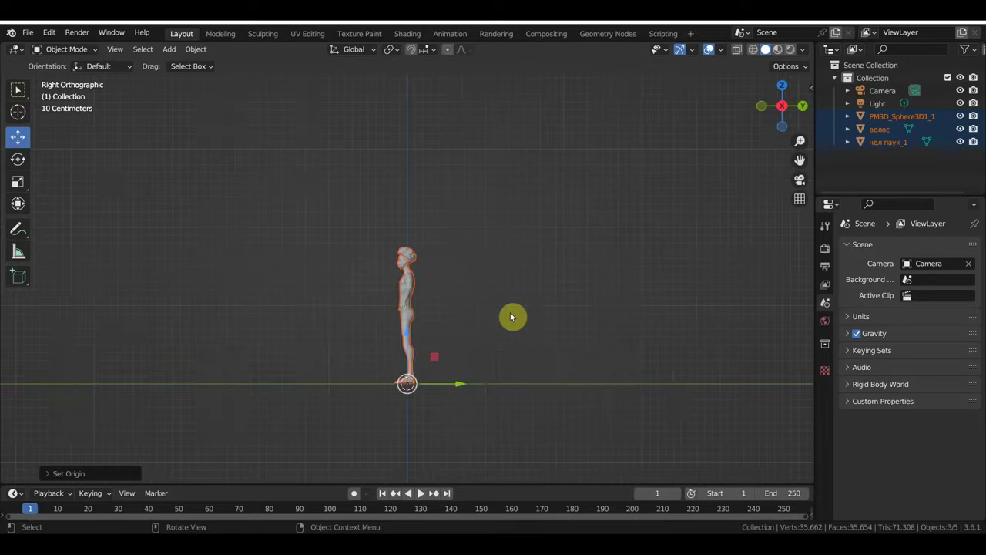
pyautogui.scroll(3, 426, 297)
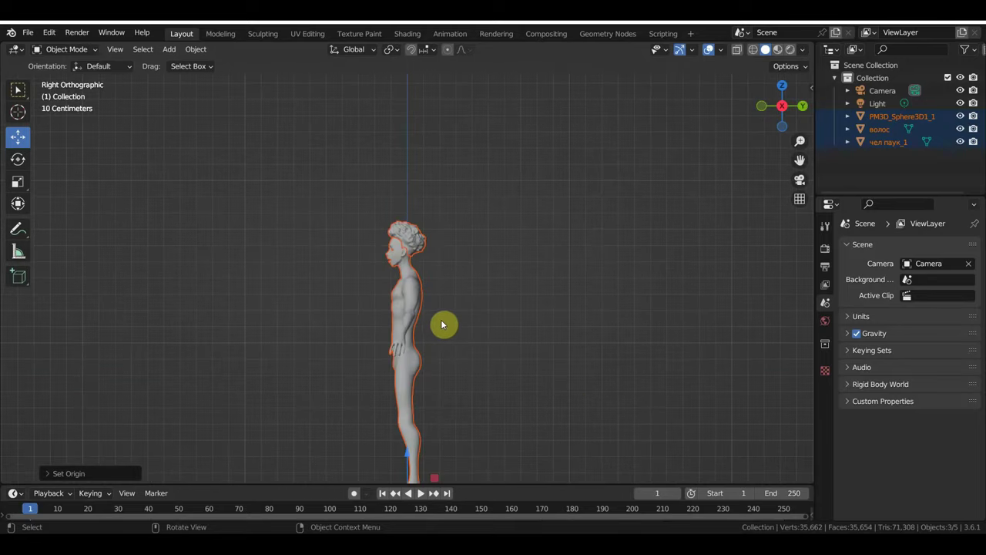
pyautogui.press('KP_1')
pyautogui.scroll(-2, 482, 344)
pyautogui.scroll(4, 501, 299)
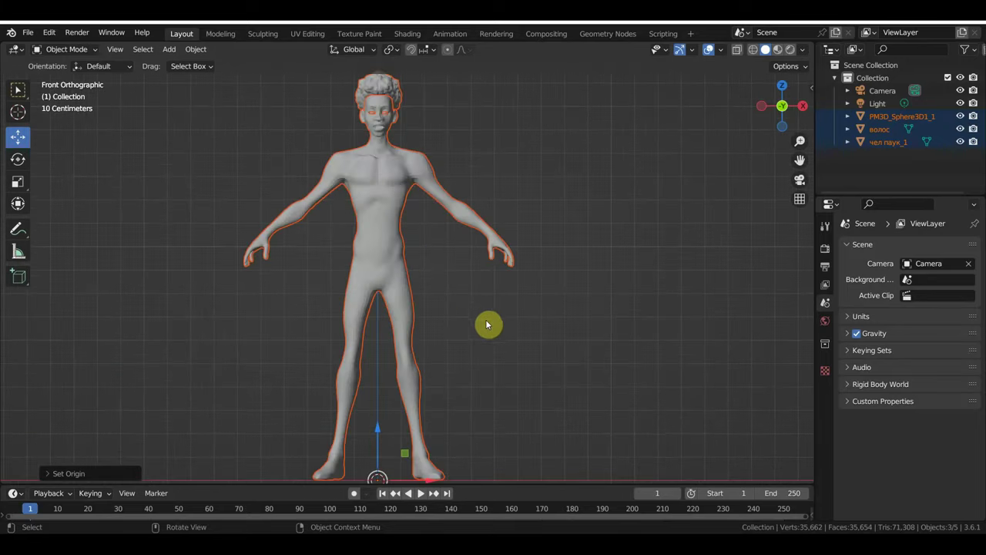
pyautogui.scroll(-1, 383, 323)
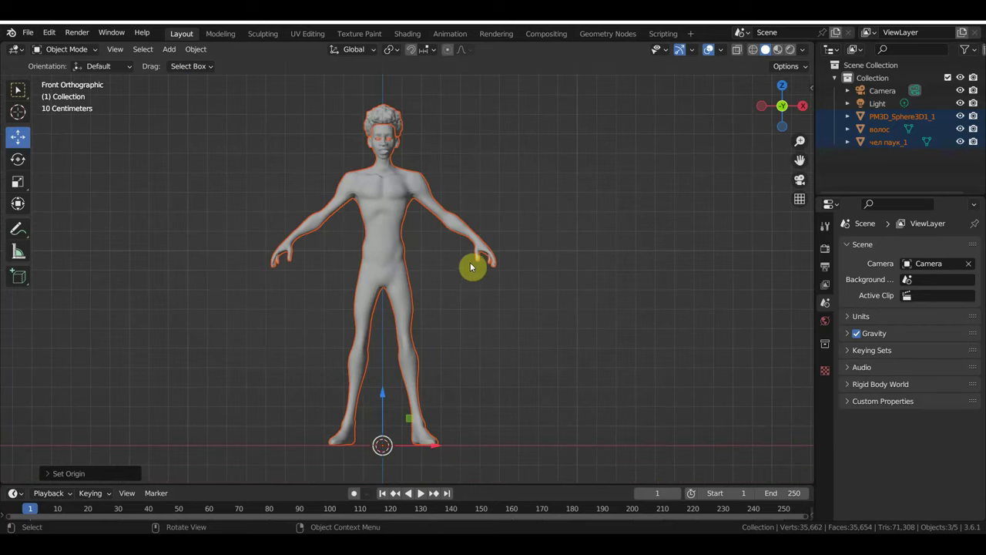
pyautogui.scroll(5, 520, 288)
pyautogui.keyDown('shift'); pyautogui.scroll(3, 518, 283); pyautogui.keyUp('shift')
pyautogui.keyDown('shift'); pyautogui.scroll(1, 504, 409); pyautogui.keyUp('shift')
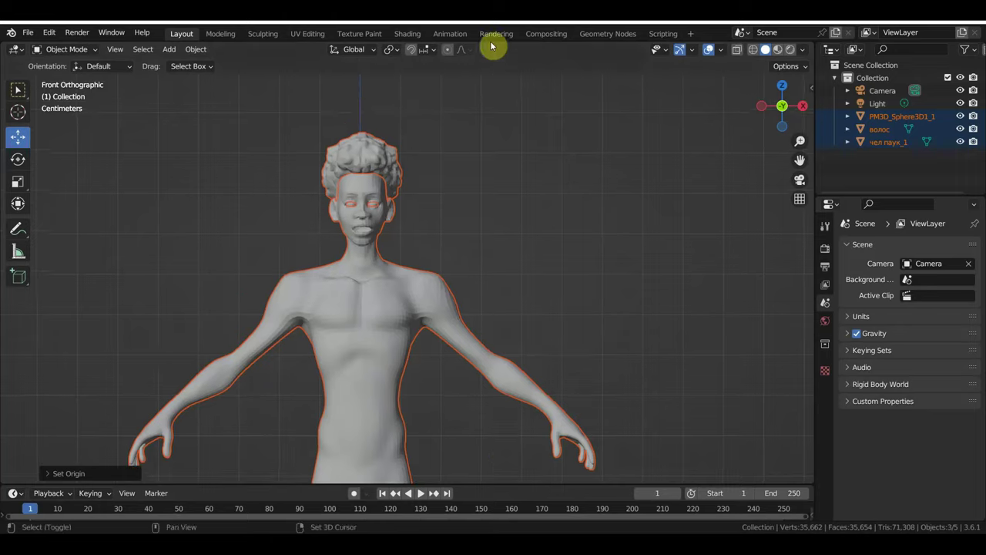
pyautogui.scroll(3, 447, 297)
pyautogui.scroll(-2, 448, 298)
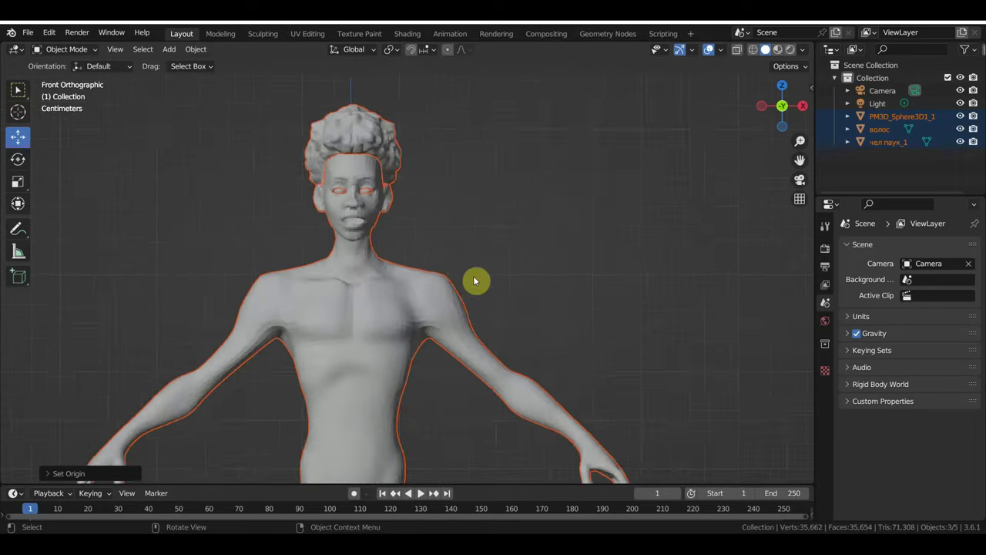
pyautogui.scroll(-2, 473, 275)
# Step: Switch to Material Preview shading and deselect everything
pyautogui.click(777, 49)
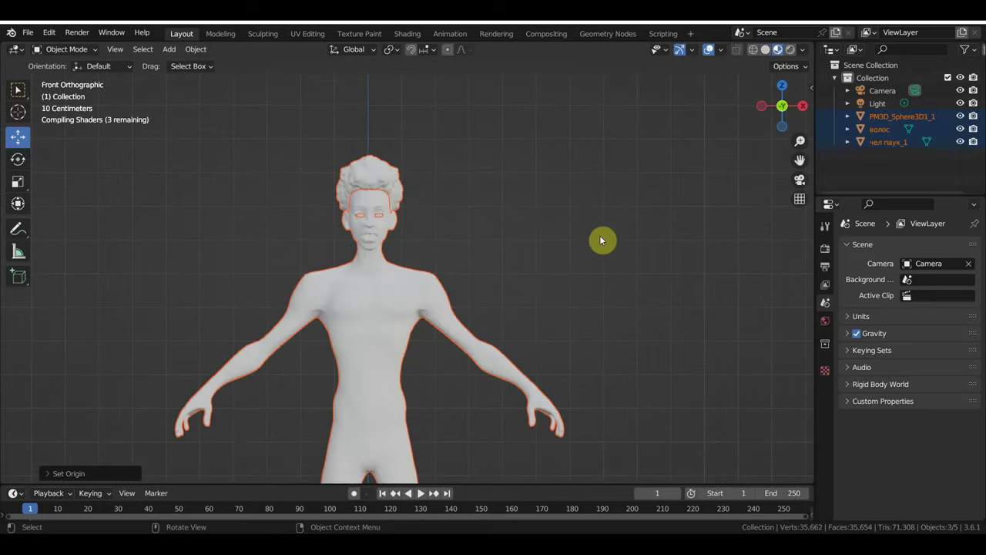
pyautogui.scroll(1, 545, 285)
pyautogui.click(546, 285)
pyautogui.scroll(1, 559, 278)
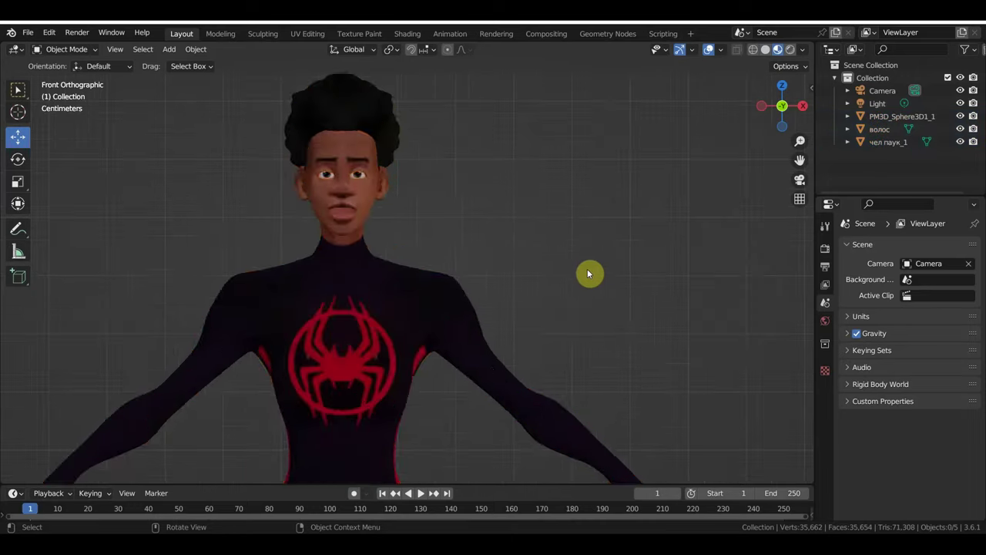
pyautogui.scroll(-5, 586, 274)
pyautogui.moveTo(579, 283)
pyautogui.keyDown('shift'); pyautogui.mouseDown(button='middle')
pyautogui.moveTo(555, 191)
pyautogui.moveTo(654, 221)
pyautogui.moveTo(559, 215)
pyautogui.mouseUp(button='middle'); pyautogui.keyUp('shift')
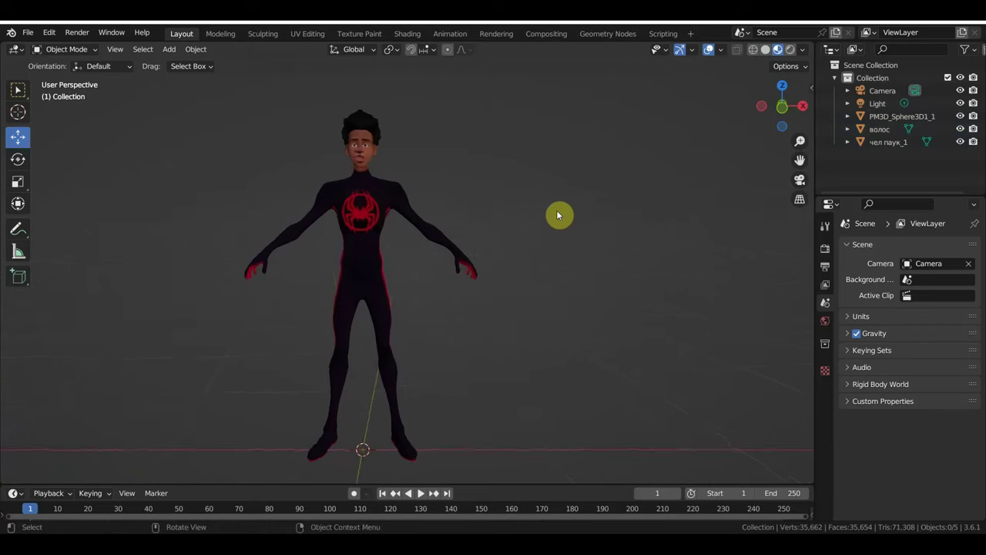
# Step: Inspect the textured figure from side and front, framing the torso and face
pyautogui.press('KP_3')
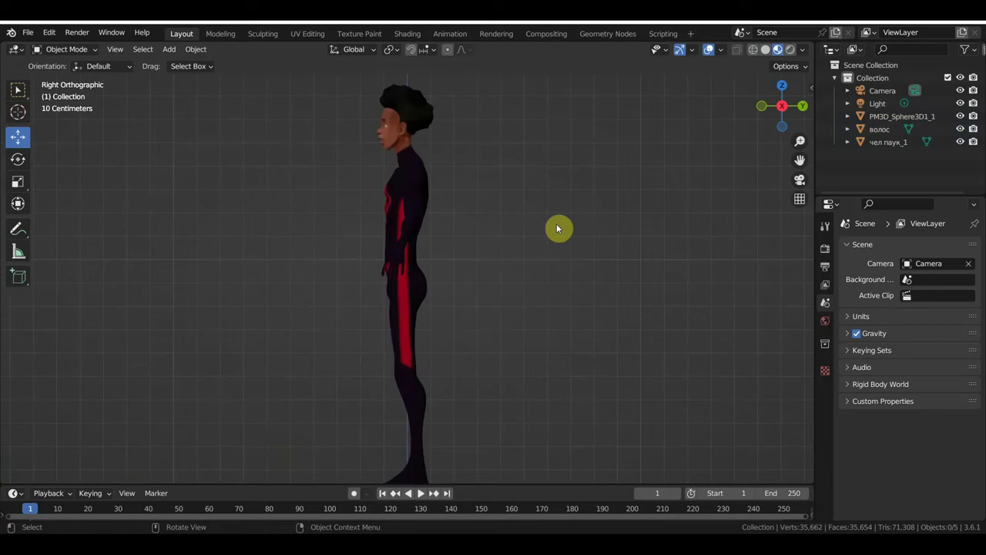
pyautogui.press('KP_1')
pyautogui.scroll(3, 551, 232)
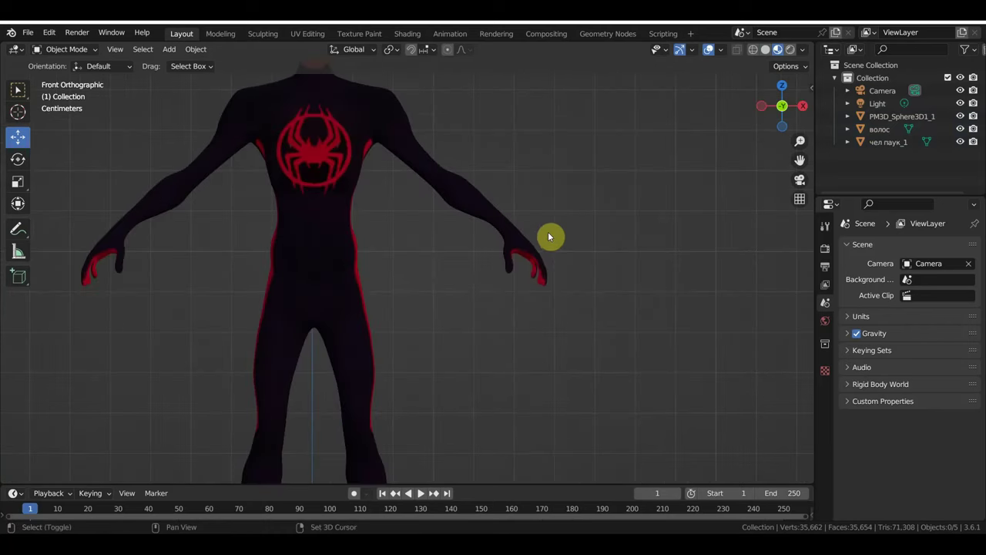
pyautogui.keyDown('shift'); pyautogui.moveTo(548, 236); pyautogui.dragTo(677, 379, button='middle'); pyautogui.keyUp('shift')
pyautogui.scroll(4, 585, 347)
pyautogui.scroll(2, 477, 331)
pyautogui.moveTo(456, 348)
pyautogui.keyDown('shift'); pyautogui.mouseDown(button='middle')
pyautogui.moveTo(447, 414)
pyautogui.moveTo(416, 370)
pyautogui.mouseUp(button='middle'); pyautogui.keyUp('shift')
pyautogui.scroll(2, 391, 231)
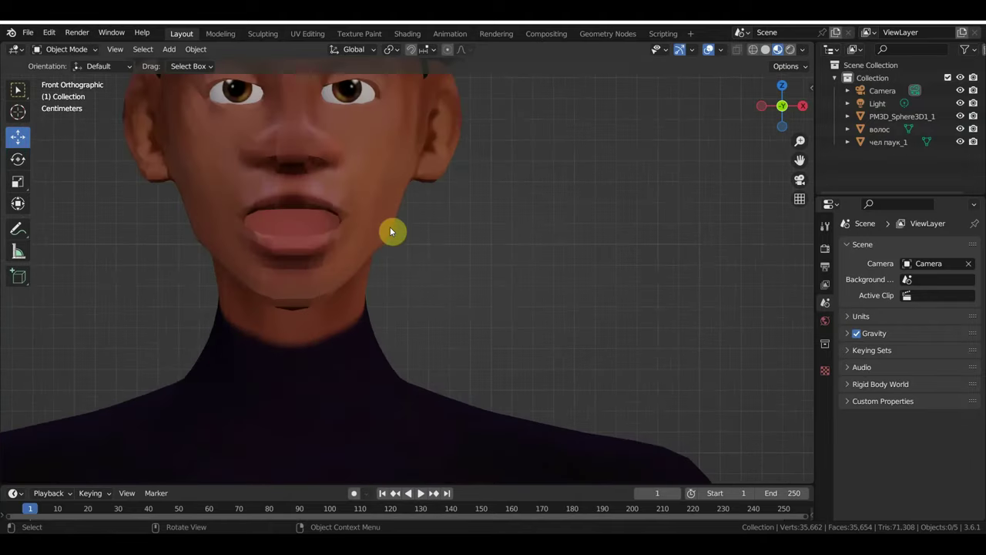
pyautogui.scroll(-2, 389, 215)
# Step: Apply Shade Smooth to the body mesh and the eye spheres
pyautogui.click(393, 209)
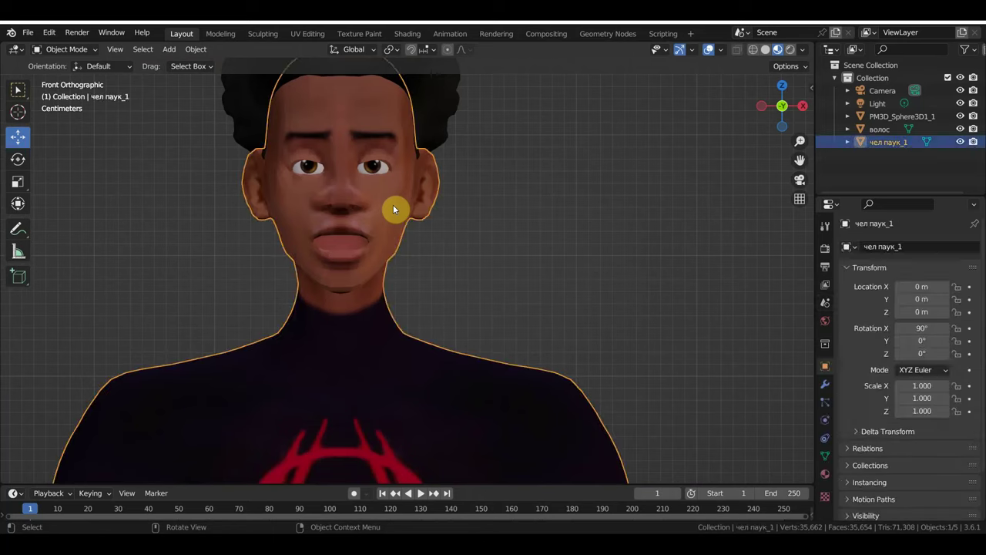
pyautogui.rightClick(394, 208)
pyautogui.click(392, 206)
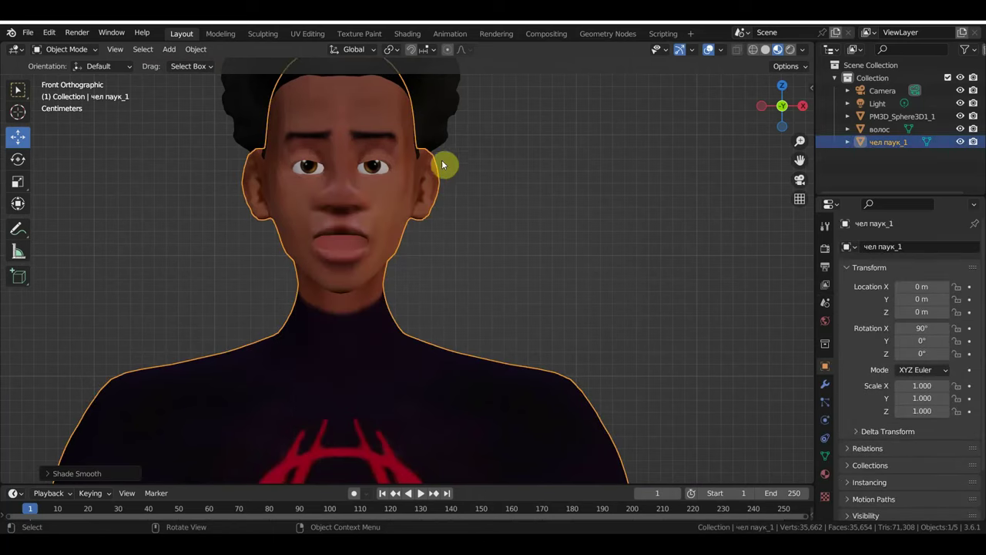
pyautogui.scroll(-2, 405, 194)
pyautogui.click(388, 199)
pyautogui.rightClick(388, 199)
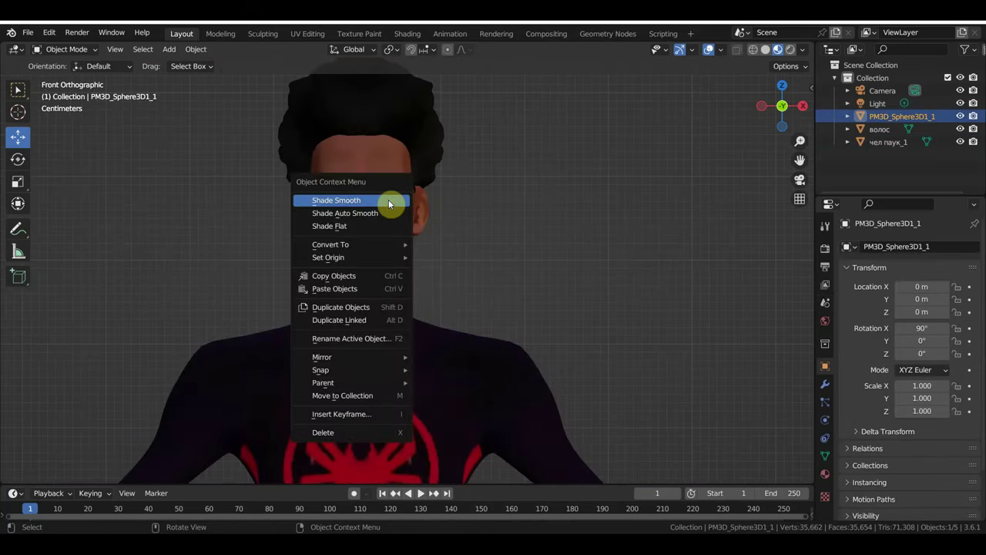
pyautogui.click(389, 200)
# Step: Apply Shade Smooth to the hair, then zoom out and deselect
pyautogui.click(392, 179)
pyautogui.click(428, 159)
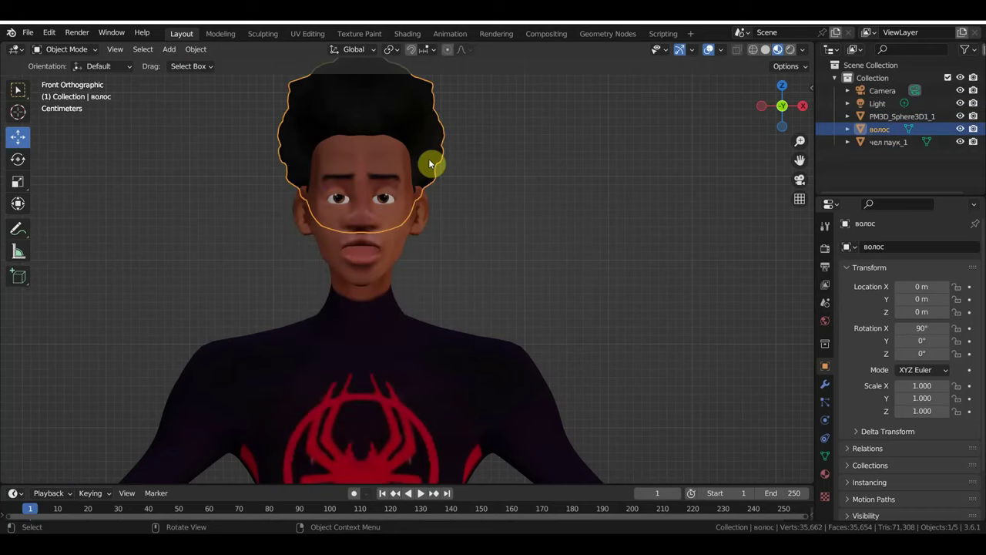
pyautogui.rightClick(428, 159)
pyautogui.click(428, 159)
pyautogui.scroll(-2, 434, 170)
pyautogui.scroll(-2, 469, 198)
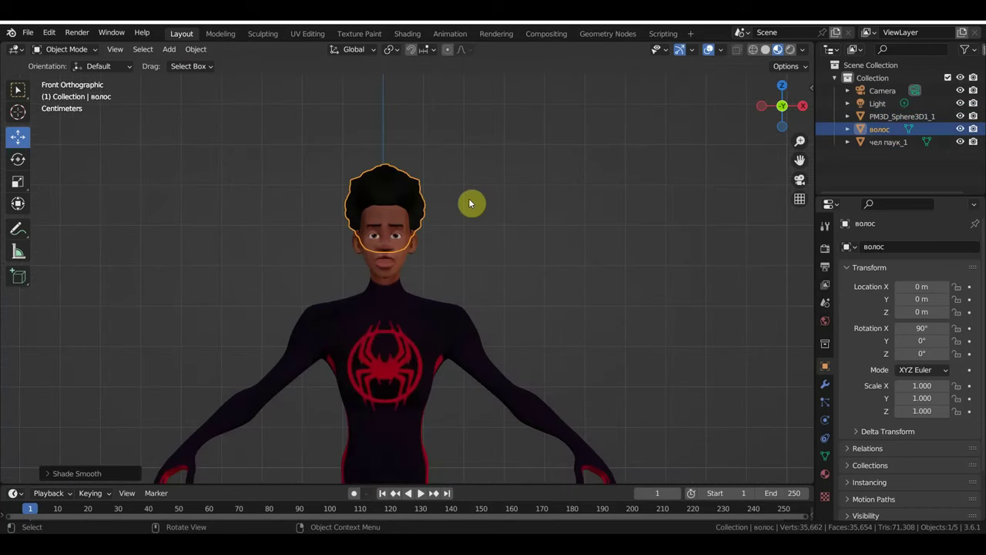
pyautogui.scroll(-2, 520, 267)
pyautogui.click(594, 286)
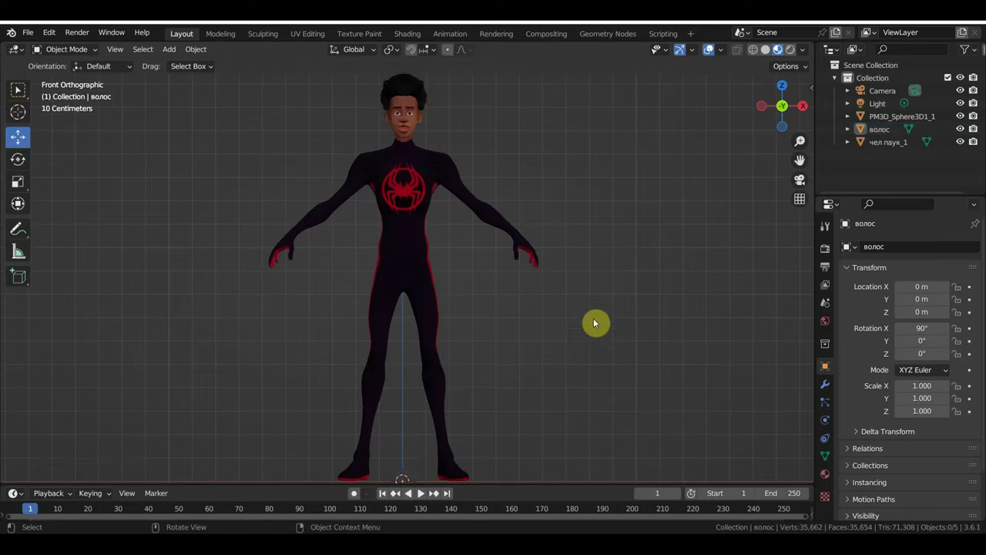
pyautogui.scroll(-3, 563, 347)
pyautogui.scroll(1, 562, 350)
pyautogui.scroll(1, 562, 350)
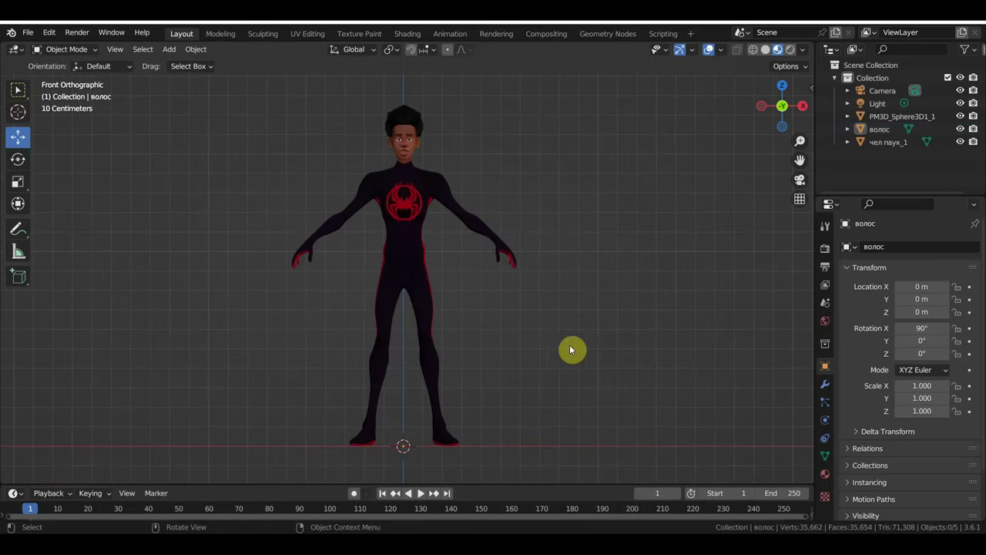
# Step: Save the scene as Чел паук.blend in Desktop/милес моралес
pyautogui.click(29, 33)
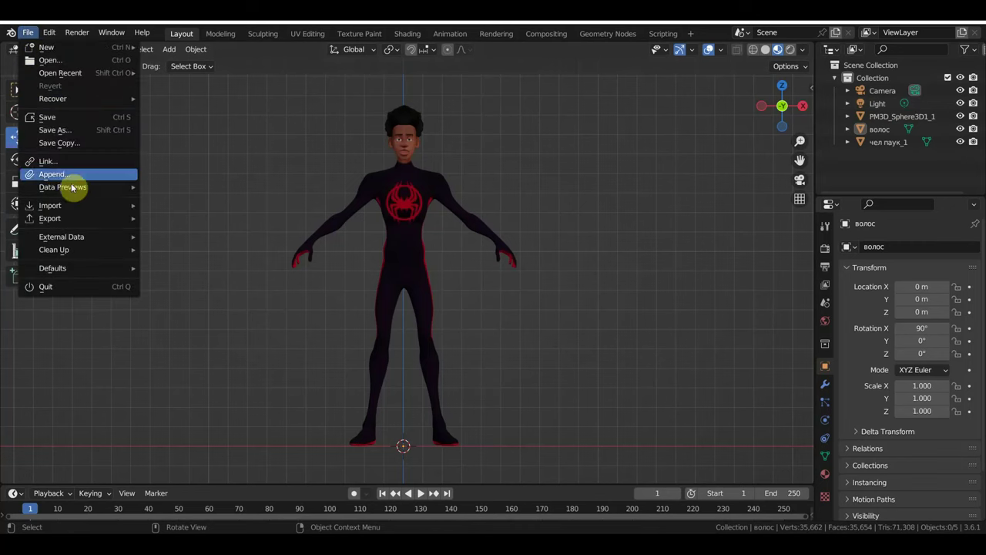
pyautogui.click(66, 129)
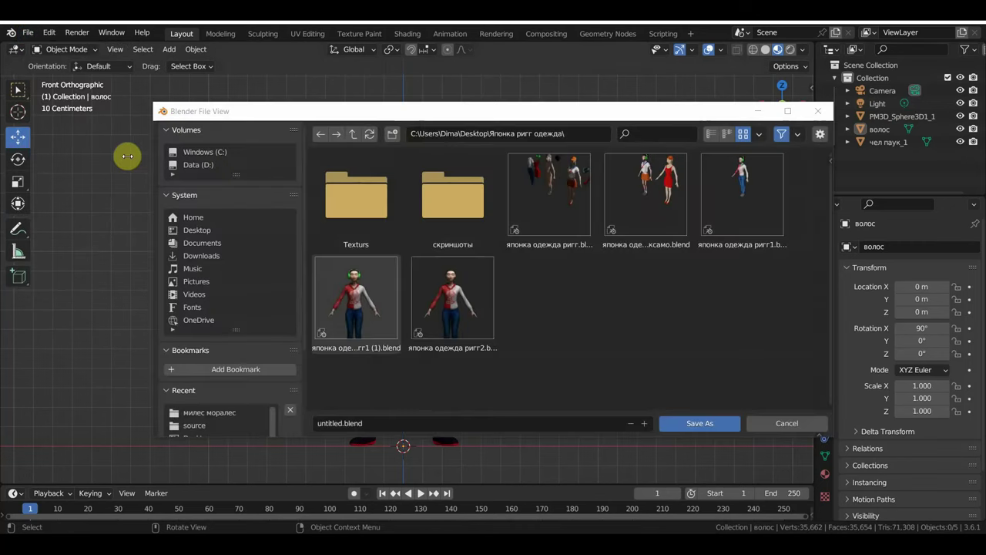
pyautogui.click(196, 230)
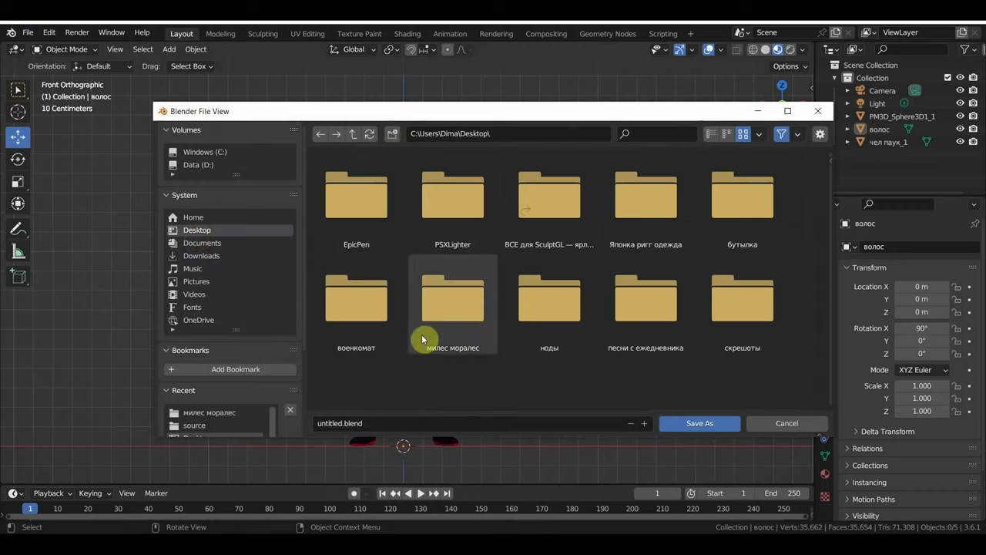
pyautogui.doubleClick(441, 327)
pyautogui.click(376, 423)
pyautogui.write('Чел паук')
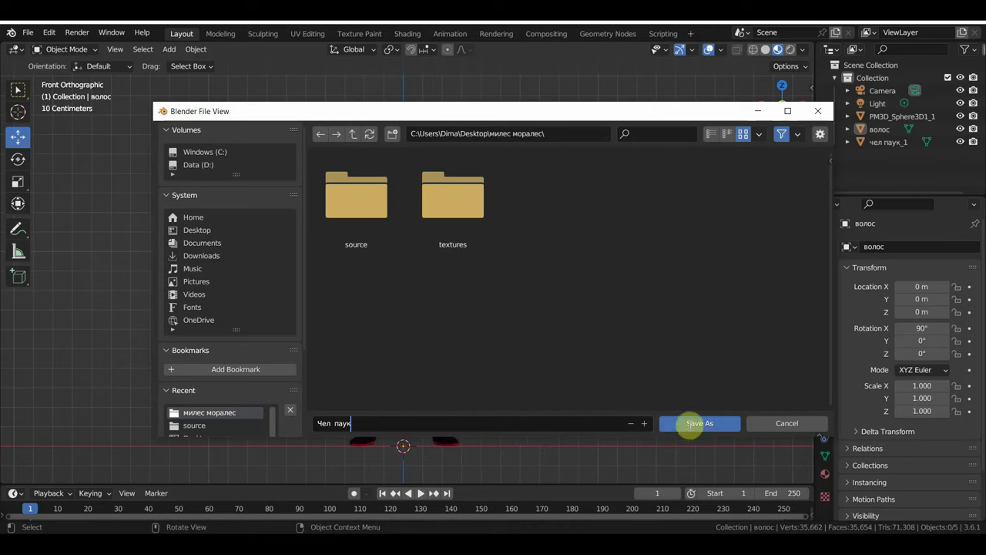
pyautogui.click(689, 423)
pyautogui.click(689, 423)
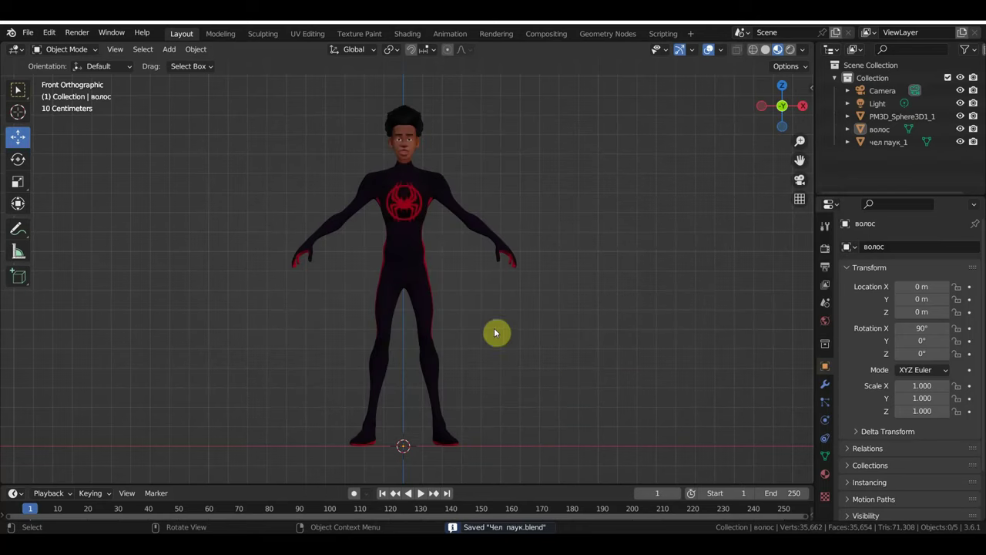
# Step: Delete the Camera and Light objects from the scene
pyautogui.click(880, 103)
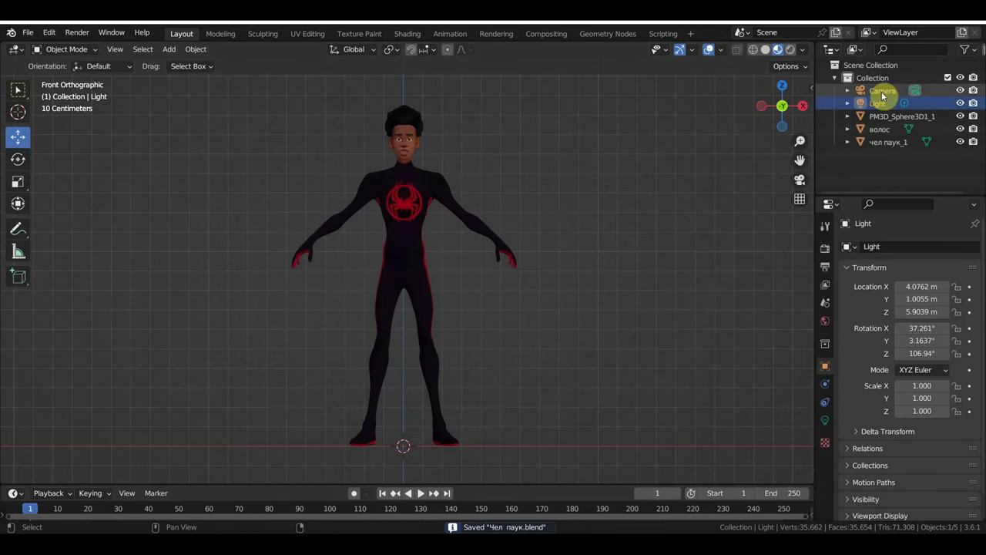
pyautogui.press('x')
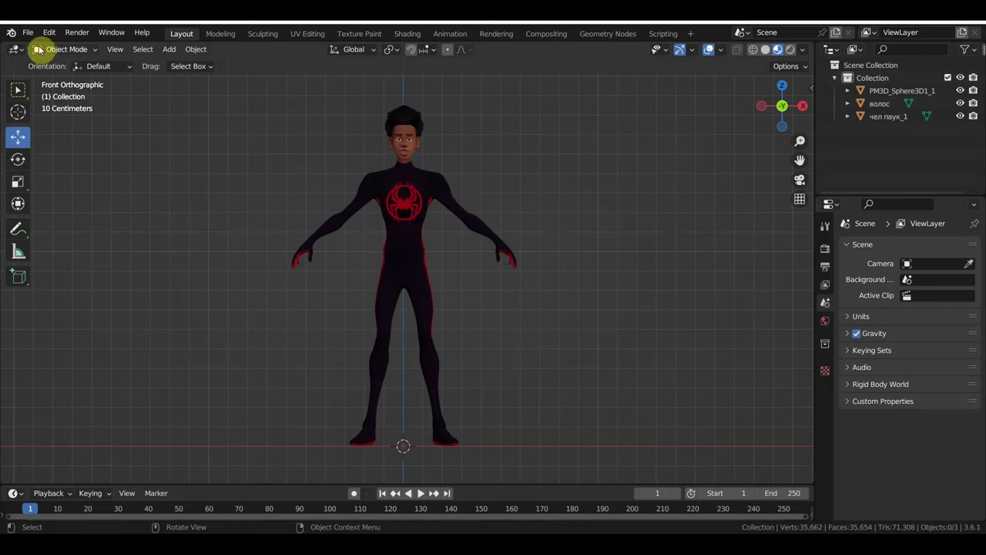
pyautogui.click(67, 50)
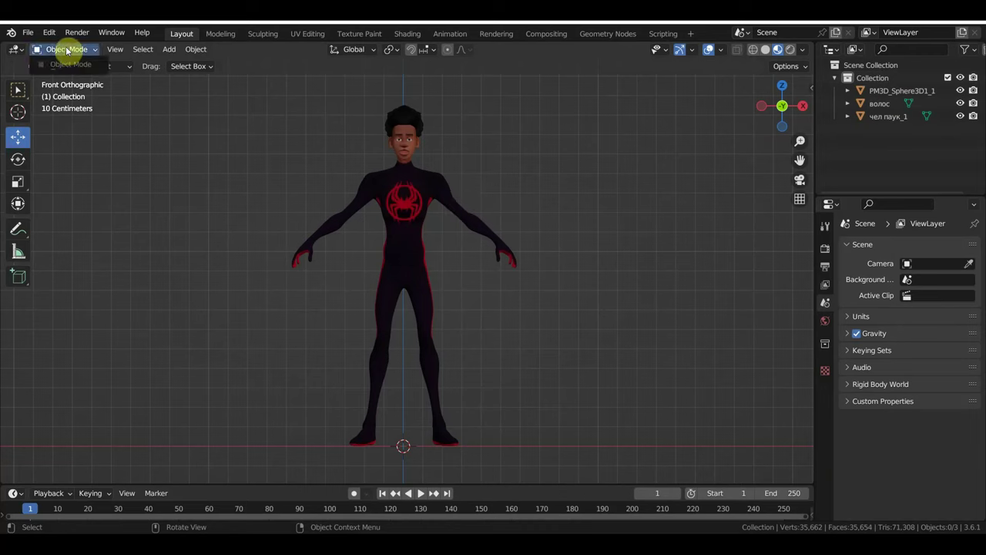
# Step: Export the character as Чел паук.fbx
pyautogui.click(29, 33)
pyautogui.moveTo(49, 218)
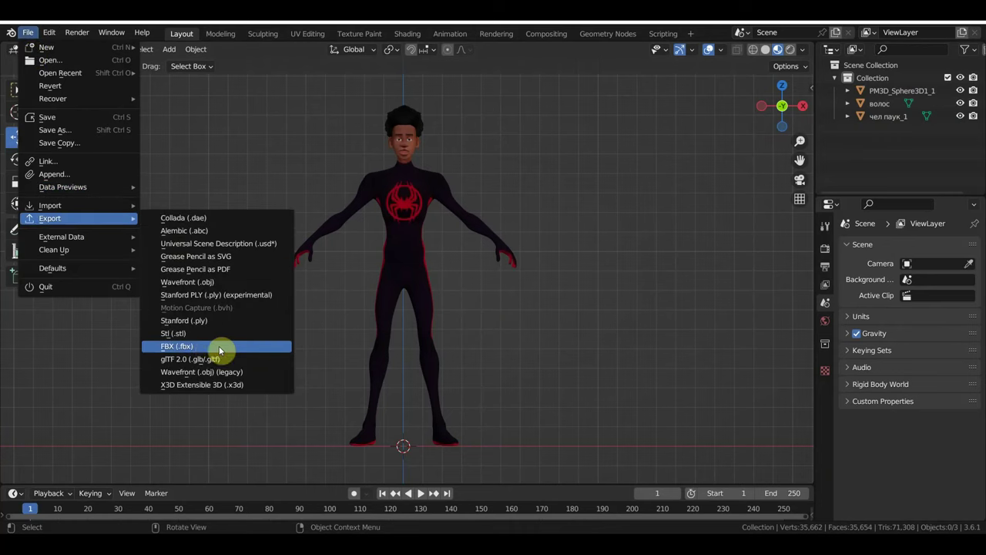
pyautogui.click(206, 348)
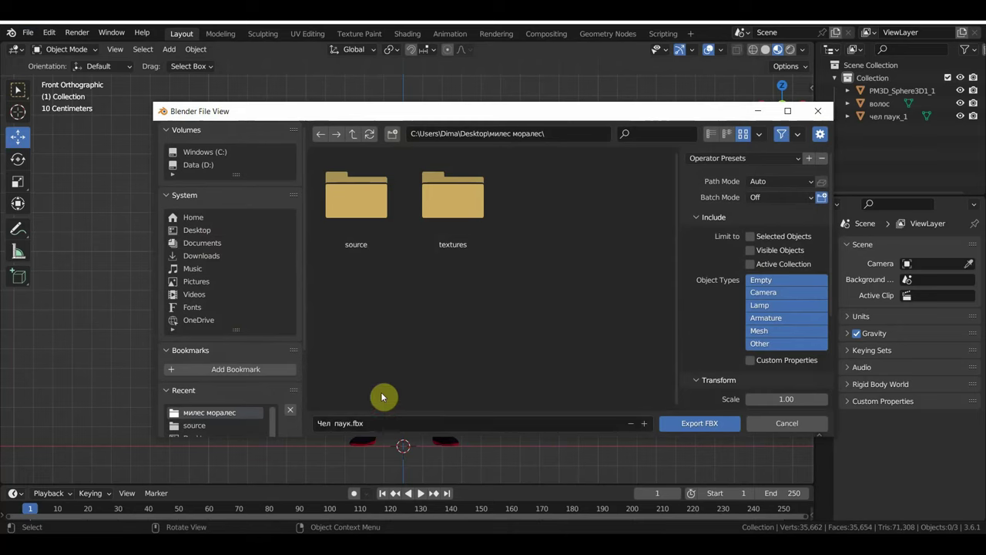
pyautogui.click(700, 423)
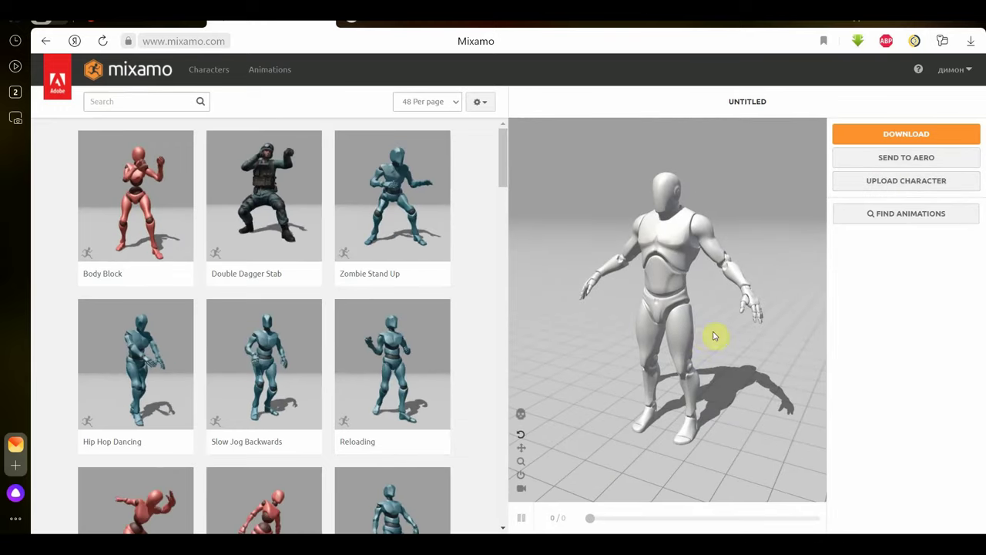
# Step: Upload the чел паук_1 file from the милес моралес folder as a new Mixamo character
pyautogui.moveTo(715, 334)
pyautogui.mouseDown()
pyautogui.moveTo(753, 360)
pyautogui.moveTo(660, 352)
pyautogui.moveTo(742, 359)
pyautogui.mouseUp()
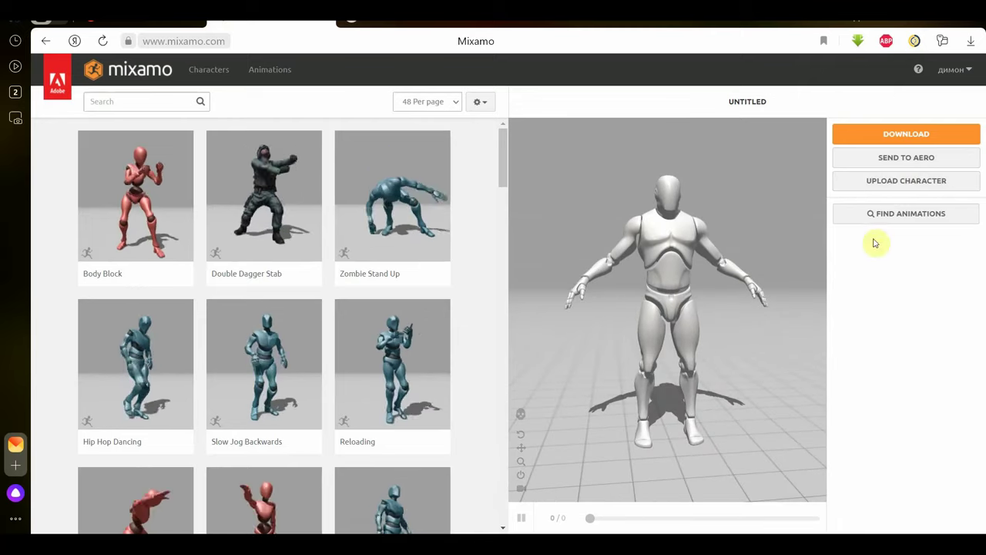
pyautogui.click(899, 185)
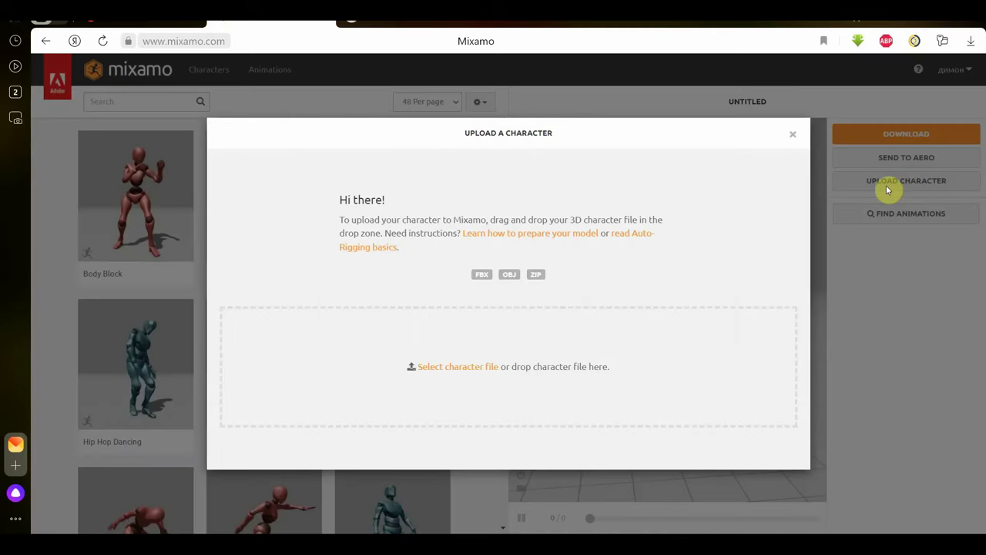
pyautogui.click(474, 368)
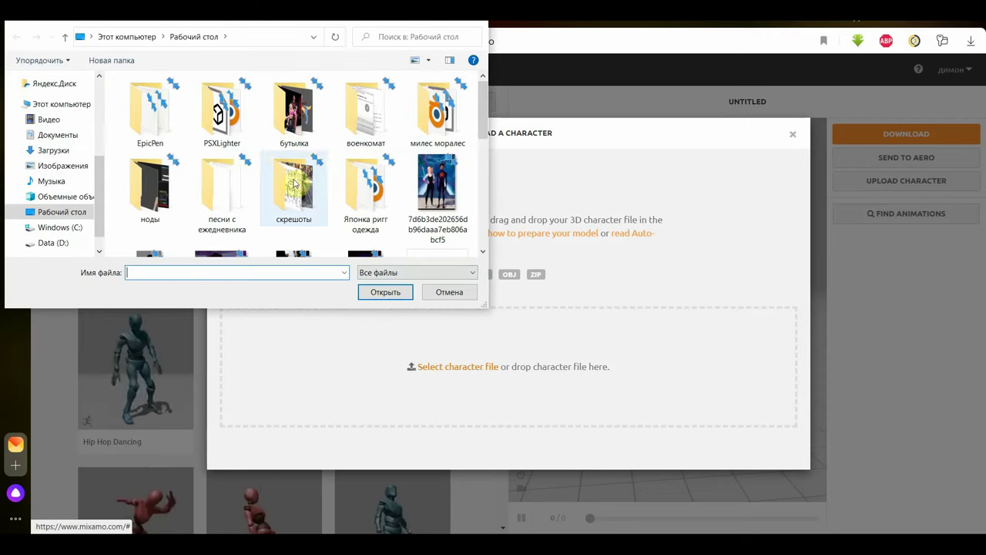
pyautogui.click(296, 189)
pyautogui.doubleClick(437, 107)
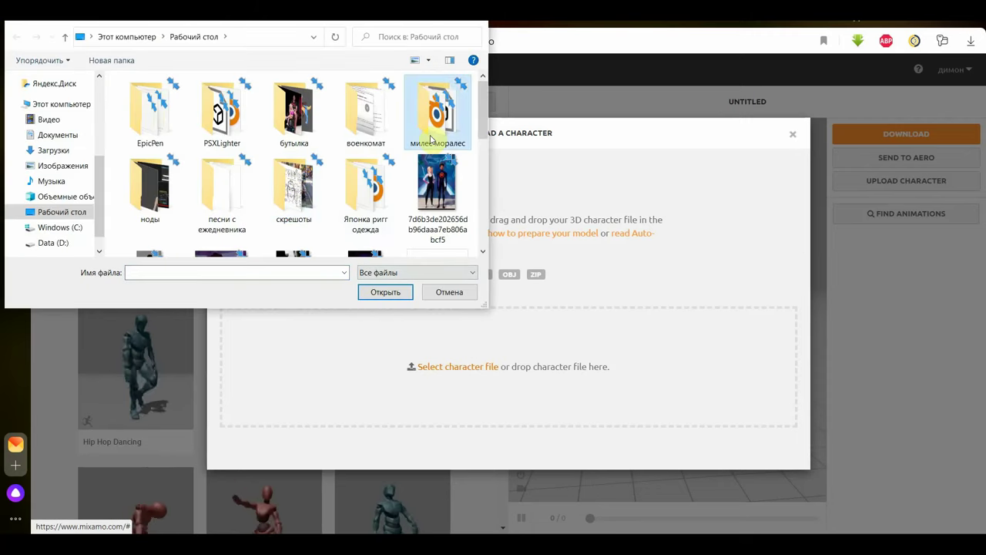
pyautogui.click(222, 217)
pyautogui.click(387, 294)
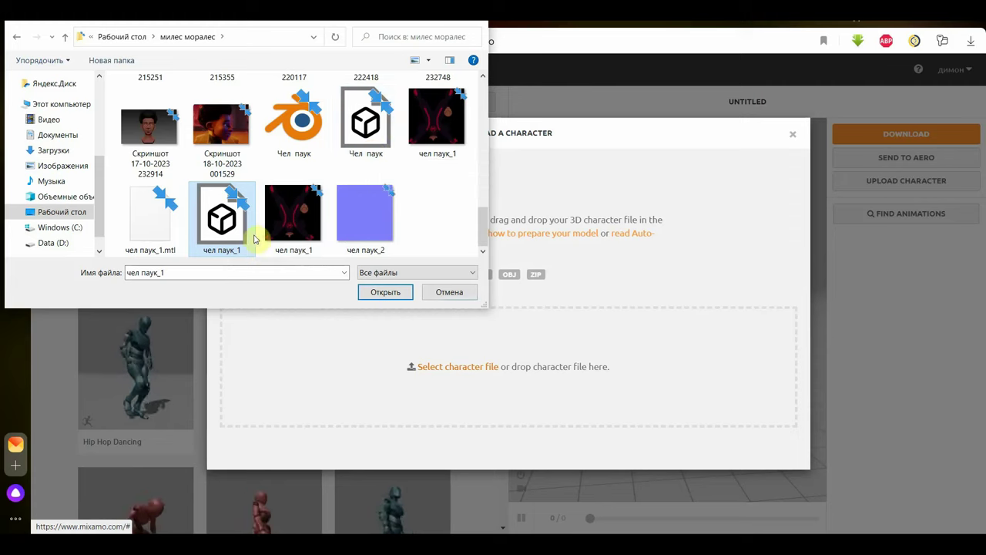
pyautogui.click(409, 298)
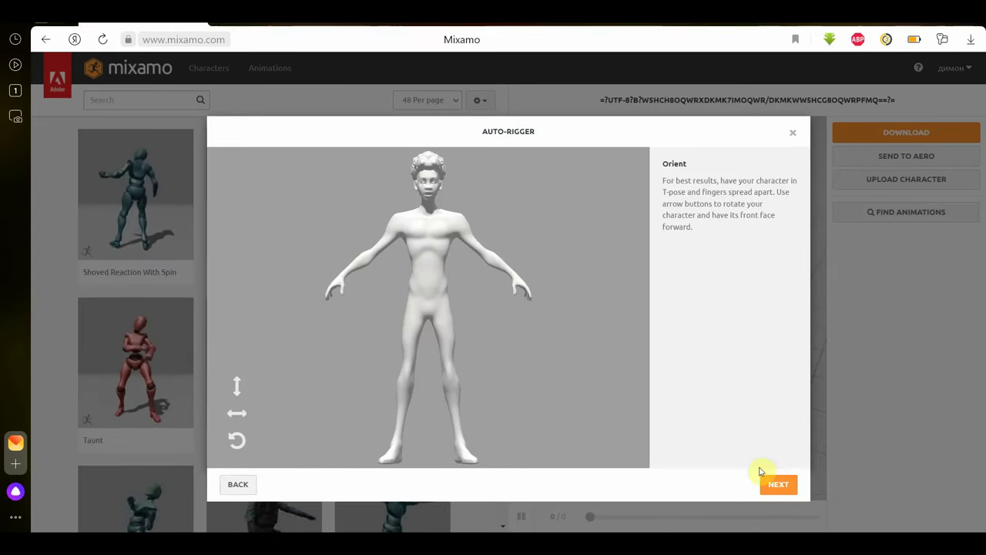
# Step: Accept the orientation, then place the chin, wrist, elbow, knee and groin markers on the model
pyautogui.click(777, 484)
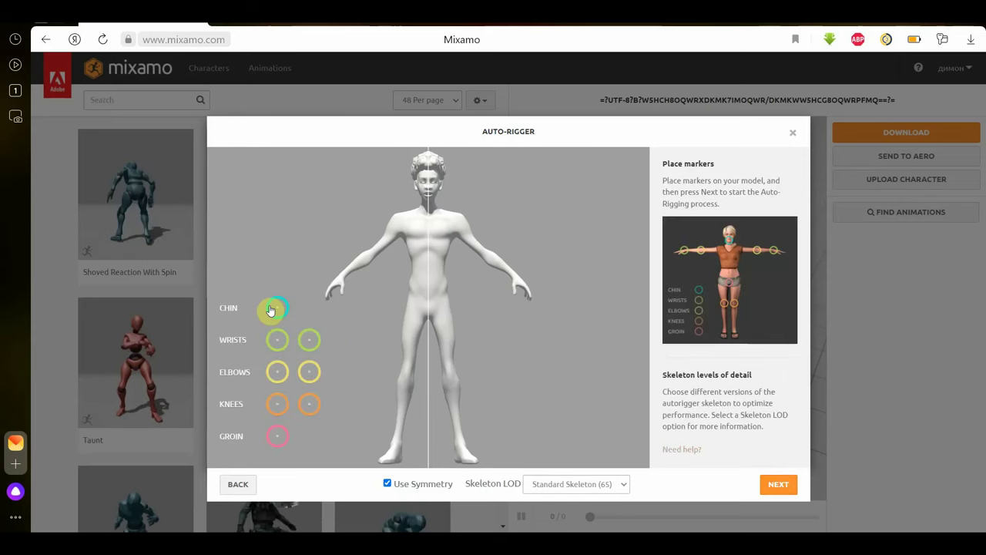
pyautogui.moveTo(270, 310); pyautogui.dragTo(430, 199)
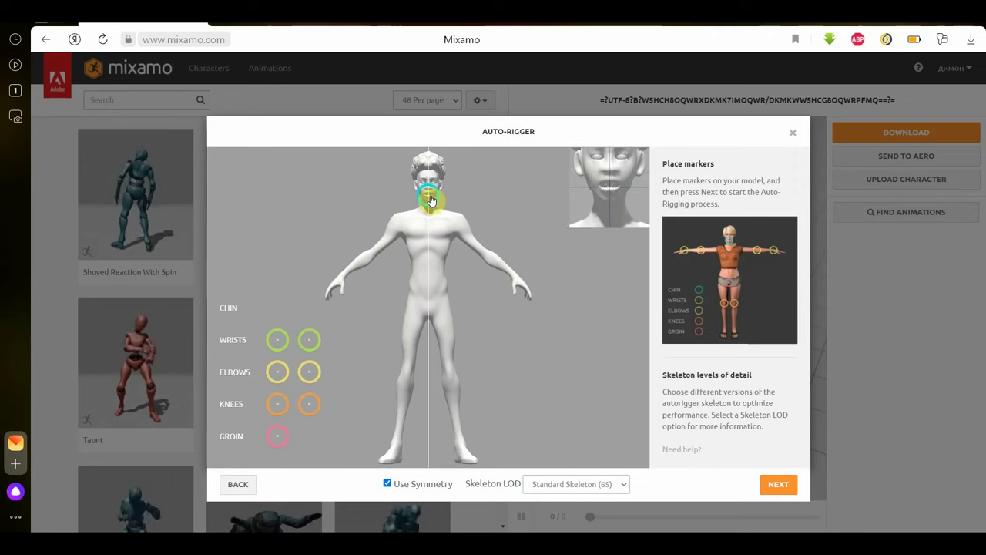
pyautogui.moveTo(431, 200); pyautogui.dragTo(428, 203)
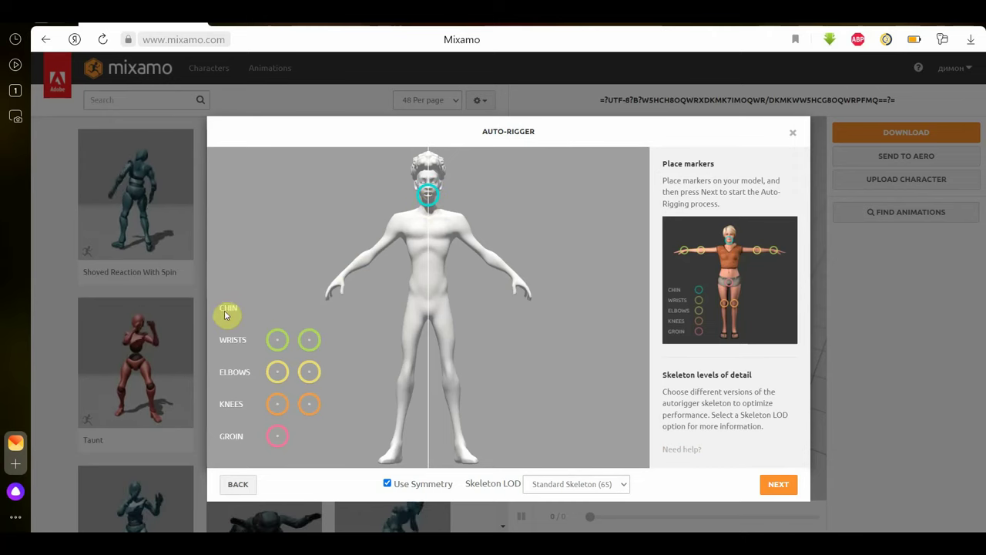
pyautogui.moveTo(274, 341); pyautogui.dragTo(345, 281)
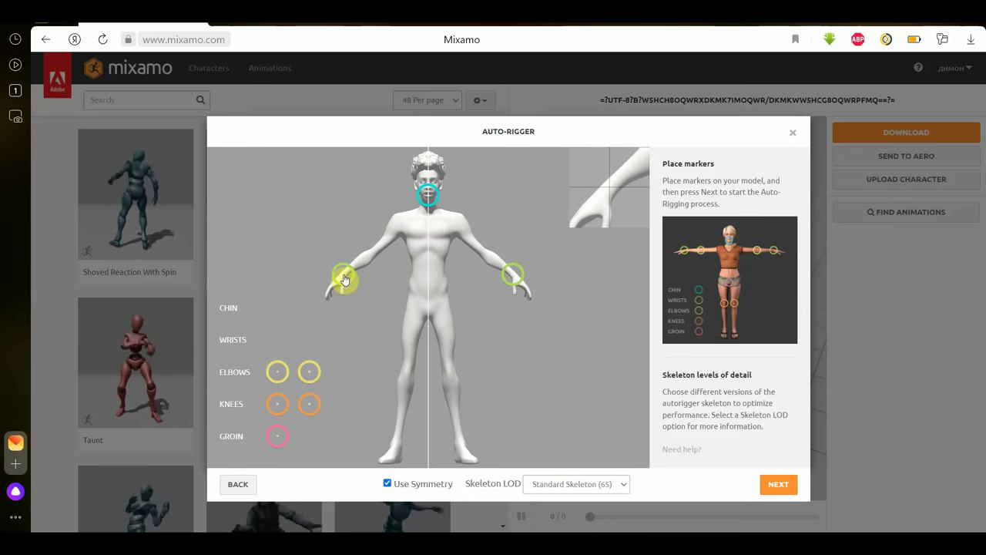
pyautogui.moveTo(345, 279); pyautogui.dragTo(344, 276)
pyautogui.moveTo(275, 373); pyautogui.dragTo(374, 259)
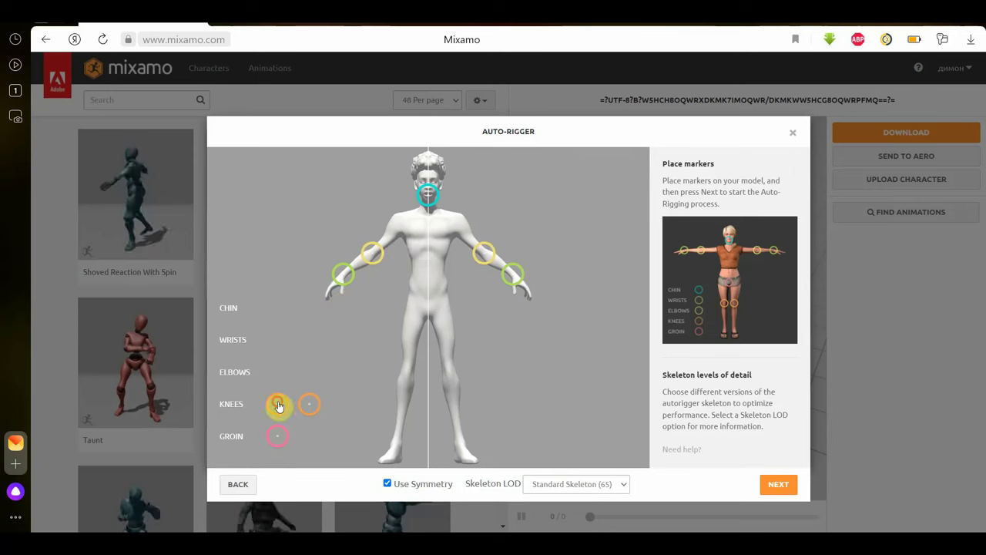
pyautogui.moveTo(278, 404); pyautogui.dragTo(408, 372)
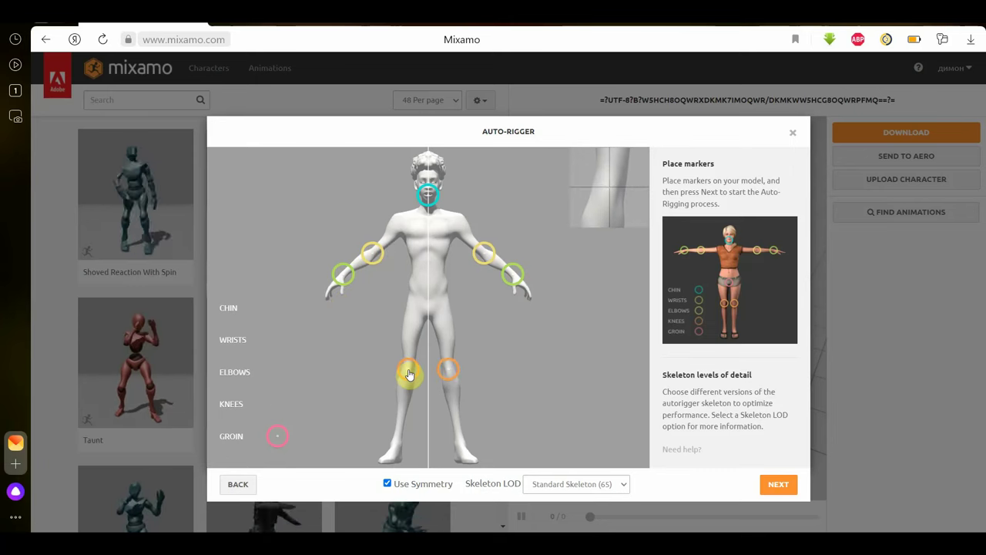
pyautogui.moveTo(410, 375); pyautogui.dragTo(408, 373)
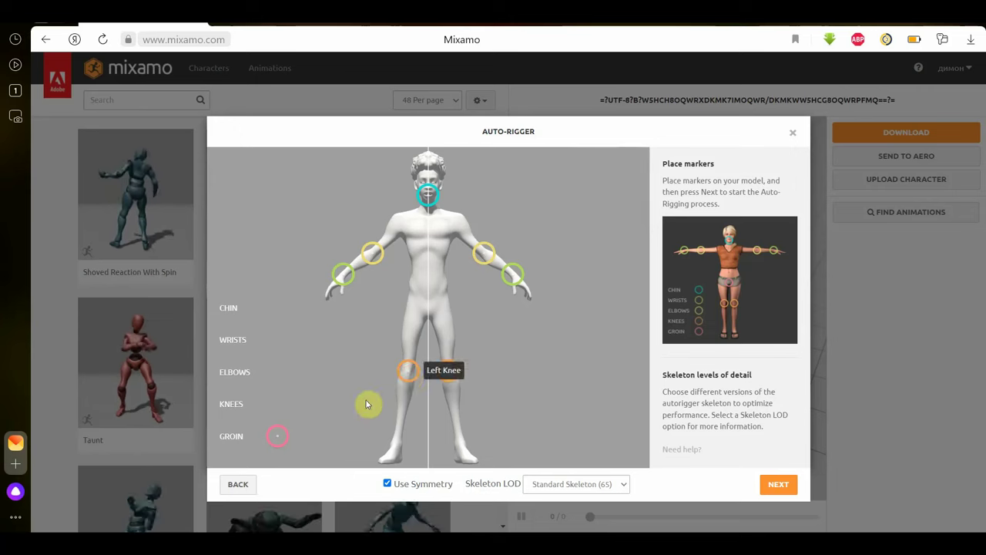
pyautogui.moveTo(277, 436); pyautogui.dragTo(428, 308)
# Step: Run Mixamo's auto-rigger with the placed chin, wrist, elbow, knee and groin markers
pyautogui.click(780, 484)
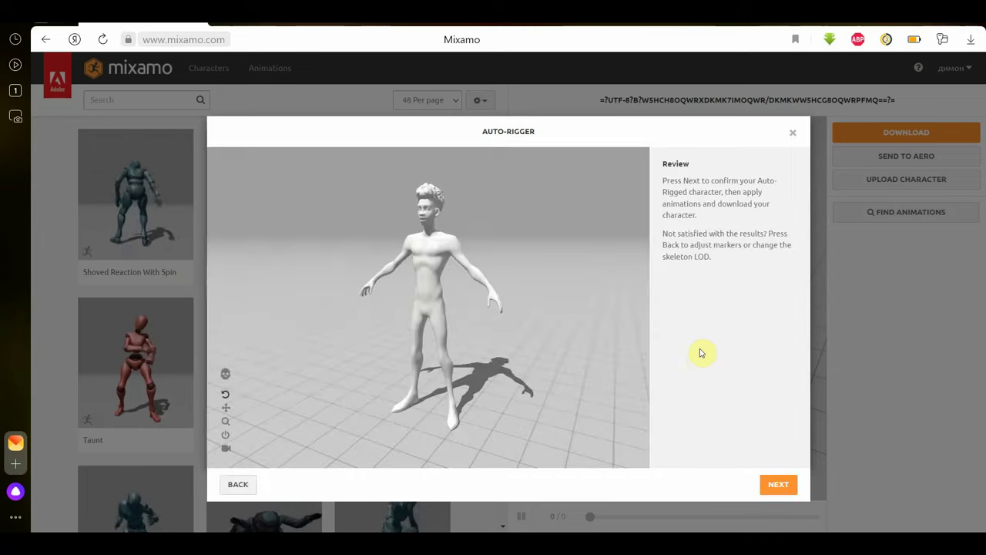
# Step: Accept the rigged character and search the animation library for 'runing'
pyautogui.click(778, 484)
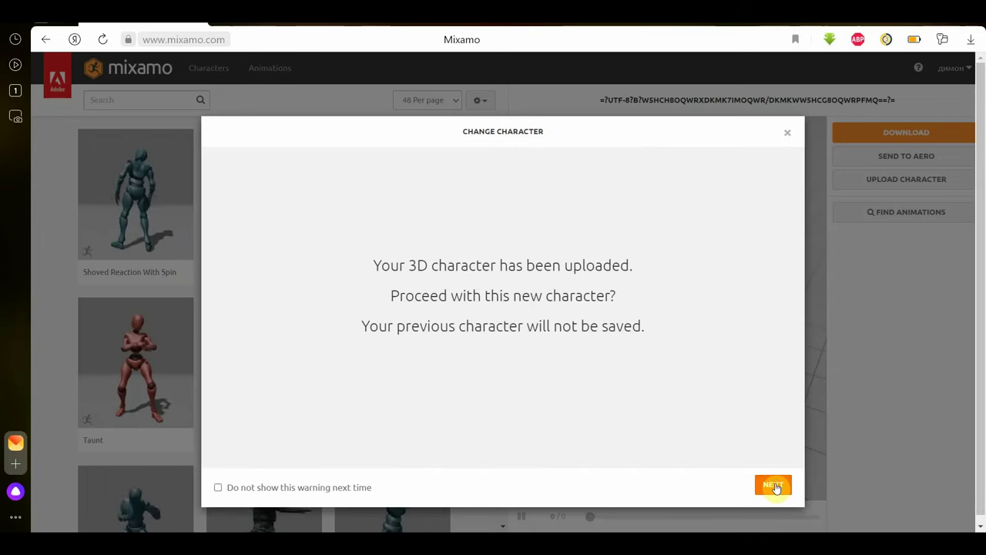
pyautogui.click(775, 484)
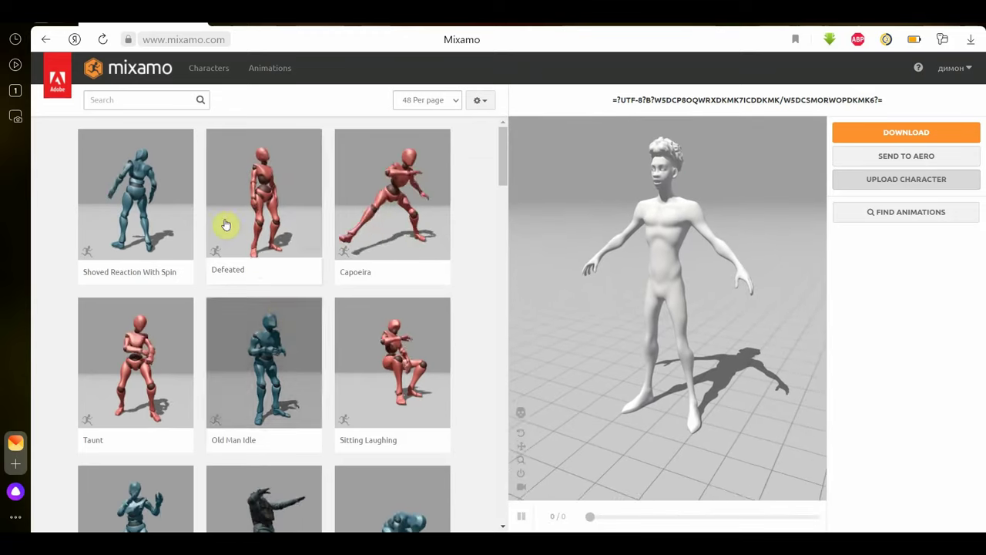
pyautogui.click(124, 100)
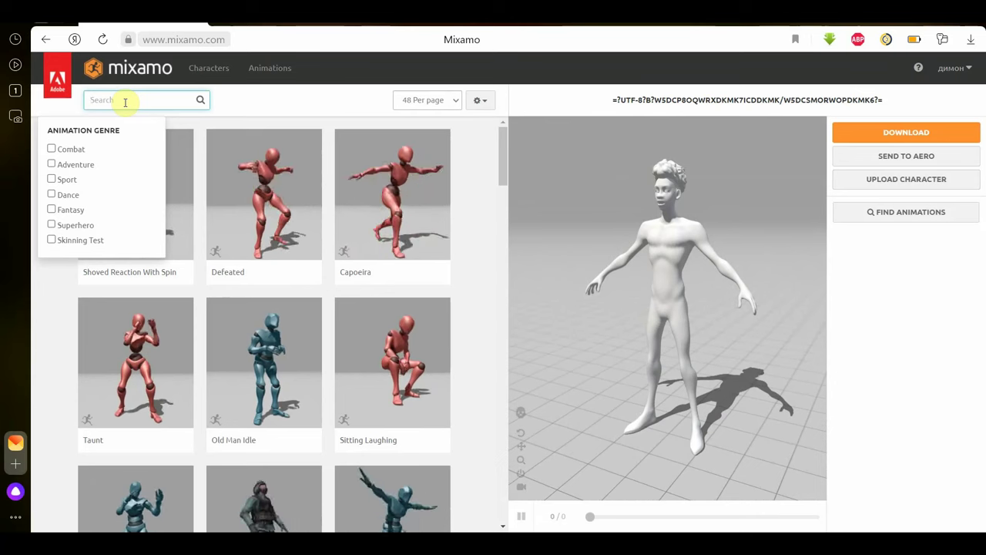
pyautogui.write('run')
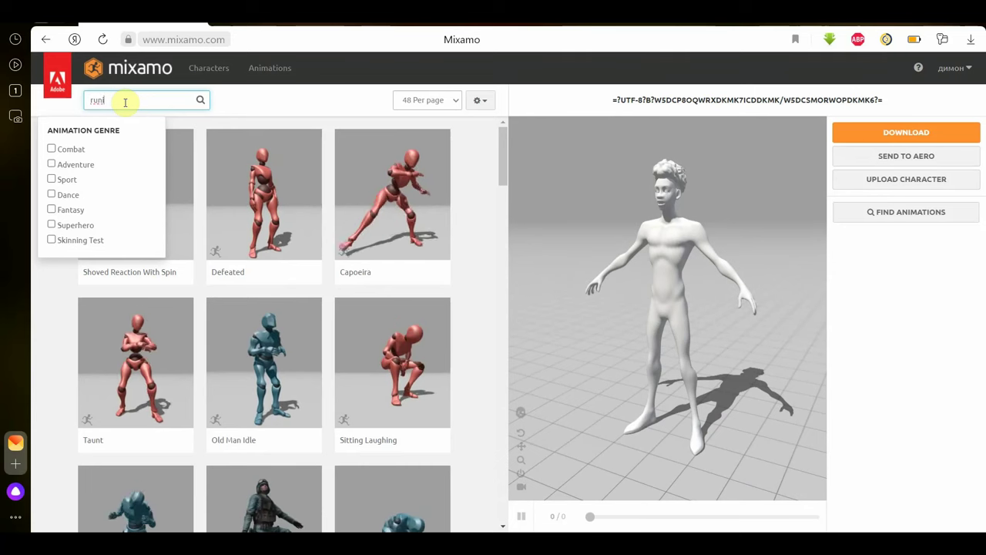
pyautogui.write('ing')
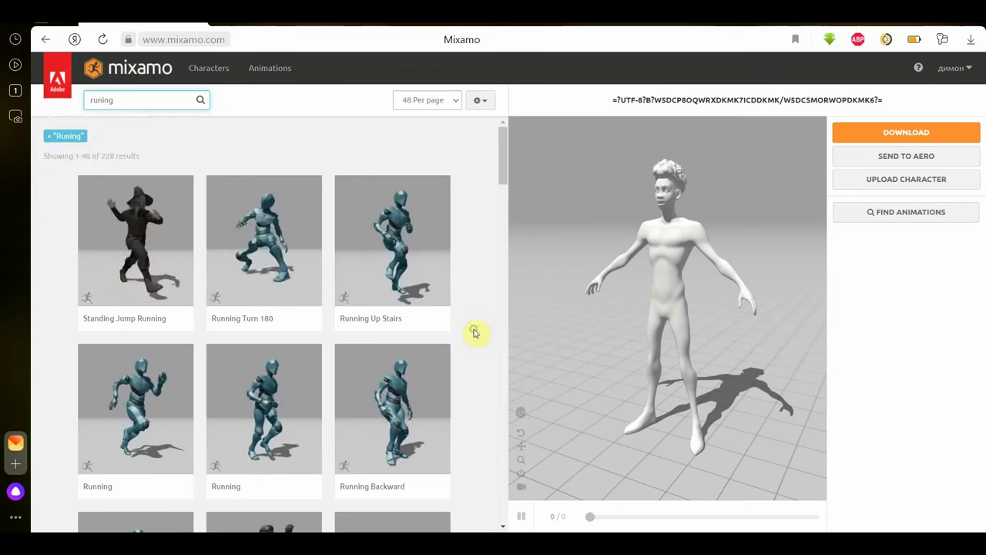
# Step: Apply the first Running animation in place and download it as FBX with skin
pyautogui.scroll(-2, 331, 392)
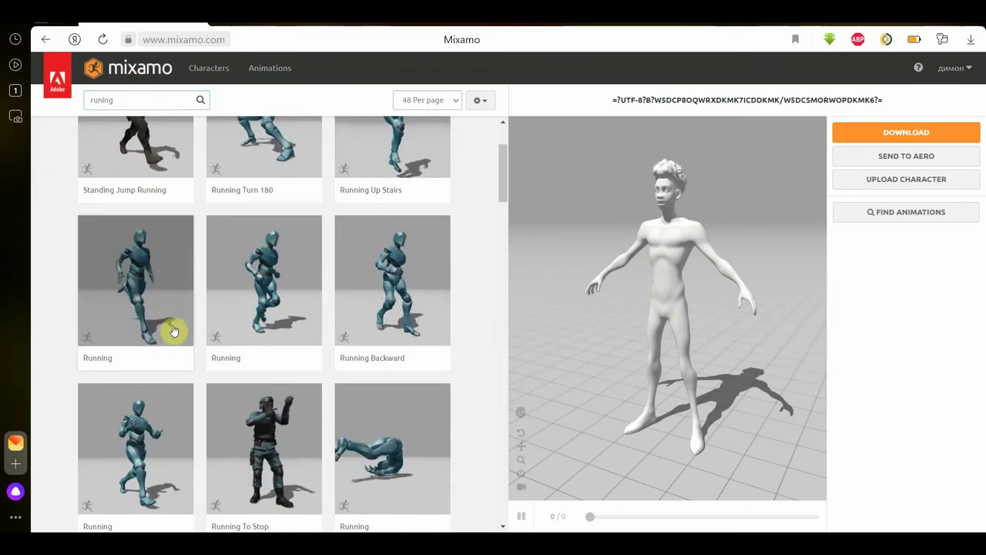
pyautogui.click(140, 306)
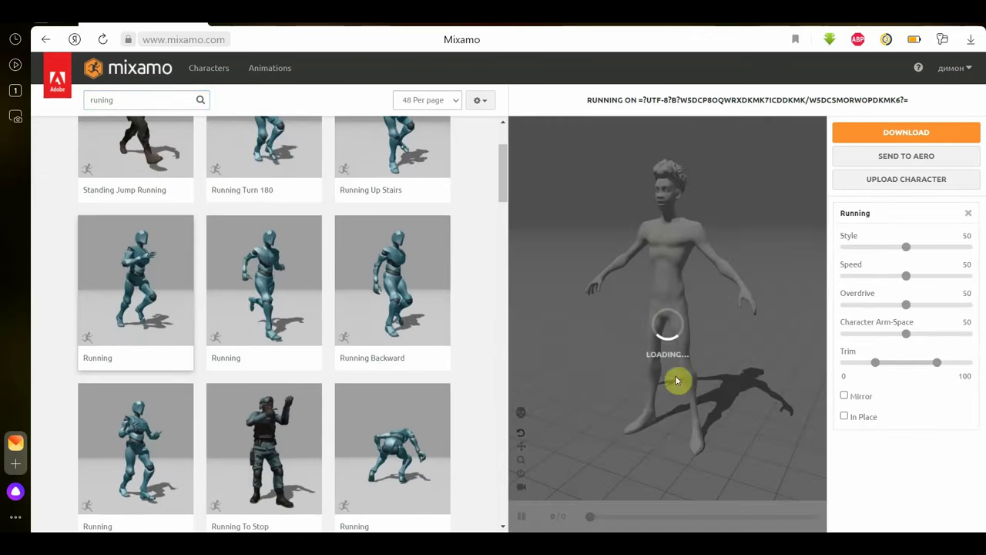
pyautogui.click(844, 416)
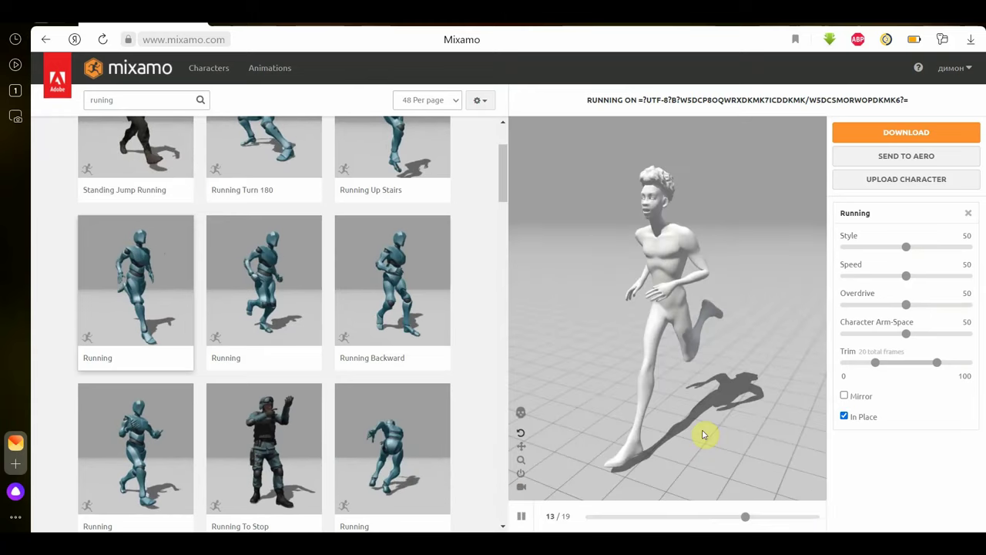
pyautogui.moveTo(681, 470); pyautogui.dragTo(773, 466)
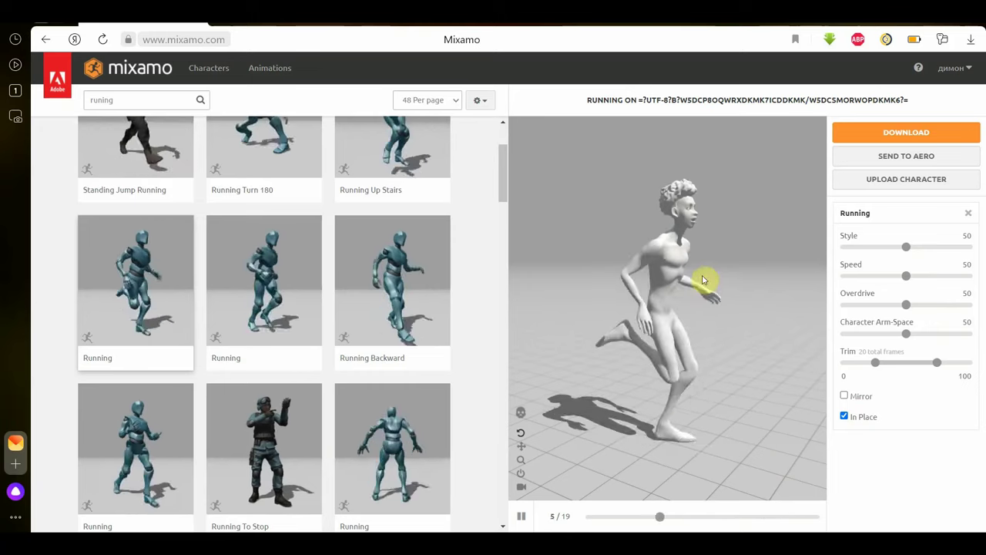
pyautogui.click(905, 132)
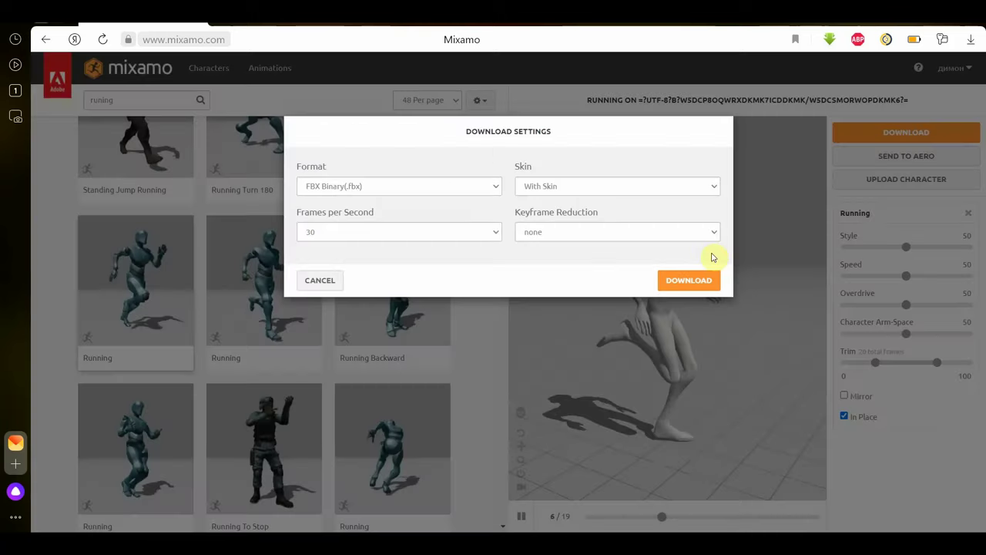
pyautogui.click(690, 282)
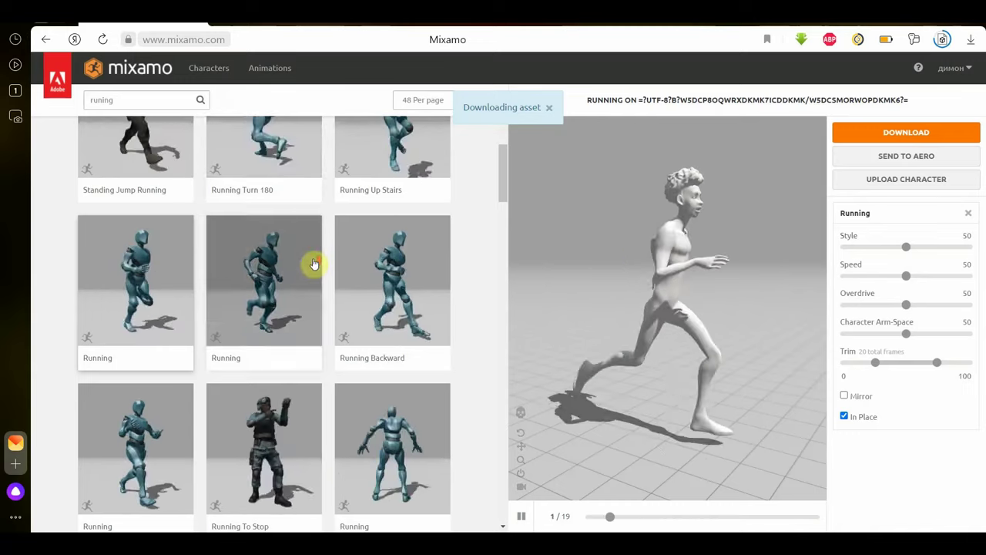
# Step: Replace the animation search with 'walk' and run it
pyautogui.scroll(2, 312, 264)
pyautogui.moveTo(120, 101); pyautogui.dragTo(82, 101)
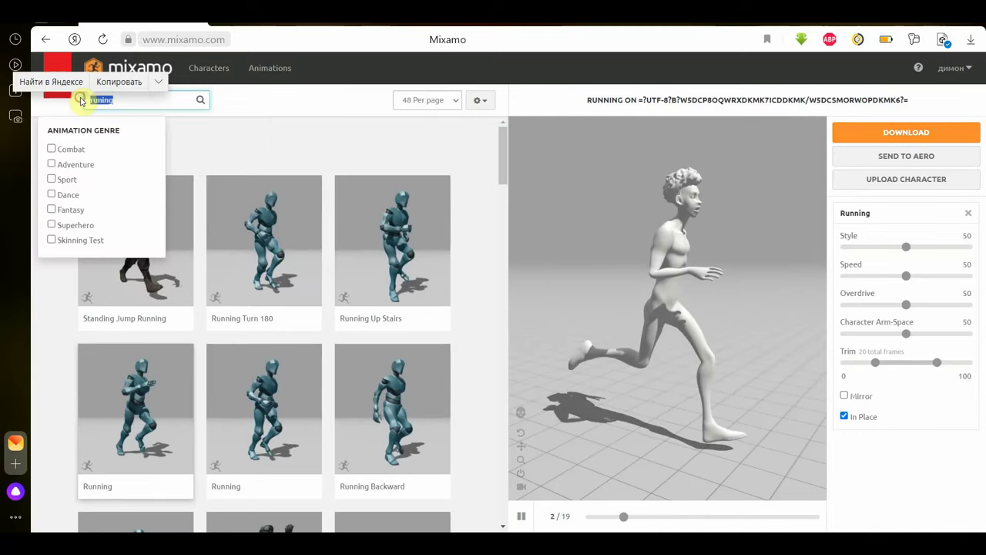
pyautogui.write('w')
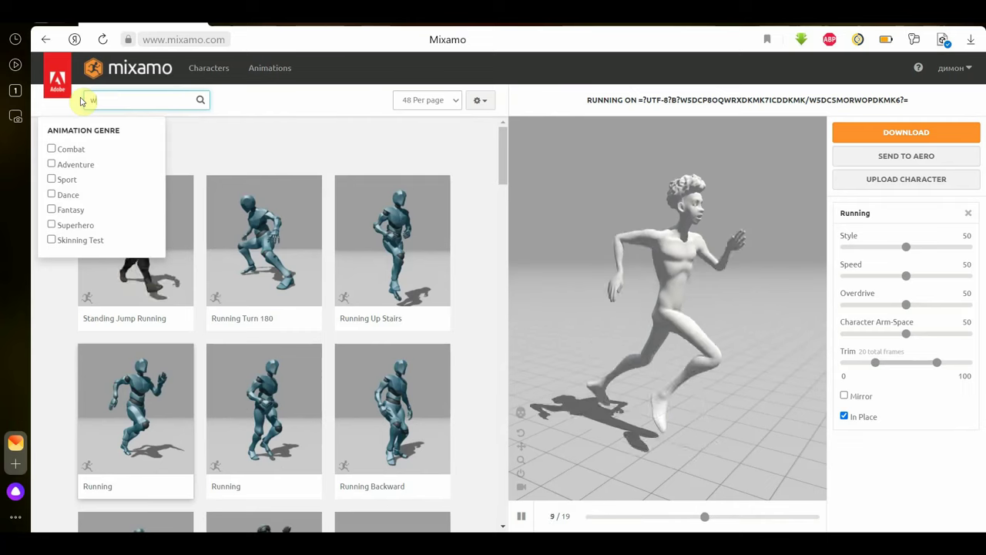
pyautogui.write('al')
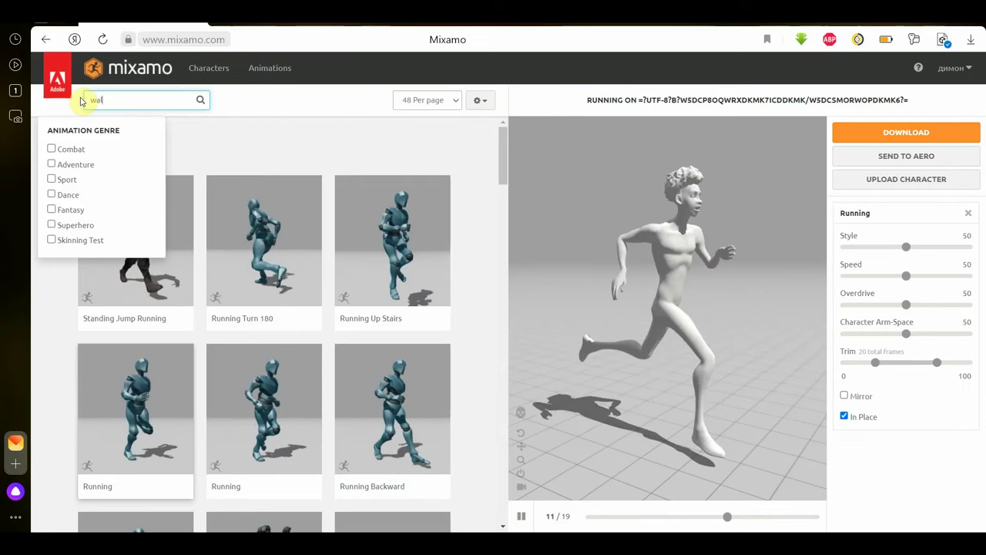
pyautogui.write('k')
pyautogui.press('Return')
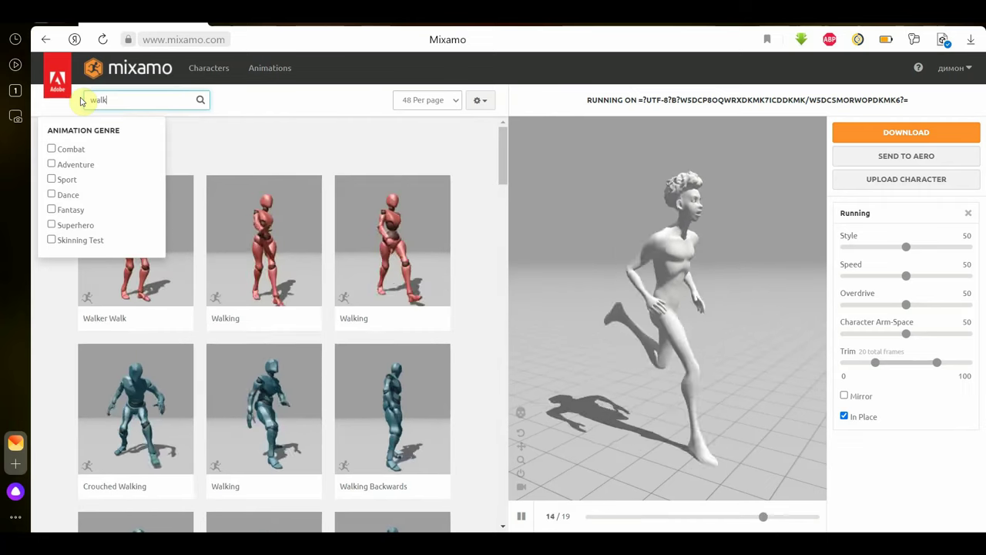
pyautogui.scroll(-3, 470, 324)
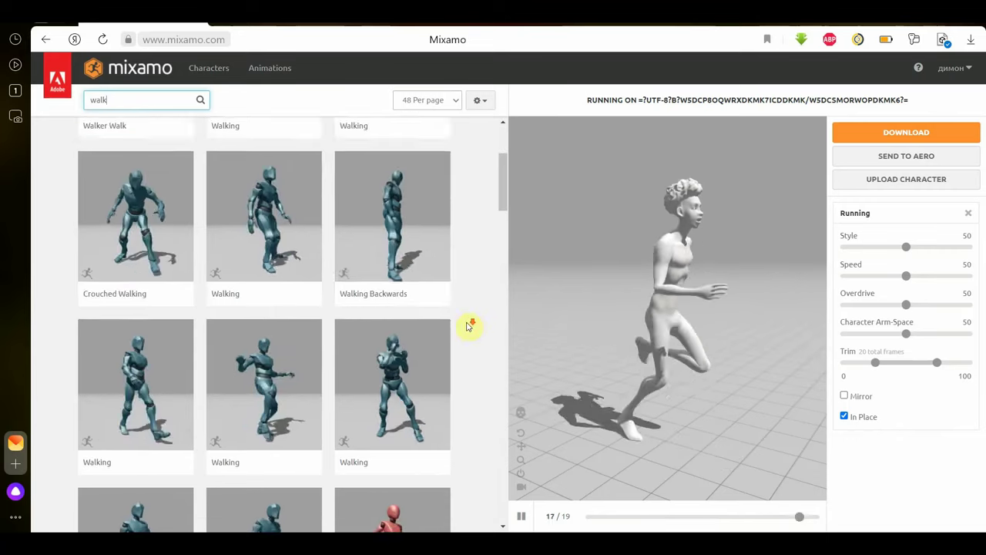
pyautogui.scroll(-2, 301, 354)
pyautogui.scroll(-4, 166, 398)
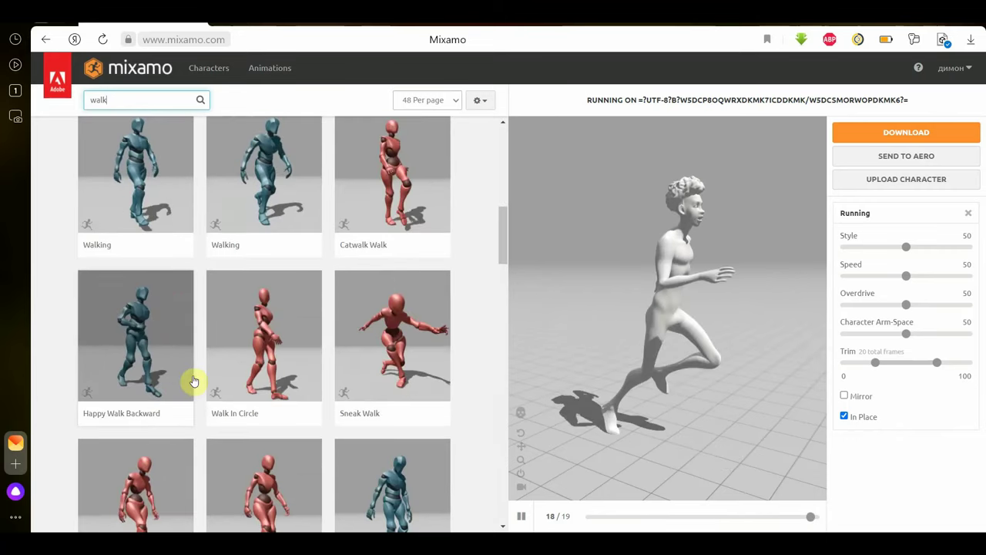
pyautogui.scroll(3, 177, 293)
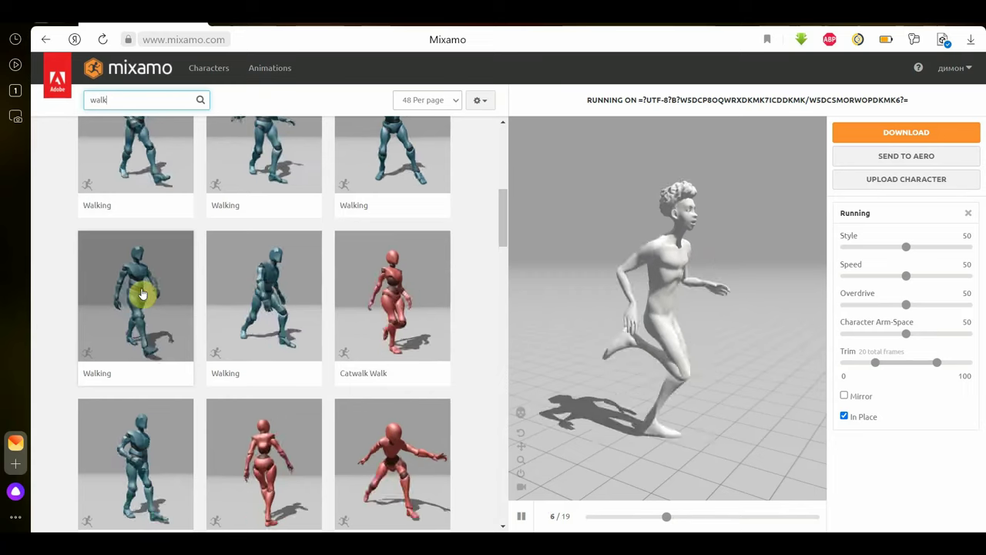
# Step: Apply the first Walking animation in place and download it
pyautogui.click(142, 294)
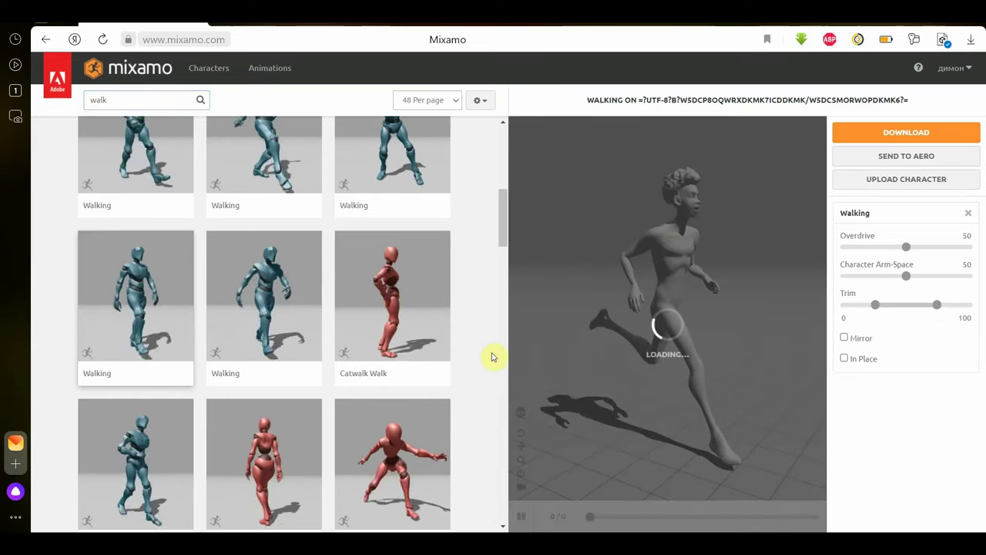
pyautogui.click(844, 358)
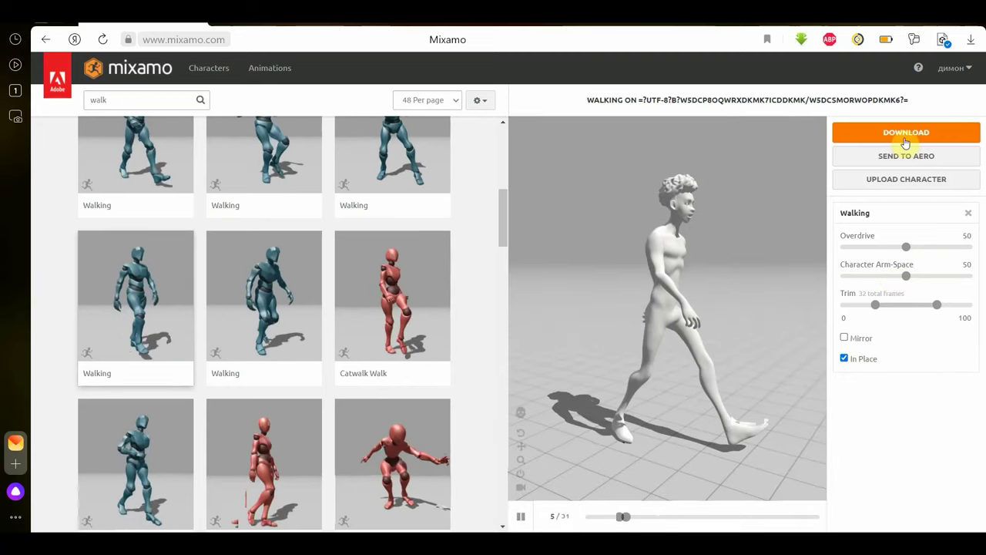
pyautogui.click(906, 136)
pyautogui.click(691, 280)
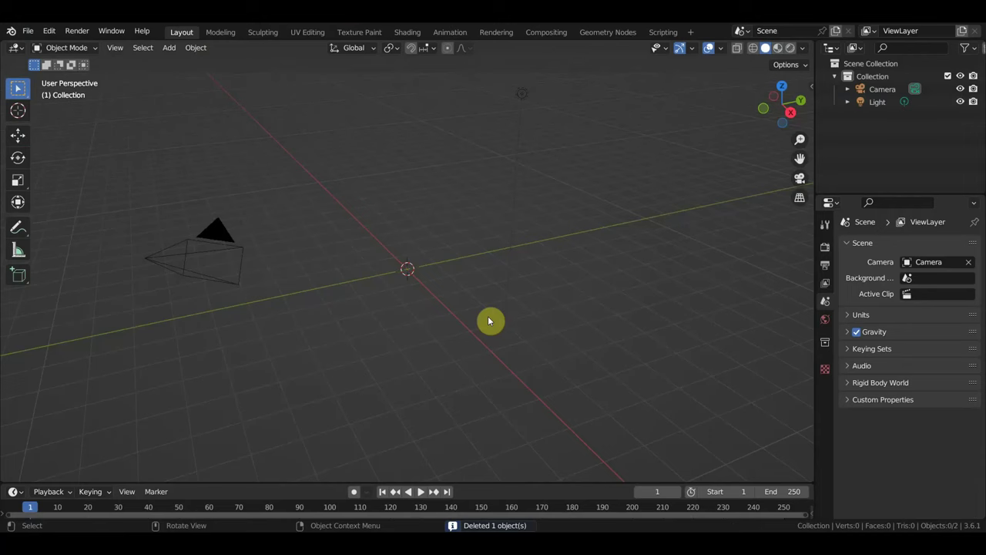
# Step: Switch to front view and import Running (1).fbx from the Downloads folder
pyautogui.press('KP_1')
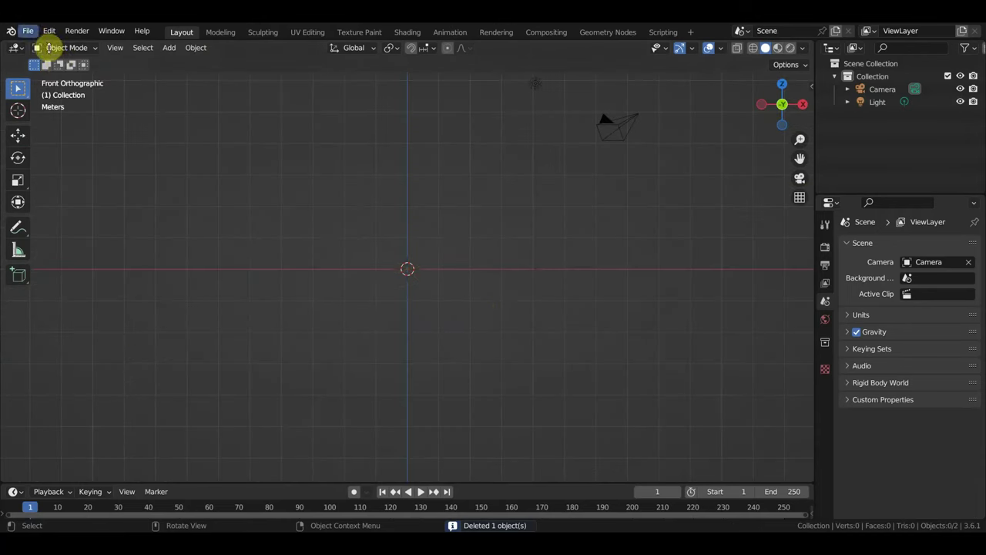
pyautogui.click(28, 31)
pyautogui.moveTo(51, 216)
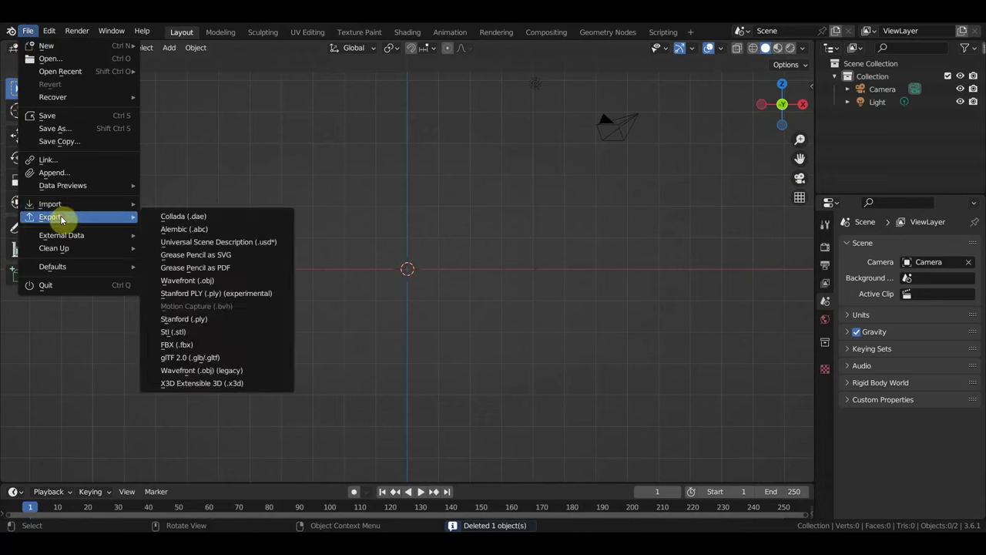
pyautogui.click(202, 330)
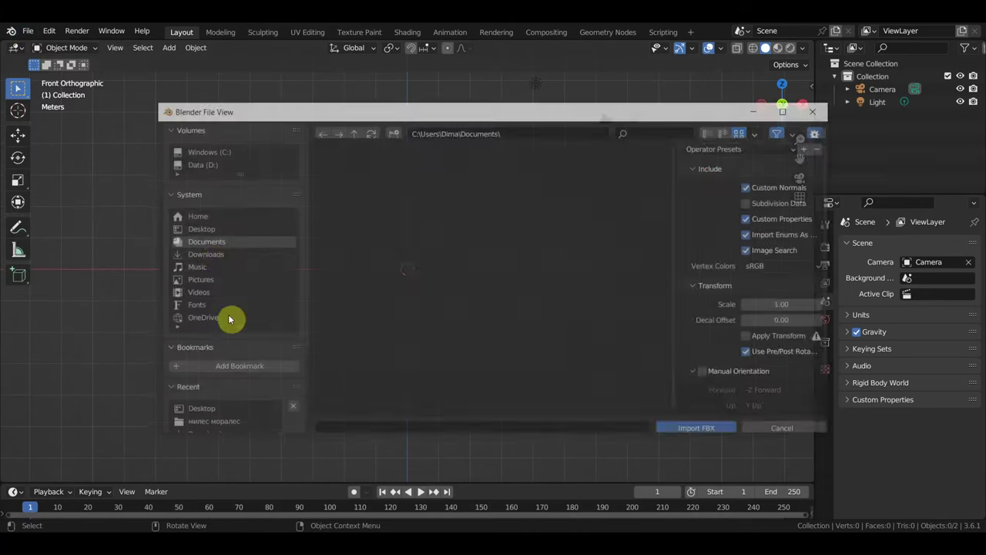
pyautogui.click(214, 255)
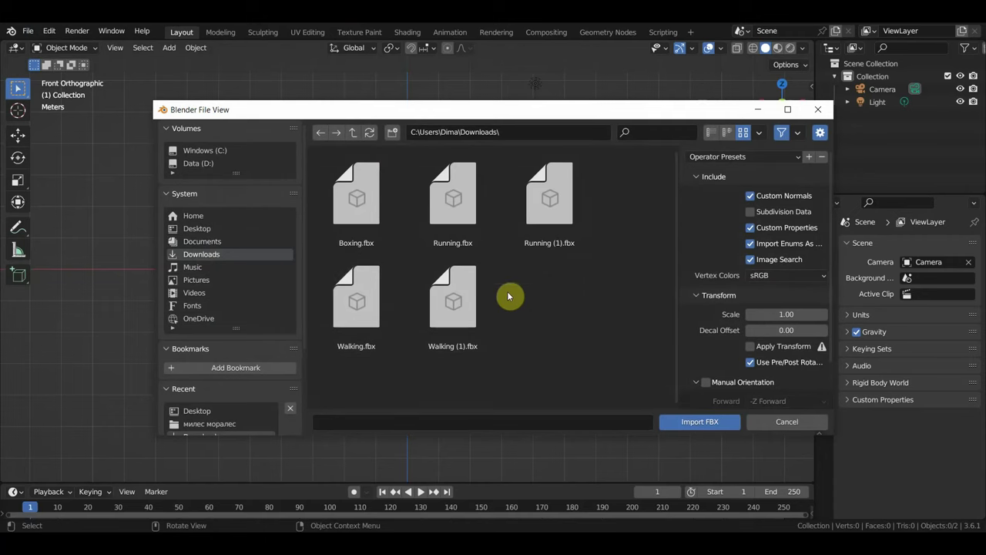
pyautogui.doubleClick(556, 223)
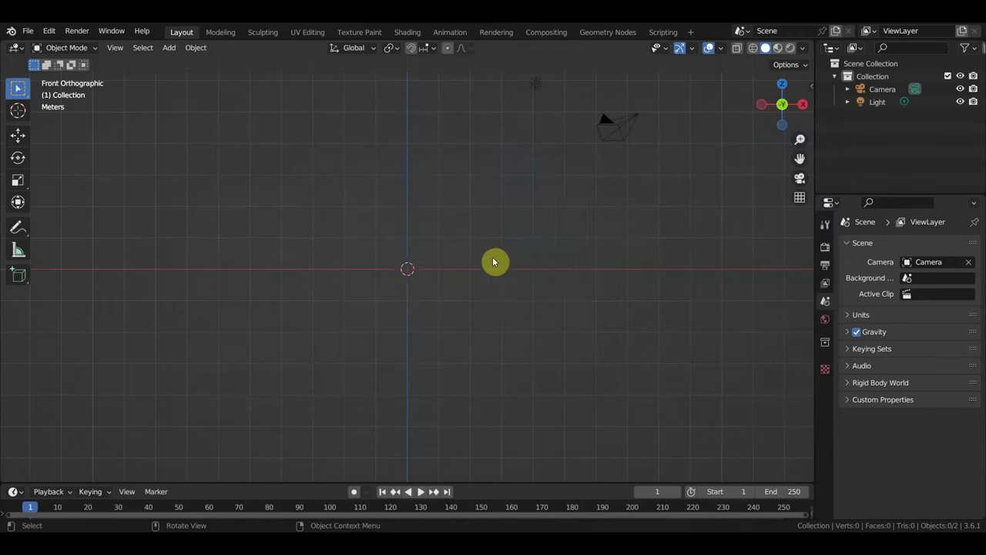
# Step: Select the character's armature and show the Mixamo rig tools in the side panel
pyautogui.scroll(5, 447, 268)
pyautogui.scroll(4, 445, 268)
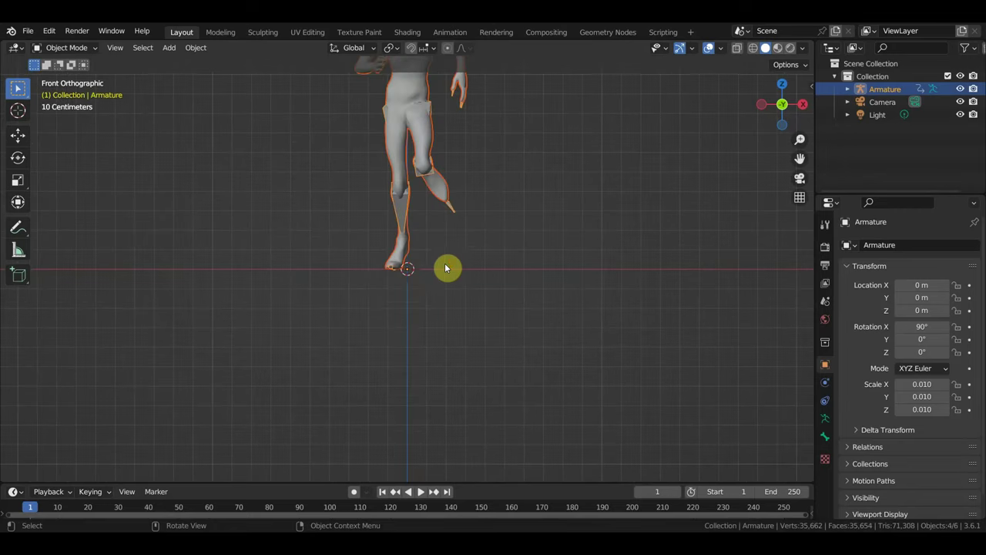
pyautogui.keyDown('shift'); pyautogui.moveTo(470, 357); pyautogui.dragTo(462, 429, button='middle'); pyautogui.keyUp('shift')
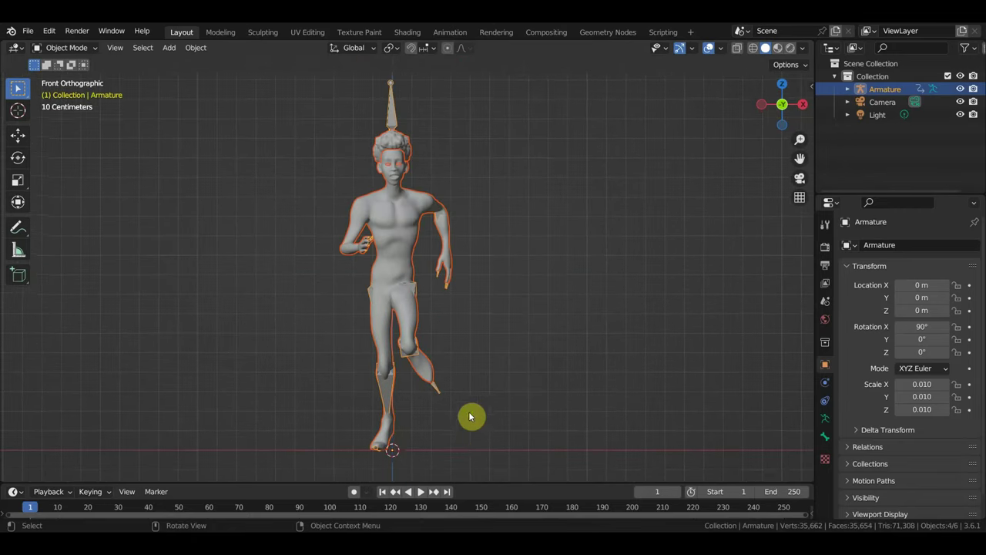
pyautogui.scroll(-2, 476, 402)
pyautogui.click(400, 183)
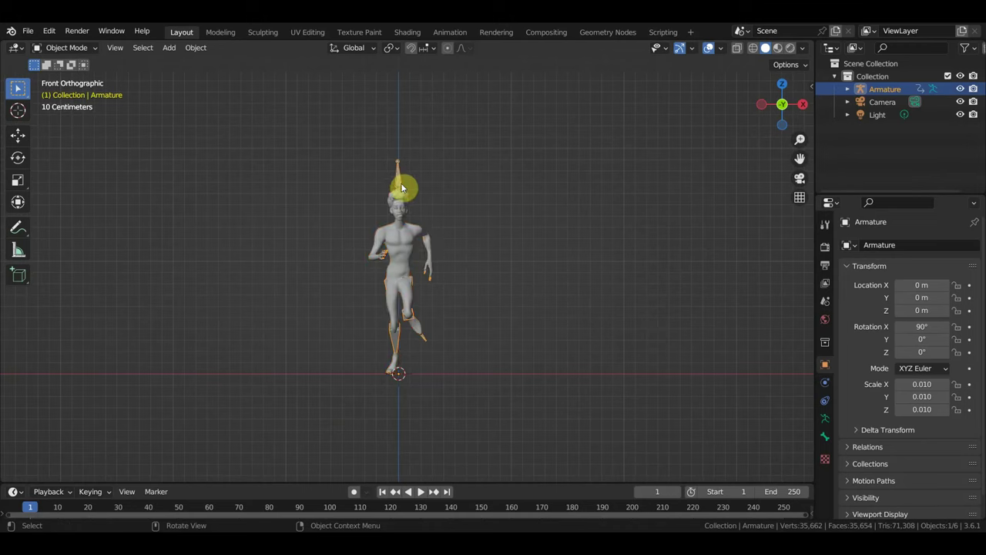
pyautogui.press('n')
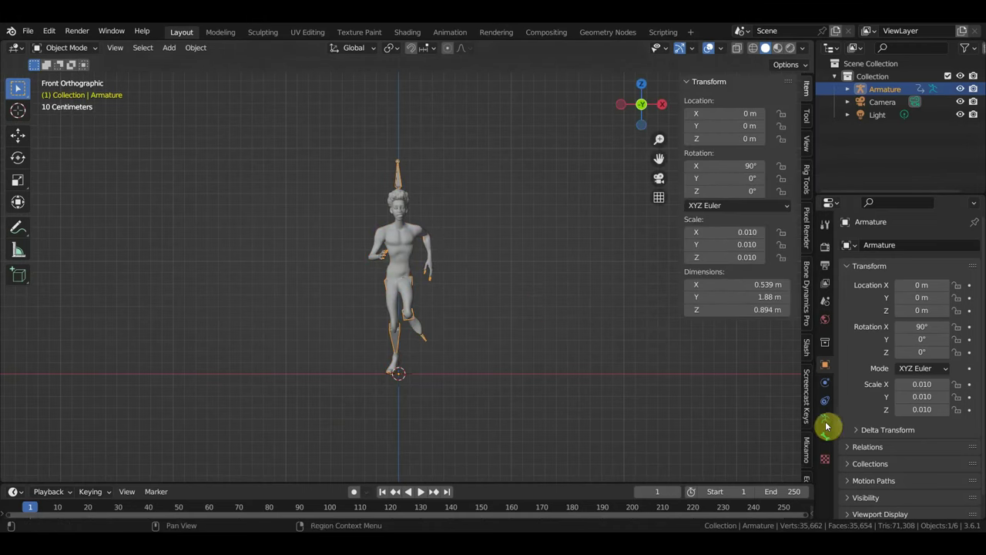
pyautogui.click(808, 429)
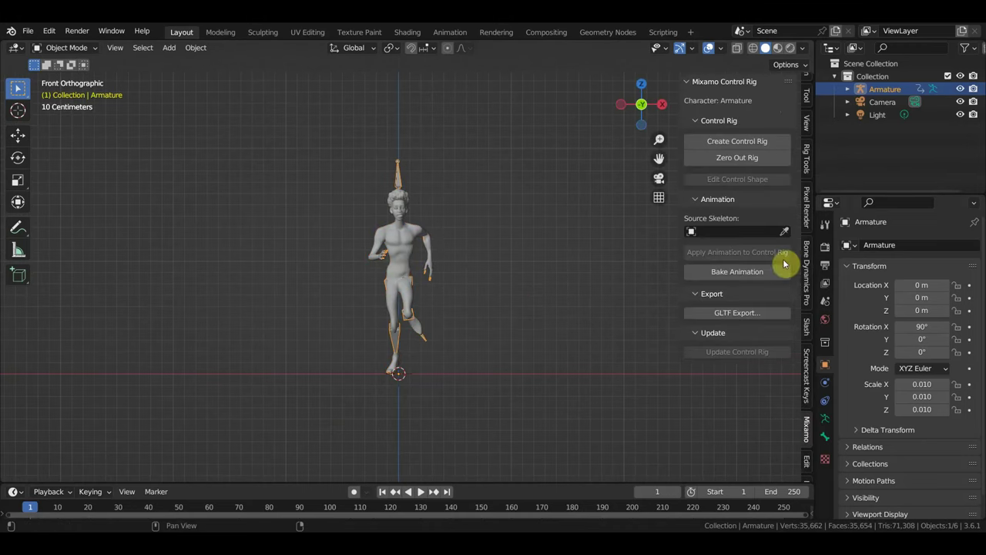
# Step: Create the Mixamo control rig with IK, then play and stop the running animation
pyautogui.click(751, 148)
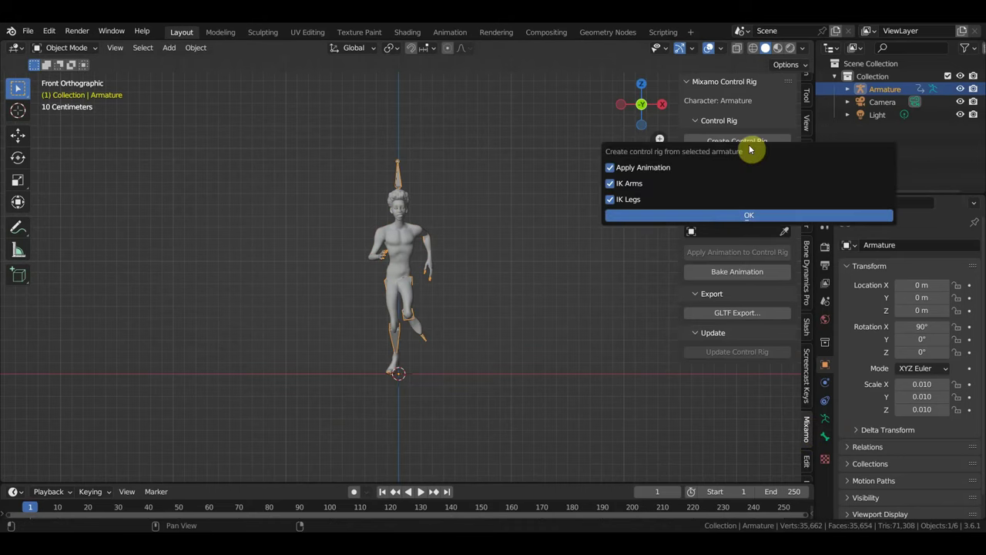
pyautogui.click(749, 217)
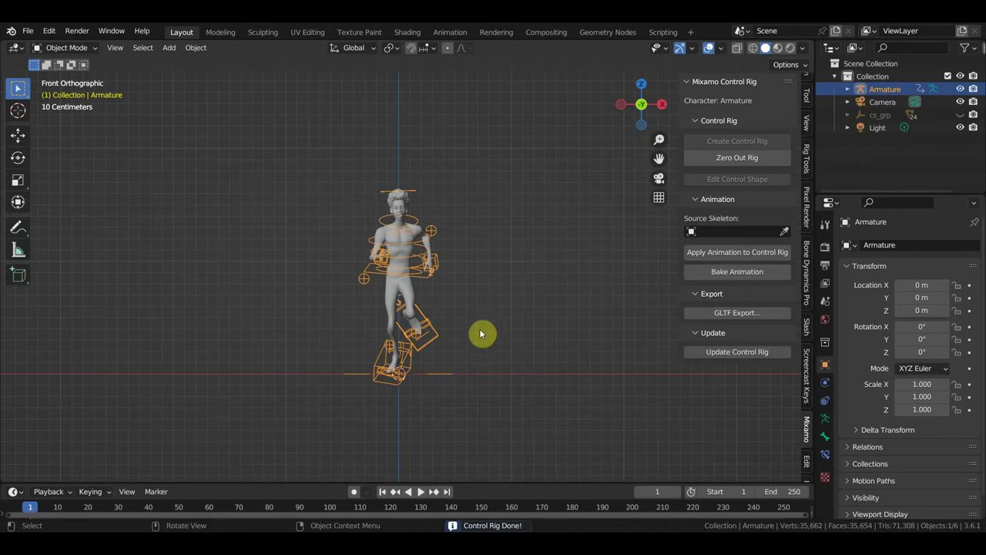
pyautogui.press('space')
pyautogui.scroll(2, 481, 333)
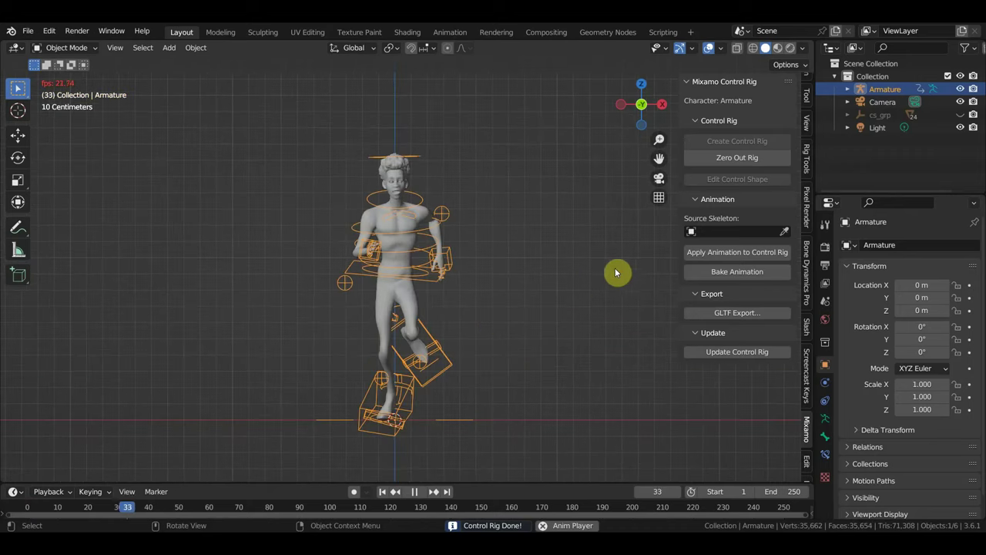
pyautogui.press('n')
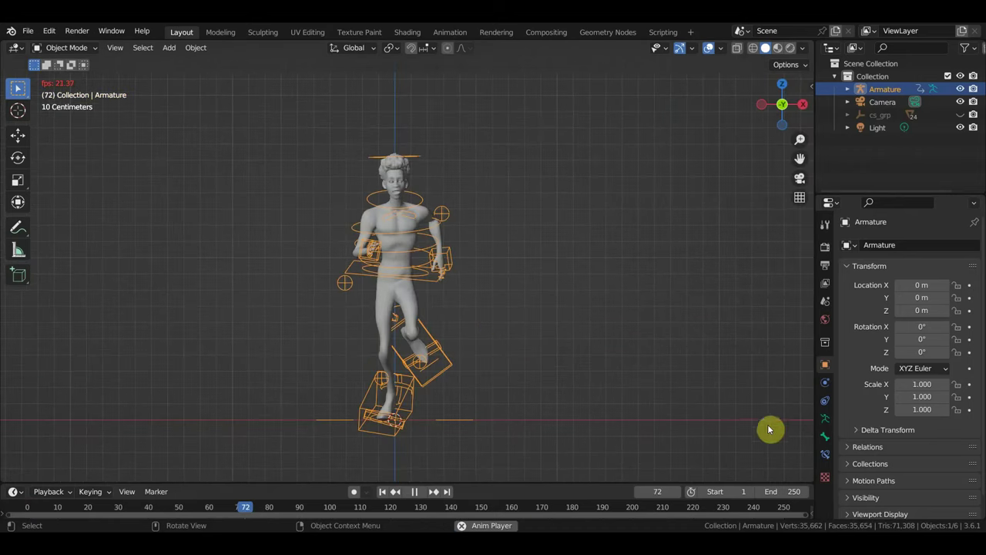
pyautogui.press('space')
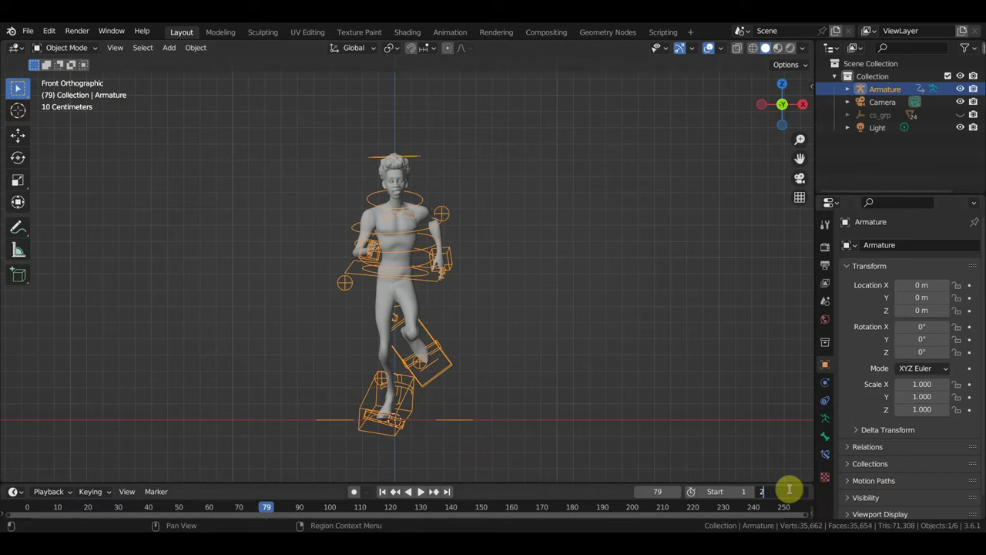
pyautogui.click(783, 491)
pyautogui.write('0')
# Step: Set the animation end frame to 20 and enlarge the timeline
pyautogui.press('Return')
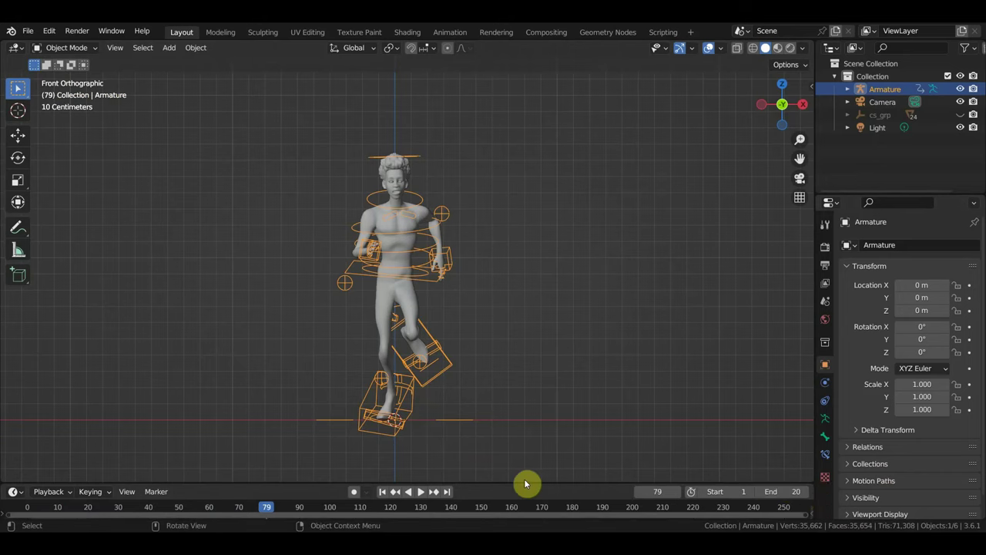
pyautogui.moveTo(527, 481); pyautogui.dragTo(545, 384)
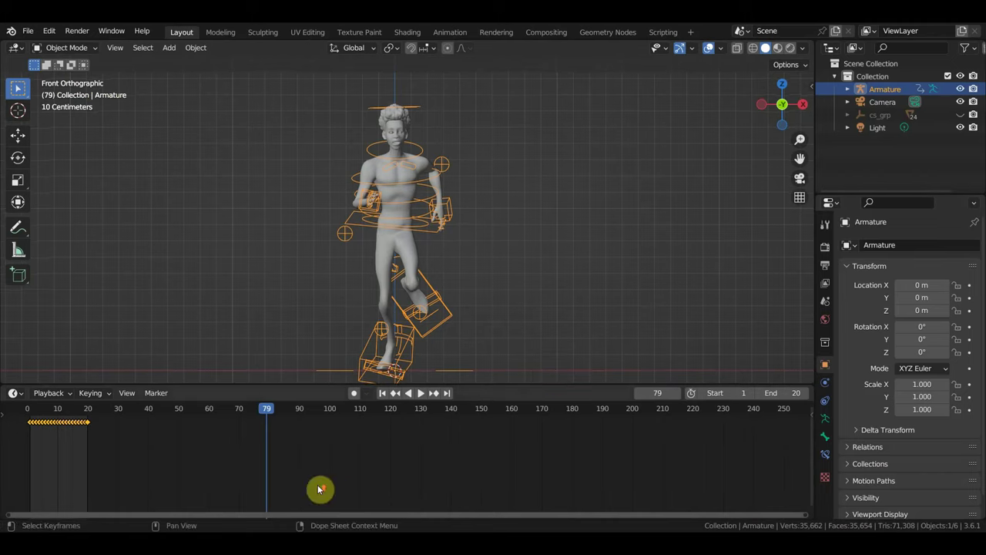
pyautogui.scroll(2, 314, 488)
pyautogui.scroll(-1, 654, 492)
pyautogui.scroll(3, 501, 478)
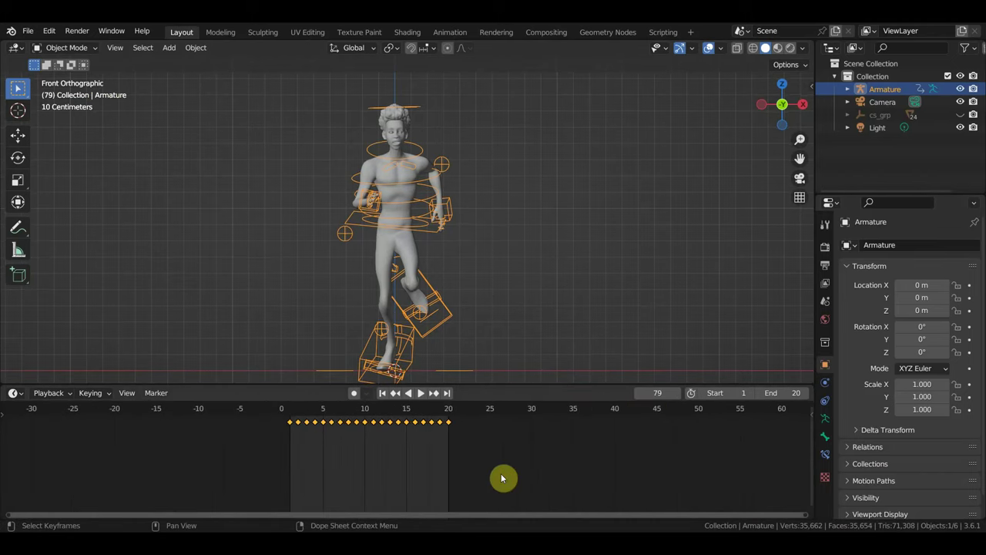
pyautogui.scroll(2, 501, 478)
pyautogui.scroll(1, 501, 478)
pyautogui.scroll(1, 598, 468)
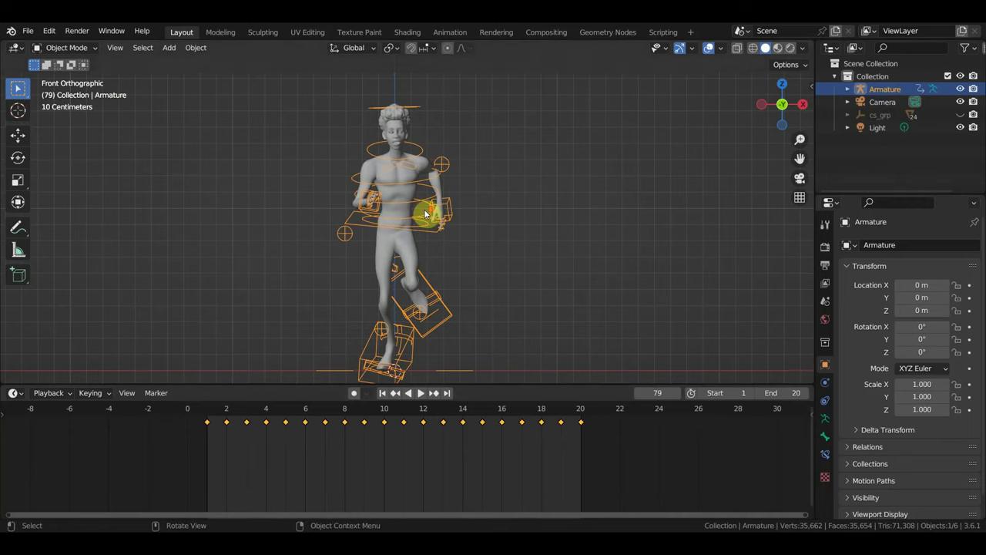
pyautogui.scroll(-1, 425, 214)
# Step: Preview the textured run loop in Material Preview, then open the чел паук_1 body in Shading
pyautogui.press('z')
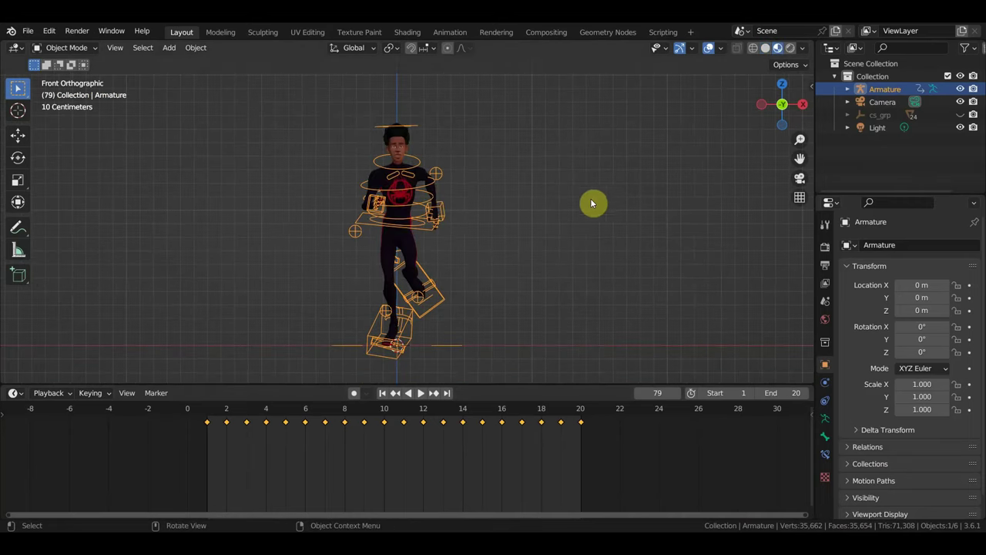
pyautogui.click(709, 48)
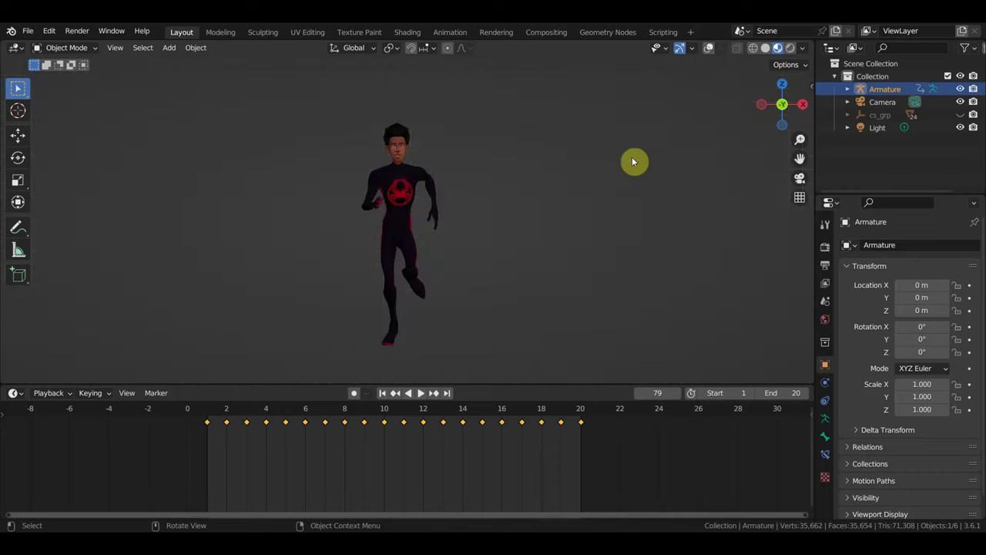
pyautogui.press('space')
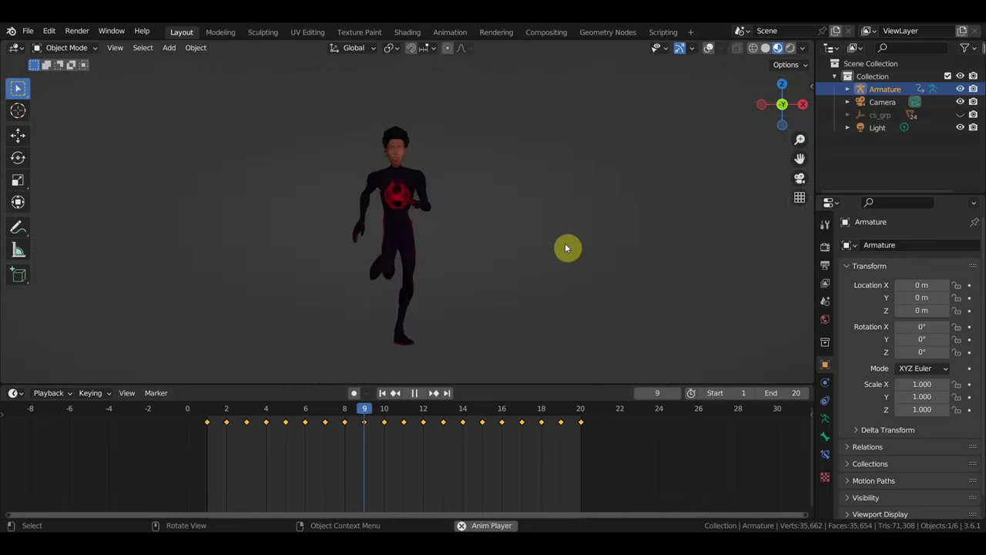
pyautogui.moveTo(550, 275); pyautogui.dragTo(606, 282)
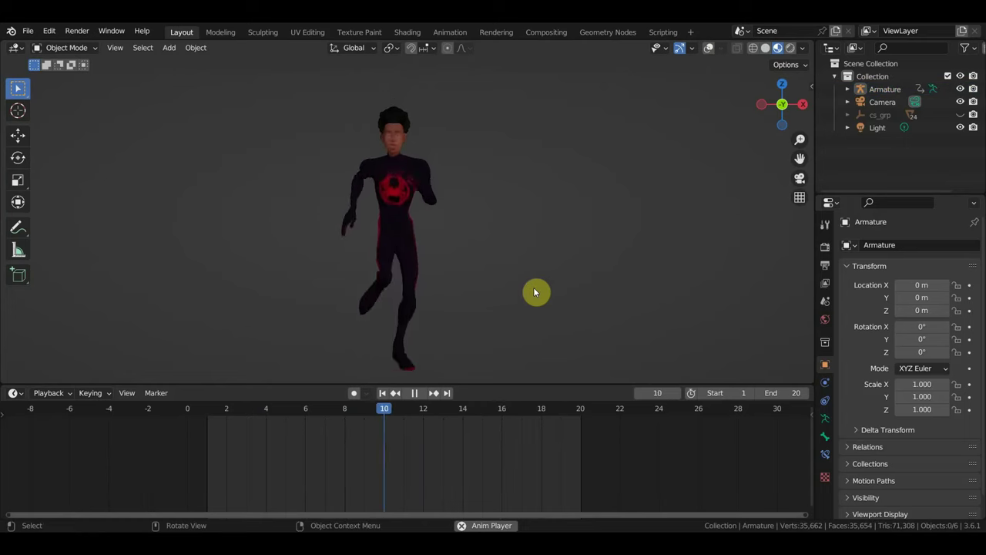
pyautogui.click(404, 208)
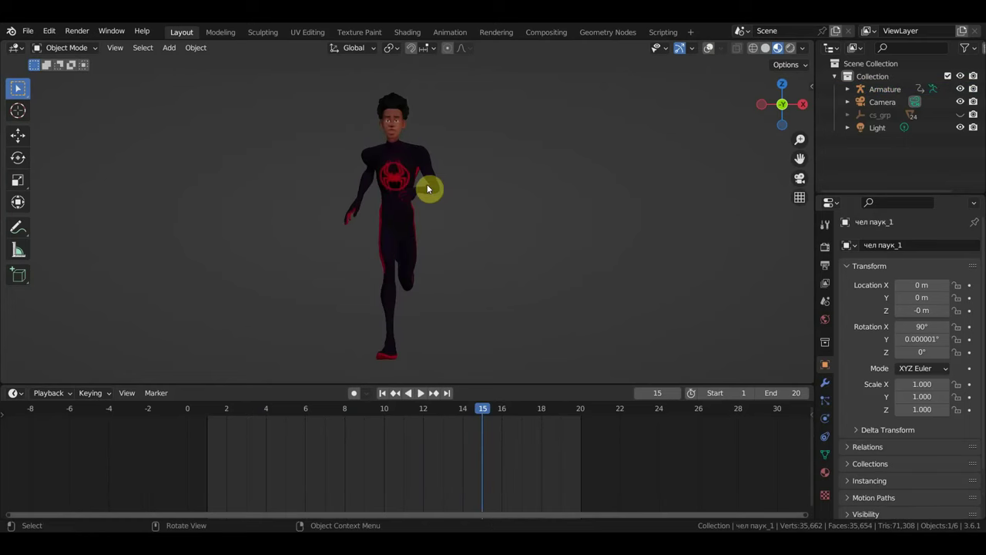
pyautogui.click(708, 49)
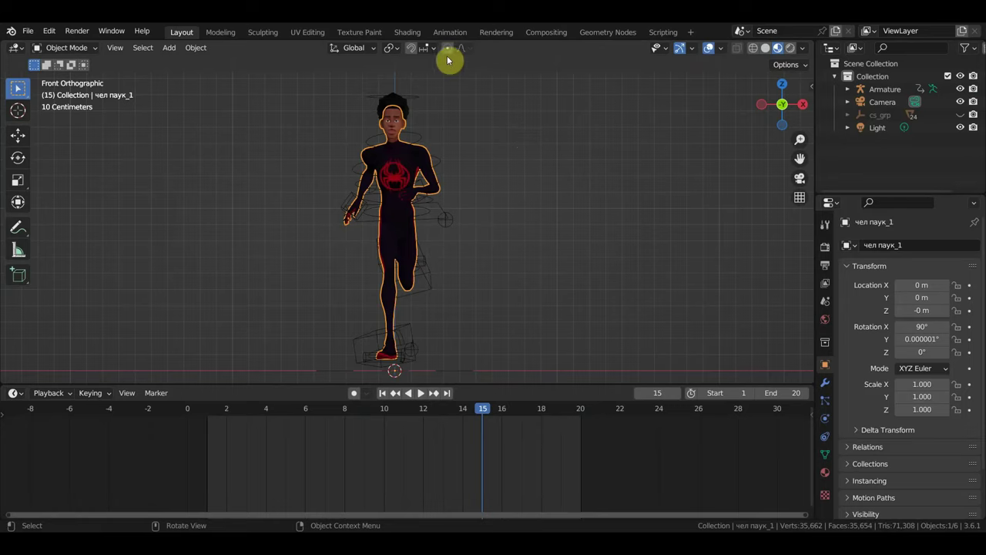
pyautogui.click(405, 32)
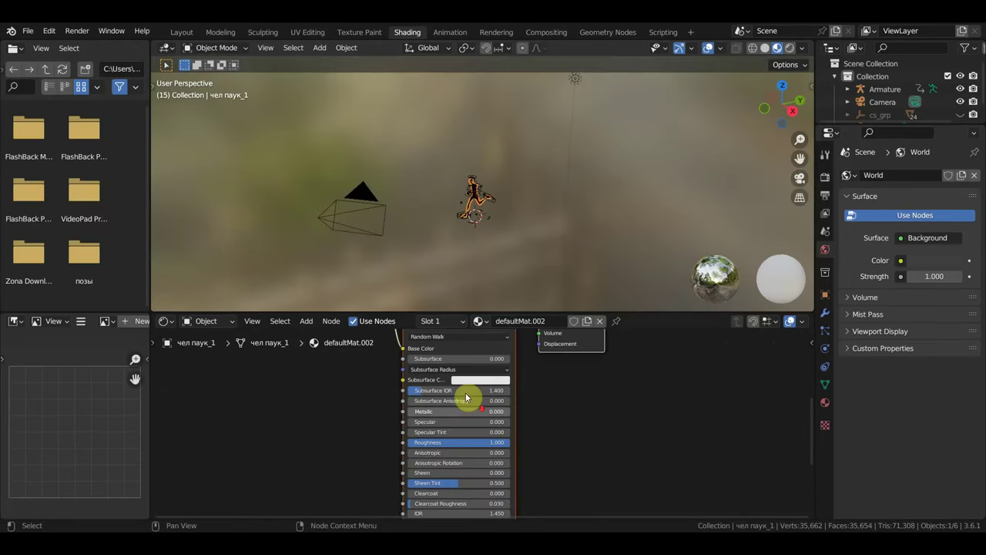
# Step: Bring the body material's Image Texture node into view in the node editor
pyautogui.scroll(-3, 466, 398)
pyautogui.moveTo(502, 409); pyautogui.dragTo(486, 502, button='middle')
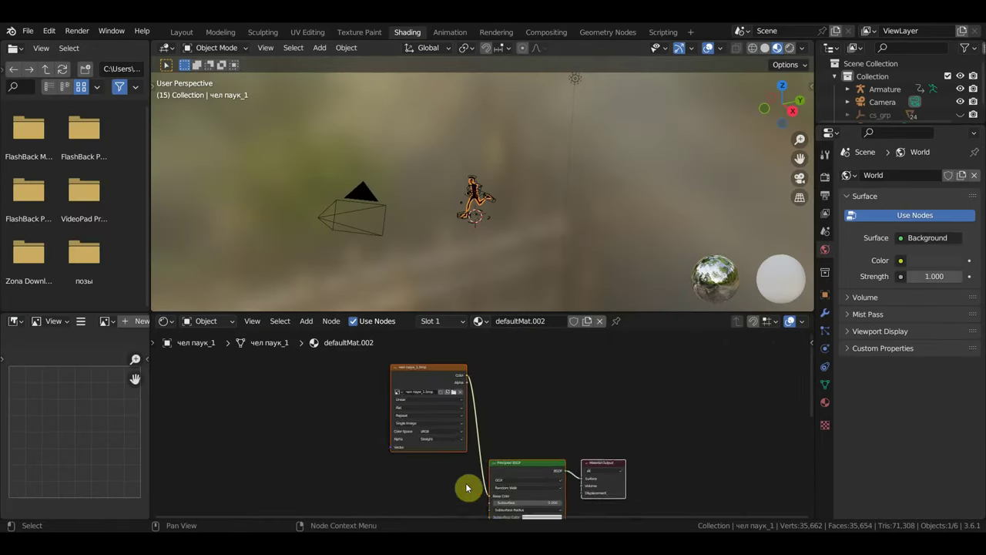
pyautogui.scroll(2, 466, 487)
pyautogui.moveTo(480, 467); pyautogui.dragTo(499, 488, button='middle')
pyautogui.scroll(1, 475, 469)
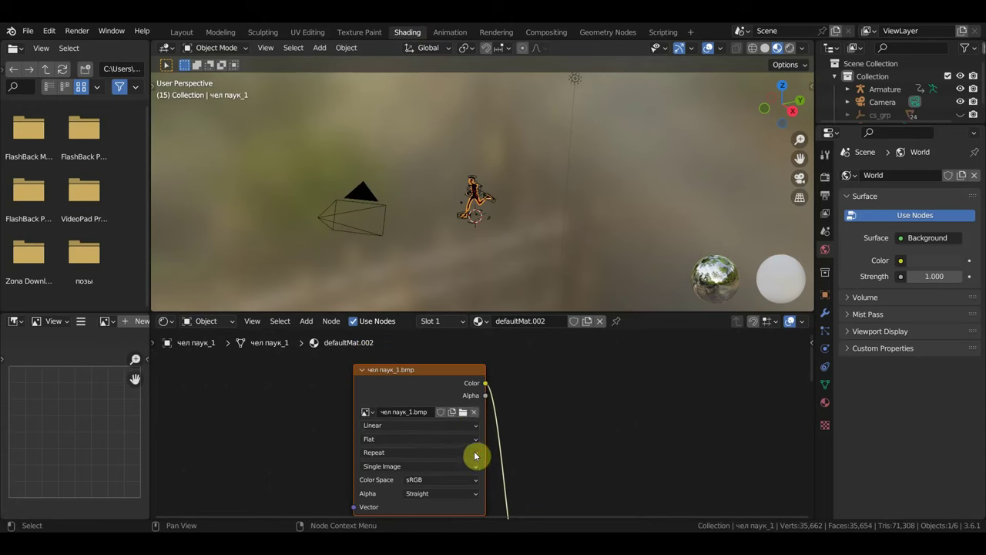
pyautogui.click(463, 413)
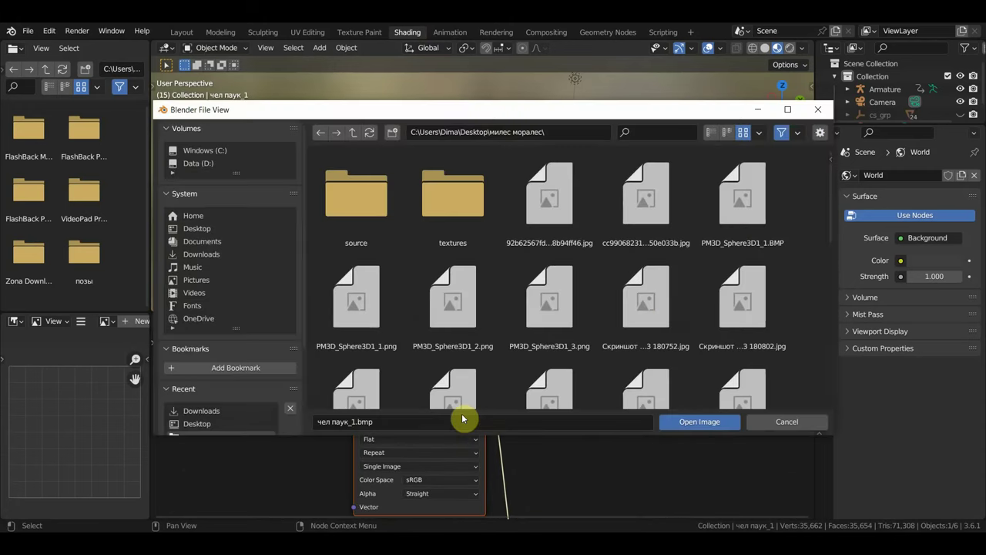
pyautogui.click(796, 423)
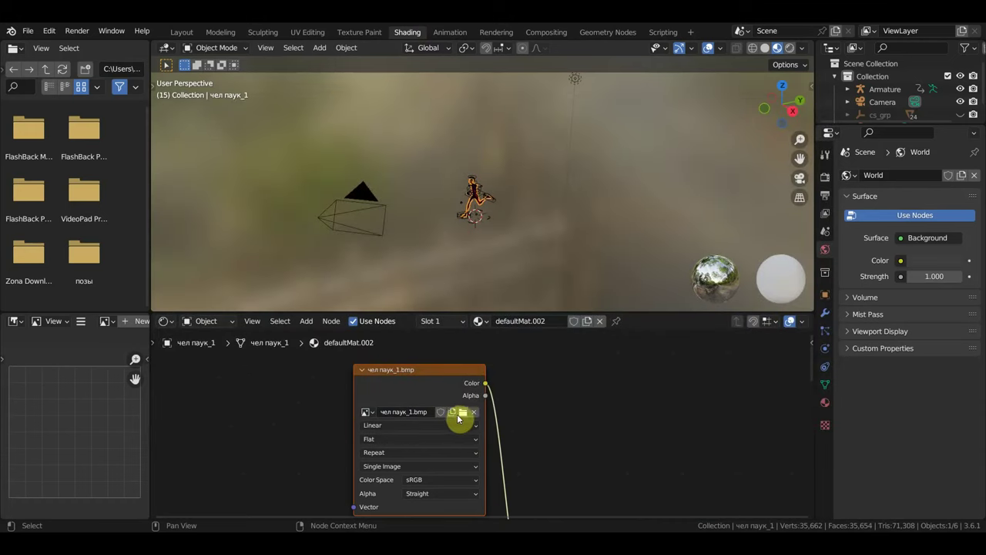
# Step: Load чел паук_1.png into the Image Texture node in place of the .bmp
pyautogui.click(466, 413)
pyautogui.scroll(-1, 475, 326)
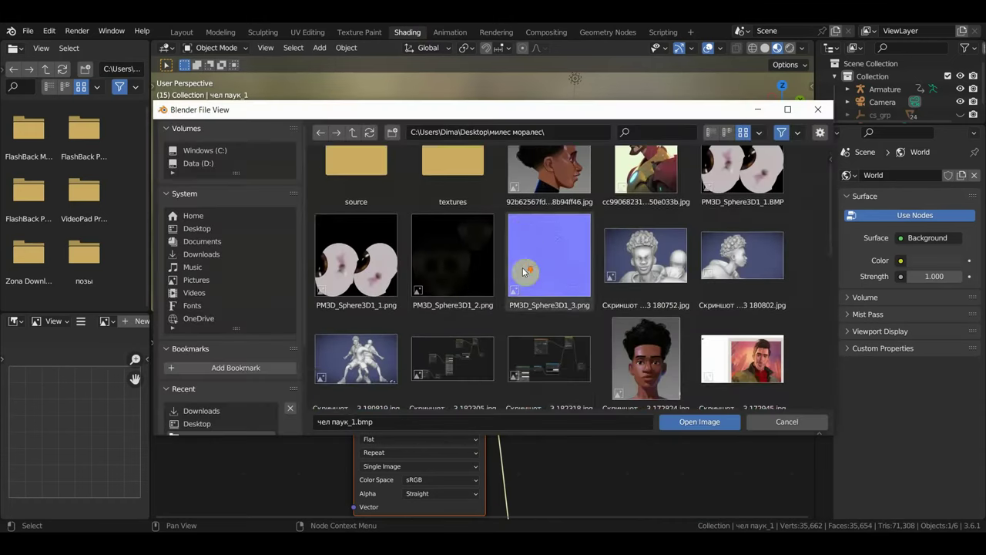
pyautogui.scroll(-2, 529, 283)
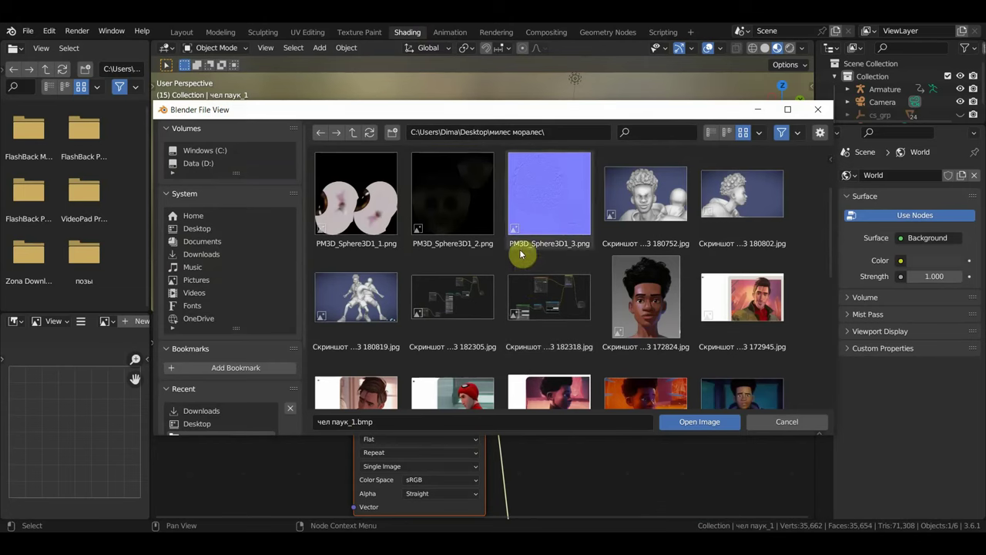
pyautogui.scroll(-2, 466, 231)
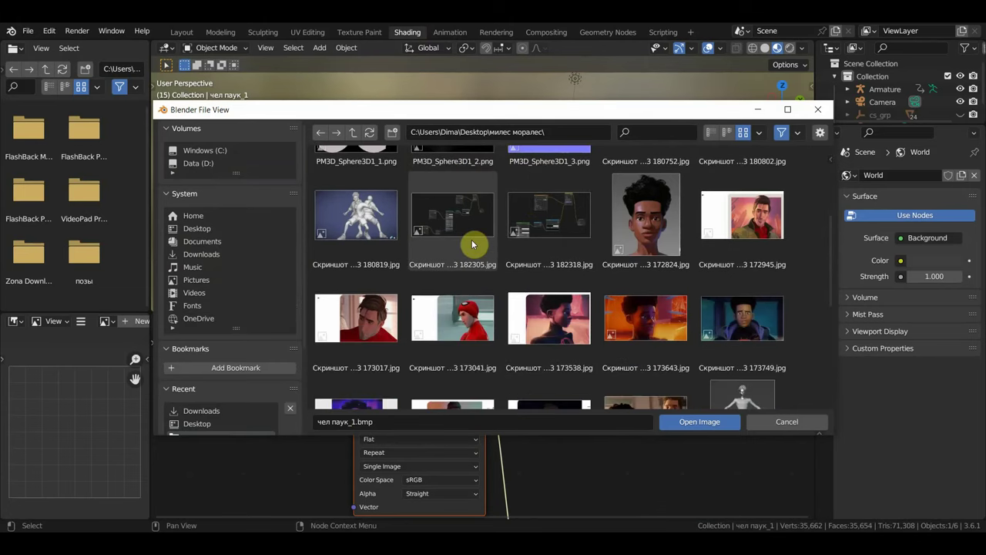
pyautogui.scroll(-2, 475, 249)
pyautogui.scroll(-2, 482, 260)
pyautogui.scroll(-2, 486, 266)
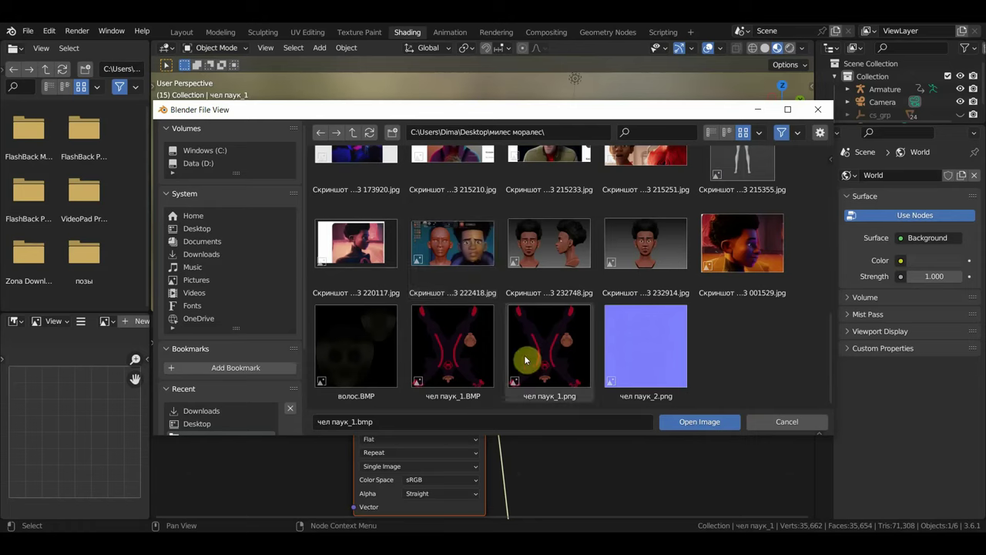
pyautogui.doubleClick(554, 354)
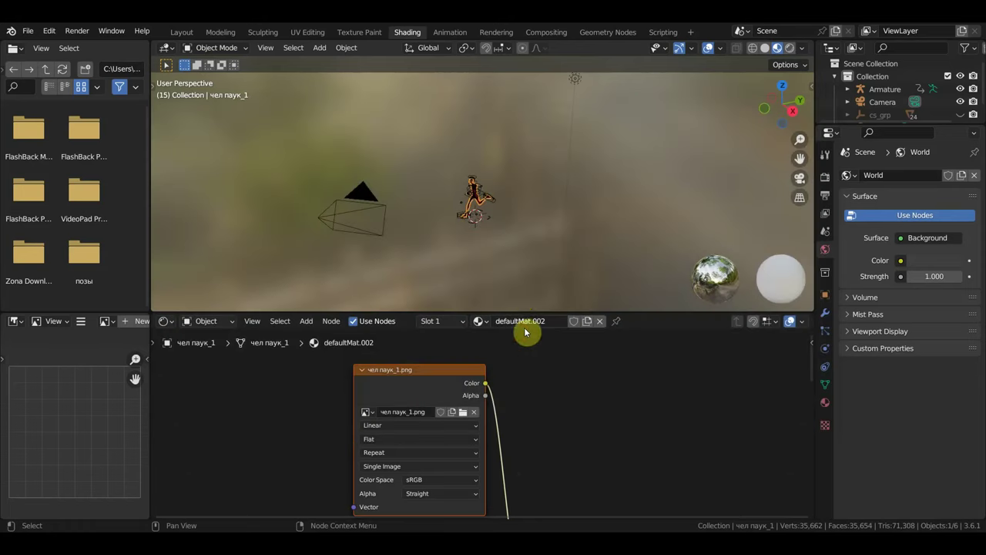
pyautogui.scroll(2, 517, 257)
pyautogui.scroll(3, 501, 247)
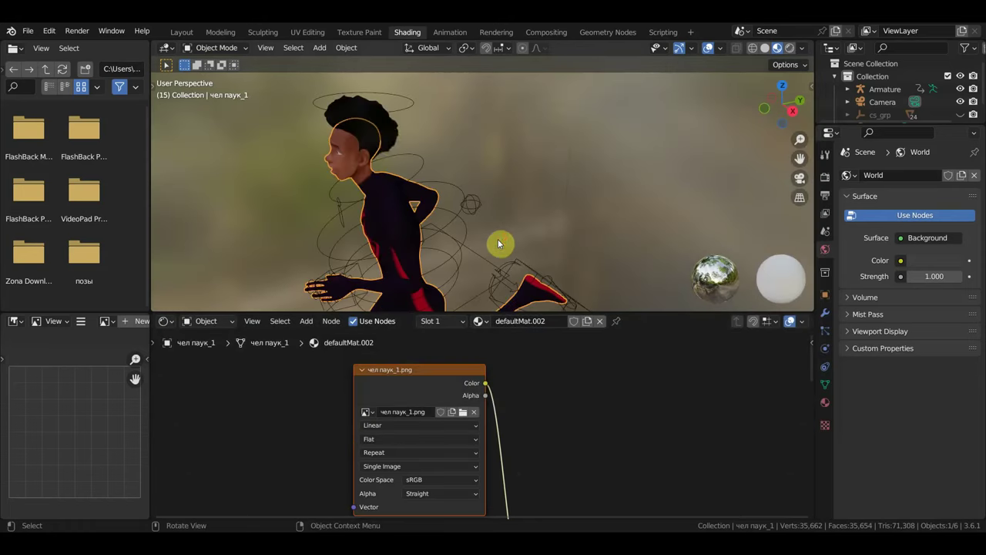
# Step: Load PM3D_Sphere3D1_2.png as the hair object's texture
pyautogui.click(391, 138)
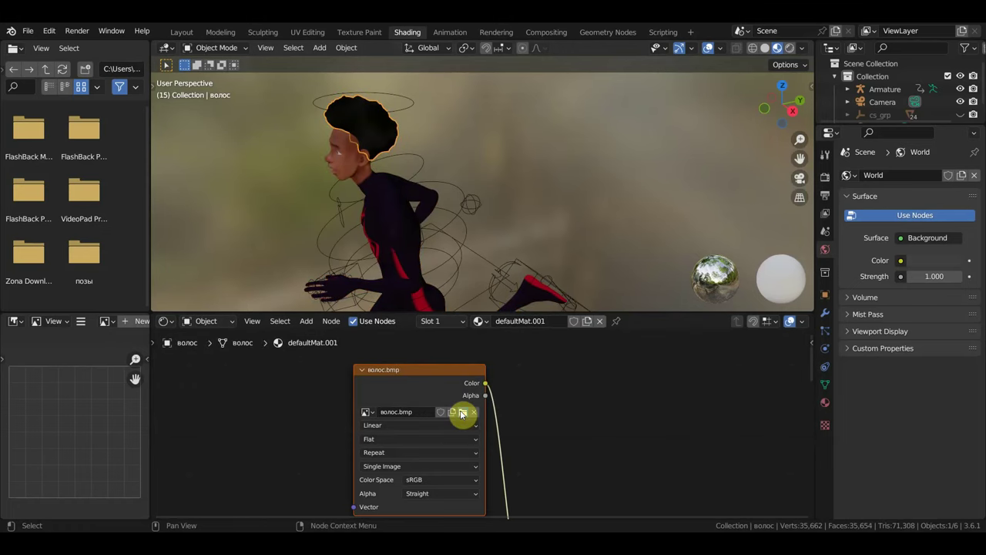
pyautogui.click(462, 414)
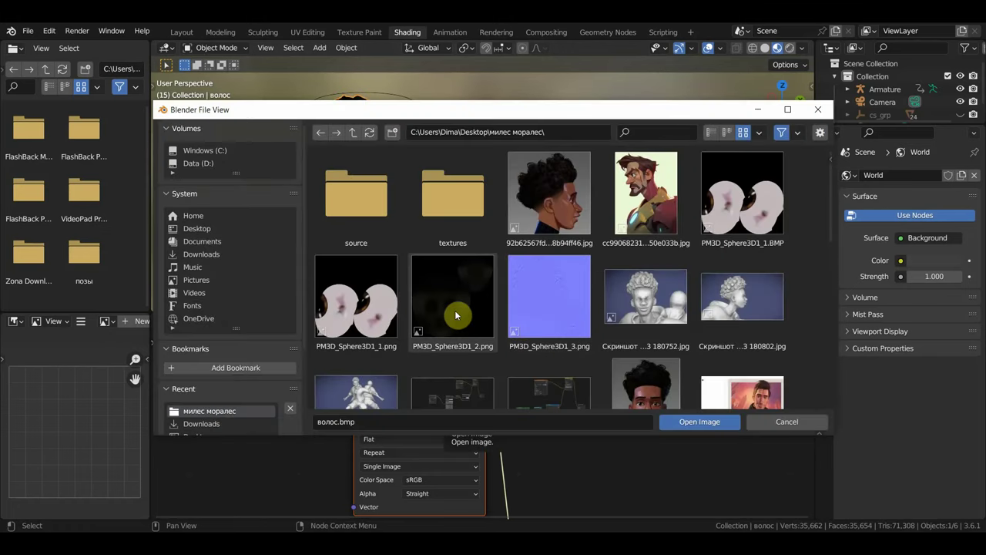
pyautogui.doubleClick(455, 315)
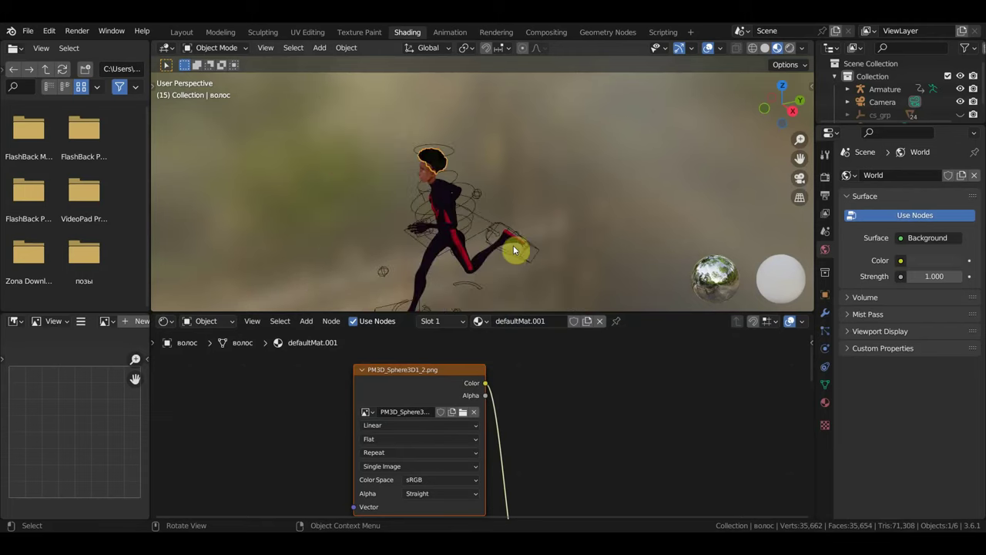
# Step: Select the eye sphere and load PM3D_Sphere3D1_1.png as its texture
pyautogui.moveTo(511, 254)
pyautogui.mouseDown(button='middle')
pyautogui.moveTo(629, 264)
pyautogui.moveTo(612, 249)
pyautogui.moveTo(576, 288)
pyautogui.moveTo(577, 254)
pyautogui.mouseUp(button='middle')
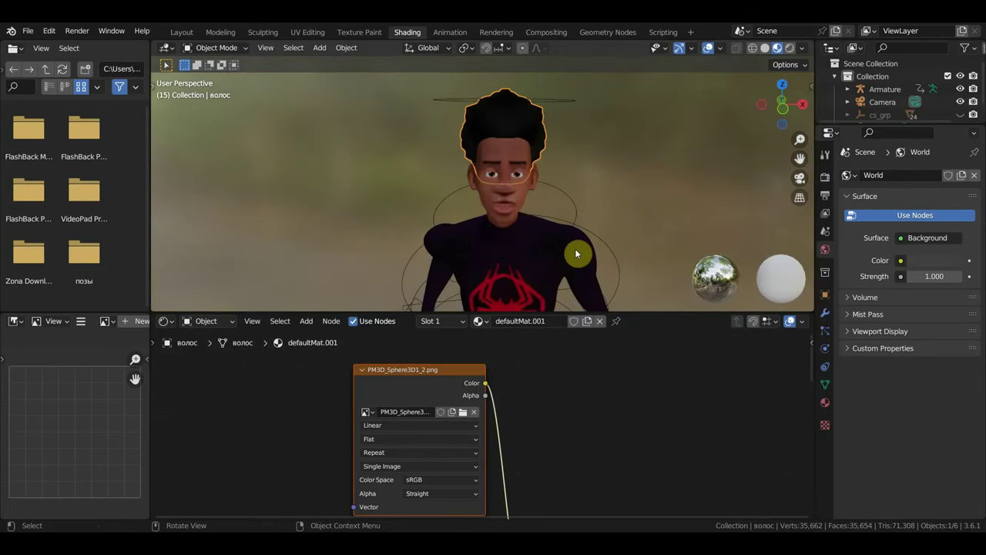
pyautogui.click(517, 179)
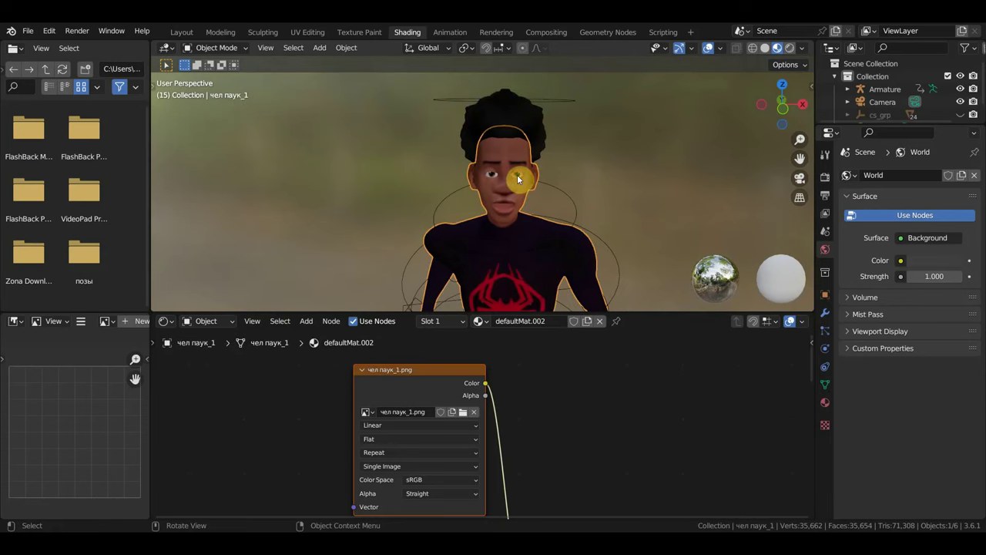
pyautogui.click(517, 178)
pyautogui.click(462, 412)
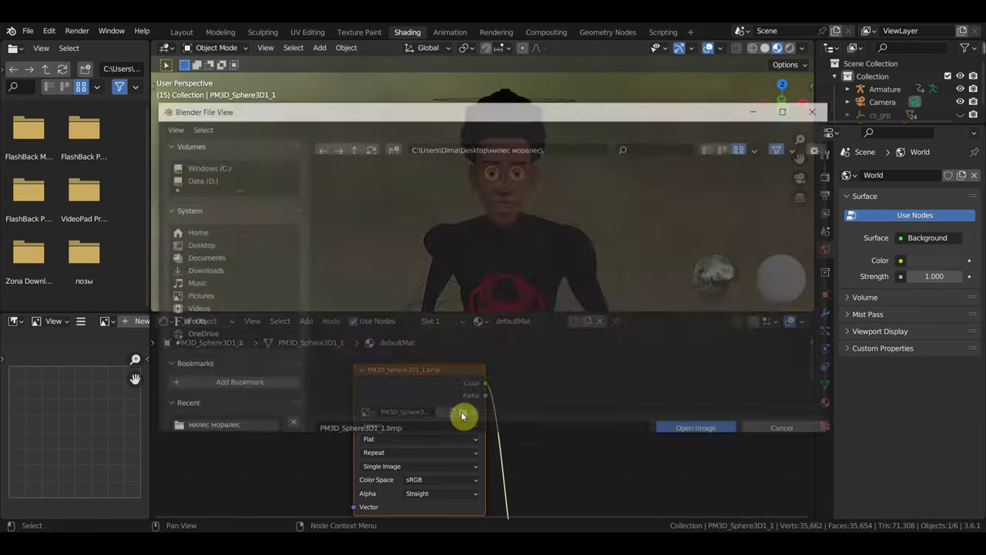
pyautogui.click(363, 339)
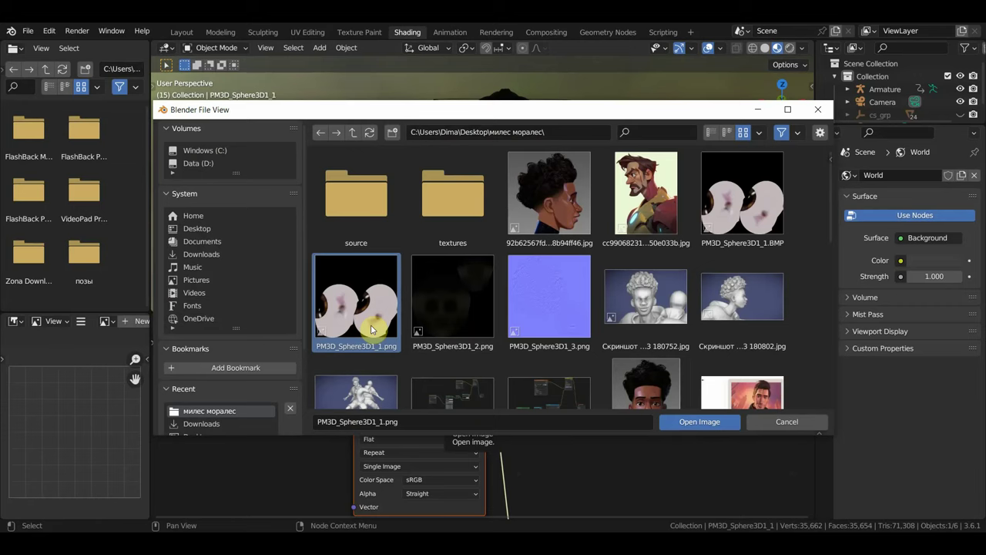
pyautogui.click(700, 422)
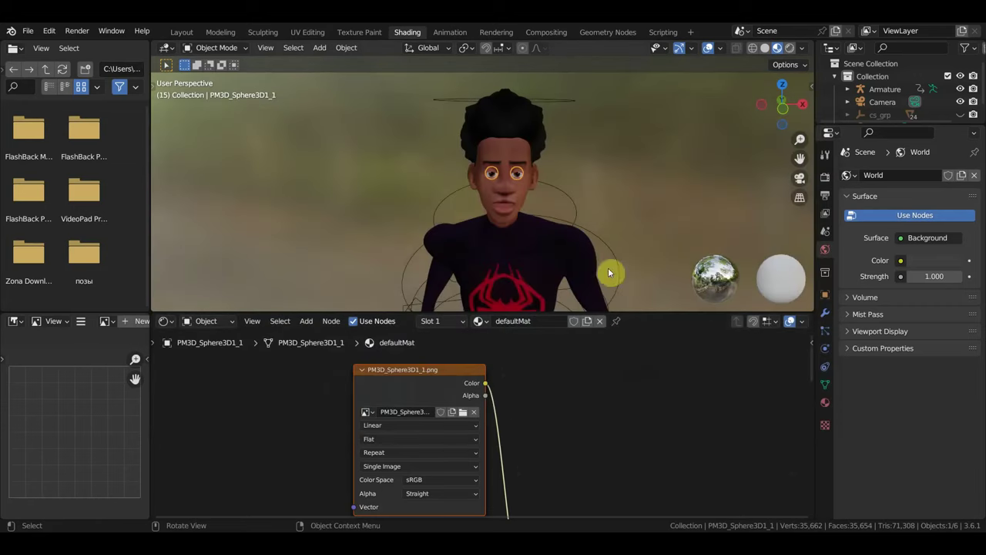
pyautogui.scroll(-3, 537, 252)
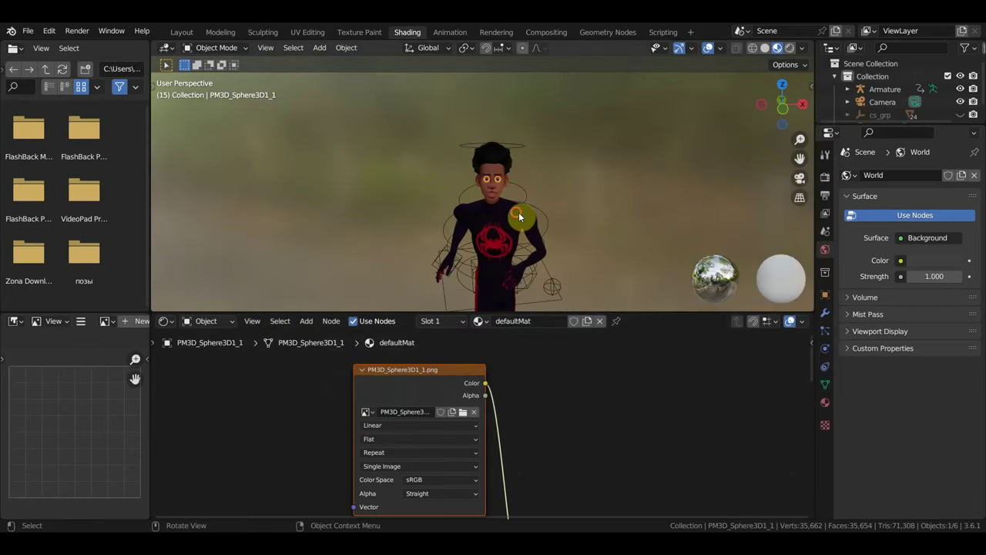
# Step: Delete the body material's Principled BSDF node and shift Material Output to the right
pyautogui.click(518, 216)
pyautogui.scroll(-2, 560, 460)
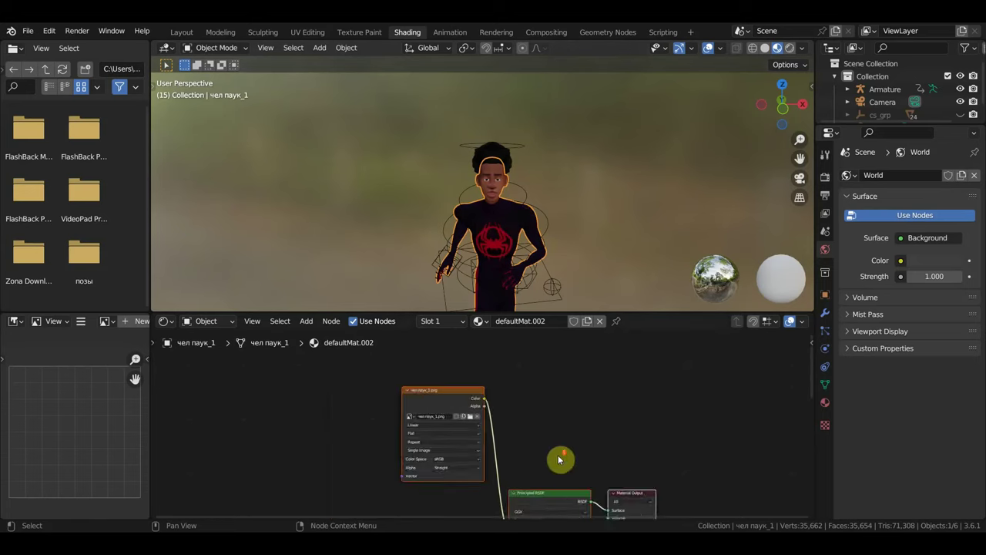
pyautogui.scroll(-3, 560, 460)
pyautogui.scroll(-2, 563, 460)
pyautogui.moveTo(561, 440); pyautogui.dragTo(549, 412, button='middle')
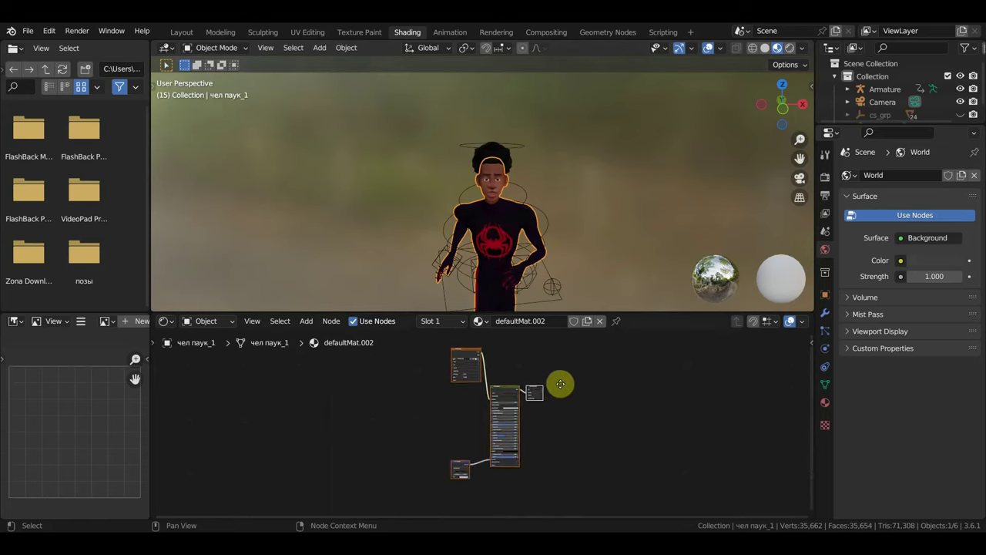
pyautogui.scroll(1, 550, 412)
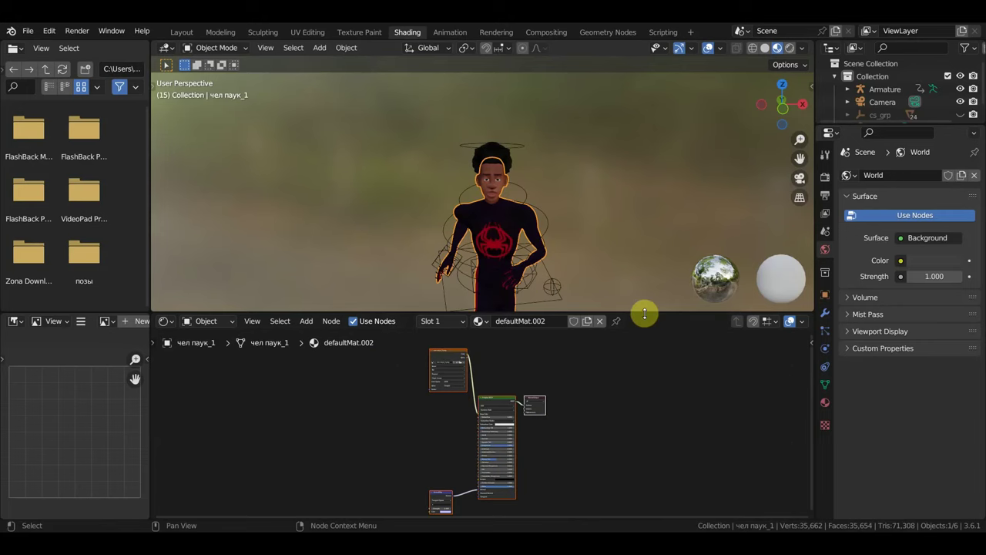
pyautogui.moveTo(643, 313); pyautogui.dragTo(657, 237)
pyautogui.scroll(2, 581, 371)
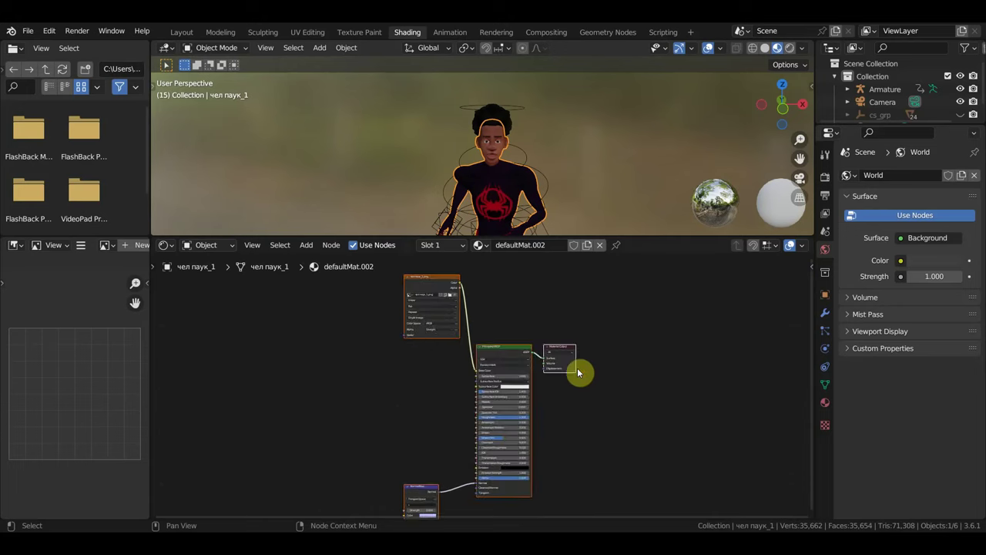
pyautogui.click(522, 489)
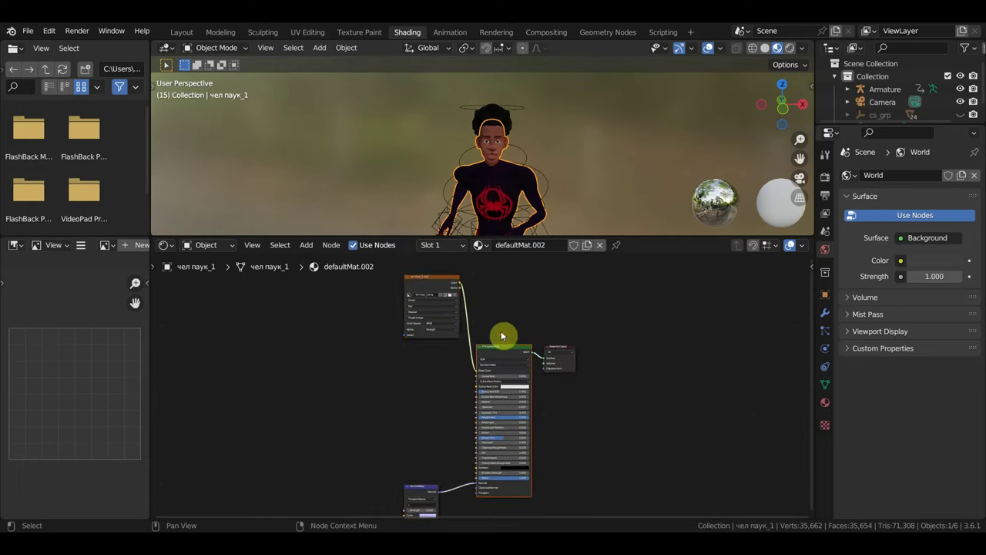
pyautogui.press('x')
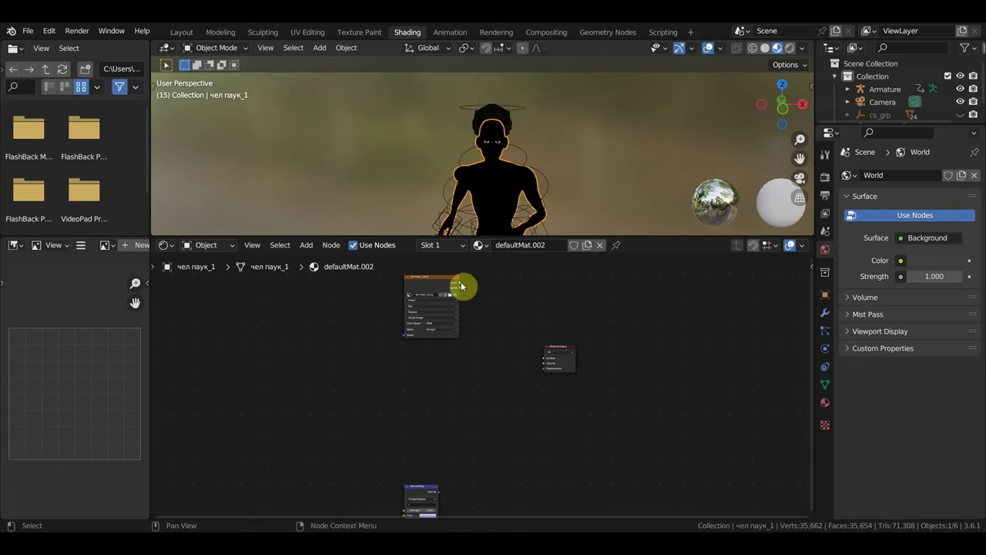
pyautogui.moveTo(558, 352)
pyautogui.mouseDown()
pyautogui.moveTo(611, 342)
pyautogui.moveTo(668, 347)
pyautogui.mouseUp()
# Step: Find the 'Вроде настройка персам' post on the VK wall and open its node-setup photo
pyautogui.scroll(2, 548, 378)
pyautogui.moveTo(558, 372)
pyautogui.mouseDown(button='middle')
pyautogui.moveTo(492, 464)
pyautogui.moveTo(508, 458)
pyautogui.mouseUp(button='middle')
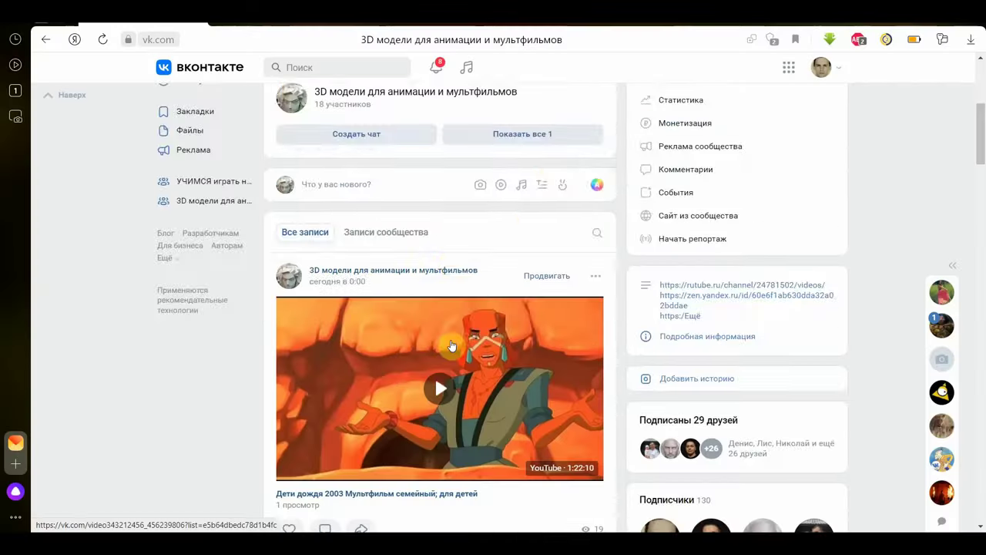
pyautogui.scroll(-5, 453, 347)
pyautogui.scroll(5, 453, 347)
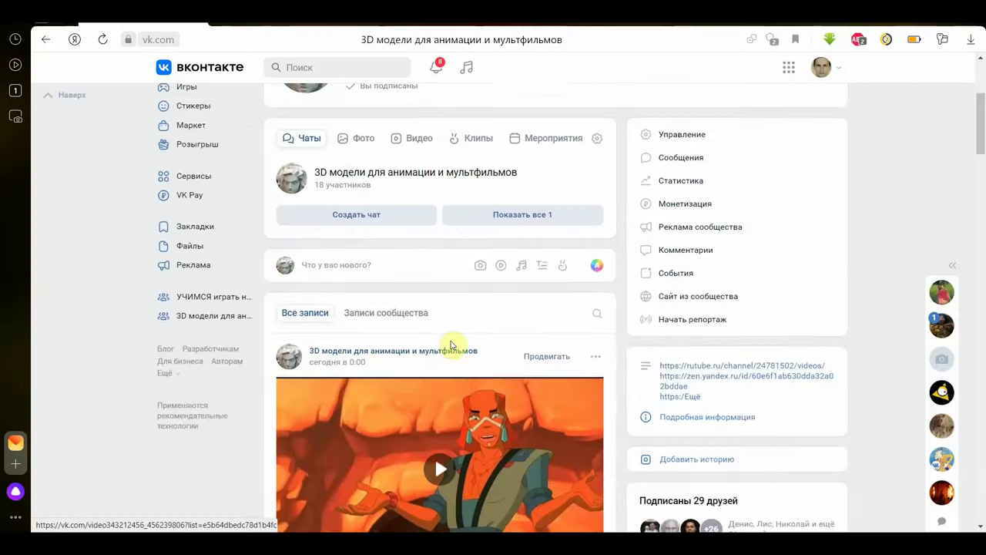
pyautogui.scroll(3, 454, 344)
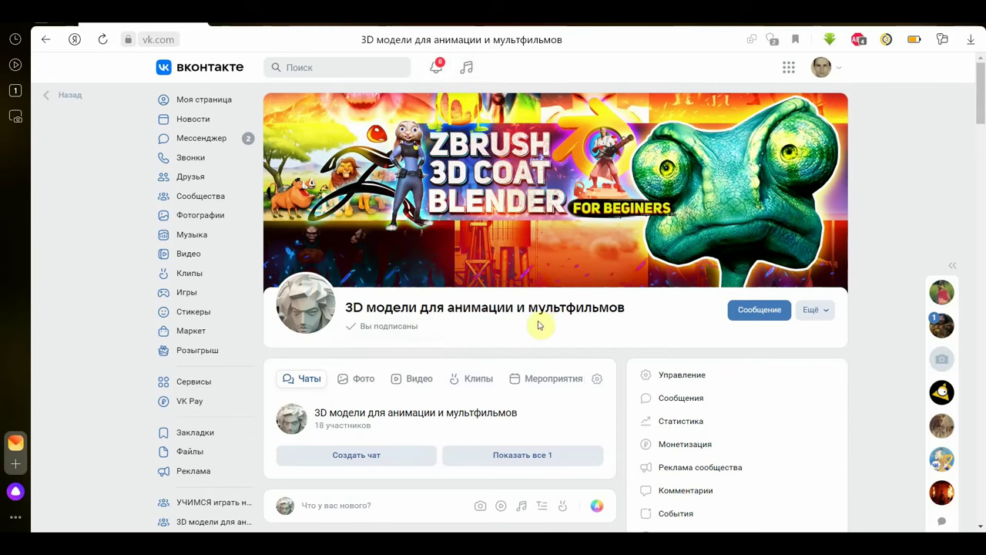
pyautogui.scroll(-1, 545, 327)
pyautogui.scroll(-5, 543, 323)
pyautogui.scroll(-3, 539, 316)
pyautogui.scroll(1, 535, 304)
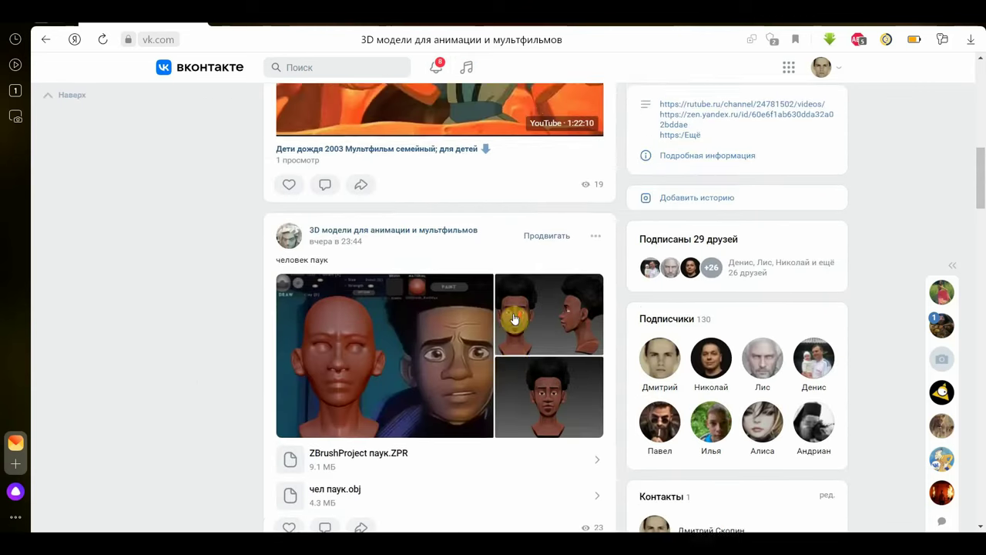
pyautogui.scroll(3, 533, 297)
pyautogui.scroll(-3, 466, 345)
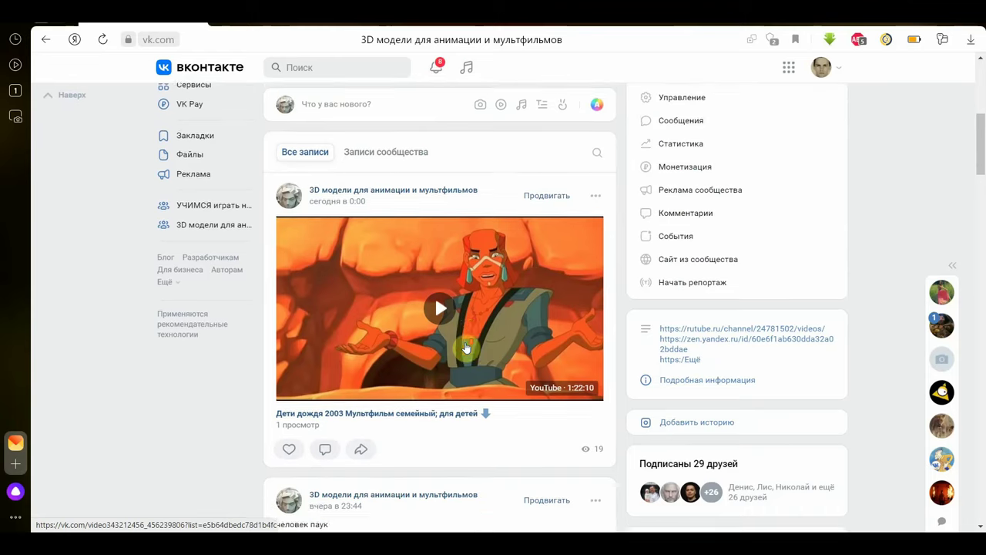
pyautogui.scroll(-6, 466, 345)
pyautogui.scroll(-4, 468, 347)
pyautogui.scroll(-3, 470, 348)
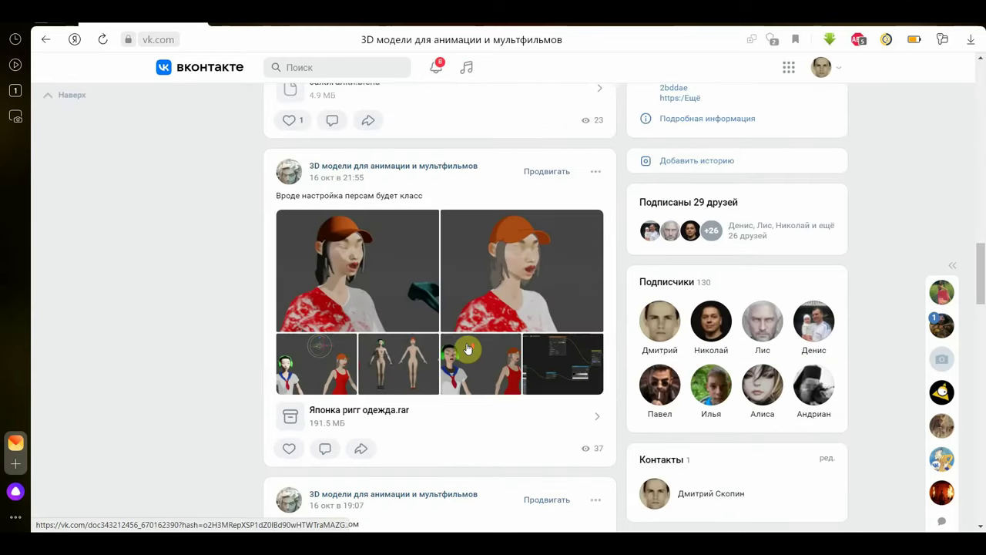
pyautogui.click(557, 370)
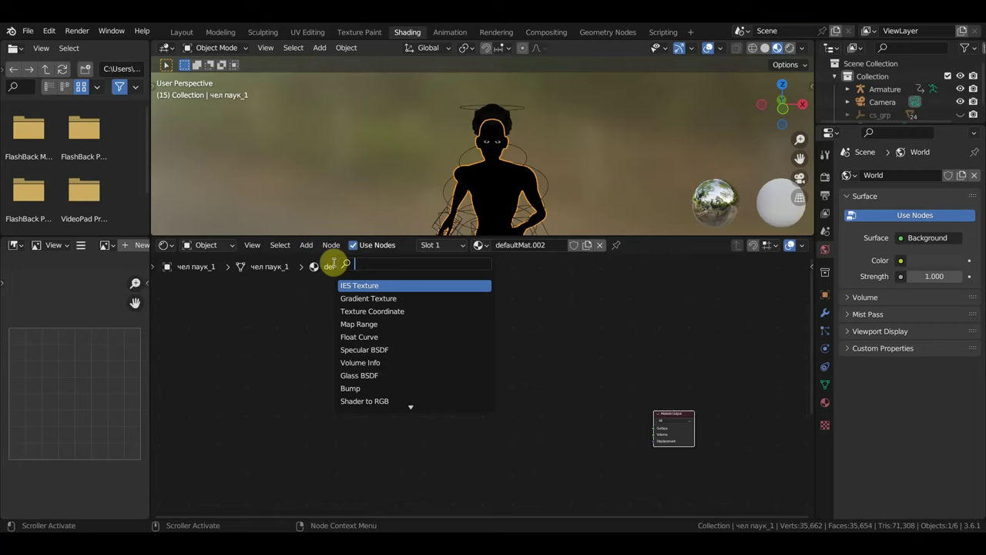
# Step: Add a Mix node beside Material Output and a Color Ramp node to the body material
pyautogui.write('mi')
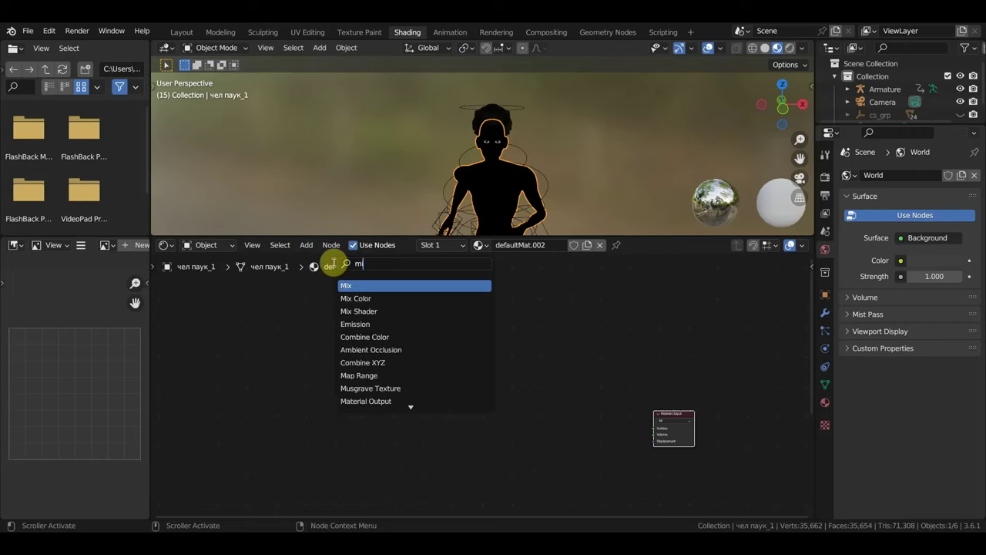
pyautogui.write('x')
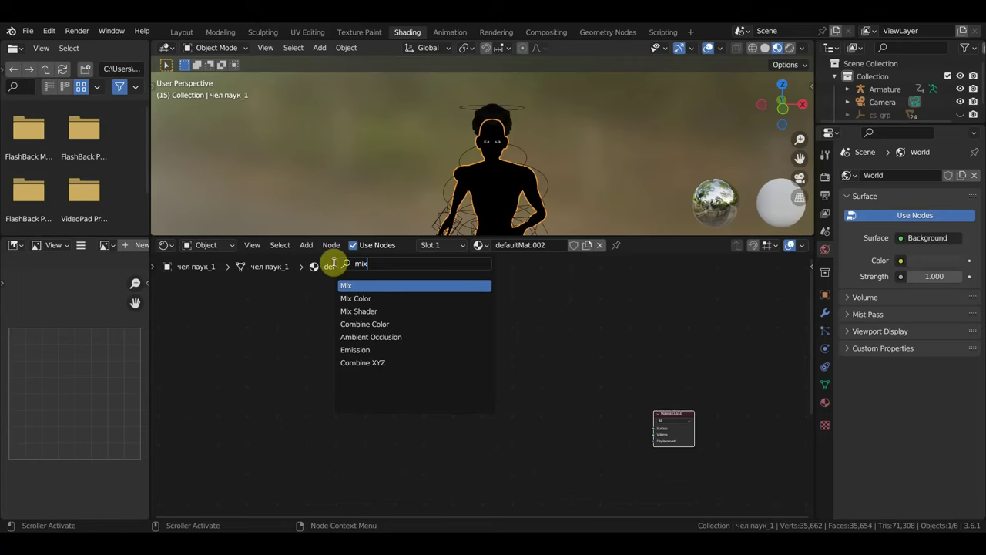
pyautogui.click(367, 285)
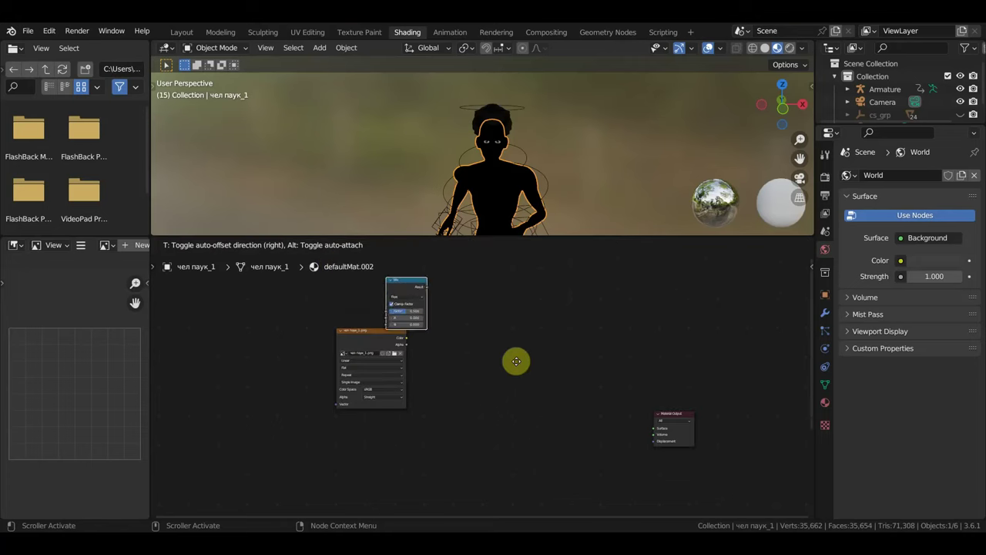
pyautogui.click(616, 414)
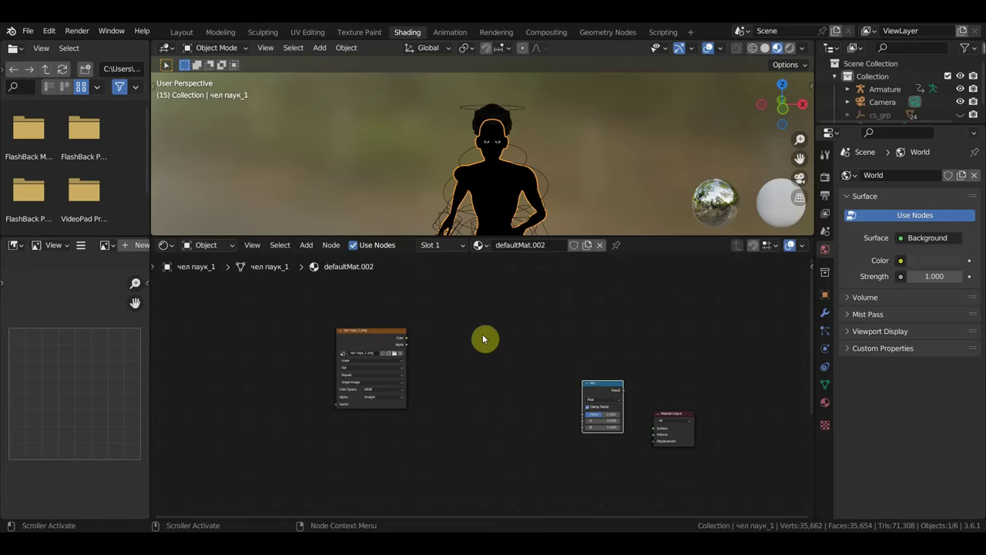
pyautogui.click(307, 245)
pyautogui.moveTo(324, 278)
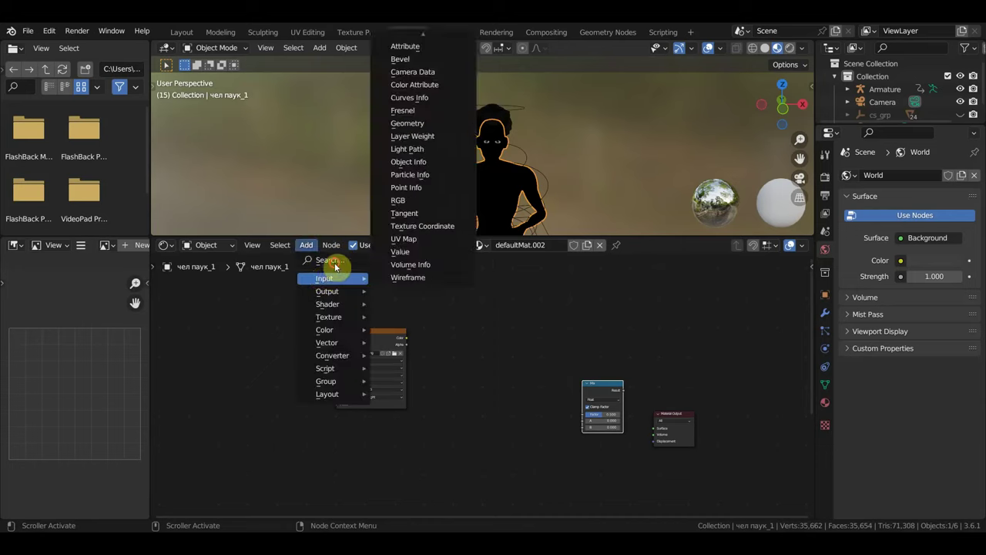
pyautogui.click(331, 260)
pyautogui.write('c')
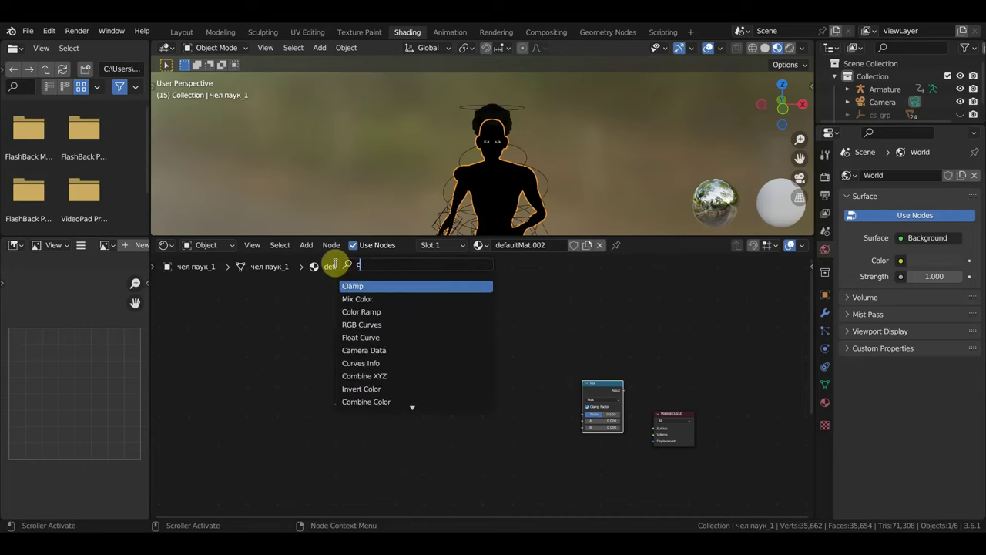
pyautogui.write('olo')
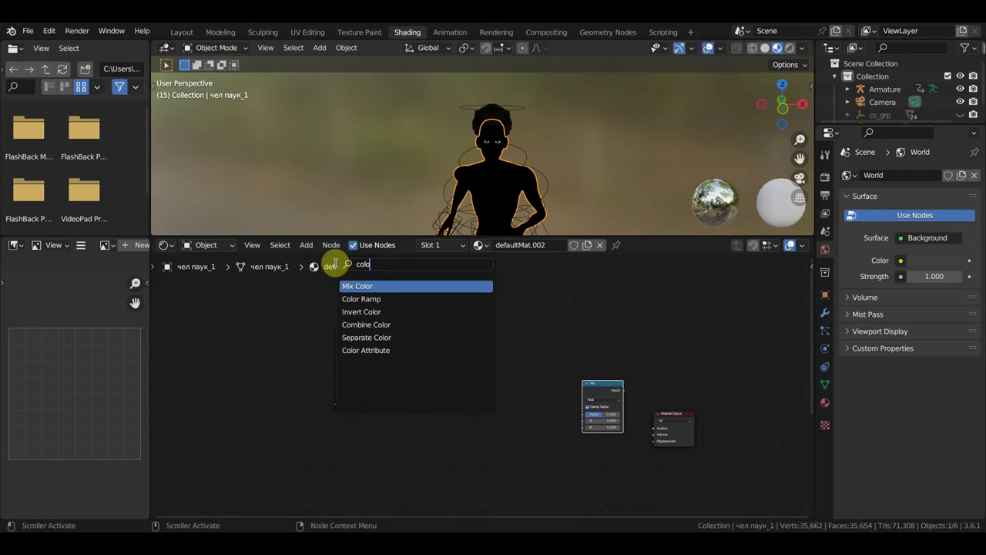
pyautogui.click(372, 302)
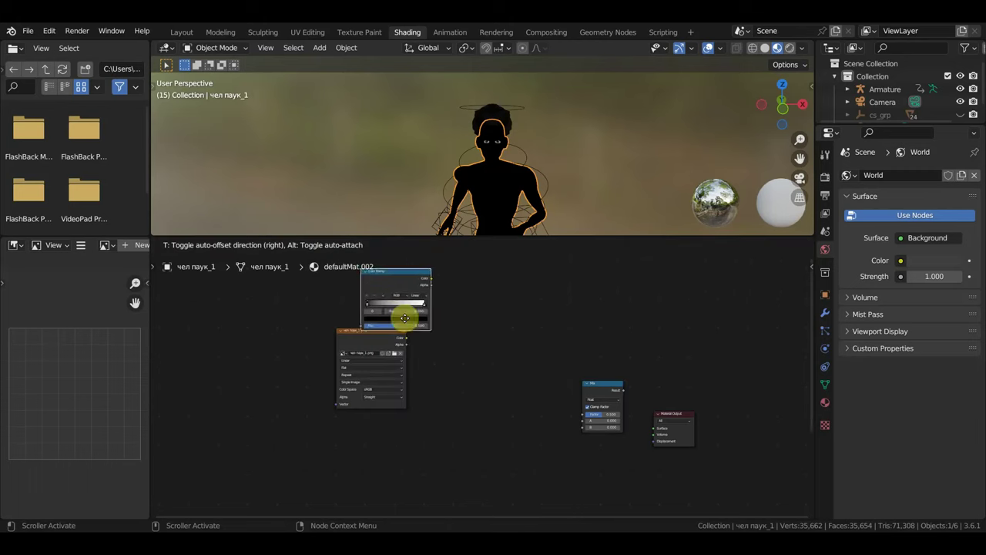
pyautogui.click(502, 357)
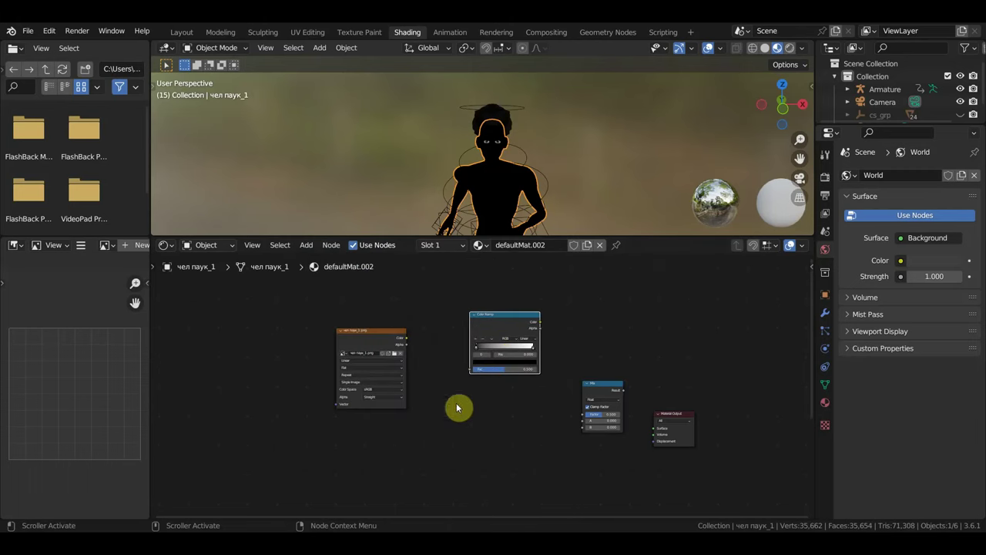
# Step: Add a Shader to RGB node below the Color Ramp
pyautogui.click(307, 245)
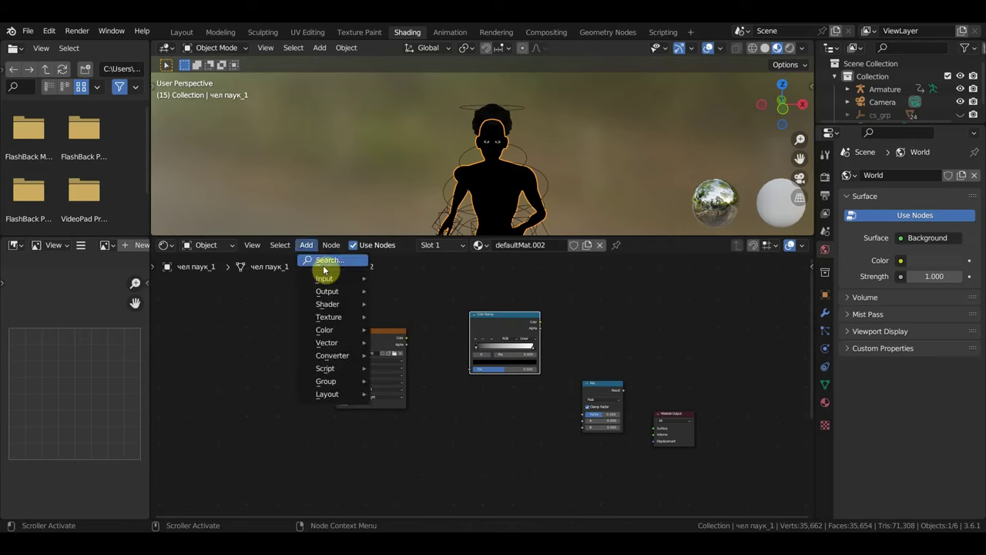
pyautogui.click(325, 261)
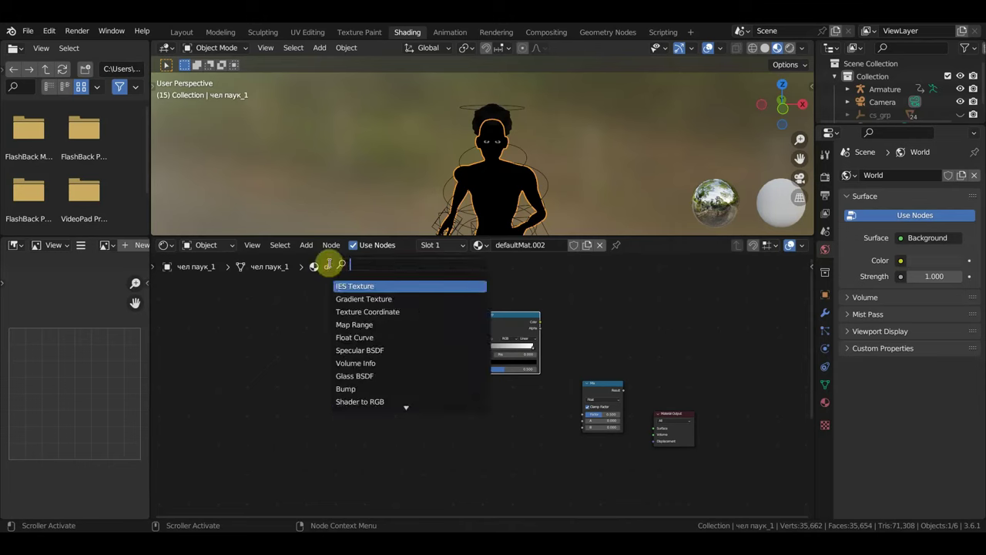
pyautogui.write('to')
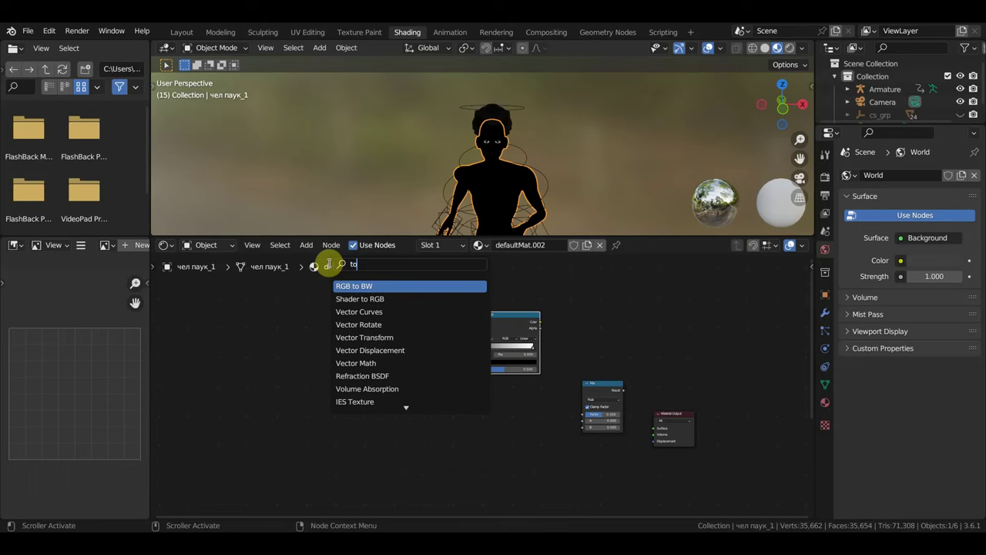
pyautogui.click(362, 300)
pyautogui.click(524, 469)
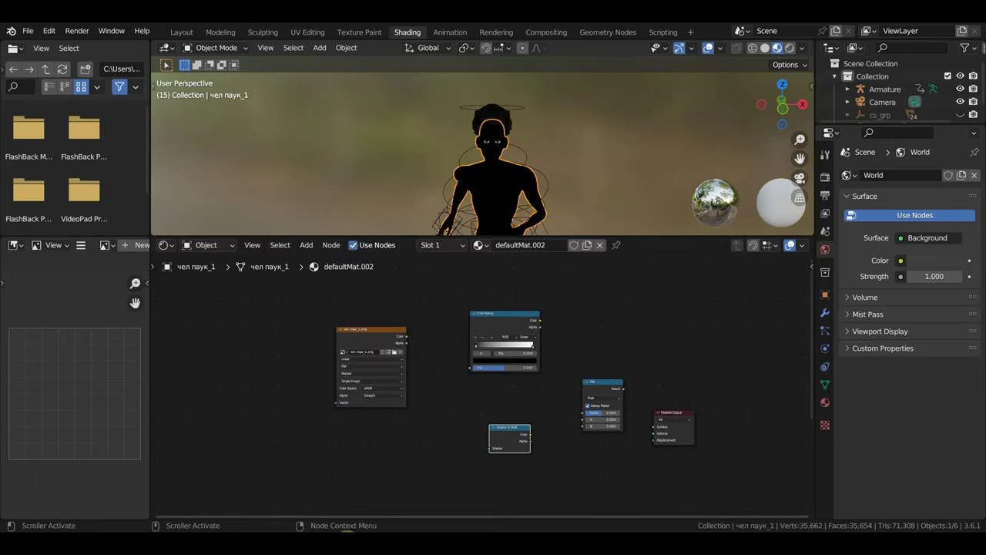
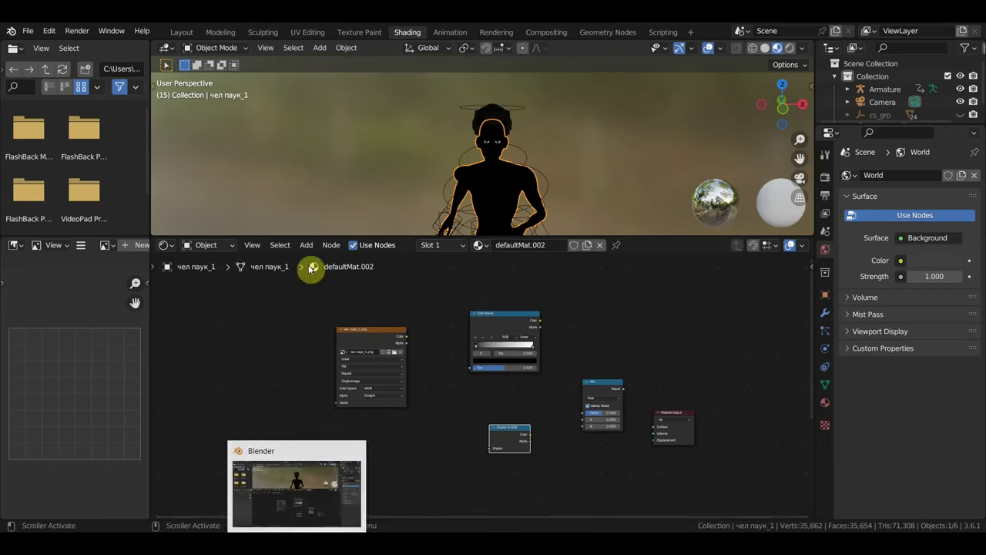
# Step: Add a Principled BSDF node to the defaultMat.002 material by searching 'pr'
pyautogui.click(306, 245)
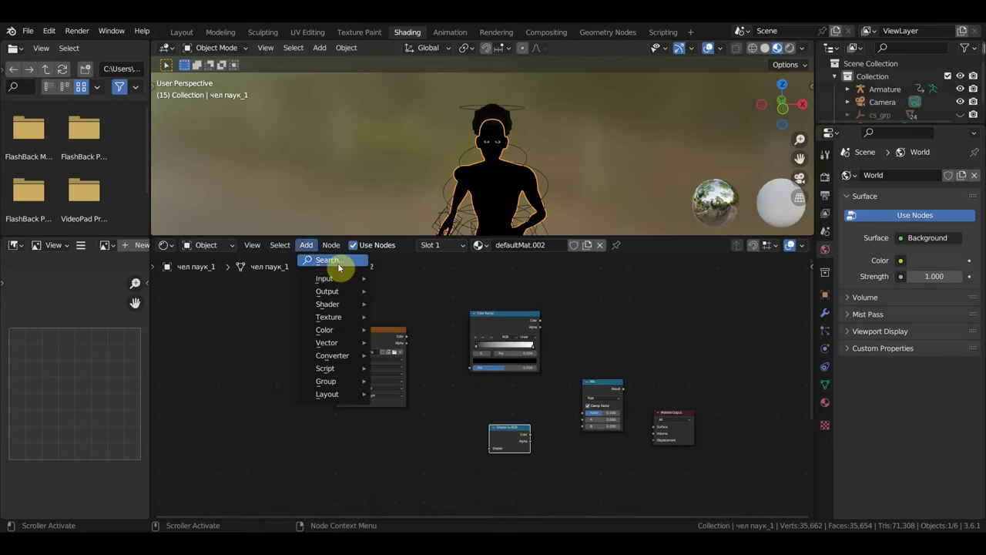
pyautogui.click(337, 262)
pyautogui.write('p')
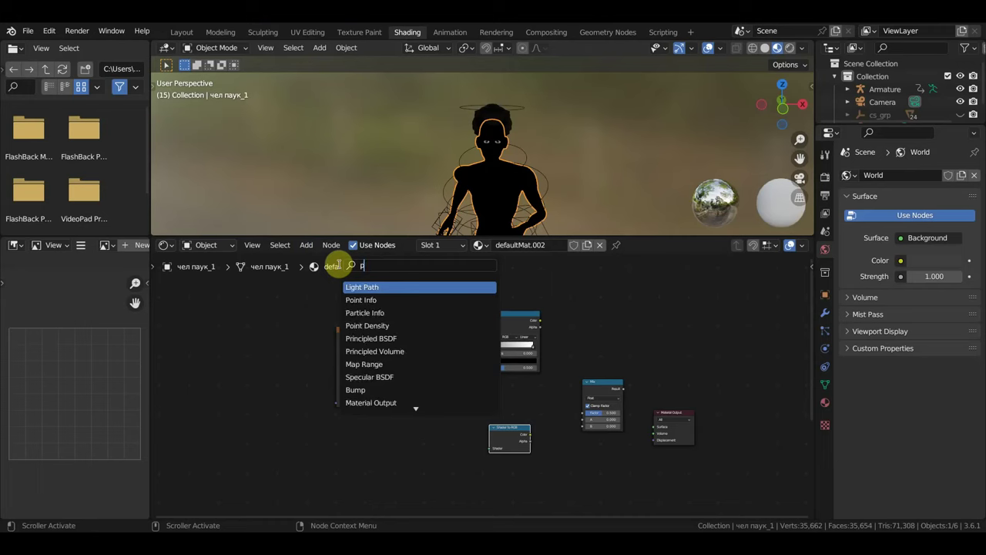
pyautogui.write('r')
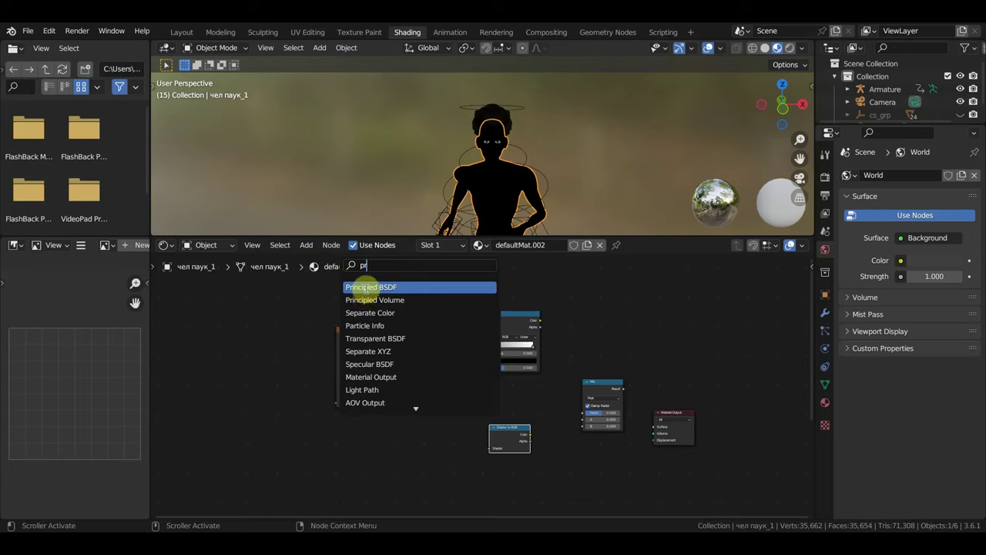
pyautogui.click(365, 288)
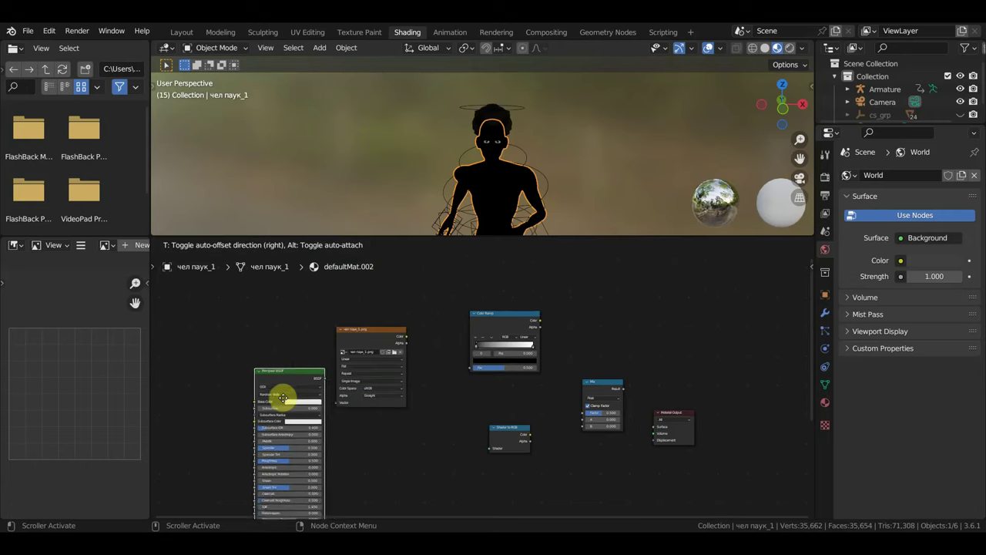
pyautogui.click(364, 454)
# Step: Rearrange the texture, Color Ramp and Shader to RGB nodes, placing Principled BSDF left of Shader to RGB
pyautogui.scroll(-1, 426, 475)
pyautogui.moveTo(374, 362); pyautogui.dragTo(381, 339)
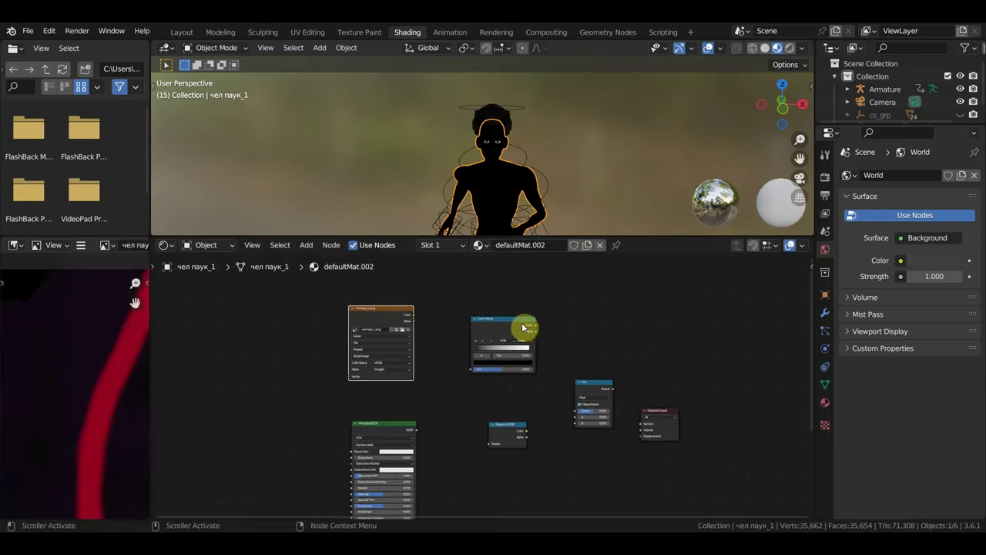
pyautogui.moveTo(514, 322); pyautogui.dragTo(527, 355)
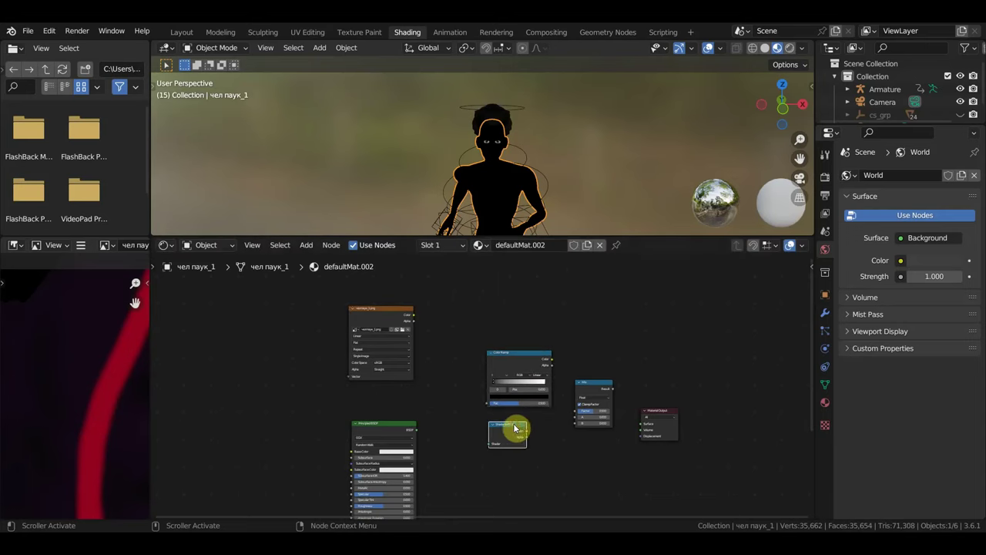
pyautogui.moveTo(509, 429); pyautogui.dragTo(454, 420)
pyautogui.scroll(3, 487, 490)
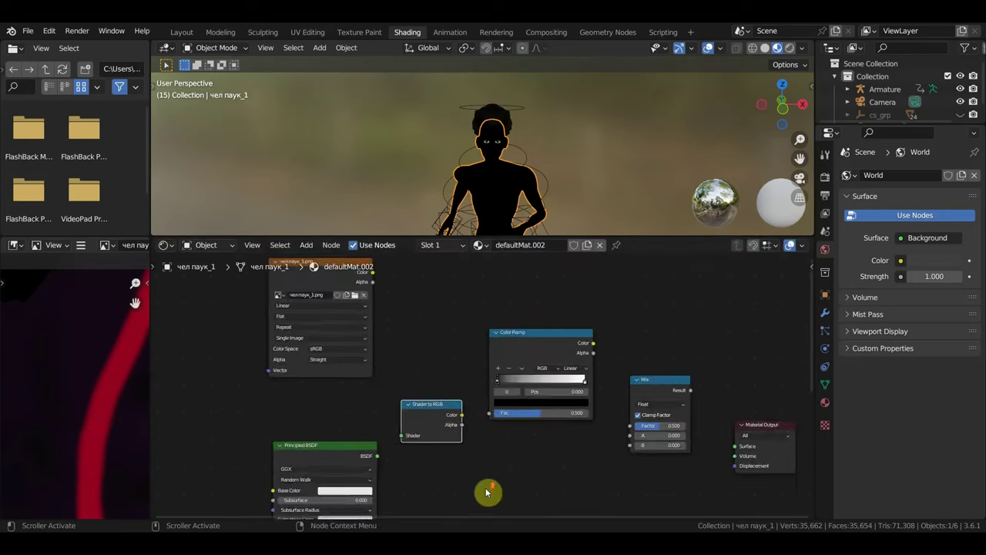
pyautogui.scroll(2, 487, 490)
pyautogui.scroll(-1, 469, 443)
pyautogui.scroll(-1, 462, 451)
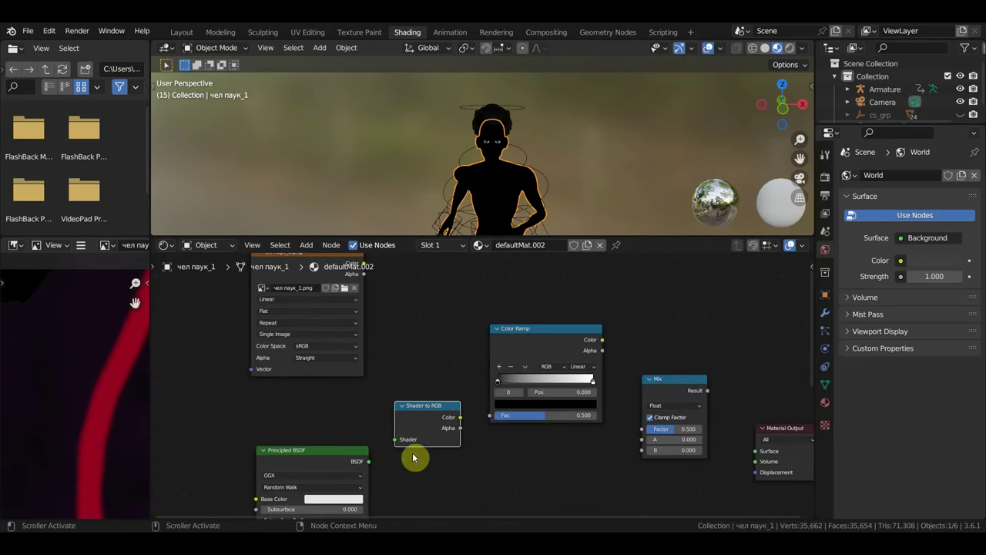
pyautogui.moveTo(357, 457)
pyautogui.mouseDown()
pyautogui.moveTo(349, 417)
pyautogui.moveTo(394, 439)
pyautogui.mouseUp()
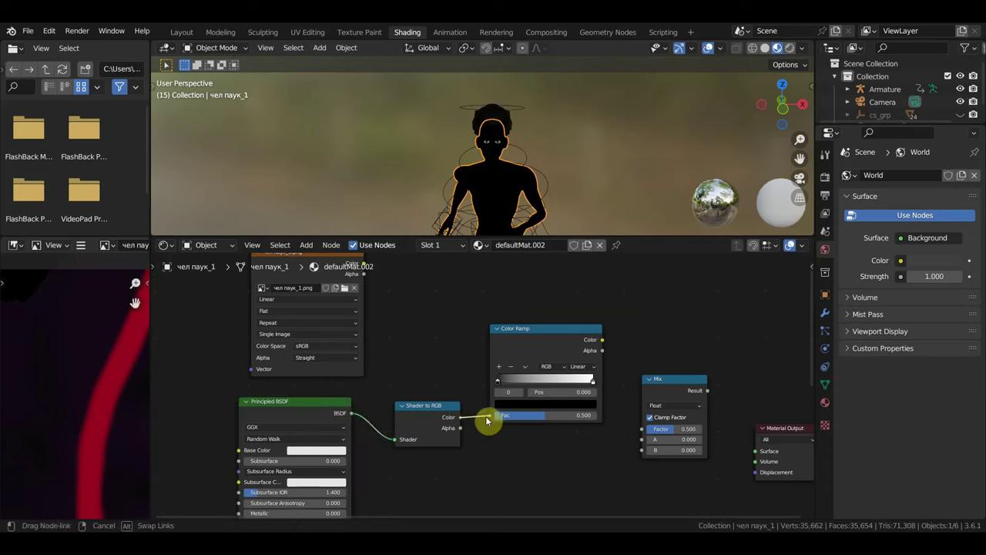
# Step: Link Shader to RGB's Color into the Color Ramp Fac and reposition the Color Ramp and Mix nodes
pyautogui.moveTo(461, 421); pyautogui.dragTo(491, 418)
pyautogui.scroll(-1, 571, 458)
pyautogui.moveTo(571, 458); pyautogui.dragTo(505, 510, button='middle')
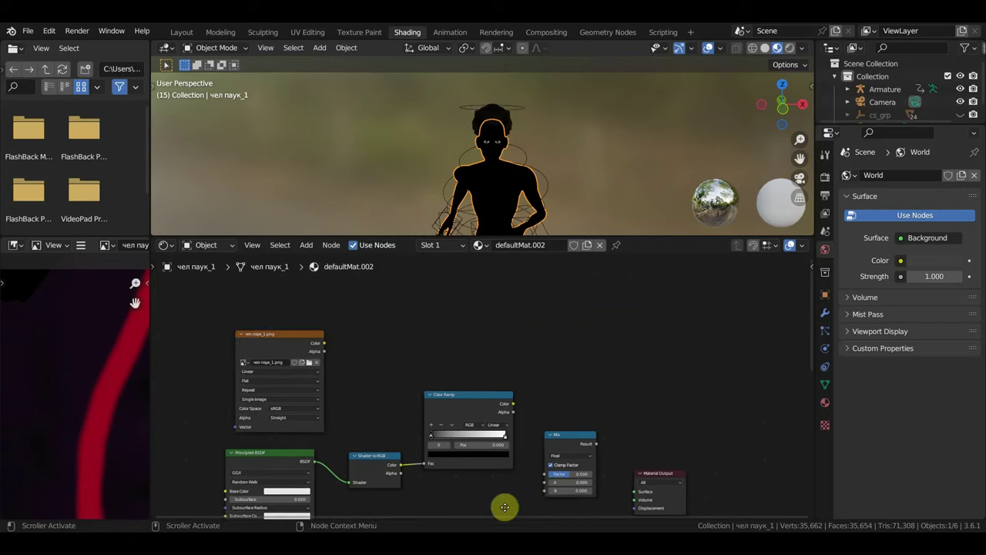
pyautogui.click(501, 397)
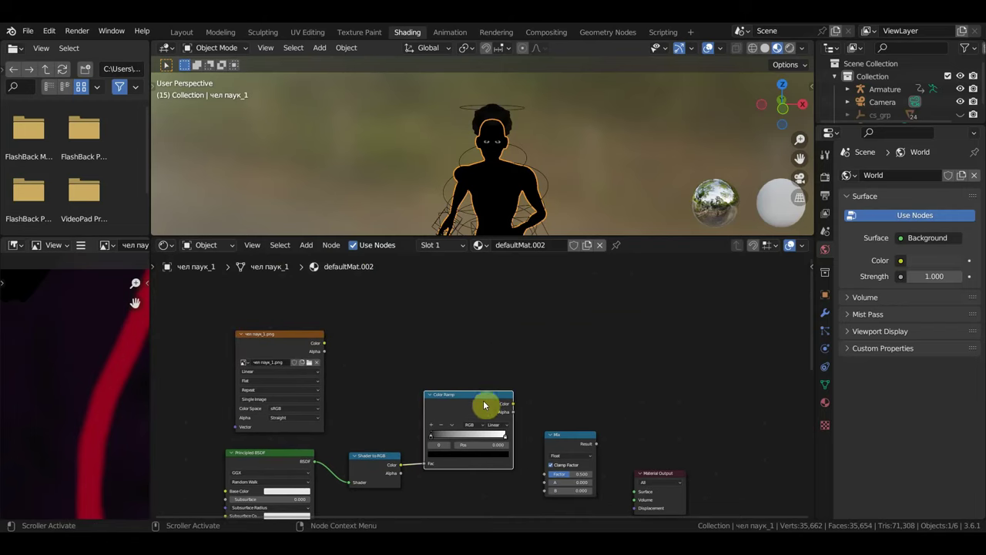
pyautogui.moveTo(484, 402); pyautogui.dragTo(486, 433)
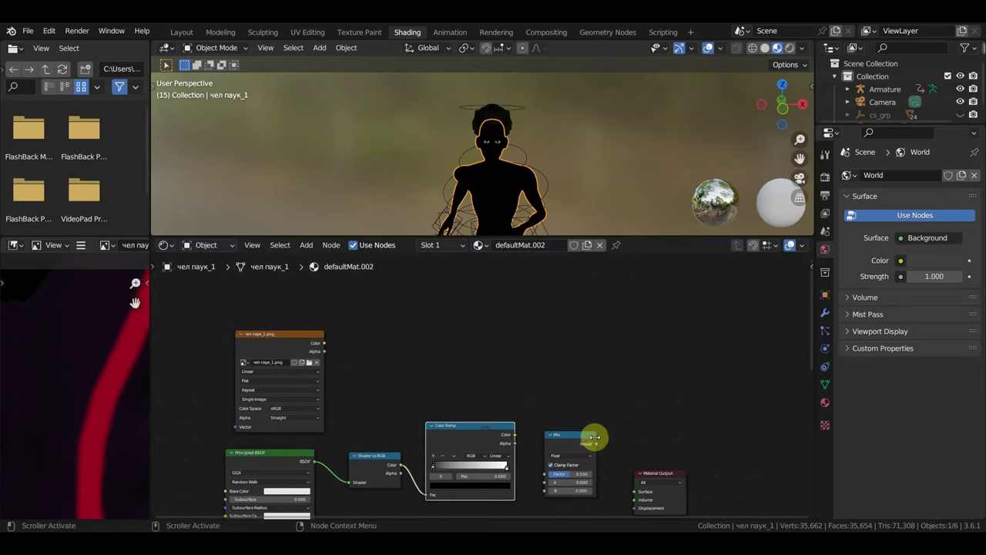
pyautogui.moveTo(587, 441); pyautogui.dragTo(587, 346)
pyautogui.scroll(1, 608, 401)
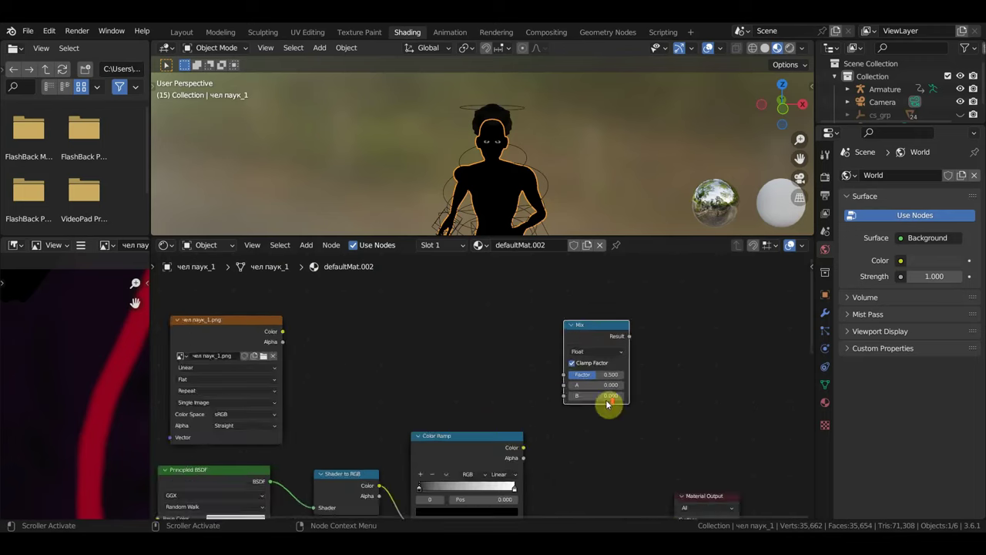
pyautogui.scroll(2, 609, 396)
pyautogui.moveTo(609, 396); pyautogui.dragTo(493, 400, button='middle')
# Step: Set the Mix node to Color data with the Multiply blend mode
pyautogui.click(572, 346)
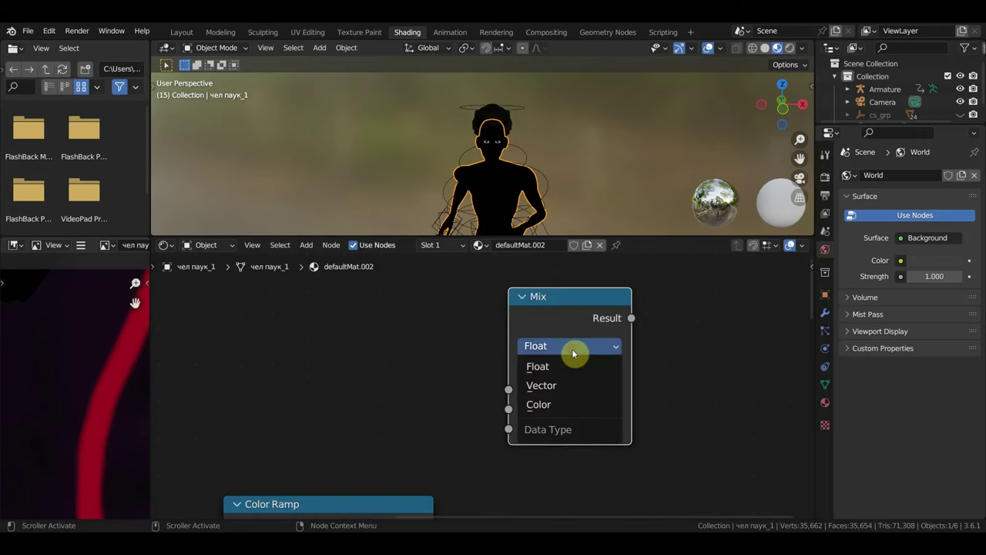
pyautogui.click(560, 405)
pyautogui.click(580, 366)
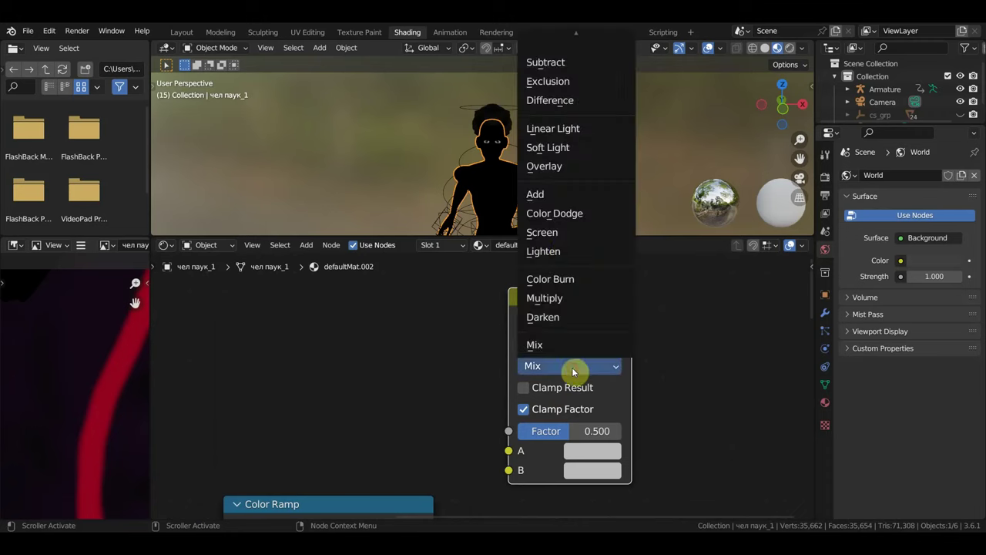
pyautogui.click(550, 299)
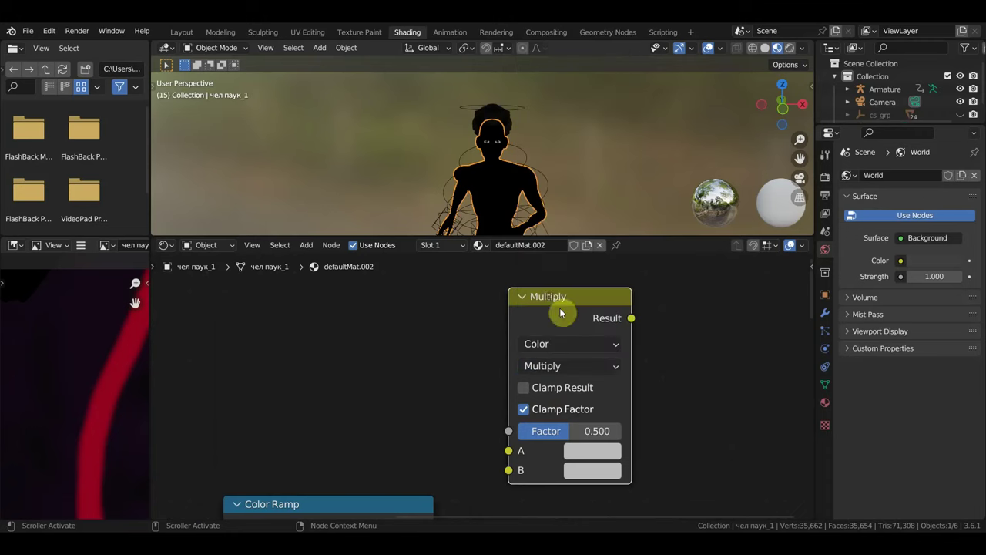
pyautogui.scroll(-2, 648, 423)
pyautogui.scroll(-2, 651, 412)
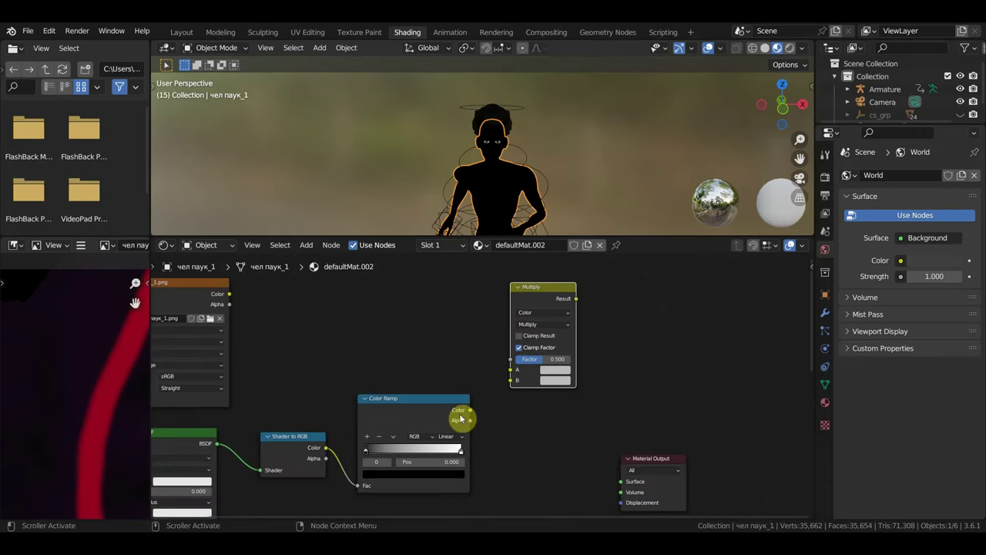
# Step: Wire the ramp Color to B, the texture Color to A, and the Result into Material Output Surface
pyautogui.moveTo(470, 411); pyautogui.dragTo(509, 380)
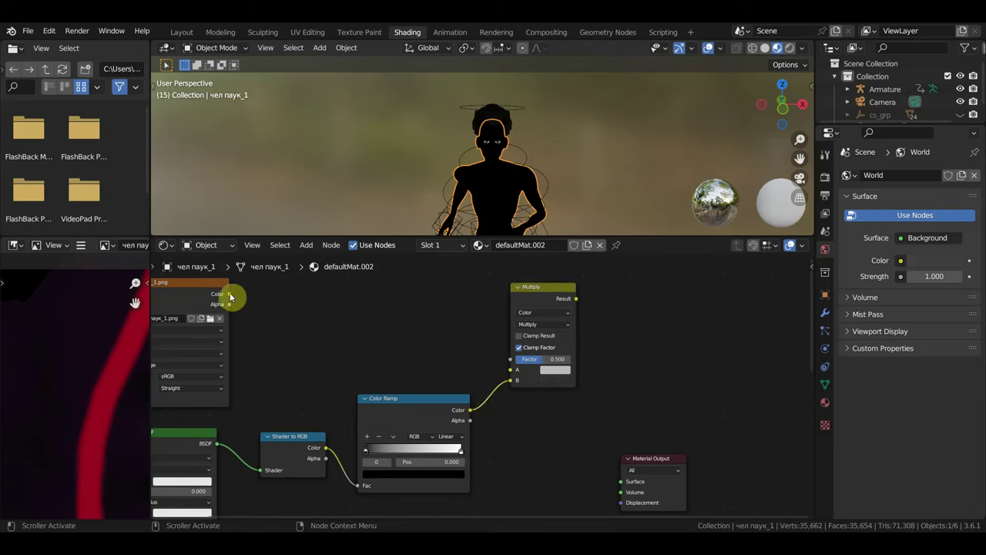
pyautogui.moveTo(230, 297); pyautogui.dragTo(510, 369)
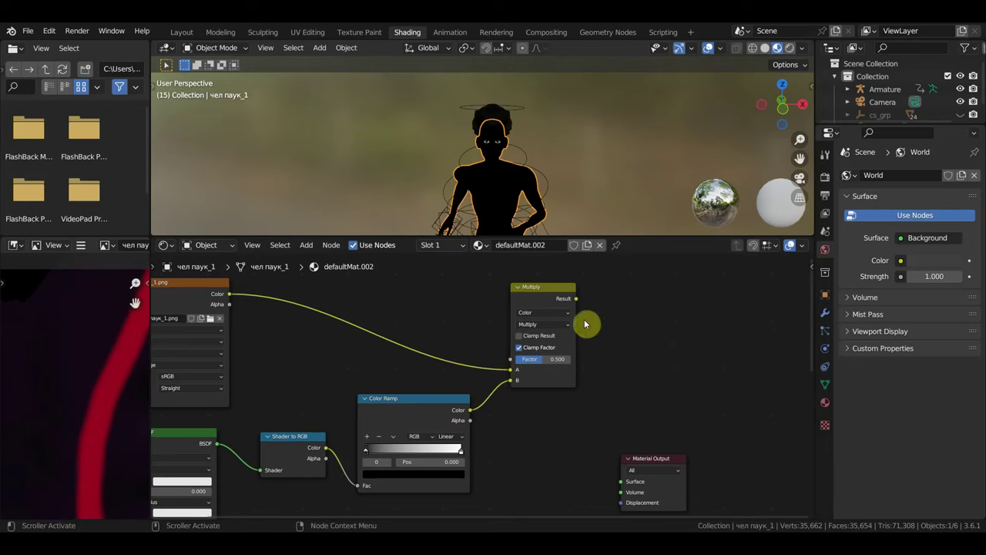
pyautogui.moveTo(575, 298)
pyautogui.mouseDown()
pyautogui.moveTo(627, 490)
pyautogui.moveTo(626, 480)
pyautogui.mouseUp()
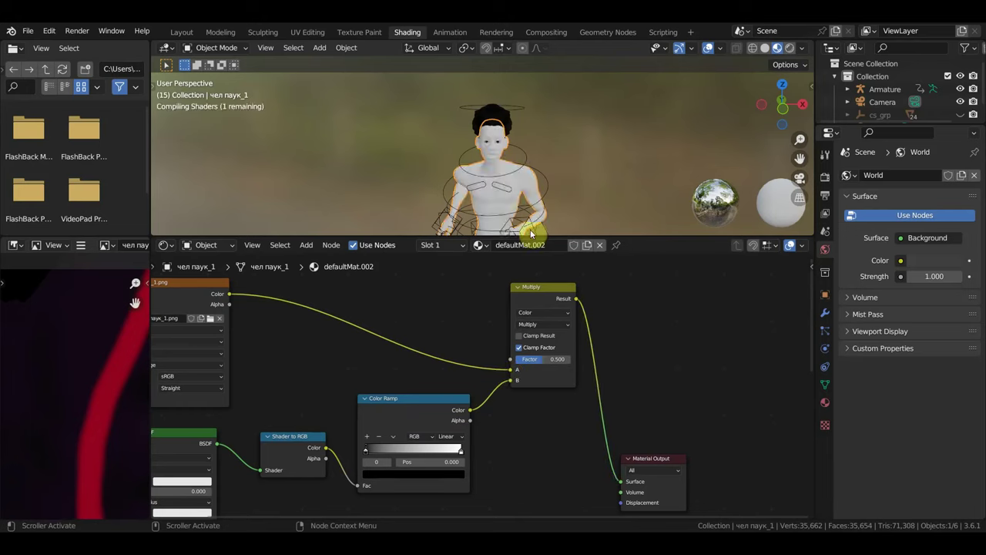
pyautogui.scroll(-2, 516, 183)
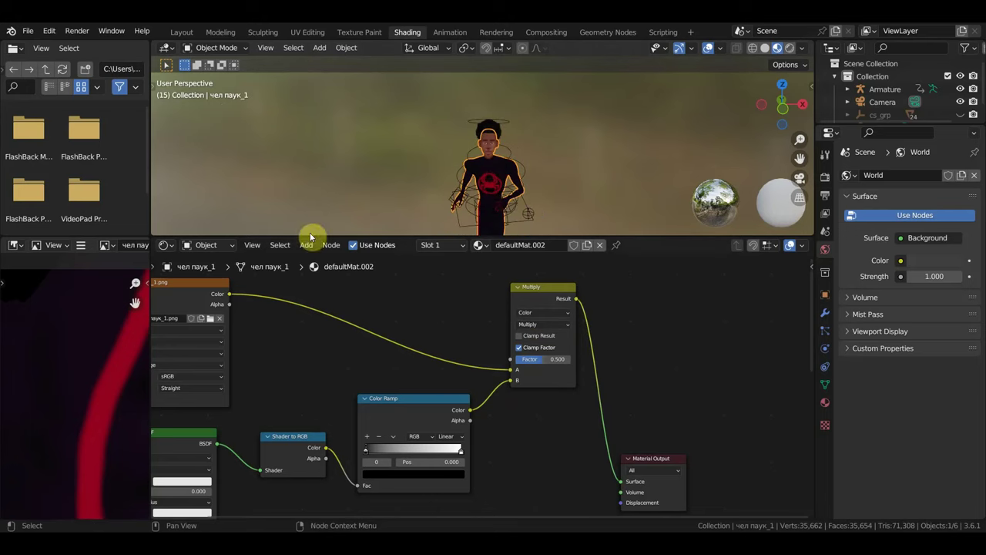
# Step: Move the right ramp stop inward and recolour the stops: right stop black, left stop white
pyautogui.scroll(-2, 363, 418)
pyautogui.moveTo(362, 418); pyautogui.dragTo(447, 368, button='middle')
pyautogui.scroll(1, 447, 368)
pyautogui.scroll(1, 457, 400)
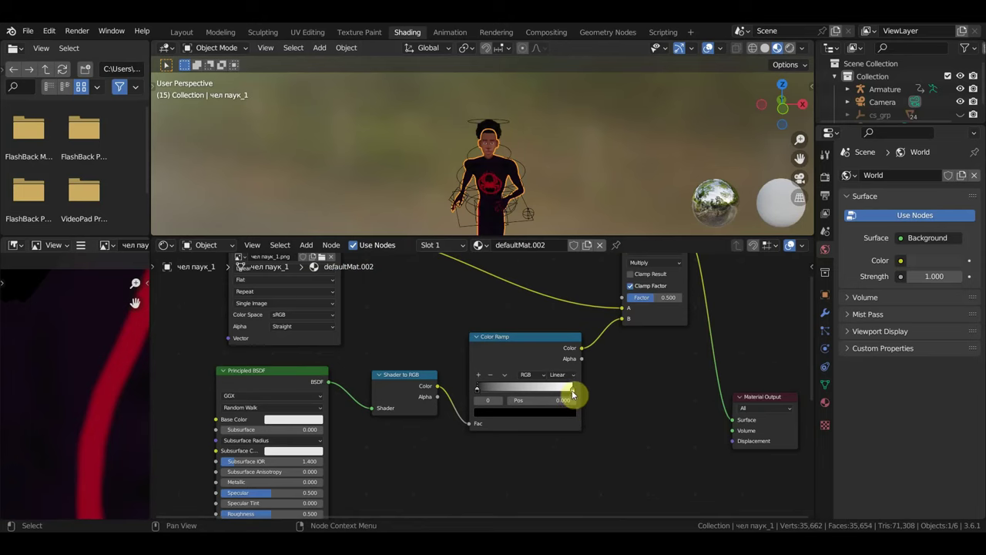
pyautogui.scroll(2, 543, 193)
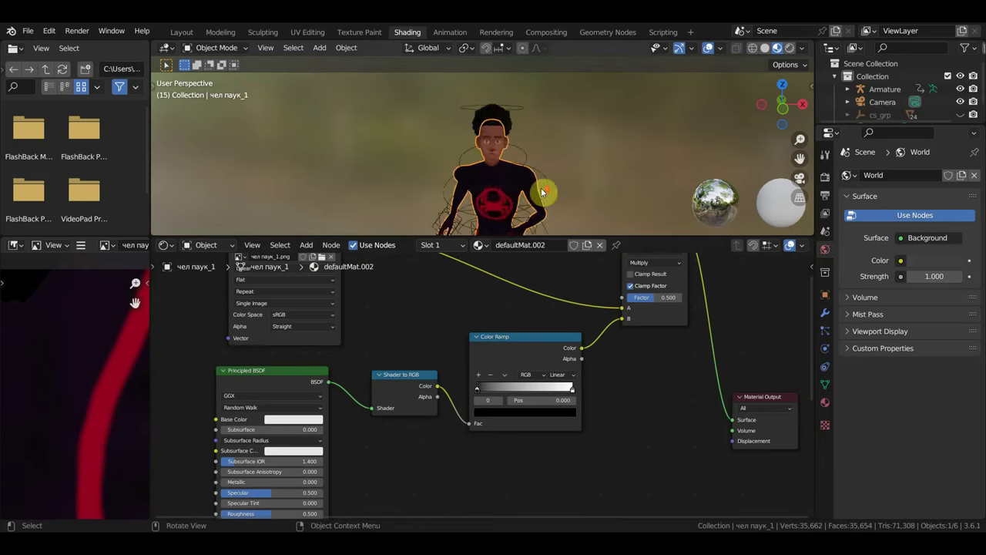
pyautogui.scroll(3, 543, 192)
pyautogui.moveTo(573, 389)
pyautogui.mouseDown()
pyautogui.moveTo(501, 393)
pyautogui.moveTo(572, 395)
pyautogui.mouseUp()
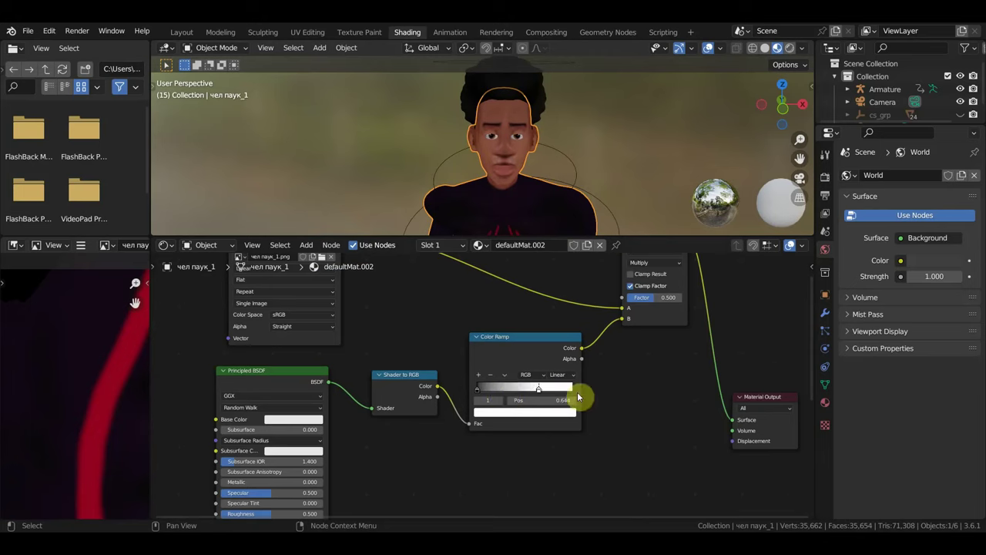
pyautogui.click(567, 417)
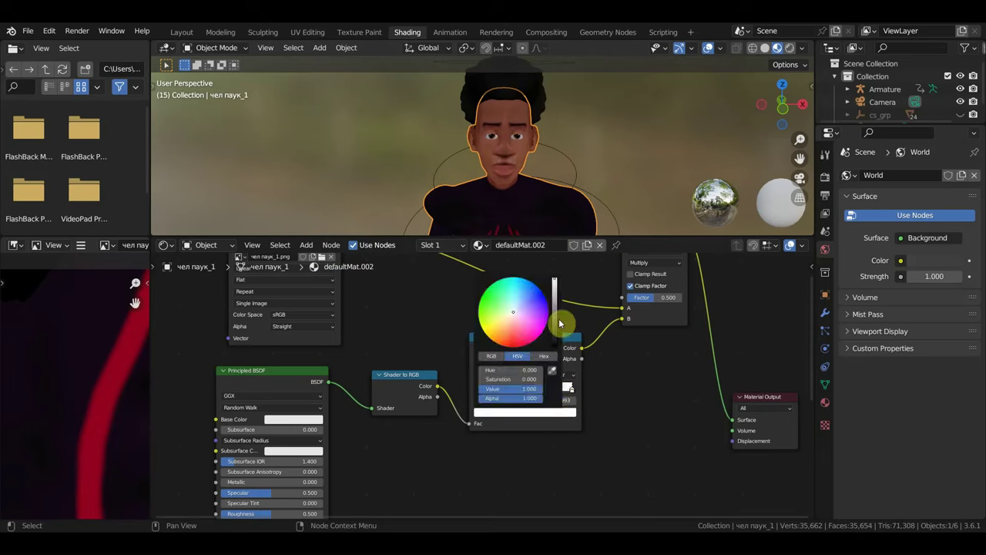
pyautogui.moveTo(554, 281); pyautogui.dragTo(554, 347)
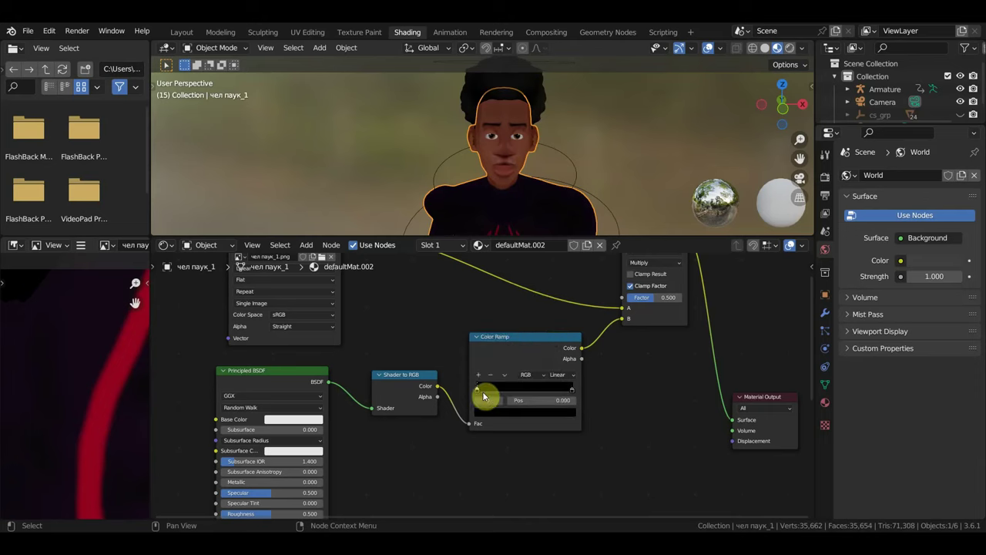
pyautogui.click(506, 412)
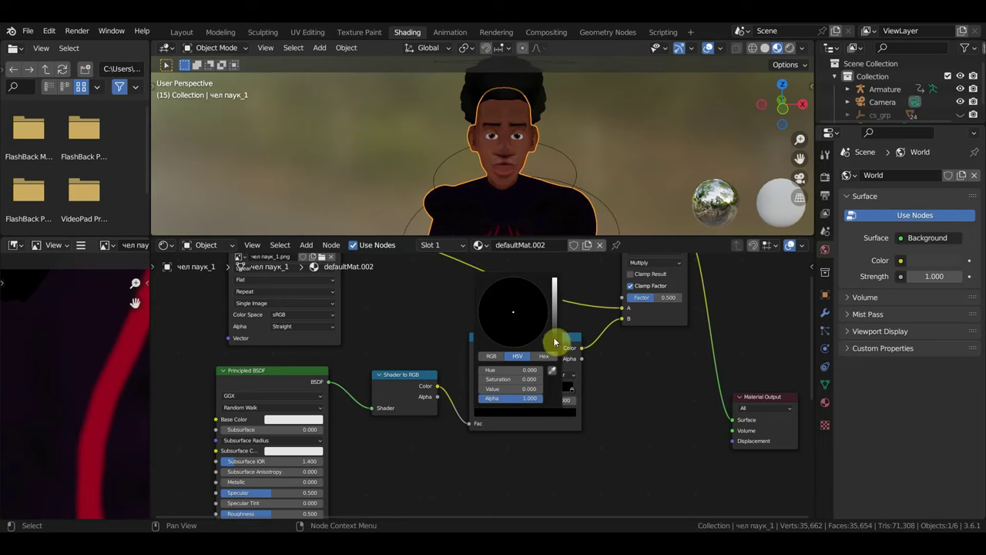
pyautogui.click(554, 279)
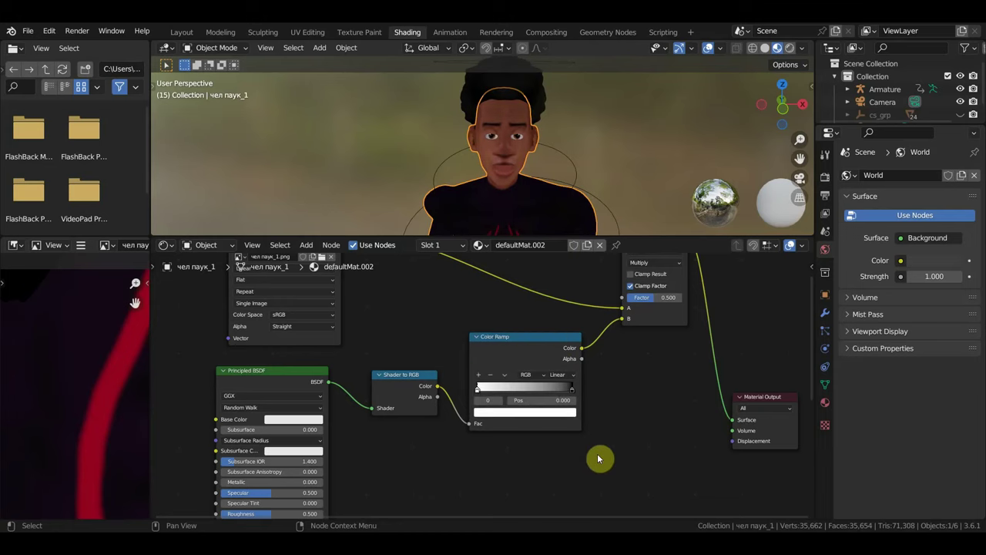
# Step: Lower the Multiply factor to 0.387 and roughly reposition the white and black ramp stops
pyautogui.scroll(1, 562, 443)
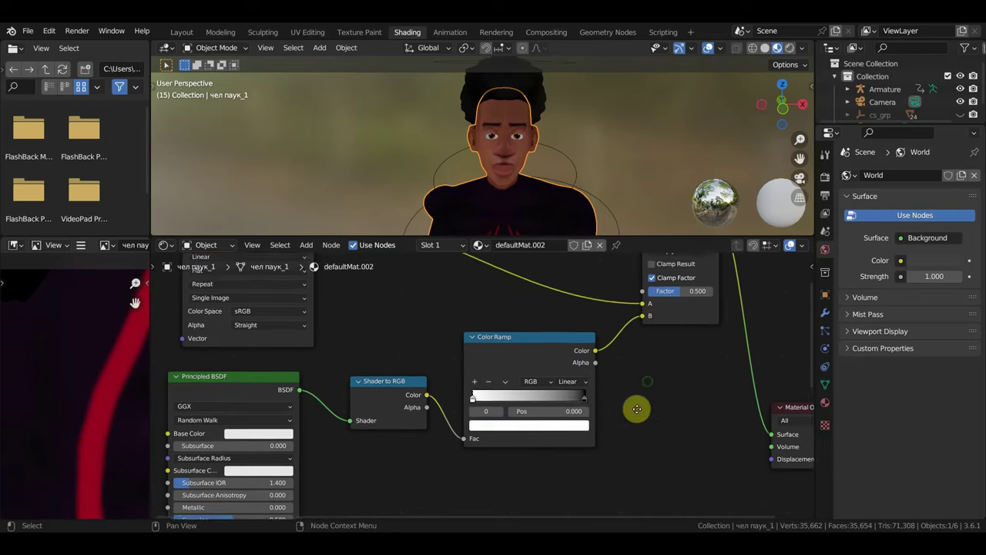
pyautogui.moveTo(634, 407); pyautogui.dragTo(612, 436, button='middle')
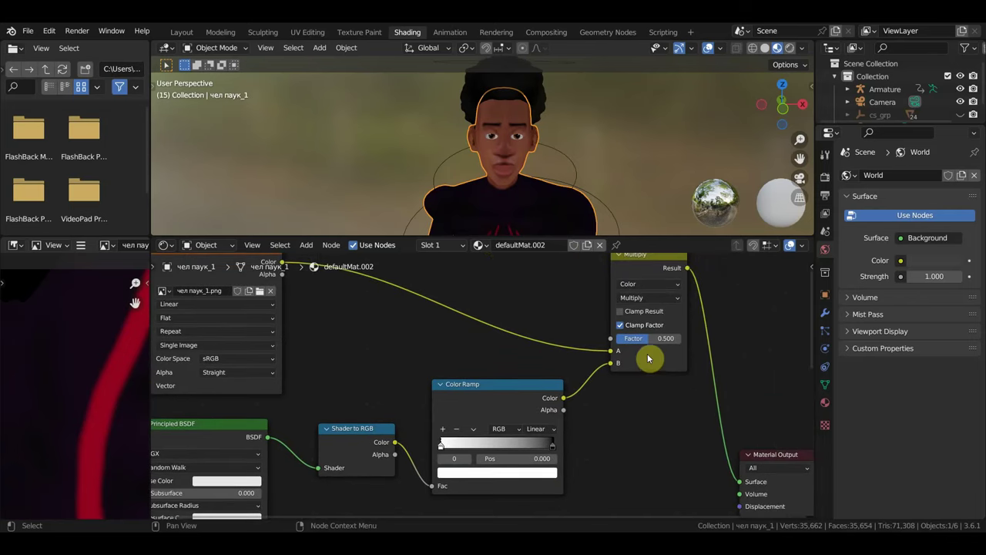
pyautogui.moveTo(624, 339); pyautogui.dragTo(639, 339)
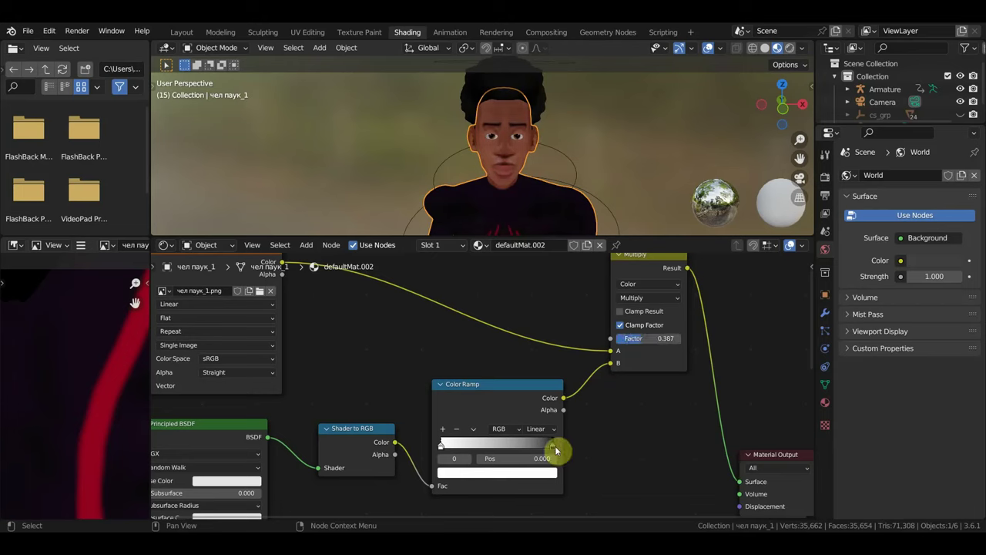
pyautogui.moveTo(441, 447)
pyautogui.mouseDown()
pyautogui.moveTo(540, 450)
pyautogui.moveTo(501, 455)
pyautogui.mouseUp()
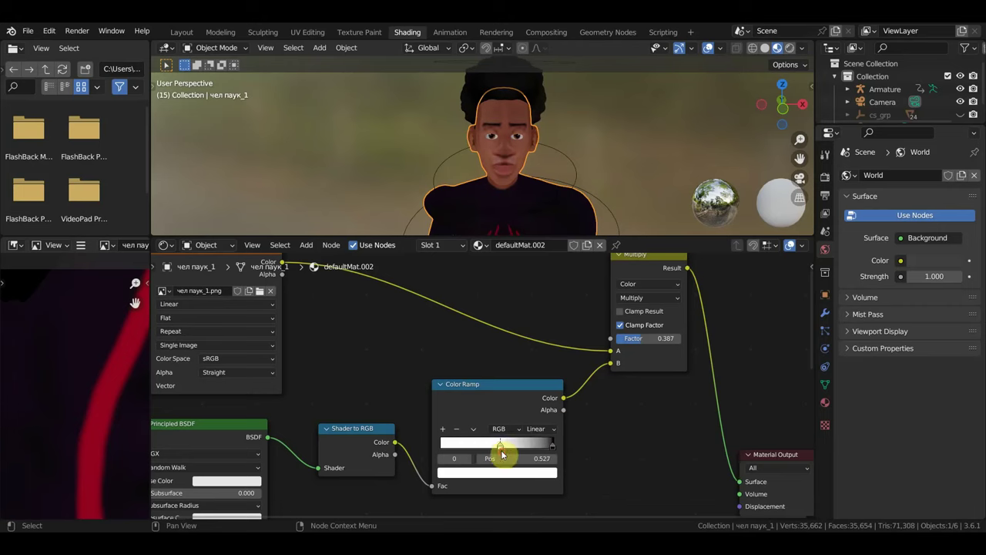
pyautogui.click(549, 447)
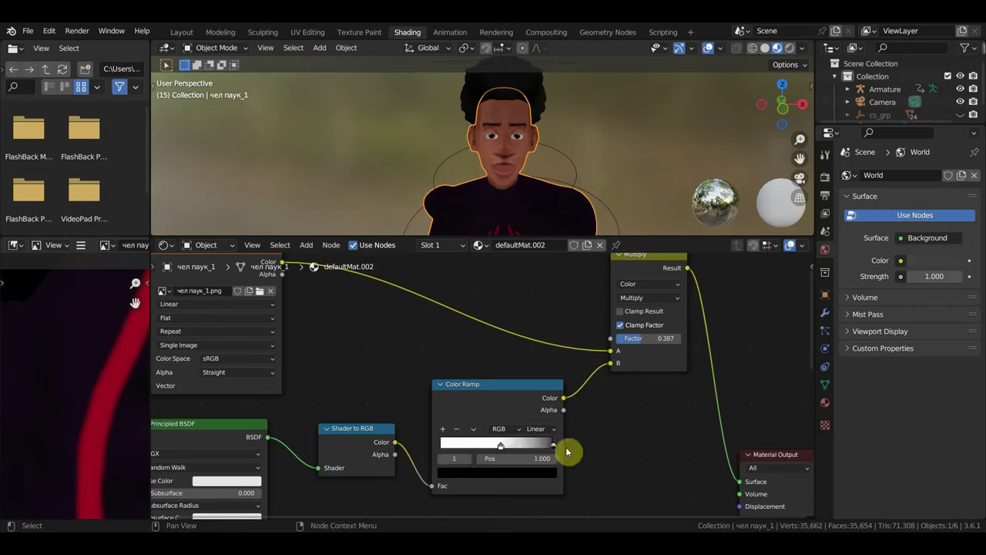
pyautogui.press('g')
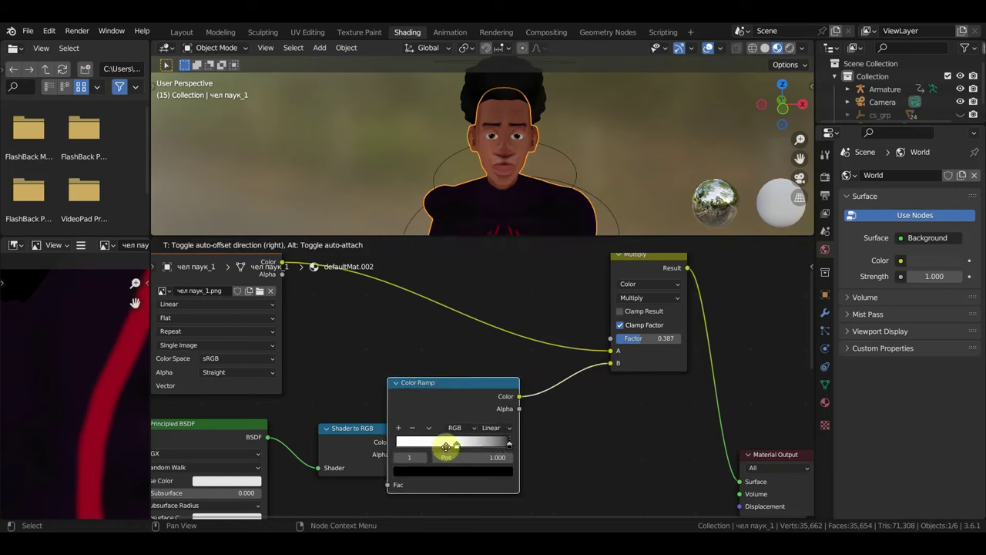
pyautogui.click(510, 453)
pyautogui.moveTo(515, 448); pyautogui.dragTo(479, 449)
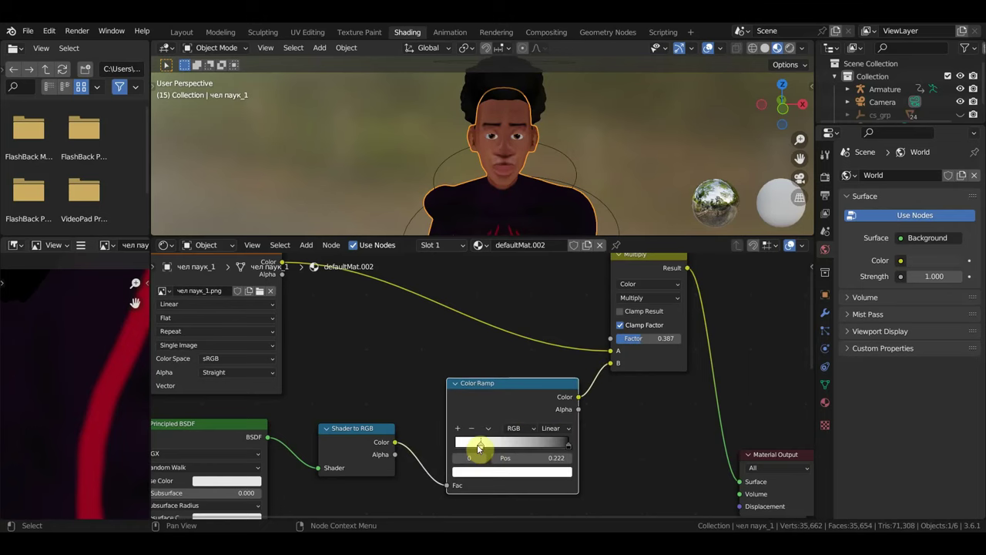
pyautogui.moveTo(567, 445); pyautogui.dragTo(516, 450)
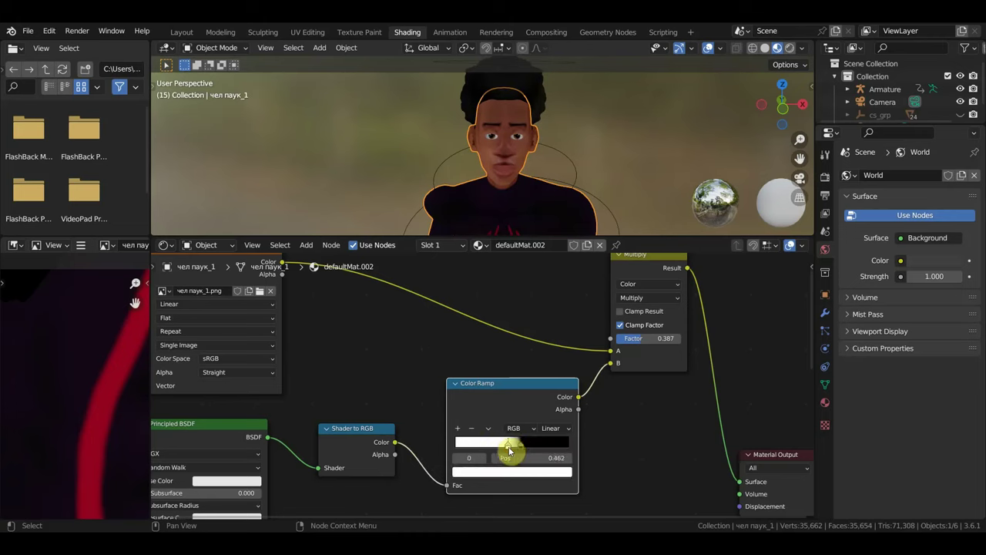
# Step: Put the black ramp stop near 0.364 and pull the white stop close for a sharp step
pyautogui.scroll(4, 531, 173)
pyautogui.scroll(-3, 532, 174)
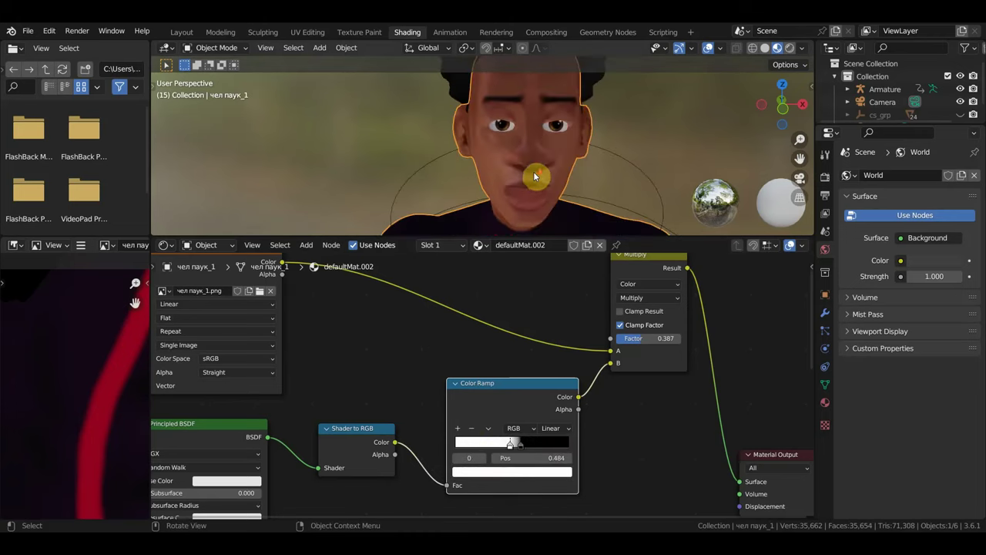
pyautogui.scroll(1, 533, 173)
pyautogui.scroll(-3, 401, 341)
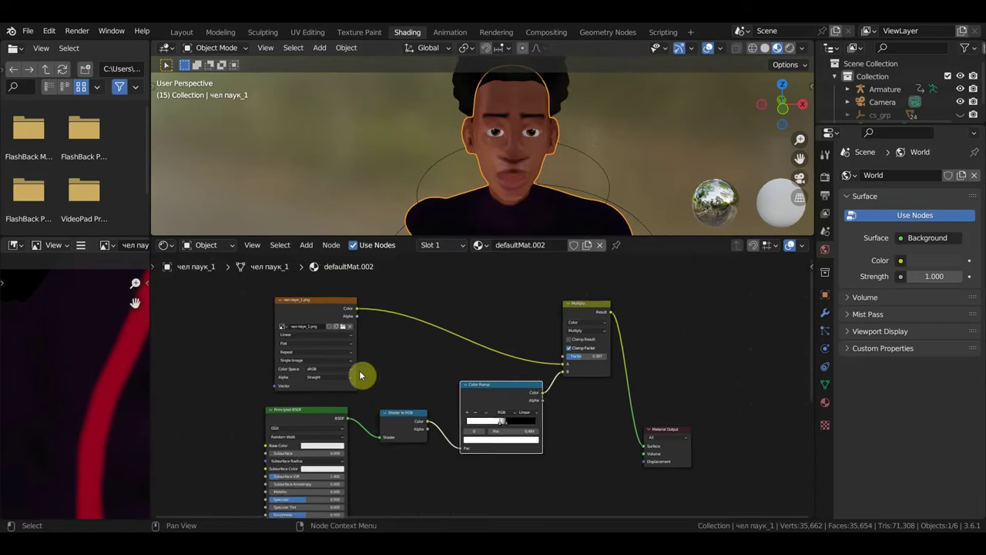
pyautogui.scroll(3, 359, 370)
pyautogui.moveTo(634, 314); pyautogui.dragTo(613, 318)
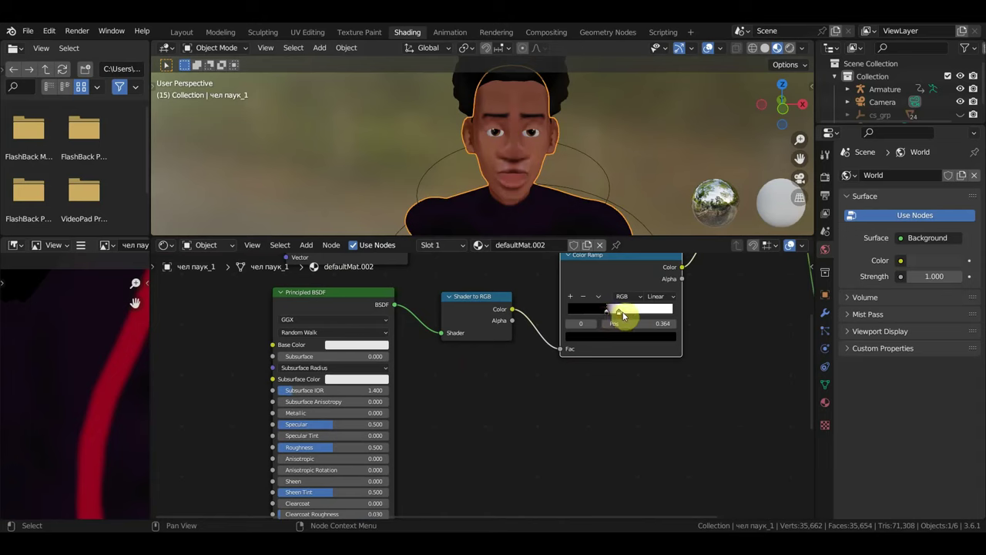
pyautogui.click(620, 313)
pyautogui.moveTo(654, 316); pyautogui.dragTo(581, 313)
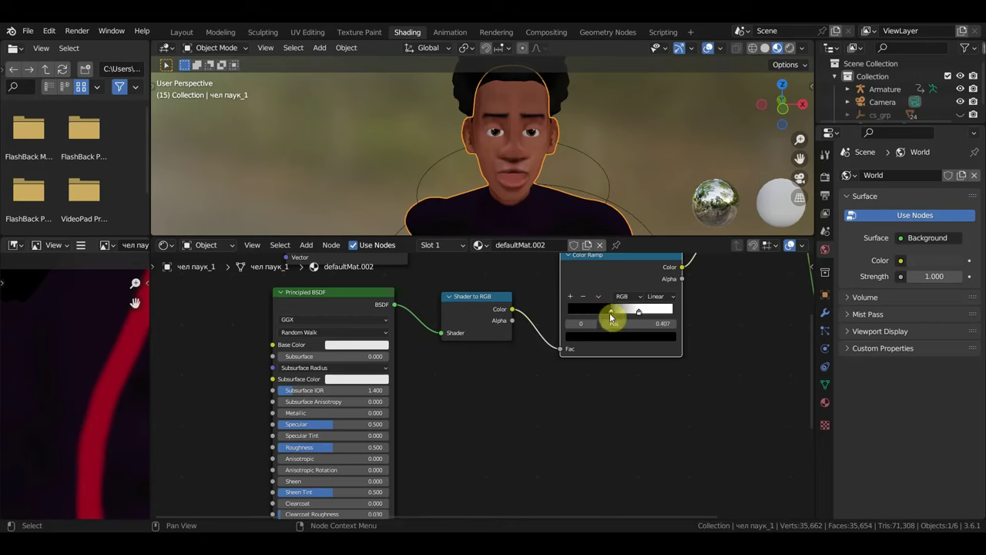
pyautogui.moveTo(400, 447)
pyautogui.mouseDown(button='middle')
pyautogui.moveTo(489, 412)
pyautogui.moveTo(521, 334)
pyautogui.moveTo(528, 424)
pyautogui.moveTo(543, 370)
pyautogui.moveTo(476, 458)
pyautogui.mouseUp(button='middle')
# Step: Add an Image Texture node left of the Normal Map and connect its Color to the Normal Map
pyautogui.moveTo(458, 462)
pyautogui.mouseDown()
pyautogui.moveTo(398, 439)
pyautogui.moveTo(300, 375)
pyautogui.moveTo(378, 404)
pyautogui.mouseUp()
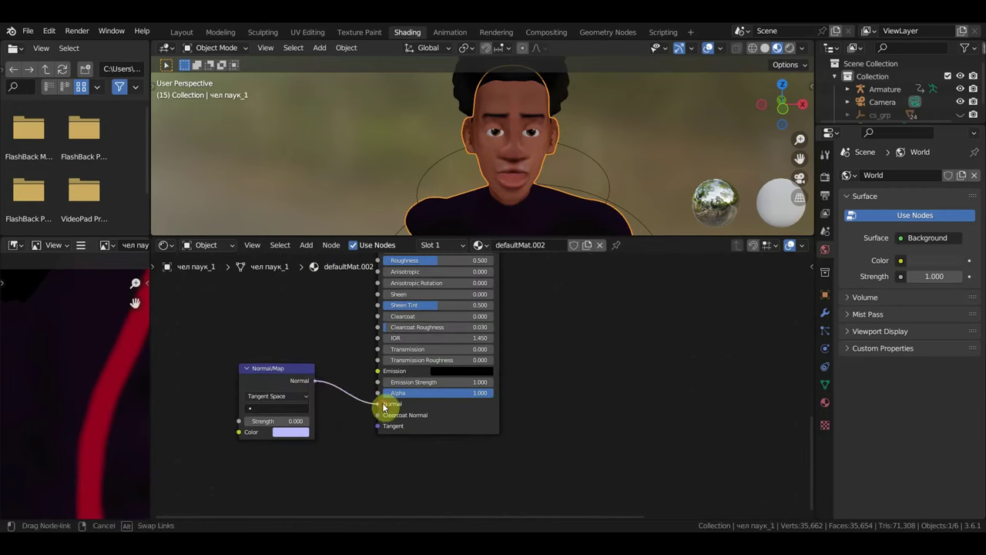
pyautogui.scroll(-3, 369, 439)
pyautogui.scroll(-2, 375, 443)
pyautogui.moveTo(429, 434); pyautogui.dragTo(515, 465, button='middle')
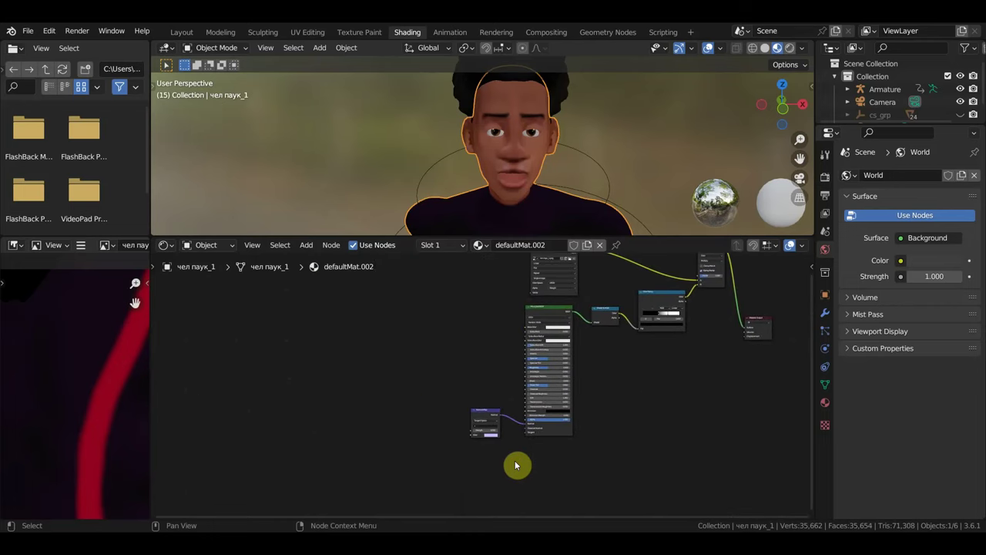
pyautogui.click(307, 245)
pyautogui.moveTo(329, 316)
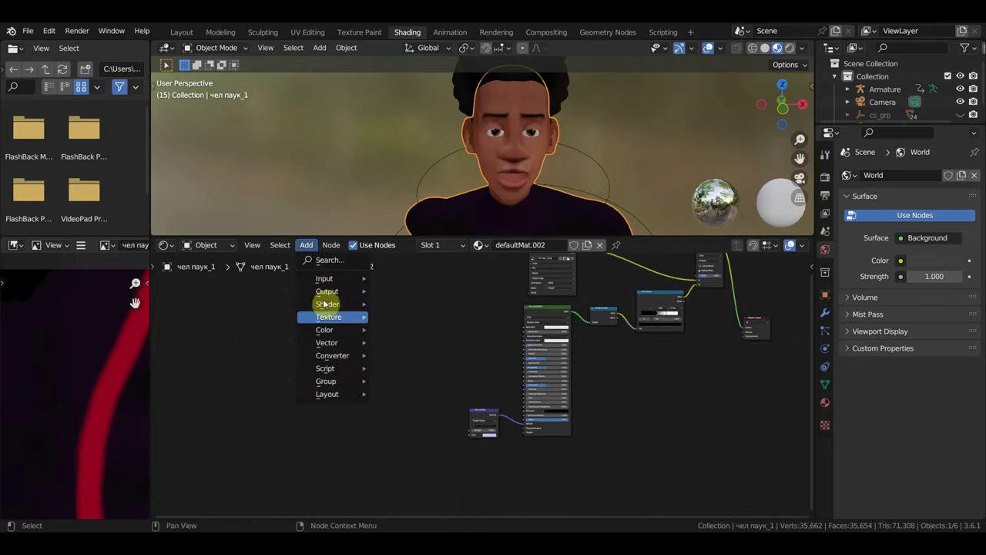
pyautogui.click(436, 213)
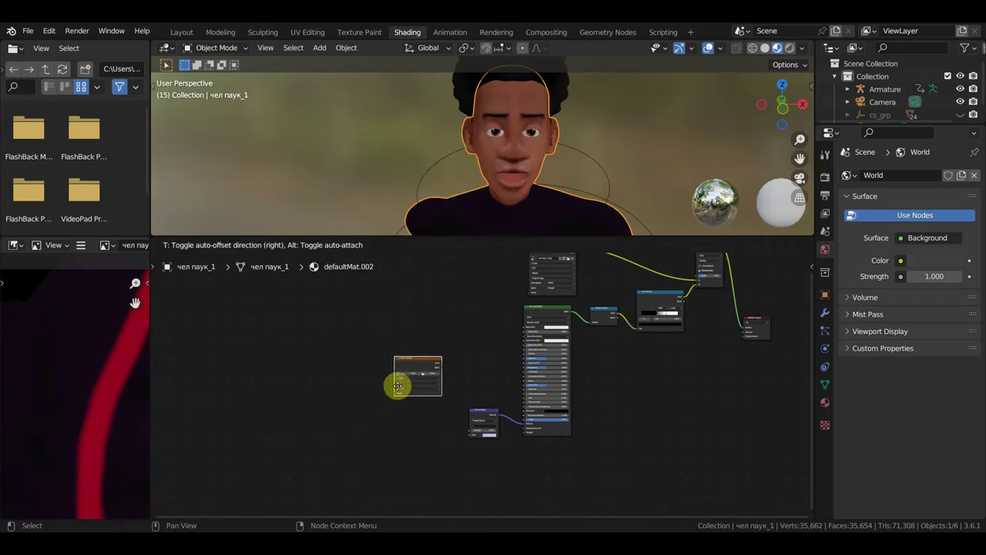
pyautogui.click(396, 406)
pyautogui.scroll(3, 424, 438)
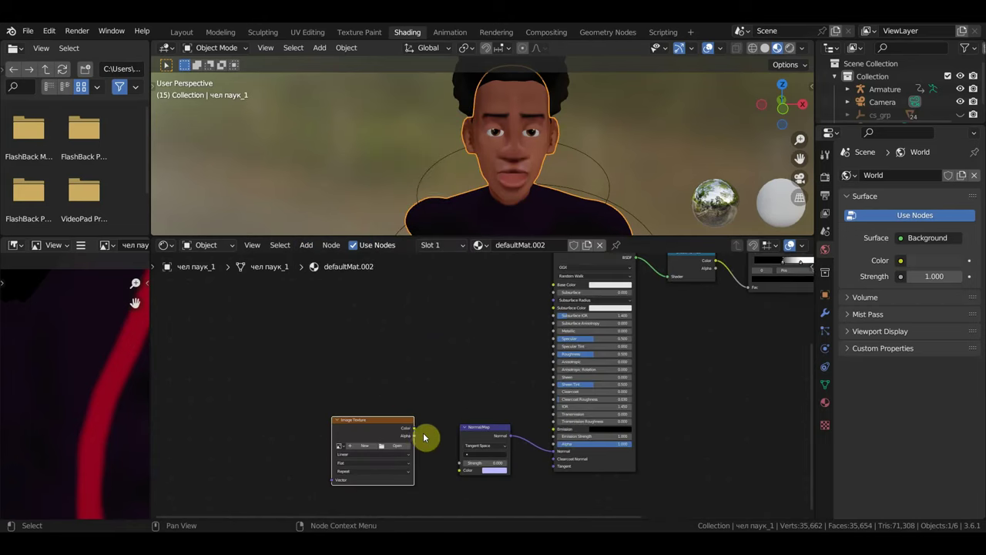
pyautogui.moveTo(414, 428); pyautogui.dragTo(460, 470)
# Step: Load чел паук_2.png from the Desktop's милес моралес folder into the texture node
pyautogui.click(399, 447)
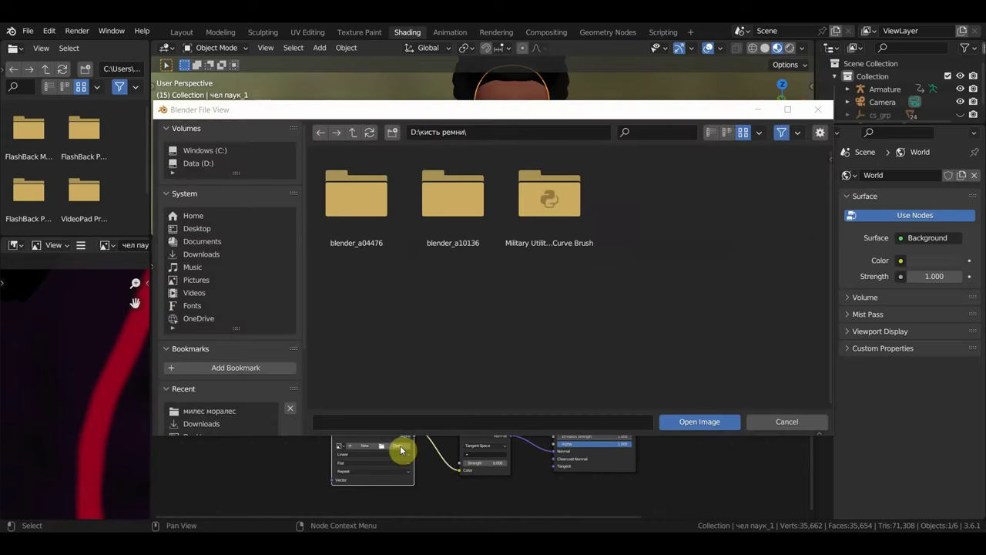
pyautogui.click(206, 229)
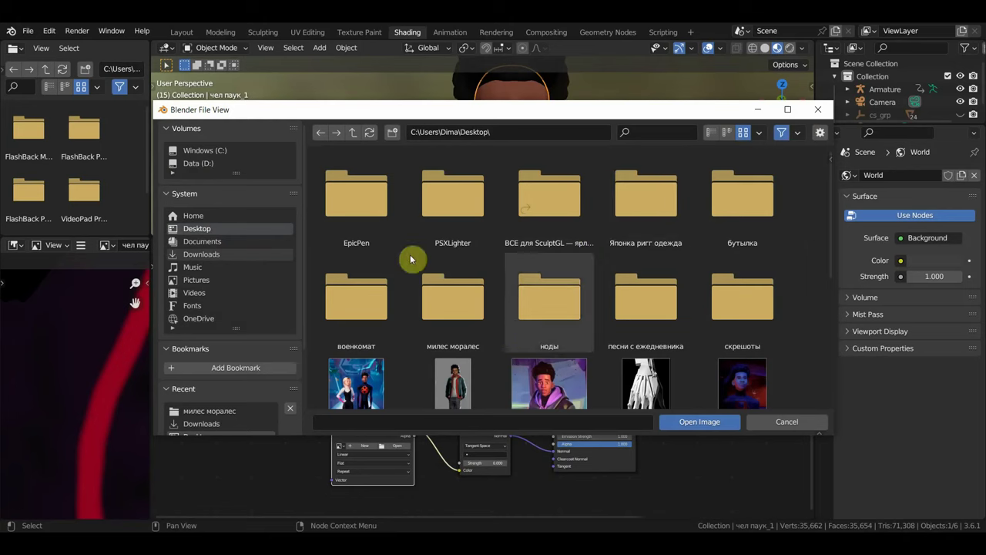
pyautogui.doubleClick(457, 313)
pyautogui.scroll(-1, 528, 309)
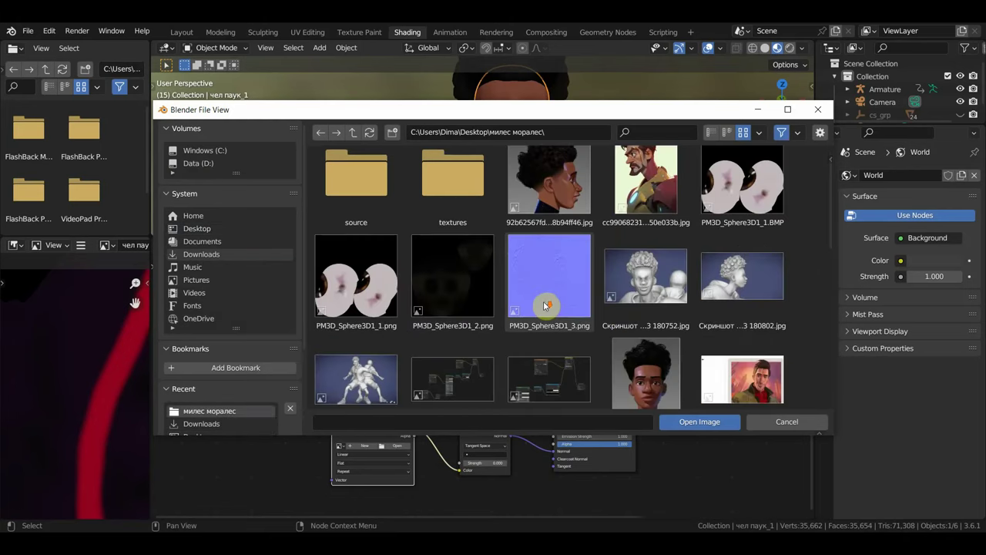
pyautogui.scroll(-4, 564, 295)
pyautogui.scroll(1, 563, 298)
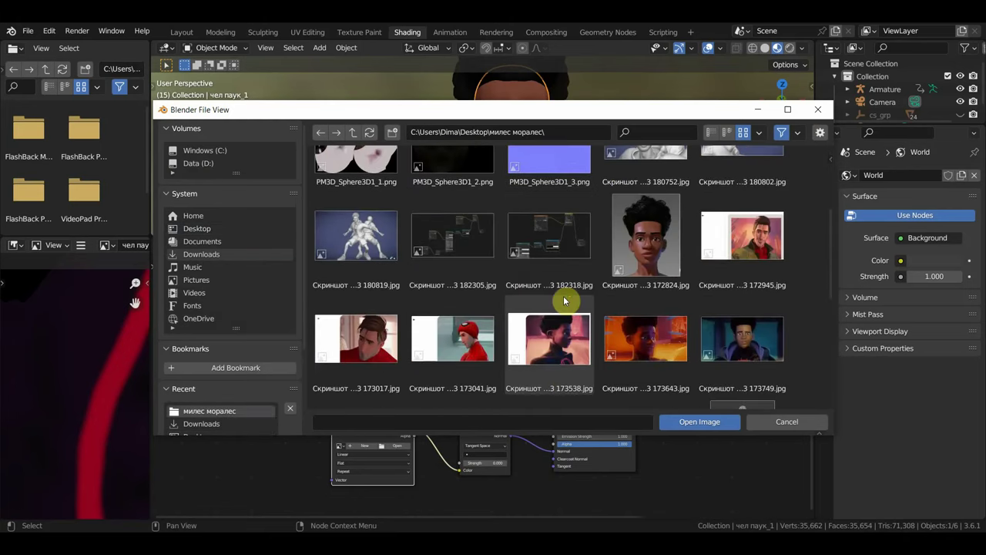
pyautogui.scroll(1, 563, 298)
pyautogui.scroll(-4, 562, 298)
pyautogui.scroll(-3, 561, 300)
pyautogui.scroll(-3, 562, 302)
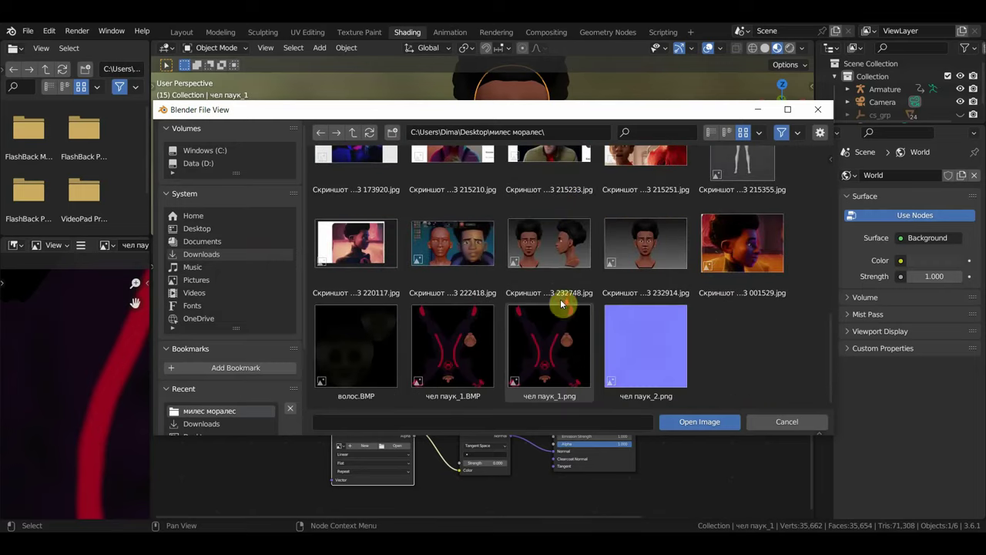
pyautogui.doubleClick(639, 343)
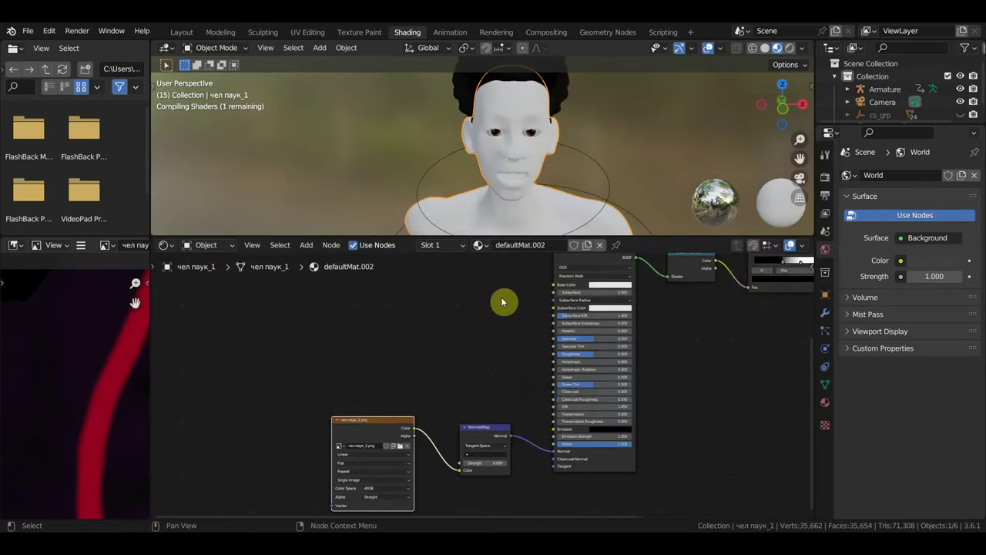
# Step: Set the Normal Map strength to 0.900 and the image color space to Non-Color
pyautogui.scroll(1, 443, 484)
pyautogui.scroll(1, 462, 363)
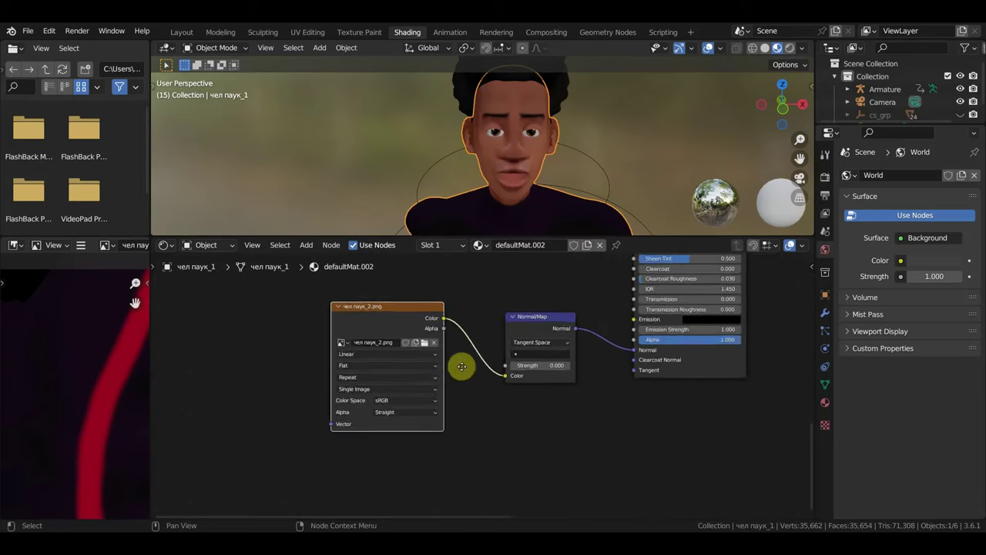
pyautogui.scroll(2, 406, 412)
pyautogui.moveTo(528, 396); pyautogui.dragTo(519, 415, button='middle')
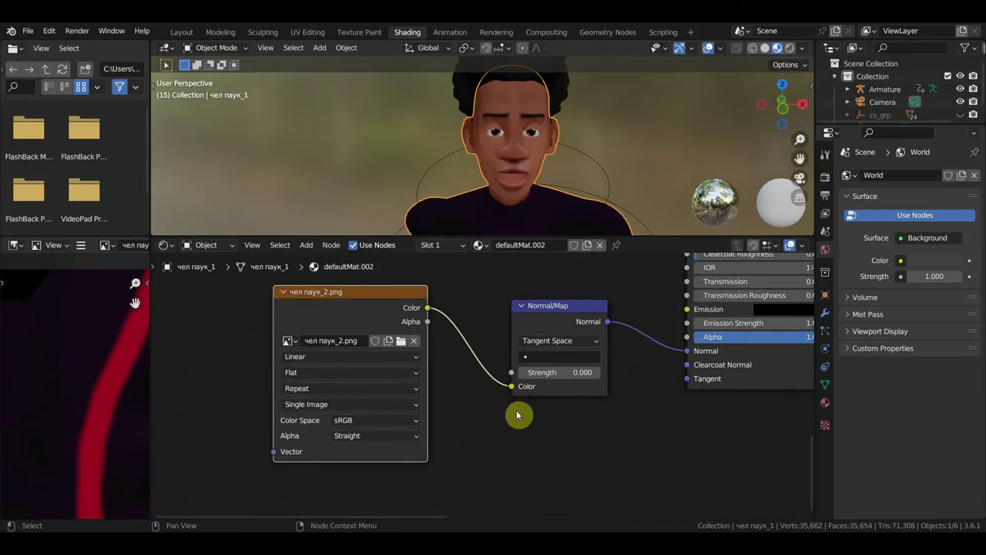
pyautogui.scroll(-3, 553, 231)
pyautogui.scroll(3, 553, 227)
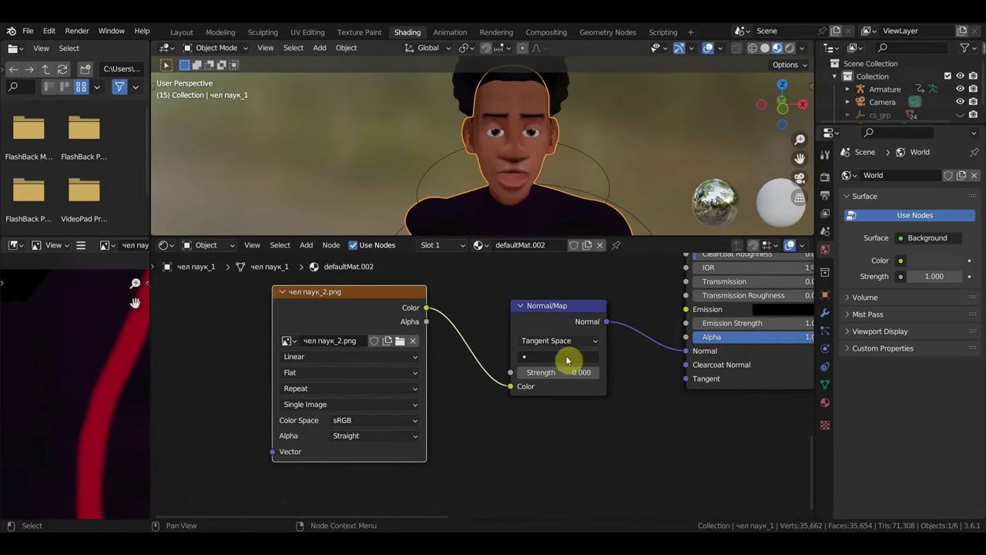
pyautogui.moveTo(562, 372); pyautogui.dragTo(609, 372)
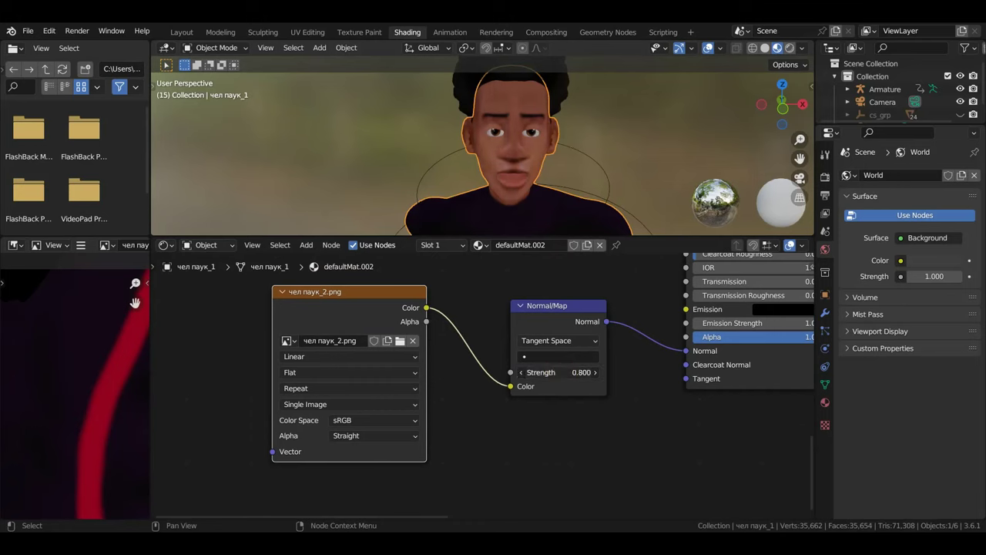
pyautogui.click(389, 422)
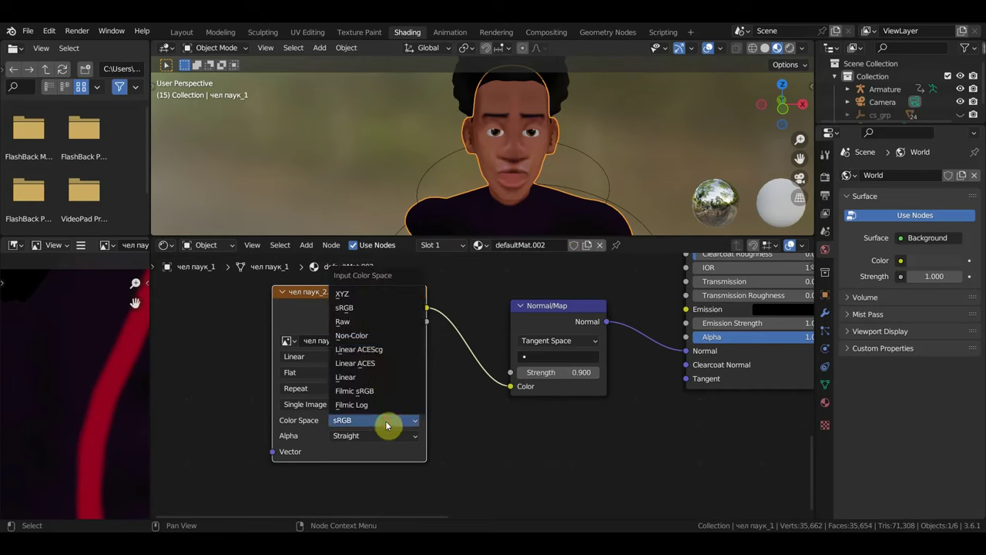
pyautogui.click(372, 336)
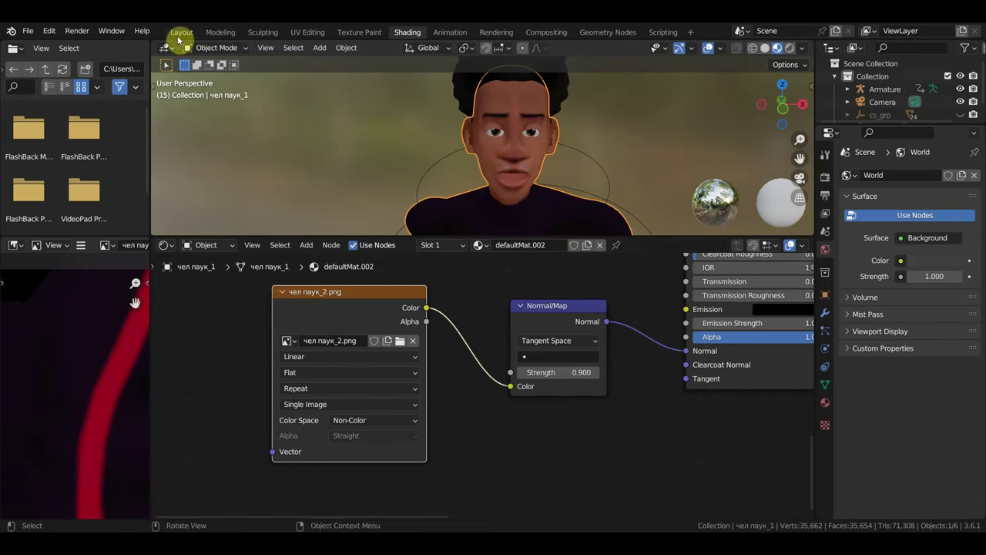
pyautogui.click(180, 34)
pyautogui.moveTo(343, 242)
pyautogui.mouseDown(button='middle')
pyautogui.moveTo(507, 271)
pyautogui.moveTo(519, 256)
pyautogui.mouseUp(button='middle')
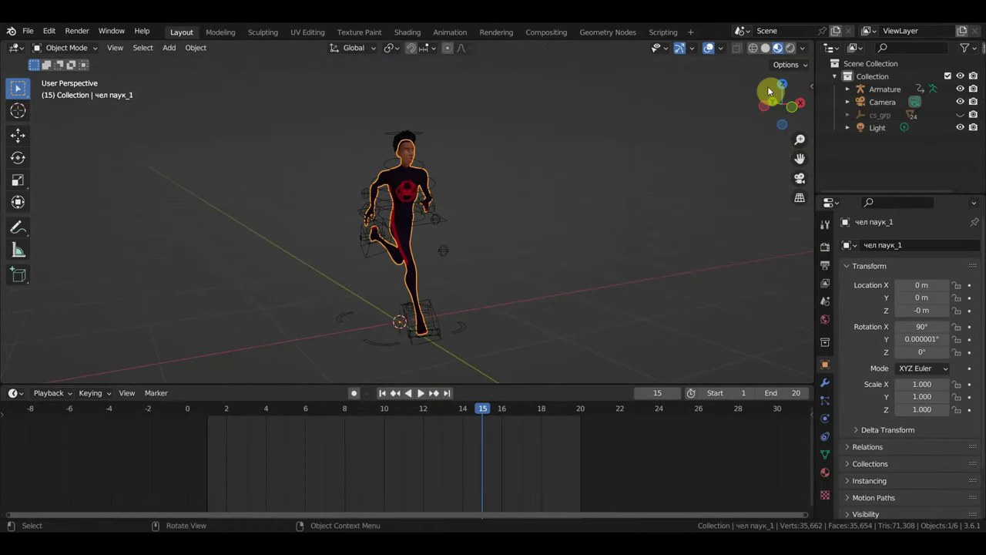
pyautogui.click(790, 50)
pyautogui.scroll(1, 539, 204)
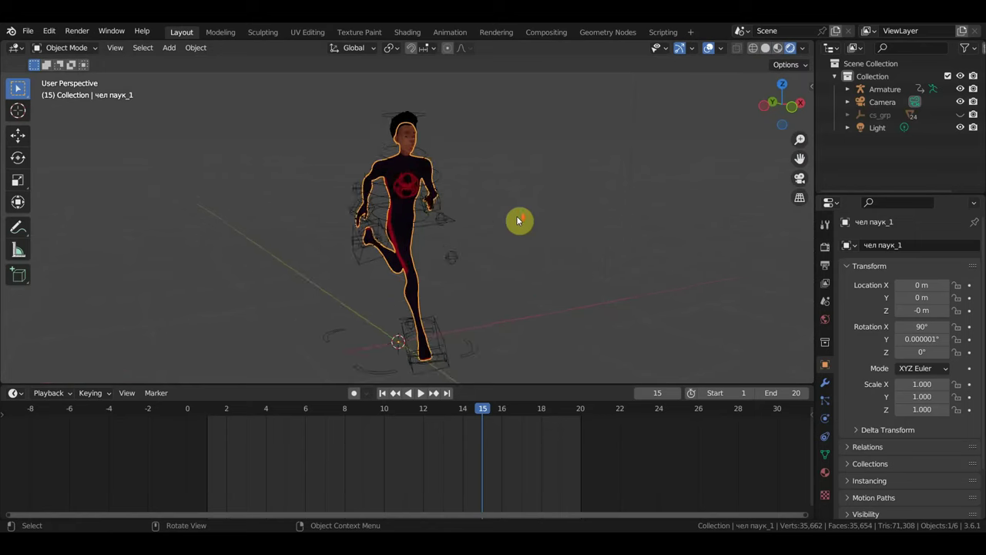
pyautogui.scroll(3, 516, 219)
pyautogui.scroll(1, 530, 223)
pyautogui.scroll(-2, 531, 223)
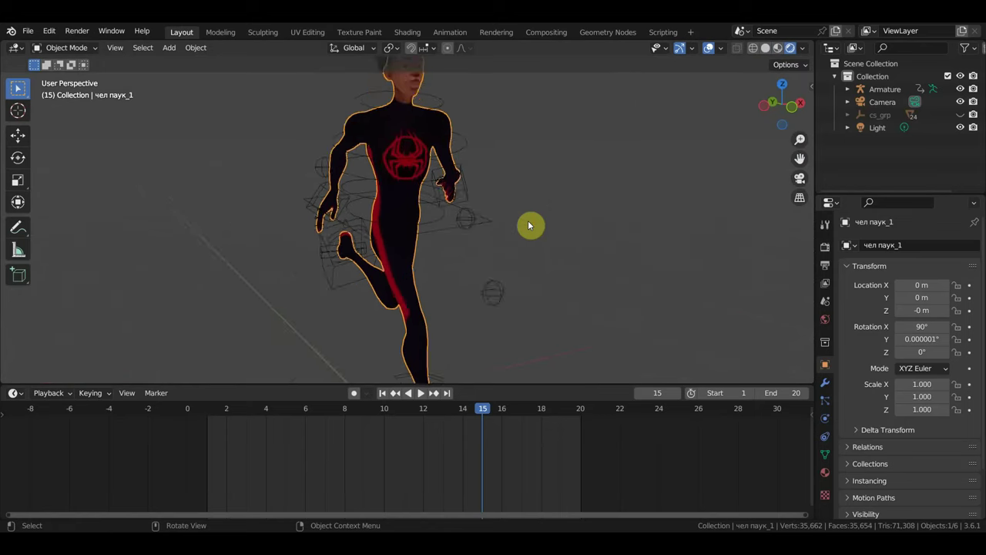
pyautogui.scroll(-1, 532, 229)
pyautogui.scroll(-1, 537, 255)
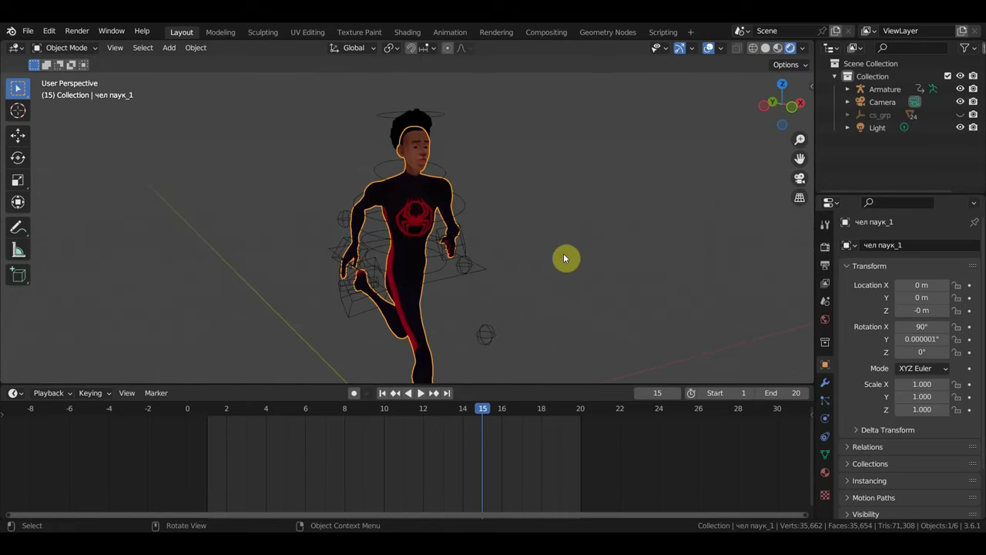
pyautogui.click(546, 253)
pyautogui.scroll(2, 547, 259)
pyautogui.scroll(1, 549, 257)
pyautogui.scroll(1, 555, 262)
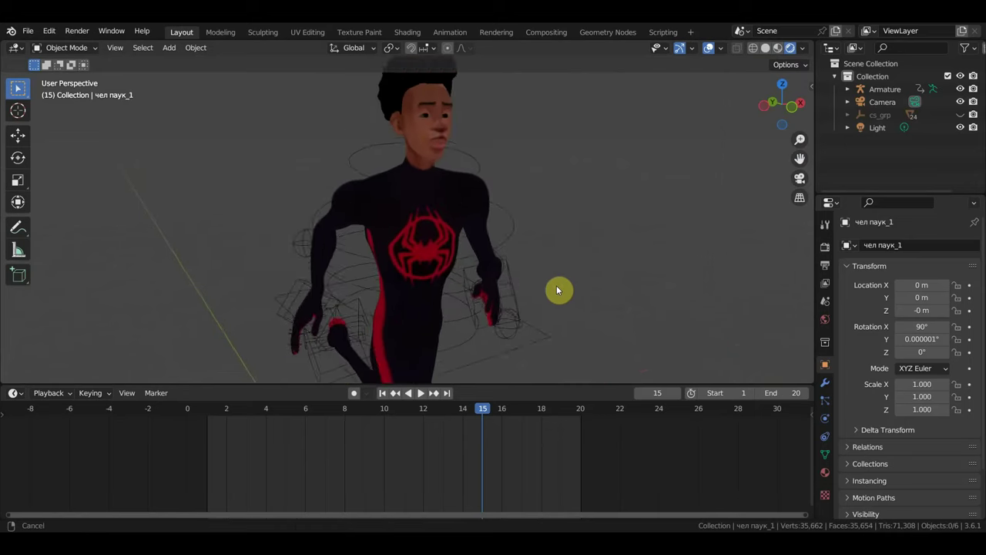
pyautogui.scroll(1, 555, 296)
pyautogui.scroll(1, 552, 312)
pyautogui.scroll(1, 553, 311)
pyautogui.scroll(-1, 562, 305)
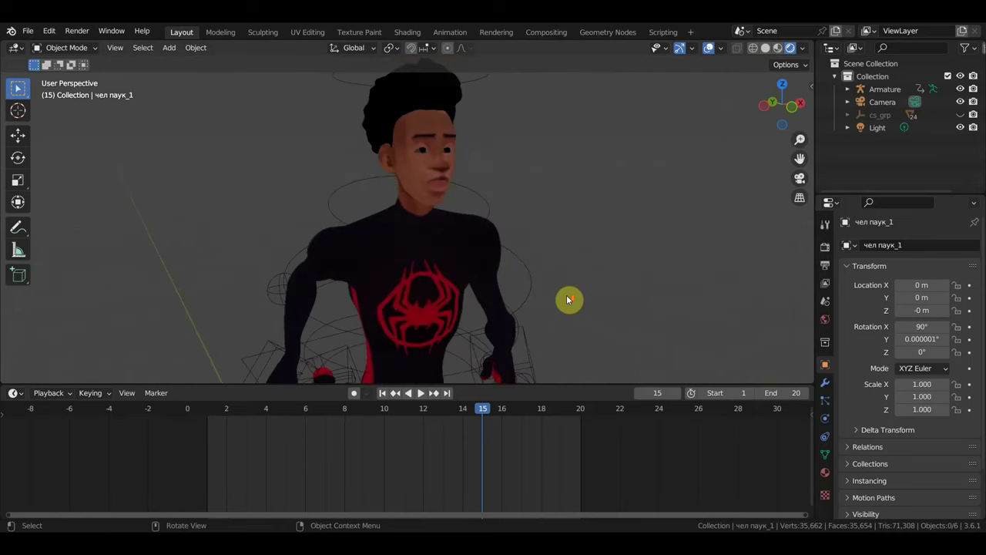
pyautogui.scroll(-3, 576, 295)
pyautogui.scroll(1, 579, 266)
pyautogui.scroll(1, 576, 236)
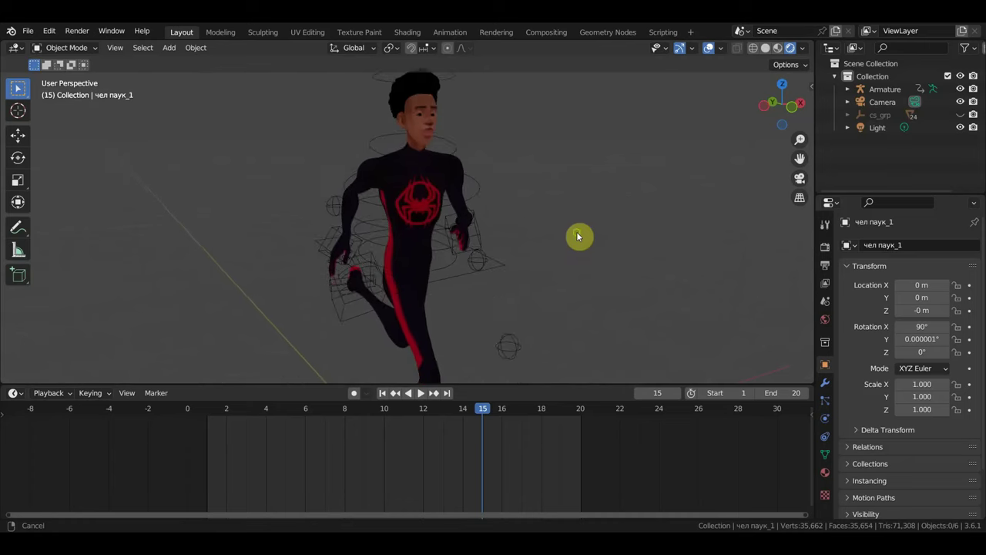
pyautogui.scroll(2, 562, 236)
pyautogui.scroll(1, 560, 236)
pyautogui.keyDown('shift'); pyautogui.scroll(2, 555, 238); pyautogui.keyUp('shift')
pyautogui.keyDown('shift'); pyautogui.scroll(1, 551, 237); pyautogui.keyUp('shift')
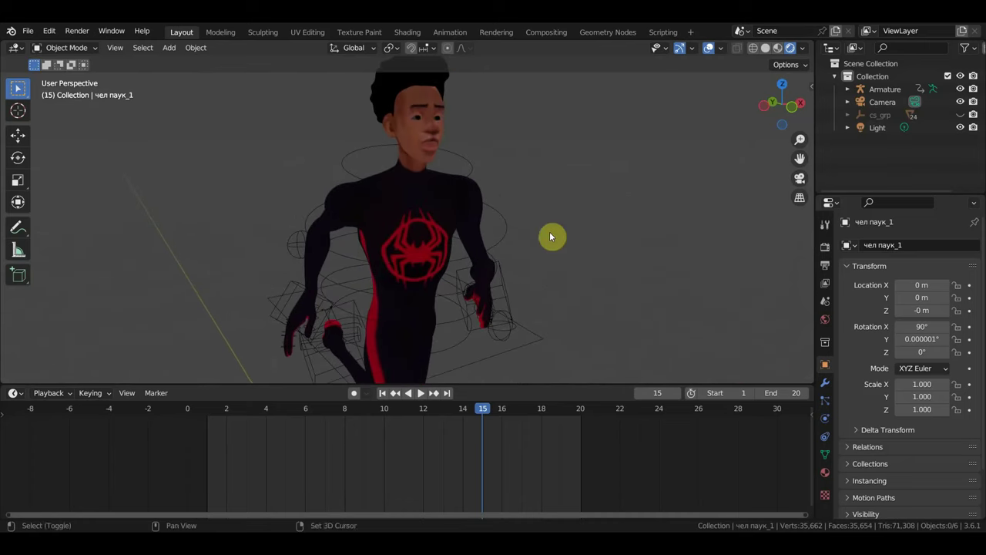
# Step: In the Shading workspace, lower the Normal Map strength to 0.600
pyautogui.click(409, 33)
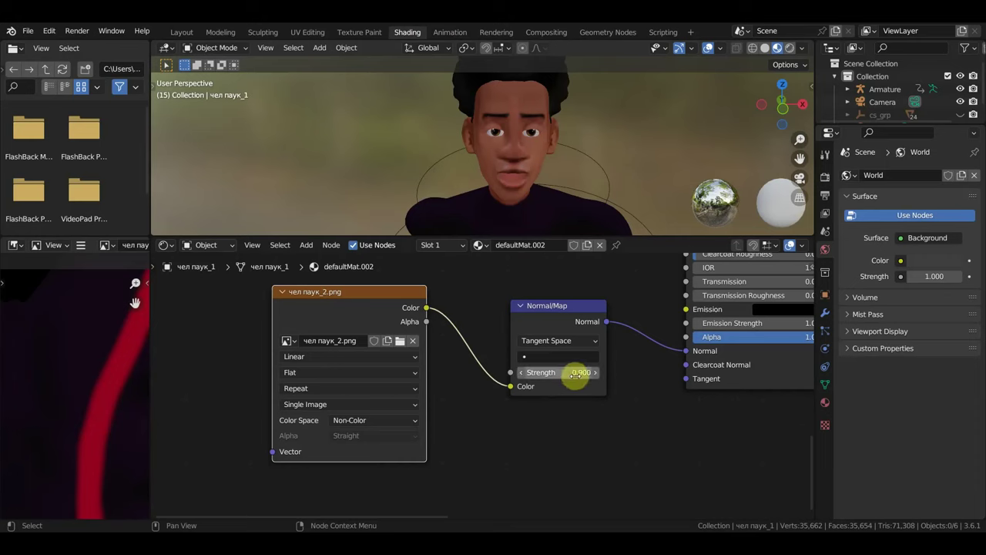
pyautogui.moveTo(580, 373); pyautogui.dragTo(579, 373)
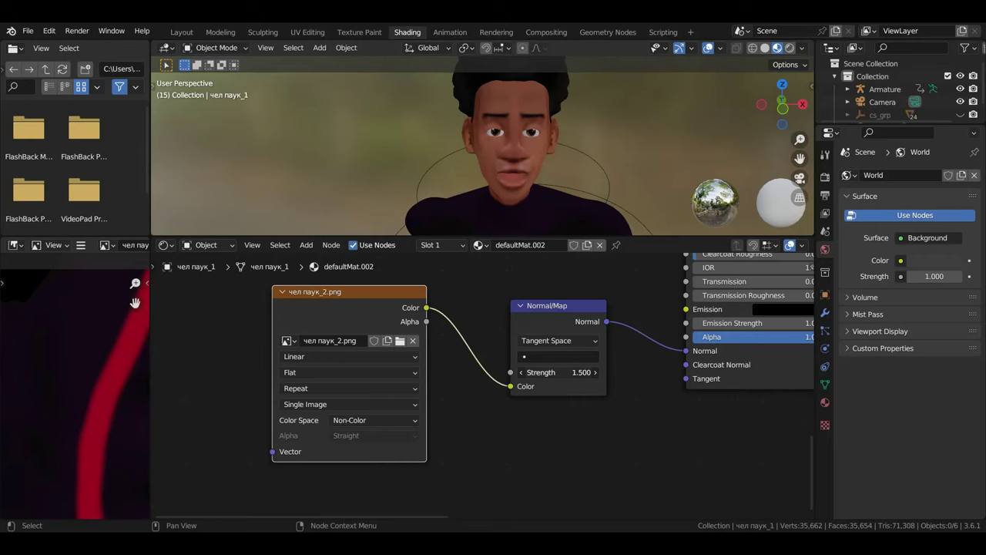
pyautogui.moveTo(579, 373); pyautogui.dragTo(568, 370)
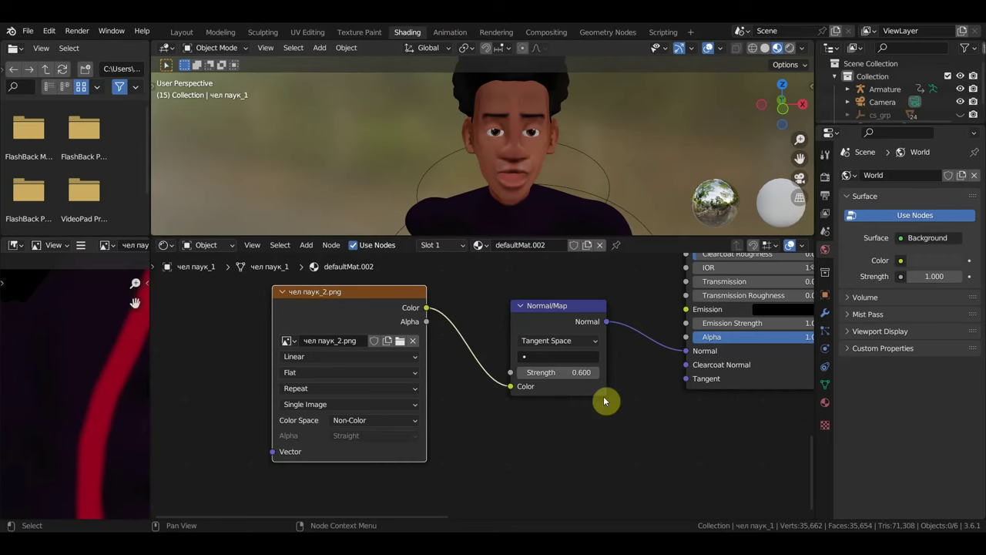
pyautogui.moveTo(605, 400); pyautogui.dragTo(387, 260, button='middle')
# Step: Set Principled BSDF Specular to 0.544, Roughness to 0.547 and Subsurface IOR to 1.339
pyautogui.scroll(-3, 554, 200)
pyautogui.scroll(1, 590, 371)
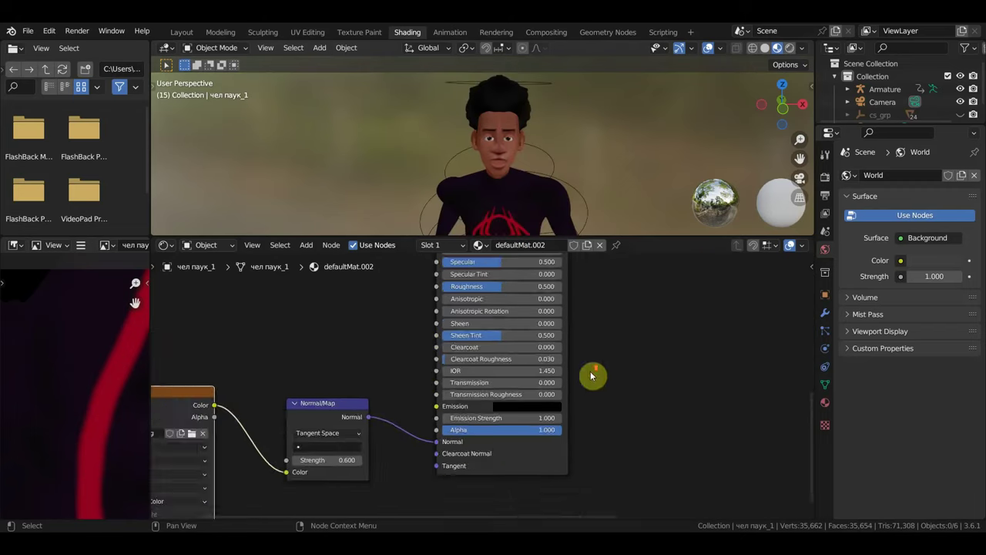
pyautogui.scroll(1, 588, 346)
pyautogui.scroll(1, 633, 367)
pyautogui.keyDown('shift'); pyautogui.scroll(2, 633, 367); pyautogui.keyUp('shift')
pyautogui.keyDown('shift'); pyautogui.scroll(2, 636, 388); pyautogui.keyUp('shift')
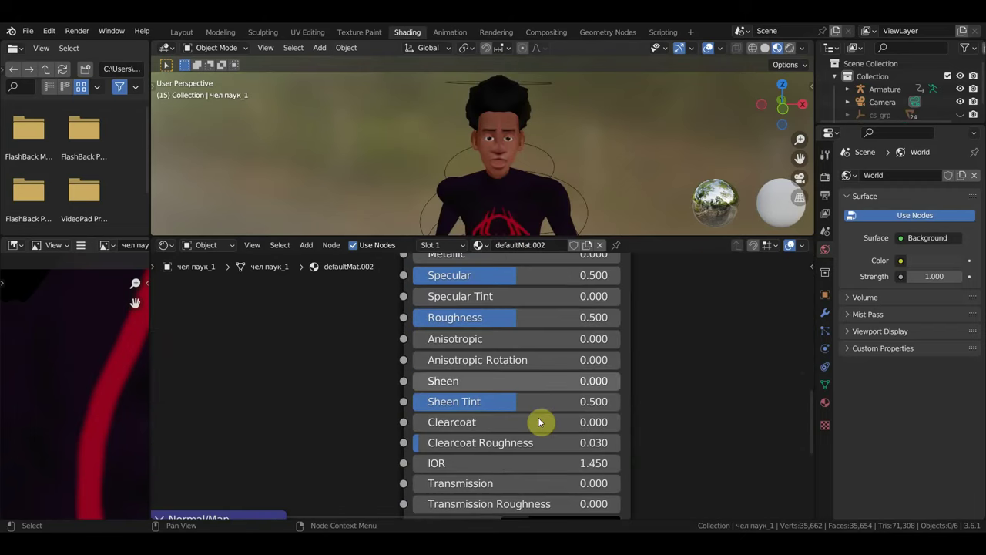
pyautogui.moveTo(440, 317); pyautogui.dragTo(446, 317)
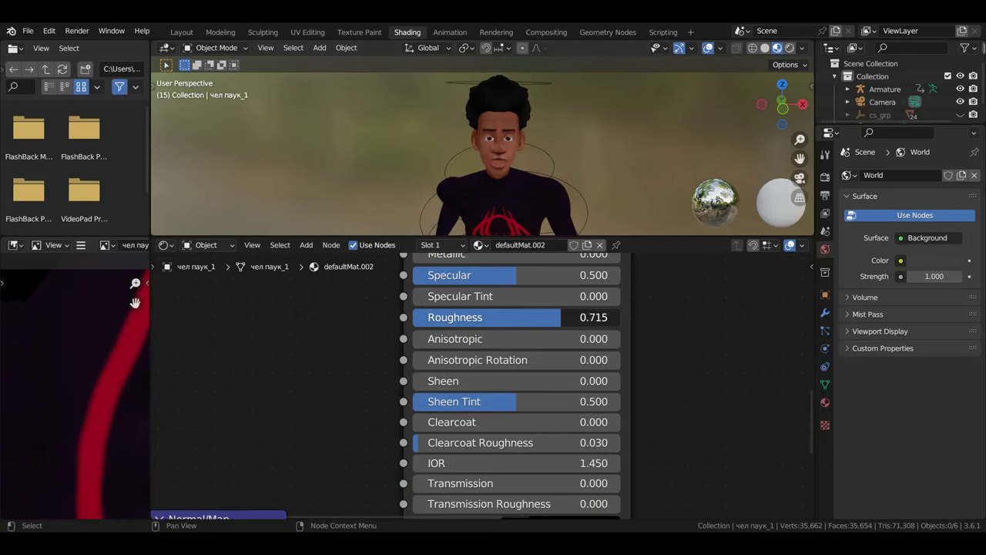
pyautogui.moveTo(539, 317); pyautogui.dragTo(529, 315)
pyautogui.moveTo(528, 275)
pyautogui.mouseDown()
pyautogui.moveTo(513, 275)
pyautogui.moveTo(544, 275)
pyautogui.mouseUp()
pyautogui.moveTo(532, 315)
pyautogui.mouseDown()
pyautogui.moveTo(492, 317)
pyautogui.moveTo(503, 316)
pyautogui.mouseUp()
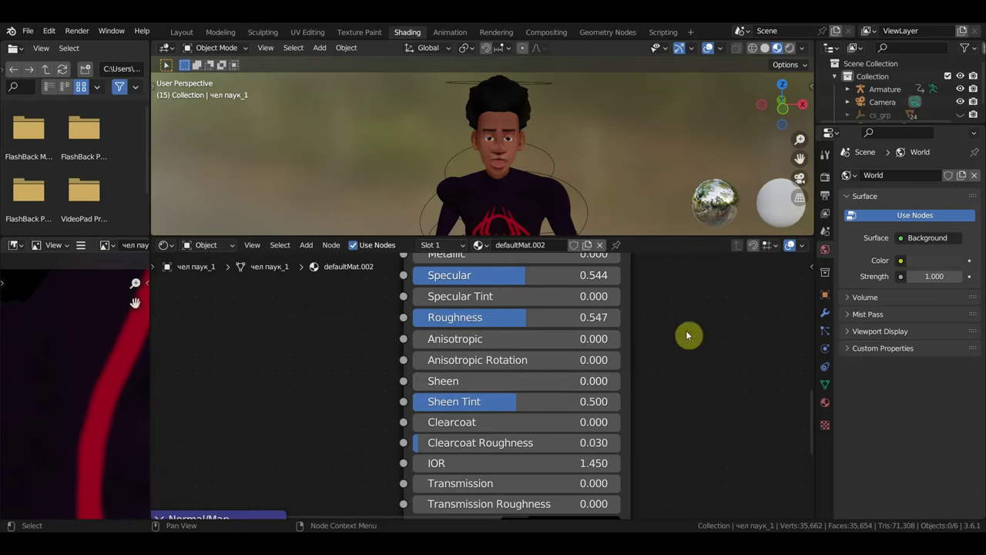
pyautogui.moveTo(688, 335); pyautogui.dragTo(674, 482, button='middle')
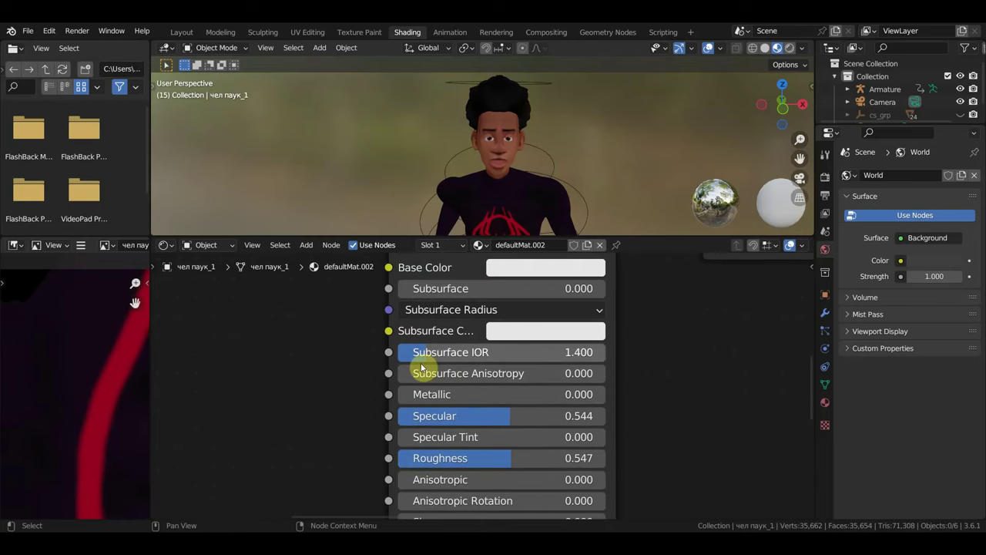
pyautogui.moveTo(532, 352); pyautogui.dragTo(416, 352)
pyautogui.moveTo(689, 312); pyautogui.dragTo(605, 466, button='middle')
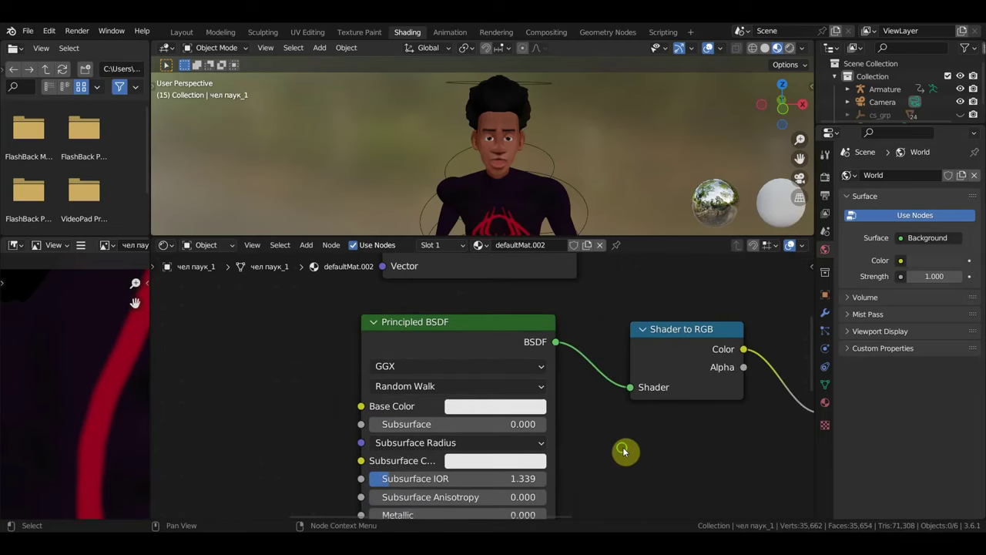
# Step: Drag the Color Ramp's dark stop to position 0.691, then zoom out over the whole node tree
pyautogui.moveTo(627, 451)
pyautogui.mouseDown(button='middle')
pyautogui.moveTo(486, 487)
pyautogui.moveTo(326, 511)
pyautogui.mouseUp(button='middle')
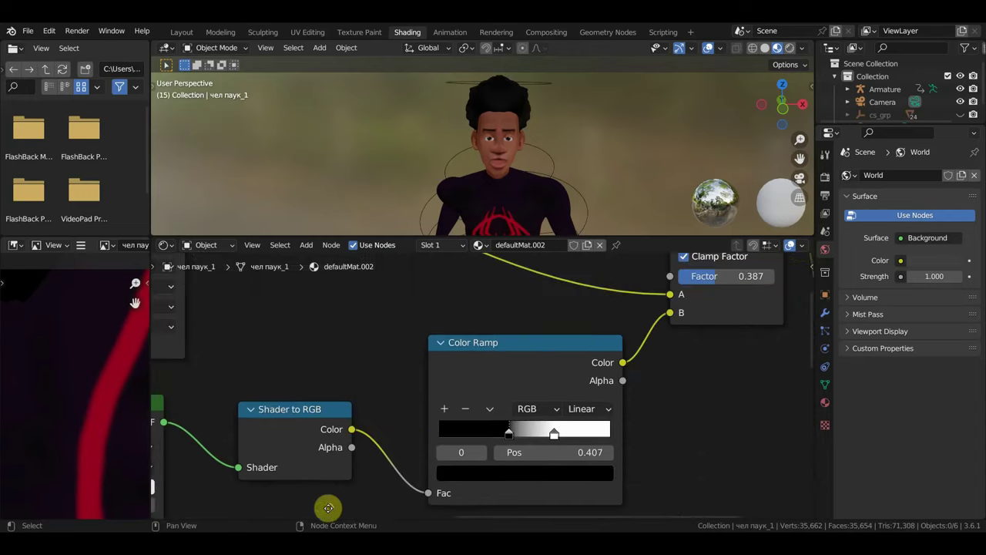
pyautogui.moveTo(509, 434)
pyautogui.mouseDown()
pyautogui.moveTo(486, 437)
pyautogui.moveTo(568, 447)
pyautogui.moveTo(561, 451)
pyautogui.mouseUp()
pyautogui.moveTo(563, 194)
pyautogui.mouseDown(button='middle')
pyautogui.moveTo(559, 177)
pyautogui.moveTo(625, 176)
pyautogui.moveTo(534, 208)
pyautogui.mouseUp(button='middle')
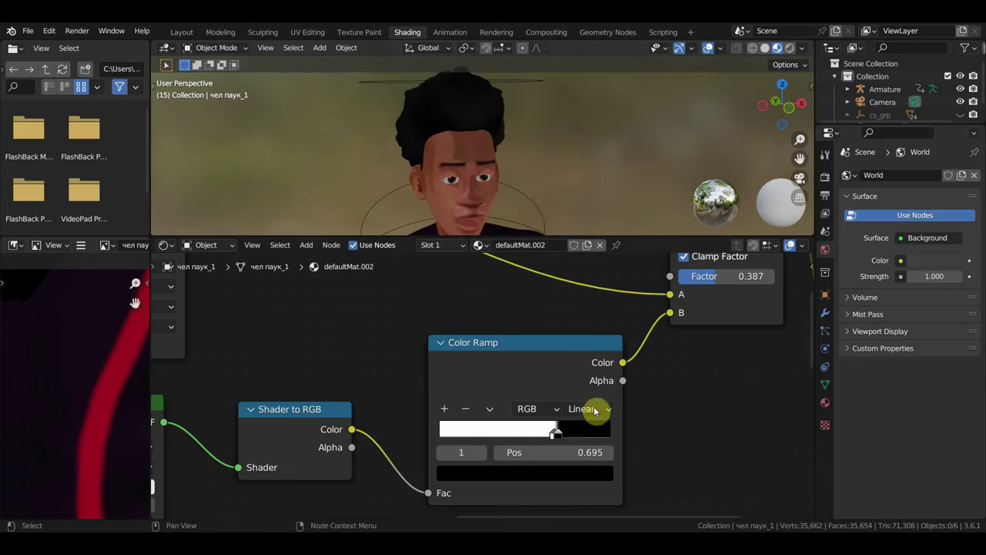
pyautogui.moveTo(557, 433)
pyautogui.mouseDown()
pyautogui.moveTo(573, 431)
pyautogui.moveTo(556, 431)
pyautogui.mouseUp()
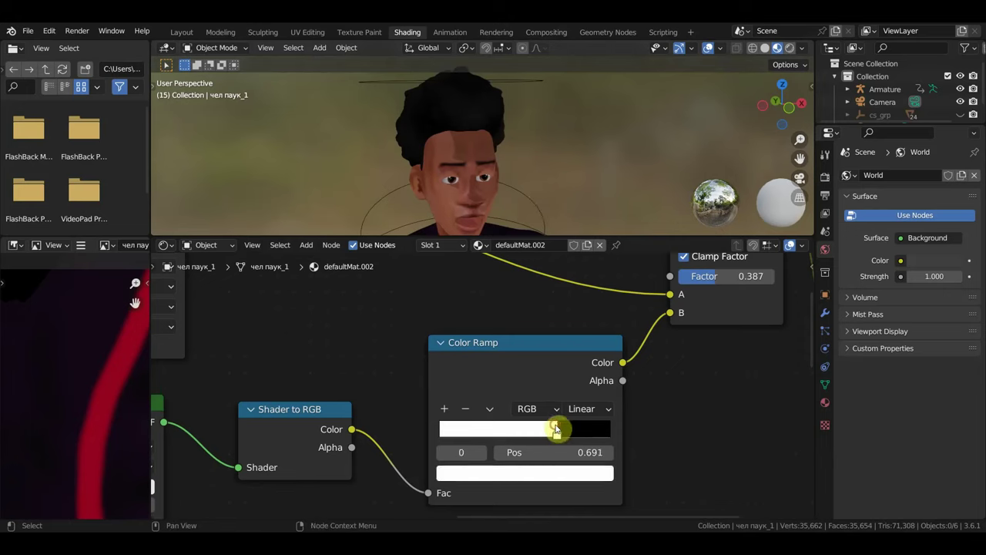
pyautogui.scroll(-2, 572, 187)
pyautogui.scroll(-2, 572, 187)
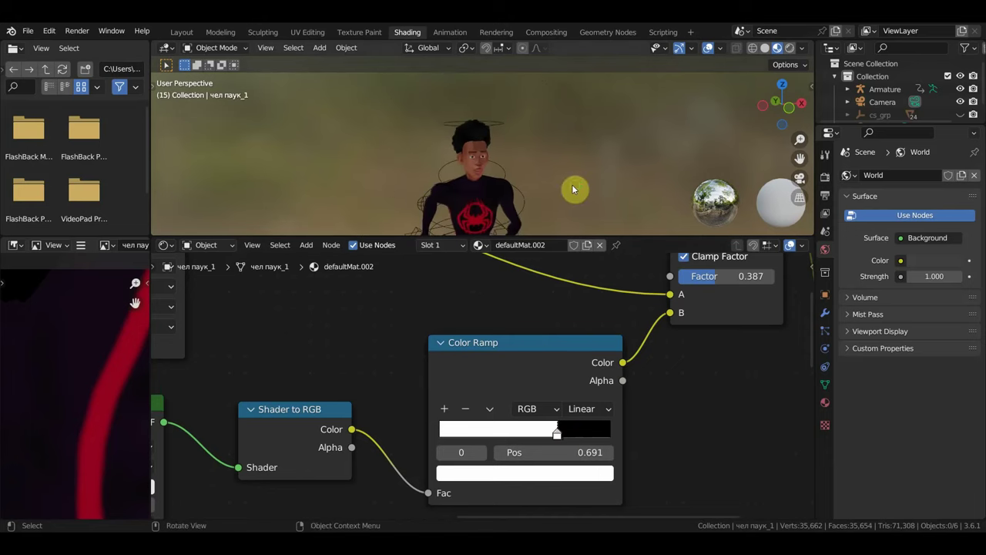
pyautogui.scroll(-2, 594, 121)
pyautogui.scroll(-2, 573, 143)
pyautogui.scroll(1, 573, 144)
pyautogui.moveTo(692, 349); pyautogui.dragTo(635, 483, button='middle')
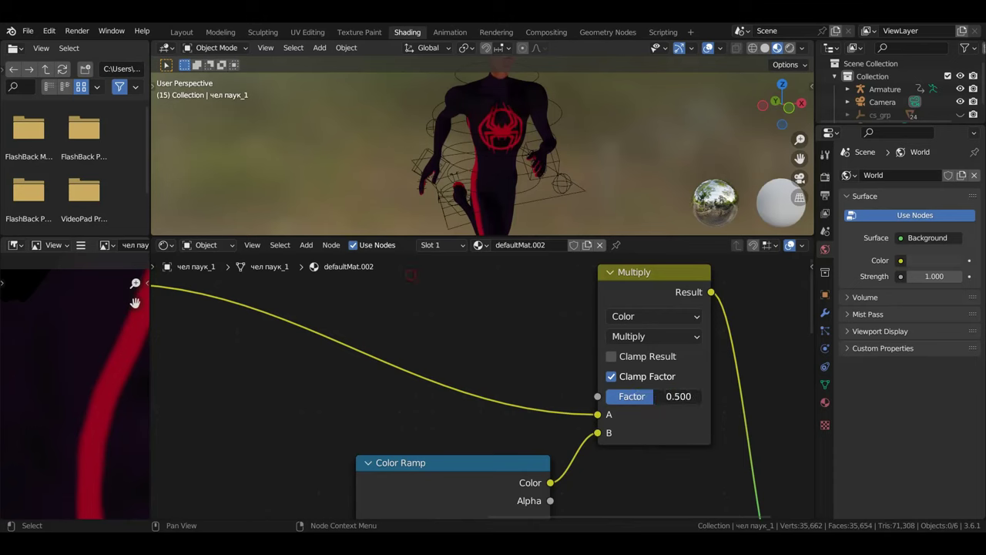
pyautogui.scroll(-2, 497, 368)
pyautogui.scroll(-2, 528, 402)
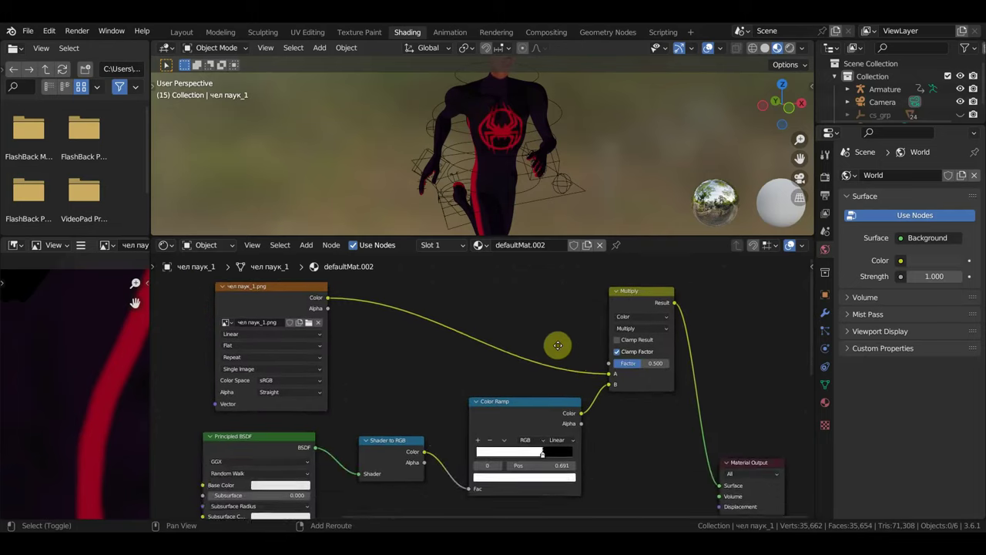
pyautogui.scroll(-1, 560, 346)
pyautogui.scroll(-1, 635, 416)
pyautogui.scroll(-2, 574, 429)
pyautogui.scroll(-1, 583, 433)
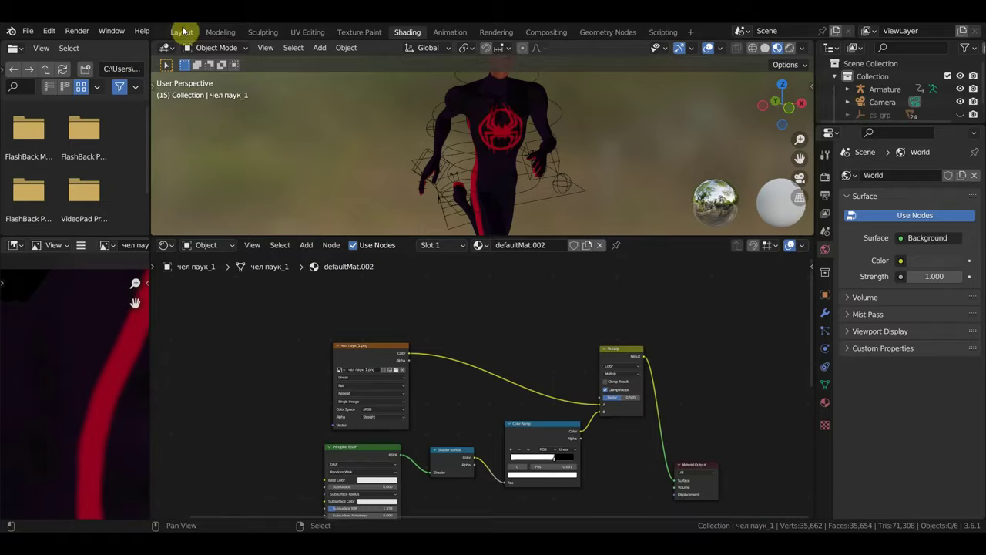
# Step: Back in Layout, select the point light, move it closer to the character and show its settings
pyautogui.click(183, 32)
pyautogui.moveTo(424, 280)
pyautogui.mouseDown(button='middle')
pyautogui.moveTo(443, 233)
pyautogui.moveTo(478, 223)
pyautogui.mouseUp(button='middle')
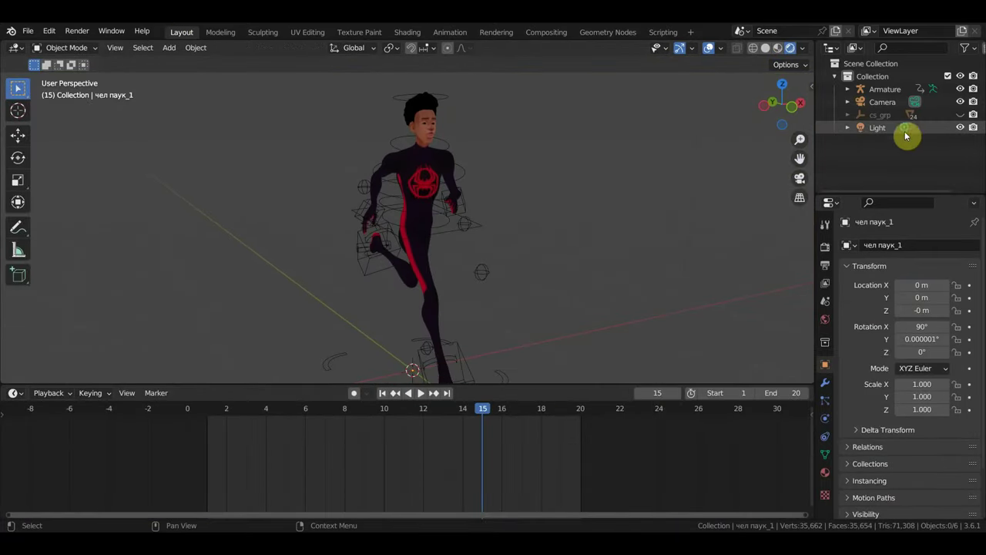
pyautogui.scroll(-5, 658, 213)
pyautogui.scroll(-3, 580, 227)
pyautogui.scroll(-2, 579, 227)
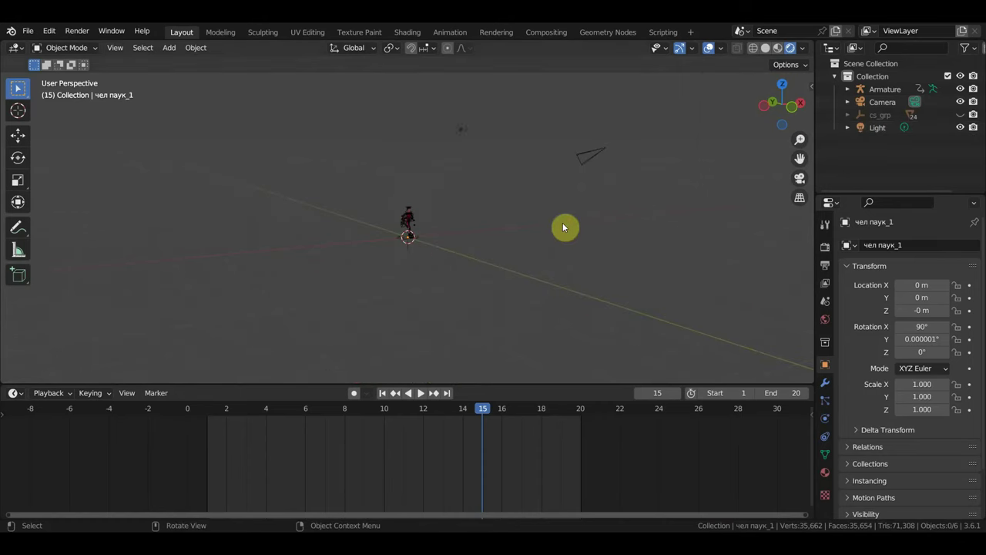
pyautogui.click(463, 136)
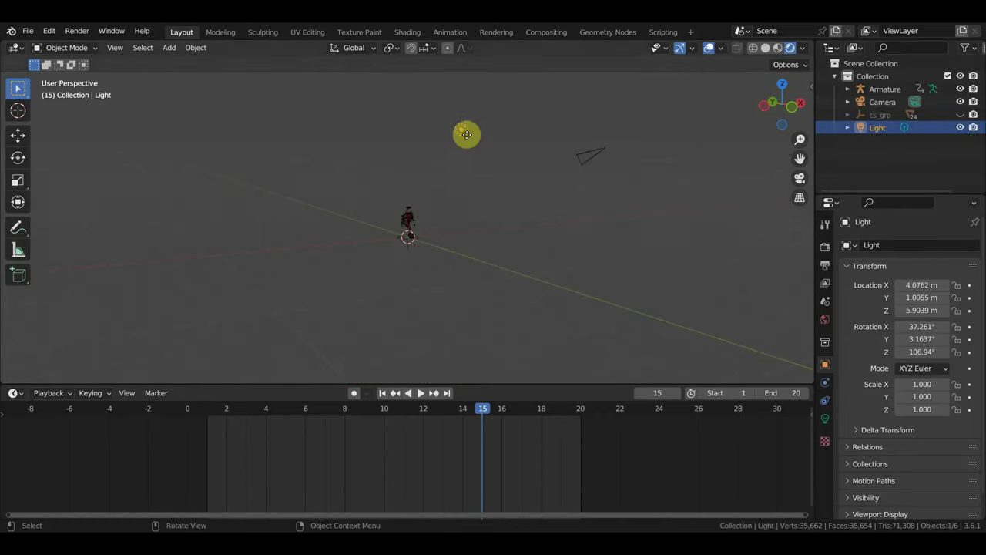
pyautogui.moveTo(466, 134); pyautogui.dragTo(424, 213)
pyautogui.scroll(5, 434, 207)
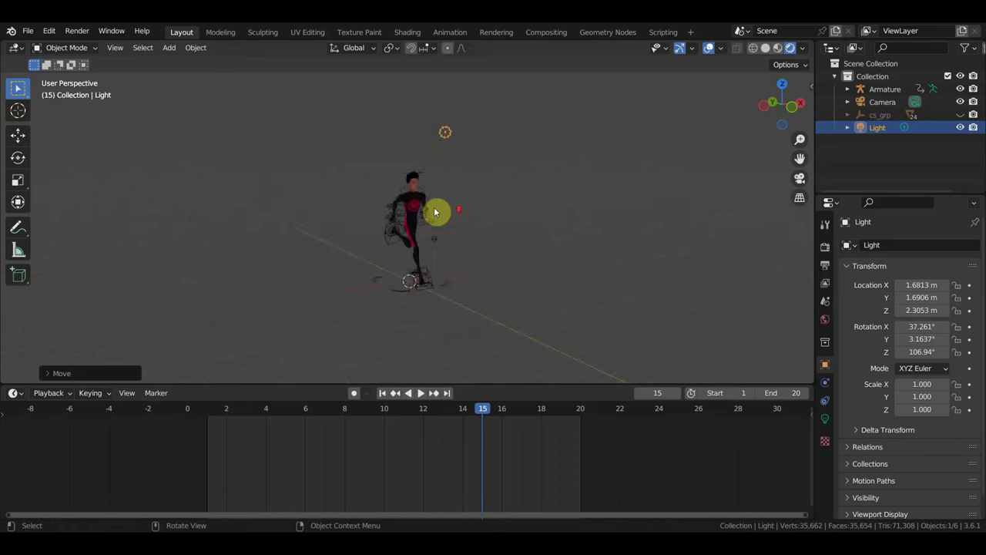
pyautogui.scroll(4, 434, 206)
pyautogui.press('g')
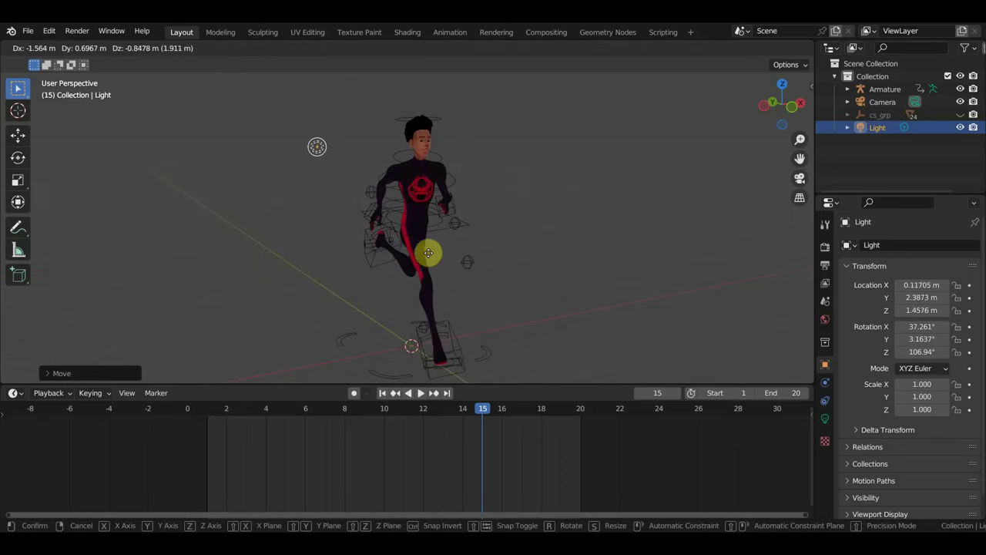
pyautogui.click(625, 321)
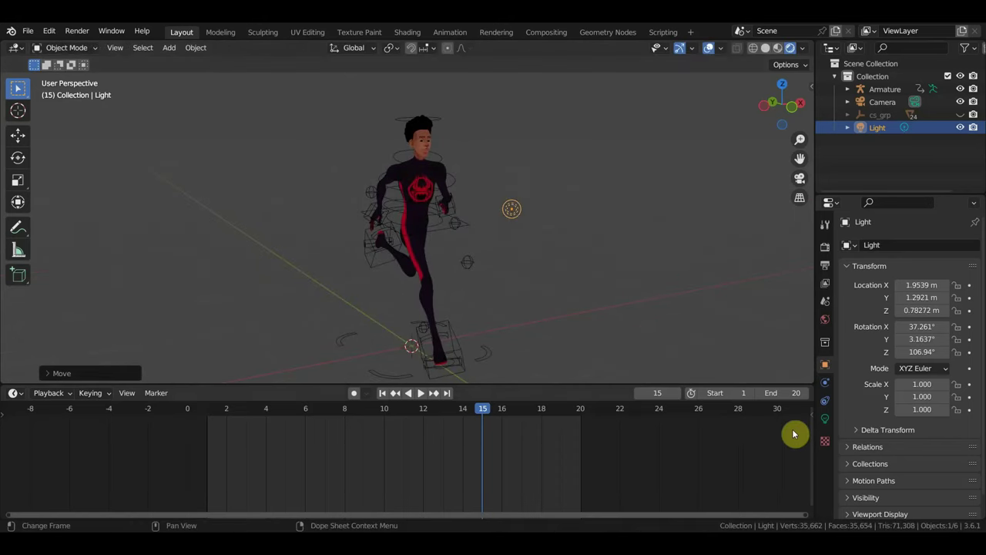
pyautogui.click(825, 419)
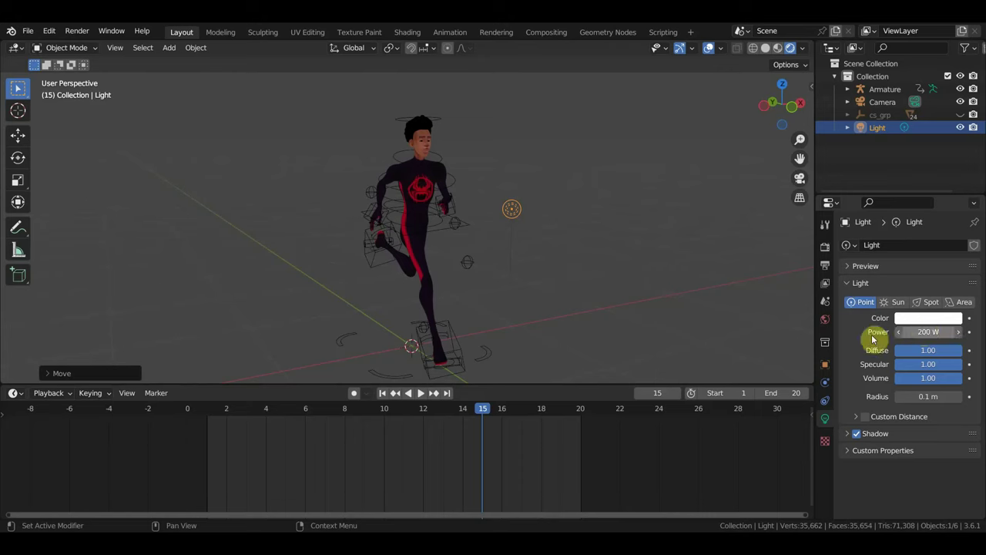
# Step: Move the light up beside the character, re-placing it while checking from low frontal views
pyautogui.press('g')
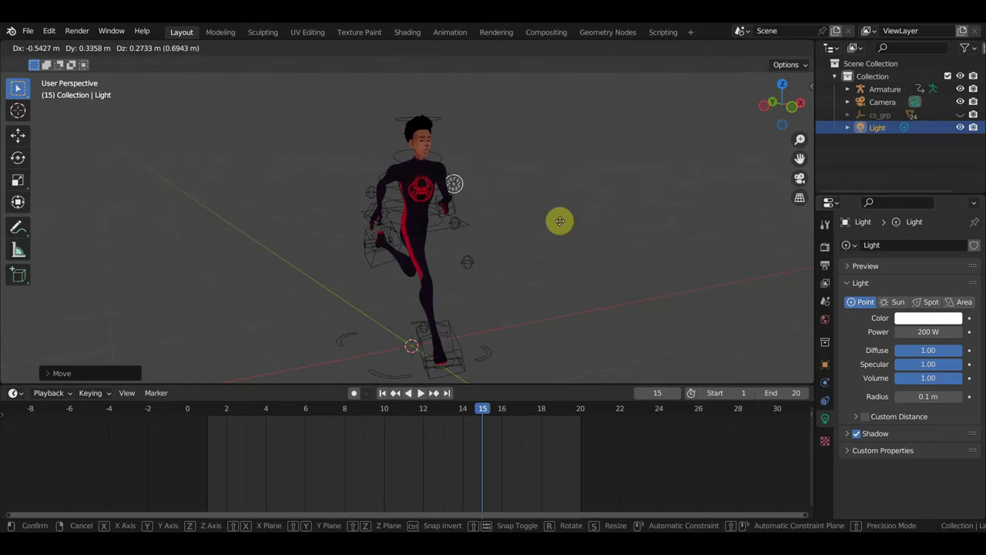
pyautogui.click(581, 193)
pyautogui.scroll(3, 584, 197)
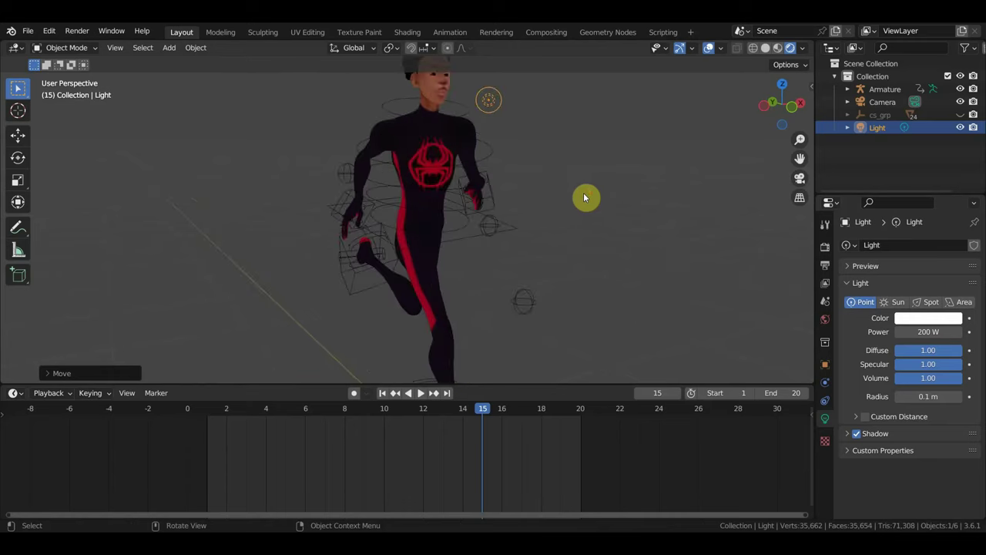
pyautogui.moveTo(585, 198); pyautogui.dragTo(625, 314, button='middle')
pyautogui.scroll(4, 629, 311)
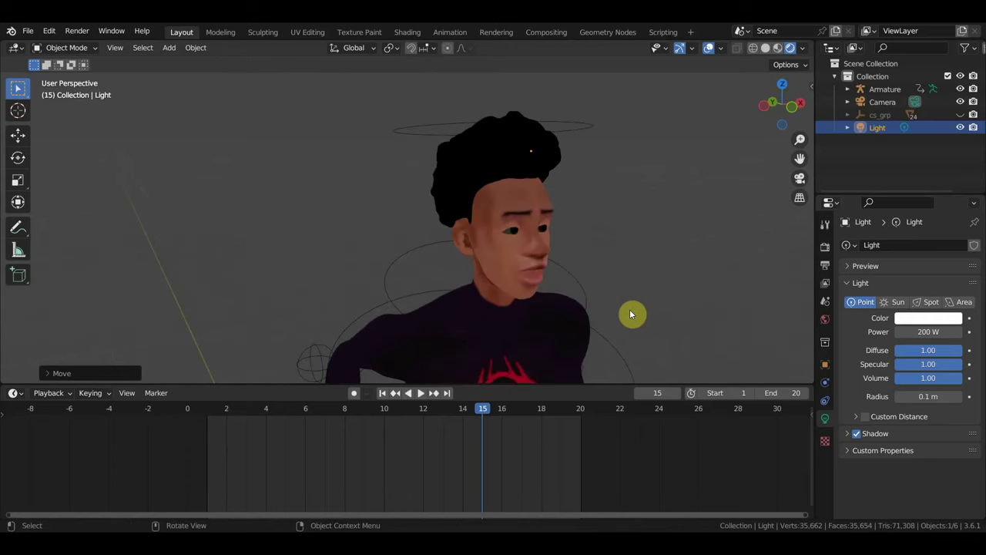
pyautogui.scroll(-3, 629, 311)
pyautogui.press('g')
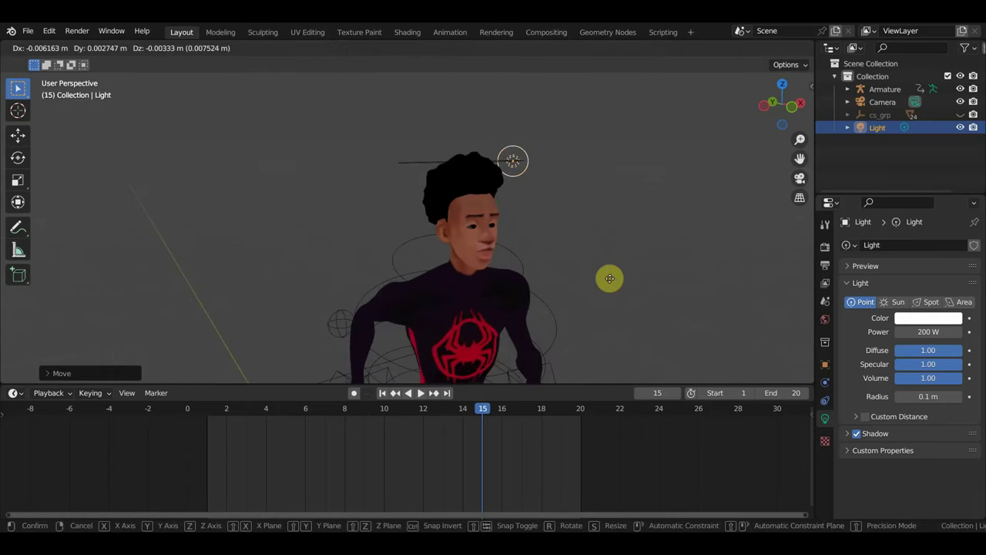
pyautogui.click(462, 318)
pyautogui.moveTo(462, 318); pyautogui.dragTo(570, 308, button='middle')
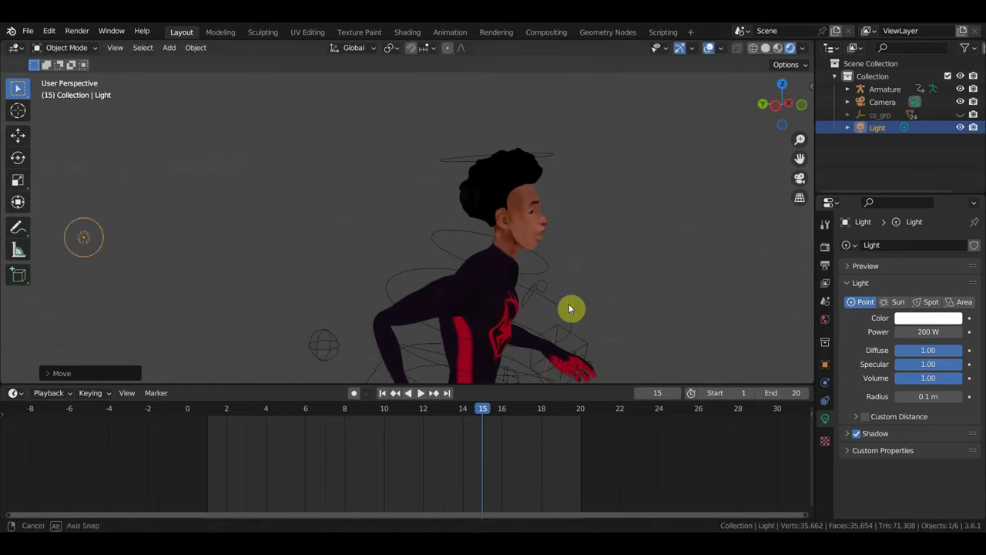
pyautogui.press('g')
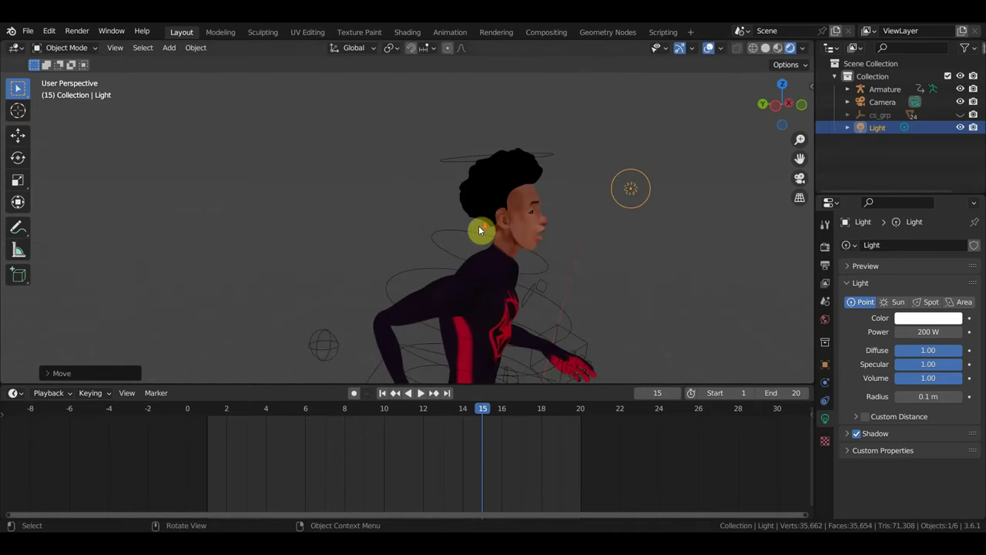
pyautogui.moveTo(627, 187)
pyautogui.mouseDown(button='middle')
pyautogui.moveTo(563, 198)
pyautogui.moveTo(764, 212)
pyautogui.moveTo(733, 203)
pyautogui.mouseUp(button='middle')
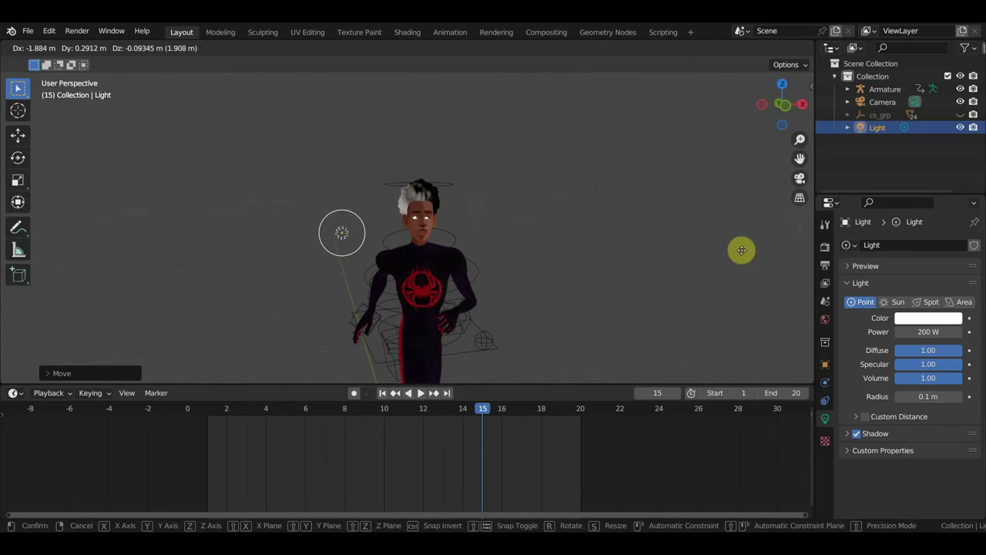
pyautogui.moveTo(726, 254); pyautogui.dragTo(733, 249, button='middle')
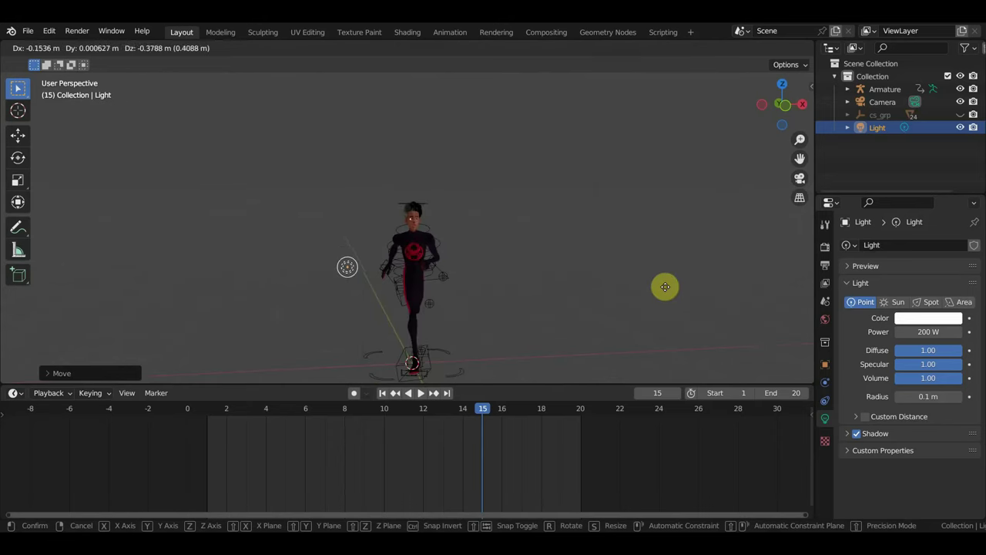
pyautogui.click(728, 332)
# Step: Reposition the light again, checking it from side, front and rear views of the runner
pyautogui.scroll(3, 714, 338)
pyautogui.moveTo(712, 340)
pyautogui.mouseDown(button='middle')
pyautogui.moveTo(777, 325)
pyautogui.moveTo(724, 203)
pyautogui.moveTo(713, 208)
pyautogui.mouseUp(button='middle')
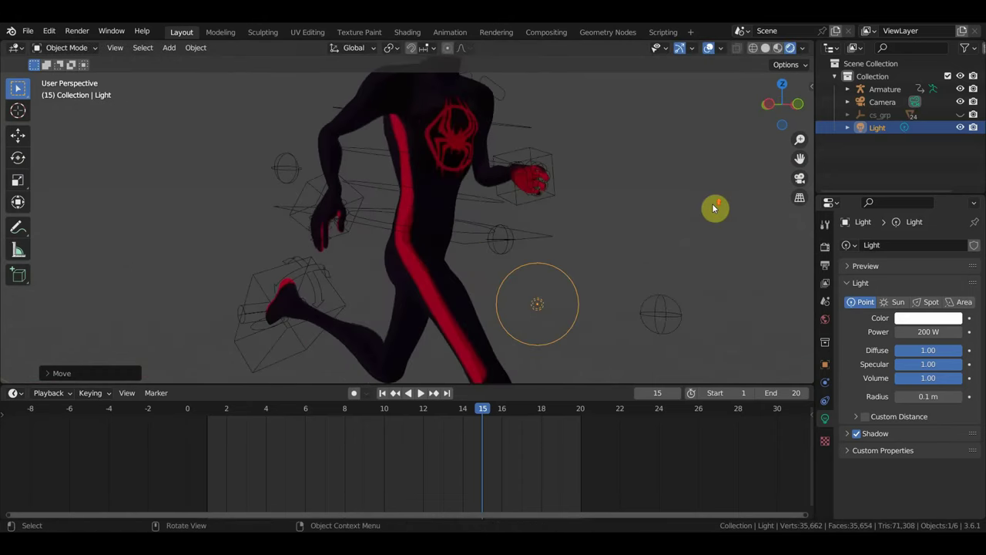
pyautogui.scroll(-3, 670, 225)
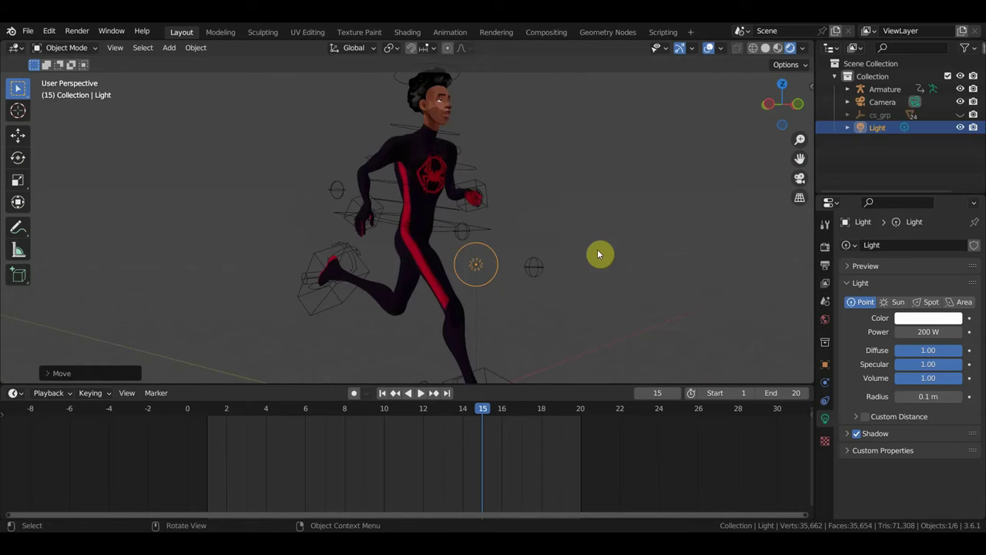
pyautogui.press('g')
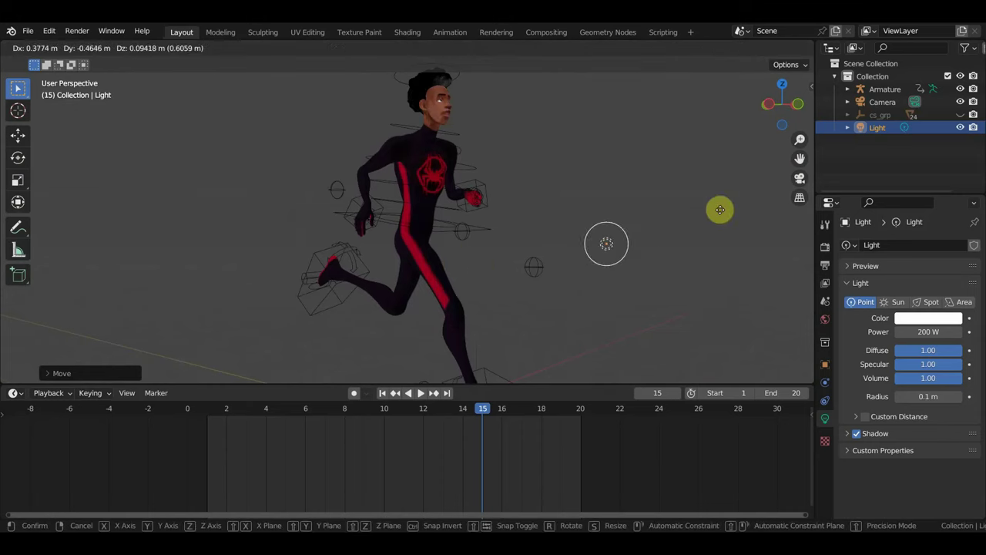
pyautogui.moveTo(727, 227)
pyautogui.mouseDown(button='middle')
pyautogui.moveTo(650, 244)
pyautogui.moveTo(750, 201)
pyautogui.mouseUp(button='middle')
pyautogui.click(789, 207)
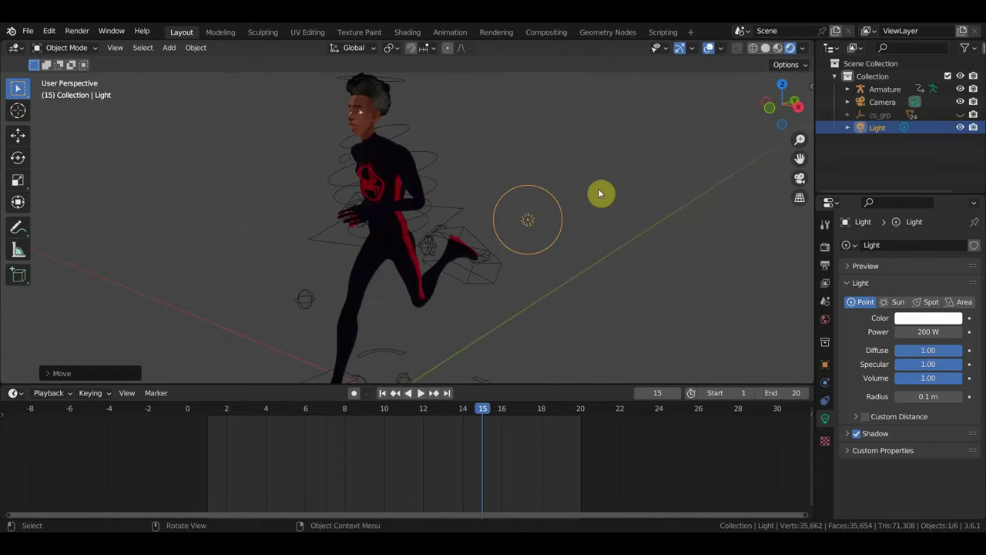
pyautogui.moveTo(598, 194)
pyautogui.mouseDown(button='middle')
pyautogui.moveTo(755, 194)
pyautogui.moveTo(598, 192)
pyautogui.mouseUp(button='middle')
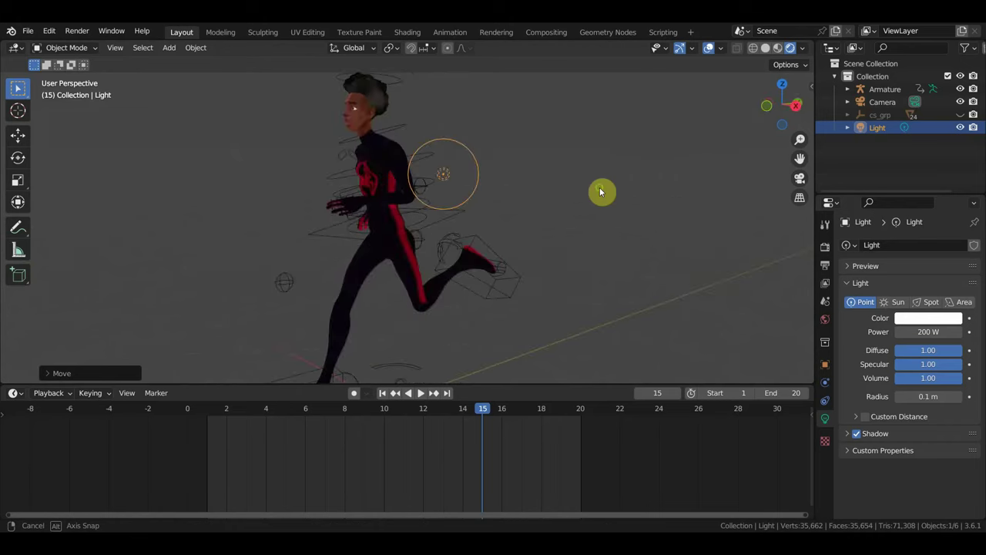
pyautogui.press('g')
pyautogui.click(412, 131)
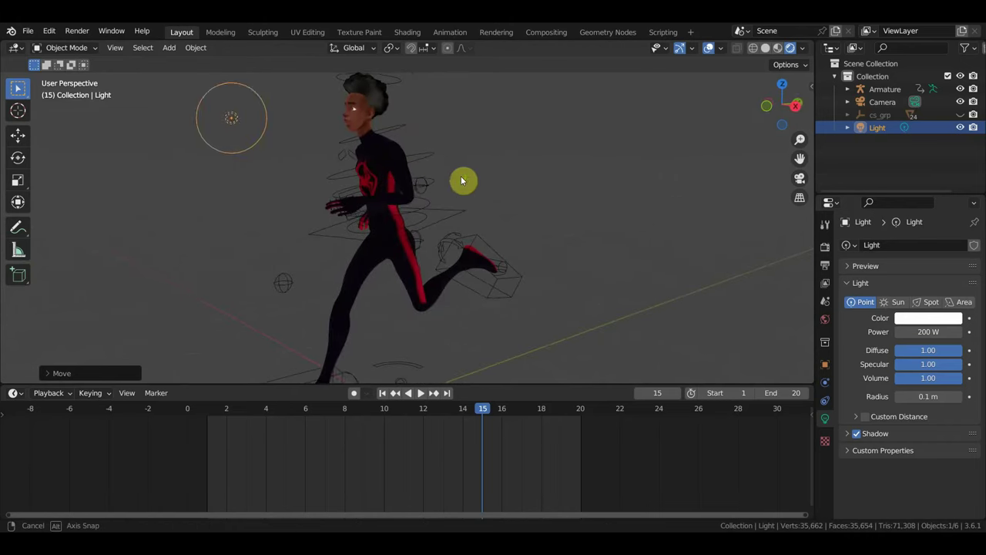
pyautogui.moveTo(462, 180)
pyautogui.mouseDown(button='middle')
pyautogui.moveTo(283, 180)
pyautogui.moveTo(336, 179)
pyautogui.mouseUp(button='middle')
pyautogui.press('g')
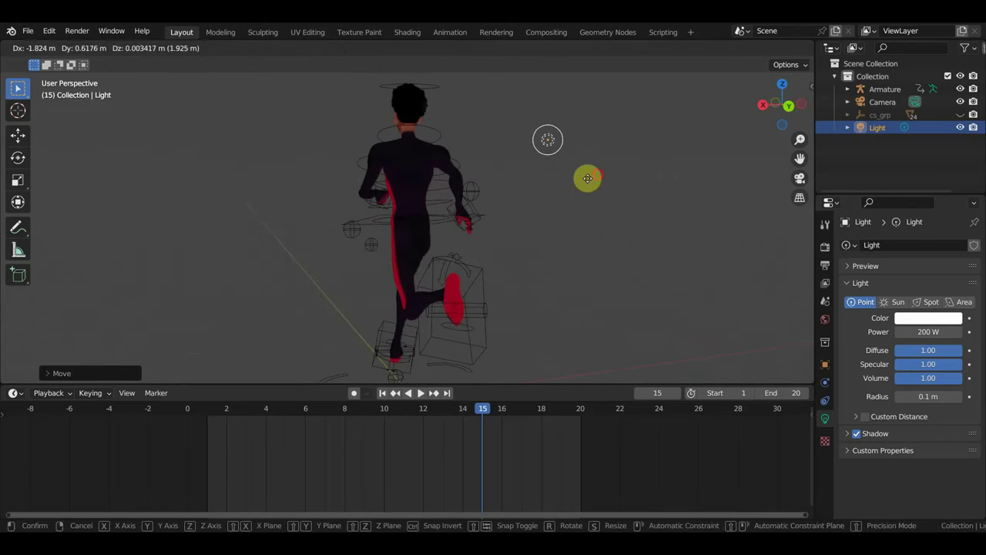
pyautogui.click(590, 184)
# Step: Raise the light up and to the left above the character, then frame his head and torso
pyautogui.moveTo(591, 197)
pyautogui.mouseDown(button='middle')
pyautogui.moveTo(449, 211)
pyautogui.moveTo(301, 201)
pyautogui.moveTo(304, 217)
pyautogui.mouseUp(button='middle')
pyautogui.press('g')
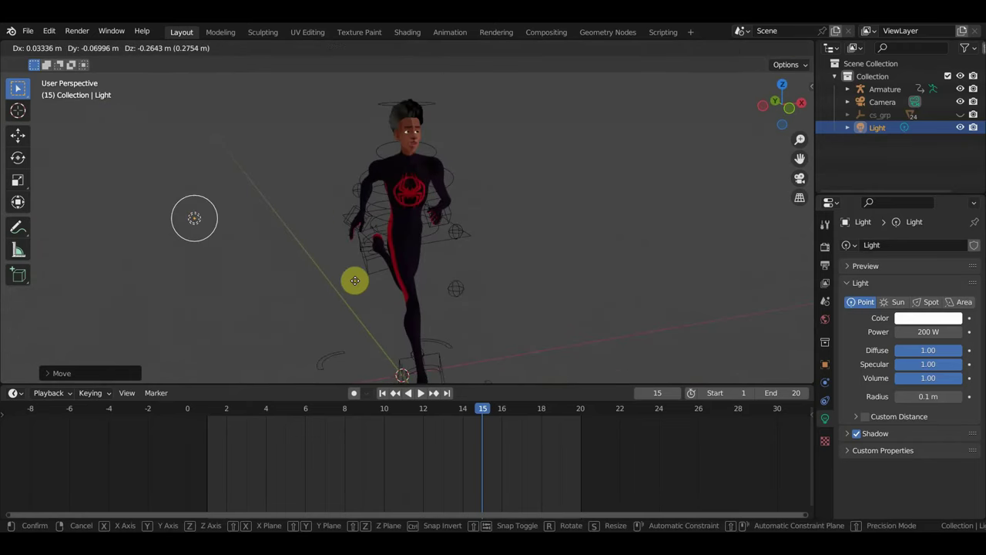
pyautogui.click(290, 121)
pyautogui.scroll(-3, 315, 150)
pyautogui.press('g')
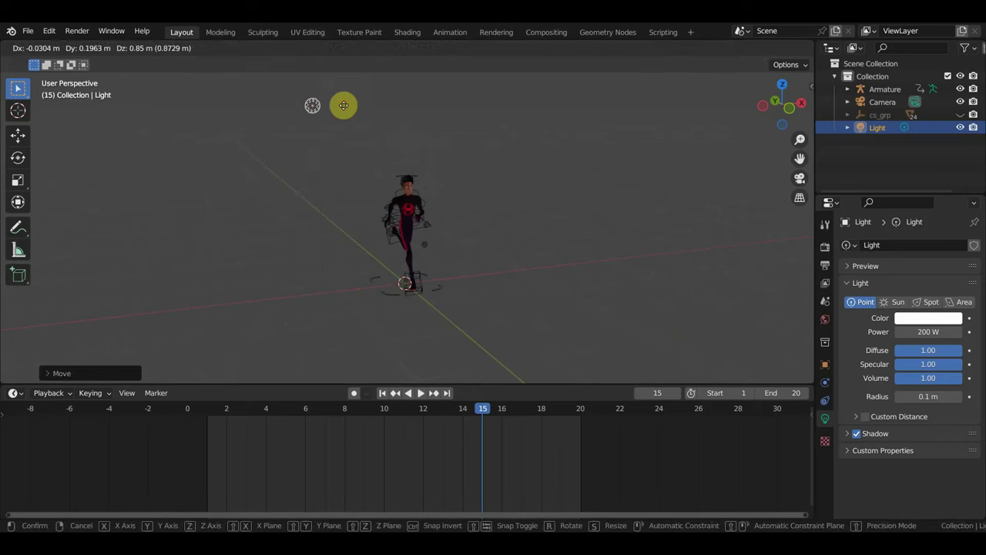
pyautogui.click(339, 116)
pyautogui.scroll(3, 361, 137)
pyautogui.scroll(2, 435, 152)
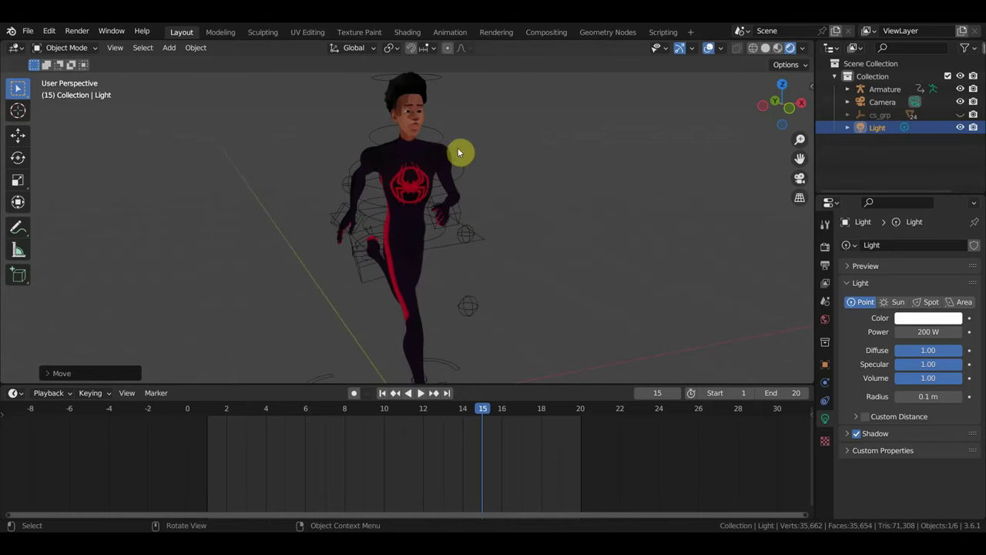
pyautogui.moveTo(457, 147)
pyautogui.mouseDown(button='middle')
pyautogui.moveTo(513, 141)
pyautogui.moveTo(493, 237)
pyautogui.mouseUp(button='middle')
pyautogui.scroll(2, 499, 148)
pyautogui.scroll(2, 493, 233)
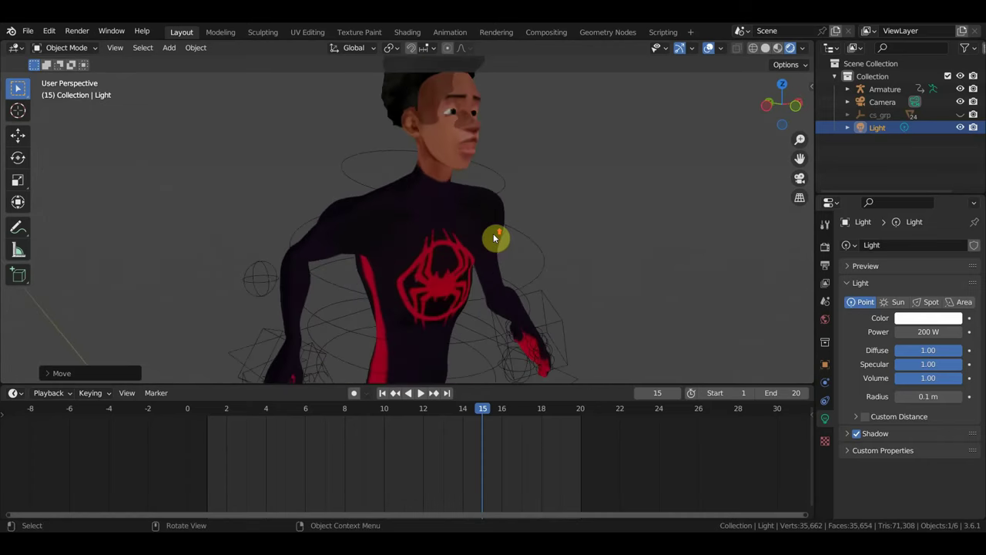
pyautogui.scroll(1, 528, 202)
pyautogui.moveTo(528, 202)
pyautogui.keyDown('shift'); pyautogui.mouseDown(button='middle')
pyautogui.moveTo(495, 265)
pyautogui.moveTo(501, 258)
pyautogui.moveTo(214, 259)
pyautogui.moveTo(343, 242)
pyautogui.moveTo(378, 159)
pyautogui.moveTo(368, 143)
pyautogui.mouseUp(button='middle'); pyautogui.keyUp('shift')
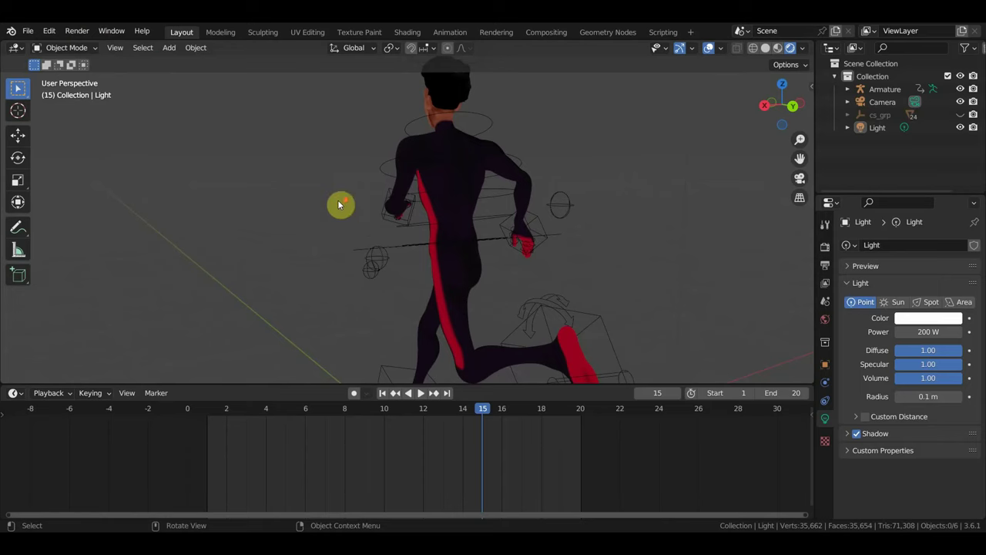
# Step: Enlarge the 3D view's height and play the run animation, watching it from the side
pyautogui.moveTo(339, 204)
pyautogui.mouseDown(button='middle')
pyautogui.moveTo(398, 218)
pyautogui.moveTo(662, 215)
pyautogui.moveTo(602, 275)
pyautogui.mouseUp(button='middle')
pyautogui.moveTo(531, 384); pyautogui.dragTo(544, 468)
pyautogui.moveTo(559, 379); pyautogui.dragTo(577, 312, button='middle')
pyautogui.press('space')
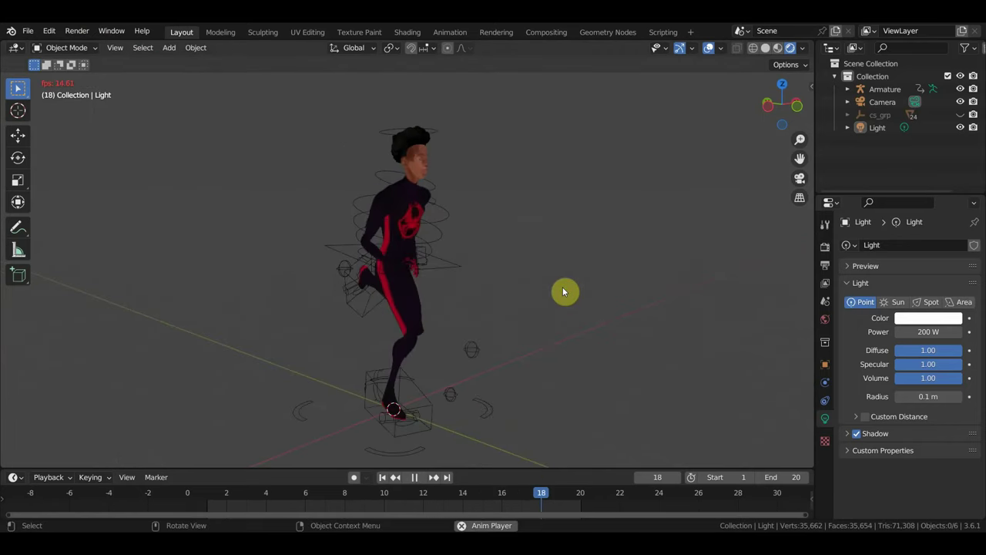
pyautogui.scroll(3, 566, 292)
pyautogui.moveTo(574, 295); pyautogui.dragTo(667, 303, button='middle')
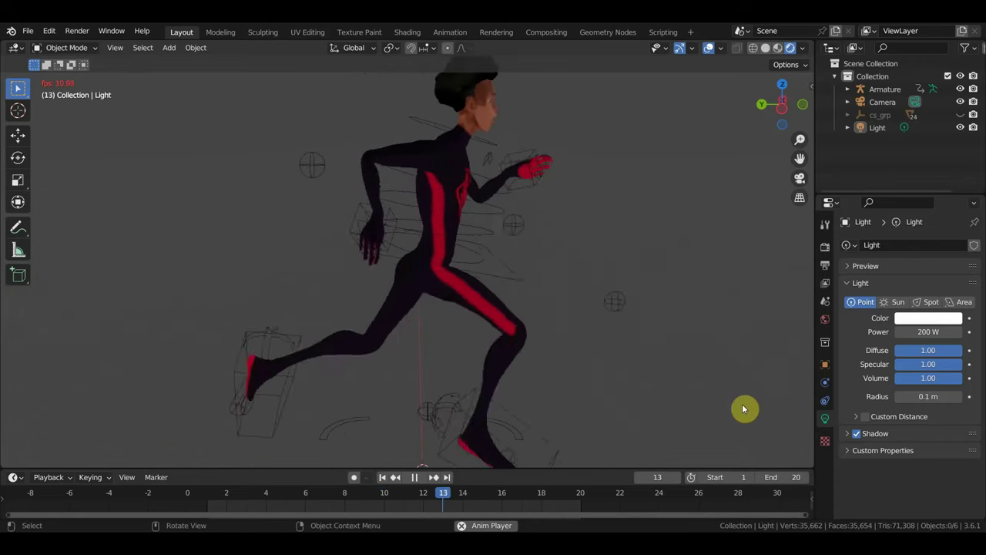
pyautogui.press('space')
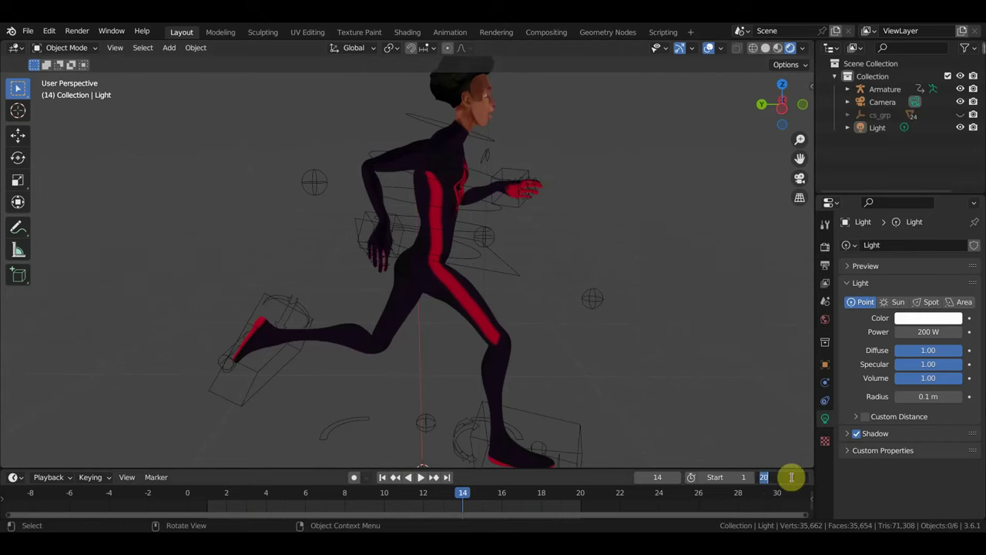
pyautogui.write('18')
# Step: Set the end frame to 18, then 19, and replay the run to check the loop
pyautogui.press('Return')
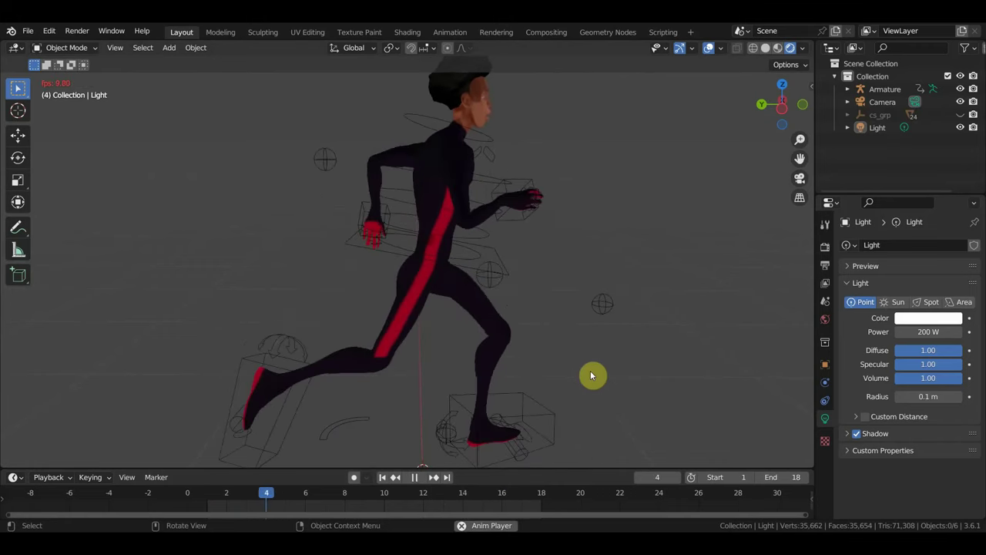
pyautogui.moveTo(590, 375); pyautogui.dragTo(590, 368, button='middle')
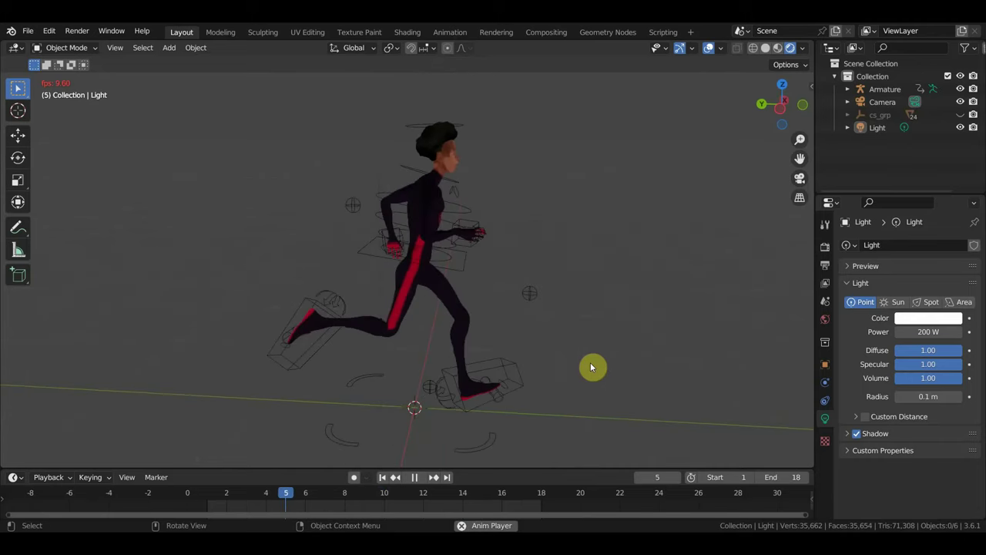
pyautogui.moveTo(592, 367); pyautogui.dragTo(375, 363, button='middle')
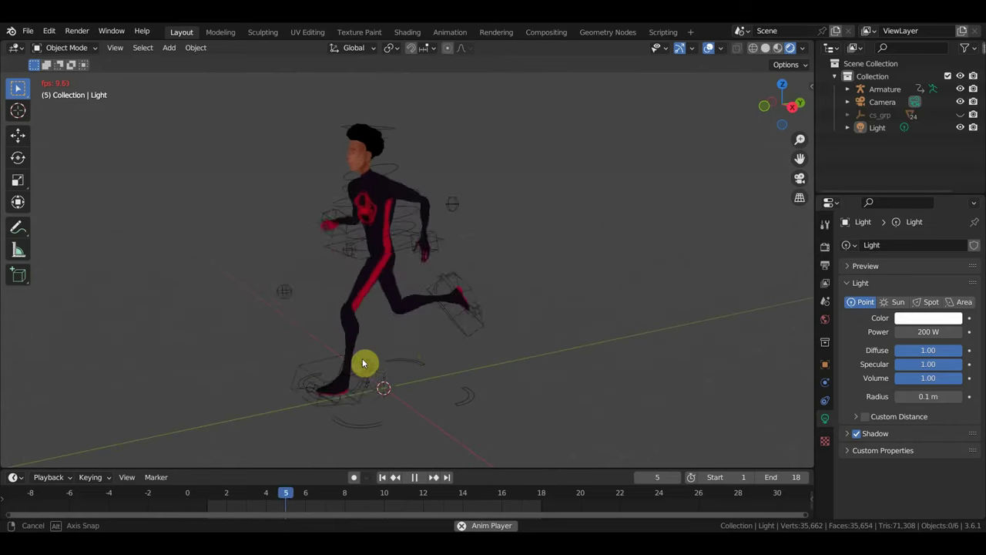
pyautogui.press('space')
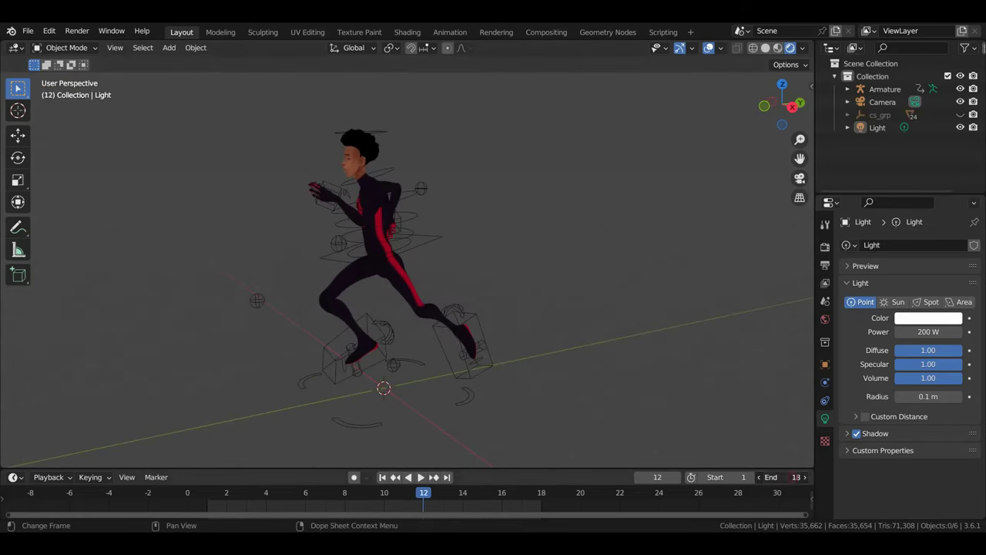
pyautogui.press('Return')
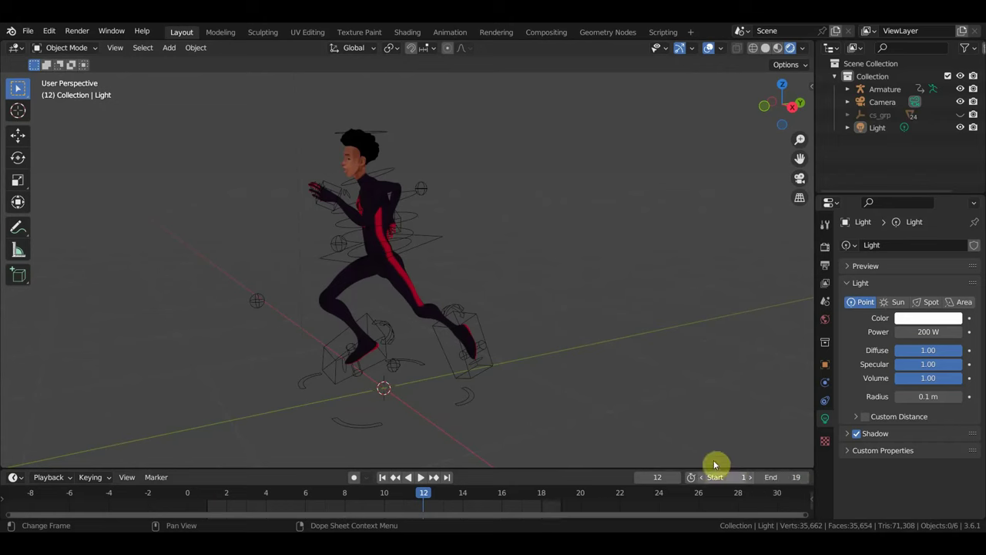
pyautogui.press('space')
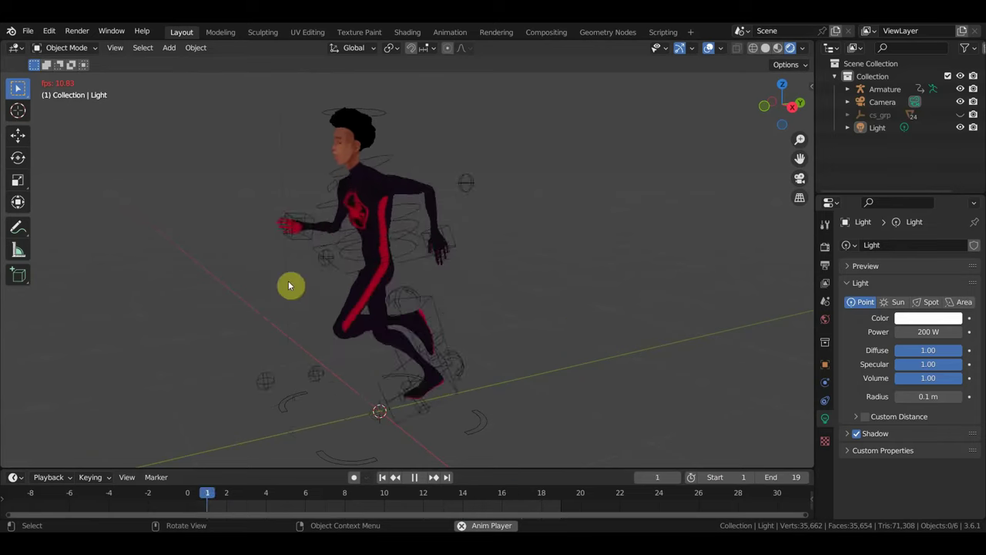
pyautogui.press('space')
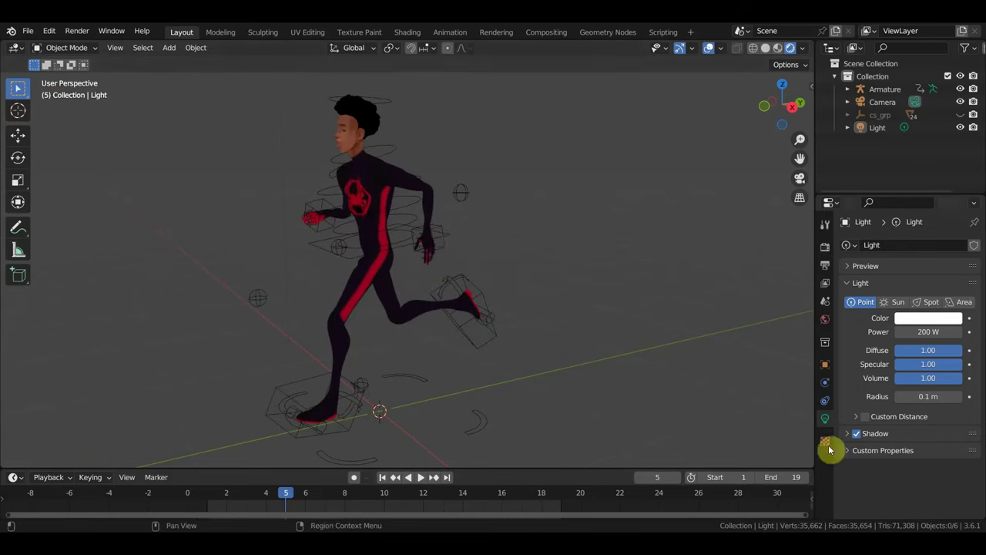
# Step: Open Render Properties and look through the Shadows and Film panels
pyautogui.click(824, 224)
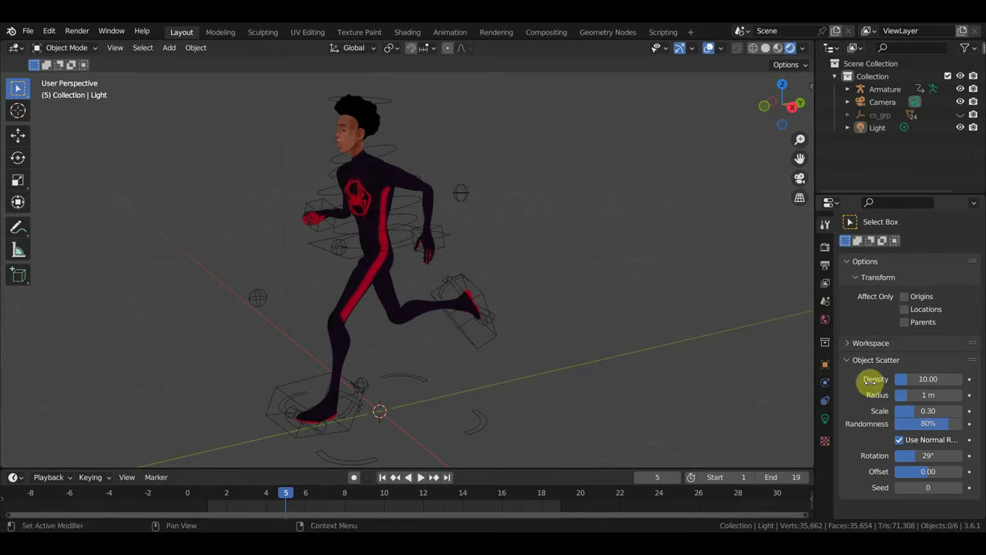
pyautogui.click(824, 247)
pyautogui.scroll(-3, 922, 426)
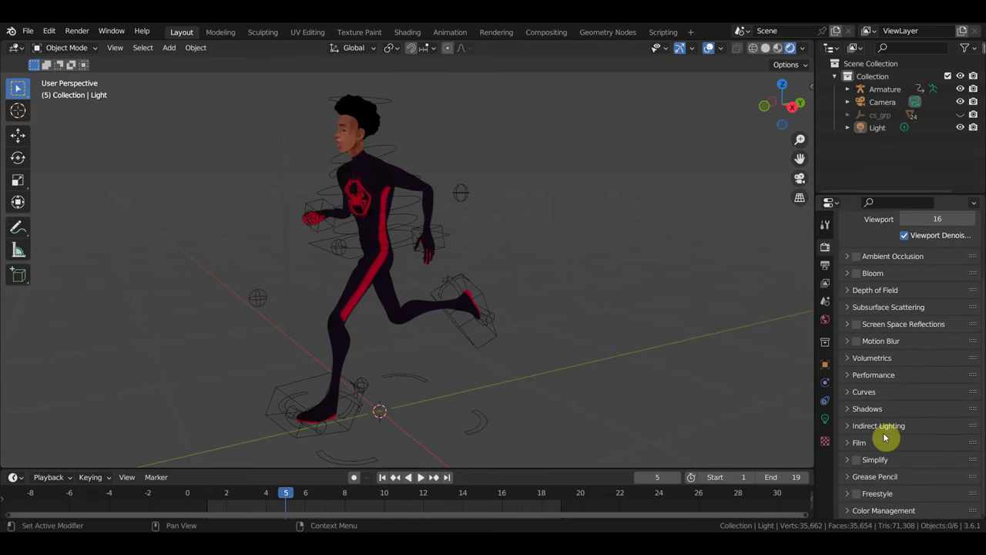
pyautogui.click(850, 410)
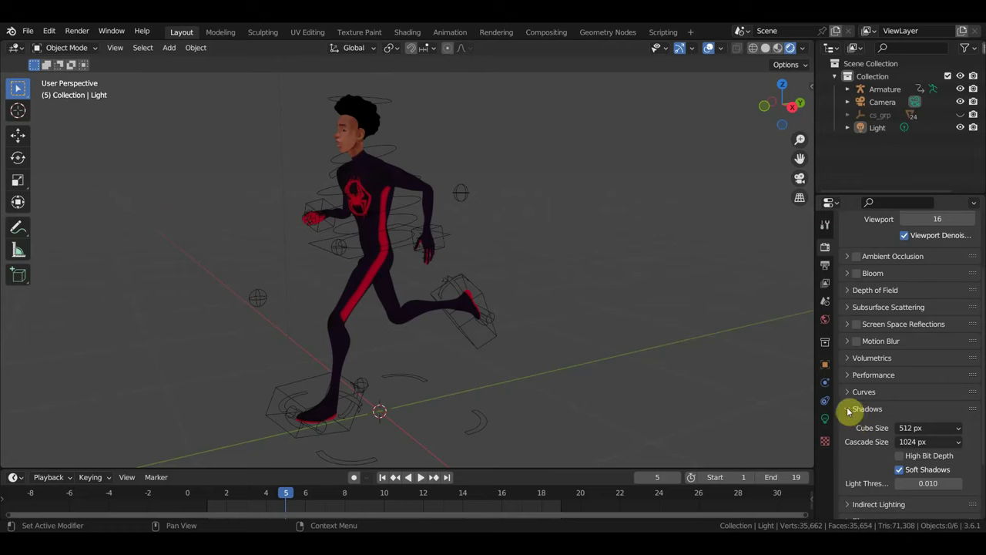
pyautogui.click(848, 408)
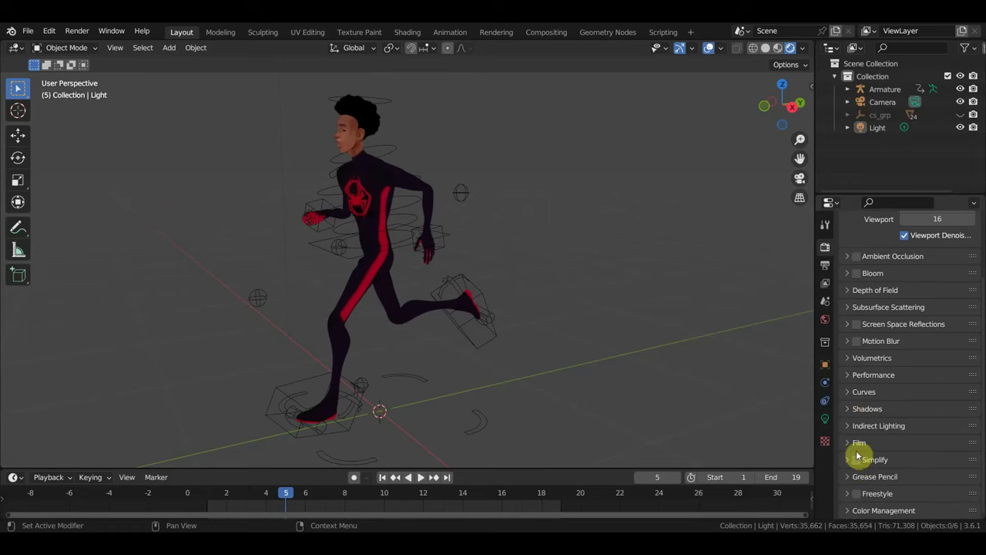
pyautogui.click(850, 445)
pyautogui.click(851, 446)
# Step: Enable Simplify with Viewport Max Subdivision 2, testing playback speed along the way
pyautogui.click(847, 460)
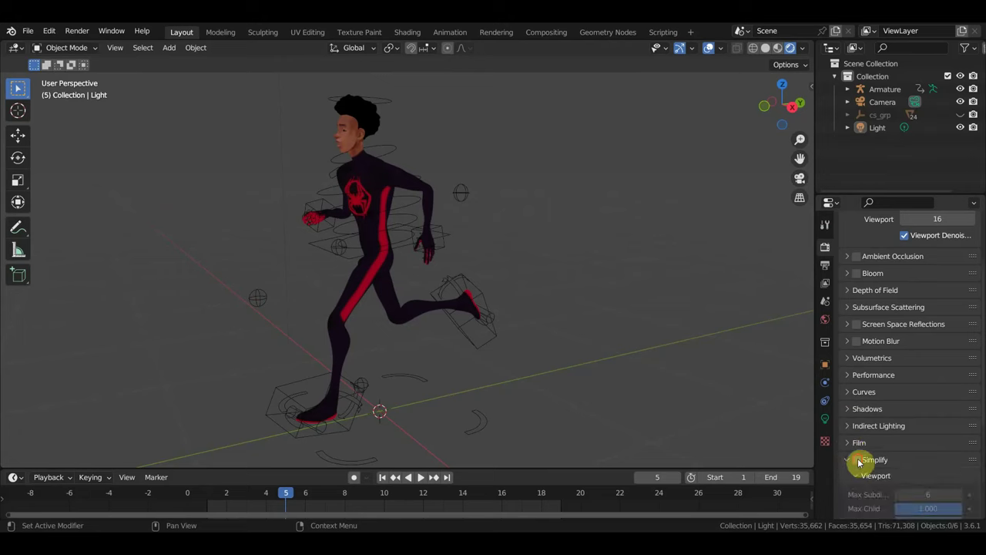
pyautogui.click(855, 459)
pyautogui.scroll(-2, 875, 463)
pyautogui.scroll(-2, 916, 439)
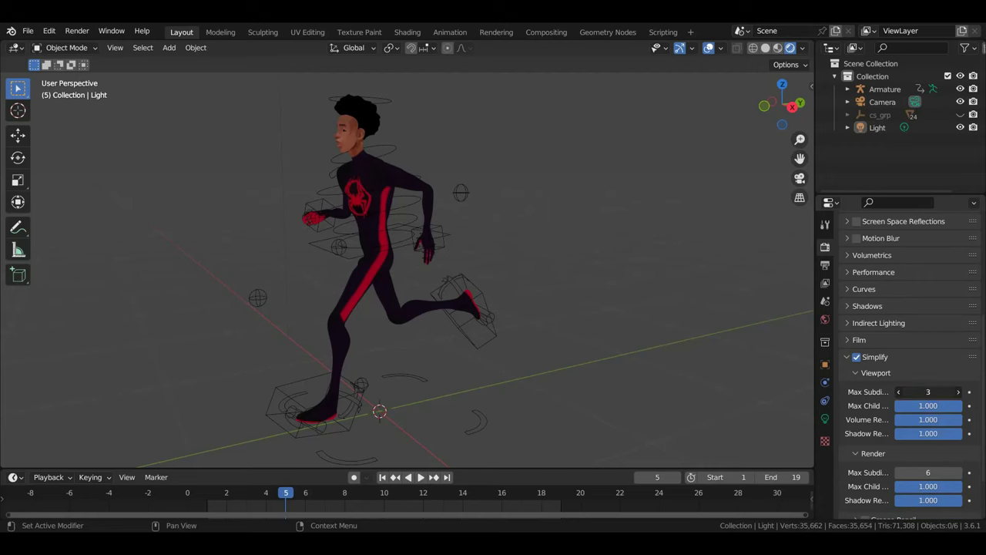
pyautogui.moveTo(925, 391); pyautogui.dragTo(901, 391)
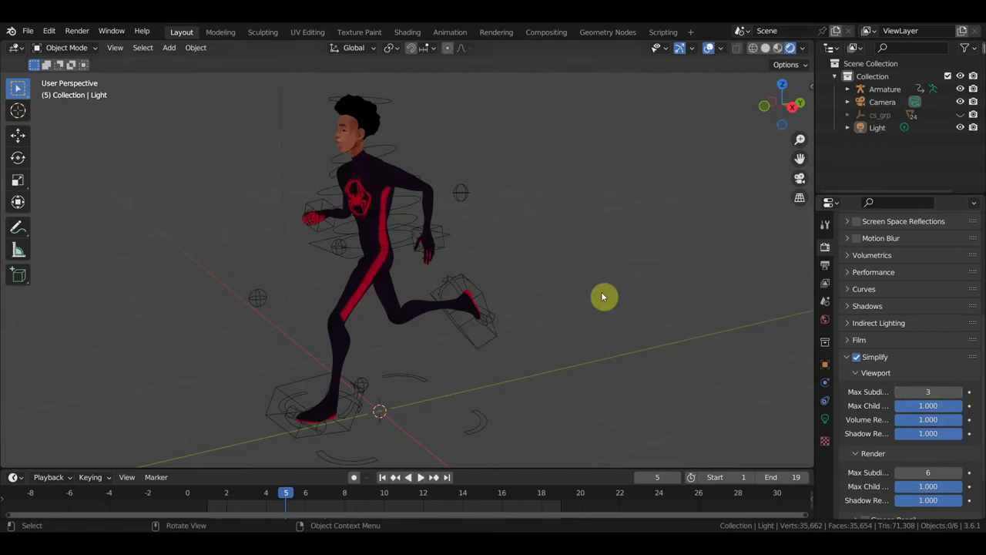
pyautogui.press('space')
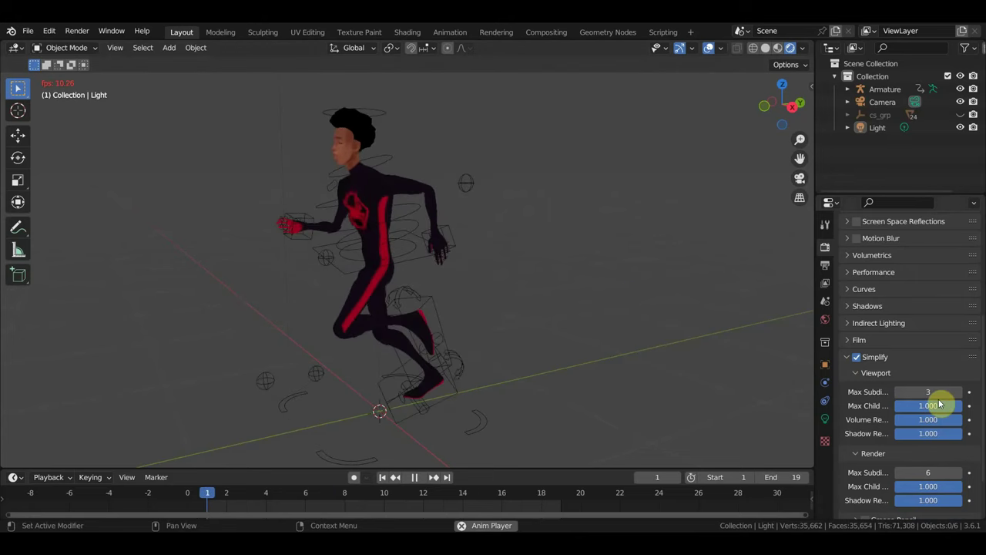
pyautogui.click(902, 394)
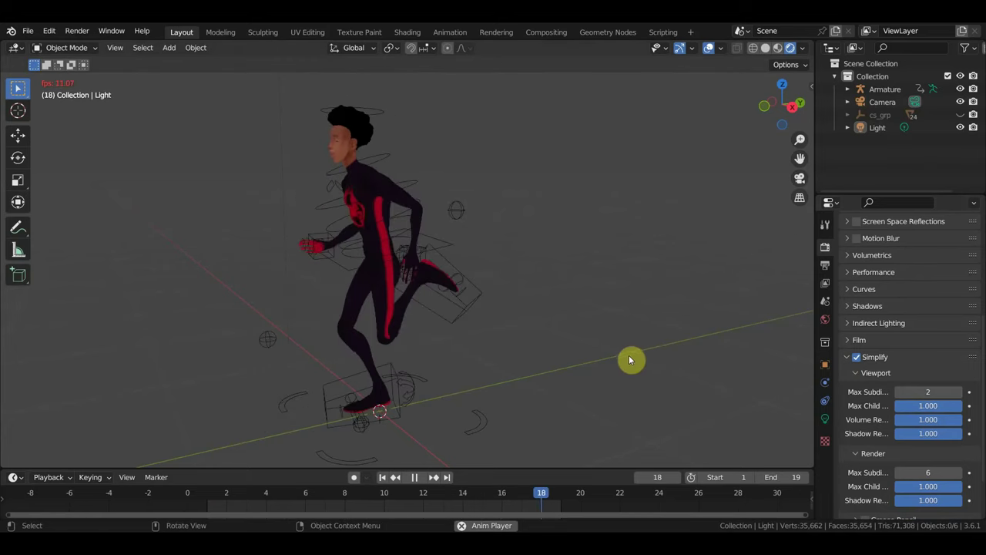
pyautogui.press('space')
# Step: Turn off Screen Space Reflections, then select the sun light in the viewport
pyautogui.scroll(3, 898, 271)
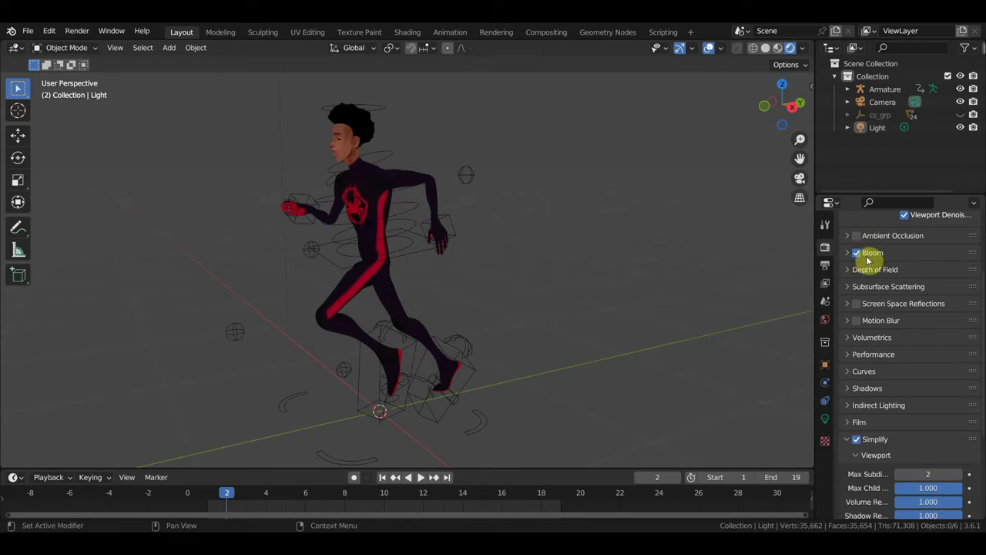
pyautogui.click(856, 304)
pyautogui.scroll(-3, 605, 359)
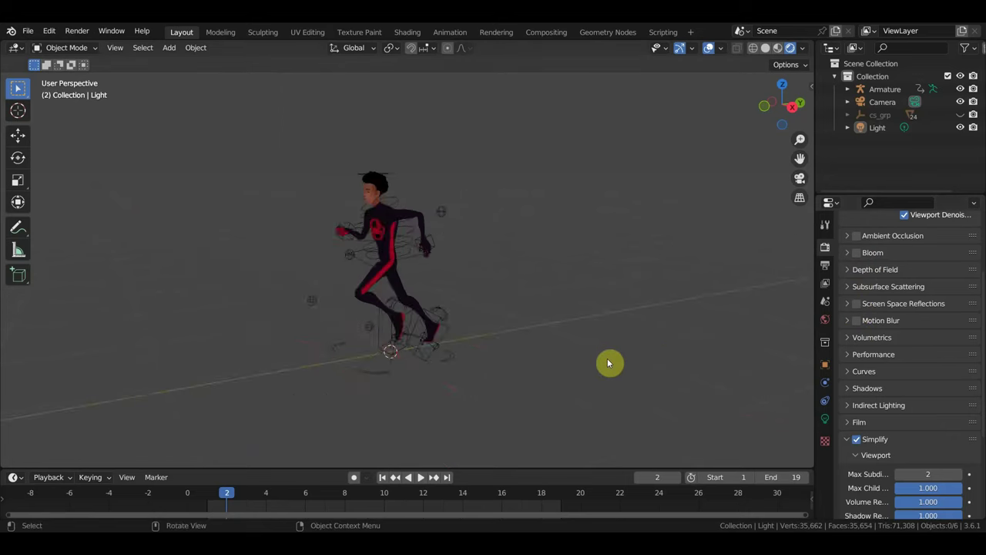
pyautogui.moveTo(607, 362); pyautogui.dragTo(771, 355, button='middle')
pyautogui.scroll(3, 633, 367)
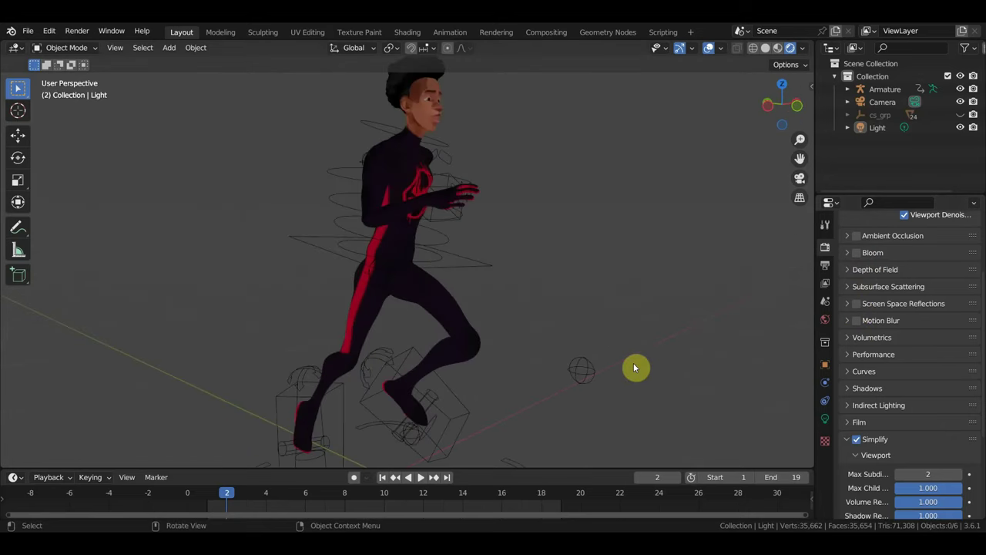
pyautogui.scroll(-5, 634, 367)
pyautogui.click(331, 155)
# Step: Move the sun light up and to the left and aim it straight down
pyautogui.moveTo(324, 172)
pyautogui.mouseDown()
pyautogui.moveTo(359, 205)
pyautogui.moveTo(429, 205)
pyautogui.mouseUp()
pyautogui.moveTo(429, 205)
pyautogui.mouseDown(button='middle')
pyautogui.moveTo(380, 252)
pyautogui.moveTo(388, 176)
pyautogui.mouseUp(button='middle')
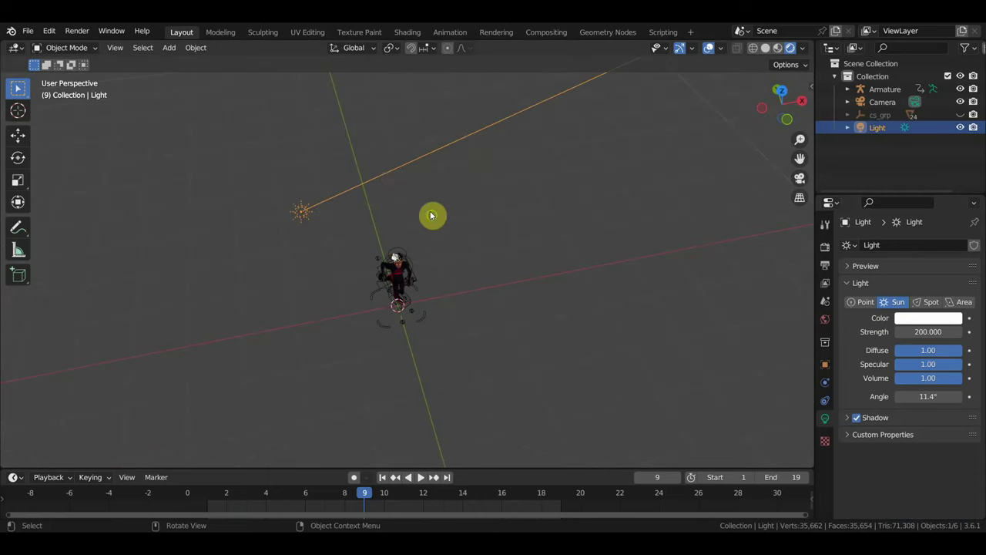
pyautogui.moveTo(431, 213)
pyautogui.mouseDown(button='middle')
pyautogui.moveTo(326, 165)
pyautogui.moveTo(399, 197)
pyautogui.mouseUp(button='middle')
pyautogui.scroll(2, 400, 197)
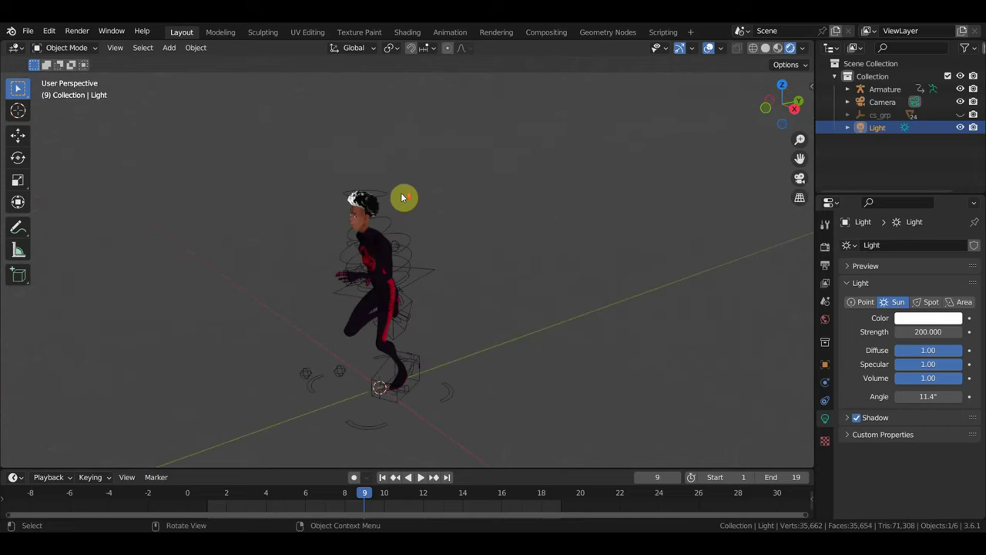
pyautogui.scroll(2, 402, 196)
pyautogui.scroll(2, 406, 195)
pyautogui.moveTo(451, 178); pyautogui.dragTo(504, 174, button='middle')
pyautogui.scroll(-5, 503, 173)
pyautogui.scroll(-1, 470, 193)
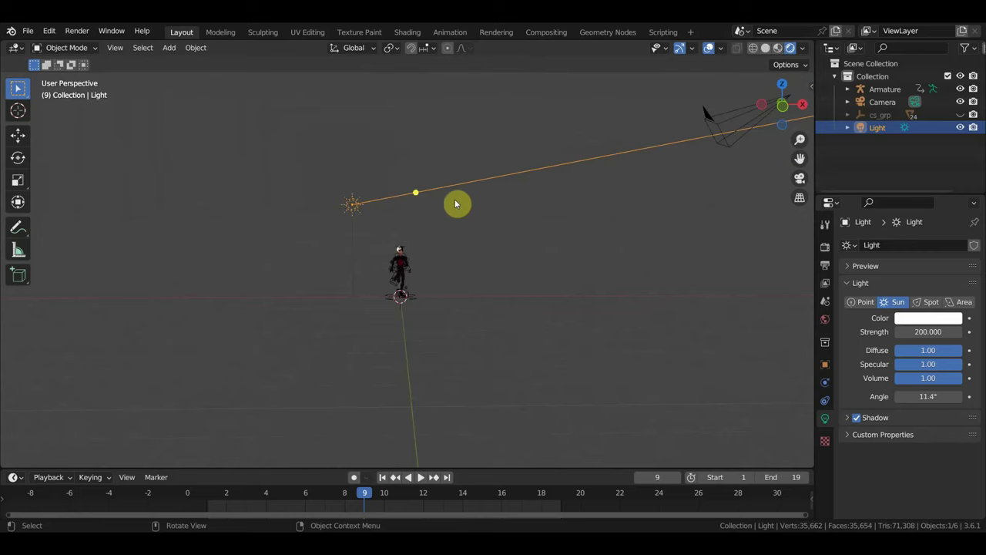
pyautogui.press('g')
pyautogui.click(327, 153)
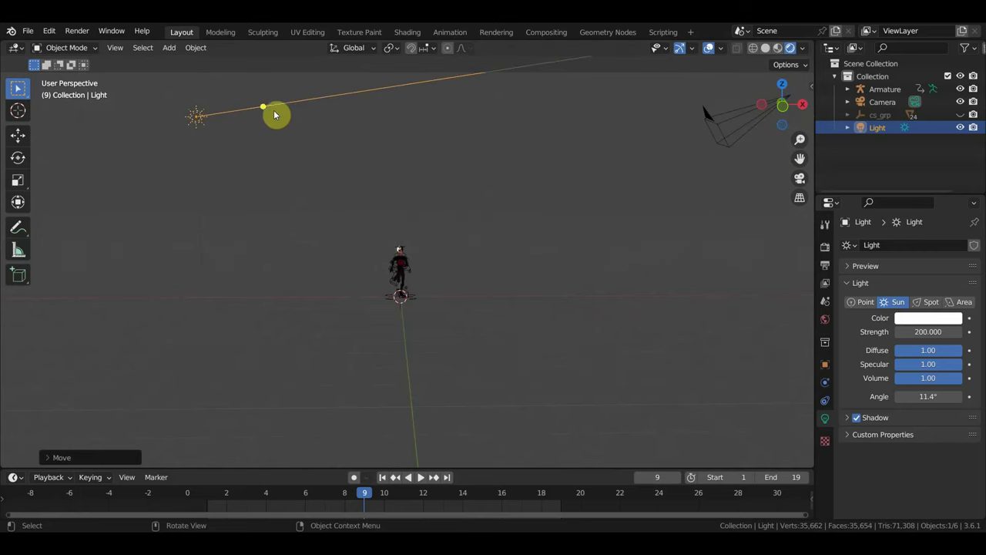
pyautogui.moveTo(262, 107)
pyautogui.mouseDown()
pyautogui.moveTo(184, 203)
pyautogui.moveTo(119, 187)
pyautogui.moveTo(99, 171)
pyautogui.moveTo(193, 218)
pyautogui.moveTo(193, 184)
pyautogui.mouseUp()
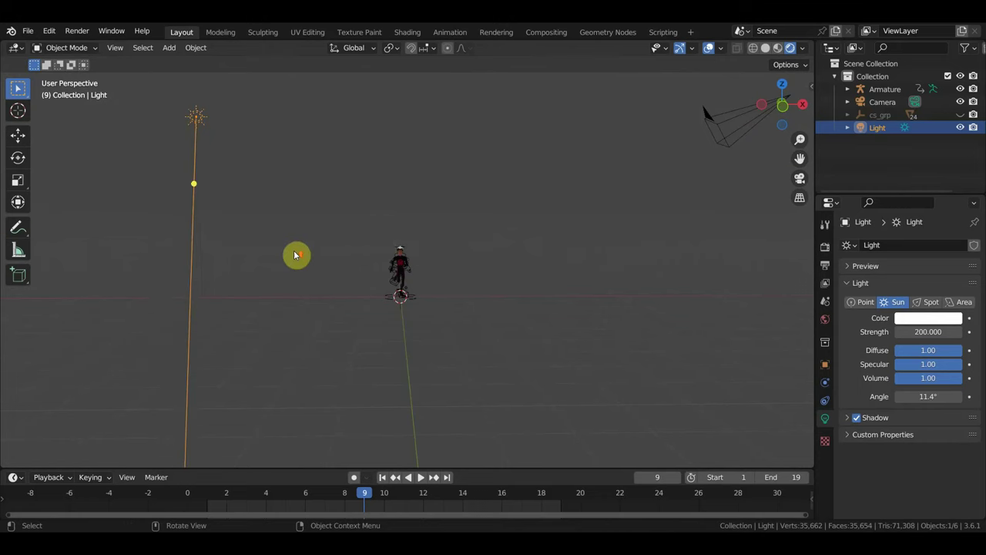
# Step: From a front view of the character, change the sun light into a Spot lamp
pyautogui.moveTo(295, 255)
pyautogui.mouseDown(button='middle')
pyautogui.moveTo(192, 266)
pyautogui.moveTo(161, 255)
pyautogui.moveTo(212, 249)
pyautogui.mouseUp(button='middle')
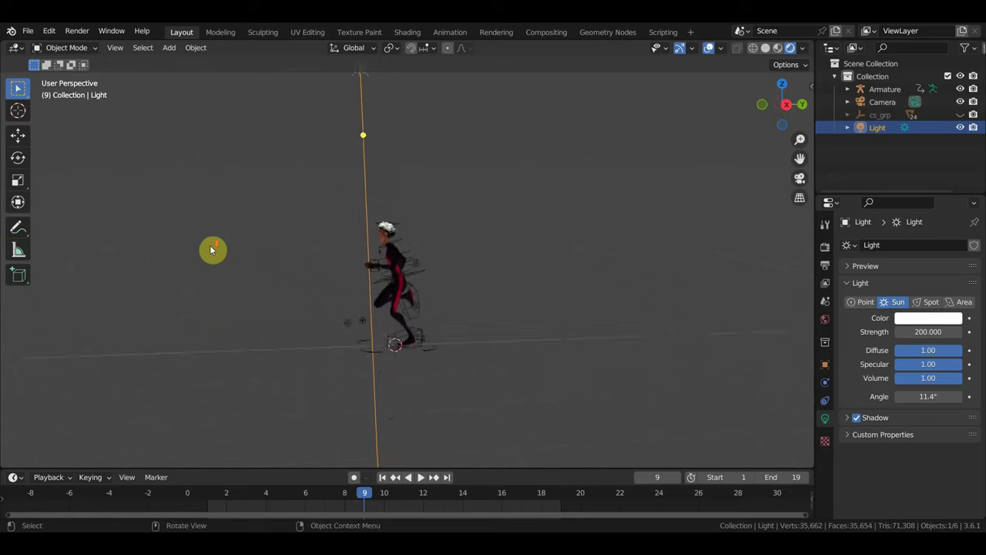
pyautogui.scroll(3, 222, 246)
pyautogui.scroll(2, 223, 245)
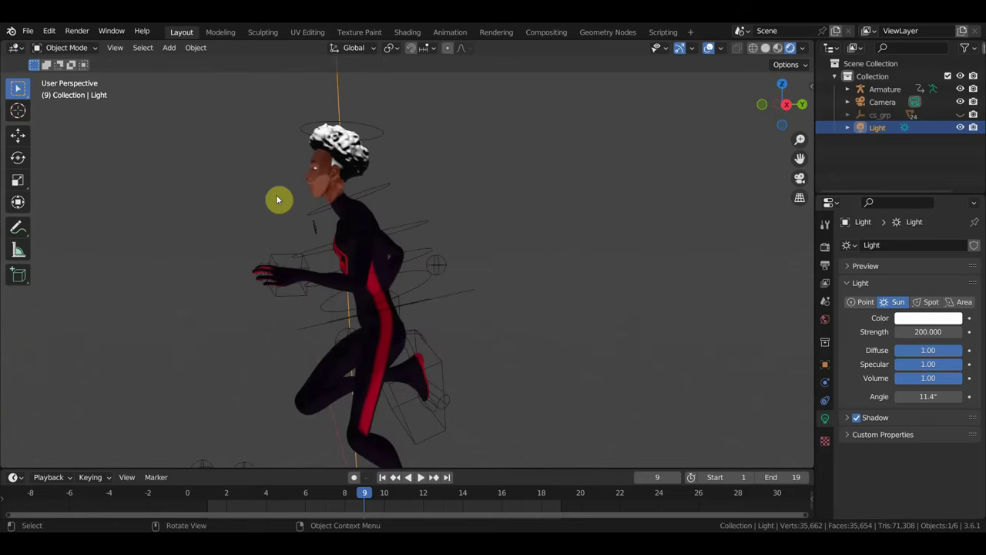
pyautogui.moveTo(277, 201)
pyautogui.mouseDown(button='middle')
pyautogui.moveTo(392, 207)
pyautogui.moveTo(474, 245)
pyautogui.moveTo(442, 223)
pyautogui.moveTo(594, 221)
pyautogui.moveTo(585, 220)
pyautogui.mouseUp(button='middle')
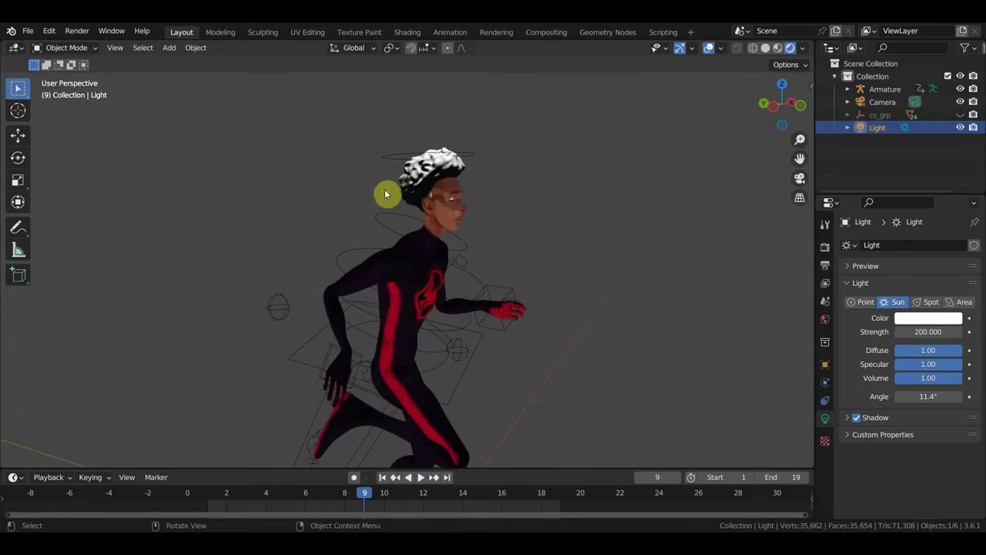
pyautogui.scroll(-1, 385, 194)
pyautogui.scroll(-3, 383, 196)
pyautogui.scroll(-2, 382, 199)
pyautogui.scroll(-2, 382, 202)
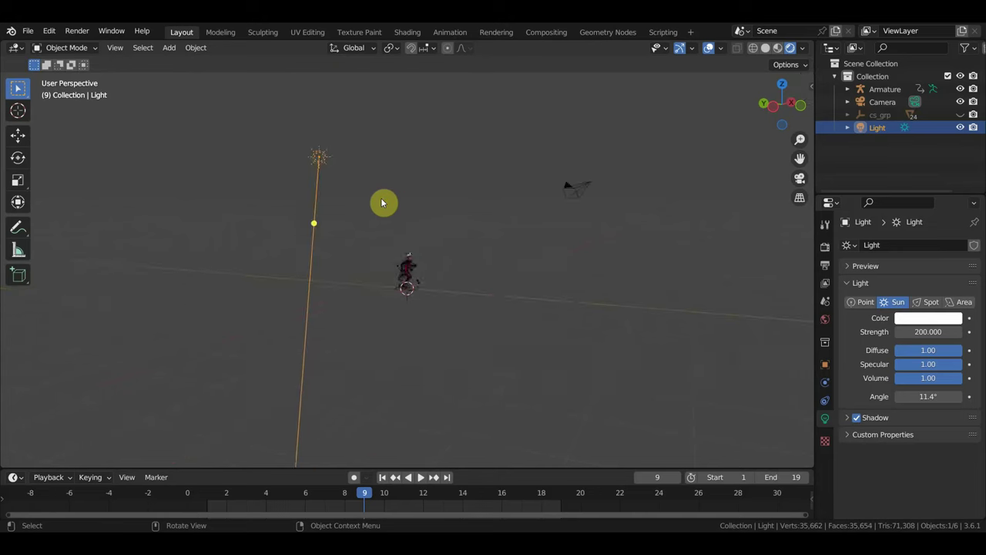
pyautogui.moveTo(383, 203); pyautogui.dragTo(347, 246, button='middle')
pyautogui.click(932, 302)
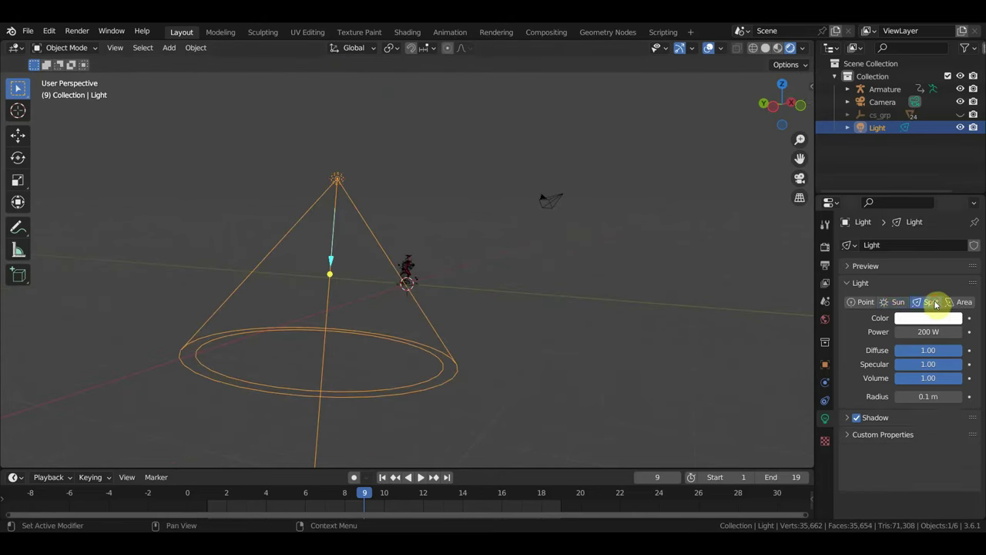
# Step: Reposition the spot light, shrink its cone, and lower it
pyautogui.scroll(3, 579, 304)
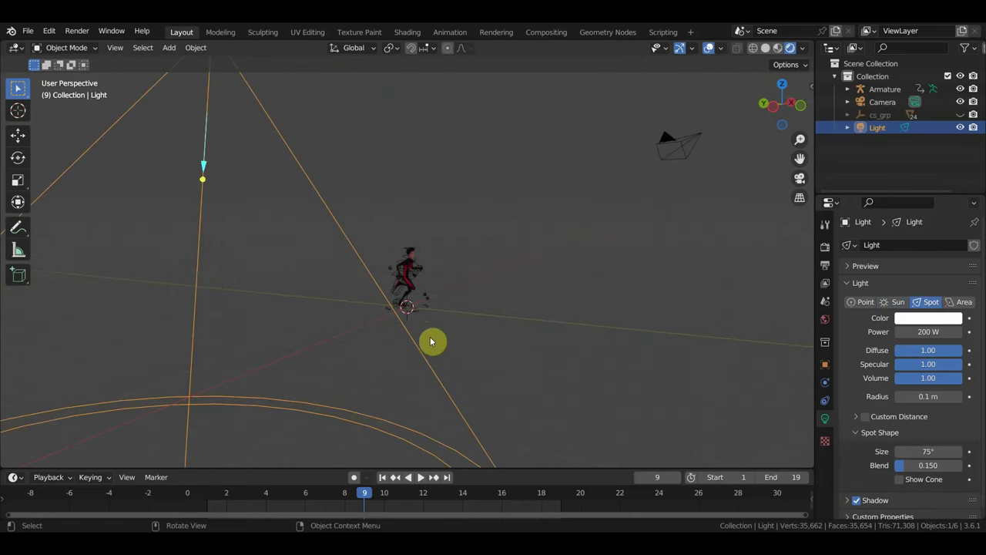
pyautogui.press('g')
pyautogui.click(654, 223)
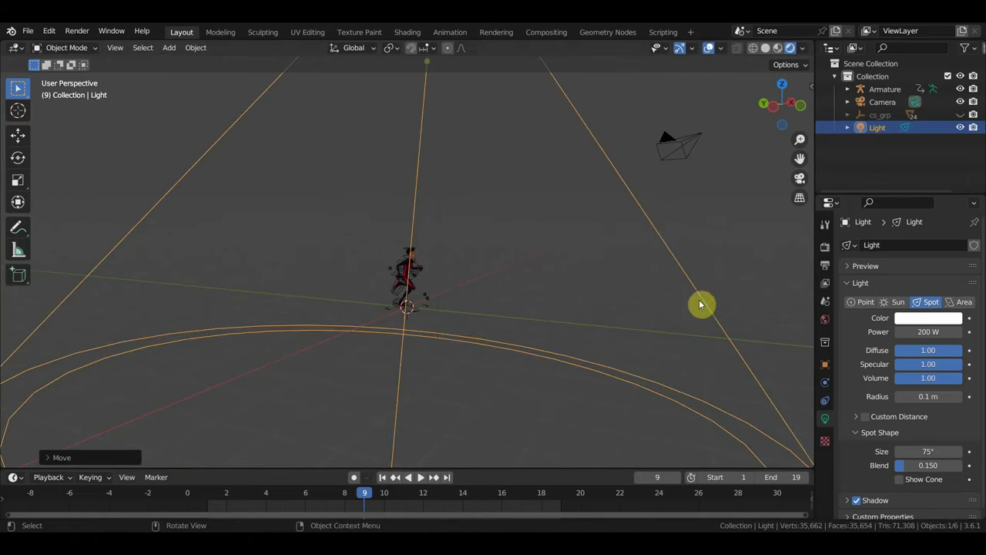
pyautogui.press('s')
pyautogui.click(543, 224)
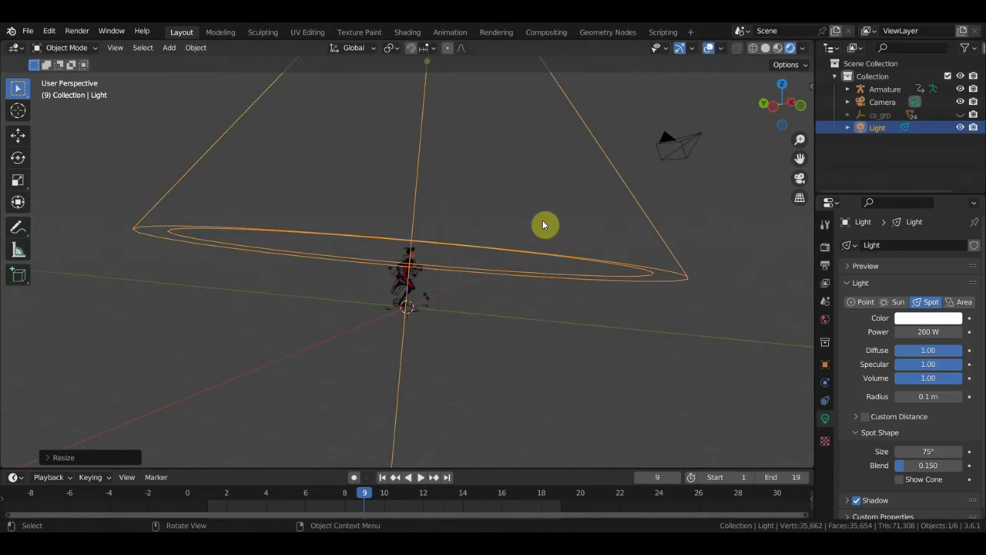
pyautogui.press('g')
pyautogui.click(565, 261)
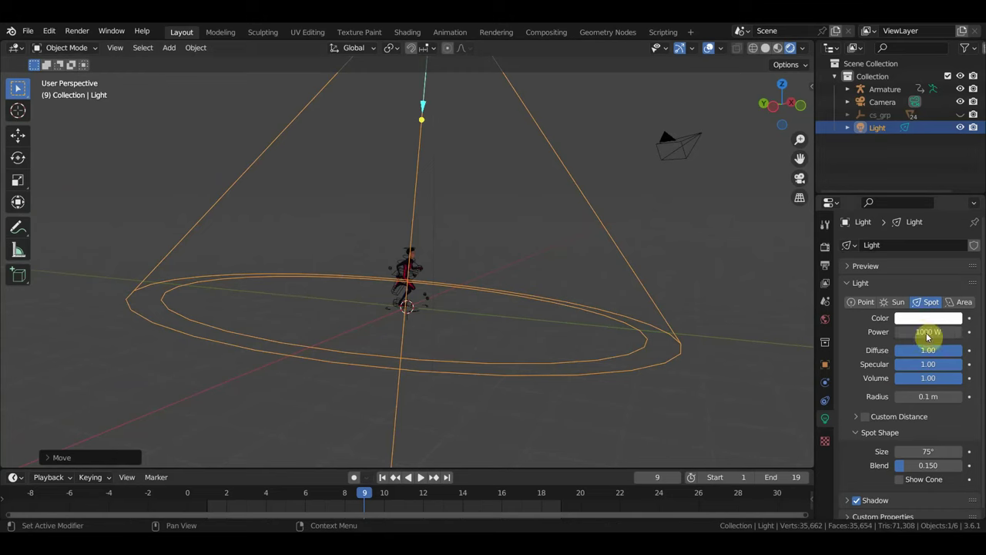
# Step: Shift the spot light along X in front of the character
pyautogui.scroll(3, 551, 323)
pyautogui.scroll(2, 549, 322)
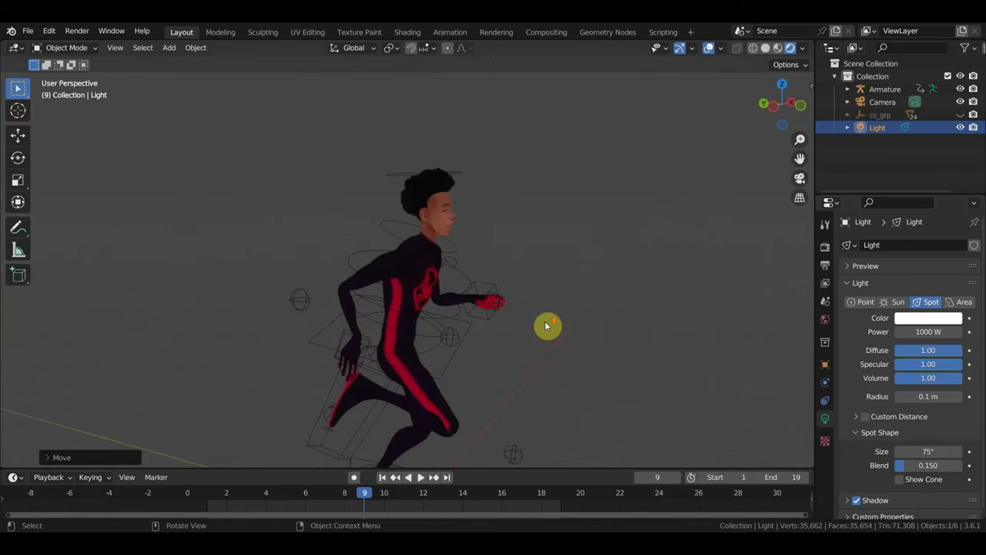
pyautogui.scroll(2, 485, 331)
pyautogui.moveTo(485, 336); pyautogui.dragTo(440, 334, button='middle')
pyautogui.scroll(-2, 409, 315)
pyautogui.scroll(-3, 409, 316)
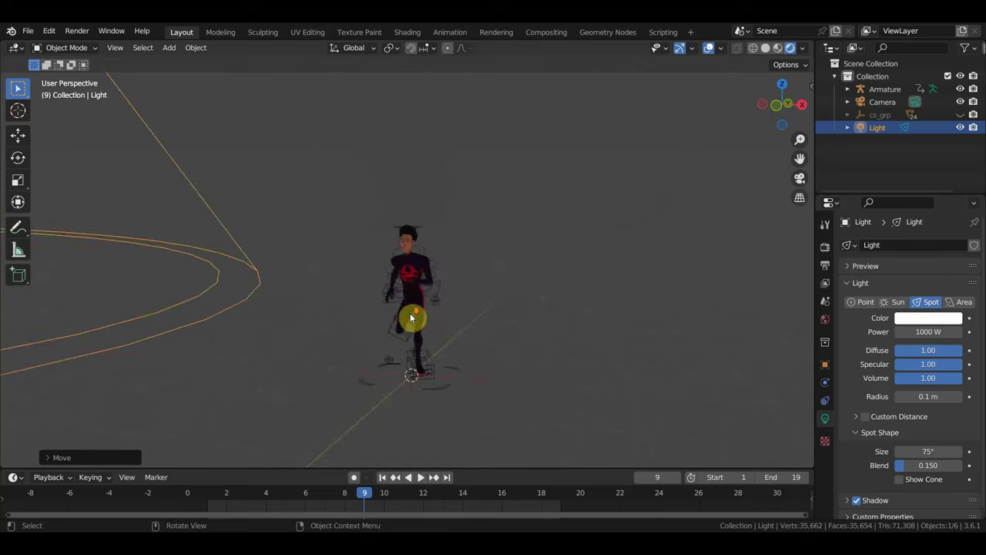
pyautogui.scroll(-1, 413, 316)
pyautogui.scroll(-3, 416, 316)
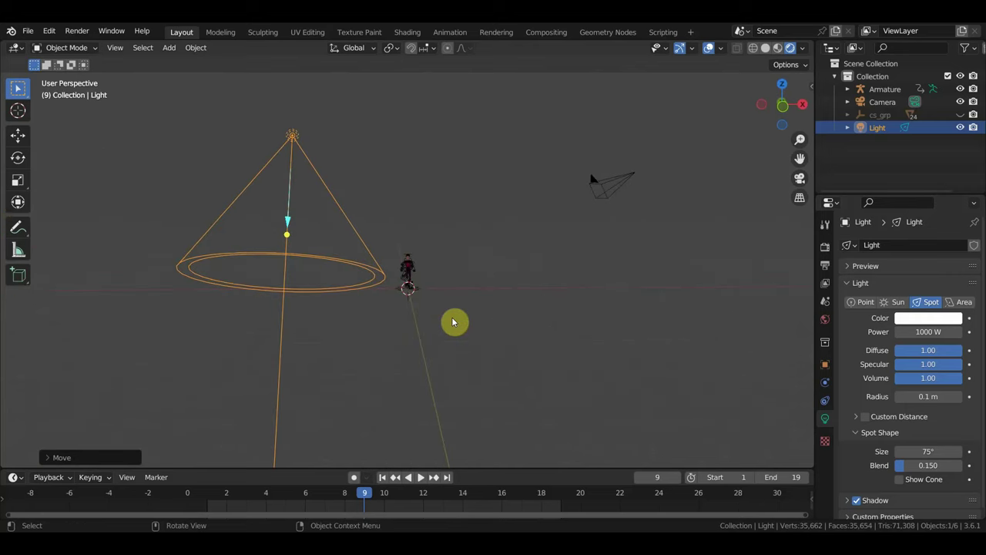
pyautogui.press('g')
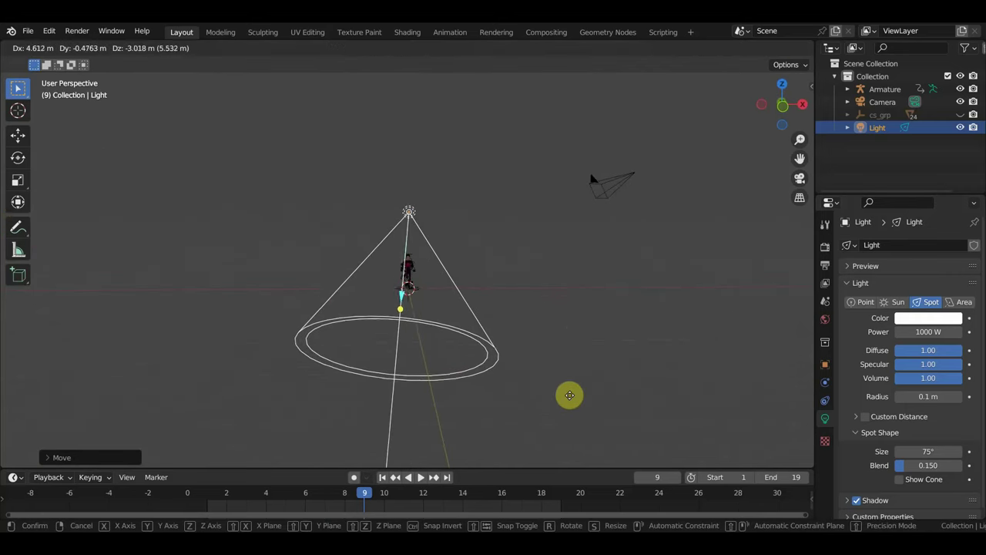
pyautogui.click(569, 390)
# Step: Rotate the spotlight twice so its cone tilts toward the character
pyautogui.scroll(8, 567, 385)
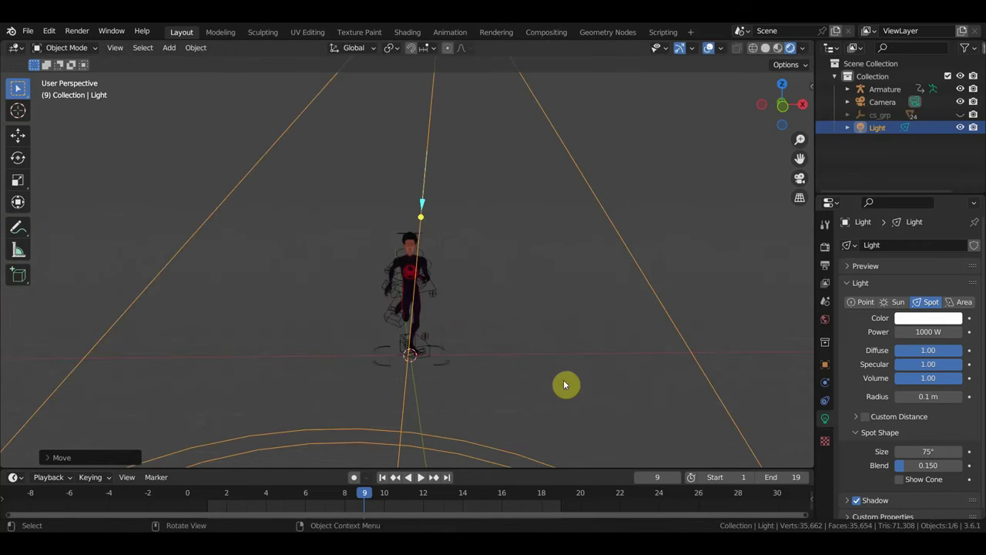
pyautogui.scroll(2, 566, 383)
pyautogui.moveTo(566, 383); pyautogui.dragTo(689, 369, button='middle')
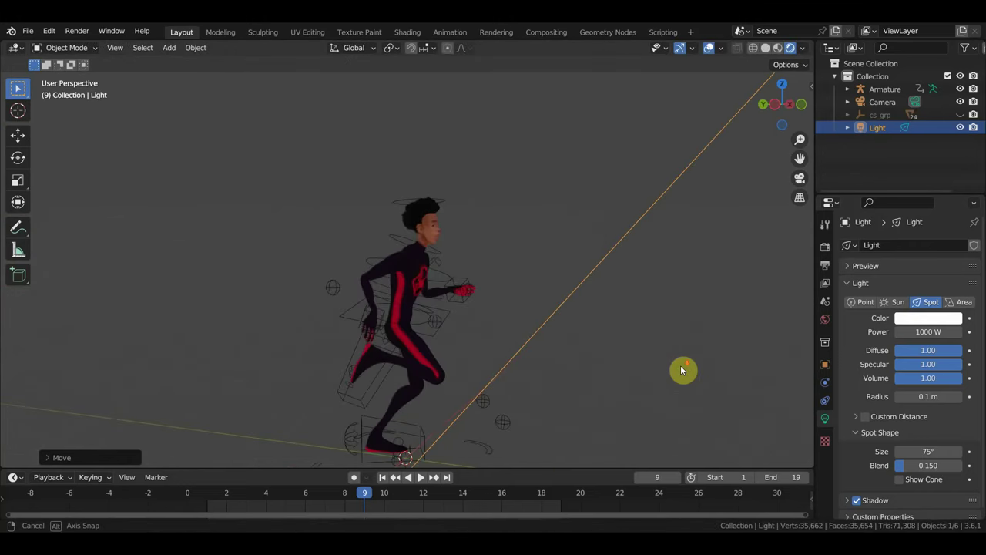
pyautogui.scroll(-4, 689, 370)
pyautogui.press('r')
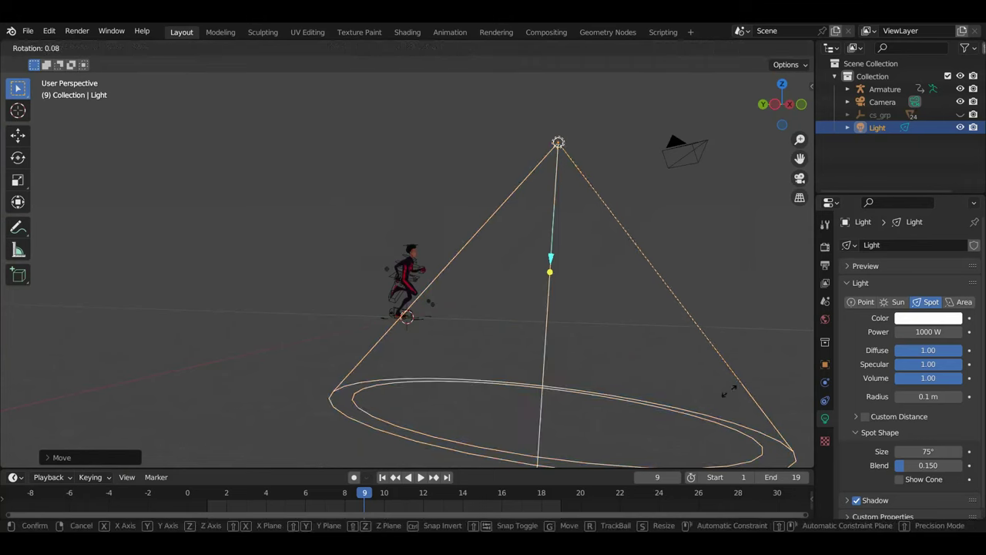
pyautogui.click(551, 383)
pyautogui.scroll(3, 552, 383)
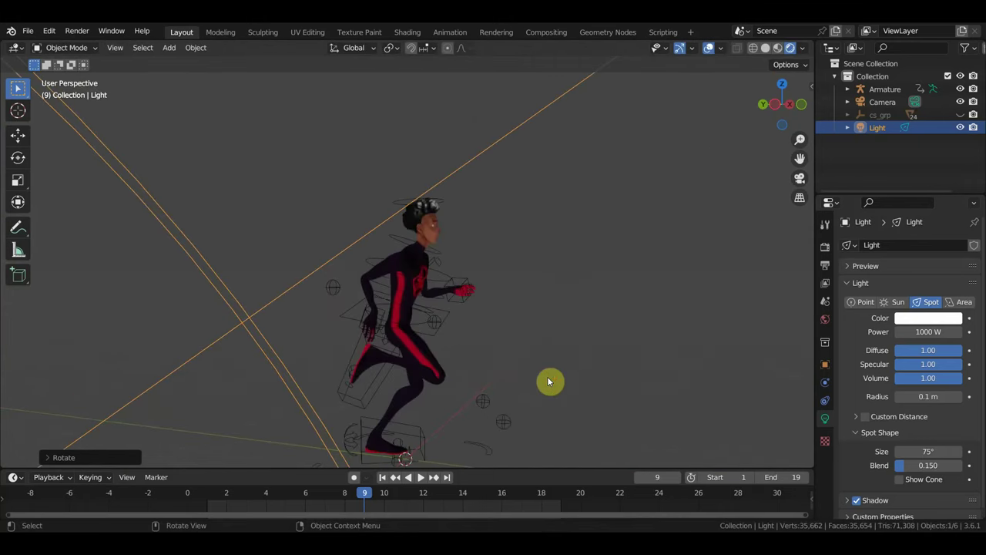
pyautogui.scroll(2, 548, 380)
pyautogui.moveTo(548, 381)
pyautogui.mouseDown(button='middle')
pyautogui.moveTo(412, 396)
pyautogui.moveTo(308, 394)
pyautogui.moveTo(372, 379)
pyautogui.mouseUp(button='middle')
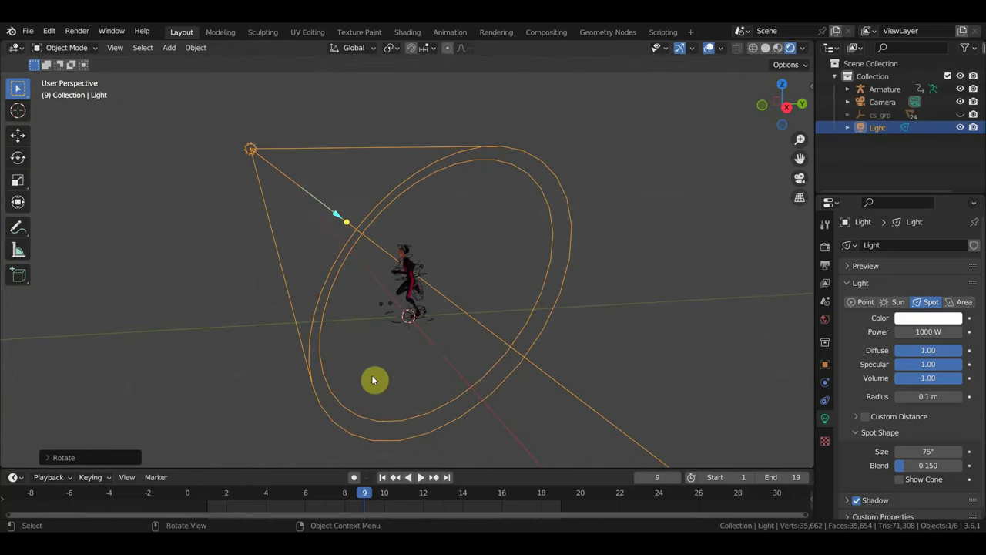
pyautogui.moveTo(467, 362)
pyautogui.mouseDown(button='middle')
pyautogui.moveTo(433, 462)
pyautogui.moveTo(636, 361)
pyautogui.mouseUp(button='middle')
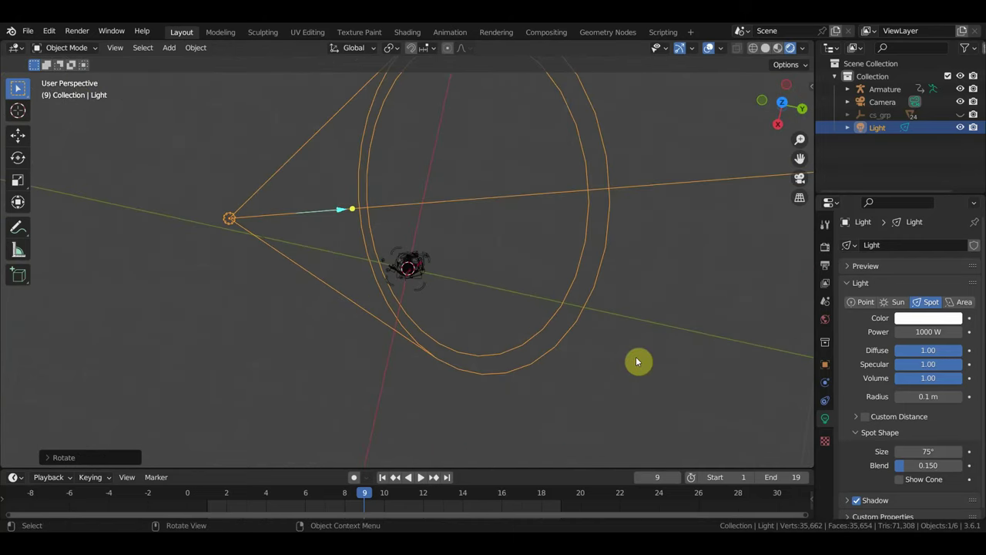
pyautogui.press('r')
pyautogui.click(247, 92)
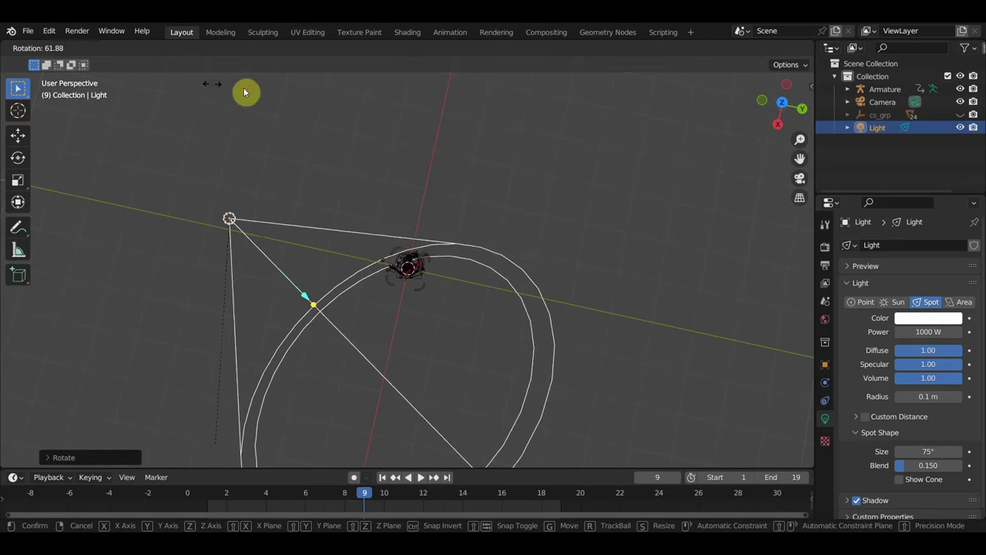
# Step: Move the spotlight up and to the right, checking it from the front
pyautogui.press('g')
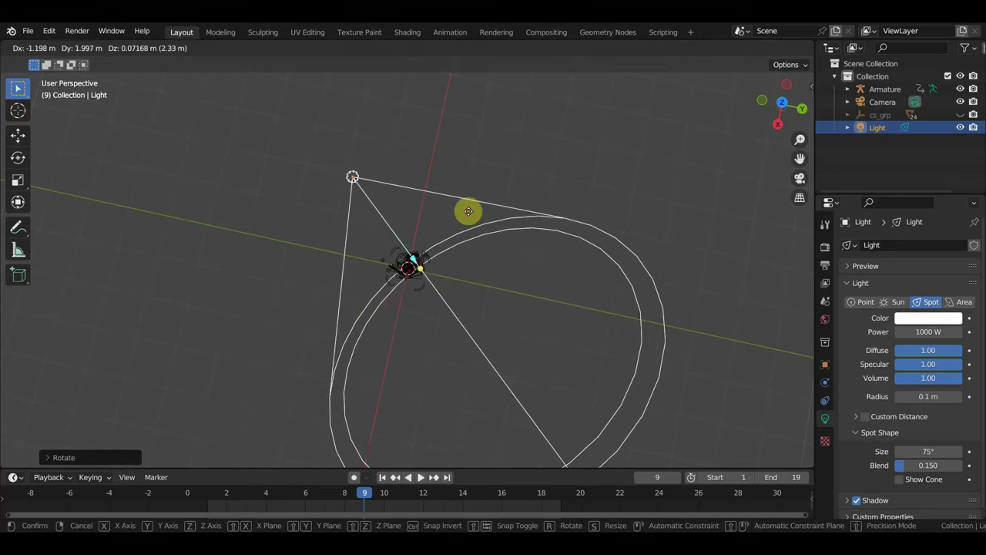
pyautogui.click(476, 220)
pyautogui.moveTo(476, 221)
pyautogui.mouseDown(button='middle')
pyautogui.moveTo(618, 110)
pyautogui.moveTo(466, 84)
pyautogui.moveTo(249, 104)
pyautogui.mouseUp(button='middle')
pyautogui.scroll(2, 306, 134)
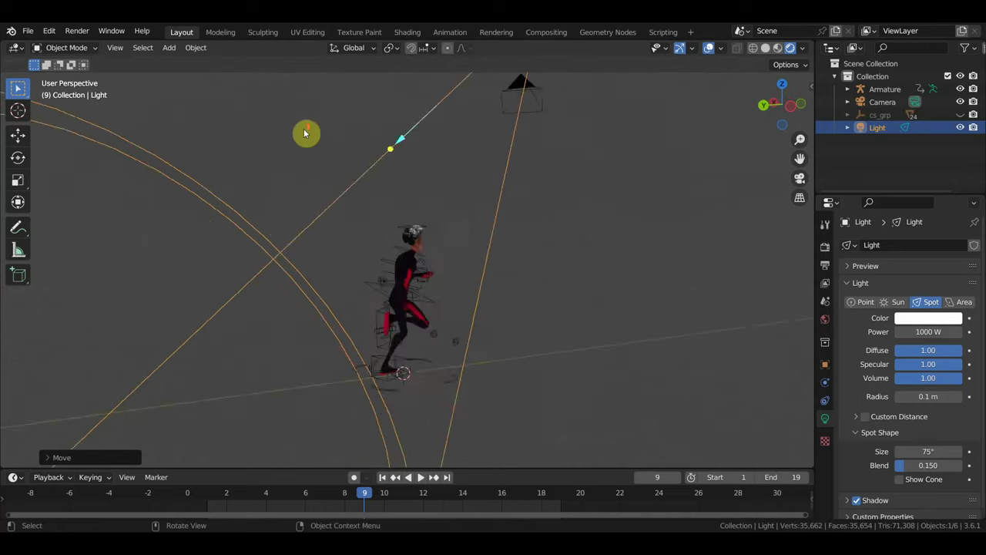
pyautogui.scroll(2, 347, 141)
pyautogui.scroll(3, 367, 137)
pyautogui.moveTo(367, 138)
pyautogui.mouseDown(button='middle')
pyautogui.moveTo(206, 139)
pyautogui.moveTo(390, 121)
pyautogui.moveTo(381, 239)
pyautogui.moveTo(407, 264)
pyautogui.mouseUp(button='middle')
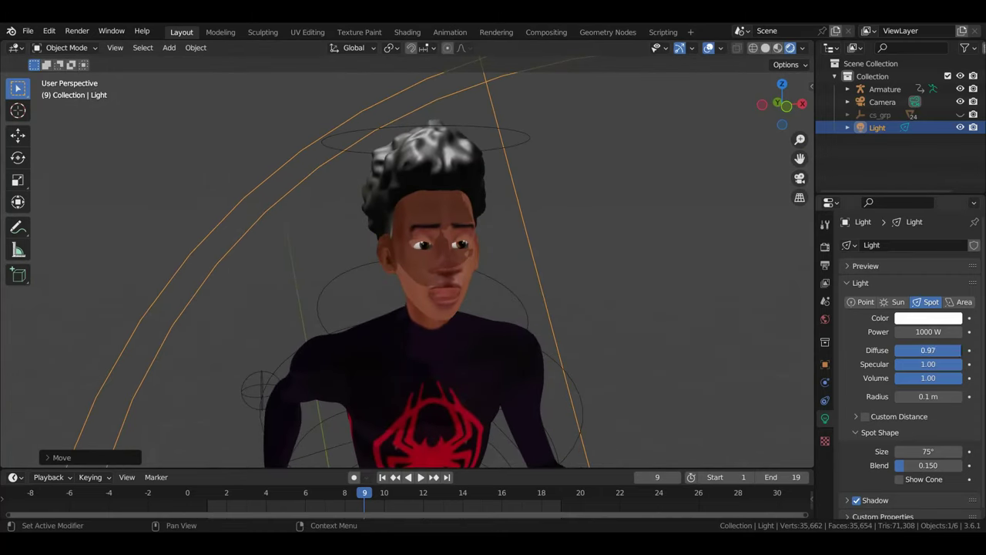
# Step: Set the spot lamp's Diffuse 0.43, Specular 0.34, Radius 0.77 m, Spot Size 52.2°, Blend 0.082
pyautogui.moveTo(946, 350); pyautogui.dragTo(913, 350)
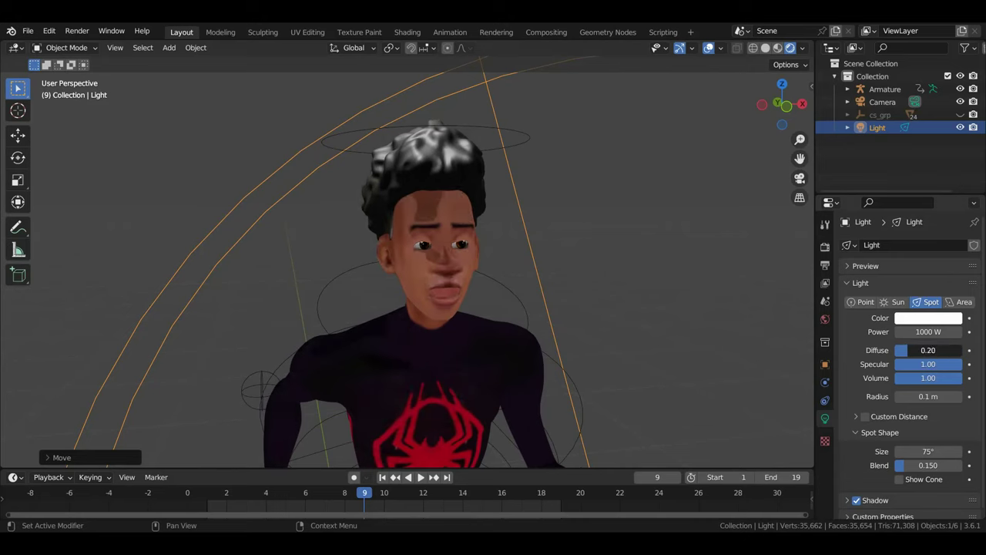
pyautogui.moveTo(898, 350); pyautogui.dragTo(921, 350)
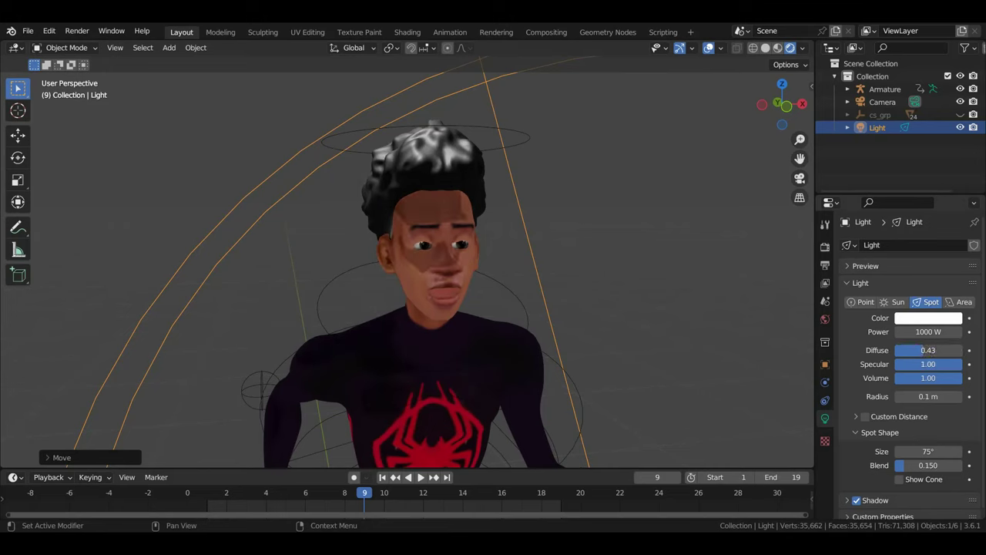
pyautogui.moveTo(940, 363); pyautogui.dragTo(912, 363)
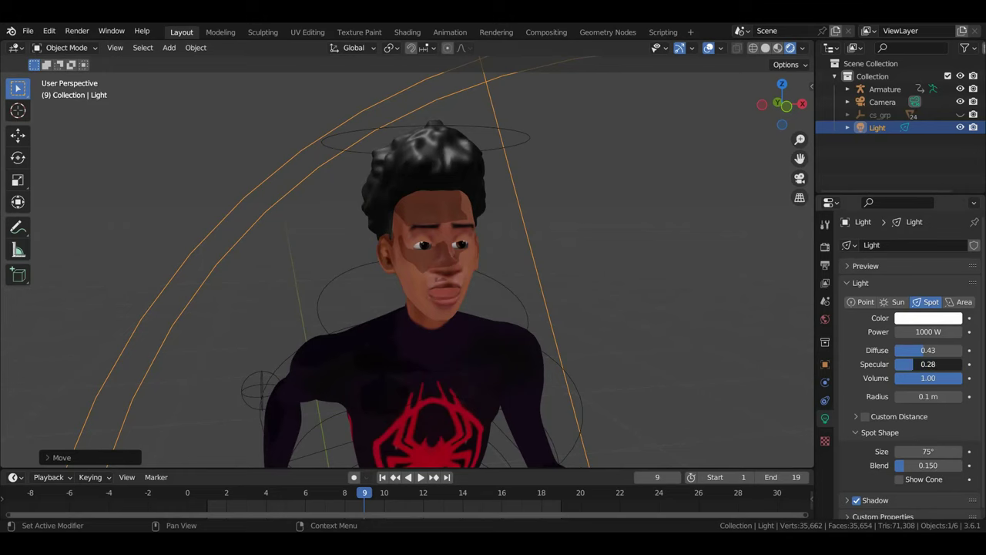
pyautogui.moveTo(922, 377); pyautogui.dragTo(951, 391)
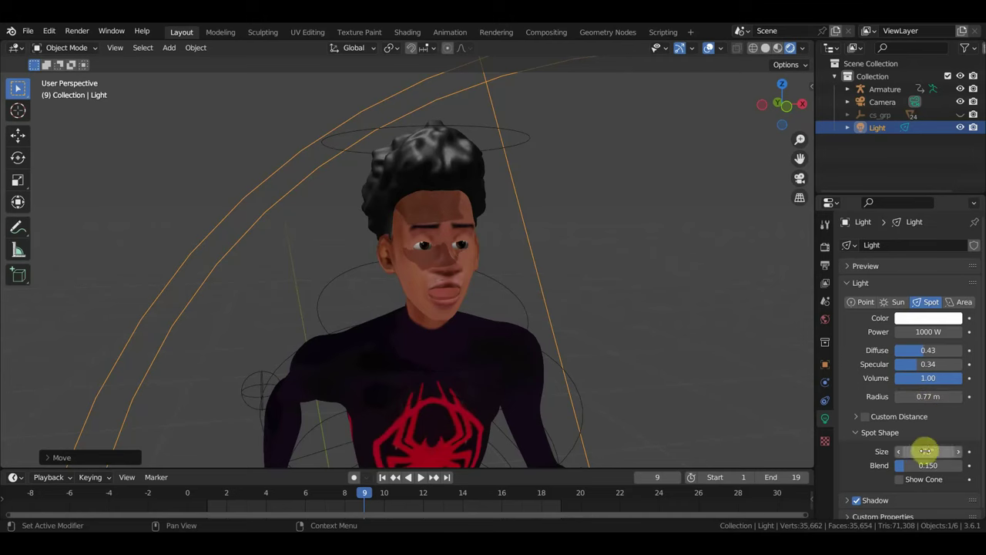
pyautogui.moveTo(928, 451)
pyautogui.mouseDown()
pyautogui.moveTo(886, 451)
pyautogui.moveTo(955, 465)
pyautogui.moveTo(897, 465)
pyautogui.mouseUp()
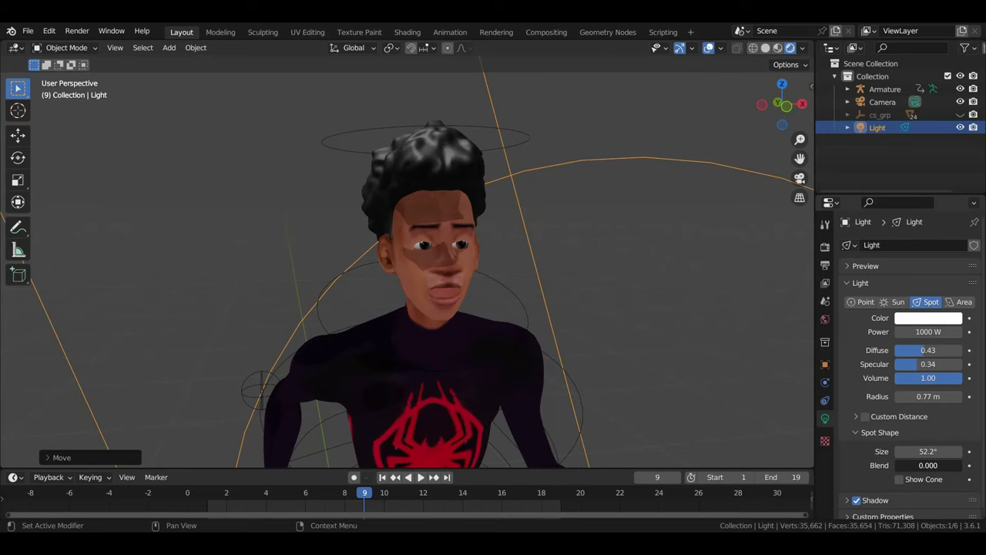
pyautogui.moveTo(913, 465); pyautogui.dragTo(885, 431)
pyautogui.scroll(-1, 894, 436)
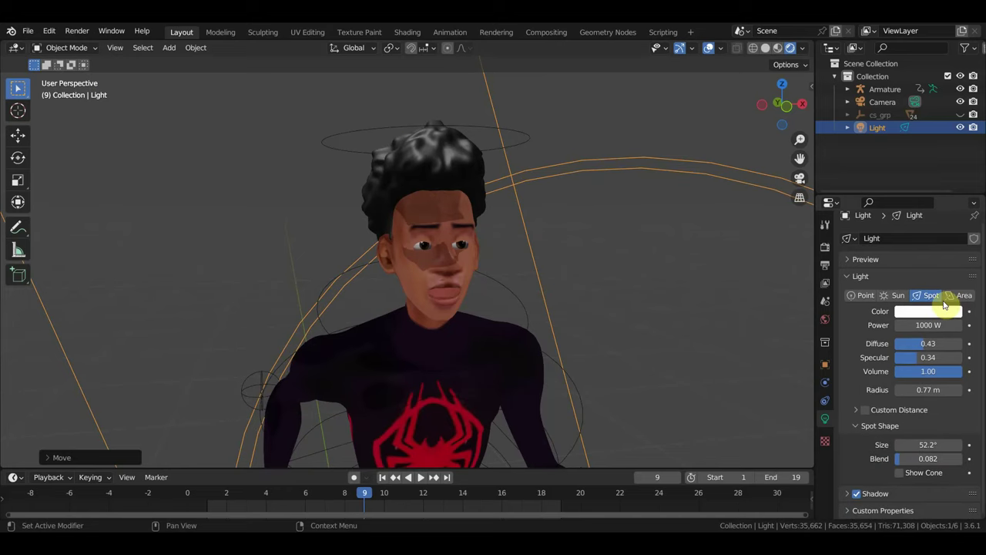
pyautogui.scroll(-6, 601, 368)
# Step: Add a plane mesh and scale it up into a large floor under the runner
pyautogui.moveTo(601, 368)
pyautogui.mouseDown(button='middle')
pyautogui.moveTo(732, 380)
pyautogui.moveTo(702, 385)
pyautogui.mouseUp(button='middle')
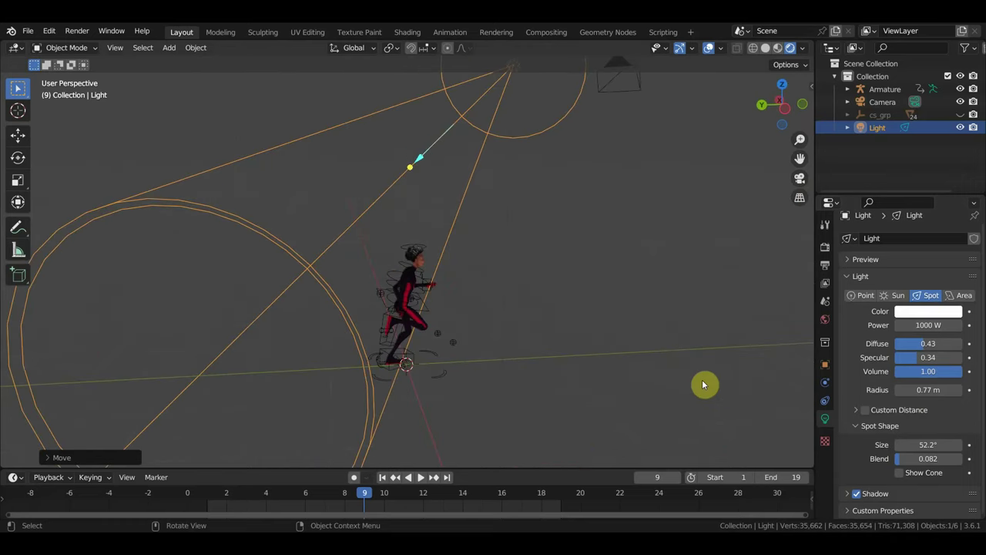
pyautogui.moveTo(649, 352)
pyautogui.mouseDown(button='middle')
pyautogui.moveTo(748, 380)
pyautogui.moveTo(649, 368)
pyautogui.mouseUp(button='middle')
pyautogui.scroll(4, 649, 367)
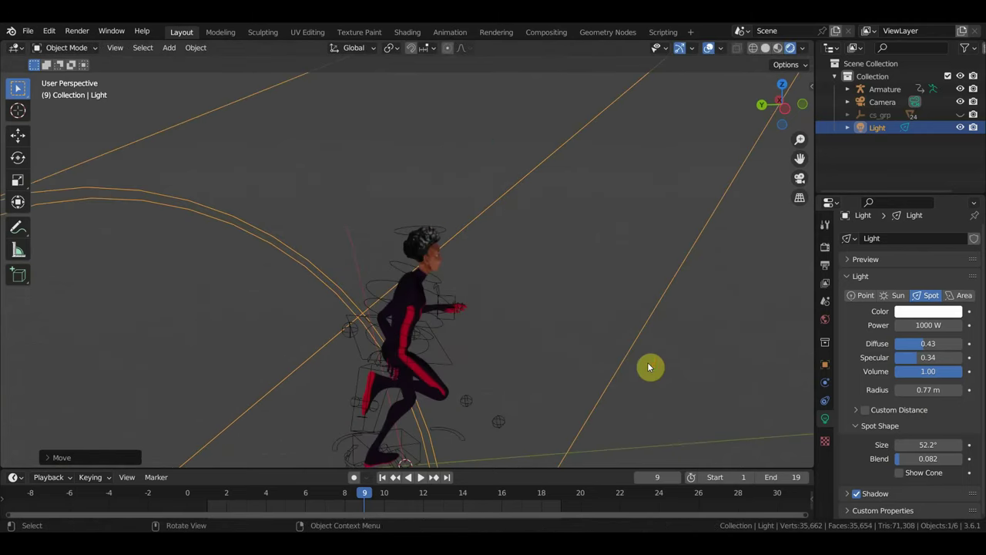
pyautogui.scroll(-4, 650, 368)
pyautogui.moveTo(689, 336)
pyautogui.mouseDown(button='middle')
pyautogui.moveTo(590, 368)
pyautogui.moveTo(667, 376)
pyautogui.moveTo(637, 373)
pyautogui.mouseUp(button='middle')
pyautogui.hotkey('shift', 'a')
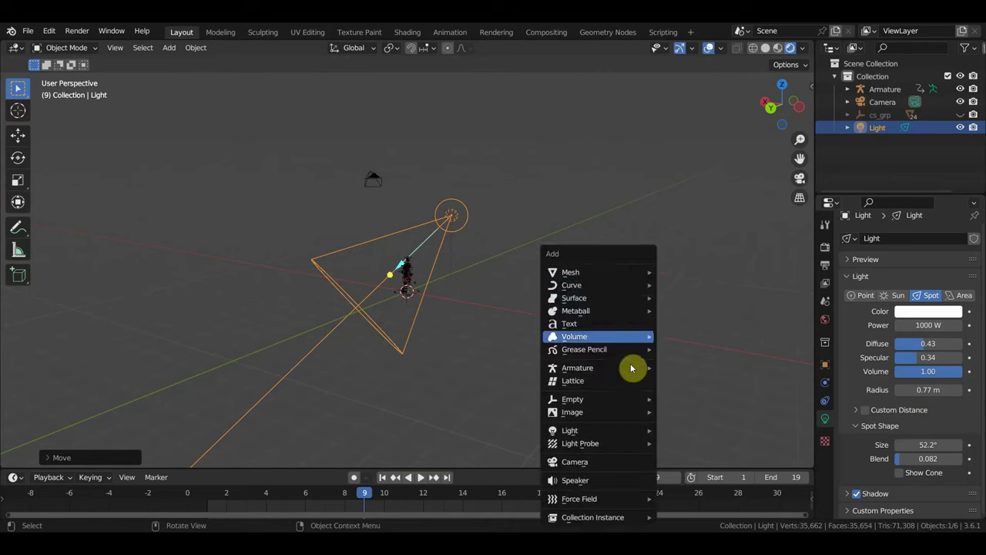
pyautogui.moveTo(570, 272)
pyautogui.click(695, 274)
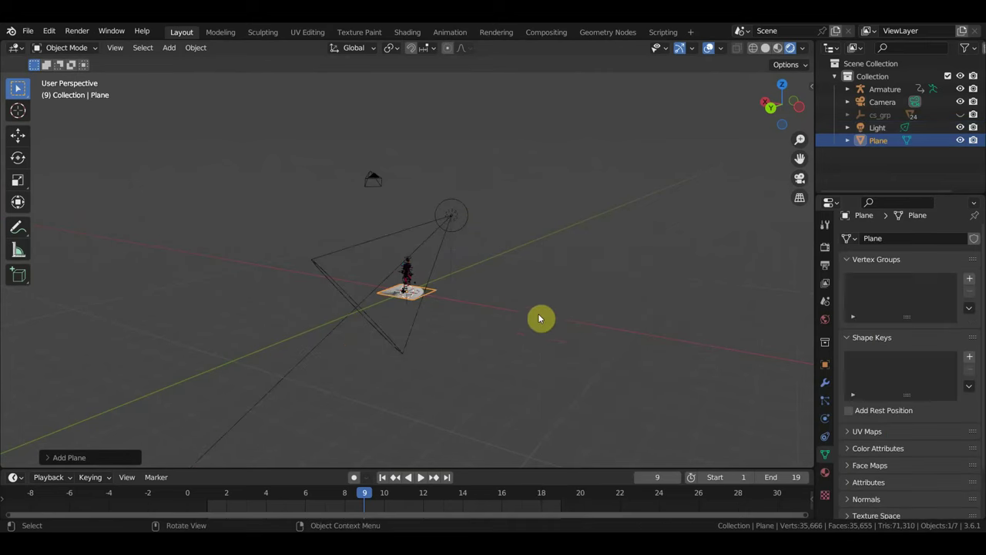
pyautogui.press('s')
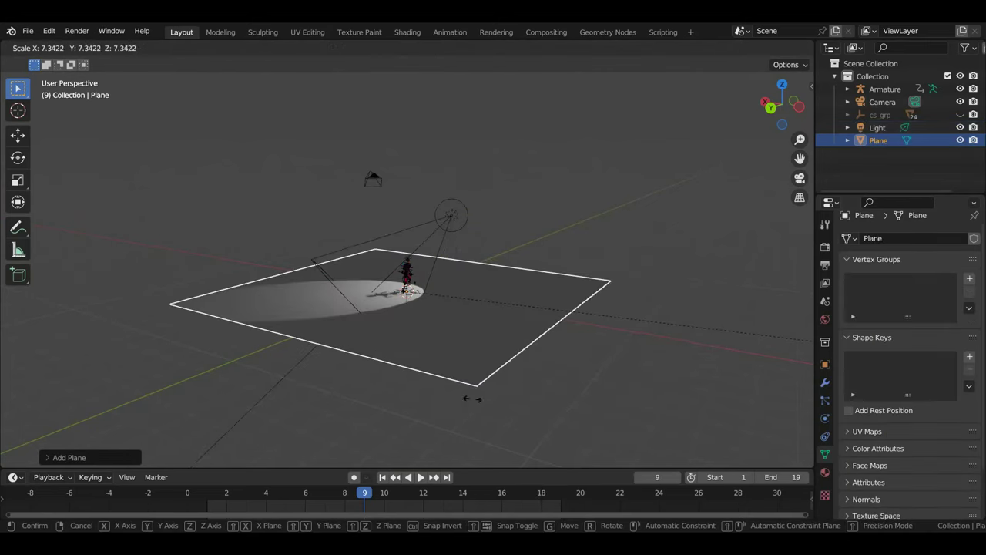
pyautogui.click(703, 396)
pyautogui.scroll(4, 599, 352)
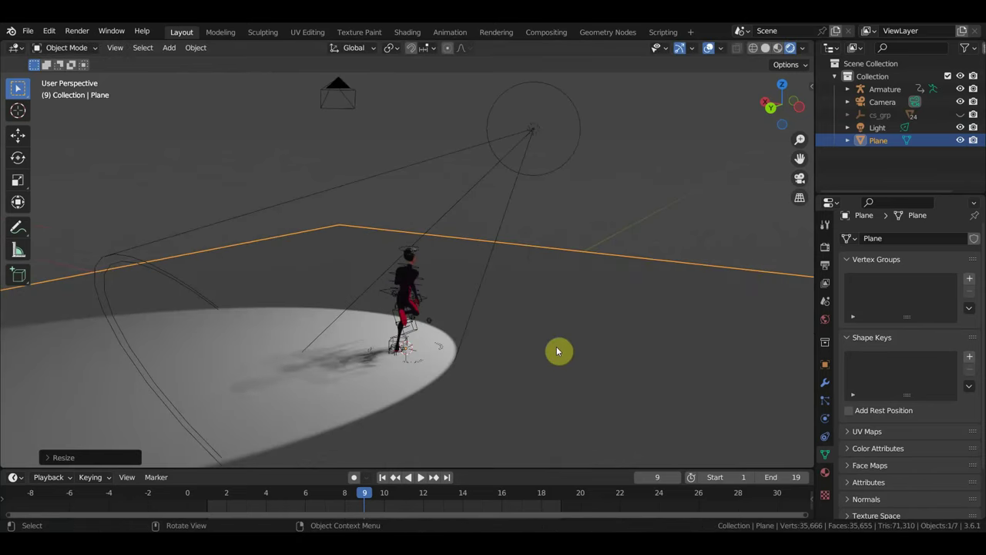
pyautogui.moveTo(490, 365)
pyautogui.mouseDown(button='middle')
pyautogui.moveTo(216, 367)
pyautogui.moveTo(293, 366)
pyautogui.mouseUp(button='middle')
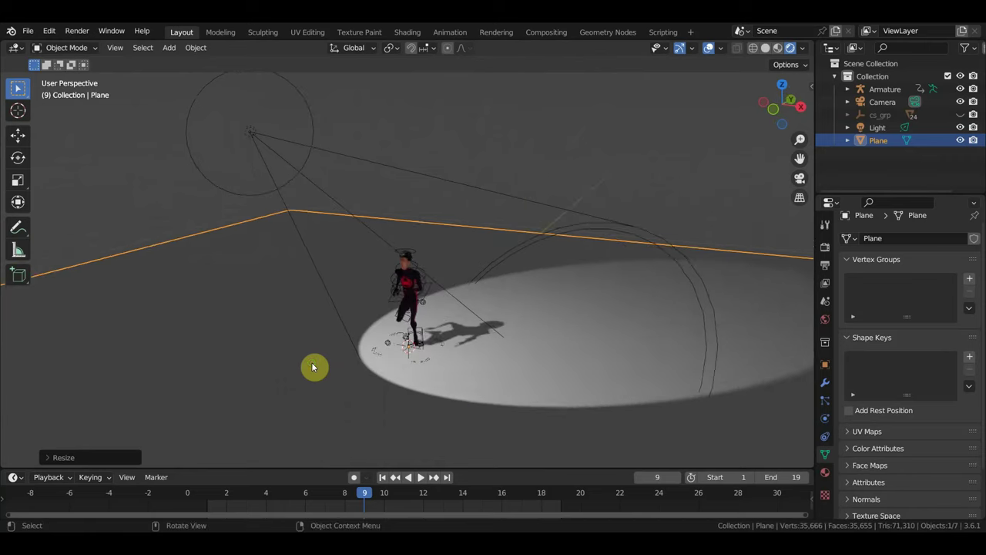
# Step: Change the spotlight to a Point light and raise it high above the scene
pyautogui.click(309, 180)
pyautogui.click(866, 299)
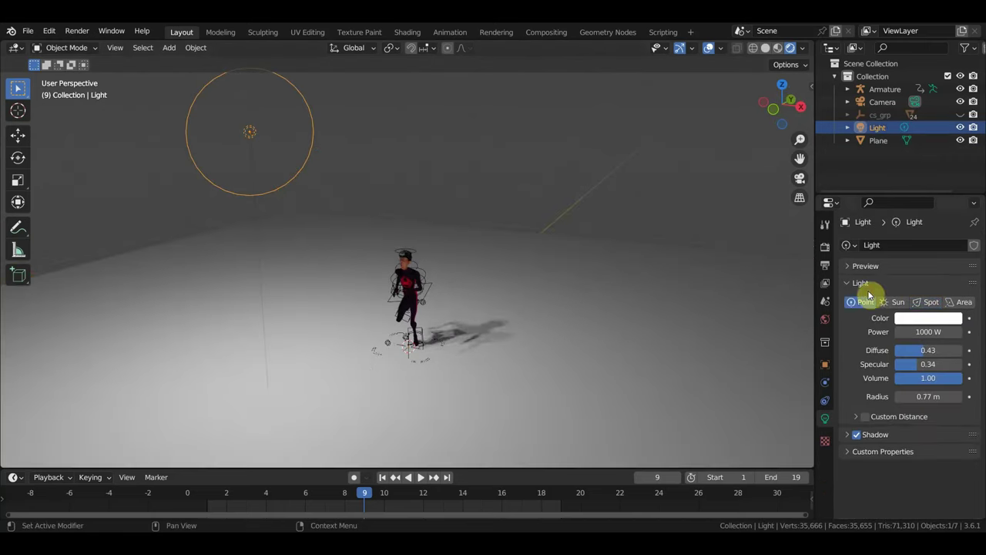
pyautogui.moveTo(632, 352); pyautogui.dragTo(578, 347, button='middle')
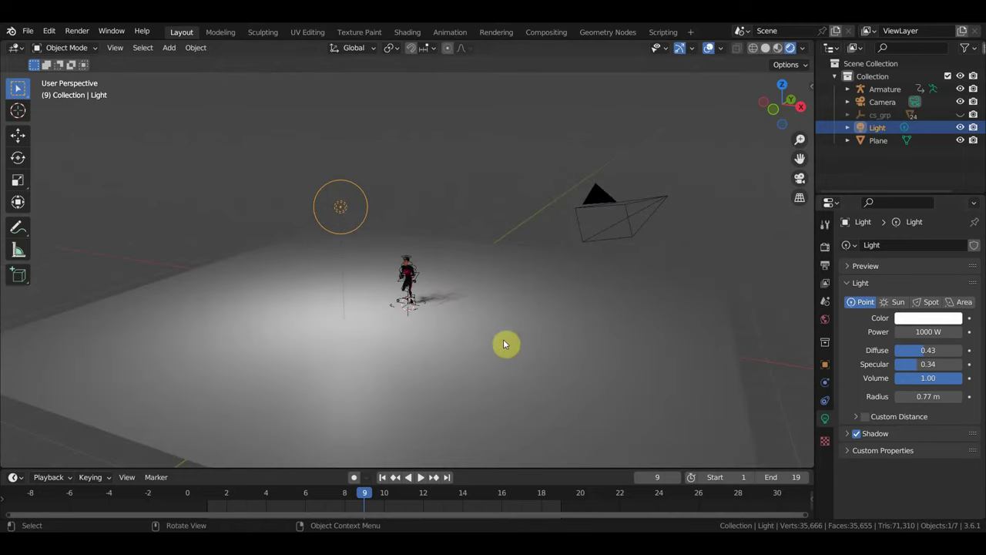
pyautogui.press('g')
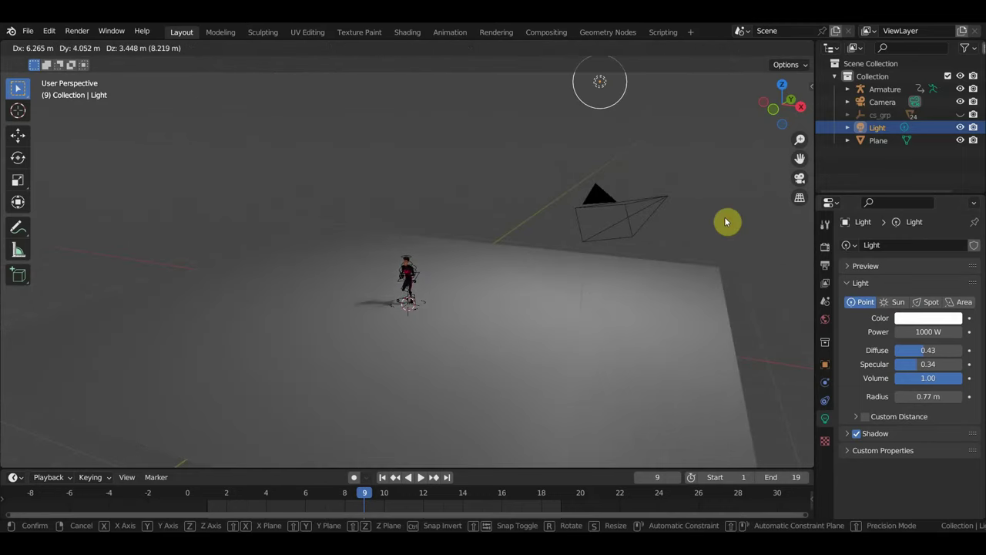
pyautogui.click(728, 220)
# Step: Duplicate it into Light.001 at the upper left and Light.002 right of the character
pyautogui.hotkey('shift', 'd')
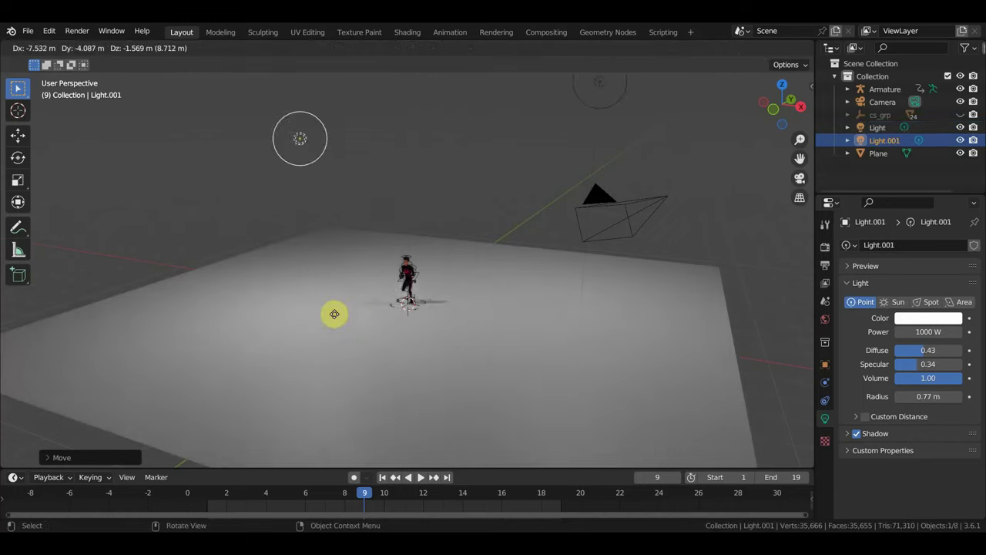
pyautogui.click(291, 317)
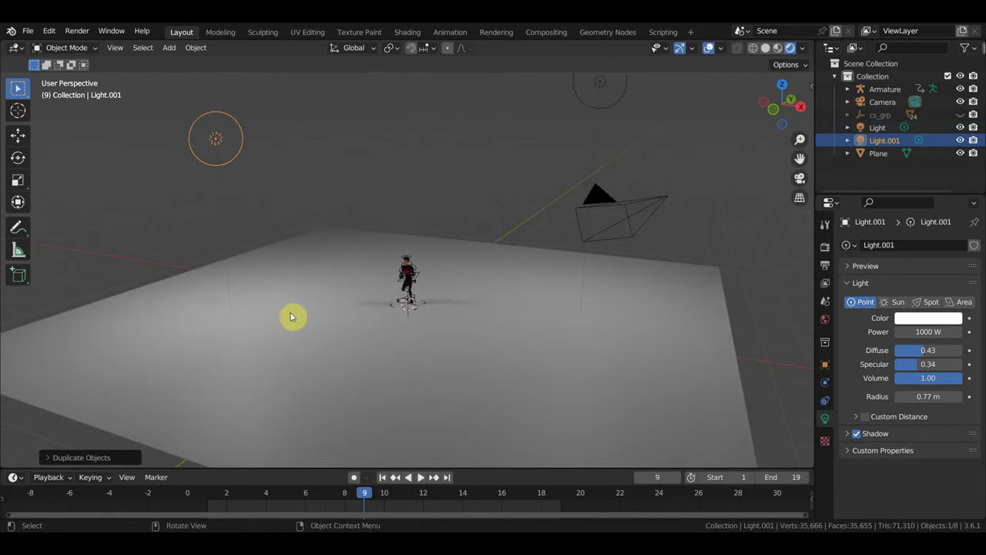
pyautogui.hotkey('shift', 'd')
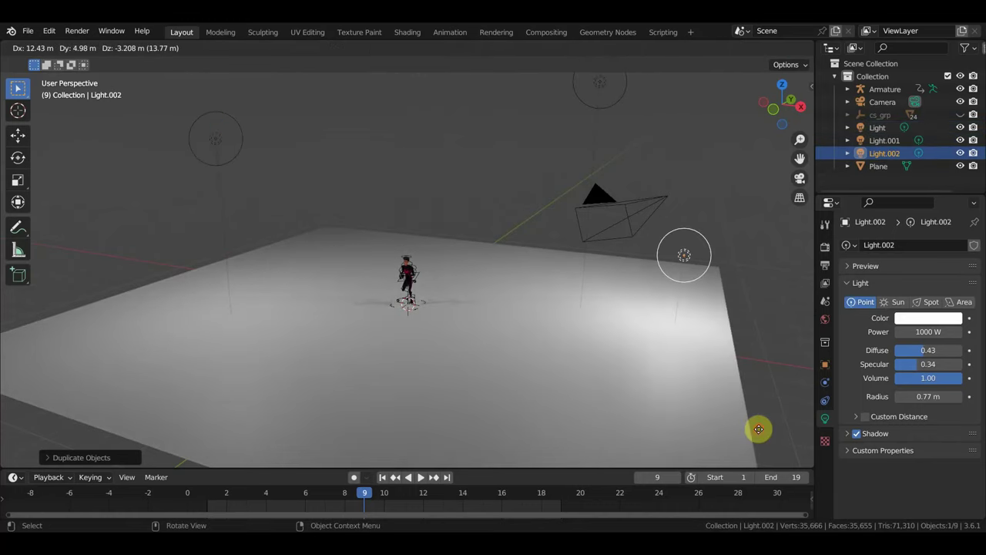
pyautogui.click(631, 379)
pyautogui.scroll(3, 590, 368)
# Step: Scrub the timeline to preview the run cycle around frames 9 to 13
pyautogui.moveTo(590, 368); pyautogui.dragTo(711, 359, button='middle')
pyautogui.scroll(2, 685, 359)
pyautogui.scroll(2, 684, 360)
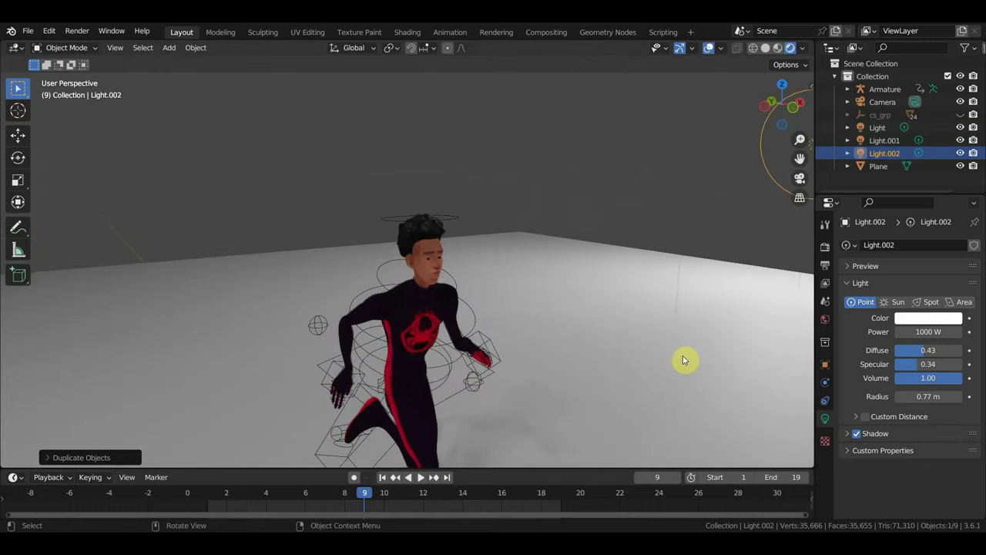
pyautogui.scroll(3, 674, 359)
pyautogui.scroll(-2, 668, 352)
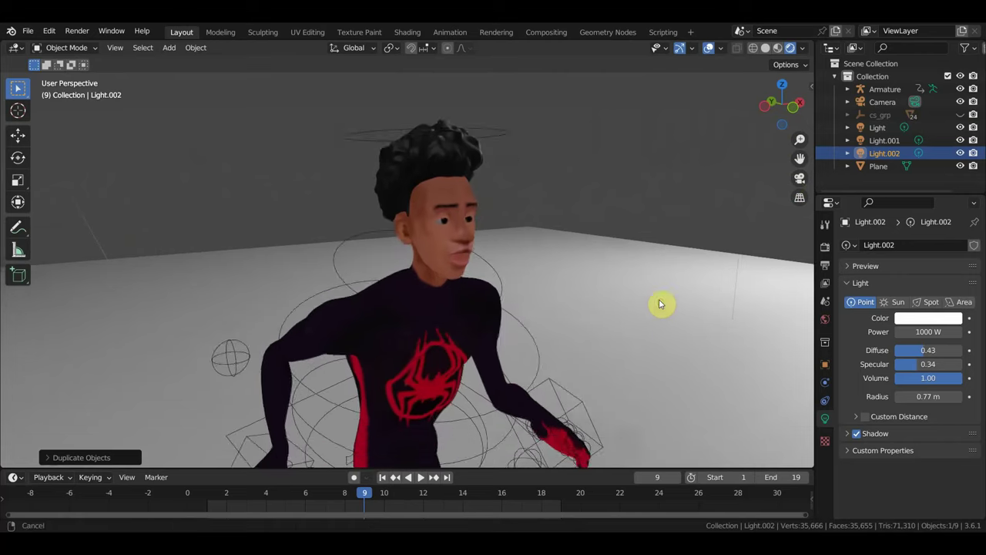
pyautogui.scroll(-2, 660, 303)
pyautogui.scroll(-2, 658, 290)
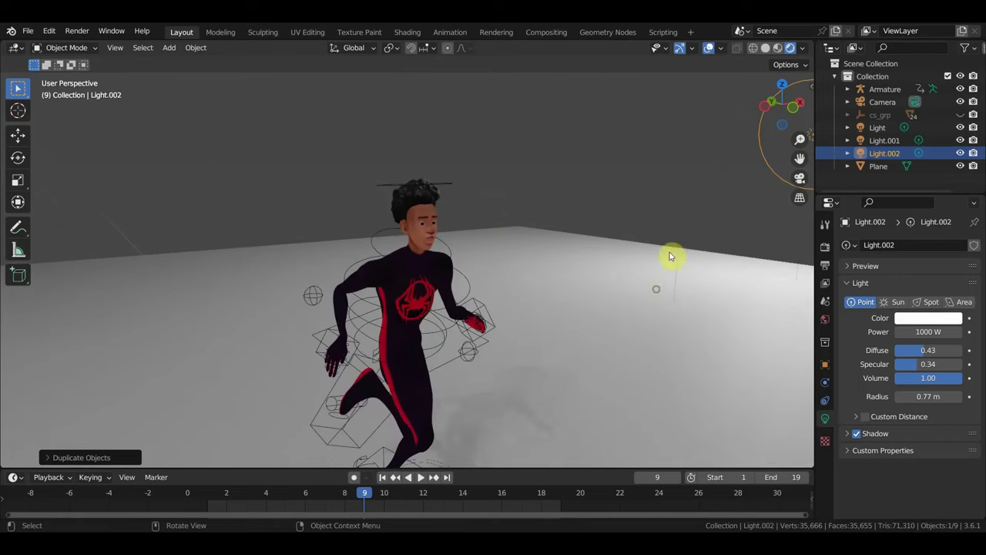
pyautogui.scroll(2, 668, 222)
pyautogui.scroll(1, 669, 220)
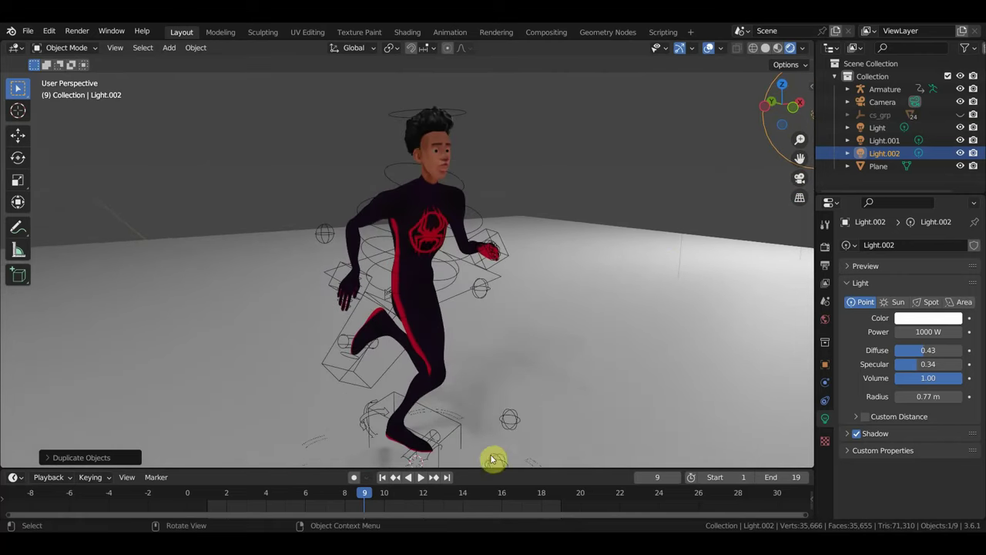
pyautogui.moveTo(368, 494)
pyautogui.mouseDown()
pyautogui.moveTo(494, 523)
pyautogui.moveTo(467, 522)
pyautogui.mouseUp()
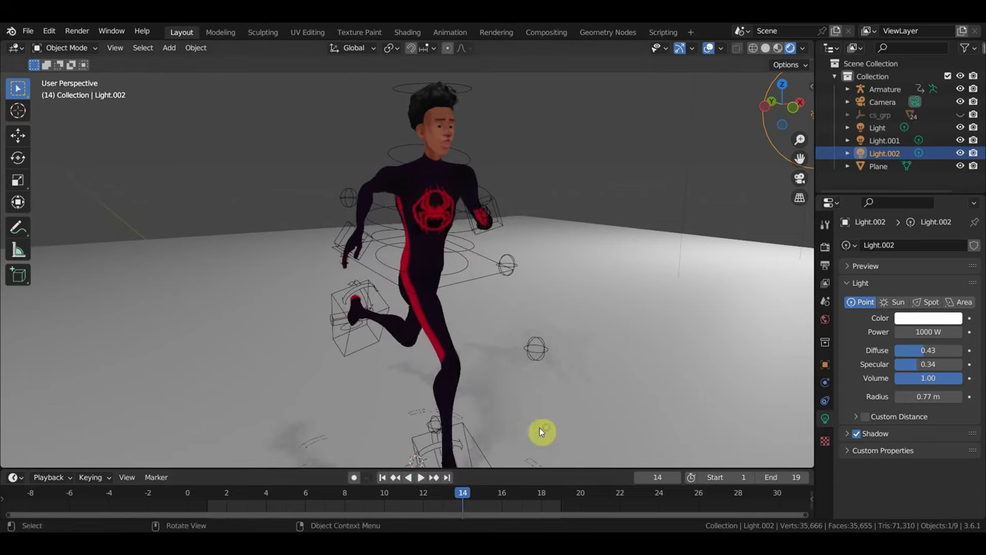
# Step: Select the character's rig, switch to a front orthographic view, and enlarge the timeline
pyautogui.moveTo(539, 431)
pyautogui.mouseDown(button='middle')
pyautogui.moveTo(440, 434)
pyautogui.moveTo(588, 429)
pyautogui.mouseUp(button='middle')
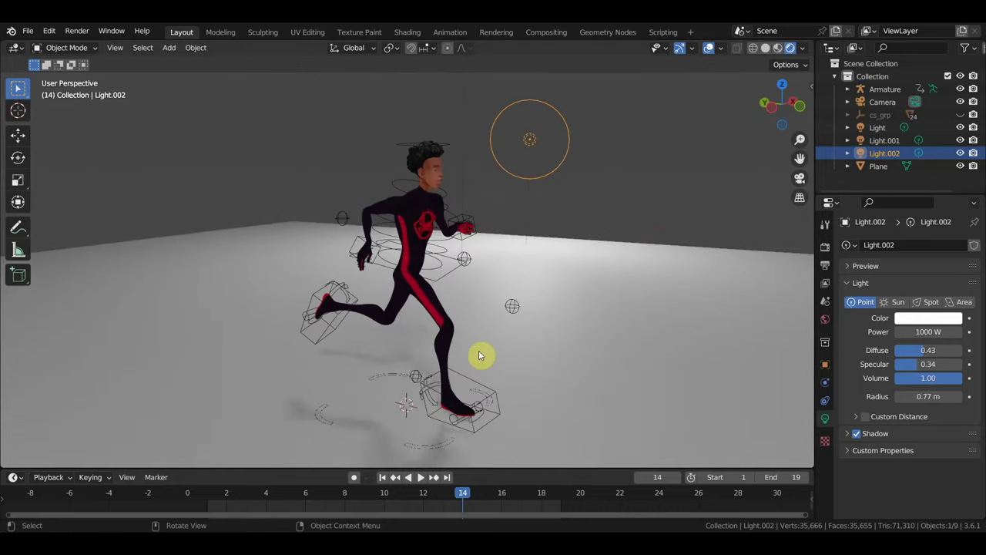
pyautogui.click(472, 289)
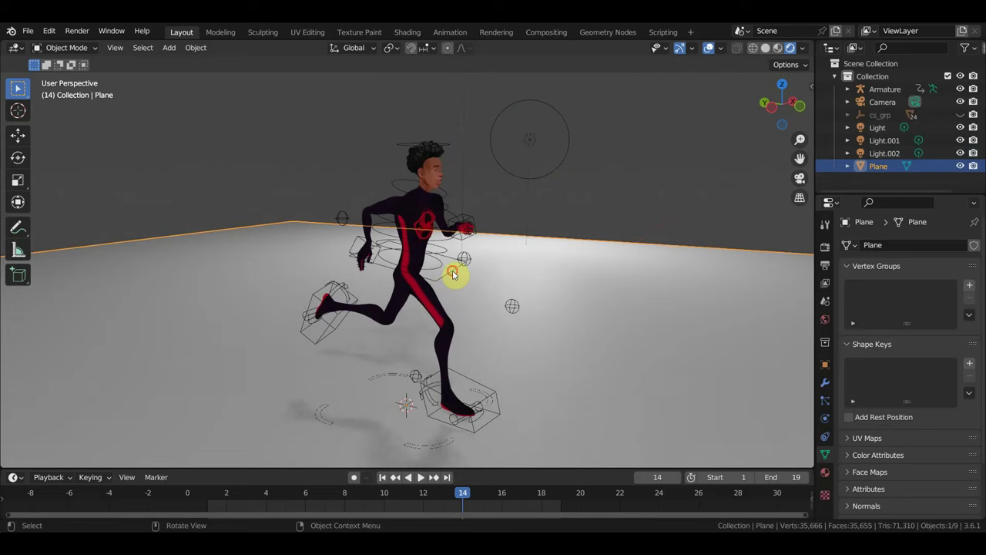
pyautogui.click(493, 298)
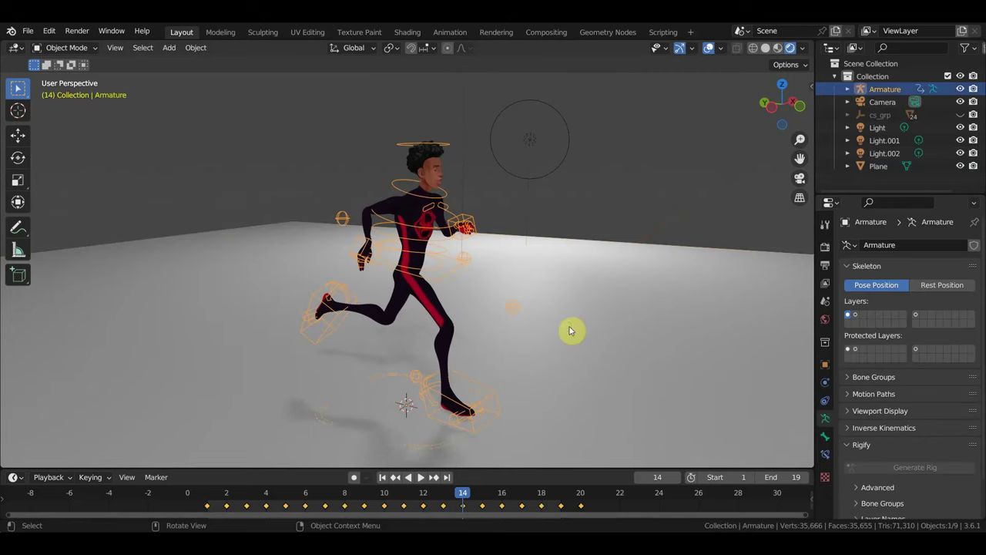
pyautogui.moveTo(563, 332); pyautogui.dragTo(485, 329, button='middle')
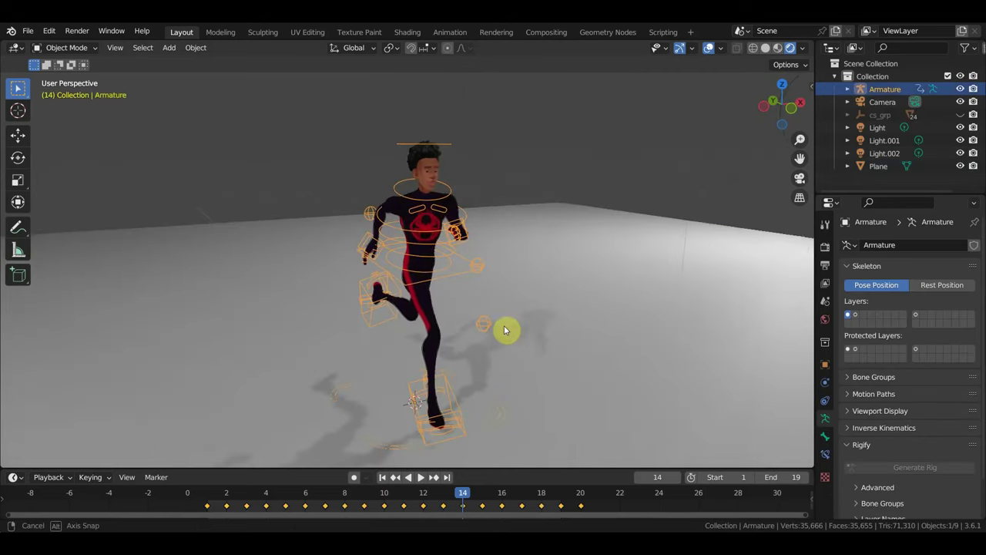
pyautogui.keyDown('alt'); pyautogui.moveTo(484, 328); pyautogui.dragTo(513, 304, button='middle'); pyautogui.keyUp('alt')
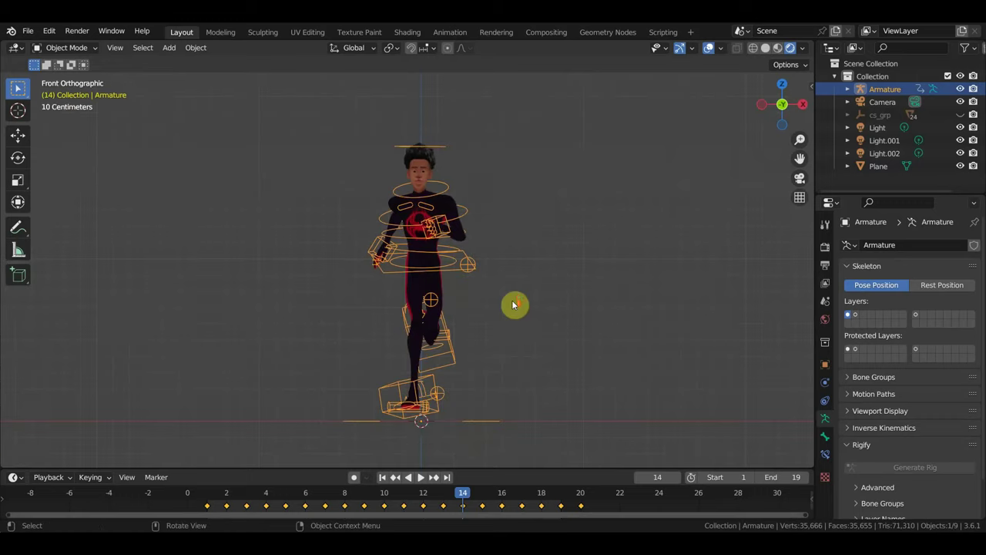
pyautogui.scroll(4, 513, 304)
pyautogui.scroll(-2, 509, 292)
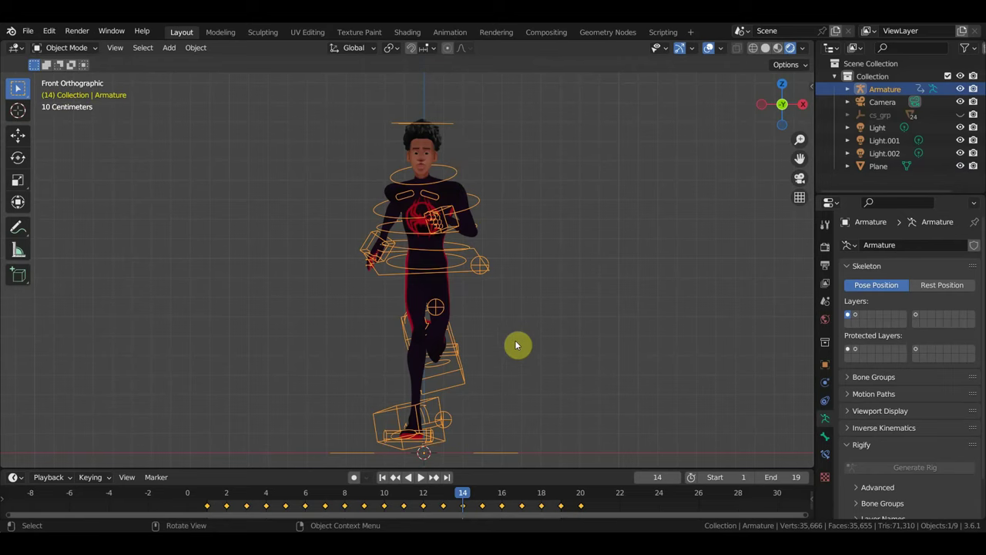
pyautogui.moveTo(541, 466); pyautogui.dragTo(551, 360)
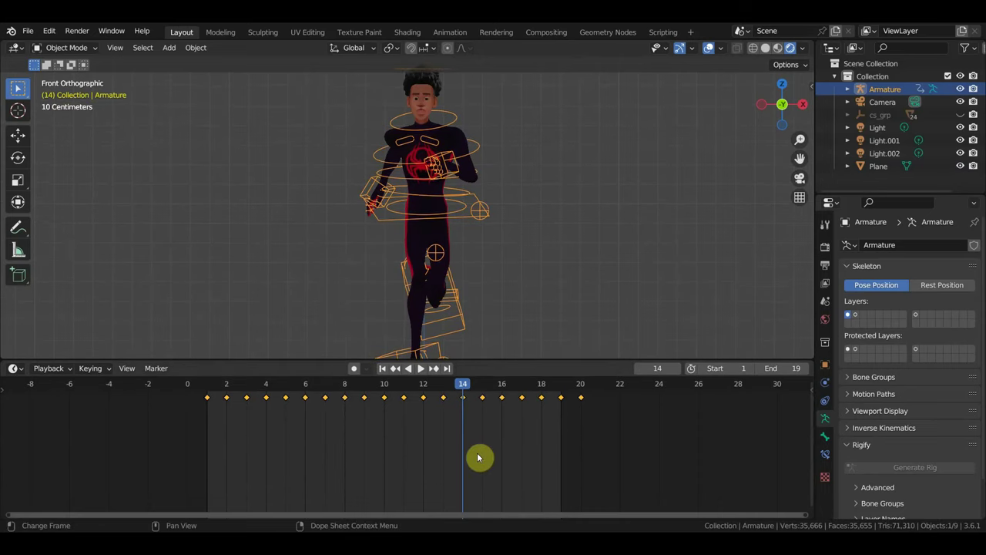
pyautogui.click(68, 49)
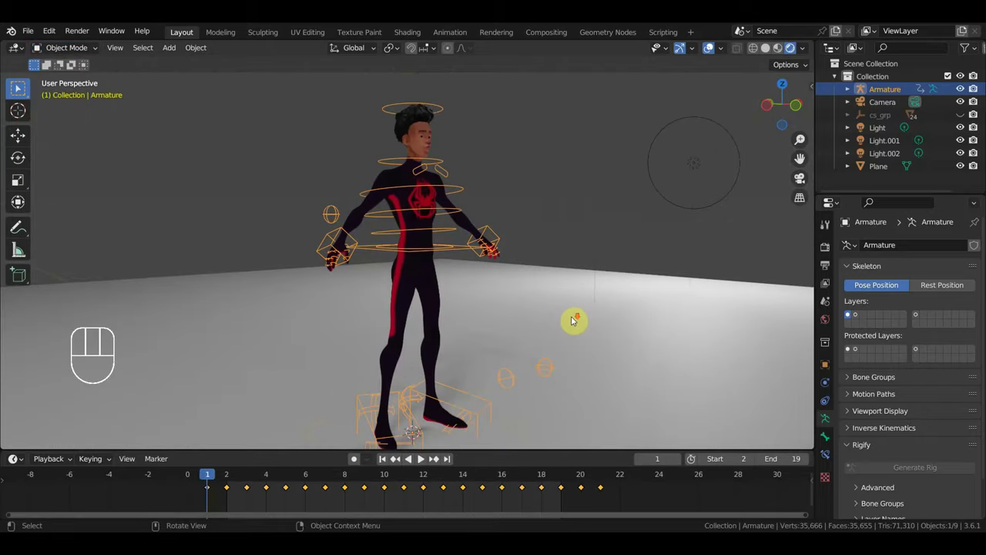
pyautogui.scroll(-1, 573, 320)
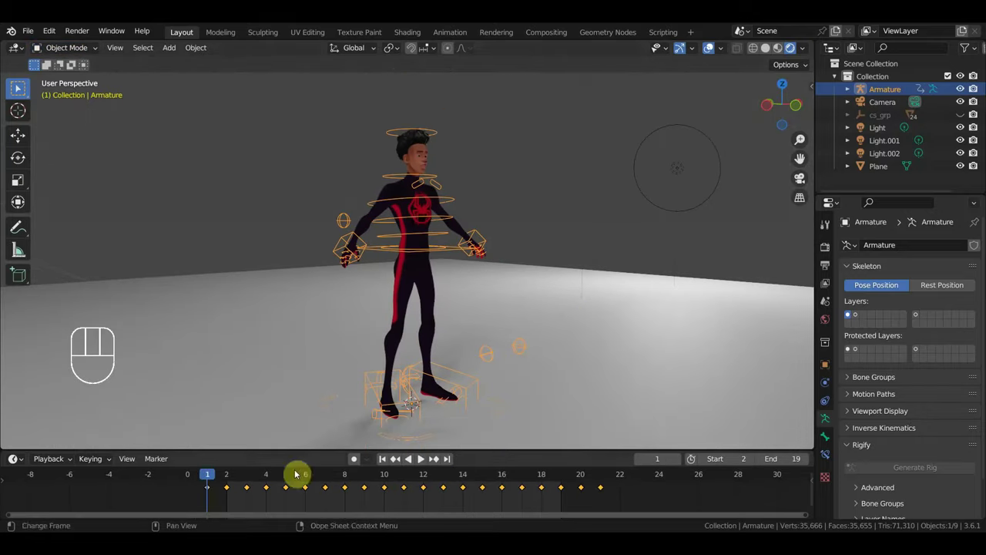
# Step: In Pose Mode at frame 2, clear all bones' location and rotation and key them
pyautogui.click(70, 48)
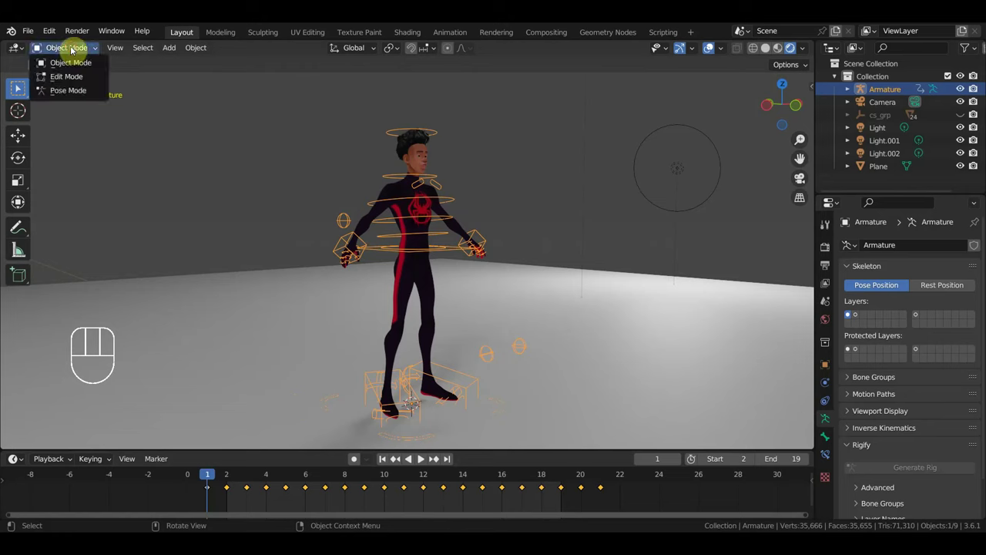
pyautogui.press('Return')
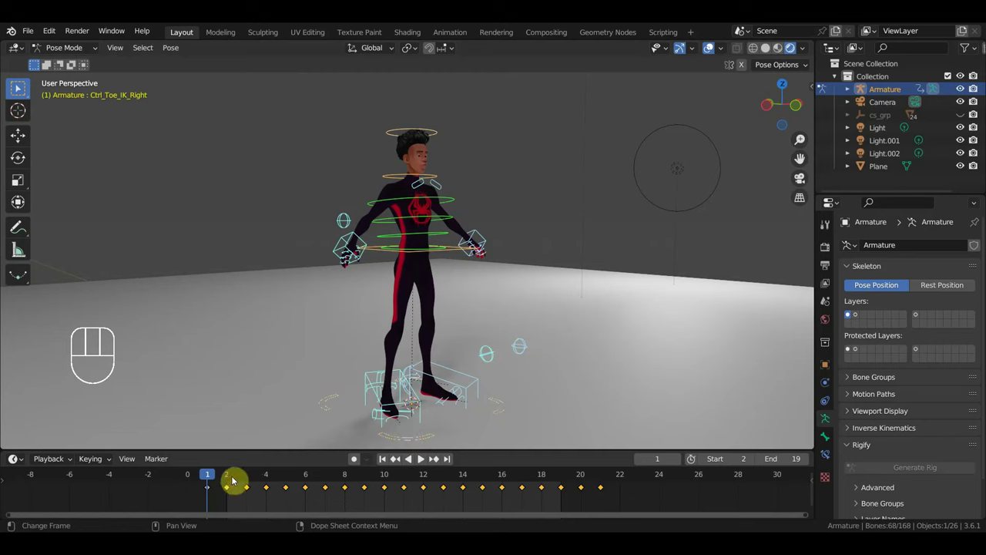
pyautogui.click(228, 480)
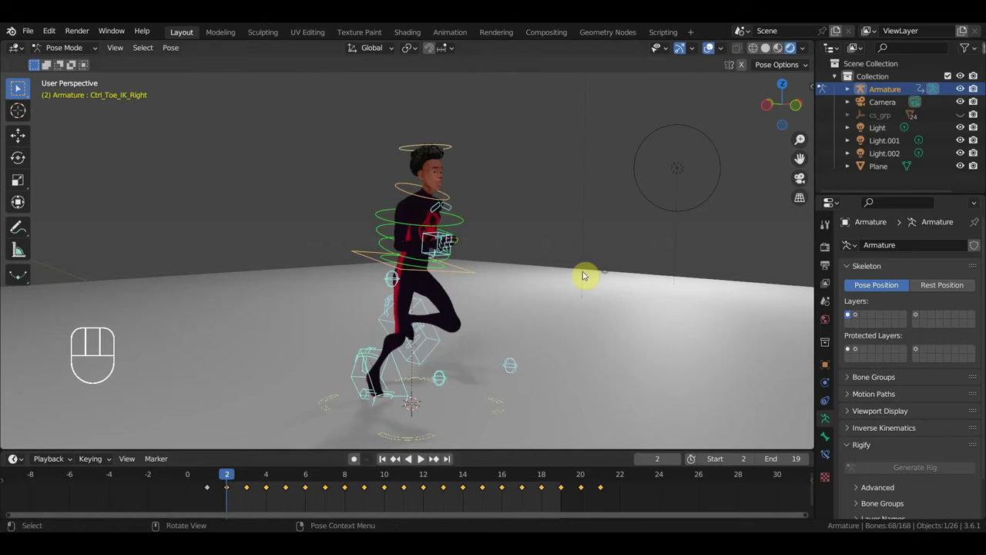
pyautogui.moveTo(586, 275); pyautogui.dragTo(508, 269, button='middle')
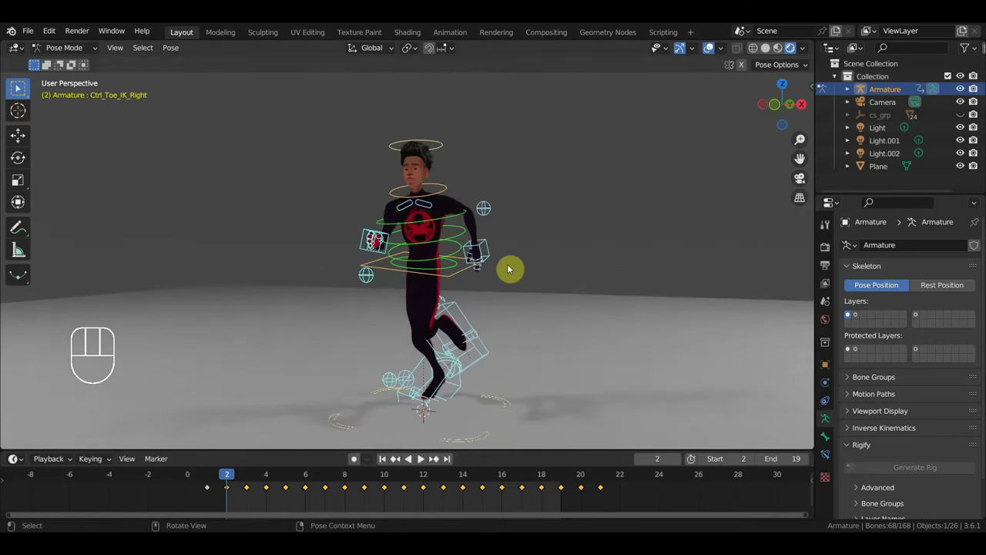
pyautogui.hotkey('alt', 'g')
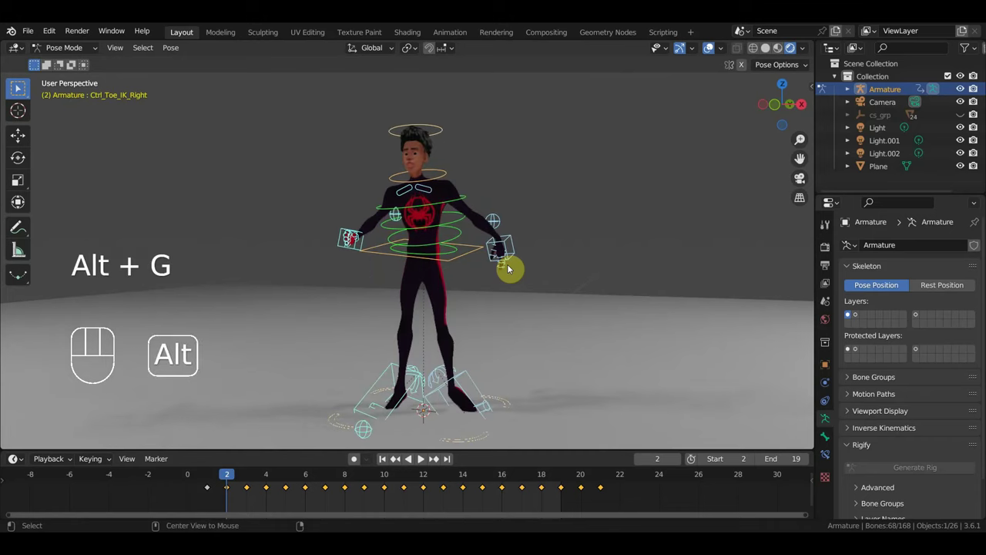
pyautogui.hotkey('alt', 'r')
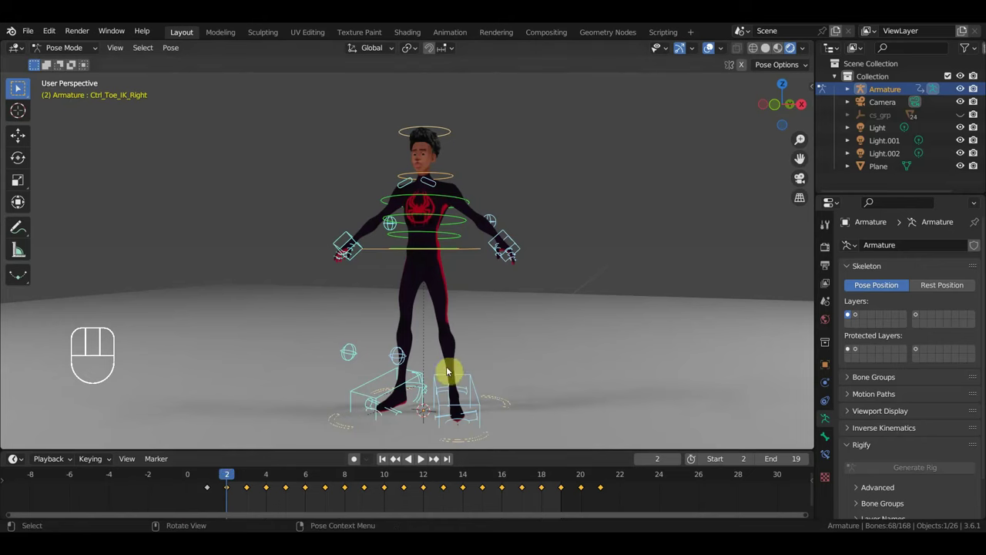
pyautogui.press('i')
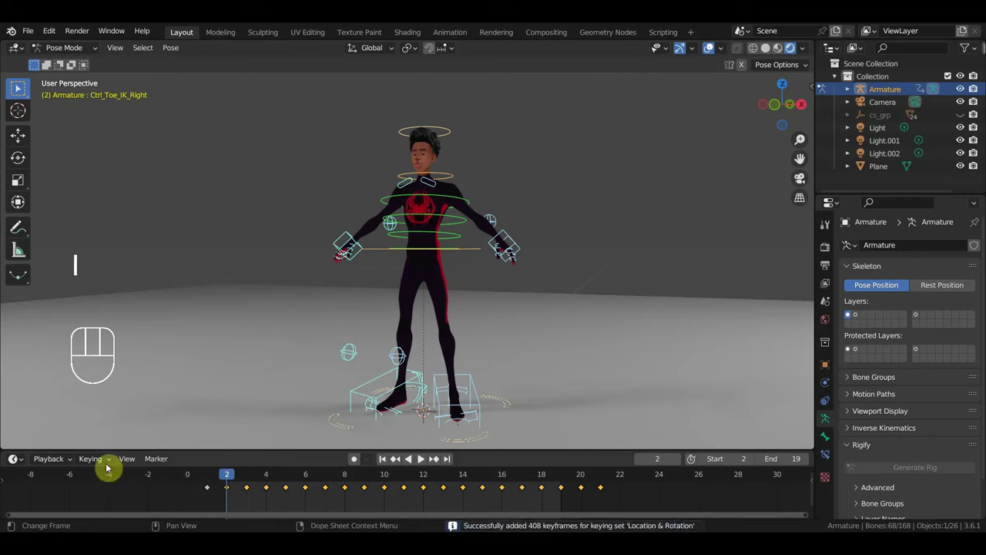
# Step: Key Location & Rotation, then make Location, Rotation & Scale the active keying set
pyautogui.click(107, 460)
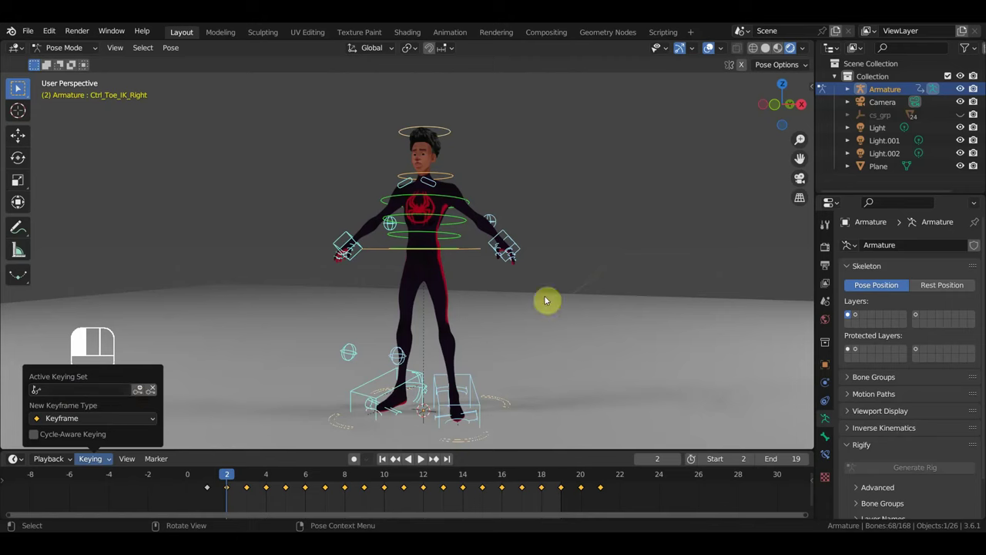
pyautogui.press('i')
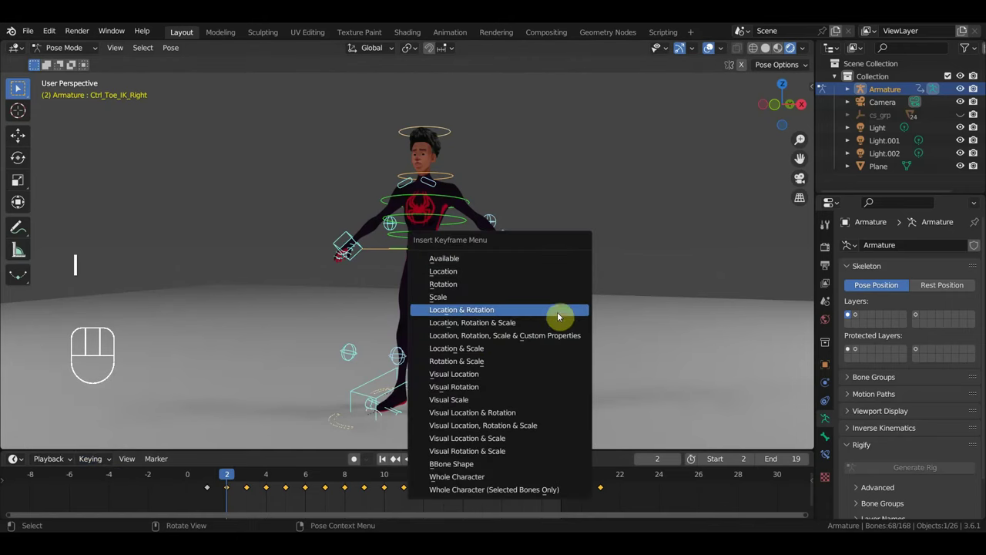
pyautogui.click(488, 310)
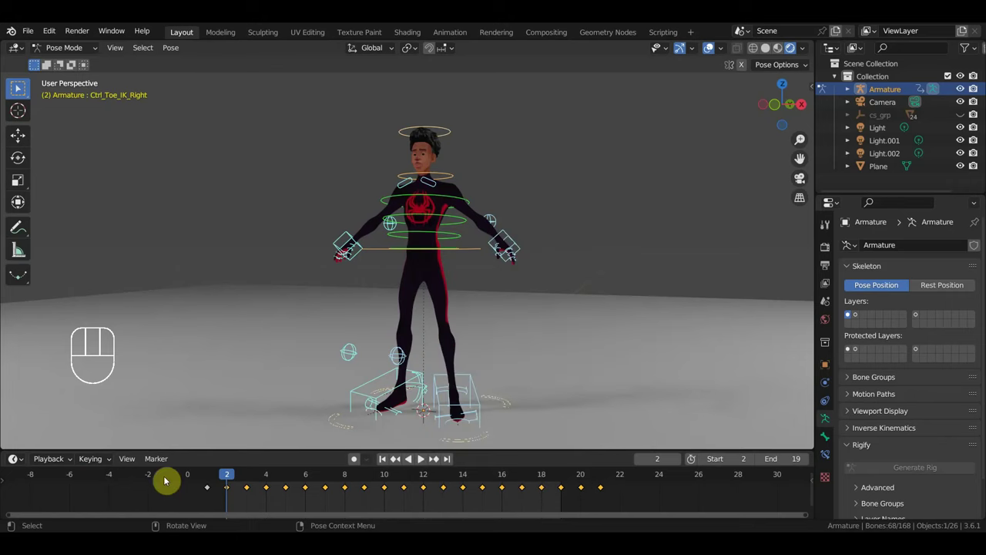
pyautogui.click(102, 460)
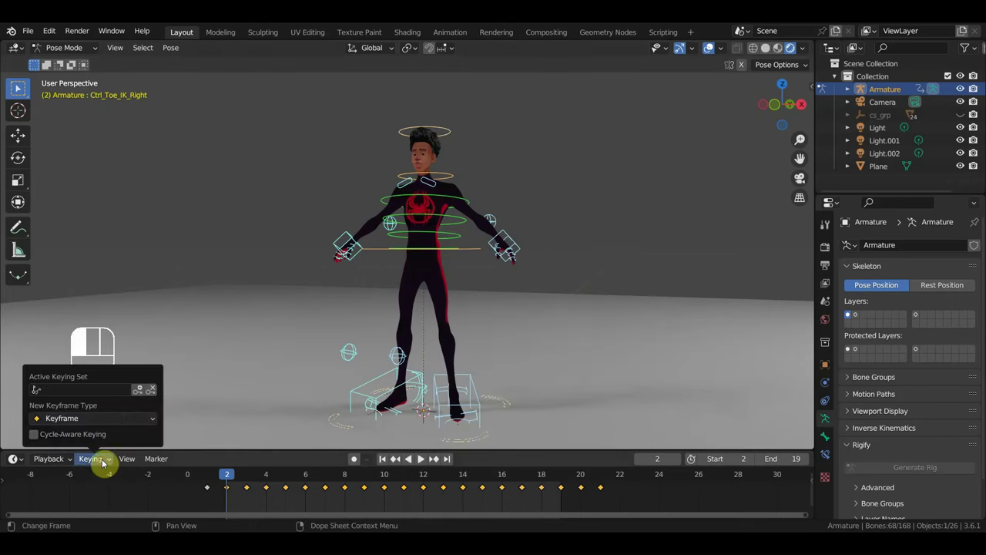
pyautogui.click(114, 389)
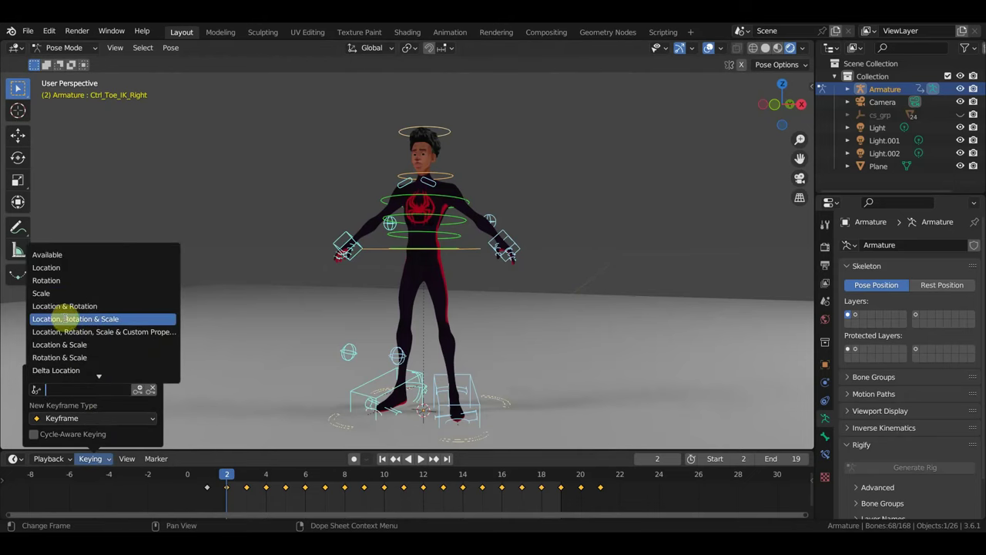
pyautogui.click(101, 319)
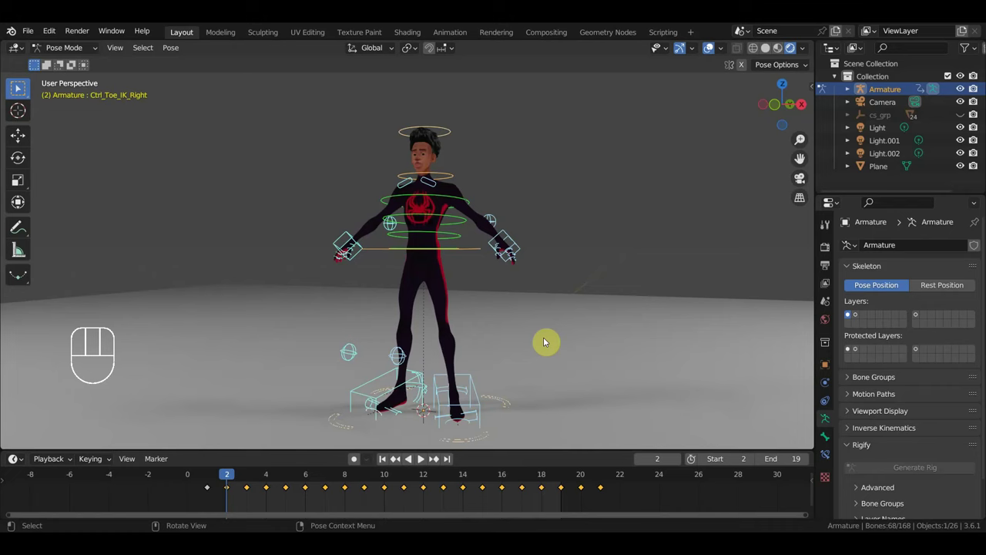
# Step: Key location, rotation and scale for all bones, then deselect them
pyautogui.press('i')
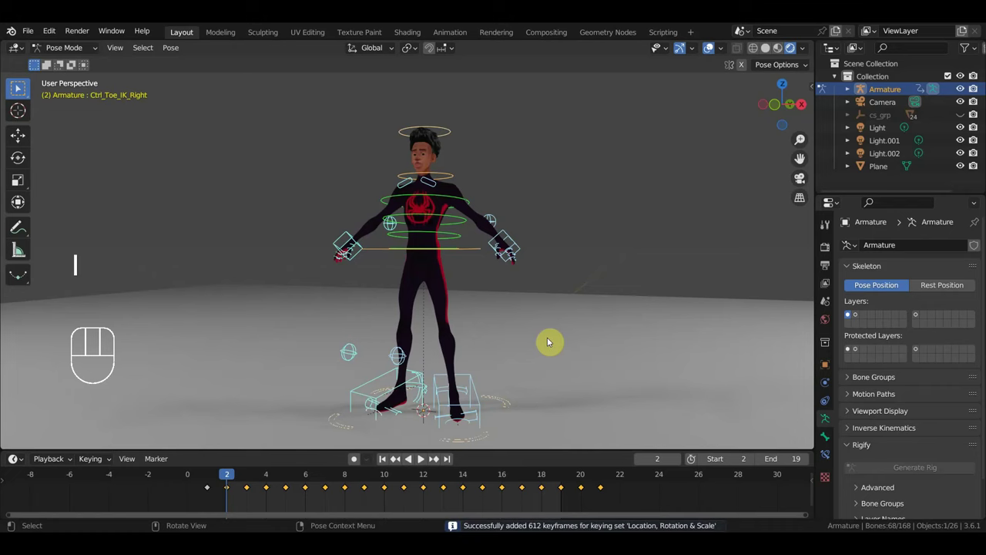
pyautogui.moveTo(586, 357); pyautogui.dragTo(665, 359, button='middle')
pyautogui.scroll(1, 493, 313)
pyautogui.scroll(2, 493, 313)
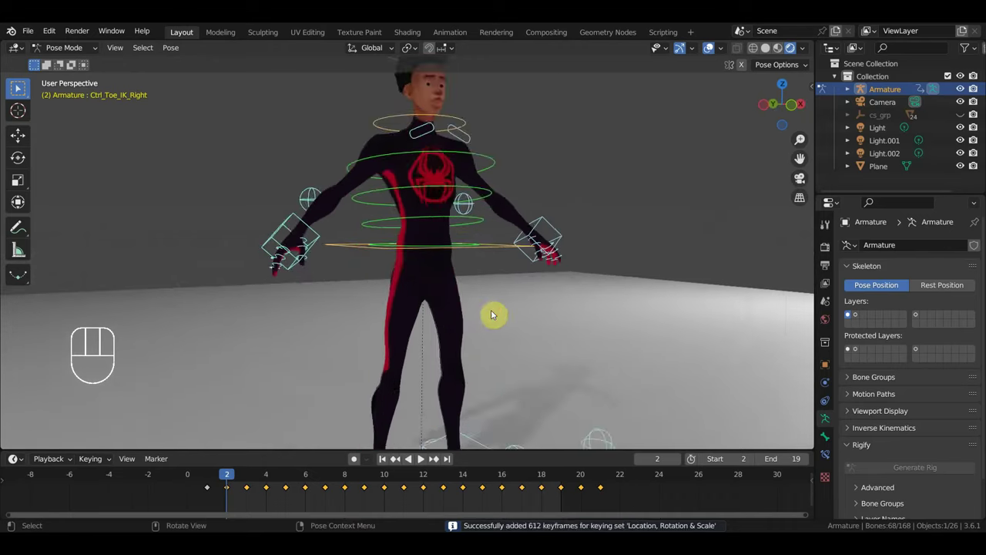
pyautogui.scroll(2, 478, 304)
pyautogui.click(456, 287)
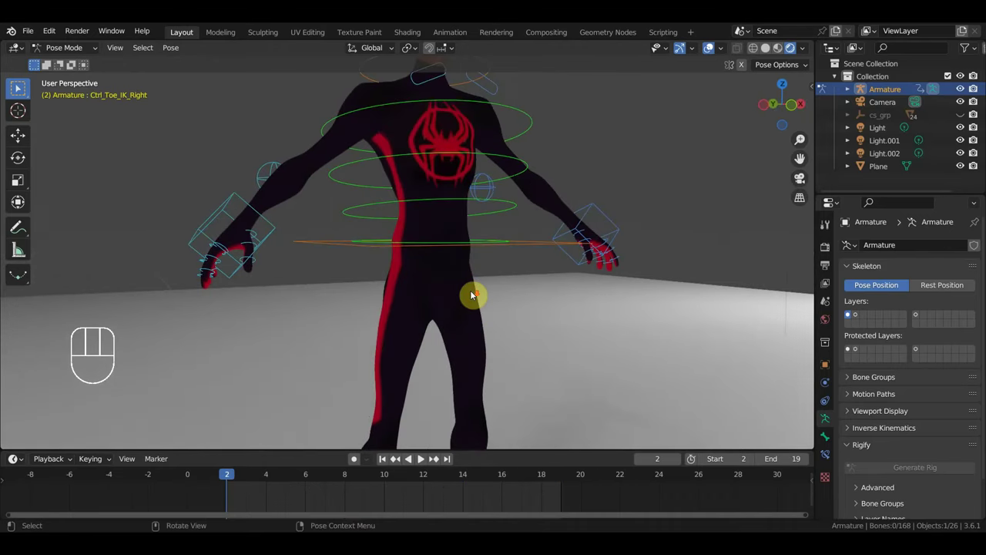
# Step: Frame the character's head and chest, then switch the armature to Object Mode
pyautogui.scroll(-3, 472, 294)
pyautogui.scroll(5, 479, 273)
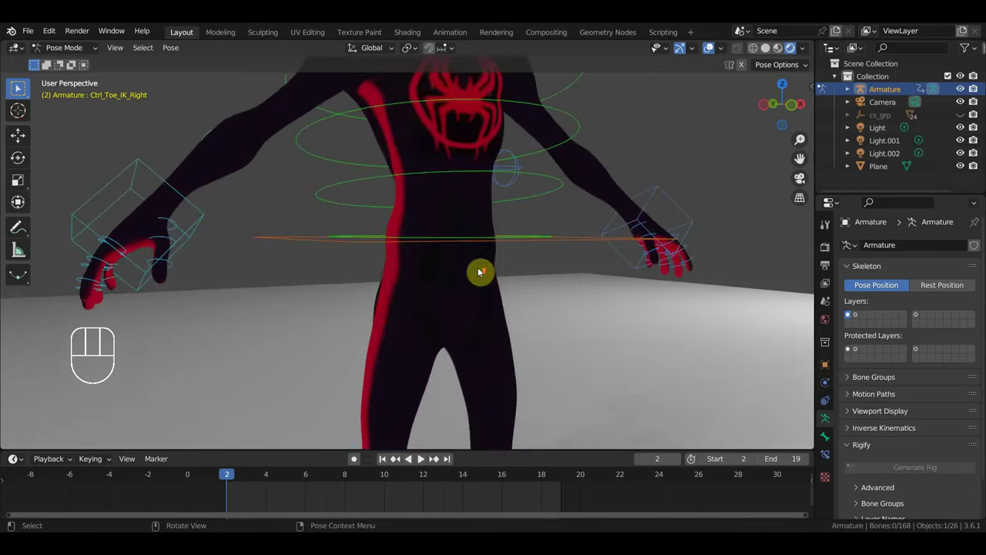
pyautogui.scroll(1, 477, 271)
pyautogui.scroll(1, 478, 271)
pyautogui.scroll(1, 478, 271)
pyautogui.scroll(1, 477, 271)
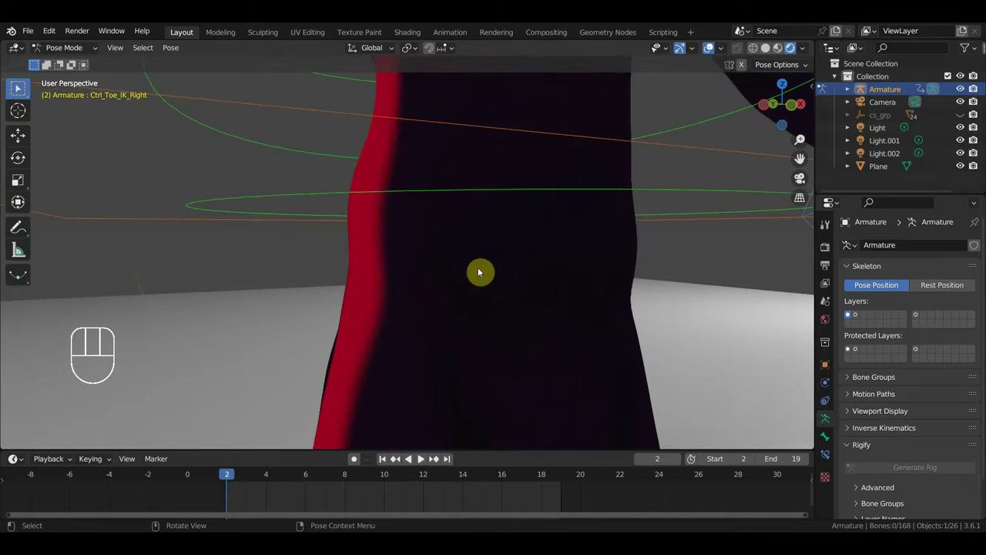
pyautogui.scroll(-3, 478, 272)
pyautogui.scroll(-2, 478, 272)
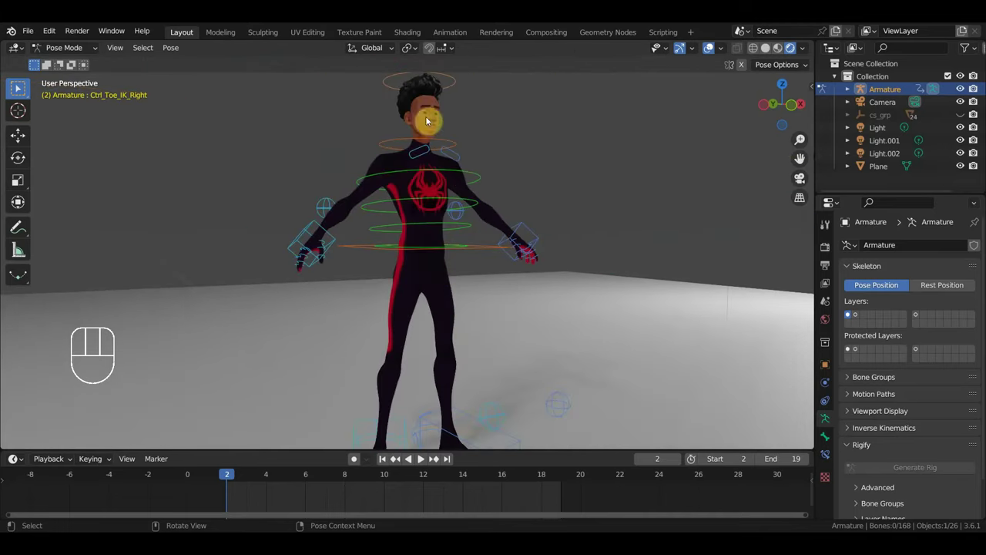
pyautogui.moveTo(438, 142)
pyautogui.mouseDown(button='middle')
pyautogui.moveTo(477, 196)
pyautogui.moveTo(281, 205)
pyautogui.moveTo(405, 178)
pyautogui.moveTo(434, 184)
pyautogui.mouseUp(button='middle')
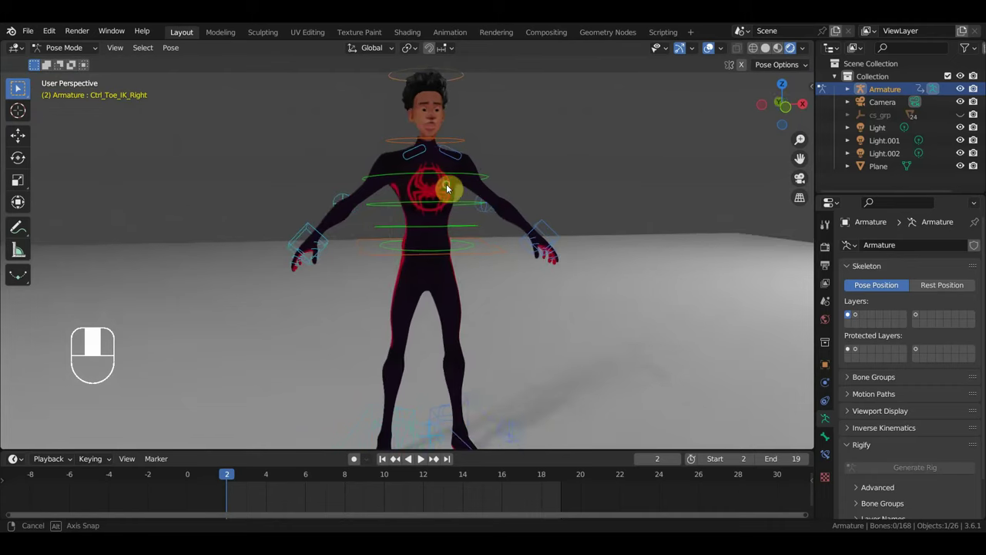
pyautogui.scroll(3, 447, 186)
pyautogui.scroll(2, 447, 187)
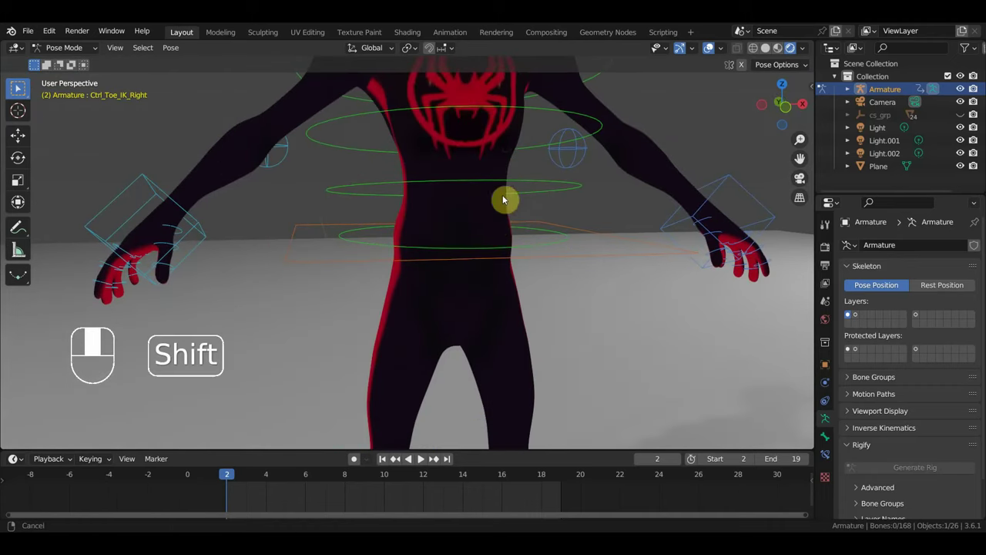
pyautogui.moveTo(504, 200)
pyautogui.keyDown('shift'); pyautogui.mouseDown(button='middle')
pyautogui.moveTo(465, 306)
pyautogui.moveTo(441, 257)
pyautogui.mouseUp(button='middle'); pyautogui.keyUp('shift')
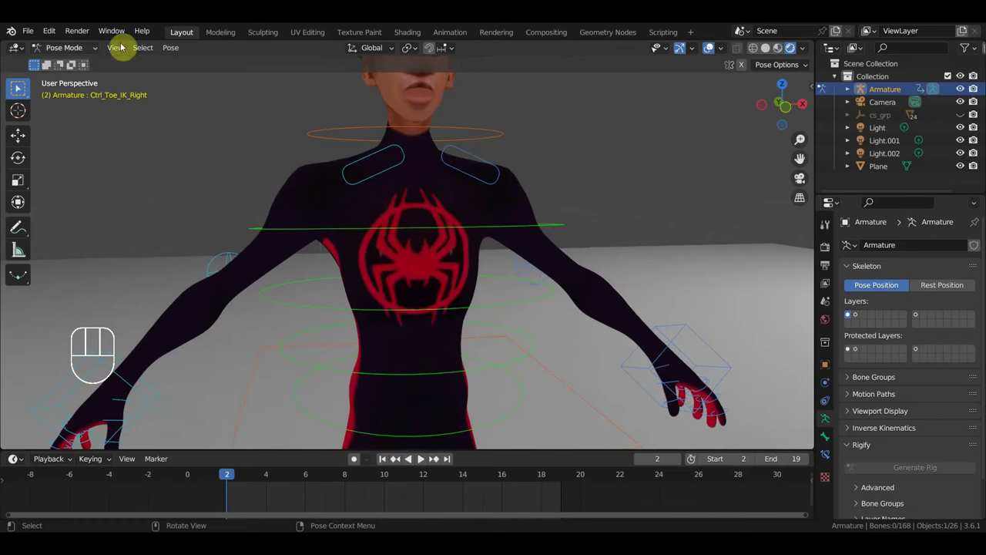
pyautogui.click(66, 48)
pyautogui.hotkey('ctrl', 'Tab')
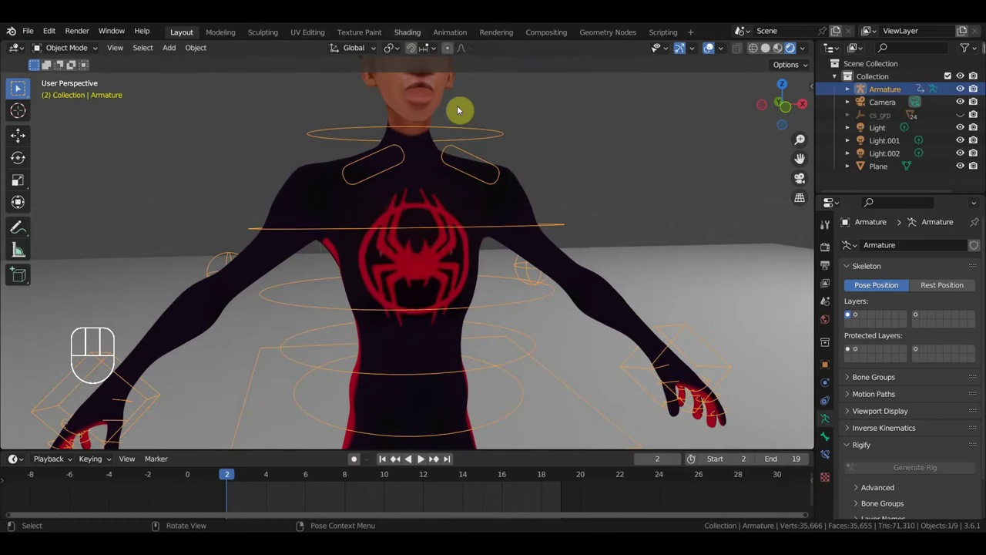
# Step: Show the character mesh's material nodes in the Shading workspace, framed in the node editor
pyautogui.click(407, 32)
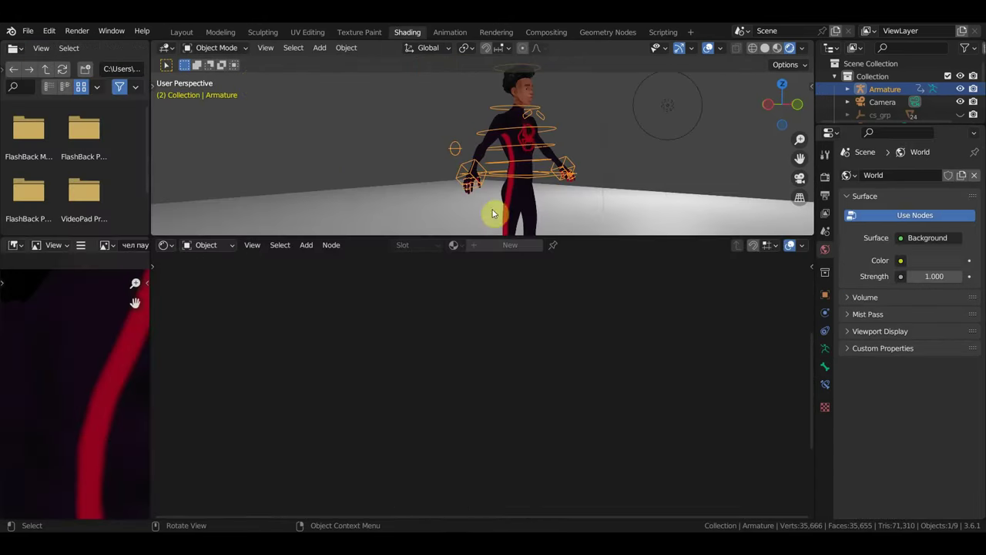
pyautogui.click(511, 123)
pyautogui.scroll(-2, 543, 323)
pyautogui.scroll(-2, 533, 346)
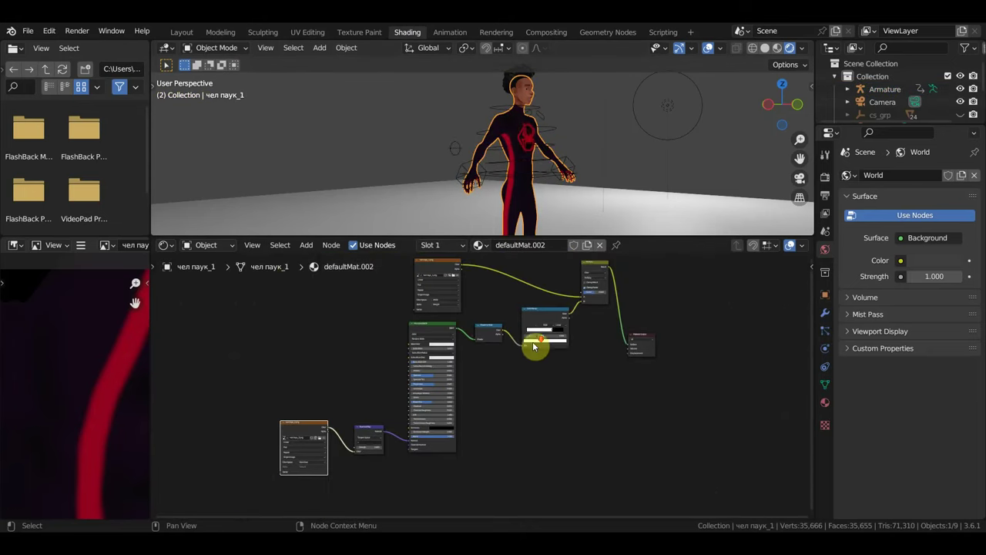
pyautogui.scroll(2, 534, 347)
pyautogui.moveTo(520, 368); pyautogui.dragTo(455, 521, button='middle')
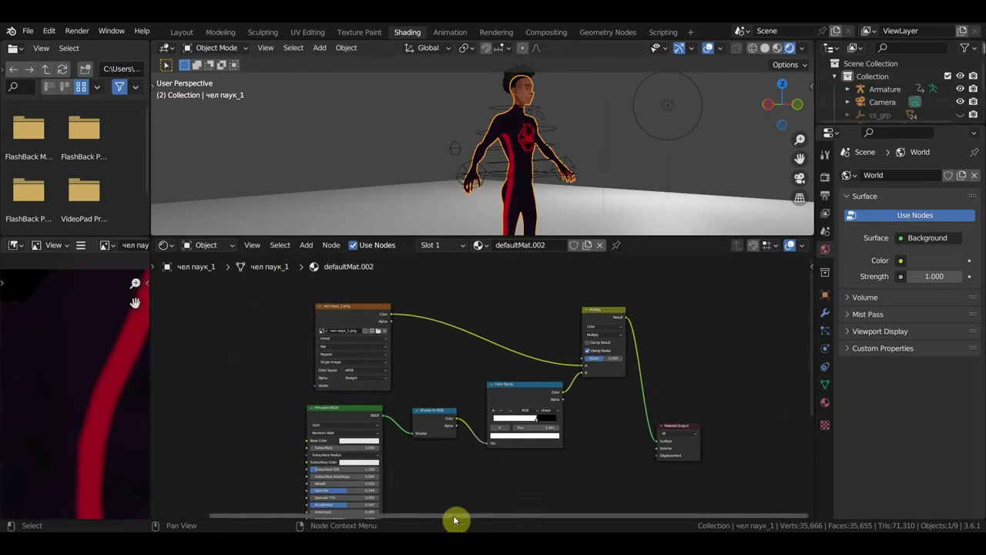
pyautogui.scroll(1, 563, 484)
pyautogui.scroll(1, 585, 470)
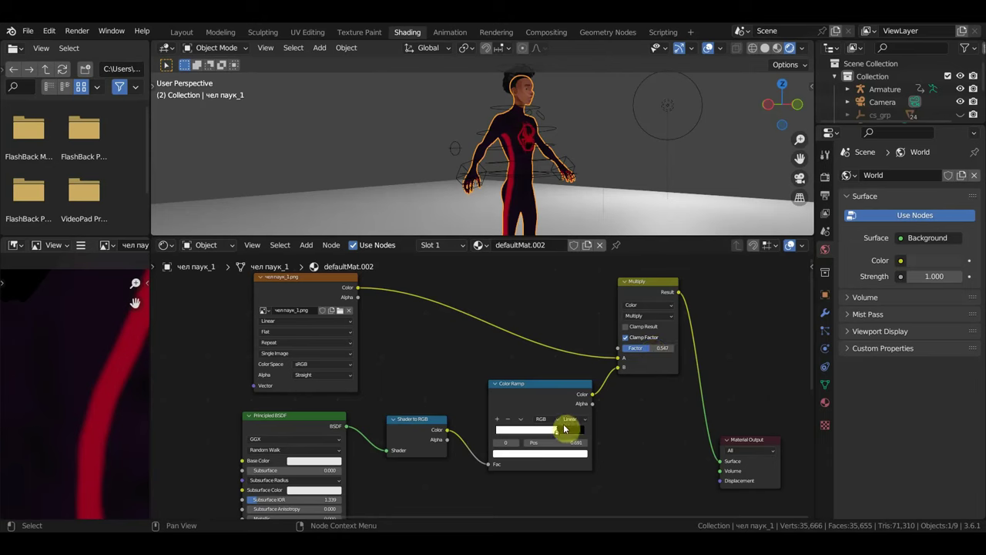
# Step: Slide the Color Ramp stops left so the toon break sits at 0.629, checking the face up close
pyautogui.moveTo(555, 435); pyautogui.dragTo(502, 431)
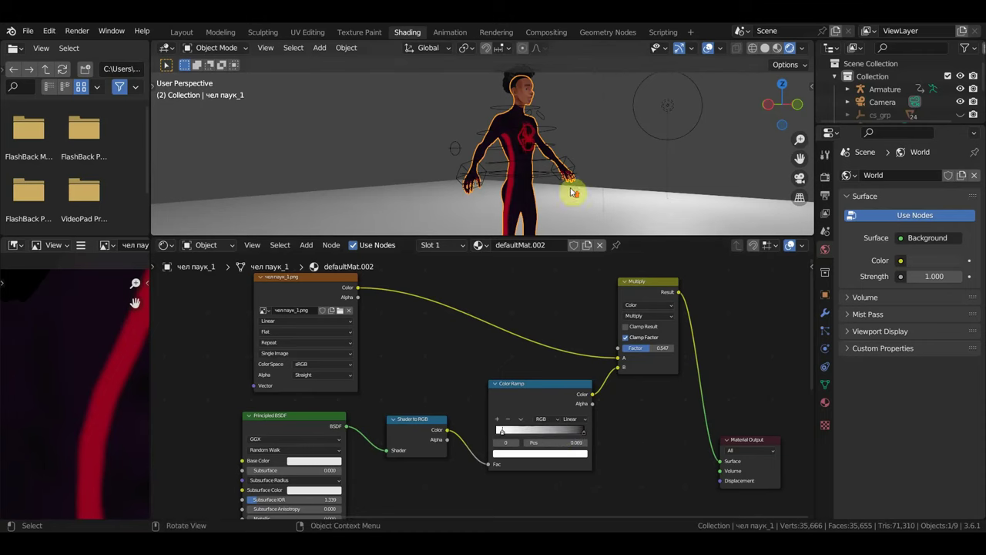
pyautogui.scroll(5, 590, 126)
pyautogui.moveTo(509, 171); pyautogui.dragTo(402, 199, button='middle')
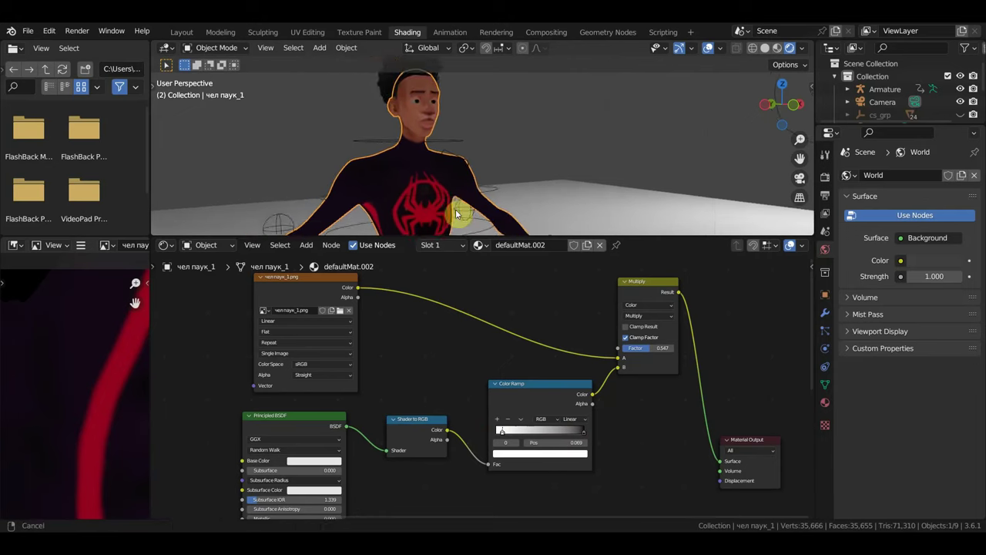
pyautogui.moveTo(402, 199); pyautogui.dragTo(486, 223, button='middle')
pyautogui.moveTo(584, 432)
pyautogui.mouseDown()
pyautogui.moveTo(486, 435)
pyautogui.moveTo(520, 440)
pyautogui.mouseUp()
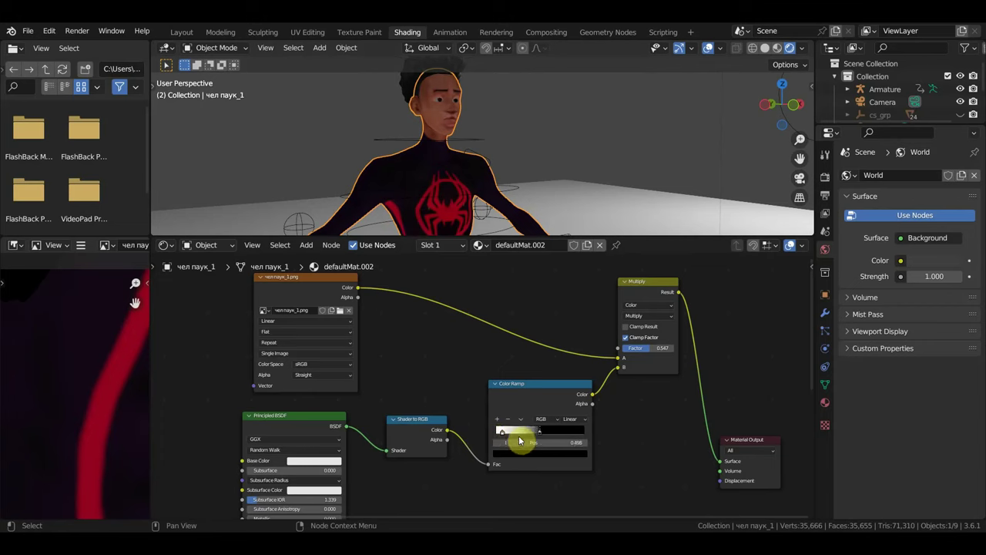
pyautogui.scroll(2, 528, 165)
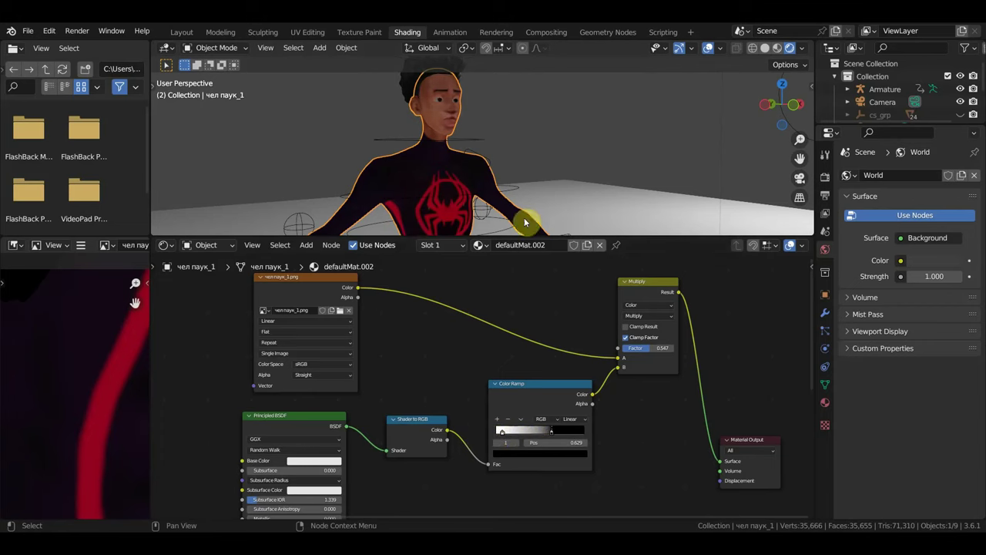
pyautogui.scroll(3, 521, 183)
pyautogui.moveTo(521, 183); pyautogui.dragTo(577, 68, button='middle')
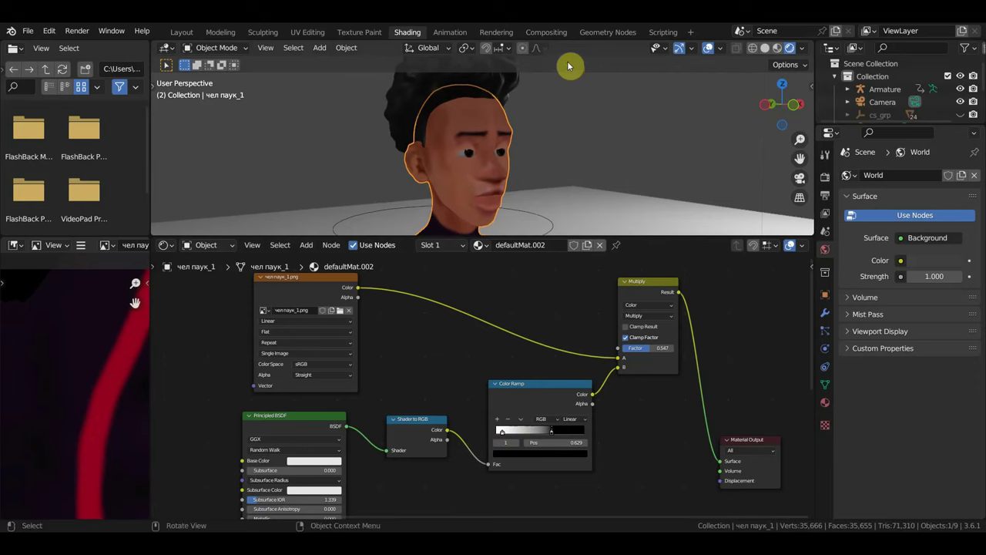
# Step: Fine-tune the Color Ramp stops until the toon break sits at 0.495, checking the face frontally
pyautogui.click(503, 431)
pyautogui.moveTo(502, 432)
pyautogui.mouseDown()
pyautogui.moveTo(563, 434)
pyautogui.moveTo(567, 442)
pyautogui.moveTo(556, 444)
pyautogui.mouseUp()
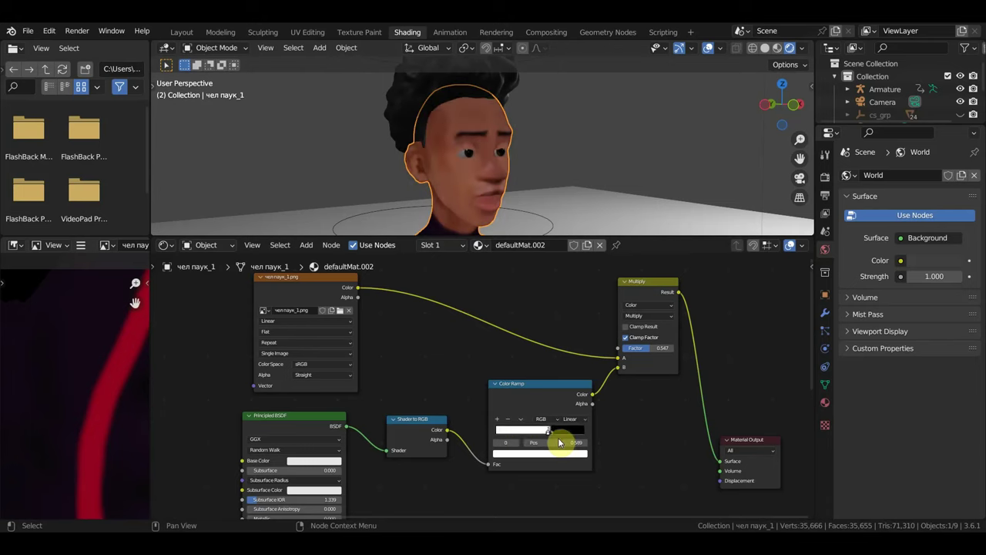
pyautogui.moveTo(559, 442); pyautogui.dragTo(545, 441)
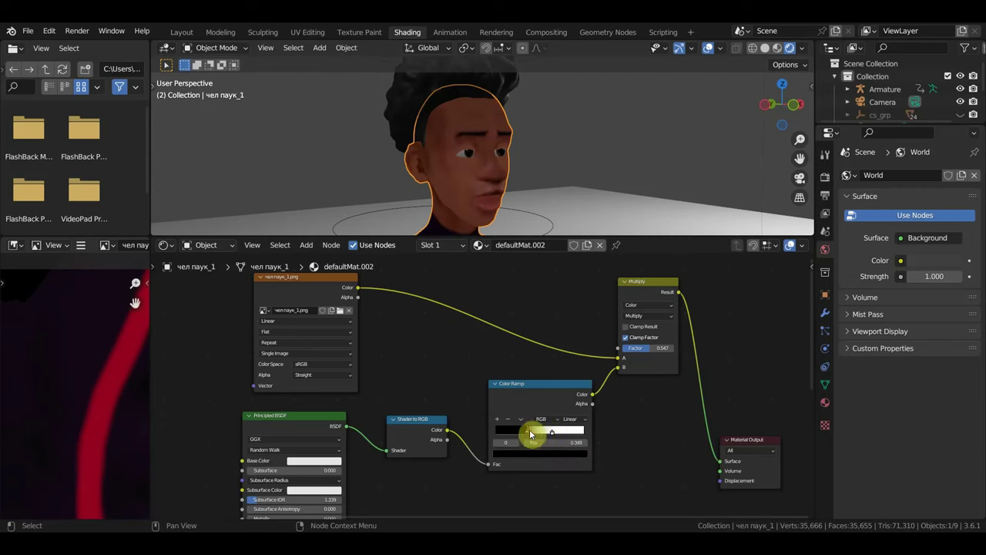
pyautogui.moveTo(550, 436)
pyautogui.mouseDown()
pyautogui.moveTo(518, 436)
pyautogui.moveTo(569, 433)
pyautogui.moveTo(526, 437)
pyautogui.moveTo(543, 441)
pyautogui.mouseUp()
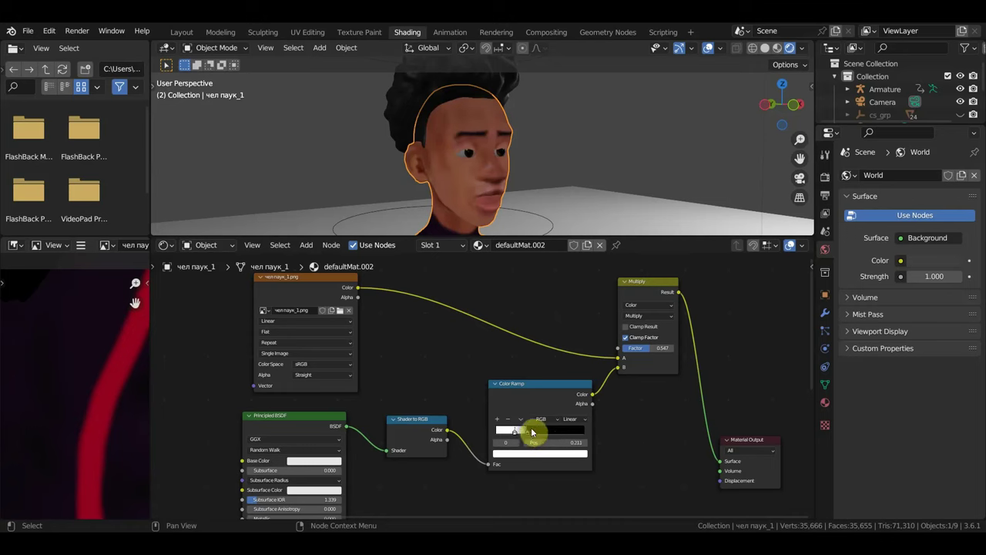
pyautogui.moveTo(531, 432); pyautogui.dragTo(550, 435)
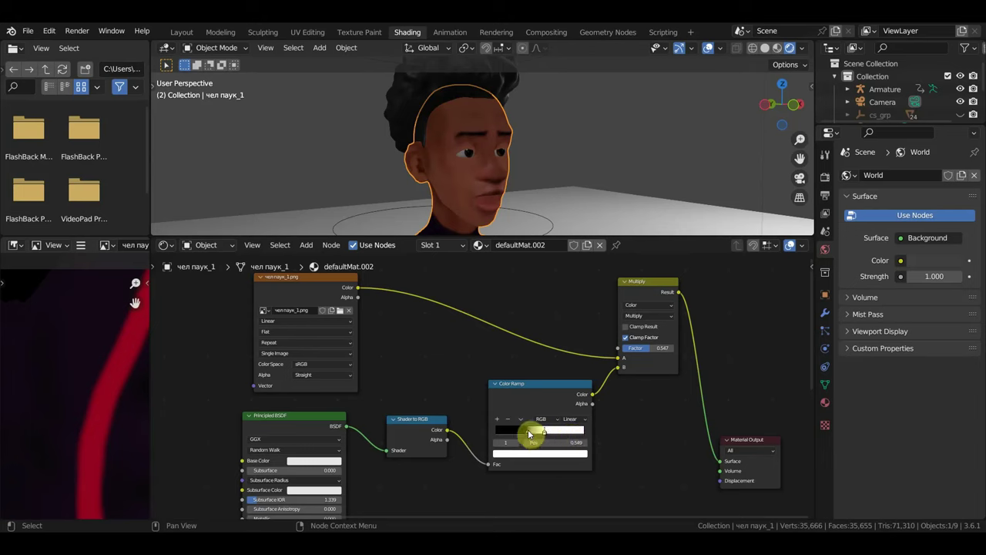
pyautogui.moveTo(543, 435); pyautogui.dragTo(549, 436)
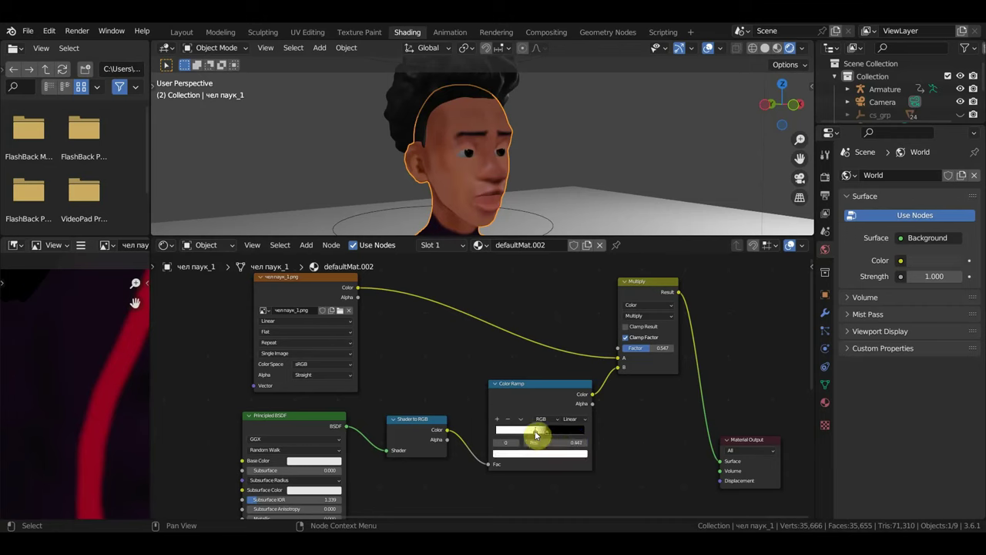
pyautogui.moveTo(537, 435); pyautogui.dragTo(541, 433)
pyautogui.moveTo(523, 170); pyautogui.dragTo(477, 174, button='middle')
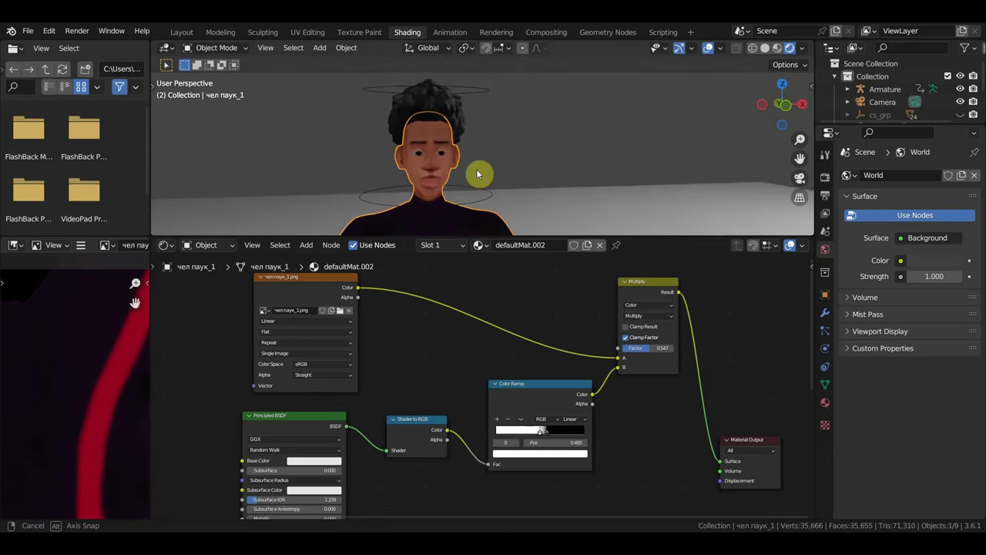
pyautogui.scroll(2, 478, 171)
pyautogui.scroll(3, 477, 172)
pyautogui.scroll(1, 482, 164)
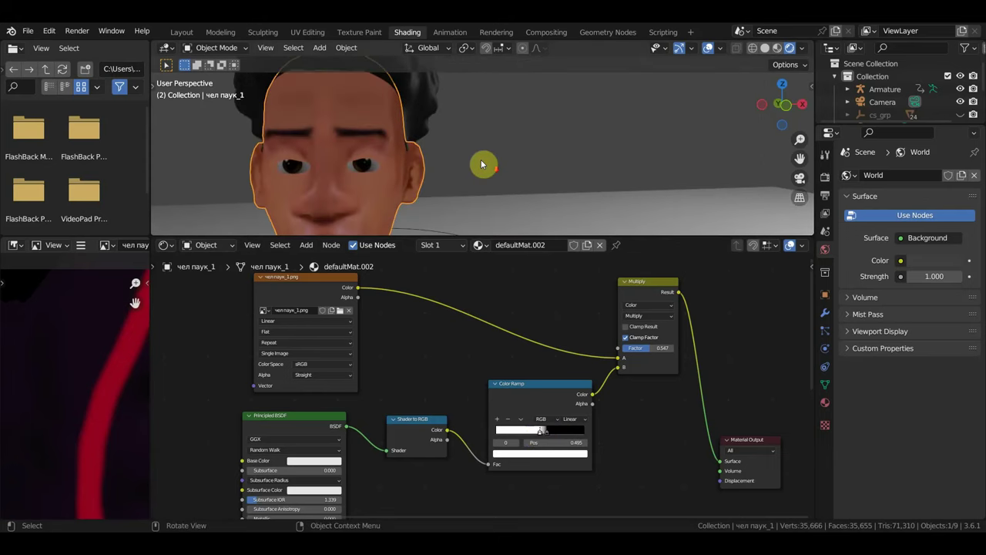
# Step: Return to the Layout workspace and recenter the view on the re-shaded character
pyautogui.click(183, 31)
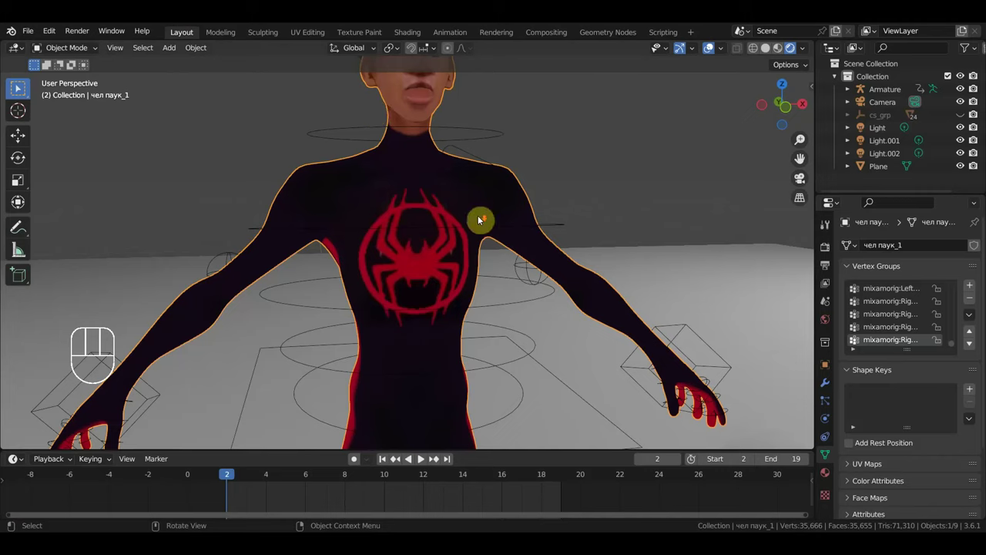
pyautogui.scroll(-3, 478, 215)
pyautogui.keyDown('shift'); pyautogui.moveTo(477, 215); pyautogui.dragTo(499, 251, button='middle'); pyautogui.keyUp('shift')
pyautogui.scroll(1, 500, 258)
pyautogui.scroll(2, 502, 264)
pyautogui.scroll(2, 508, 258)
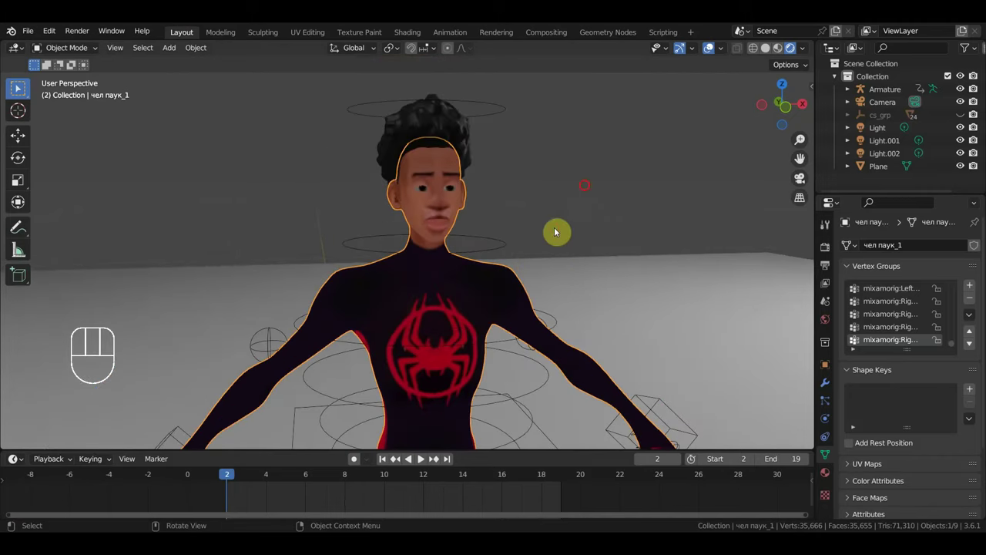